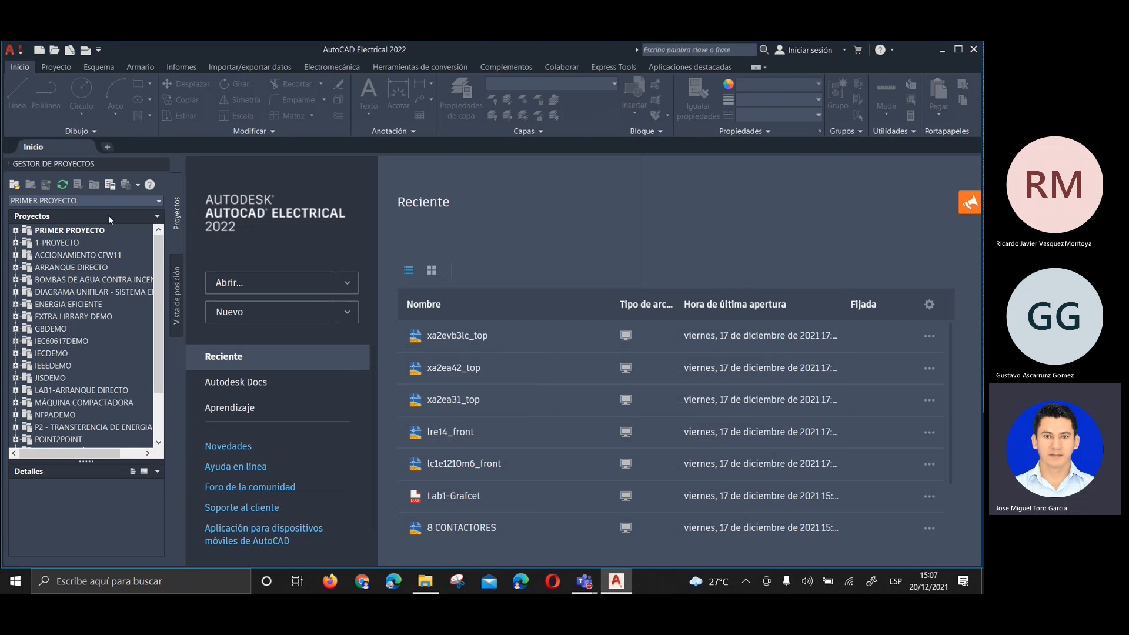
Open the 3 TABLERO.dwg drawing from the TABLEROS folder of PRIMER PROYECTO
{"action": "left_click", "coordinate": [16, 231]}
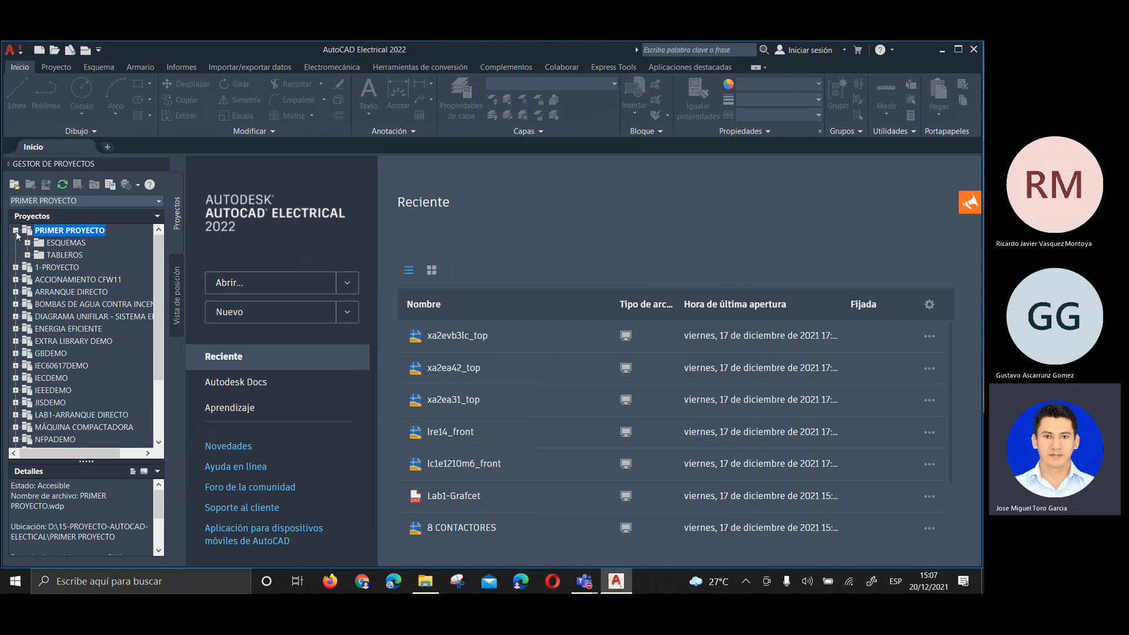
{"action": "left_click", "coordinate": [40, 253]}
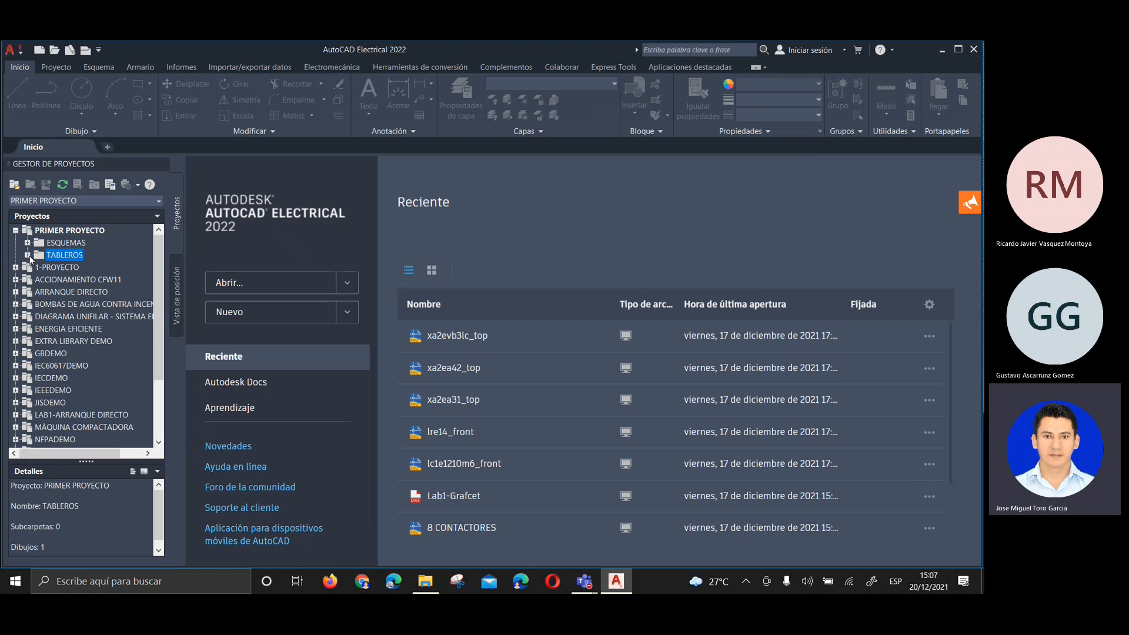
{"action": "left_click", "coordinate": [27, 255]}
{"action": "left_click", "coordinate": [62, 266]}
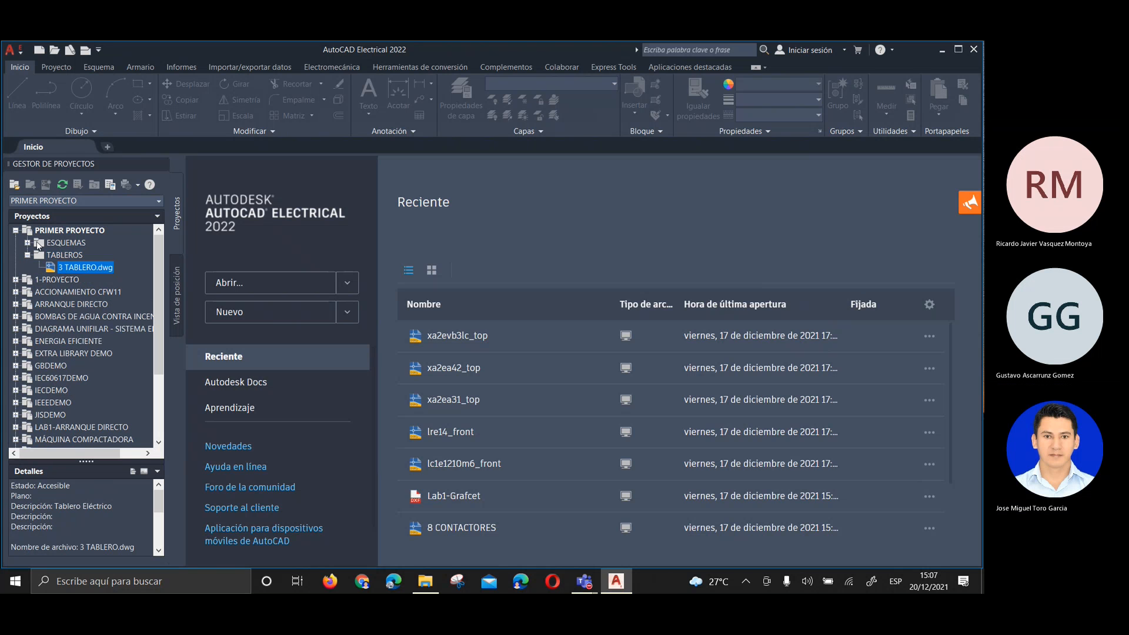
{"action": "left_click", "coordinate": [27, 243]}
{"action": "double_click", "coordinate": [79, 290]}
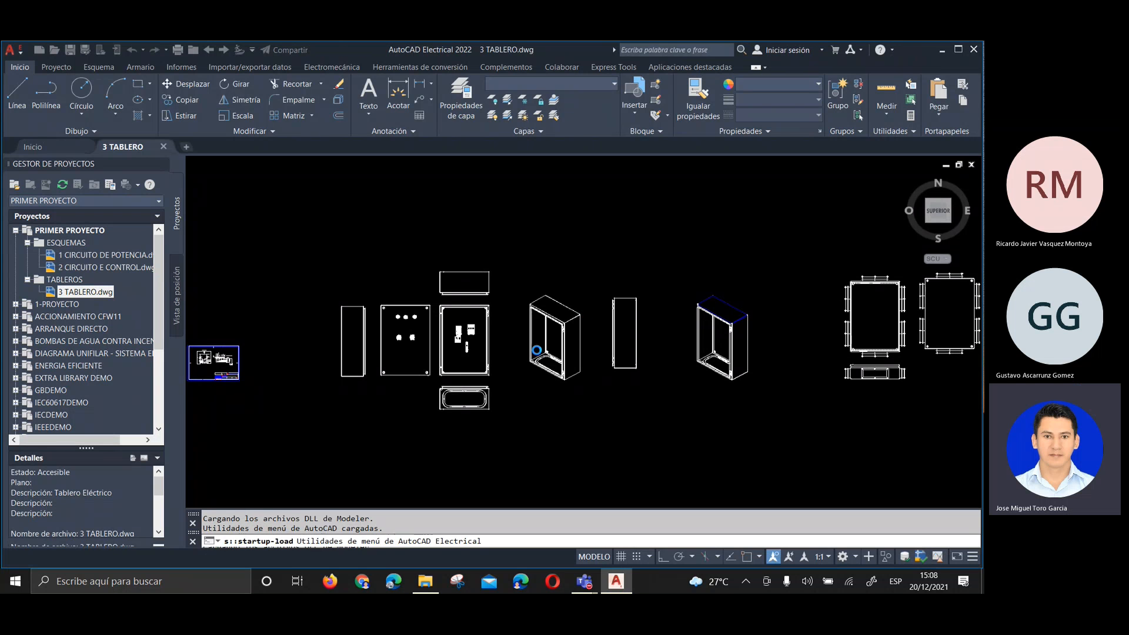
Move the three-pole breaker a short distance to the right inside the enclosure's front view
{"action": "middle_click_drag", "start_coordinate": [418, 368], "coordinate": [493, 374]}
{"action": "scroll", "coordinate": [559, 331], "scroll_direction": "up", "scroll_amount": 8}
{"action": "scroll", "coordinate": [407, 291], "scroll_direction": "up", "scroll_amount": 2}
{"action": "left_click", "coordinate": [508, 215]}
{"action": "left_click", "coordinate": [596, 318]}
{"action": "left_click", "coordinate": [619, 380]}
{"action": "left_click", "coordinate": [523, 327]}
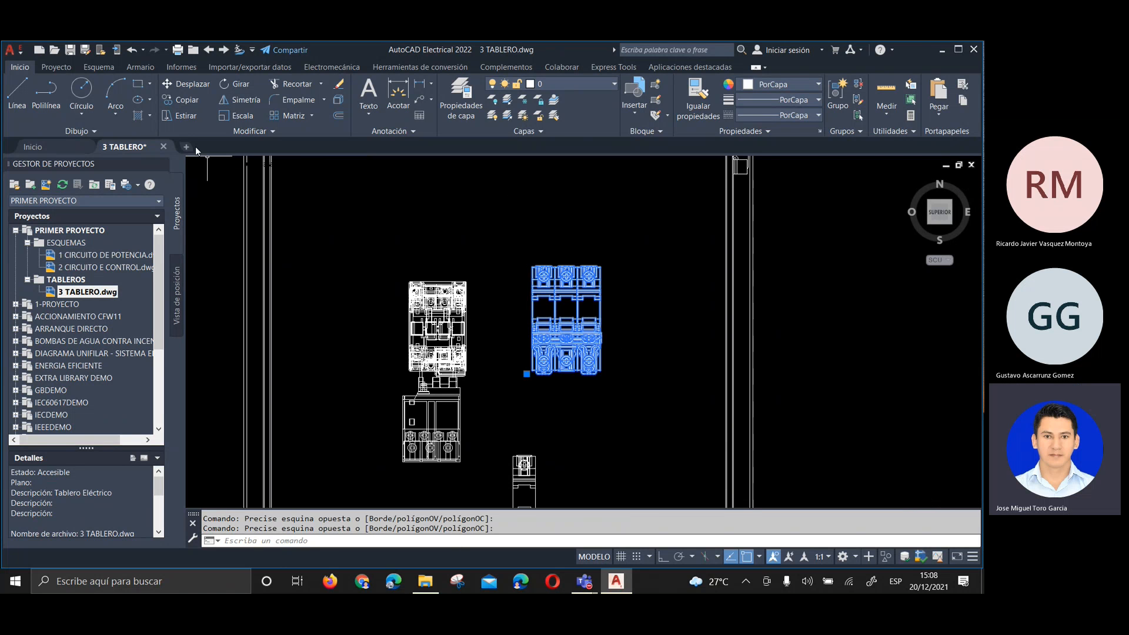
{"action": "left_click", "coordinate": [181, 89]}
{"action": "left_click", "coordinate": [556, 320]}
{"action": "left_click", "coordinate": [621, 320]}
{"action": "left_click", "coordinate": [559, 335]}
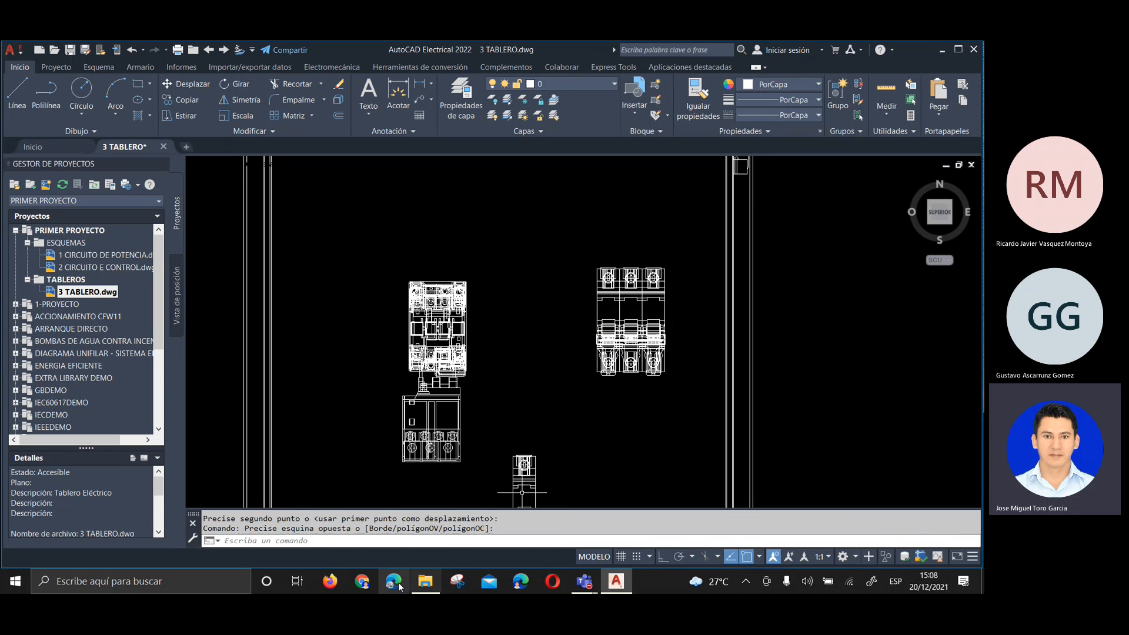
{"action": "mouse_move", "coordinate": [425, 583]}
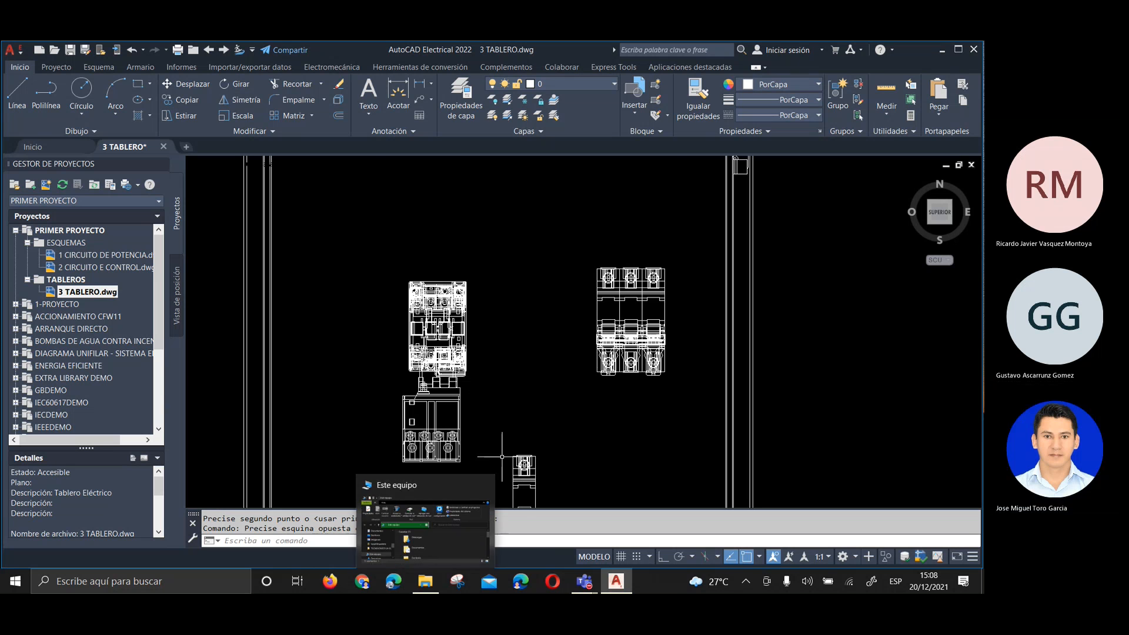
{"action": "scroll", "coordinate": [590, 282], "scroll_direction": "down", "scroll_amount": 2}
{"action": "middle_click_drag", "start_coordinate": [500, 268], "coordinate": [537, 329]}
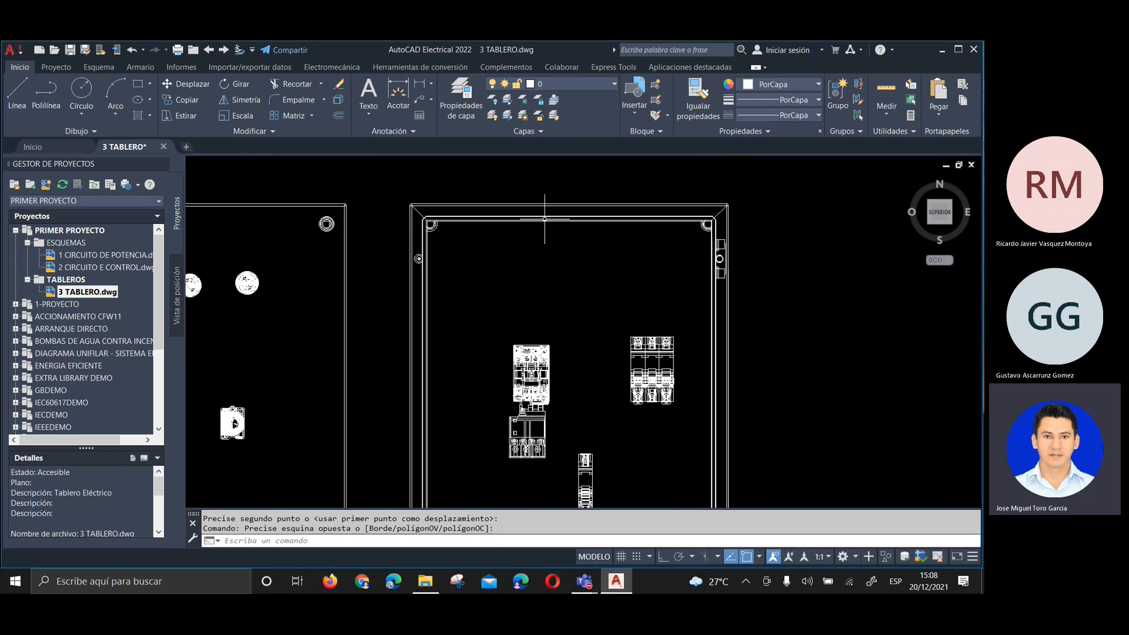
{"action": "scroll", "coordinate": [554, 260], "scroll_direction": "down", "scroll_amount": 2}
{"action": "middle_click_drag", "start_coordinate": [563, 251], "coordinate": [474, 251]}
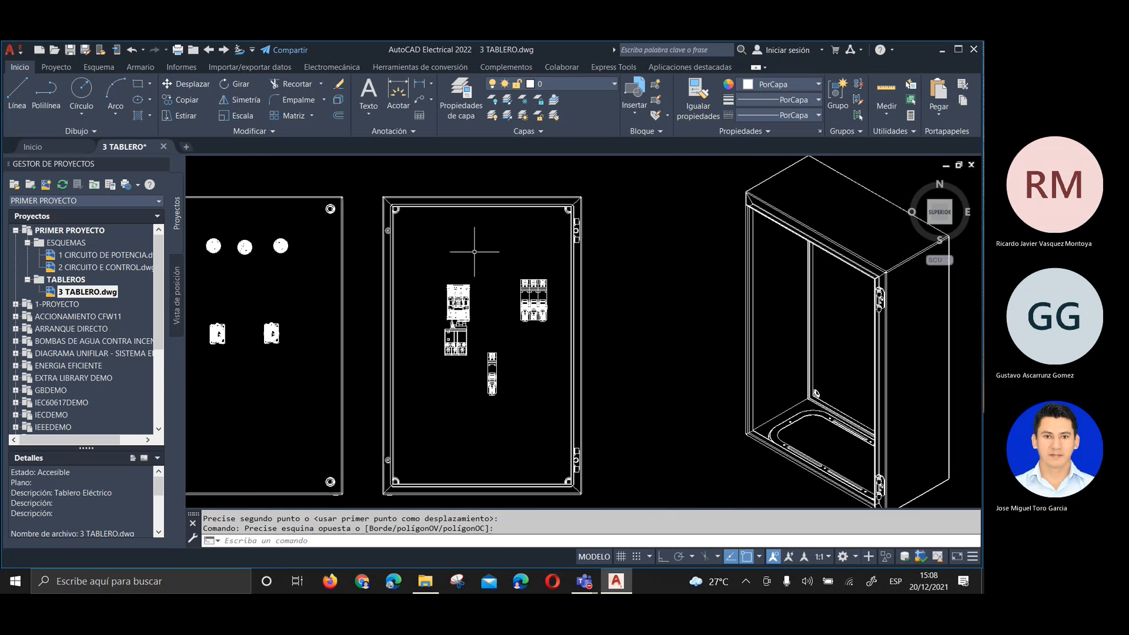
{"action": "scroll", "coordinate": [486, 298], "scroll_direction": "up", "scroll_amount": 2}
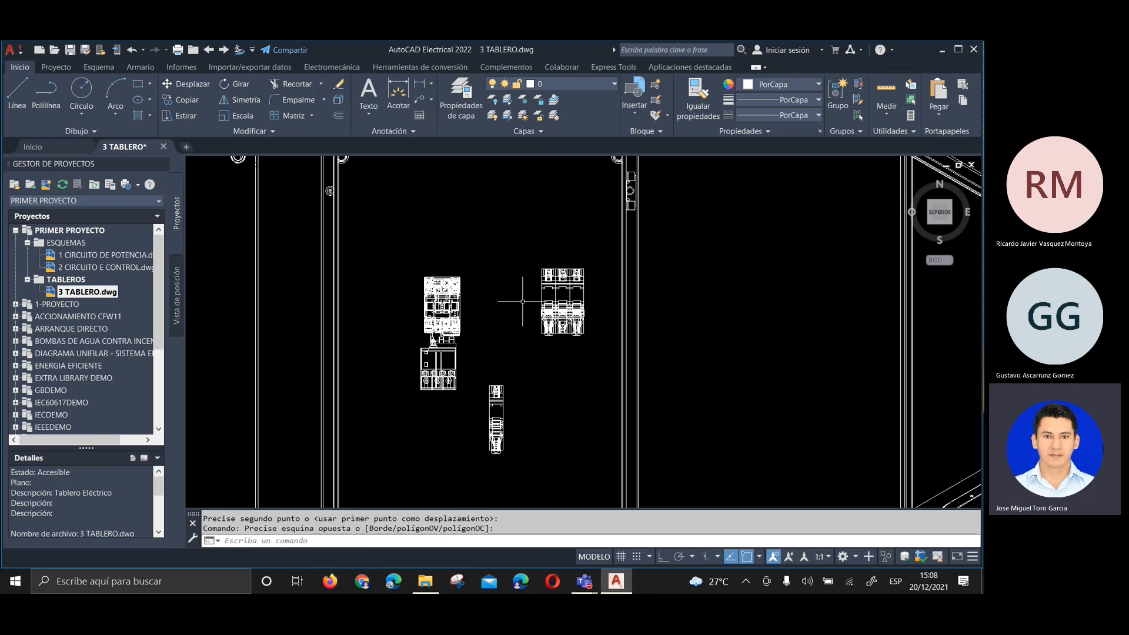
Switch to Microsoft Teams and open PRIMER PROYECTO (17DIC2021).rar from the General channel's Materiales de clase folder
{"action": "left_click", "coordinate": [827, 503]}
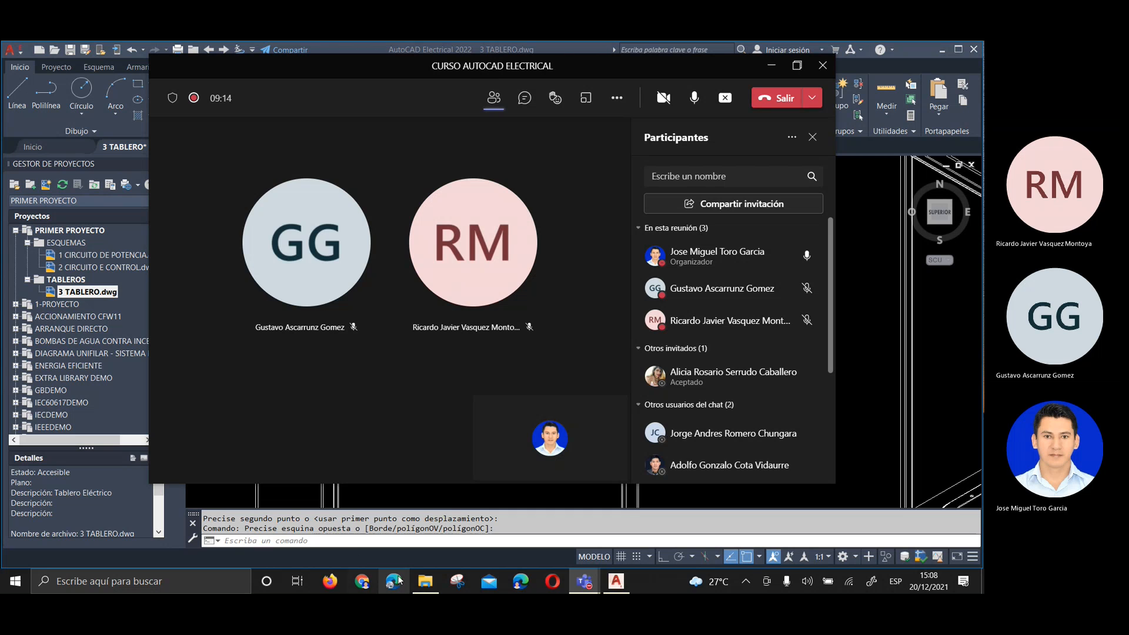
{"action": "left_click", "coordinate": [360, 582]}
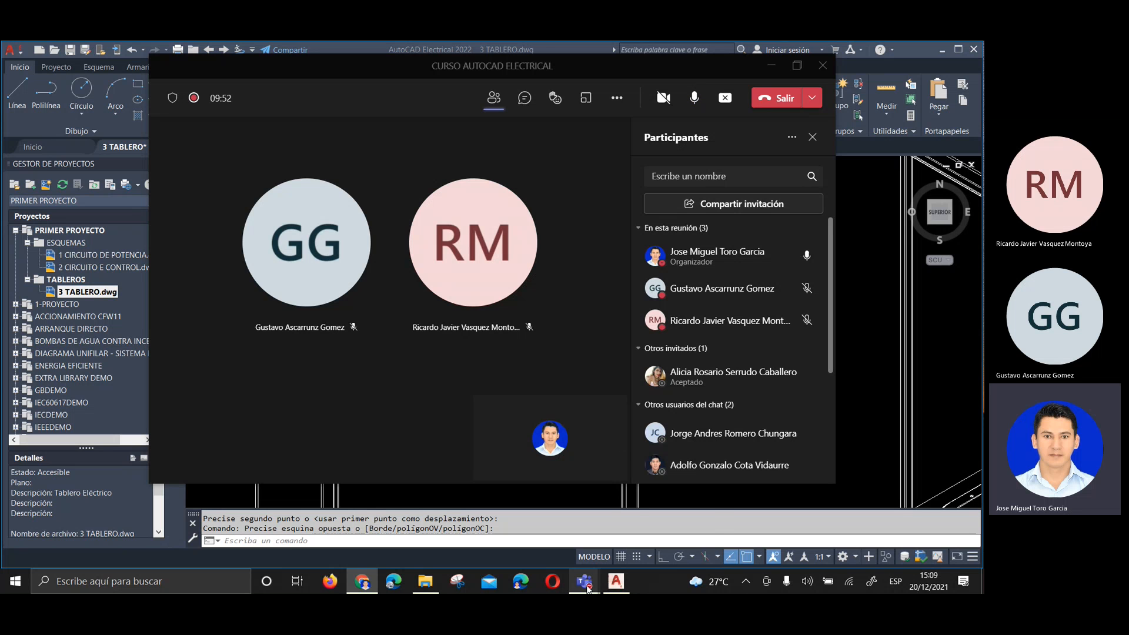
{"action": "mouse_move", "coordinate": [587, 586]}
{"action": "left_click", "coordinate": [572, 526]}
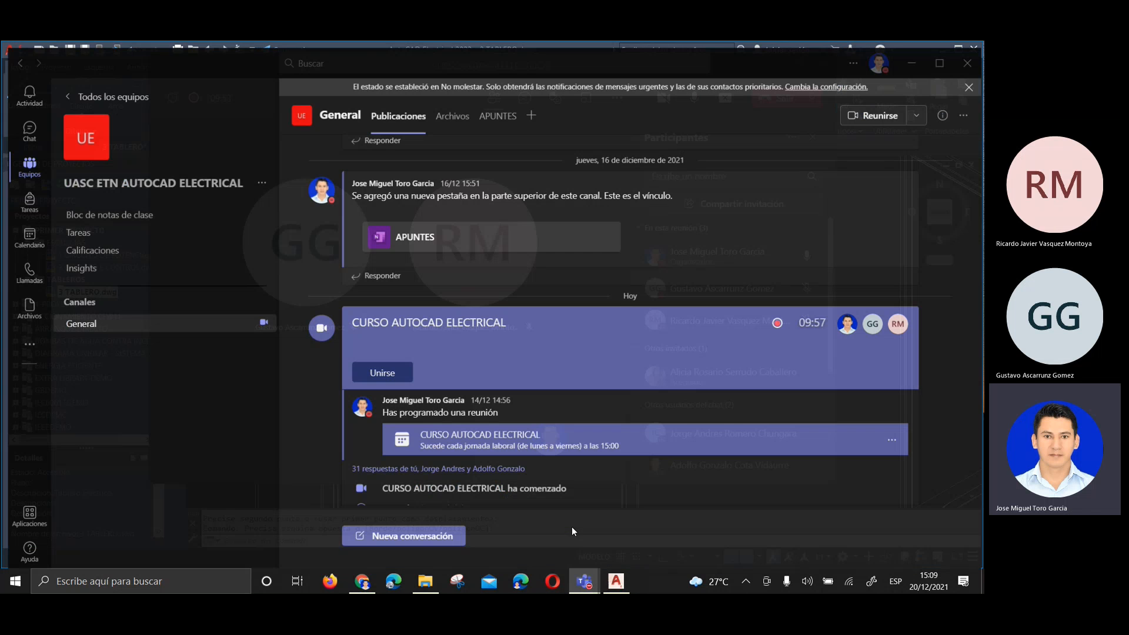
{"action": "left_click", "coordinate": [445, 116]}
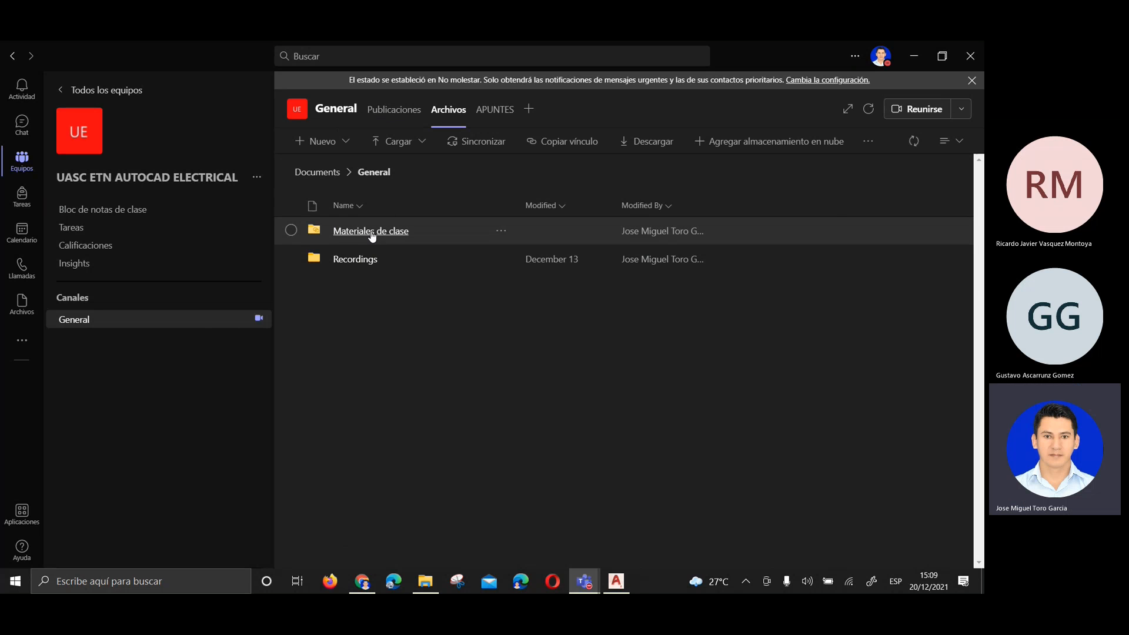
{"action": "left_click", "coordinate": [373, 238]}
{"action": "left_click", "coordinate": [369, 235]}
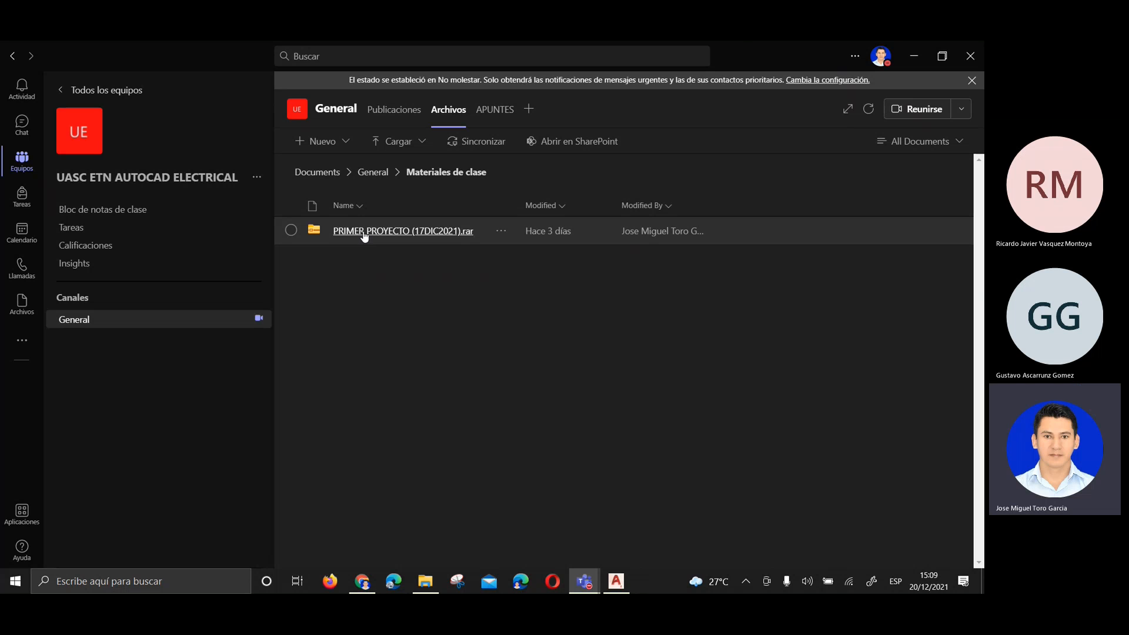
{"action": "left_click", "coordinate": [412, 234]}
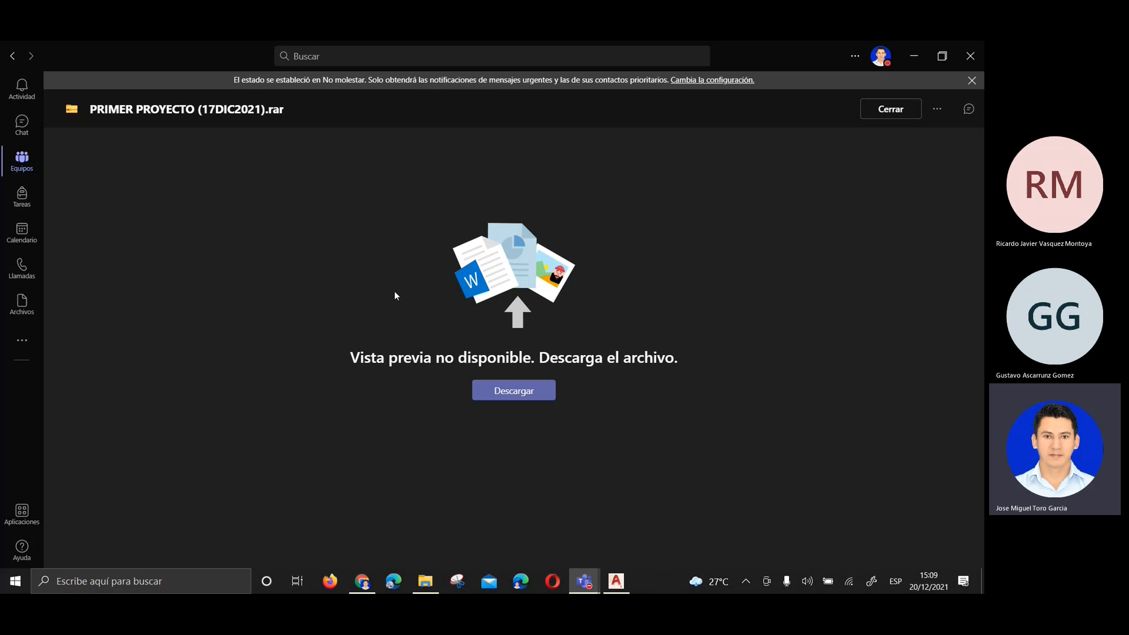
Leave the archive preview for the Materiales de clase folder and switch back to the 3 TABLERO drawing in AutoCAD Electrical
{"action": "left_click", "coordinate": [876, 111]}
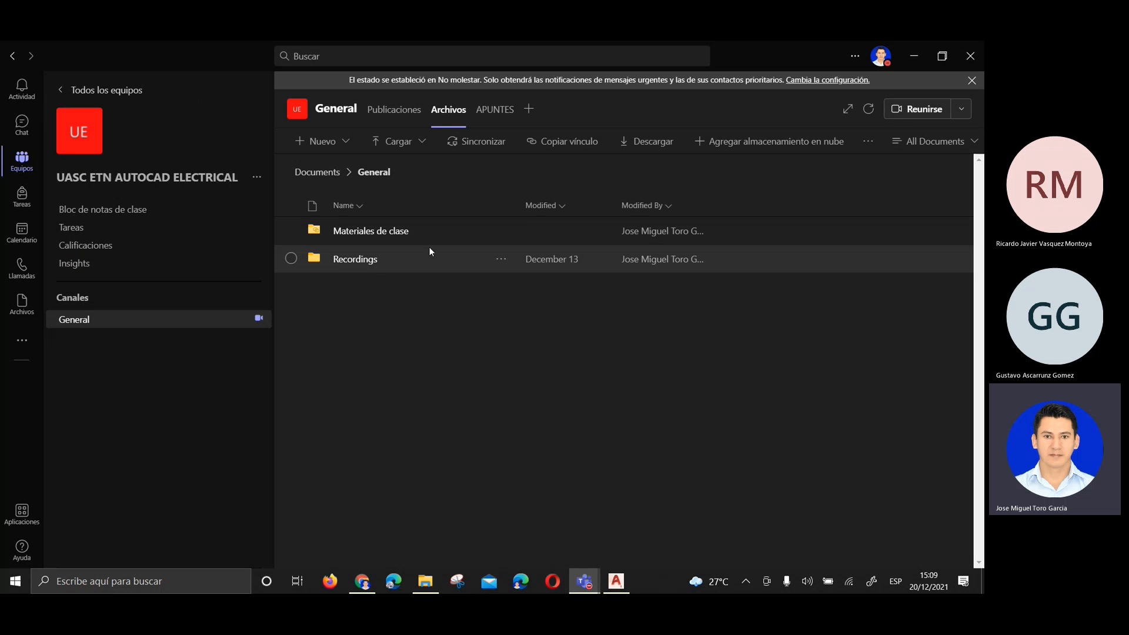
{"action": "left_click", "coordinate": [380, 230]}
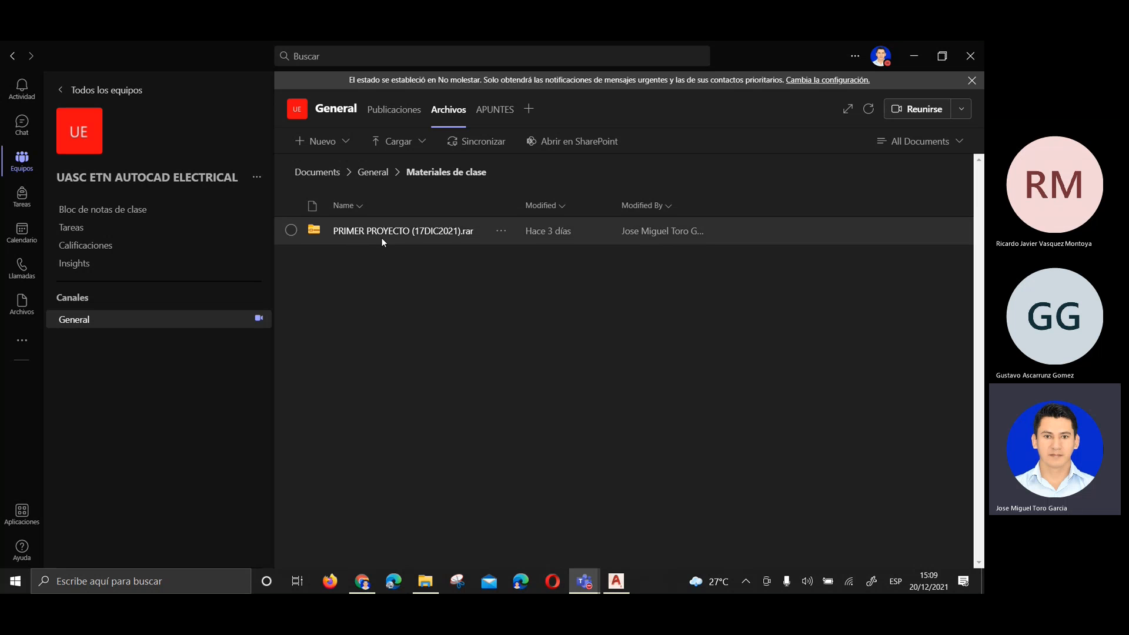
{"action": "left_click", "coordinate": [914, 57]}
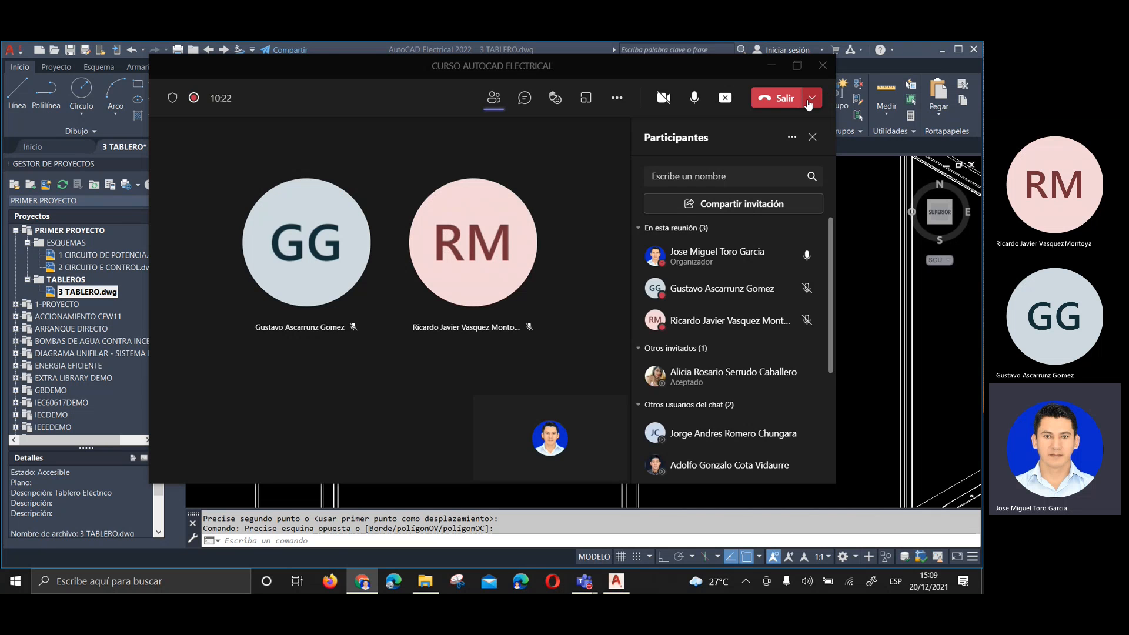
{"action": "left_click", "coordinate": [773, 65]}
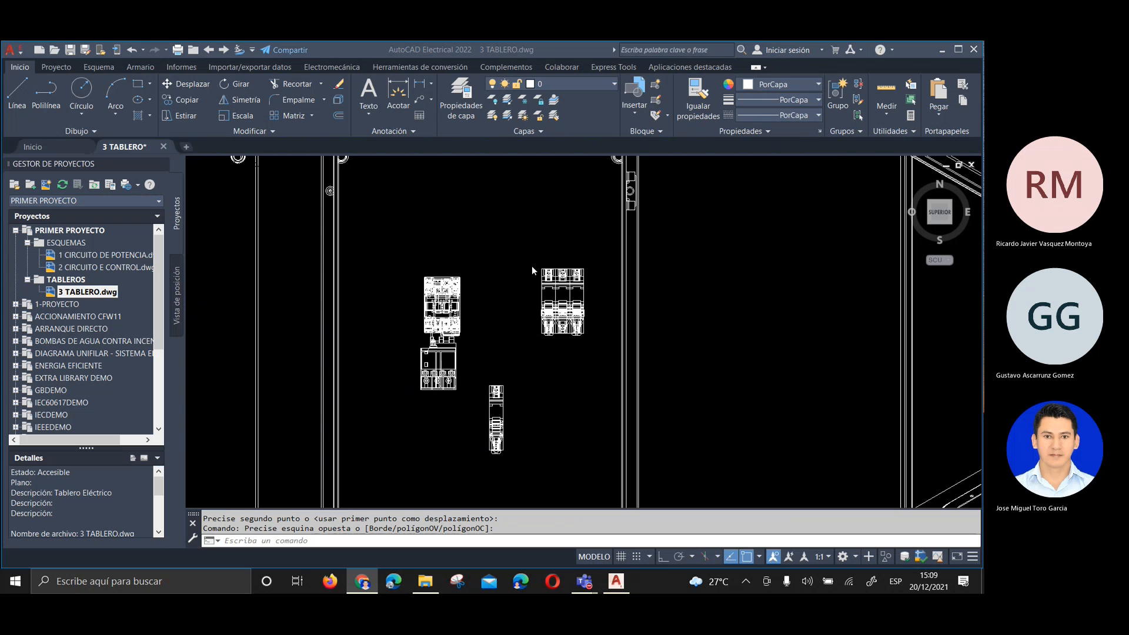
{"action": "scroll", "coordinate": [500, 250], "scroll_direction": "up", "scroll_amount": 2}
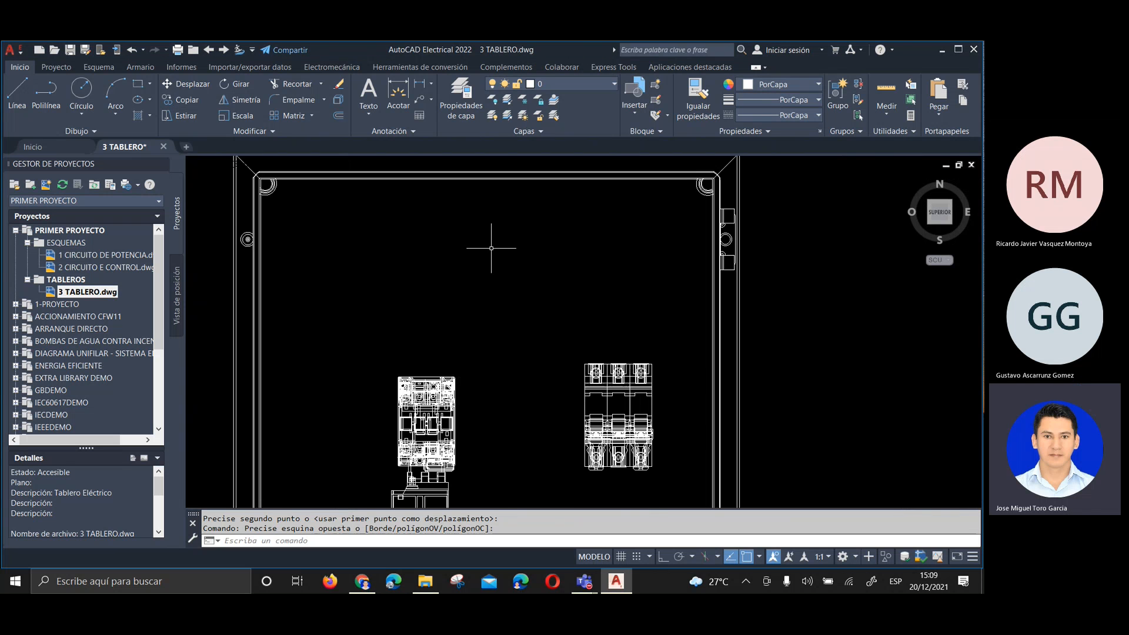
{"action": "scroll", "coordinate": [488, 236], "scroll_direction": "down", "scroll_amount": 2}
{"action": "middle_click_drag", "start_coordinate": [415, 297], "coordinate": [472, 296]}
{"action": "left_click", "coordinate": [427, 229]}
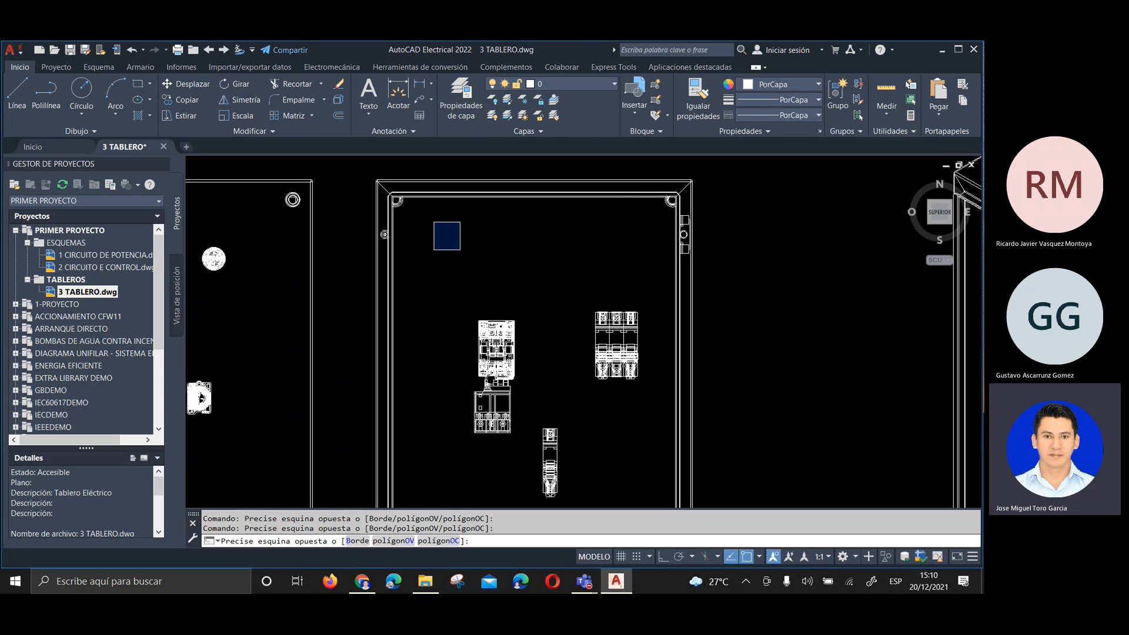
{"action": "left_click", "coordinate": [496, 272]}
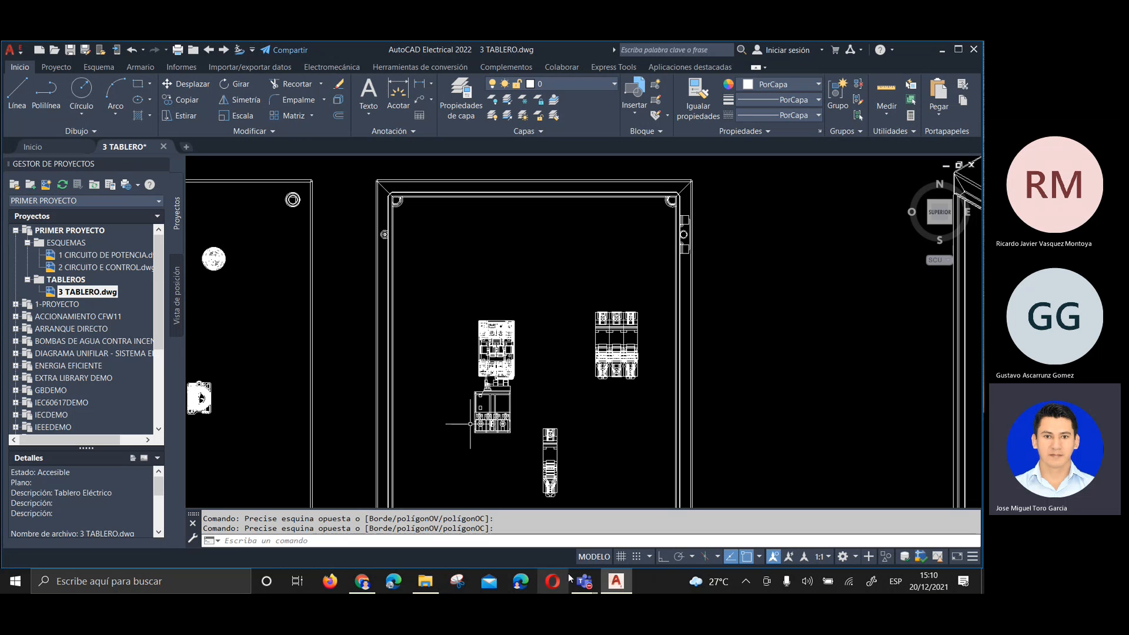
Open OneNote for Windows 10, examine the annotated enclosure photo on the PRIMER PROYECTO page, and return to AutoCAD Electrical
{"action": "left_click", "coordinate": [234, 588]}
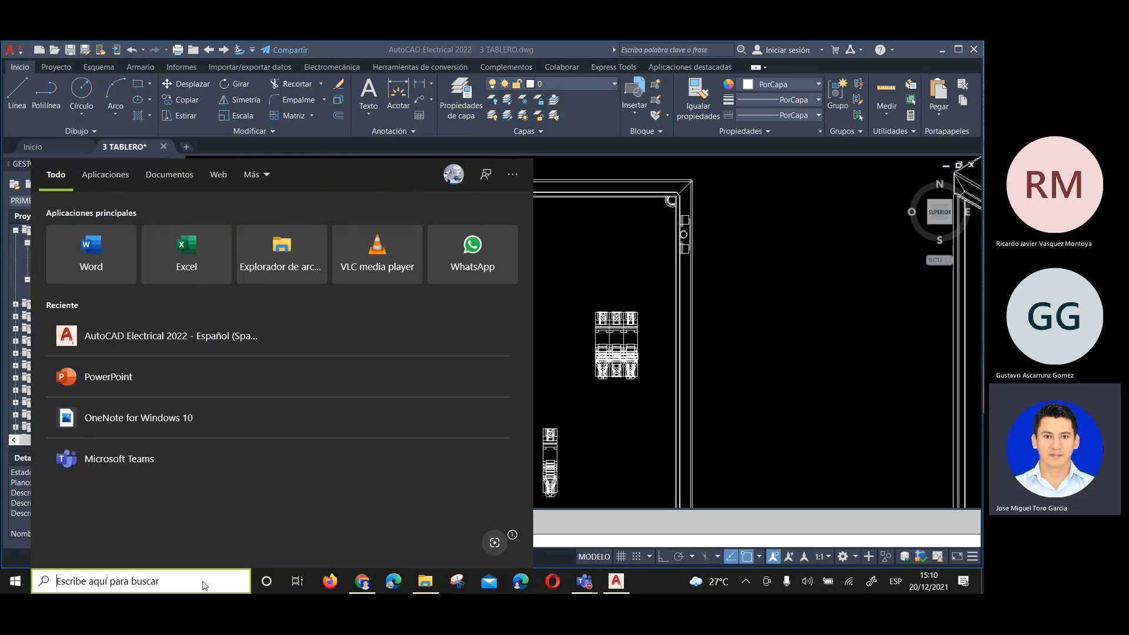
{"action": "type", "text": "one"}
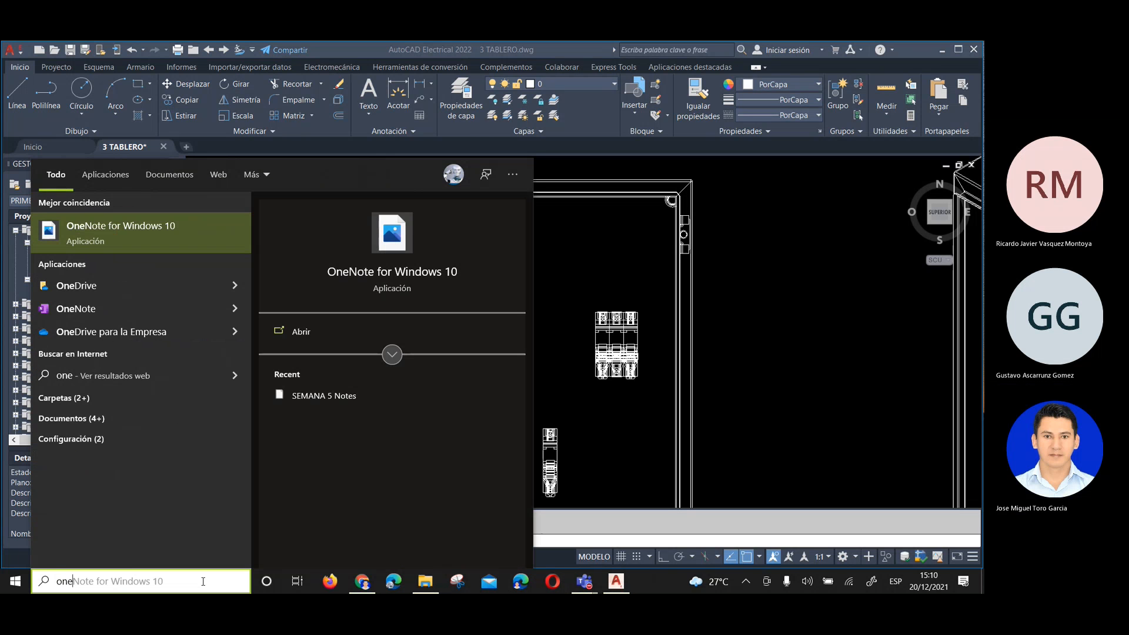
{"action": "key", "text": "Return"}
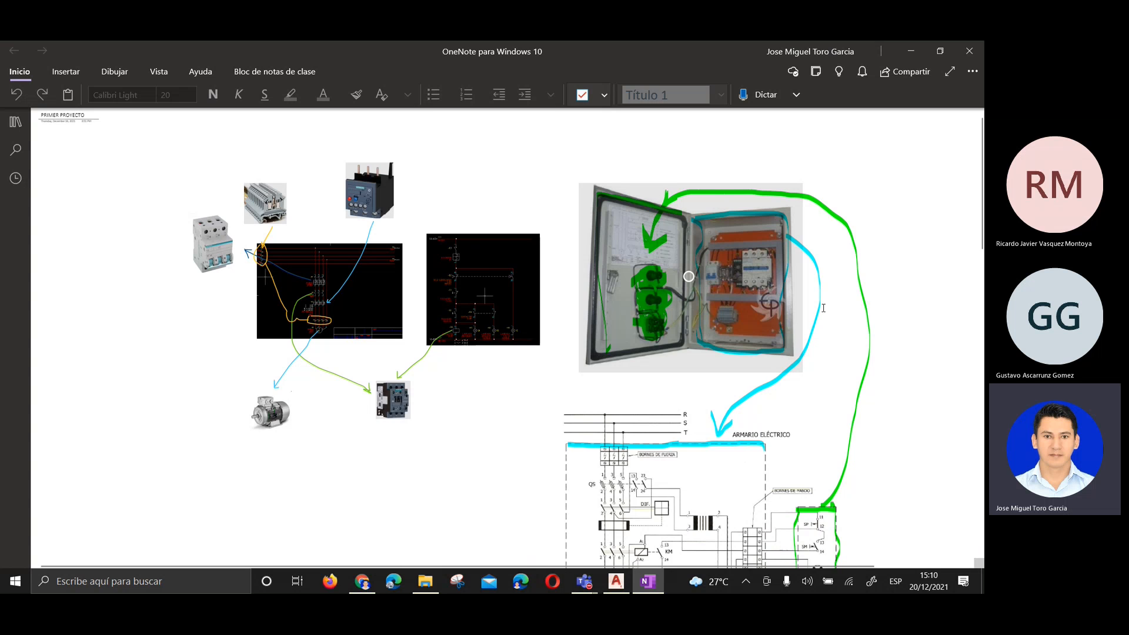
{"action": "scroll", "coordinate": [824, 308], "scroll_direction": "up", "scroll_amount": 8, "text": "ctrl"}
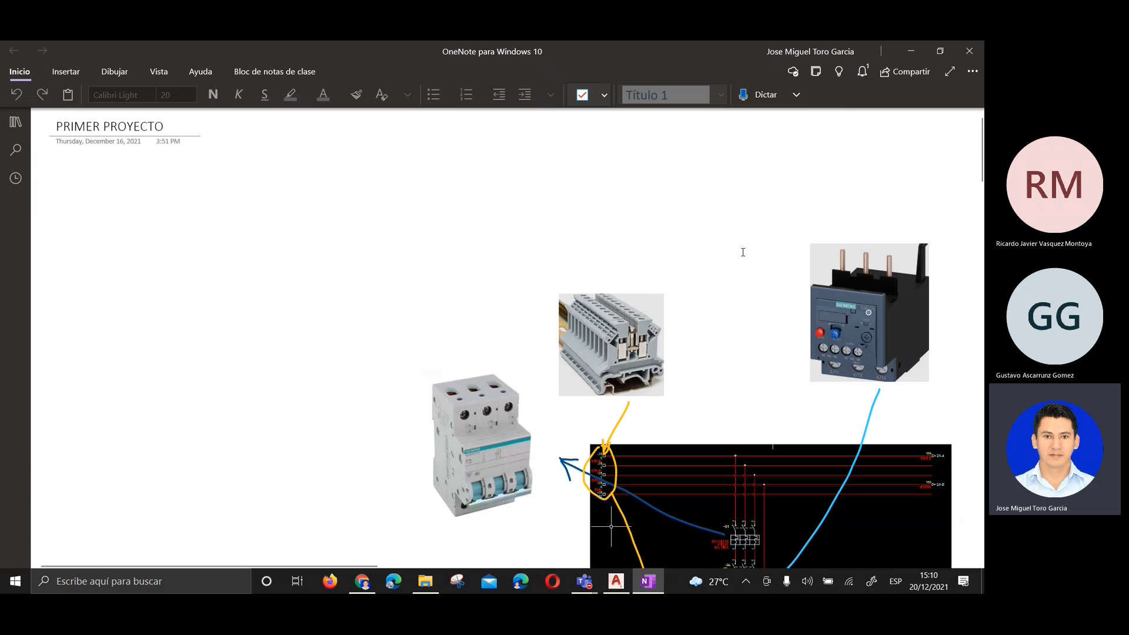
{"action": "scroll", "coordinate": [742, 252], "scroll_direction": "down", "scroll_amount": 10, "text": "ctrl"}
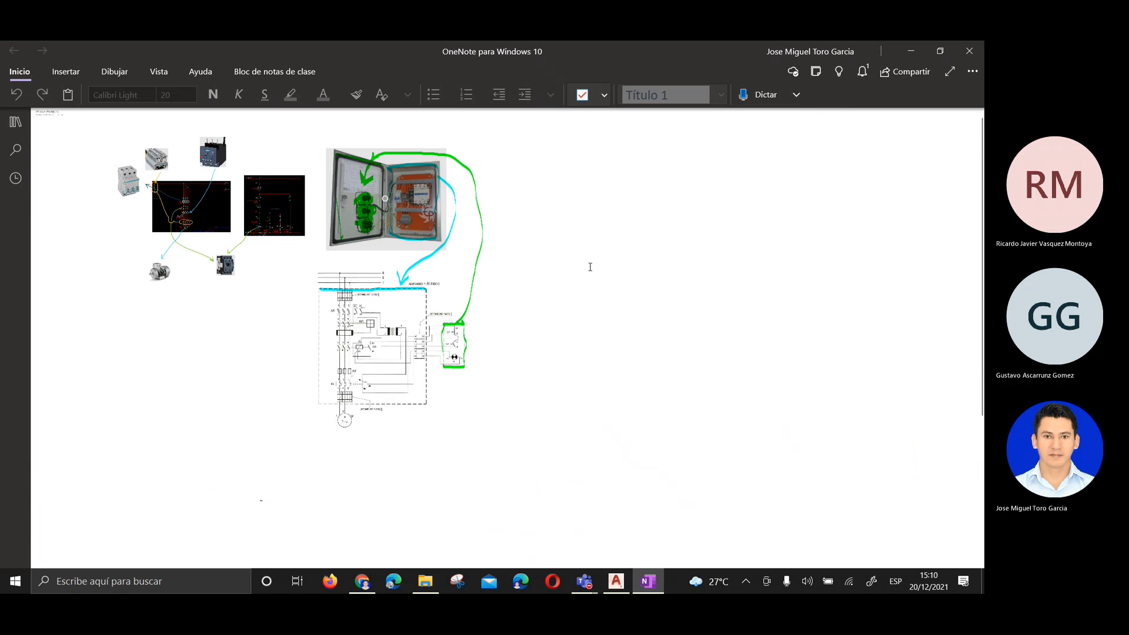
{"action": "scroll", "coordinate": [406, 171], "scroll_direction": "up", "scroll_amount": 8, "text": "ctrl"}
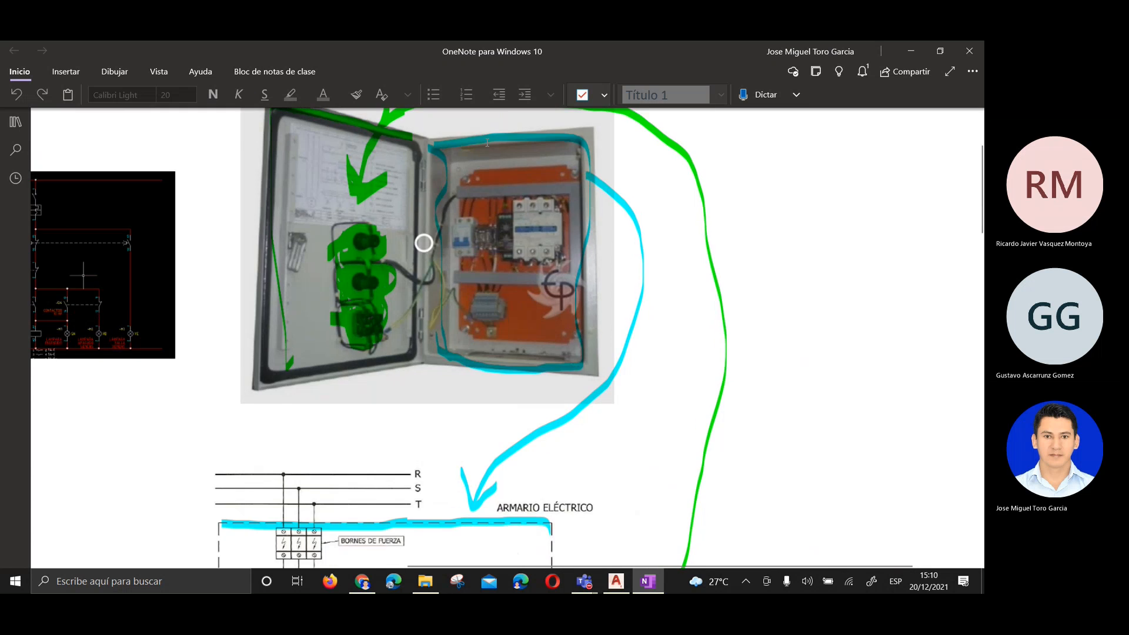
{"action": "scroll", "coordinate": [470, 343], "scroll_direction": "up", "scroll_amount": 3}
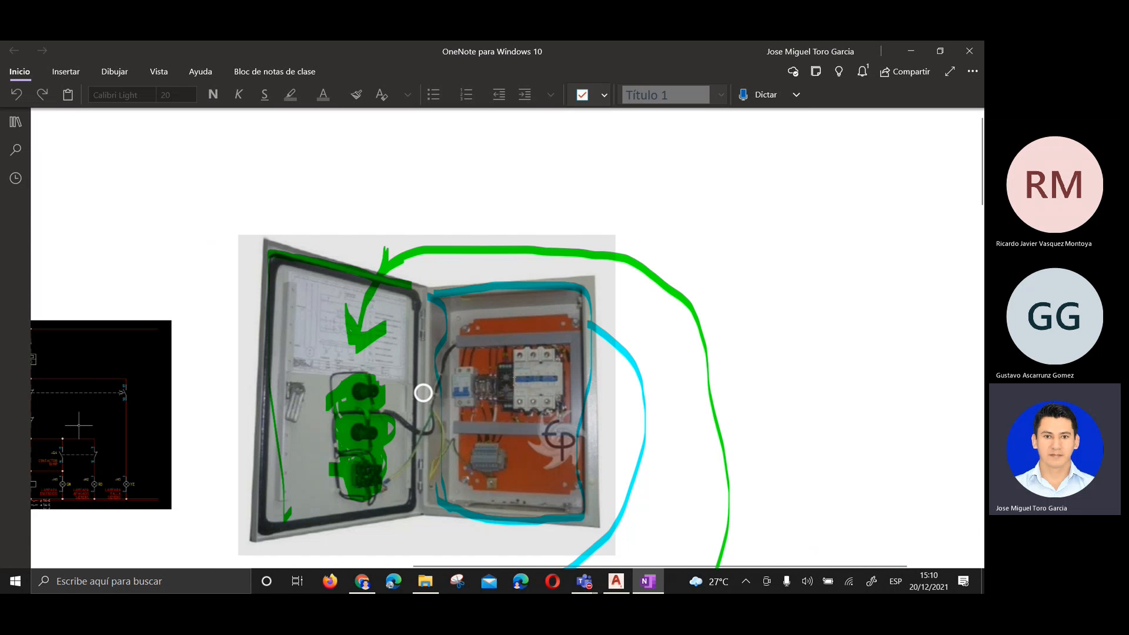
{"action": "left_click", "coordinate": [624, 582]}
{"action": "left_click", "coordinate": [474, 213]}
{"action": "left_click", "coordinate": [527, 248]}
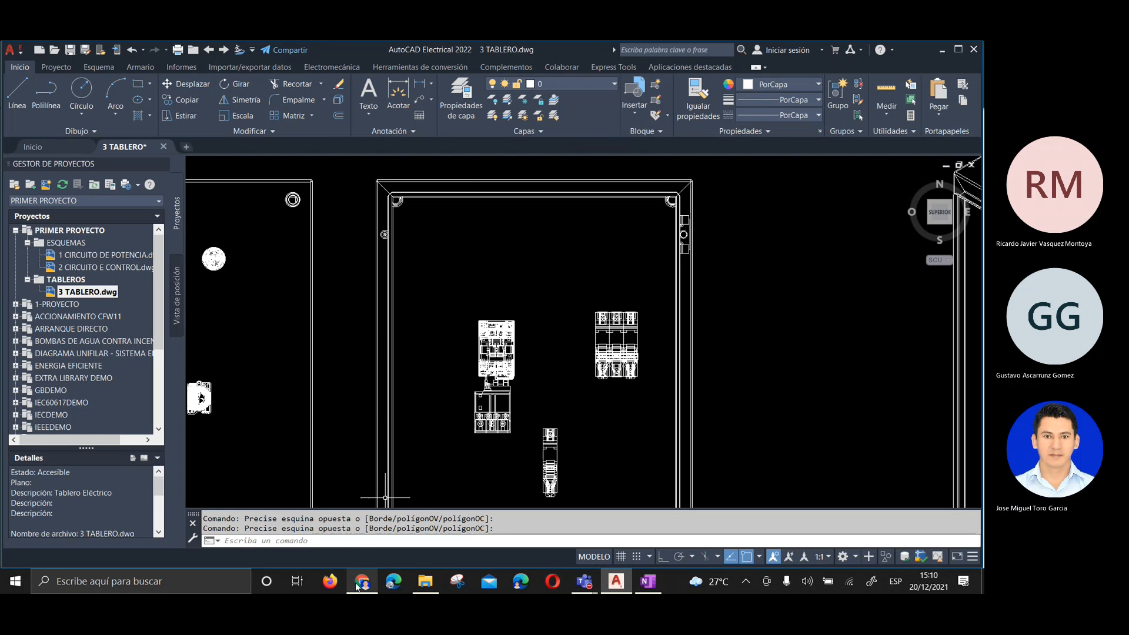
{"action": "mouse_move", "coordinate": [357, 588]}
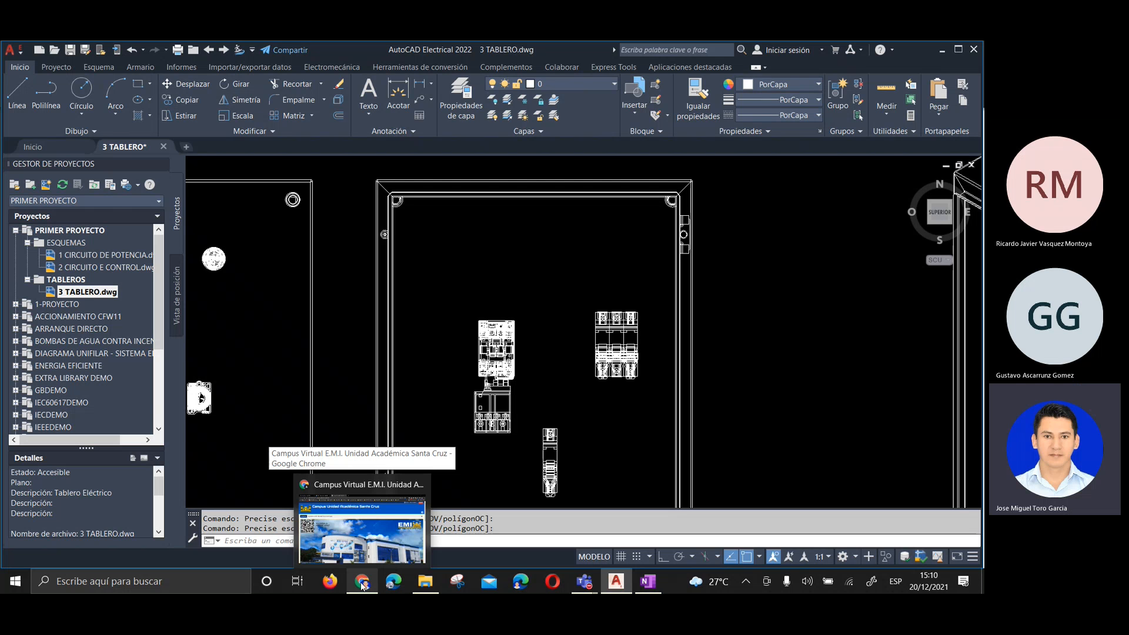
{"action": "left_click", "coordinate": [455, 223]}
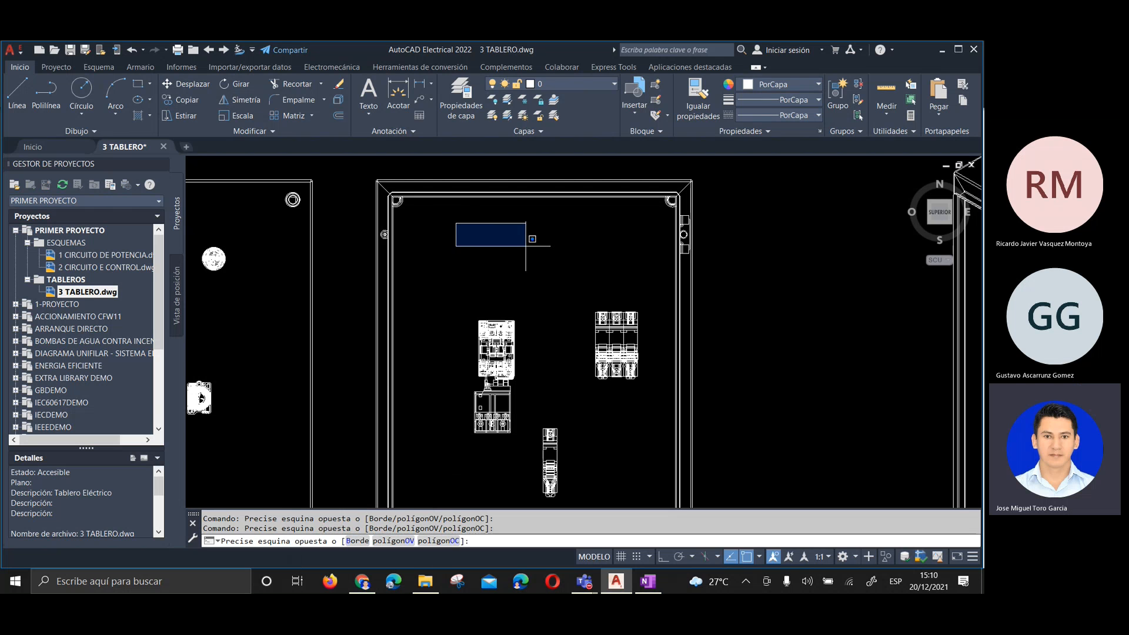
{"action": "left_click", "coordinate": [654, 252]}
{"action": "left_click", "coordinate": [634, 273]}
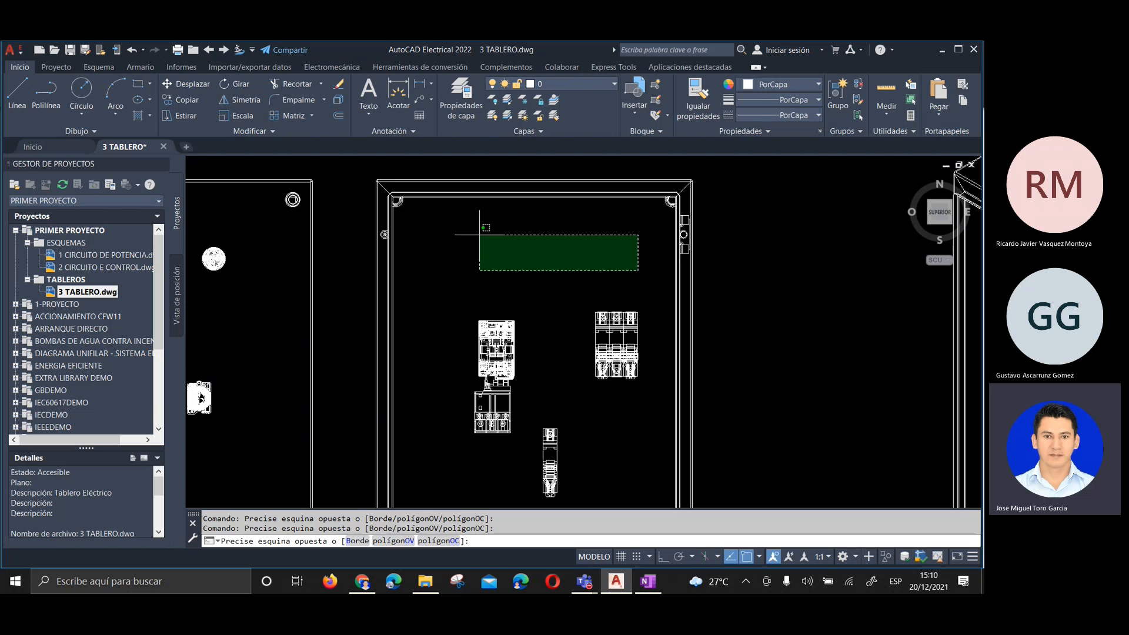
{"action": "left_click", "coordinate": [426, 217]}
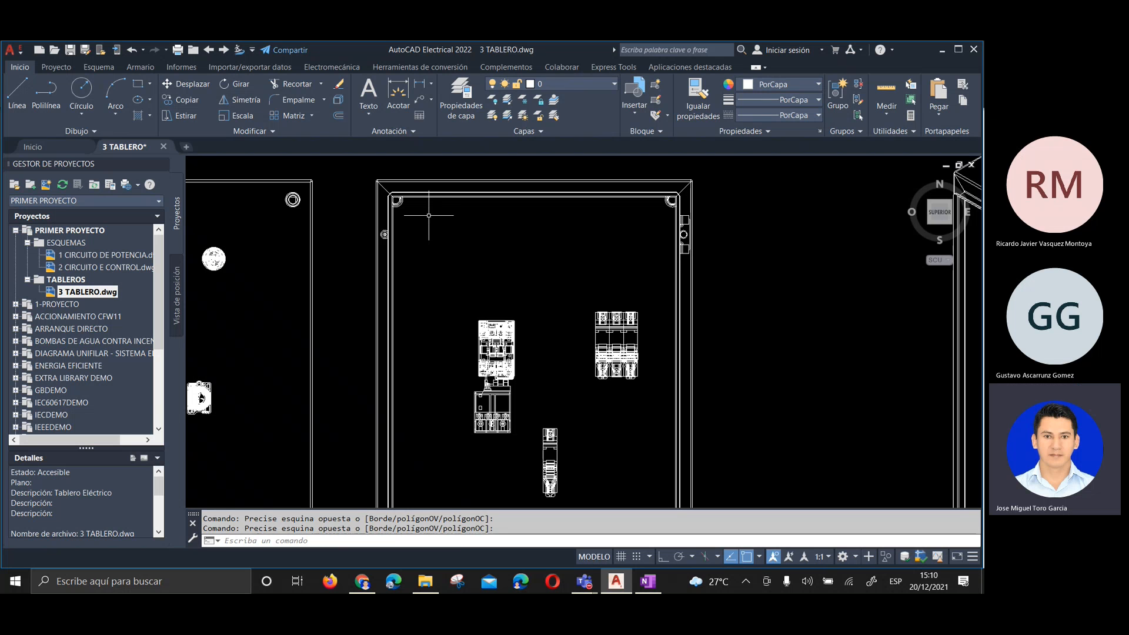
{"action": "left_click", "coordinate": [436, 219]}
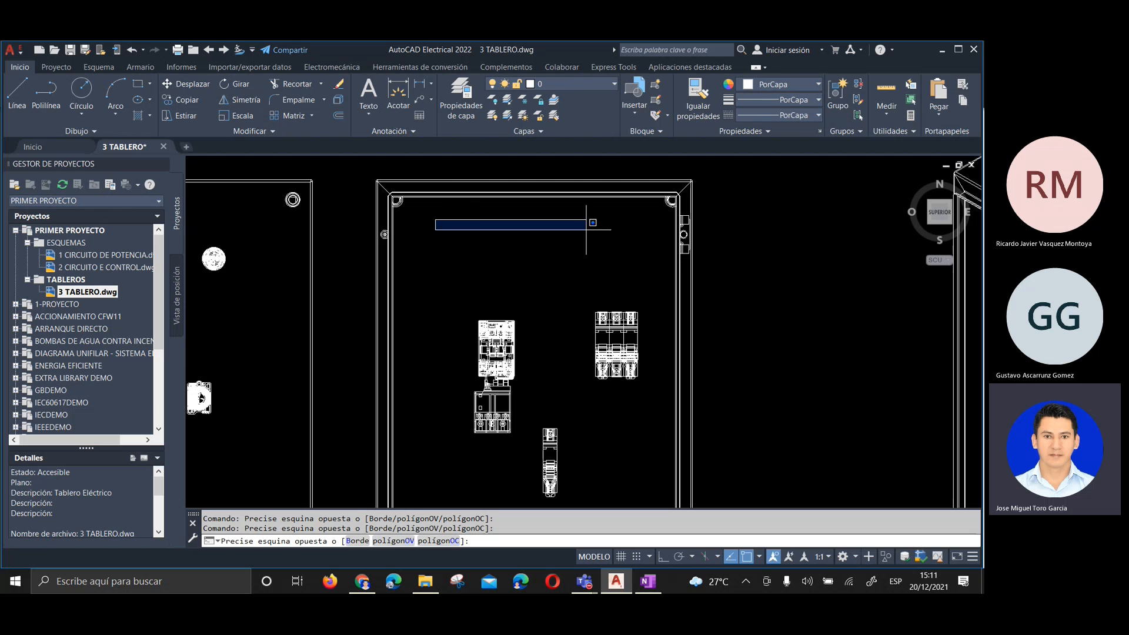
{"action": "left_click", "coordinate": [642, 241]}
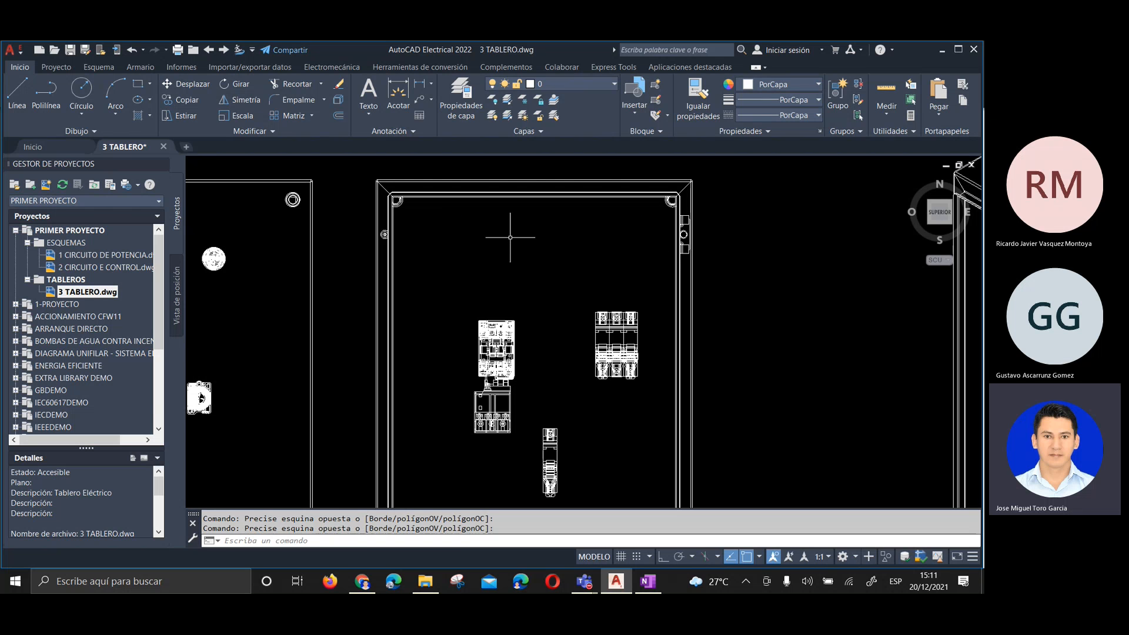
{"action": "left_click", "coordinate": [417, 215]}
{"action": "left_click", "coordinate": [645, 261]}
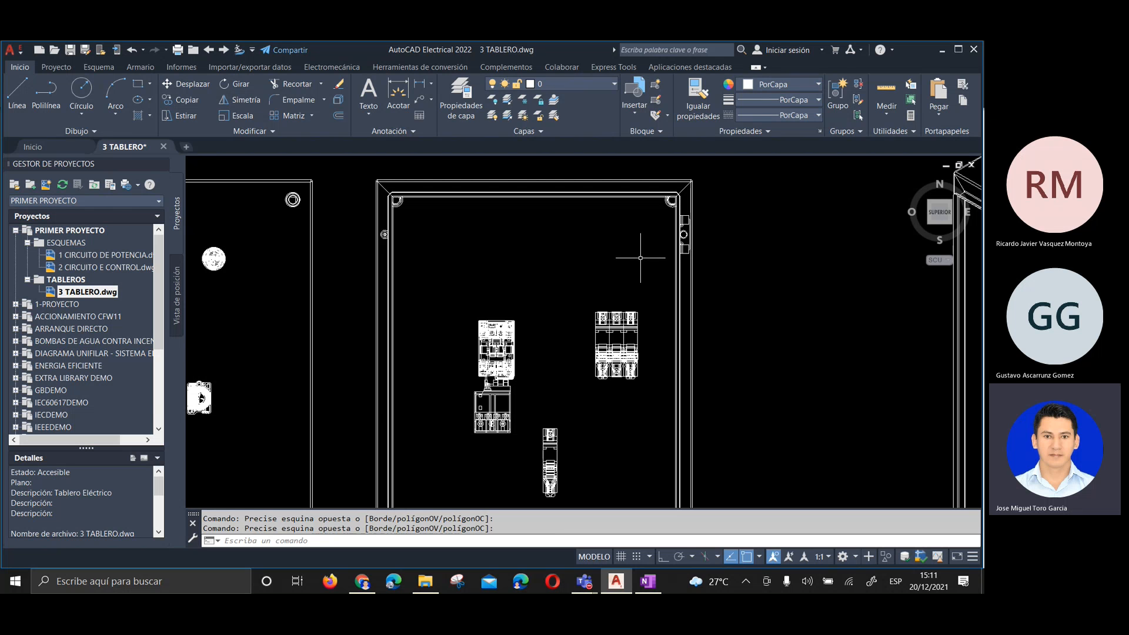
Switch to Chrome and examine the duct sizes and prices on Cable Norte's CABLE CANAL BLANCO page
{"action": "left_click", "coordinate": [362, 587]}
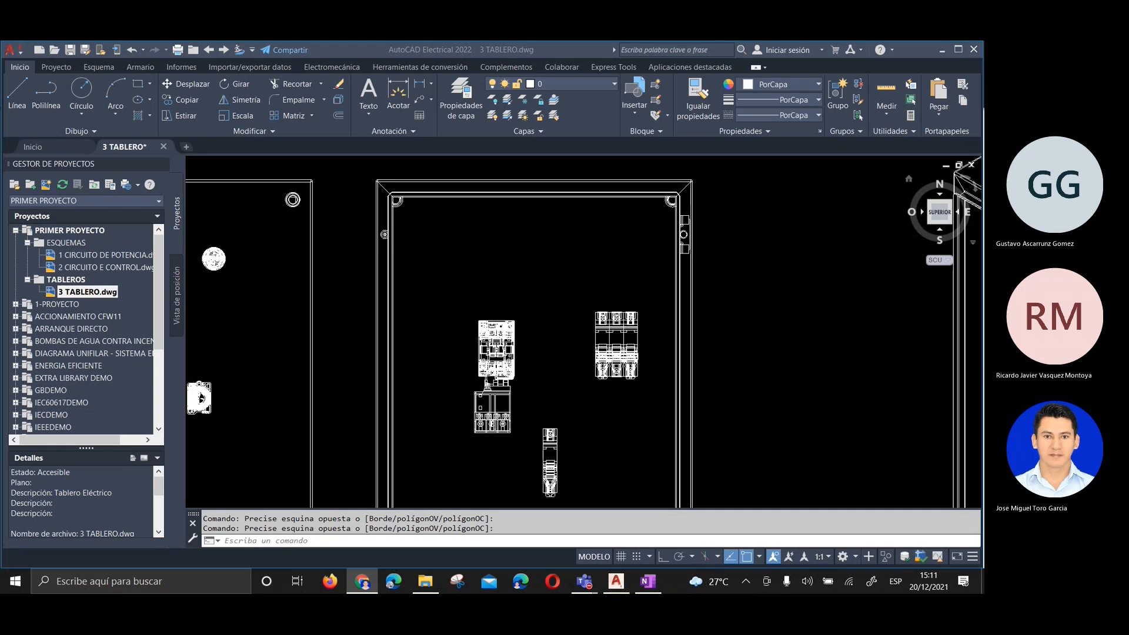
{"action": "left_click_drag", "start_coordinate": [742, 41], "coordinate": [735, 41]}
{"action": "scroll", "coordinate": [400, 322], "scroll_direction": "down", "scroll_amount": 1}
{"action": "scroll", "coordinate": [399, 324], "scroll_direction": "down", "scroll_amount": 1}
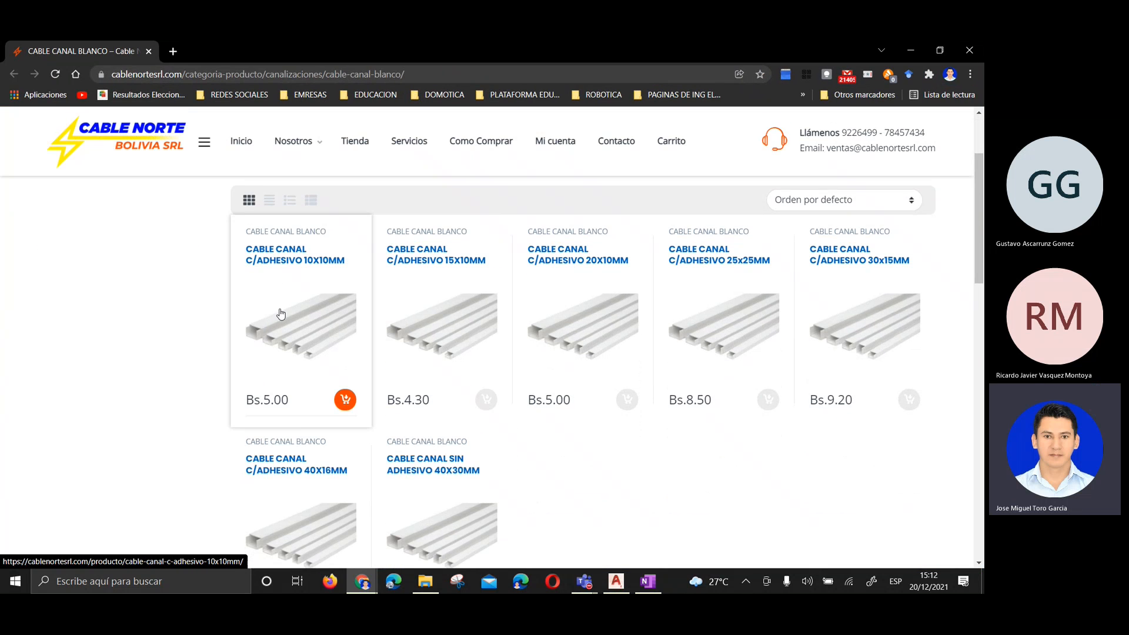
{"action": "scroll", "coordinate": [277, 316], "scroll_direction": "up", "scroll_amount": 2}
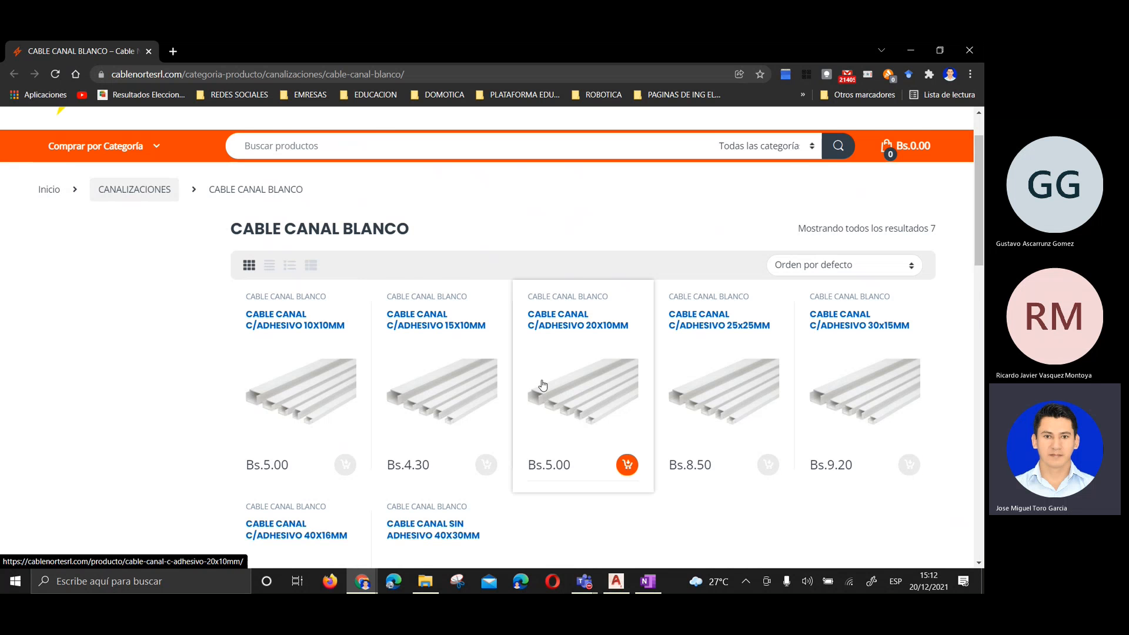
{"action": "scroll", "coordinate": [525, 376], "scroll_direction": "down", "scroll_amount": 8}
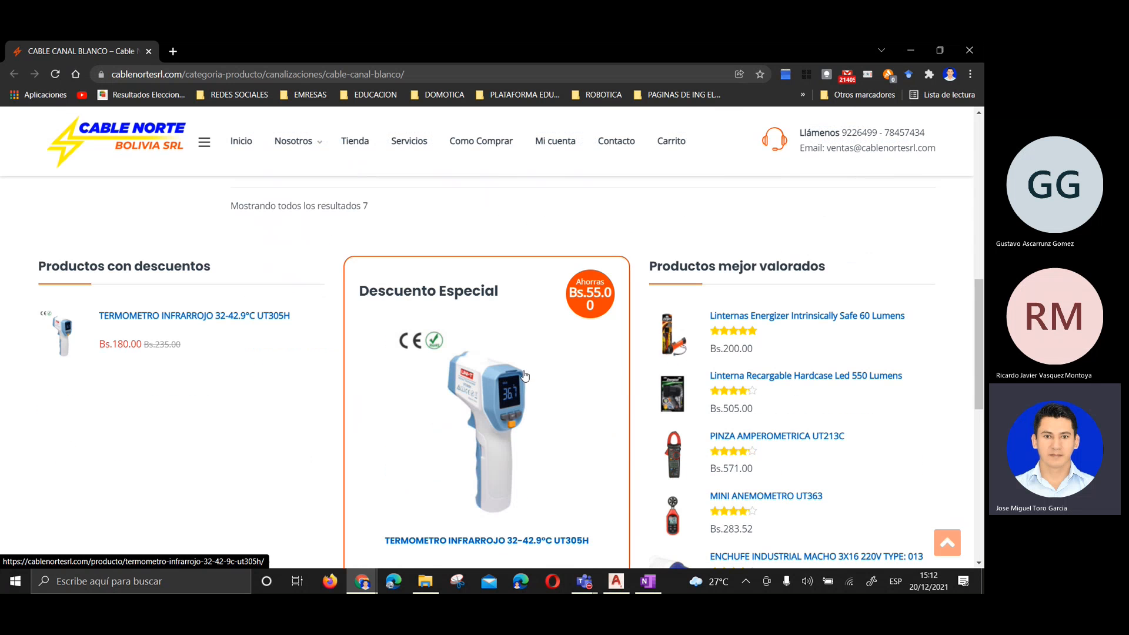
{"action": "scroll", "coordinate": [525, 377], "scroll_direction": "up", "scroll_amount": 10}
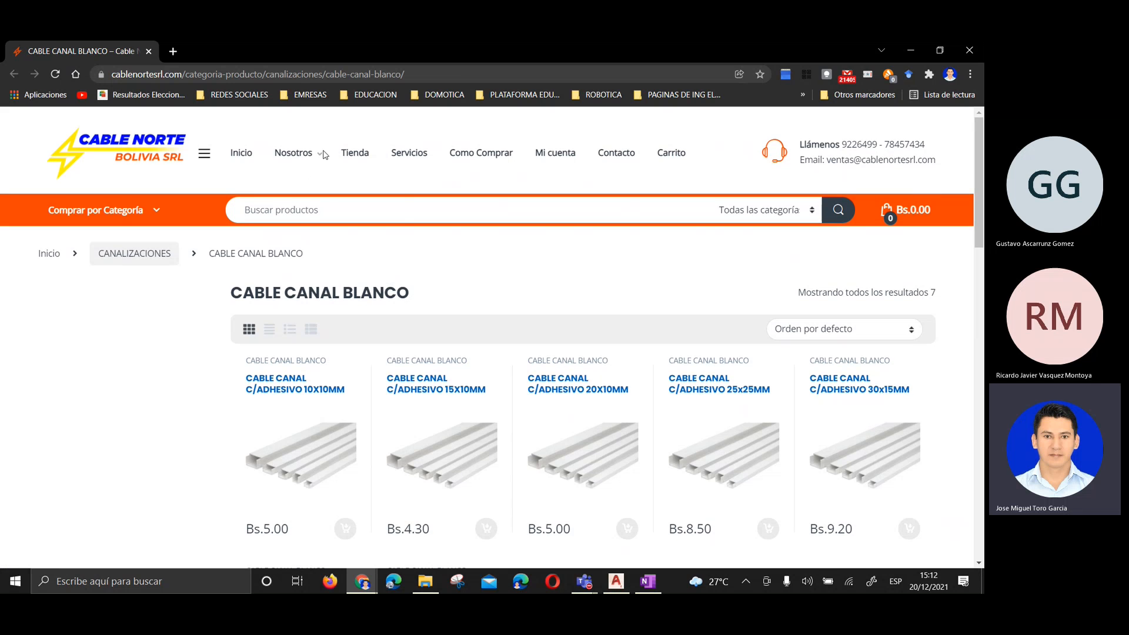
{"action": "mouse_move", "coordinate": [322, 155]}
Examine the slotted duct sizes in the CANALETAS RANURADAS category under CANALIZACIONES, and return to the 3 TABLERO drawing in AutoCAD Electrical
{"action": "left_click", "coordinate": [159, 257]}
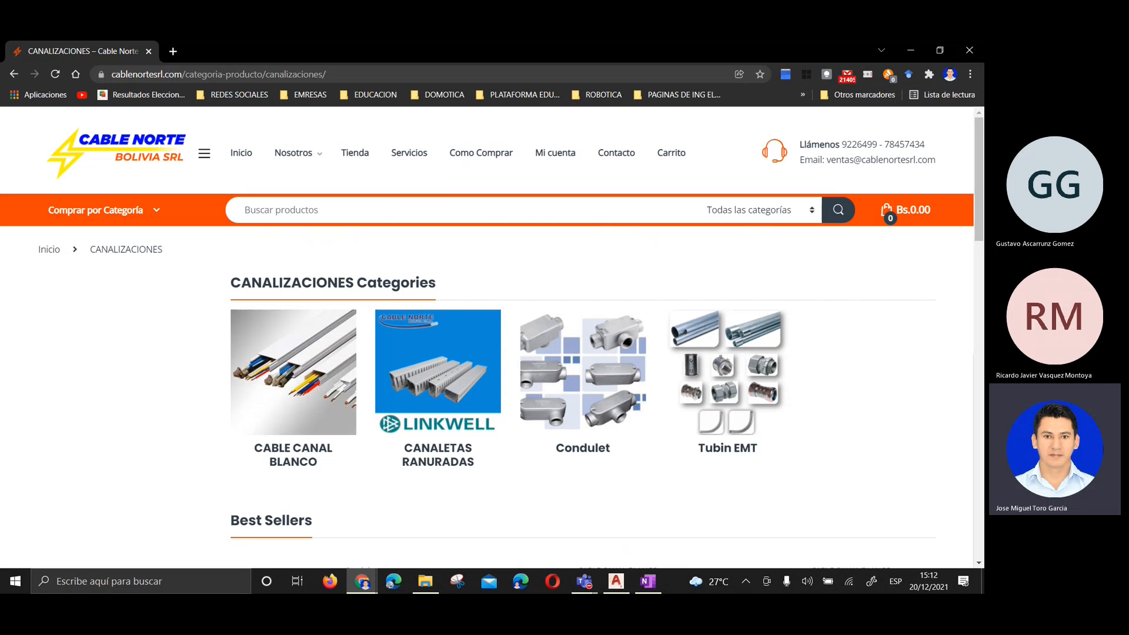
{"action": "left_click", "coordinate": [456, 390]}
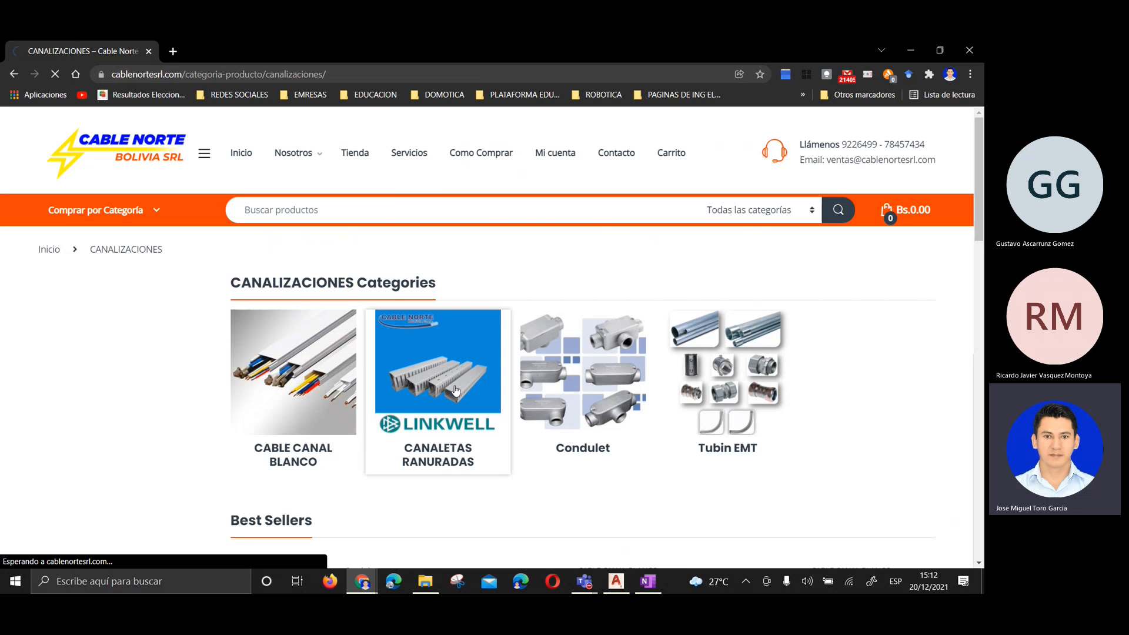
{"action": "scroll", "coordinate": [376, 382], "scroll_direction": "down", "scroll_amount": 1}
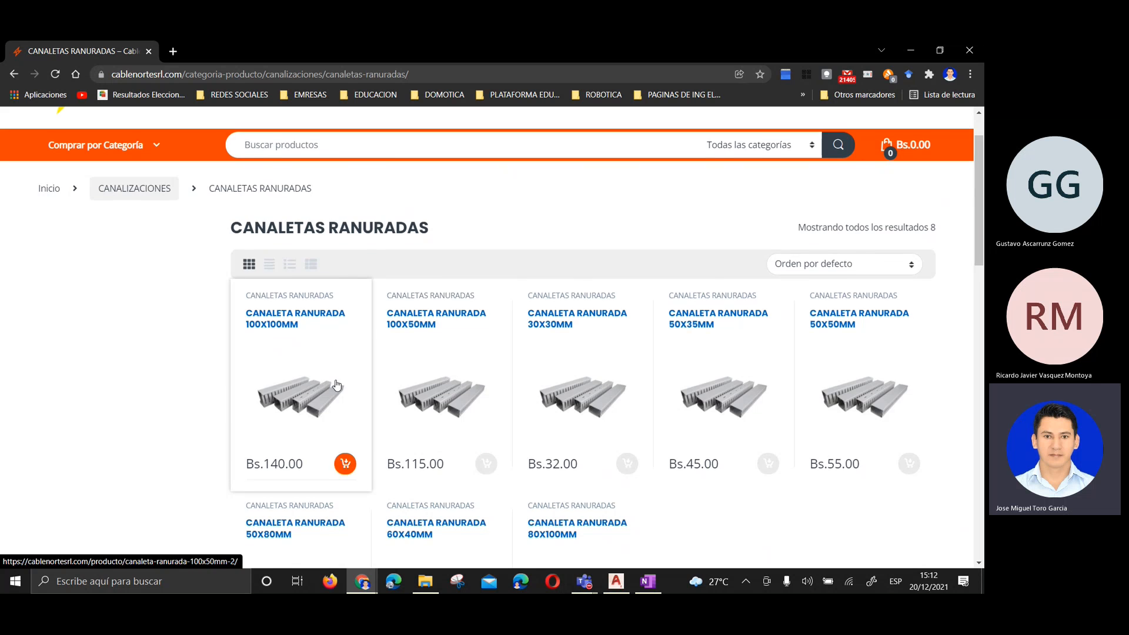
{"action": "scroll", "coordinate": [336, 385], "scroll_direction": "down", "scroll_amount": 1}
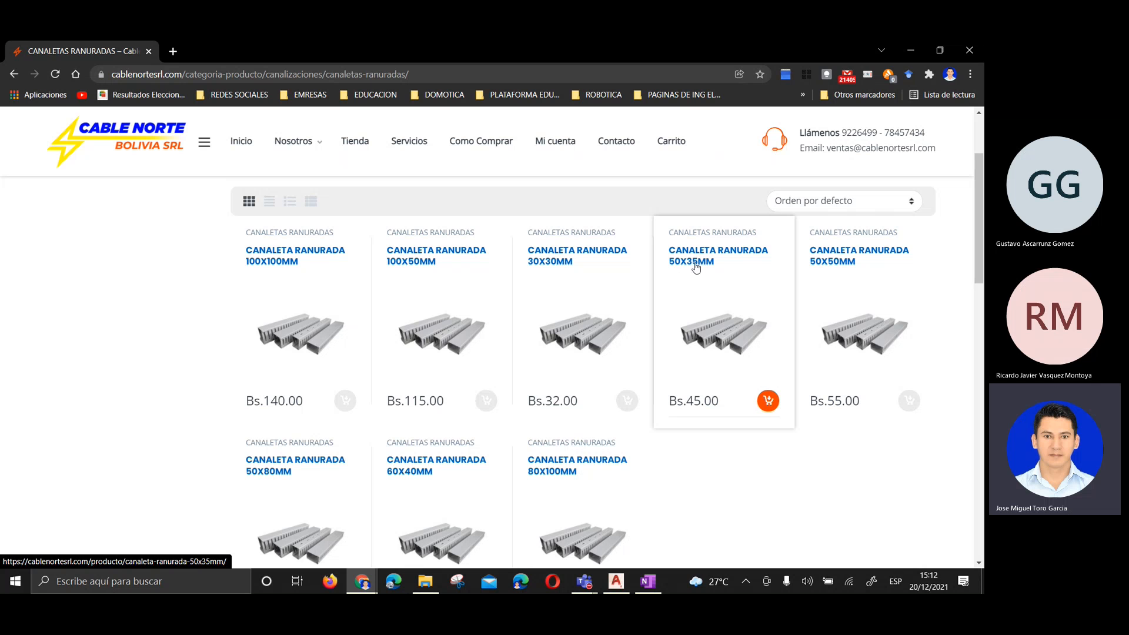
{"action": "scroll", "coordinate": [278, 417], "scroll_direction": "down", "scroll_amount": 1}
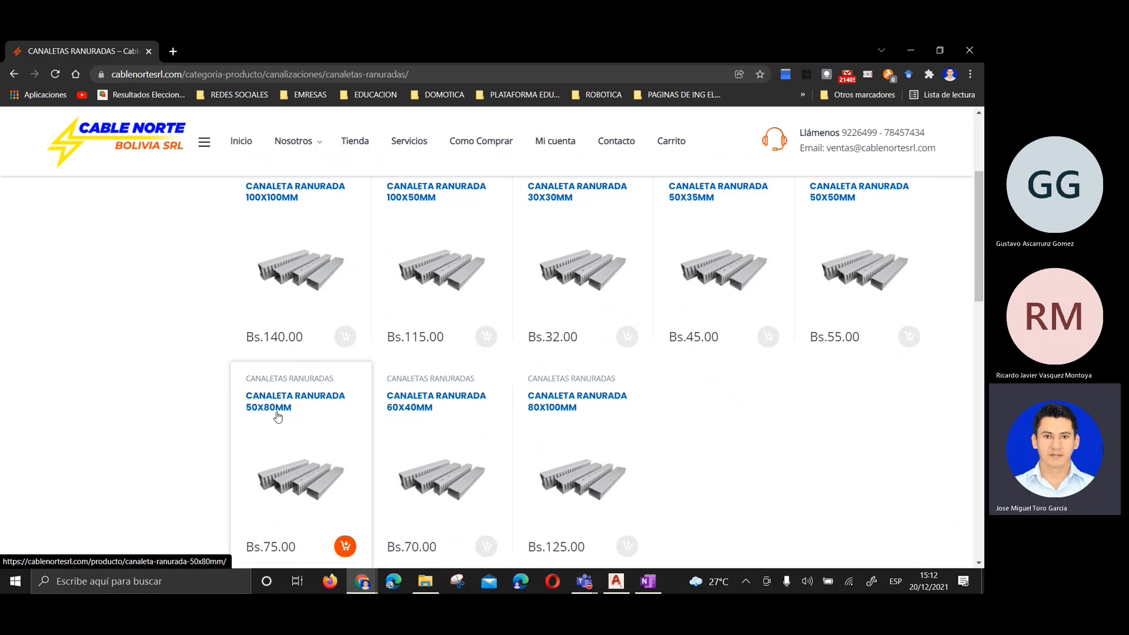
{"action": "scroll", "coordinate": [701, 260], "scroll_direction": "up", "scroll_amount": 1}
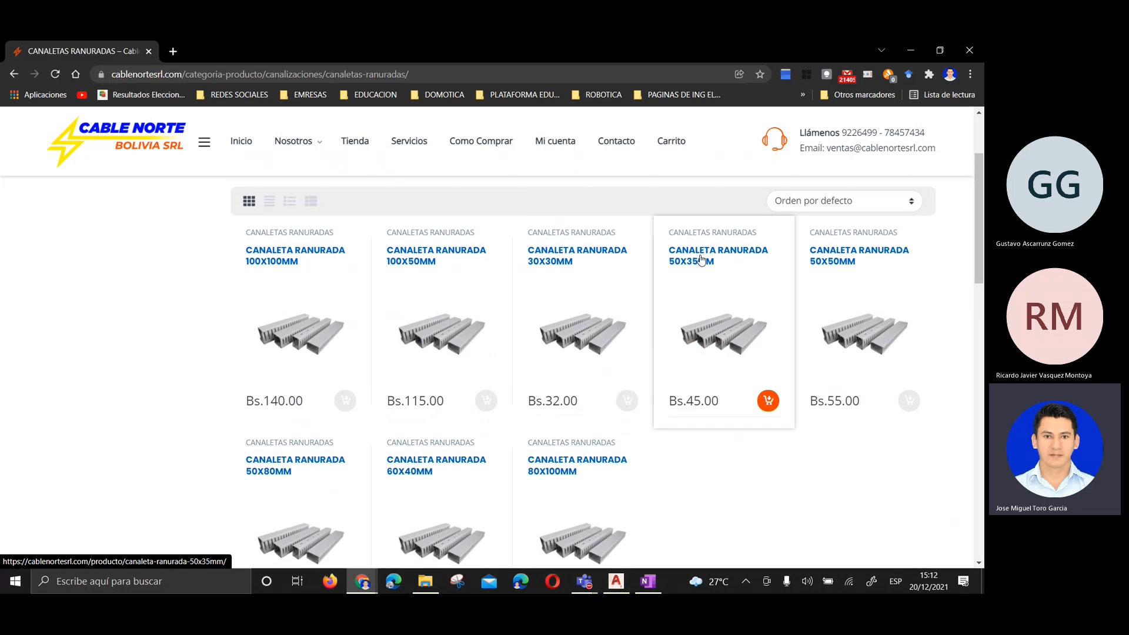
{"action": "scroll", "coordinate": [684, 271], "scroll_direction": "up", "scroll_amount": 1}
{"action": "scroll", "coordinate": [323, 360], "scroll_direction": "down", "scroll_amount": 3}
{"action": "scroll", "coordinate": [353, 376], "scroll_direction": "down", "scroll_amount": 2}
{"action": "scroll", "coordinate": [306, 369], "scroll_direction": "up", "scroll_amount": 6}
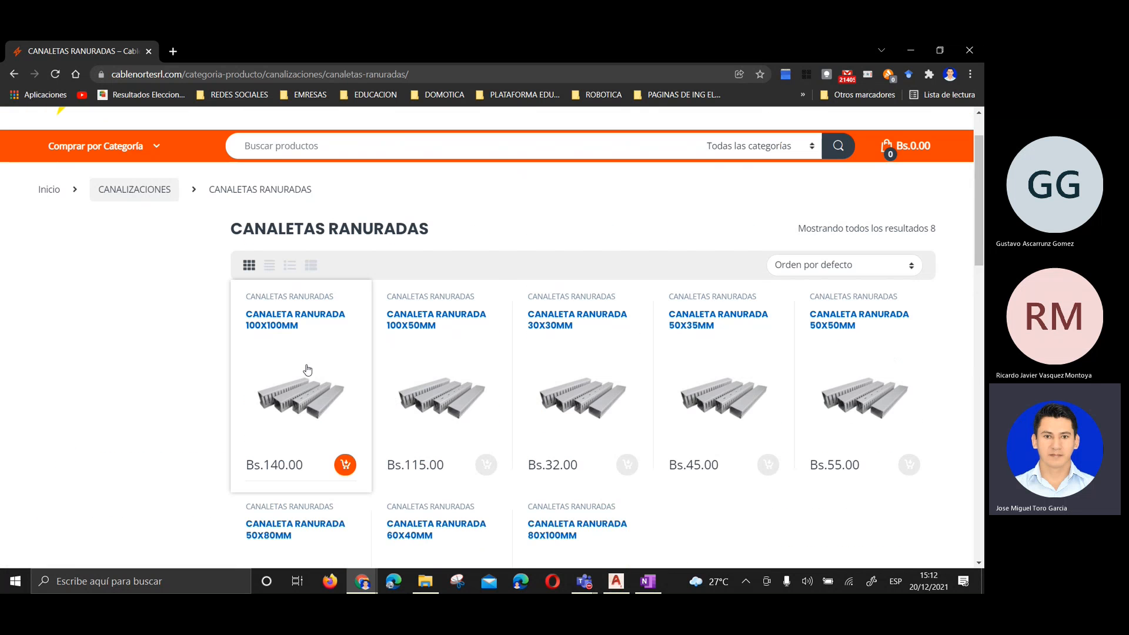
{"action": "key", "text": "alt+Left"}
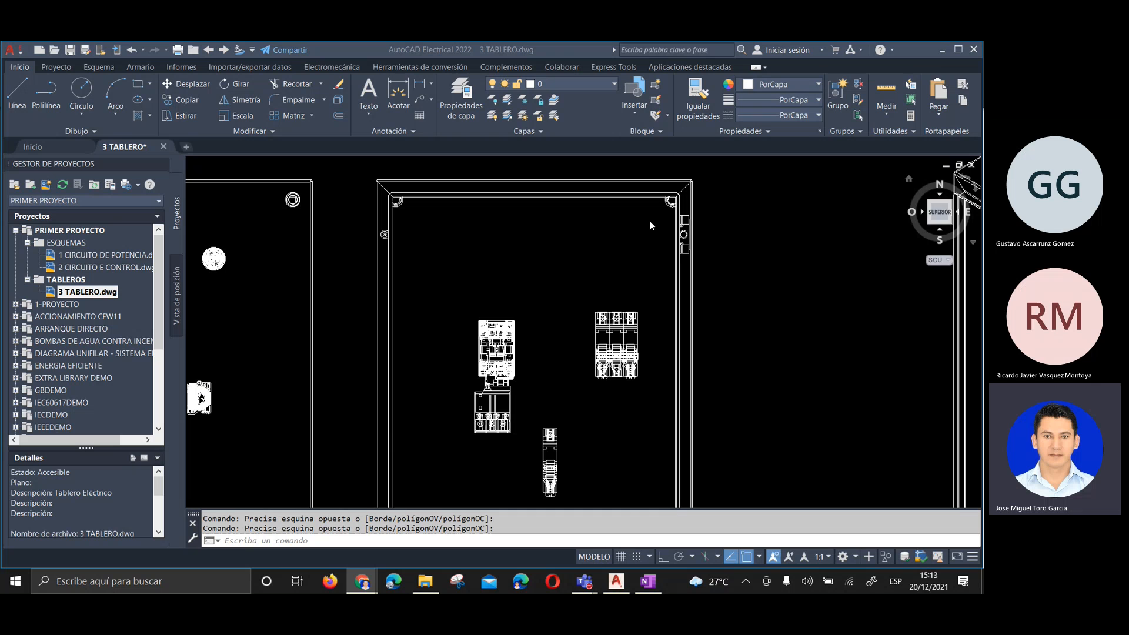
{"action": "left_click", "coordinate": [914, 48]}
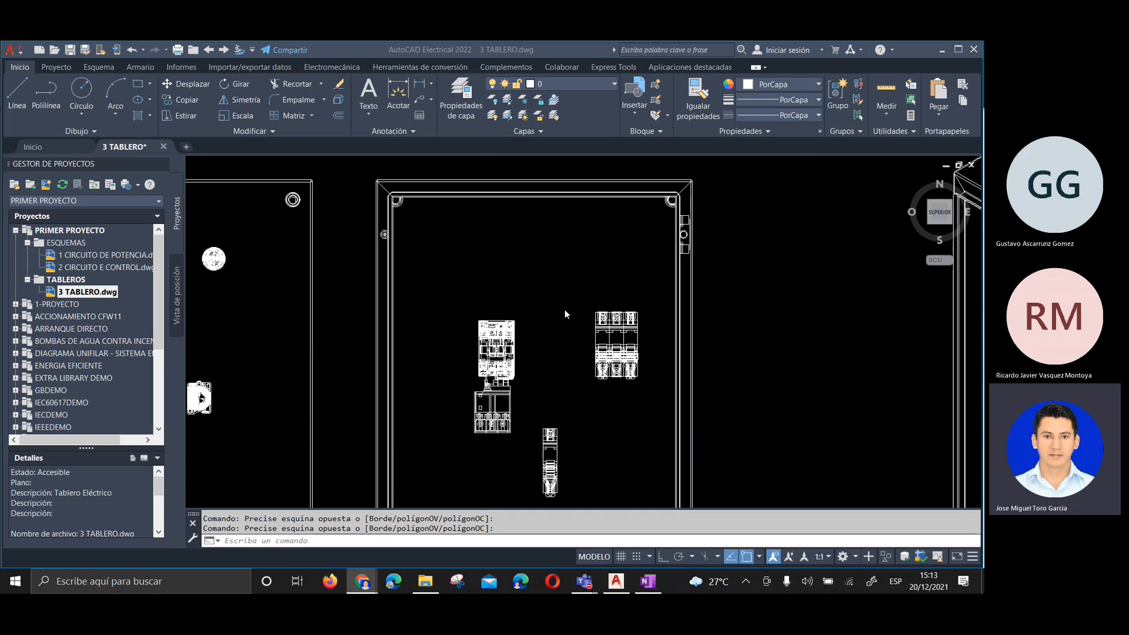
{"action": "left_click", "coordinate": [519, 240]}
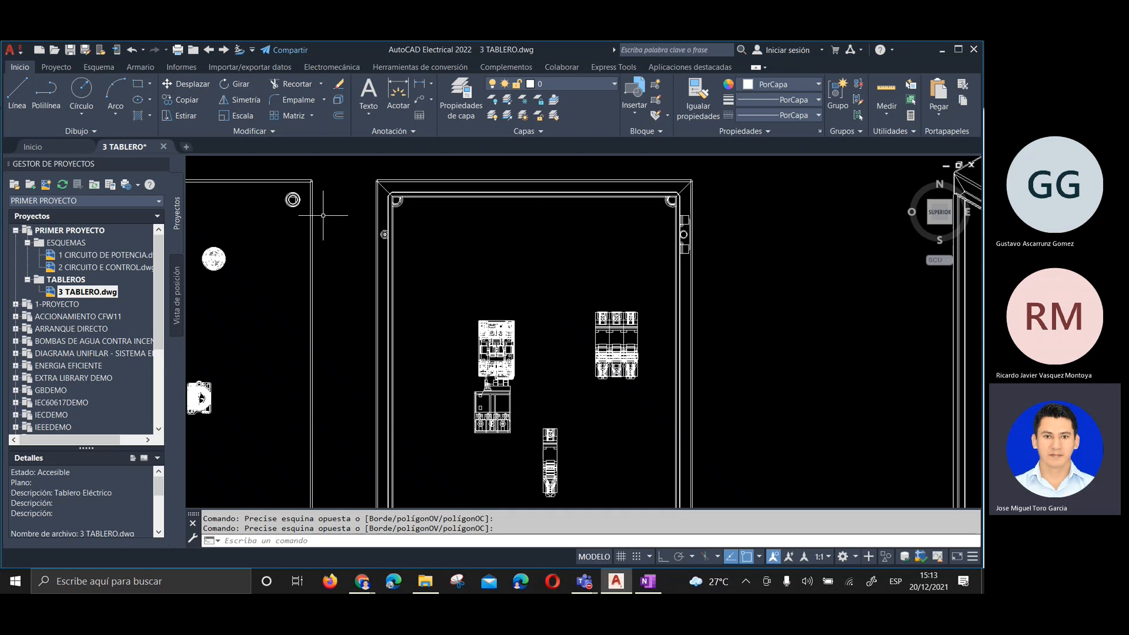
{"action": "left_click", "coordinate": [444, 217]}
{"action": "left_click", "coordinate": [511, 238]}
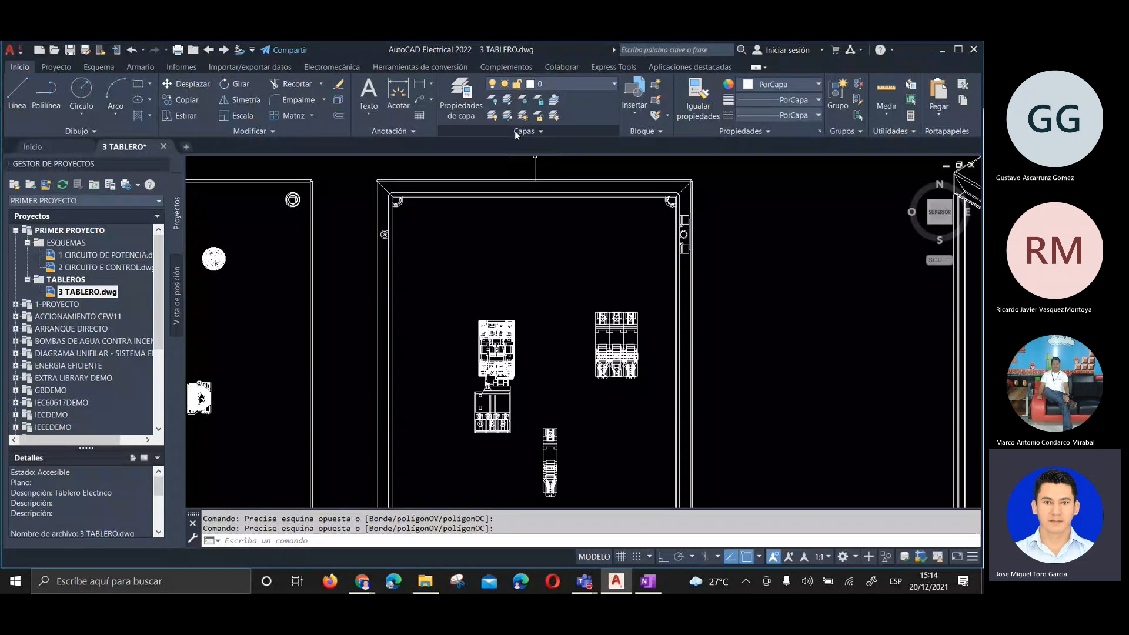
Look through the drawing's list of existing layers without changing the current layer
{"action": "left_click", "coordinate": [569, 84]}
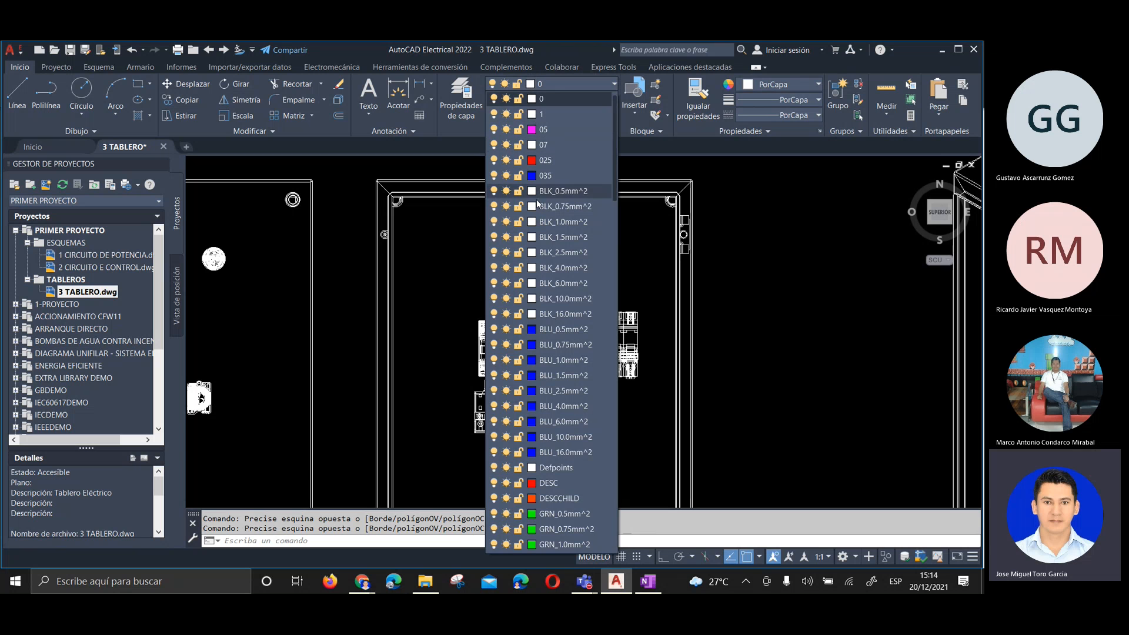
{"action": "scroll", "coordinate": [535, 294], "scroll_direction": "down", "scroll_amount": 10}
{"action": "scroll", "coordinate": [535, 379], "scroll_direction": "up", "scroll_amount": 12}
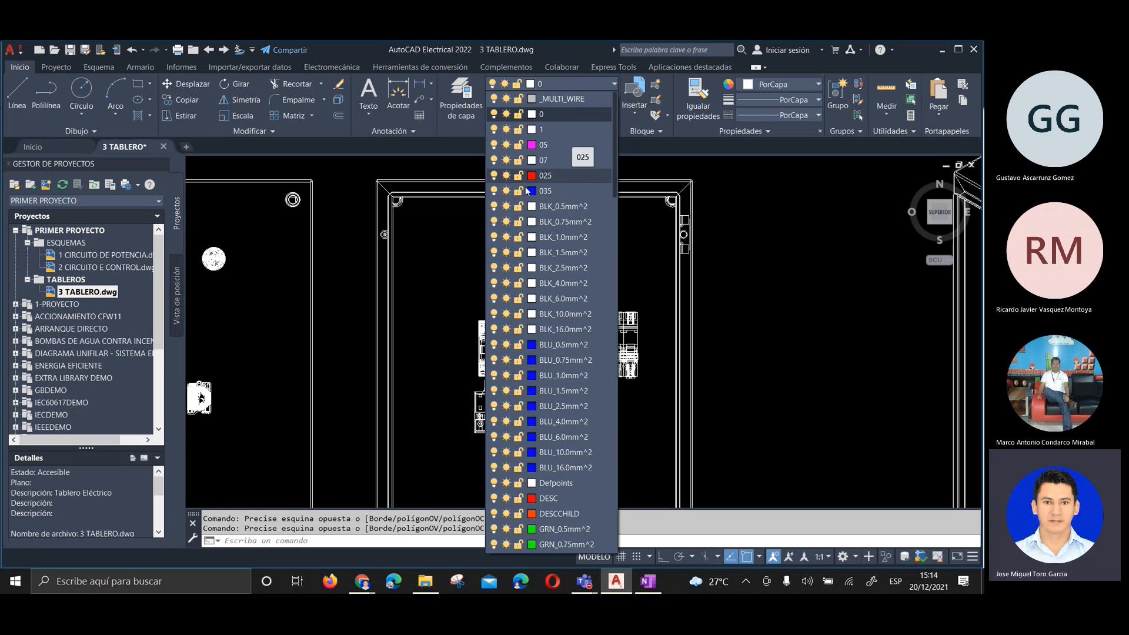
{"action": "left_click", "coordinate": [429, 238]}
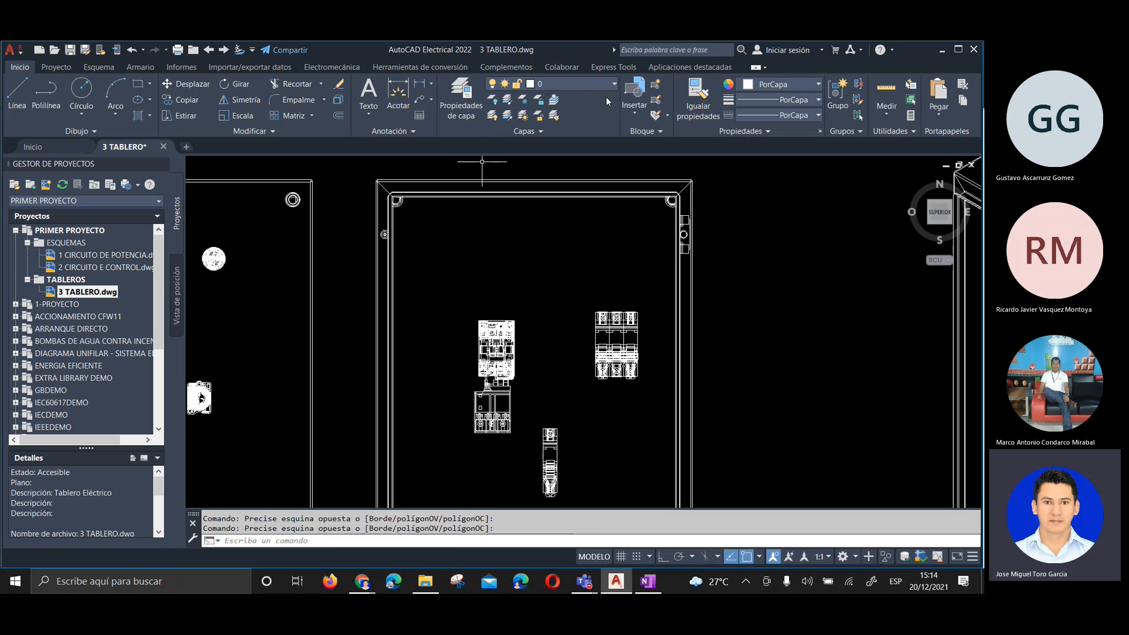
{"action": "left_click", "coordinate": [435, 268]}
{"action": "left_click", "coordinate": [476, 284]}
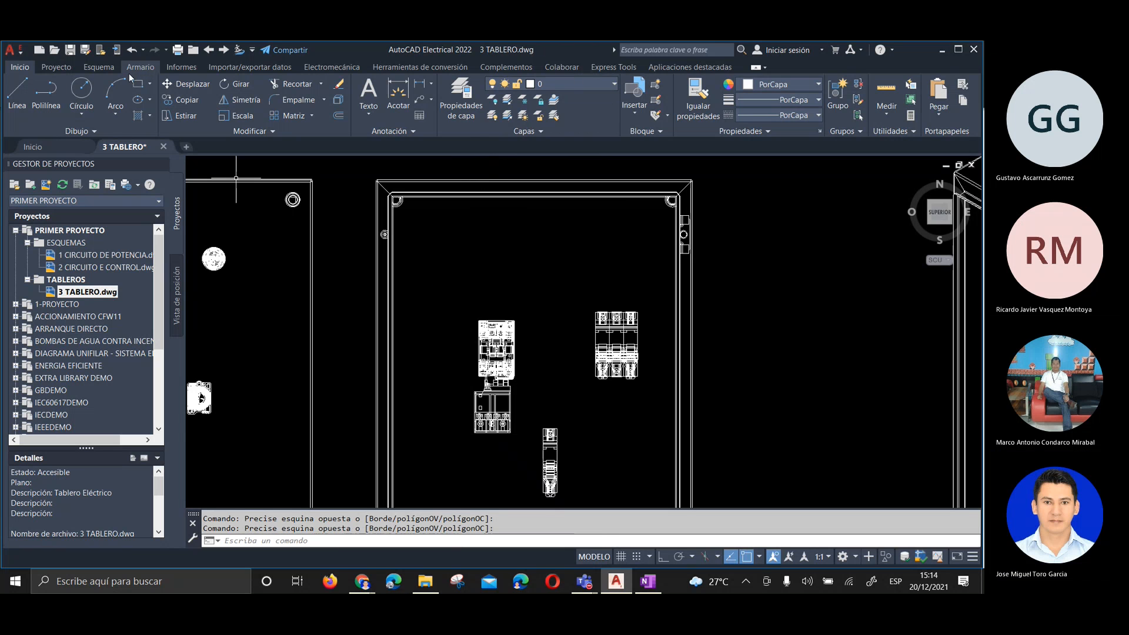
{"action": "left_click", "coordinate": [562, 84]}
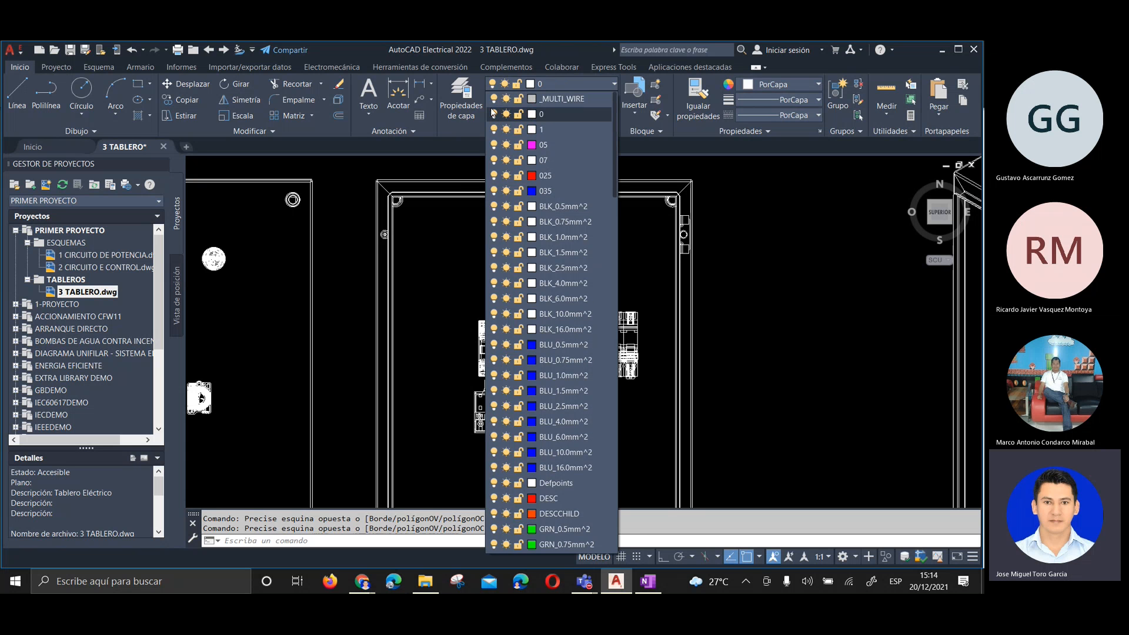
{"action": "left_click", "coordinate": [566, 44]}
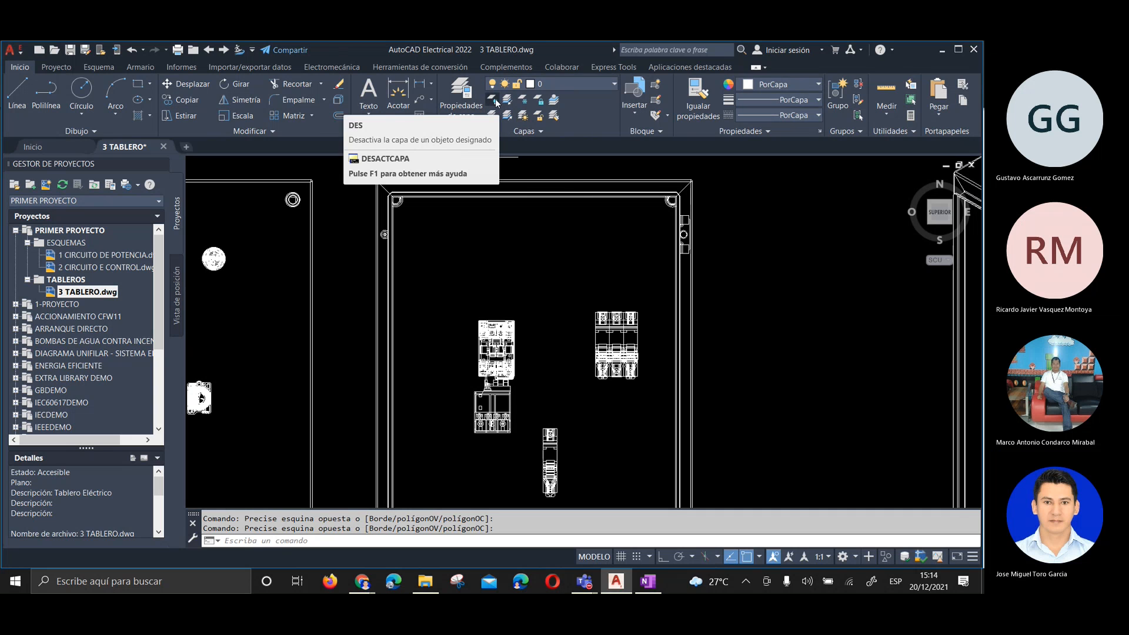
Create a new layer named 0-REFERENCIA in the layer properties manager and fit the Color column's width to its contents
{"action": "left_click", "coordinate": [462, 93]}
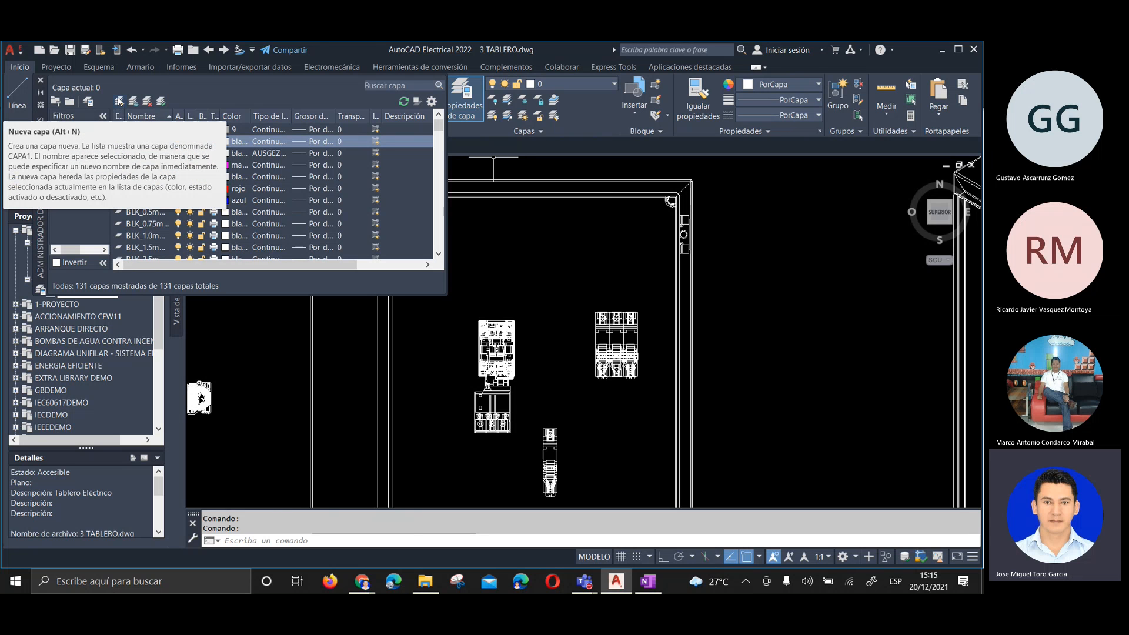
{"action": "scroll", "coordinate": [293, 151], "scroll_direction": "down", "scroll_amount": 10}
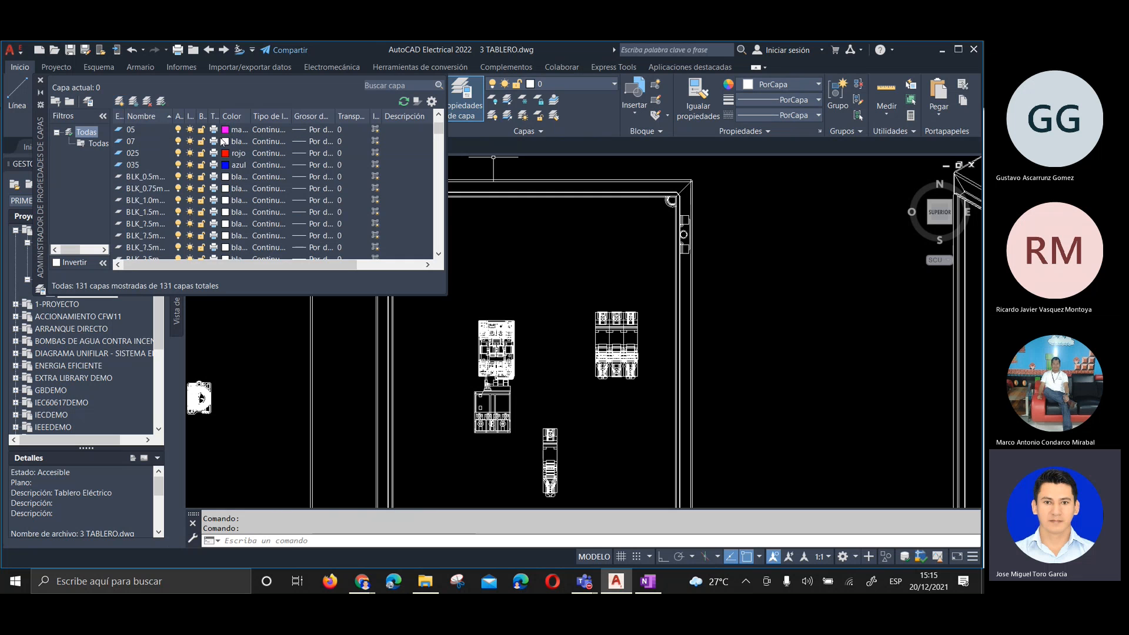
{"action": "scroll", "coordinate": [292, 151], "scroll_direction": "down", "scroll_amount": 10}
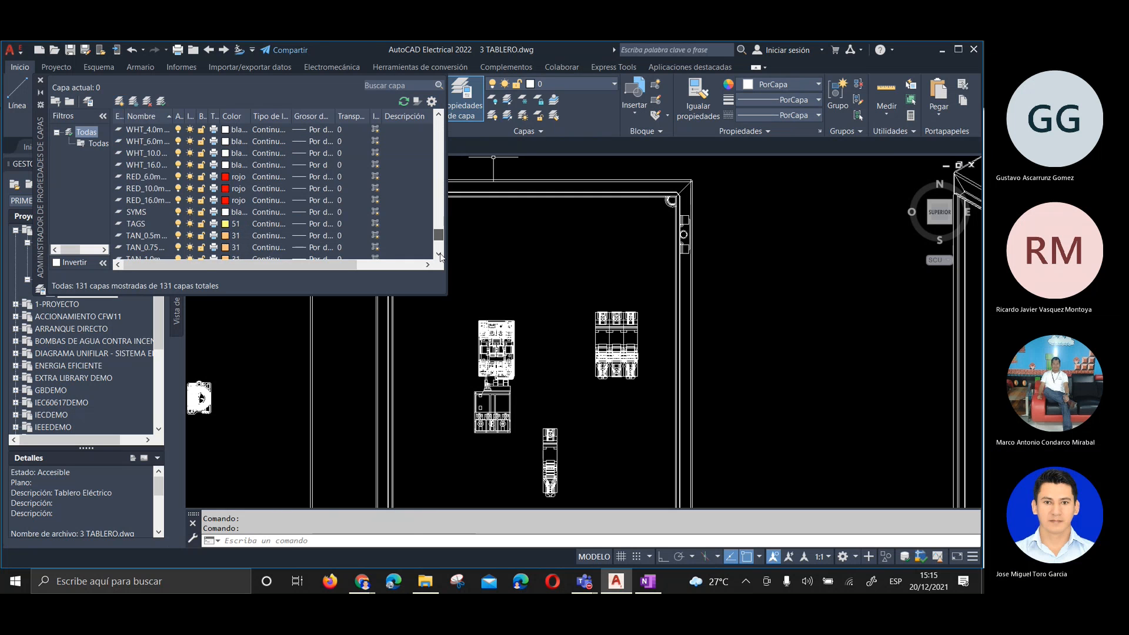
{"action": "left_click_drag", "start_coordinate": [438, 242], "coordinate": [445, 155]}
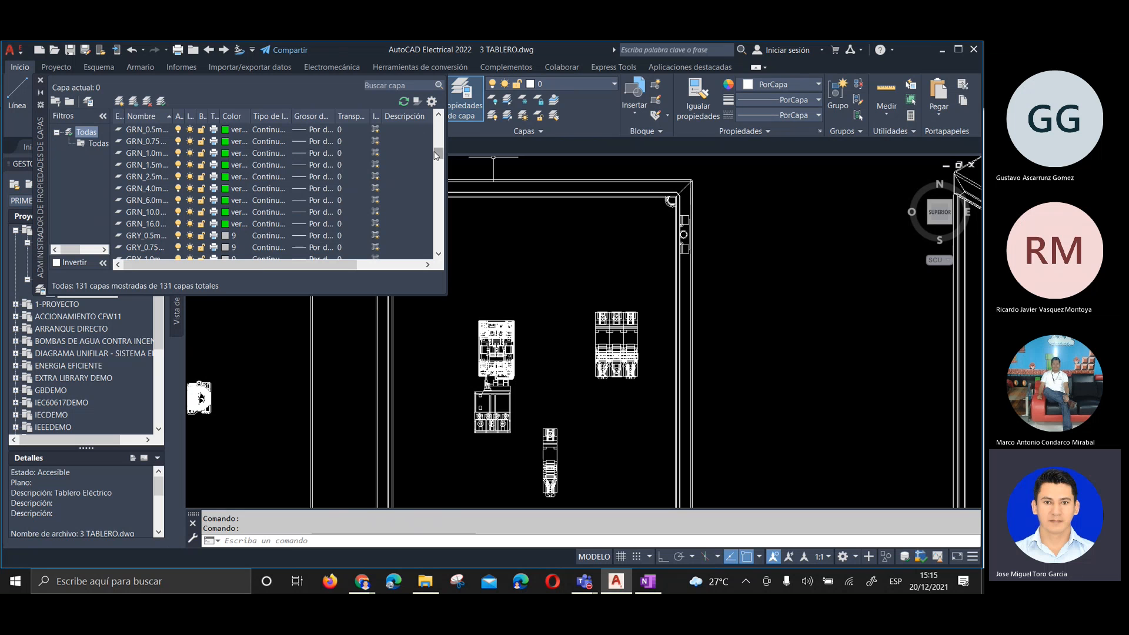
{"action": "left_click_drag", "start_coordinate": [438, 155], "coordinate": [442, 120]}
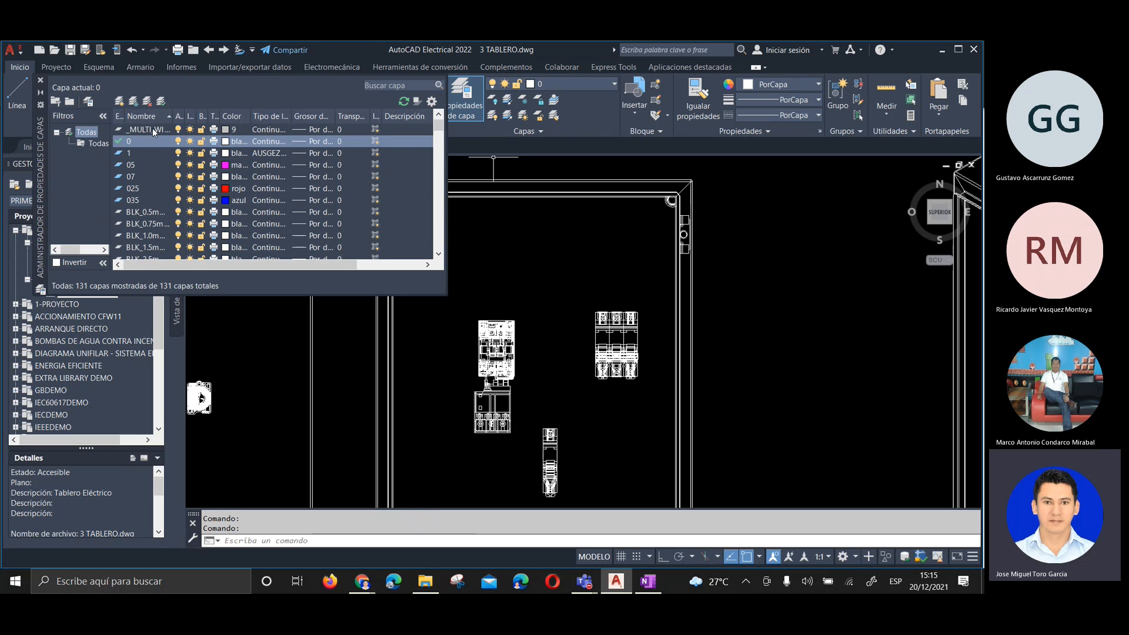
{"action": "left_click", "coordinate": [121, 101]}
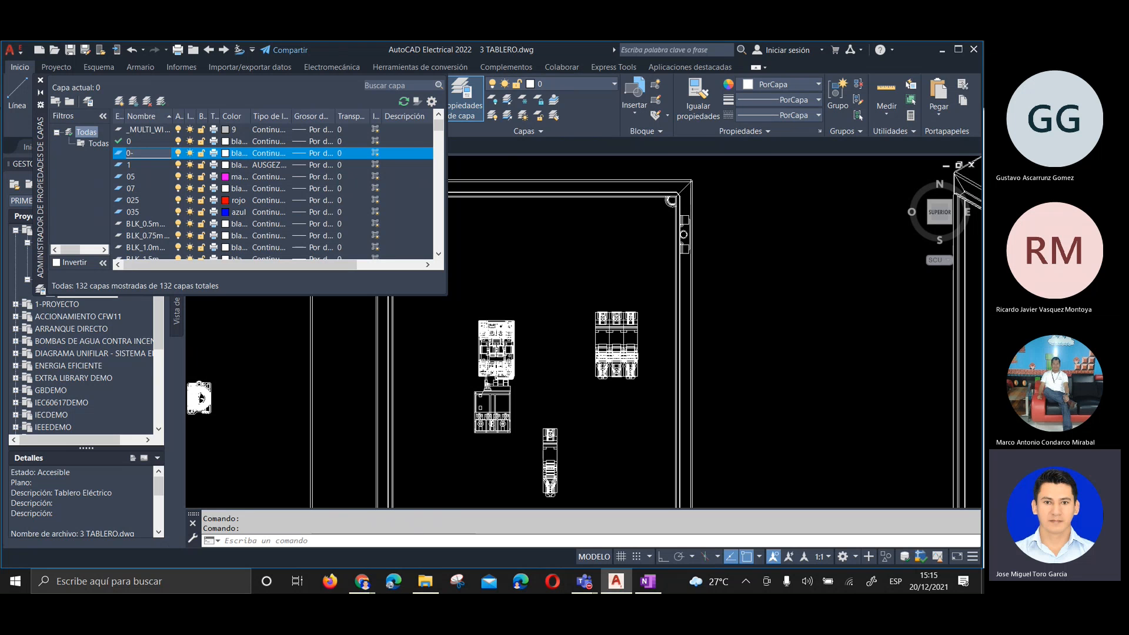
{"action": "key", "text": "BackSpace"}
{"action": "key", "text": "BackSpace"}
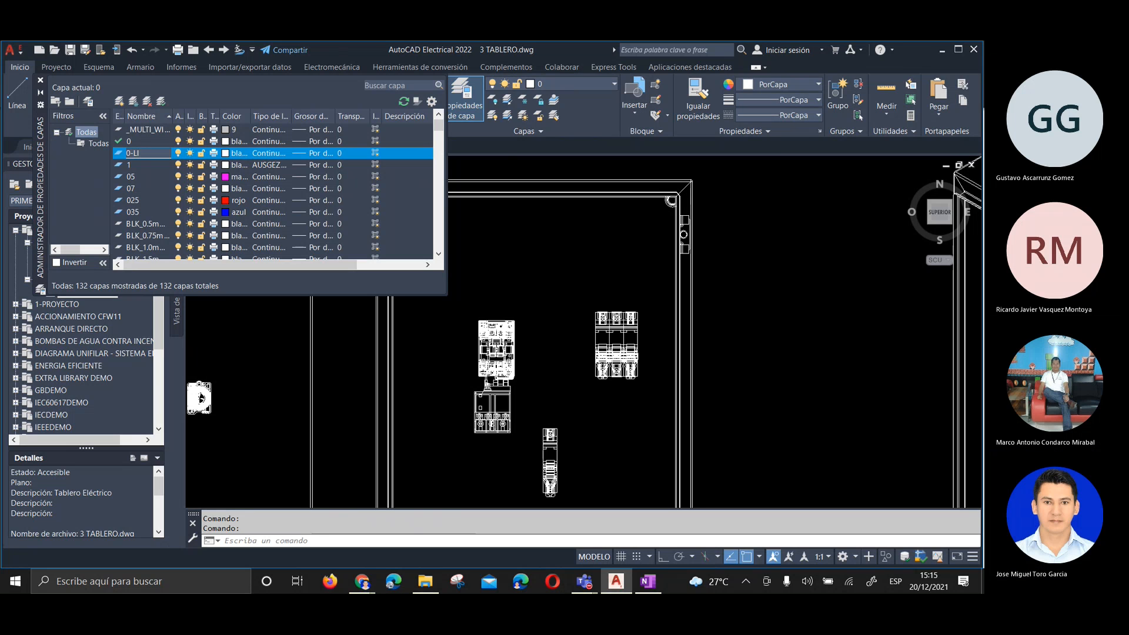
{"action": "key", "text": "BackSpace"}
{"action": "key", "text": "BackSpace"}
{"action": "type", "text": "REFERENCIA"}
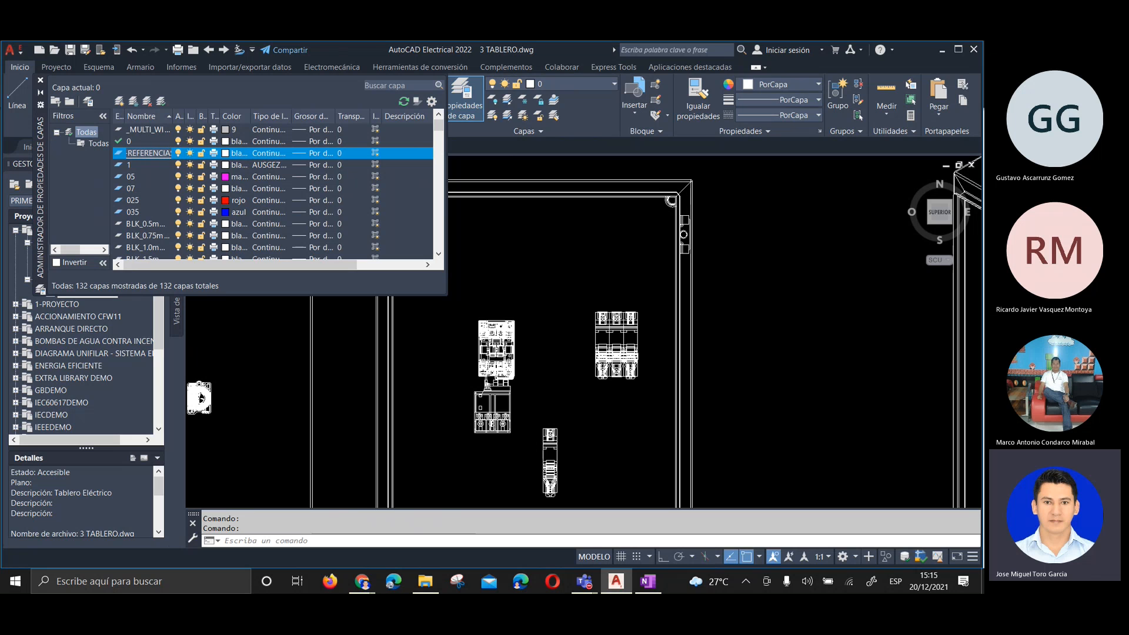
{"action": "key", "text": "Return"}
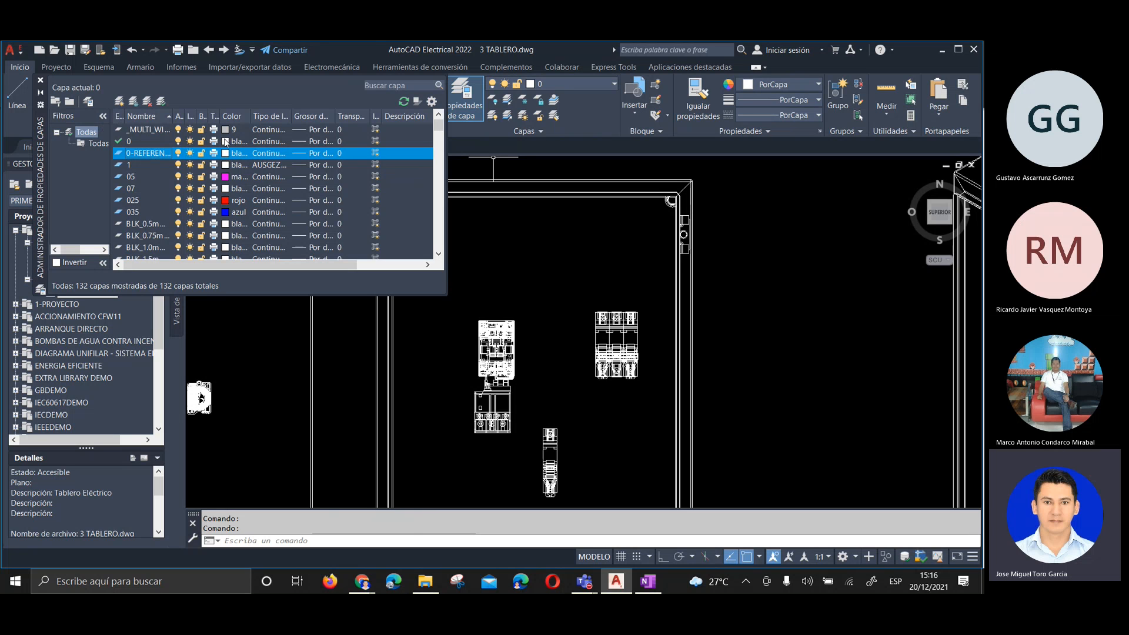
{"action": "double_click", "coordinate": [248, 115]}
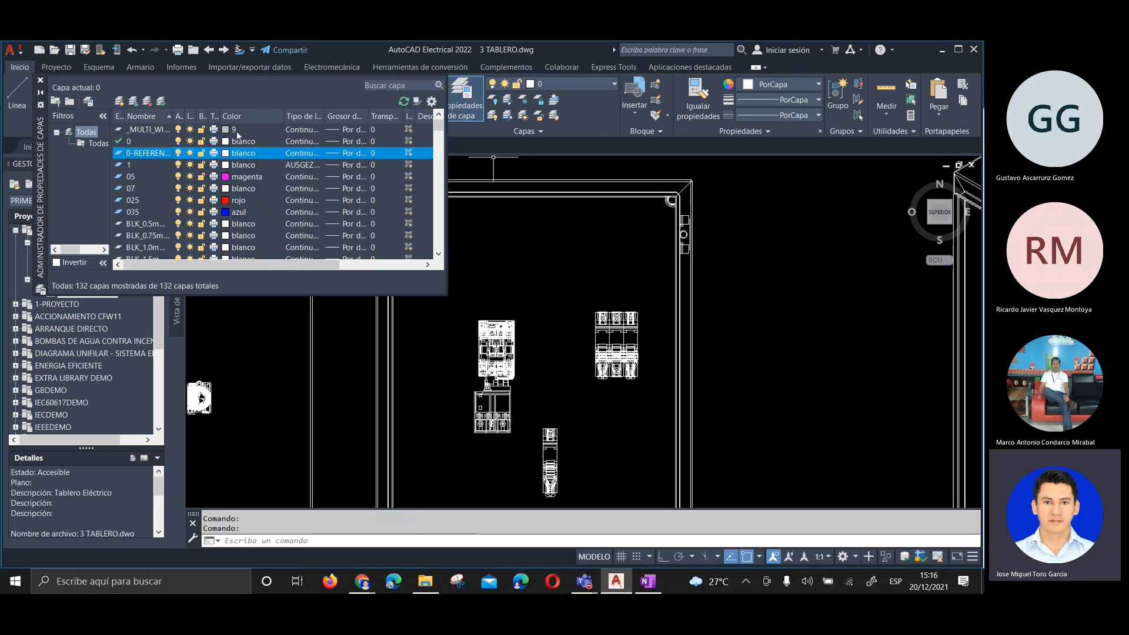
Set the color of the 0-REFERENCIAS layer to green (verde, index color 3)
{"action": "left_click", "coordinate": [227, 154]}
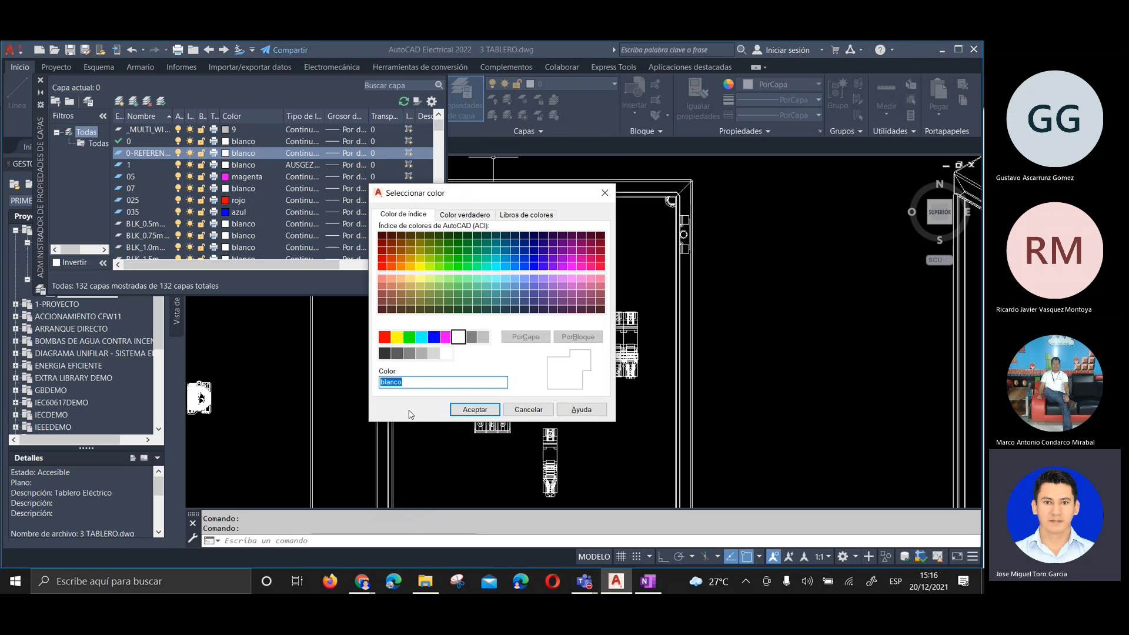
{"action": "left_click", "coordinate": [409, 337]}
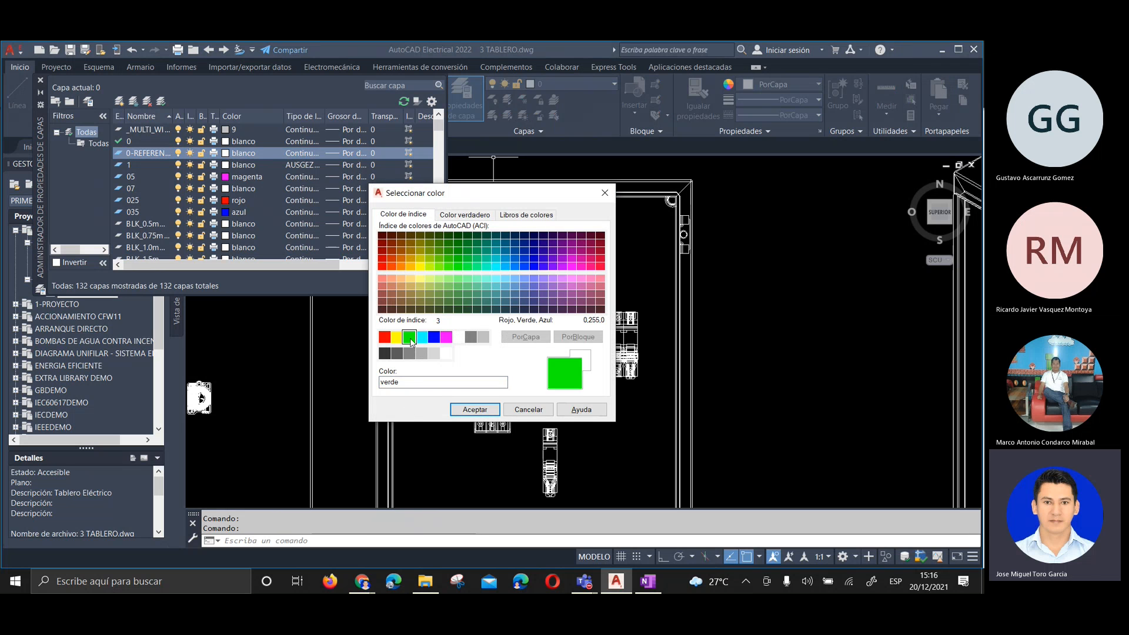
{"action": "left_click", "coordinate": [475, 411]}
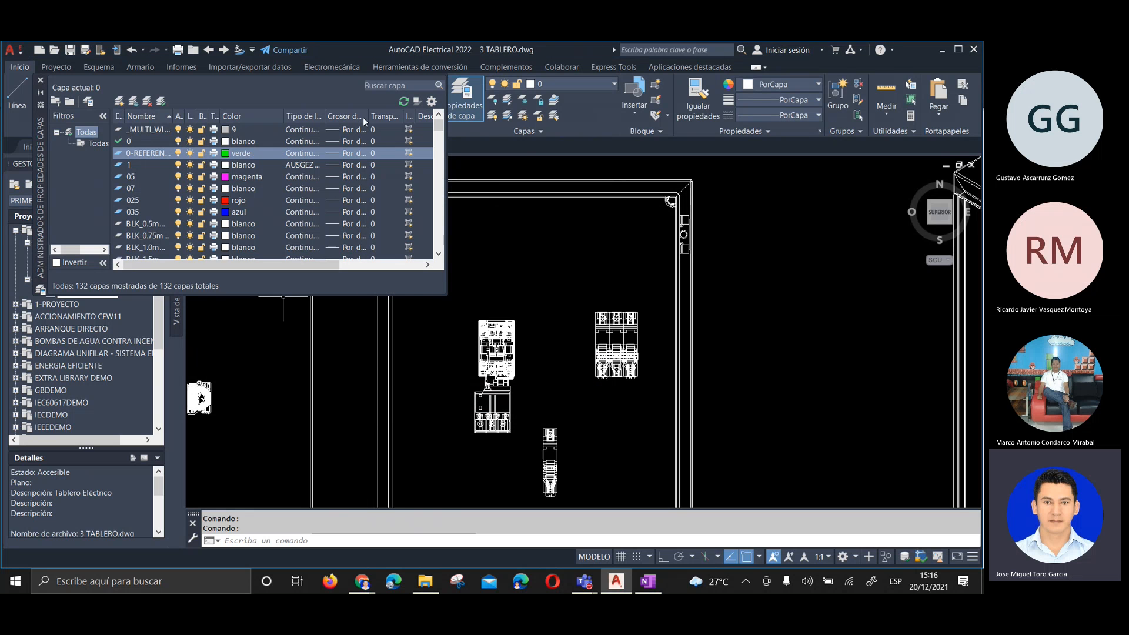
Widen the Grosor de línea column and look through the lineweights available for the 0-REFERENCIAS layer
{"action": "left_click_drag", "start_coordinate": [370, 119], "coordinate": [400, 119]}
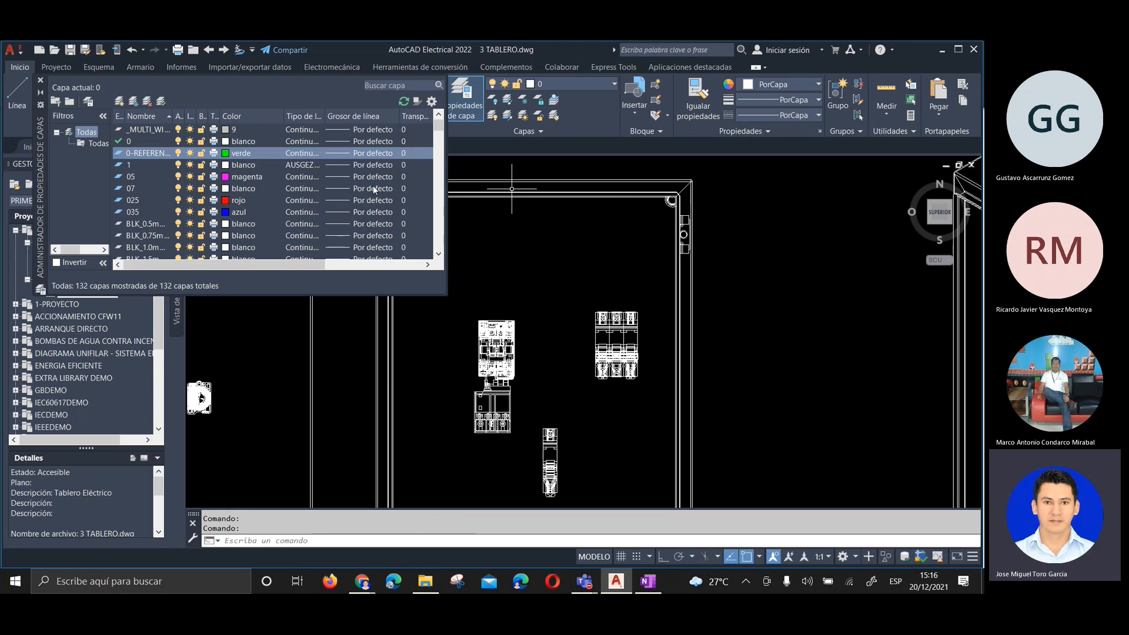
{"action": "left_click", "coordinate": [336, 152]}
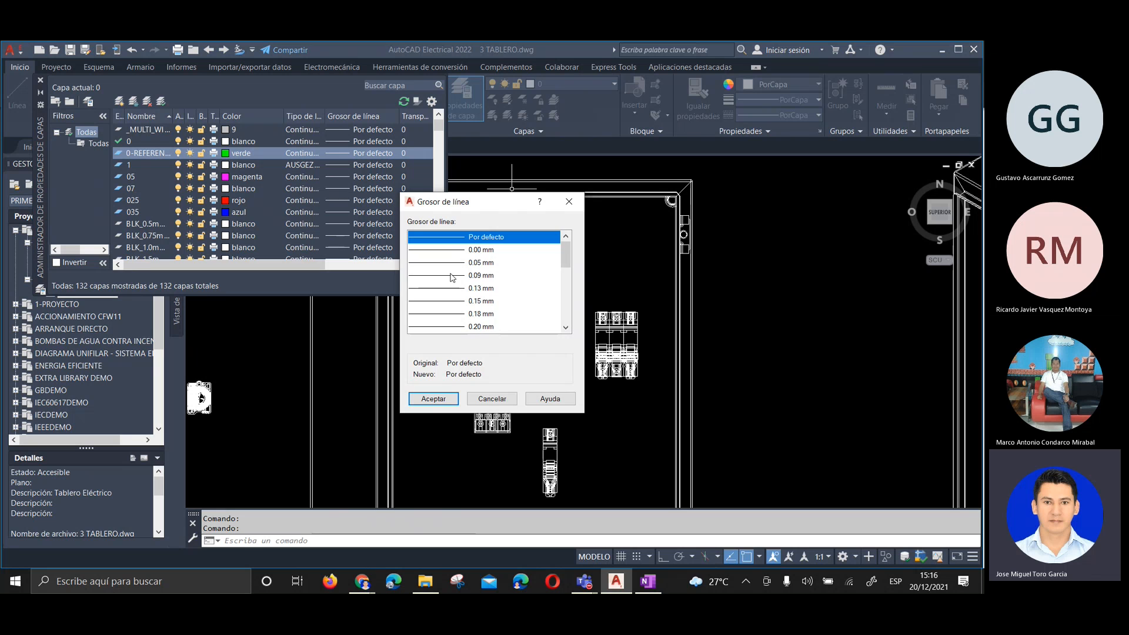
{"action": "scroll", "coordinate": [451, 277], "scroll_direction": "down", "scroll_amount": 5}
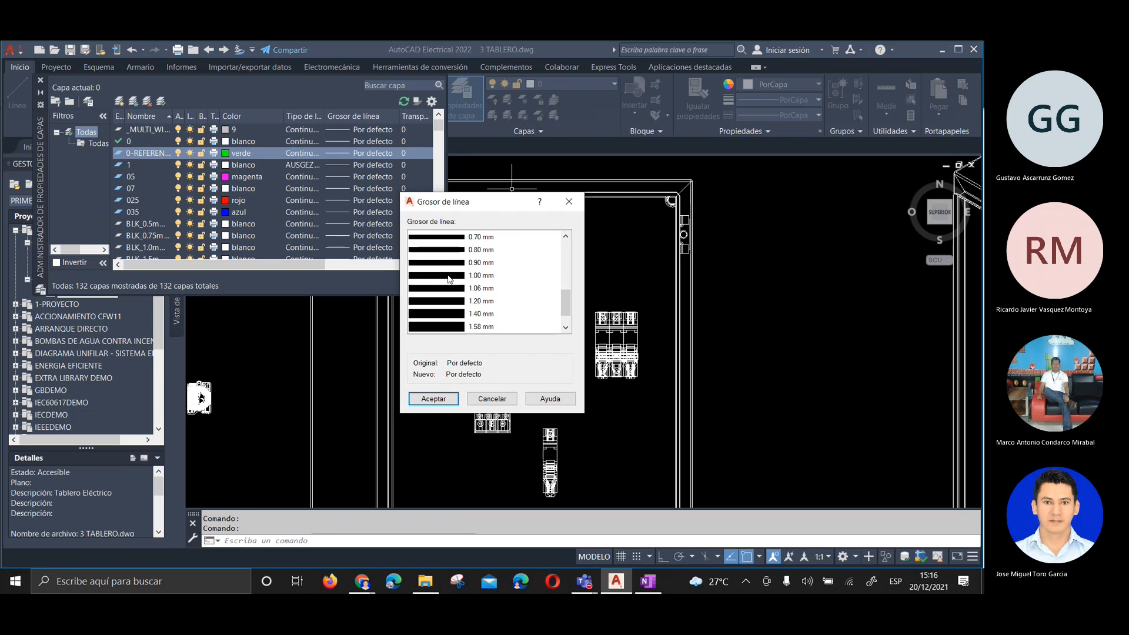
{"action": "scroll", "coordinate": [448, 282], "scroll_direction": "up", "scroll_amount": 5}
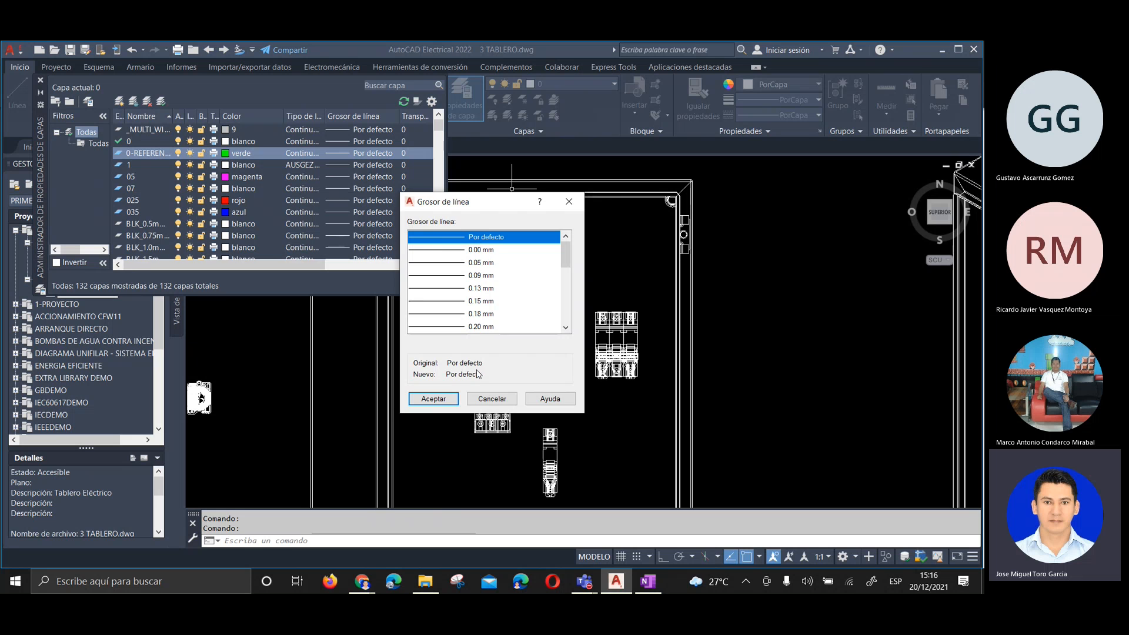
{"action": "left_click", "coordinate": [490, 398]}
Widen the Tipo de línea column and assign the HIDDEN2 linetype to the 0-REFERENCIAS layer
{"action": "left_click_drag", "start_coordinate": [286, 266], "coordinate": [314, 267]}
{"action": "left_click_drag", "start_coordinate": [283, 116], "coordinate": [318, 117]}
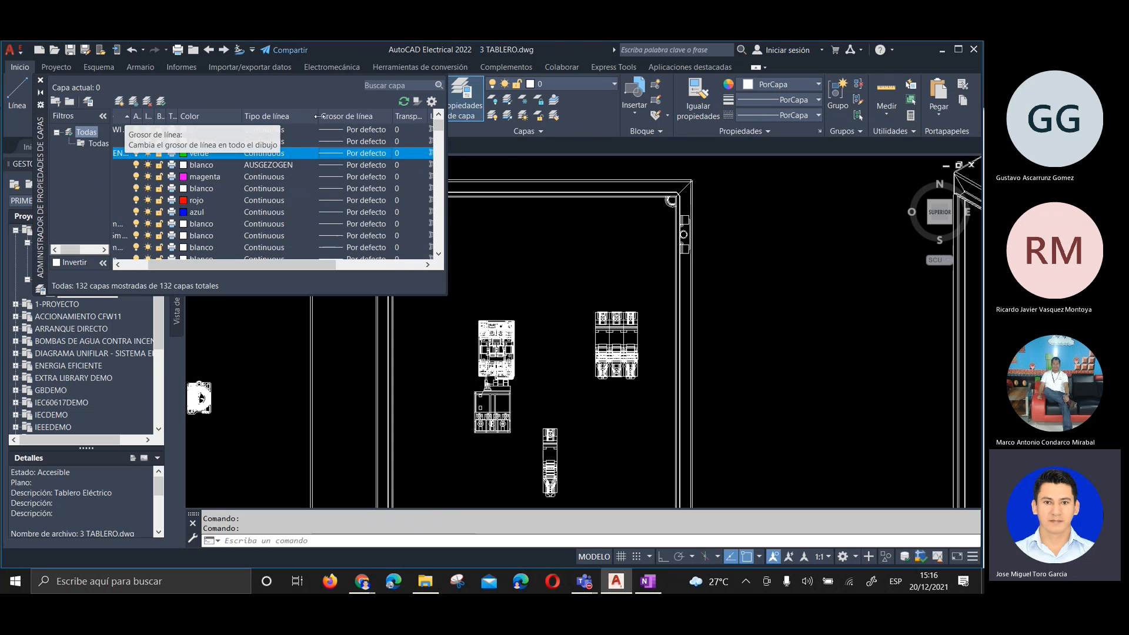
{"action": "left_click", "coordinate": [266, 154]}
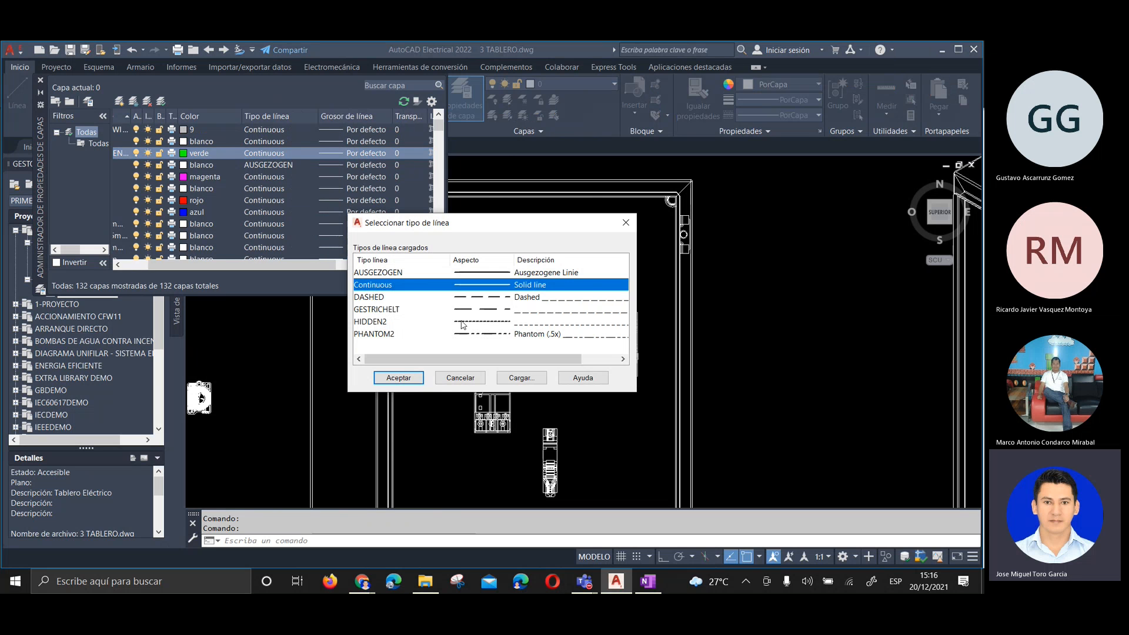
{"action": "left_click", "coordinate": [477, 324]}
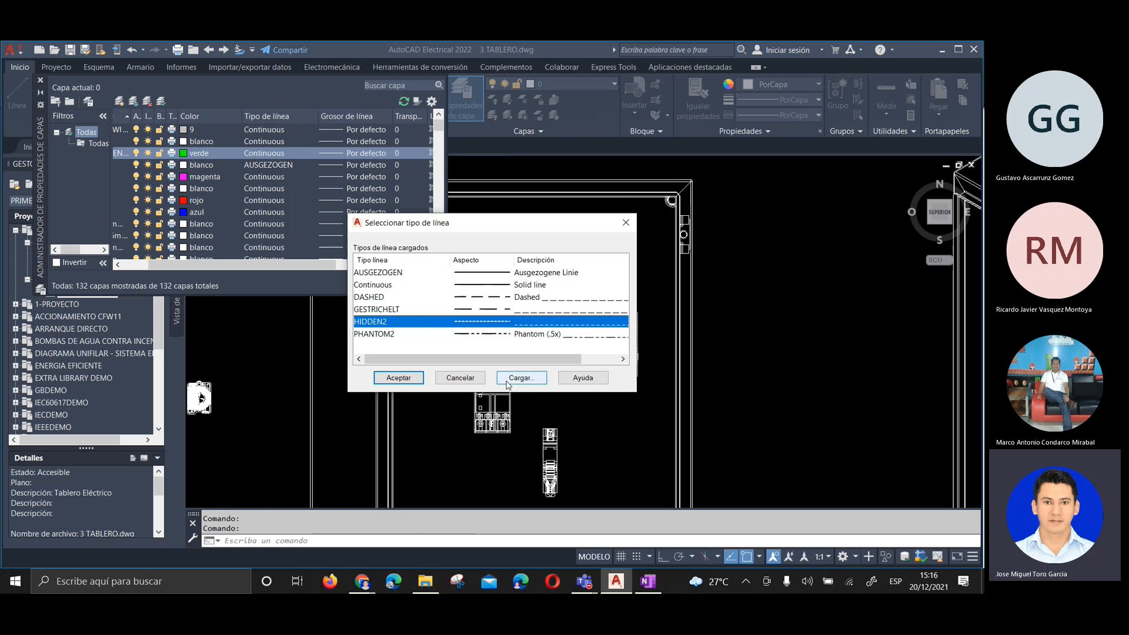
{"action": "left_click", "coordinate": [399, 378]}
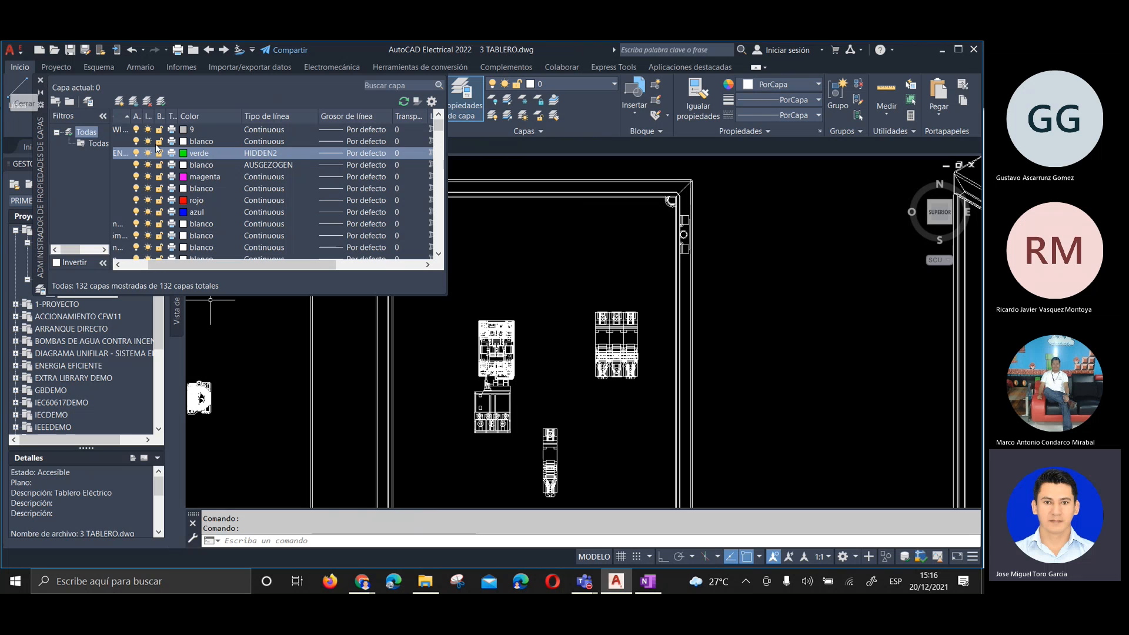
Close the layer properties manager and make 0-REFERENCIAS the current layer
{"action": "left_click", "coordinate": [40, 80]}
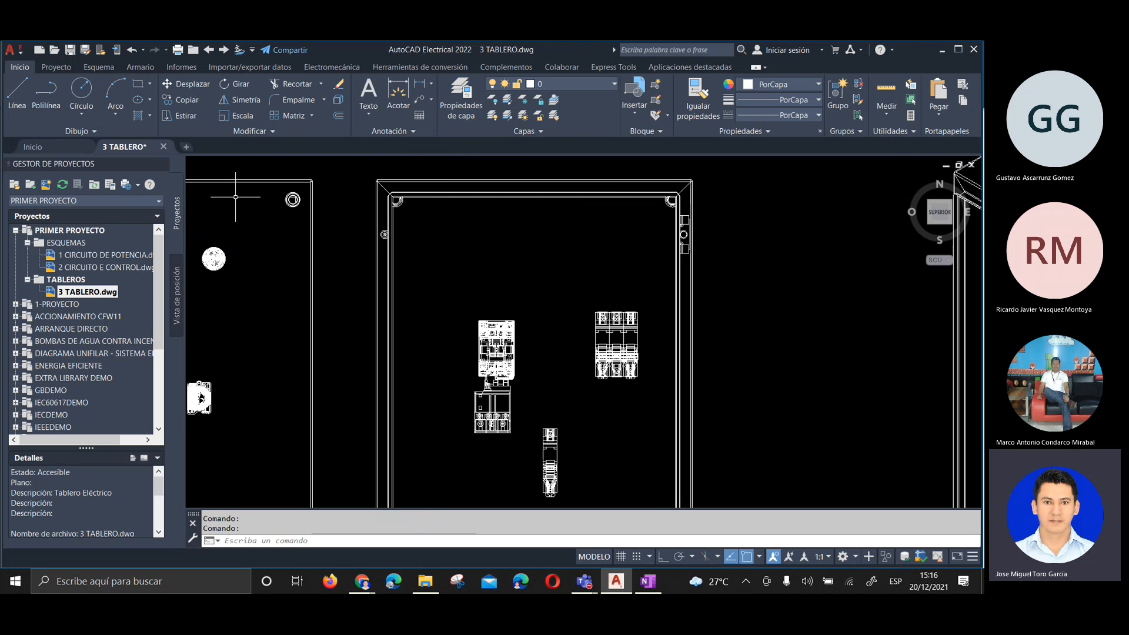
{"action": "left_click", "coordinate": [567, 79]}
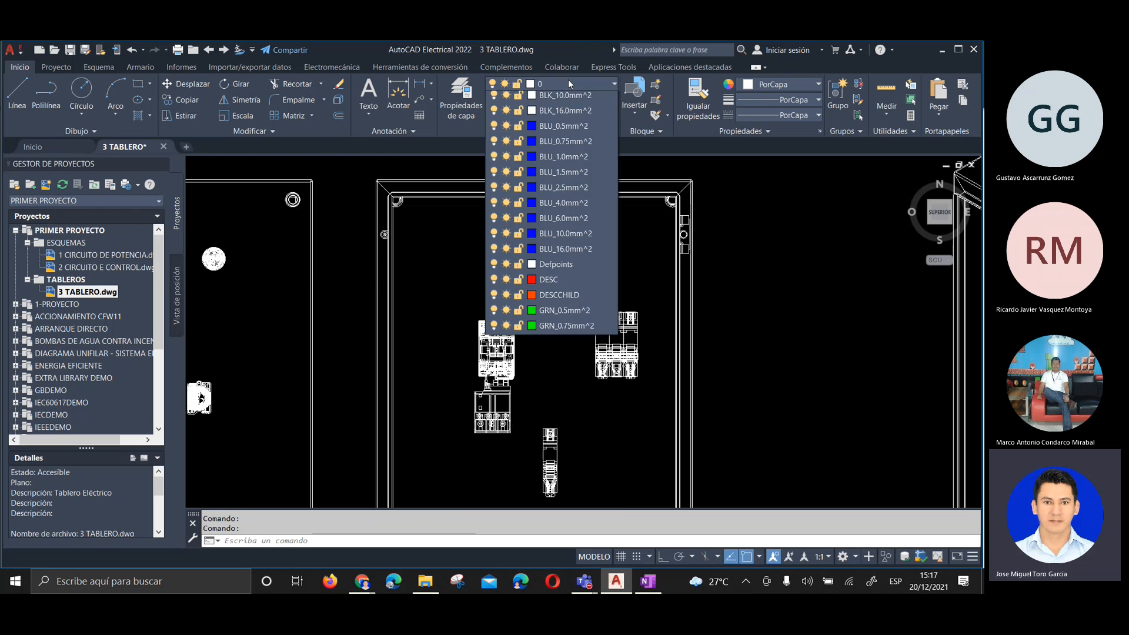
{"action": "left_click", "coordinate": [555, 114]}
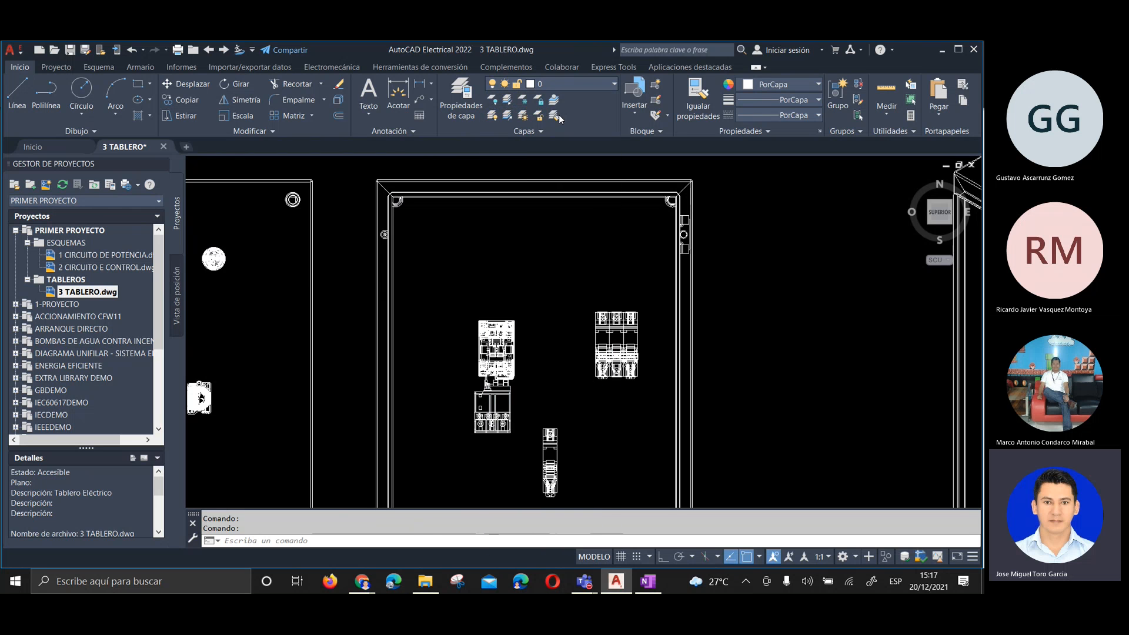
{"action": "left_click", "coordinate": [465, 263]}
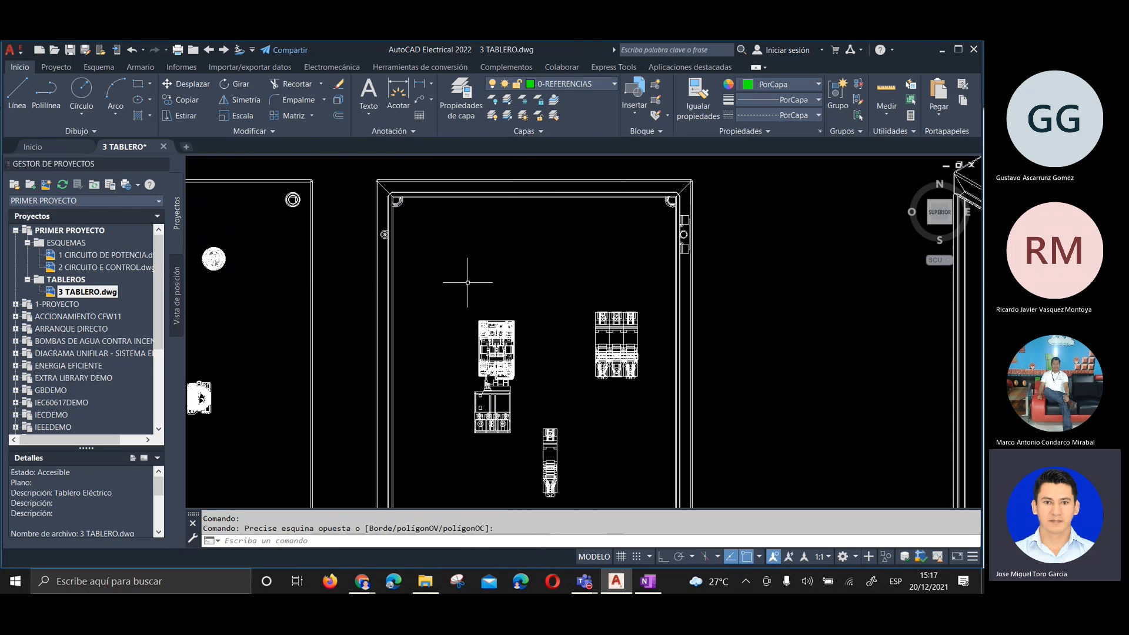
{"action": "left_click", "coordinate": [17, 93]}
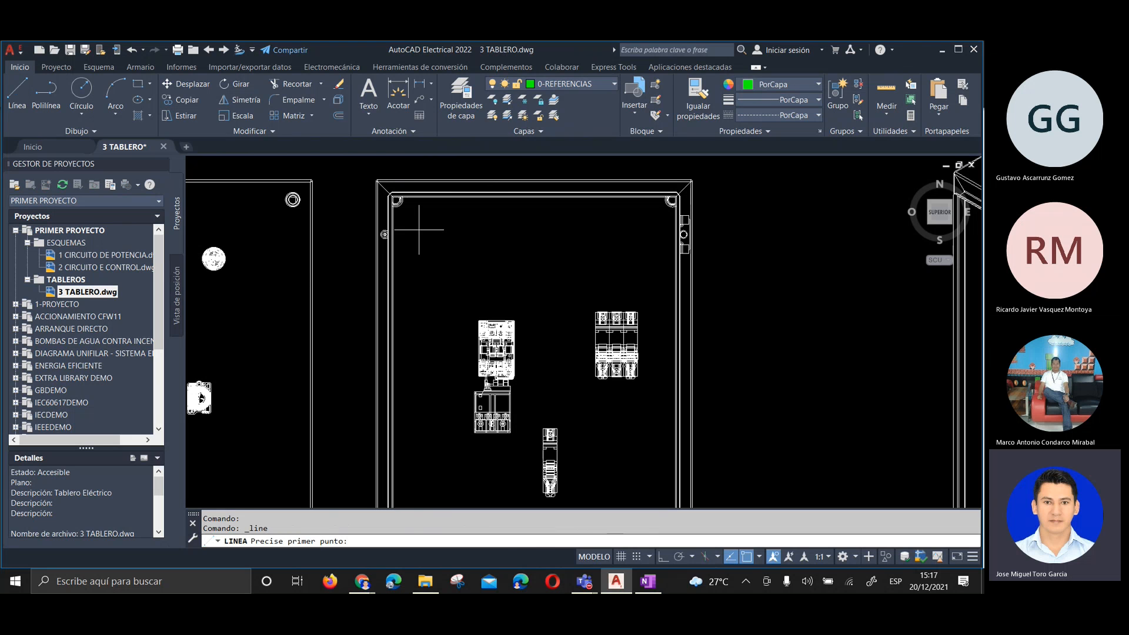
{"action": "left_click", "coordinate": [405, 213]}
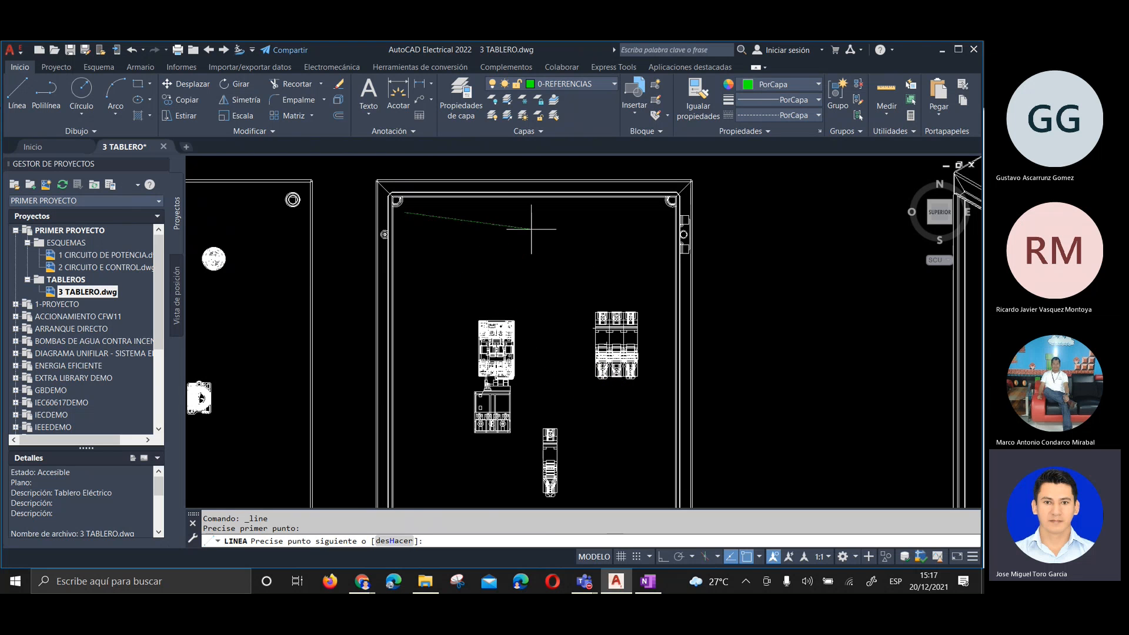
{"action": "key", "text": "Escape"}
Examine the inner and outer edges at the upper-left corner of the enclosure's front view
{"action": "scroll", "coordinate": [412, 182], "scroll_direction": "up", "scroll_amount": 4}
{"action": "scroll", "coordinate": [364, 204], "scroll_direction": "down", "scroll_amount": 4}
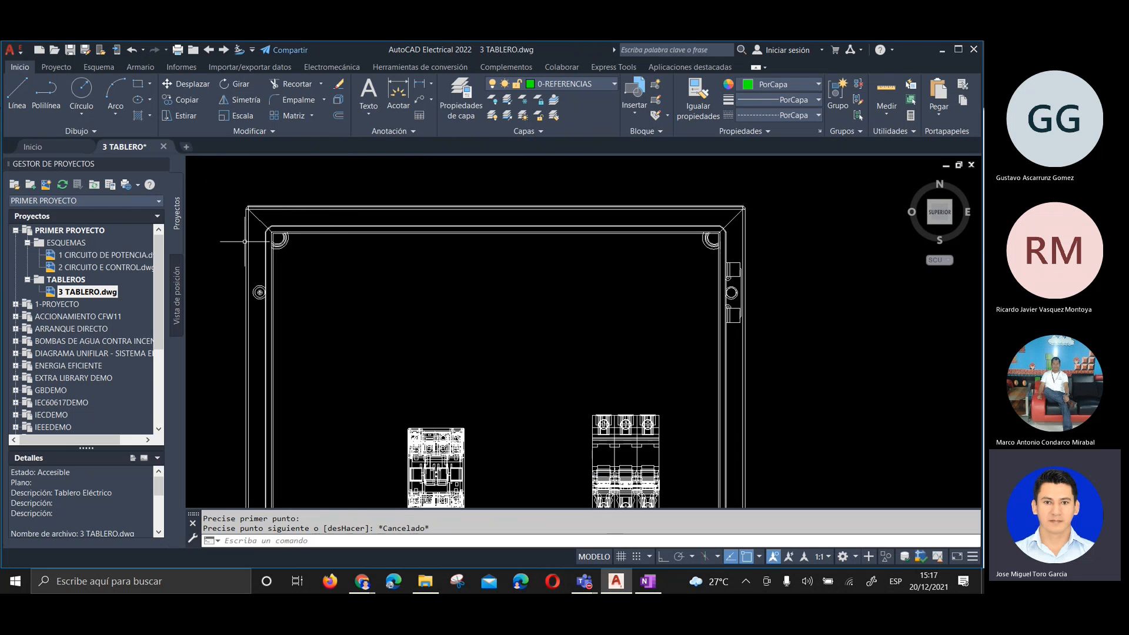
{"action": "scroll", "coordinate": [250, 231], "scroll_direction": "up", "scroll_amount": 2}
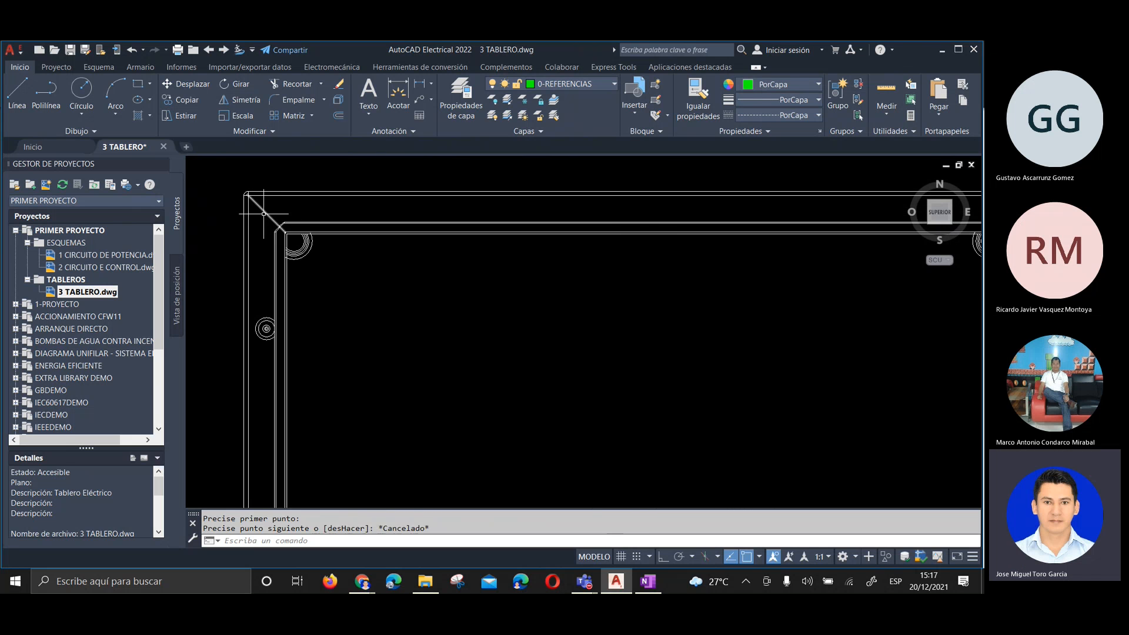
{"action": "scroll", "coordinate": [270, 194], "scroll_direction": "down", "scroll_amount": 4}
{"action": "scroll", "coordinate": [271, 197], "scroll_direction": "up", "scroll_amount": 1}
{"action": "scroll", "coordinate": [271, 197], "scroll_direction": "up", "scroll_amount": 3}
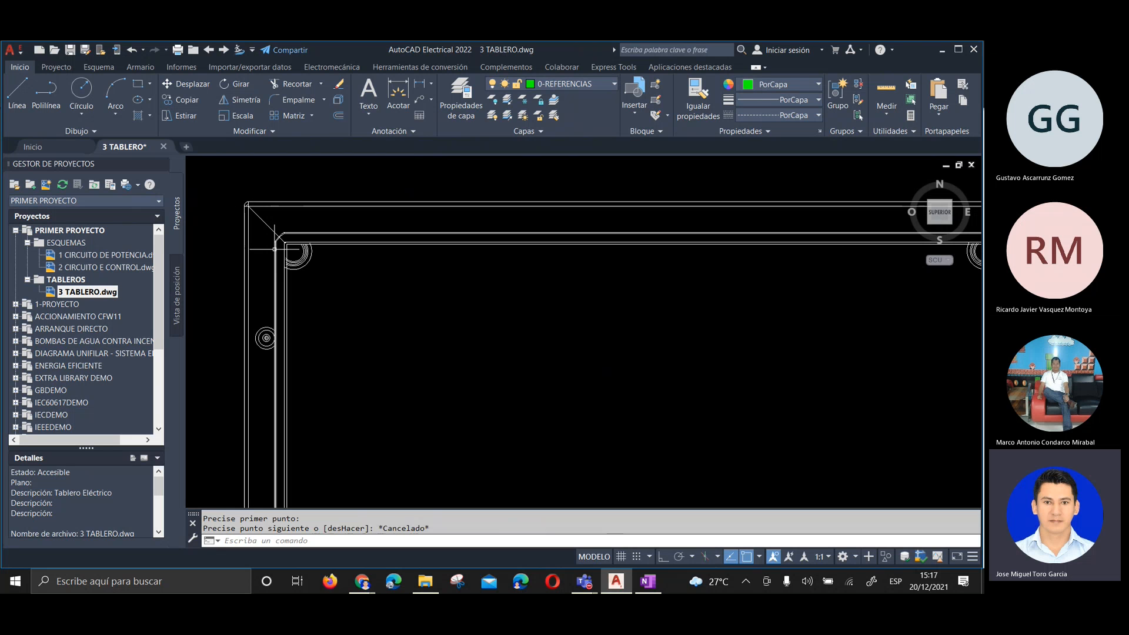
{"action": "scroll", "coordinate": [275, 236], "scroll_direction": "down", "scroll_amount": 3}
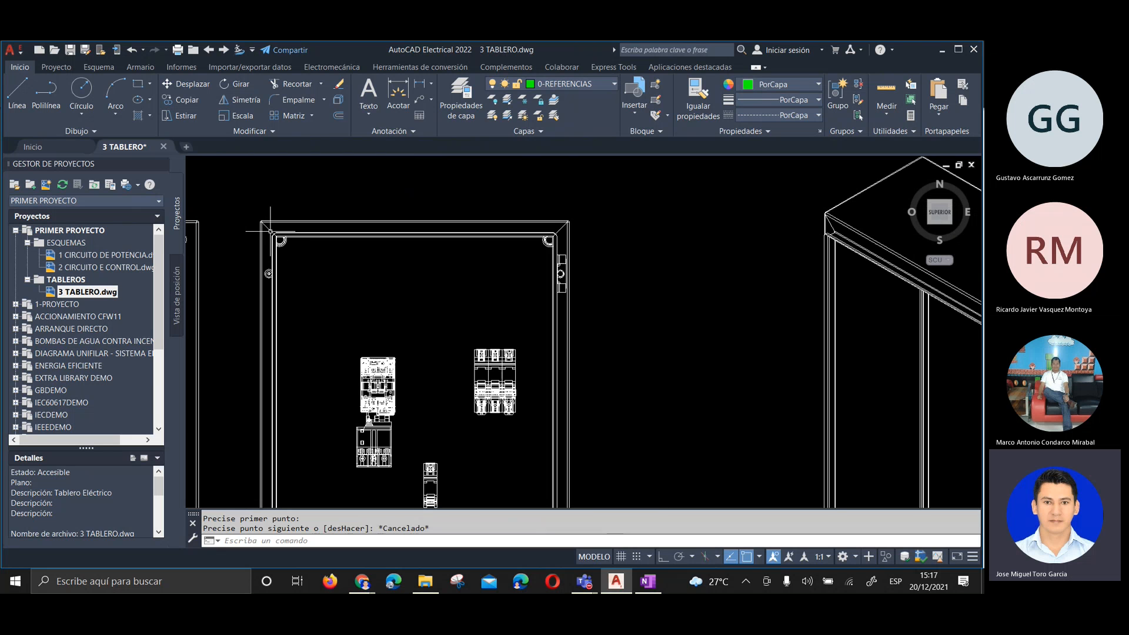
{"action": "scroll", "coordinate": [271, 231], "scroll_direction": "up", "scroll_amount": 5}
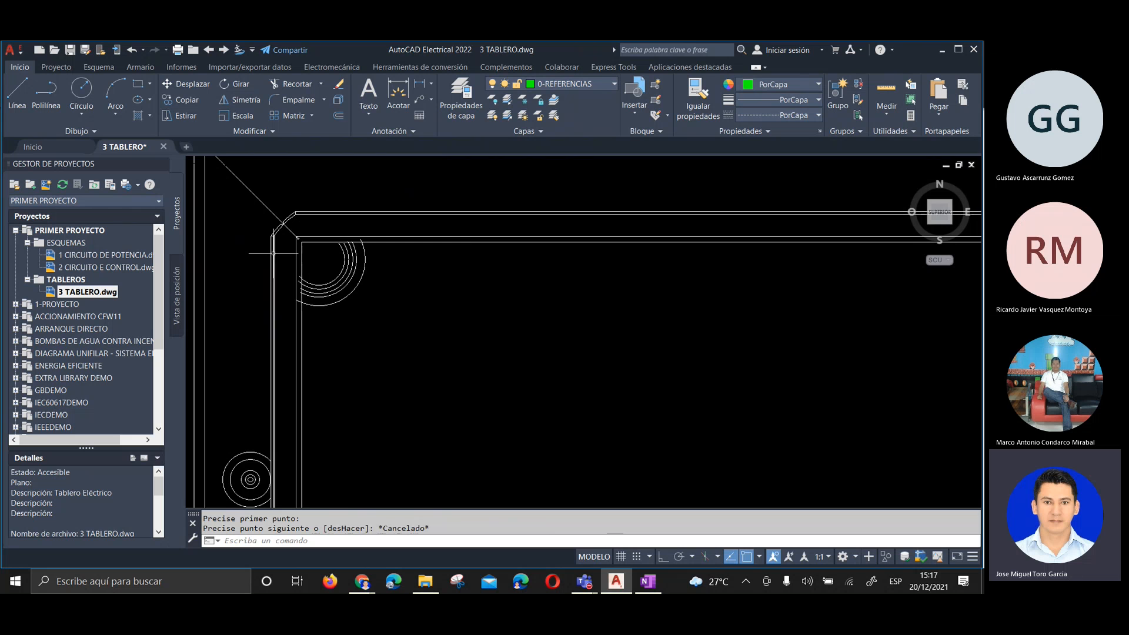
{"action": "scroll", "coordinate": [273, 249], "scroll_direction": "down", "scroll_amount": 3}
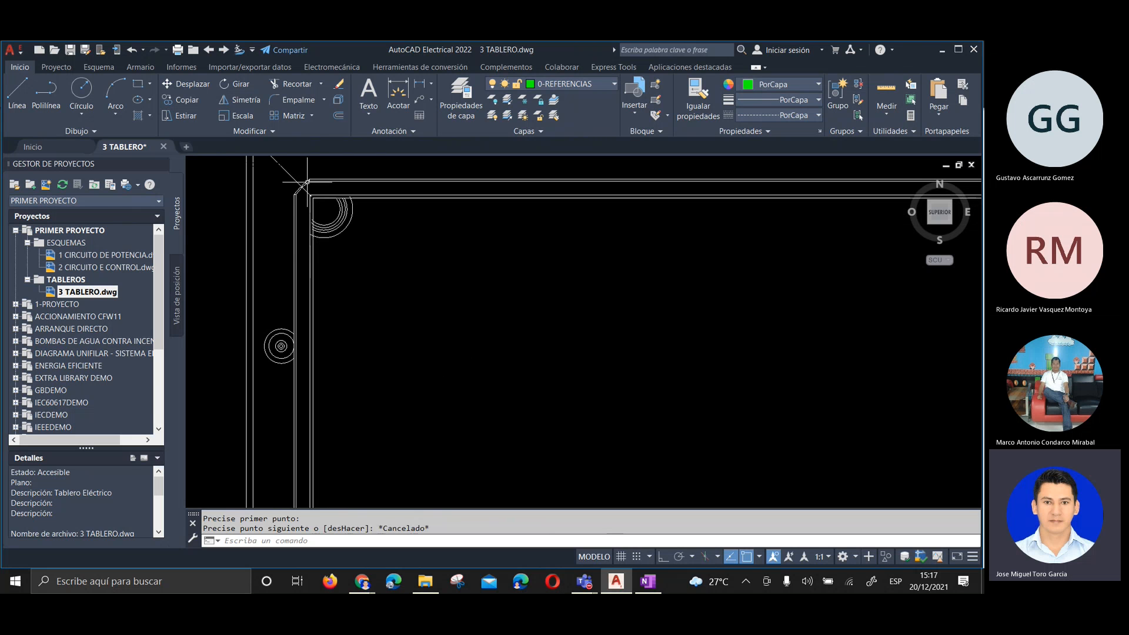
{"action": "scroll", "coordinate": [314, 180], "scroll_direction": "up", "scroll_amount": 2}
{"action": "scroll", "coordinate": [312, 179], "scroll_direction": "down", "scroll_amount": 4}
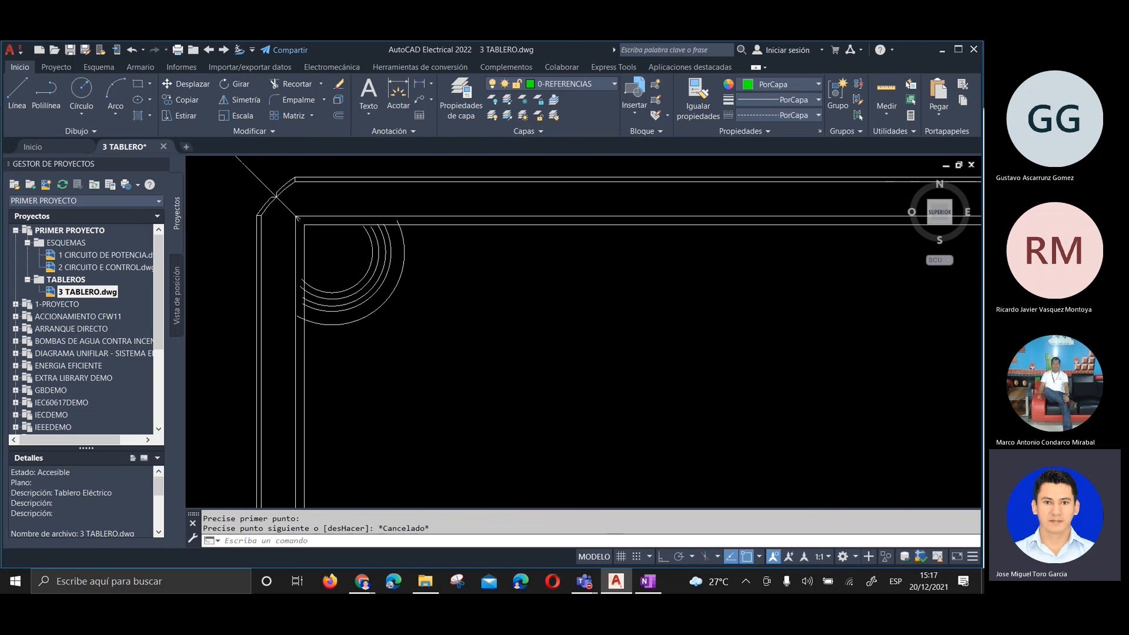
{"action": "scroll", "coordinate": [310, 179], "scroll_direction": "down", "scroll_amount": 3}
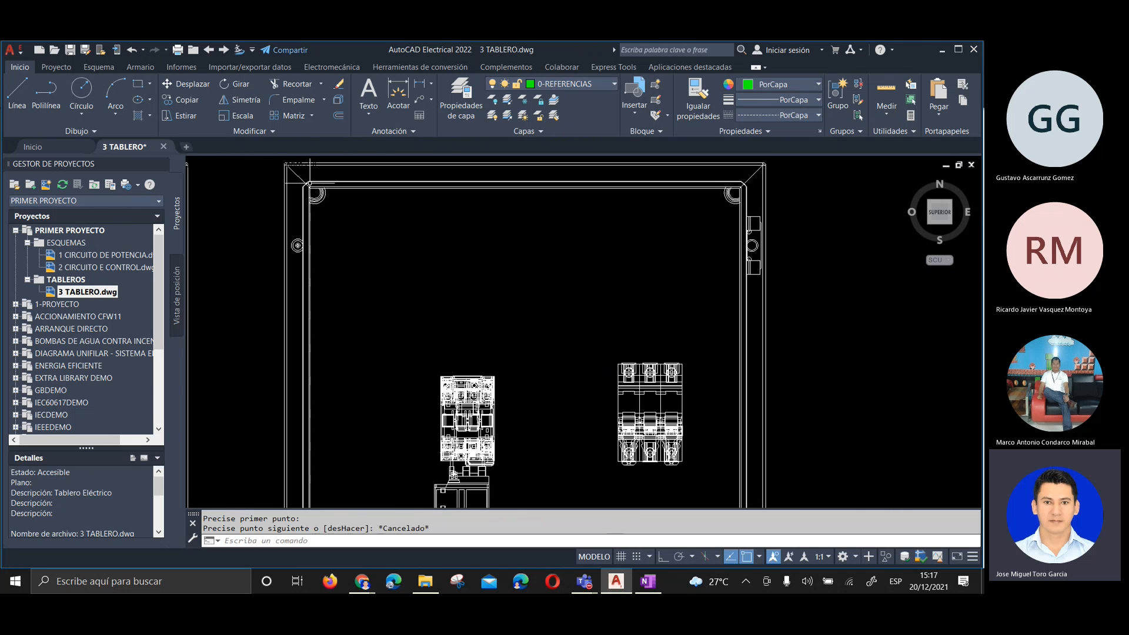
Check the annotated panel photo in OneNote, return to the 3 TABLERO drawing and inspect the enclosure's upper-left inner corner
{"action": "left_click", "coordinate": [649, 588]}
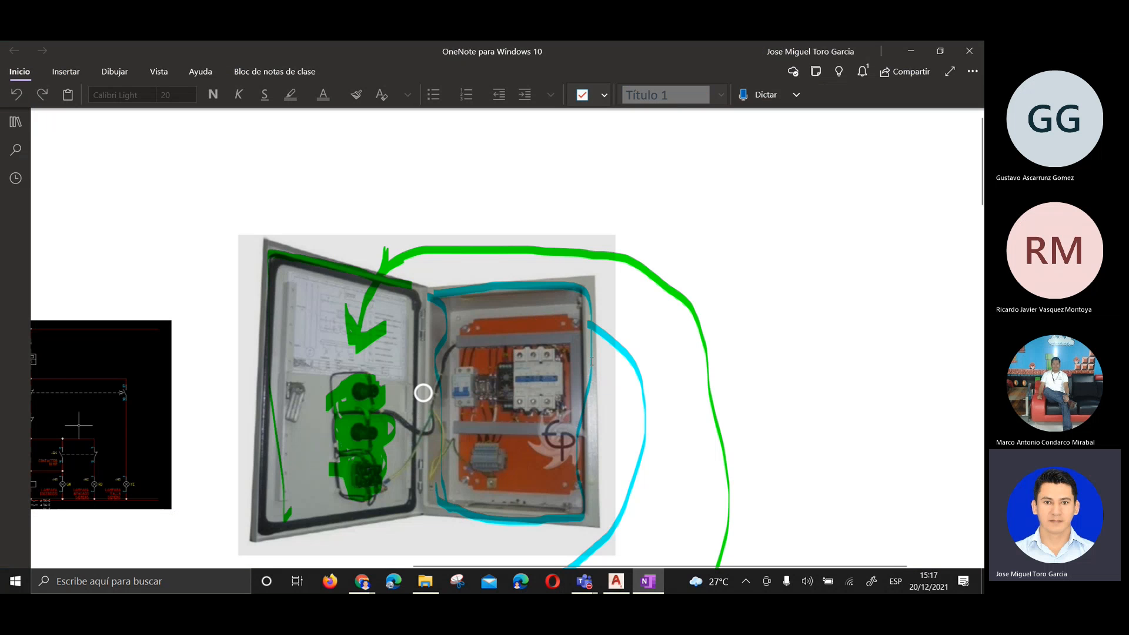
{"action": "left_click", "coordinate": [911, 50]}
{"action": "scroll", "coordinate": [317, 189], "scroll_direction": "up", "scroll_amount": 4}
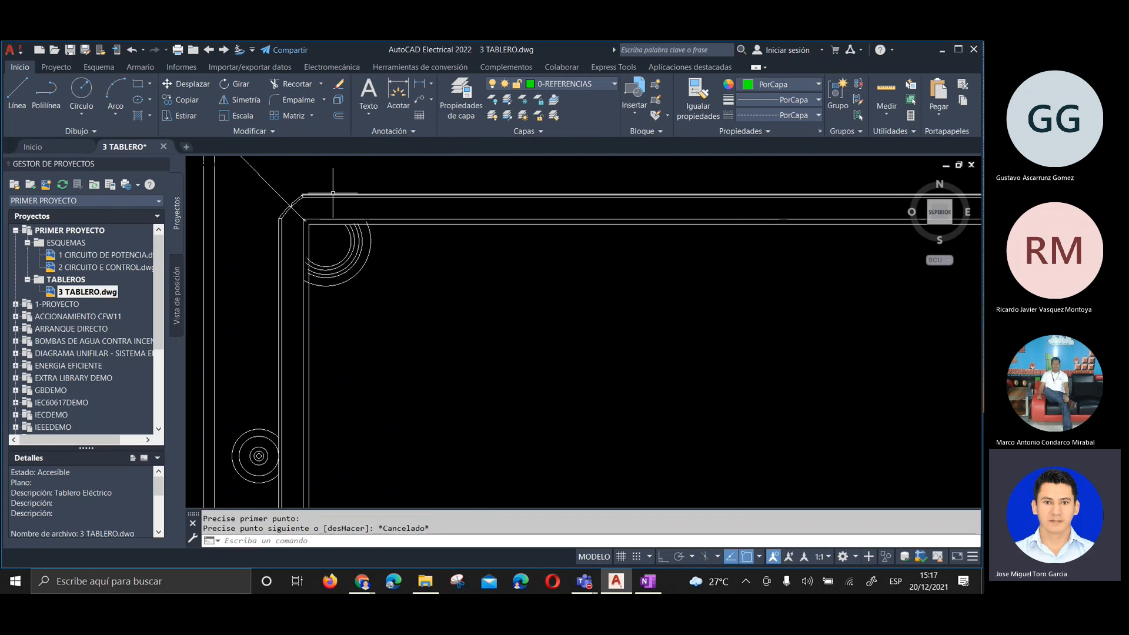
{"action": "scroll", "coordinate": [333, 192], "scroll_direction": "down", "scroll_amount": 4}
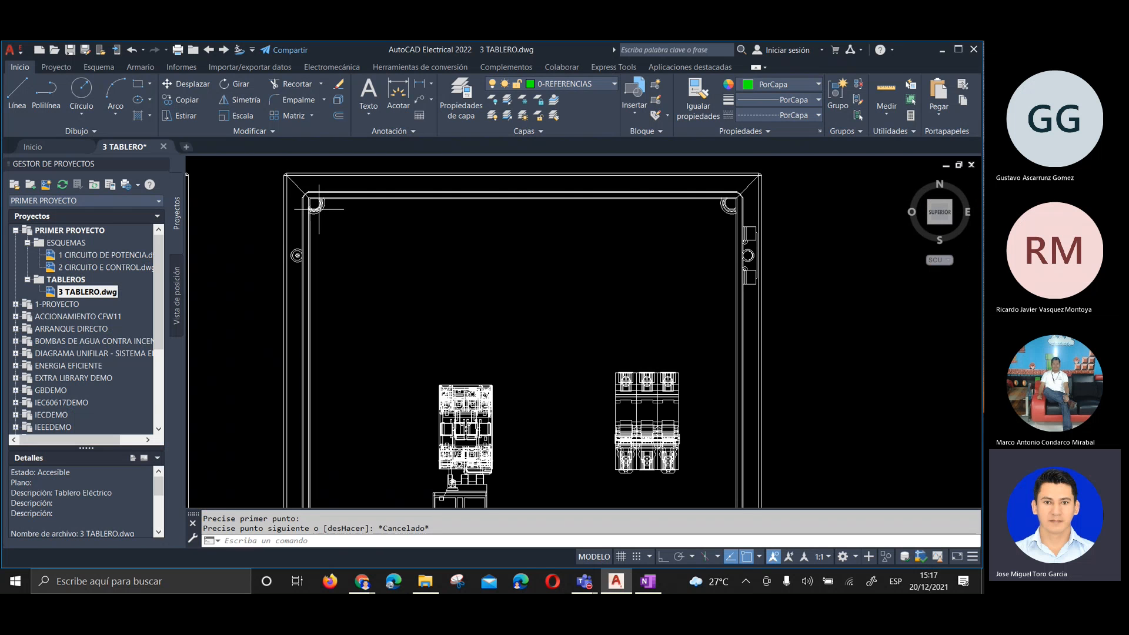
{"action": "scroll", "coordinate": [321, 208], "scroll_direction": "up", "scroll_amount": 6}
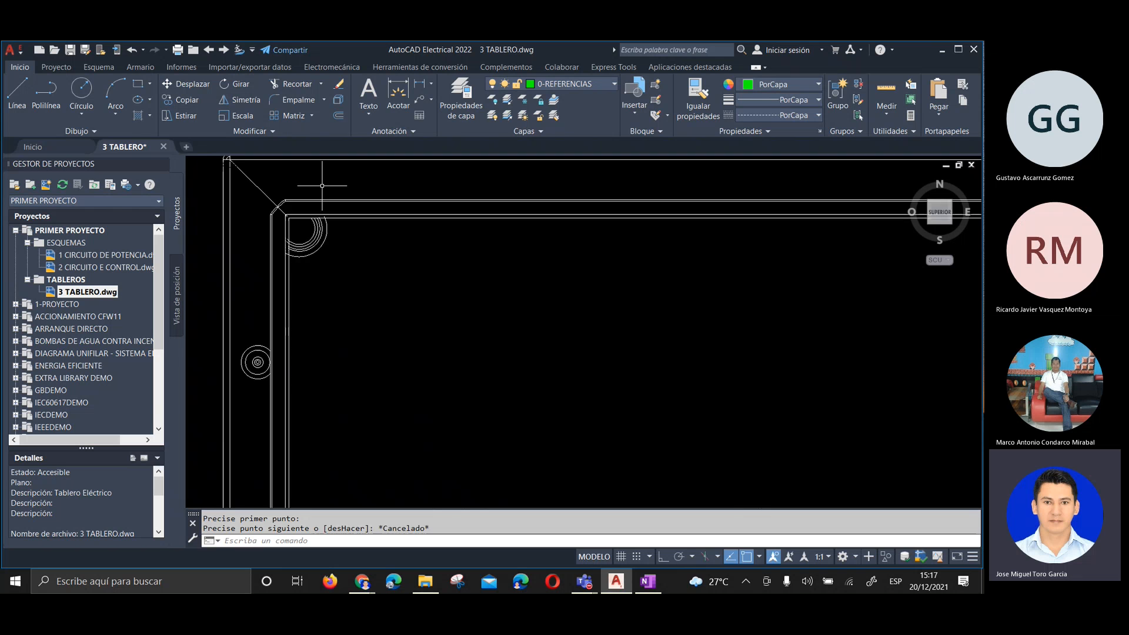
Draw a horizontal reference line along the enclosure's upper inner frame edge, from its left chamfer end to its right chamfer end
{"action": "left_click", "coordinate": [18, 91]}
{"action": "scroll", "coordinate": [272, 206], "scroll_direction": "up", "scroll_amount": 5}
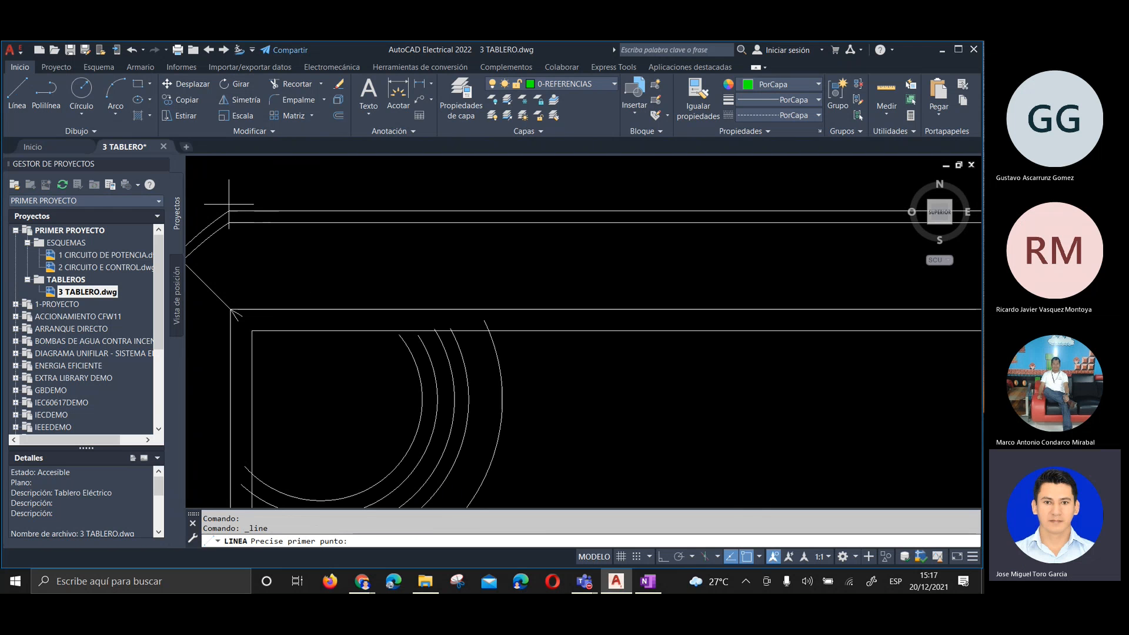
{"action": "left_click", "coordinate": [228, 210]}
{"action": "scroll", "coordinate": [228, 212], "scroll_direction": "down", "scroll_amount": 6}
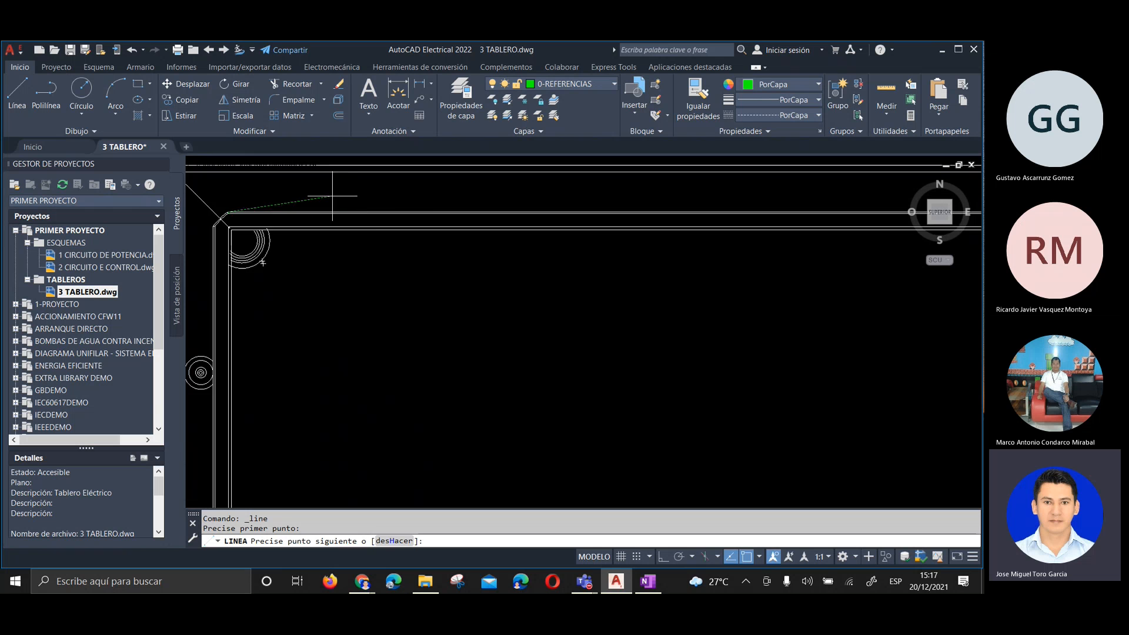
{"action": "scroll", "coordinate": [646, 212], "scroll_direction": "up", "scroll_amount": 6}
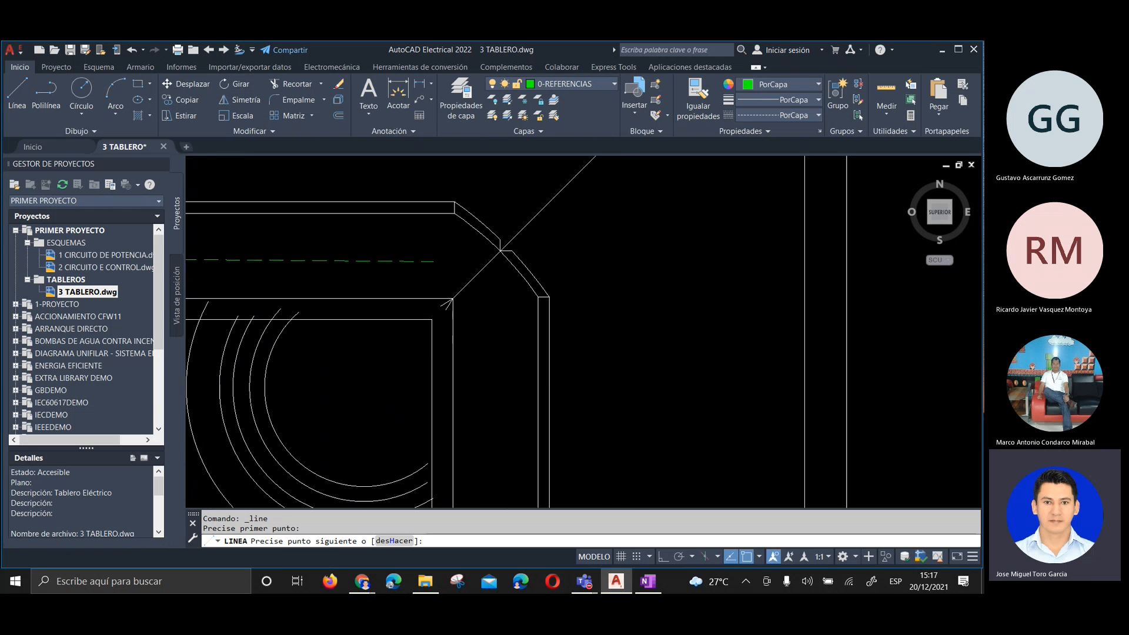
{"action": "left_click", "coordinate": [467, 169]}
{"action": "scroll", "coordinate": [492, 232], "scroll_direction": "down", "scroll_amount": 2}
{"action": "key", "text": "Return"}
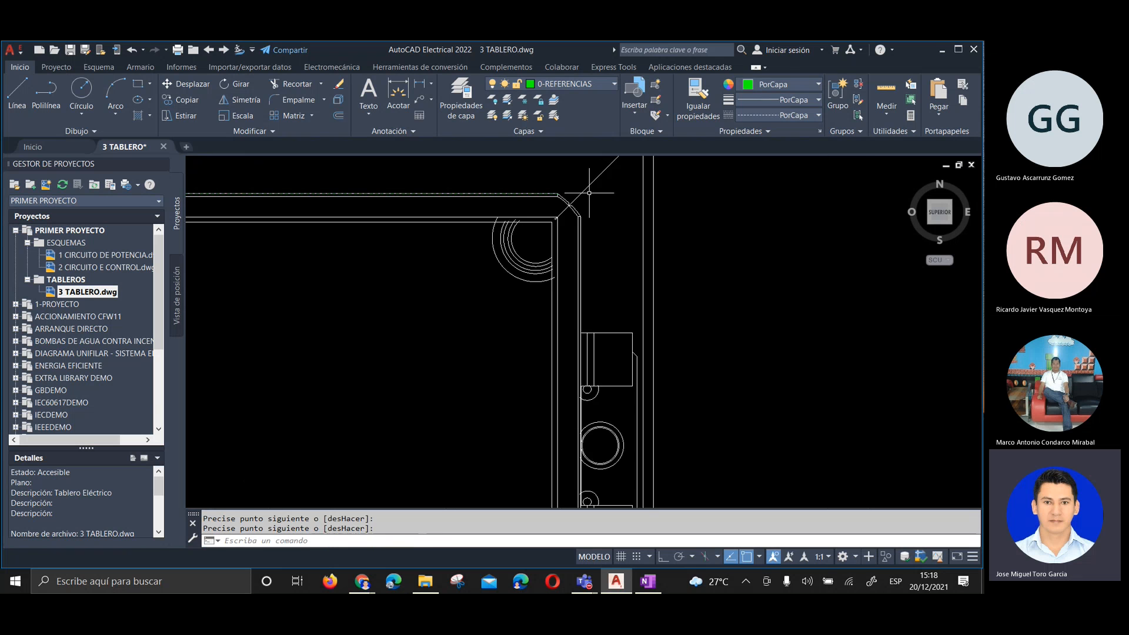
{"action": "scroll", "coordinate": [590, 192], "scroll_direction": "down", "scroll_amount": 7}
{"action": "middle_click_drag", "start_coordinate": [432, 224], "coordinate": [597, 270]}
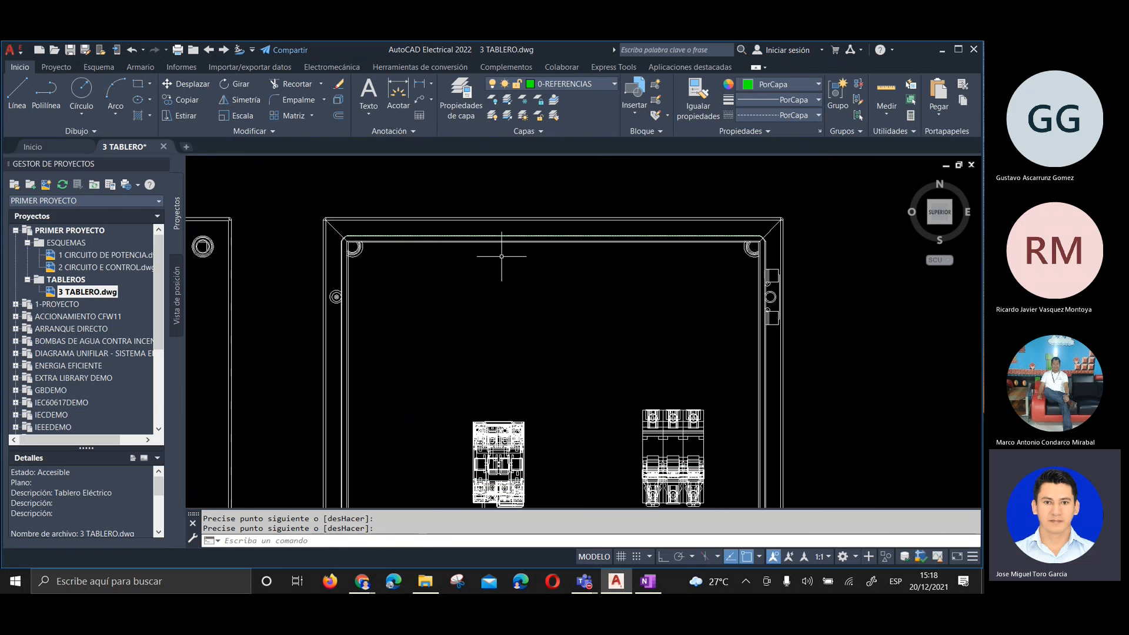
{"action": "scroll", "coordinate": [420, 232], "scroll_direction": "up", "scroll_amount": 3}
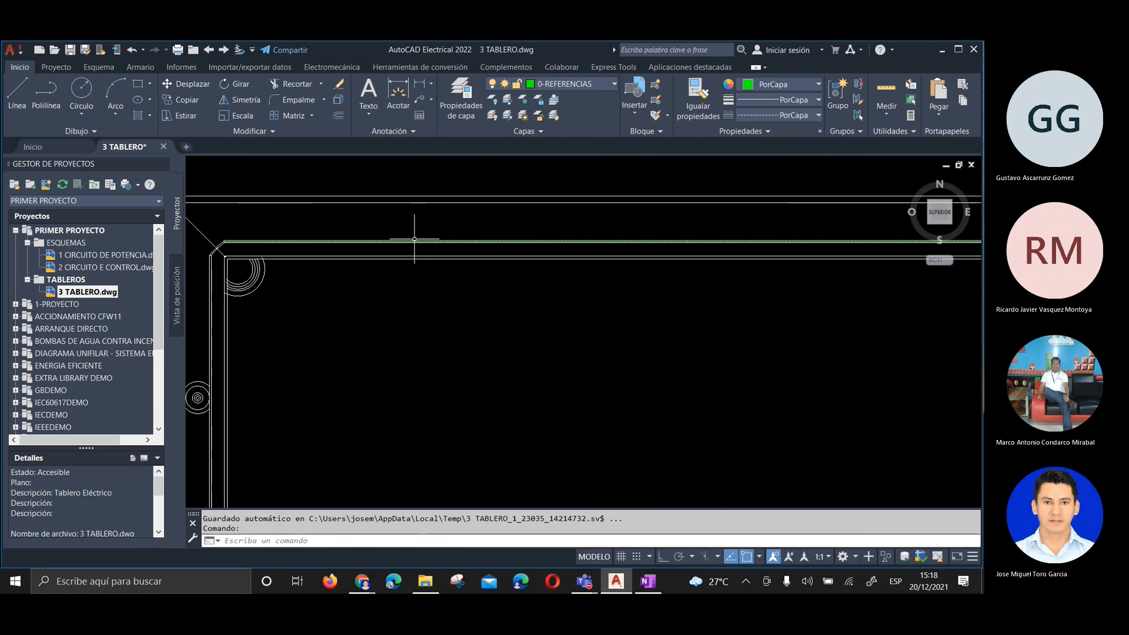
Copy the reference line on the enclosure's upper inner frame edge 25 units straight down, with Ortho mode turned on
{"action": "left_click", "coordinate": [413, 239]}
{"action": "scroll", "coordinate": [413, 238], "scroll_direction": "up", "scroll_amount": 1}
{"action": "scroll", "coordinate": [410, 239], "scroll_direction": "up", "scroll_amount": 2}
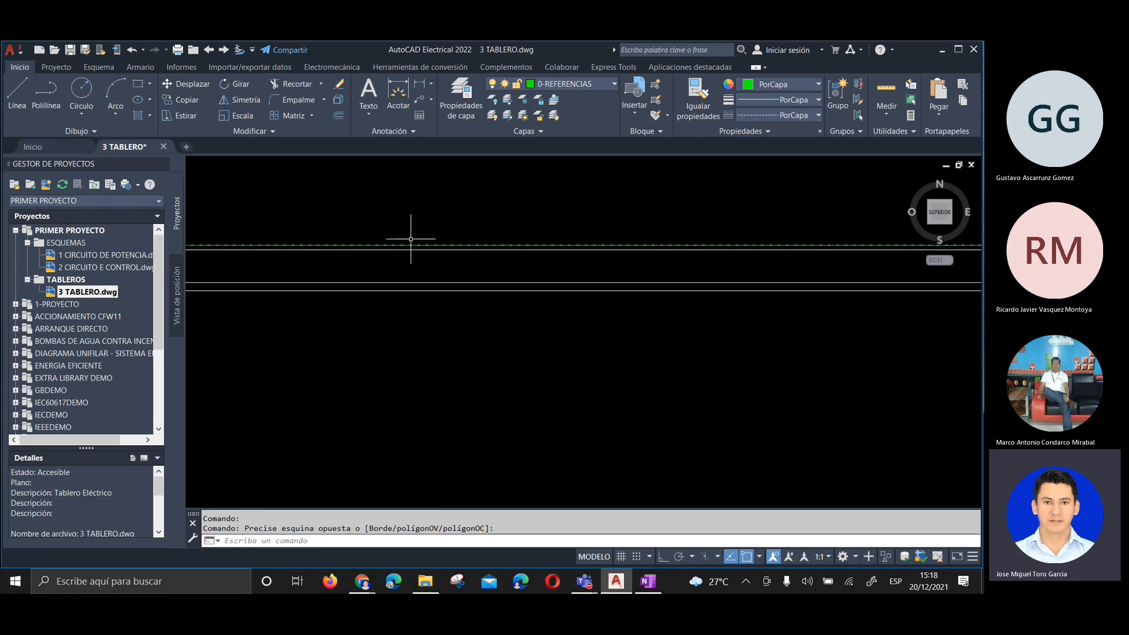
{"action": "left_click", "coordinate": [414, 243]}
{"action": "scroll", "coordinate": [414, 242], "scroll_direction": "down", "scroll_amount": 5}
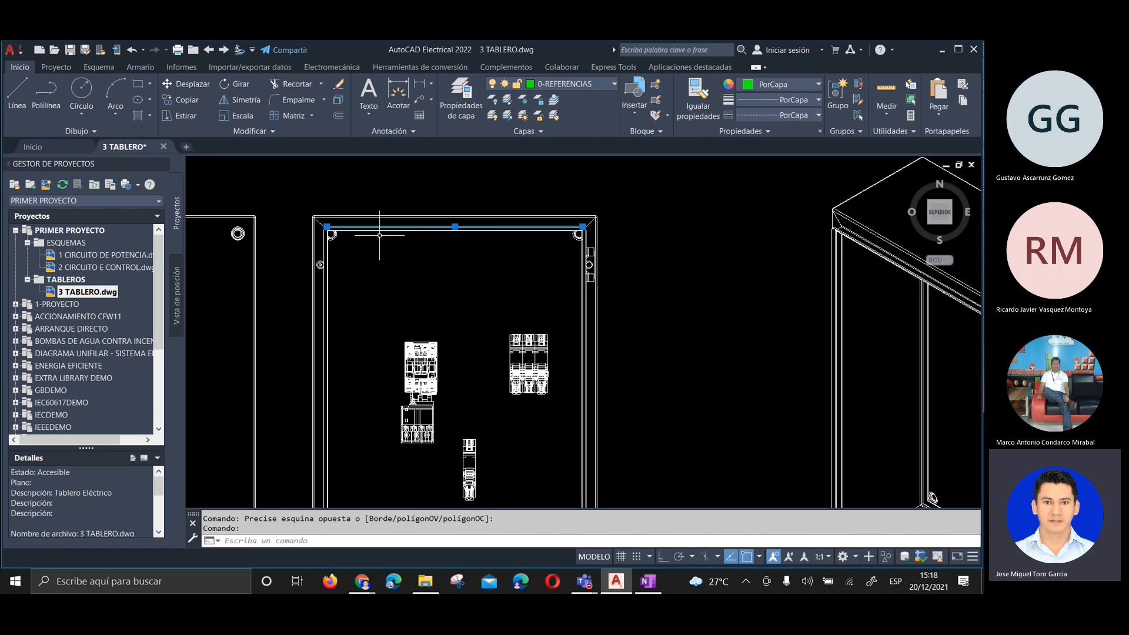
{"action": "scroll", "coordinate": [420, 218], "scroll_direction": "up", "scroll_amount": 5}
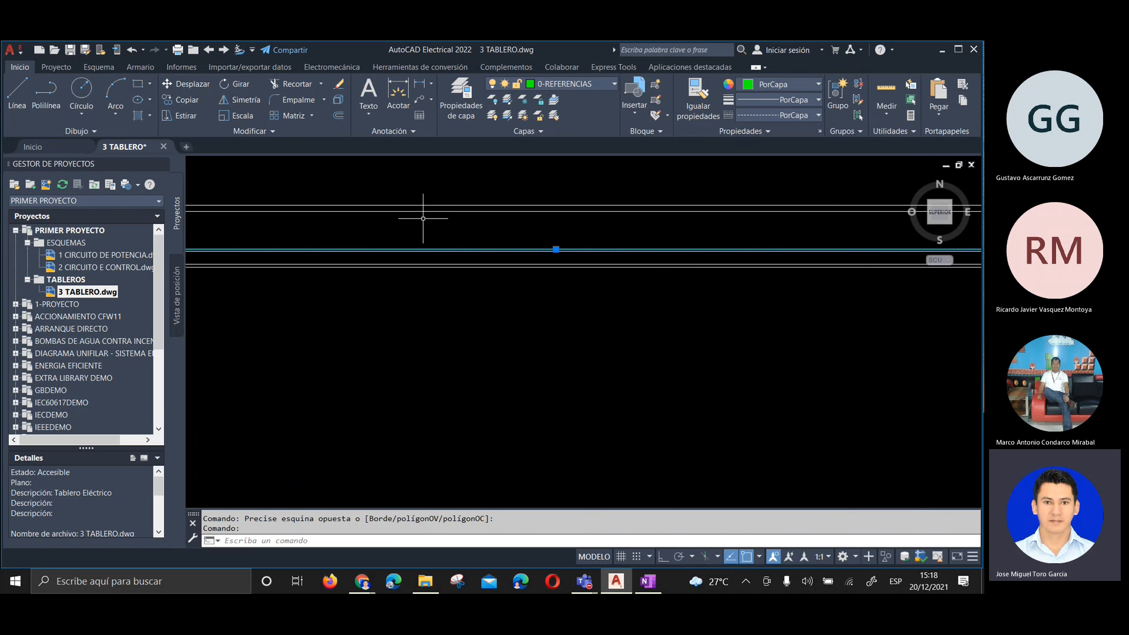
{"action": "scroll", "coordinate": [403, 223], "scroll_direction": "down", "scroll_amount": 5}
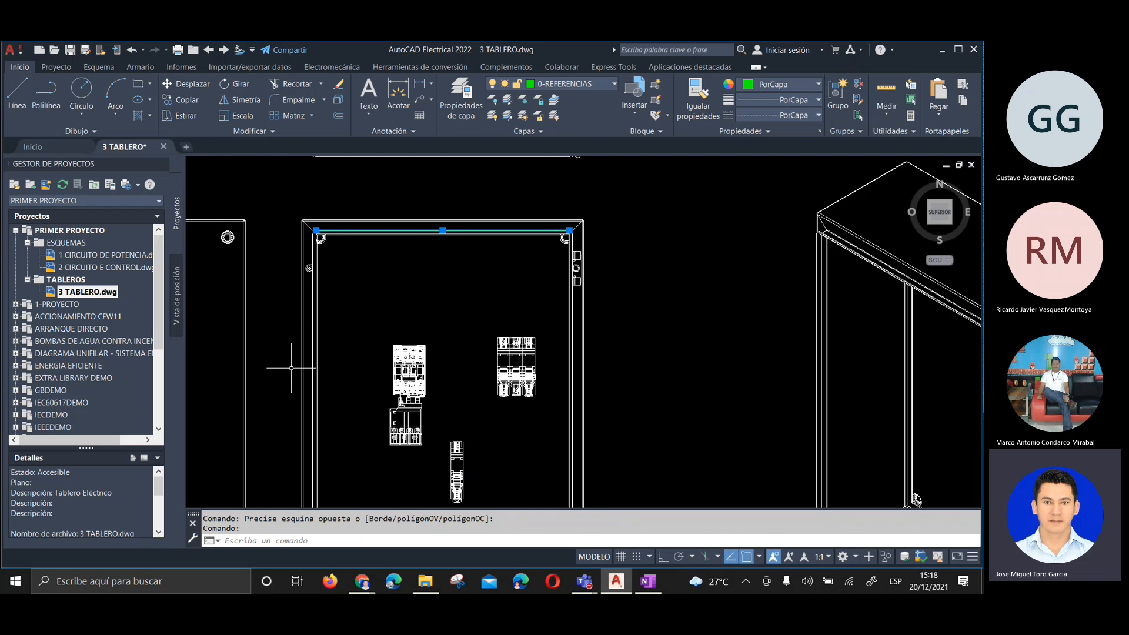
{"action": "left_click", "coordinate": [187, 99]}
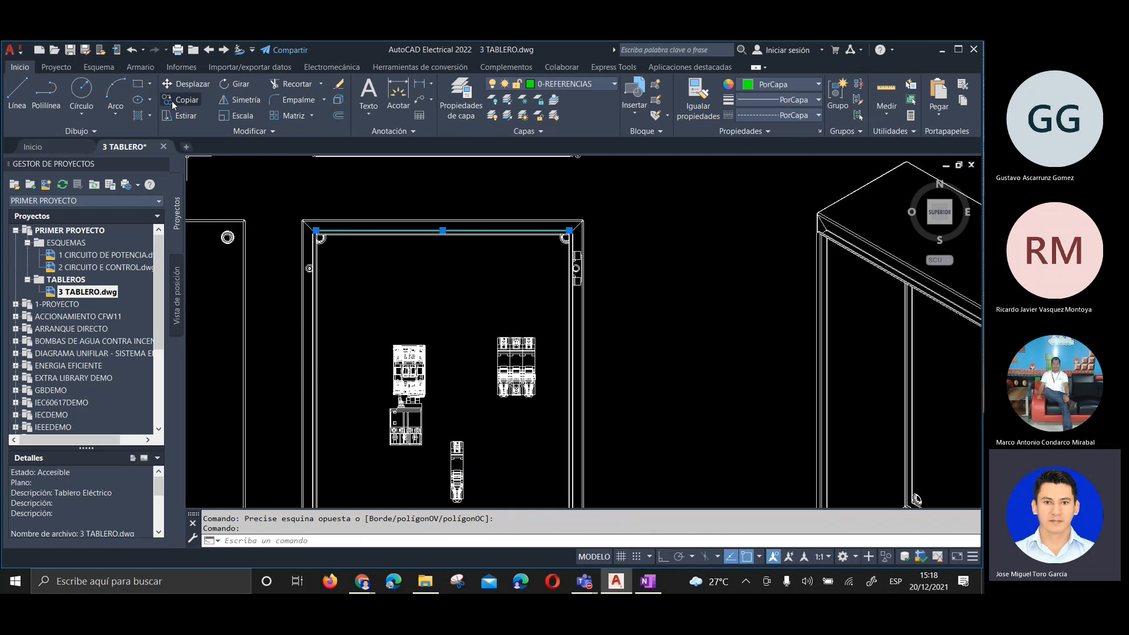
{"action": "scroll", "coordinate": [259, 206], "scroll_direction": "up", "scroll_amount": 3}
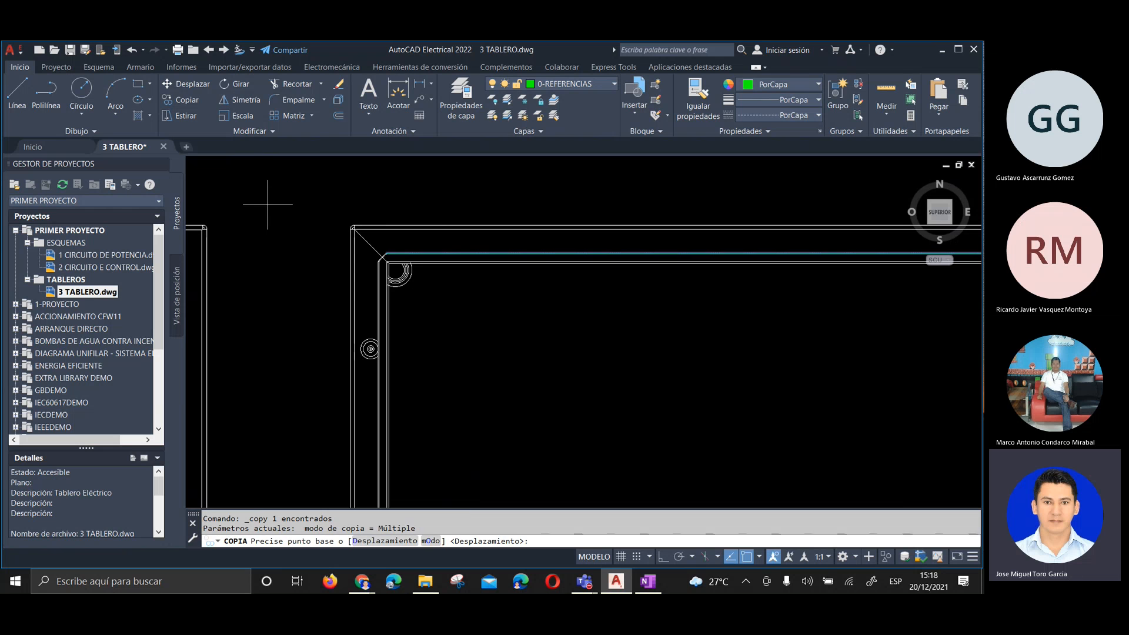
{"action": "scroll", "coordinate": [272, 197], "scroll_direction": "down", "scroll_amount": 3}
{"action": "left_click", "coordinate": [282, 178]}
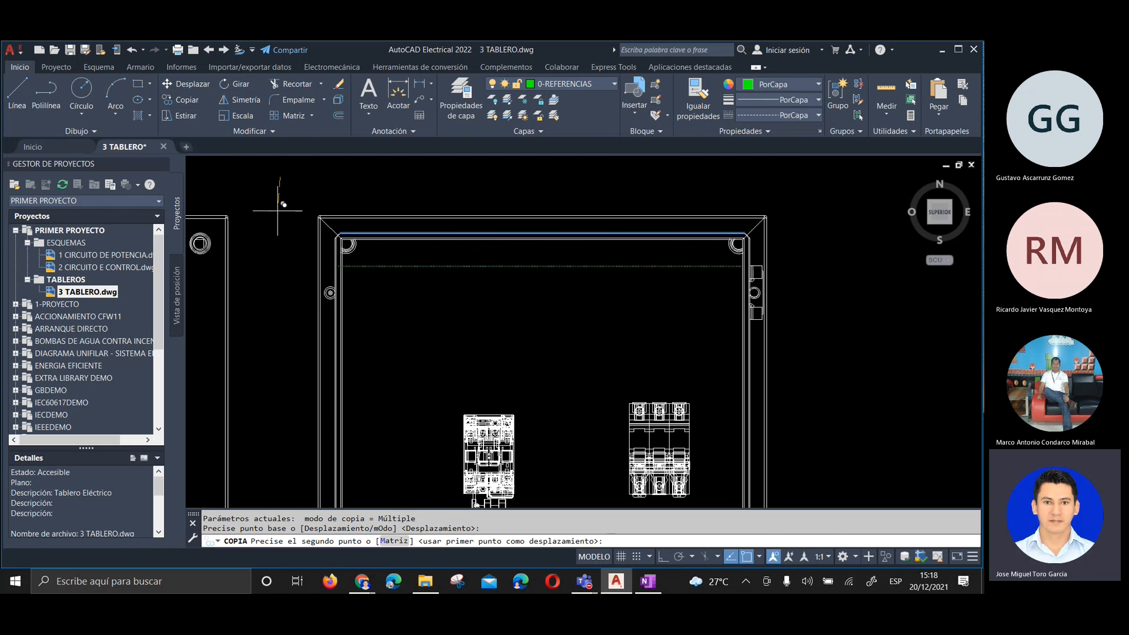
{"action": "key", "text": "F8"}
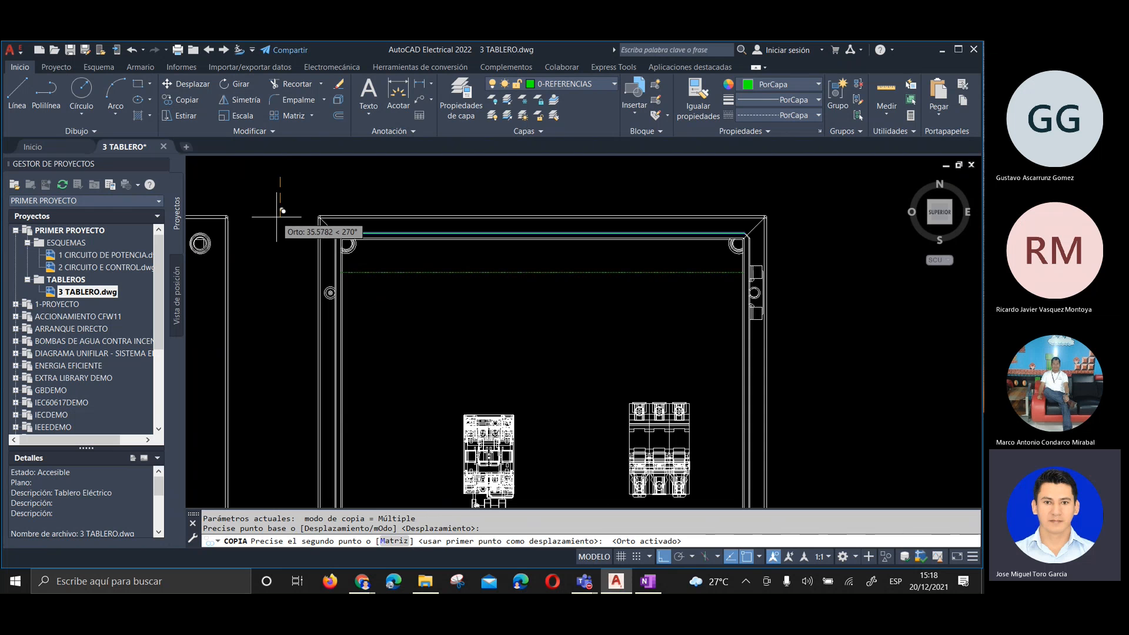
{"action": "scroll", "coordinate": [282, 210], "scroll_direction": "up", "scroll_amount": 2}
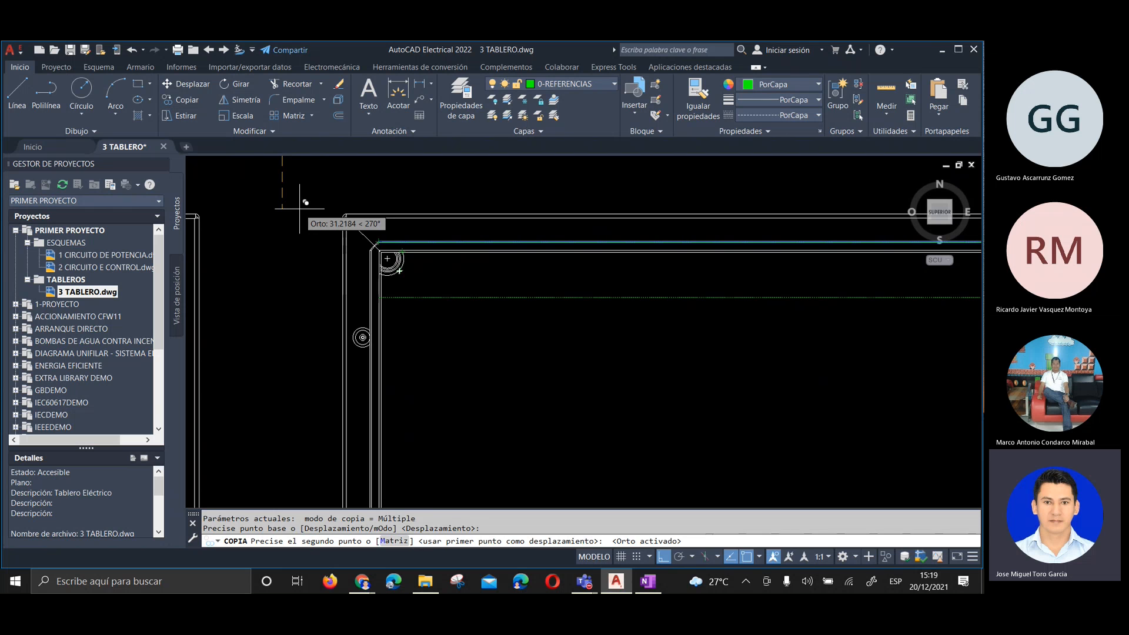
{"action": "scroll", "coordinate": [300, 208], "scroll_direction": "down", "scroll_amount": 3}
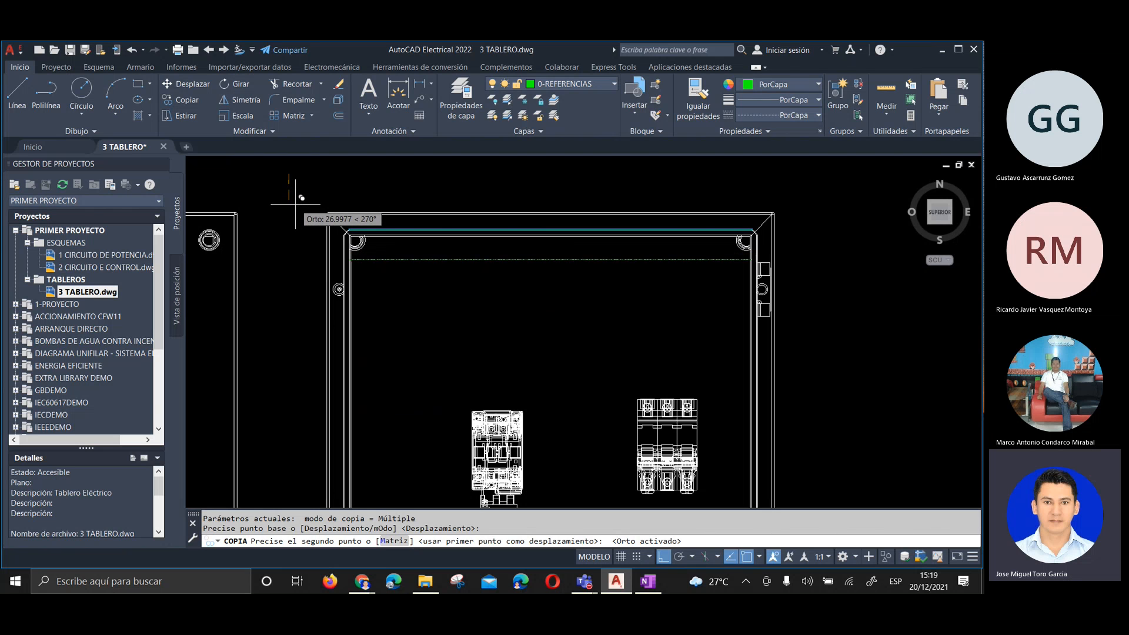
{"action": "scroll", "coordinate": [347, 232], "scroll_direction": "up", "scroll_amount": 3}
{"action": "scroll", "coordinate": [359, 231], "scroll_direction": "up", "scroll_amount": 2}
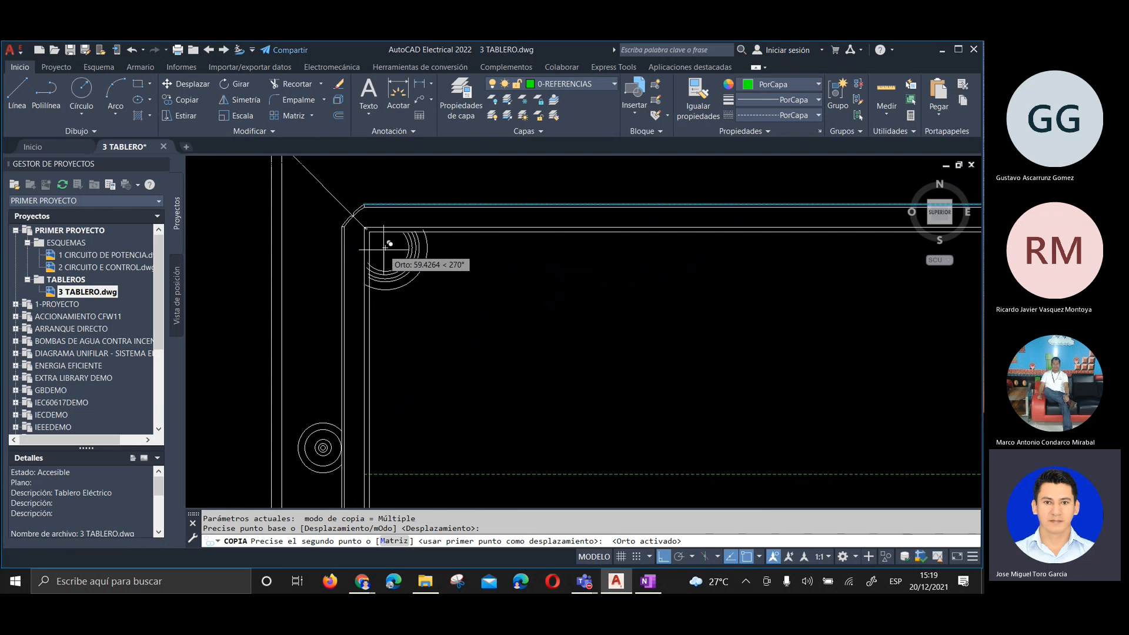
{"action": "scroll", "coordinate": [385, 246], "scroll_direction": "down", "scroll_amount": 4}
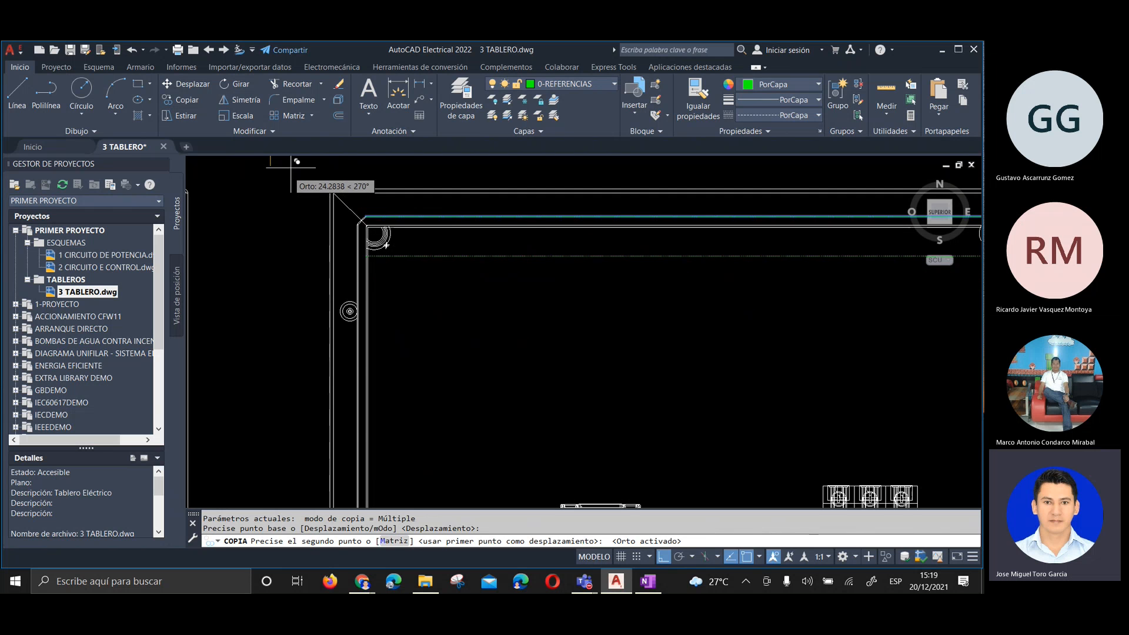
{"action": "key", "text": "Return"}
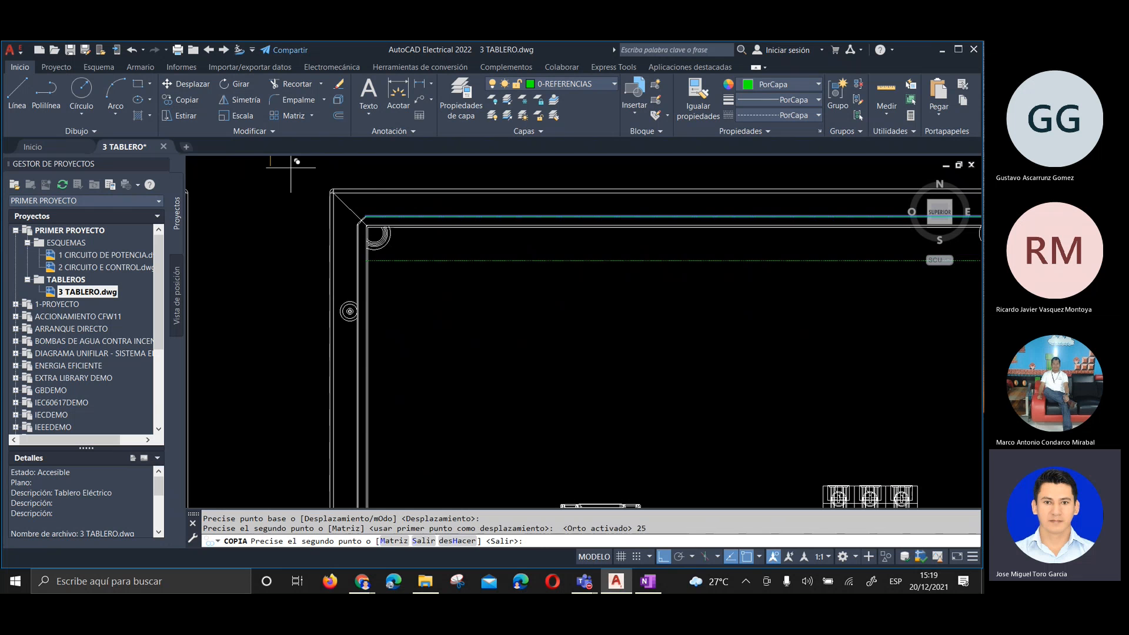
{"action": "scroll", "coordinate": [328, 154], "scroll_direction": "down", "scroll_amount": 2}
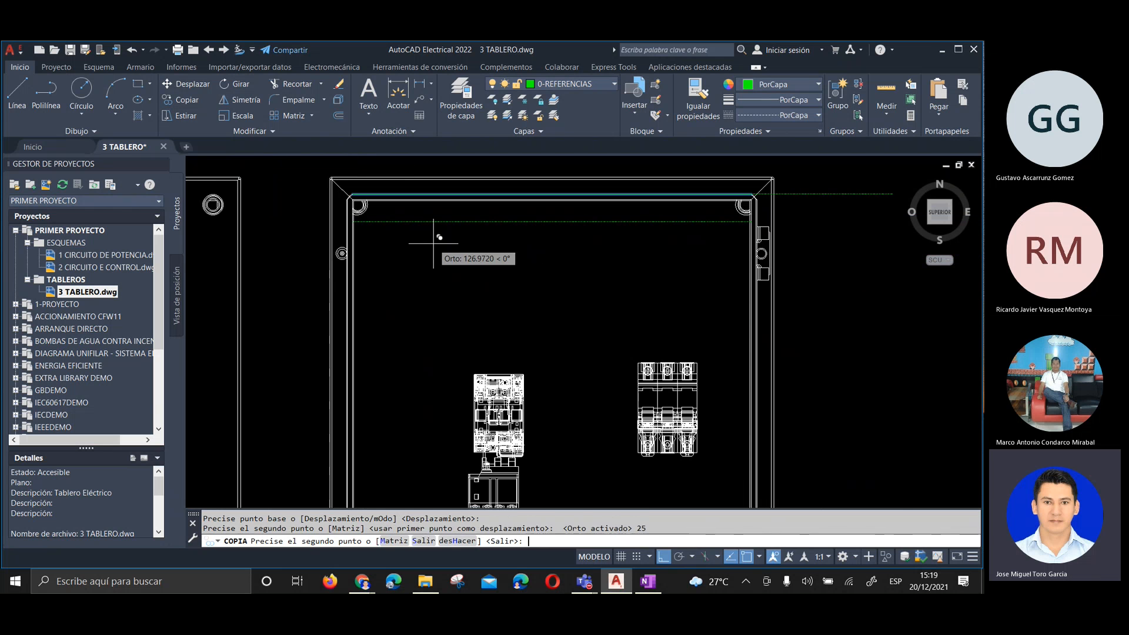
{"action": "key", "text": "Return"}
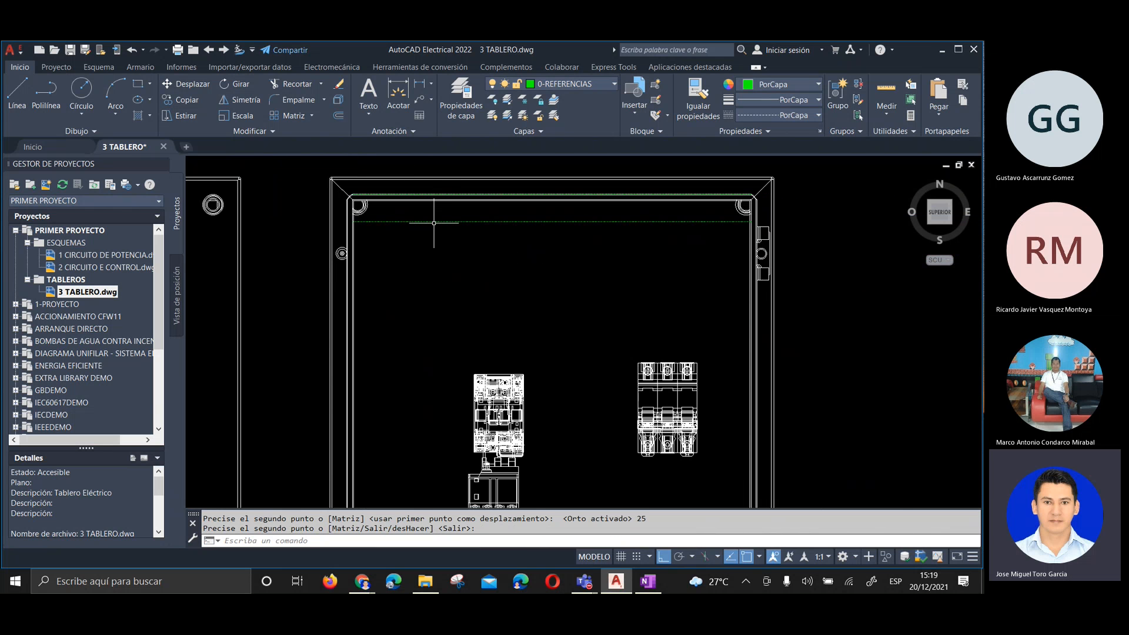
Examine the copied horizontal reference line and the chamfered upper-left inner corner of the enclosure's front view
{"action": "scroll", "coordinate": [423, 210], "scroll_direction": "down", "scroll_amount": 2}
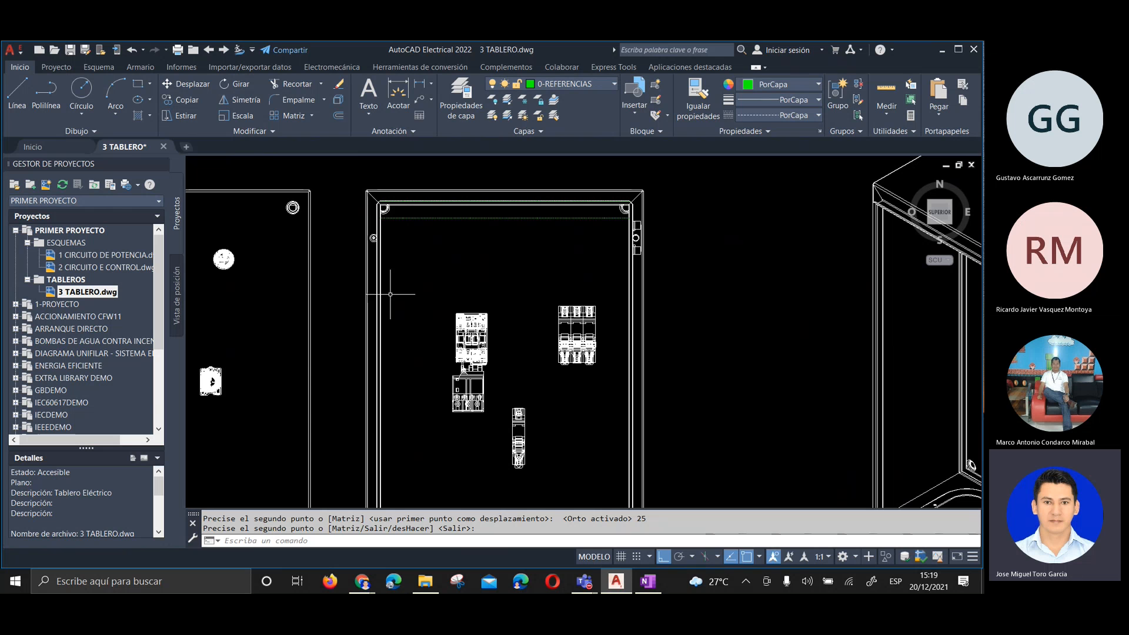
{"action": "scroll", "coordinate": [426, 233], "scroll_direction": "up", "scroll_amount": 5}
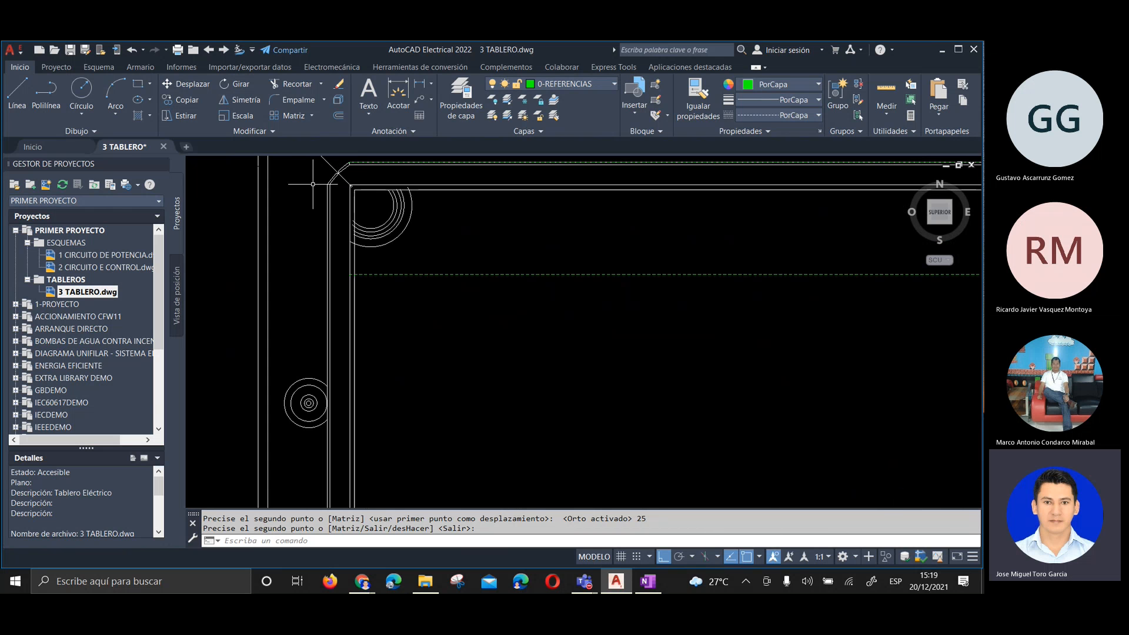
{"action": "scroll", "coordinate": [312, 184], "scroll_direction": "down", "scroll_amount": 2}
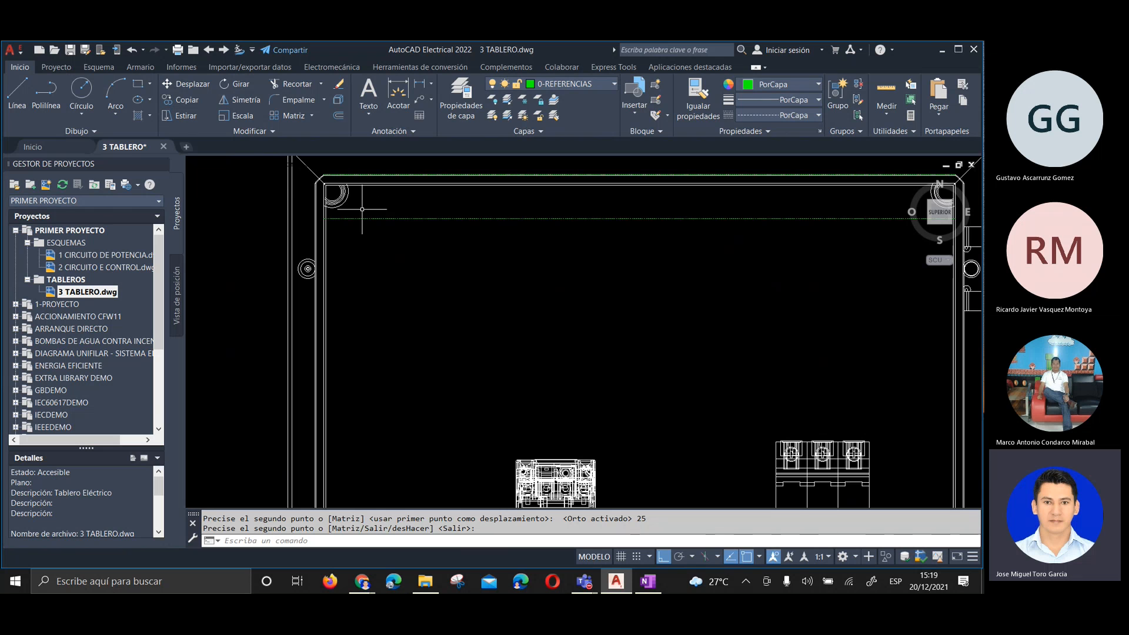
{"action": "key", "text": "Return"}
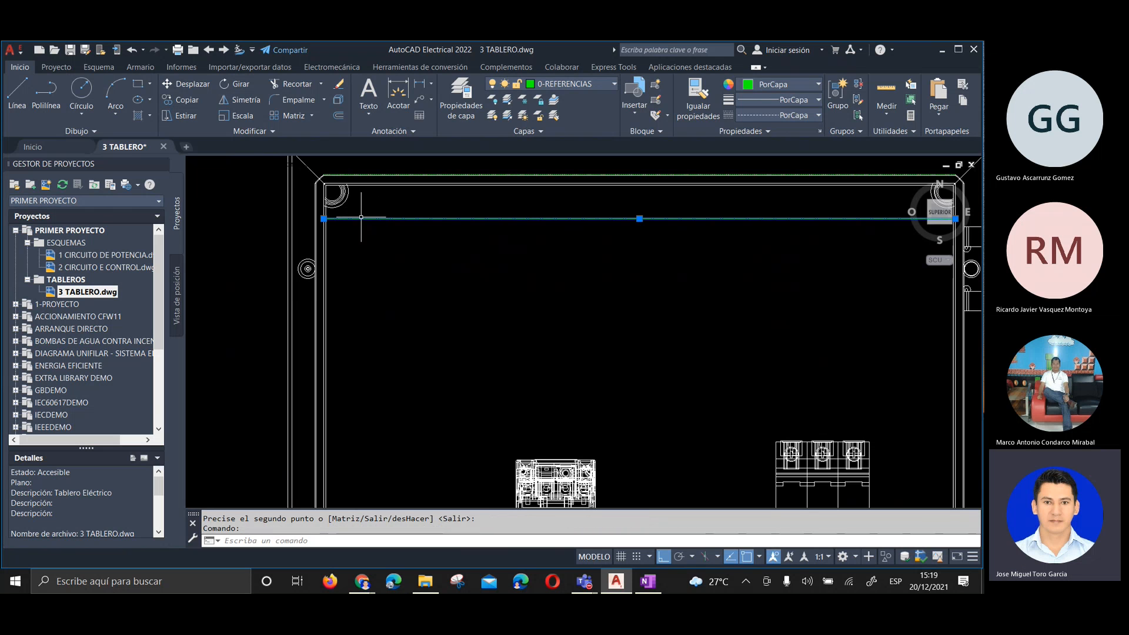
{"action": "key", "text": "Escape"}
{"action": "scroll", "coordinate": [305, 171], "scroll_direction": "up", "scroll_amount": 4}
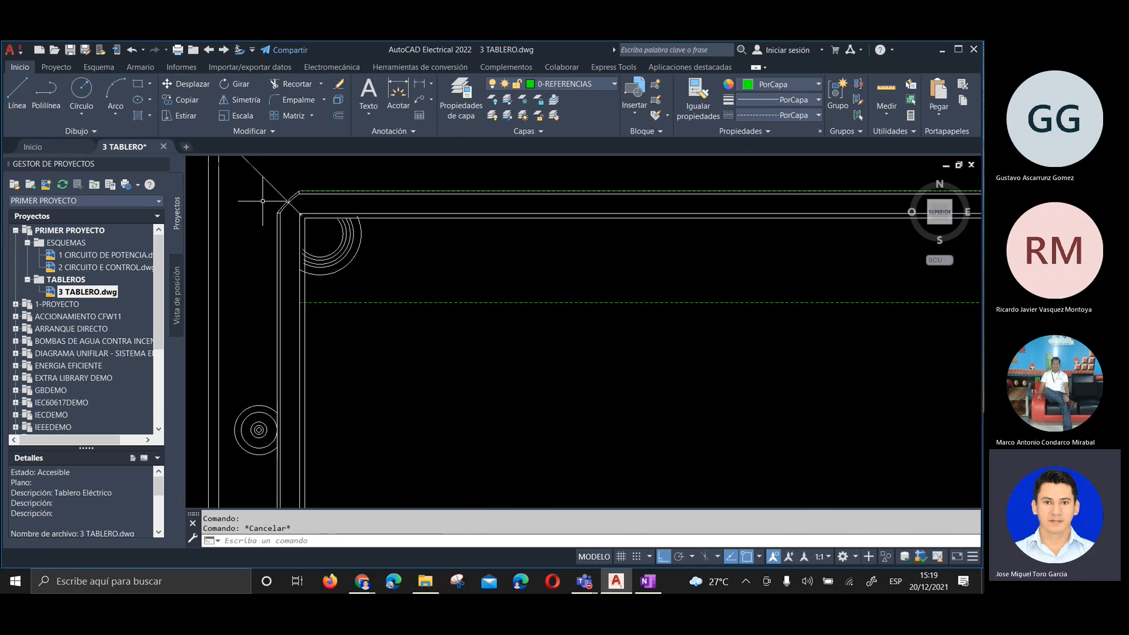
{"action": "scroll", "coordinate": [278, 201], "scroll_direction": "up", "scroll_amount": 5}
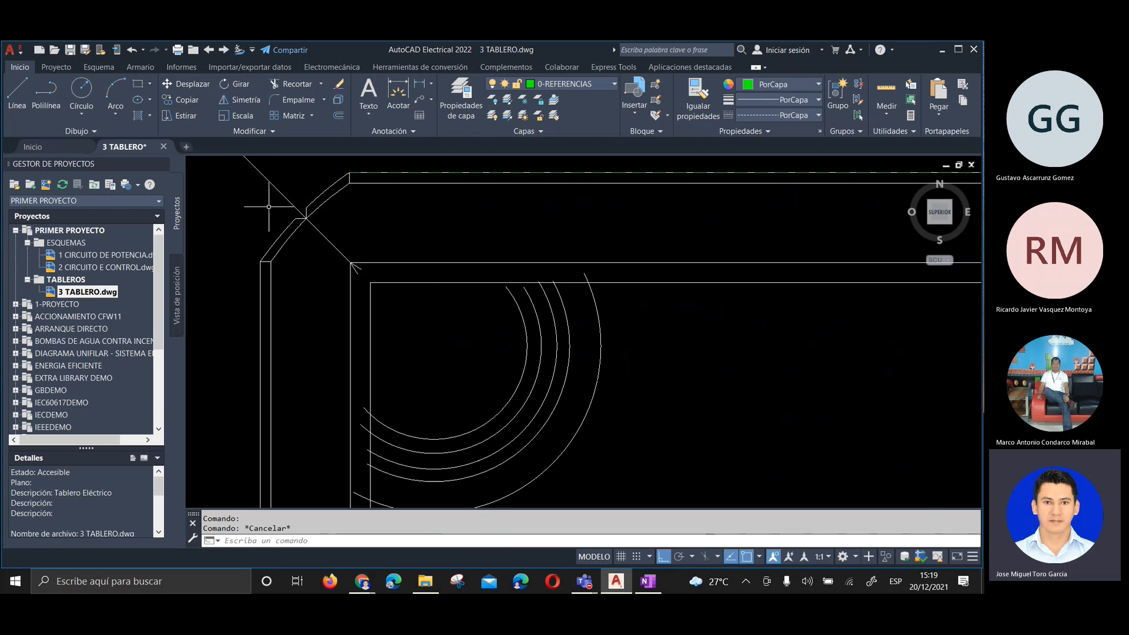
{"action": "scroll", "coordinate": [269, 207], "scroll_direction": "down", "scroll_amount": 3}
{"action": "scroll", "coordinate": [268, 204], "scroll_direction": "up", "scroll_amount": 2}
{"action": "scroll", "coordinate": [256, 199], "scroll_direction": "up", "scroll_amount": 2}
{"action": "scroll", "coordinate": [254, 200], "scroll_direction": "down", "scroll_amount": 3}
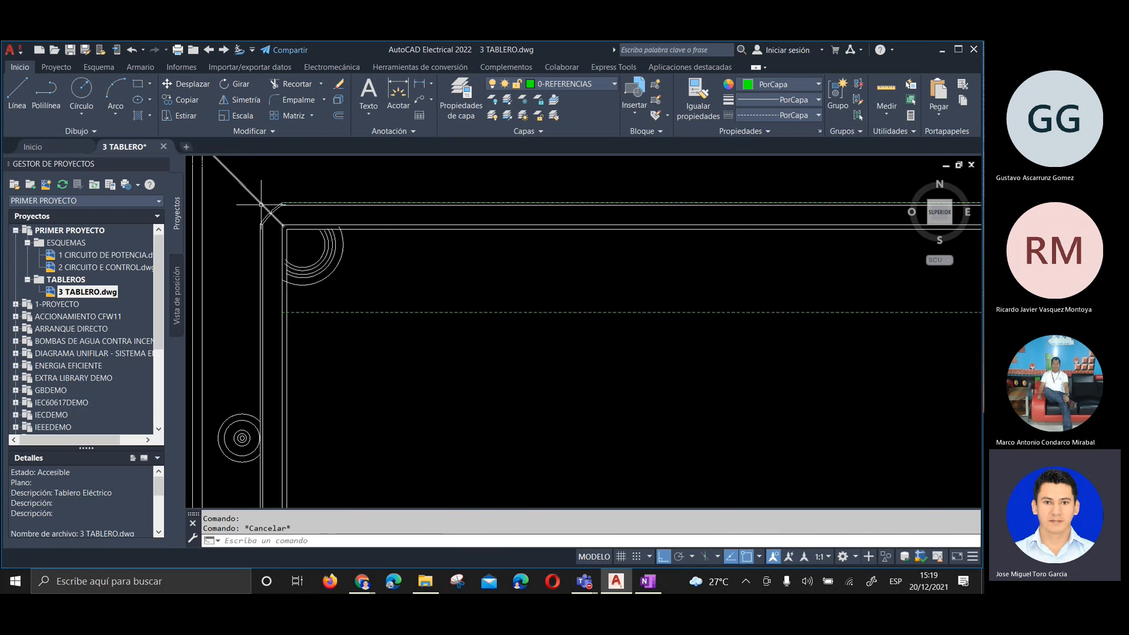
{"action": "scroll", "coordinate": [255, 197], "scroll_direction": "down", "scroll_amount": 2}
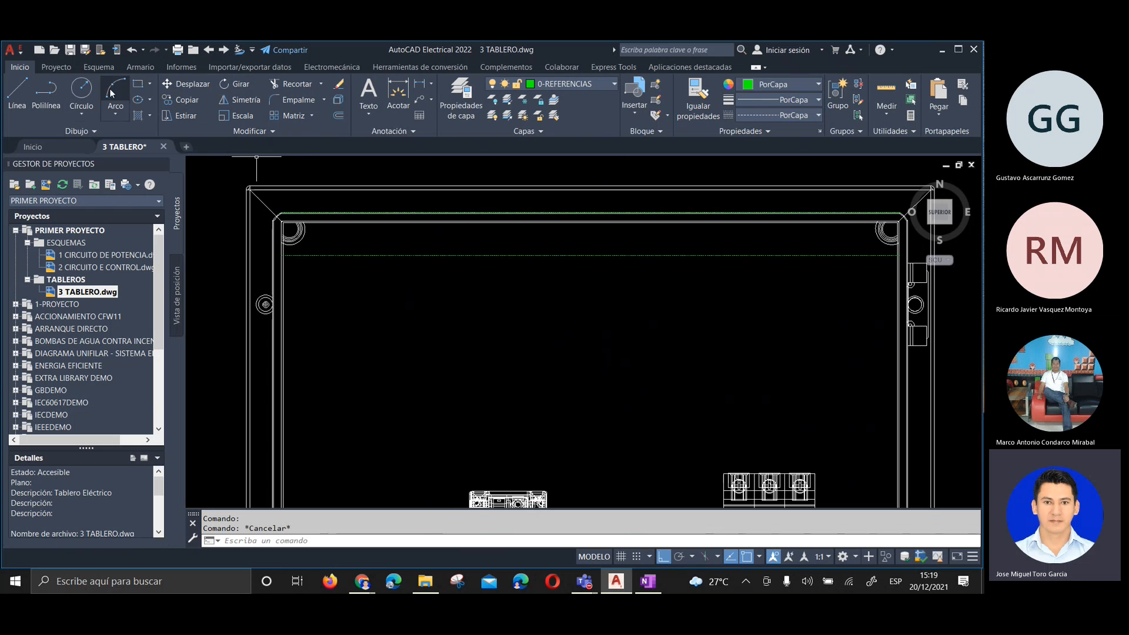
Draw a vertical reference line along the enclosure's left inner frame edge, from the upper chamfer end to the lower chamfer end
{"action": "left_click", "coordinate": [17, 94]}
{"action": "scroll", "coordinate": [259, 188], "scroll_direction": "up", "scroll_amount": 2}
{"action": "scroll", "coordinate": [253, 219], "scroll_direction": "up", "scroll_amount": 3}
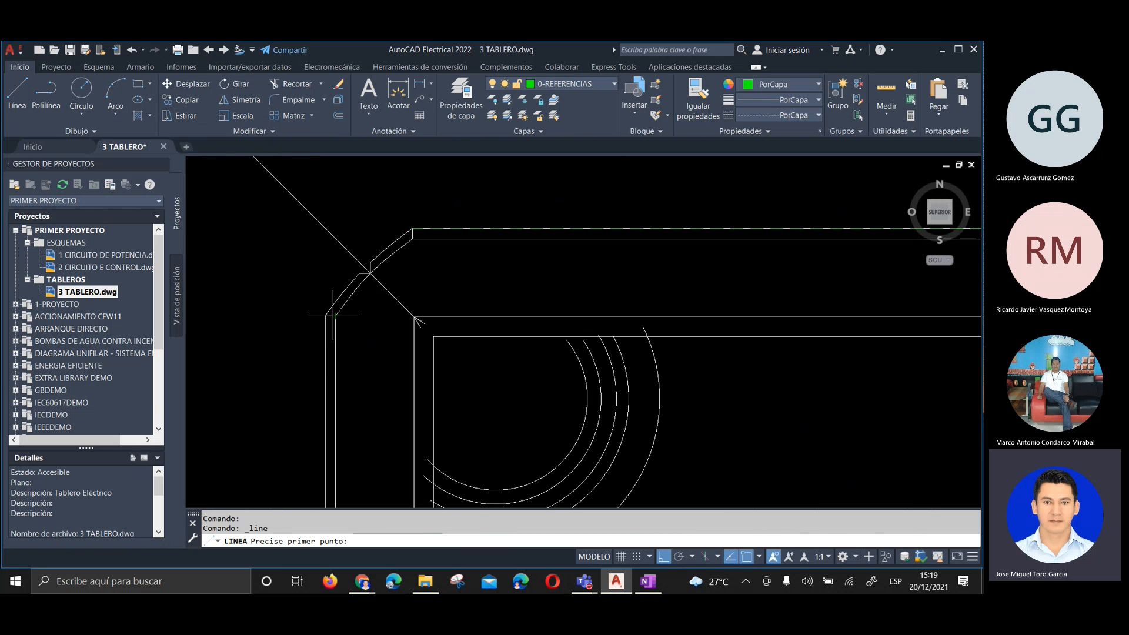
{"action": "left_click", "coordinate": [325, 315]}
{"action": "scroll", "coordinate": [327, 314], "scroll_direction": "down", "scroll_amount": 6}
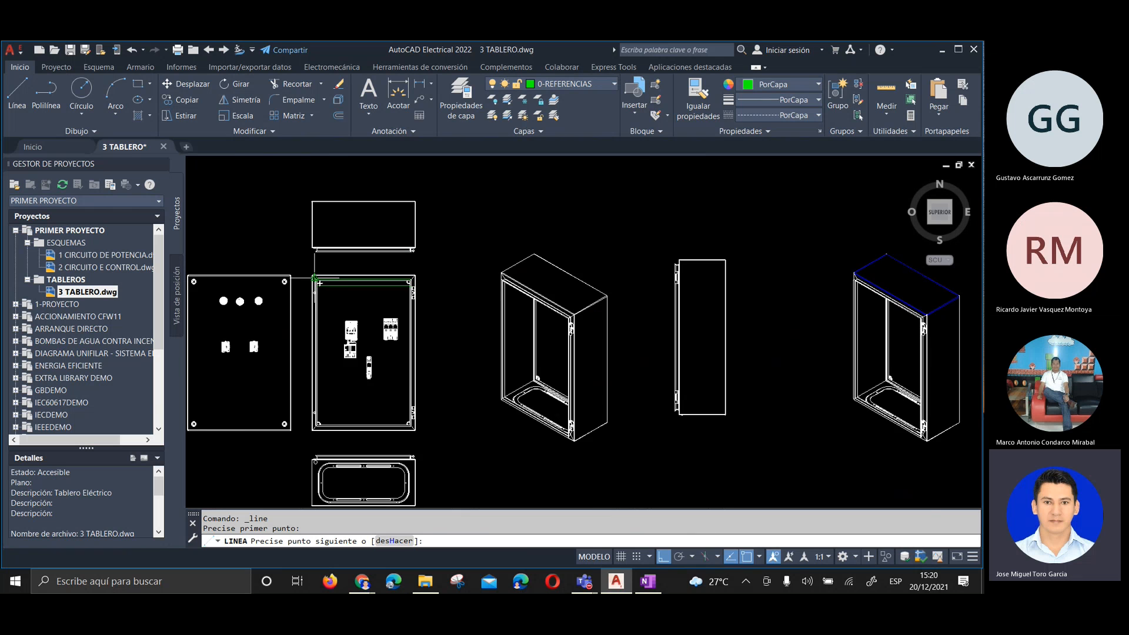
{"action": "scroll", "coordinate": [336, 426], "scroll_direction": "up", "scroll_amount": 6}
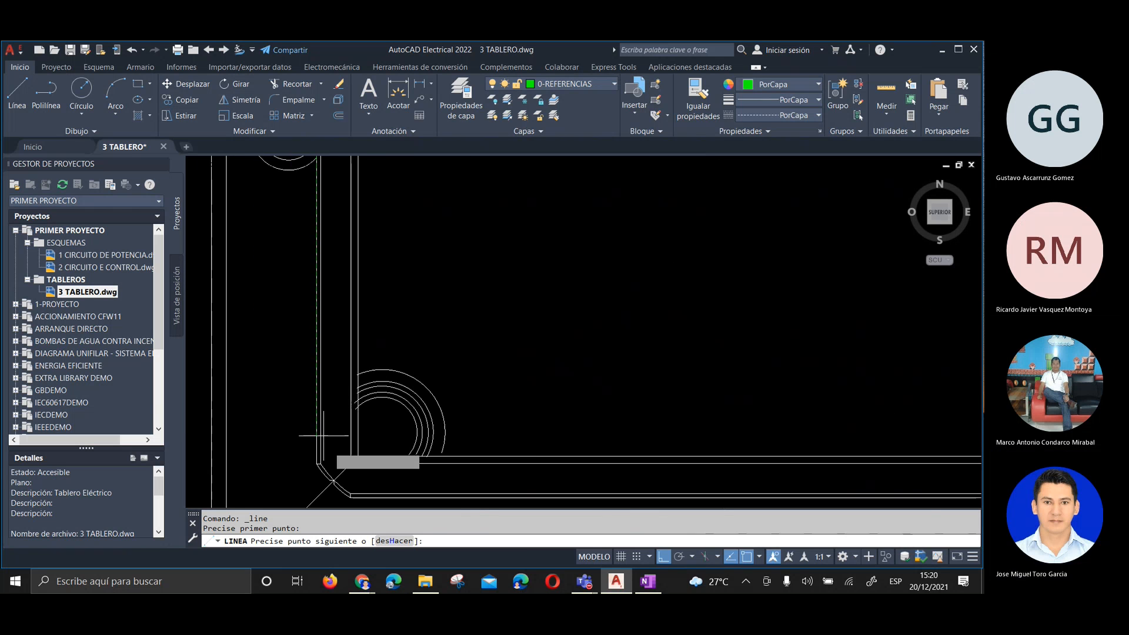
{"action": "left_click", "coordinate": [306, 478]}
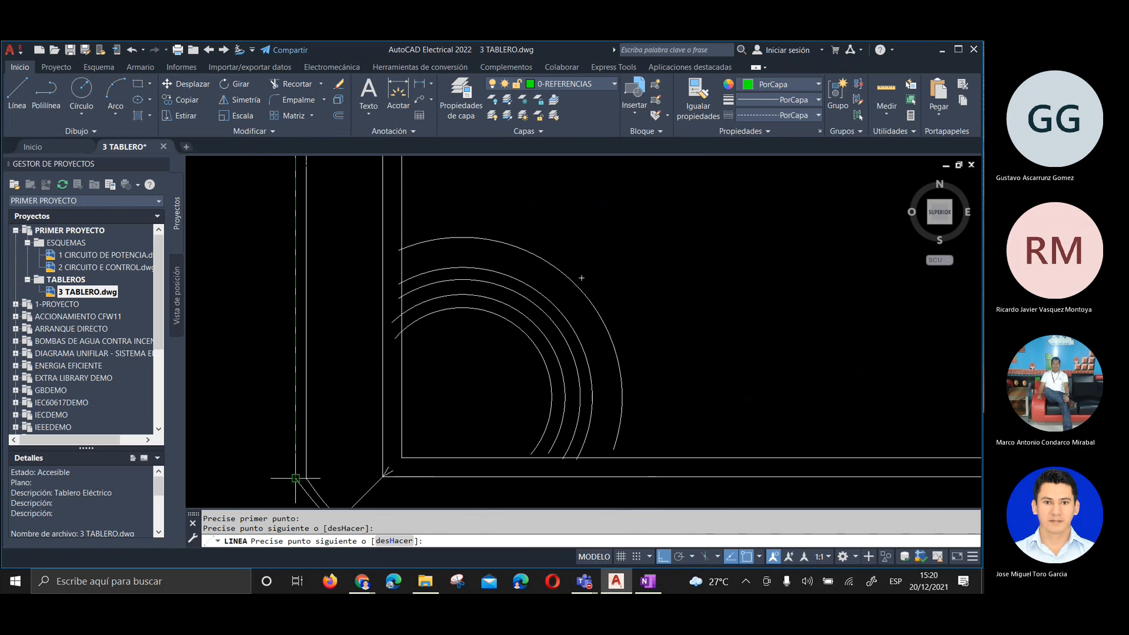
{"action": "key", "text": "Return"}
{"action": "scroll", "coordinate": [344, 442], "scroll_direction": "down", "scroll_amount": 3}
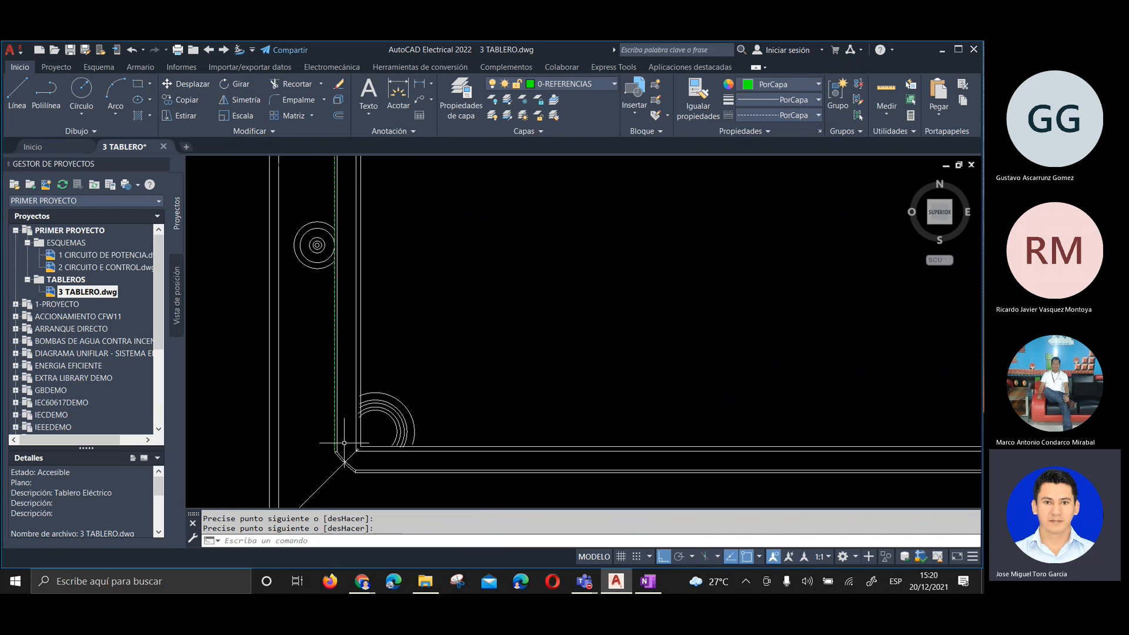
{"action": "left_click", "coordinate": [338, 116]}
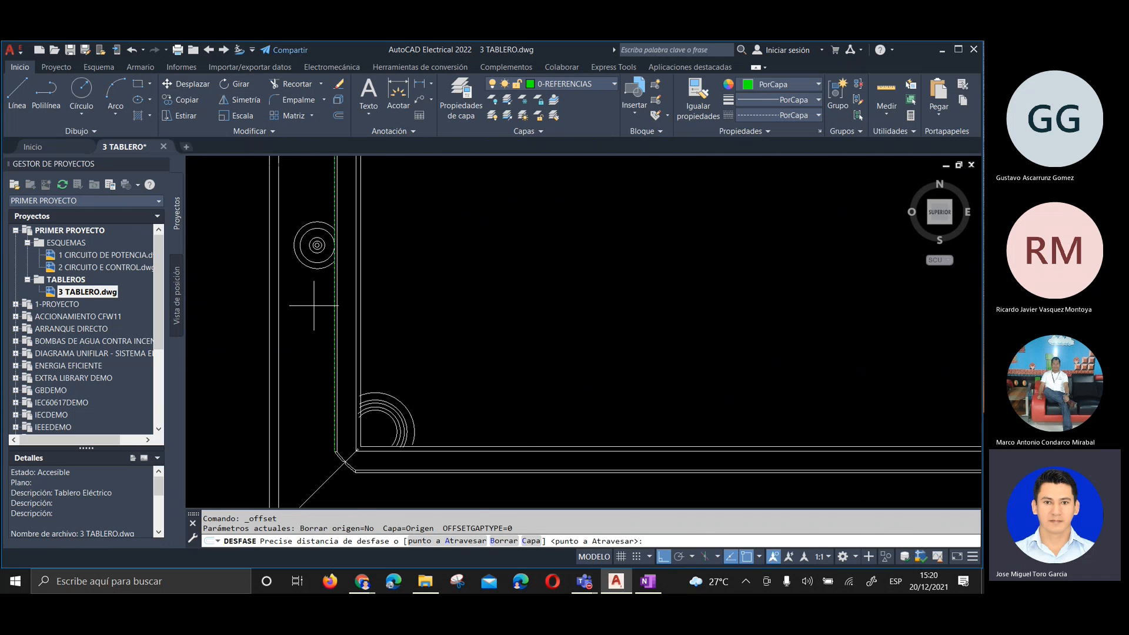
{"action": "key", "text": "Escape"}
{"action": "scroll", "coordinate": [373, 325], "scroll_direction": "down", "scroll_amount": 5}
{"action": "middle_click_drag", "start_coordinate": [409, 210], "coordinate": [410, 415]}
{"action": "scroll", "coordinate": [420, 379], "scroll_direction": "down", "scroll_amount": 5}
{"action": "middle_click_drag", "start_coordinate": [422, 289], "coordinate": [429, 403]}
{"action": "scroll", "coordinate": [441, 231], "scroll_direction": "up", "scroll_amount": 5}
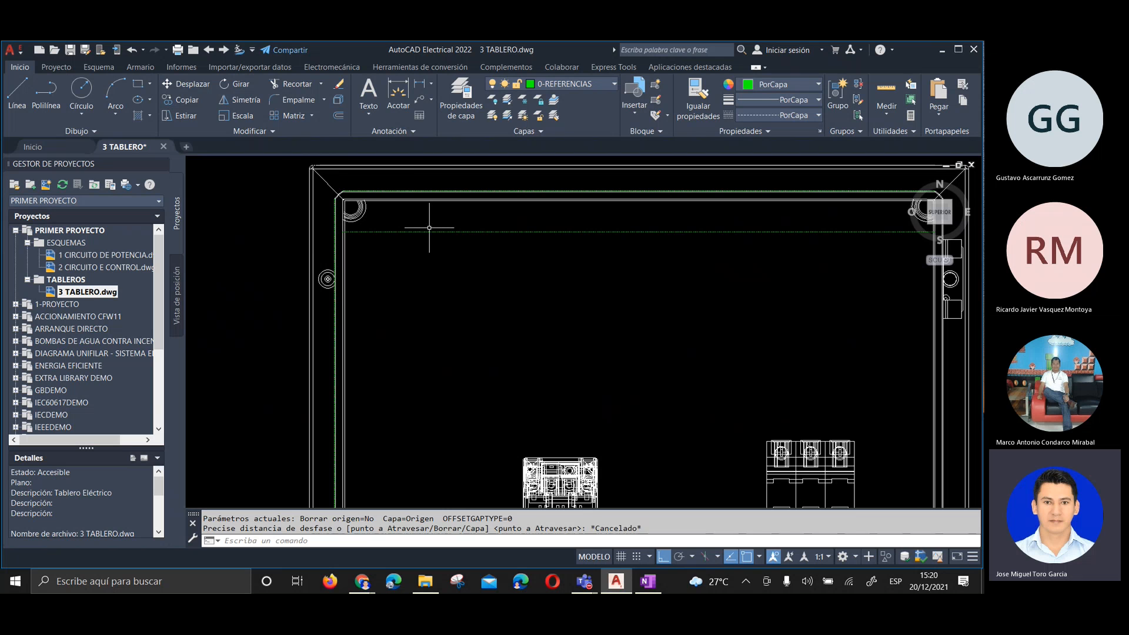
Offset the vertical reference line on the left inner frame edge by 25 units toward the enclosure's interior
{"action": "left_click", "coordinate": [338, 117]}
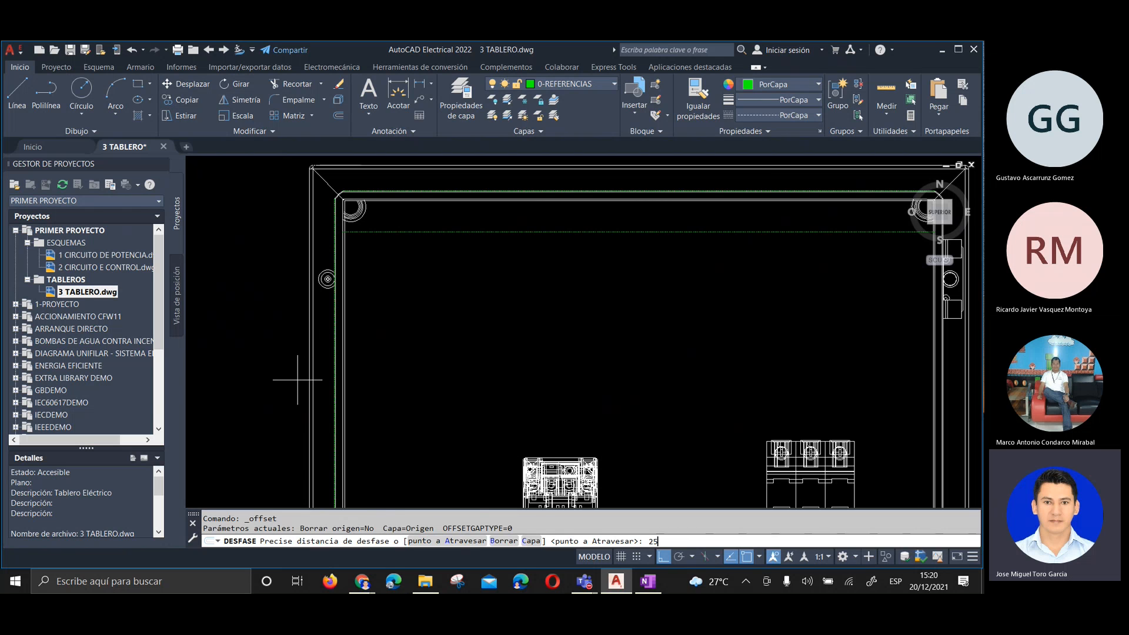
{"action": "key", "text": "Return"}
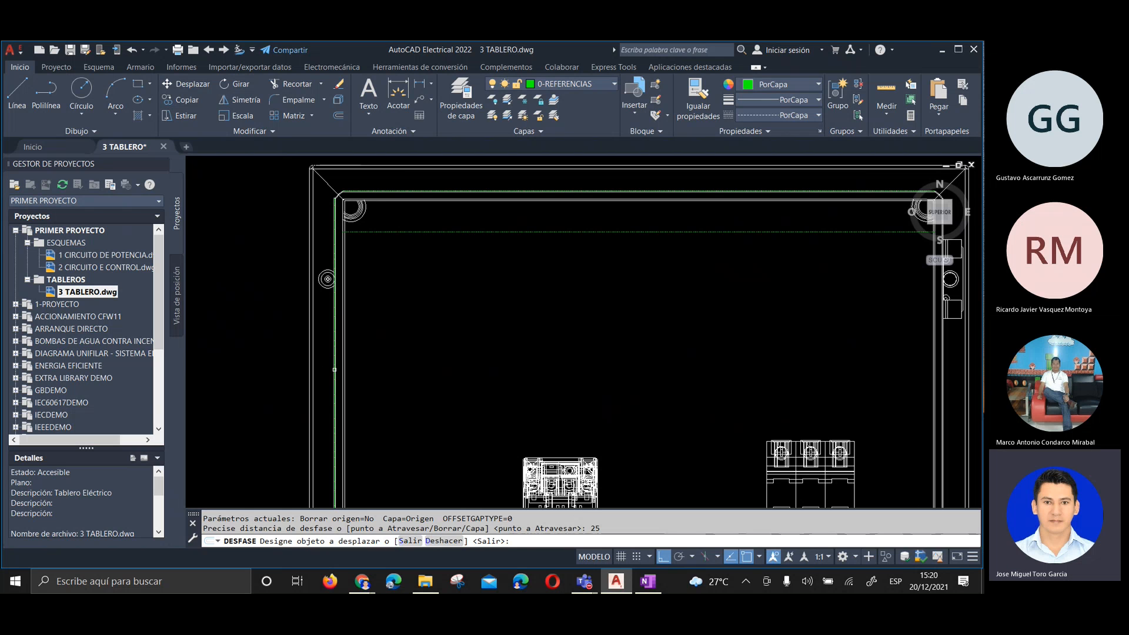
{"action": "left_click", "coordinate": [333, 370]}
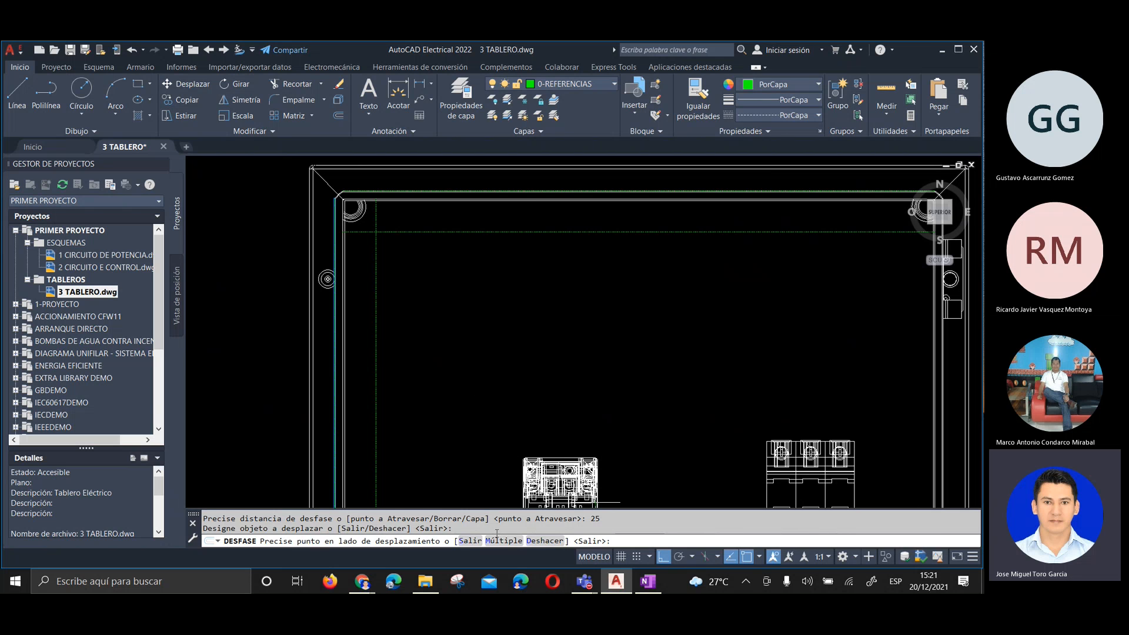
{"action": "left_click", "coordinate": [405, 347]}
{"action": "scroll", "coordinate": [415, 323], "scroll_direction": "down", "scroll_amount": 6}
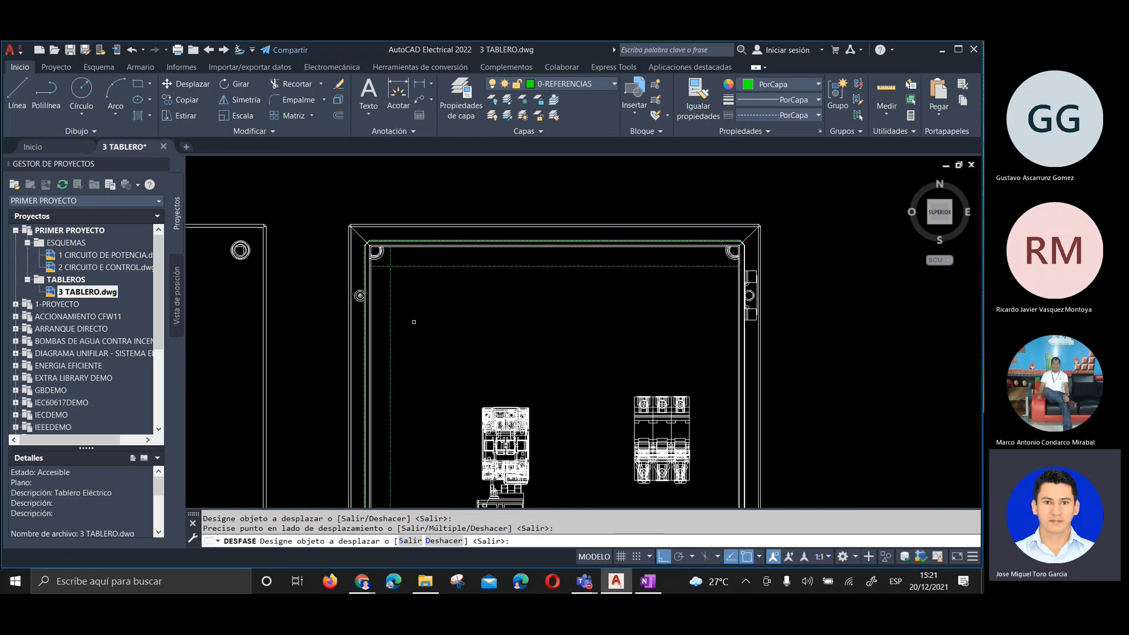
{"action": "mouse_move", "coordinate": [424, 375]}
{"action": "middle_mouse_down"}
{"action": "mouse_move", "coordinate": [404, 235]}
{"action": "mouse_move", "coordinate": [378, 315]}
{"action": "middle_mouse_up"}
{"action": "key", "text": "Escape"}
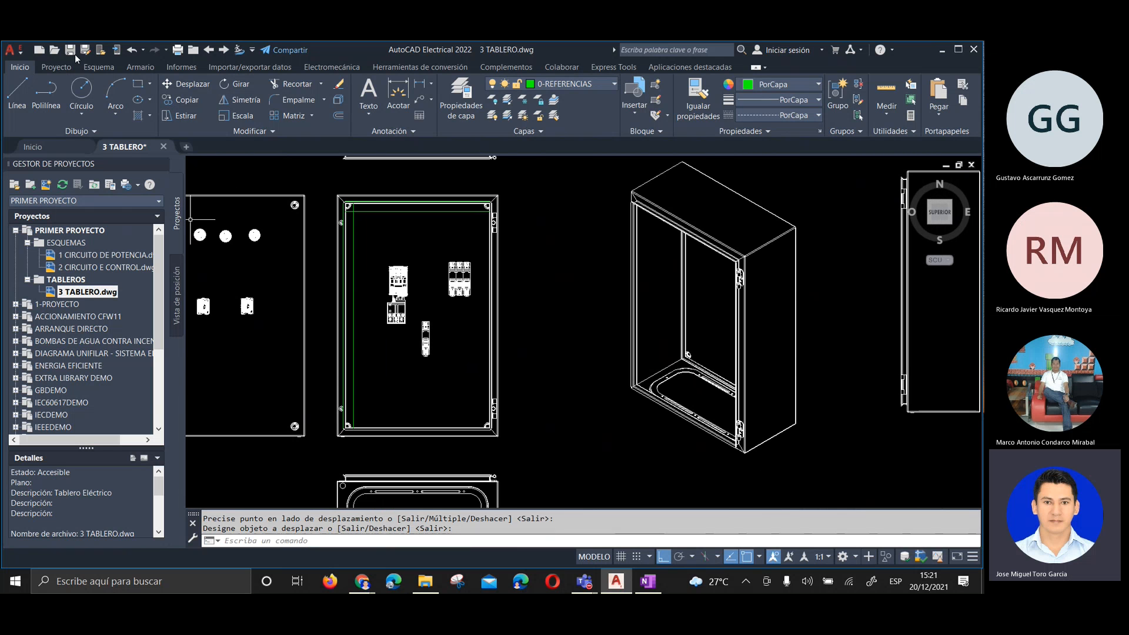
Draw a vertical reference line along the enclosure's right inner frame edge, from the upper chamfer end to the lower chamfer end
{"action": "left_click", "coordinate": [25, 97]}
{"action": "scroll", "coordinate": [338, 367], "scroll_direction": "up", "scroll_amount": 2}
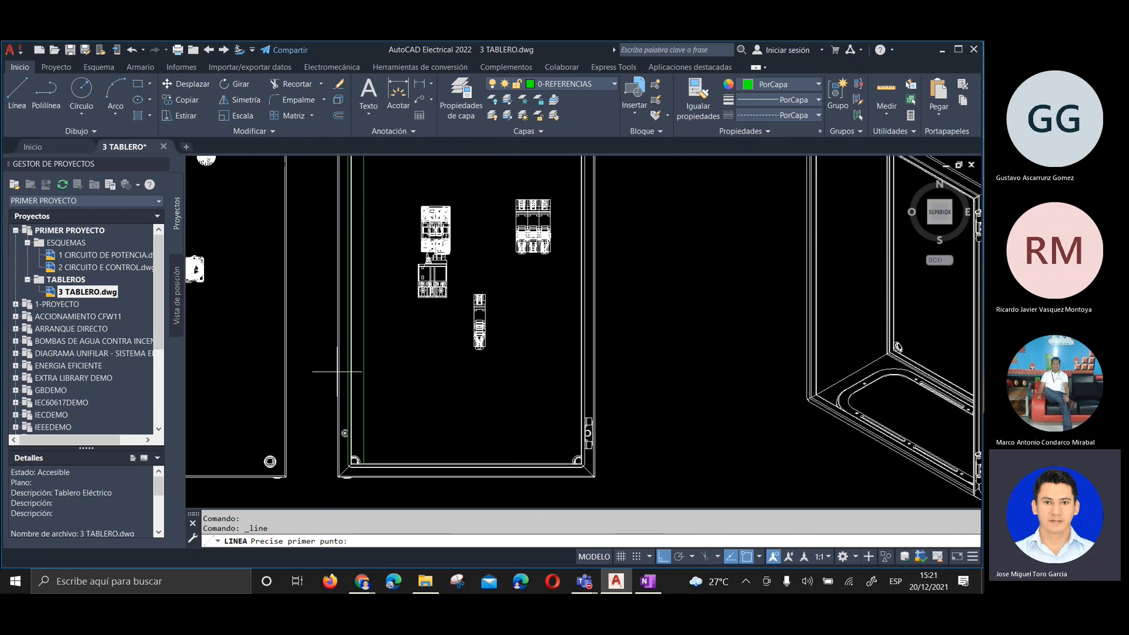
{"action": "middle_click_drag", "start_coordinate": [382, 441], "coordinate": [358, 471]}
{"action": "scroll", "coordinate": [469, 226], "scroll_direction": "up", "scroll_amount": 5}
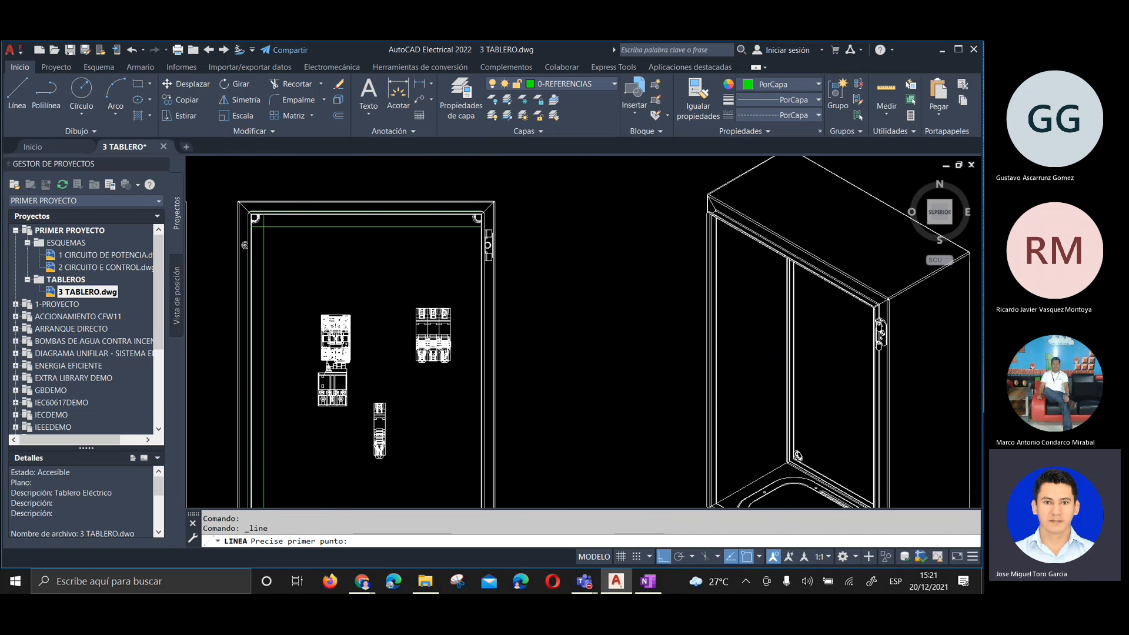
{"action": "middle_click_drag", "start_coordinate": [469, 227], "coordinate": [407, 322]}
{"action": "scroll", "coordinate": [459, 259], "scroll_direction": "up", "scroll_amount": 4}
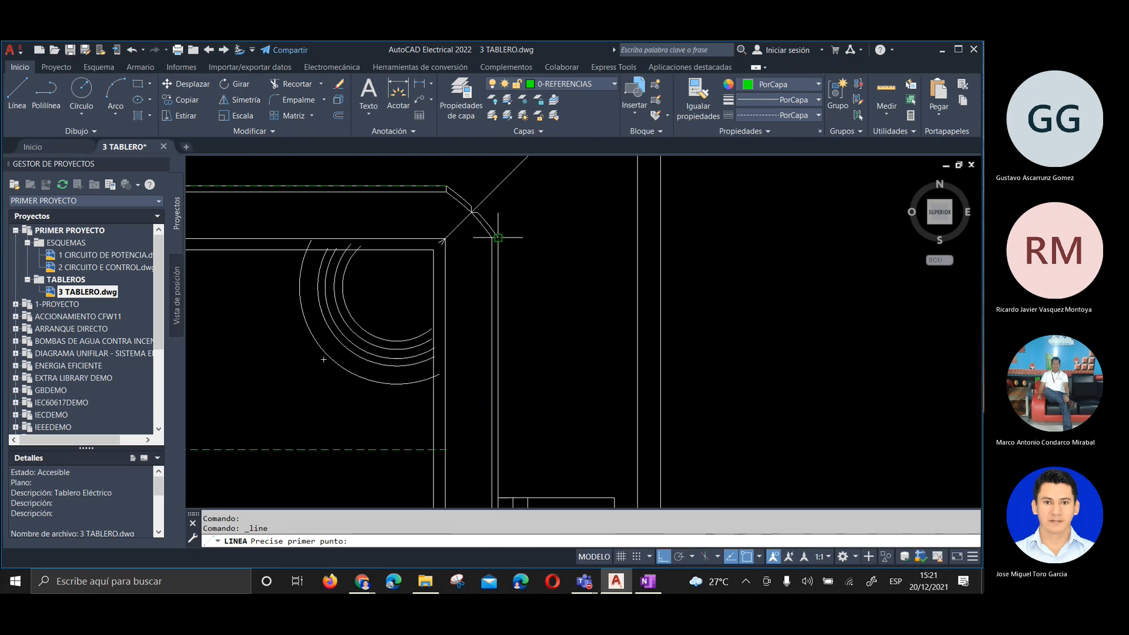
{"action": "left_click", "coordinate": [488, 229]}
{"action": "scroll", "coordinate": [486, 232], "scroll_direction": "down", "scroll_amount": 5}
{"action": "scroll", "coordinate": [464, 249], "scroll_direction": "down", "scroll_amount": 5}
{"action": "scroll", "coordinate": [479, 335], "scroll_direction": "up", "scroll_amount": 6}
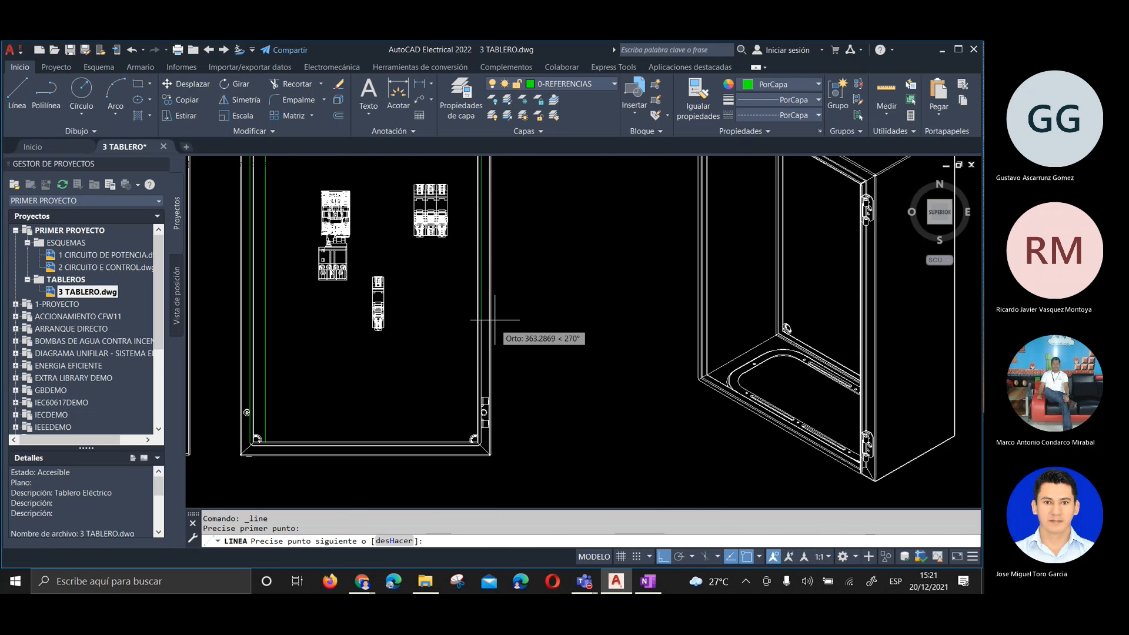
{"action": "scroll", "coordinate": [468, 330], "scroll_direction": "down", "scroll_amount": 5}
{"action": "scroll", "coordinate": [467, 330], "scroll_direction": "up", "scroll_amount": 6}
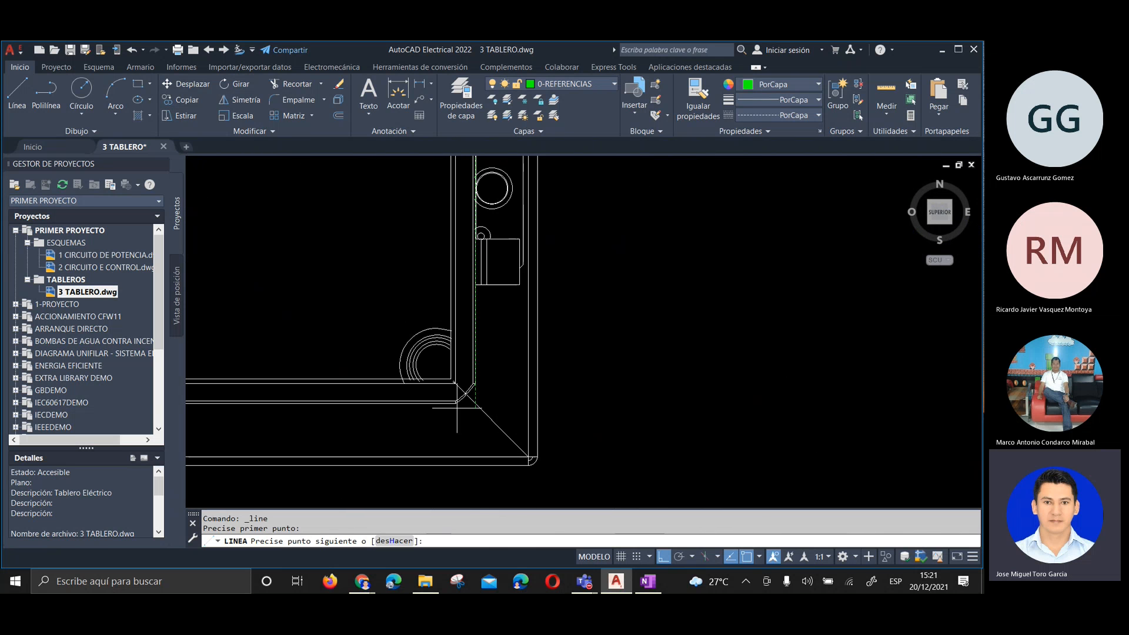
{"action": "left_click", "coordinate": [472, 371]}
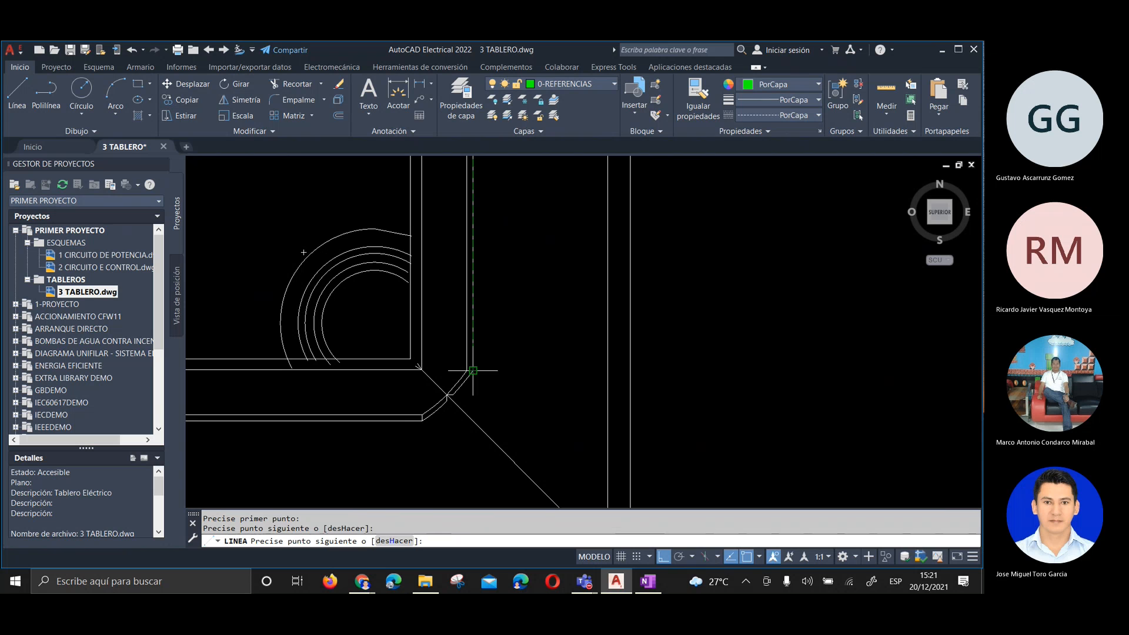
{"action": "key", "text": "Return"}
Copy the vertical reference line on the right inner frame edge 25 units horizontally toward the enclosure's interior
{"action": "left_click", "coordinate": [473, 335]}
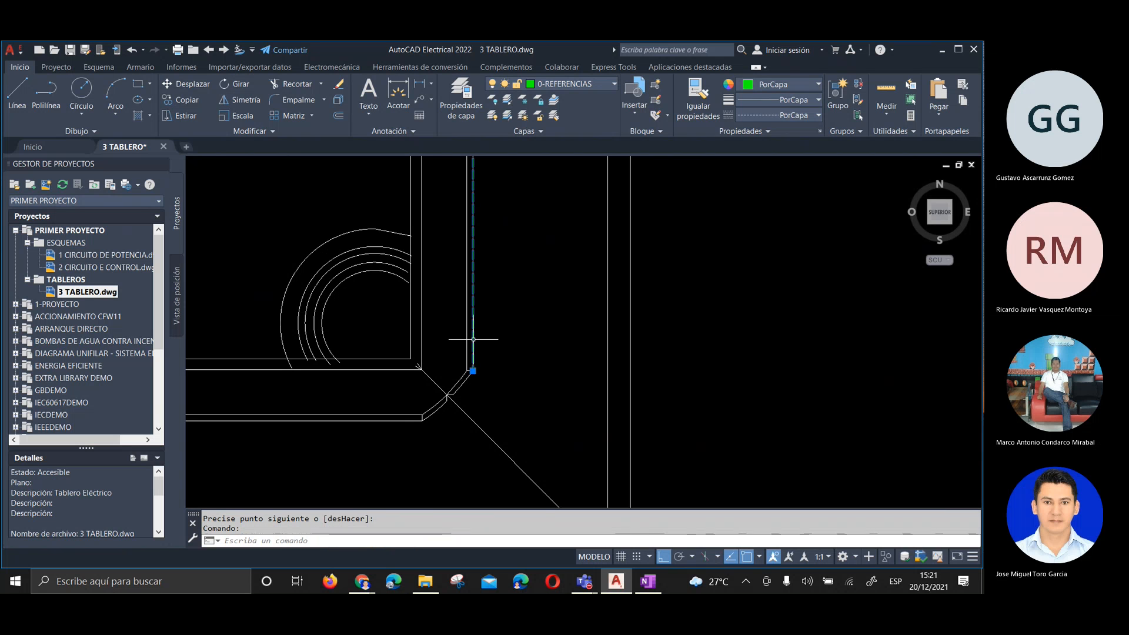
{"action": "left_click", "coordinate": [185, 99]}
{"action": "scroll", "coordinate": [466, 280], "scroll_direction": "down", "scroll_amount": 7}
{"action": "middle_click_drag", "start_coordinate": [467, 281], "coordinate": [491, 356]}
{"action": "left_click", "coordinate": [496, 336]}
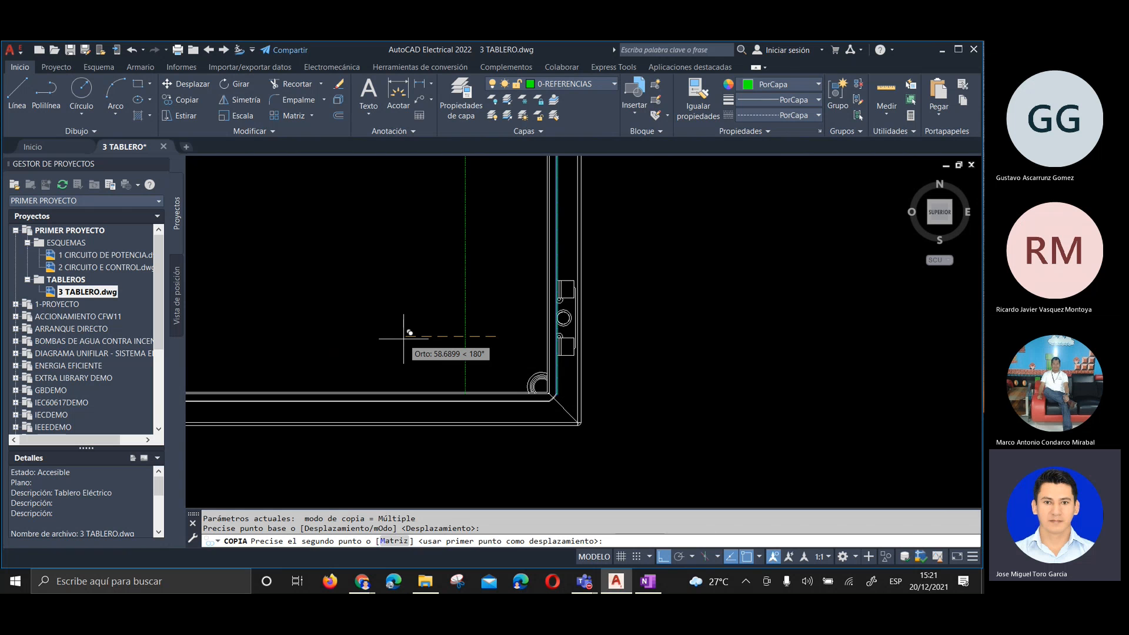
{"action": "type", "text": "25"}
{"action": "key", "text": "Return"}
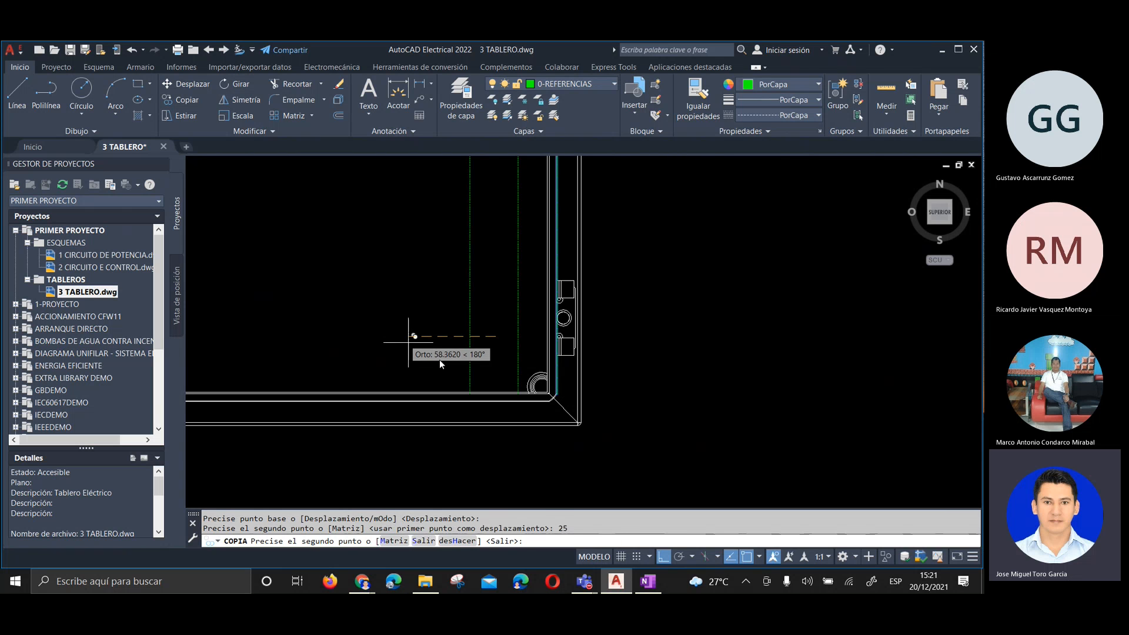
{"action": "key", "text": "Return"}
{"action": "scroll", "coordinate": [458, 373], "scroll_direction": "down", "scroll_amount": 5}
{"action": "scroll", "coordinate": [471, 224], "scroll_direction": "up", "scroll_amount": 4}
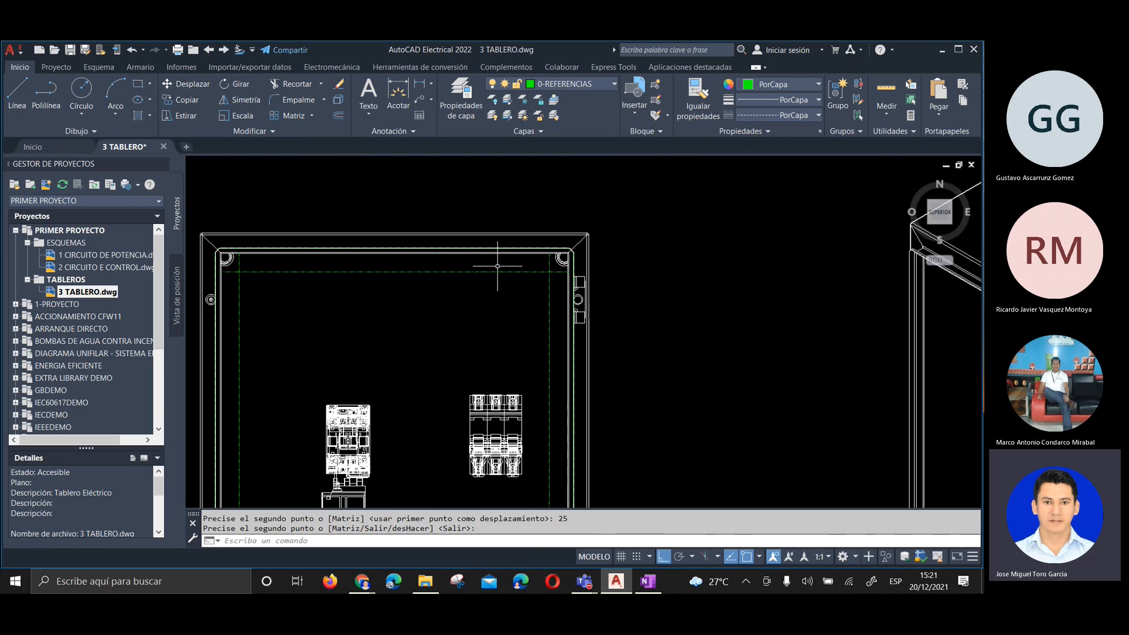
{"action": "scroll", "coordinate": [547, 338], "scroll_direction": "up", "scroll_amount": 3}
{"action": "scroll", "coordinate": [556, 300], "scroll_direction": "down", "scroll_amount": 5}
{"action": "scroll", "coordinate": [552, 261], "scroll_direction": "up", "scroll_amount": 6}
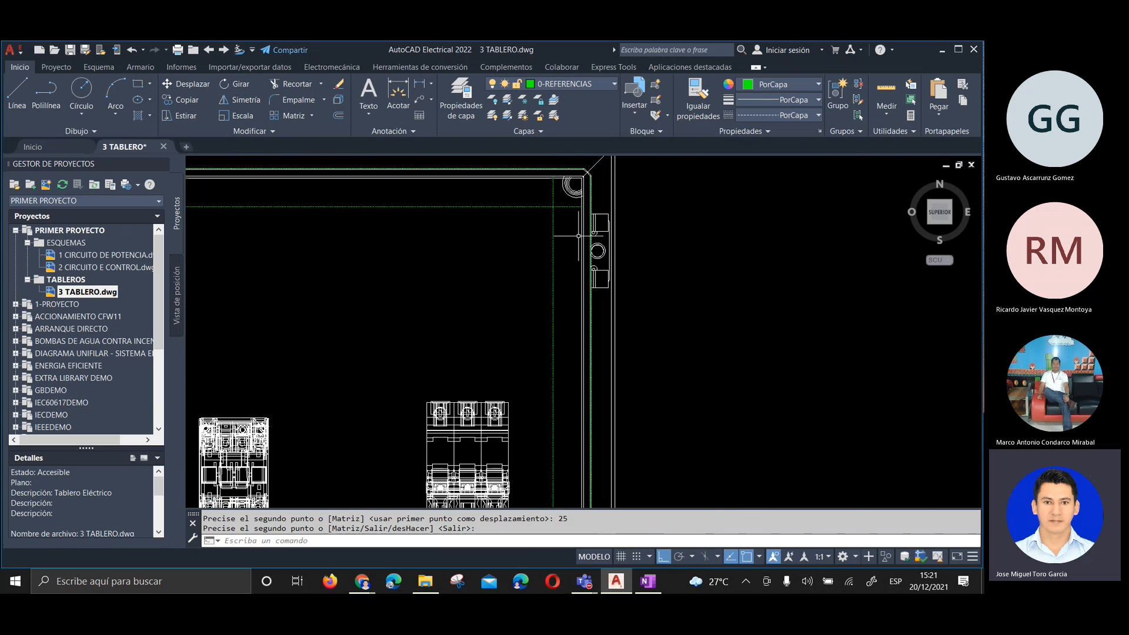
Switch to the wired panel photo in OneNote and open OpenBoard's desktop mode with its laser pointer over it
{"action": "left_click", "coordinate": [648, 581]}
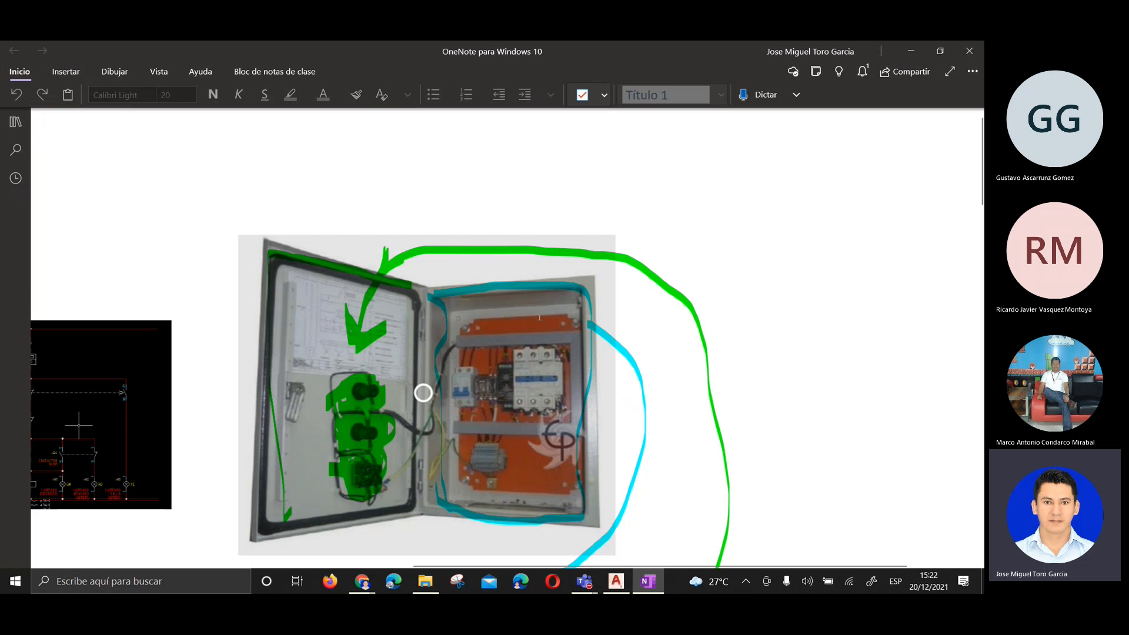
{"action": "left_click", "coordinate": [68, 581]}
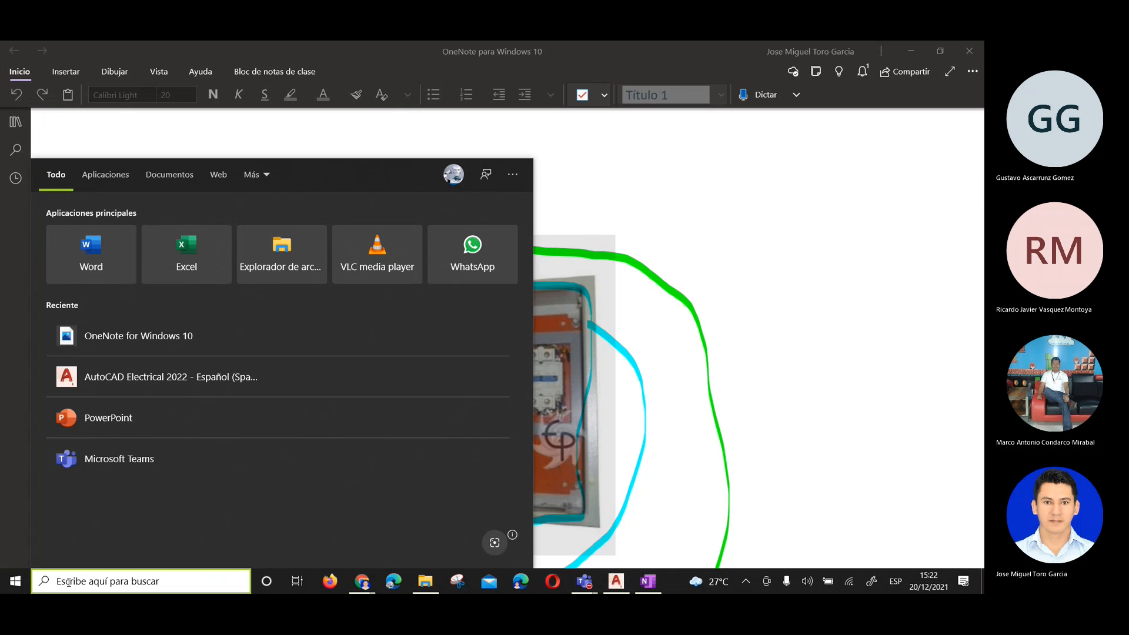
{"action": "type", "text": "OPE"}
{"action": "key", "text": "Return"}
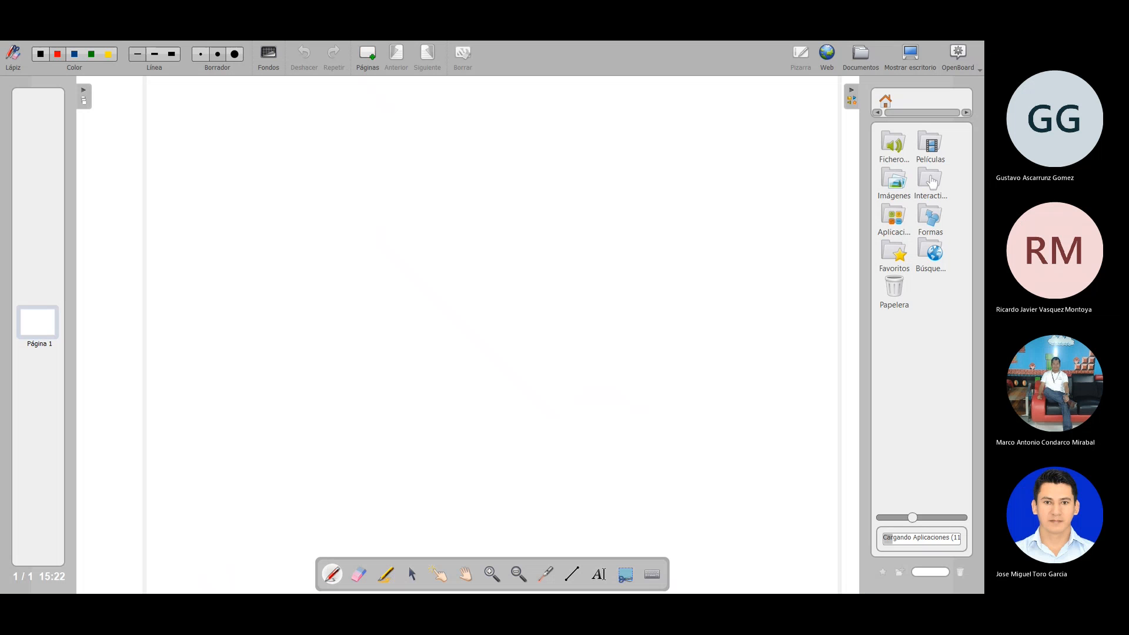
{"action": "left_click", "coordinate": [904, 57]}
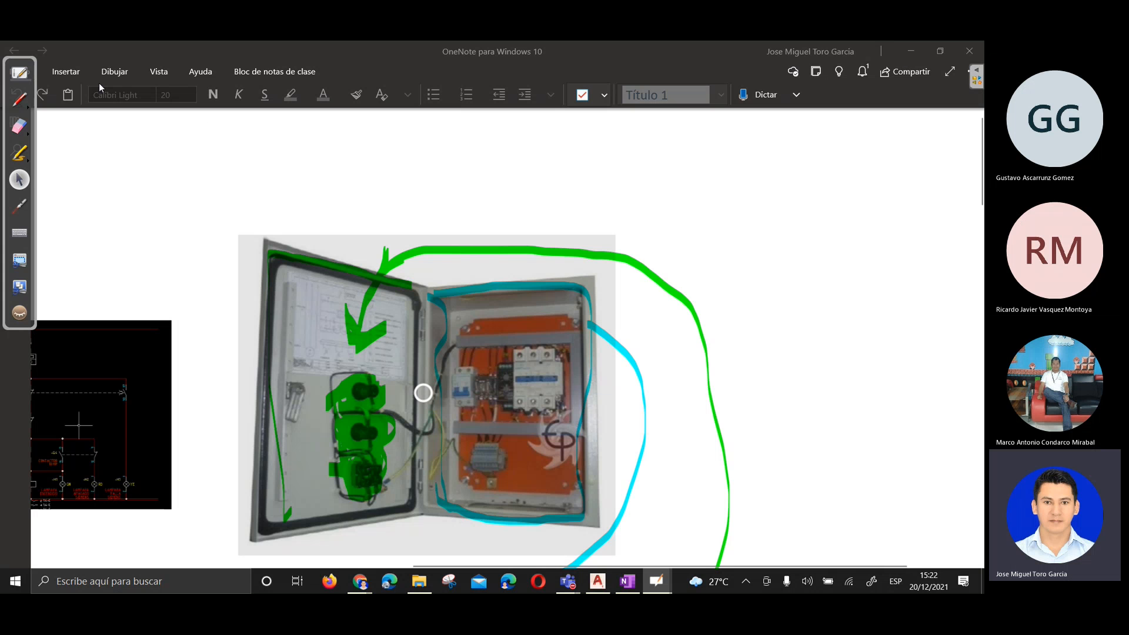
{"action": "left_click", "coordinate": [21, 213]}
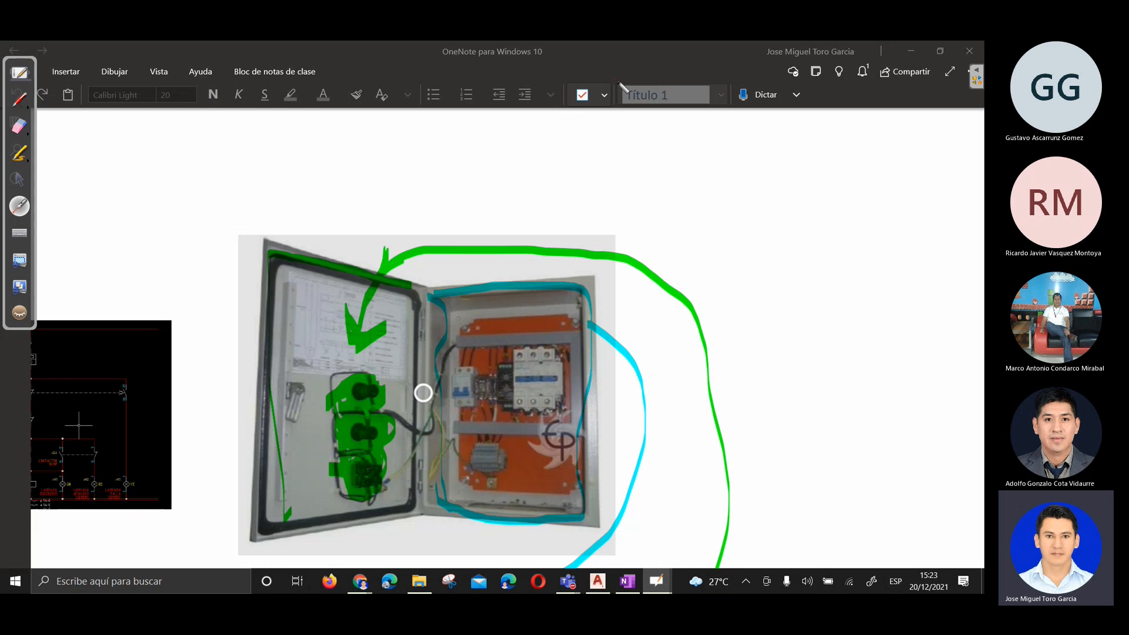
Put the laser pointer away, return to the AutoCAD drawing and examine the area bounded by the inner reference lines
{"action": "left_click", "coordinate": [21, 179]}
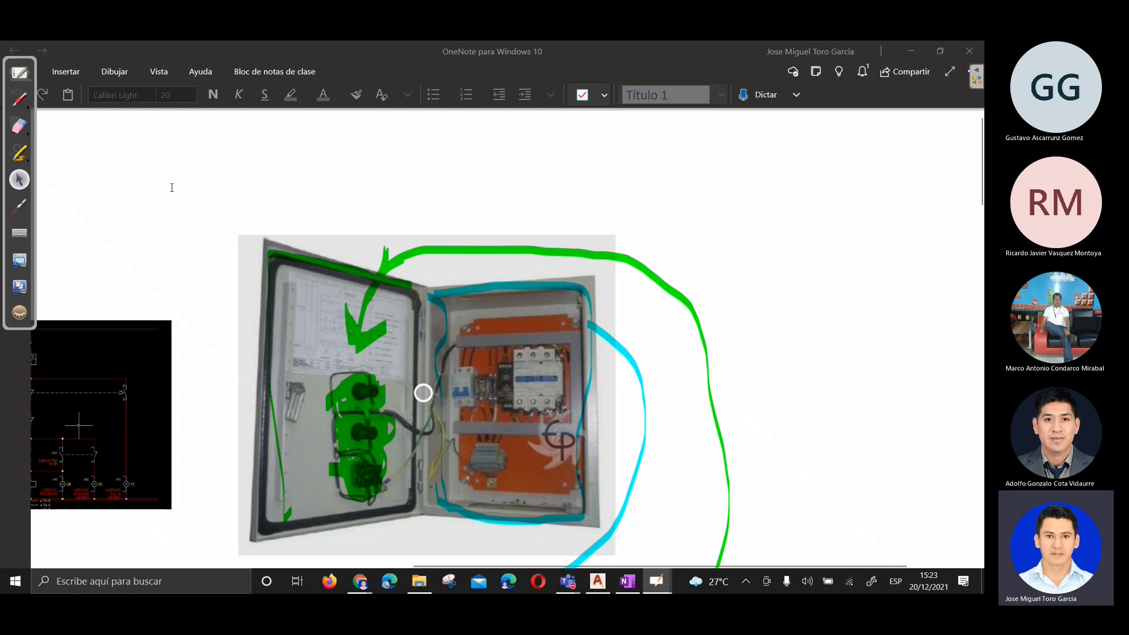
{"action": "left_click", "coordinate": [910, 52]}
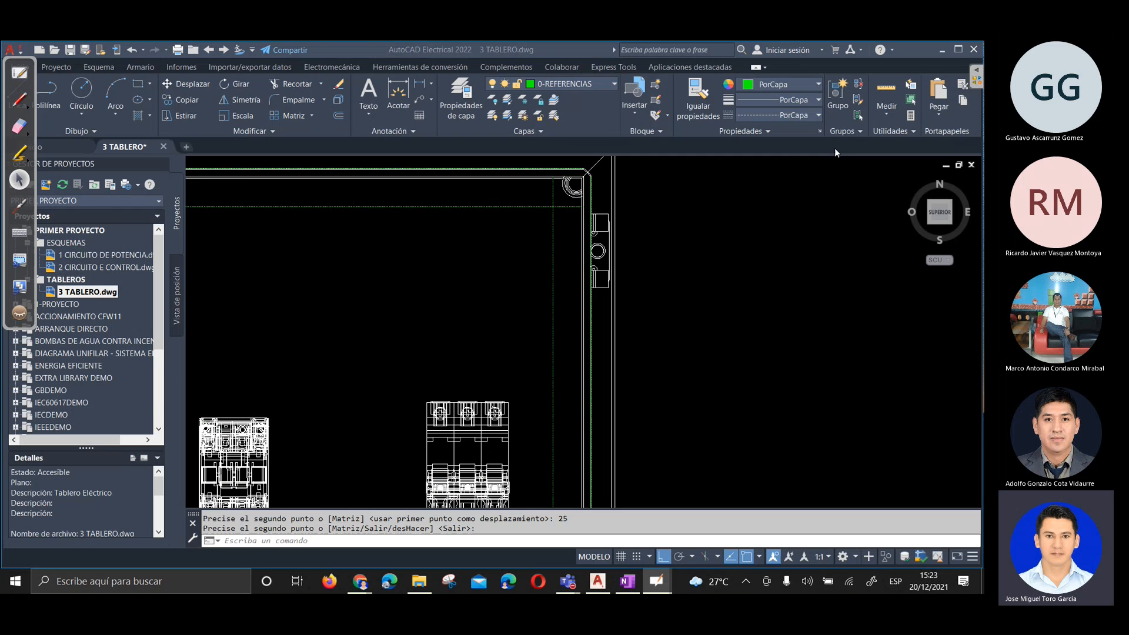
{"action": "scroll", "coordinate": [553, 292], "scroll_direction": "down", "scroll_amount": 3}
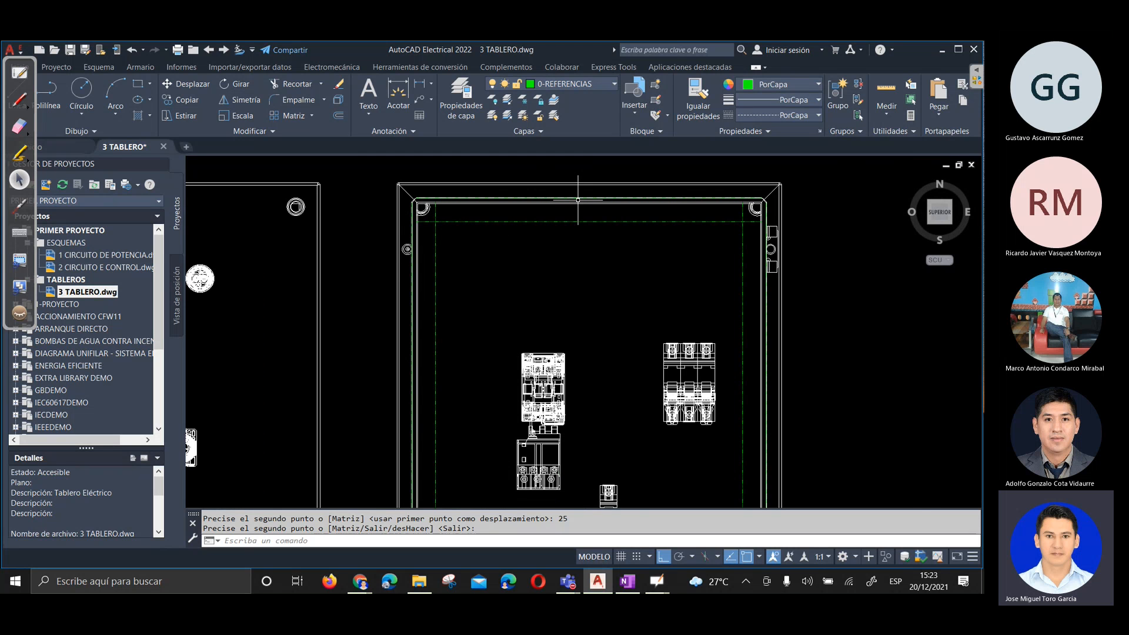
{"action": "middle_click_drag", "start_coordinate": [564, 251], "coordinate": [575, 270]}
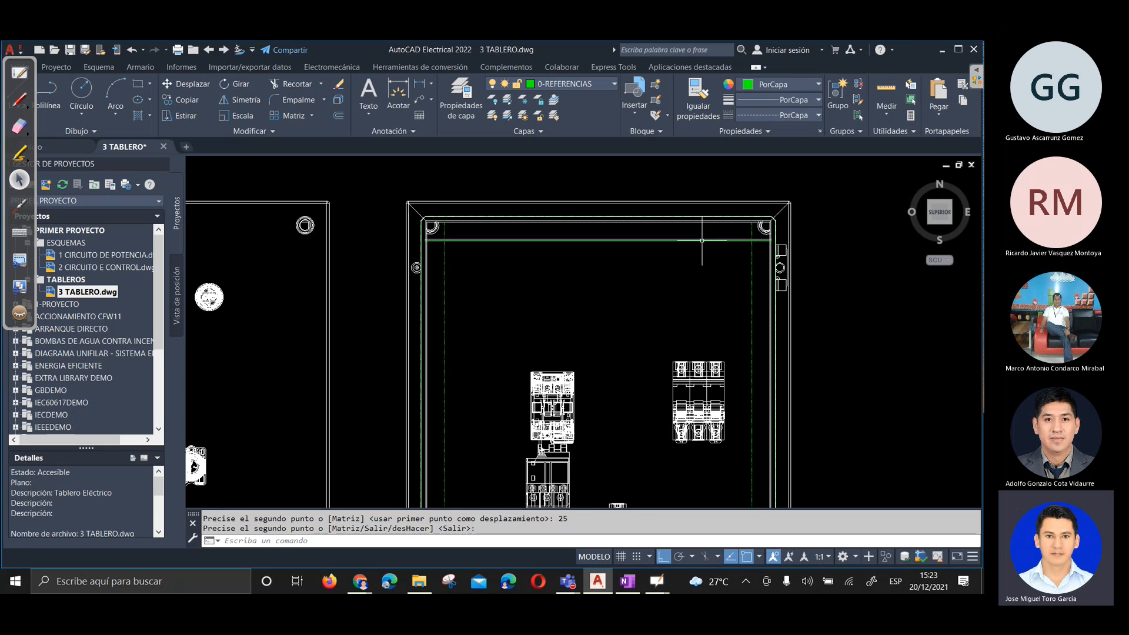
{"action": "left_click", "coordinate": [445, 243]}
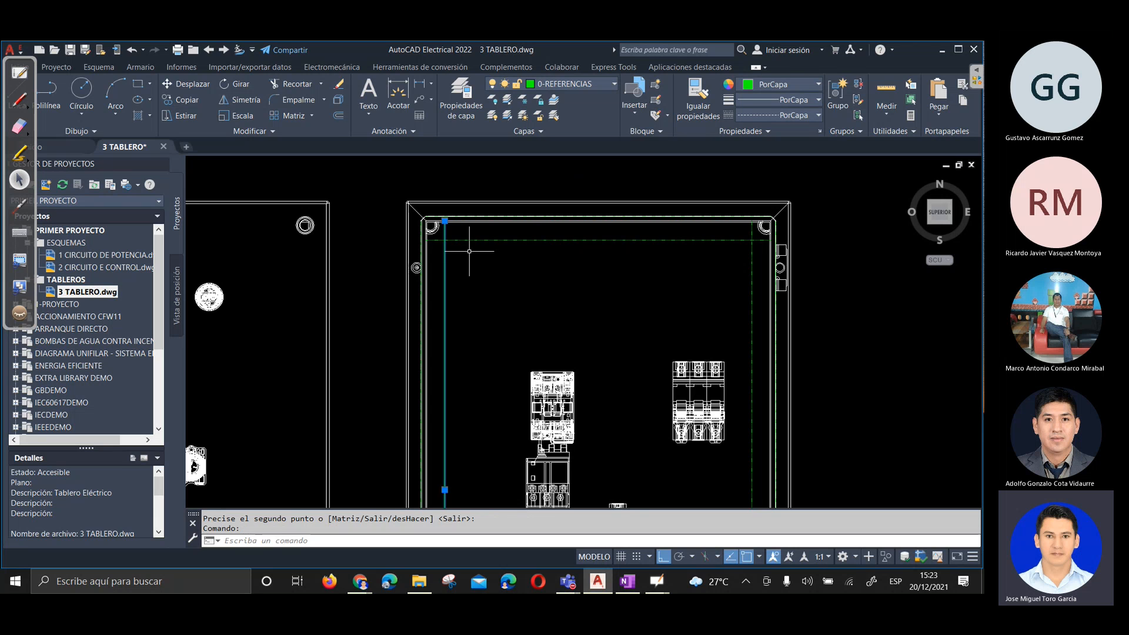
{"action": "key", "text": "Escape"}
{"action": "left_click", "coordinate": [447, 241]}
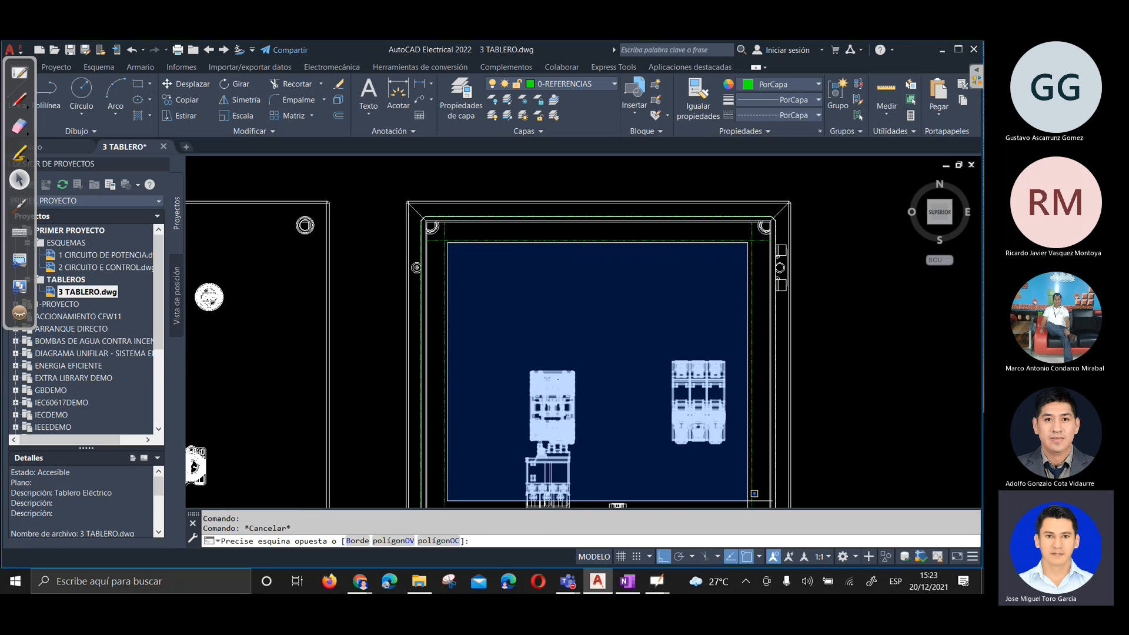
{"action": "key", "text": "Escape"}
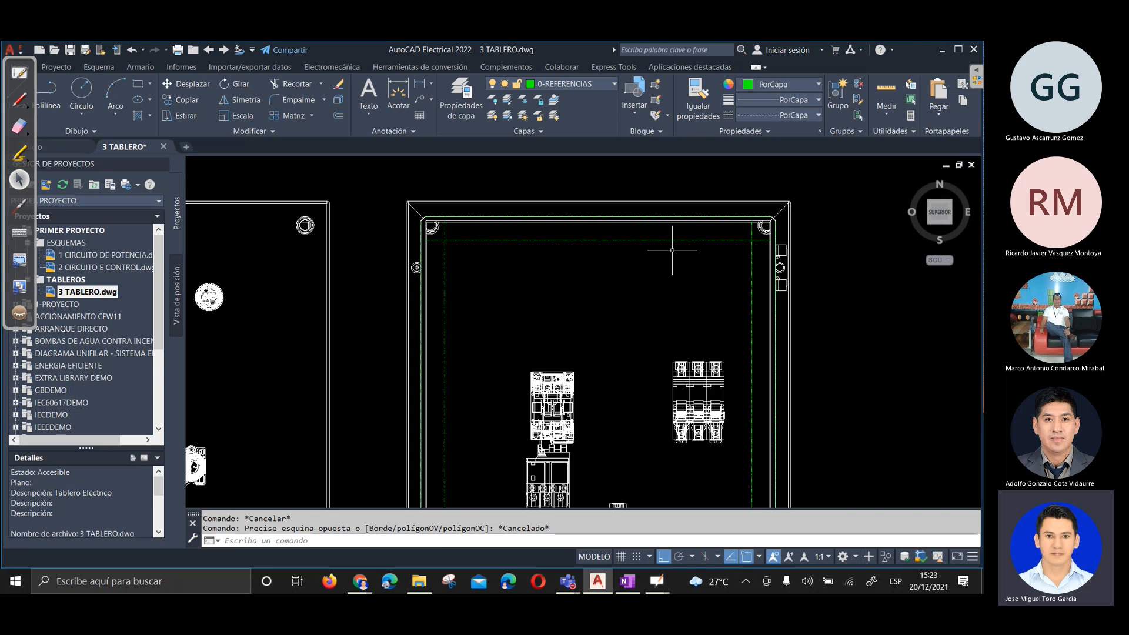
{"action": "middle_click_drag", "start_coordinate": [670, 254], "coordinate": [690, 219]}
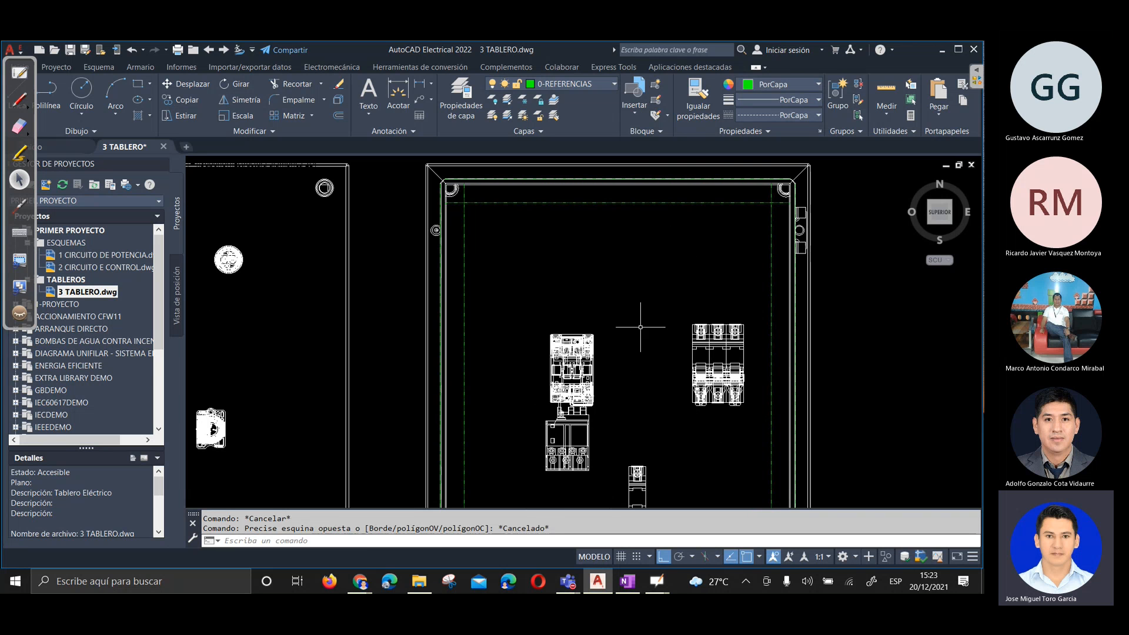
{"action": "middle_click_drag", "start_coordinate": [612, 295], "coordinate": [605, 328]}
{"action": "scroll", "coordinate": [605, 327], "scroll_direction": "up", "scroll_amount": 2}
{"action": "scroll", "coordinate": [605, 310], "scroll_direction": "down", "scroll_amount": 2}
{"action": "middle_click_drag", "start_coordinate": [612, 270], "coordinate": [580, 296]}
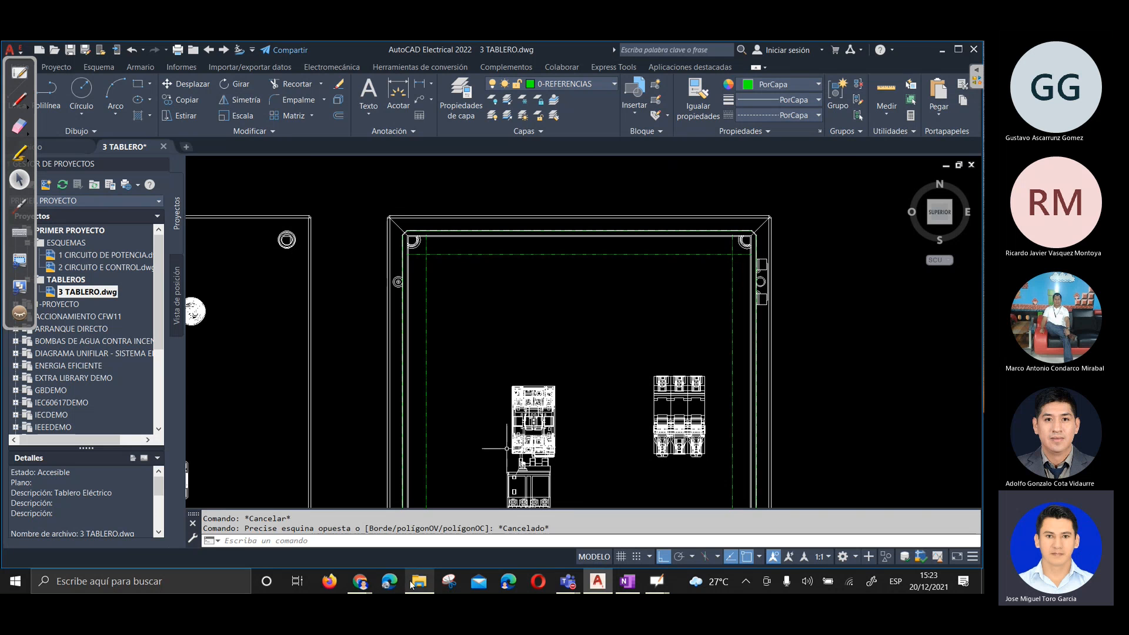
Switch to Chrome and review the slotted duct sizes under CANALETAS RANURADAS on the Cable Norte website
{"action": "left_click", "coordinate": [366, 583]}
{"action": "left_click", "coordinate": [395, 544]}
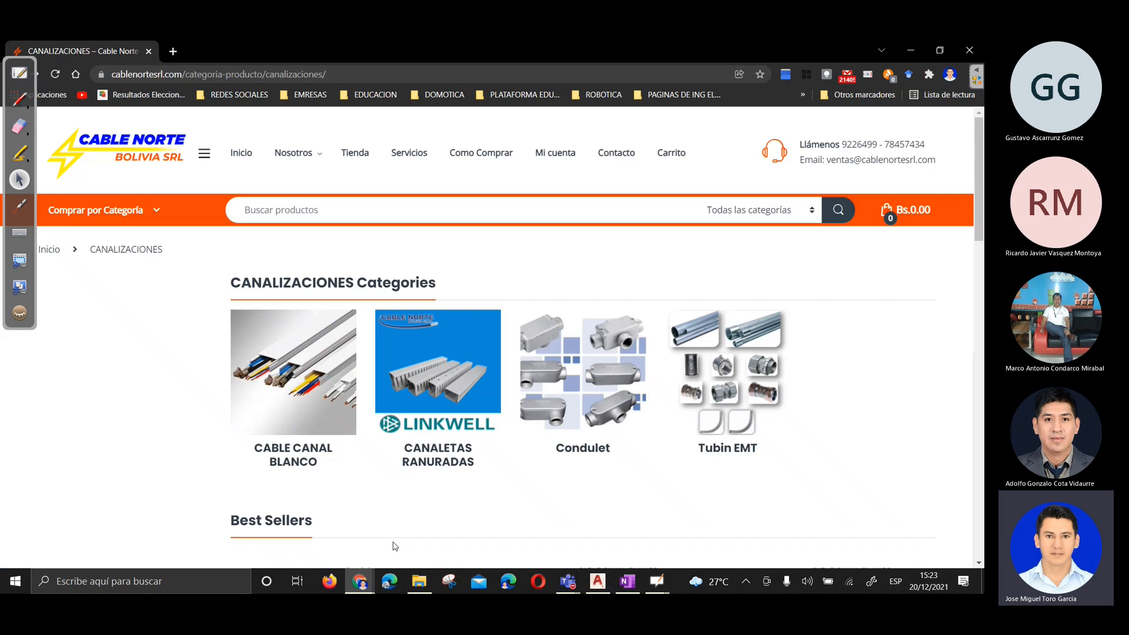
{"action": "left_click", "coordinate": [454, 378]}
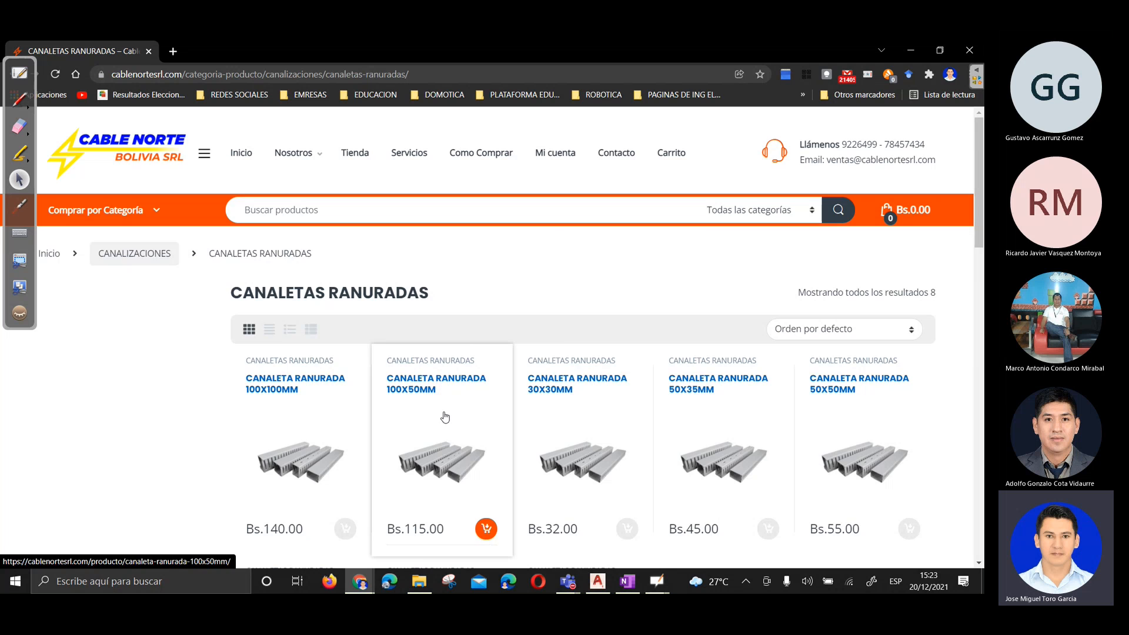
{"action": "scroll", "coordinate": [521, 387], "scroll_direction": "down", "scroll_amount": 2}
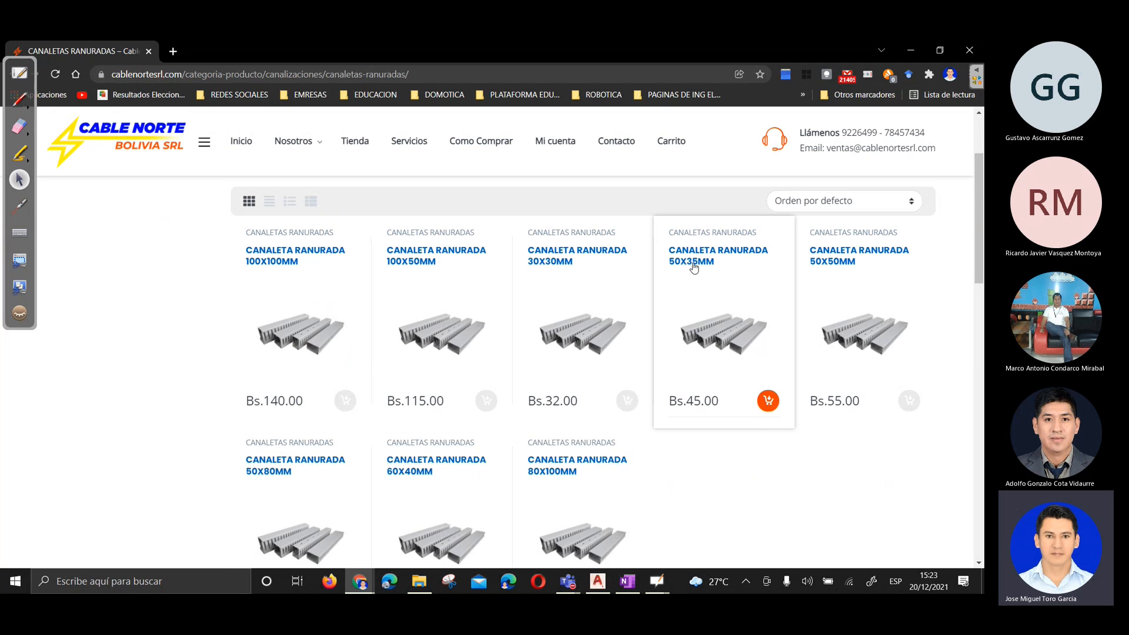
{"action": "scroll", "coordinate": [704, 278], "scroll_direction": "down", "scroll_amount": 2}
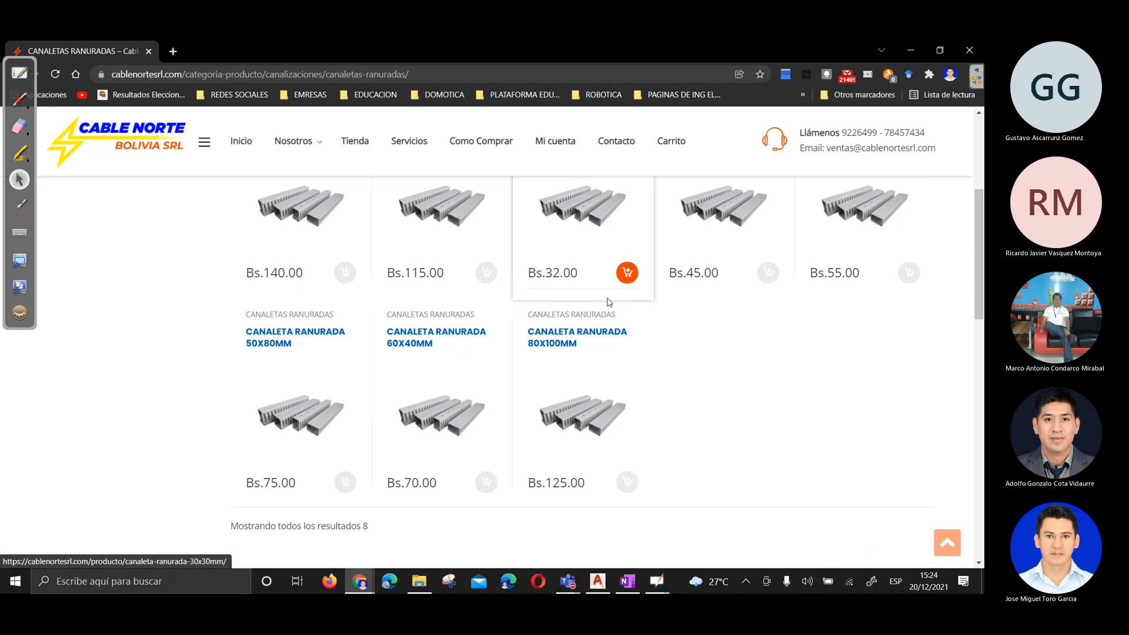
{"action": "scroll", "coordinate": [426, 434], "scroll_direction": "up", "scroll_amount": 2}
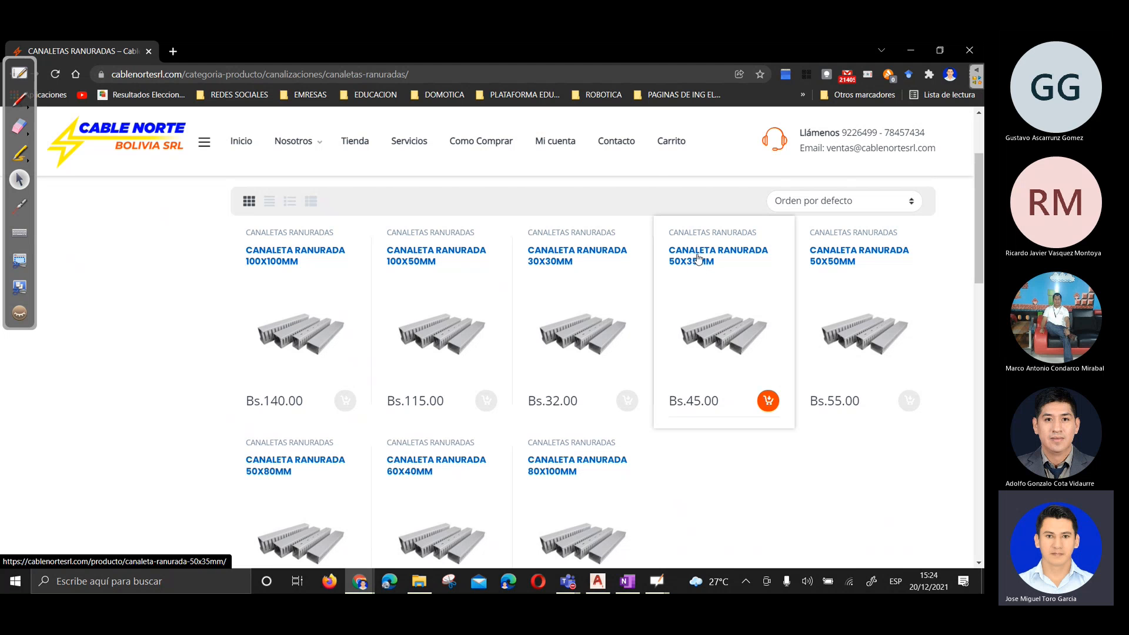
Return to the AutoCAD drawing and focus on the enclosure's upper interior with its inner reference lines
{"action": "key", "text": "alt+Tab"}
{"action": "scroll", "coordinate": [538, 278], "scroll_direction": "up", "scroll_amount": 1}
{"action": "scroll", "coordinate": [606, 308], "scroll_direction": "up", "scroll_amount": 1}
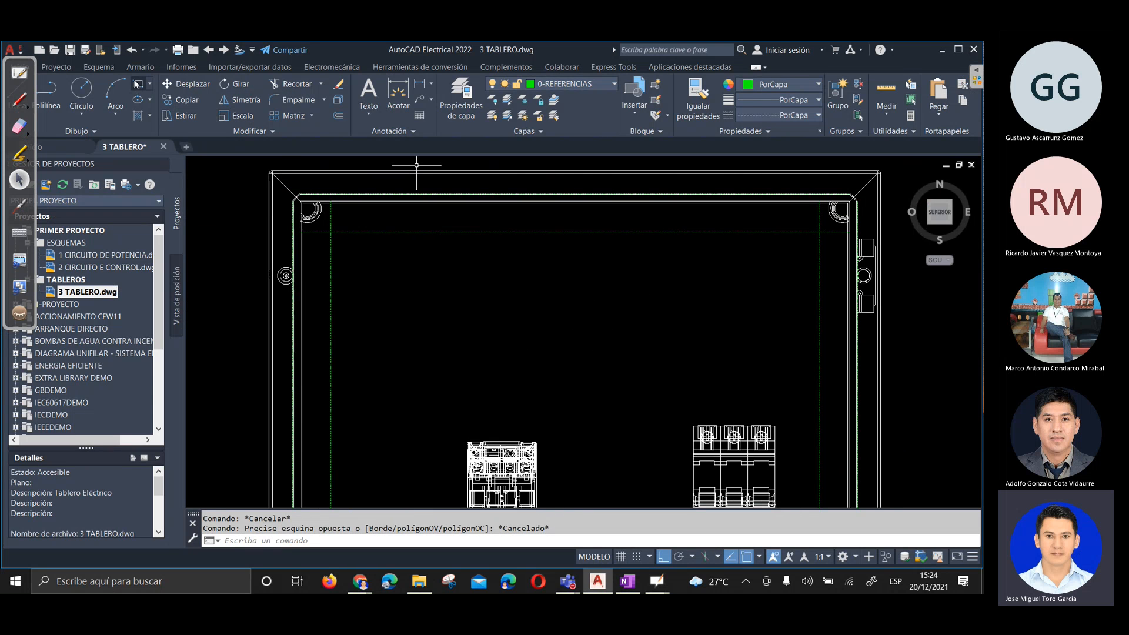
{"action": "left_click", "coordinate": [553, 84]}
{"action": "left_click", "coordinate": [718, 280]}
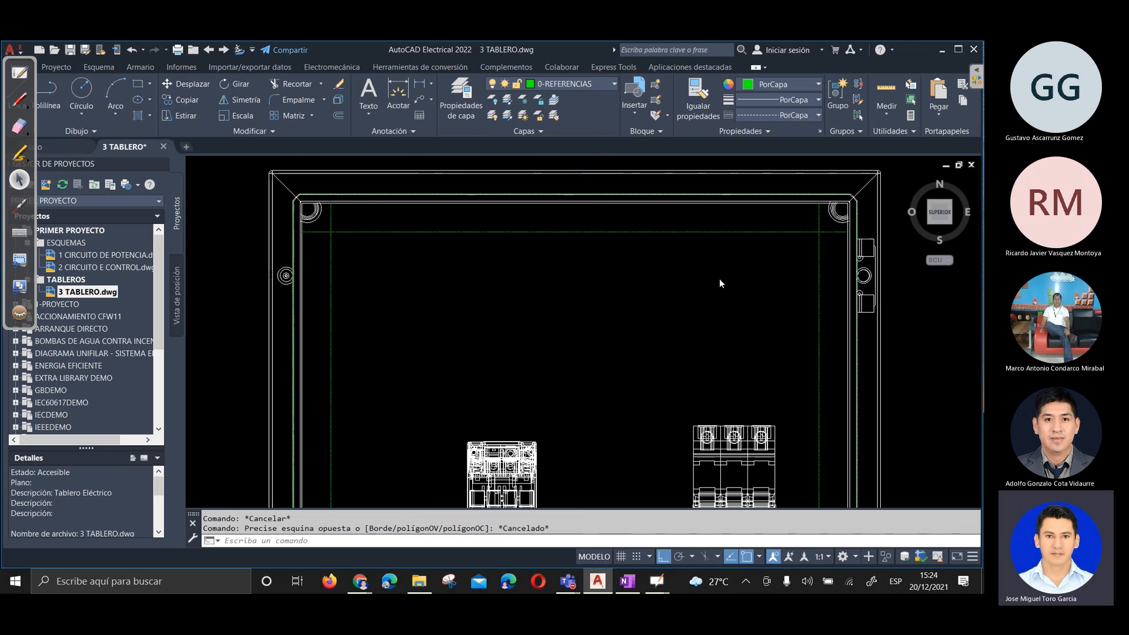
{"action": "left_click", "coordinate": [551, 86]}
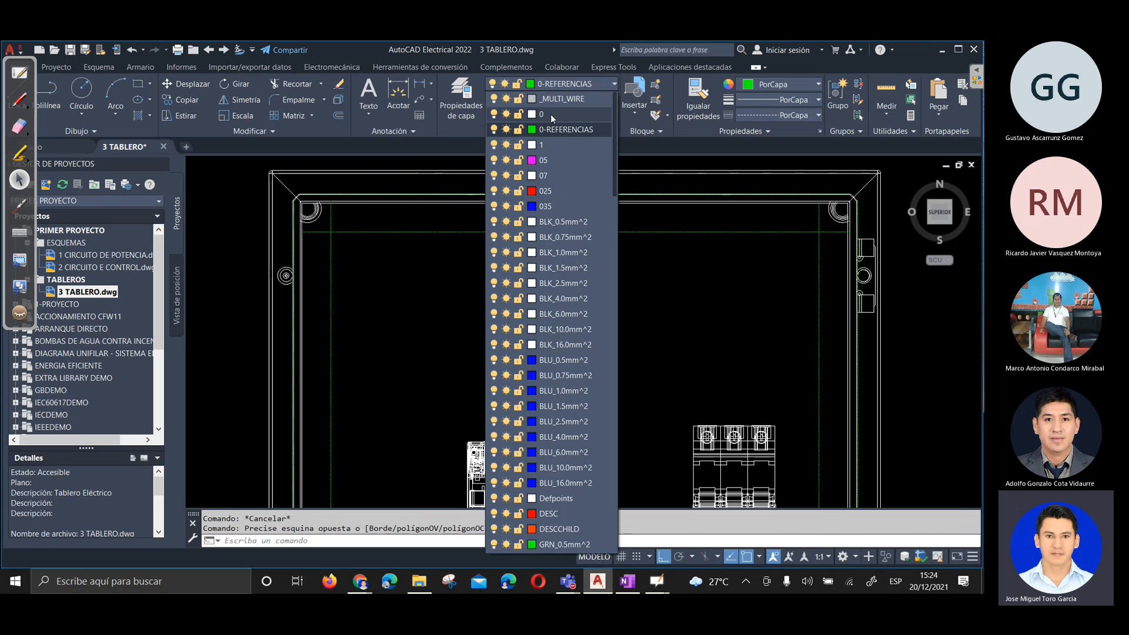
{"action": "left_click", "coordinate": [550, 115]}
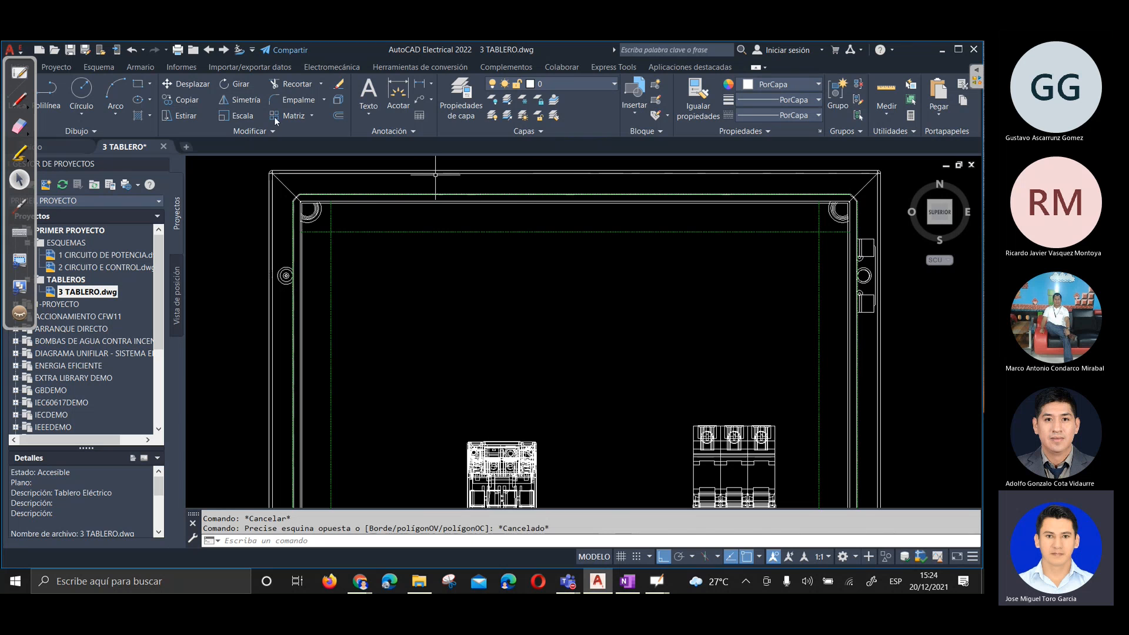
{"action": "left_click", "coordinate": [139, 83]}
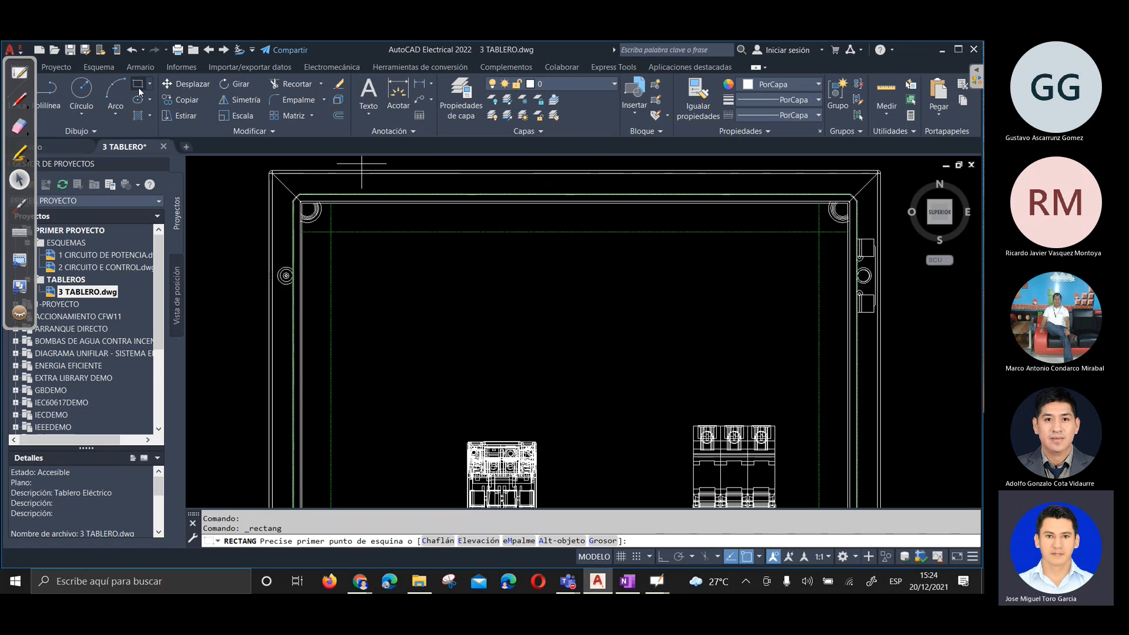
{"action": "key", "text": "Escape"}
{"action": "key", "text": "Escape"}
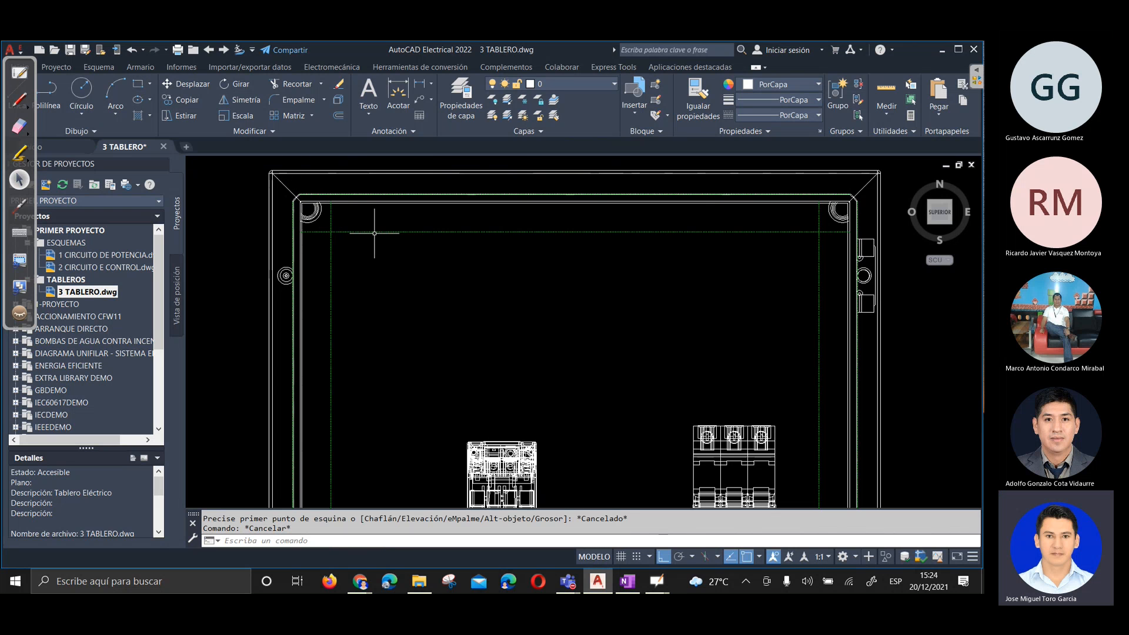
{"action": "left_click", "coordinate": [566, 85]}
{"action": "scroll", "coordinate": [562, 109], "scroll_direction": "up", "scroll_amount": 2}
{"action": "left_click", "coordinate": [543, 125]}
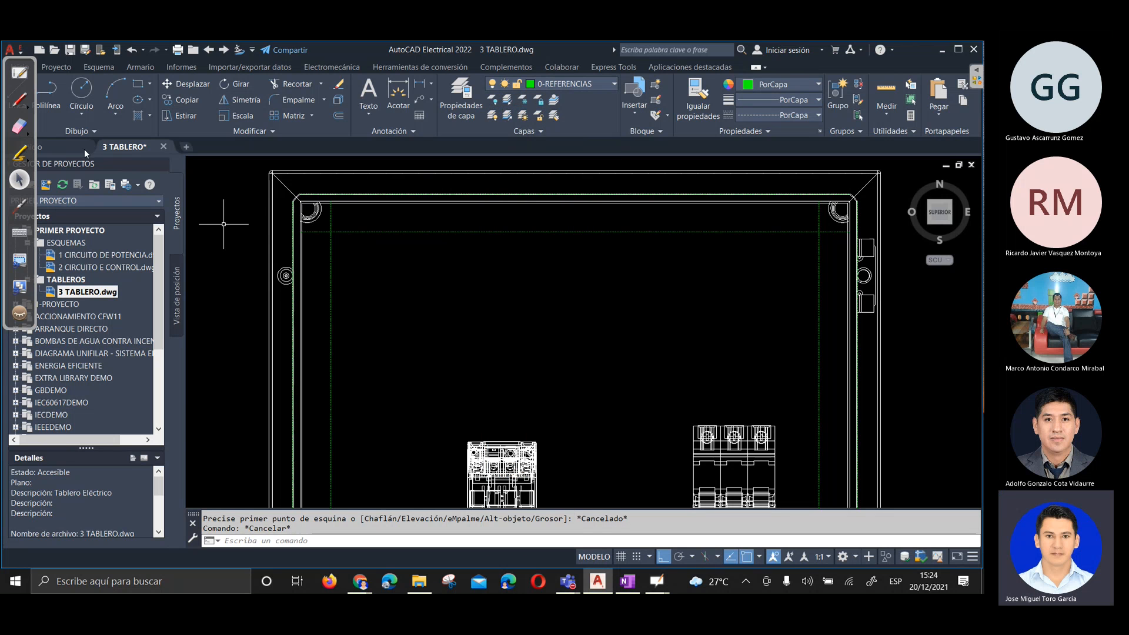
Collapse the OpenBoard palette clear of the drawing tools and offset the upper inner horizontal reference line 30 units downward
{"action": "left_click_drag", "start_coordinate": [11, 61], "coordinate": [958, 120]}
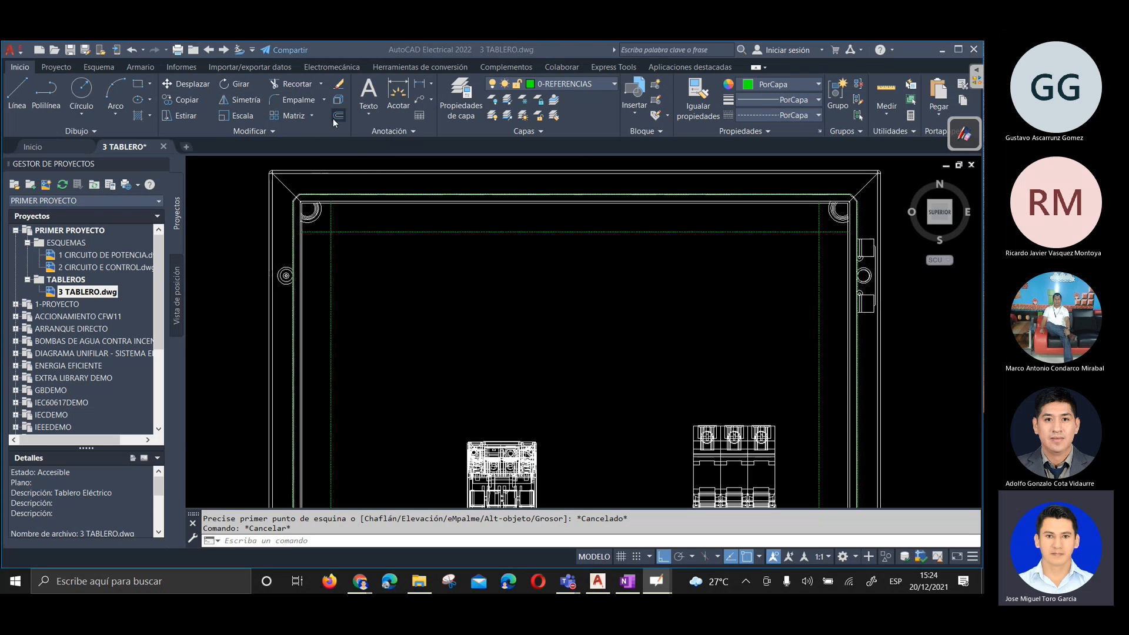
{"action": "left_click", "coordinate": [351, 132]}
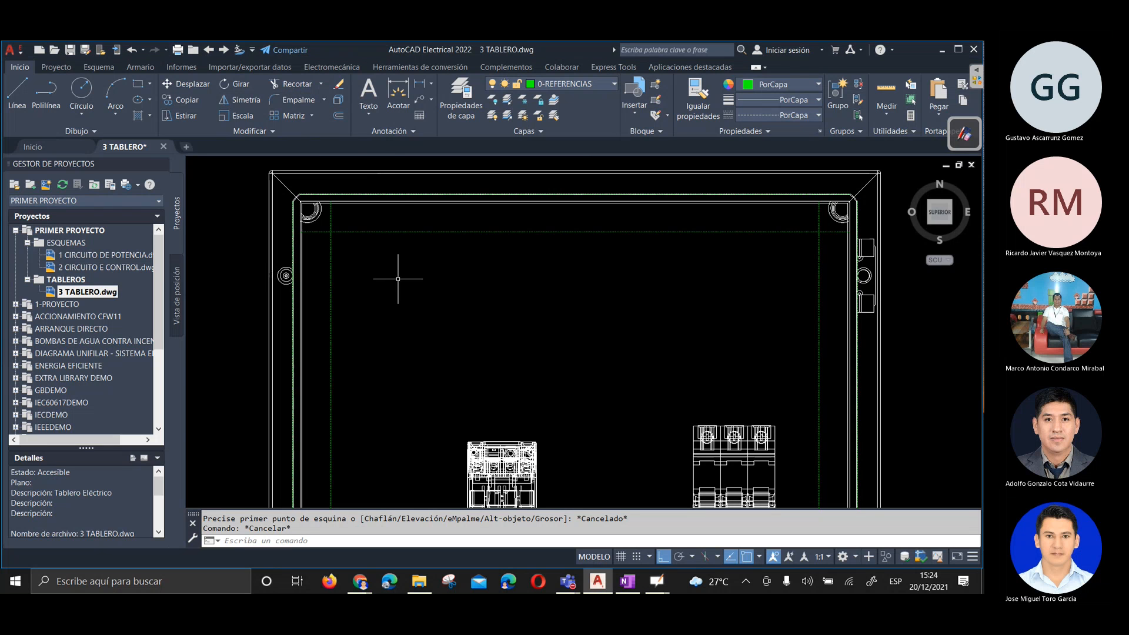
{"action": "left_click", "coordinate": [344, 116]}
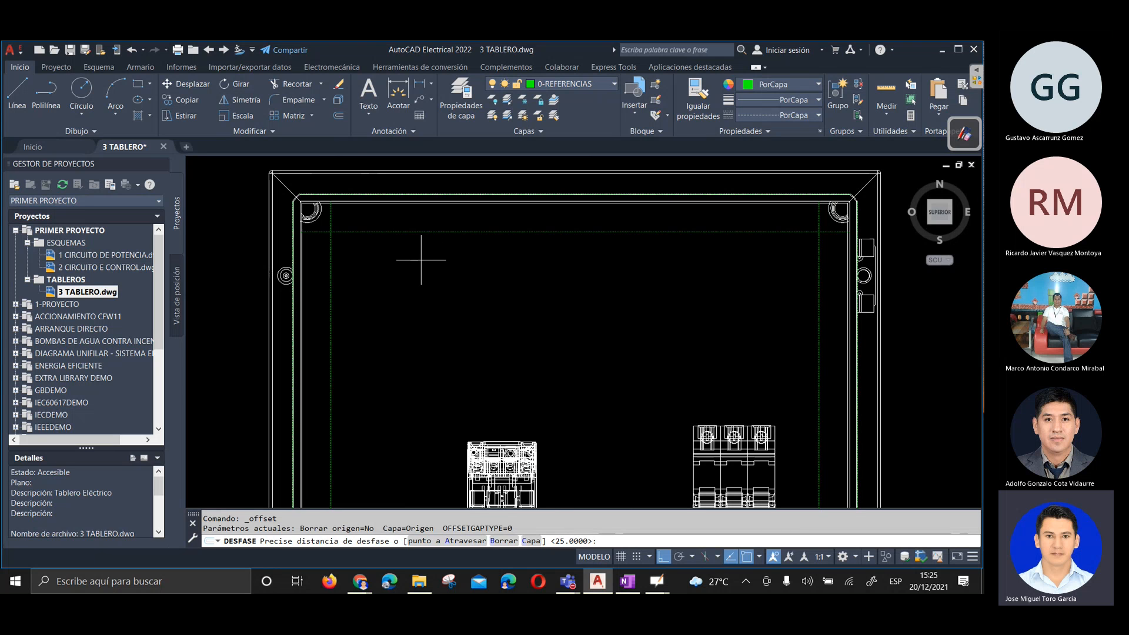
{"action": "key", "text": "Return"}
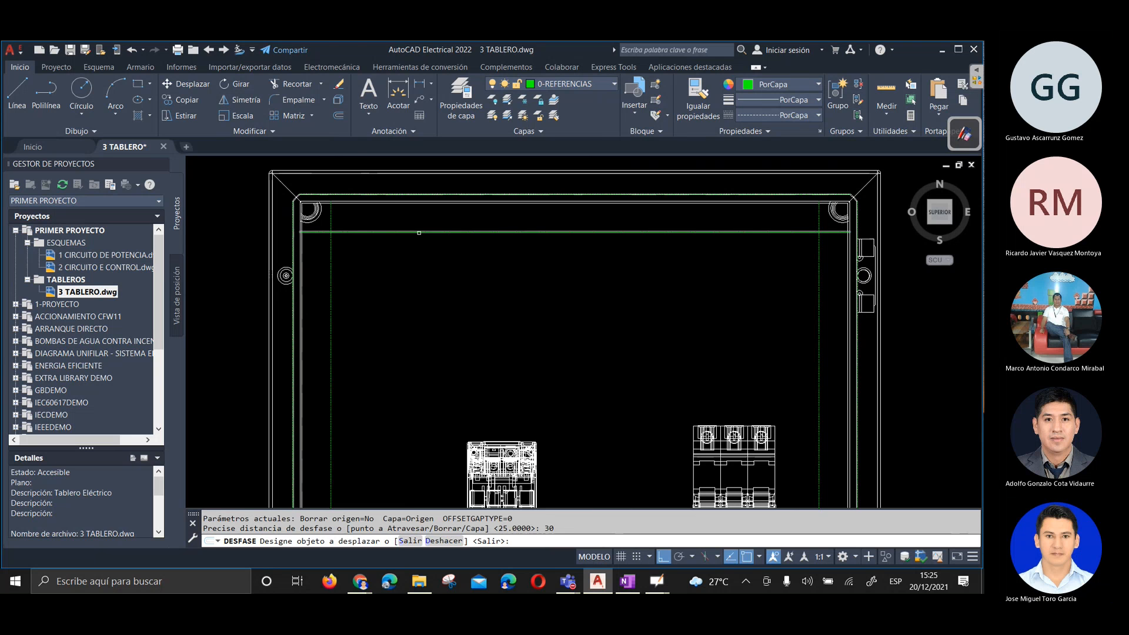
{"action": "left_click", "coordinate": [418, 232]}
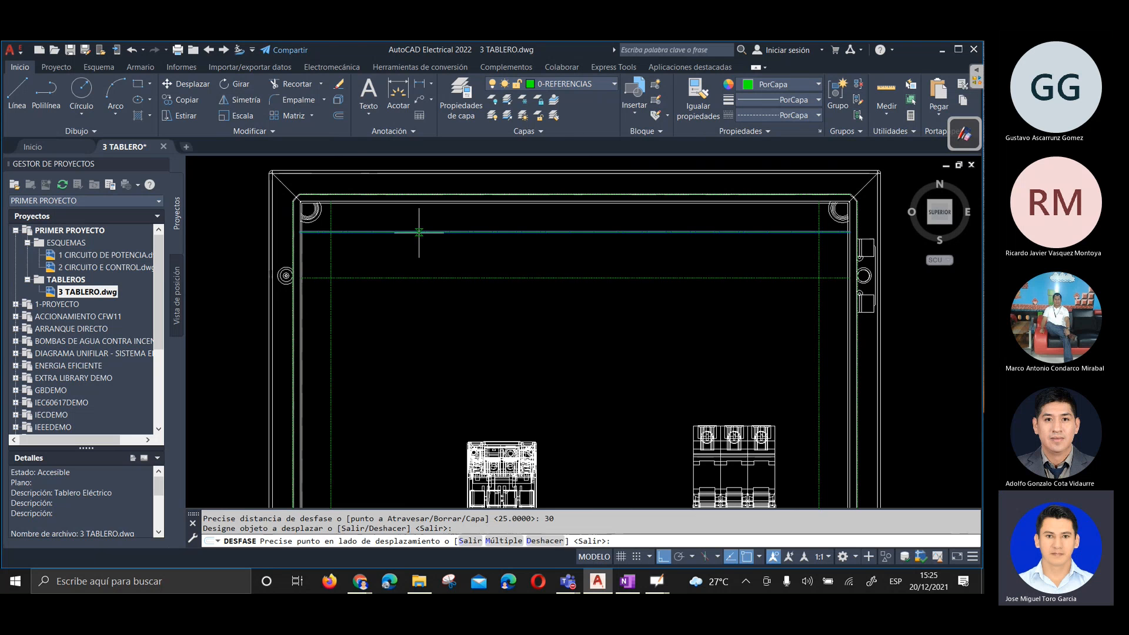
{"action": "left_click", "coordinate": [421, 304]}
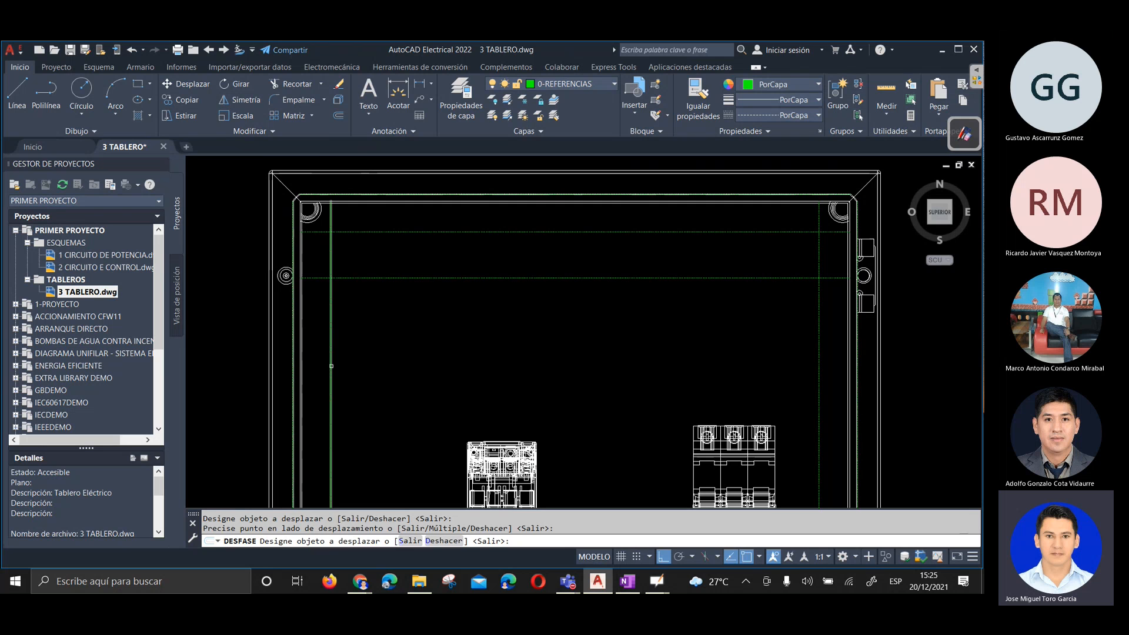
Offset the left and right inner vertical reference lines 30 units toward the enclosure's interior
{"action": "left_click", "coordinate": [332, 365]}
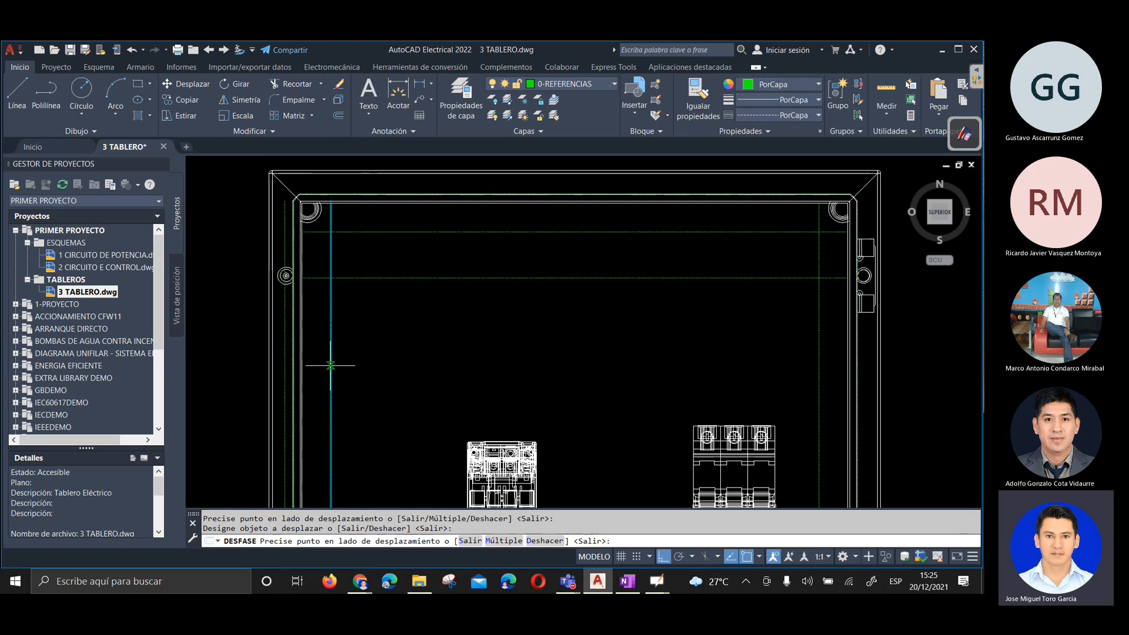
{"action": "left_click", "coordinate": [437, 352]}
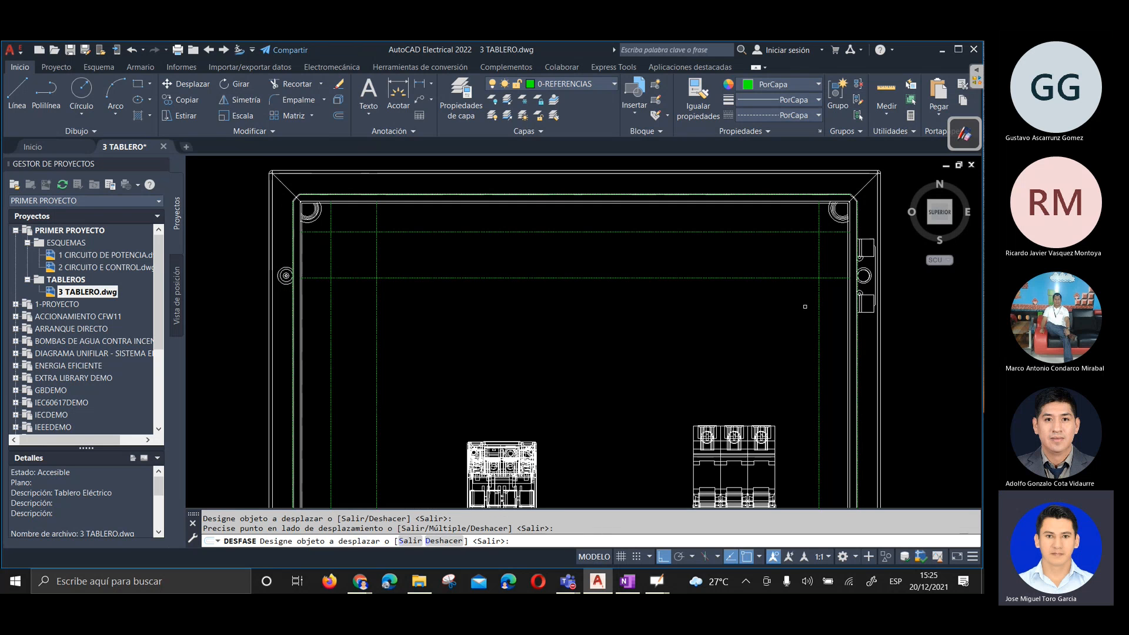
{"action": "left_click", "coordinate": [818, 310]}
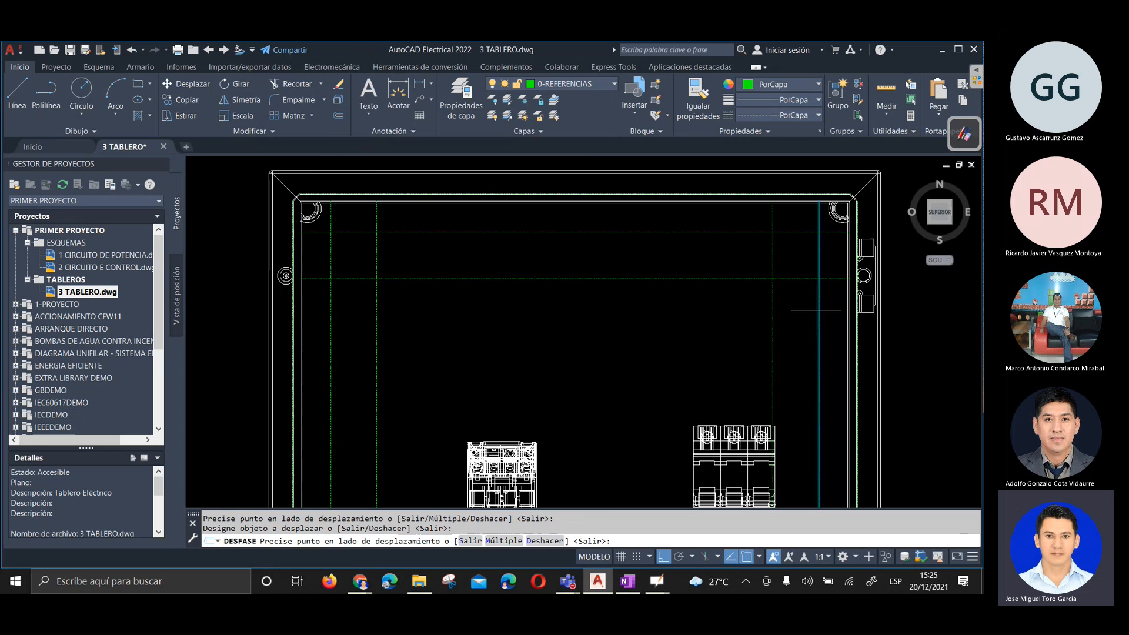
{"action": "left_click", "coordinate": [748, 317]}
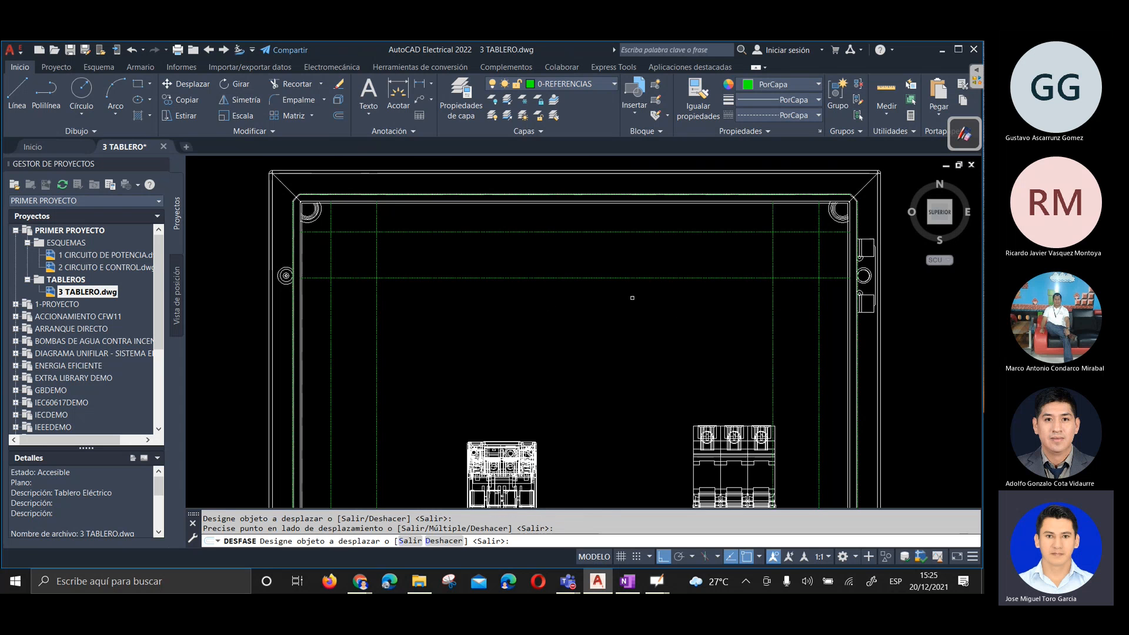
Examine the offset reference lines and the components across the whole enclosure, and end the Offset command
{"action": "scroll", "coordinate": [632, 297], "scroll_direction": "down", "scroll_amount": 2}
{"action": "mouse_move", "coordinate": [609, 304]}
{"action": "middle_mouse_down"}
{"action": "mouse_move", "coordinate": [597, 212]}
{"action": "mouse_move", "coordinate": [623, 284]}
{"action": "mouse_move", "coordinate": [610, 287]}
{"action": "mouse_move", "coordinate": [609, 315]}
{"action": "mouse_move", "coordinate": [562, 303]}
{"action": "middle_mouse_up"}
{"action": "scroll", "coordinate": [596, 223], "scroll_direction": "down", "scroll_amount": 2}
{"action": "scroll", "coordinate": [611, 258], "scroll_direction": "up", "scroll_amount": 2}
{"action": "middle_click_drag", "start_coordinate": [574, 357], "coordinate": [602, 410]}
{"action": "mouse_move", "coordinate": [534, 361]}
{"action": "middle_mouse_down"}
{"action": "mouse_move", "coordinate": [492, 237]}
{"action": "mouse_move", "coordinate": [493, 267]}
{"action": "middle_mouse_up"}
{"action": "middle_click_drag", "start_coordinate": [429, 405], "coordinate": [416, 409]}
{"action": "middle_click_drag", "start_coordinate": [495, 313], "coordinate": [464, 355]}
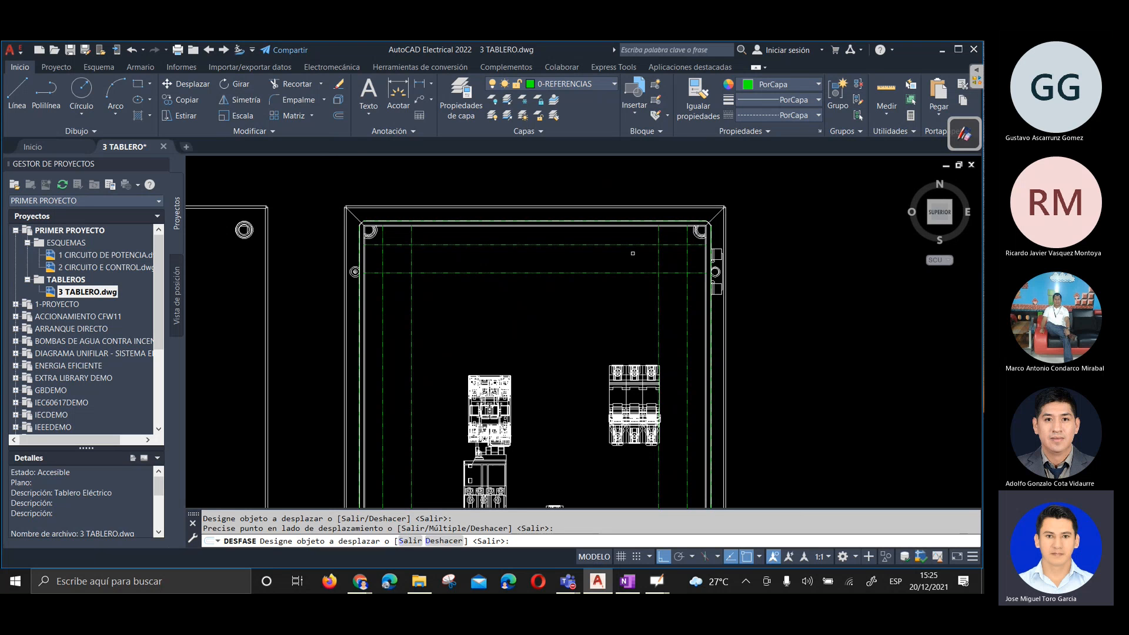
{"action": "key", "text": "Escape"}
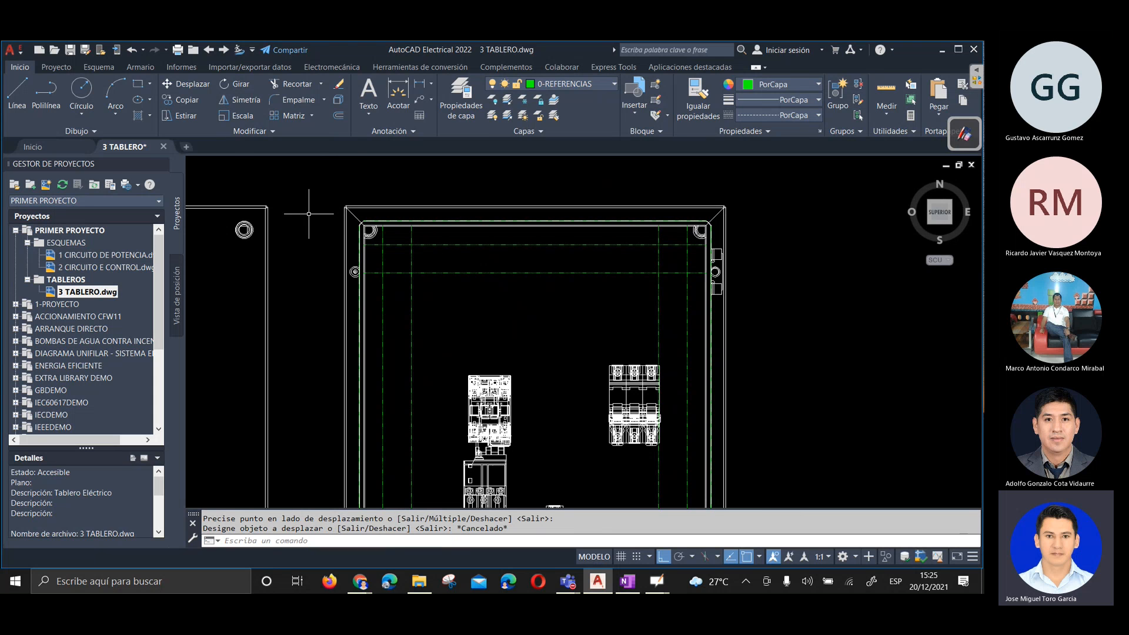
Make layer 0 current and enable the Intersection object snap while starting the Rectangle command
{"action": "left_click", "coordinate": [538, 86]}
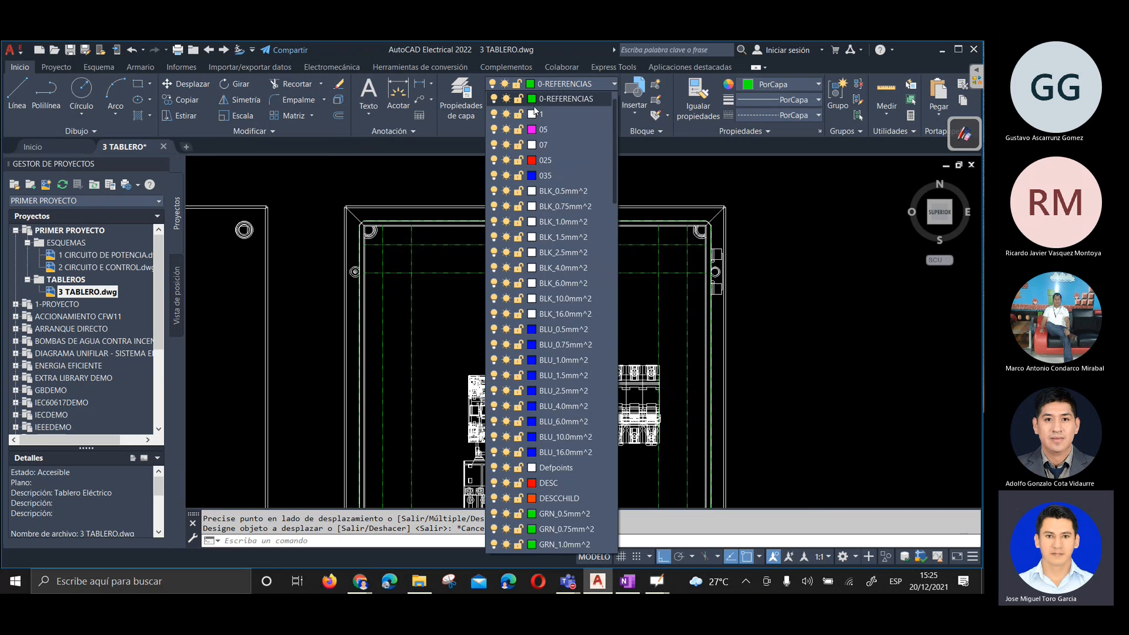
{"action": "left_click", "coordinate": [539, 115]}
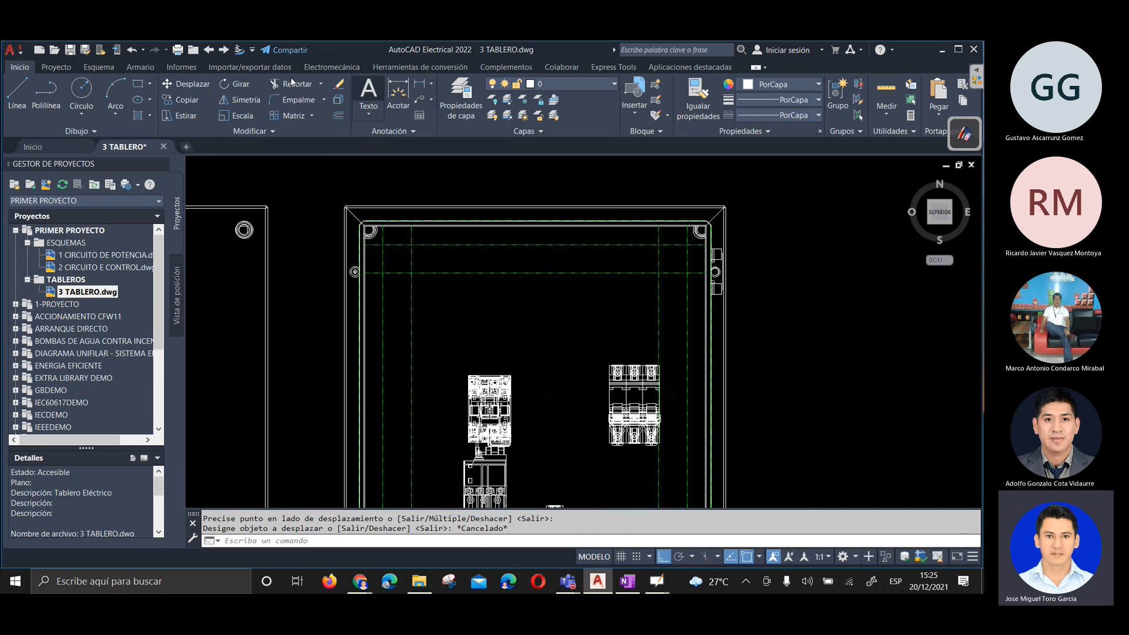
{"action": "left_click", "coordinate": [138, 84]}
{"action": "scroll", "coordinate": [698, 250], "scroll_direction": "up", "scroll_amount": 4}
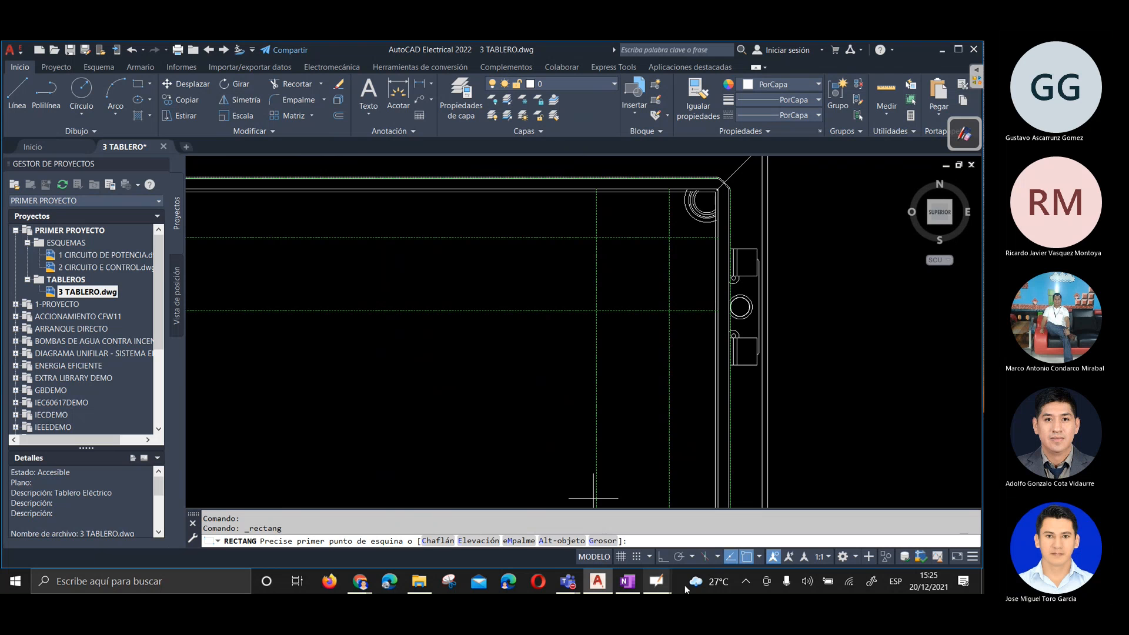
{"action": "left_click", "coordinate": [759, 558]}
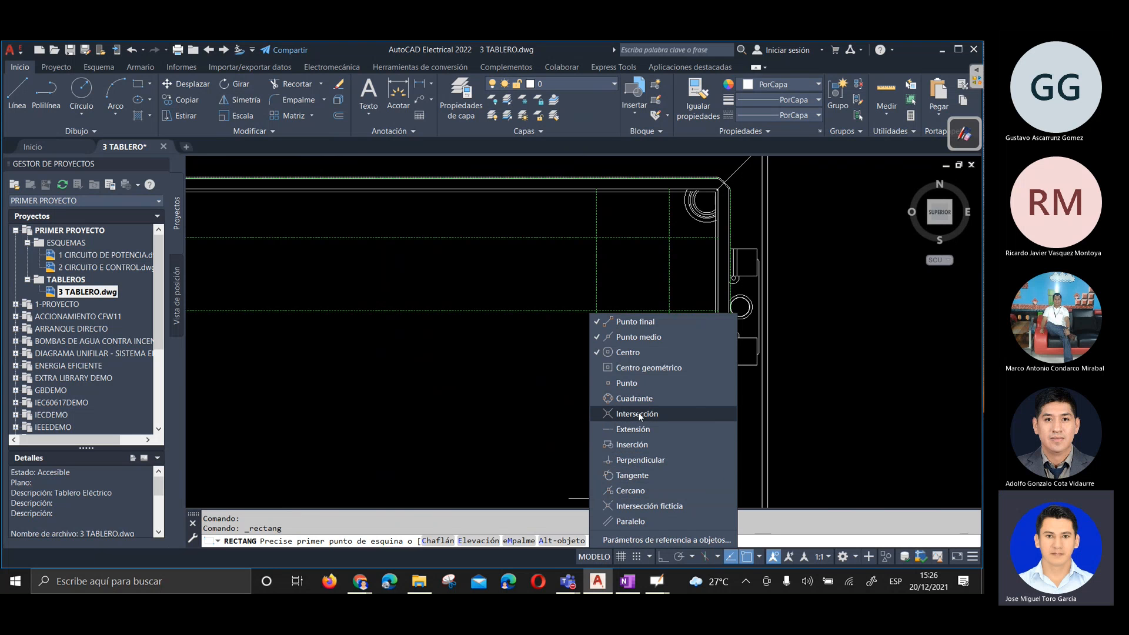
{"action": "left_click", "coordinate": [556, 407]}
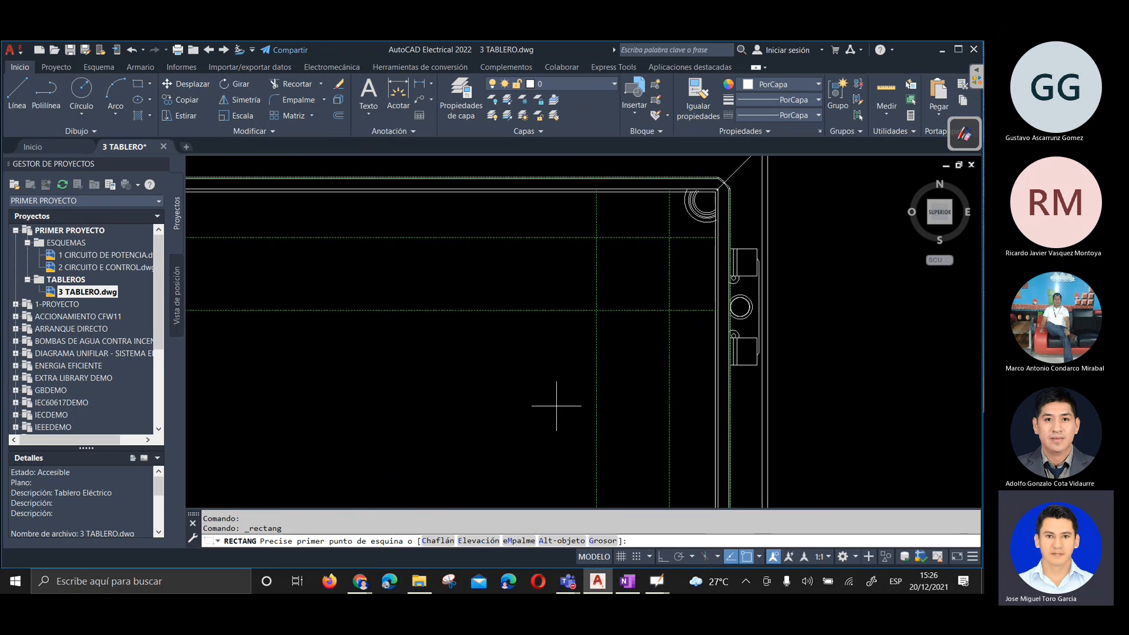
Draw the upper duct rectangle between the two horizontal reference lines, spanning from the right outer to the left outer vertical reference line
{"action": "left_click", "coordinate": [669, 237]}
{"action": "scroll", "coordinate": [692, 282], "scroll_direction": "down", "scroll_amount": 2}
{"action": "scroll", "coordinate": [692, 282], "scroll_direction": "down", "scroll_amount": 5}
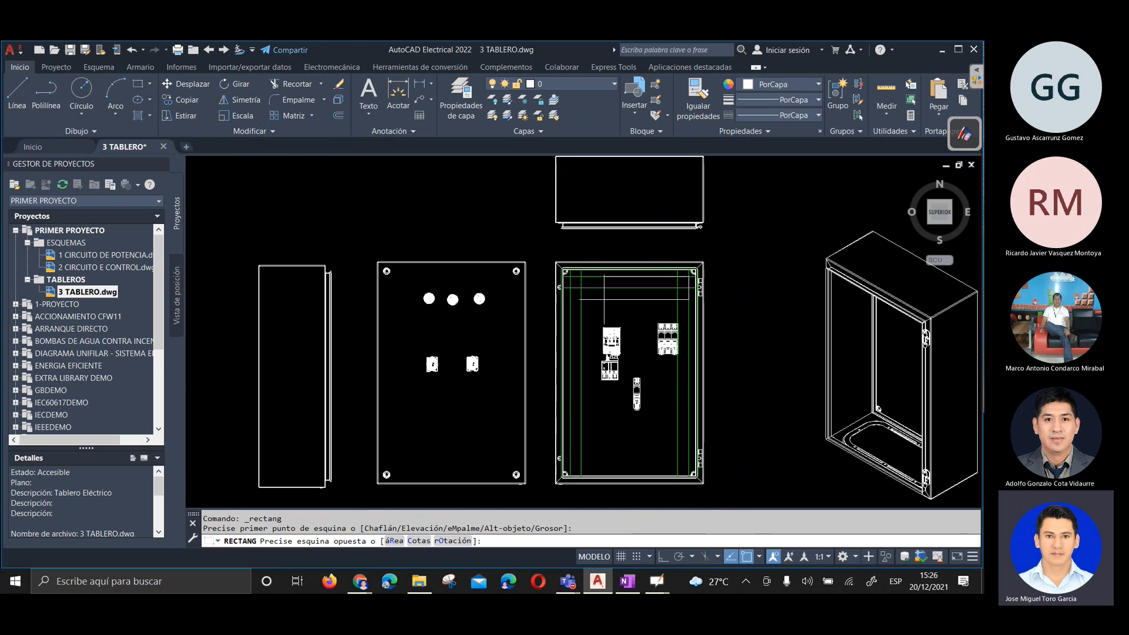
{"action": "scroll", "coordinate": [551, 291], "scroll_direction": "up", "scroll_amount": 5}
{"action": "scroll", "coordinate": [531, 276], "scroll_direction": "up", "scroll_amount": 3}
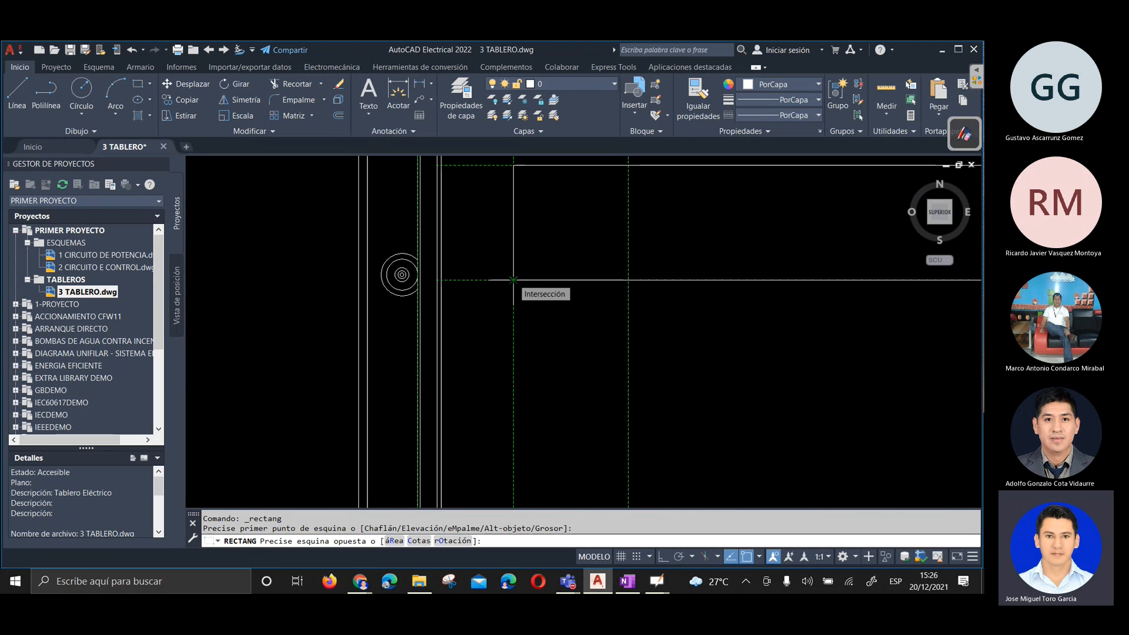
{"action": "left_click", "coordinate": [515, 279]}
{"action": "scroll", "coordinate": [522, 319], "scroll_direction": "down", "scroll_amount": 2}
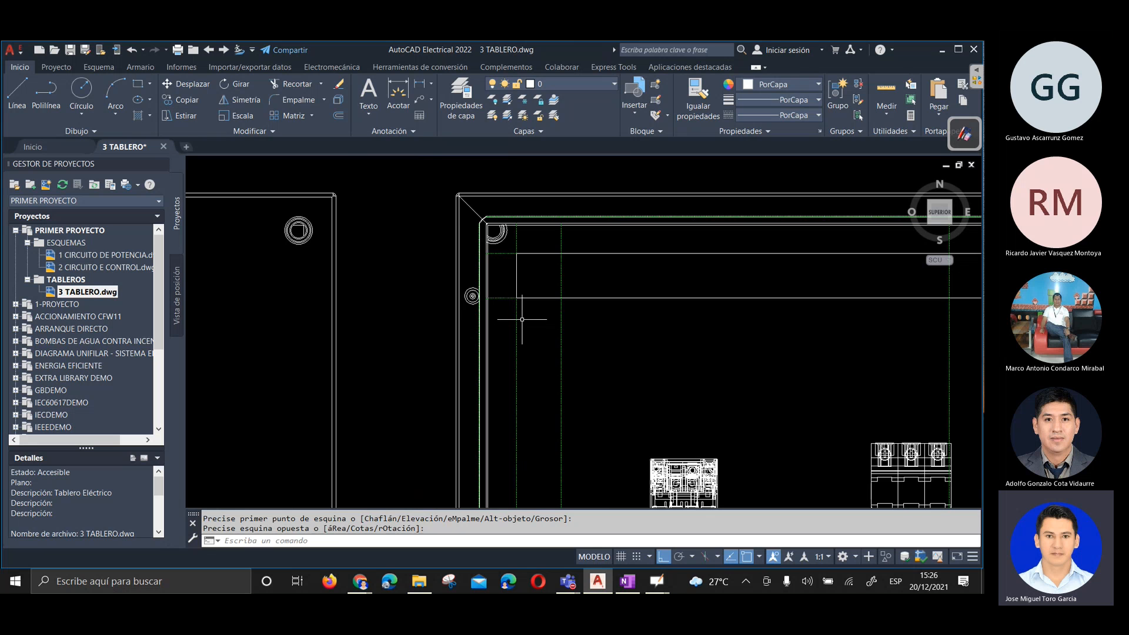
{"action": "middle_click_drag", "start_coordinate": [522, 319], "coordinate": [430, 324]}
{"action": "left_click", "coordinate": [567, 301]}
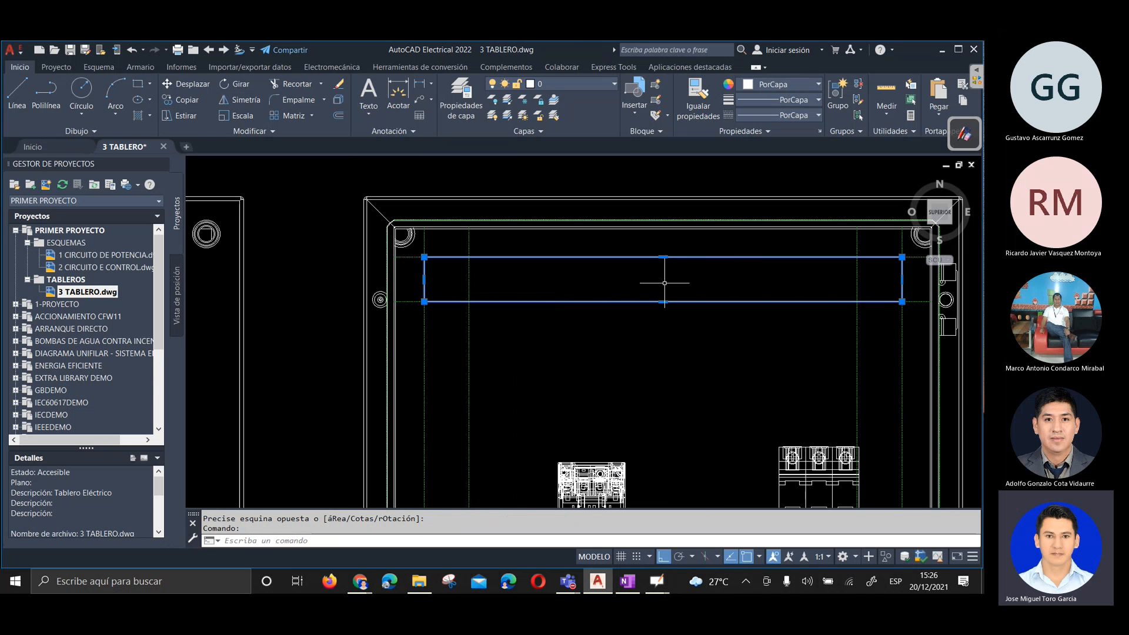
{"action": "key", "text": "Escape"}
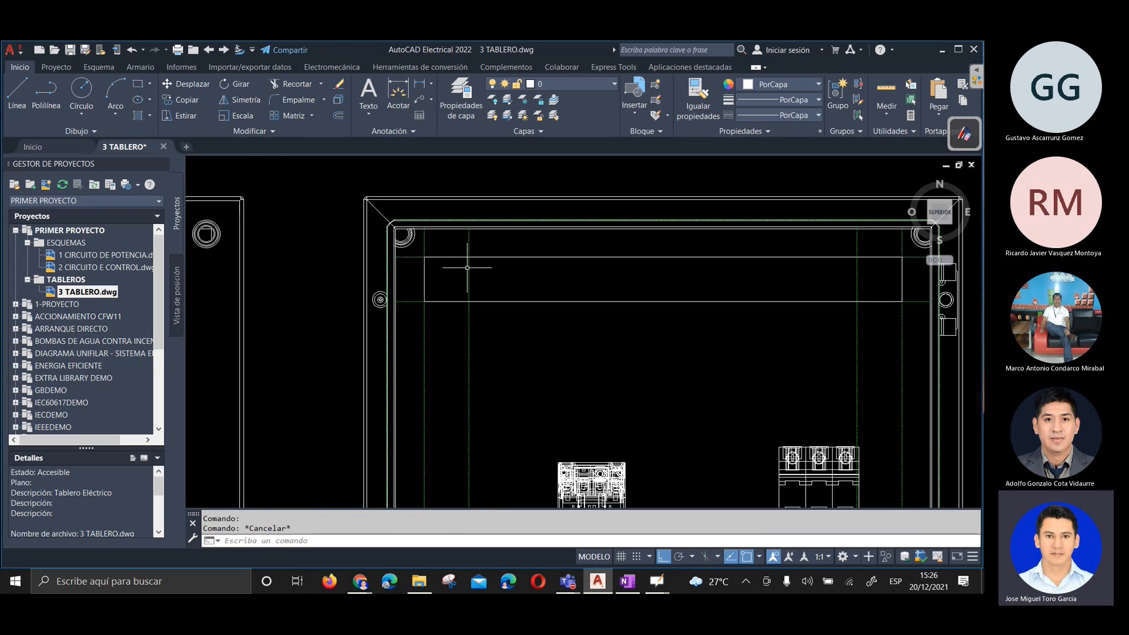
Trim the portions of the four vertical reference lines that extend above the upper duct rectangle
{"action": "left_click", "coordinate": [278, 84]}
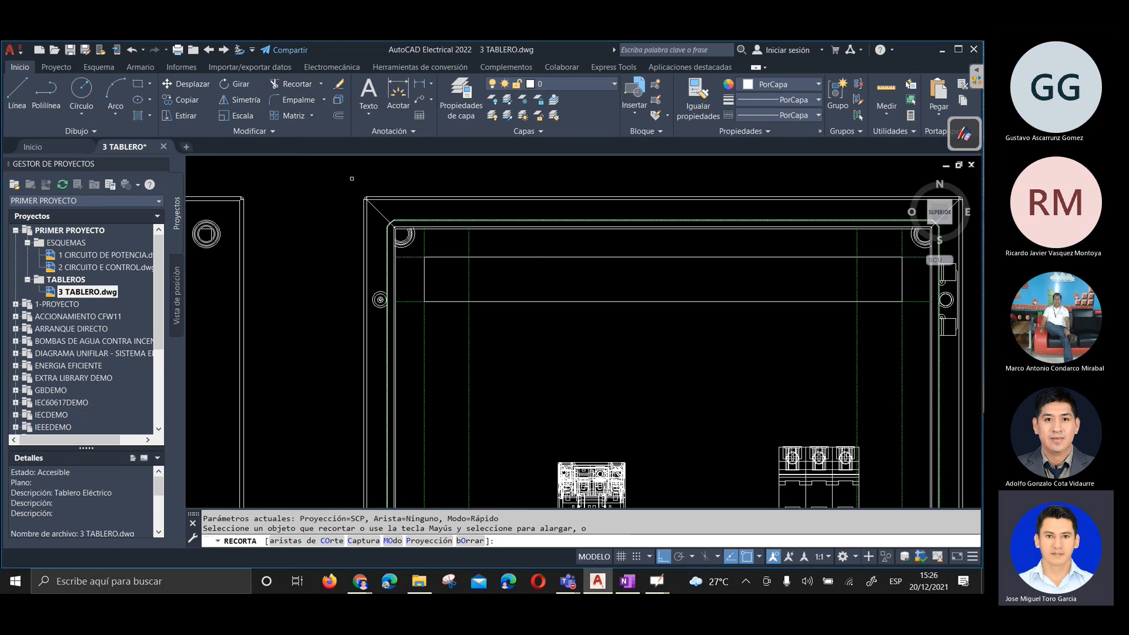
{"action": "left_click", "coordinate": [536, 365]}
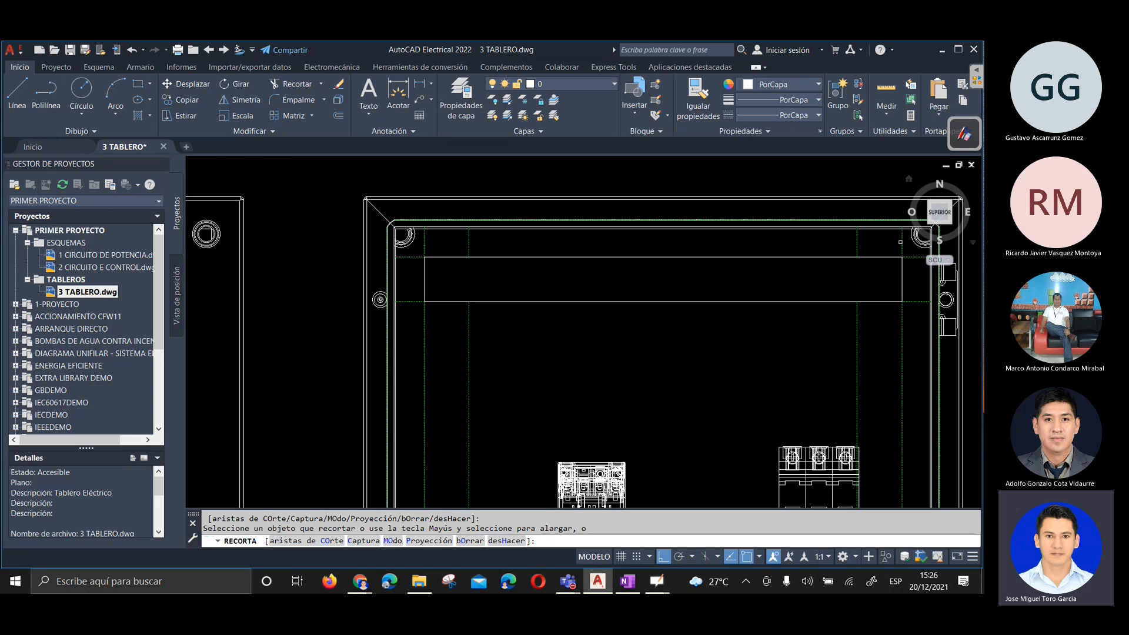
{"action": "left_click", "coordinate": [864, 239]}
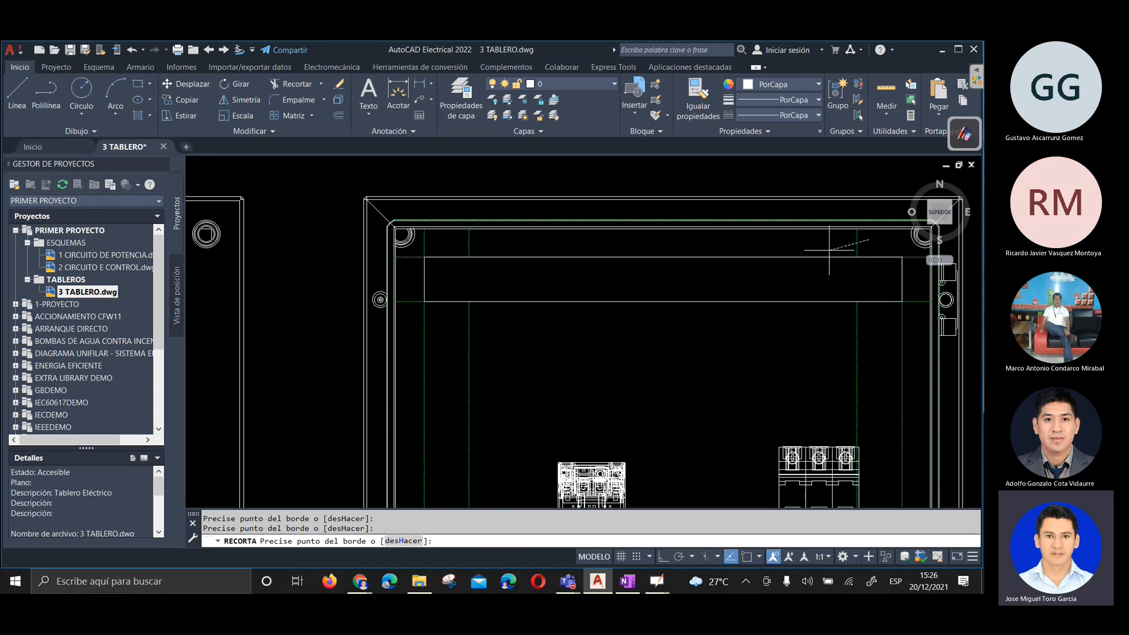
{"action": "left_click", "coordinate": [823, 245]}
{"action": "left_click", "coordinate": [503, 243]}
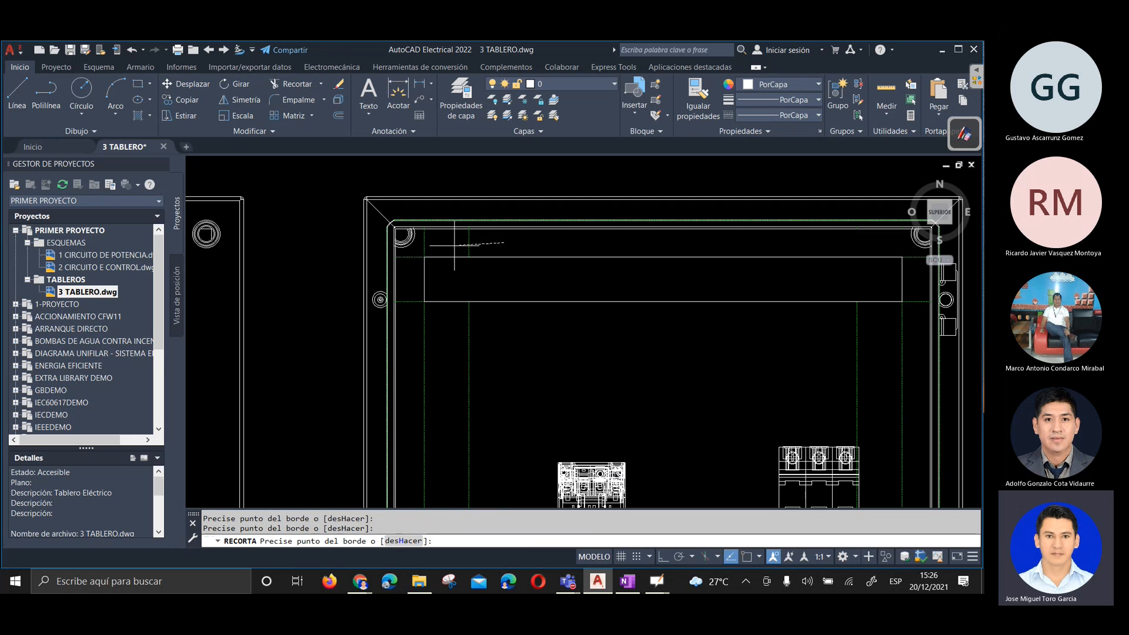
{"action": "key", "text": "Return"}
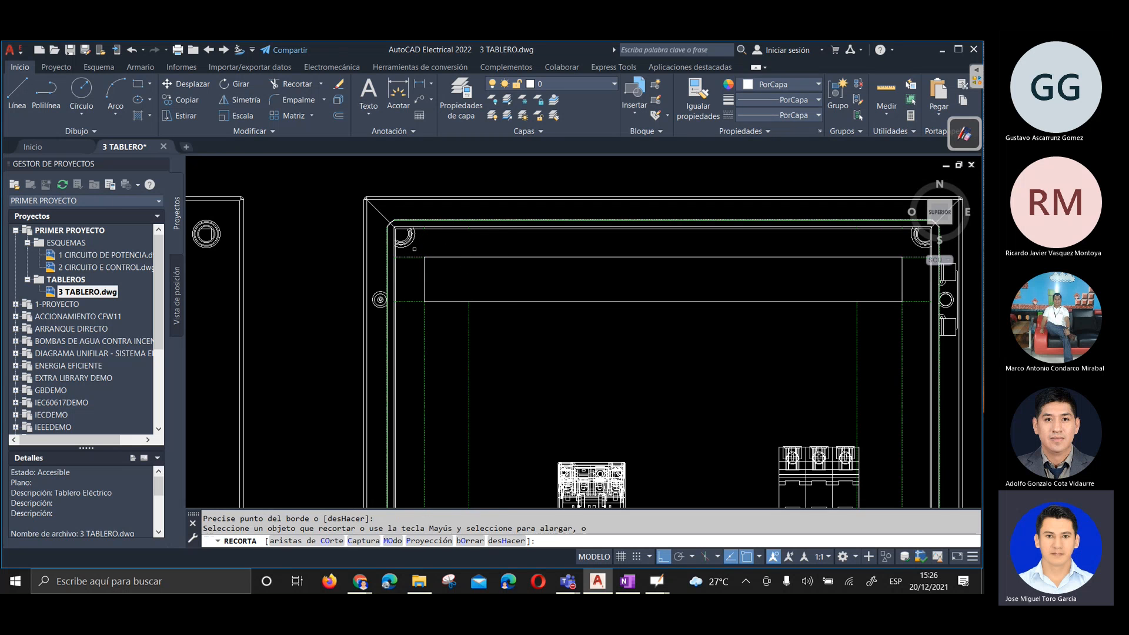
Trim the horizontal reference line stubs beyond the left and right ends of the upper duct rectangle
{"action": "left_click", "coordinate": [414, 252]}
{"action": "key", "text": "Return"}
{"action": "middle_click_drag", "start_coordinate": [738, 312], "coordinate": [558, 330]}
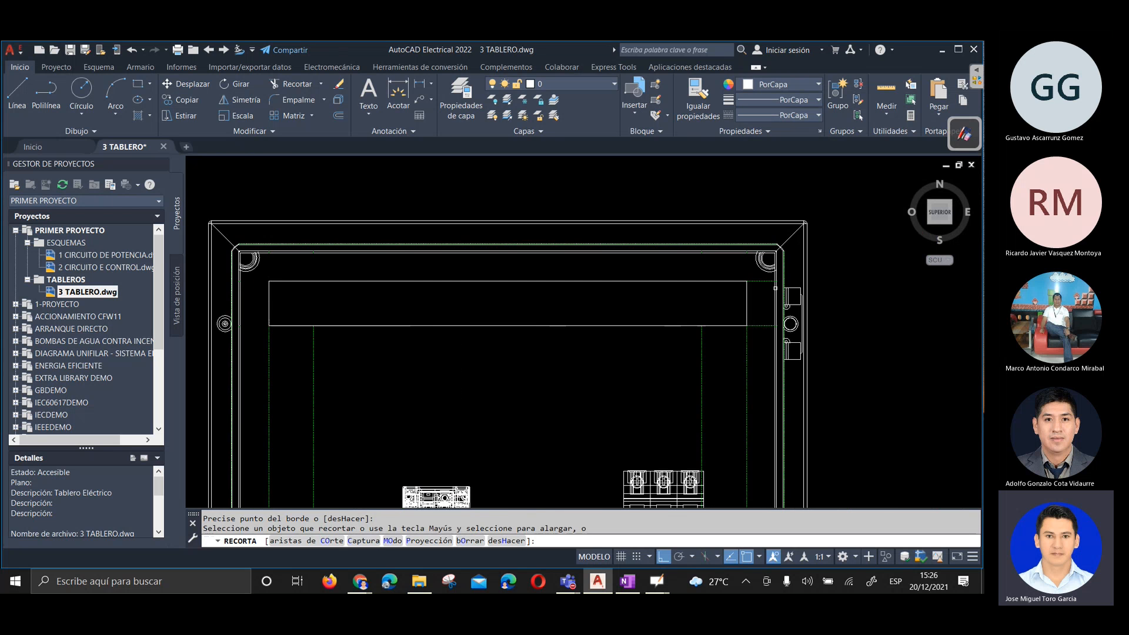
{"action": "left_click", "coordinate": [763, 274]}
{"action": "left_click", "coordinate": [762, 333]}
{"action": "scroll", "coordinate": [607, 334], "scroll_direction": "down", "scroll_amount": 2}
{"action": "middle_click_drag", "start_coordinate": [607, 331], "coordinate": [618, 320]}
{"action": "scroll", "coordinate": [583, 334], "scroll_direction": "up", "scroll_amount": 2}
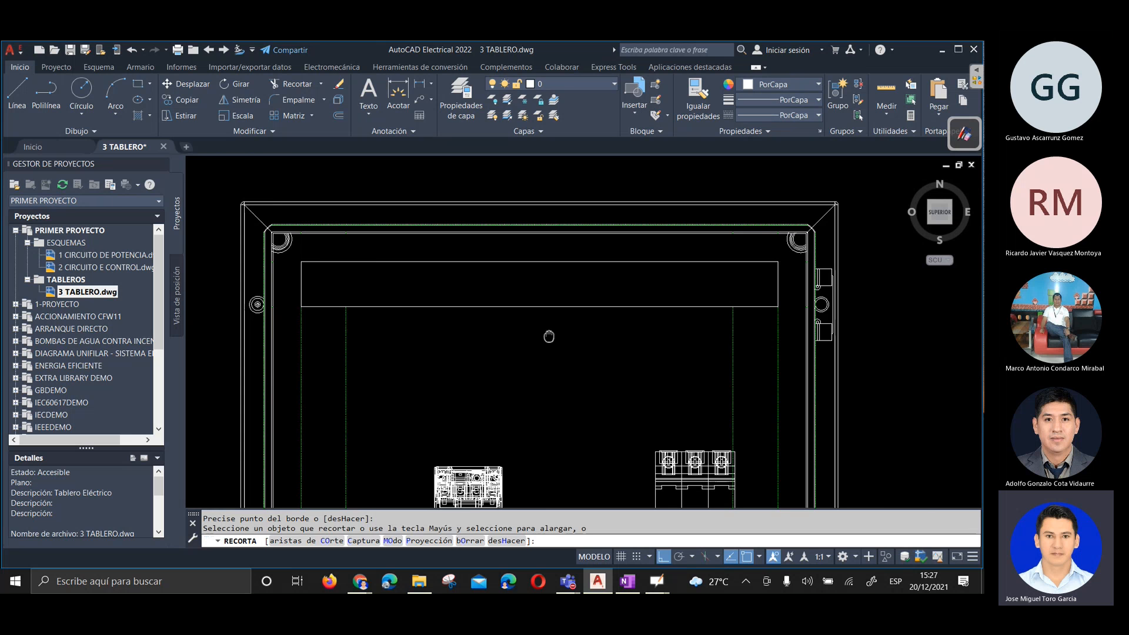
{"action": "middle_click_drag", "start_coordinate": [549, 336], "coordinate": [580, 343]}
{"action": "key", "text": "Escape"}
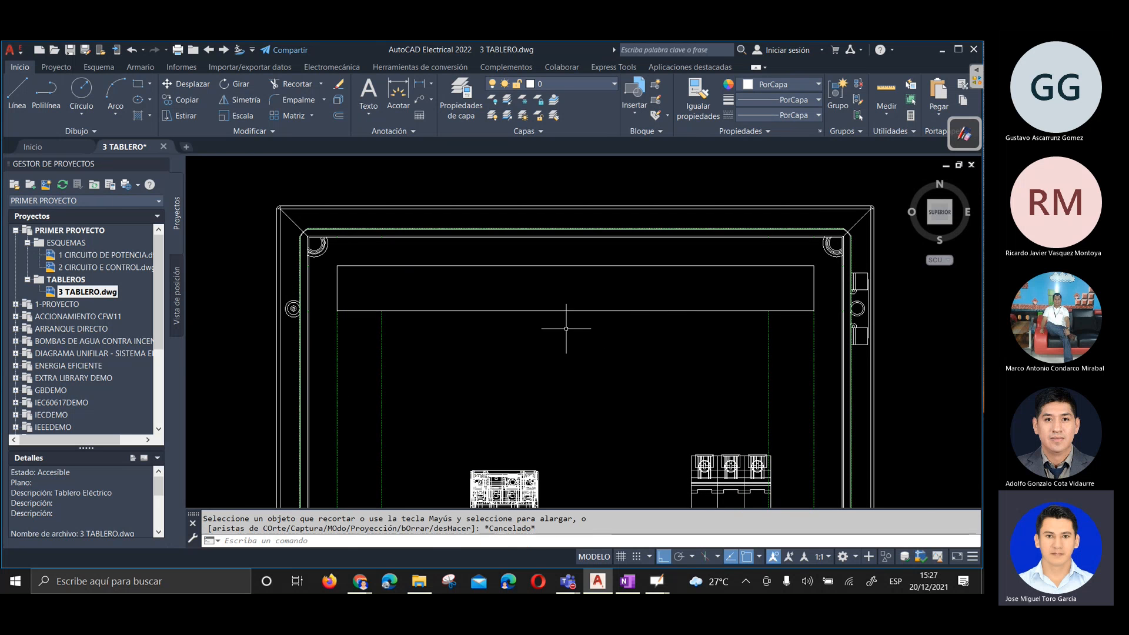
Hatch the upper duct rectangle with the SOLID pattern in light blue, color 122,175,223
{"action": "left_click", "coordinate": [604, 295]}
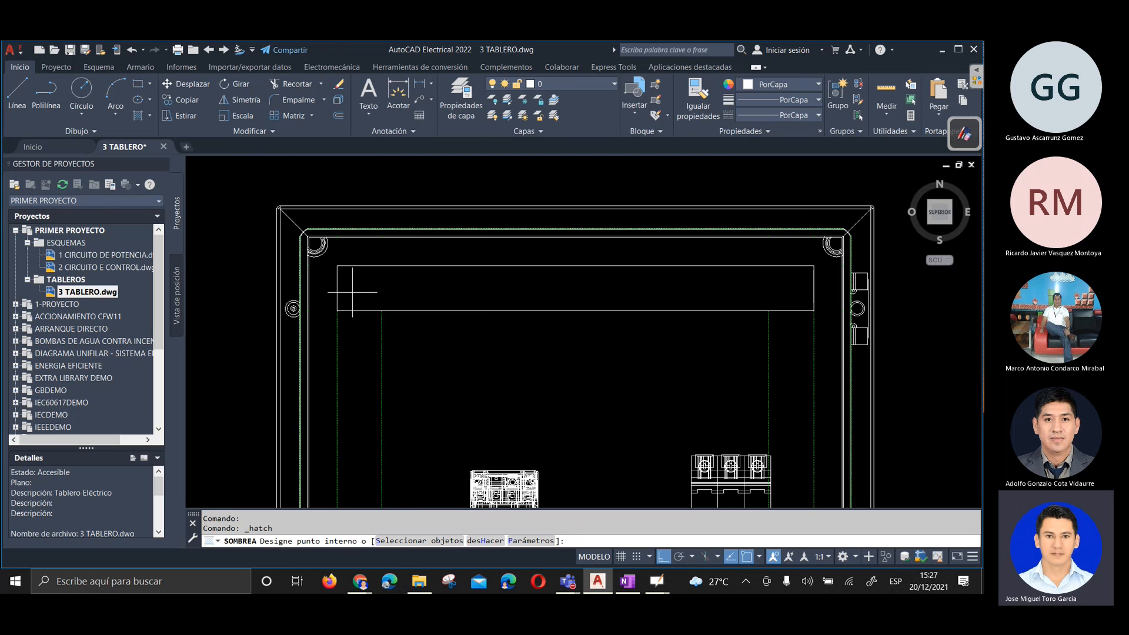
{"action": "left_click", "coordinate": [497, 288]}
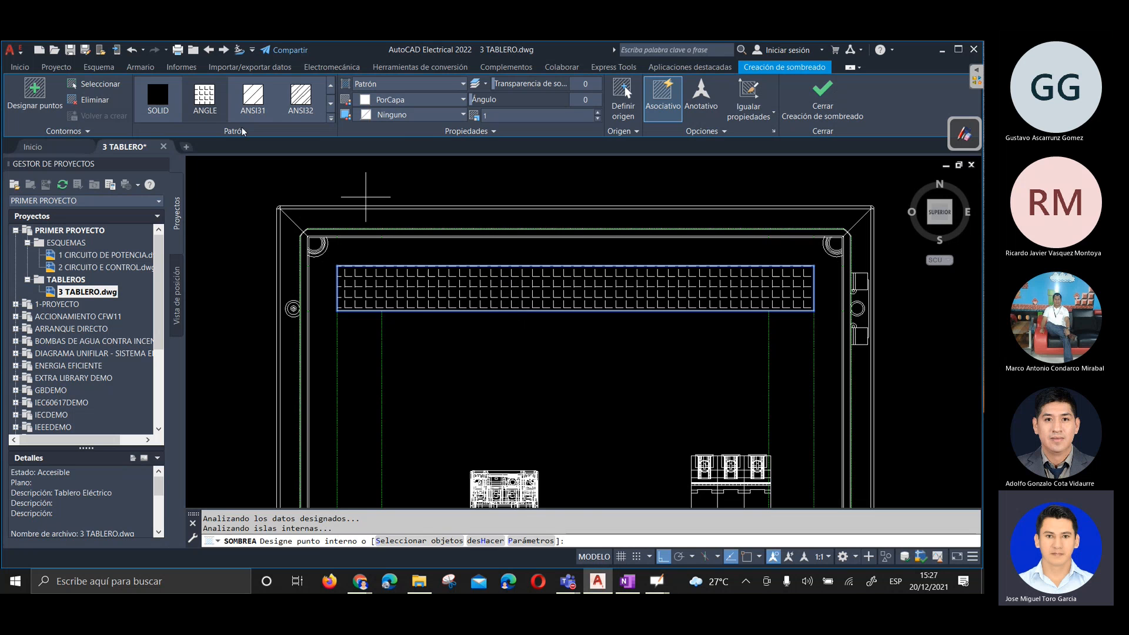
{"action": "left_click", "coordinate": [167, 93]}
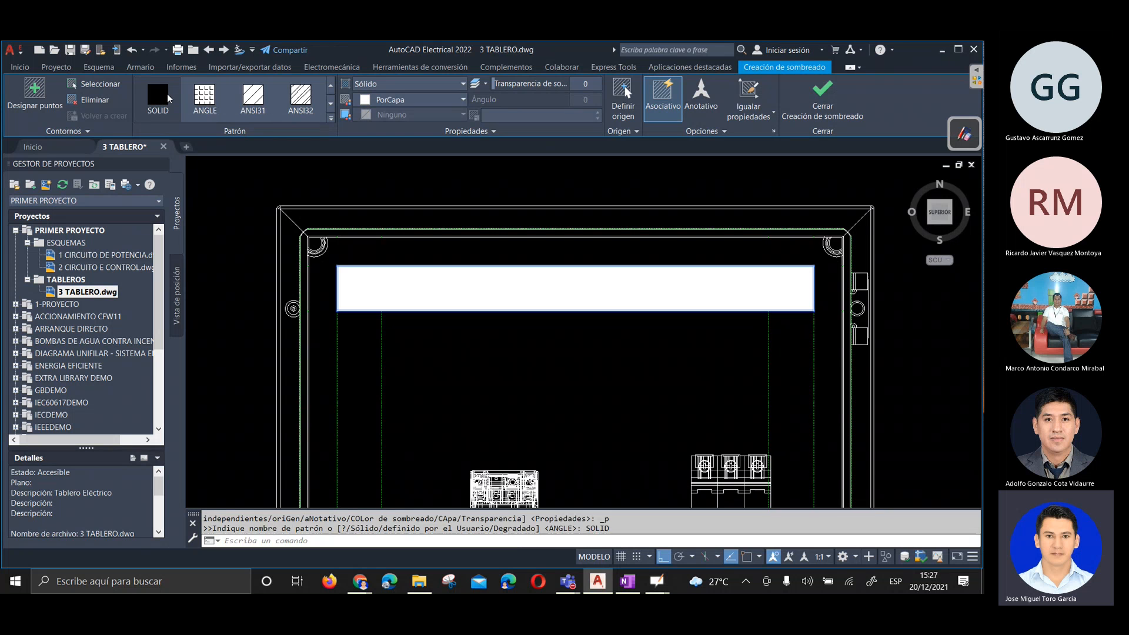
{"action": "left_click", "coordinate": [390, 100]}
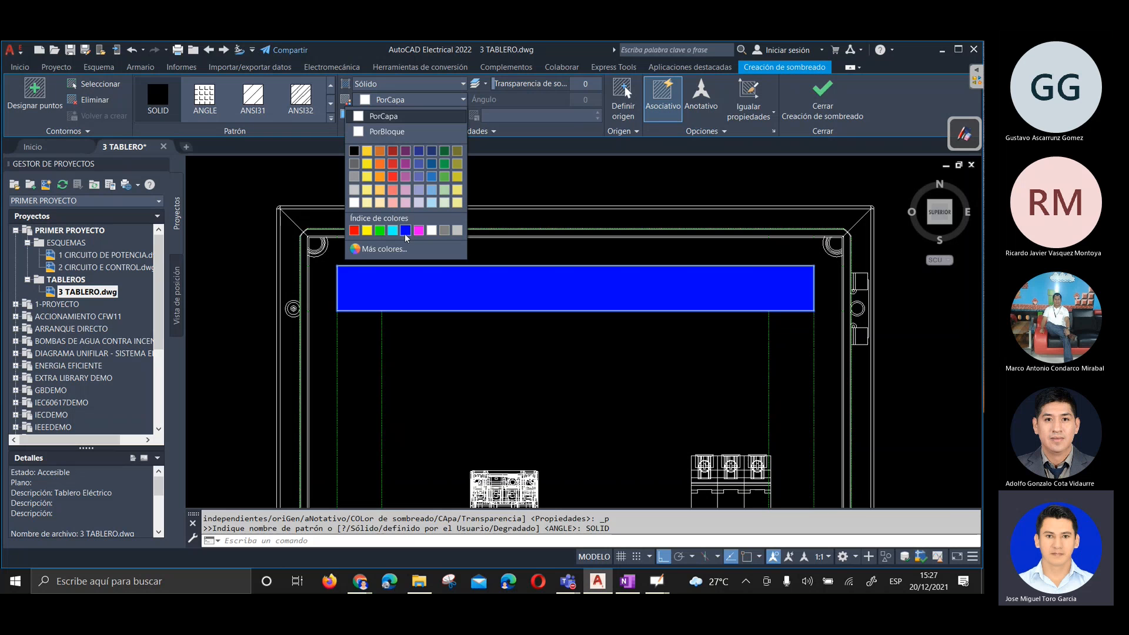
{"action": "left_click", "coordinate": [432, 192]}
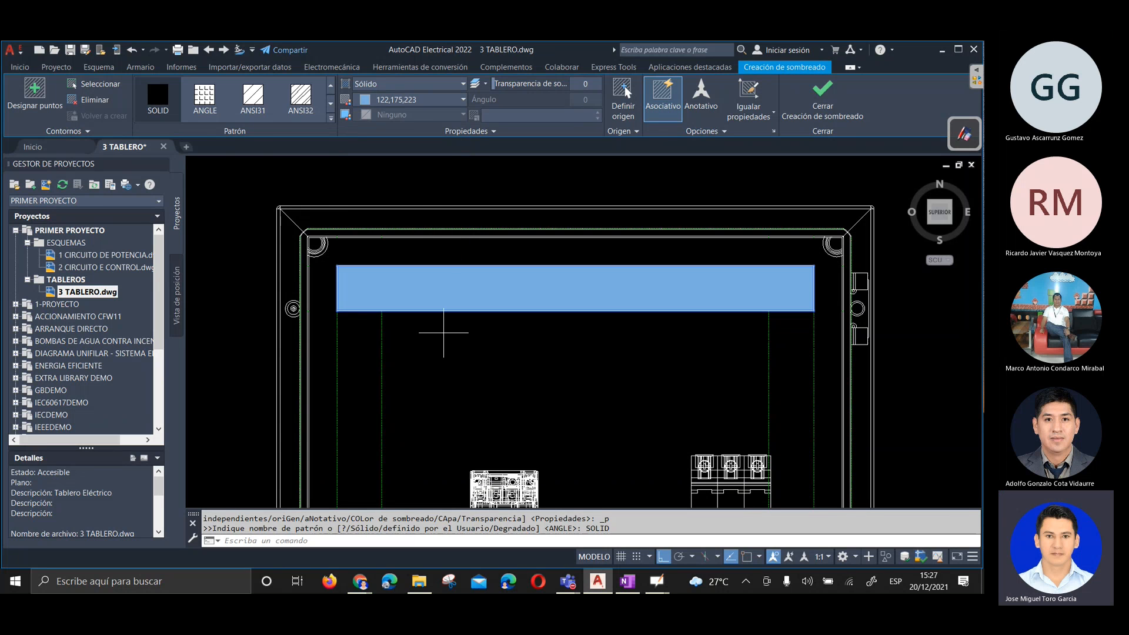
{"action": "key", "text": "Escape"}
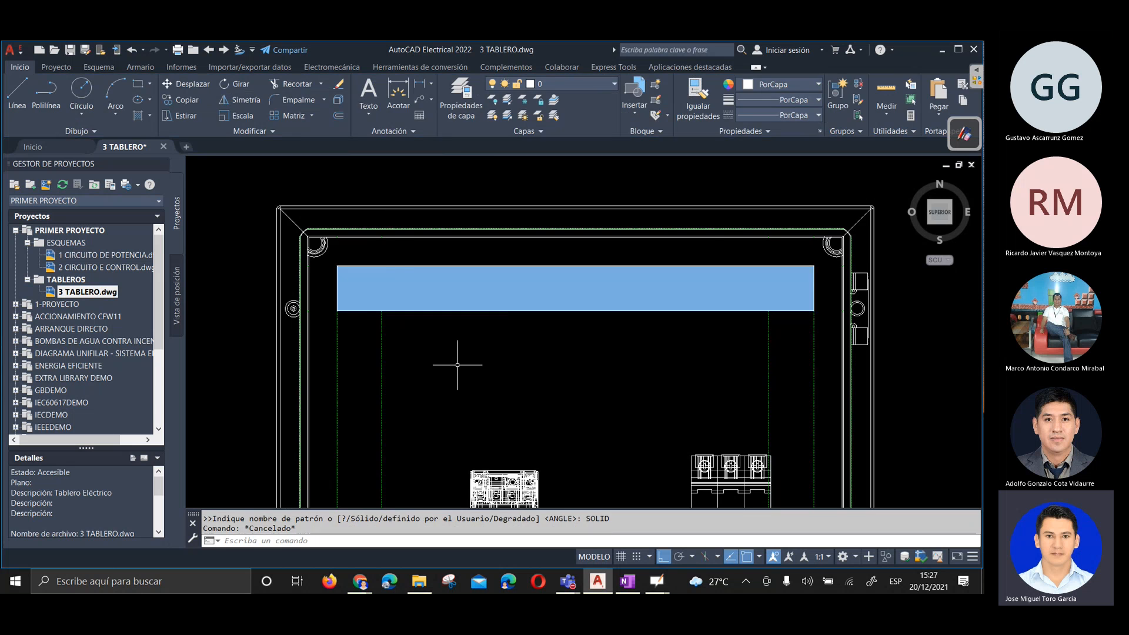
{"action": "scroll", "coordinate": [529, 236], "scroll_direction": "down", "scroll_amount": 2}
{"action": "scroll", "coordinate": [479, 262], "scroll_direction": "up", "scroll_amount": 2}
{"action": "left_click", "coordinate": [480, 263]}
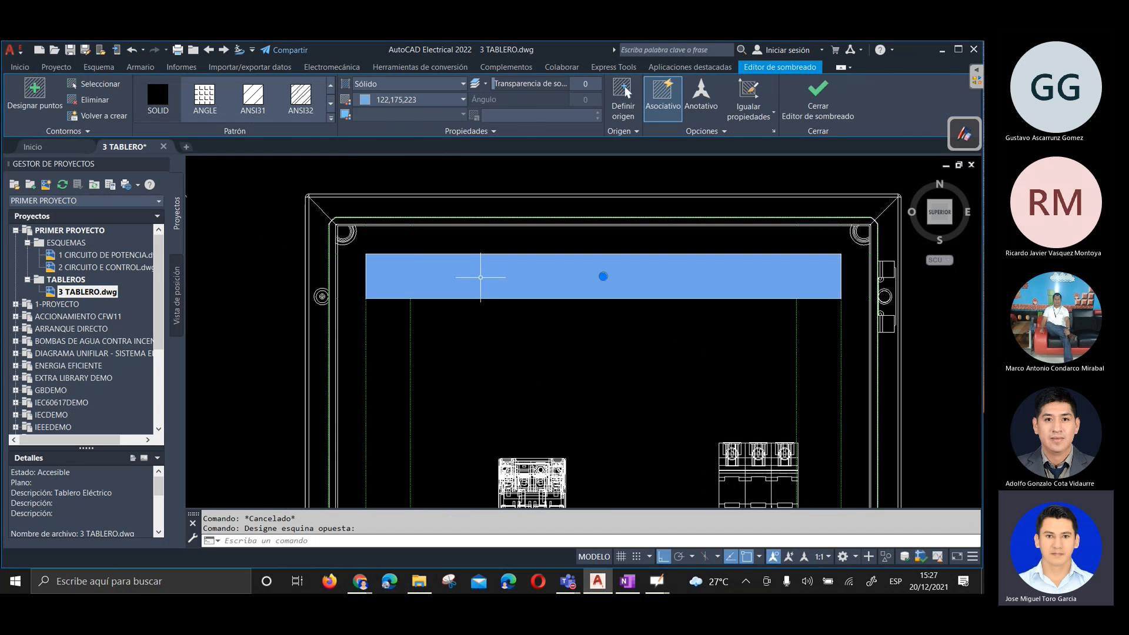
{"action": "key", "text": "Escape"}
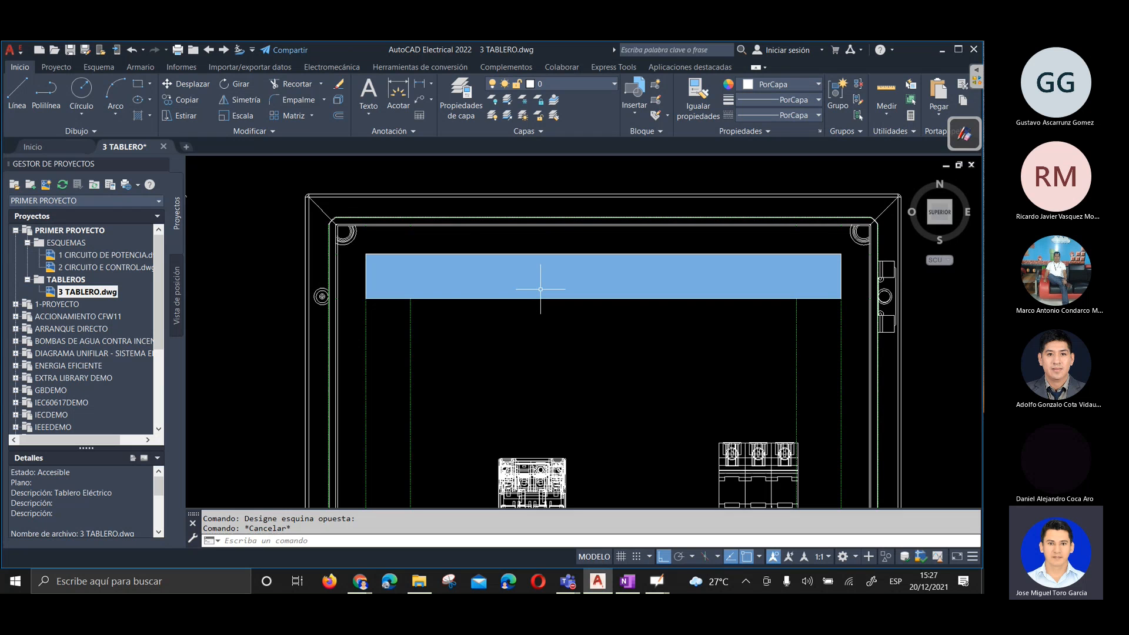
{"action": "scroll", "coordinate": [541, 287], "scroll_direction": "down", "scroll_amount": 3}
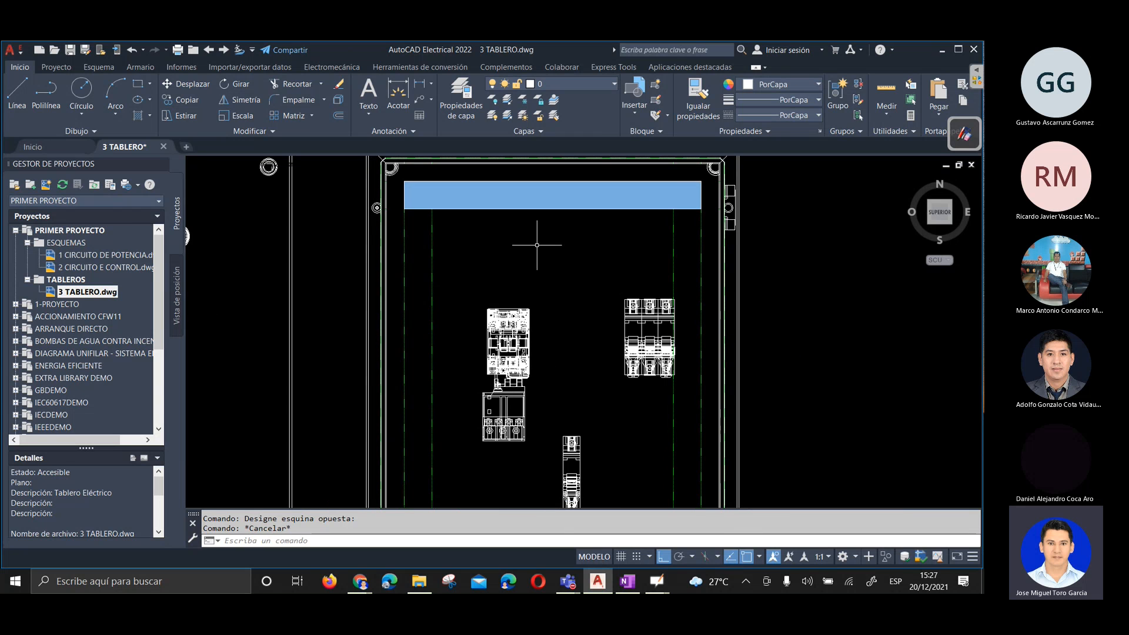
{"action": "left_click", "coordinate": [680, 243]}
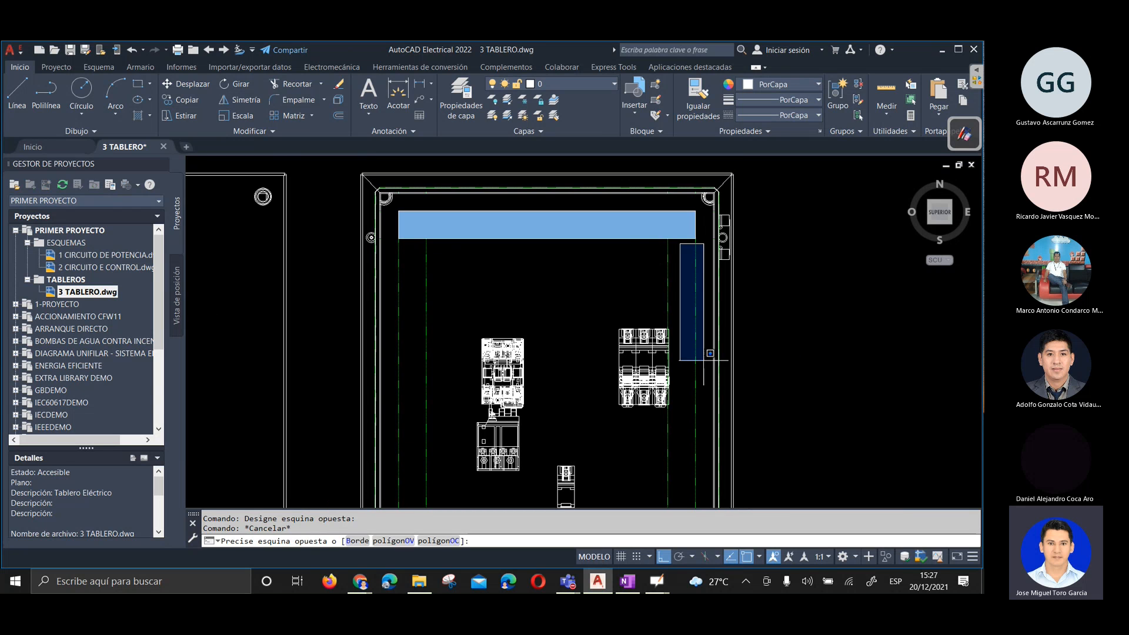
{"action": "left_click", "coordinate": [681, 469]}
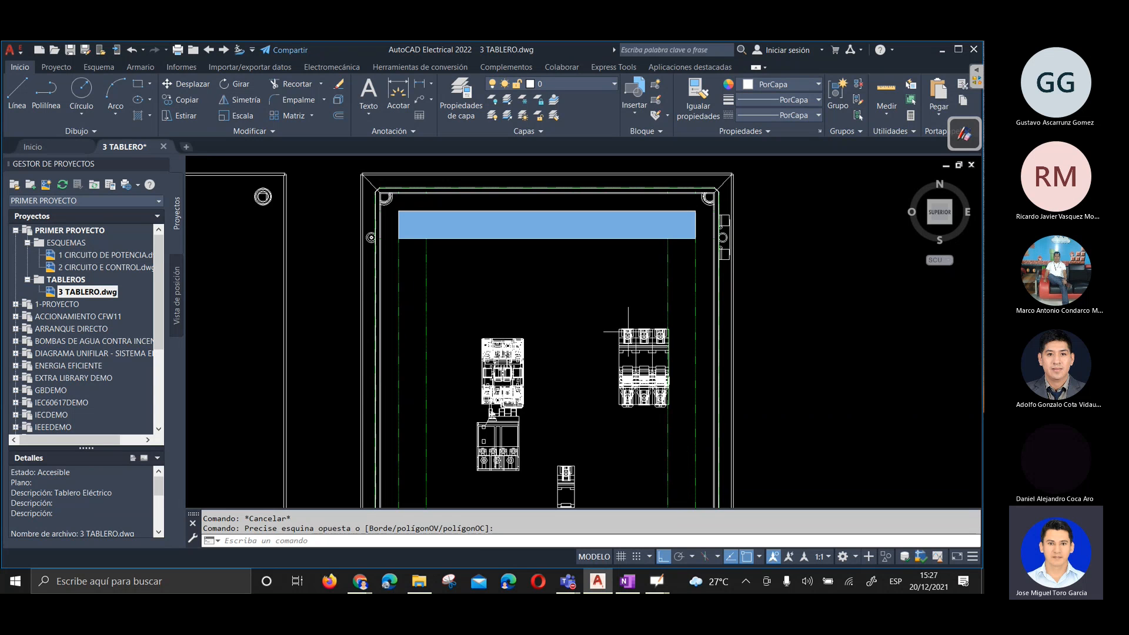
Move the three-pole breaker horizontally to the enclosure's left side, beside the inner left vertical reference line
{"action": "left_click", "coordinate": [630, 378]}
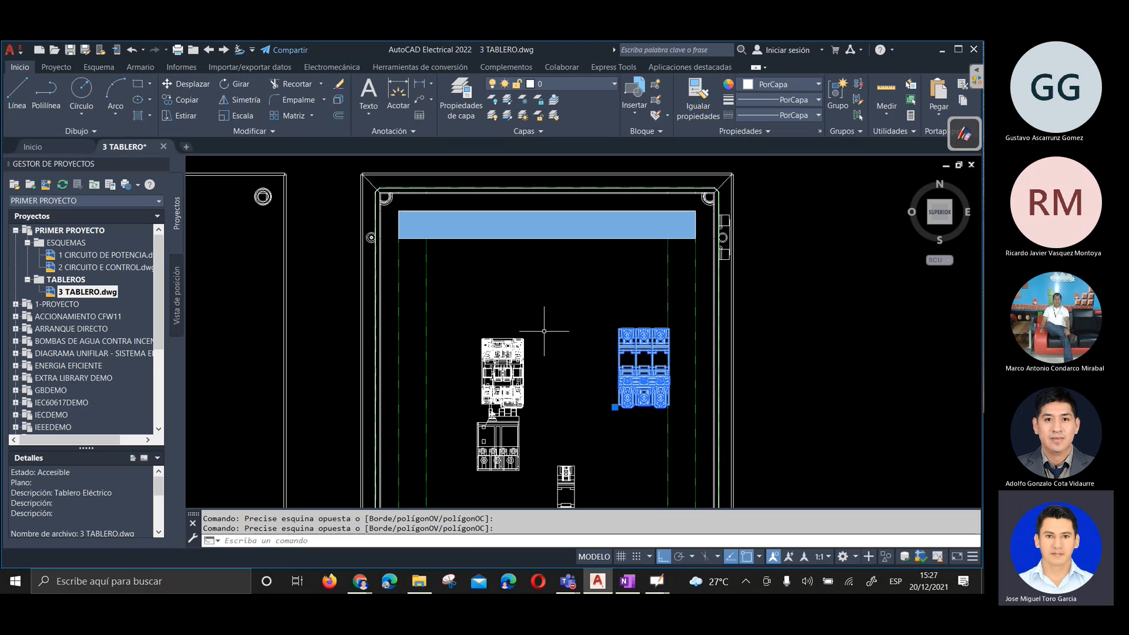
{"action": "left_click", "coordinate": [186, 84]}
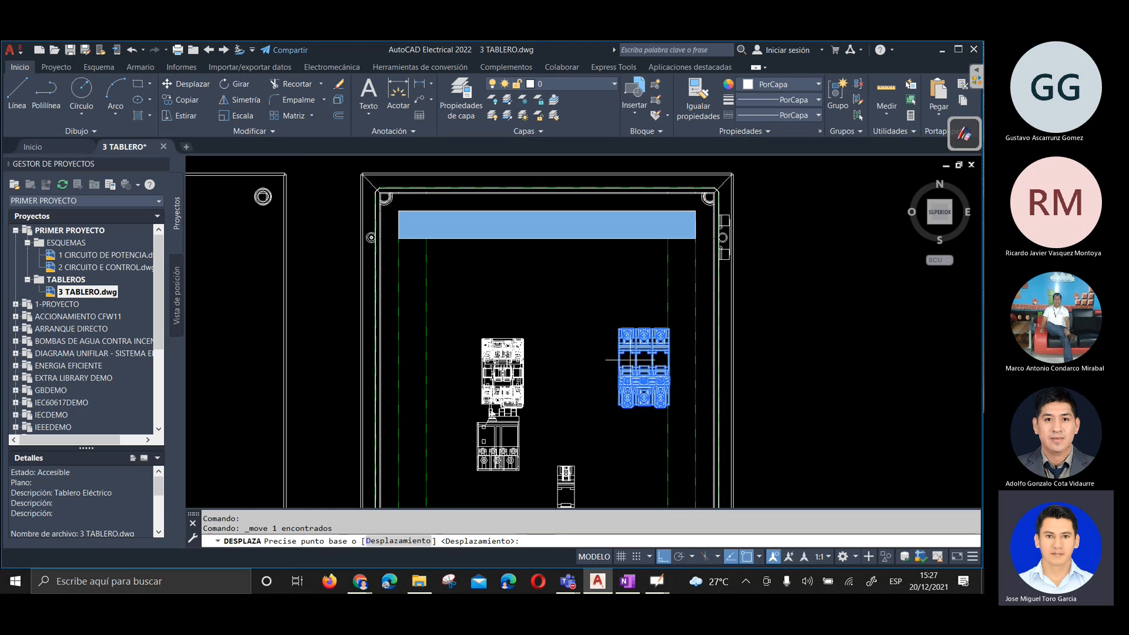
{"action": "left_click", "coordinate": [631, 360]}
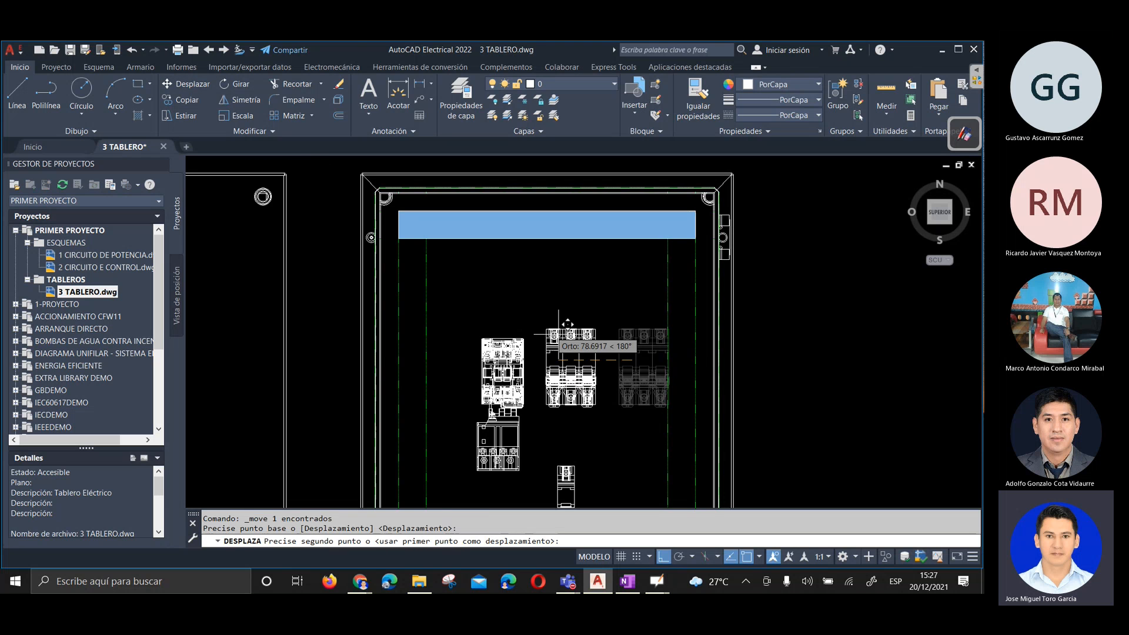
{"action": "left_click", "coordinate": [447, 319]}
Move the three-pole breaker straight up toward the hatched upper duct
{"action": "left_click", "coordinate": [478, 310]}
{"action": "left_click", "coordinate": [456, 331]}
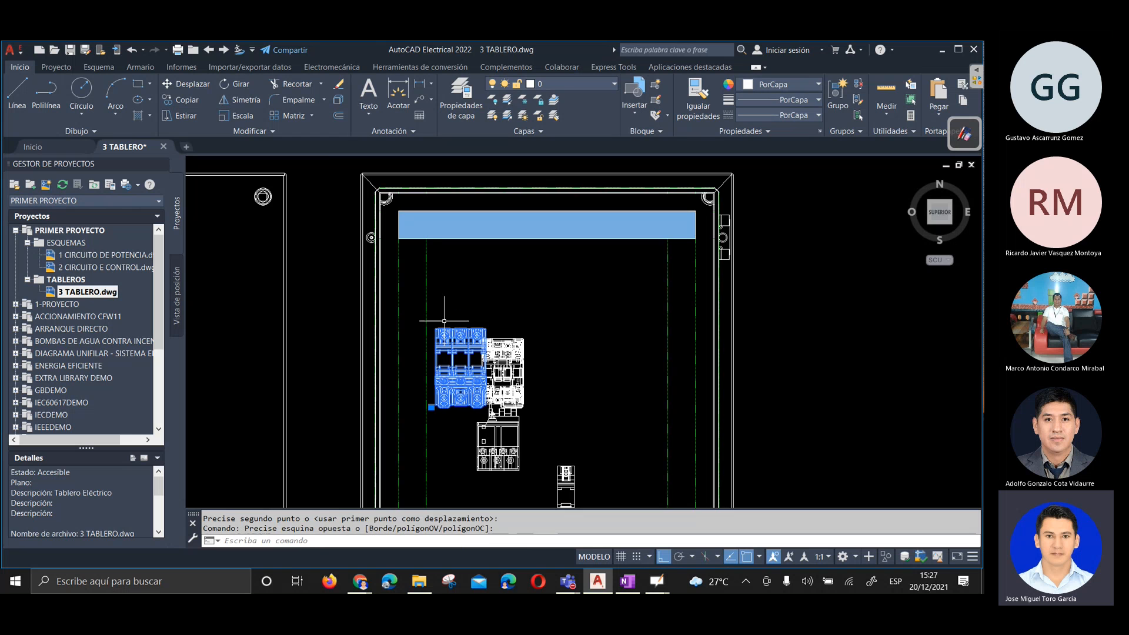
{"action": "left_click", "coordinate": [186, 83]}
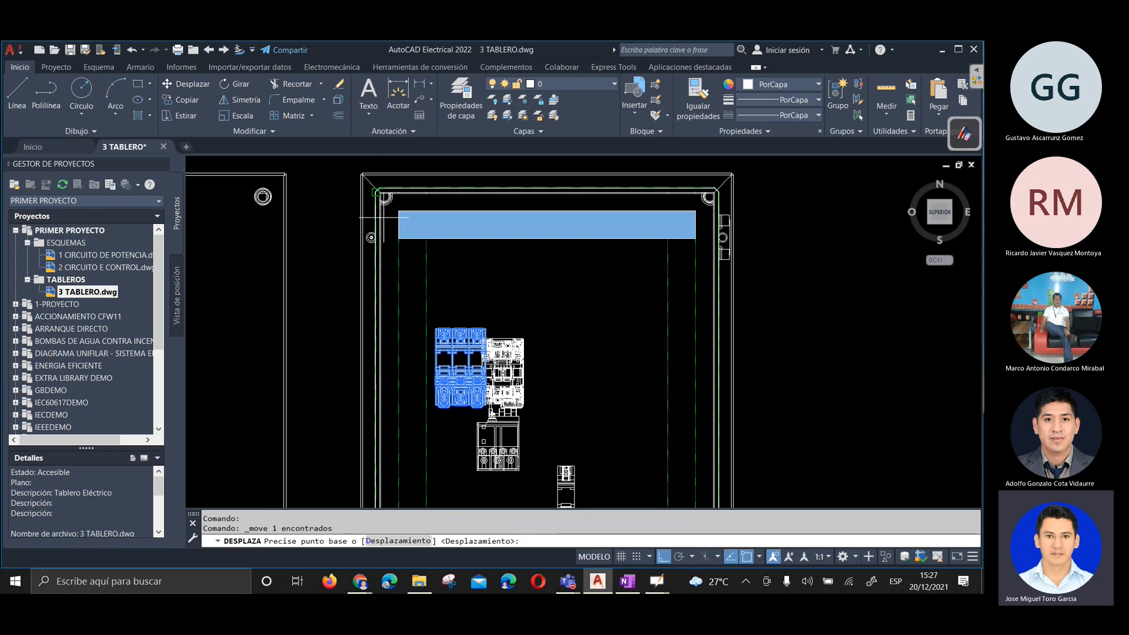
{"action": "left_click", "coordinate": [489, 302]}
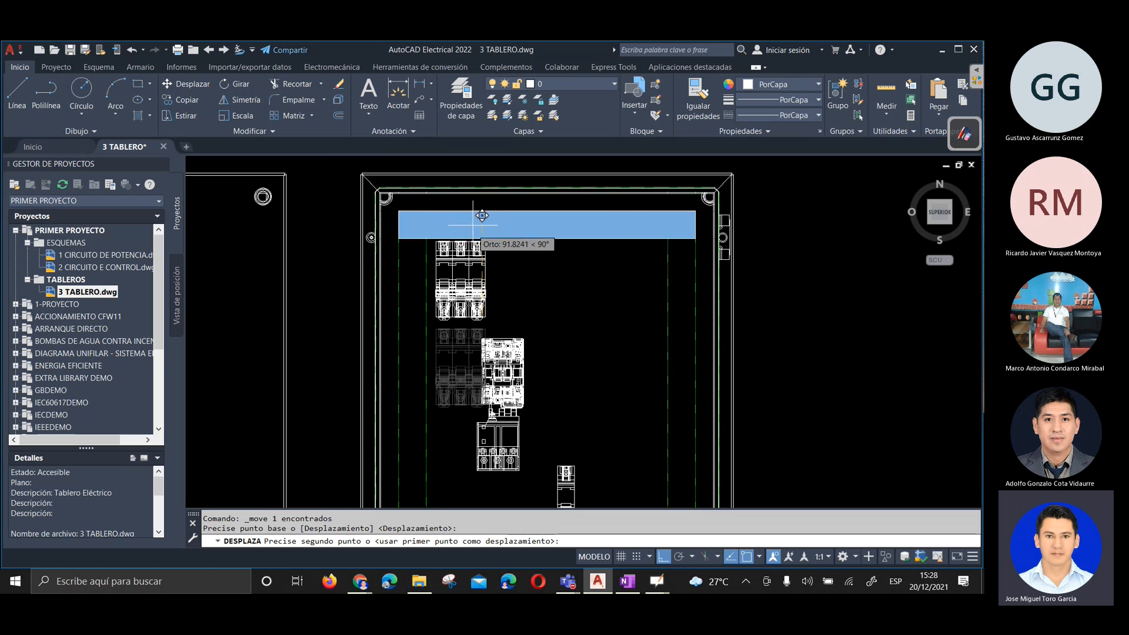
{"action": "left_click", "coordinate": [475, 260]}
{"action": "left_click", "coordinate": [569, 350]}
{"action": "left_click", "coordinate": [492, 402]}
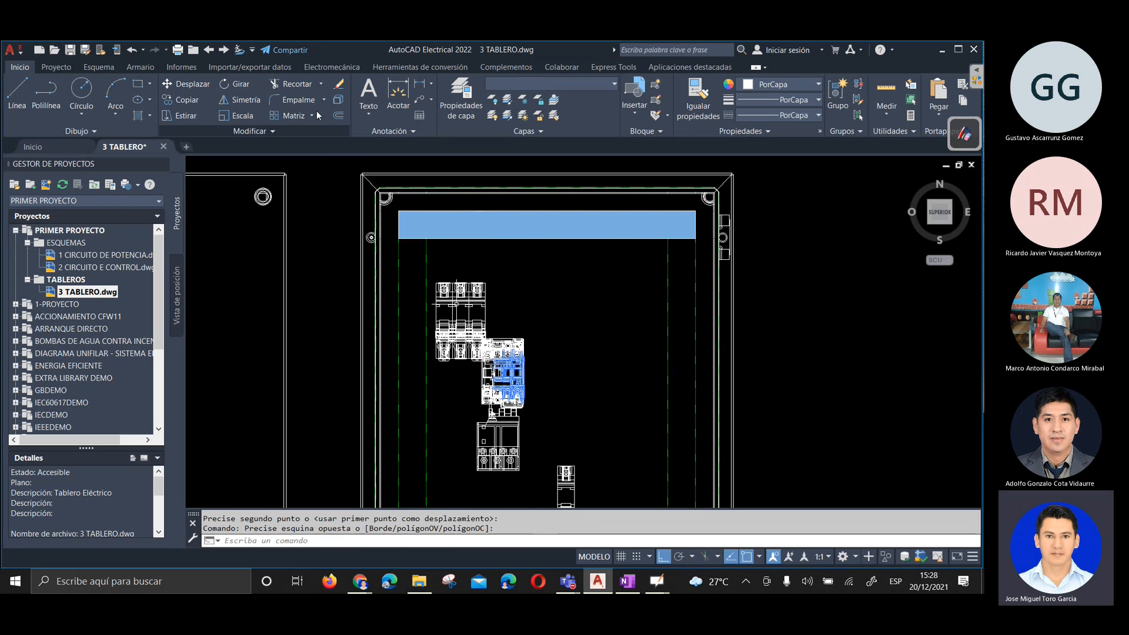
{"action": "scroll", "coordinate": [499, 364], "scroll_direction": "up", "scroll_amount": 2}
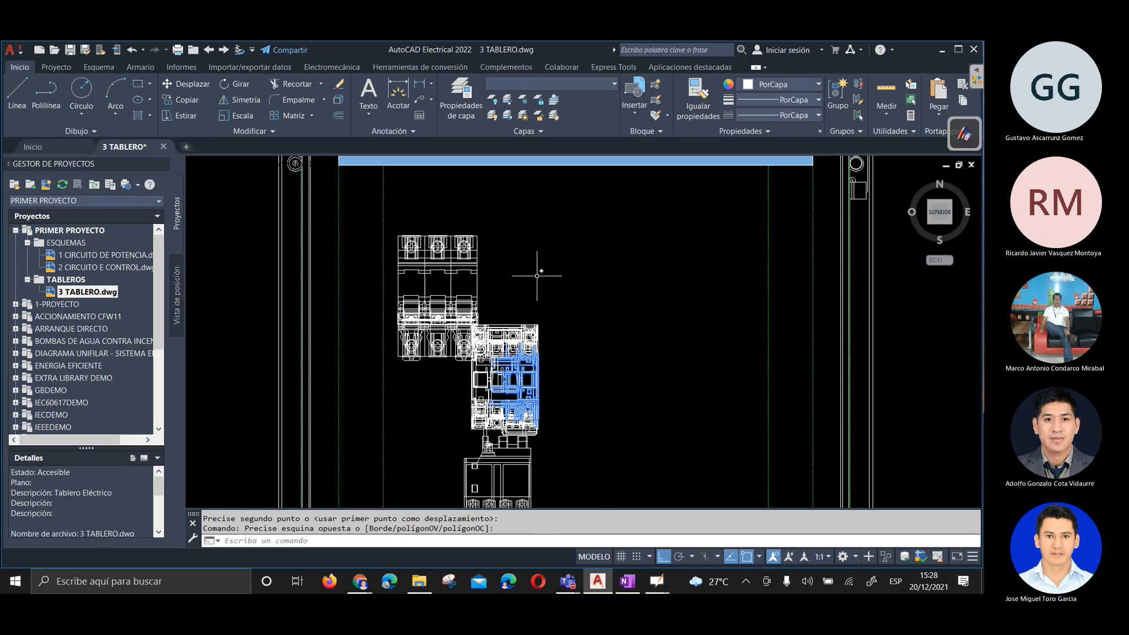
{"action": "left_click", "coordinate": [553, 306]}
{"action": "key", "text": "Escape"}
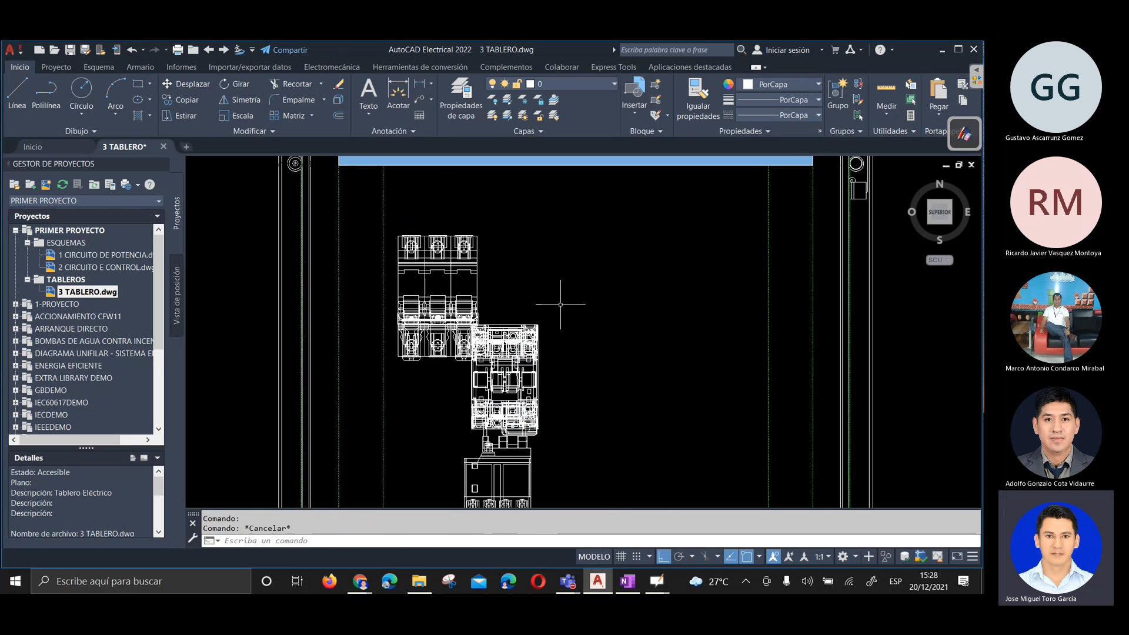
Move the three-pole breaker further up so it sits just below the upper duct, clear of the contactor
{"action": "left_click", "coordinate": [407, 235]}
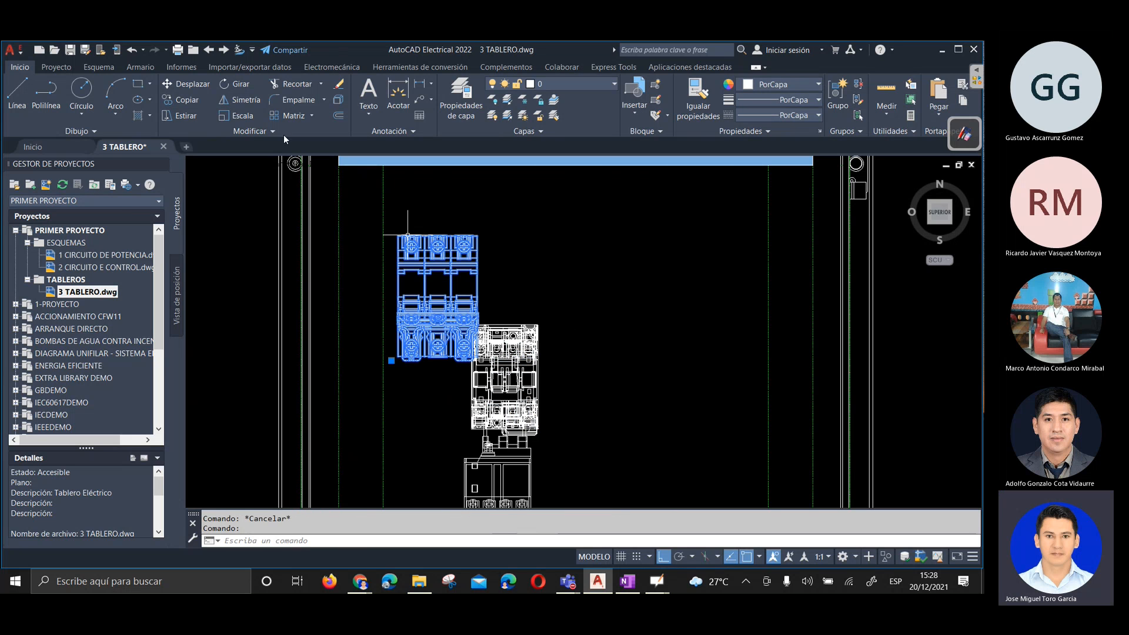
{"action": "left_click", "coordinate": [187, 84]}
{"action": "left_click", "coordinate": [450, 304]}
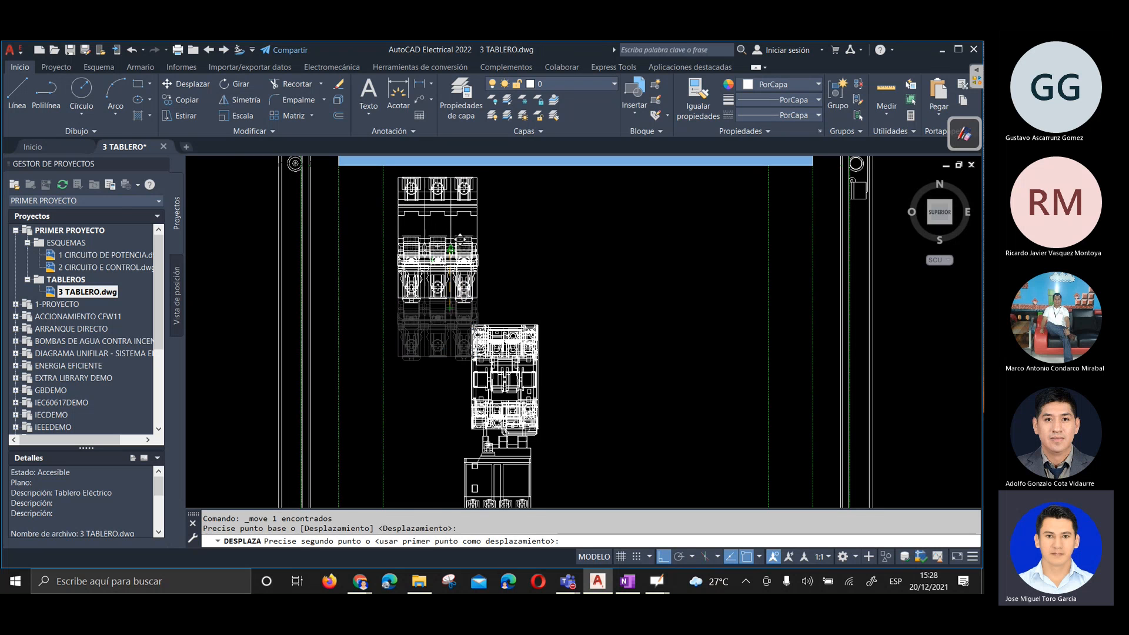
{"action": "left_click", "coordinate": [460, 239]}
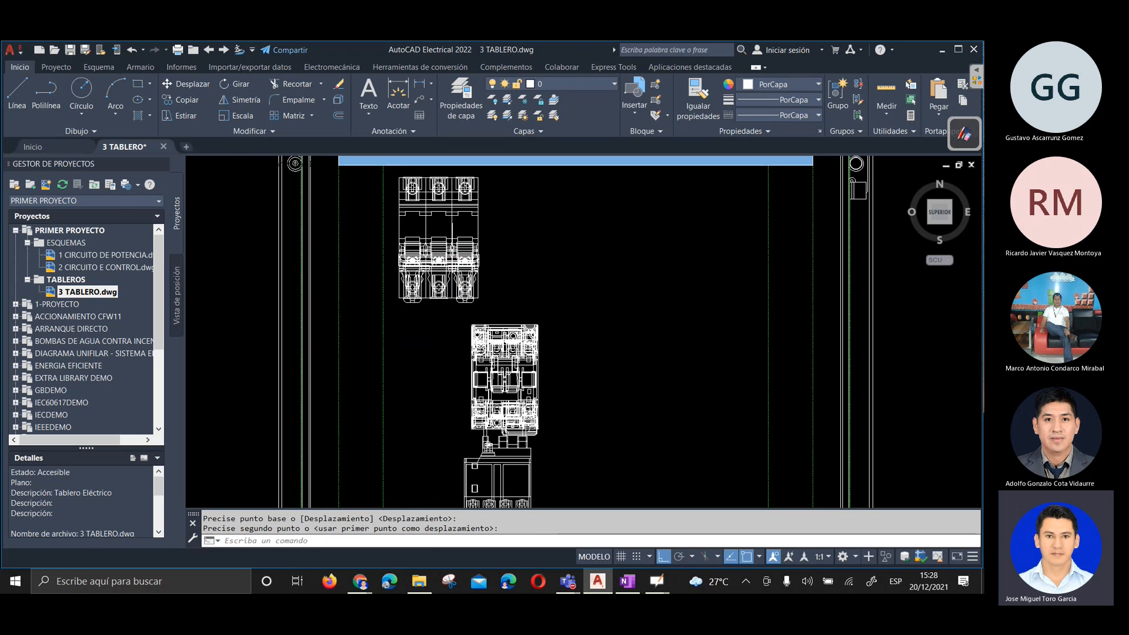
Move the contactor with its overload relay up and right, clear of the three-pole breaker, with orthogonal mode turned off
{"action": "left_click", "coordinate": [578, 323]}
{"action": "scroll", "coordinate": [438, 424], "scroll_direction": "down", "scroll_amount": 2}
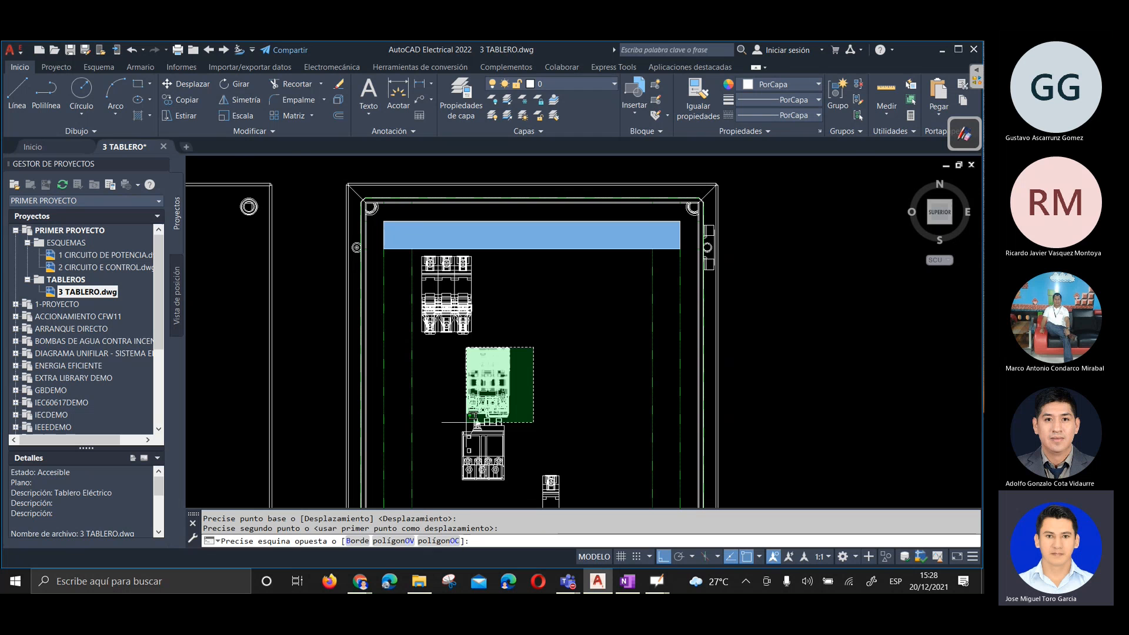
{"action": "left_click", "coordinate": [456, 479]}
{"action": "left_click", "coordinate": [184, 84]}
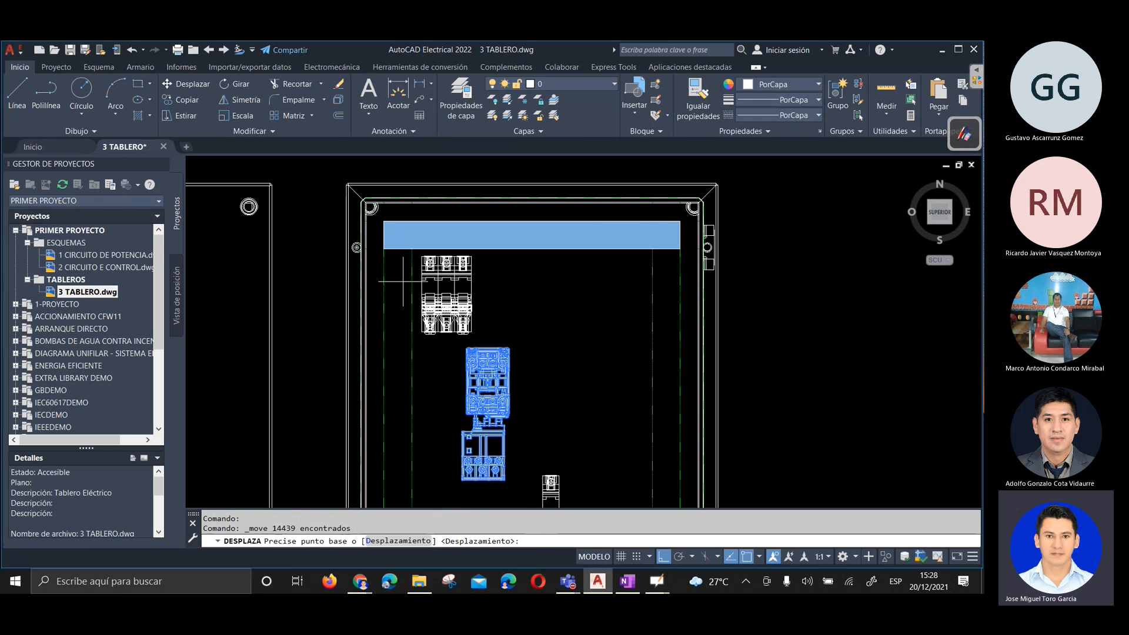
{"action": "left_click", "coordinate": [493, 431]}
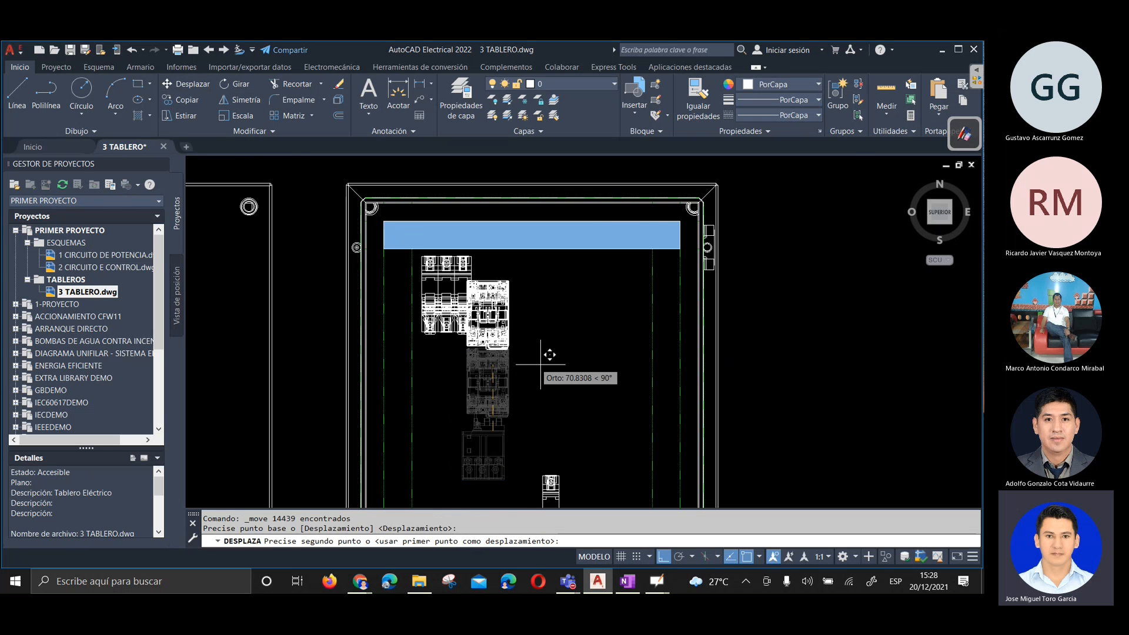
{"action": "left_click", "coordinate": [663, 557]}
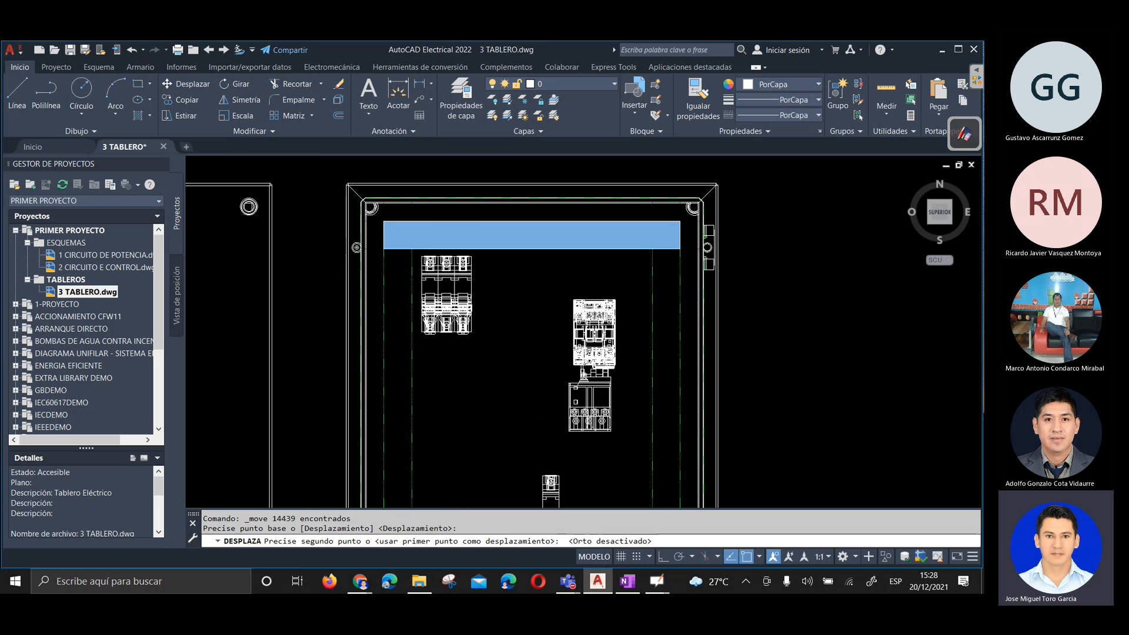
{"action": "key", "text": "Escape"}
{"action": "scroll", "coordinate": [521, 347], "scroll_direction": "down", "scroll_amount": 2}
{"action": "scroll", "coordinate": [520, 340], "scroll_direction": "up", "scroll_amount": 6}
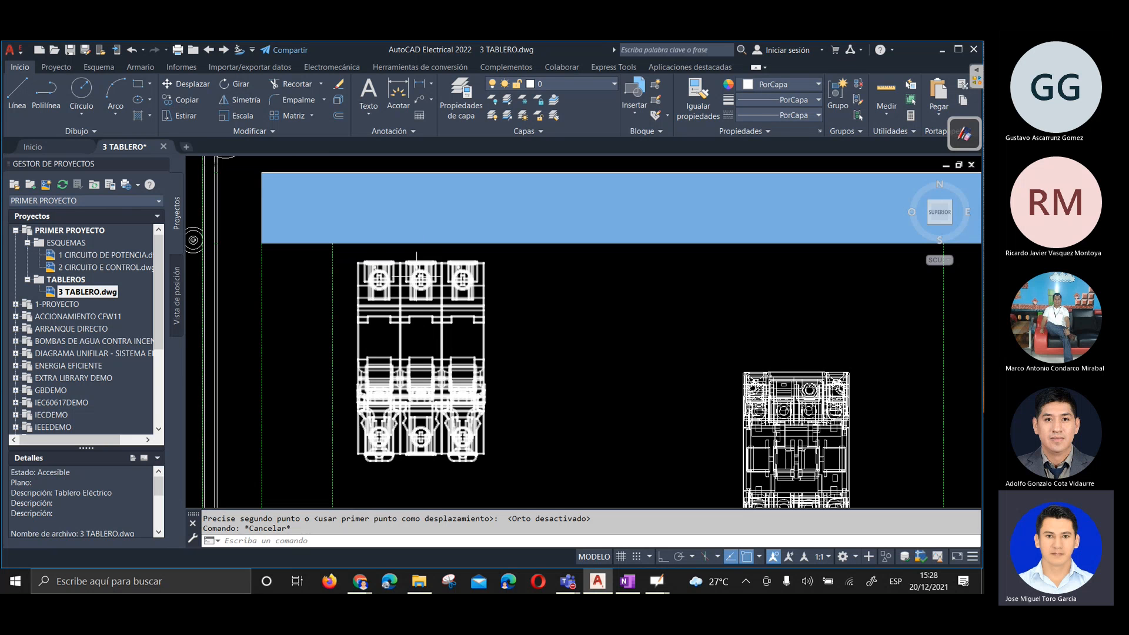
Switch to OneNote and examine the component arrangement in the wired panel photo using the on-screen laser pointer
{"action": "left_click", "coordinate": [627, 582]}
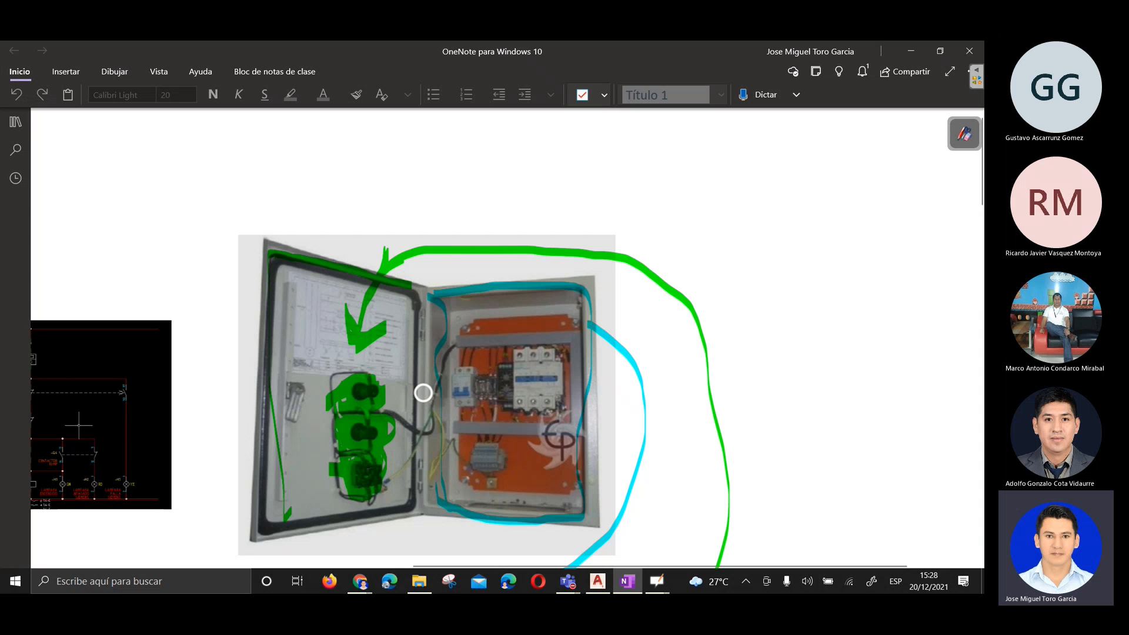
{"action": "left_click", "coordinate": [963, 135]}
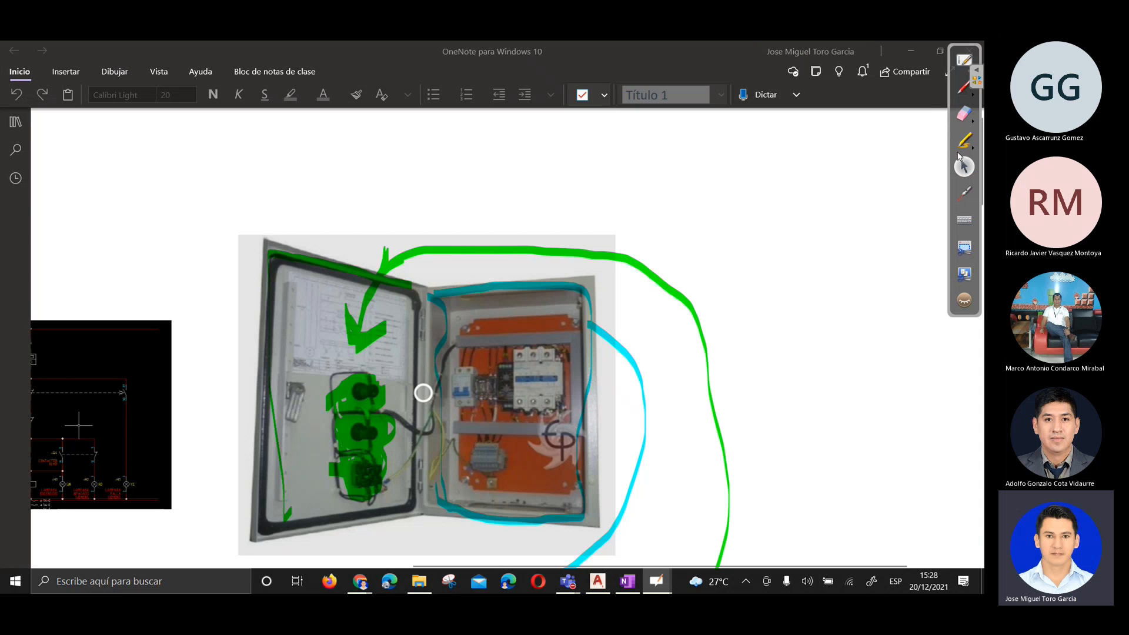
{"action": "left_click", "coordinate": [960, 198]}
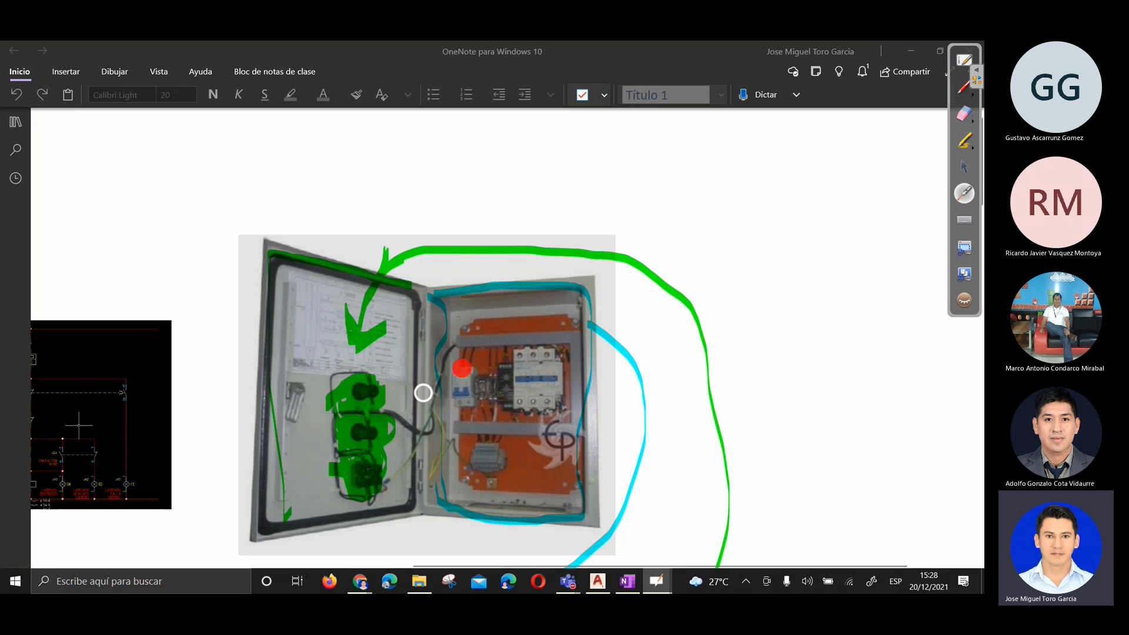
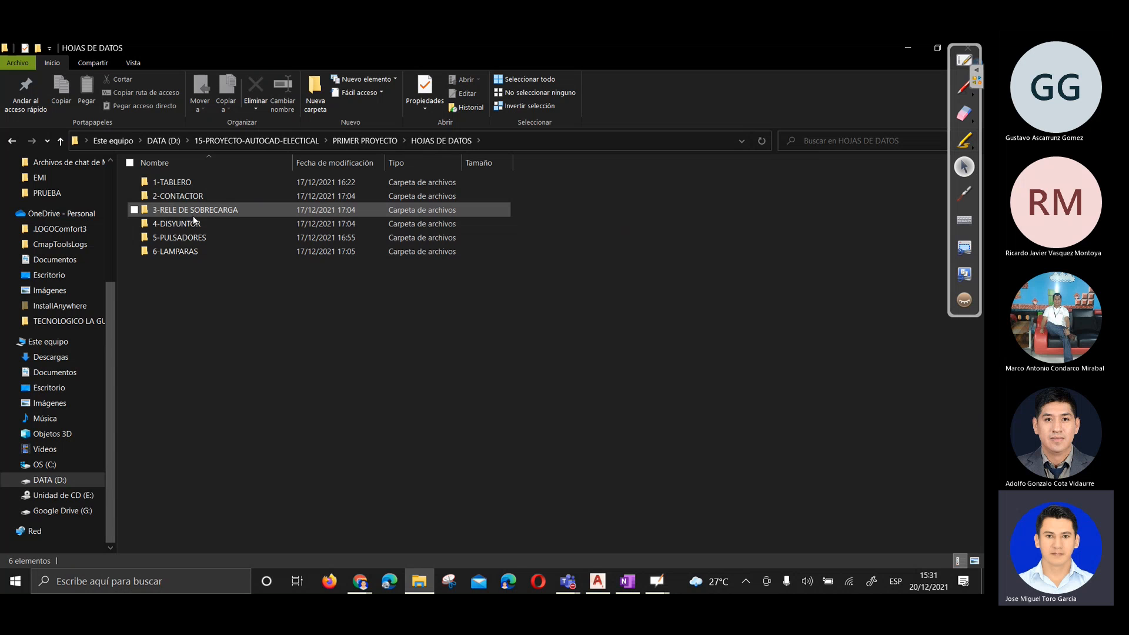
Open the Dispositivos Easy 9_EZ9F56310 datasheet from the 4-DISYUNTOR\2-TRIFASICO folder and skim it to the end
{"action": "double_click", "coordinate": [191, 224]}
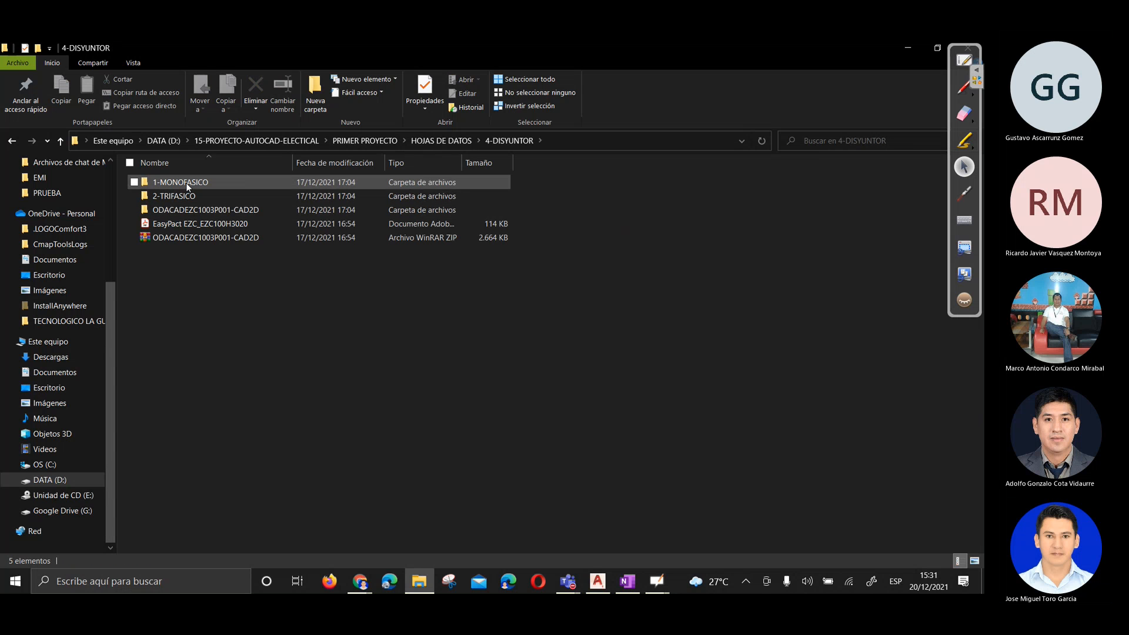
{"action": "double_click", "coordinate": [190, 195]}
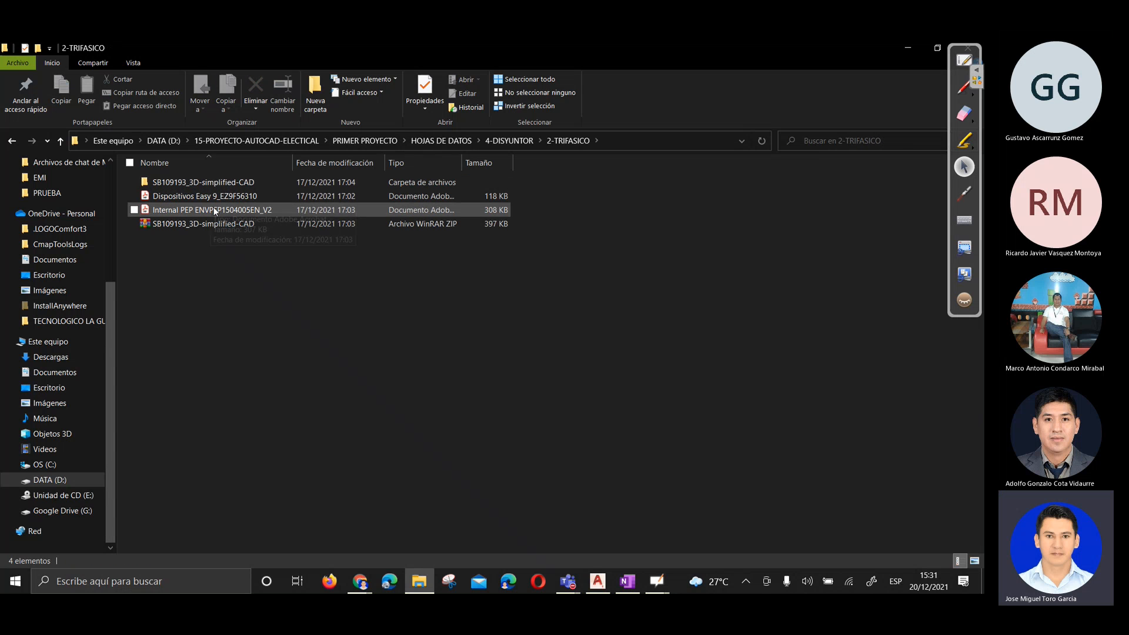
{"action": "left_click", "coordinate": [212, 198]}
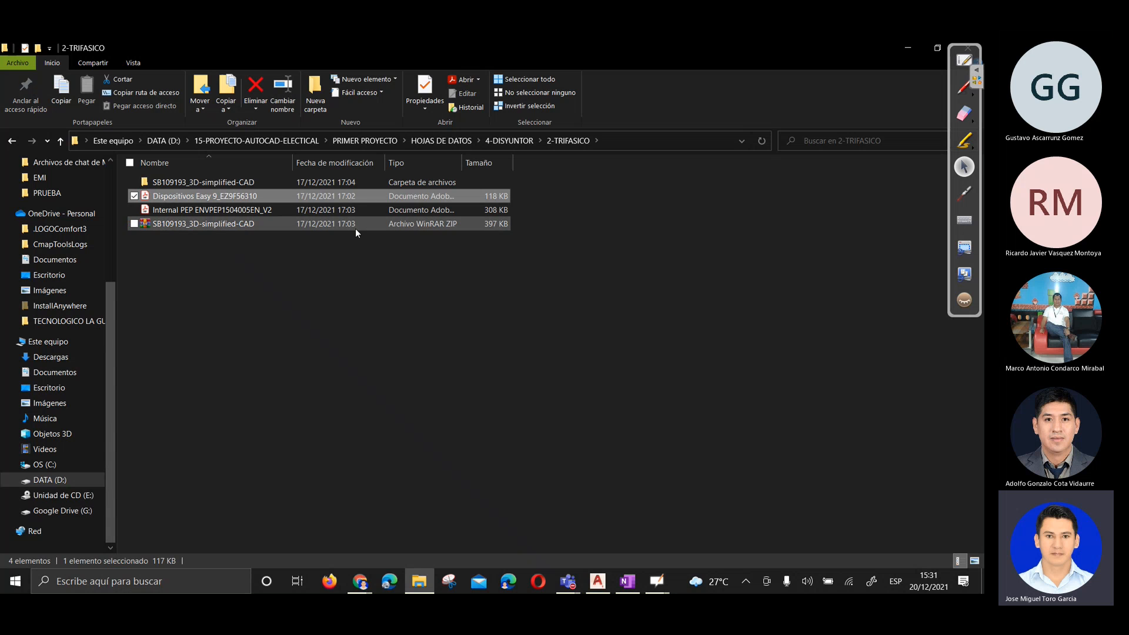
{"action": "key", "text": "Return"}
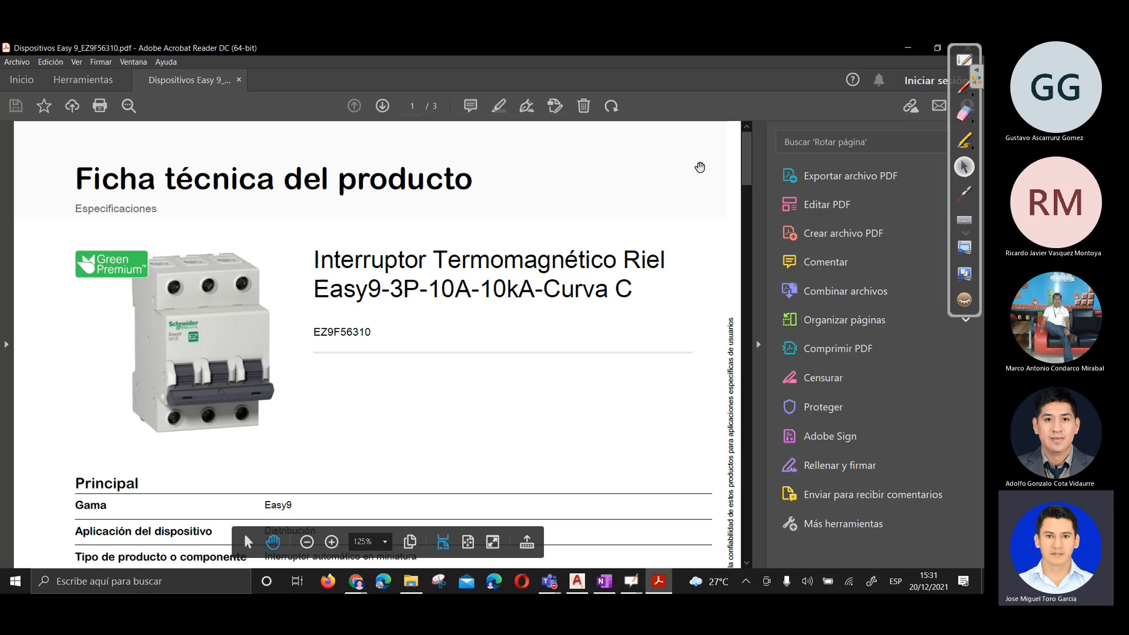
{"action": "left_click_drag", "start_coordinate": [749, 175], "coordinate": [740, 576]}
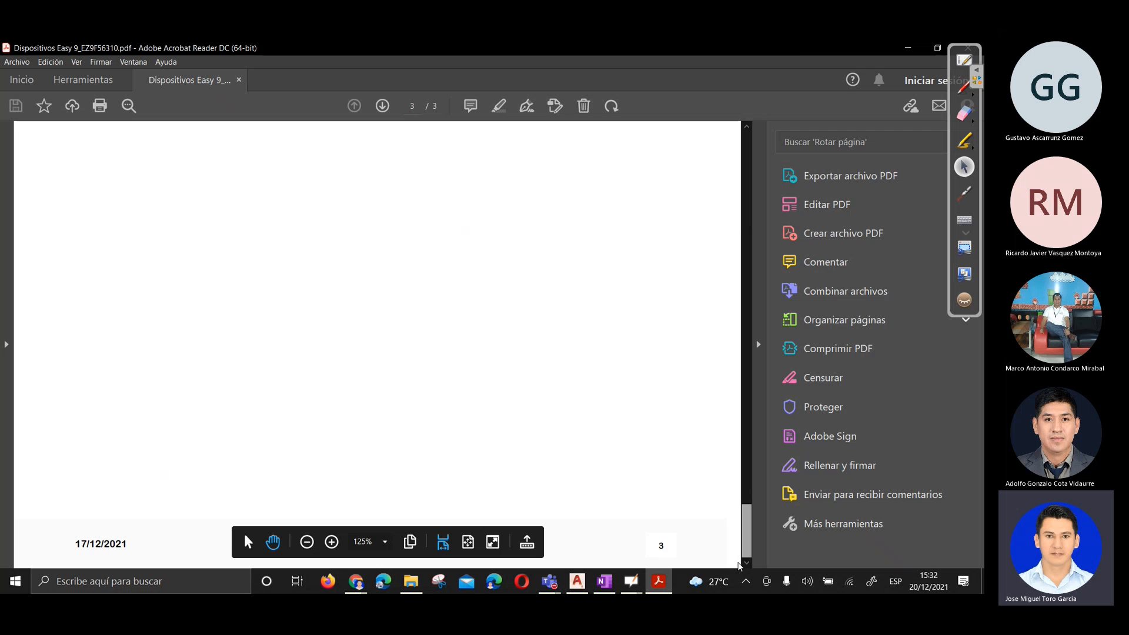
{"action": "left_click", "coordinate": [908, 48]}
Open the Internal PEP ENVPEP1504005EN_V2 document, skim all its pages, and return to the 2-TRIFASICO folder
{"action": "double_click", "coordinate": [203, 210]}
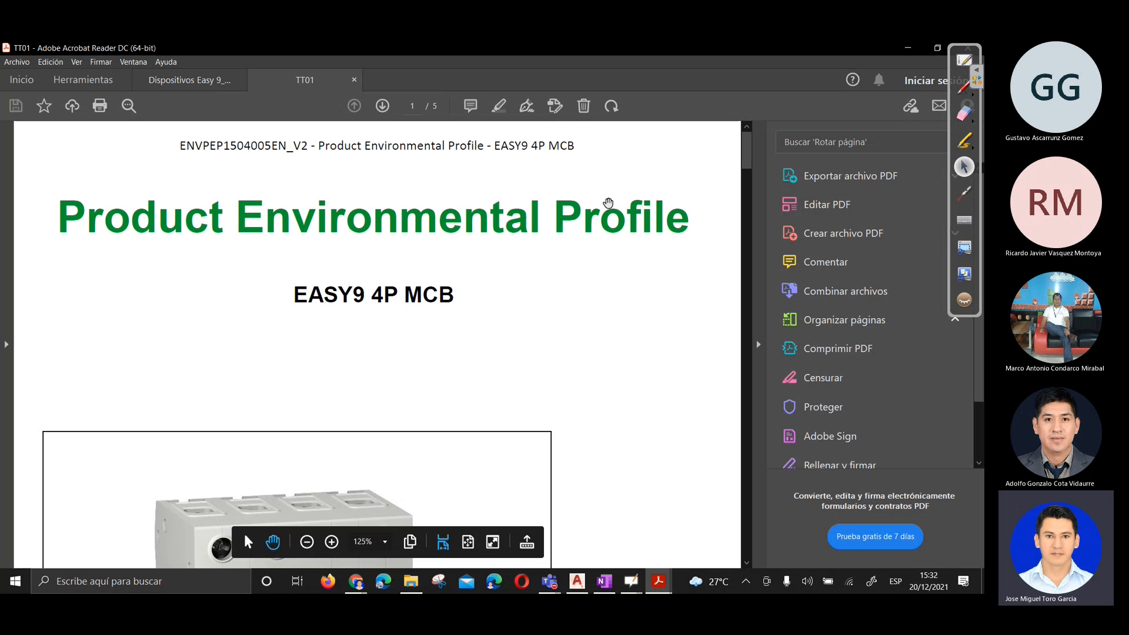
{"action": "left_click_drag", "start_coordinate": [747, 152], "coordinate": [751, 546]}
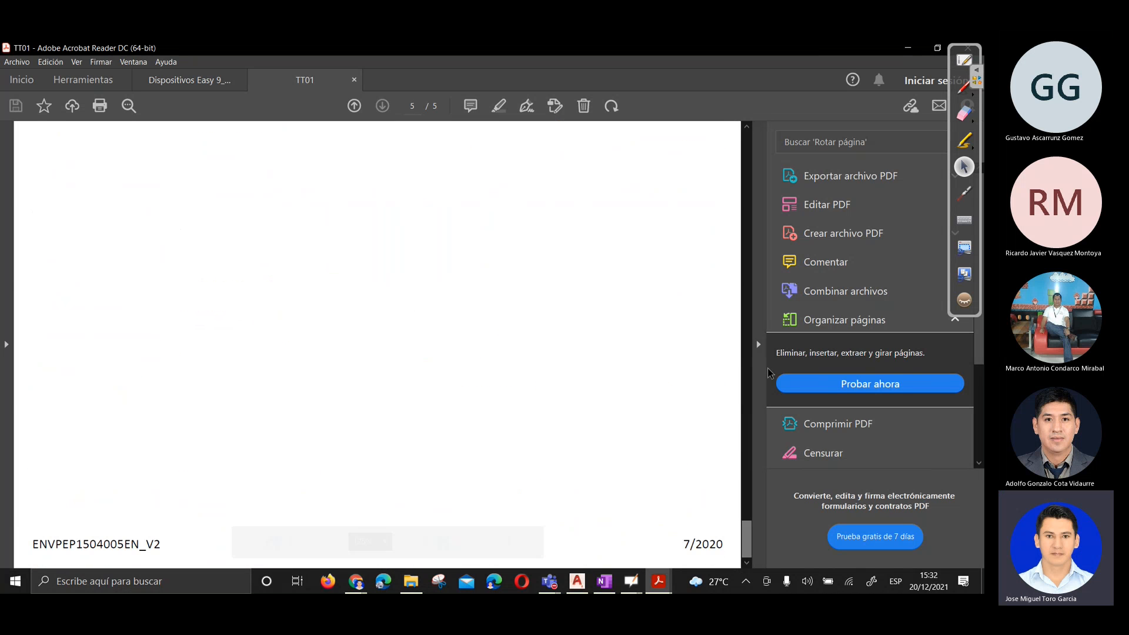
{"action": "key", "text": "alt+Tab"}
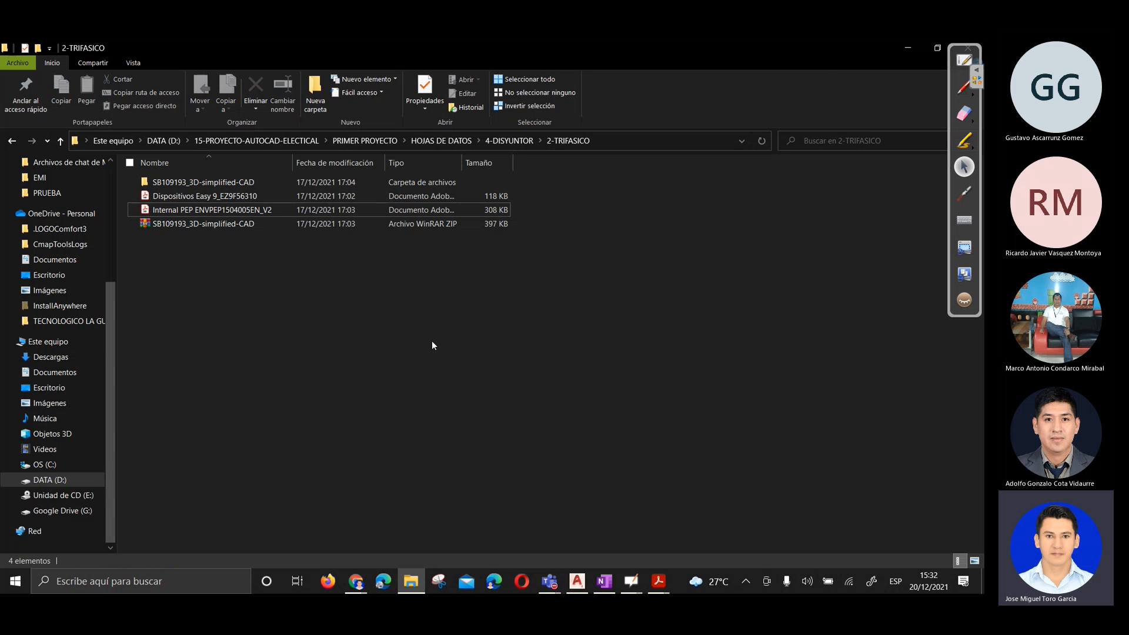
Go back to the 4-DISYUNTOR folder, open the EasyPact EZC_EZC100H3020 datasheet and skim it to its last page
{"action": "key", "text": "alt+Up"}
{"action": "key", "text": "Down"}
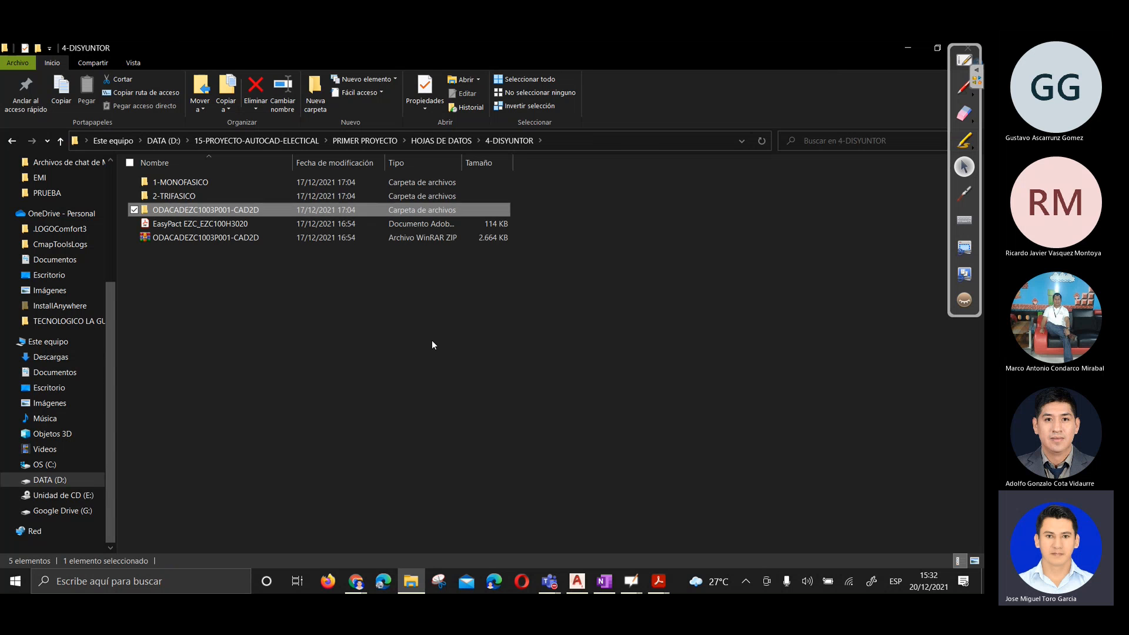
{"action": "key", "text": "Return"}
{"action": "key", "text": "alt+Up"}
{"action": "key", "text": "Down"}
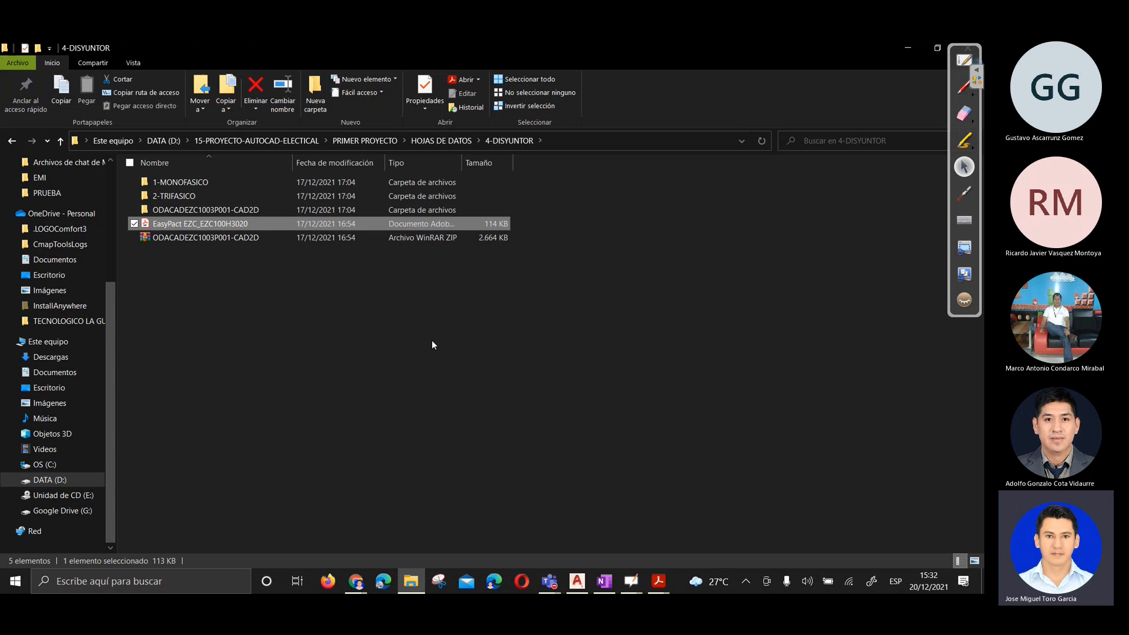
{"action": "key", "text": "Return"}
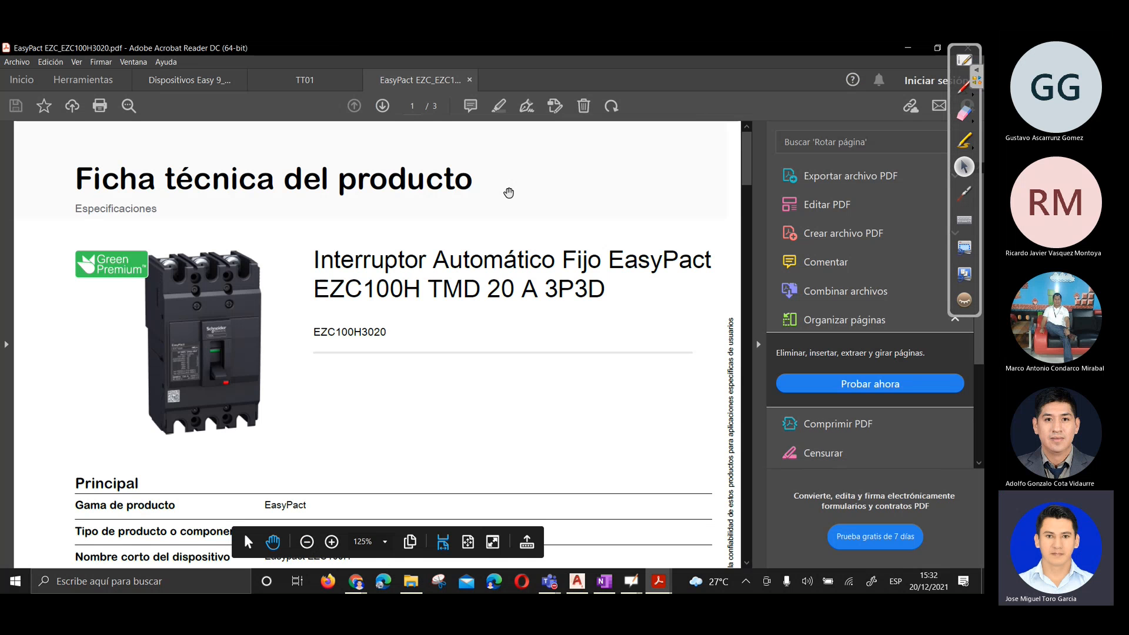
{"action": "left_click_drag", "start_coordinate": [747, 161], "coordinate": [708, 552]}
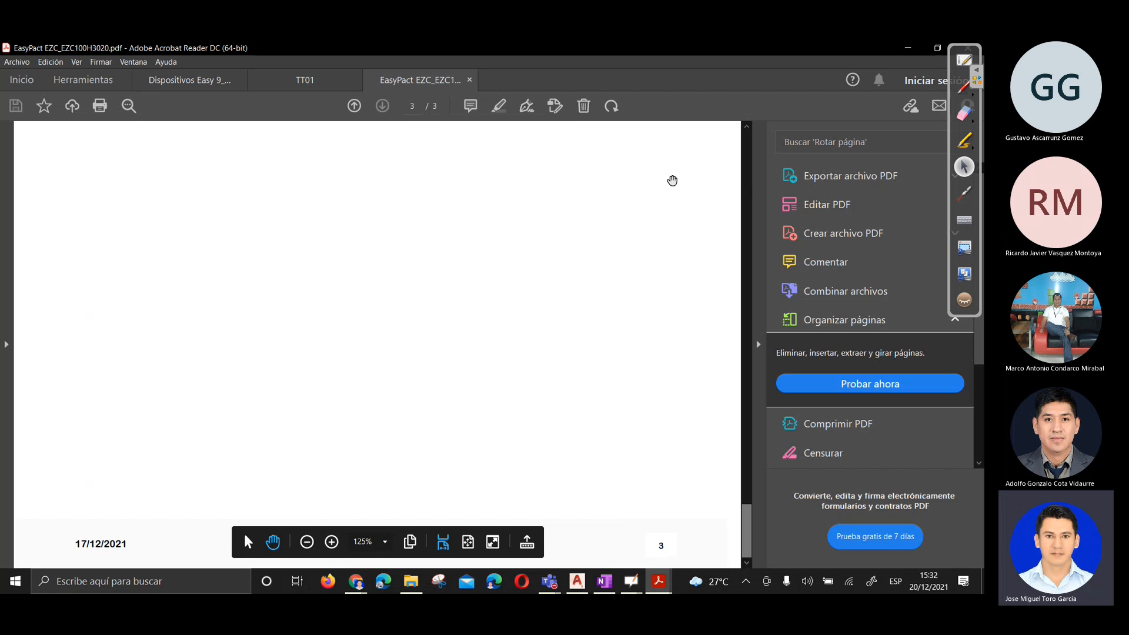
{"action": "left_click", "coordinate": [919, 48]}
Open the EasyPact TVS contactores_LC1E1210M6 datasheet from the 2-CONTACTOR folder and skim it to the end
{"action": "left_click", "coordinate": [388, 365]}
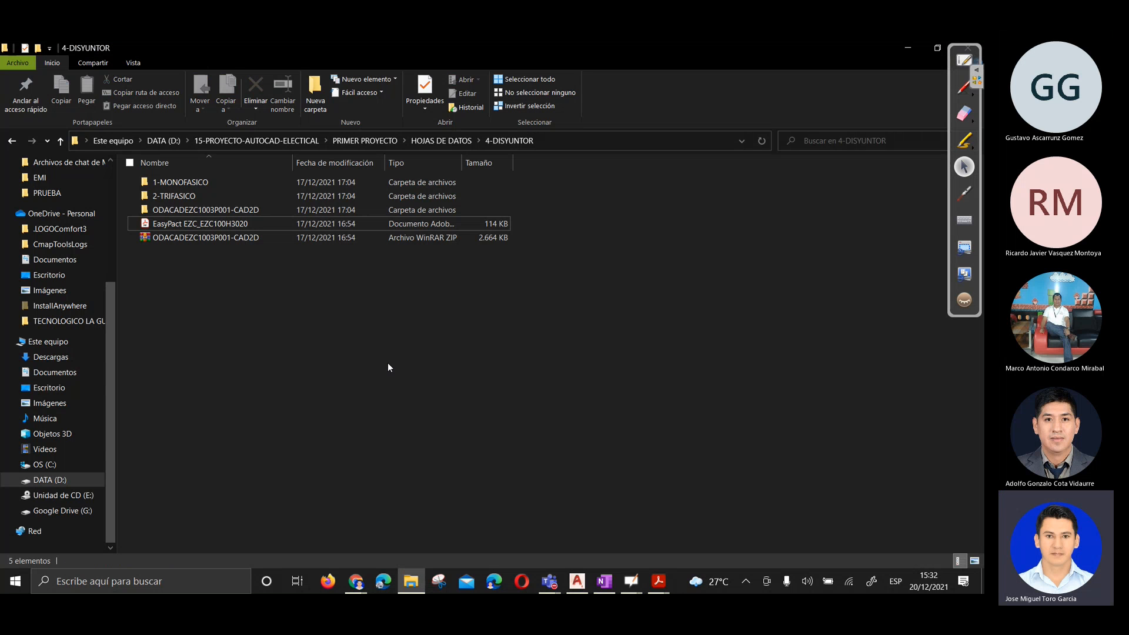
{"action": "key", "text": "BackSpace"}
{"action": "key", "text": "Up"}
{"action": "key", "text": "Up"}
{"action": "key", "text": "Return"}
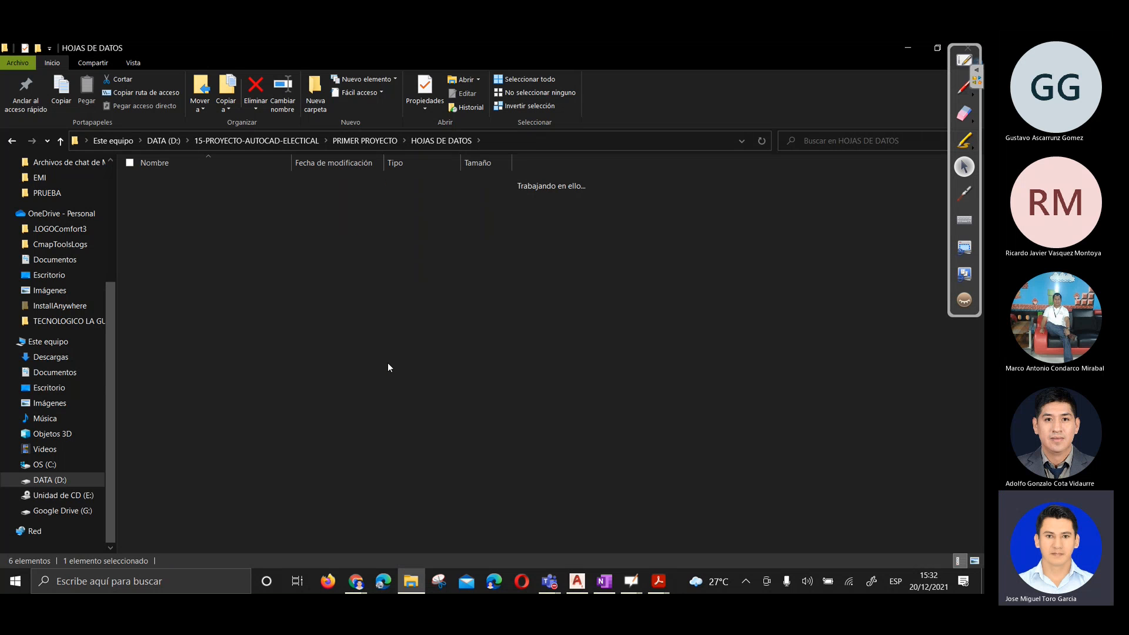
{"action": "key", "text": "Down"}
{"action": "key", "text": "Down"}
{"action": "key", "text": "Down"}
{"action": "key", "text": "Down"}
{"action": "key", "text": "Return"}
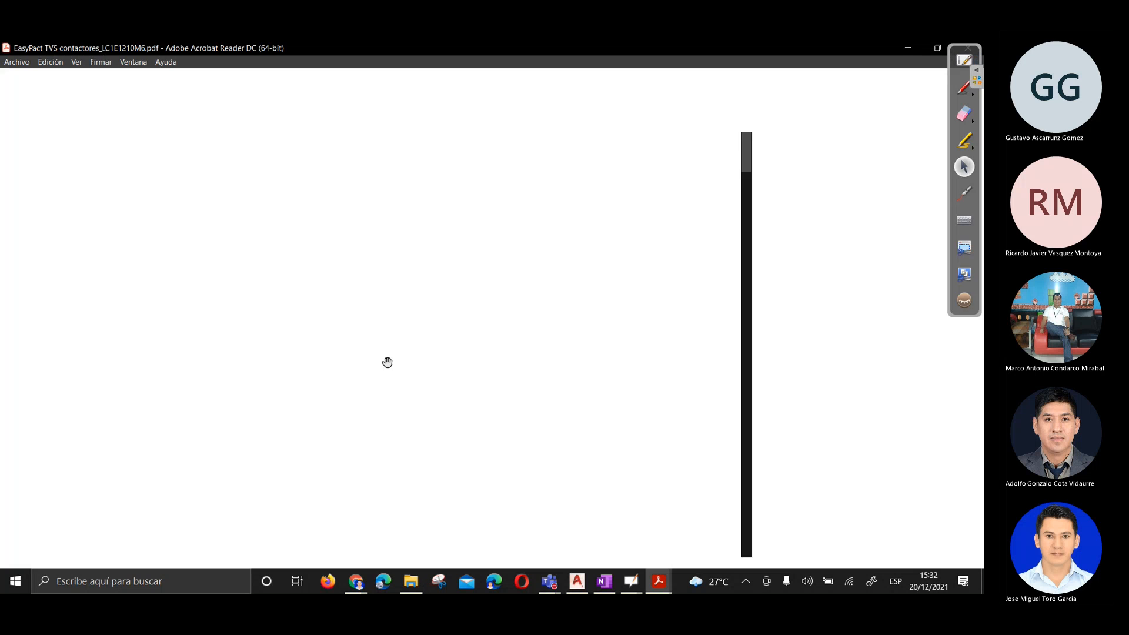
{"action": "left_click_drag", "start_coordinate": [742, 159], "coordinate": [750, 532]}
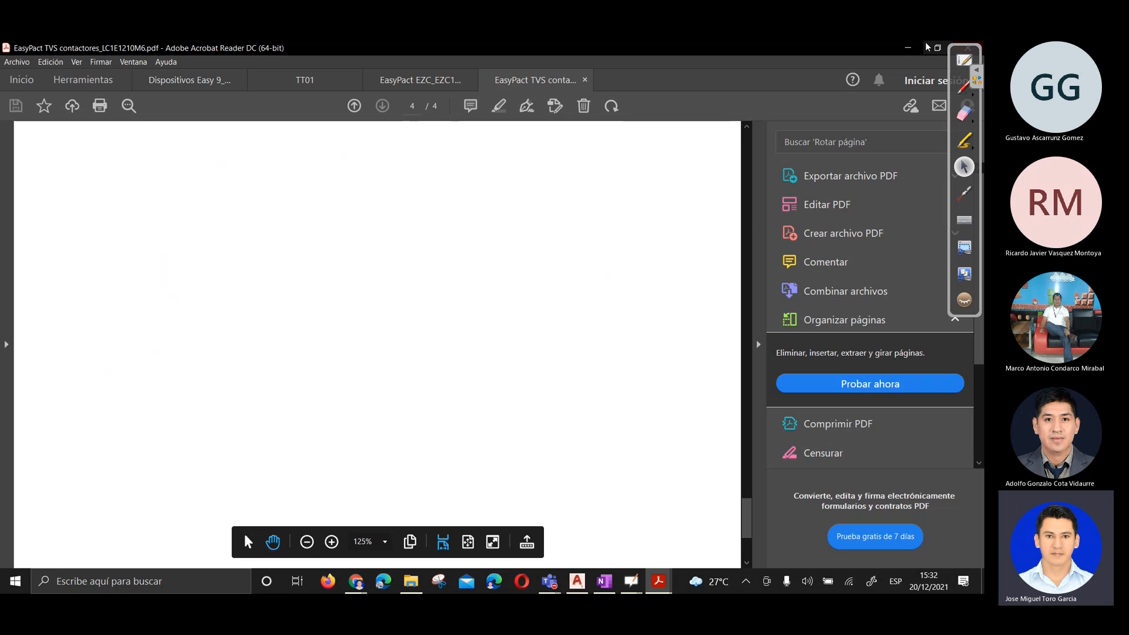
{"action": "left_click", "coordinate": [974, 46]}
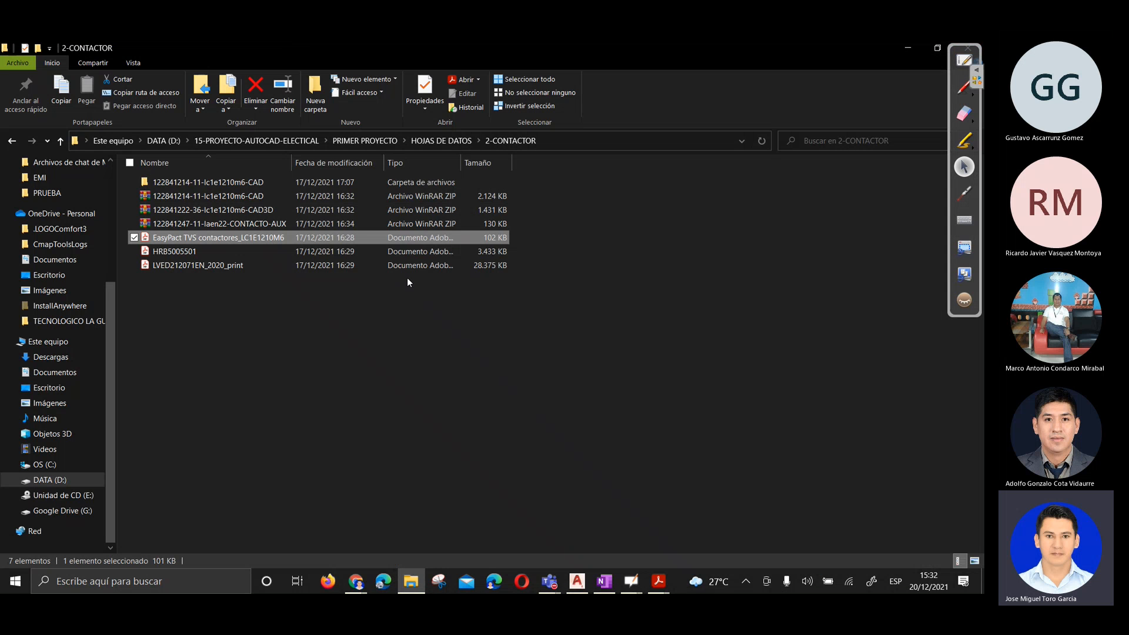
Open the HRB5005501 document and examine the contactor's mounting-hole and outline dimension drawings up close
{"action": "double_click", "coordinate": [397, 252]}
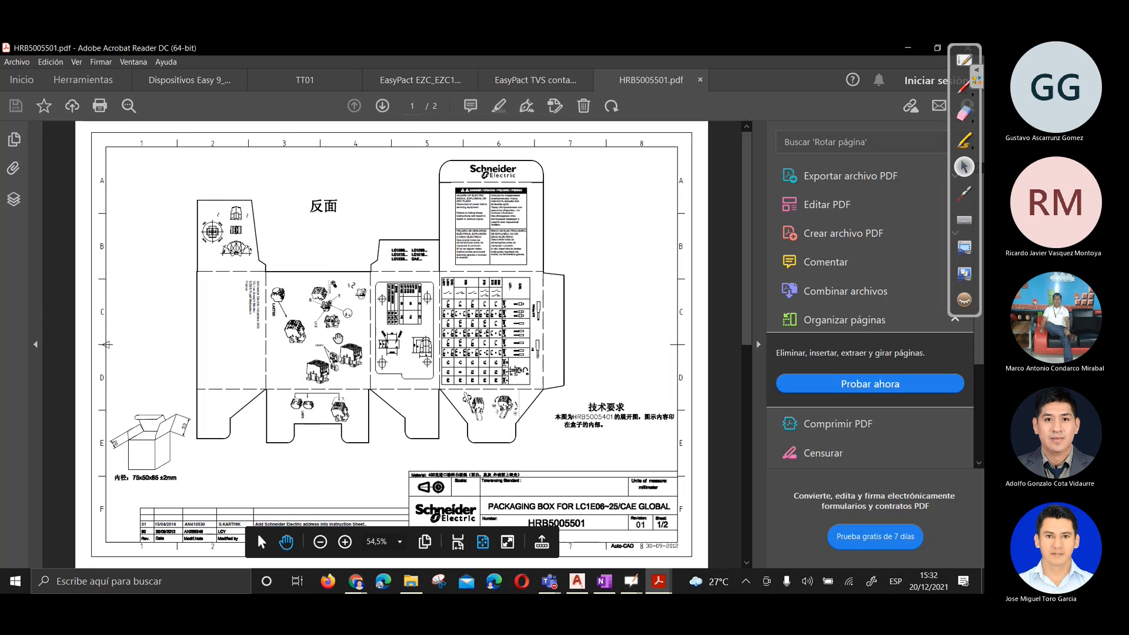
{"action": "scroll", "coordinate": [204, 397], "scroll_direction": "up", "scroll_amount": 4, "text": "ctrl"}
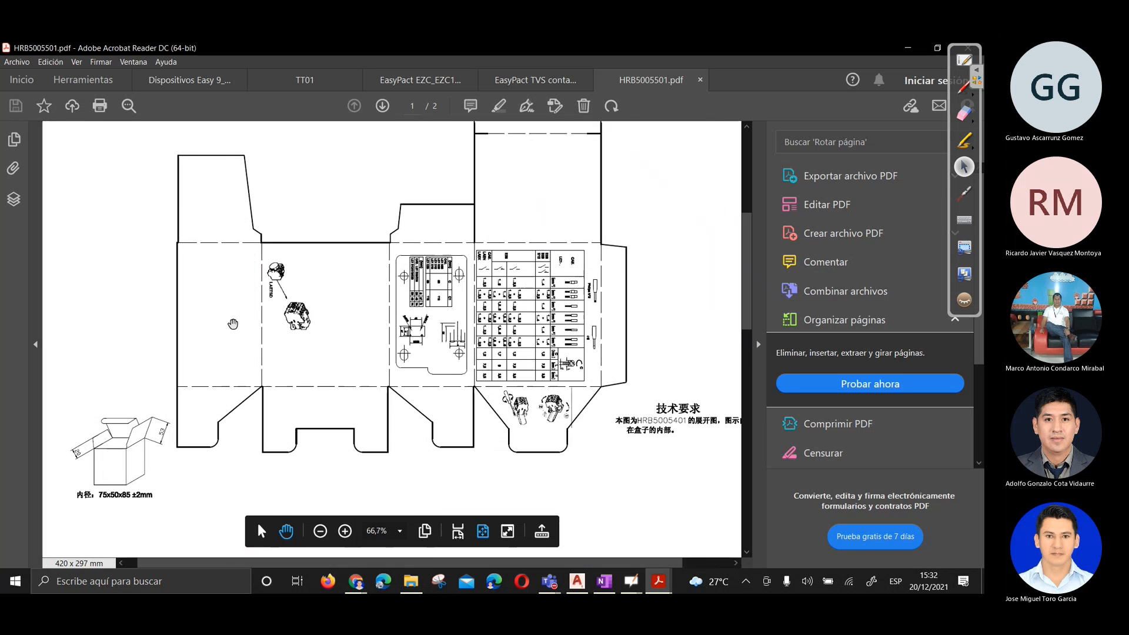
{"action": "scroll", "coordinate": [435, 352], "scroll_direction": "up", "scroll_amount": 4, "text": "ctrl"}
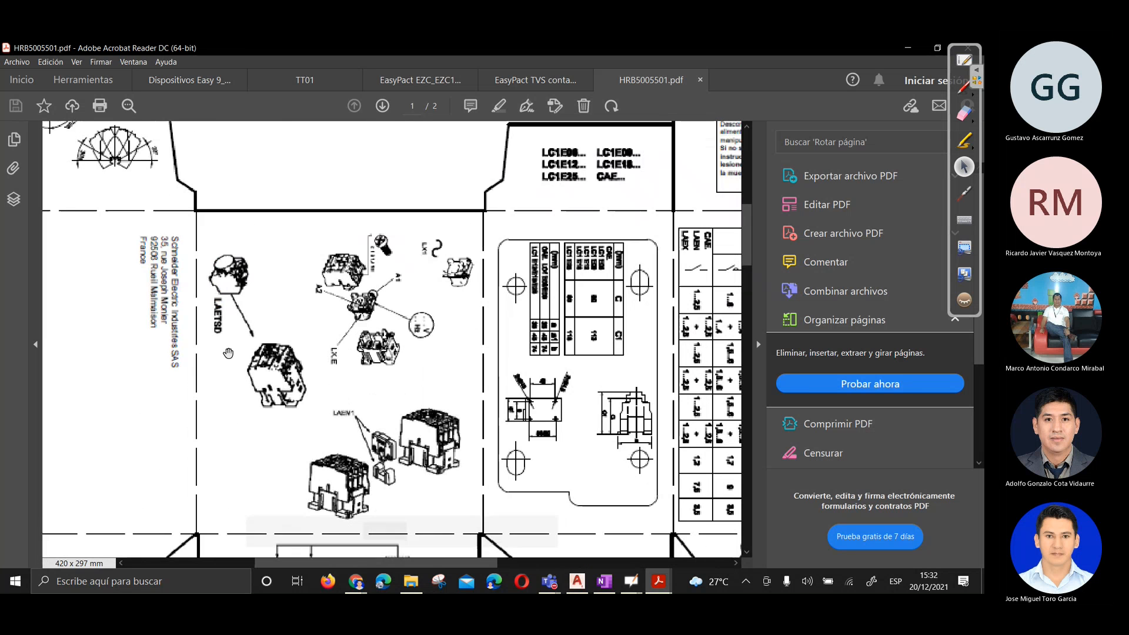
{"action": "scroll", "coordinate": [624, 433], "scroll_direction": "up", "scroll_amount": 1, "text": "ctrl"}
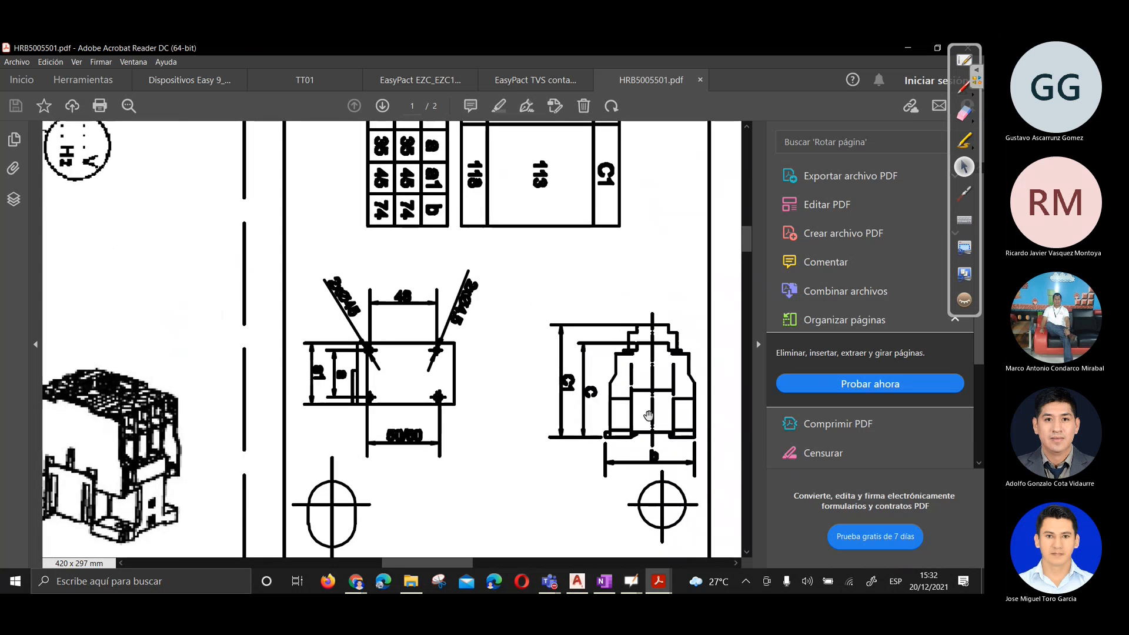
{"action": "scroll", "coordinate": [492, 408], "scroll_direction": "up", "scroll_amount": 1, "text": "ctrl"}
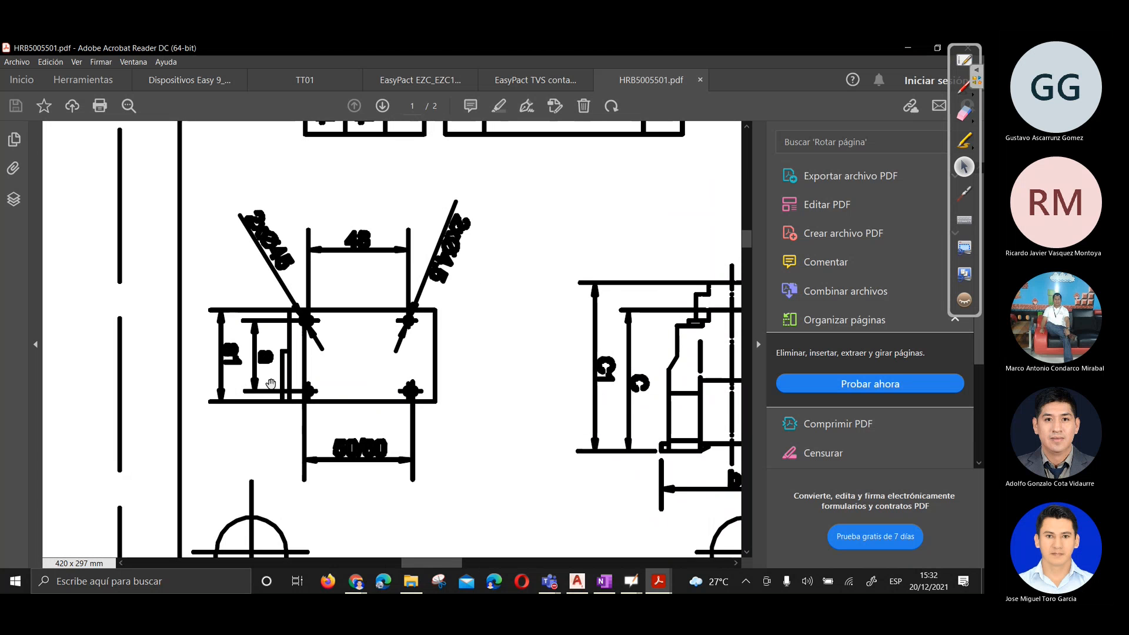
Examine the contactor's wiring size table and the screwdriver and rail-mounting illustrations on the HRB5005501 sheet
{"action": "scroll", "coordinate": [238, 361], "scroll_direction": "down", "scroll_amount": 3, "text": "ctrl"}
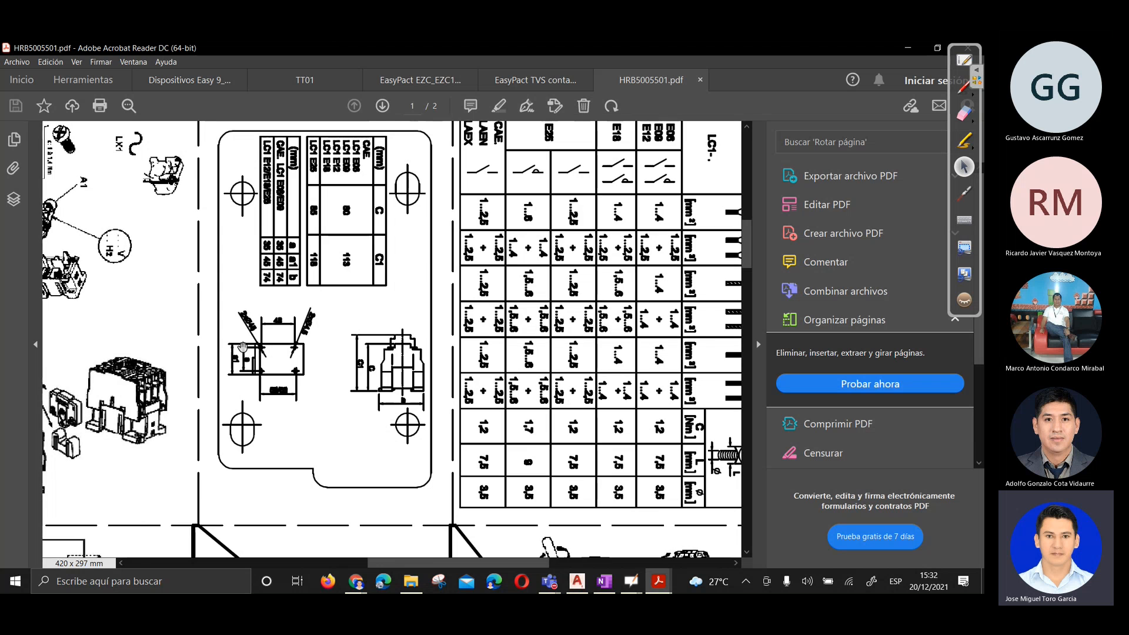
{"action": "scroll", "coordinate": [243, 347], "scroll_direction": "down", "scroll_amount": 1, "text": "ctrl"}
{"action": "scroll", "coordinate": [603, 440], "scroll_direction": "down", "scroll_amount": 1, "text": "ctrl"}
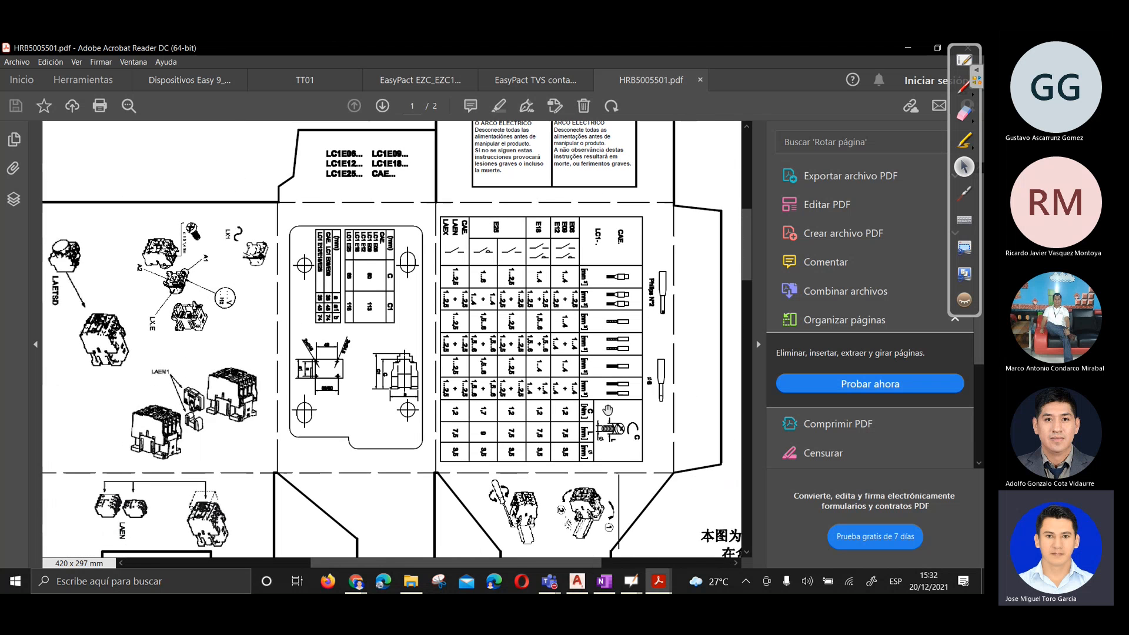
{"action": "scroll", "coordinate": [620, 261], "scroll_direction": "up", "scroll_amount": 2, "text": "ctrl"}
{"action": "scroll", "coordinate": [620, 261], "scroll_direction": "down", "scroll_amount": 1, "text": "ctrl"}
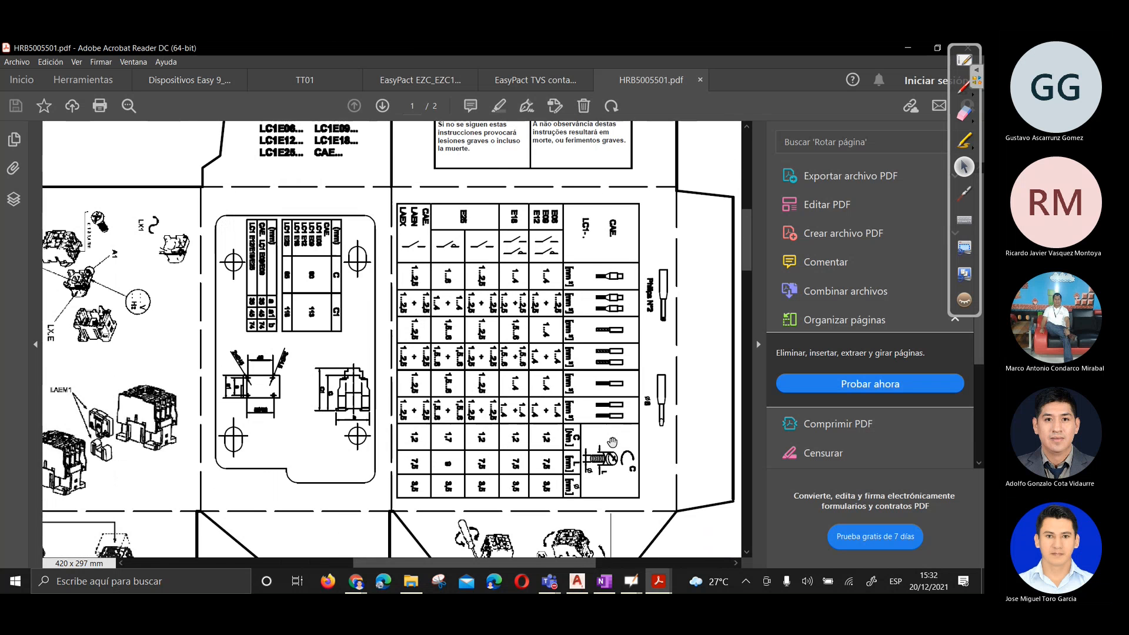
{"action": "scroll", "coordinate": [612, 418], "scroll_direction": "up", "scroll_amount": 3, "text": "ctrl"}
{"action": "scroll", "coordinate": [648, 285], "scroll_direction": "down", "scroll_amount": 1, "text": "ctrl"}
{"action": "scroll", "coordinate": [553, 446], "scroll_direction": "up", "scroll_amount": 3, "text": "ctrl"}
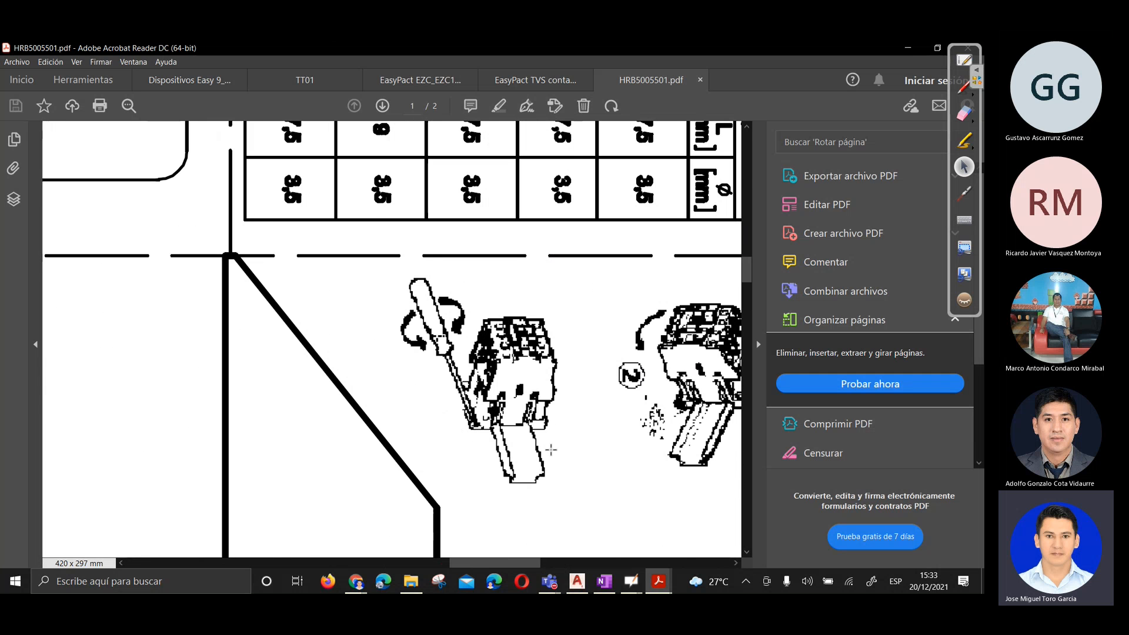
Examine the rail-mounting illustrations and the accessory assembly drawings on the HRB5005501 sheet
{"action": "scroll", "coordinate": [538, 398], "scroll_direction": "down", "scroll_amount": 1, "text": "ctrl"}
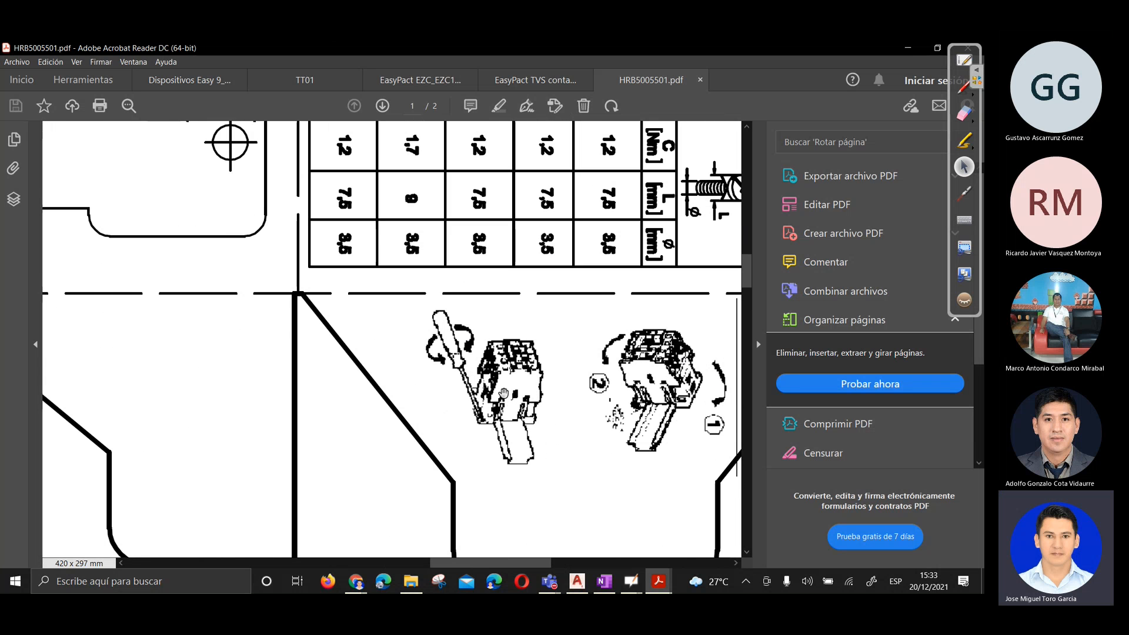
{"action": "scroll", "coordinate": [88, 376], "scroll_direction": "down", "scroll_amount": 2, "text": "ctrl"}
{"action": "scroll", "coordinate": [70, 379], "scroll_direction": "up", "scroll_amount": 2, "text": "ctrl"}
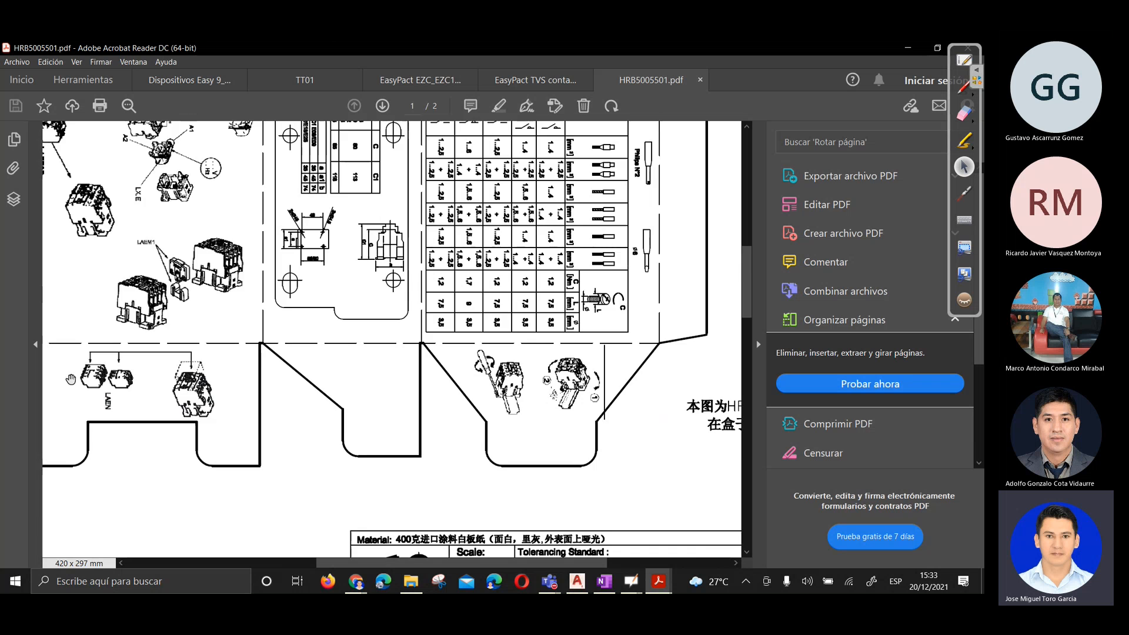
{"action": "scroll", "coordinate": [71, 380], "scroll_direction": "up", "scroll_amount": 2, "text": "ctrl"}
{"action": "scroll", "coordinate": [315, 373], "scroll_direction": "down", "scroll_amount": 1, "text": "ctrl"}
{"action": "mouse_move", "coordinate": [177, 318]}
{"action": "left_mouse_down"}
{"action": "mouse_move", "coordinate": [221, 432]}
{"action": "mouse_move", "coordinate": [335, 546]}
{"action": "left_mouse_up"}
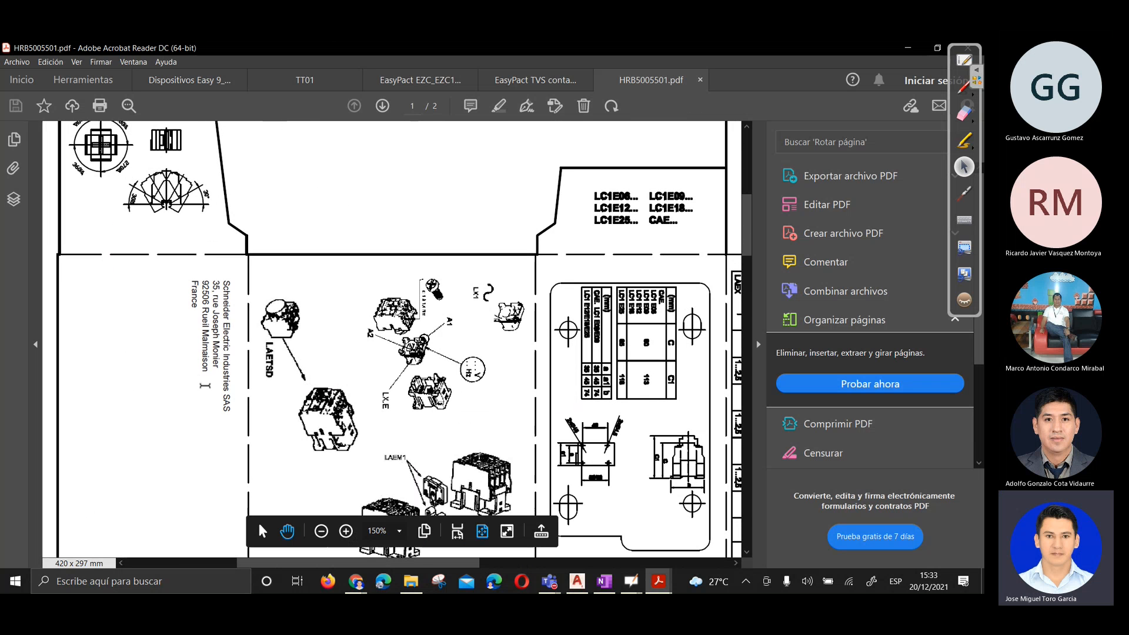
{"action": "left_click_drag", "start_coordinate": [205, 385], "coordinate": [256, 355]}
{"action": "left_click", "coordinate": [239, 360]}
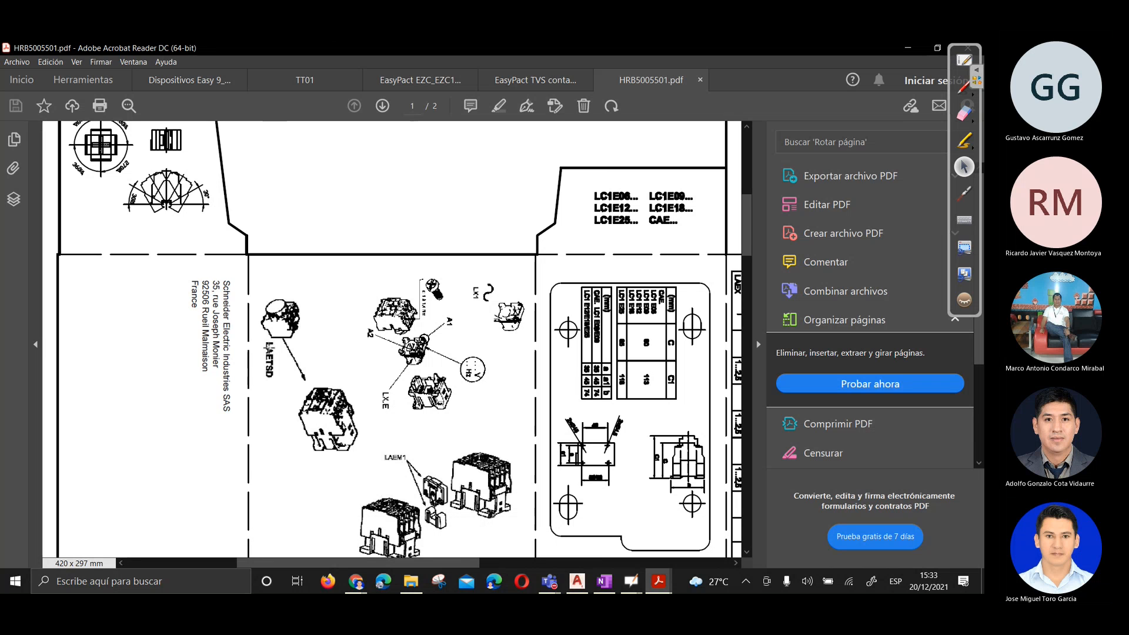
Examine the contactor's rotation and tilt-angle mounting position diagrams on the HRB5005501 sheet
{"action": "scroll", "coordinate": [267, 344], "scroll_direction": "up", "scroll_amount": 3}
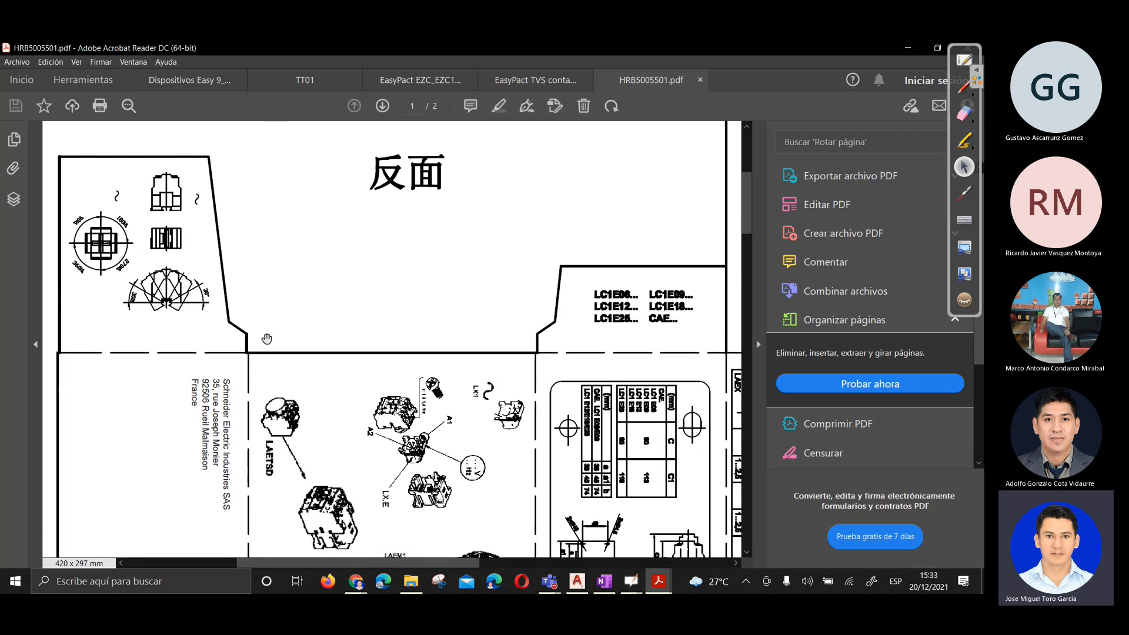
{"action": "scroll", "coordinate": [267, 339], "scroll_direction": "up", "scroll_amount": 1}
{"action": "scroll", "coordinate": [197, 280], "scroll_direction": "up", "scroll_amount": 2, "text": "ctrl"}
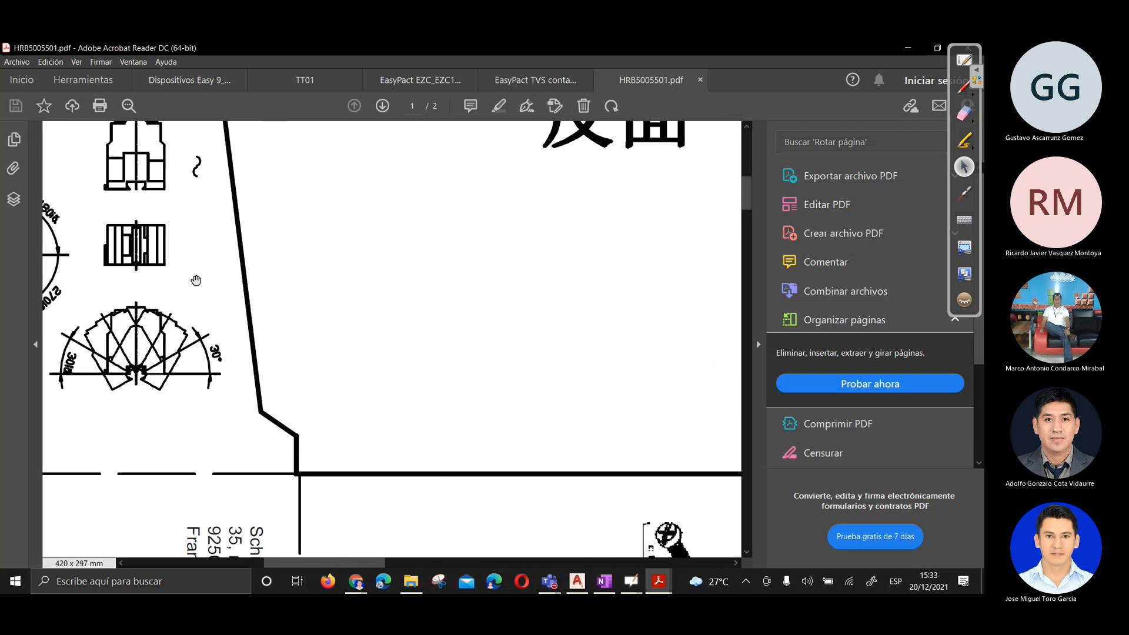
{"action": "scroll", "coordinate": [196, 280], "scroll_direction": "down", "scroll_amount": 1, "text": "ctrl"}
{"action": "left_click_drag", "start_coordinate": [196, 281], "coordinate": [259, 295]}
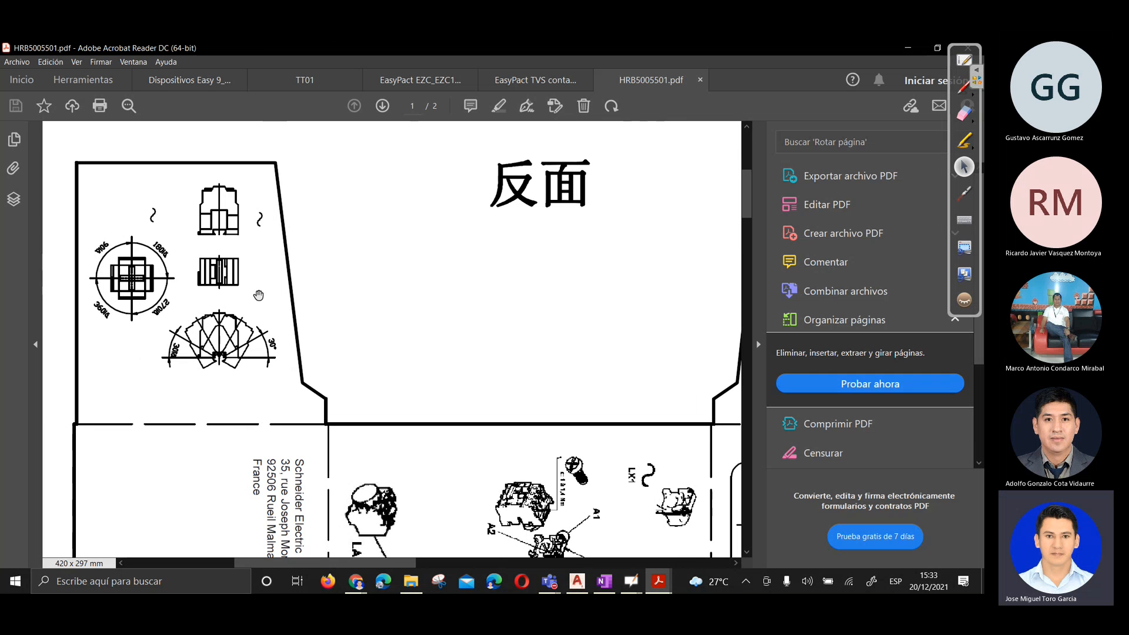
{"action": "scroll", "coordinate": [206, 306], "scroll_direction": "down", "scroll_amount": 4, "text": "ctrl"}
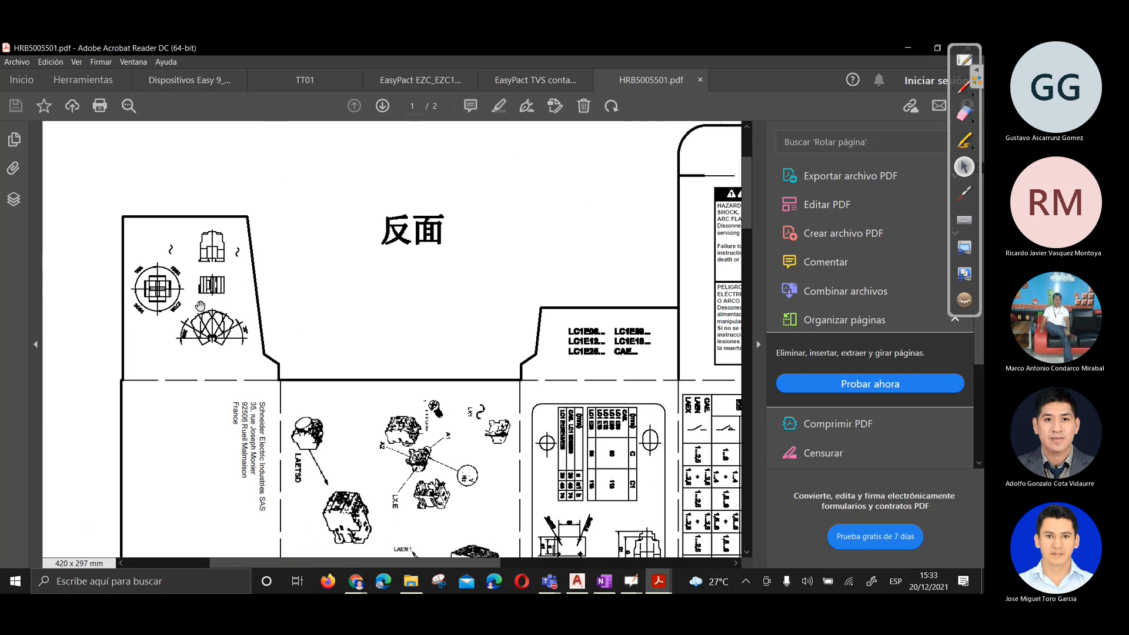
{"action": "scroll", "coordinate": [206, 309], "scroll_direction": "up", "scroll_amount": 2, "text": "ctrl"}
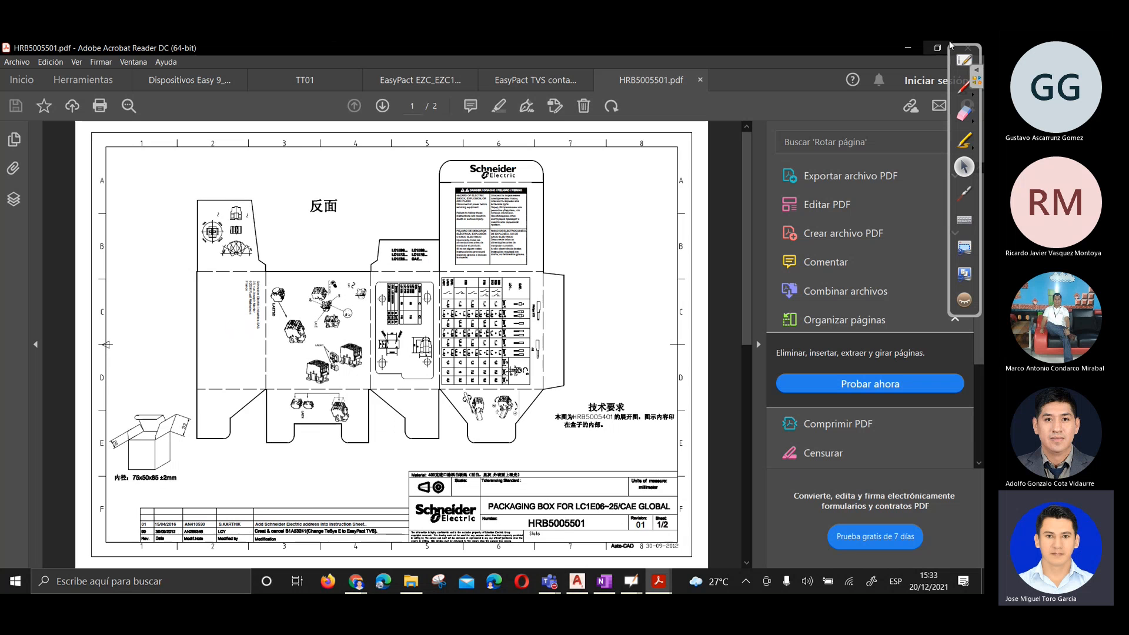
Open the LVED212071EN_2020_print catalogue from the 2-CONTACTOR folder and go to the 4-pole contactor characteristics on page A-15
{"action": "left_click", "coordinate": [908, 48]}
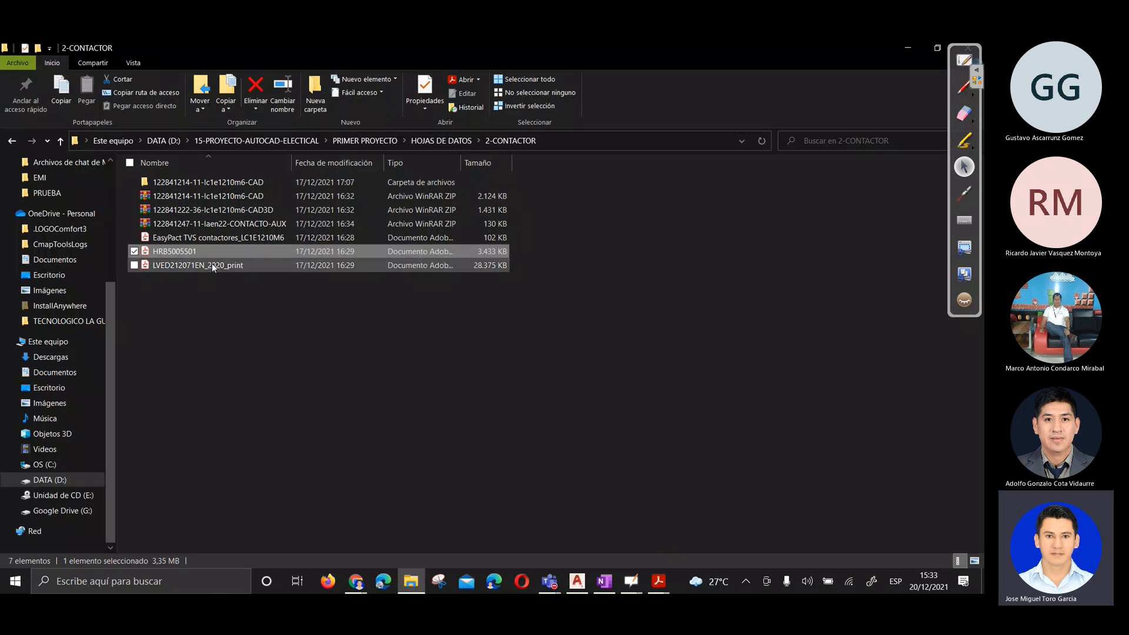
{"action": "left_click", "coordinate": [211, 265]}
{"action": "double_click", "coordinate": [212, 264]}
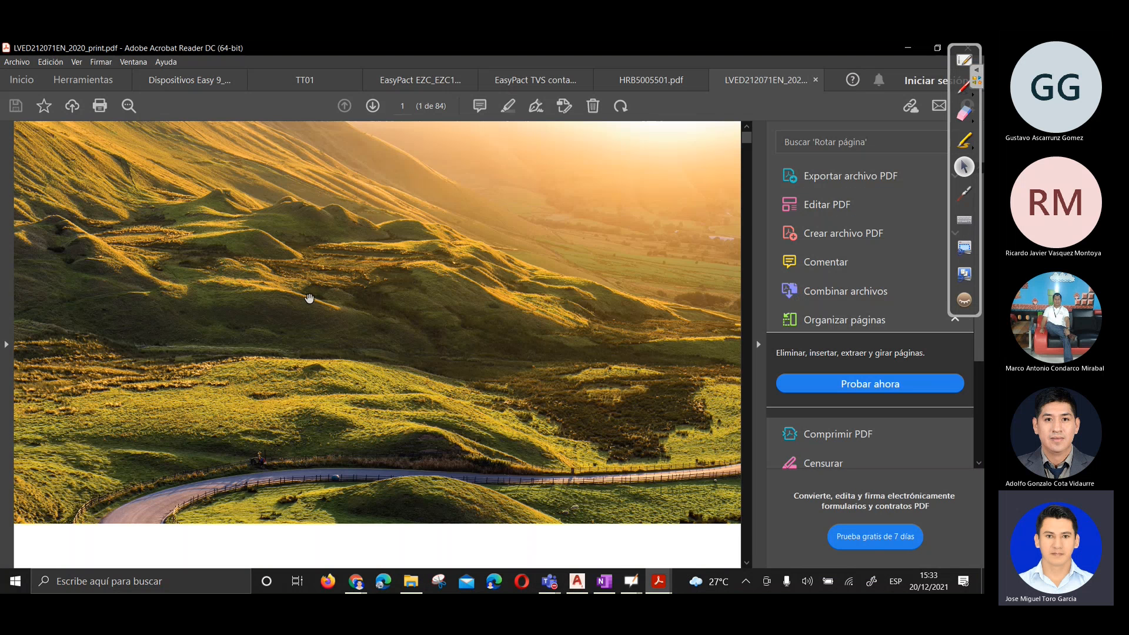
{"action": "scroll", "coordinate": [309, 298], "scroll_direction": "down", "scroll_amount": 3}
{"action": "left_click_drag", "start_coordinate": [746, 141], "coordinate": [742, 220]}
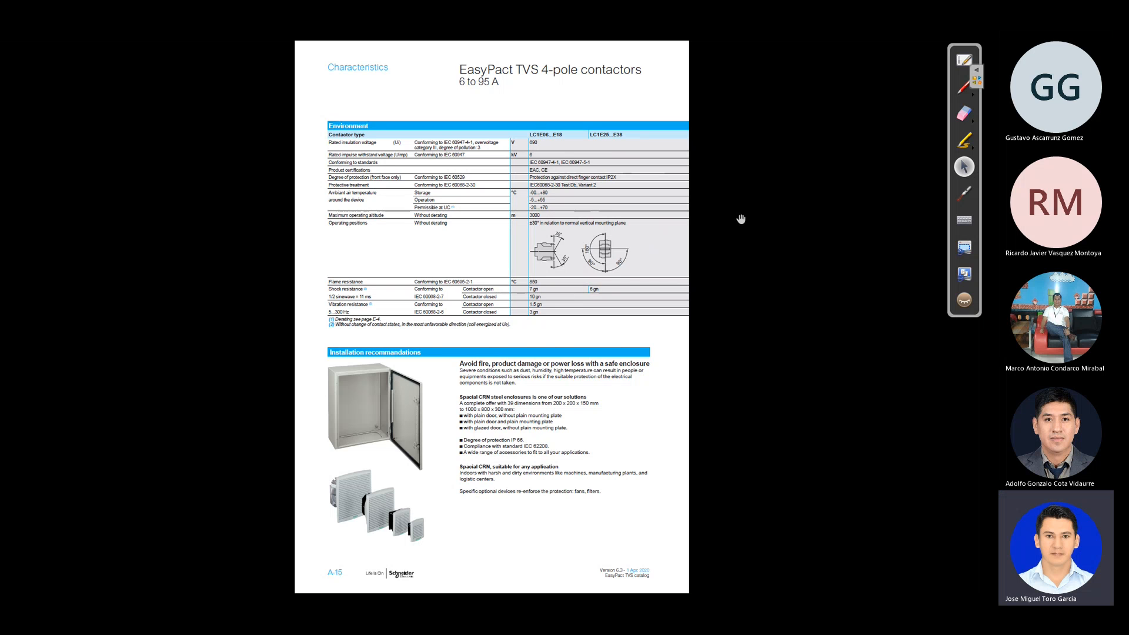
Skim the catalogue's LC1E contactor accessories, auxiliary contact blocks and coil replacement pages up to the dimensions on page A-26
{"action": "scroll", "coordinate": [741, 219], "scroll_direction": "down", "scroll_amount": 1}
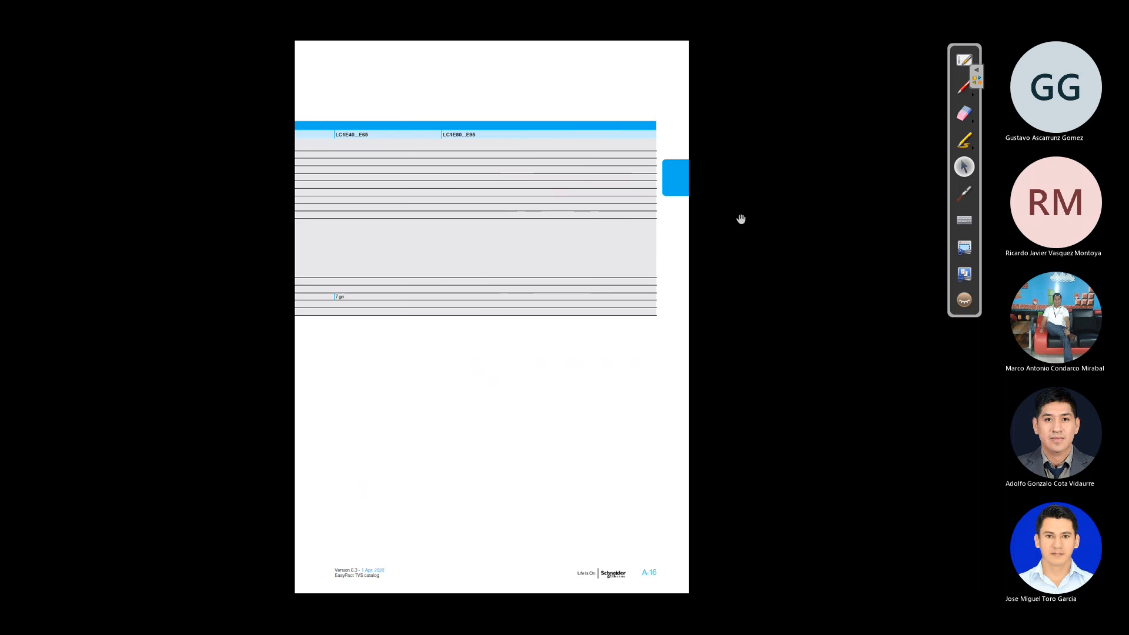
{"action": "scroll", "coordinate": [741, 220], "scroll_direction": "down", "scroll_amount": 2}
{"action": "scroll", "coordinate": [740, 219], "scroll_direction": "down", "scroll_amount": 1}
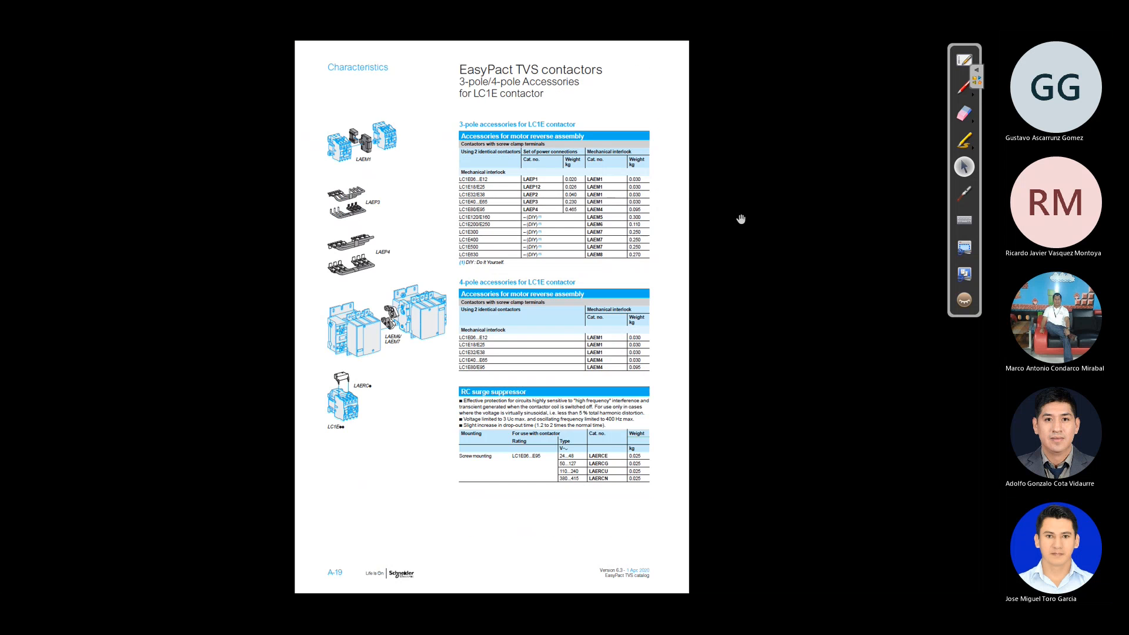
{"action": "scroll", "coordinate": [741, 219], "scroll_direction": "down", "scroll_amount": 1}
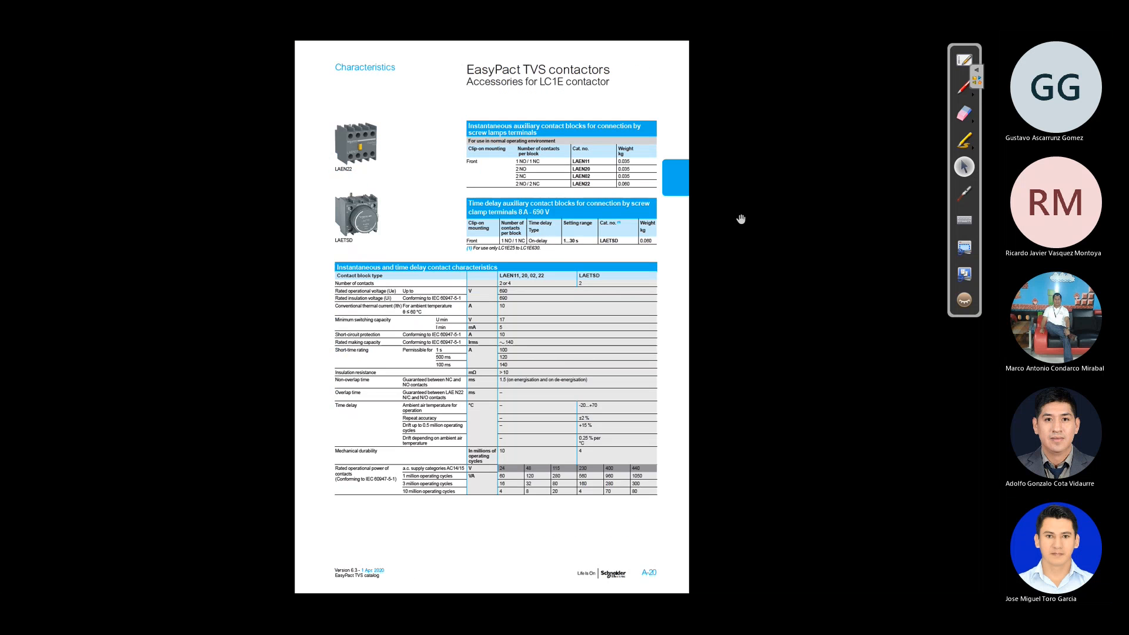
{"action": "scroll", "coordinate": [741, 219], "scroll_direction": "down", "scroll_amount": 1}
{"action": "scroll", "coordinate": [741, 219], "scroll_direction": "down", "scroll_amount": 5}
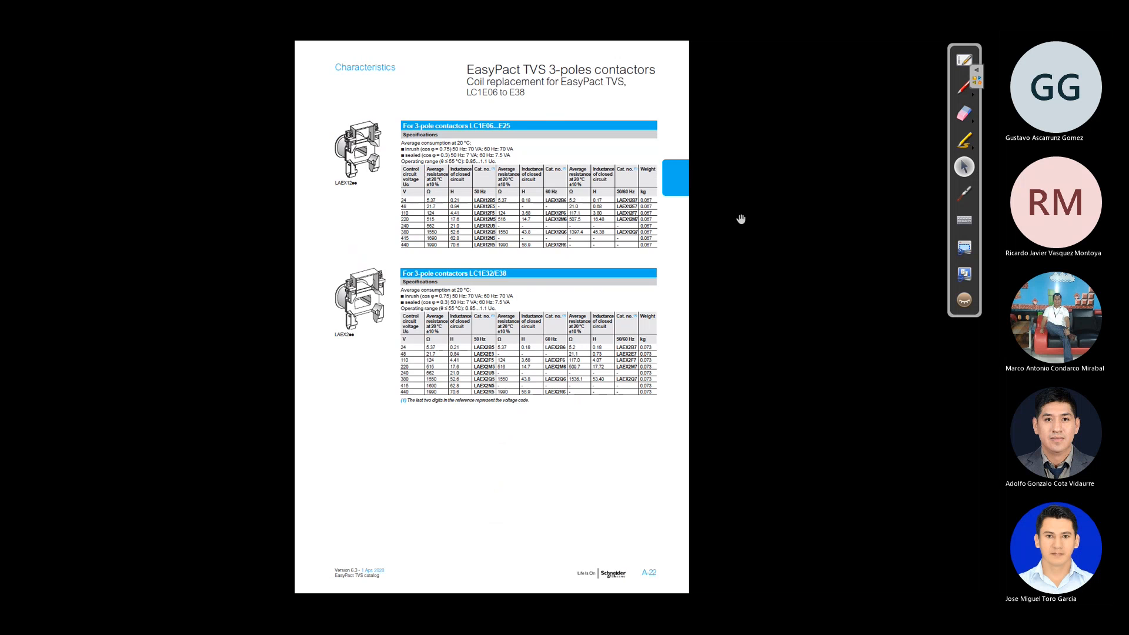
{"action": "scroll", "coordinate": [741, 219], "scroll_direction": "down", "scroll_amount": 1}
{"action": "scroll", "coordinate": [741, 219], "scroll_direction": "up", "scroll_amount": 1}
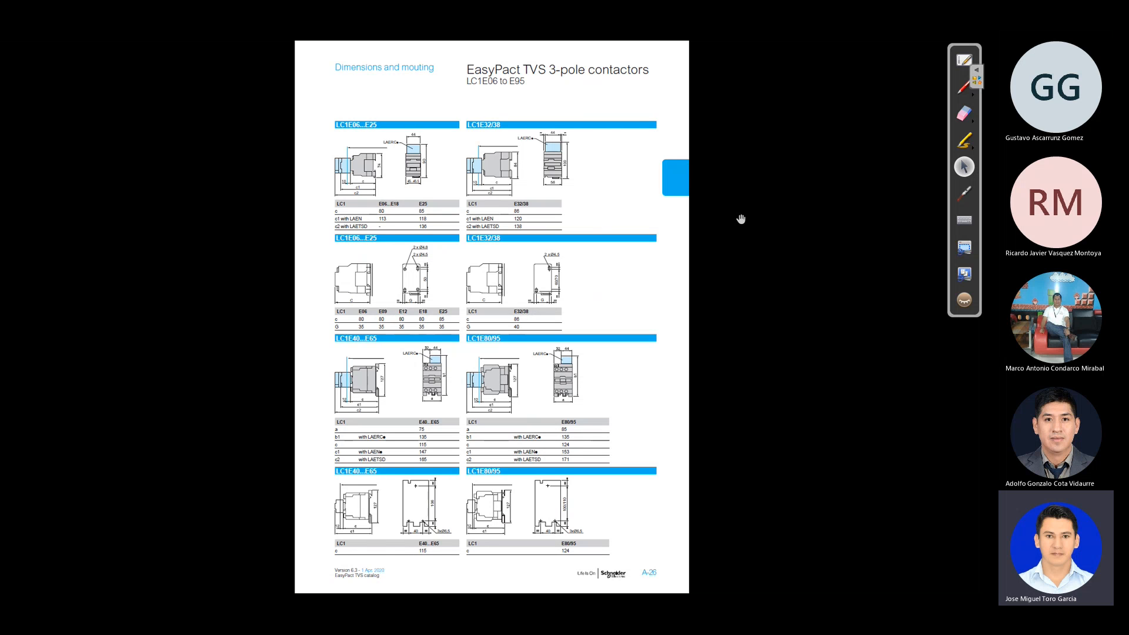
Review the dimensions and mounting pages for the EasyPact TVS 3-pole contactors, from LC1E06 up to LC1E300
{"action": "key", "text": "Page_Down"}
{"action": "key", "text": "Page_Down"}
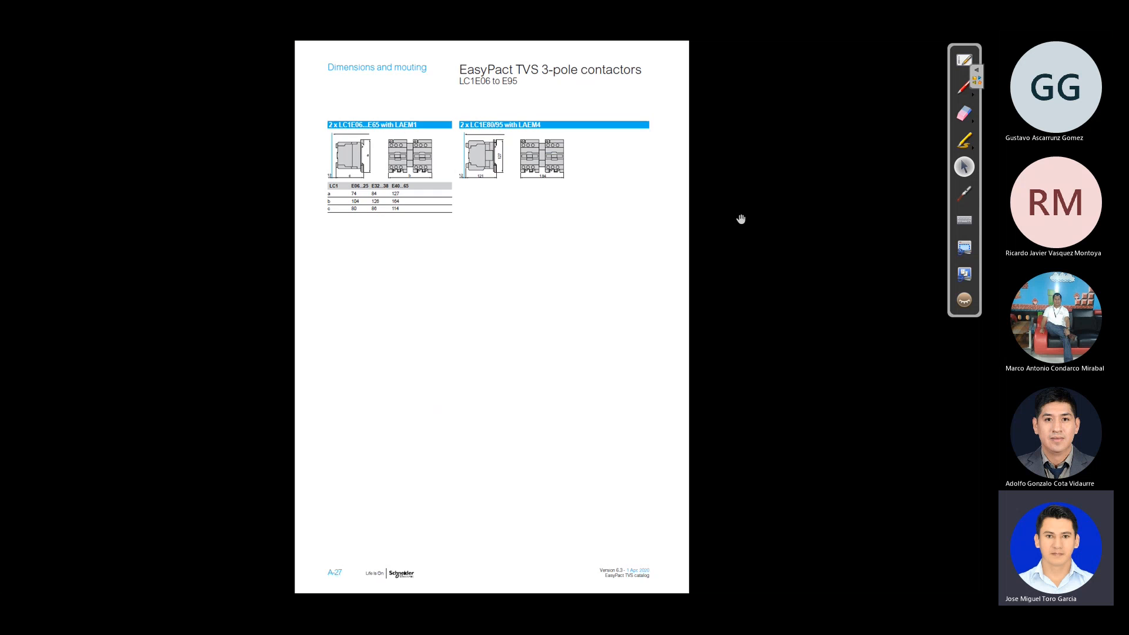
{"action": "key", "text": "Page_Down"}
{"action": "key", "text": "Page_Down"}
{"action": "key", "text": "Page_Down"}
{"action": "key", "text": "Page_Down"}
{"action": "key", "text": "Page_Down"}
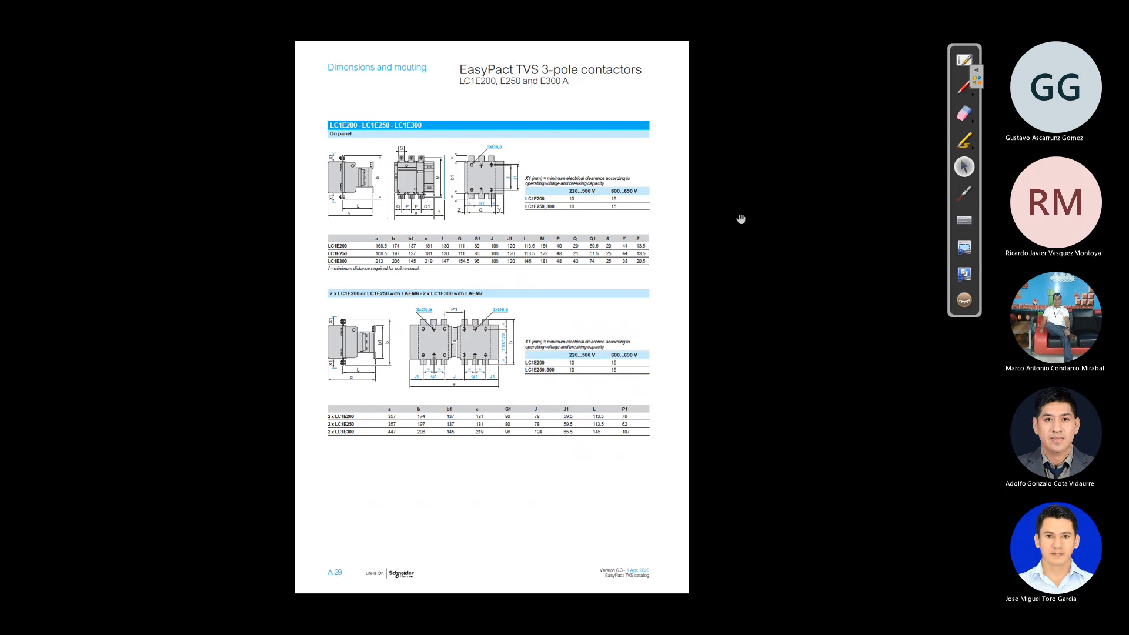
{"action": "key", "text": "Page_Down"}
{"action": "key", "text": "Page_Down"}
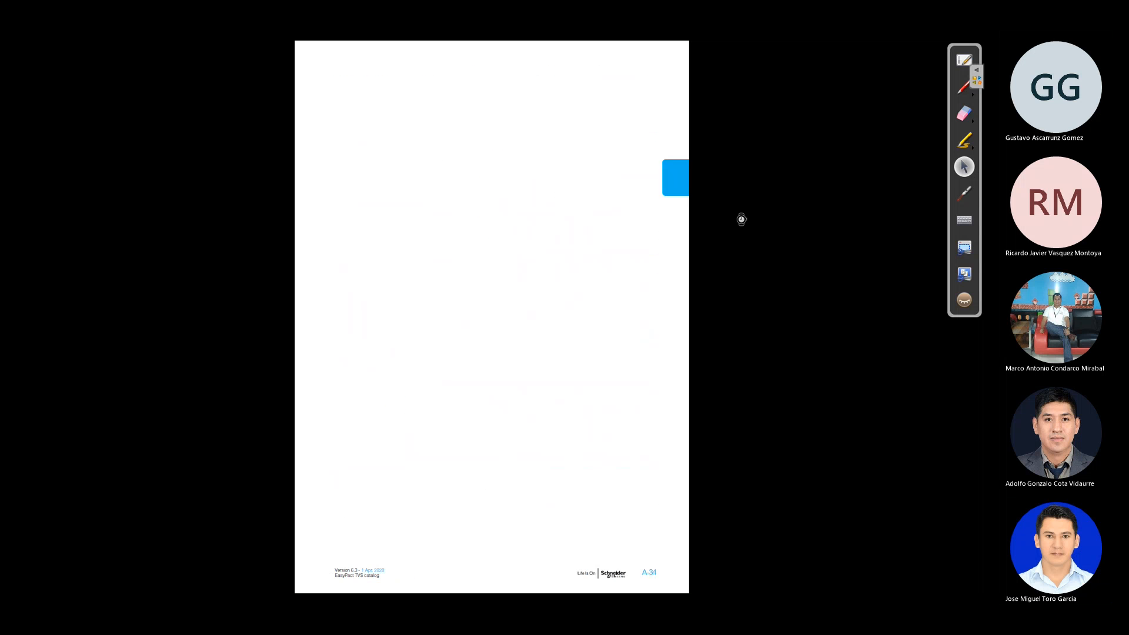
Page through the EasyPact TVS thermal overload relay section to the start of the control relays on page C-1
{"action": "key", "text": "Page_Down"}
{"action": "key", "text": "Page_Down"}
{"action": "key", "text": "Page_Down"}
{"action": "key", "text": "Page_Down"}
{"action": "key", "text": "Page_Down"}
{"action": "key", "text": "Page_Down"}
{"action": "key", "text": "Page_Down"}
{"action": "key", "text": "Page_Down"}
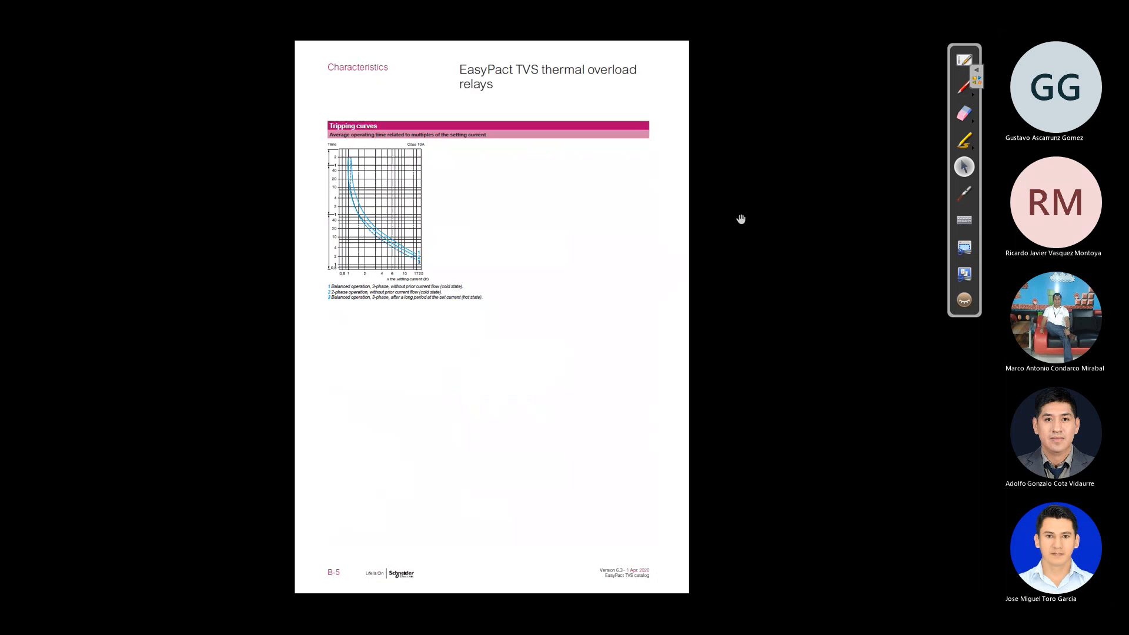
{"action": "key", "text": "Page_Down"}
{"action": "key", "text": "Page_Down"}
{"action": "key", "text": "Page_Down"}
{"action": "key", "text": "Page_Down"}
{"action": "key", "text": "Page_Down"}
{"action": "key", "text": "Page_Down"}
{"action": "key", "text": "Page_Down"}
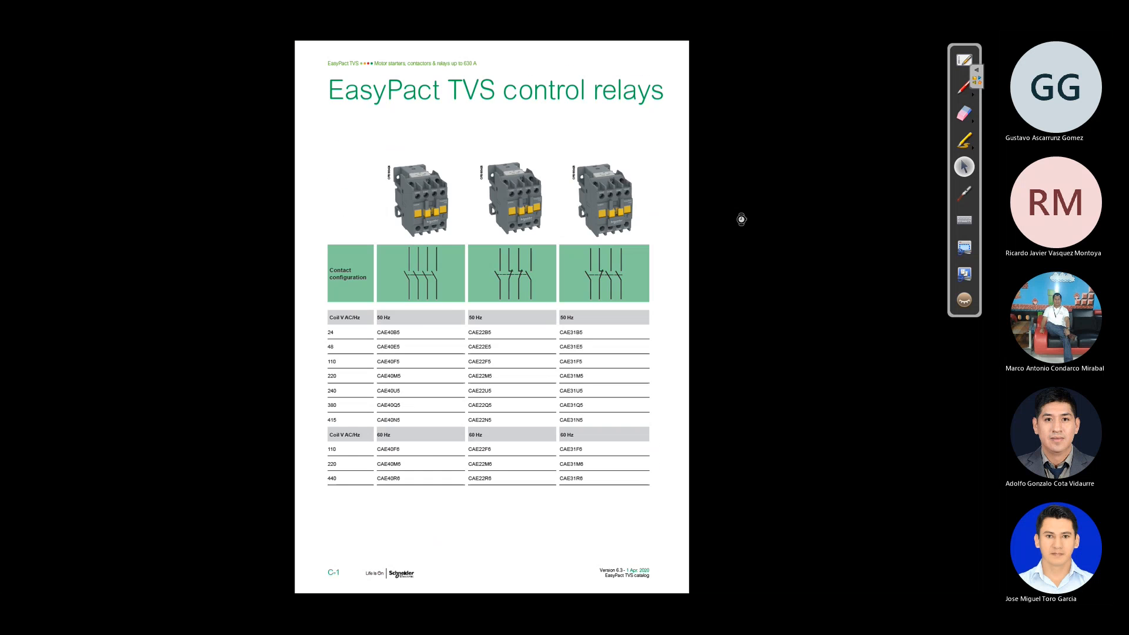
Review the control relays' mounting dimensions and auxiliary contact blocks, continuing to the MPSD introduction on page D-1
{"action": "key", "text": "Page_Up"}
{"action": "key", "text": "Page_Down"}
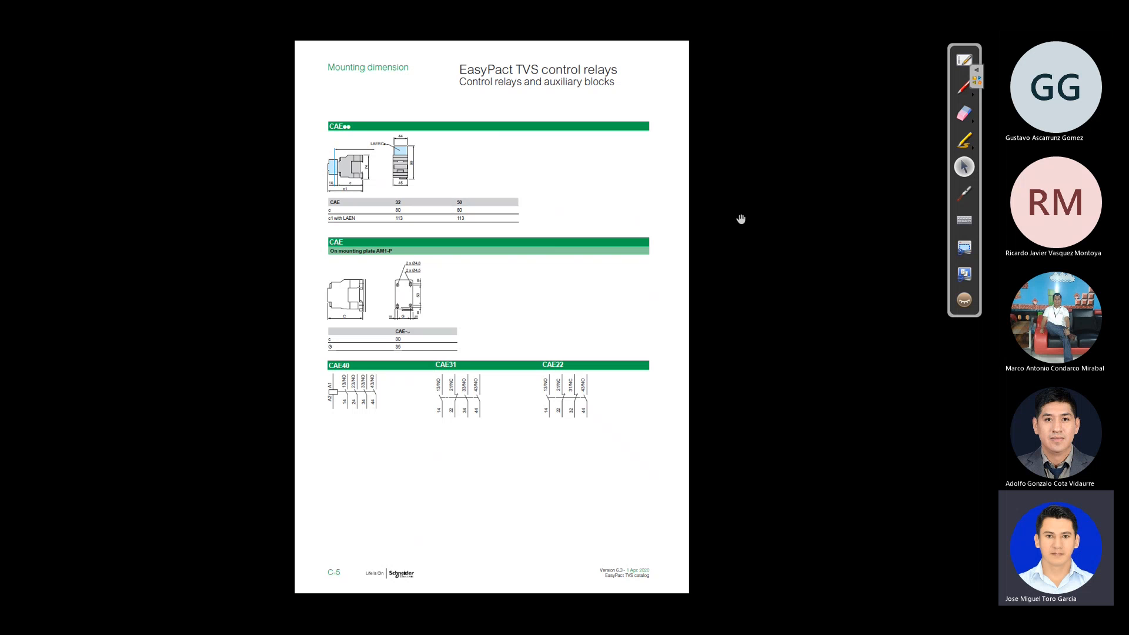
{"action": "key", "text": "Page_Down"}
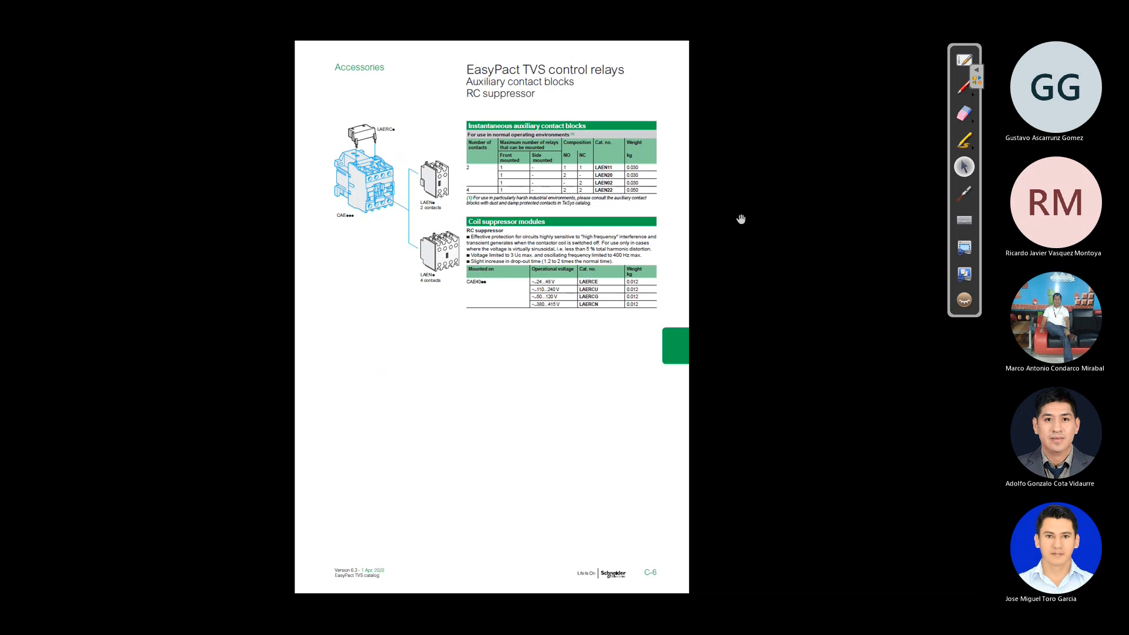
{"action": "key", "text": "Page_Down"}
{"action": "key", "text": "Page_Down"}
{"action": "key", "text": "Page_Down"}
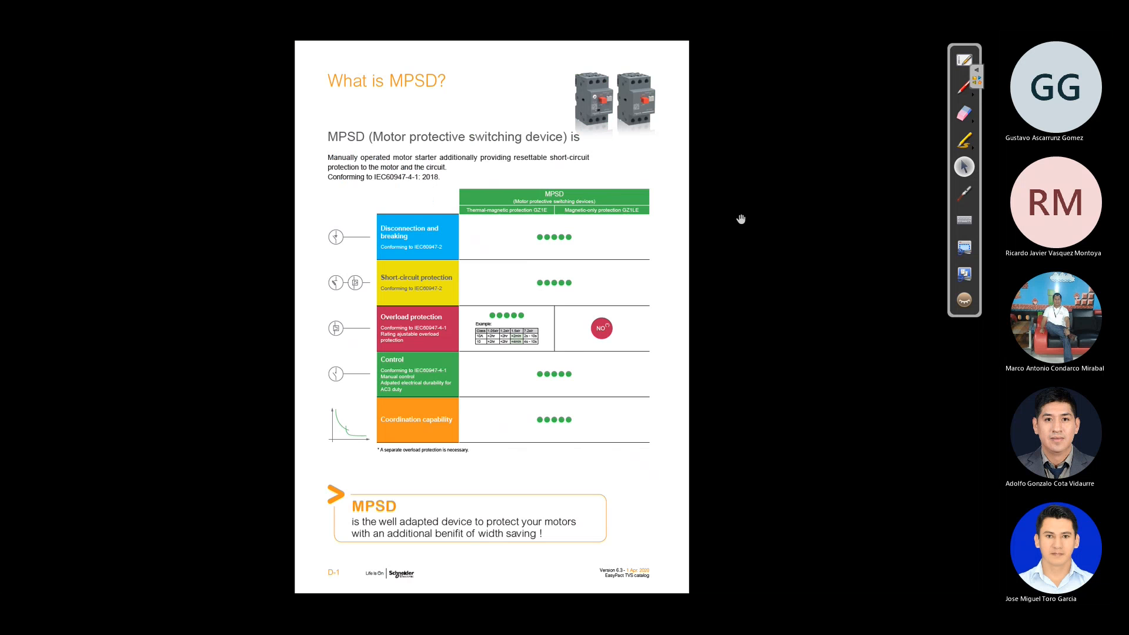
Skim the motor protective device and protection coordination sections to the catalogue's back cover, and leave the full-screen view
{"action": "key", "text": "Page_Down"}
{"action": "key", "text": "Page_Down"}
{"action": "key", "text": "Page_Down"}
{"action": "key", "text": "Page_Down"}
{"action": "key", "text": "Page_Down"}
{"action": "key", "text": "Page_Down"}
{"action": "key", "text": "Page_Down"}
{"action": "key", "text": "Page_Down"}
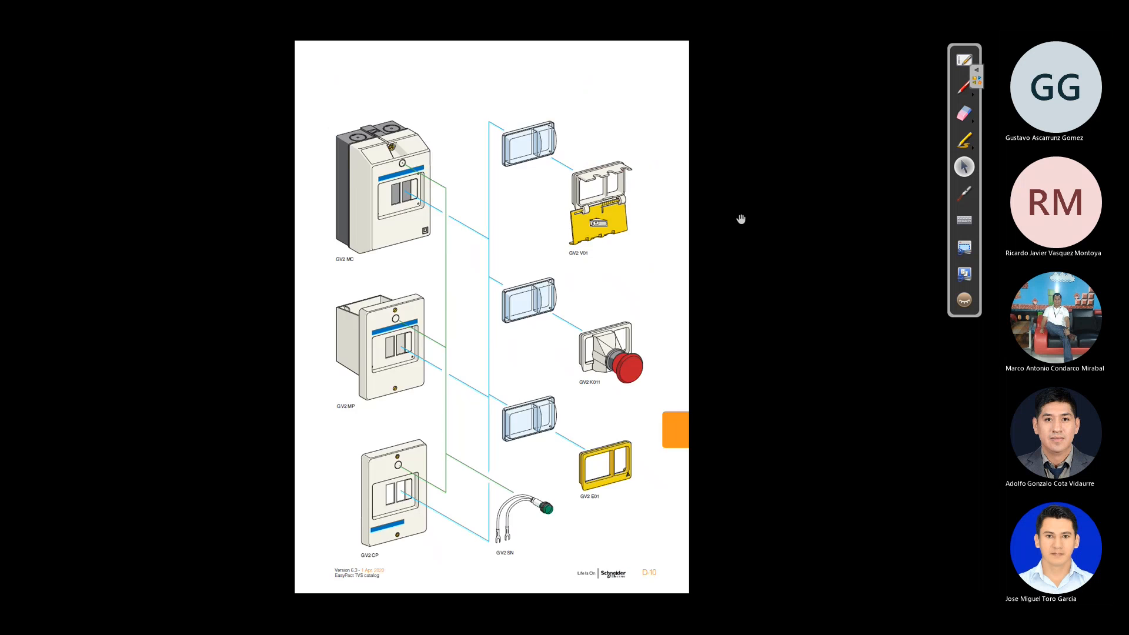
{"action": "key", "text": "Page_Down"}
{"action": "key", "text": "Page_Down"}
{"action": "key", "text": "Page_Down"}
{"action": "key", "text": "Page_Down"}
{"action": "key", "text": "Page_Down"}
{"action": "key", "text": "Page_Down"}
{"action": "key", "text": "Page_Down"}
{"action": "key", "text": "Page_Down"}
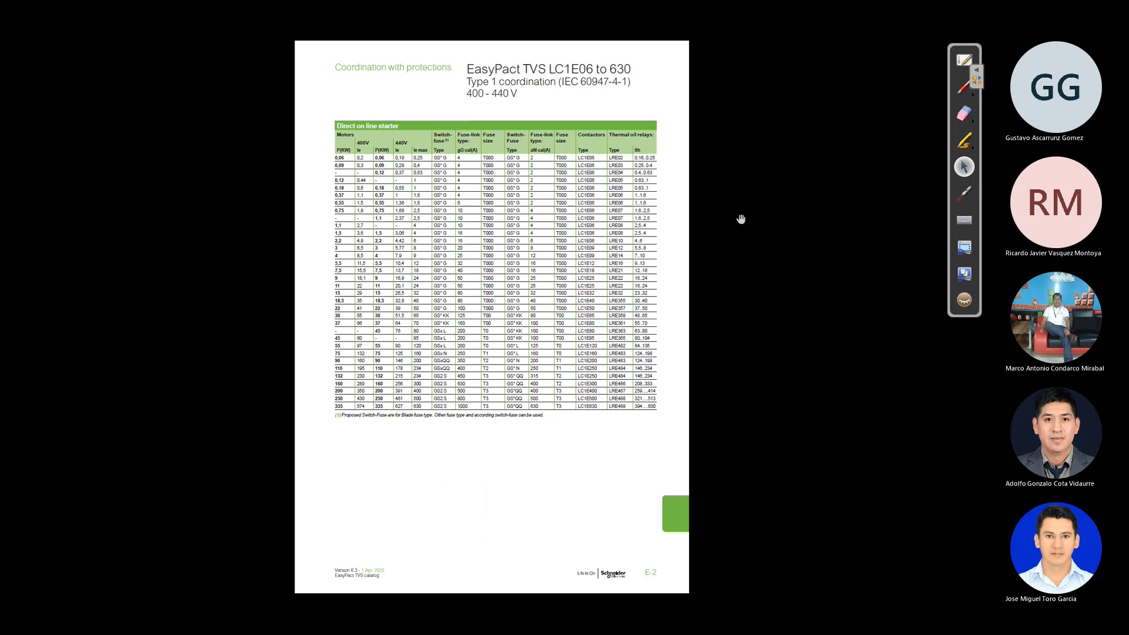
{"action": "key", "text": "Page_Down"}
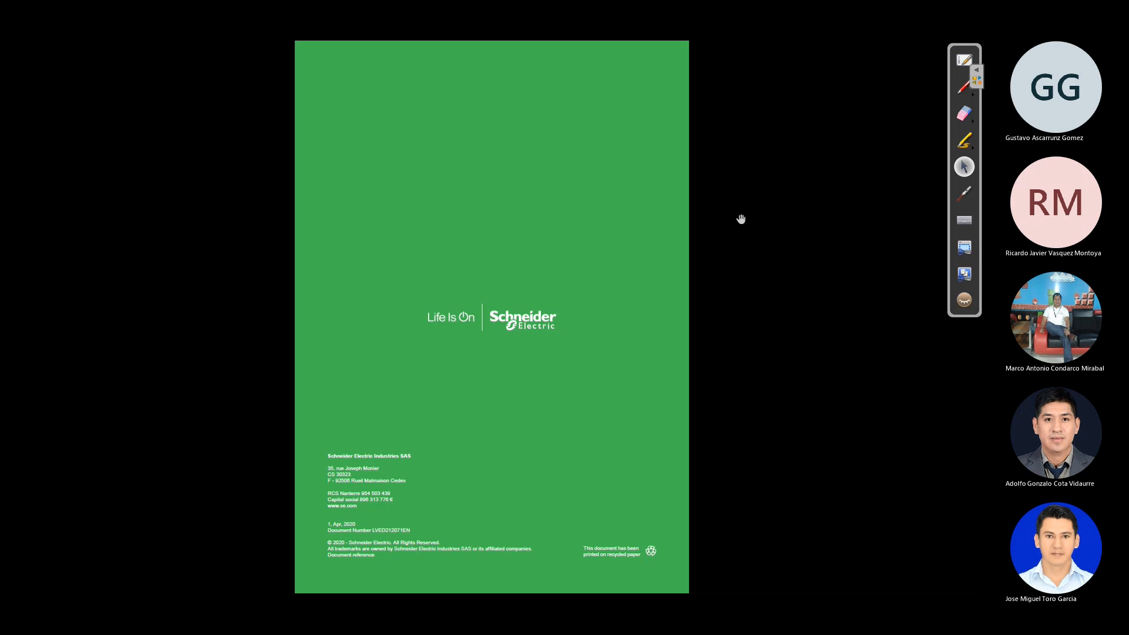
{"action": "key", "text": "Escape"}
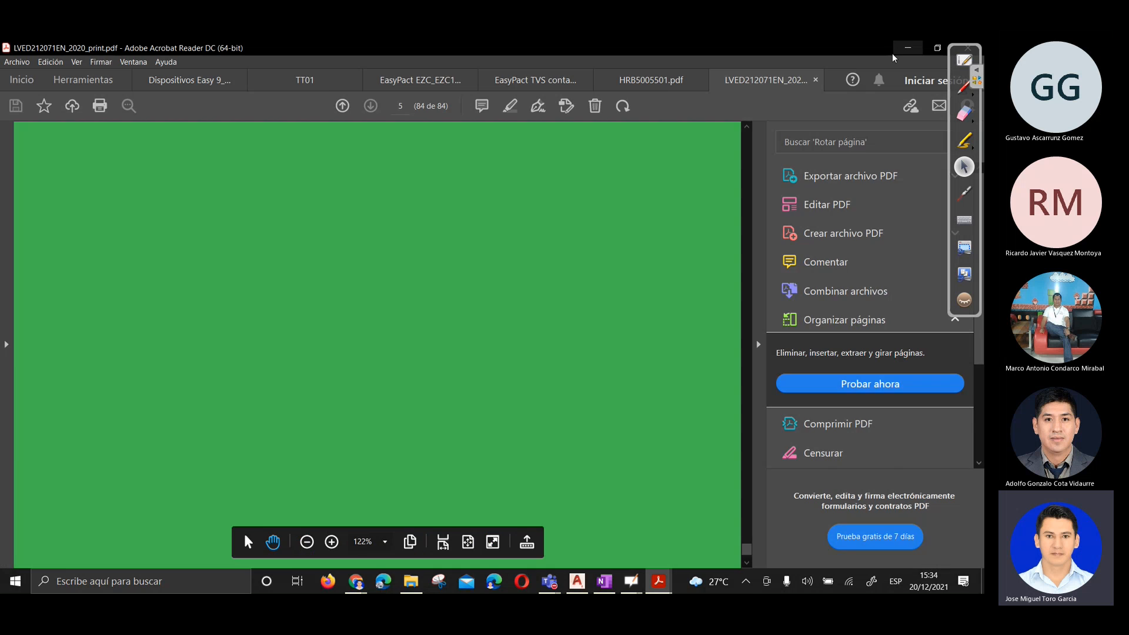
Switch to the 3 TABLERO drawing in AutoCAD Electrical and move the three-pole circuit breaker down, farther from the upper duct
{"action": "left_click", "coordinate": [902, 49]}
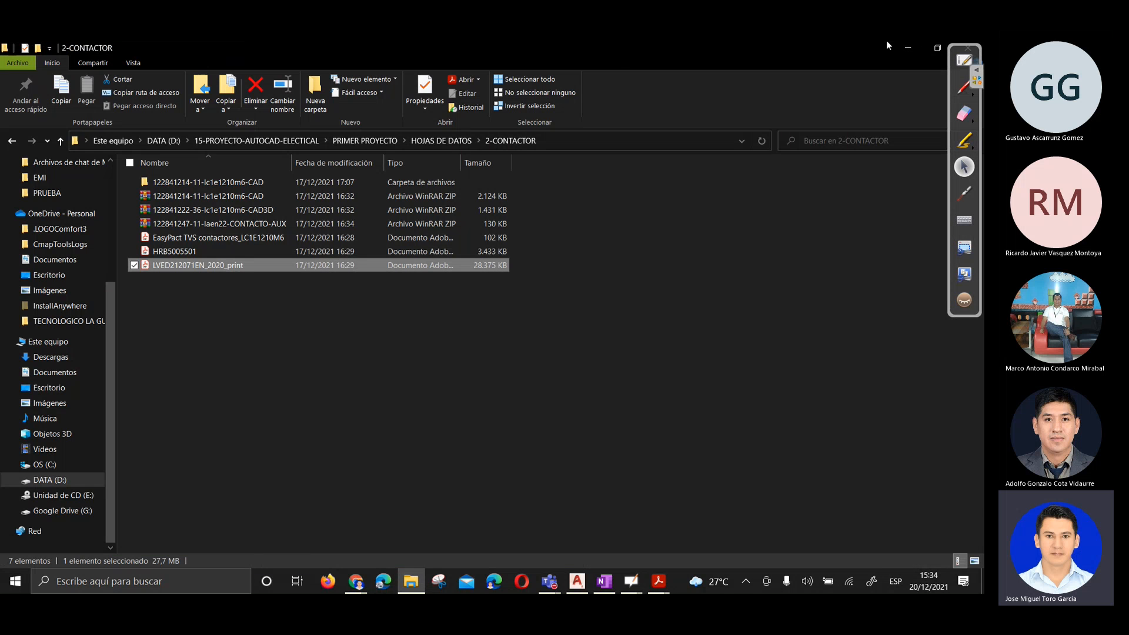
{"action": "left_click", "coordinate": [908, 48]}
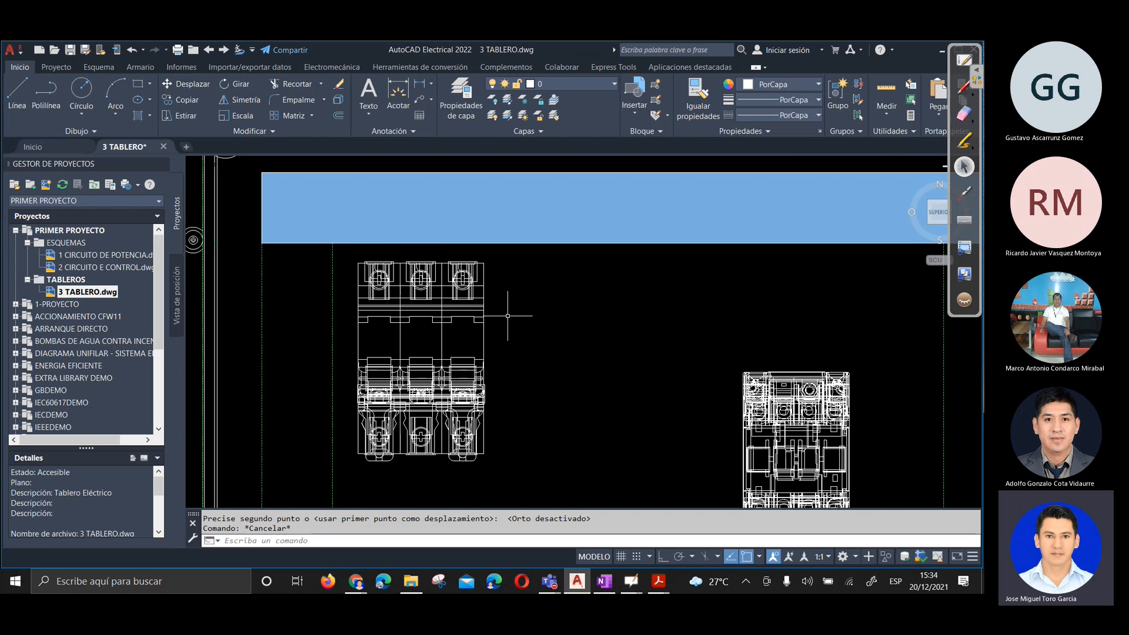
{"action": "scroll", "coordinate": [511, 310], "scroll_direction": "down", "scroll_amount": 3}
{"action": "middle_click_drag", "start_coordinate": [524, 328], "coordinate": [517, 353]}
{"action": "scroll", "coordinate": [477, 273], "scroll_direction": "up", "scroll_amount": 2}
{"action": "scroll", "coordinate": [476, 273], "scroll_direction": "down", "scroll_amount": 4}
{"action": "scroll", "coordinate": [485, 297], "scroll_direction": "up", "scroll_amount": 4}
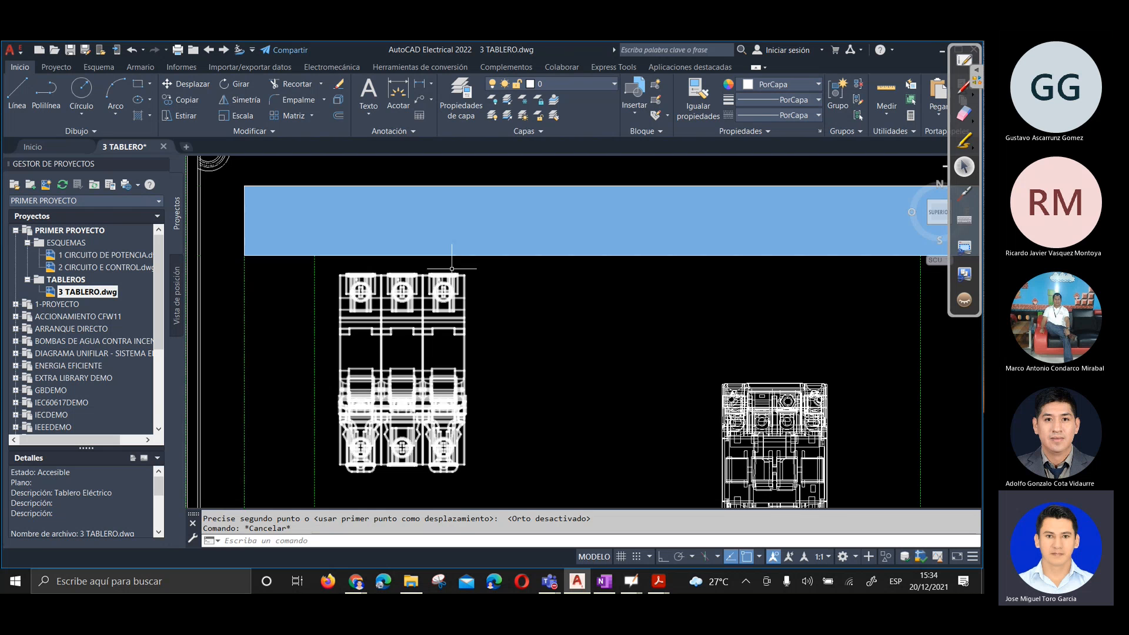
{"action": "left_click", "coordinate": [450, 275]}
{"action": "left_click", "coordinate": [494, 285]}
{"action": "left_click", "coordinate": [494, 286]}
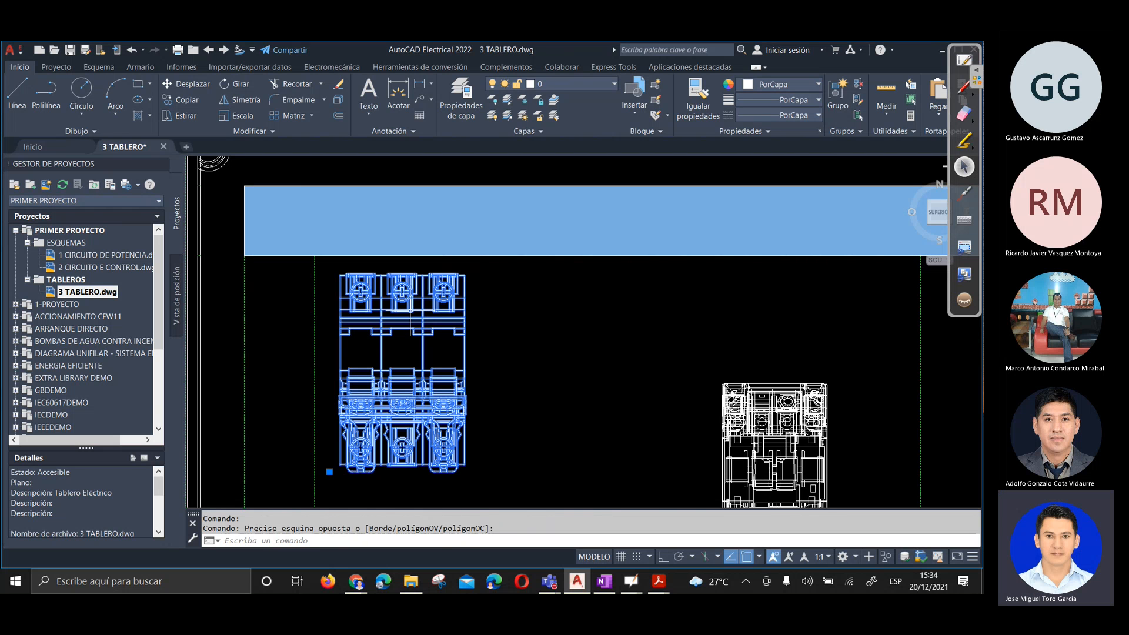
{"action": "left_click", "coordinate": [176, 87]}
{"action": "left_click", "coordinate": [513, 302]}
{"action": "scroll", "coordinate": [510, 300], "scroll_direction": "down", "scroll_amount": 6}
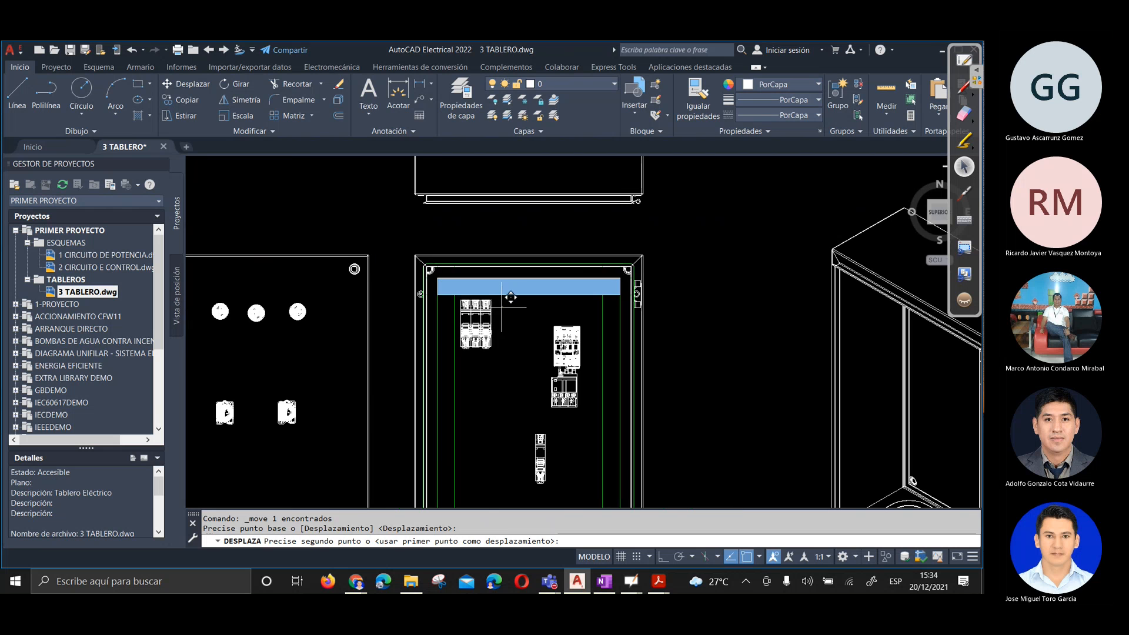
{"action": "left_click", "coordinate": [512, 340]}
{"action": "middle_click_drag", "start_coordinate": [482, 323], "coordinate": [381, 307]}
{"action": "scroll", "coordinate": [497, 379], "scroll_direction": "up", "scroll_amount": 4}
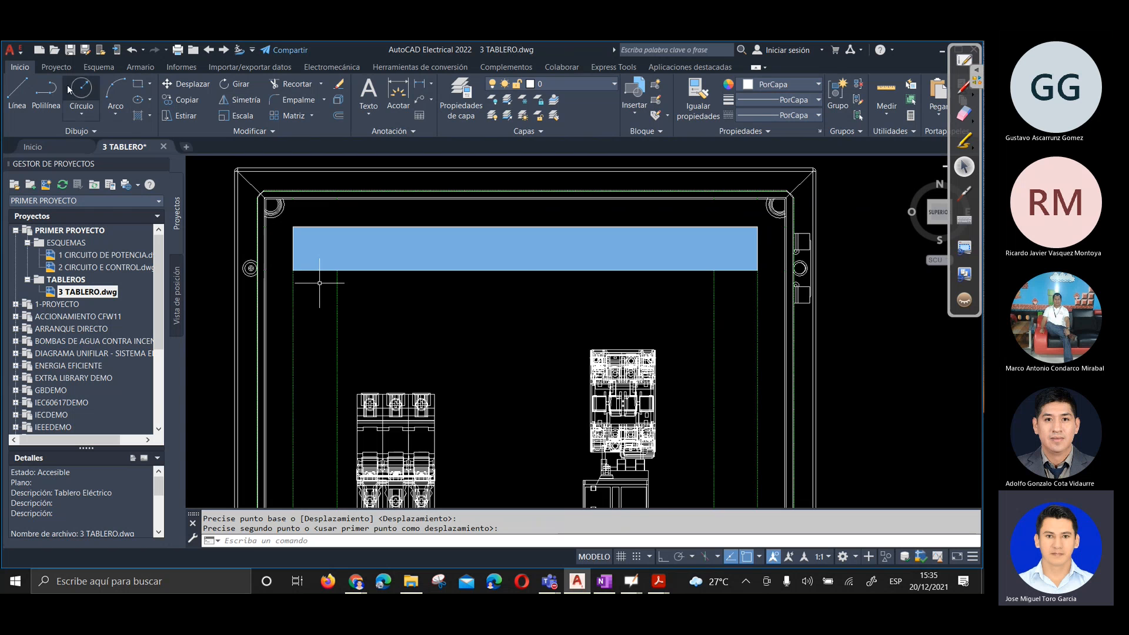
Make 0-REFERENCIAS the current layer and draw a line along the full lower edge of the upper duct
{"action": "left_click", "coordinate": [544, 85]}
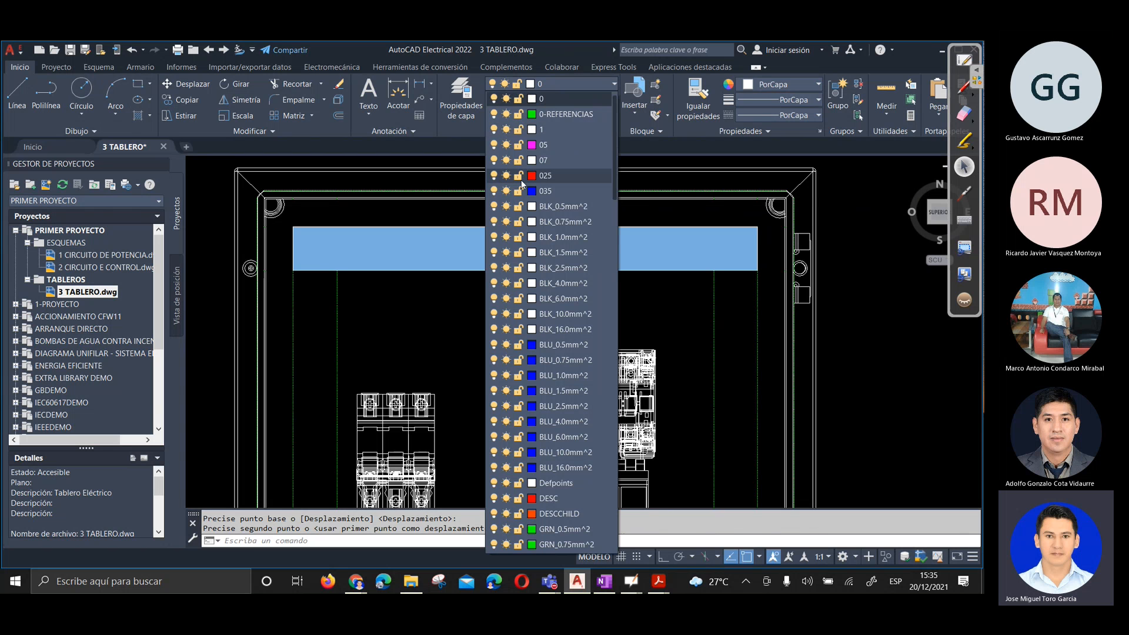
{"action": "left_click", "coordinate": [546, 115]}
{"action": "left_click", "coordinate": [27, 93]}
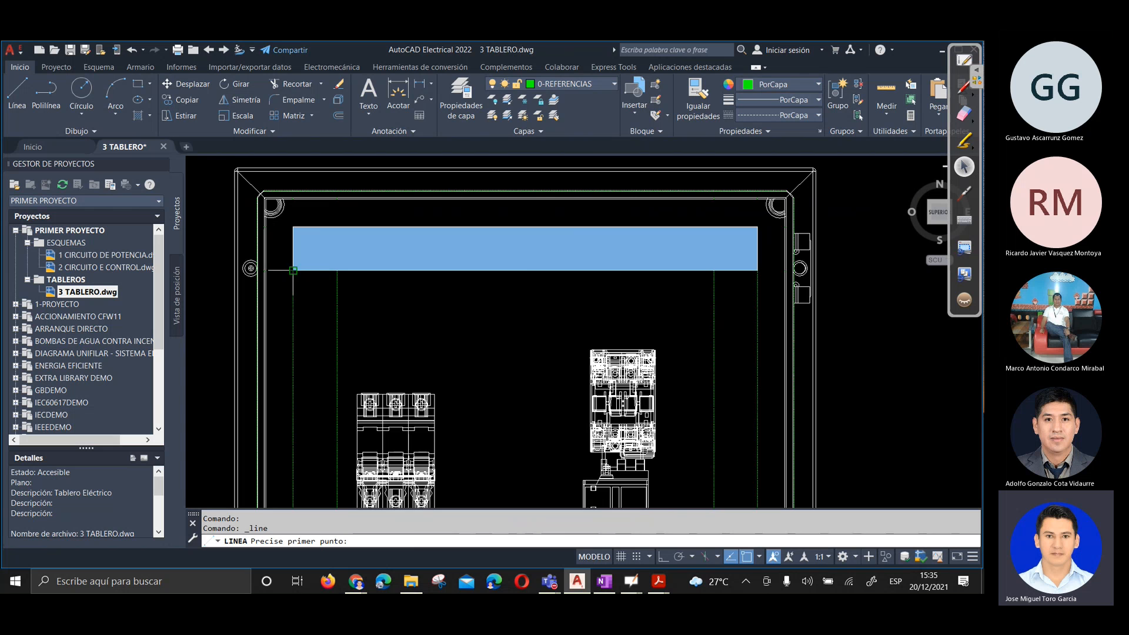
{"action": "left_click", "coordinate": [293, 270]}
{"action": "left_click", "coordinate": [757, 271]}
{"action": "key", "text": "Return"}
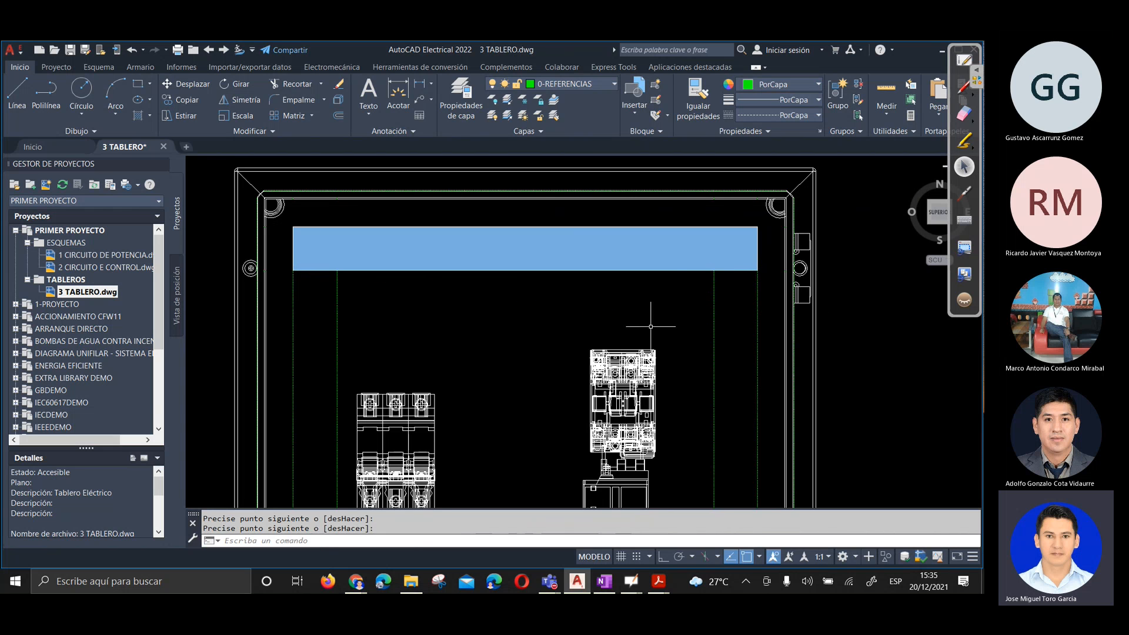
Copy the duct-edge reference line 30 units straight down with ortho on
{"action": "left_click", "coordinate": [632, 266]}
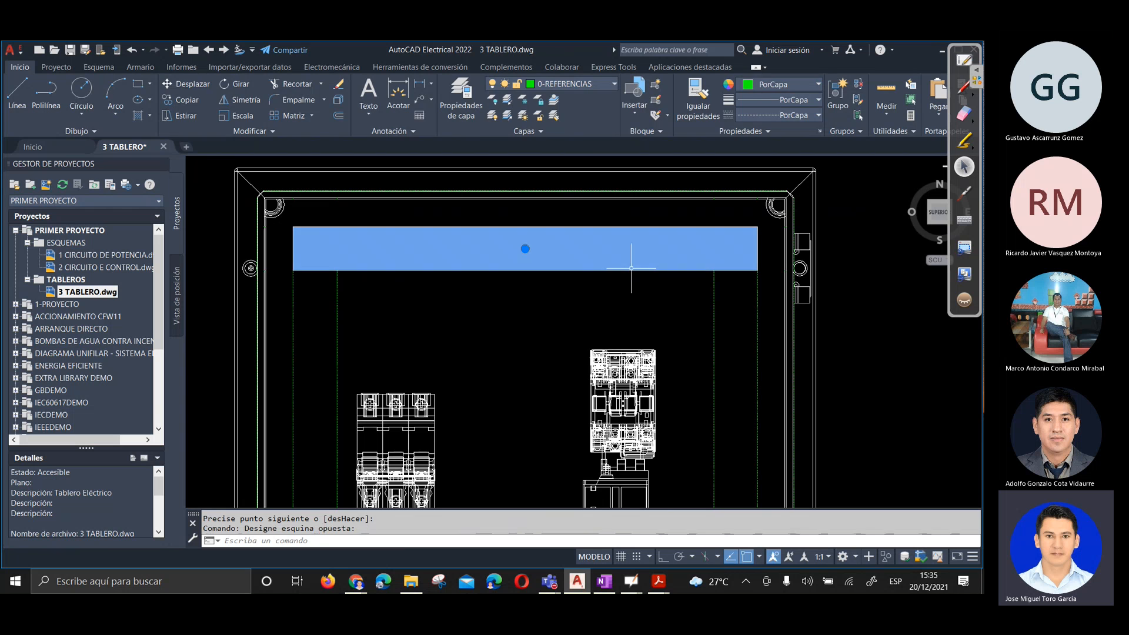
{"action": "key", "text": "Escape"}
{"action": "left_click", "coordinate": [639, 270]}
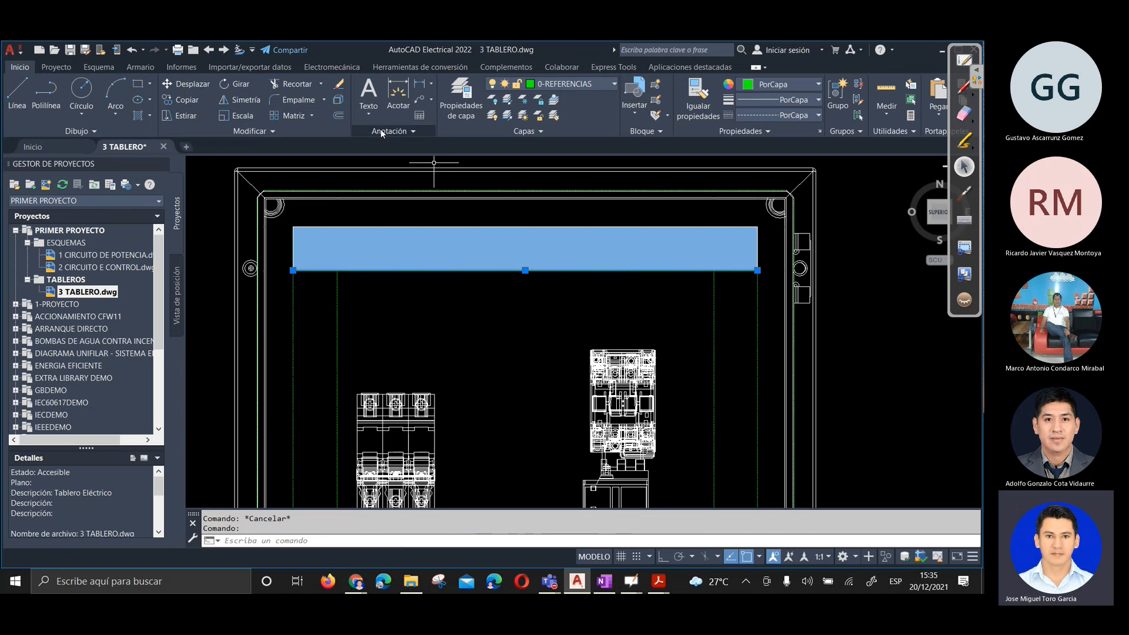
{"action": "left_click", "coordinate": [189, 100]}
{"action": "left_click", "coordinate": [452, 304]}
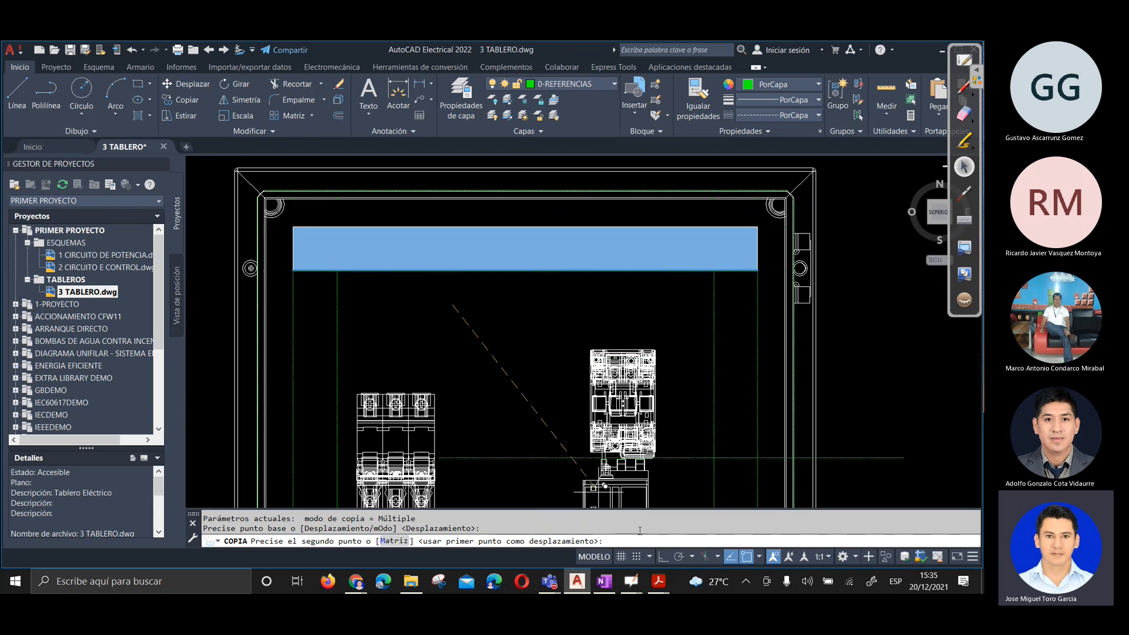
{"action": "left_click", "coordinate": [662, 556]}
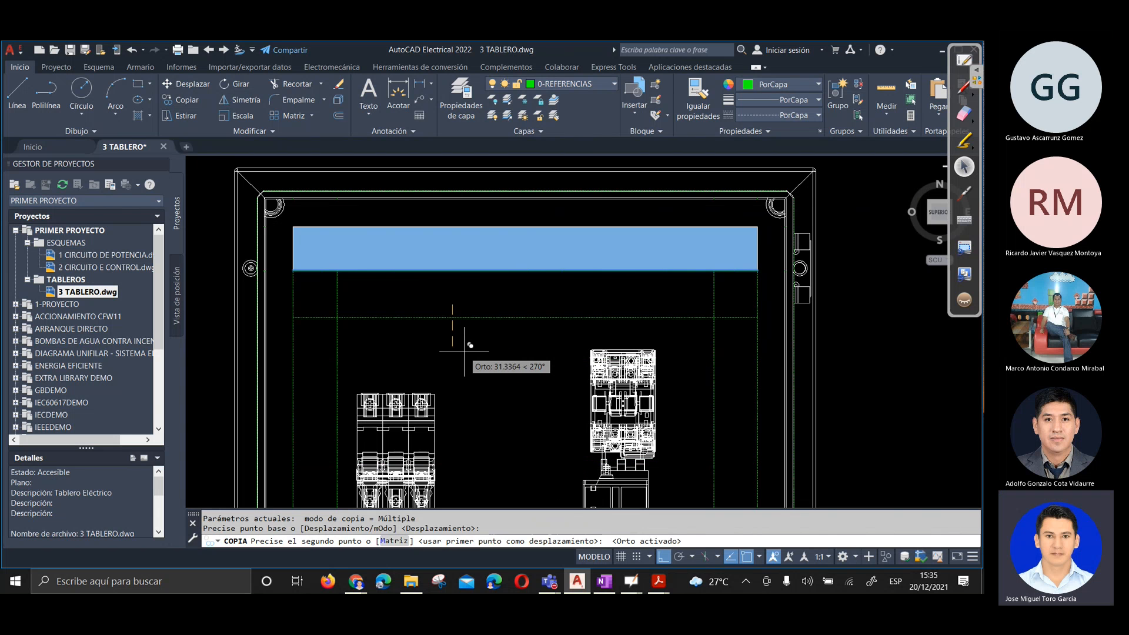
{"action": "type", "text": "3"}
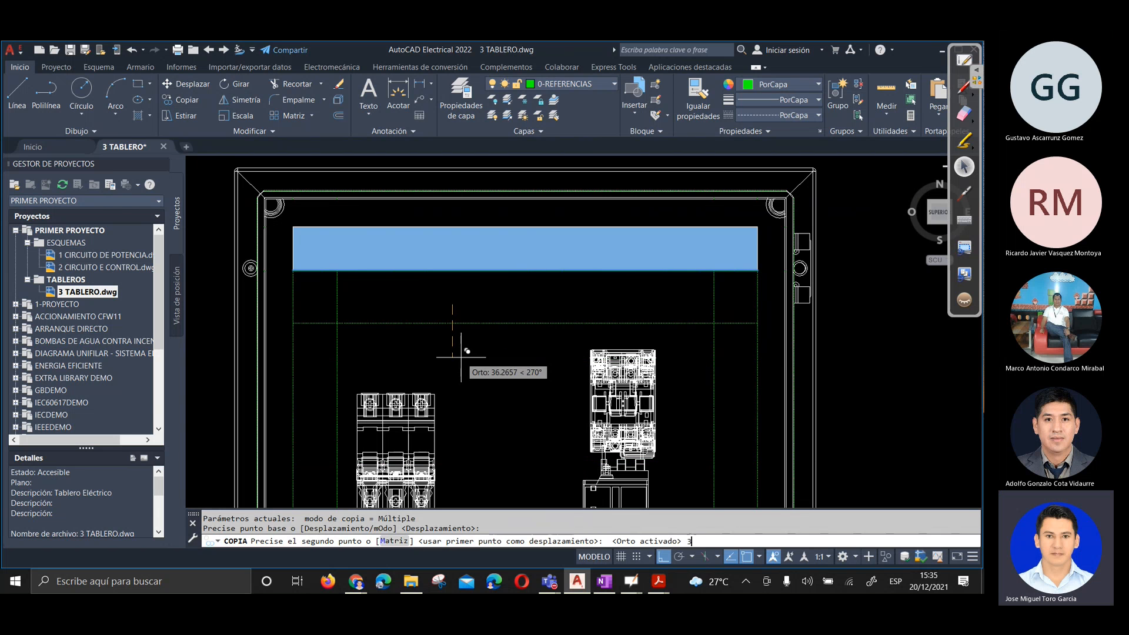
{"action": "type", "text": "0"}
{"action": "key", "text": "Return"}
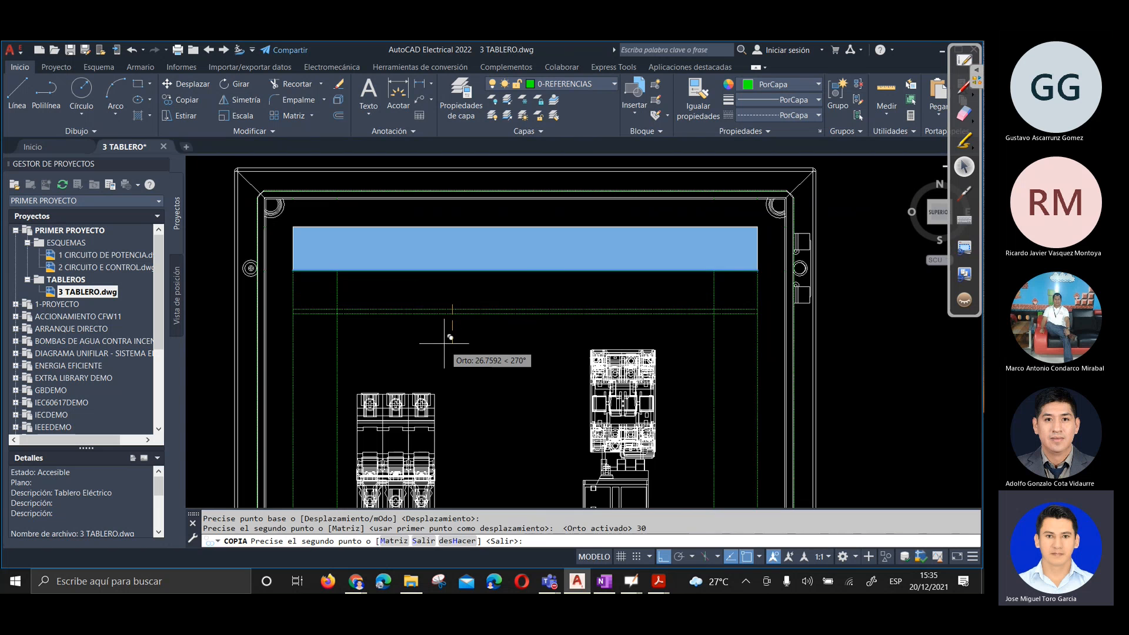
{"action": "key", "text": "Return"}
{"action": "left_click", "coordinate": [392, 289]}
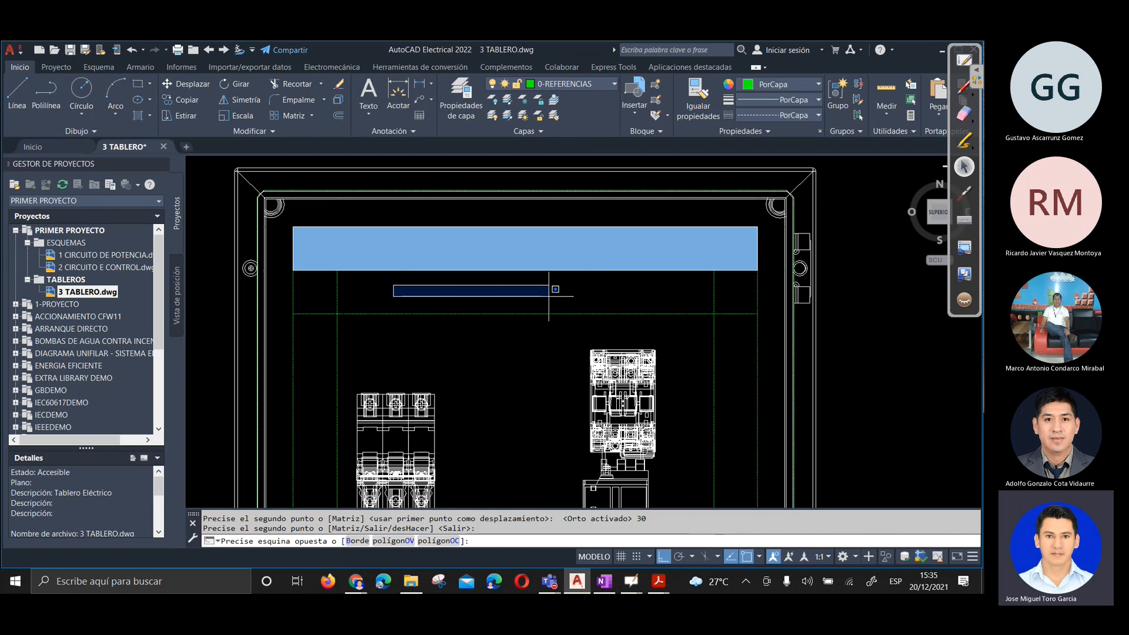
{"action": "left_click", "coordinate": [443, 277]}
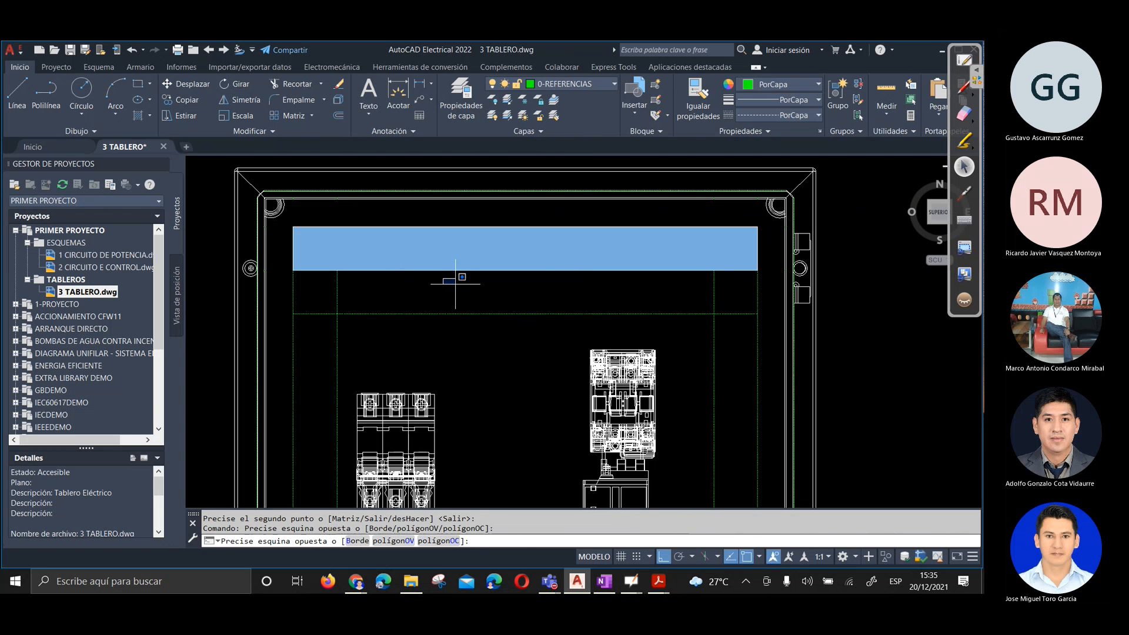
{"action": "left_click", "coordinate": [508, 302]}
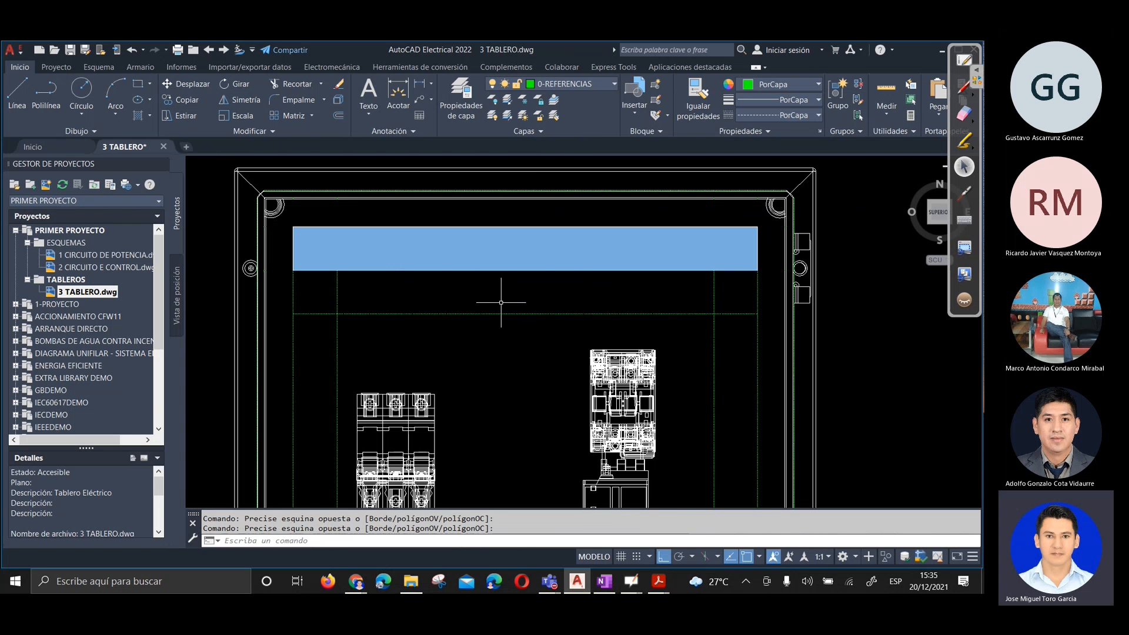
Move the three-pole circuit breaker straight up so its upper-left body corner meets the lower horizontal reference line
{"action": "left_click", "coordinate": [403, 391]}
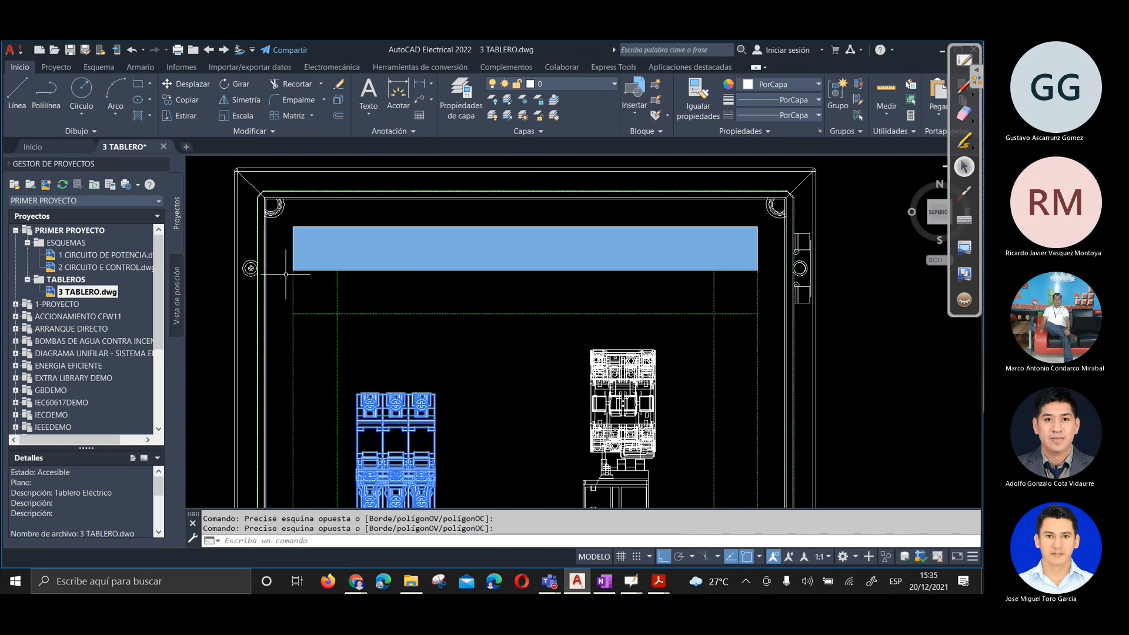
{"action": "left_click", "coordinate": [187, 83]}
{"action": "scroll", "coordinate": [353, 388], "scroll_direction": "up", "scroll_amount": 4}
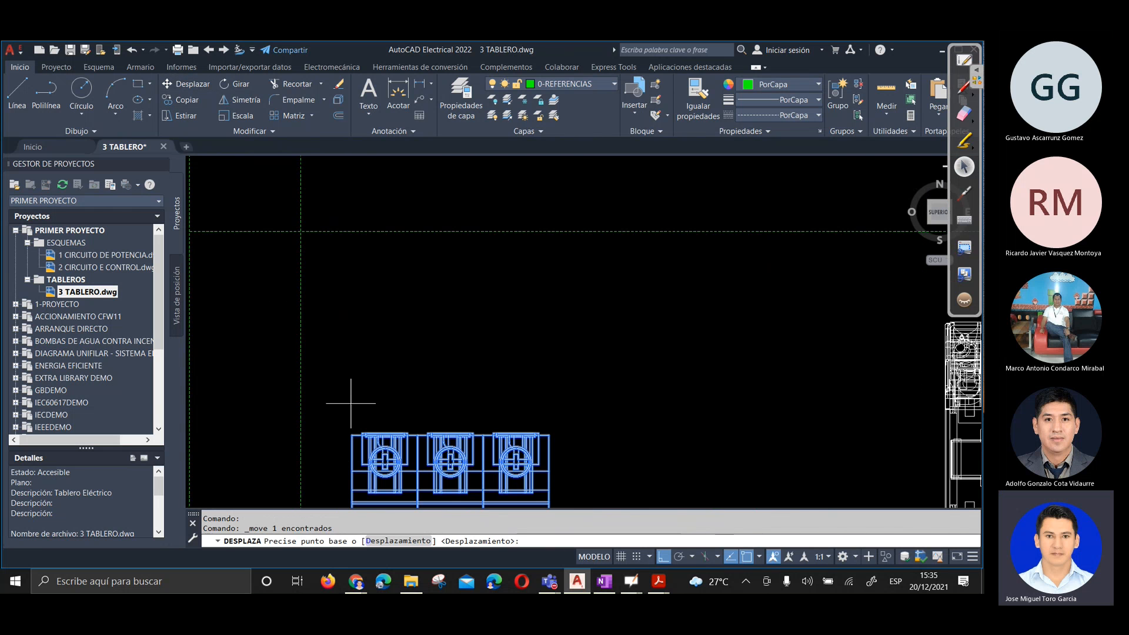
{"action": "left_click", "coordinate": [351, 436]}
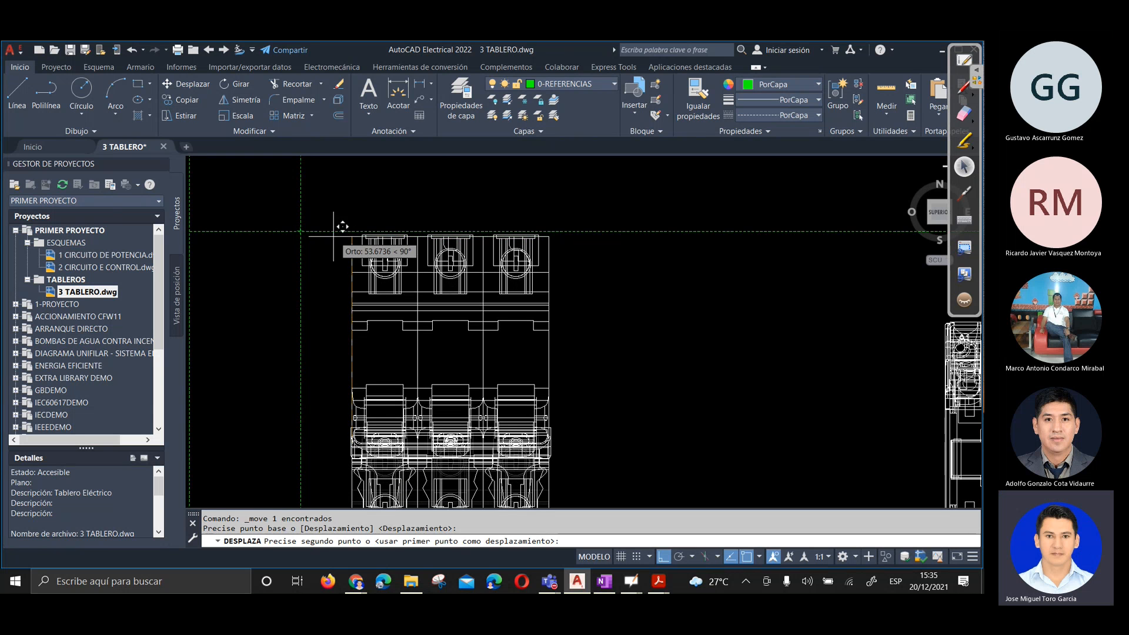
{"action": "left_click", "coordinate": [352, 231]}
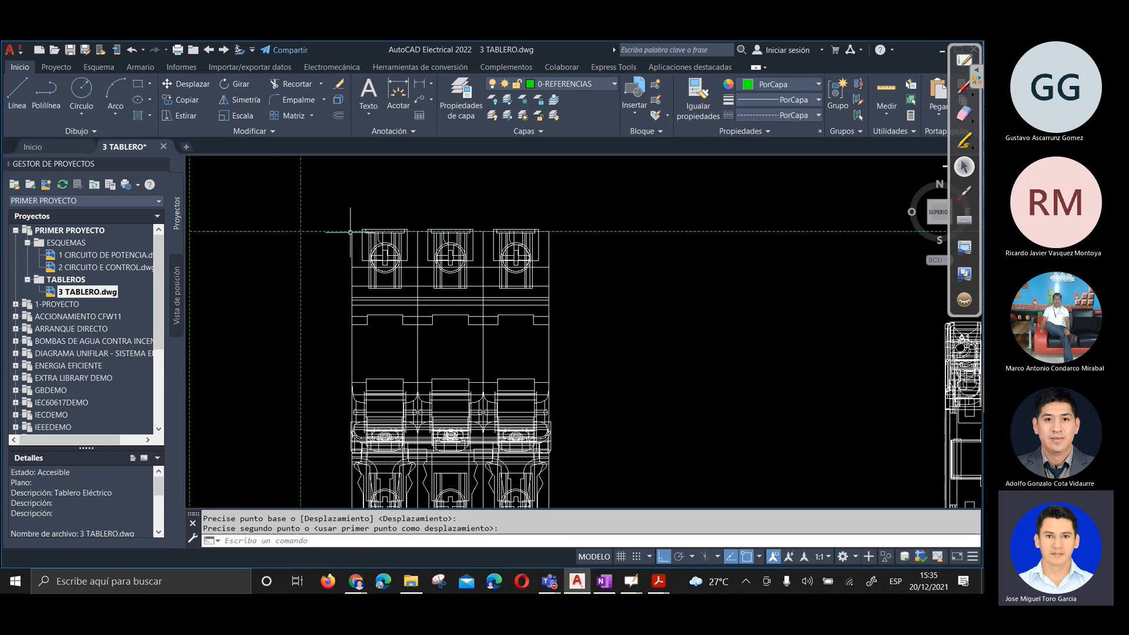
Move the three-pole circuit breaker slightly down so the top edge of its protruding terminals sits on the reference line
{"action": "scroll", "coordinate": [346, 275], "scroll_direction": "down", "scroll_amount": 4}
{"action": "scroll", "coordinate": [346, 276], "scroll_direction": "up", "scroll_amount": 5}
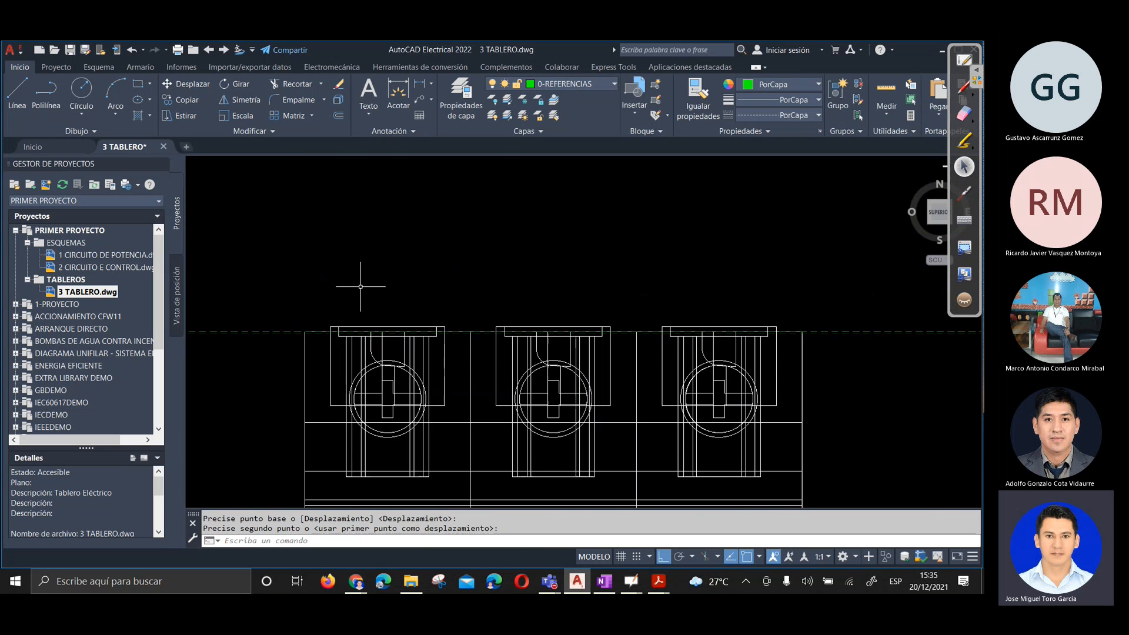
{"action": "scroll", "coordinate": [365, 285], "scroll_direction": "down", "scroll_amount": 2}
{"action": "scroll", "coordinate": [320, 320], "scroll_direction": "up", "scroll_amount": 2}
{"action": "scroll", "coordinate": [330, 315], "scroll_direction": "up", "scroll_amount": 5}
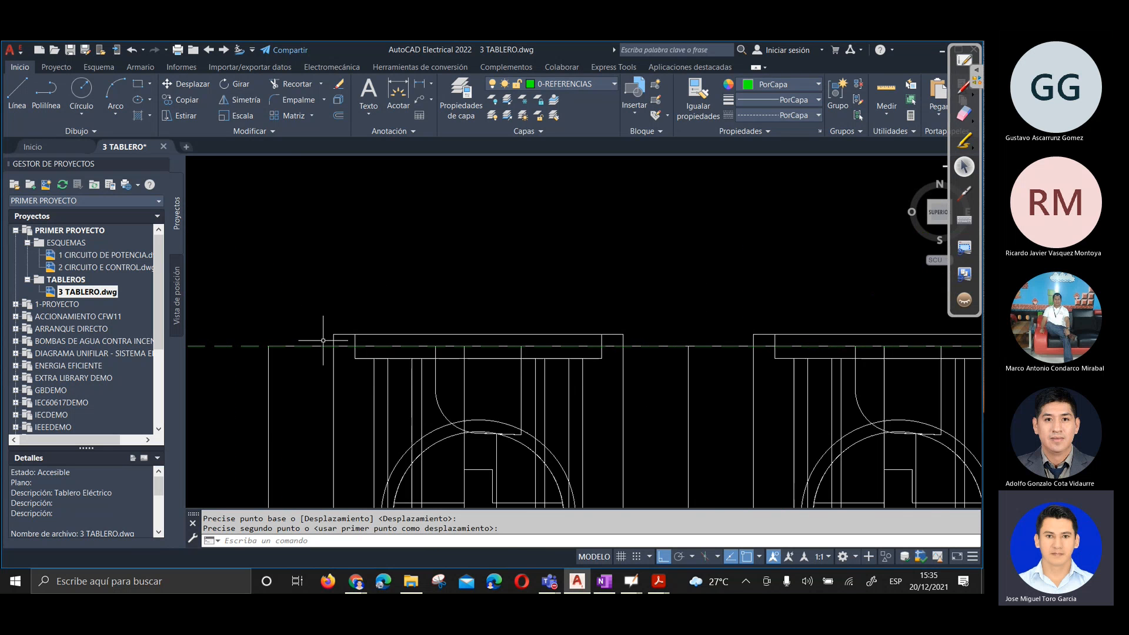
{"action": "left_click", "coordinate": [197, 85]}
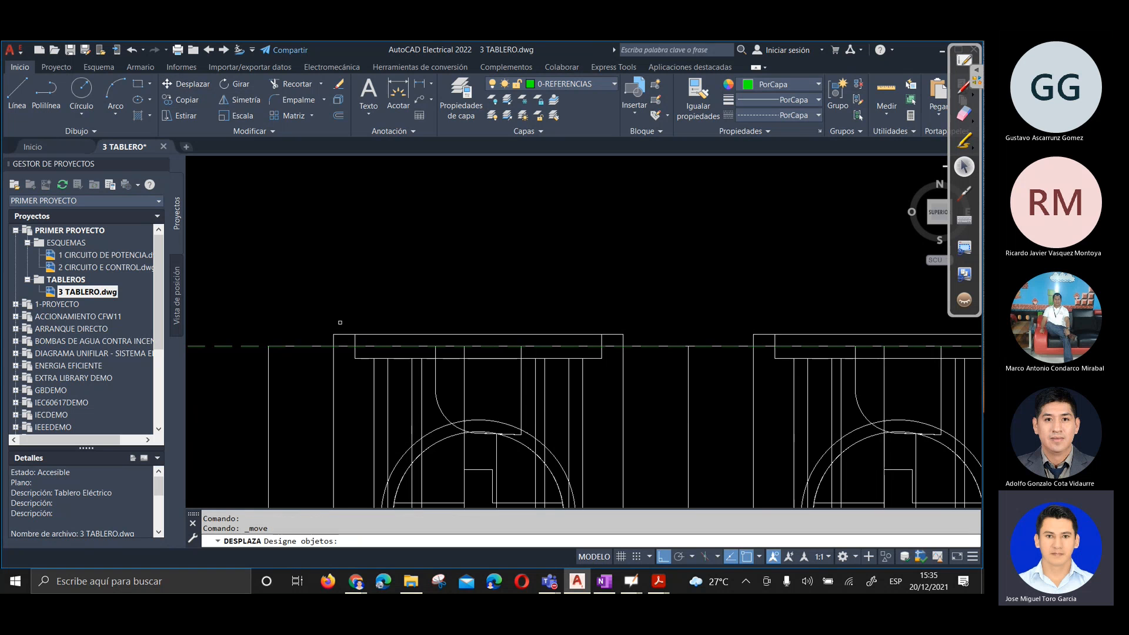
{"action": "left_click", "coordinate": [346, 334]}
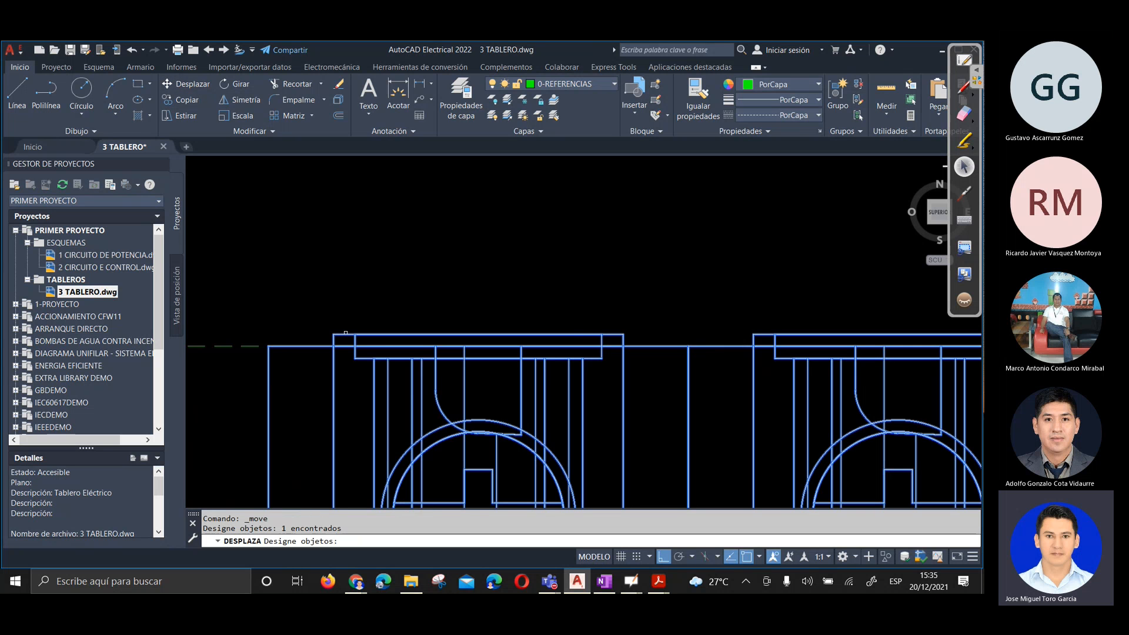
{"action": "key", "text": "Return"}
{"action": "left_click", "coordinate": [333, 334]}
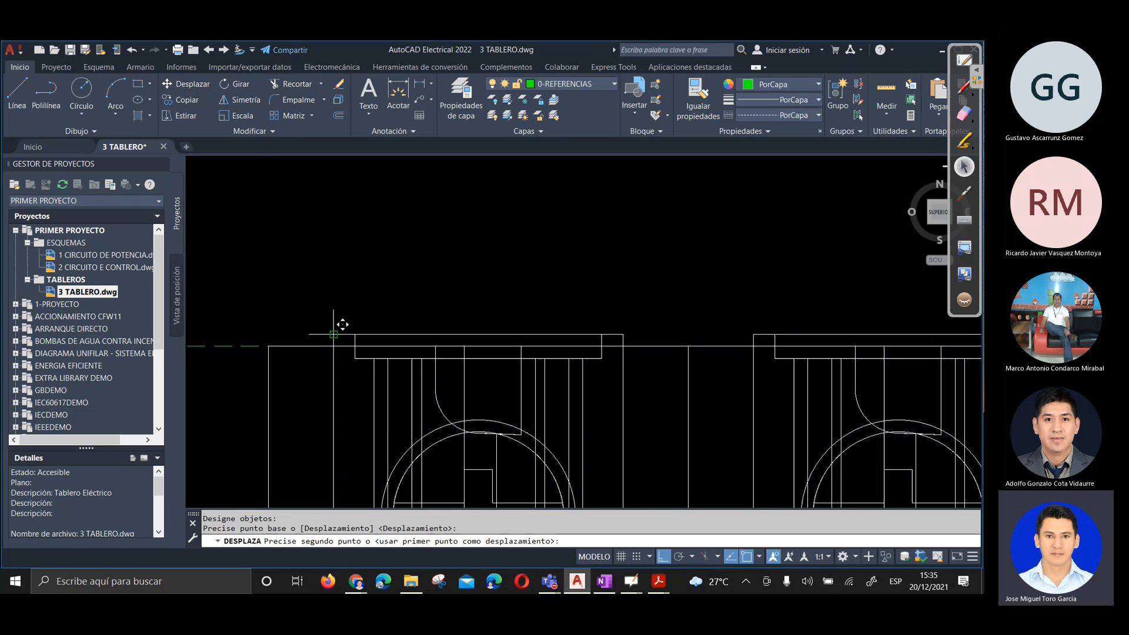
{"action": "left_click", "coordinate": [335, 348]}
{"action": "scroll", "coordinate": [334, 348], "scroll_direction": "down", "scroll_amount": 5}
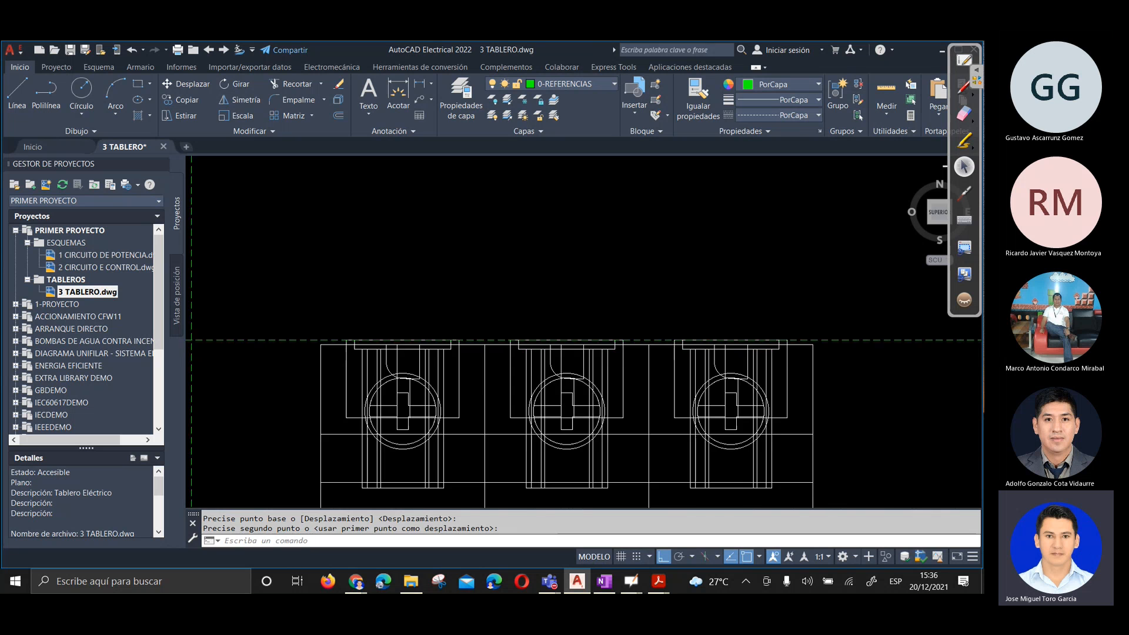
{"action": "middle_click_drag", "start_coordinate": [535, 458], "coordinate": [470, 419]}
{"action": "left_click", "coordinate": [477, 325]}
{"action": "left_click", "coordinate": [399, 290]}
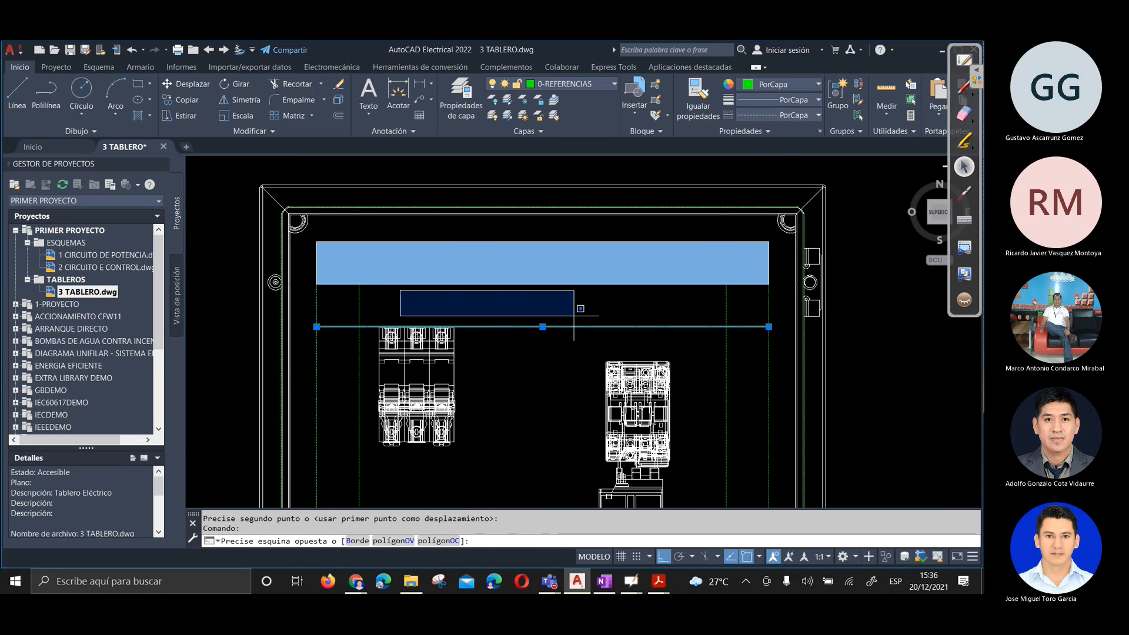
{"action": "left_click", "coordinate": [677, 319]}
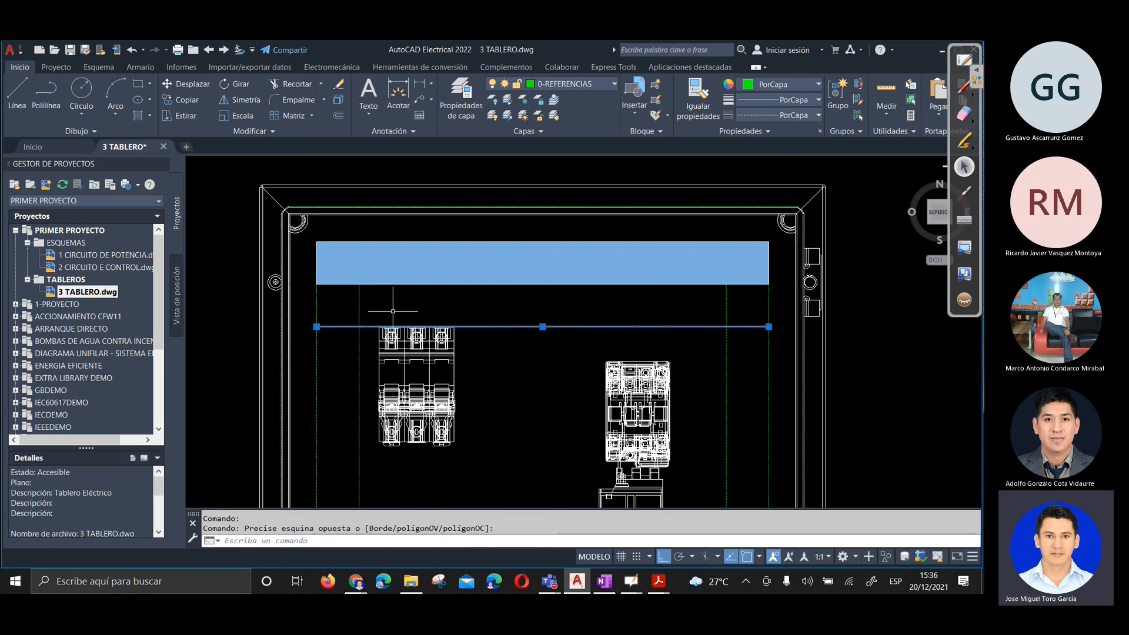
{"action": "key", "text": "Escape"}
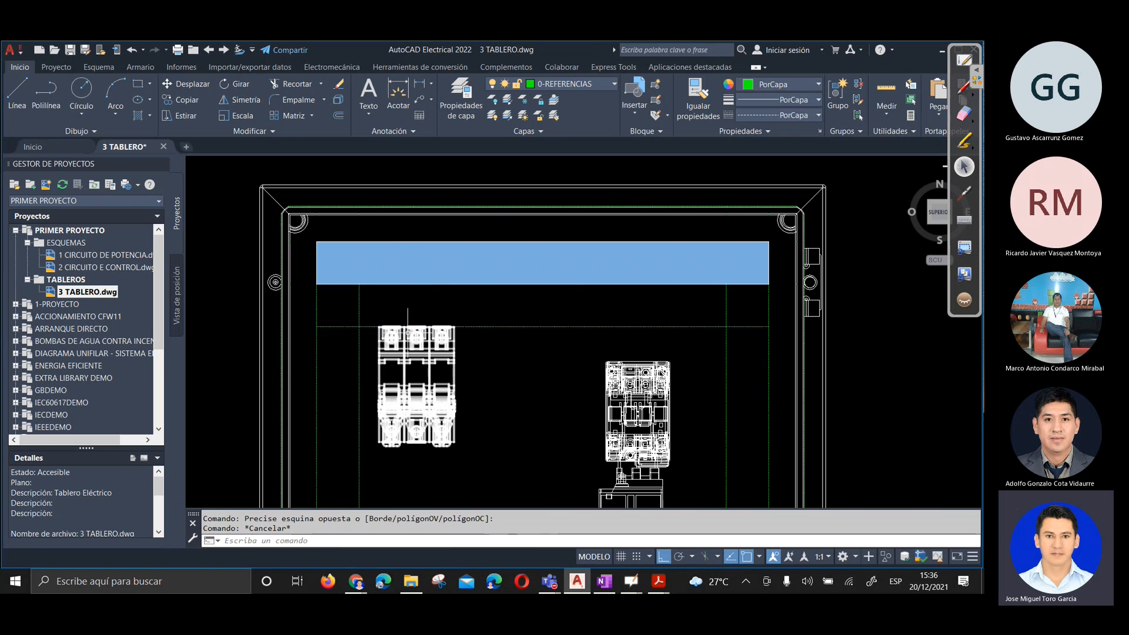
{"action": "scroll", "coordinate": [567, 246], "scroll_direction": "down", "scroll_amount": 2}
{"action": "scroll", "coordinate": [551, 279], "scroll_direction": "up", "scroll_amount": 1}
{"action": "middle_click_drag", "start_coordinate": [559, 347], "coordinate": [590, 300]}
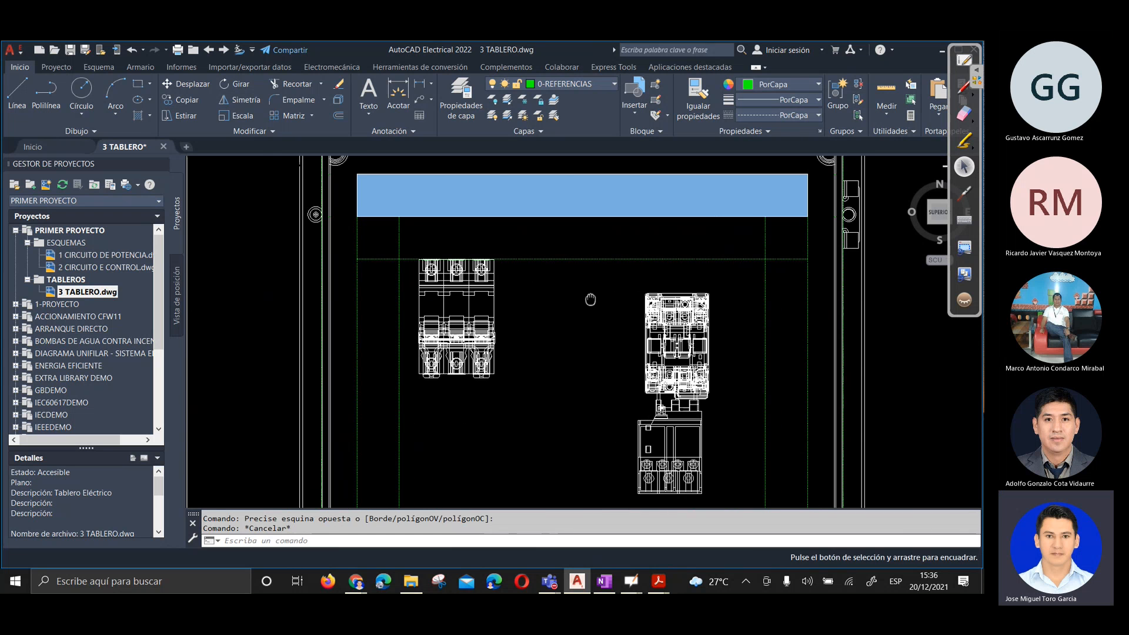
{"action": "scroll", "coordinate": [606, 279], "scroll_direction": "down", "scroll_amount": 1}
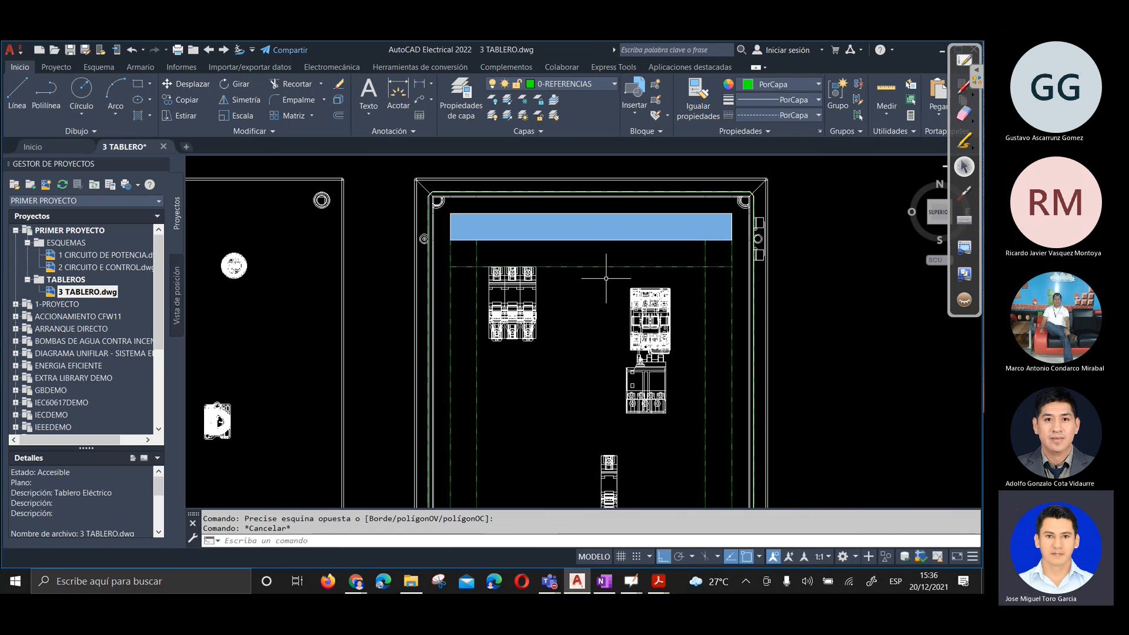
{"action": "left_click", "coordinate": [674, 282]}
{"action": "left_click", "coordinate": [606, 414]}
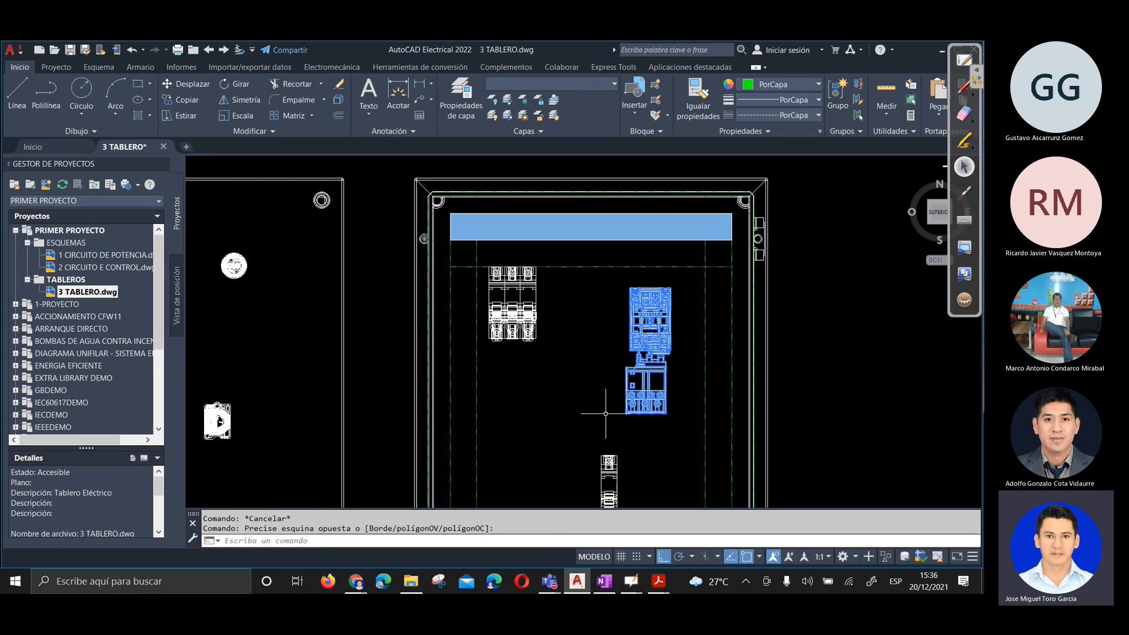
{"action": "key", "text": "Escape"}
Move the single-pole circuit breaker straight up, using its terminal's upper-left corner as base point, to the horizontal reference line
{"action": "scroll", "coordinate": [623, 382], "scroll_direction": "down", "scroll_amount": 1}
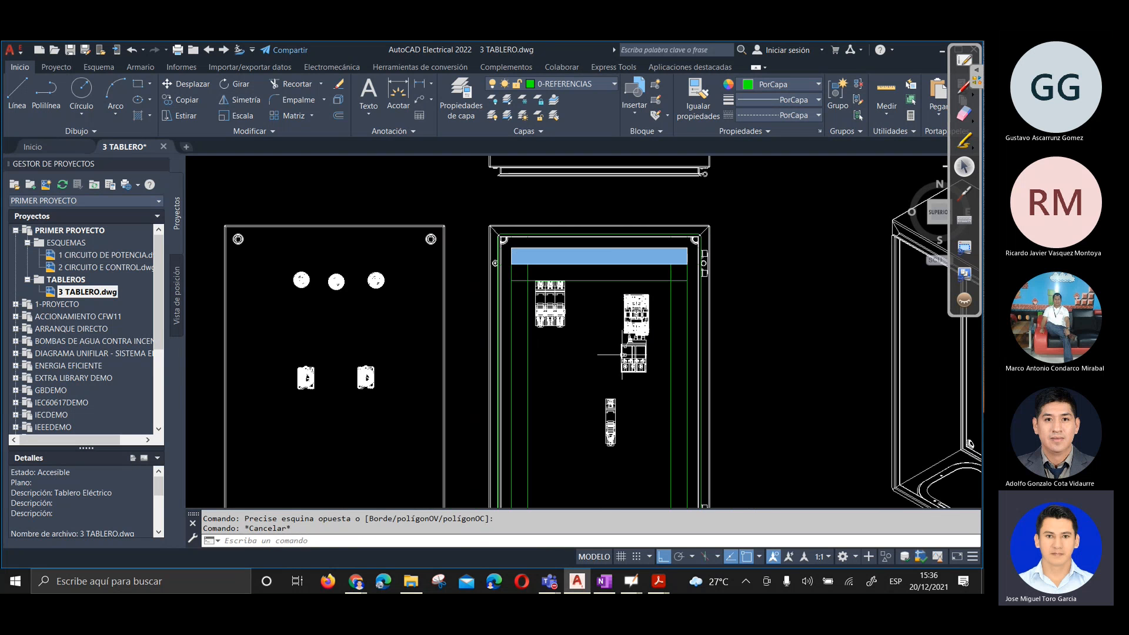
{"action": "scroll", "coordinate": [611, 412], "scroll_direction": "up", "scroll_amount": 1}
{"action": "left_click", "coordinate": [635, 395]}
{"action": "left_click", "coordinate": [580, 433]}
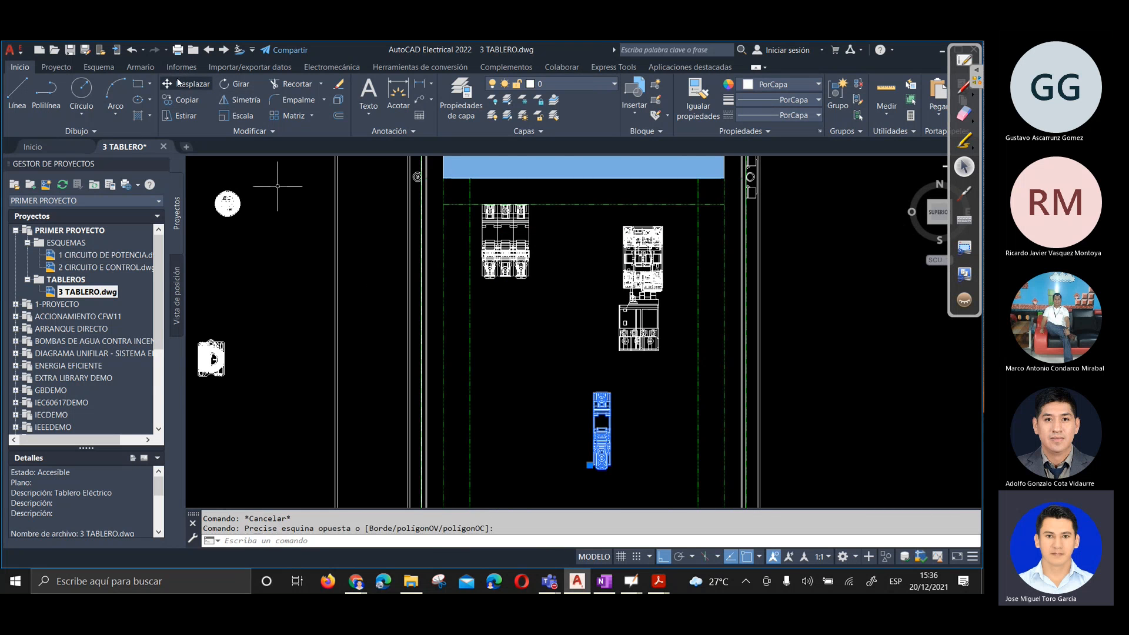
{"action": "left_click", "coordinate": [178, 83]}
{"action": "scroll", "coordinate": [616, 415], "scroll_direction": "up", "scroll_amount": 5}
{"action": "scroll", "coordinate": [723, 434], "scroll_direction": "up", "scroll_amount": 5}
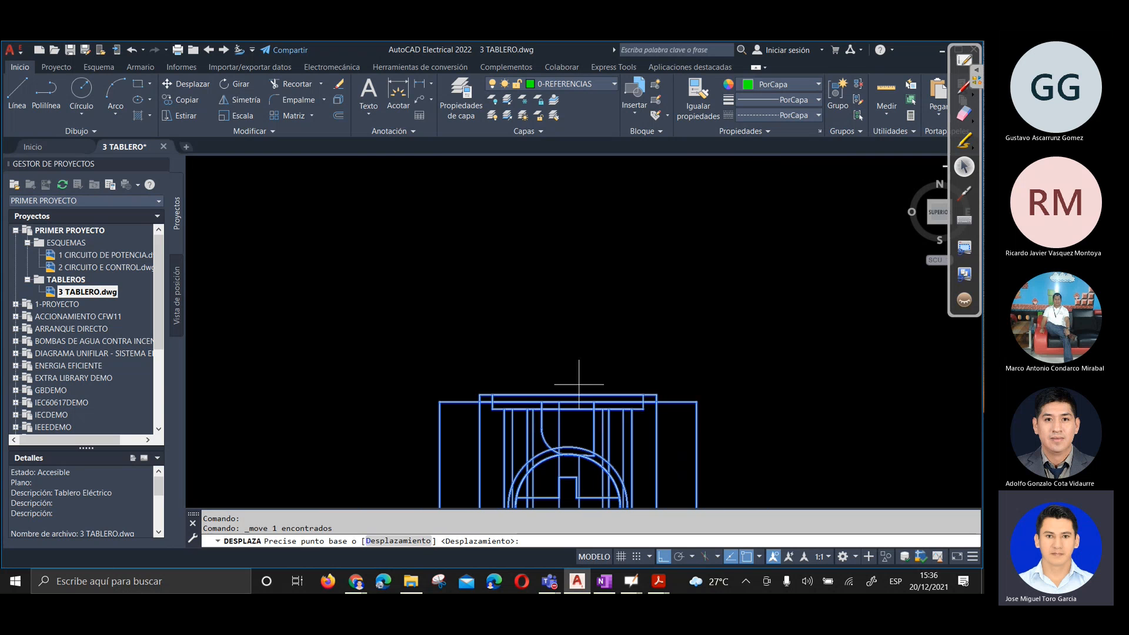
{"action": "scroll", "coordinate": [579, 384], "scroll_direction": "up", "scroll_amount": 2}
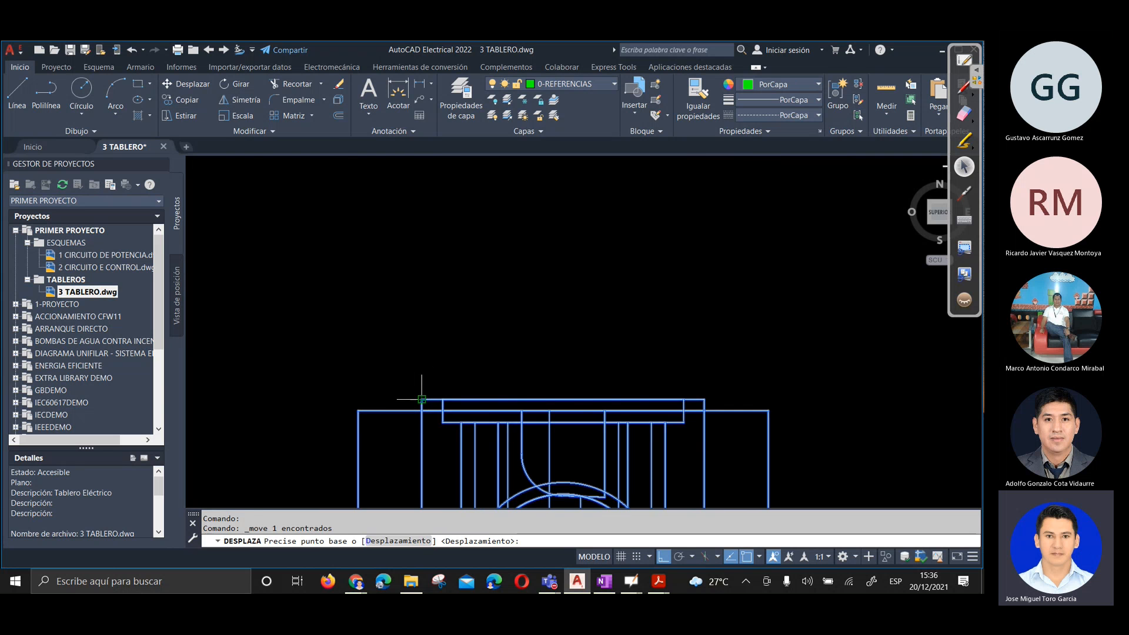
{"action": "left_click", "coordinate": [422, 399]}
{"action": "scroll", "coordinate": [559, 382], "scroll_direction": "down", "scroll_amount": 6}
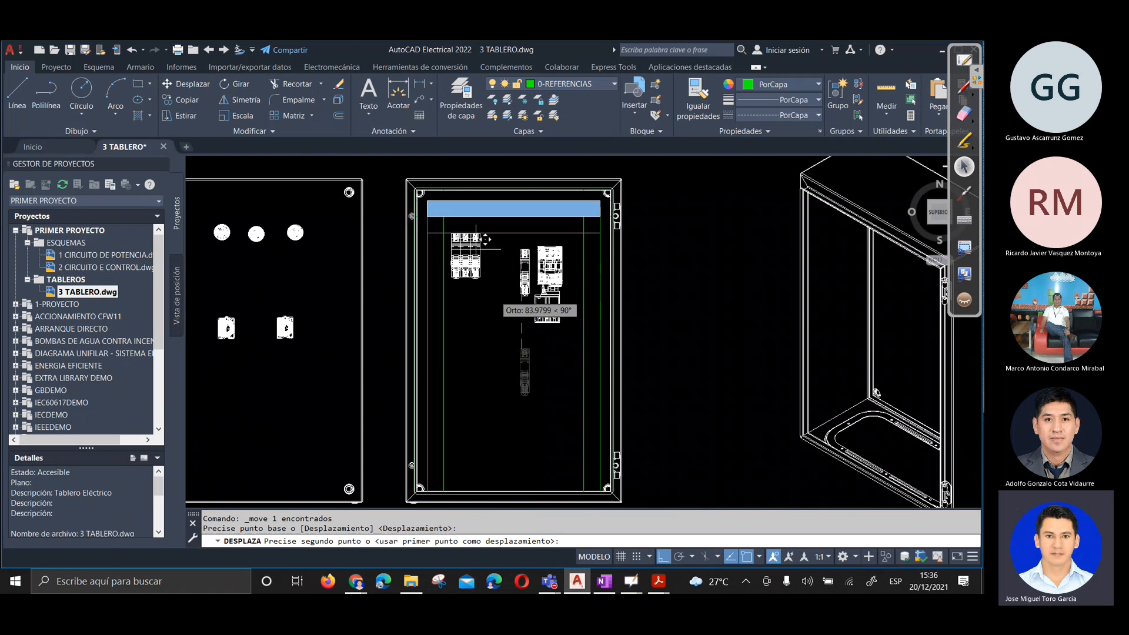
{"action": "scroll", "coordinate": [486, 239], "scroll_direction": "up", "scroll_amount": 5}
{"action": "scroll", "coordinate": [522, 447], "scroll_direction": "up", "scroll_amount": 4}
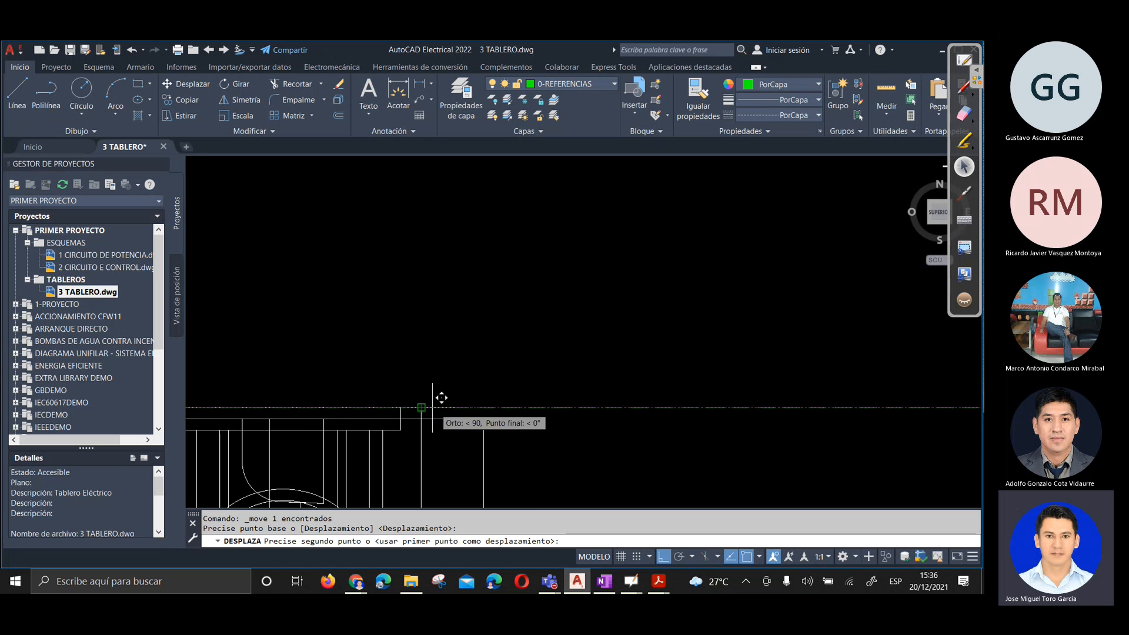
Move the single-pole breaker vertically so its top edge lines up with the horizontal green reference line and the three-pole breaker
{"action": "scroll", "coordinate": [676, 394], "scroll_direction": "down", "scroll_amount": 3}
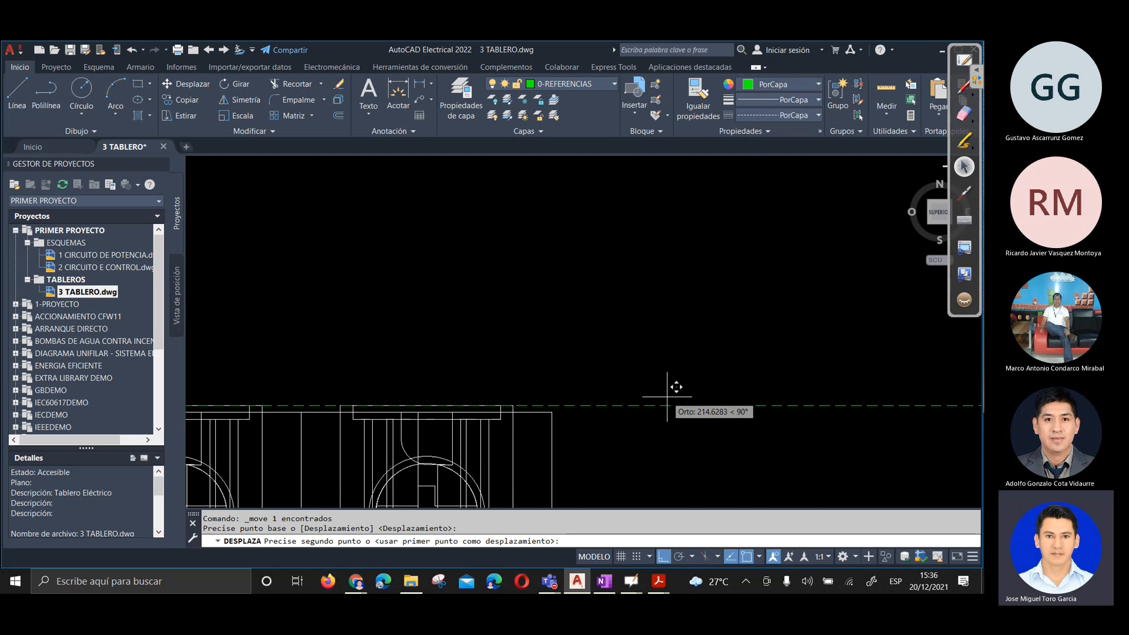
{"action": "scroll", "coordinate": [498, 257], "scroll_direction": "down", "scroll_amount": 4}
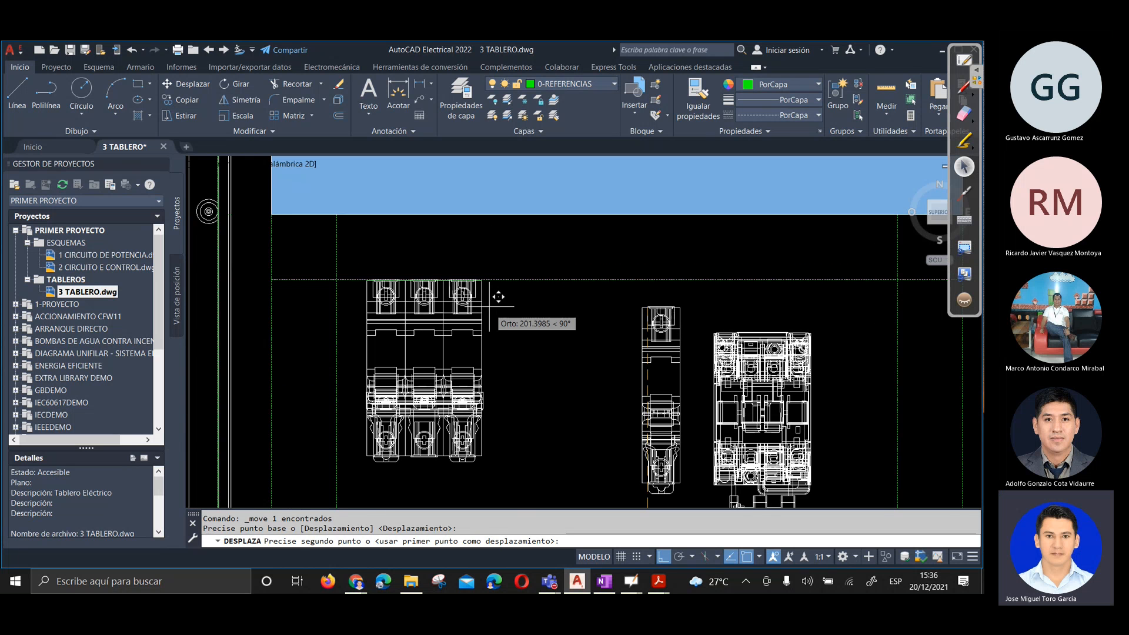
{"action": "scroll", "coordinate": [479, 276], "scroll_direction": "up", "scroll_amount": 4}
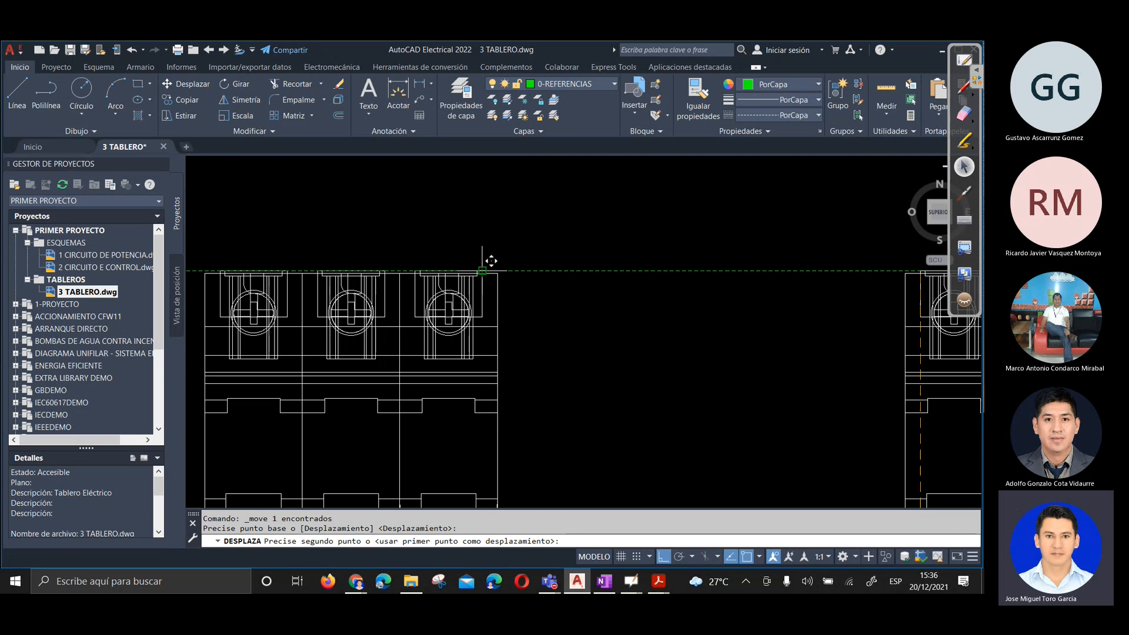
{"action": "left_click", "coordinate": [921, 271]}
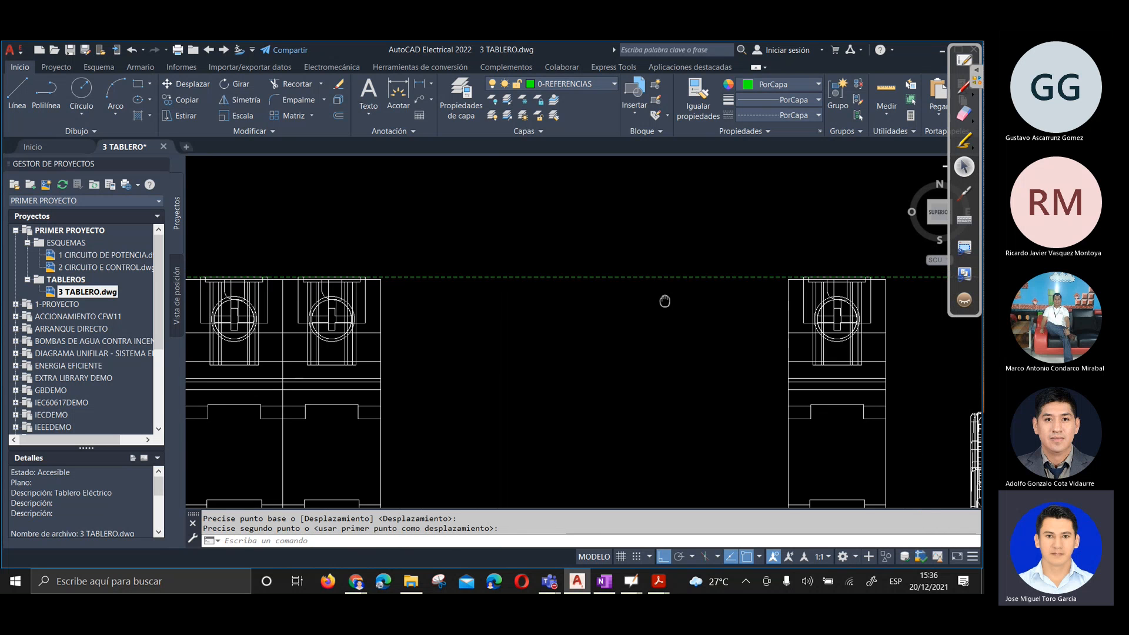
Move the single-pole breaker horizontally along the reference line to sit close beside the three-pole breaker
{"action": "scroll", "coordinate": [652, 277], "scroll_direction": "down", "scroll_amount": 2}
{"action": "left_click", "coordinate": [771, 315]}
{"action": "left_click", "coordinate": [693, 336]}
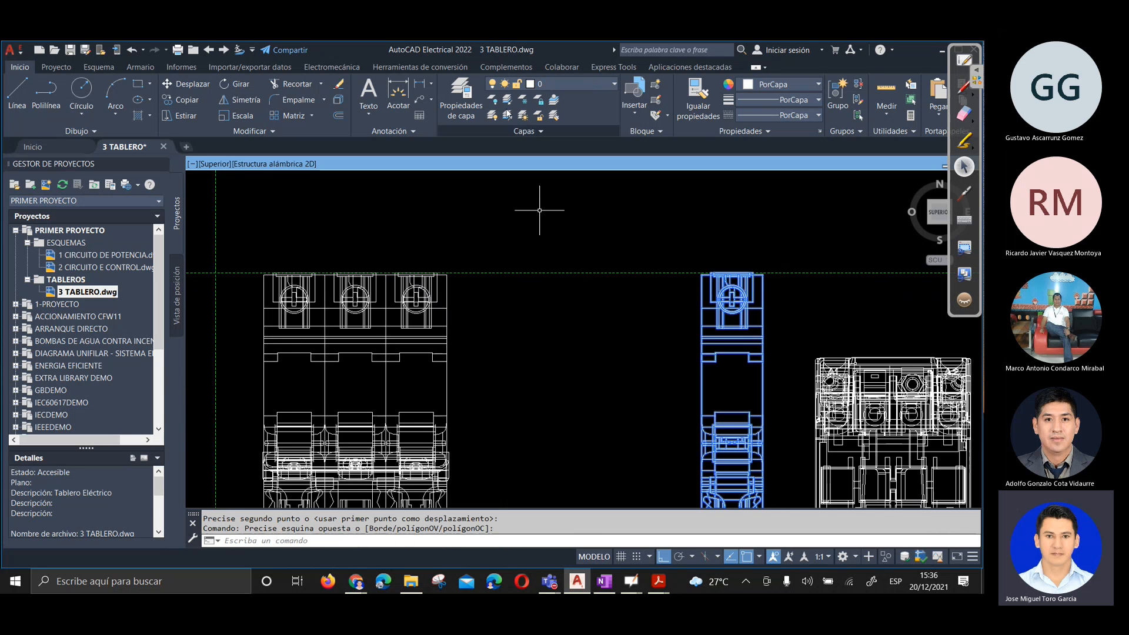
{"action": "left_click", "coordinate": [200, 84]}
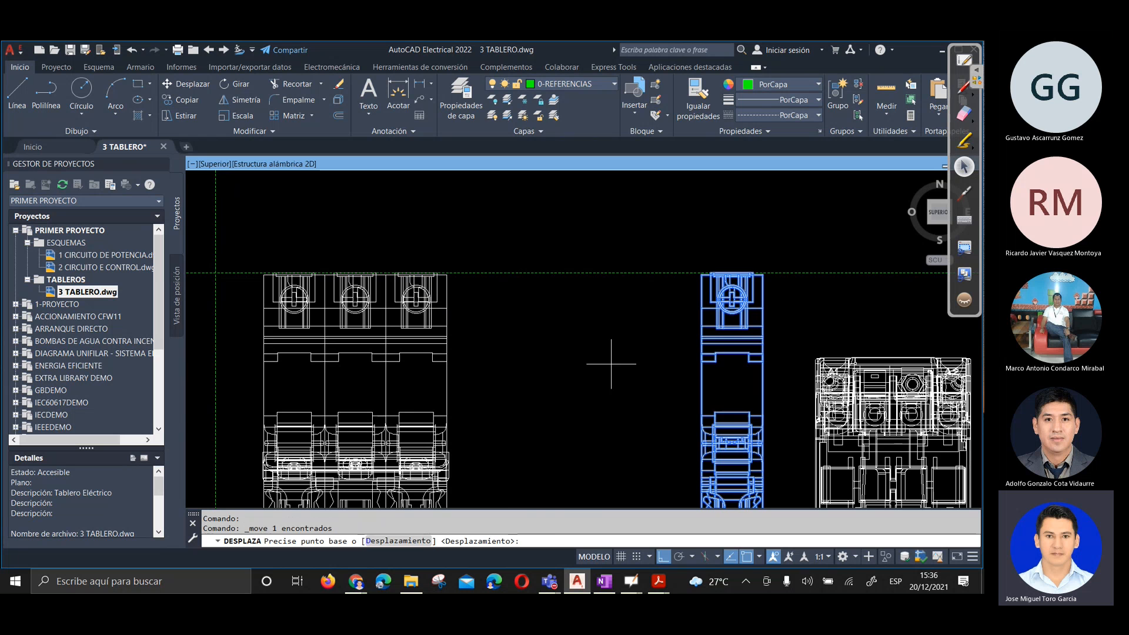
{"action": "left_click", "coordinate": [673, 383]}
{"action": "left_click", "coordinate": [457, 391]}
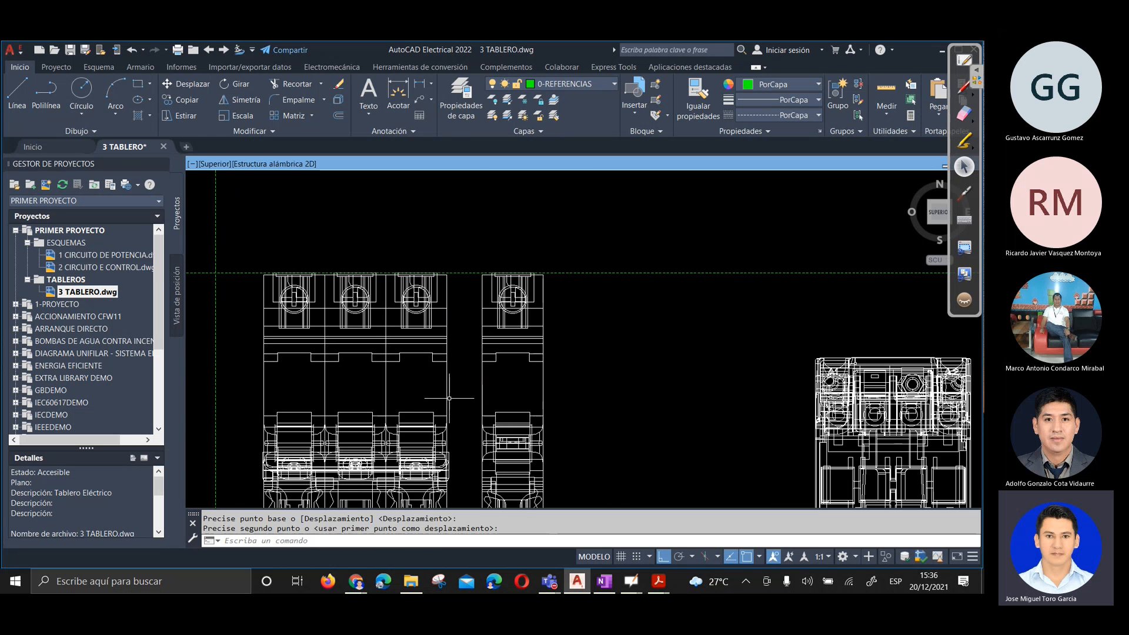
Examine how the contactor and the overload relay beneath it are built by trial-selecting their geometry
{"action": "scroll", "coordinate": [631, 371], "scroll_direction": "down", "scroll_amount": 5}
{"action": "scroll", "coordinate": [605, 350], "scroll_direction": "up", "scroll_amount": 4}
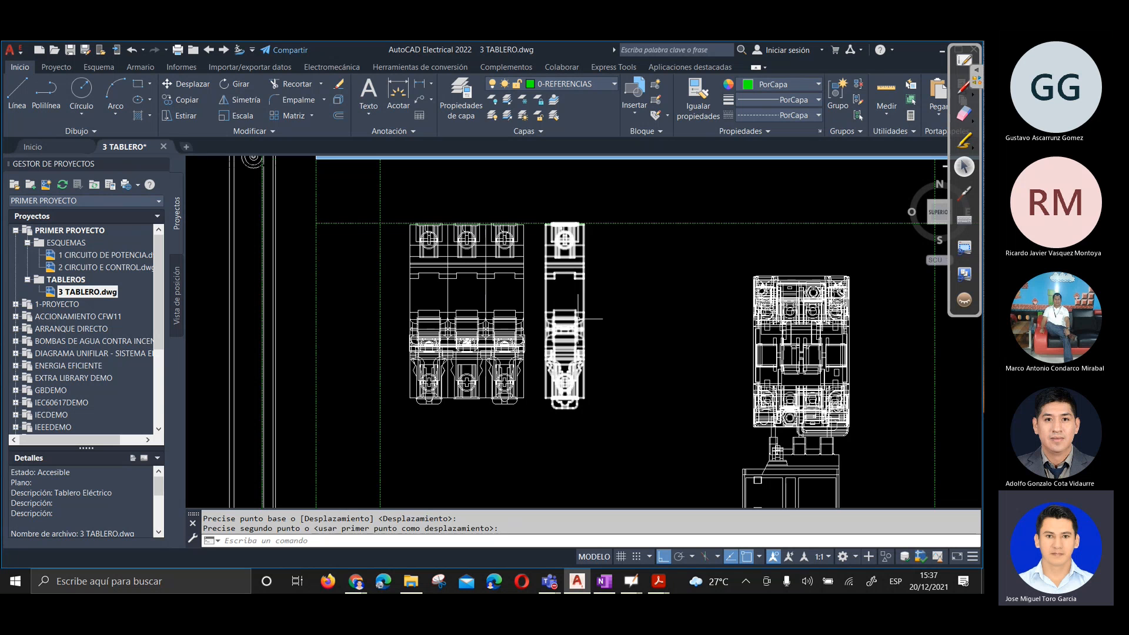
{"action": "scroll", "coordinate": [623, 328], "scroll_direction": "down", "scroll_amount": 2}
{"action": "key", "text": "Escape"}
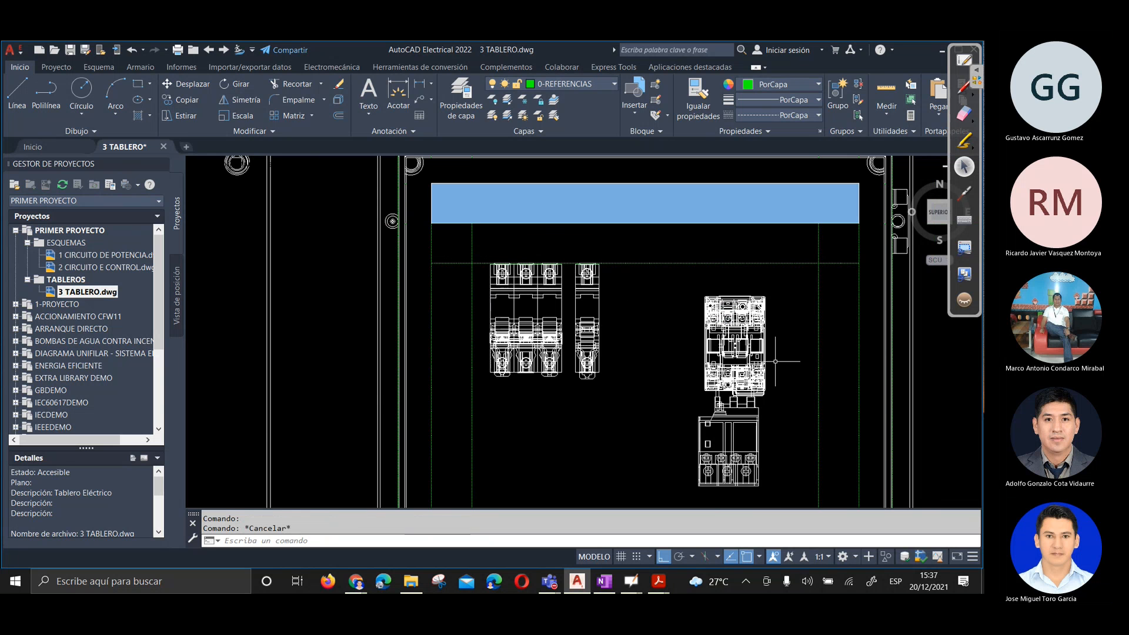
{"action": "left_click", "coordinate": [767, 328]}
{"action": "key", "text": "Escape"}
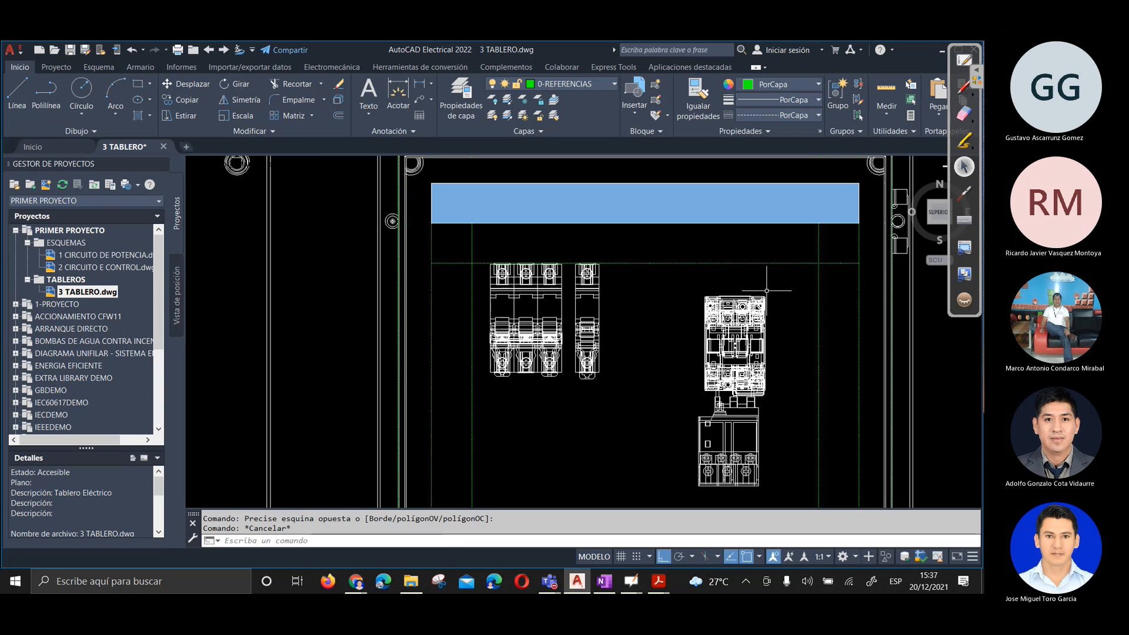
{"action": "scroll", "coordinate": [712, 412], "scroll_direction": "up", "scroll_amount": 4}
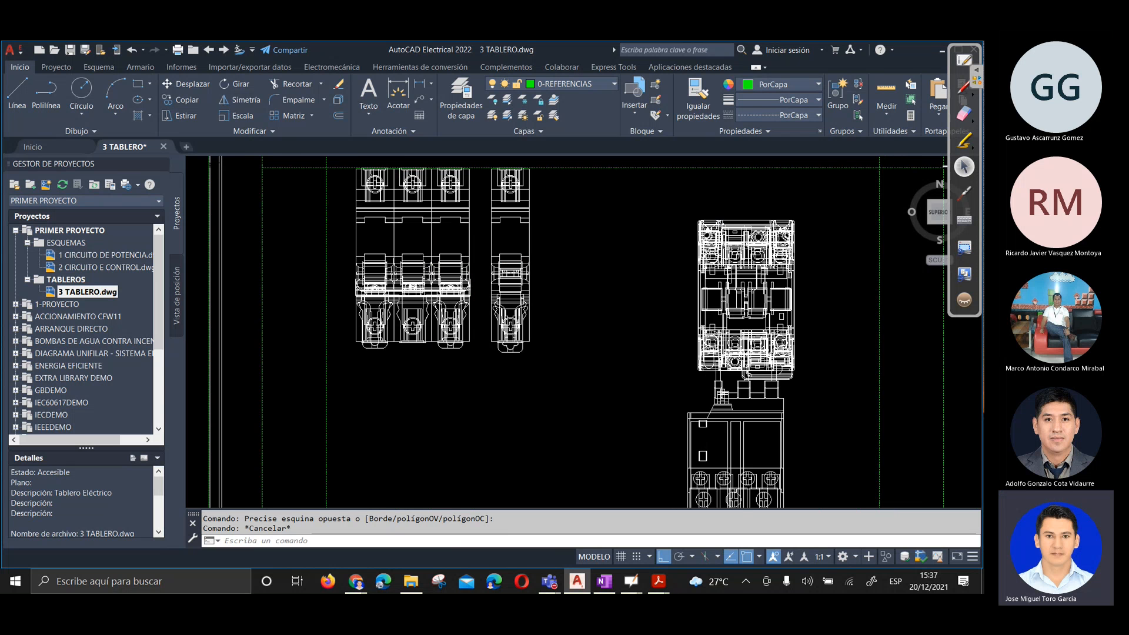
{"action": "left_click", "coordinate": [679, 421]}
{"action": "scroll", "coordinate": [659, 381], "scroll_direction": "down", "scroll_amount": 2}
{"action": "left_click", "coordinate": [690, 362]}
{"action": "key", "text": "Escape"}
{"action": "scroll", "coordinate": [664, 372], "scroll_direction": "down", "scroll_amount": 4}
{"action": "scroll", "coordinate": [701, 386], "scroll_direction": "up", "scroll_amount": 4}
{"action": "left_click", "coordinate": [701, 364]}
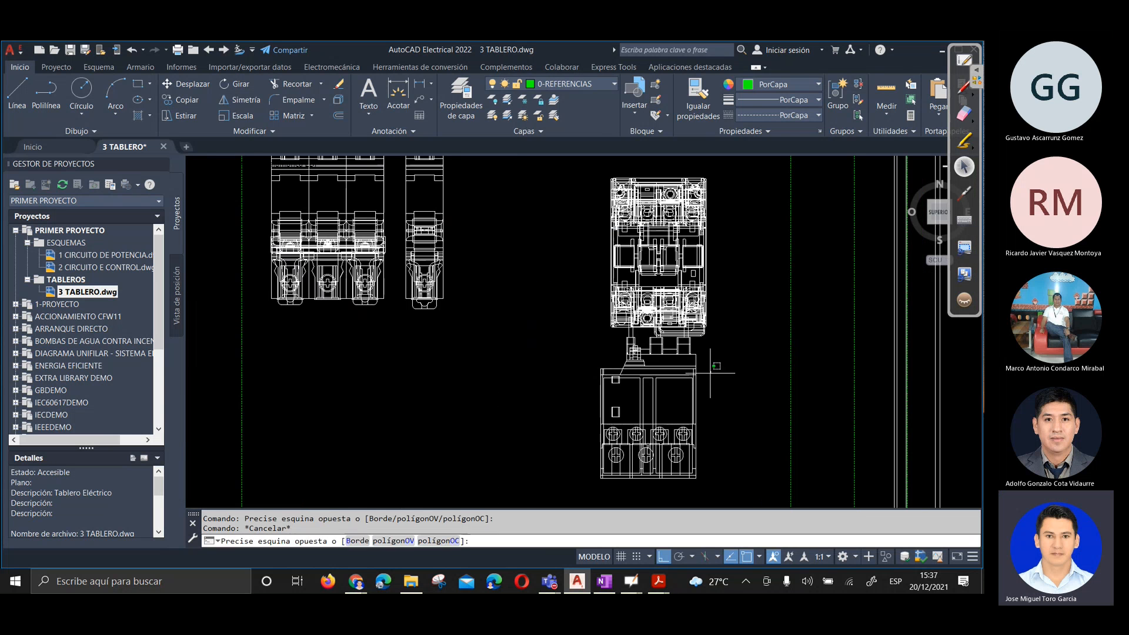
{"action": "left_click", "coordinate": [590, 486]}
{"action": "key", "text": "Escape"}
{"action": "scroll", "coordinate": [629, 335], "scroll_direction": "up", "scroll_amount": 4}
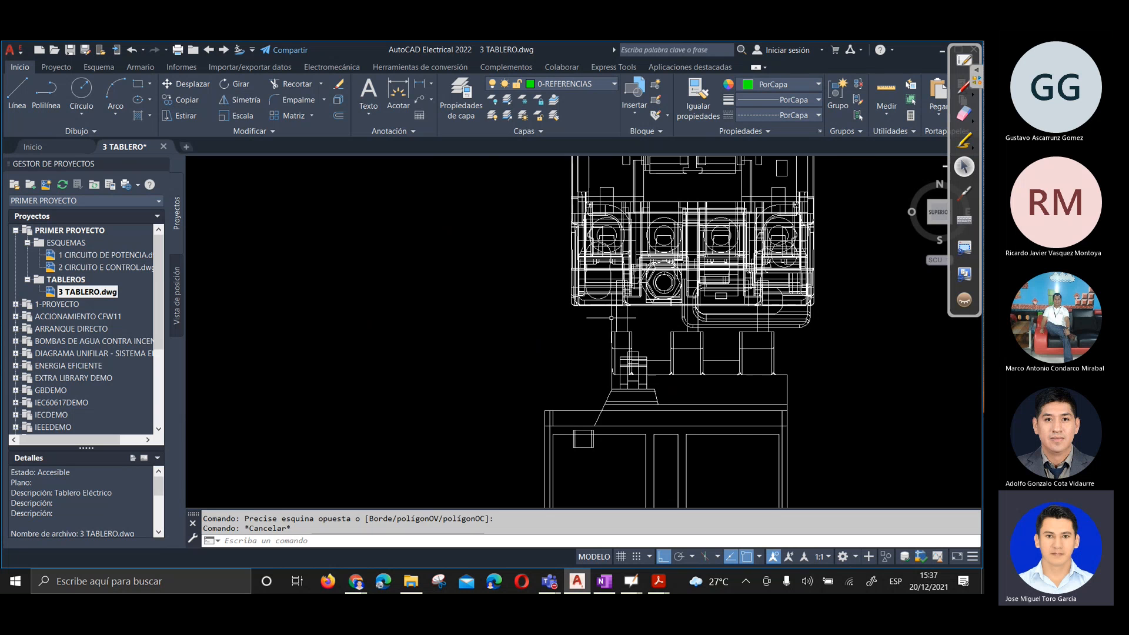
{"action": "left_click", "coordinate": [616, 321]}
{"action": "left_click", "coordinate": [623, 325]}
{"action": "key", "text": "Escape"}
{"action": "scroll", "coordinate": [635, 337], "scroll_direction": "down", "scroll_amount": 5}
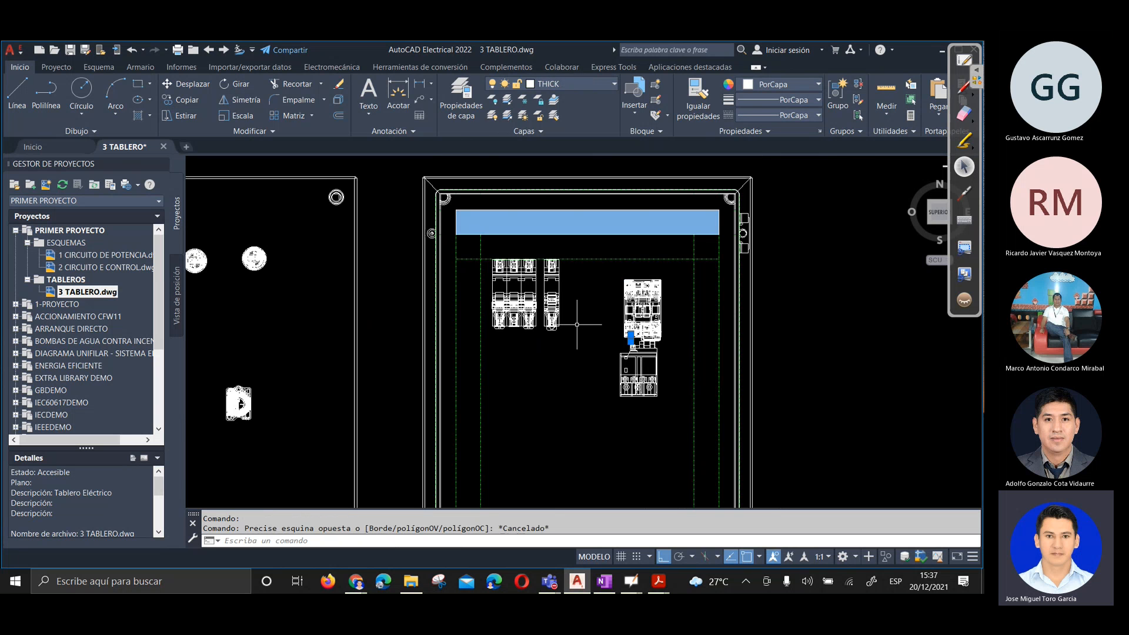
{"action": "key", "text": "Escape"}
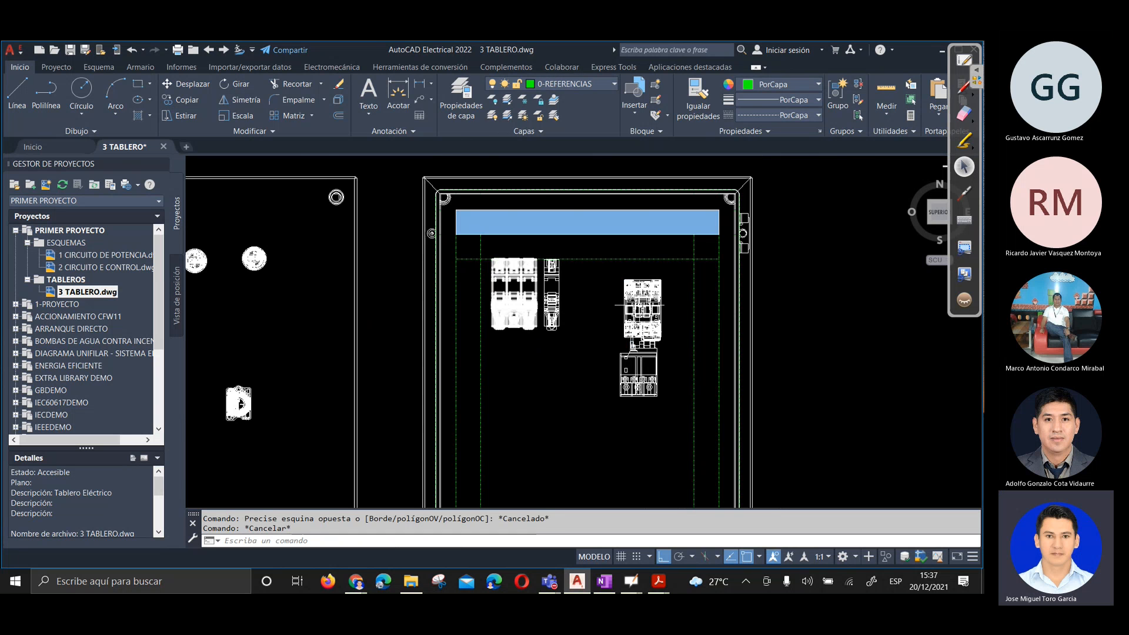
Delete the entire contactor and overload relay assembly from the enclosure layout
{"action": "scroll", "coordinate": [627, 290], "scroll_direction": "up", "scroll_amount": 2}
{"action": "scroll", "coordinate": [625, 290], "scroll_direction": "down", "scroll_amount": 2}
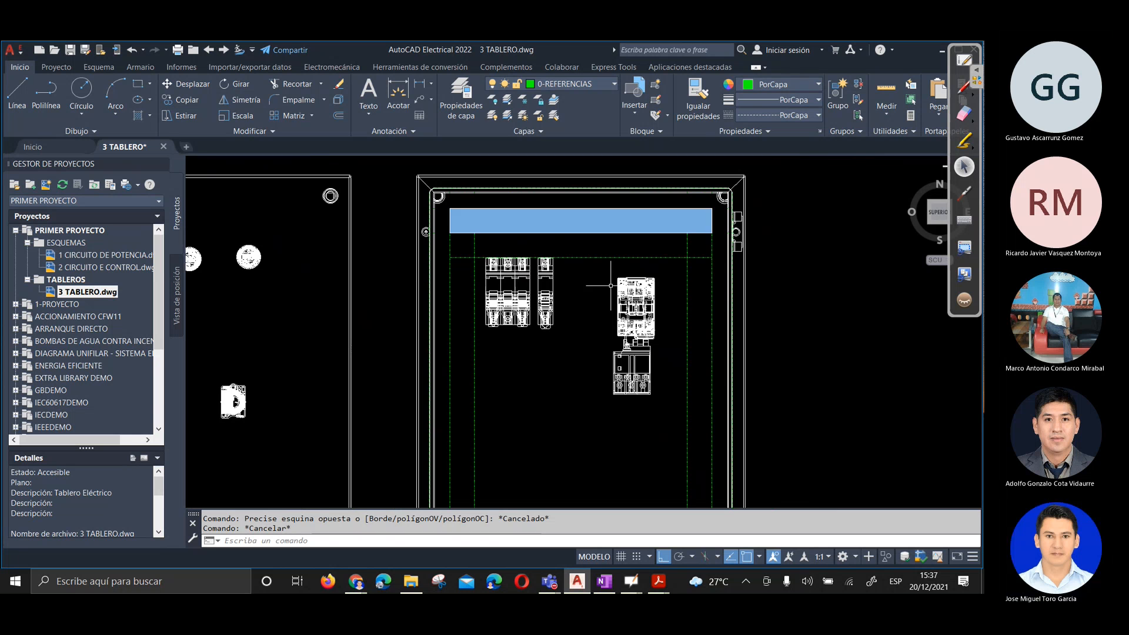
{"action": "scroll", "coordinate": [677, 276], "scroll_direction": "up", "scroll_amount": 4}
{"action": "scroll", "coordinate": [641, 362], "scroll_direction": "down", "scroll_amount": 4}
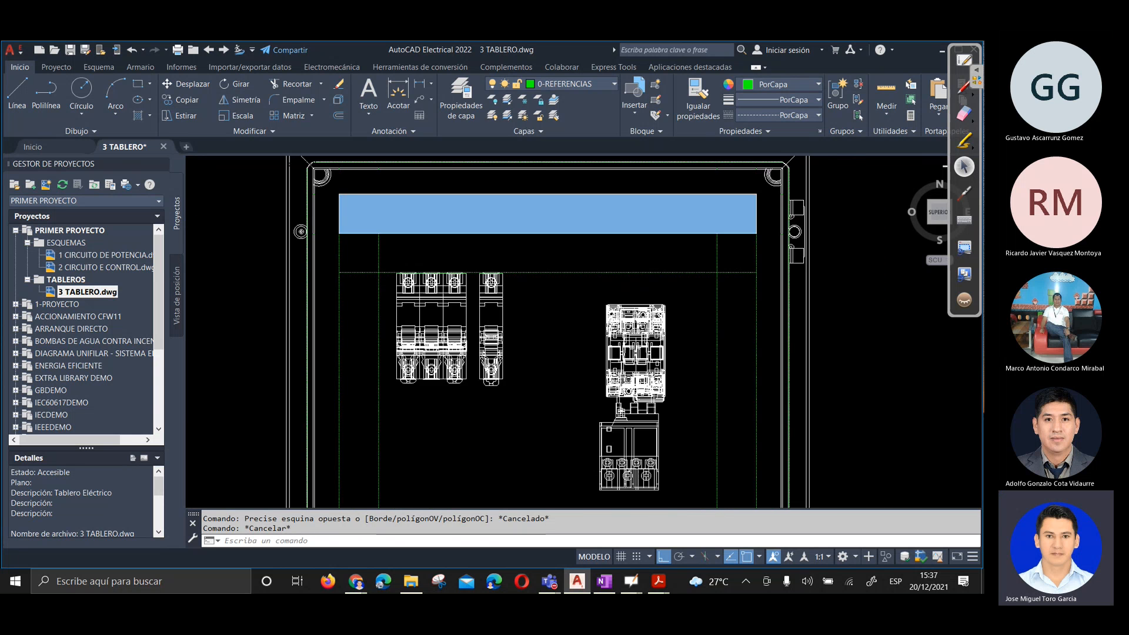
{"action": "scroll", "coordinate": [639, 415], "scroll_direction": "up", "scroll_amount": 4}
{"action": "scroll", "coordinate": [591, 402], "scroll_direction": "down", "scroll_amount": 3}
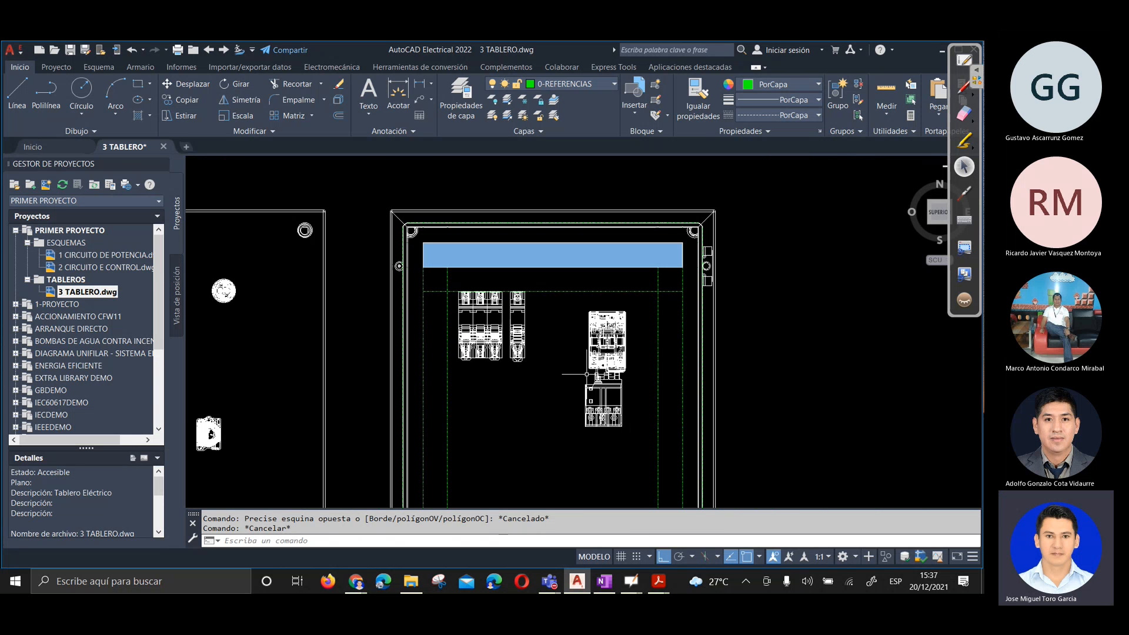
{"action": "left_click", "coordinate": [587, 311]}
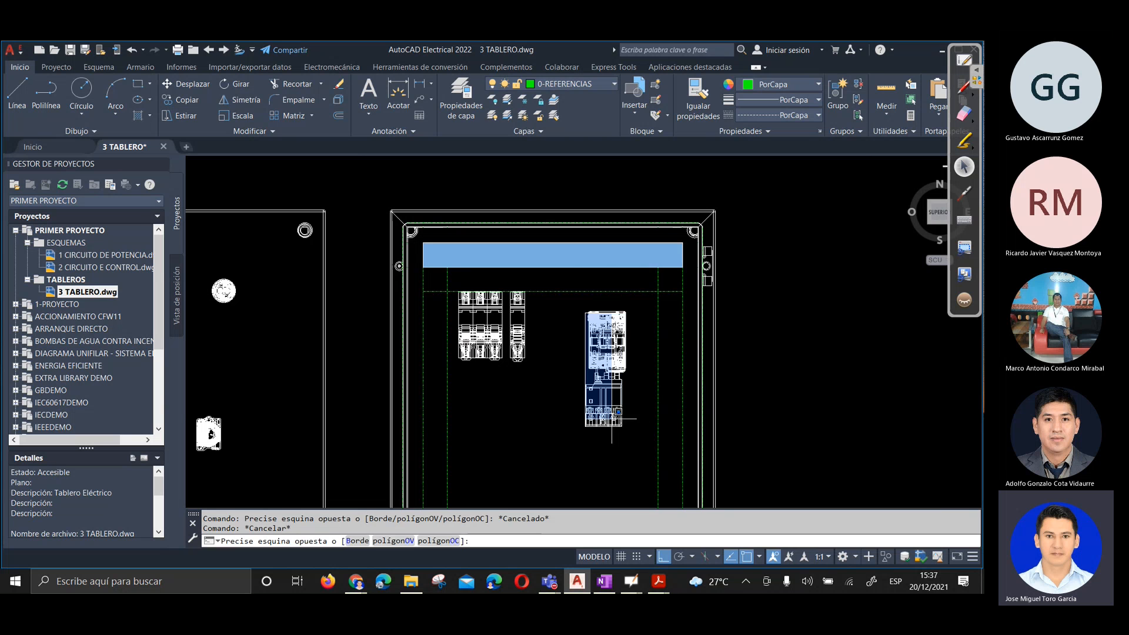
{"action": "left_click", "coordinate": [584, 340]}
{"action": "left_click", "coordinate": [635, 302]}
{"action": "left_click", "coordinate": [571, 450]}
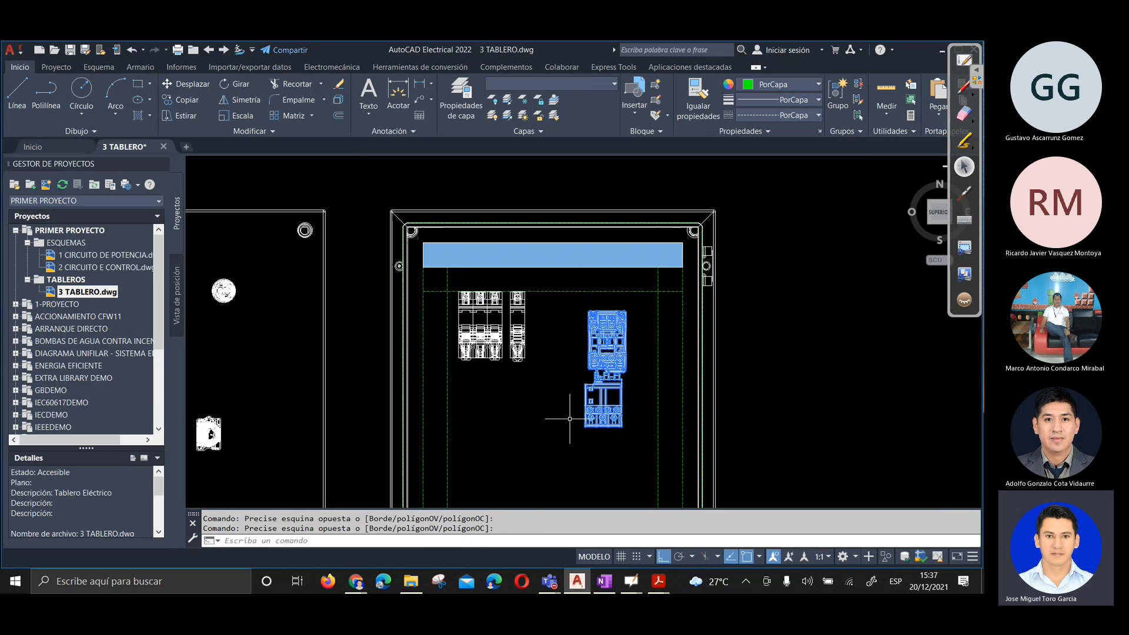
{"action": "key", "text": "Delete"}
Check the single-pole breaker's object type in its properties and close the properties display
{"action": "scroll", "coordinate": [553, 339], "scroll_direction": "up", "scroll_amount": 2}
{"action": "left_click", "coordinate": [514, 319]}
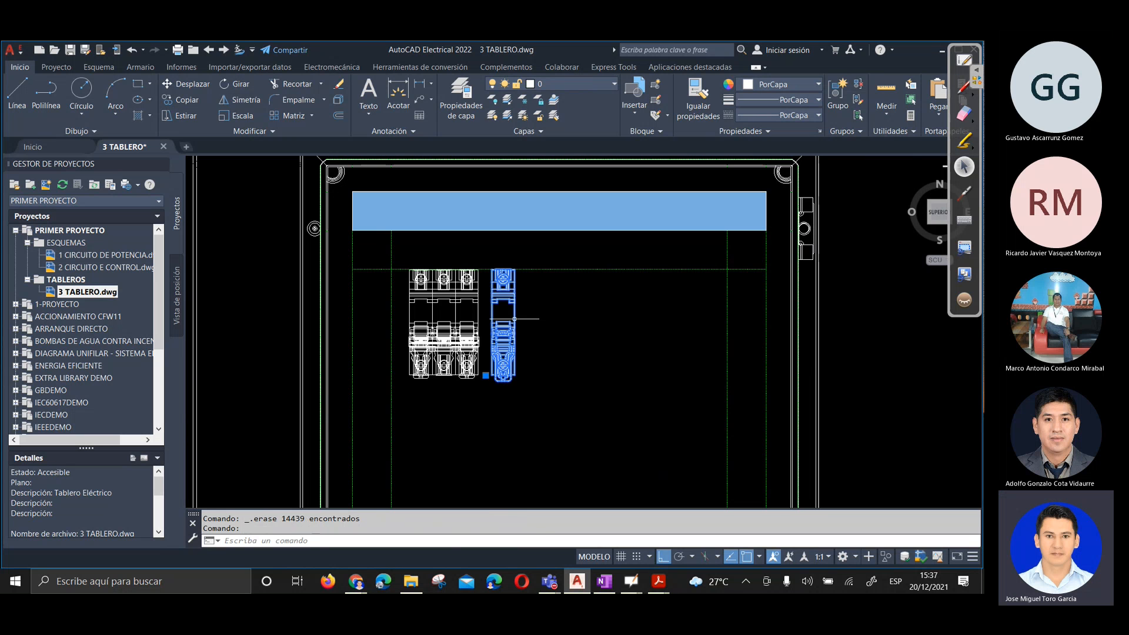
{"action": "key", "text": "ctrl+1"}
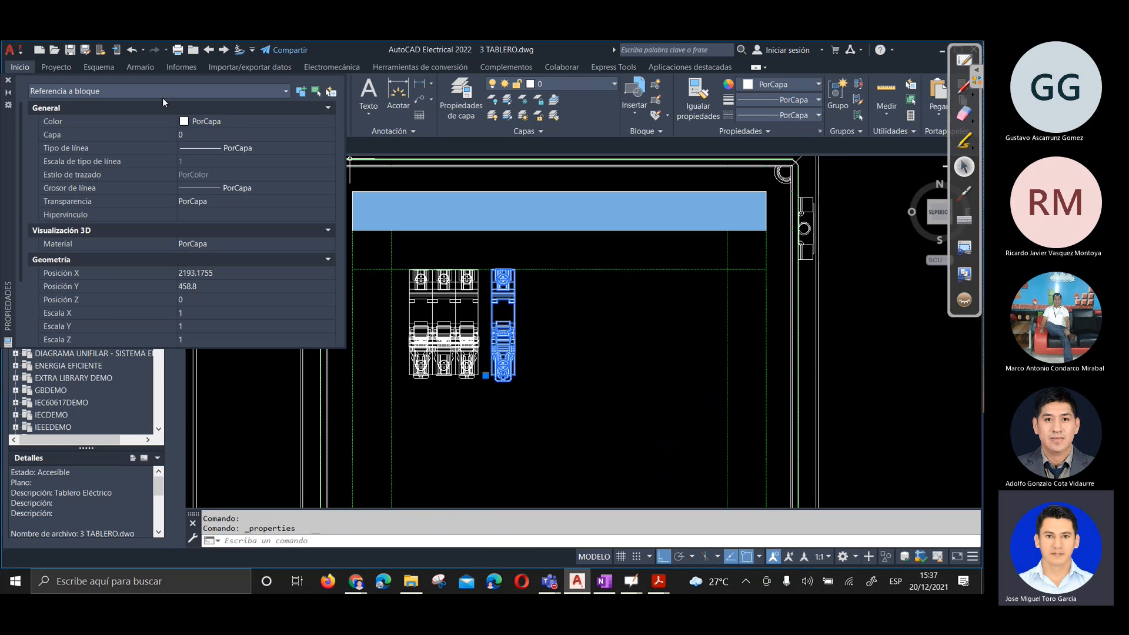
{"action": "key", "text": "Escape"}
{"action": "key", "text": "Escape"}
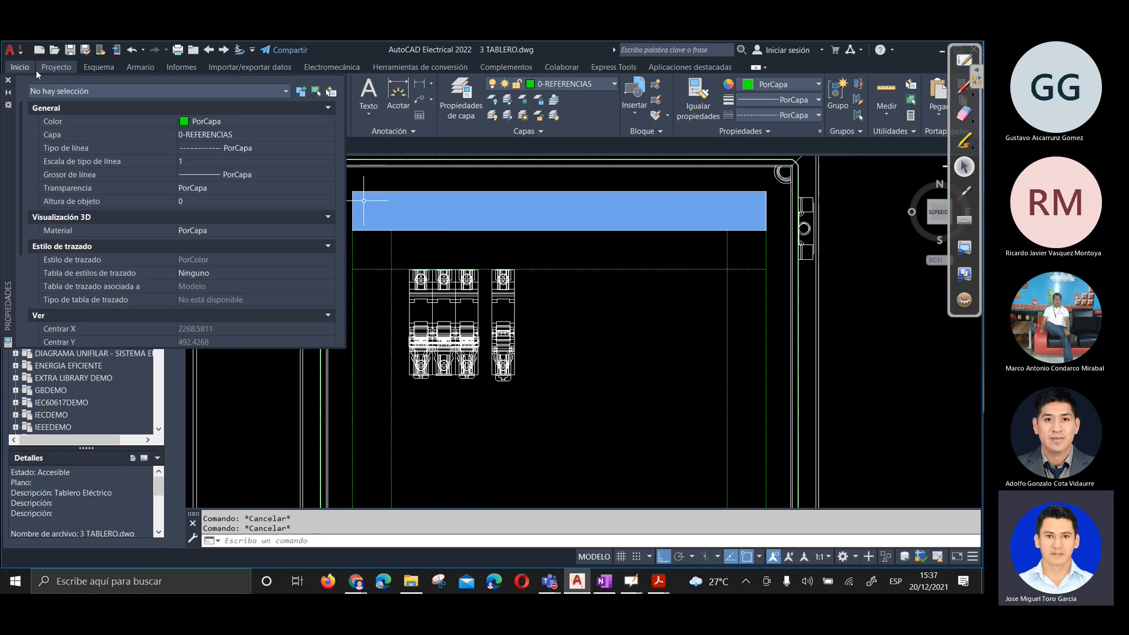
{"action": "left_click", "coordinate": [8, 80]}
{"action": "left_click", "coordinate": [569, 393]}
{"action": "left_click", "coordinate": [589, 424]}
Try to open another drawing file
{"action": "mouse_move", "coordinate": [417, 587]}
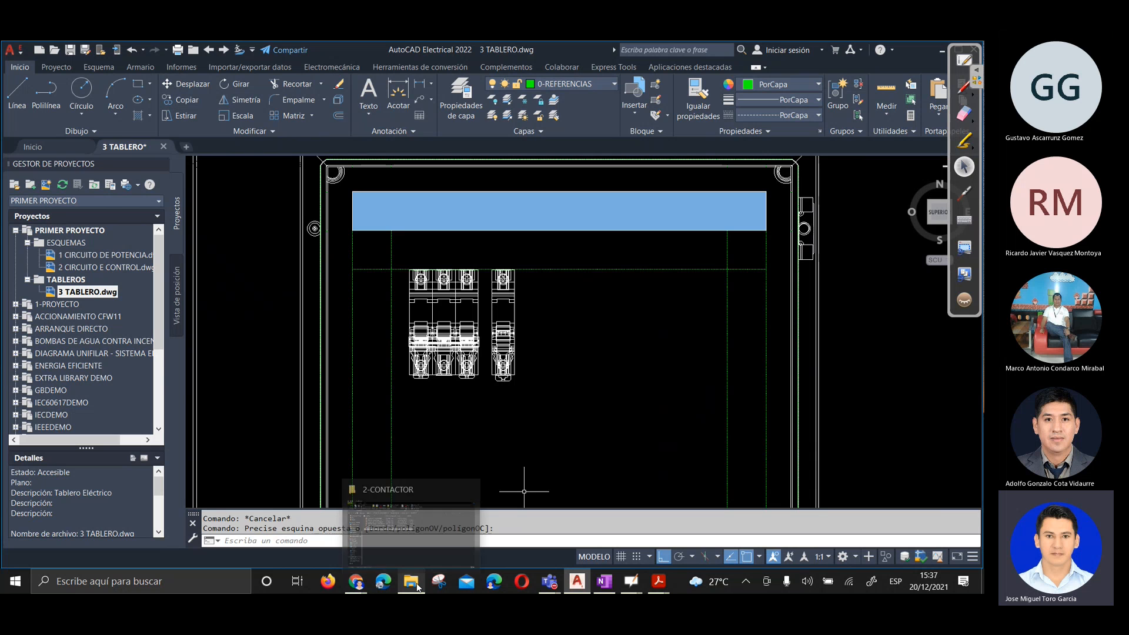
{"action": "left_click", "coordinate": [58, 48]}
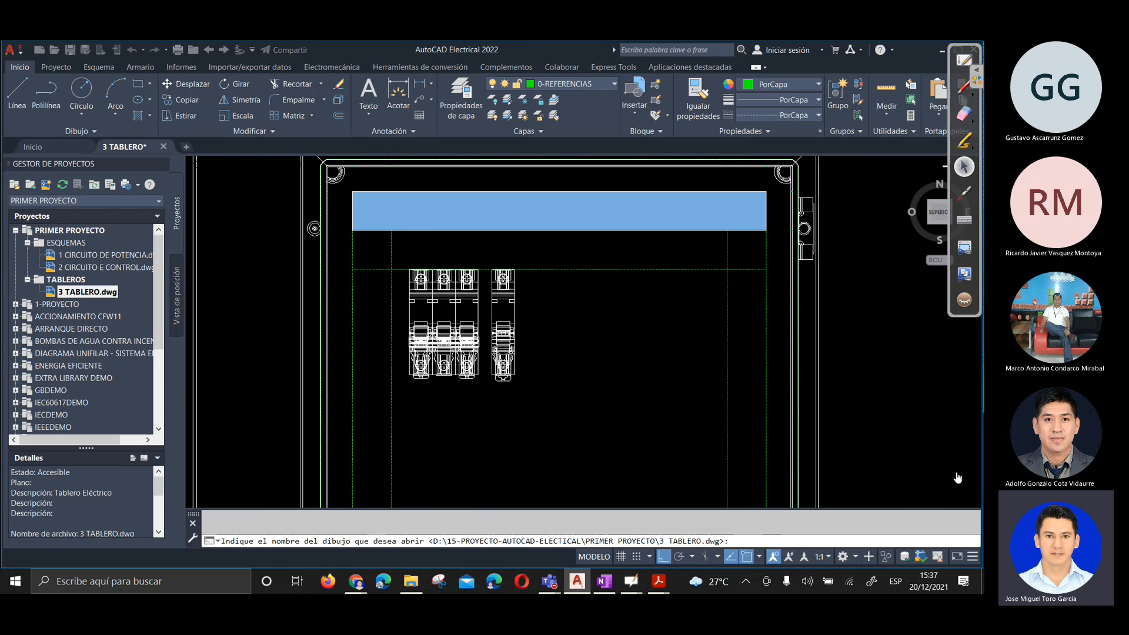
{"action": "key", "text": "Escape"}
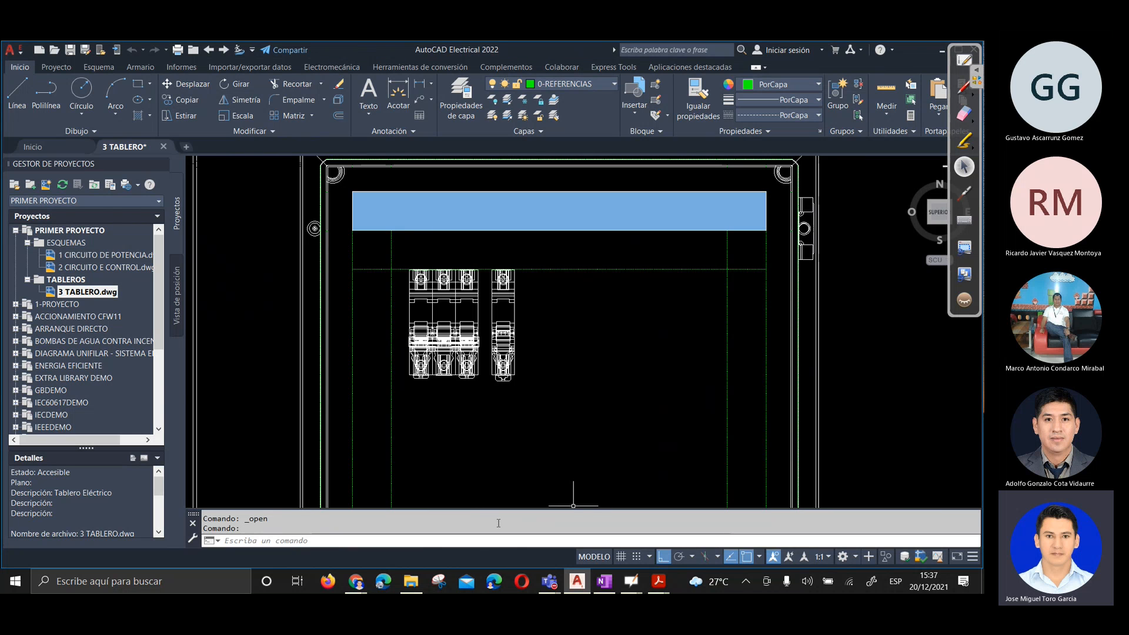
Set the FILEDIA system variable to 1
{"action": "type", "text": "FILEDIA"}
{"action": "key", "text": "Return"}
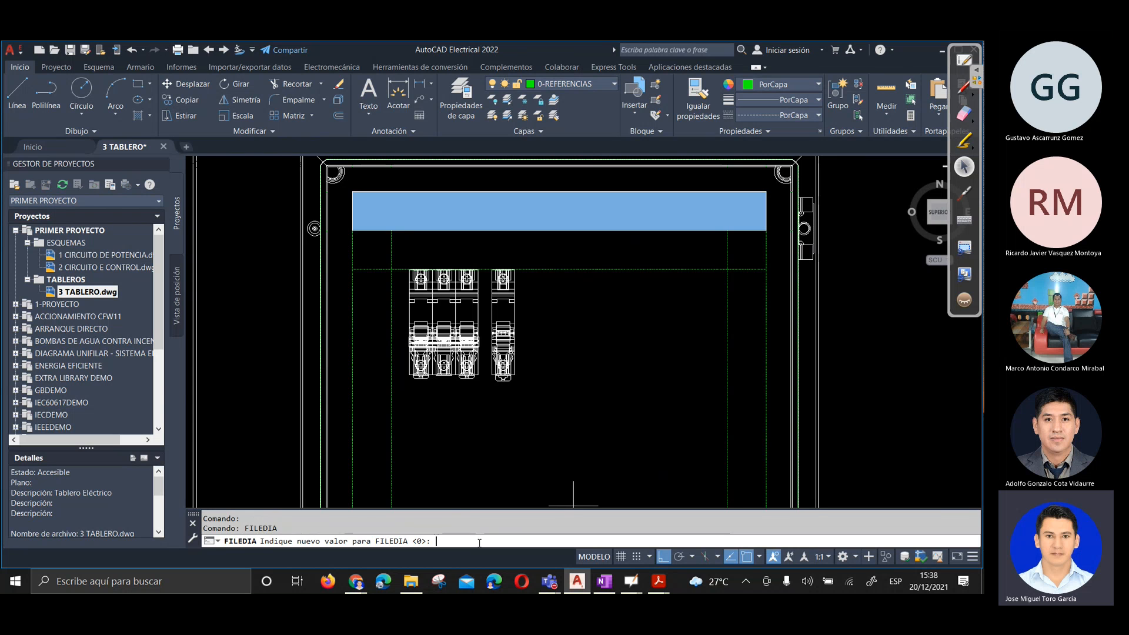
{"action": "type", "text": "1"}
{"action": "key", "text": "Return"}
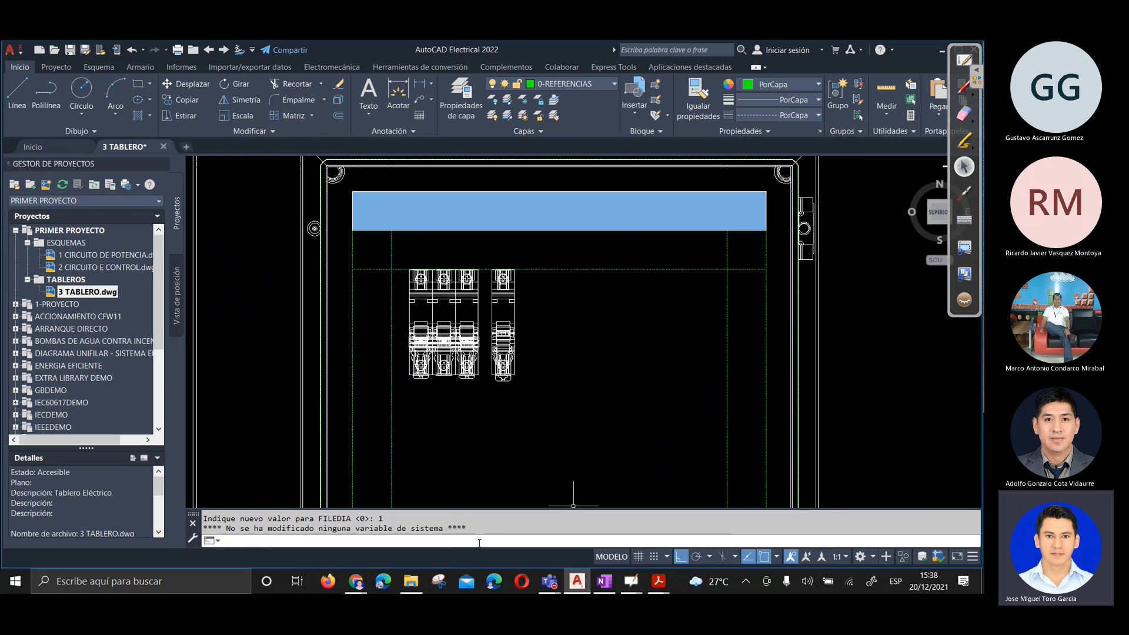
{"action": "left_click", "coordinate": [52, 56]}
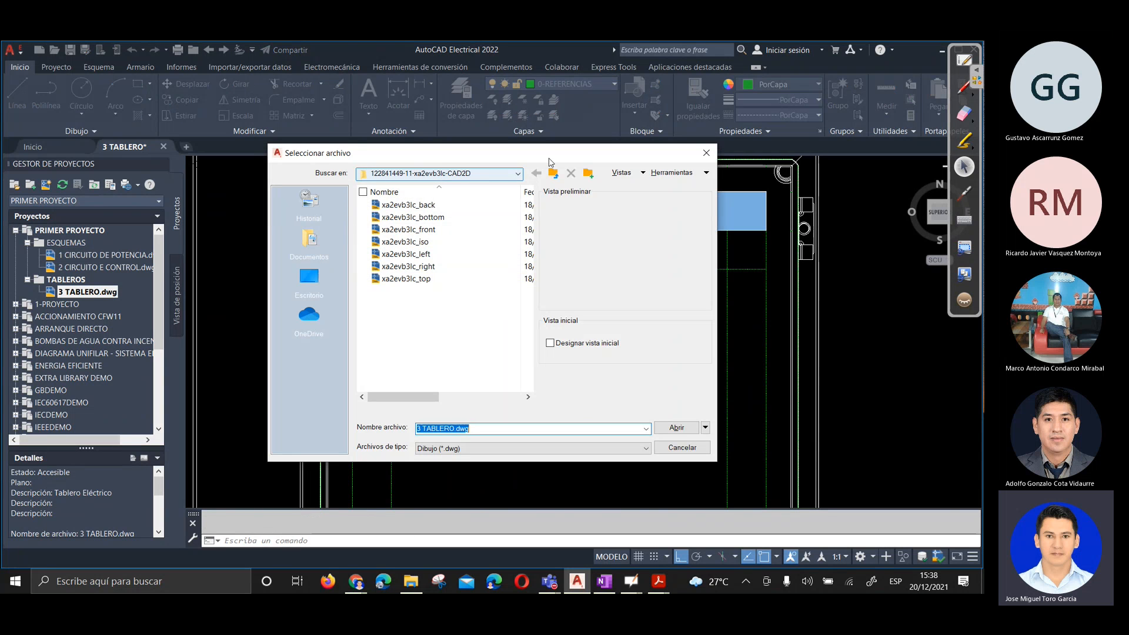
{"action": "left_click", "coordinate": [553, 173]}
{"action": "left_click", "coordinate": [555, 178]}
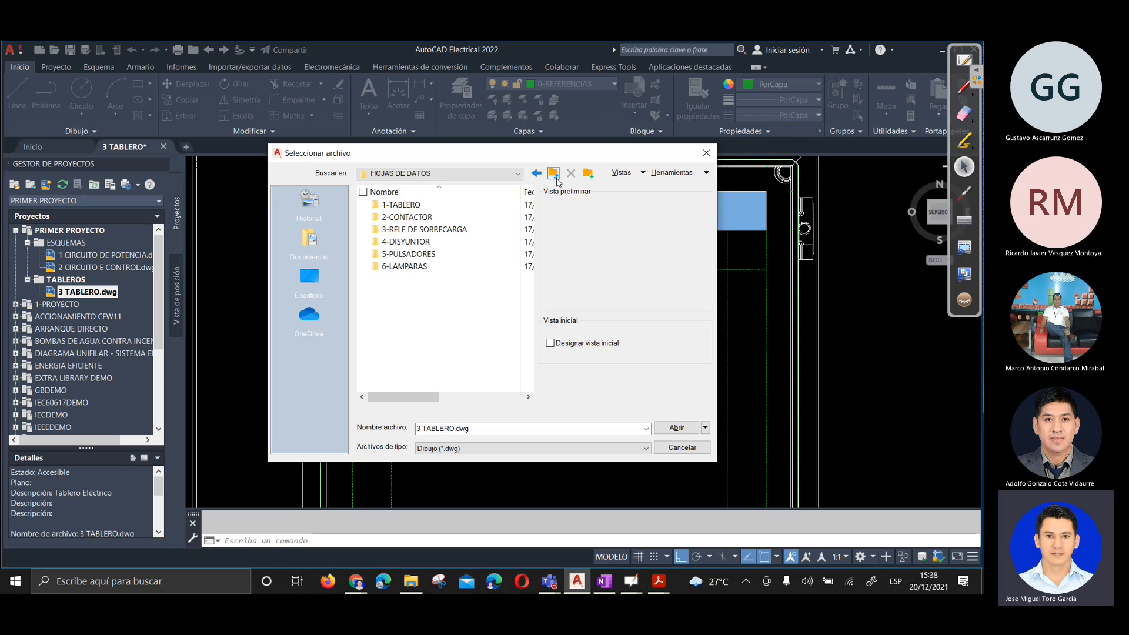
{"action": "double_click", "coordinate": [429, 216]}
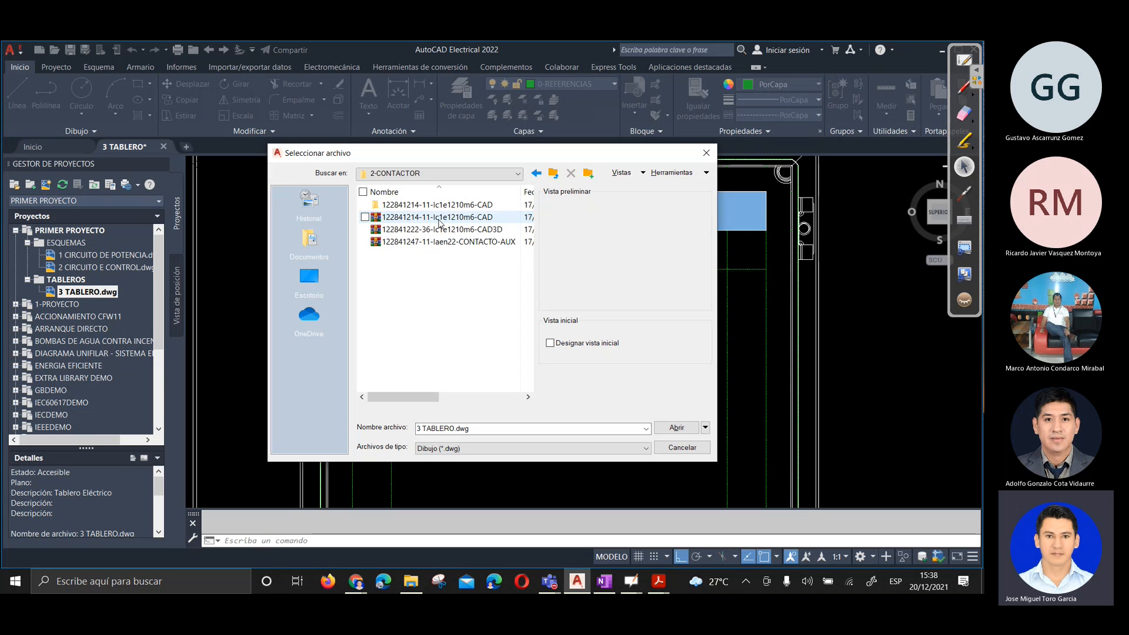
{"action": "double_click", "coordinate": [428, 209]}
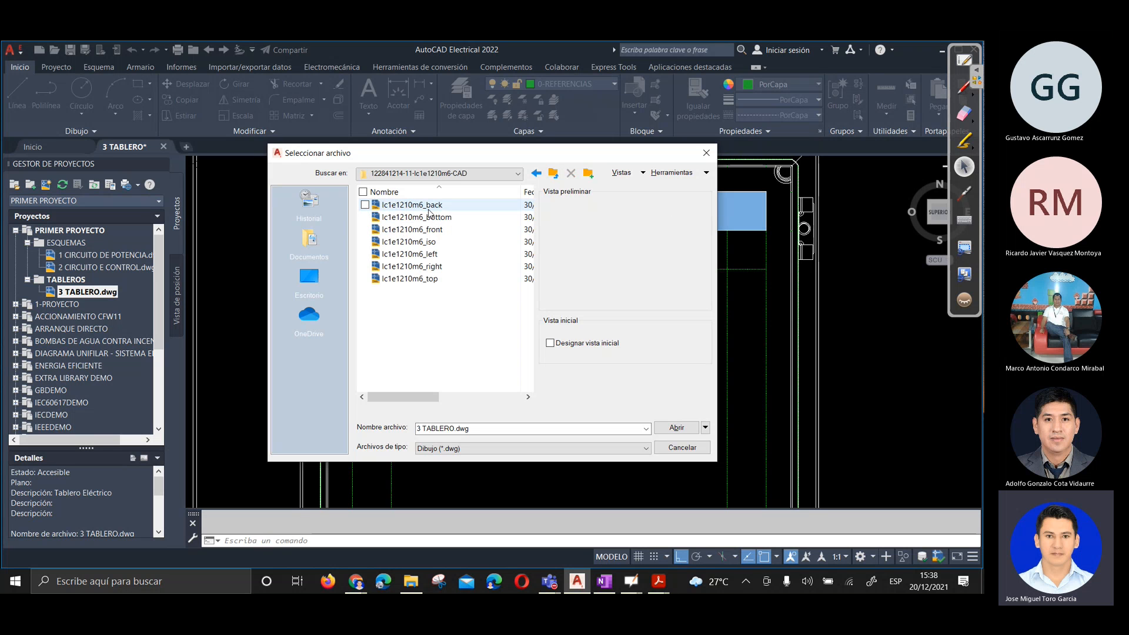
Preview the contactor's view drawings and open lc1e1210m6_front
{"action": "left_click", "coordinate": [414, 229]}
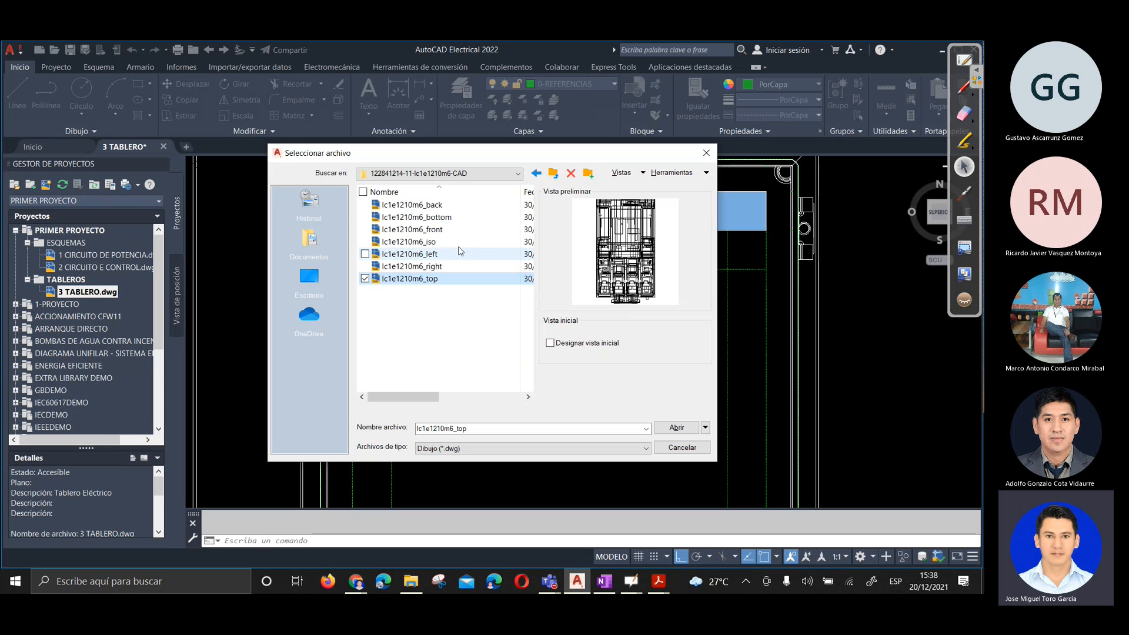
{"action": "left_click", "coordinate": [412, 229]}
{"action": "left_click", "coordinate": [432, 242]}
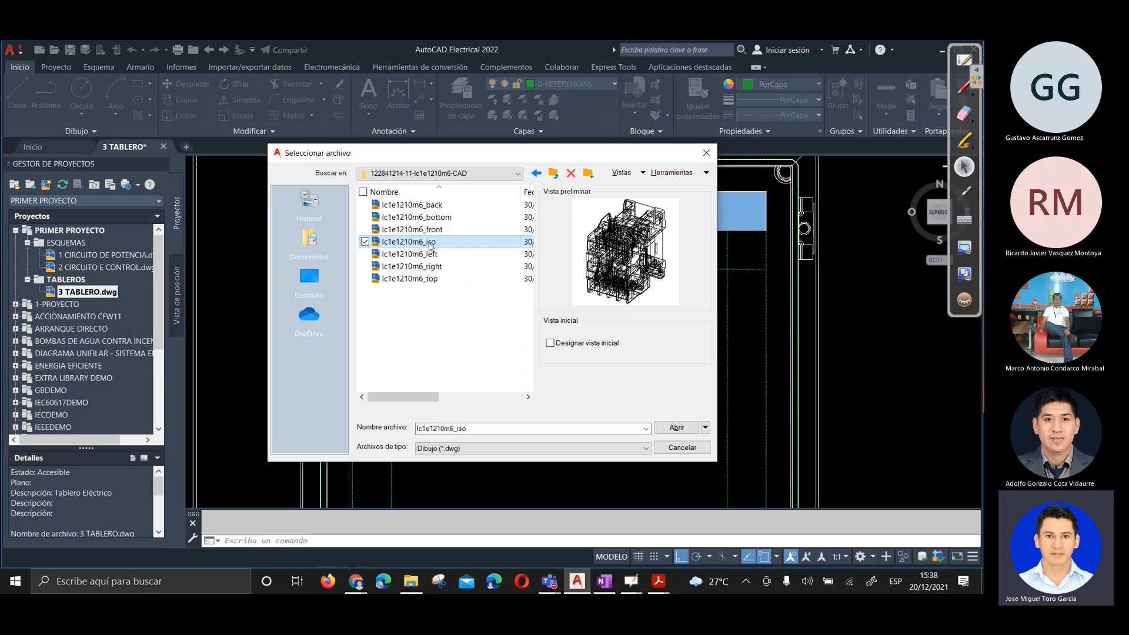
{"action": "left_click", "coordinate": [422, 230]}
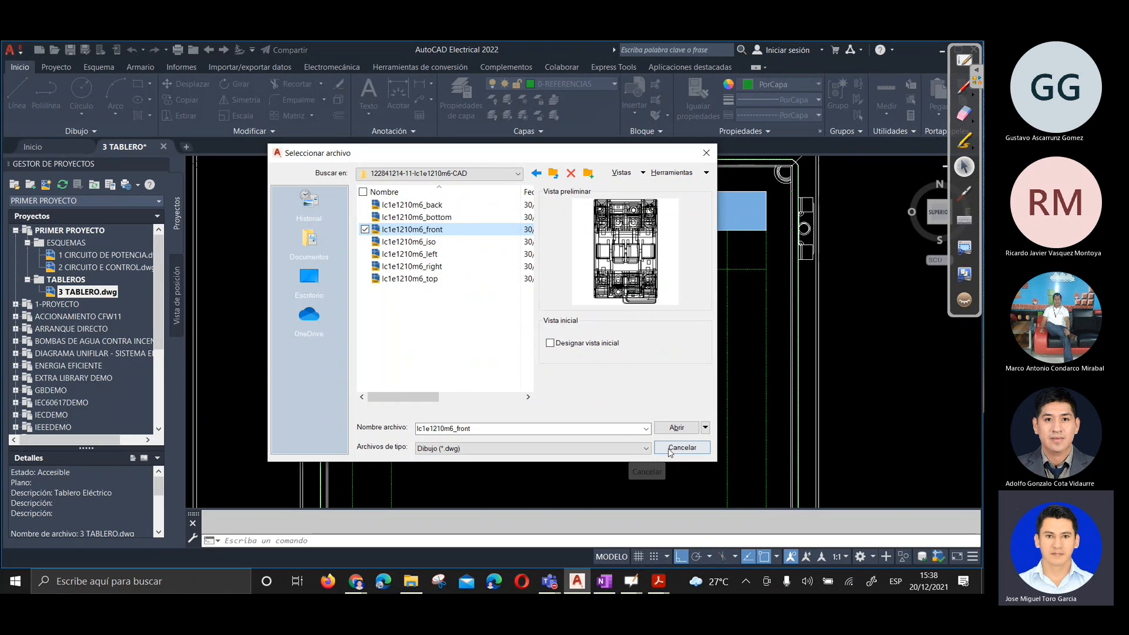
{"action": "left_click", "coordinate": [674, 428]}
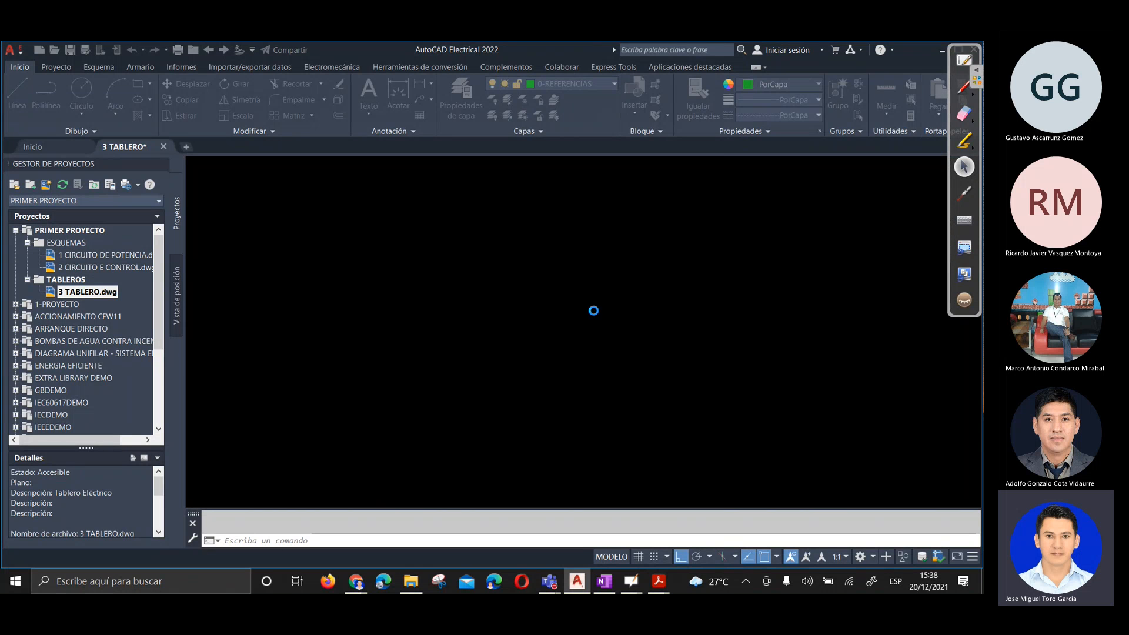
{"action": "left_click", "coordinate": [464, 266]}
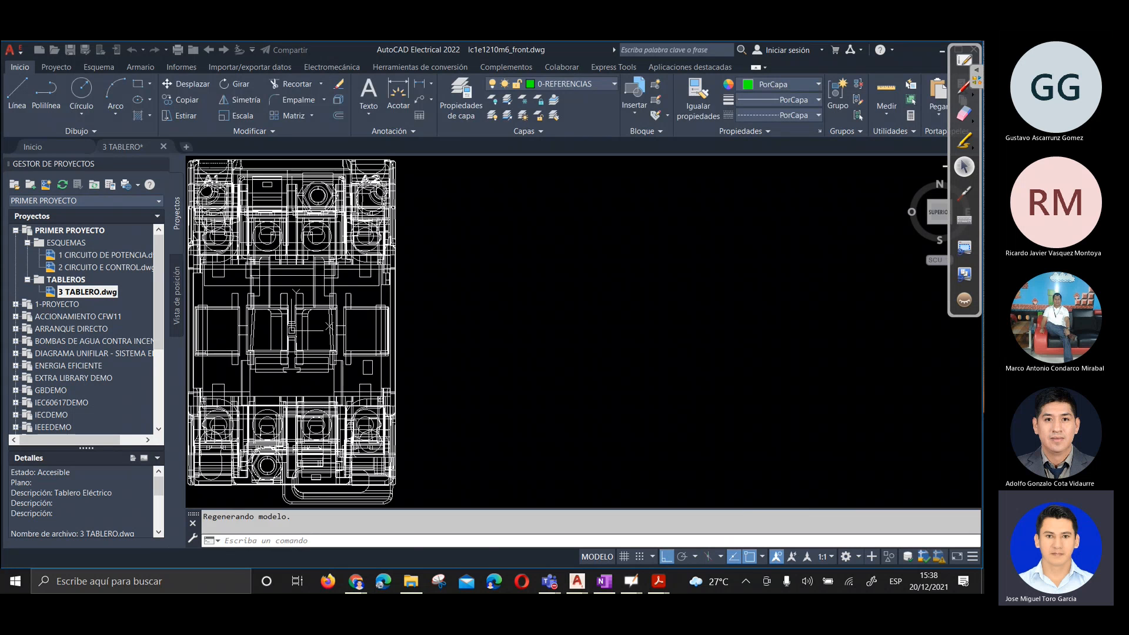
Select the entire front-view contactor drawing and copy it to the clipboard
{"action": "scroll", "coordinate": [600, 296], "scroll_direction": "down", "scroll_amount": 2}
{"action": "left_click", "coordinate": [570, 223]}
{"action": "key", "text": "Escape"}
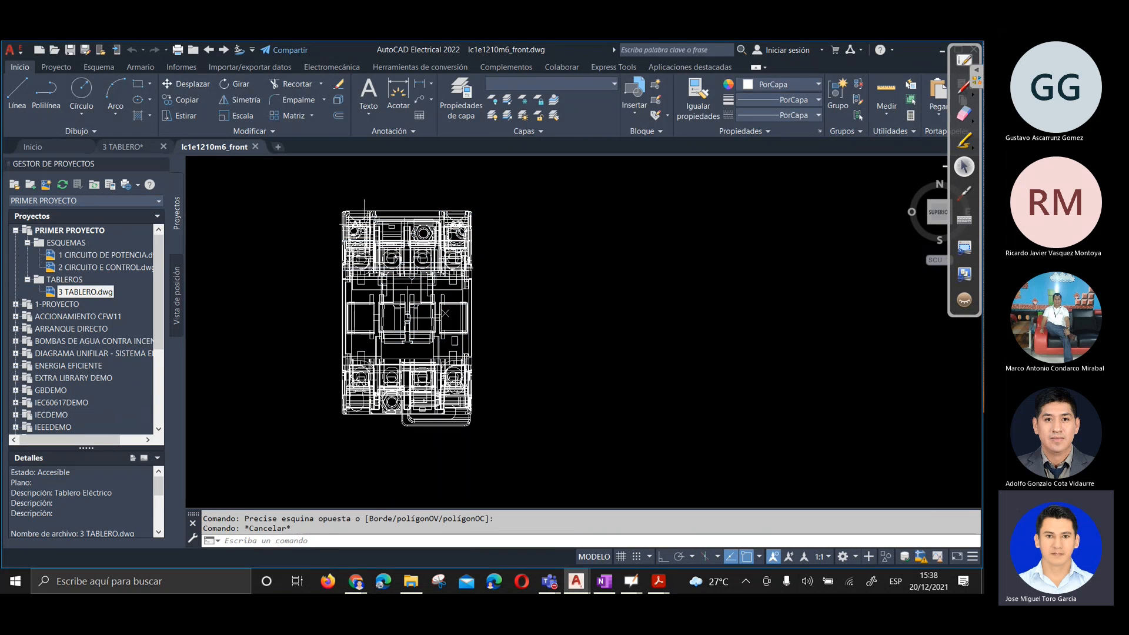
{"action": "left_click", "coordinate": [323, 199]}
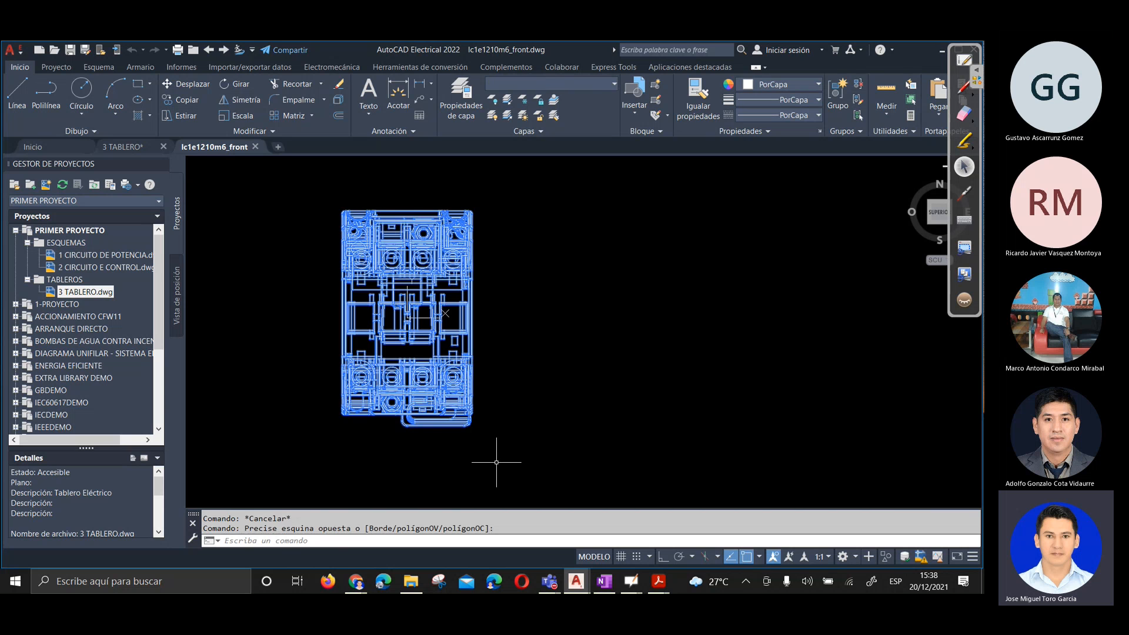
{"action": "left_click", "coordinate": [492, 453]}
{"action": "key", "text": "ctrl+c"}
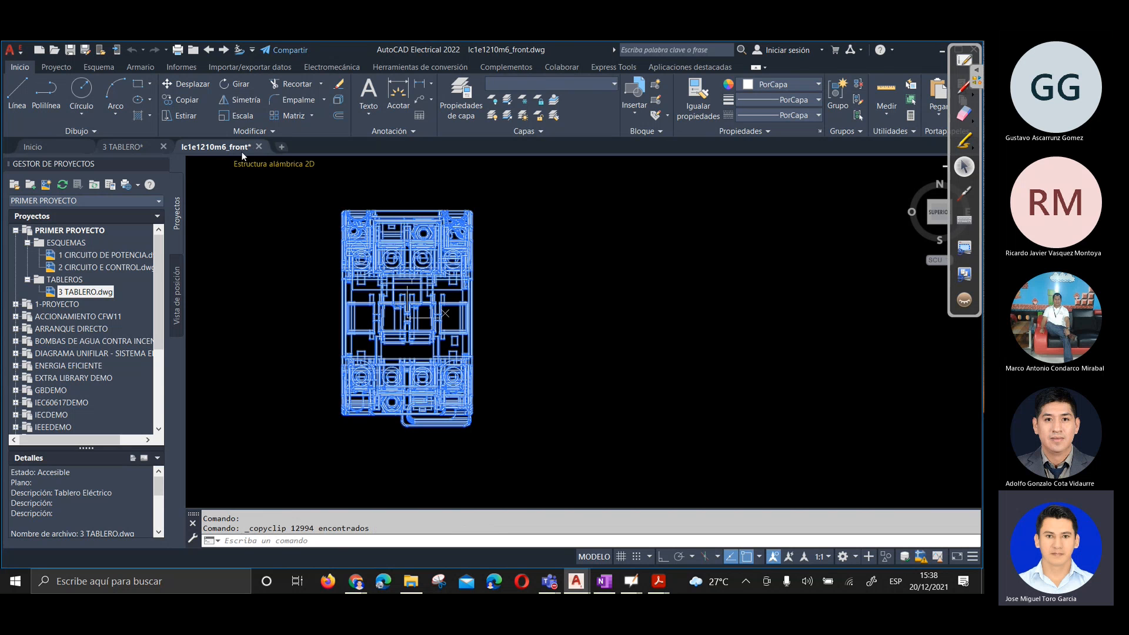
Paste the copied contactor into the 3 TABLERO drawing, inside the panel below the breakers
{"action": "left_click", "coordinate": [125, 146]}
{"action": "left_click", "coordinate": [631, 365]}
{"action": "key", "text": "Escape"}
{"action": "key", "text": "ctrl+v"}
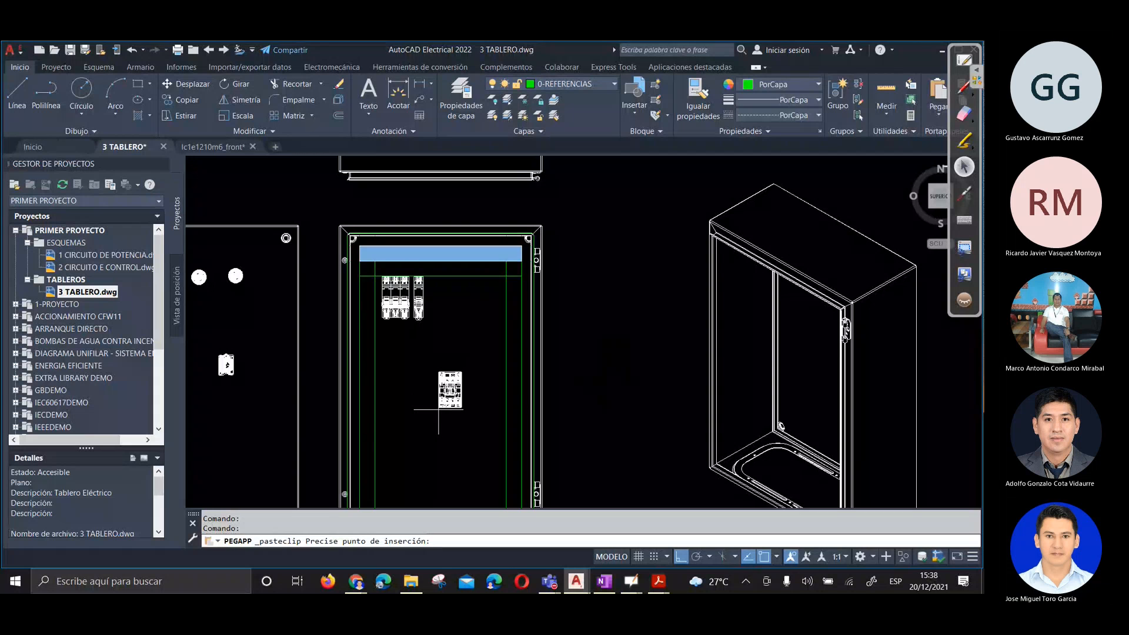
{"action": "left_click", "coordinate": [430, 405]}
{"action": "scroll", "coordinate": [445, 396], "scroll_direction": "up", "scroll_amount": 4}
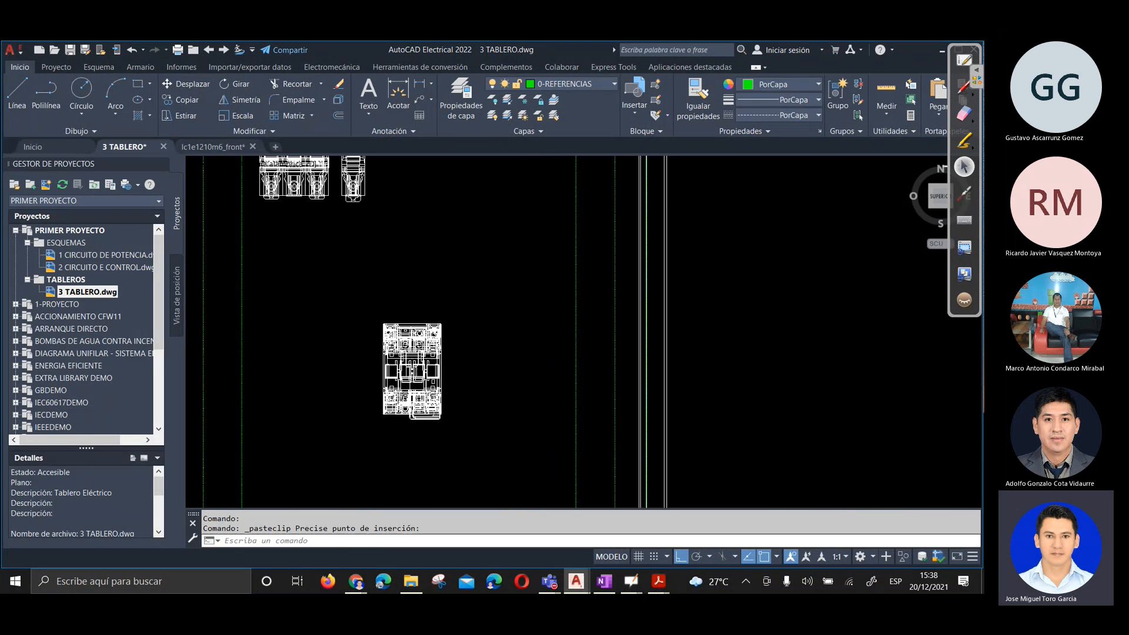
{"action": "scroll", "coordinate": [417, 391], "scroll_direction": "up", "scroll_amount": 2}
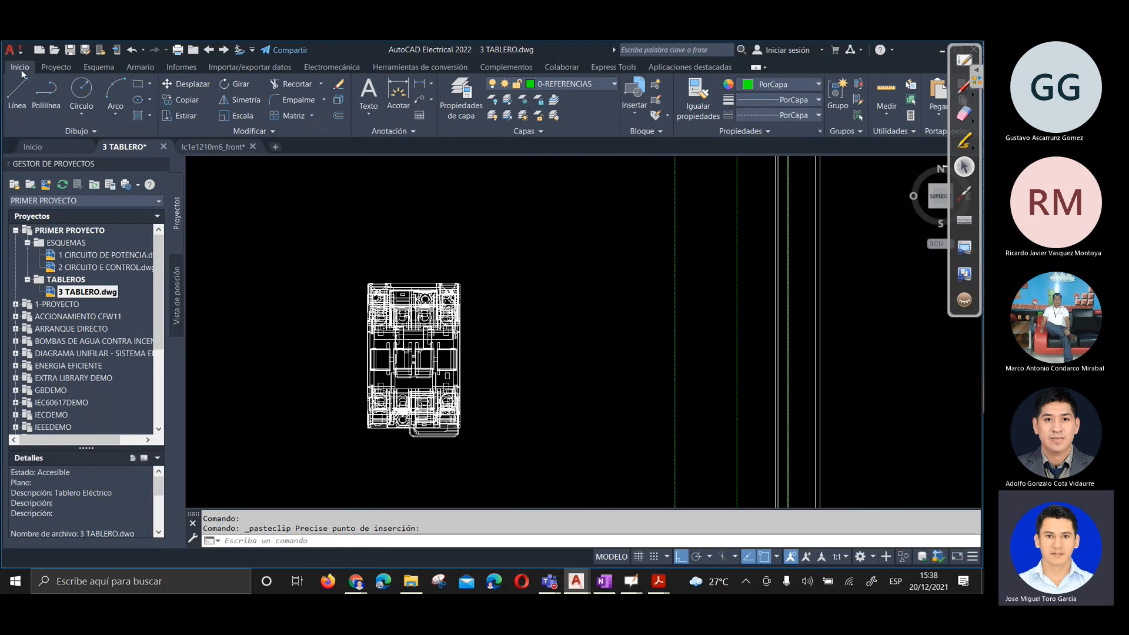
Start a block definition named CONTACTOR1 with its base point on the contactor's left edge at about mid-height
{"action": "left_click", "coordinate": [657, 88]}
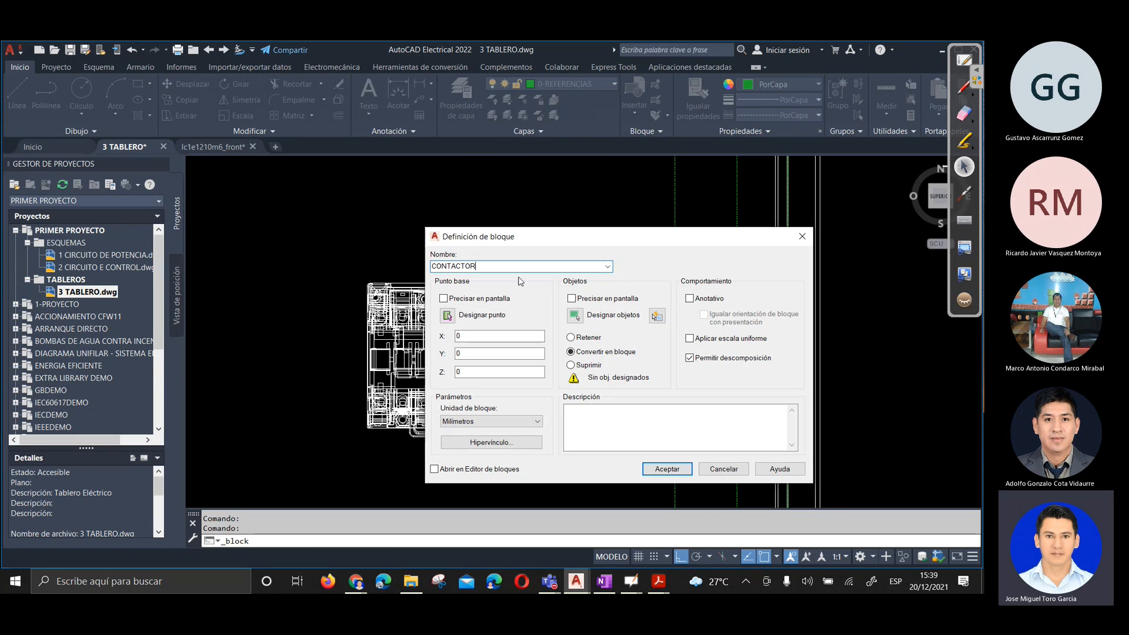
{"action": "type", "text": "1"}
{"action": "left_click", "coordinate": [443, 299]}
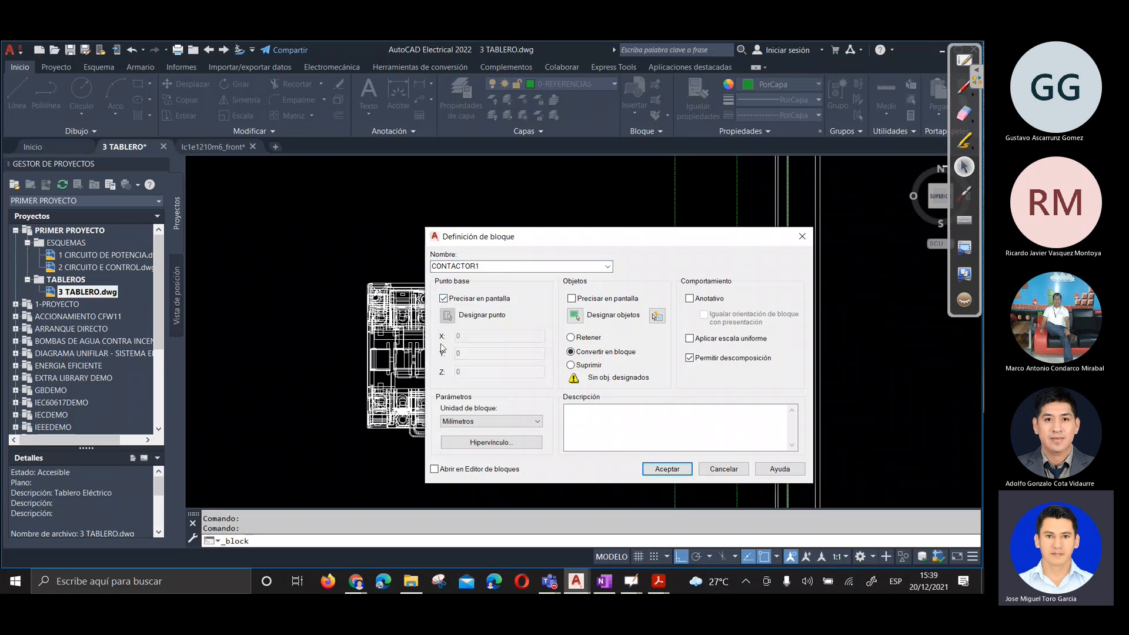
{"action": "left_click", "coordinate": [444, 298]}
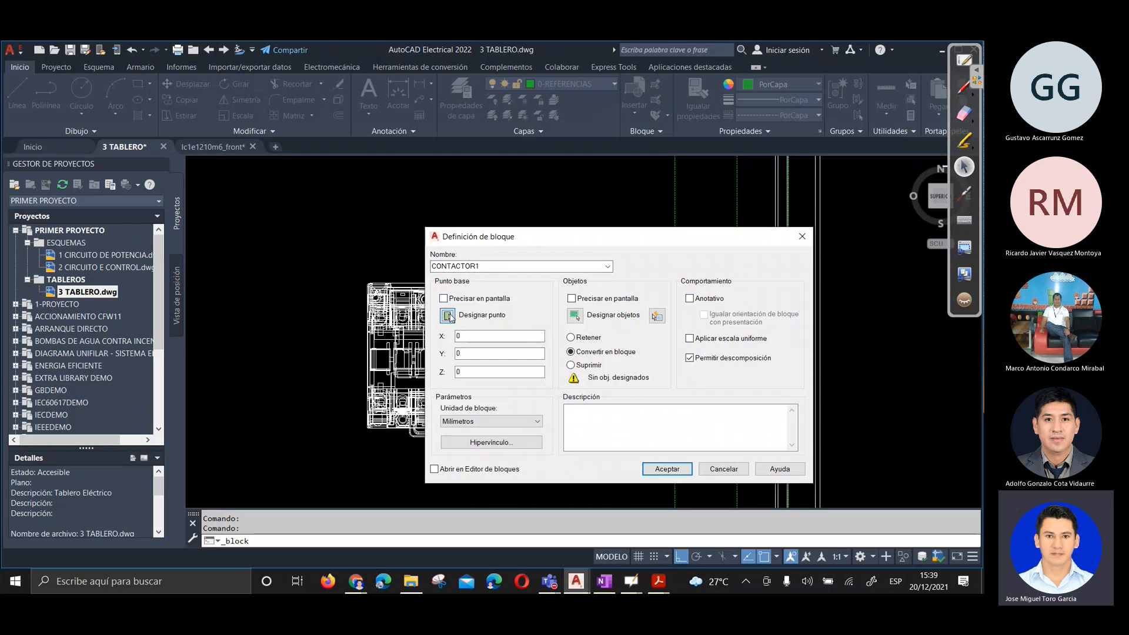
{"action": "left_click", "coordinate": [448, 316]}
{"action": "scroll", "coordinate": [401, 269], "scroll_direction": "up", "scroll_amount": 8}
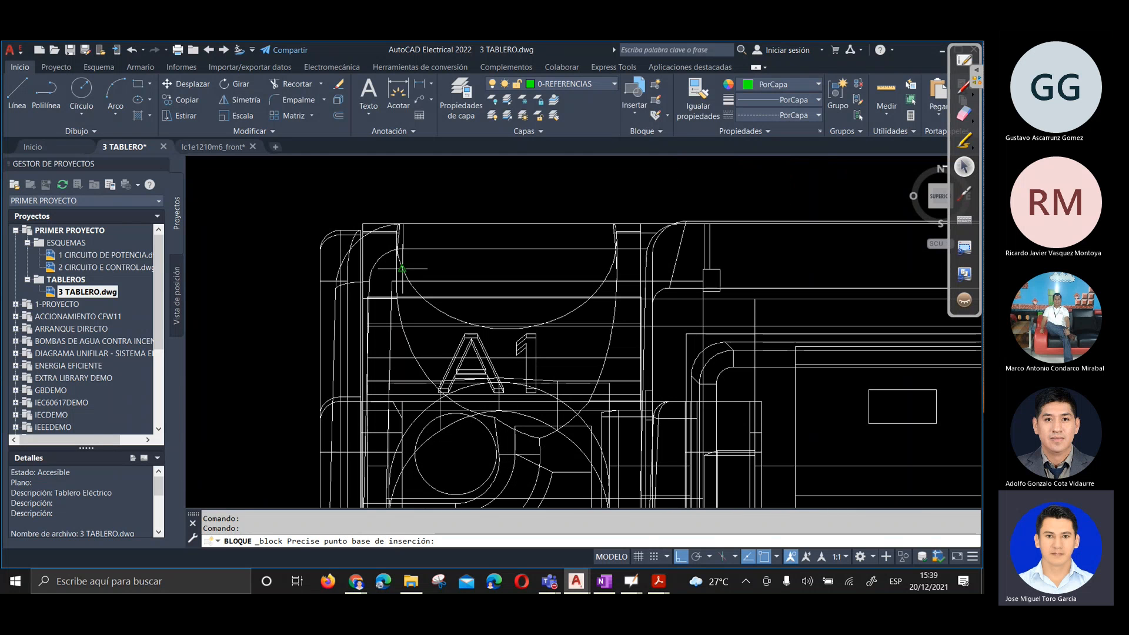
{"action": "scroll", "coordinate": [316, 318], "scroll_direction": "down", "scroll_amount": 8}
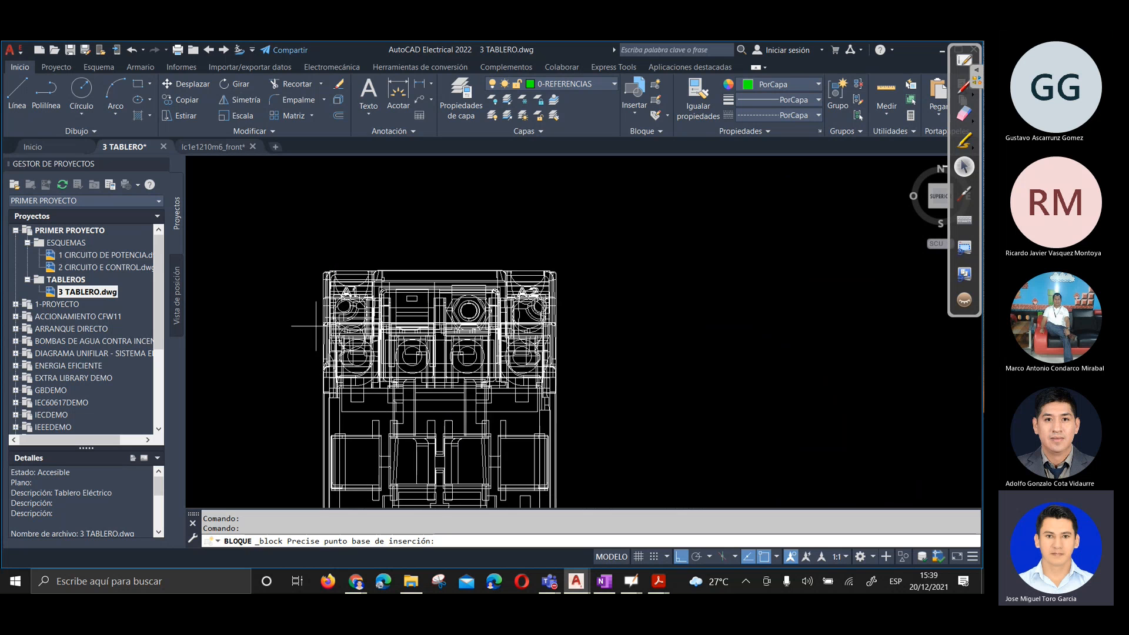
{"action": "left_click", "coordinate": [323, 462]}
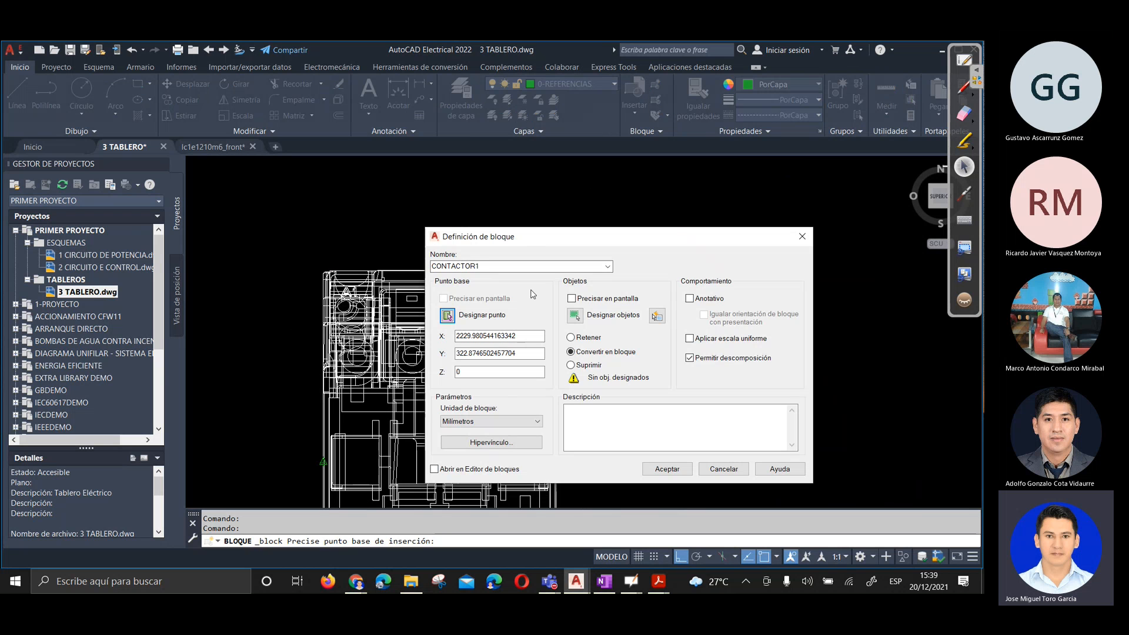
Select all of the pasted contactor's geometry as the block's objects and create the block
{"action": "left_click", "coordinate": [574, 313]}
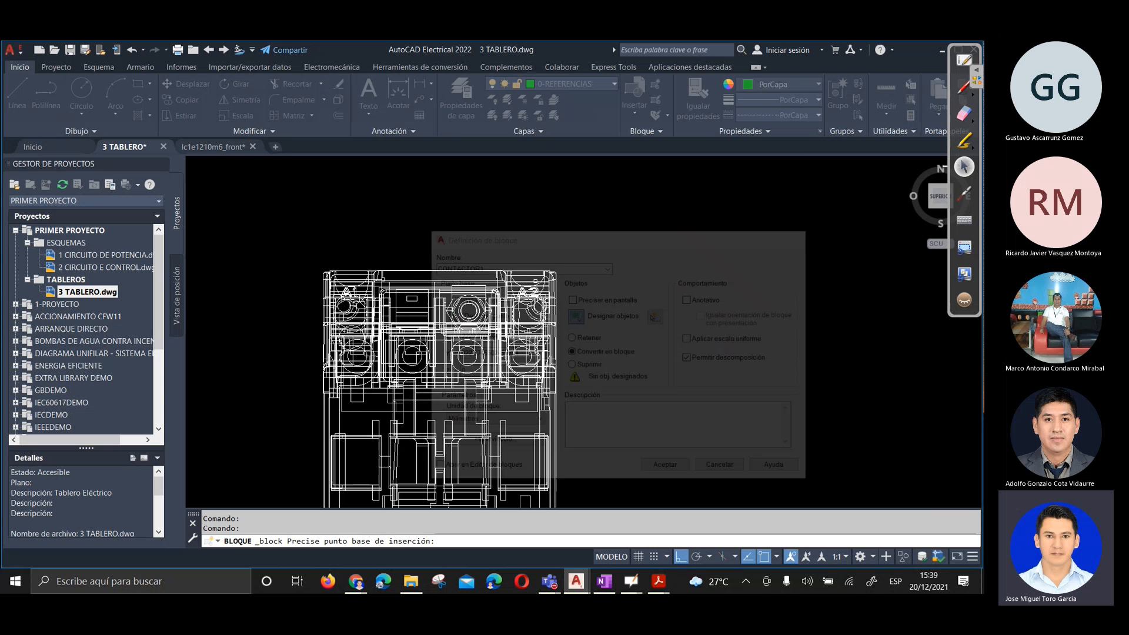
{"action": "scroll", "coordinate": [457, 224], "scroll_direction": "down", "scroll_amount": 2}
{"action": "scroll", "coordinate": [456, 224], "scroll_direction": "down", "scroll_amount": 2}
{"action": "left_click", "coordinate": [387, 198]}
{"action": "left_click", "coordinate": [519, 397]}
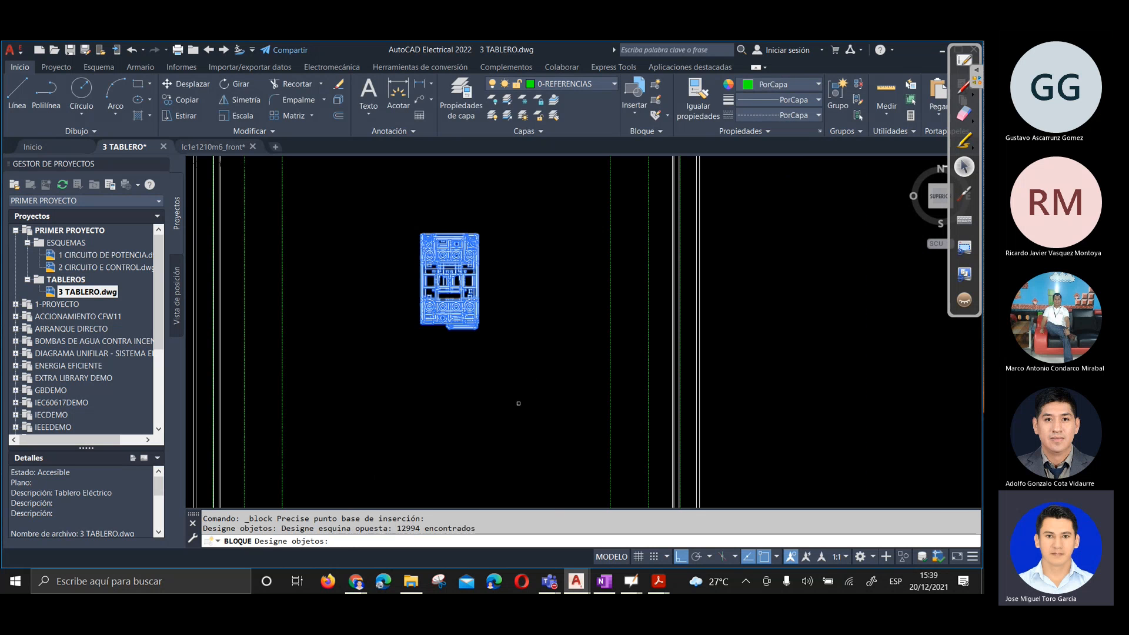
{"action": "key", "text": "Return"}
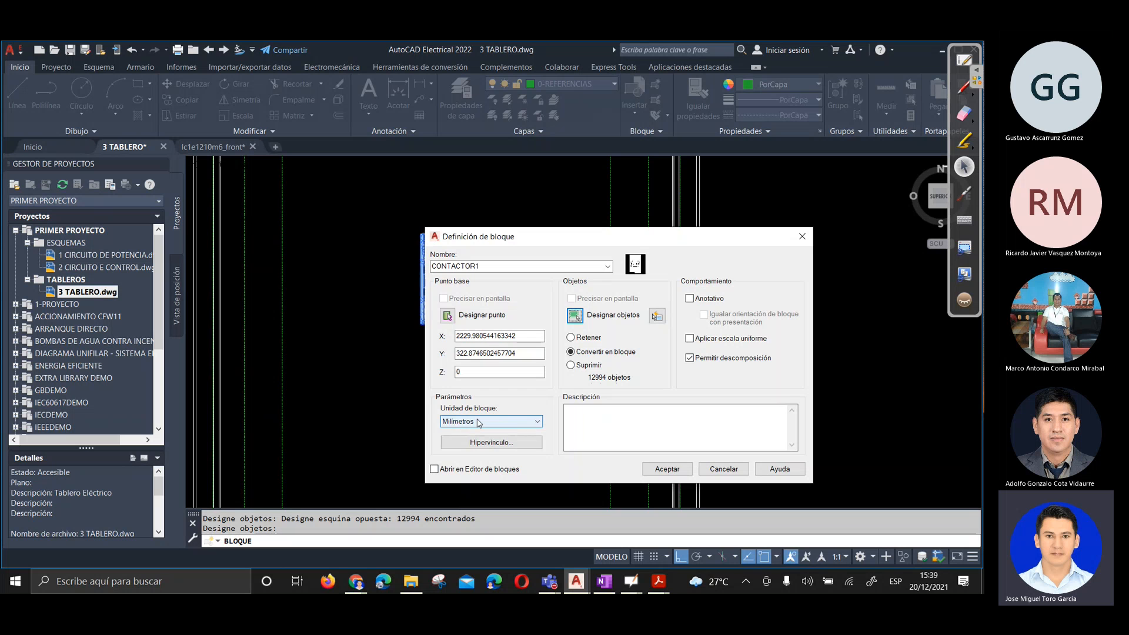
{"action": "left_click", "coordinate": [676, 470]}
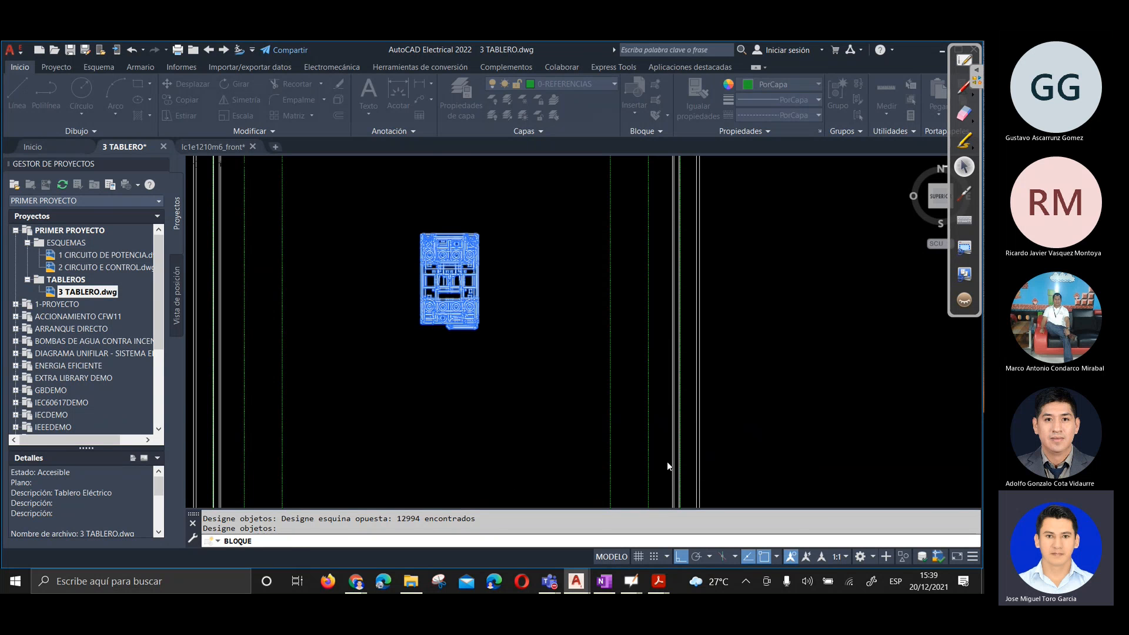
Move the contactor block up into the breaker row, just to the right of the single-pole breaker
{"action": "middle_click_drag", "start_coordinate": [426, 277], "coordinate": [453, 318]}
{"action": "scroll", "coordinate": [453, 318], "scroll_direction": "down", "scroll_amount": 2}
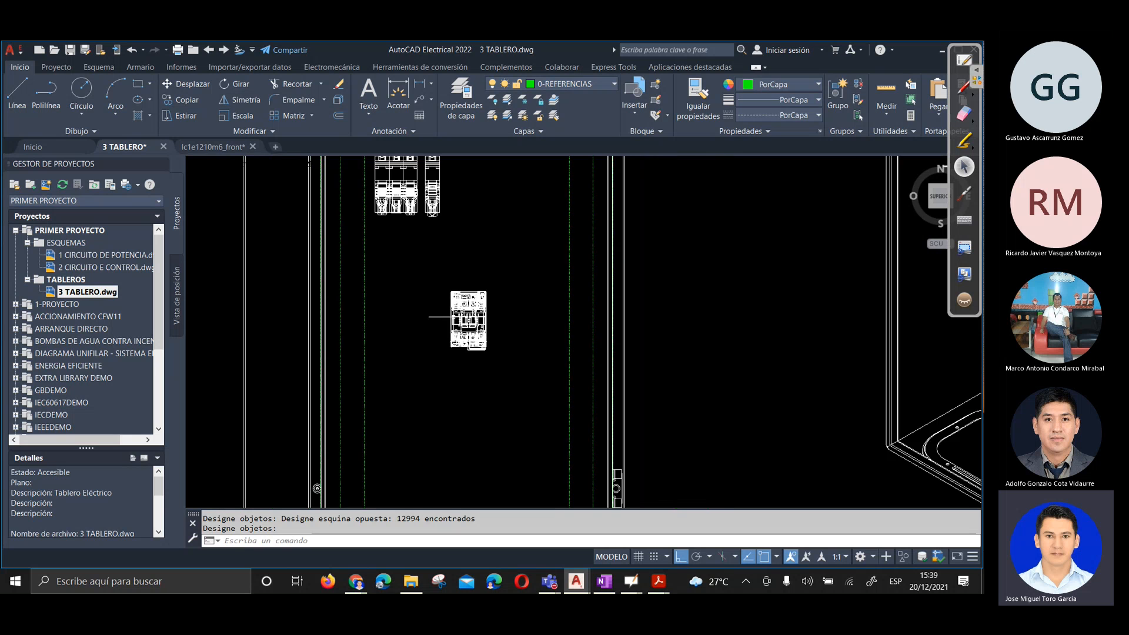
{"action": "left_click", "coordinate": [455, 305]}
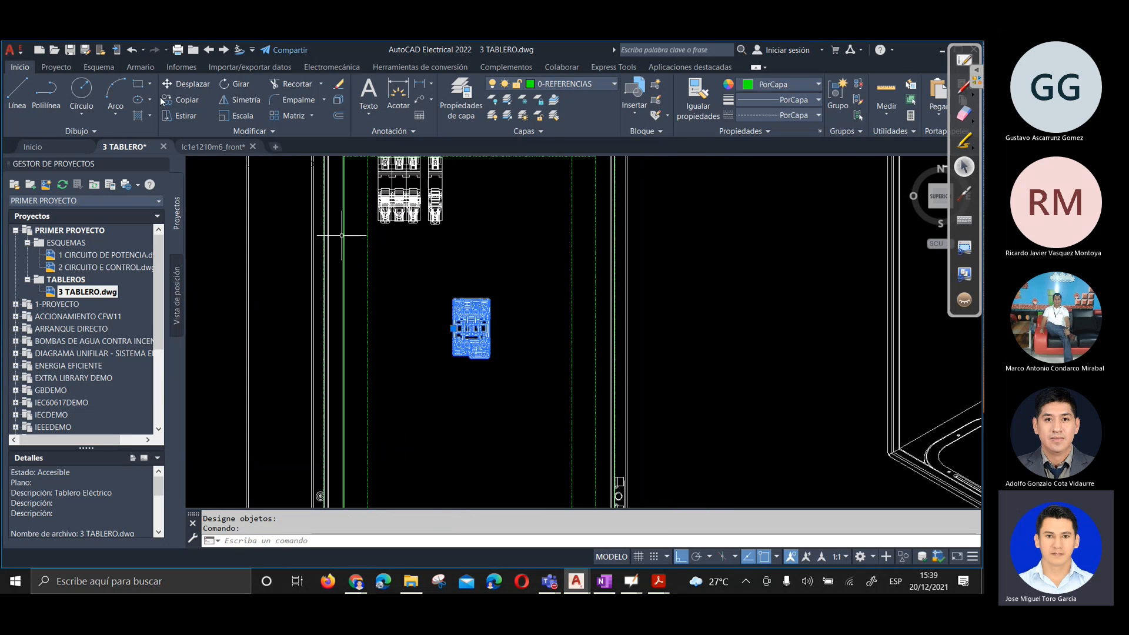
{"action": "left_click", "coordinate": [173, 84]}
{"action": "left_click", "coordinate": [478, 328]}
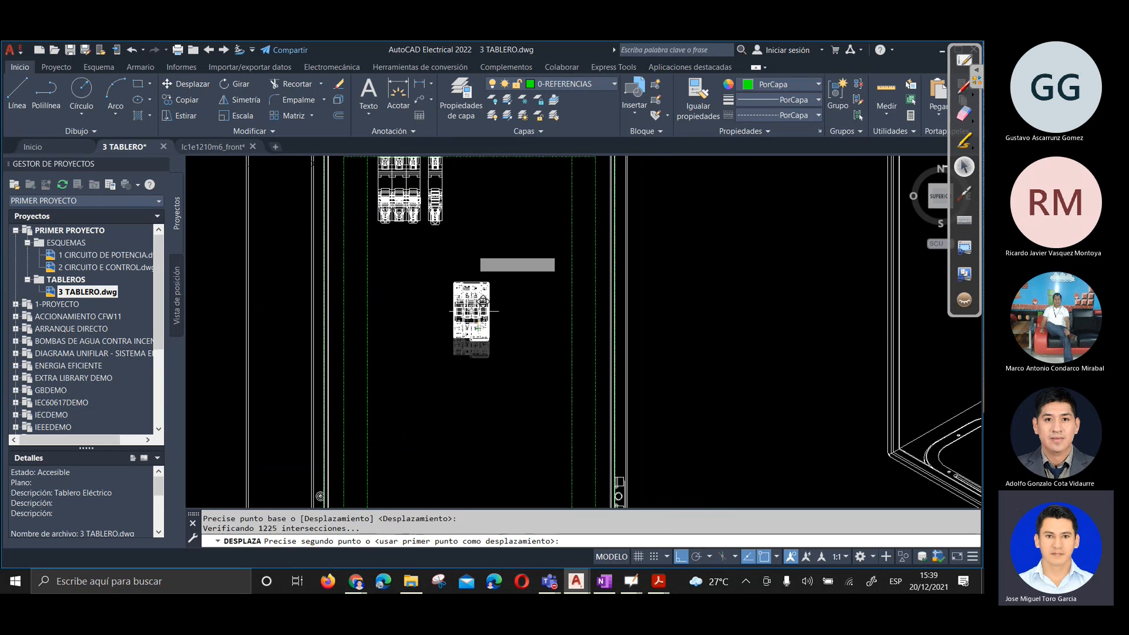
{"action": "left_click", "coordinate": [499, 176]}
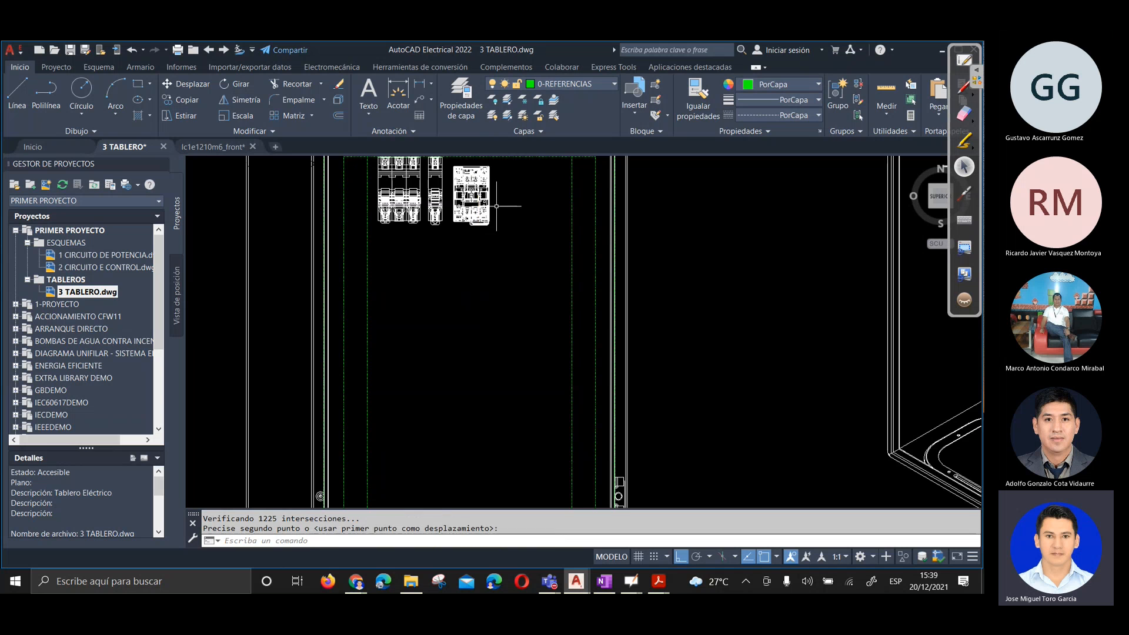
{"action": "middle_click_drag", "start_coordinate": [497, 177], "coordinate": [510, 379]}
{"action": "scroll", "coordinate": [489, 281], "scroll_direction": "up", "scroll_amount": 6}
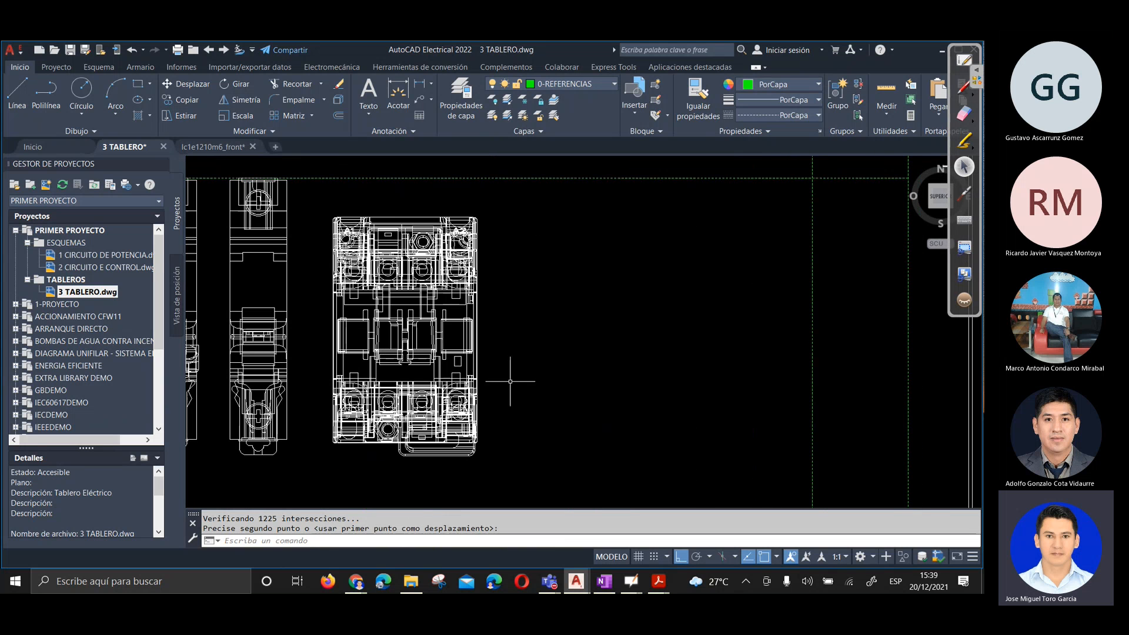
{"action": "scroll", "coordinate": [521, 363], "scroll_direction": "down", "scroll_amount": 2}
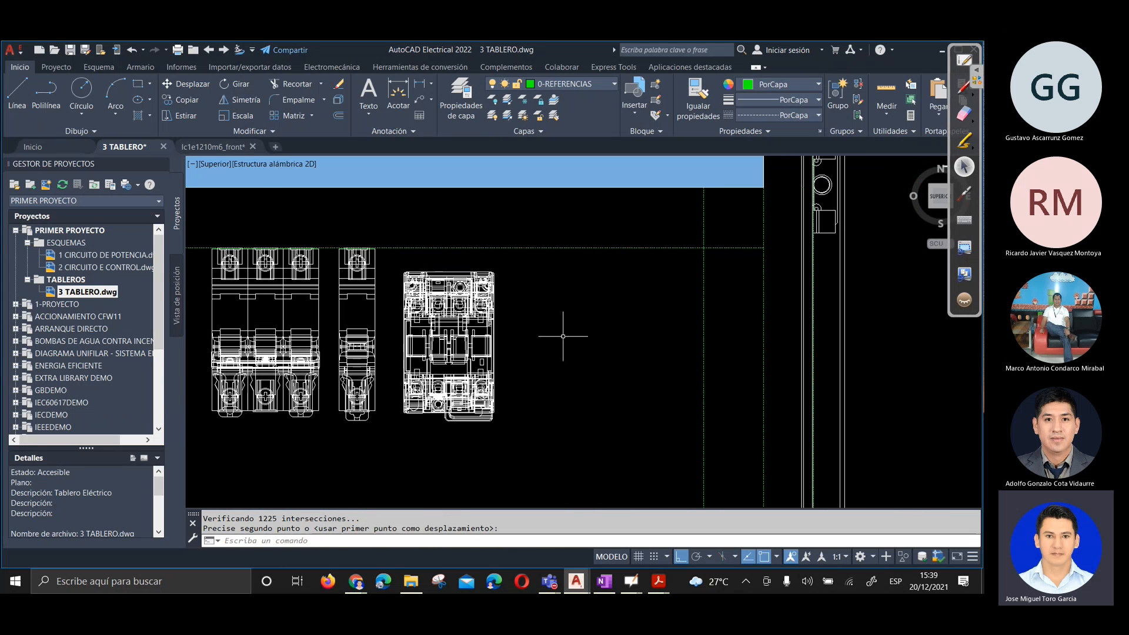
{"action": "scroll", "coordinate": [559, 330], "scroll_direction": "down", "scroll_amount": 2}
{"action": "scroll", "coordinate": [419, 324], "scroll_direction": "up", "scroll_amount": 2}
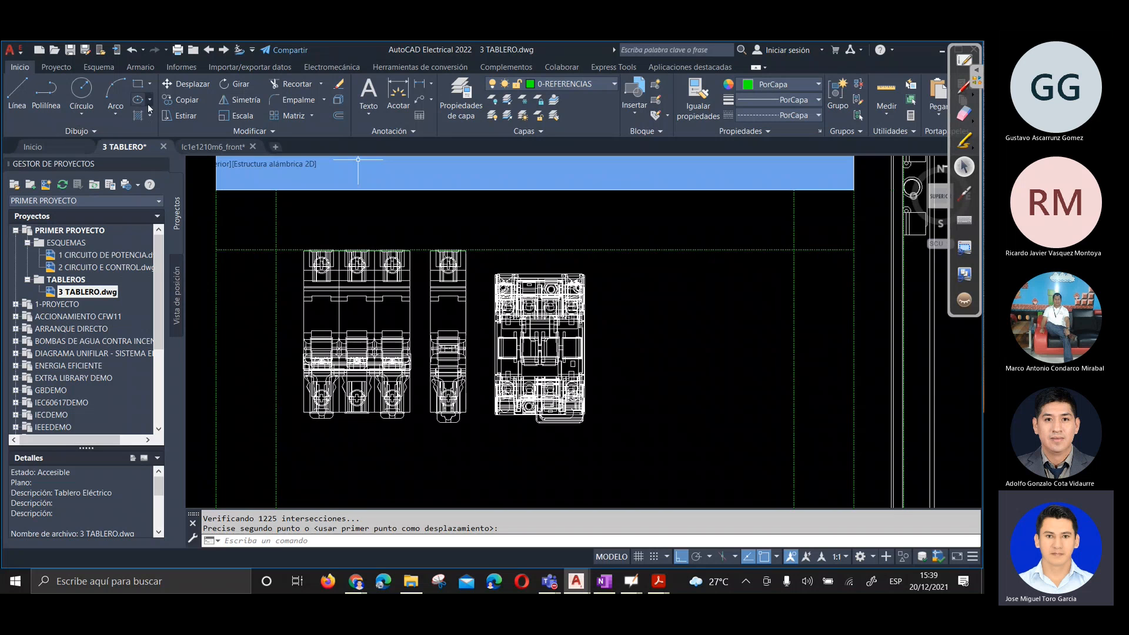
{"action": "left_click", "coordinate": [55, 51]}
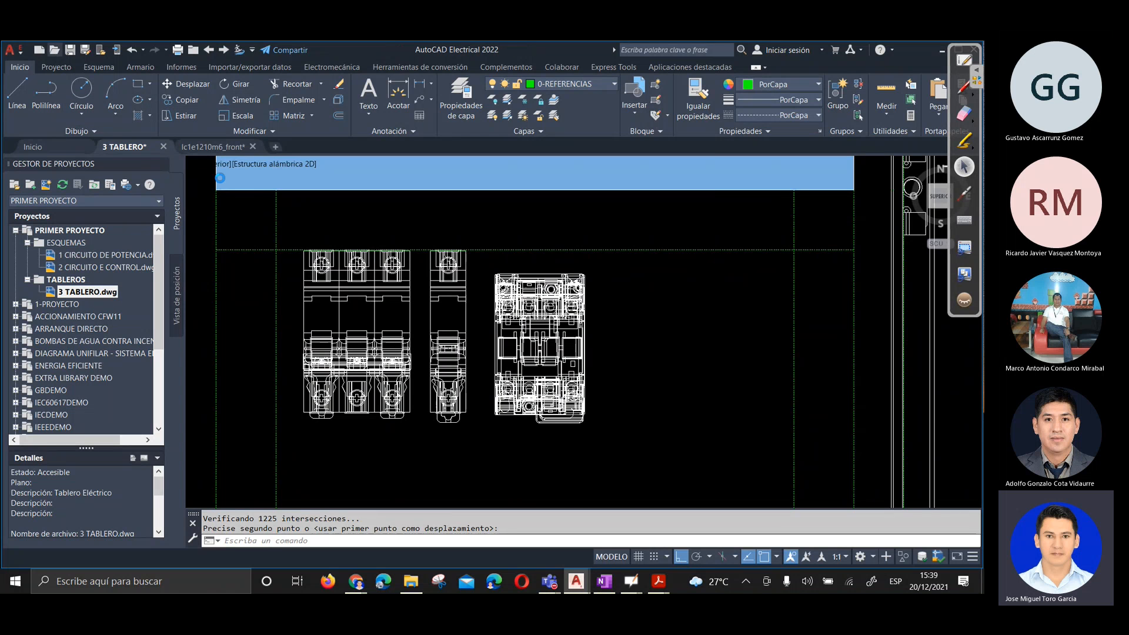
{"action": "left_click", "coordinate": [553, 175]}
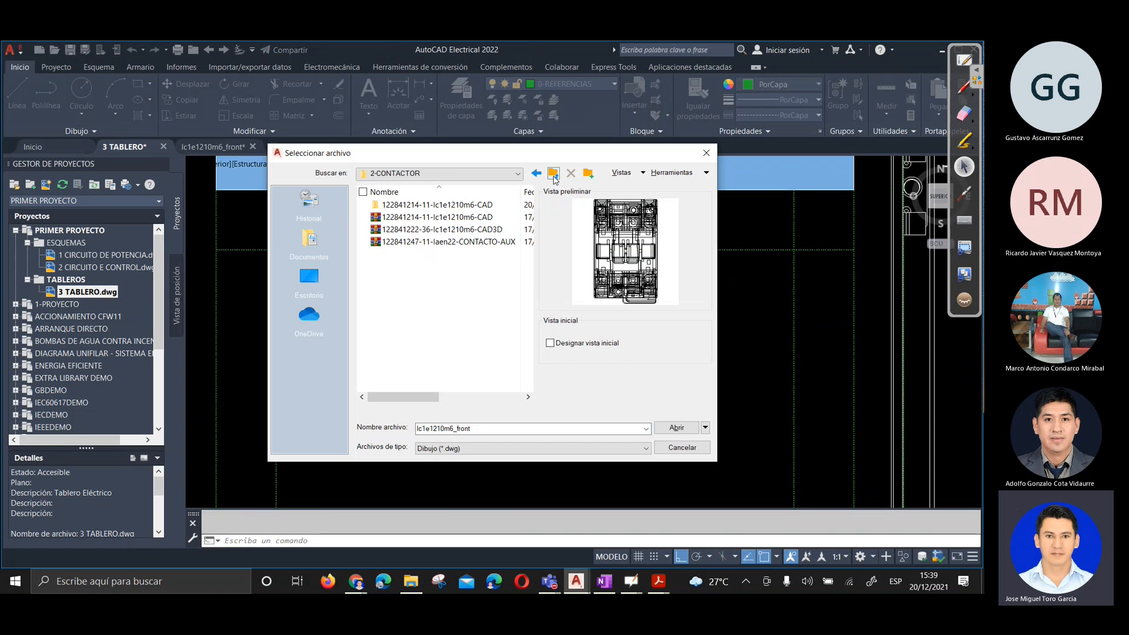
{"action": "left_click", "coordinate": [553, 174]}
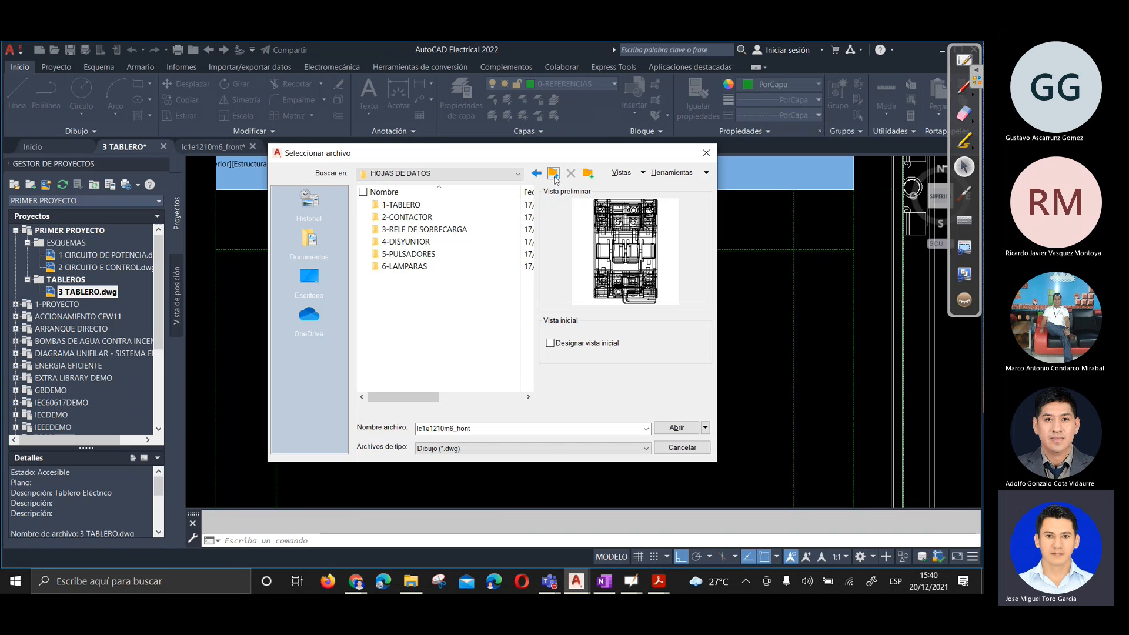
{"action": "double_click", "coordinate": [425, 230]}
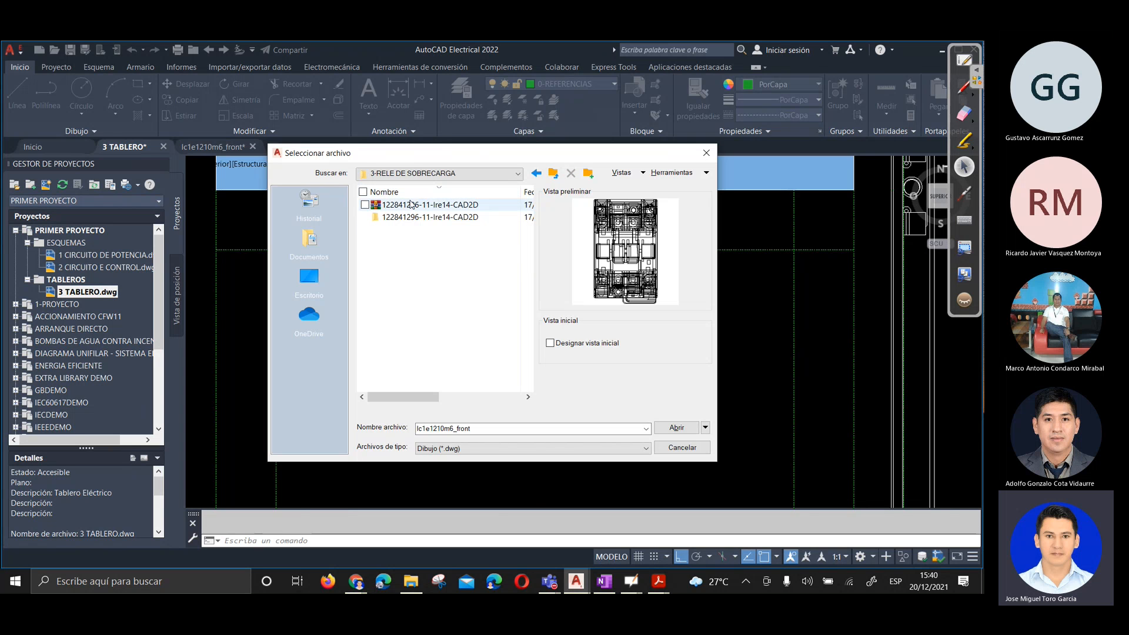
{"action": "left_click", "coordinate": [415, 206]}
{"action": "double_click", "coordinate": [417, 219]}
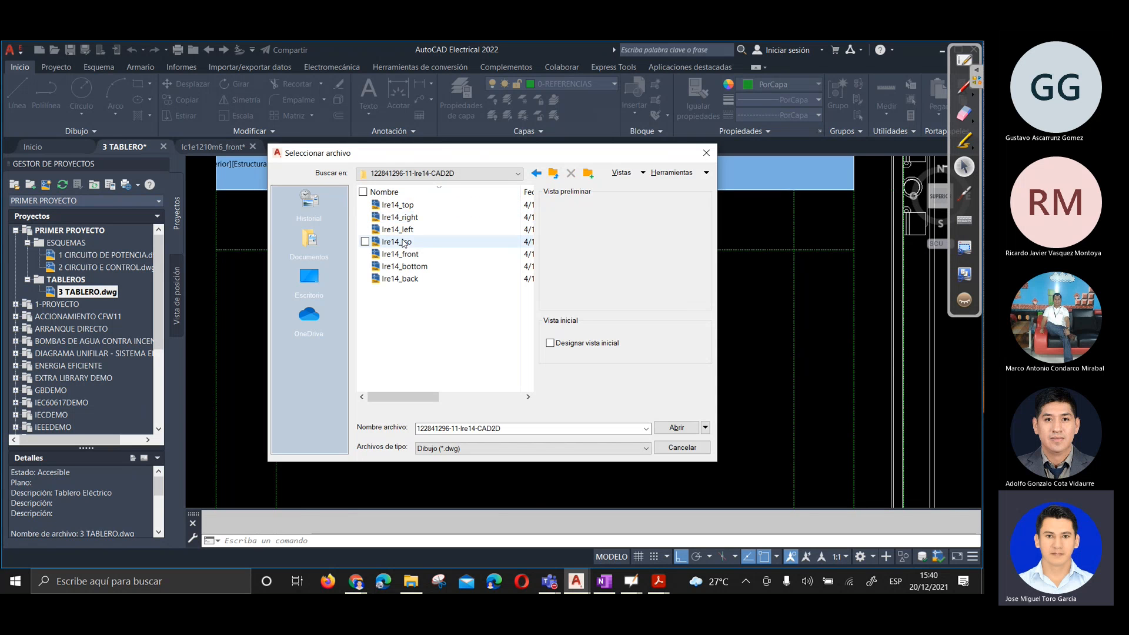
Open the overload relay's front view drawing lre14_front, continuing past the external DWG notice
{"action": "left_click", "coordinate": [408, 219]}
{"action": "left_click", "coordinate": [397, 254]}
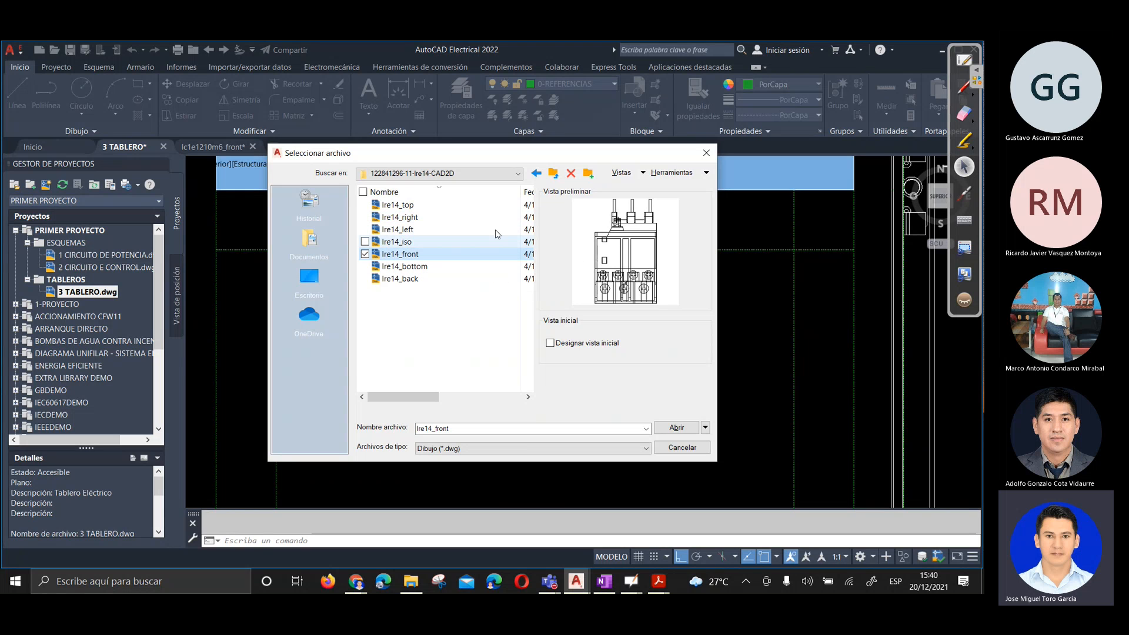
{"action": "left_click", "coordinate": [404, 267]}
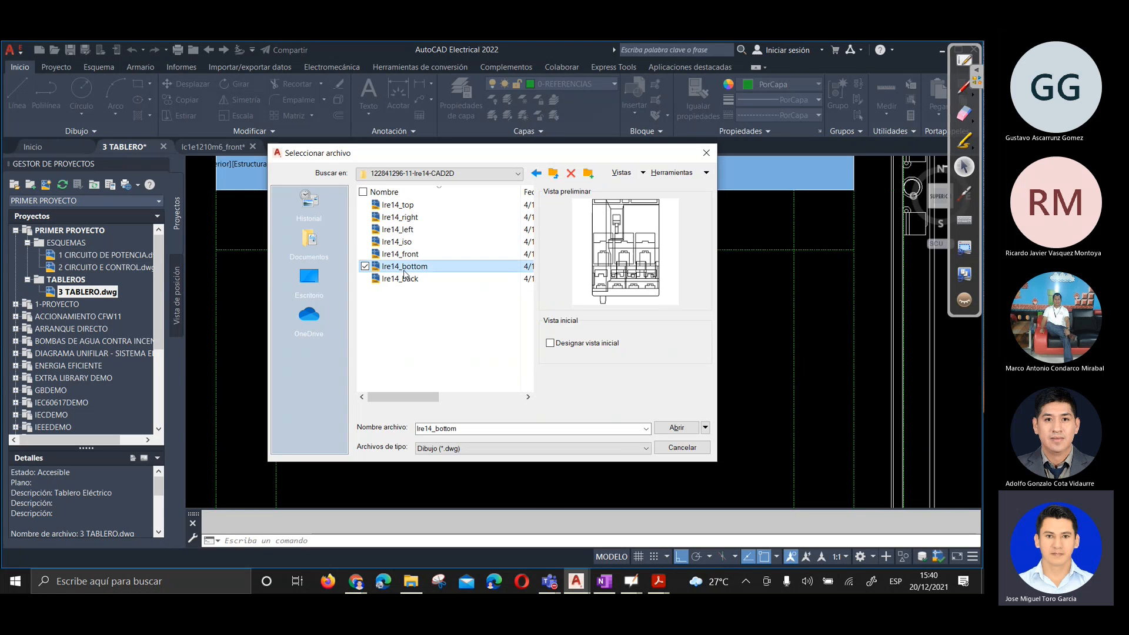
{"action": "left_click", "coordinate": [399, 255]}
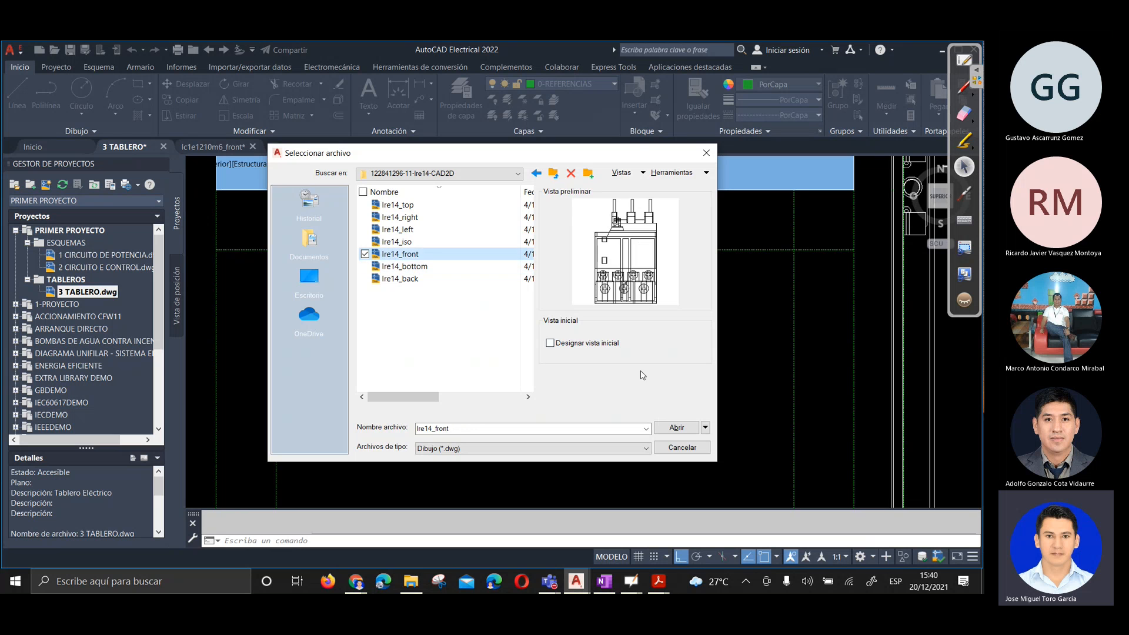
{"action": "left_click", "coordinate": [676, 428]}
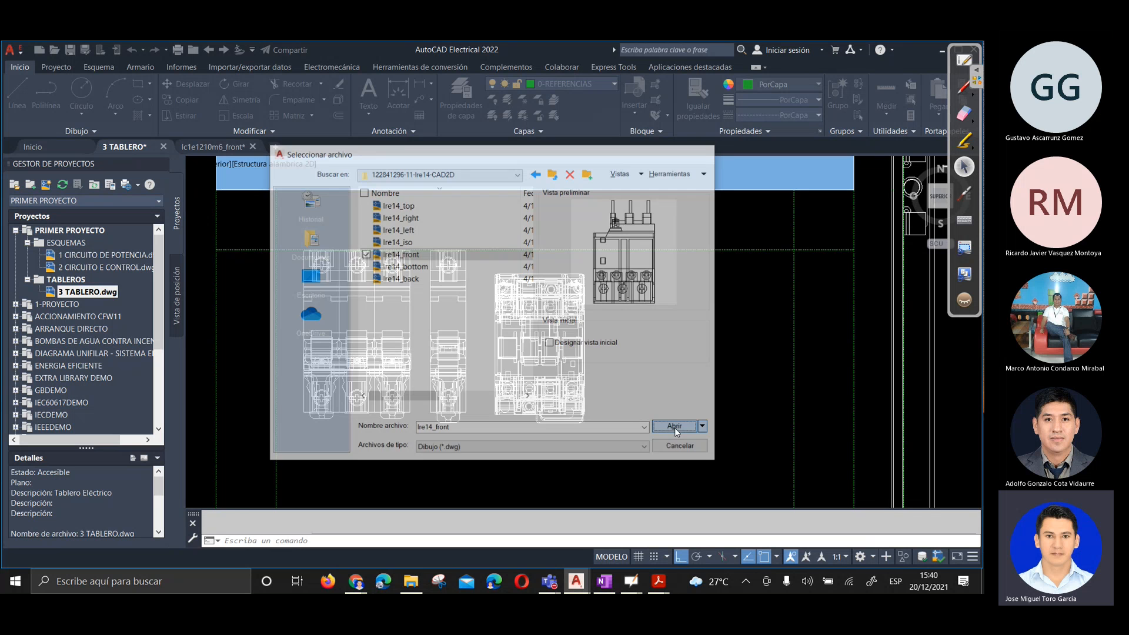
{"action": "left_click", "coordinate": [489, 281]}
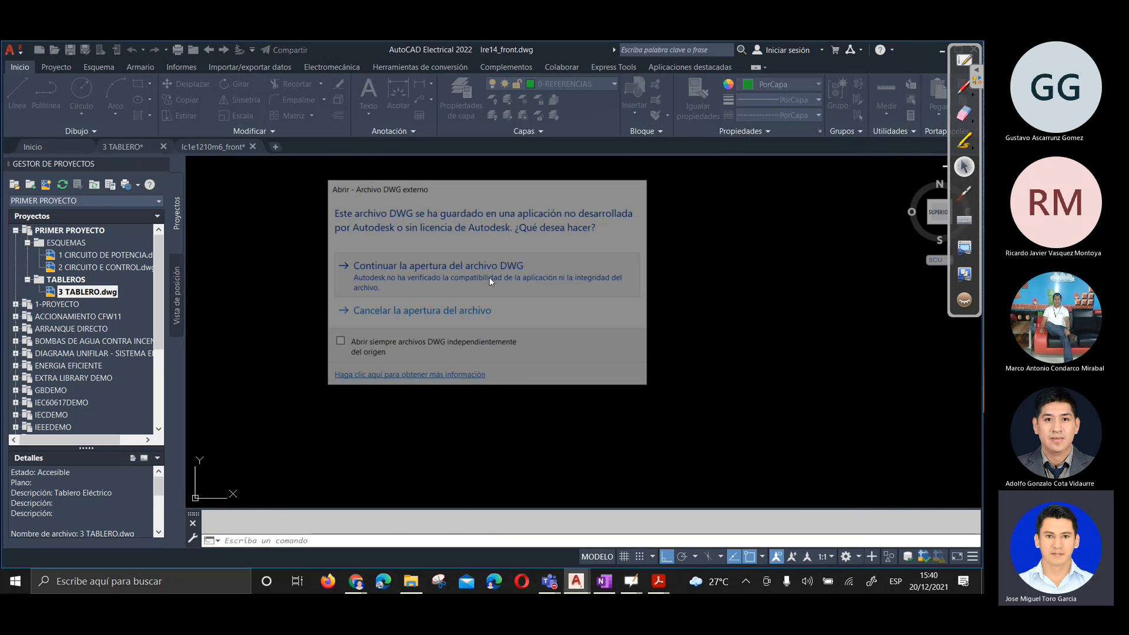
Copy all of the overload relay's front view geometry to the clipboard
{"action": "left_click", "coordinate": [408, 199]}
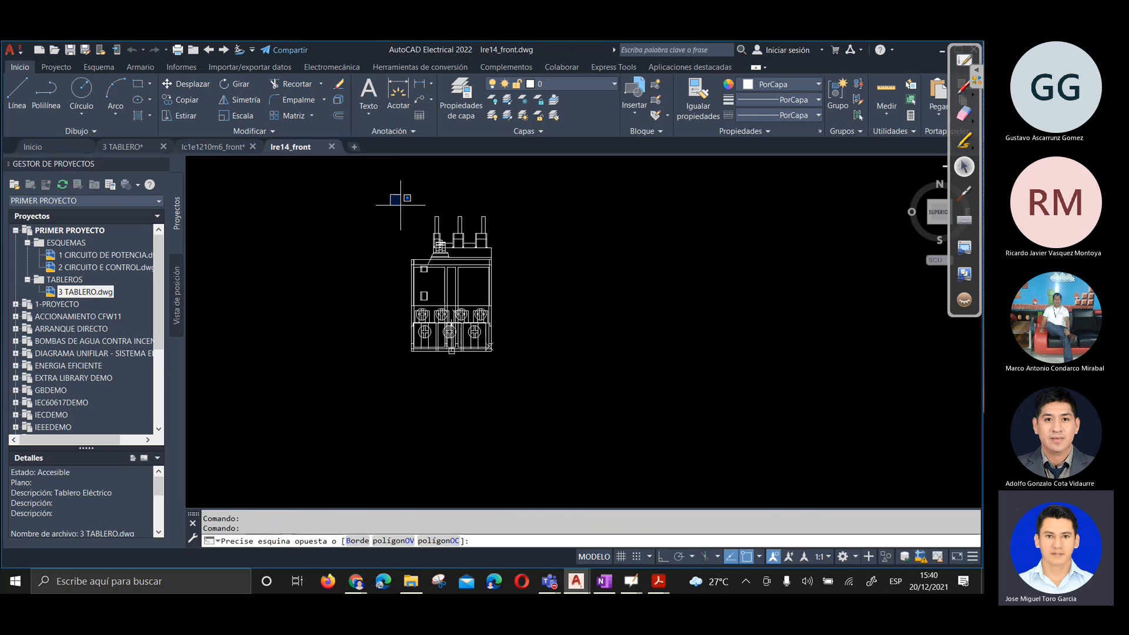
{"action": "left_click", "coordinate": [534, 410]}
{"action": "key", "text": "ctrl+c"}
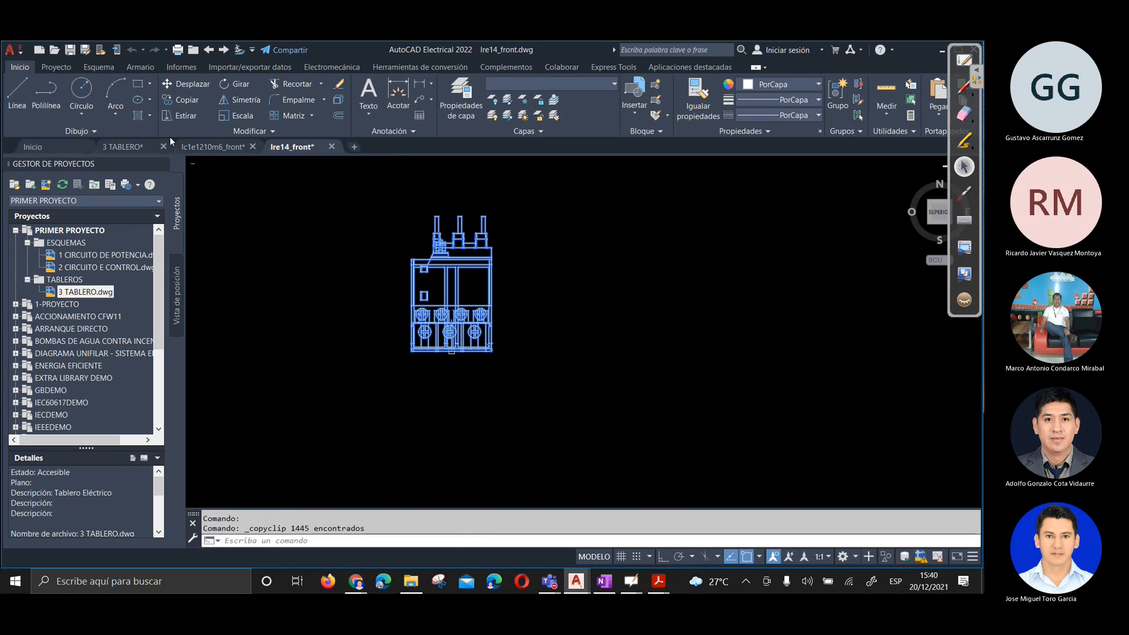
Switch to 3 TABLERO.dwg and paste the overload relay in the empty area below the contactor
{"action": "left_click", "coordinate": [213, 147]}
{"action": "scroll", "coordinate": [461, 297], "scroll_direction": "down", "scroll_amount": 4}
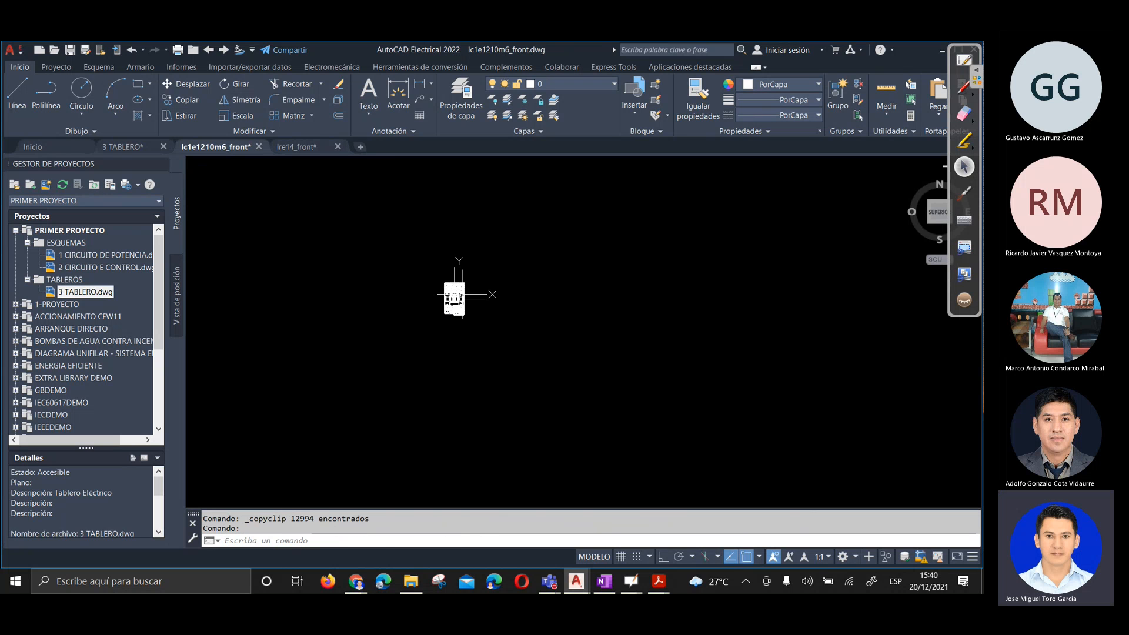
{"action": "left_click", "coordinate": [130, 147]}
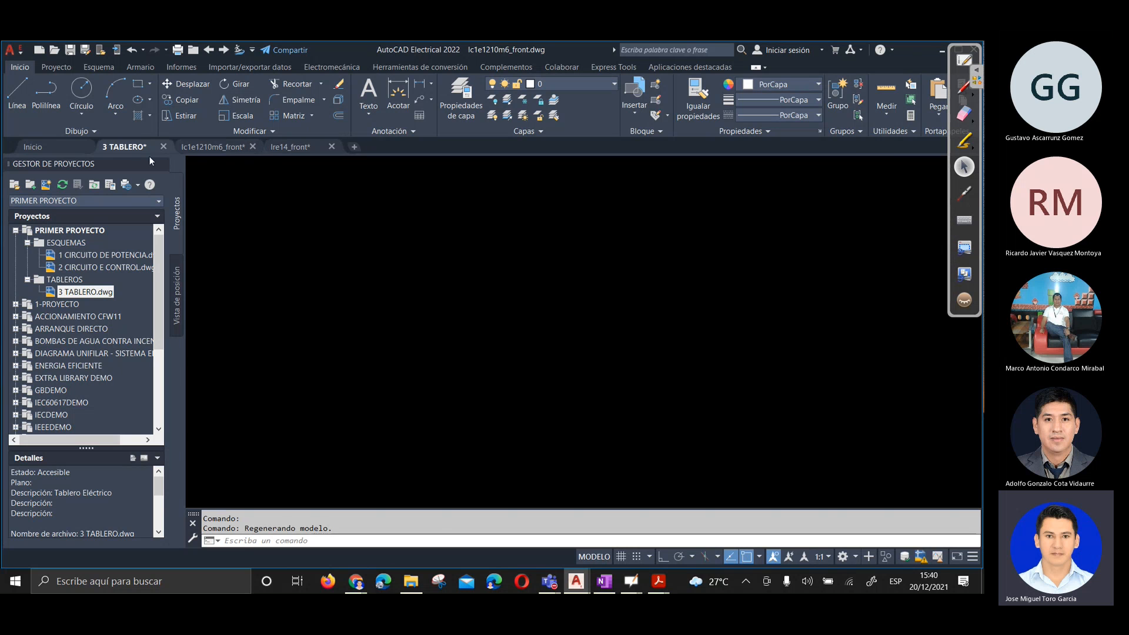
{"action": "scroll", "coordinate": [418, 243], "scroll_direction": "down", "scroll_amount": 3}
{"action": "middle_click_drag", "start_coordinate": [438, 397], "coordinate": [423, 276]}
{"action": "left_click", "coordinate": [451, 336]}
{"action": "left_click", "coordinate": [491, 359]}
{"action": "key", "text": "ctrl+v"}
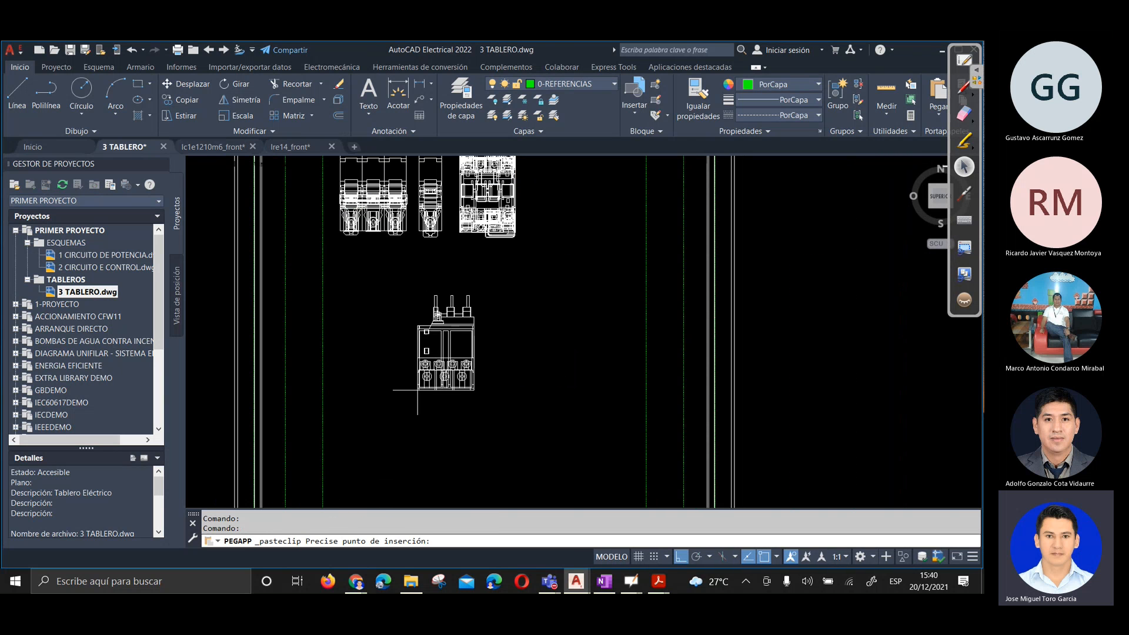
{"action": "left_click", "coordinate": [475, 385]}
{"action": "scroll", "coordinate": [499, 273], "scroll_direction": "up", "scroll_amount": 2}
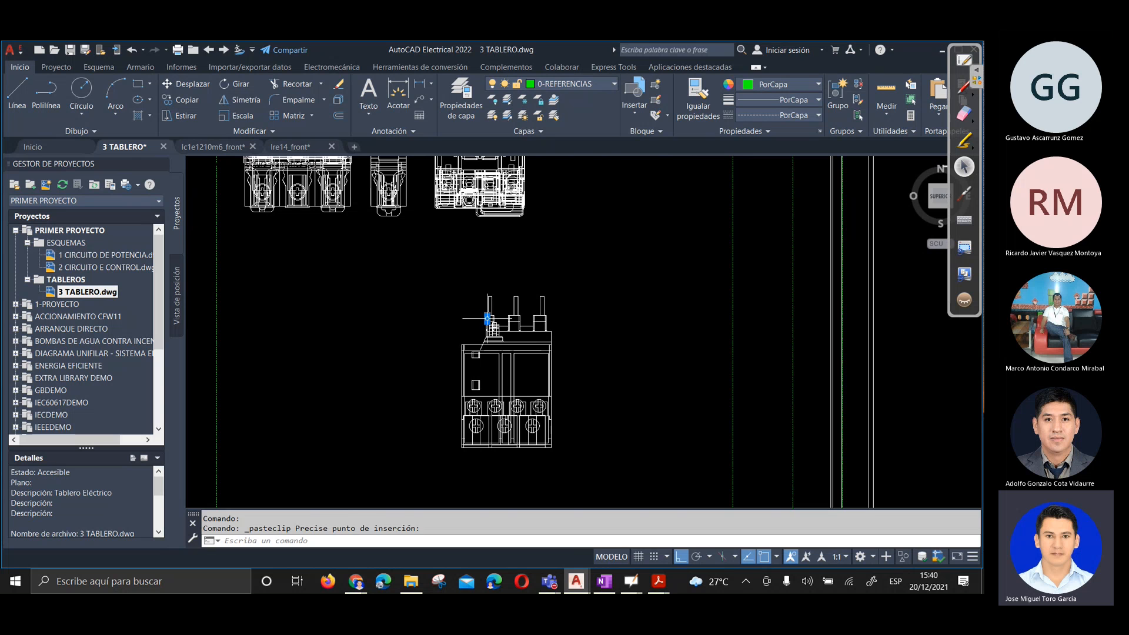
{"action": "key", "text": "Escape"}
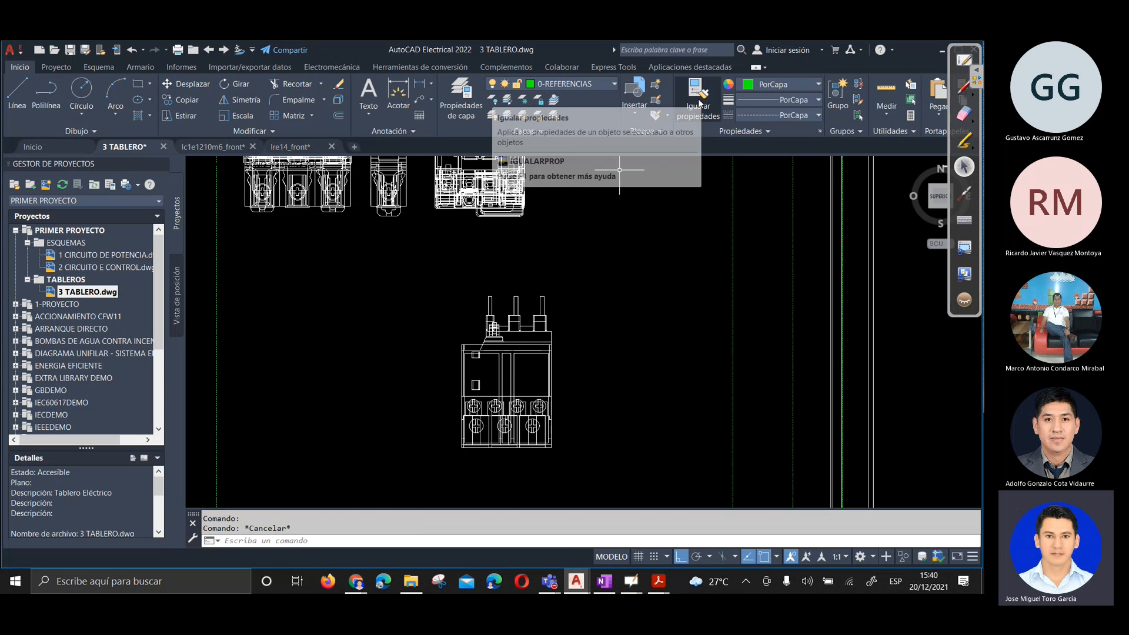
Start a block definition named RELESOBRECARGA1 with its base point at the upper-left corner of the relay's leftmost pin
{"action": "left_click", "coordinate": [655, 88]}
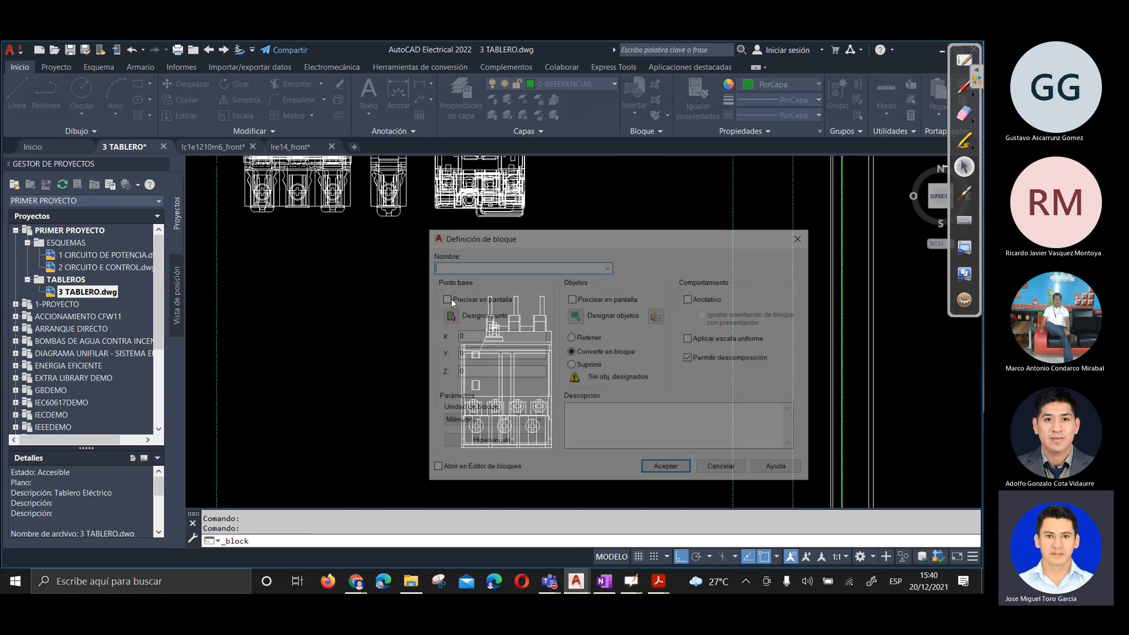
{"action": "type", "text": "RELESOBRECARGA"}
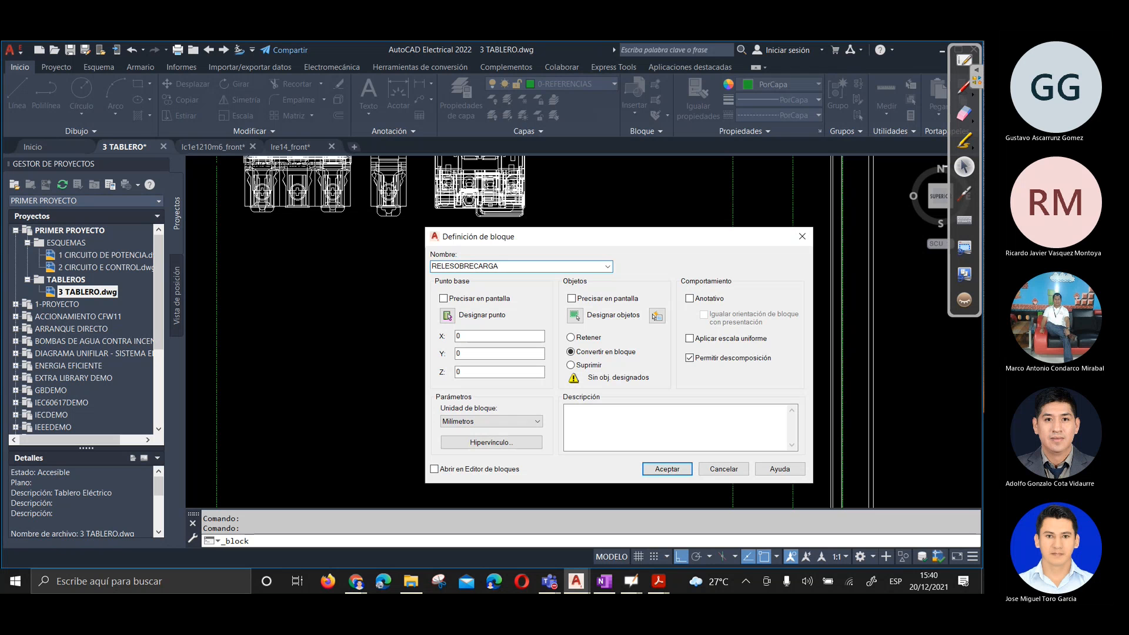
{"action": "type", "text": "1"}
{"action": "left_click", "coordinate": [448, 318]}
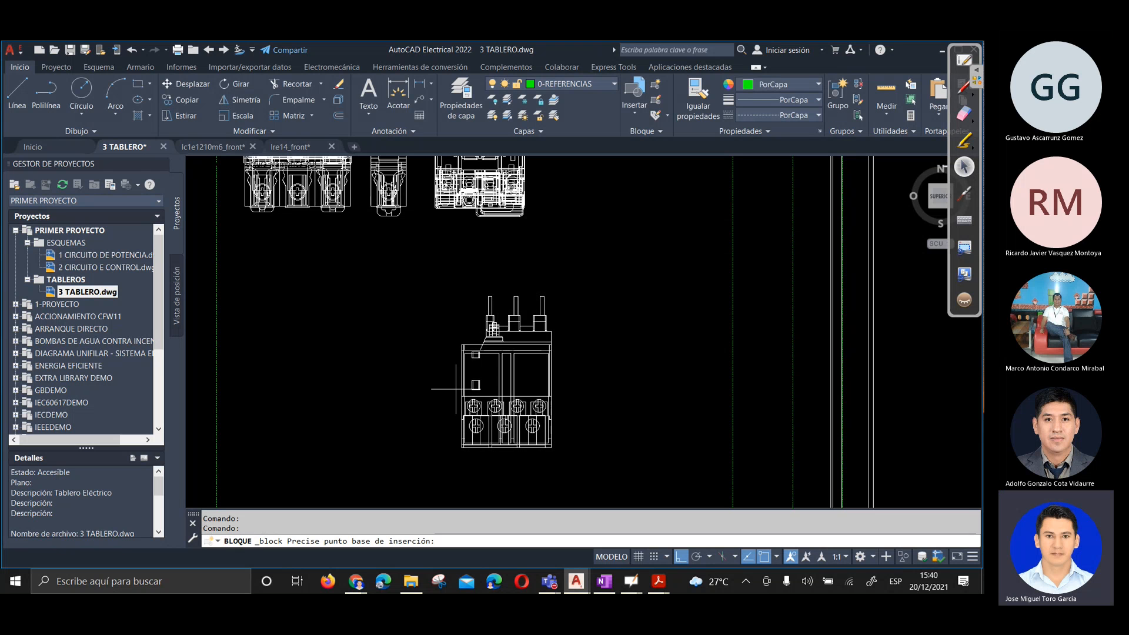
{"action": "scroll", "coordinate": [479, 343], "scroll_direction": "up", "scroll_amount": 3}
{"action": "scroll", "coordinate": [494, 287], "scroll_direction": "up", "scroll_amount": 2}
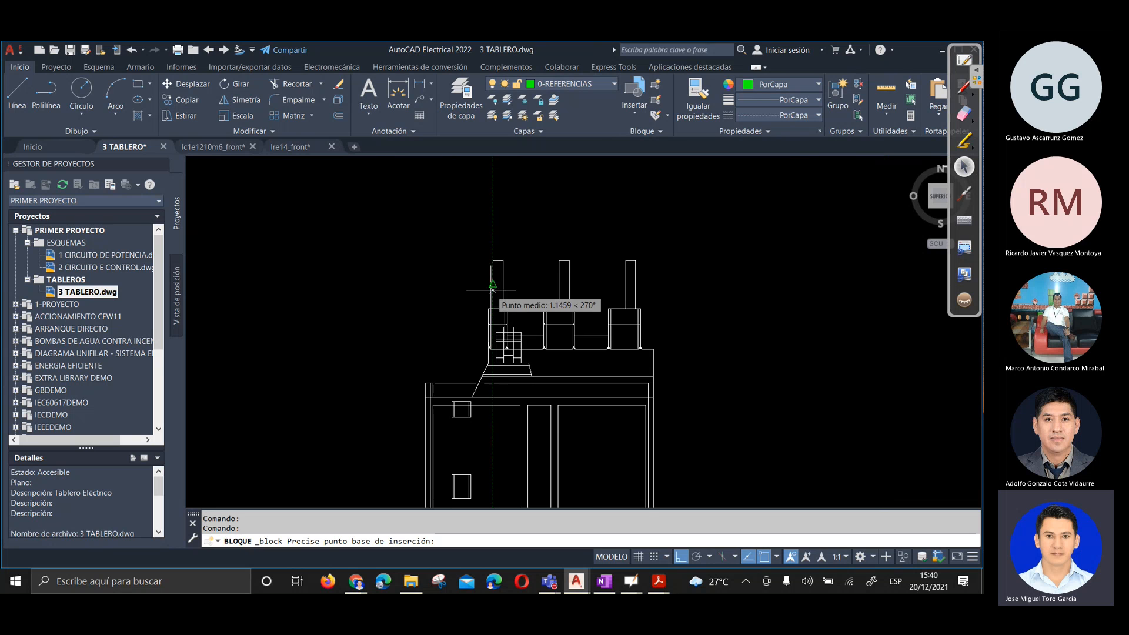
{"action": "left_click", "coordinate": [493, 260]}
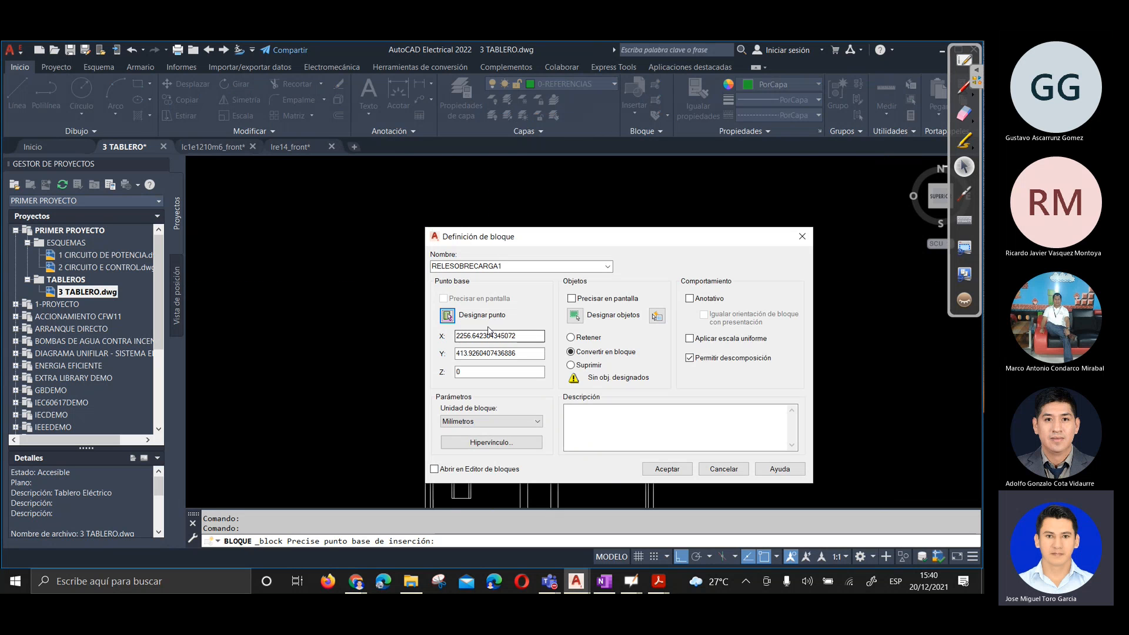
Select all of the pasted overload relay's geometry as the block's objects
{"action": "left_click", "coordinate": [578, 317]}
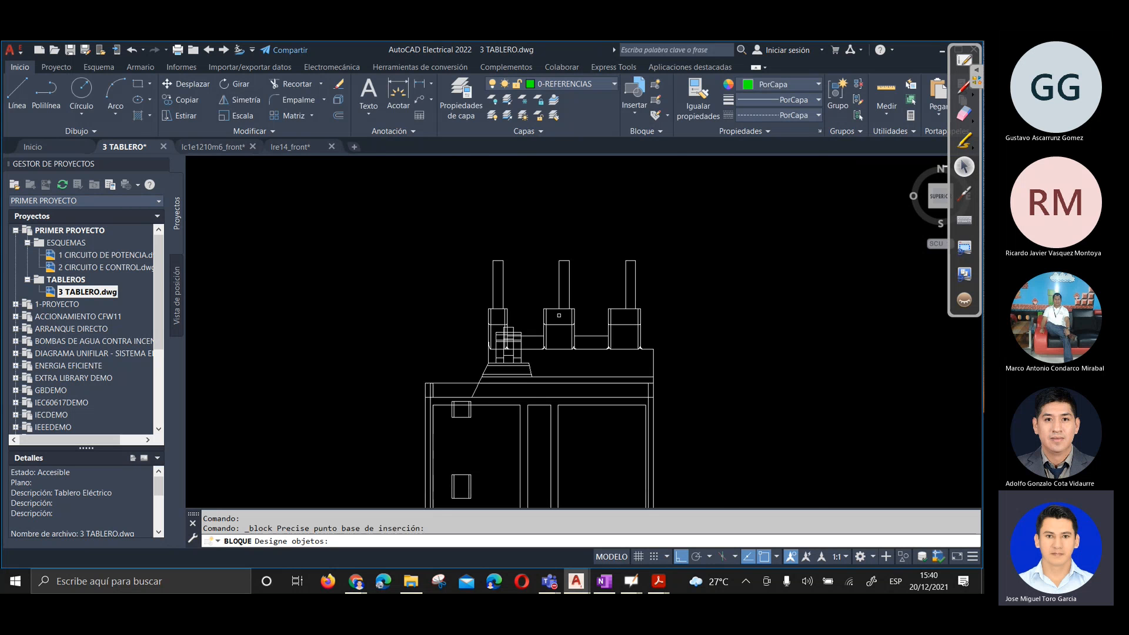
{"action": "scroll", "coordinate": [412, 264], "scroll_direction": "down", "scroll_amount": 3}
{"action": "left_click", "coordinate": [383, 236]}
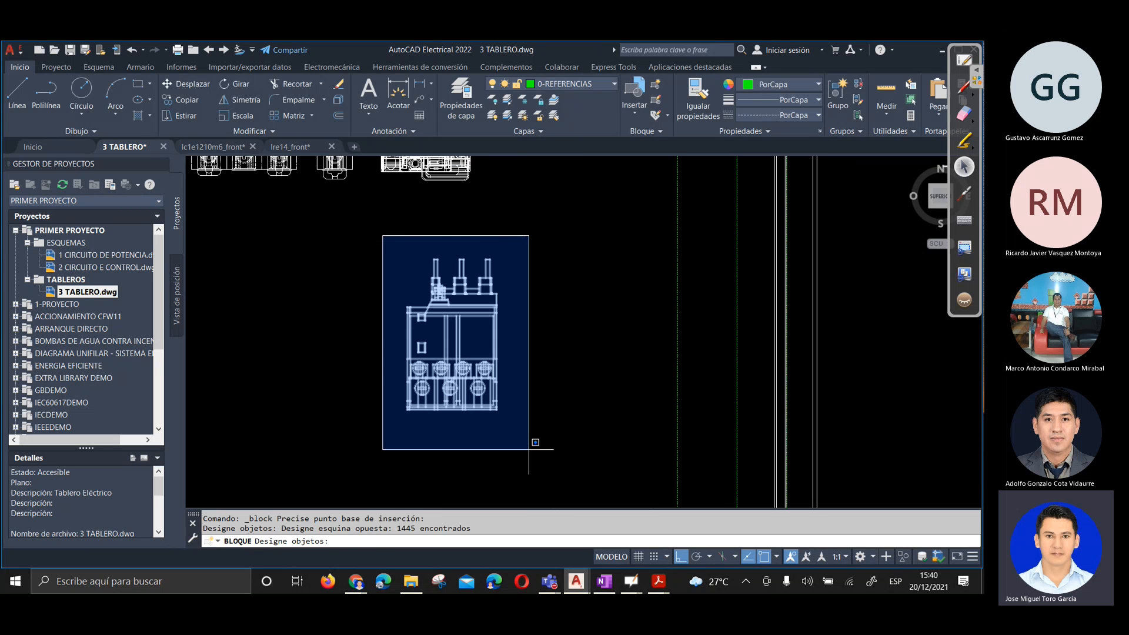
{"action": "left_click", "coordinate": [526, 450]}
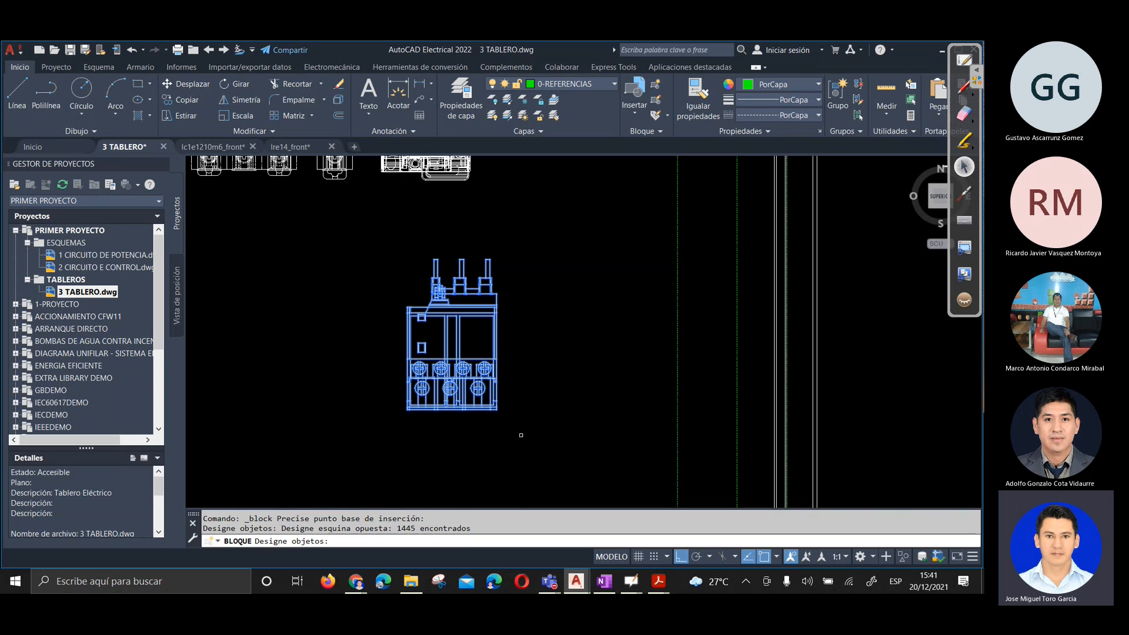
{"action": "key", "text": "Return"}
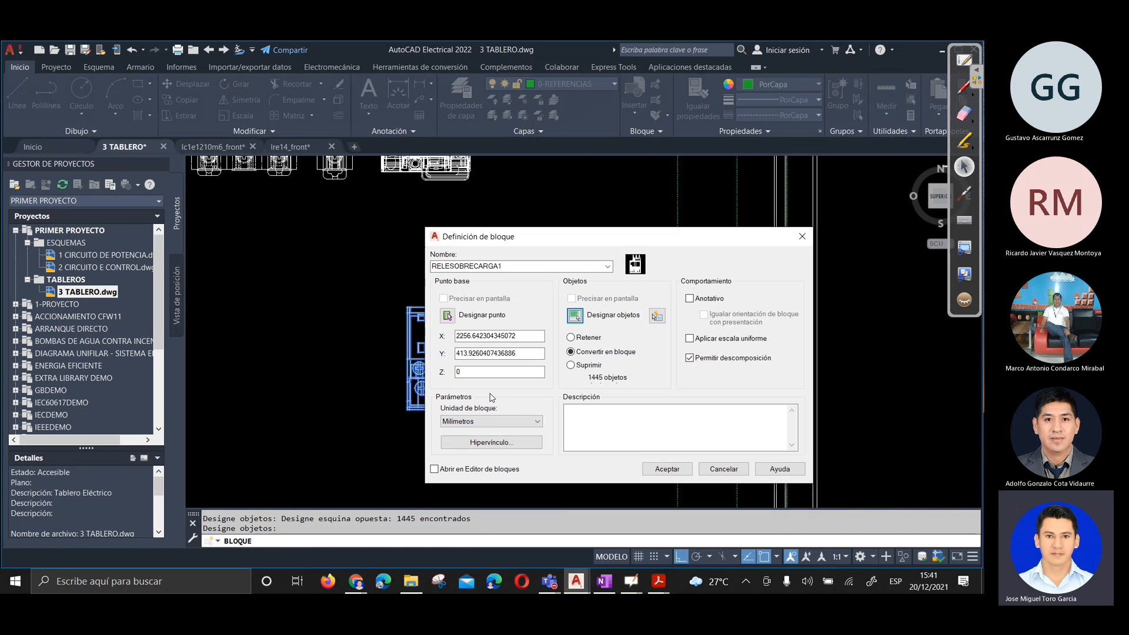
Redefine the block's base point in the central strip of the relay body, between its upper edge and the terminal screws
{"action": "mouse_move", "coordinate": [523, 237]}
{"action": "left_mouse_down"}
{"action": "mouse_move", "coordinate": [560, 294]}
{"action": "mouse_move", "coordinate": [685, 232]}
{"action": "mouse_move", "coordinate": [635, 214]}
{"action": "left_mouse_up"}
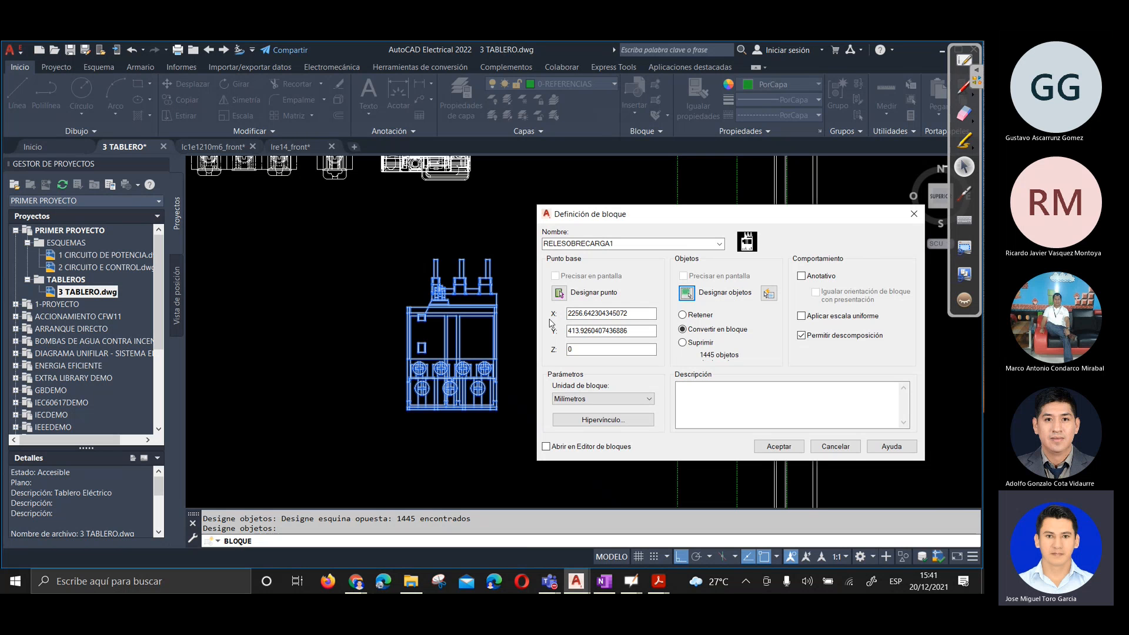
{"action": "left_click", "coordinate": [559, 292]}
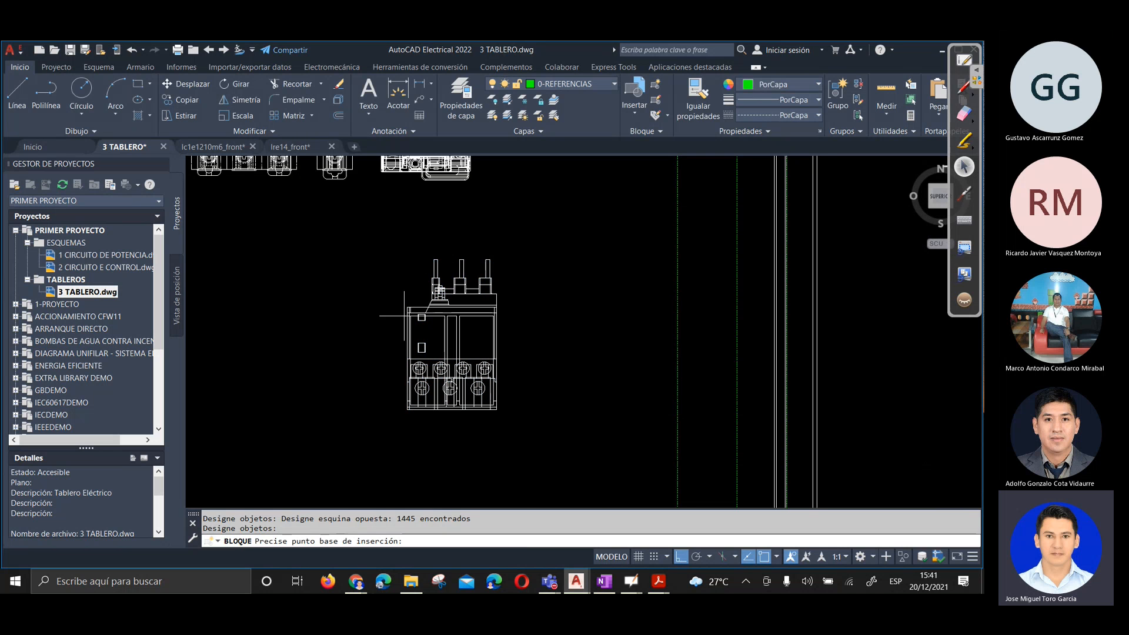
{"action": "scroll", "coordinate": [458, 330], "scroll_direction": "up", "scroll_amount": 4}
{"action": "scroll", "coordinate": [458, 331], "scroll_direction": "down", "scroll_amount": 2}
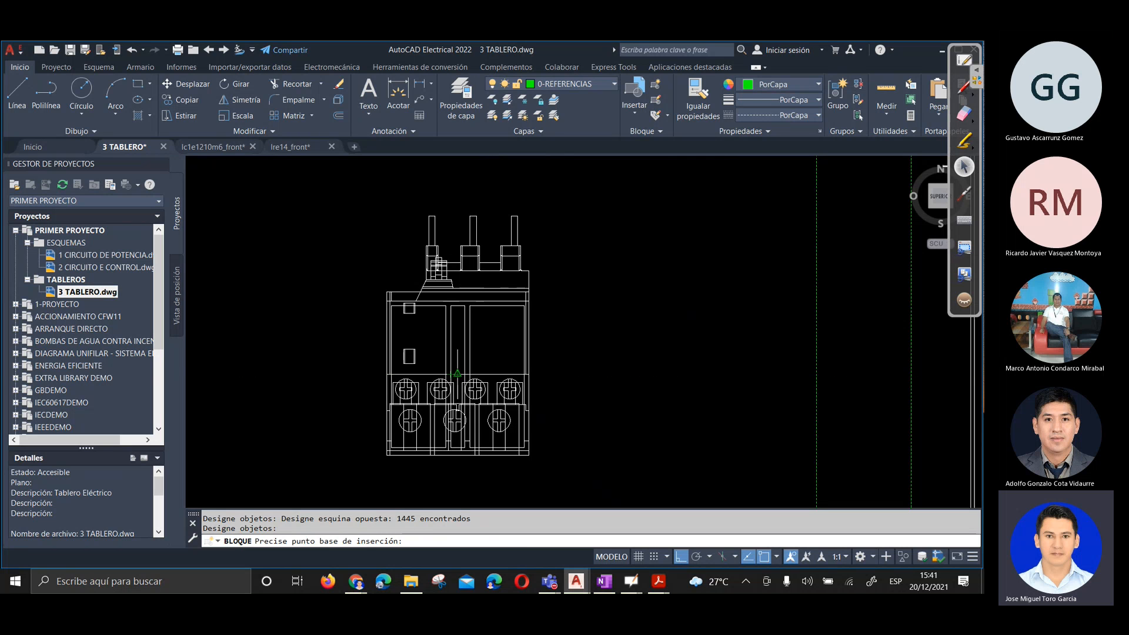
{"action": "left_click", "coordinate": [458, 374]}
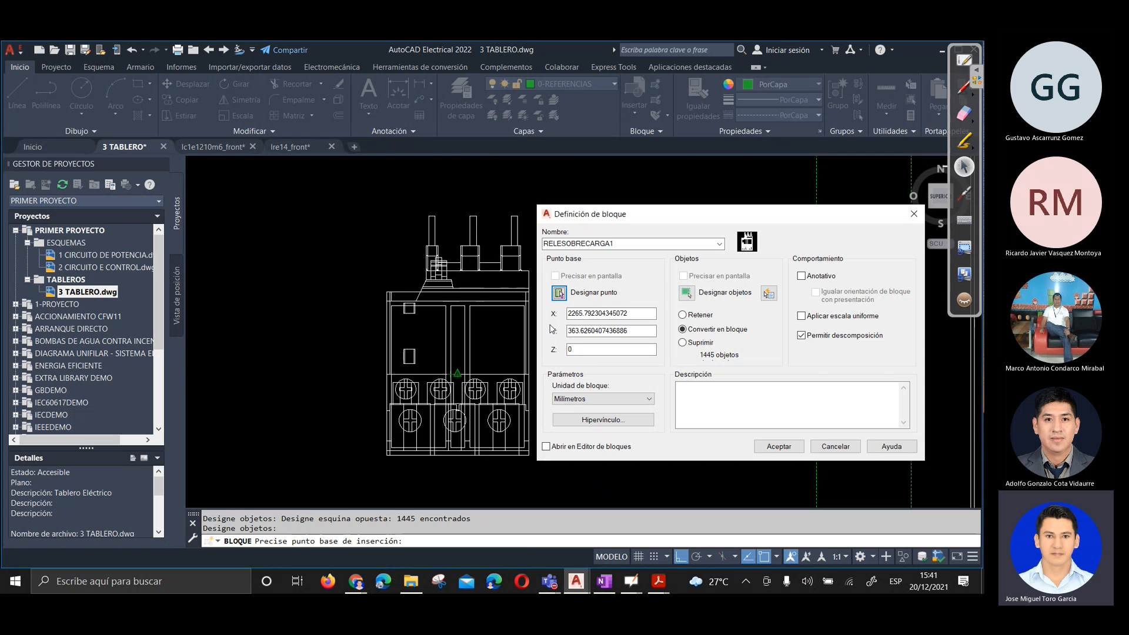
{"action": "left_click", "coordinate": [559, 292]}
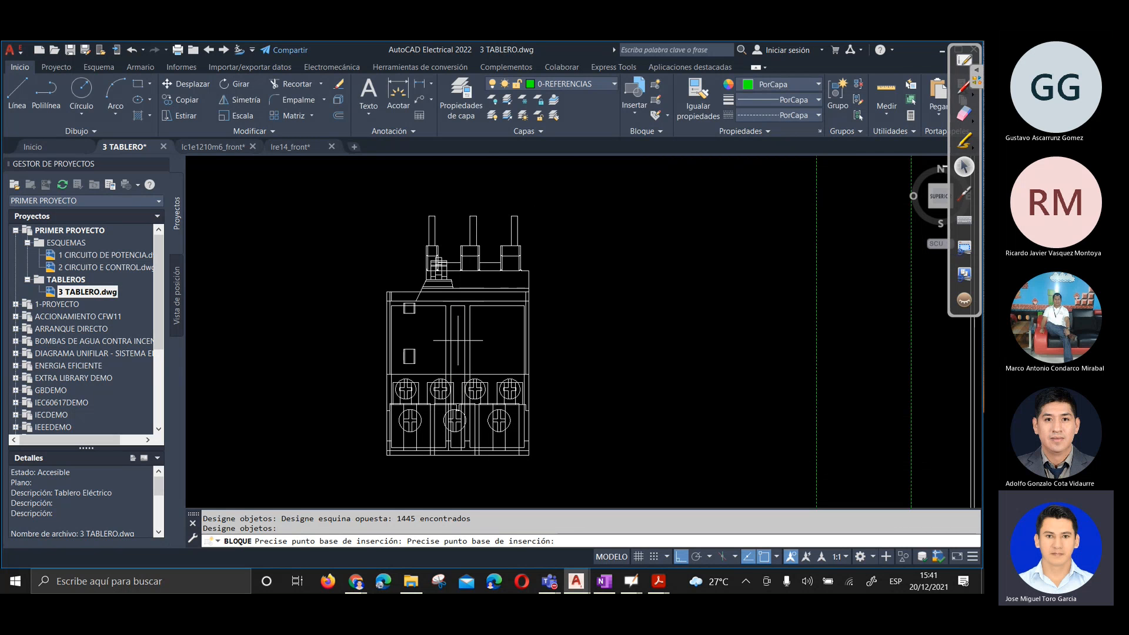
{"action": "left_click", "coordinate": [457, 341]}
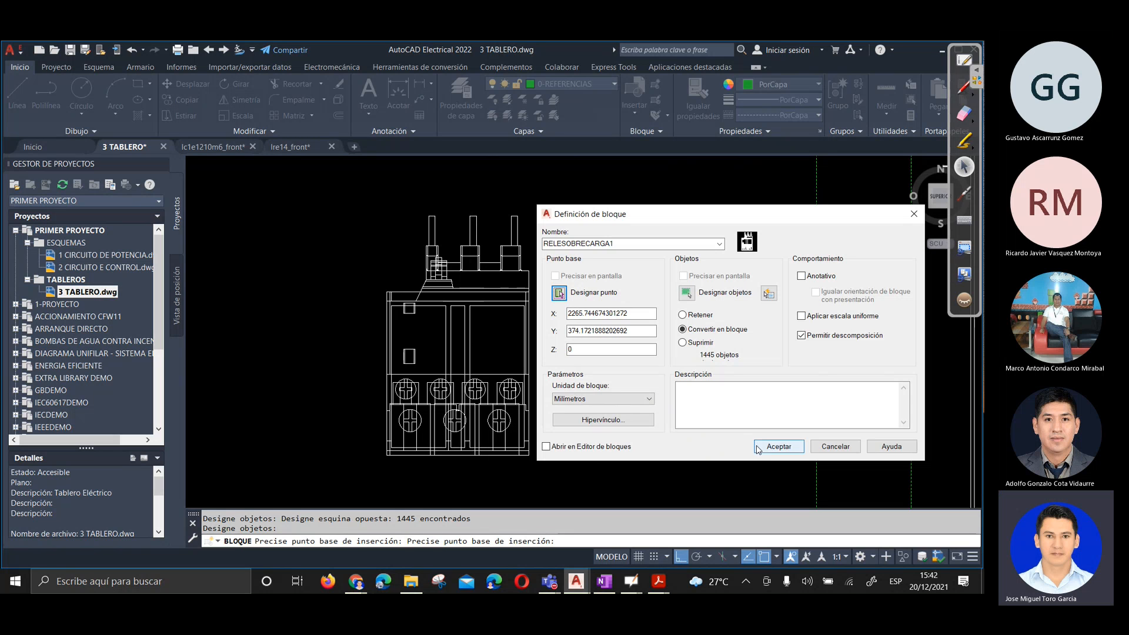
Reselect the whole overload relay as the block's objects and create the block
{"action": "left_click", "coordinate": [686, 293]}
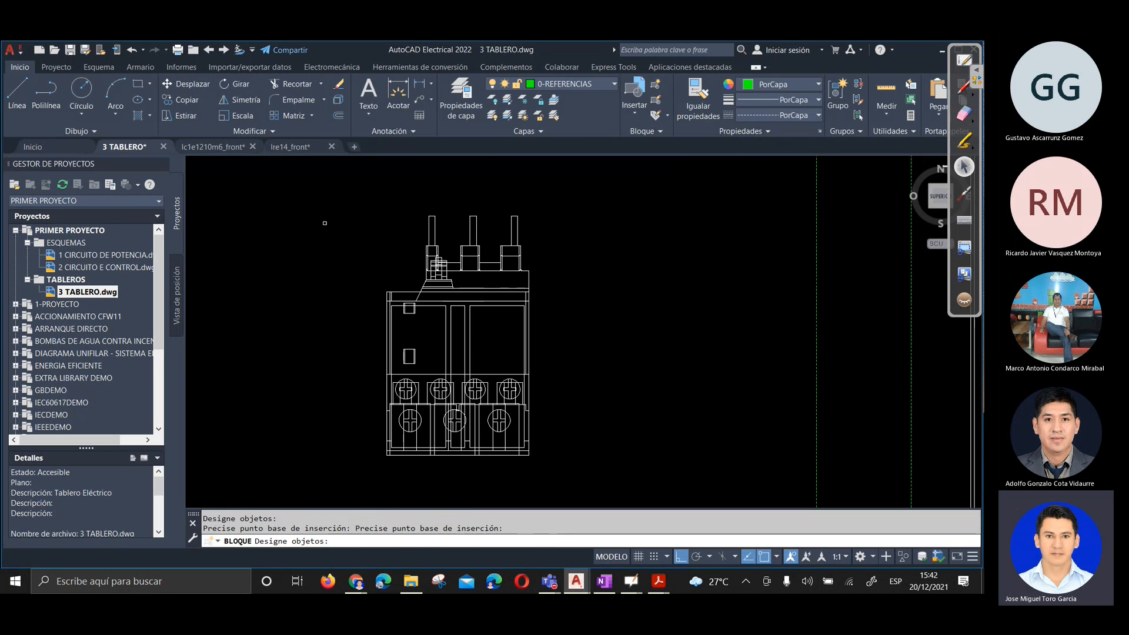
{"action": "left_click", "coordinate": [320, 182]}
{"action": "left_click", "coordinate": [599, 472]}
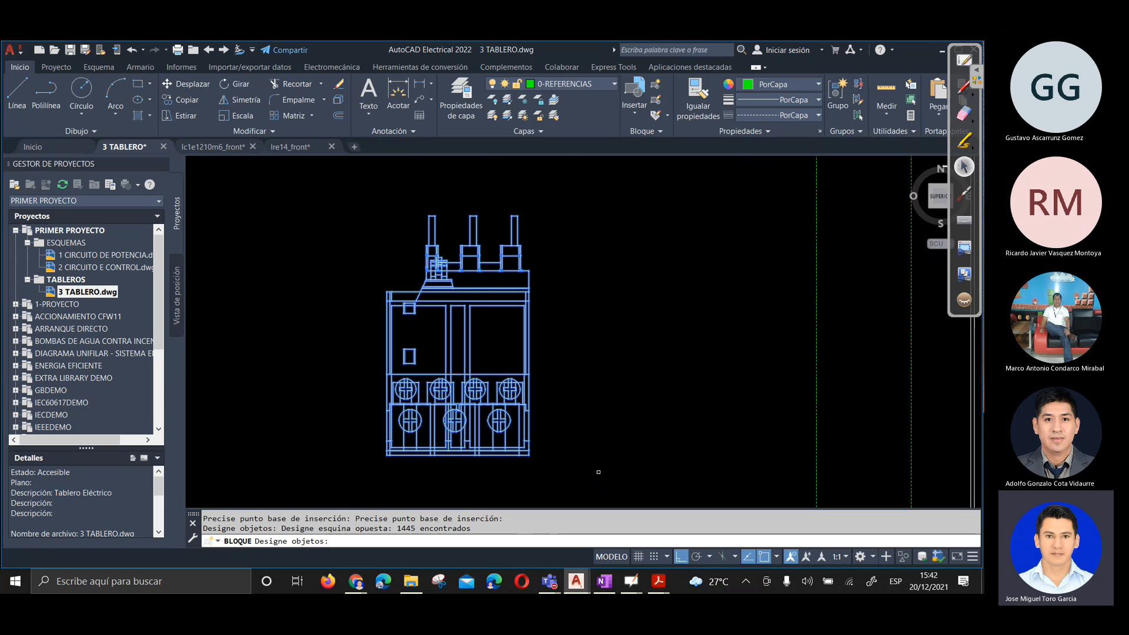
{"action": "key", "text": "Return"}
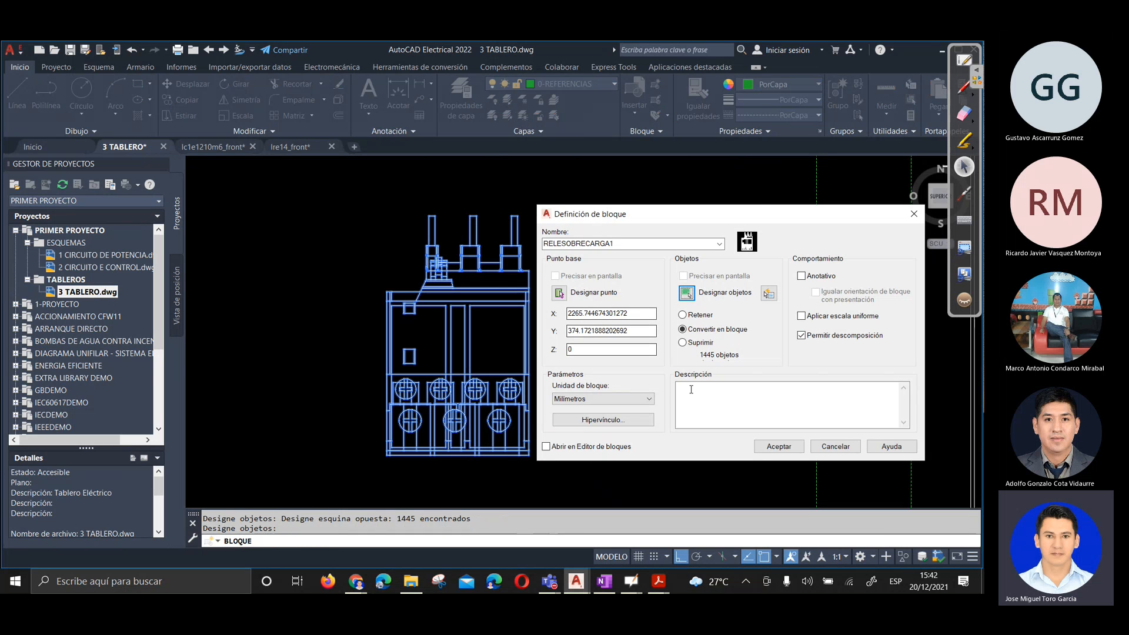
{"action": "left_click", "coordinate": [777, 447]}
Select the new overload relay block, examine its insertion grip up close, and clear the selection
{"action": "scroll", "coordinate": [502, 348], "scroll_direction": "down", "scroll_amount": 6}
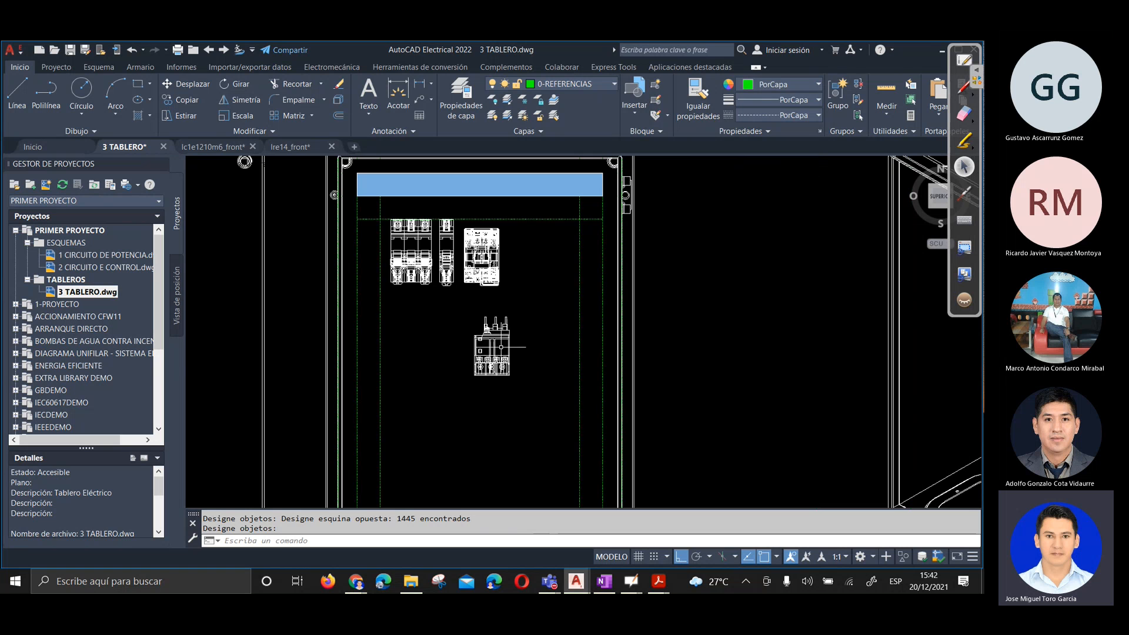
{"action": "left_click", "coordinate": [483, 337]}
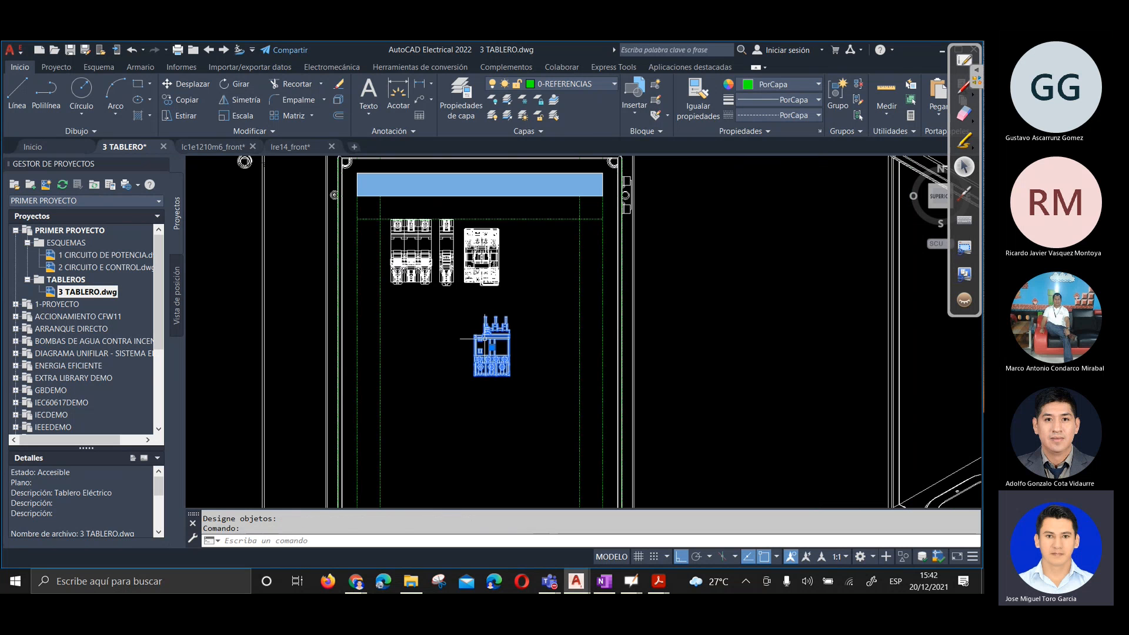
{"action": "scroll", "coordinate": [485, 338], "scroll_direction": "up", "scroll_amount": 6}
{"action": "scroll", "coordinate": [503, 369], "scroll_direction": "up", "scroll_amount": 4}
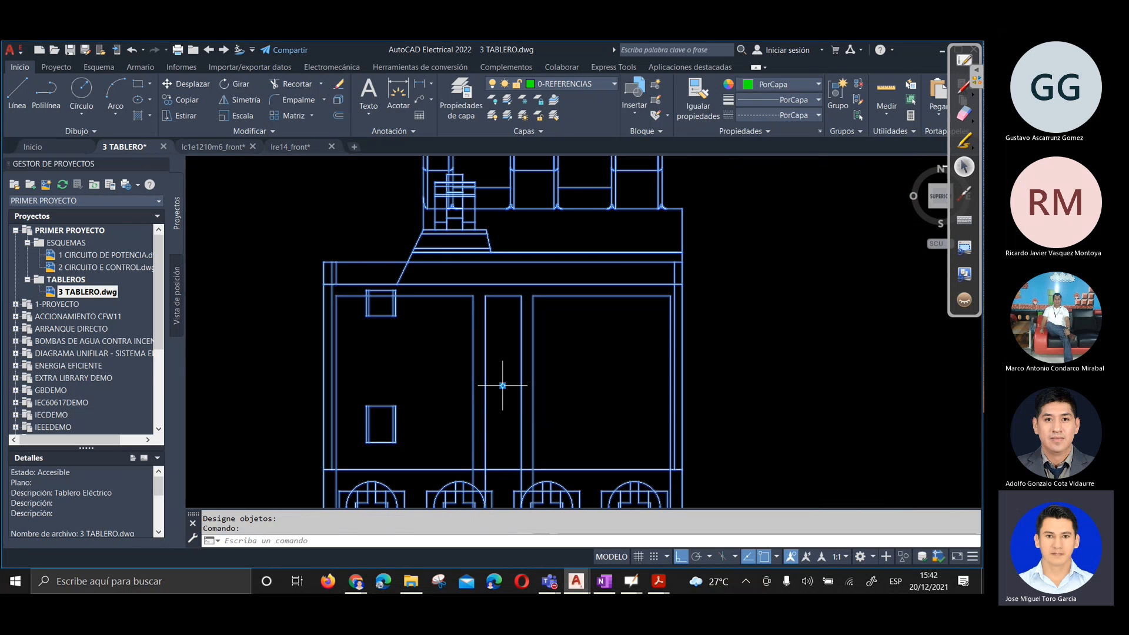
{"action": "scroll", "coordinate": [482, 432], "scroll_direction": "down", "scroll_amount": 8}
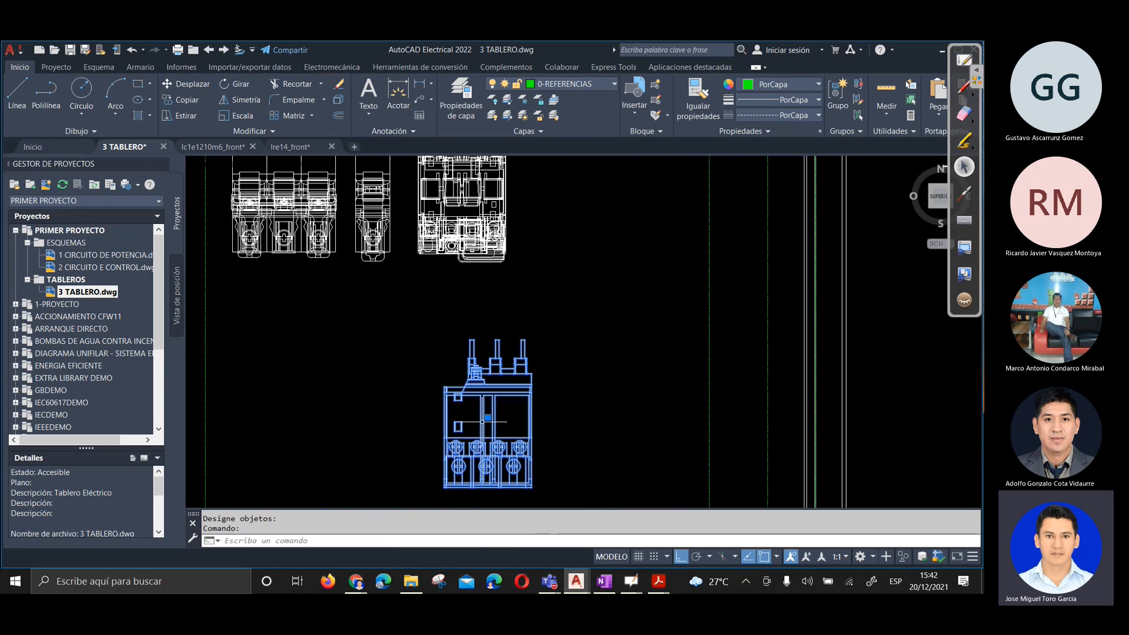
{"action": "key", "text": "Escape"}
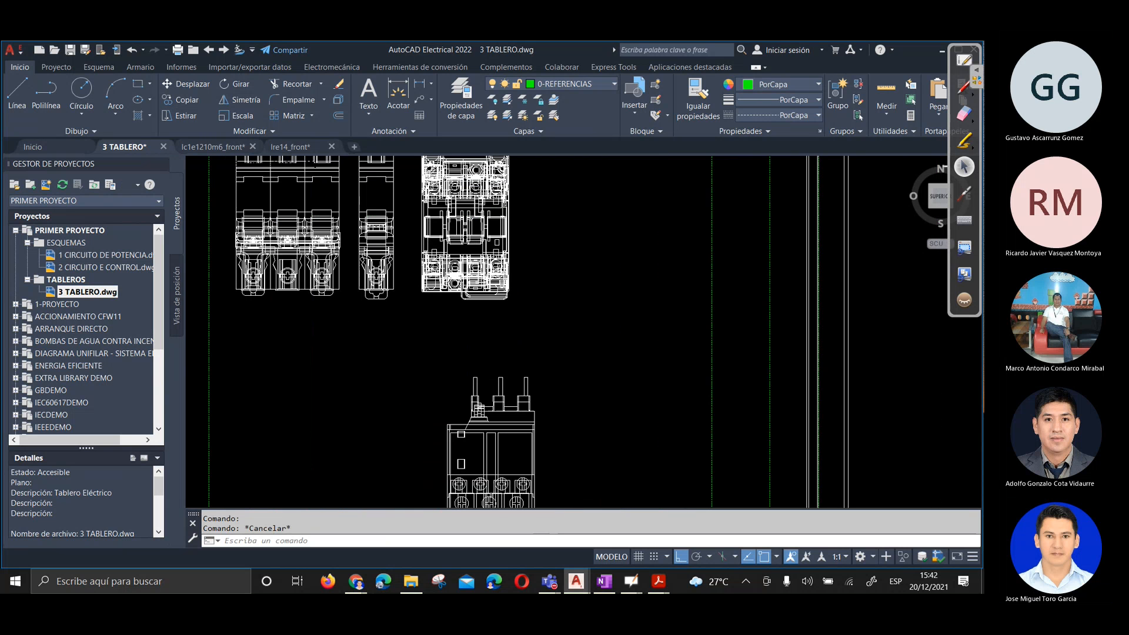
Move the overload relay, with ortho off, from its first connection pin's tip onto the contactor's lower terminals so it sits directly beneath the contactor
{"action": "left_click", "coordinate": [475, 385]}
{"action": "left_click", "coordinate": [176, 84]}
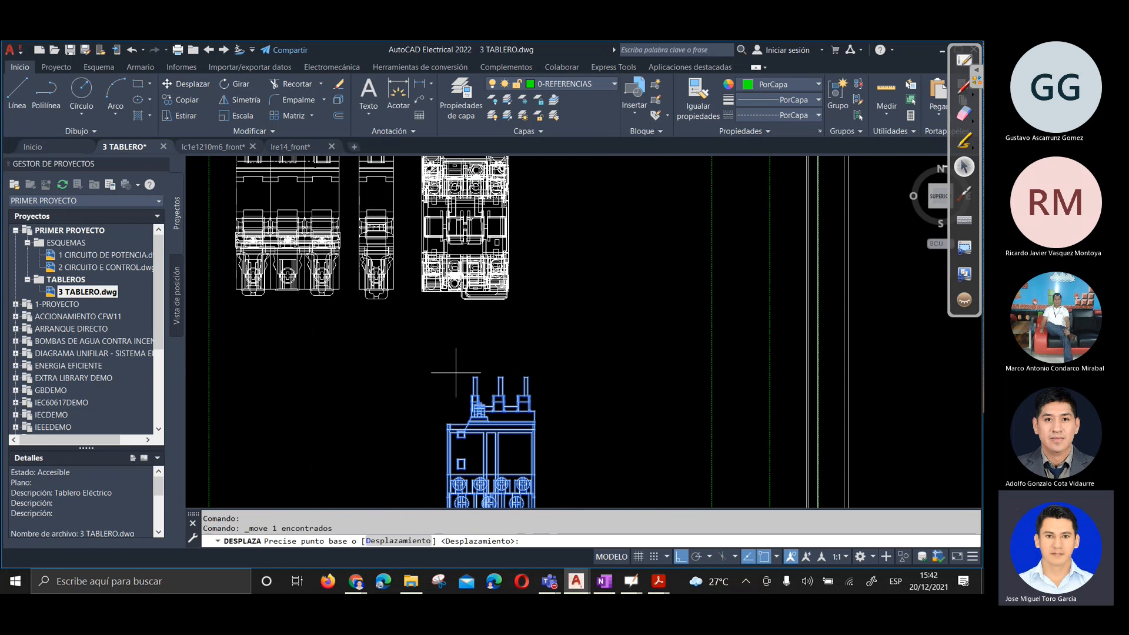
{"action": "scroll", "coordinate": [455, 372], "scroll_direction": "up", "scroll_amount": 3}
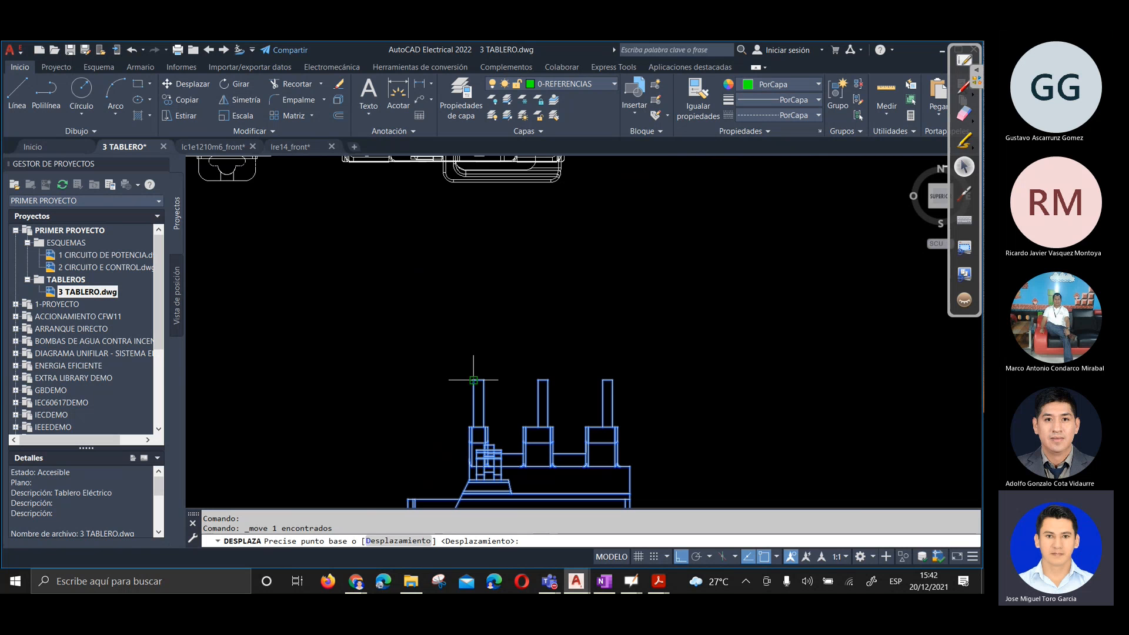
{"action": "left_click", "coordinate": [473, 380]}
{"action": "scroll", "coordinate": [470, 377], "scroll_direction": "down", "scroll_amount": 5}
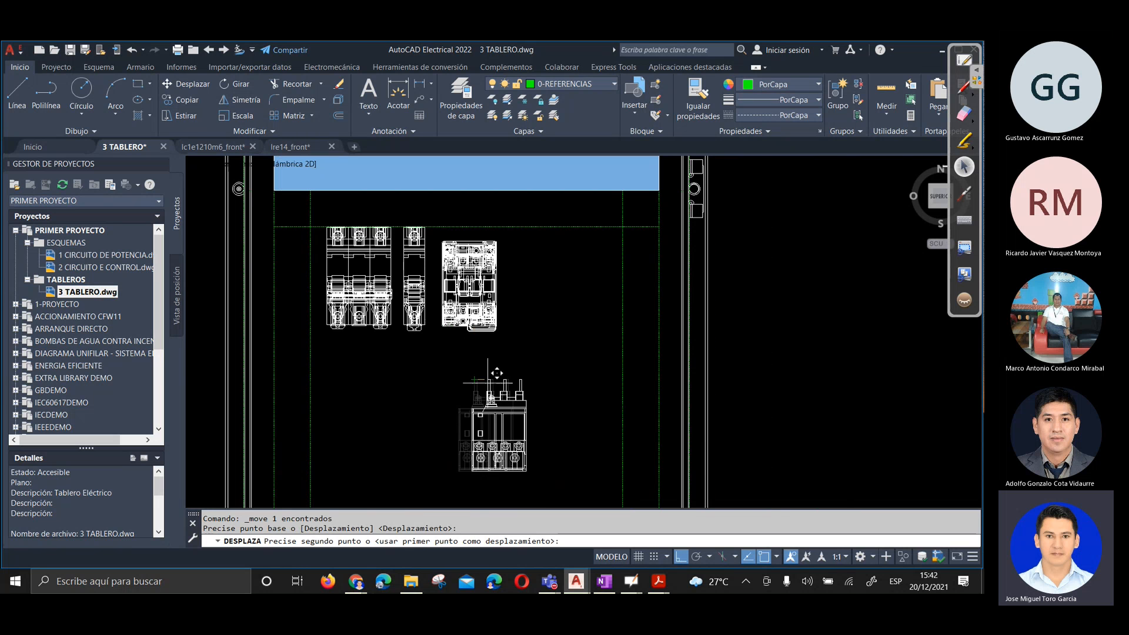
{"action": "left_click", "coordinate": [682, 556]}
{"action": "scroll", "coordinate": [473, 306], "scroll_direction": "up", "scroll_amount": 4}
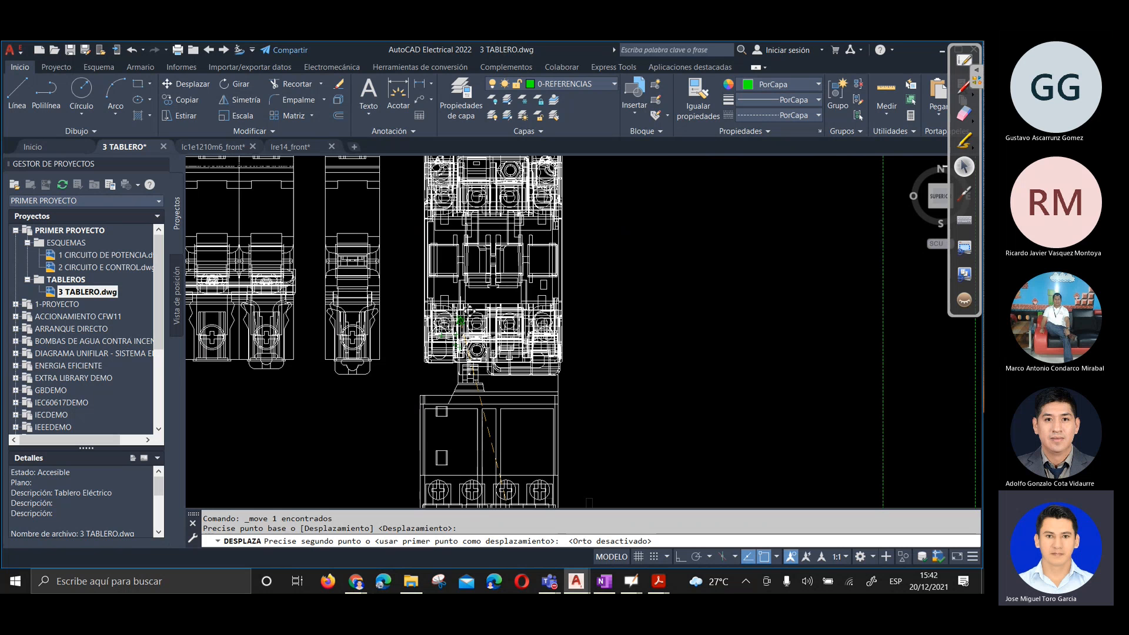
{"action": "scroll", "coordinate": [463, 322], "scroll_direction": "up", "scroll_amount": 2}
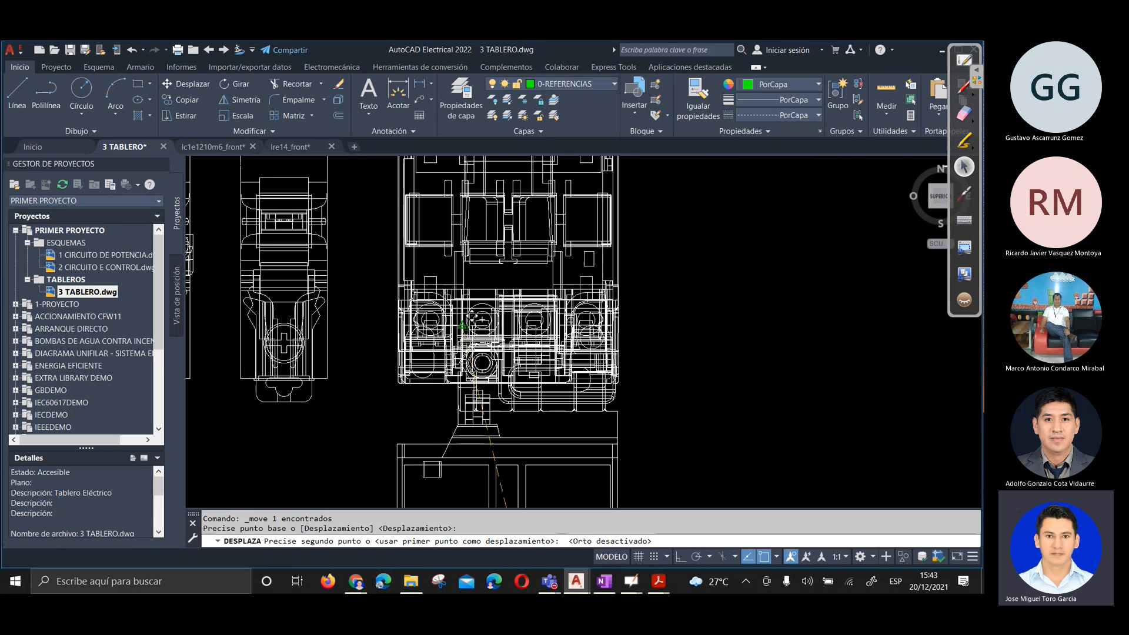
{"action": "left_click", "coordinate": [482, 322]}
{"action": "scroll", "coordinate": [512, 328], "scroll_direction": "down", "scroll_amount": 5}
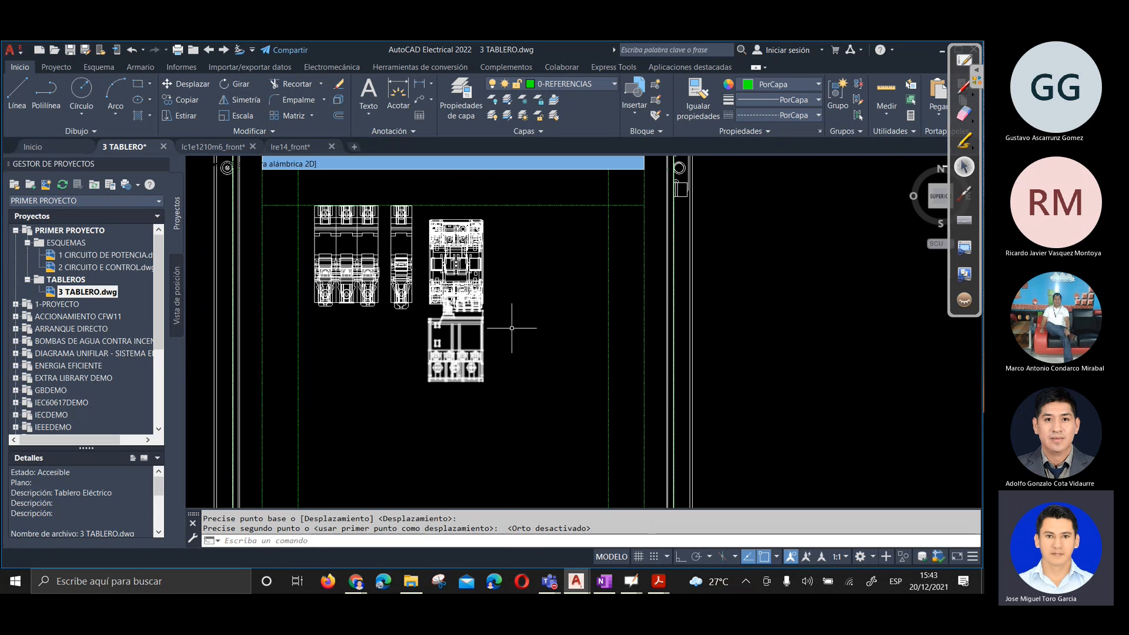
{"action": "middle_click_drag", "start_coordinate": [546, 314], "coordinate": [544, 379]}
{"action": "key", "text": "Escape"}
{"action": "key", "text": "Escape"}
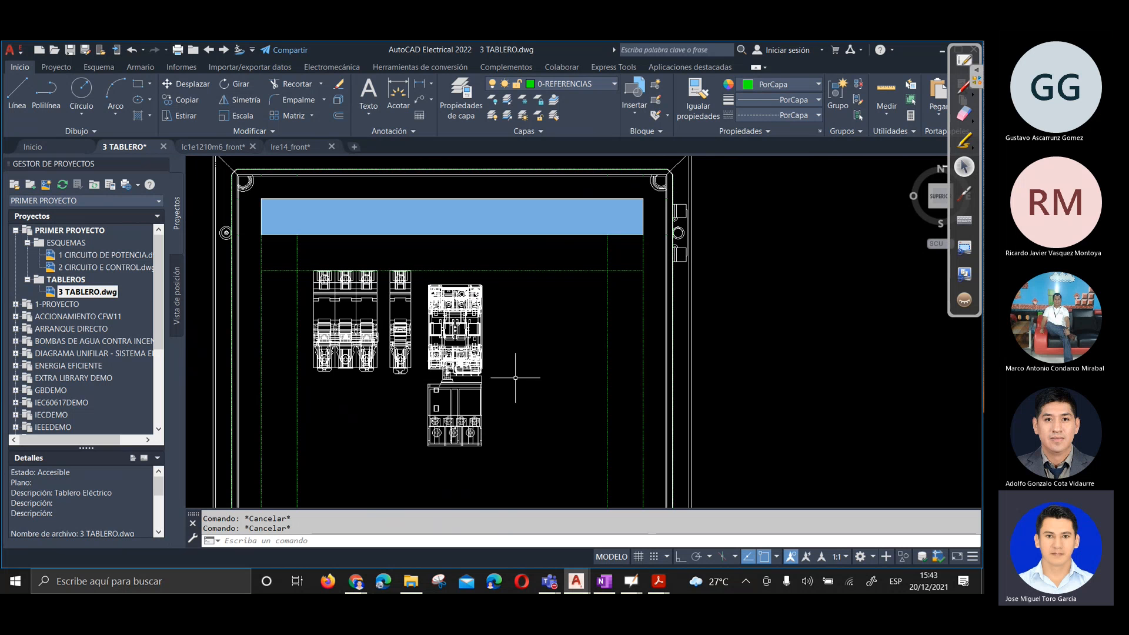
Move the contactor and overload relay together from the contactor's upper edge onto the dashed green line that aligns the breakers' tops
{"action": "scroll", "coordinate": [417, 335], "scroll_direction": "up", "scroll_amount": 3}
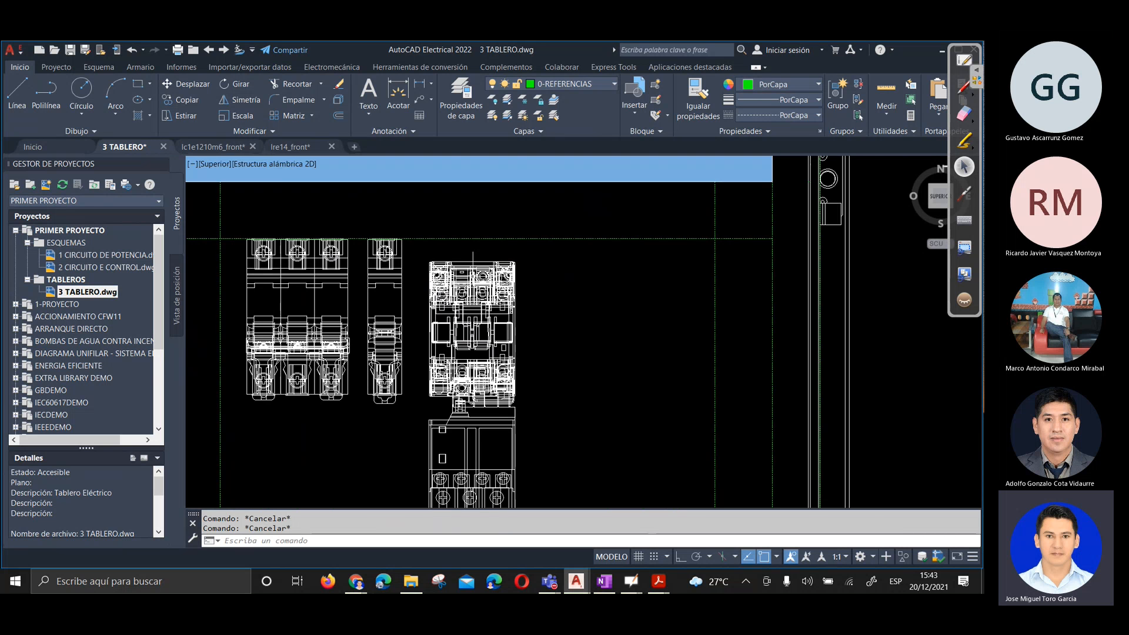
{"action": "scroll", "coordinate": [459, 329], "scroll_direction": "down", "scroll_amount": 3}
{"action": "scroll", "coordinate": [468, 319], "scroll_direction": "up", "scroll_amount": 4}
{"action": "scroll", "coordinate": [453, 281], "scroll_direction": "down", "scroll_amount": 2}
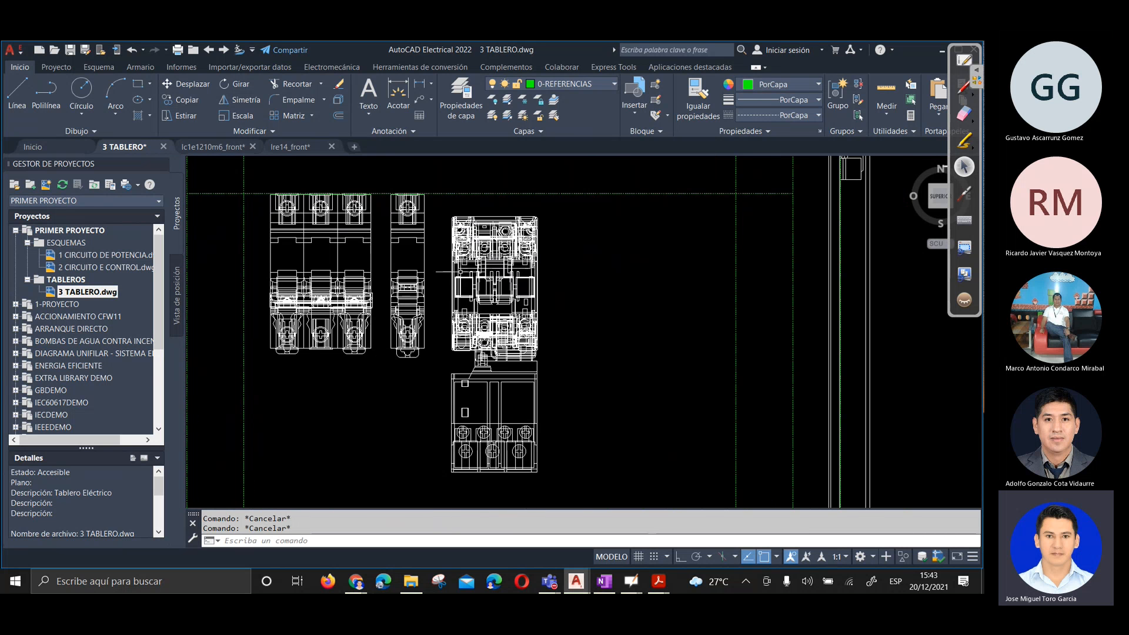
{"action": "left_click", "coordinate": [606, 233]}
{"action": "left_click", "coordinate": [471, 385]}
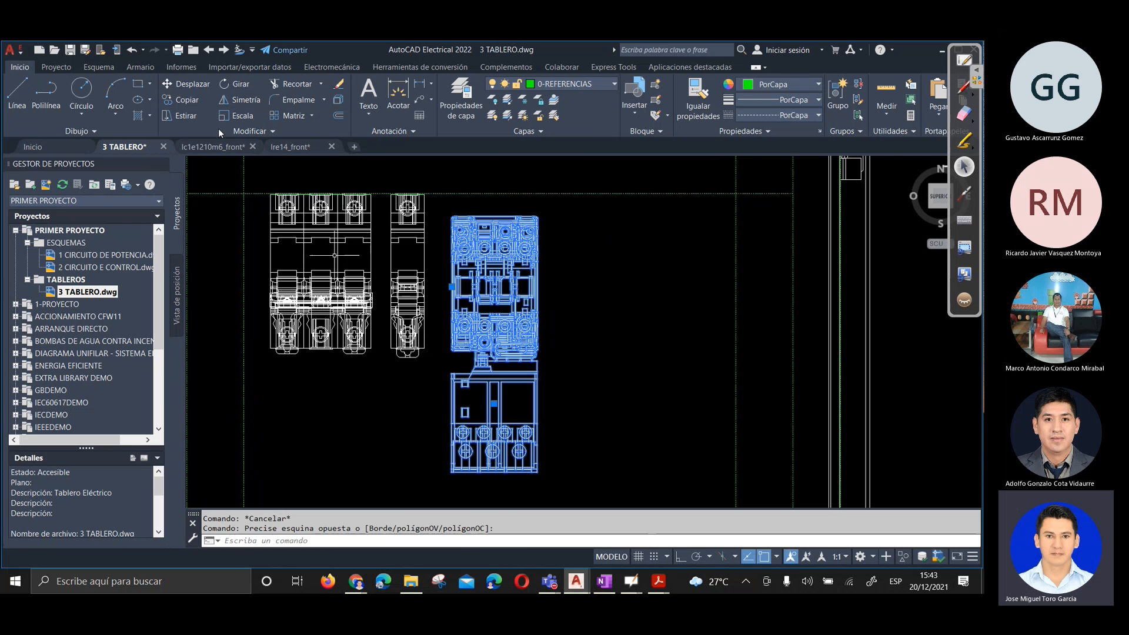
{"action": "left_click", "coordinate": [192, 87]}
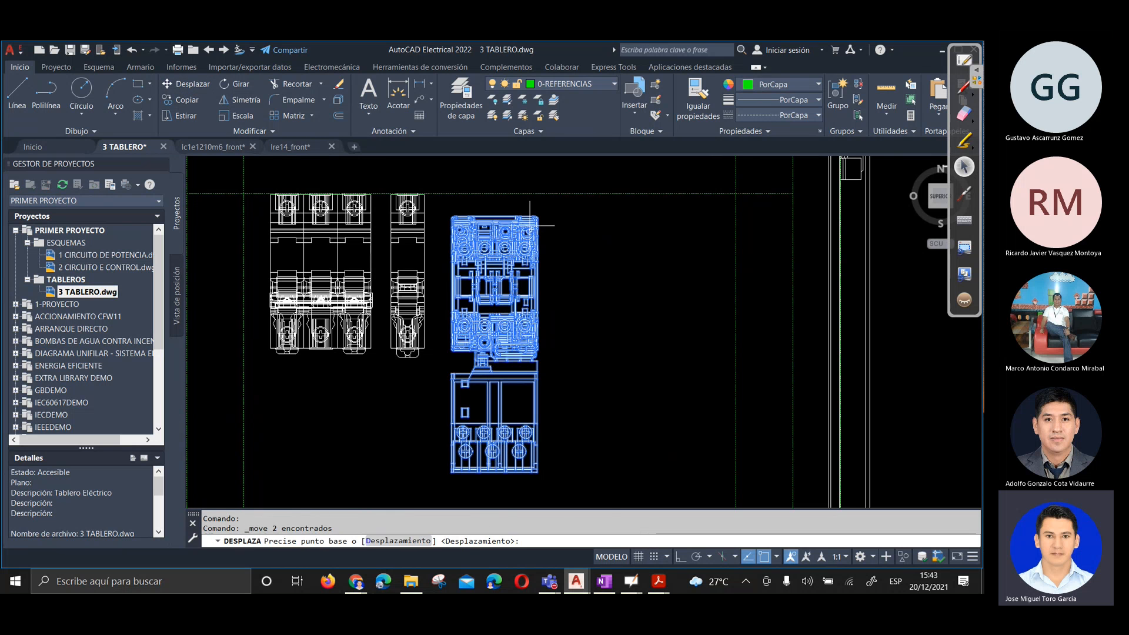
{"action": "scroll", "coordinate": [529, 224], "scroll_direction": "up", "scroll_amount": 6}
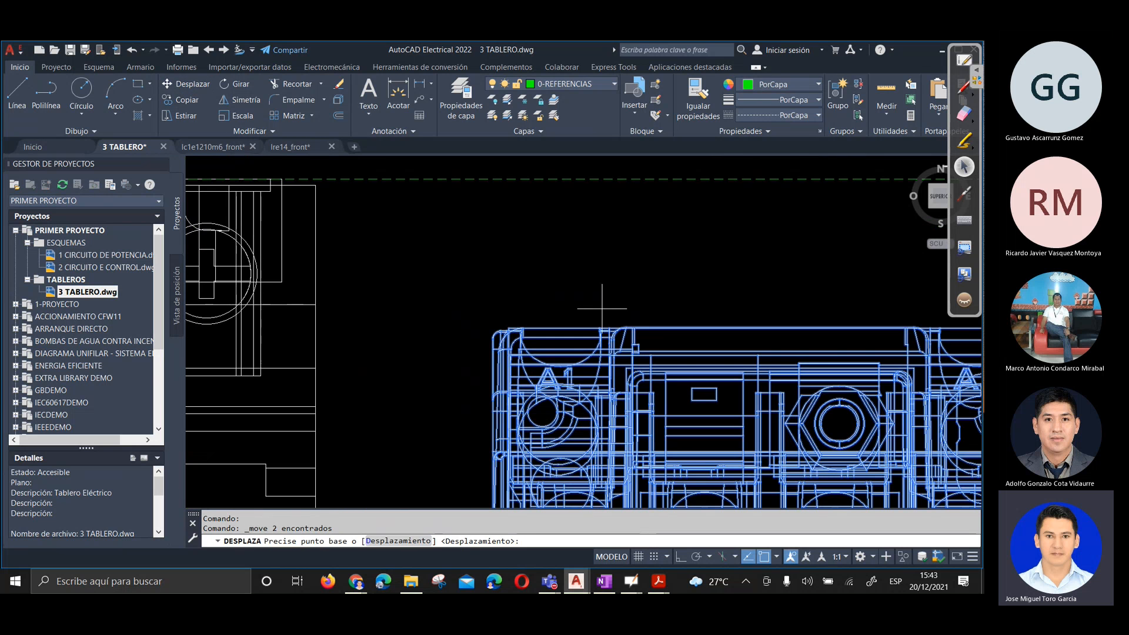
{"action": "scroll", "coordinate": [601, 308], "scroll_direction": "up", "scroll_amount": 4}
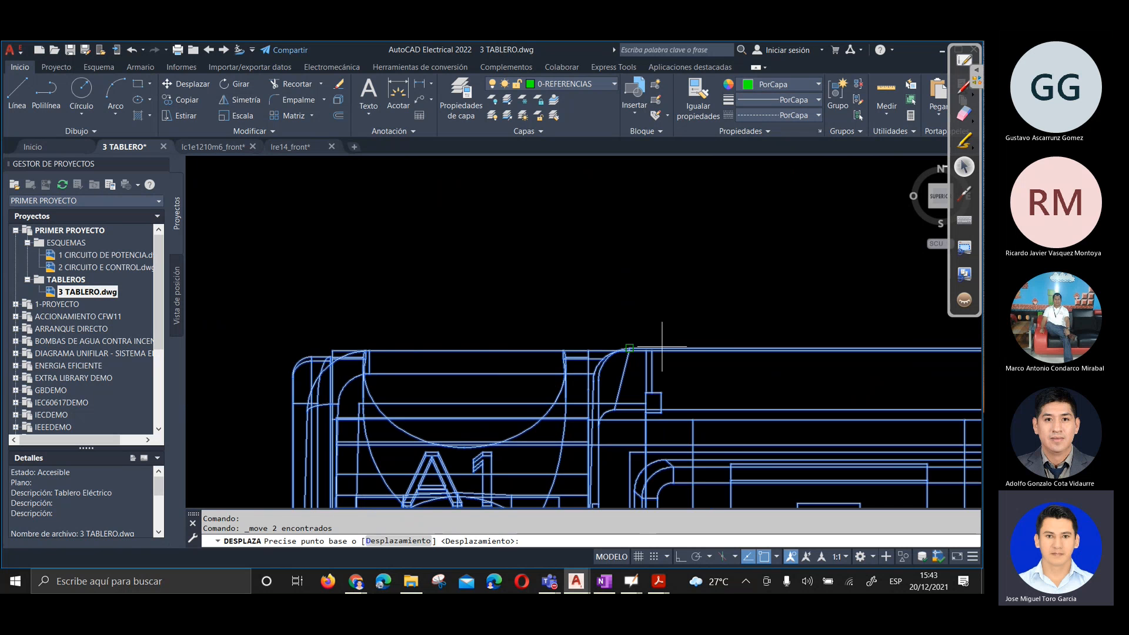
{"action": "left_click", "coordinate": [332, 351]}
{"action": "scroll", "coordinate": [332, 341], "scroll_direction": "down", "scroll_amount": 7}
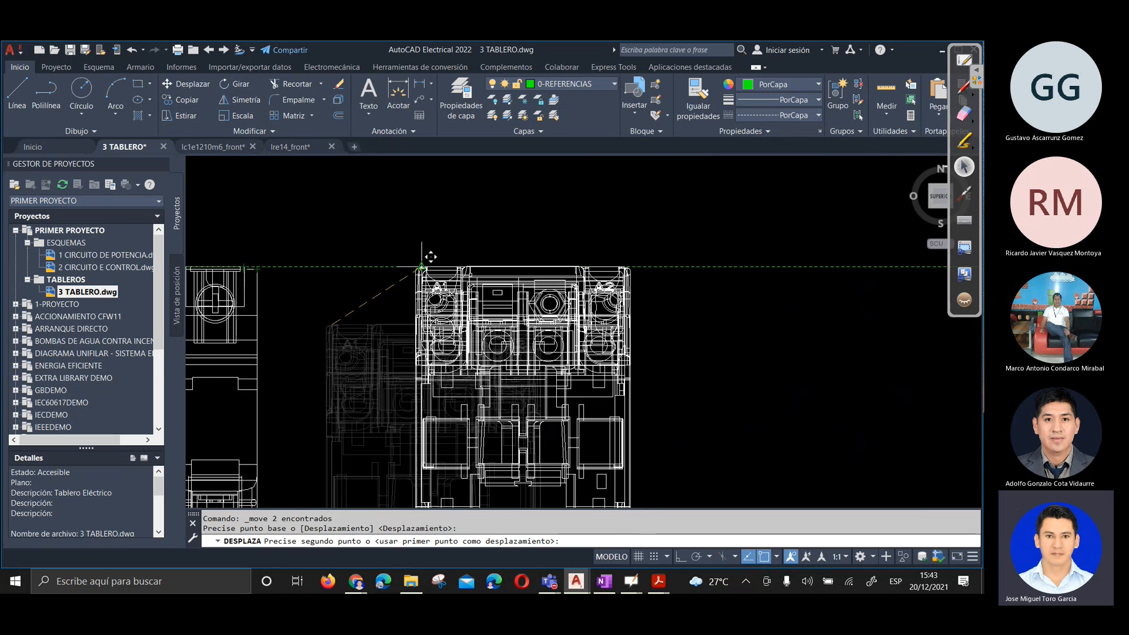
{"action": "left_click", "coordinate": [424, 267]}
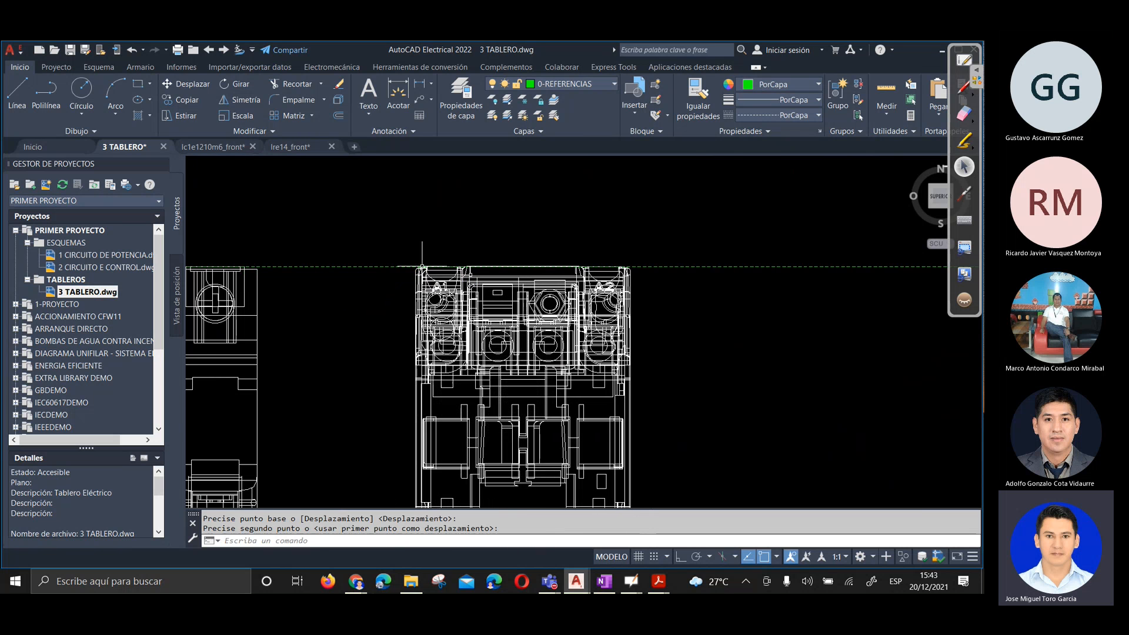
Move the contactor and overload relay about 13 units horizontally toward the single-pole breaker with ortho on
{"action": "scroll", "coordinate": [415, 253], "scroll_direction": "down", "scroll_amount": 3}
{"action": "left_click", "coordinate": [466, 259]}
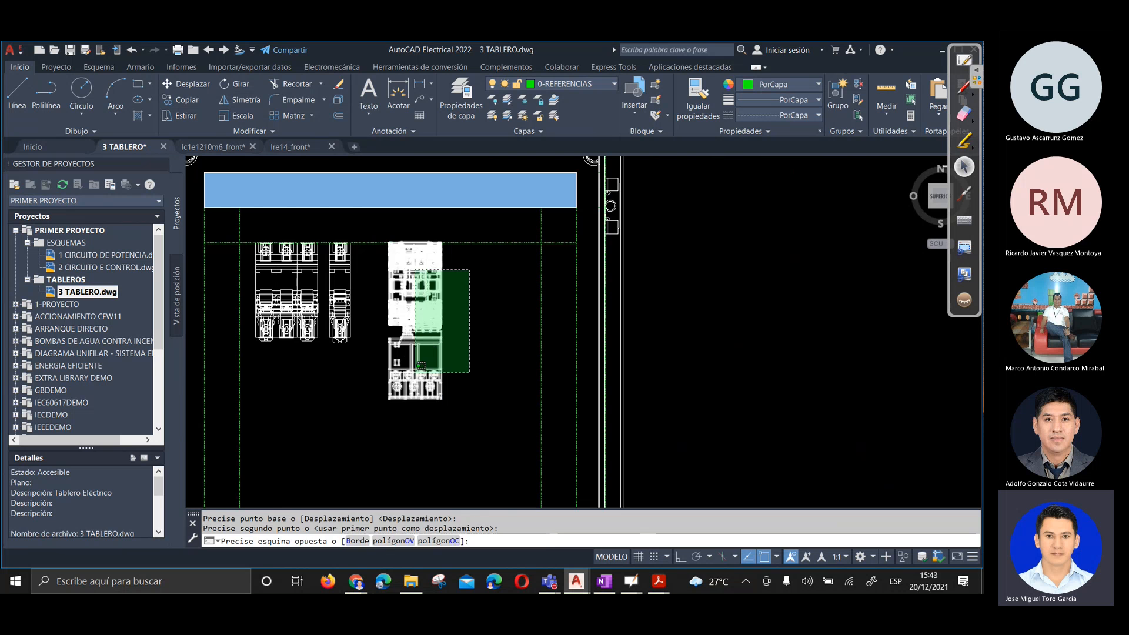
{"action": "left_click", "coordinate": [415, 403]}
{"action": "left_click", "coordinate": [200, 86]}
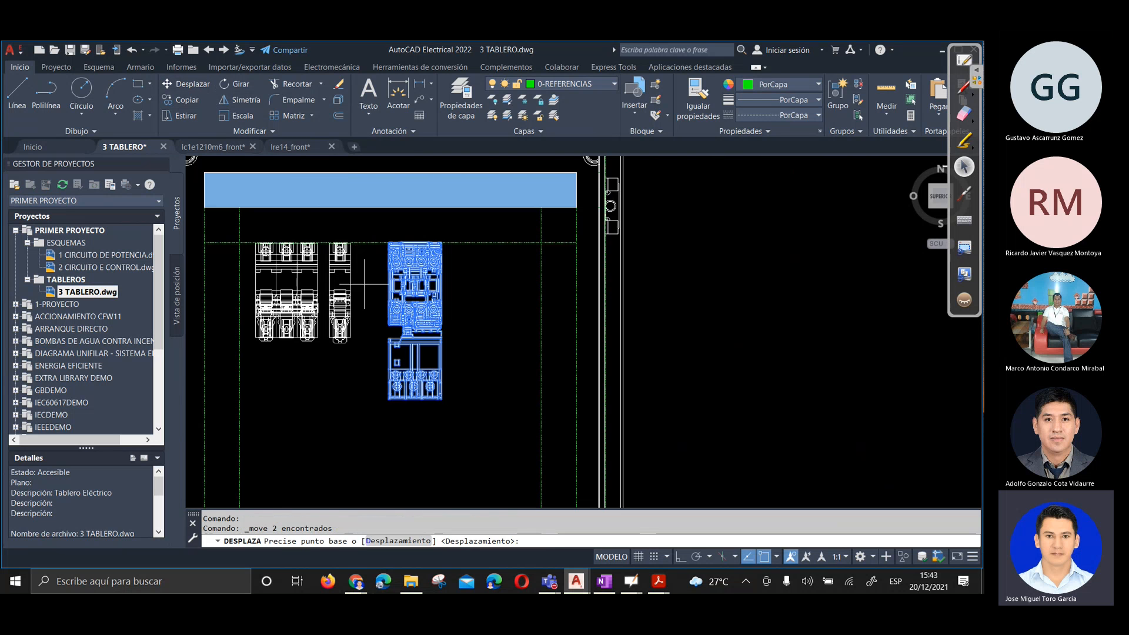
{"action": "left_click", "coordinate": [385, 281]}
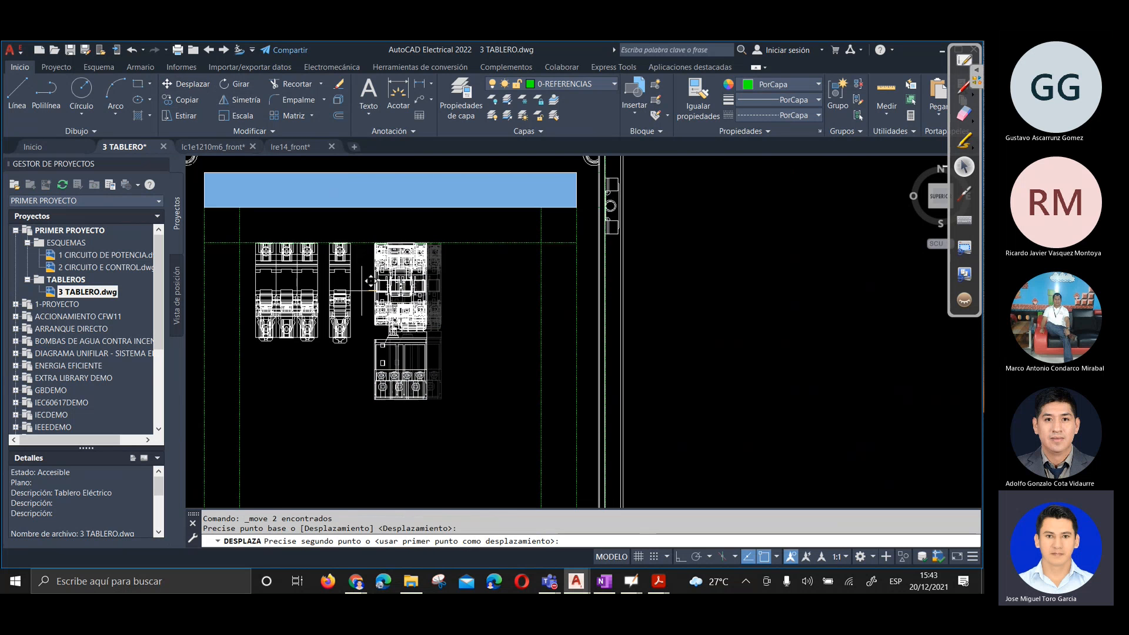
{"action": "left_click", "coordinate": [681, 556]}
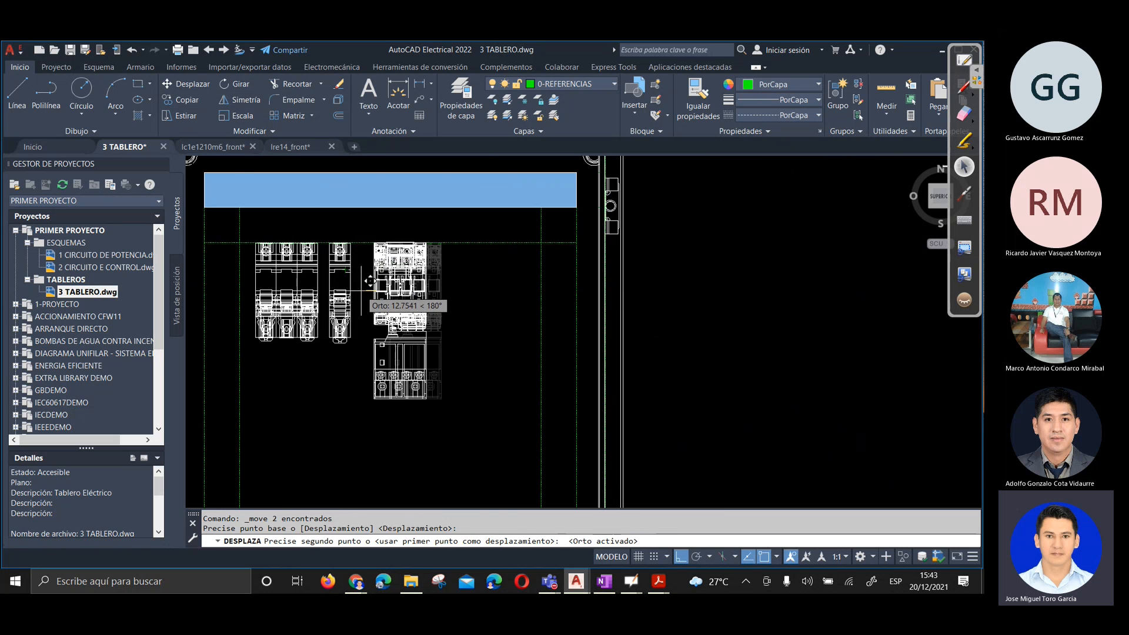
{"action": "left_click", "coordinate": [369, 281]}
Move both breakers, the contactor and the overload relay together horizontally to the right, toward the middle of the mounting plate
{"action": "middle_click_drag", "start_coordinate": [366, 297], "coordinate": [450, 320]}
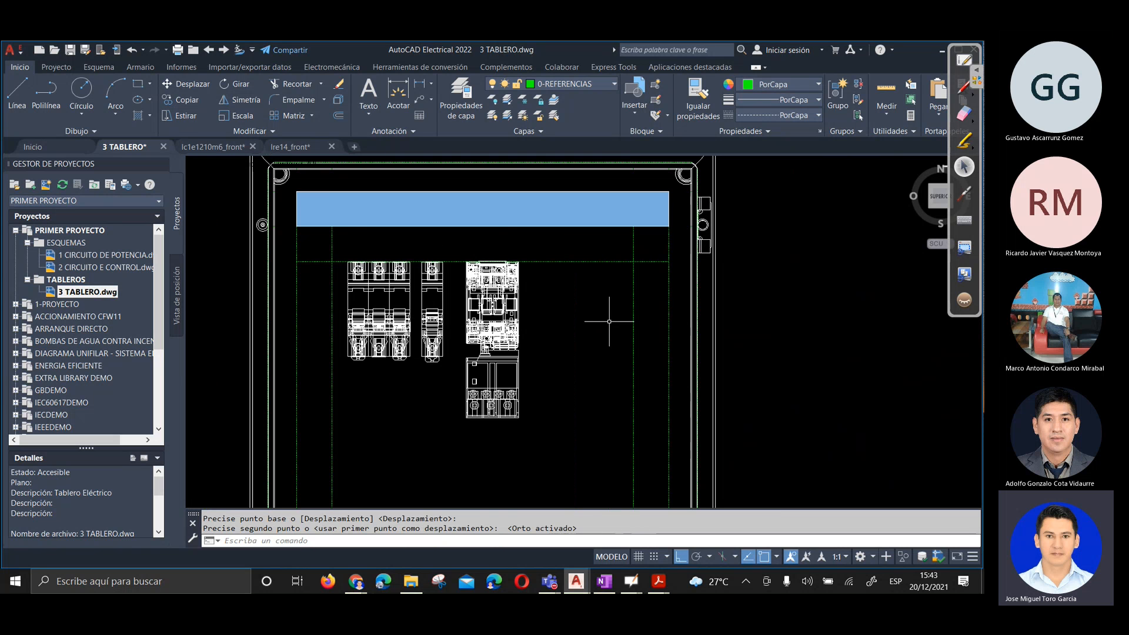
{"action": "left_click", "coordinate": [573, 283]}
{"action": "left_click", "coordinate": [356, 406]}
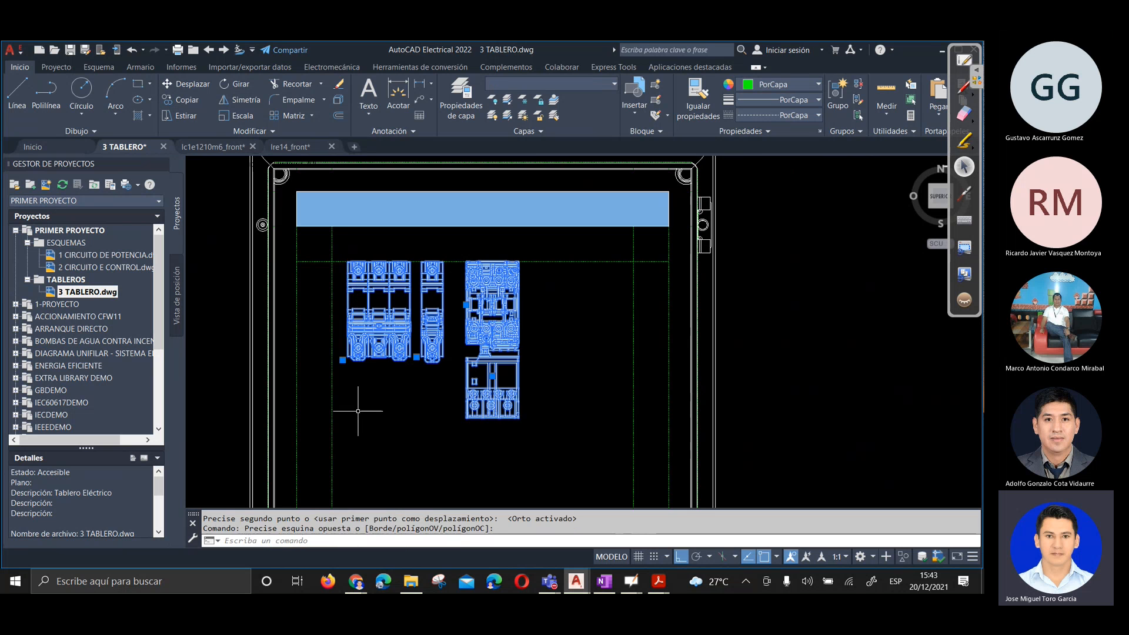
{"action": "left_click", "coordinate": [197, 83]}
{"action": "left_click", "coordinate": [547, 300]}
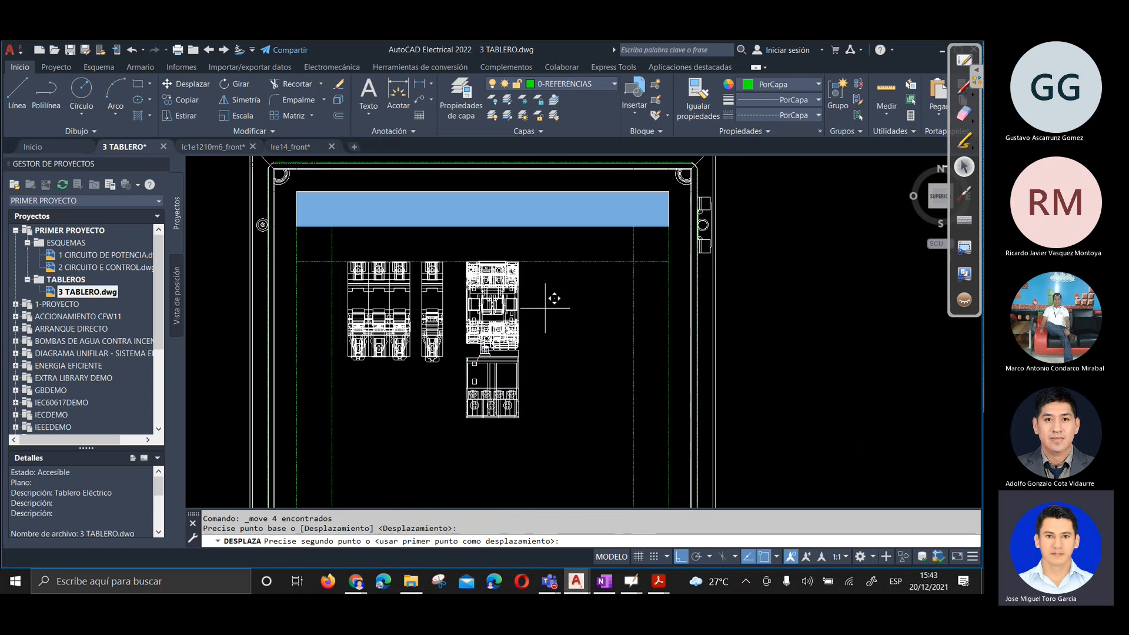
{"action": "left_click", "coordinate": [585, 307]}
{"action": "left_click", "coordinate": [379, 453]}
{"action": "left_click", "coordinate": [423, 442]}
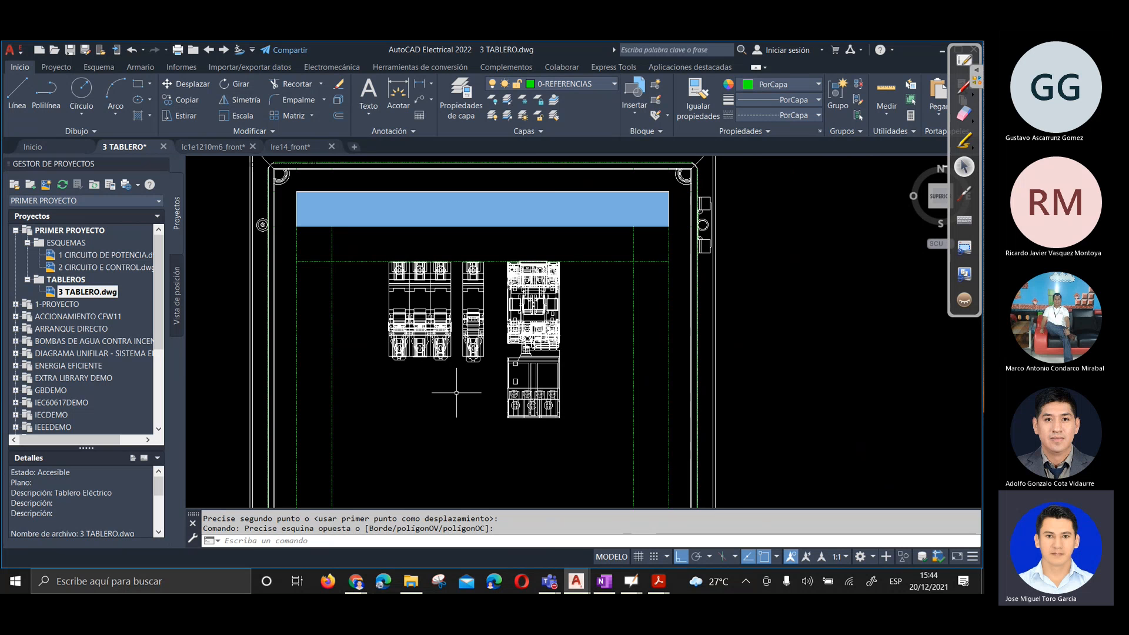
{"action": "scroll", "coordinate": [441, 383], "scroll_direction": "up", "scroll_amount": 4}
{"action": "scroll", "coordinate": [447, 310], "scroll_direction": "down", "scroll_amount": 2}
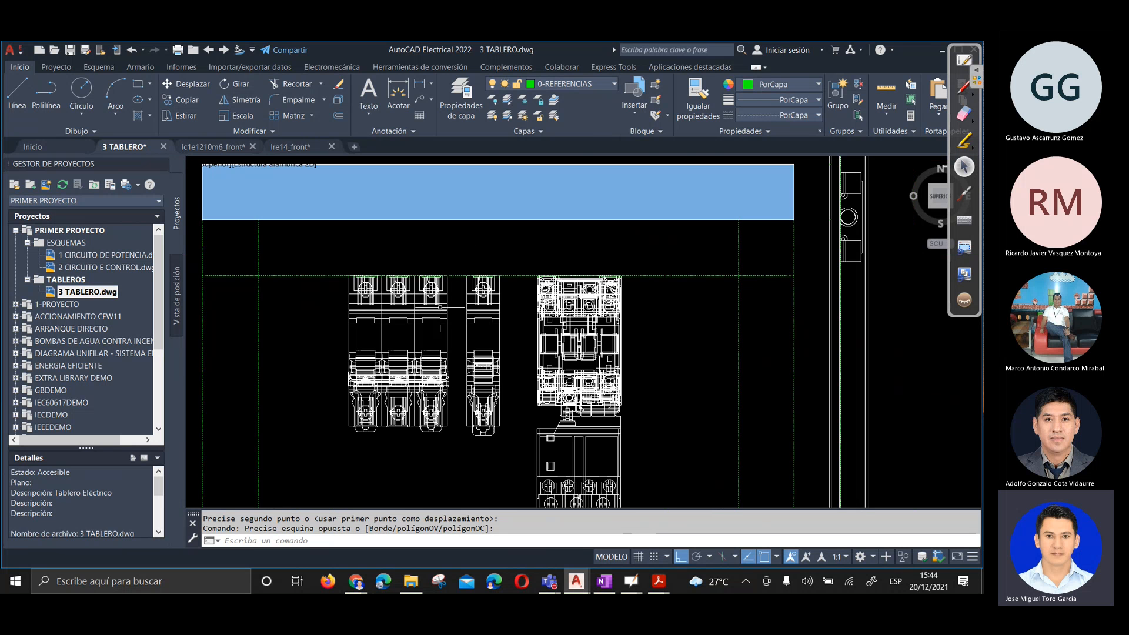
{"action": "scroll", "coordinate": [365, 313], "scroll_direction": "up", "scroll_amount": 2}
{"action": "scroll", "coordinate": [347, 308], "scroll_direction": "down", "scroll_amount": 2}
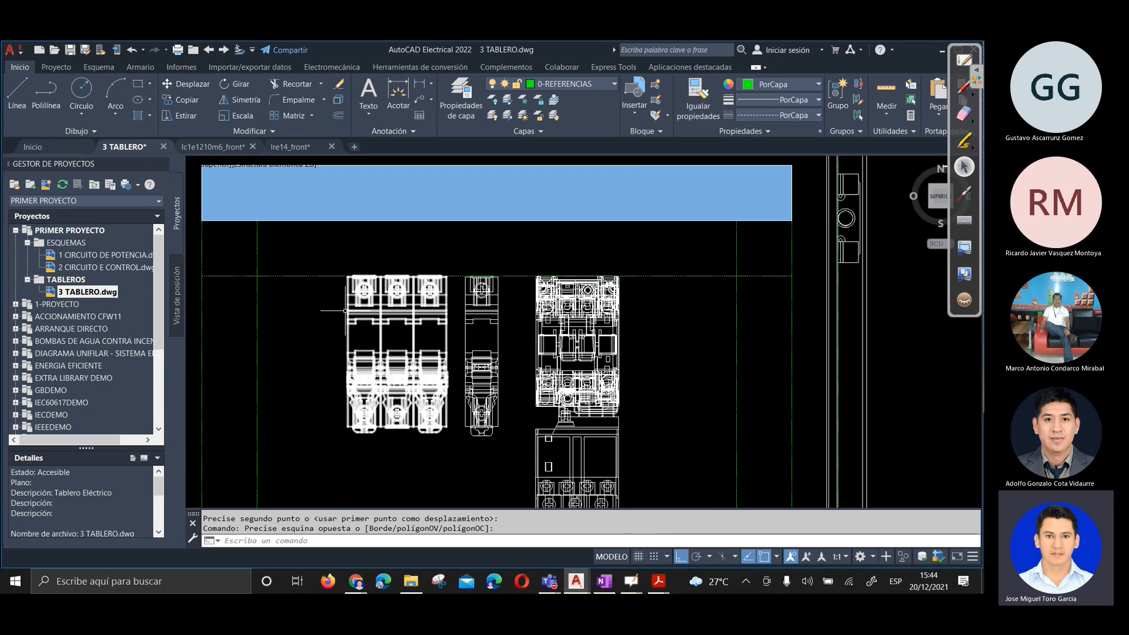
{"action": "left_click", "coordinate": [288, 320]}
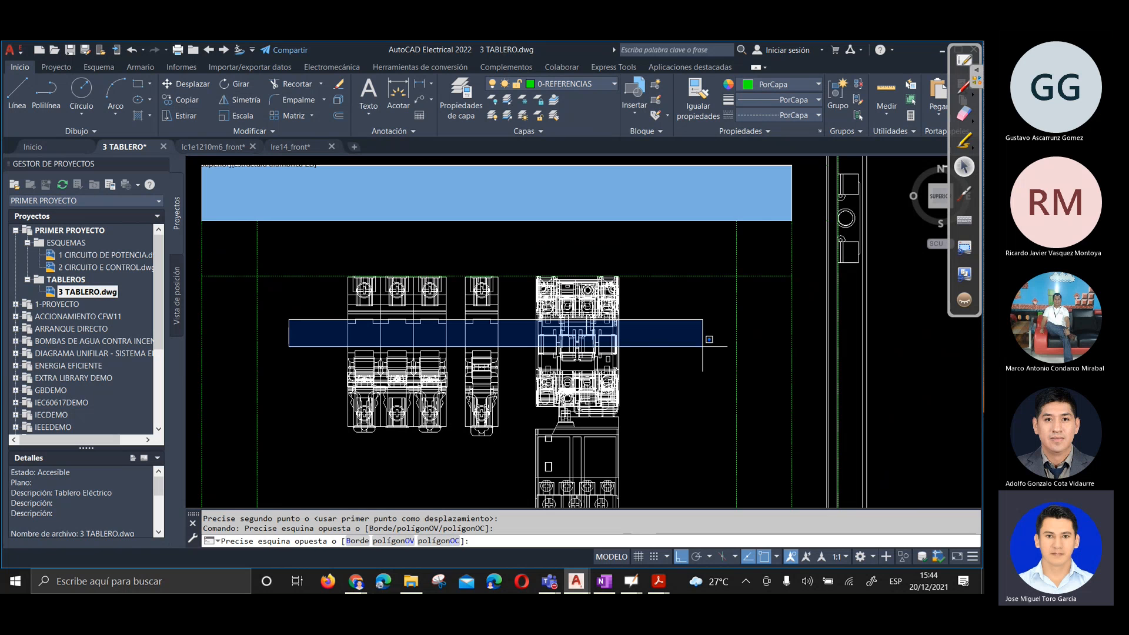
{"action": "left_click", "coordinate": [716, 354]}
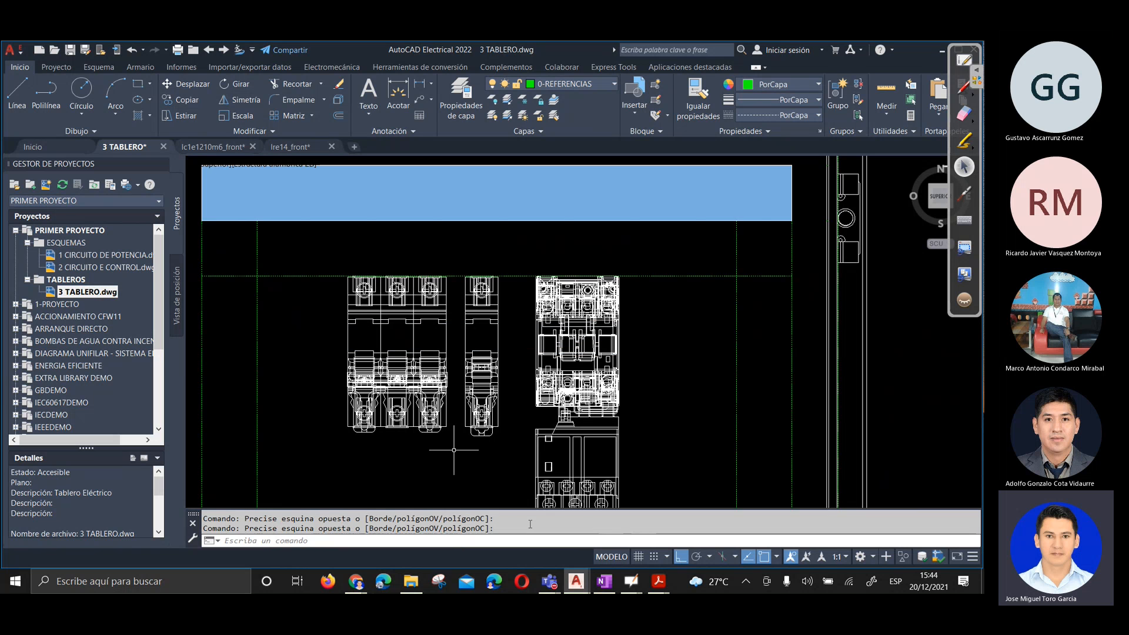
Switch to the Chrome browser and search Google for "RIEL DIN"
{"action": "key", "text": "alt+Tab"}
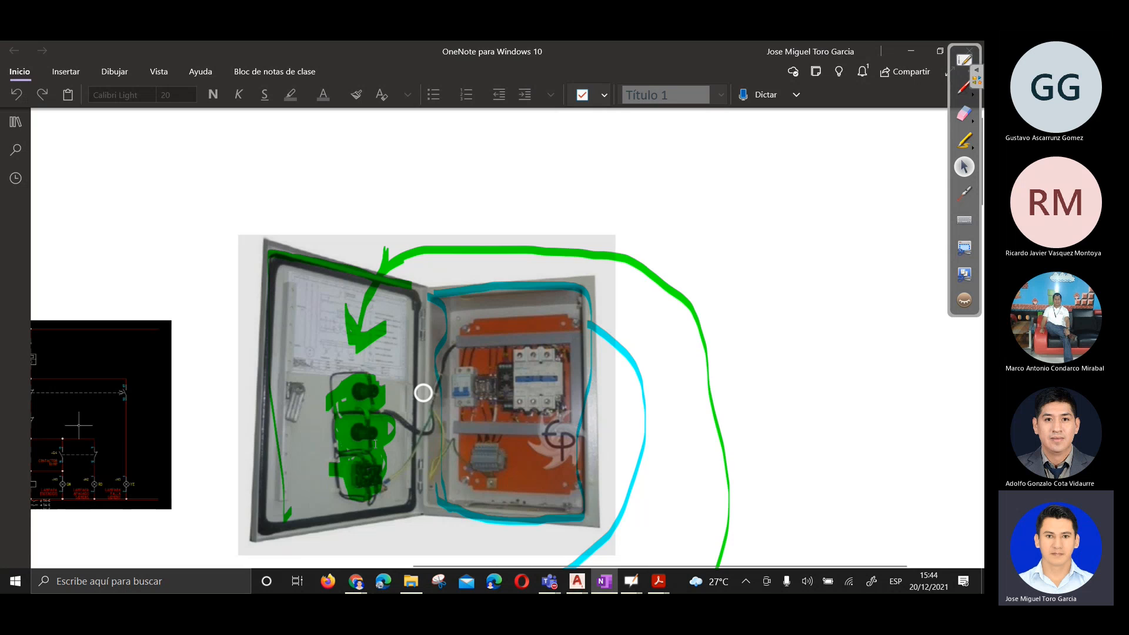
{"action": "mouse_move", "coordinate": [356, 581]}
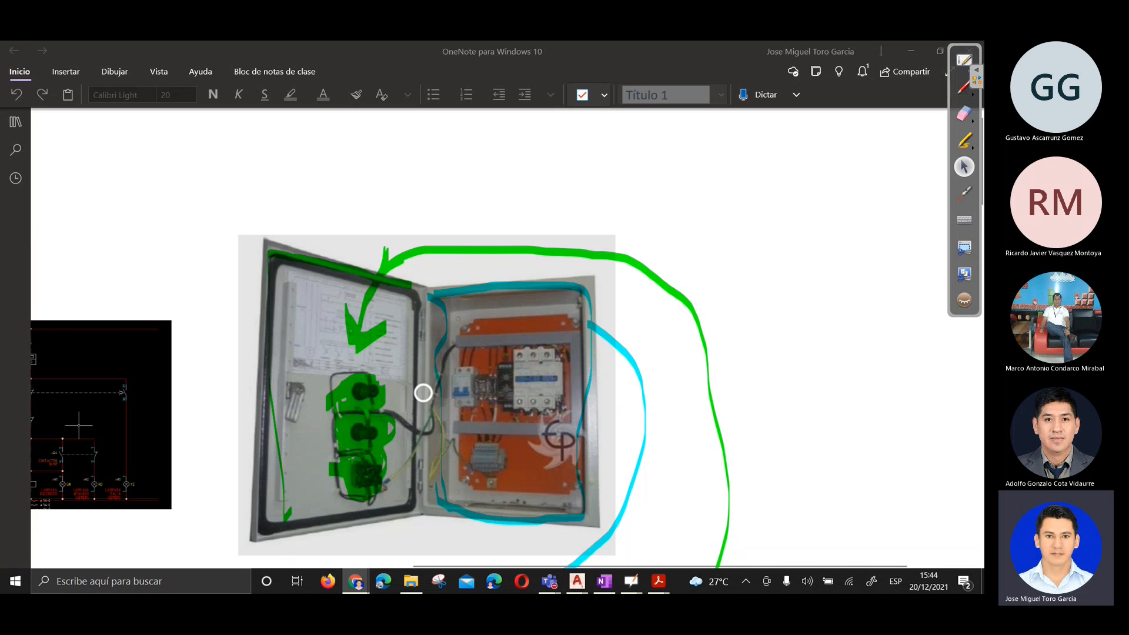
{"action": "key", "text": "alt+Tab"}
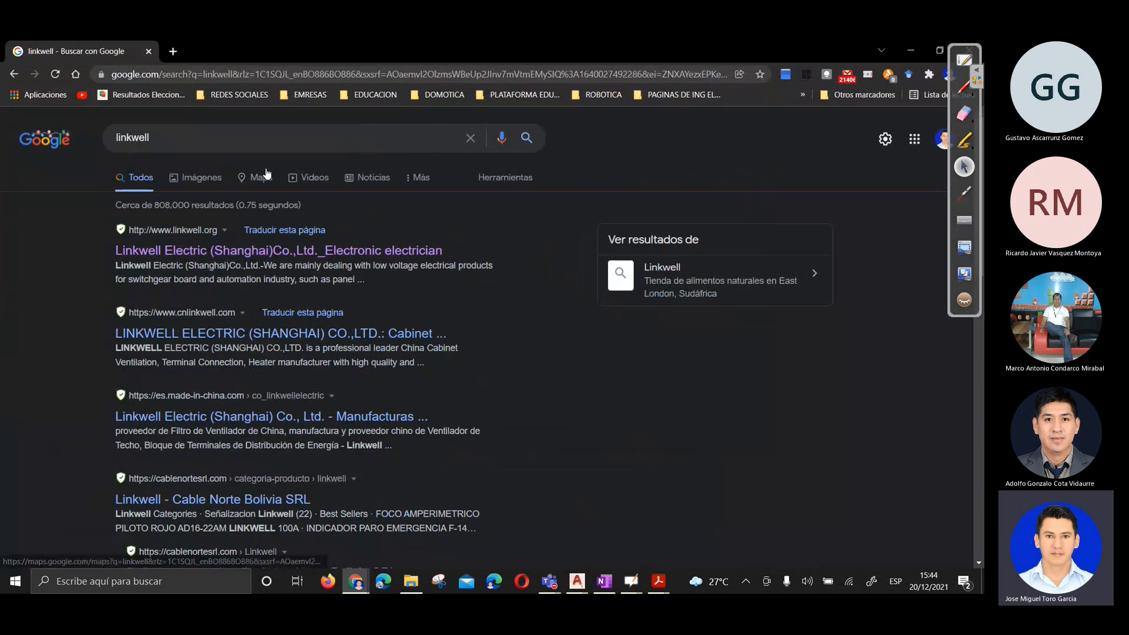
{"action": "double_click", "coordinate": [253, 146]}
{"action": "type", "text": "RIEL DO"}
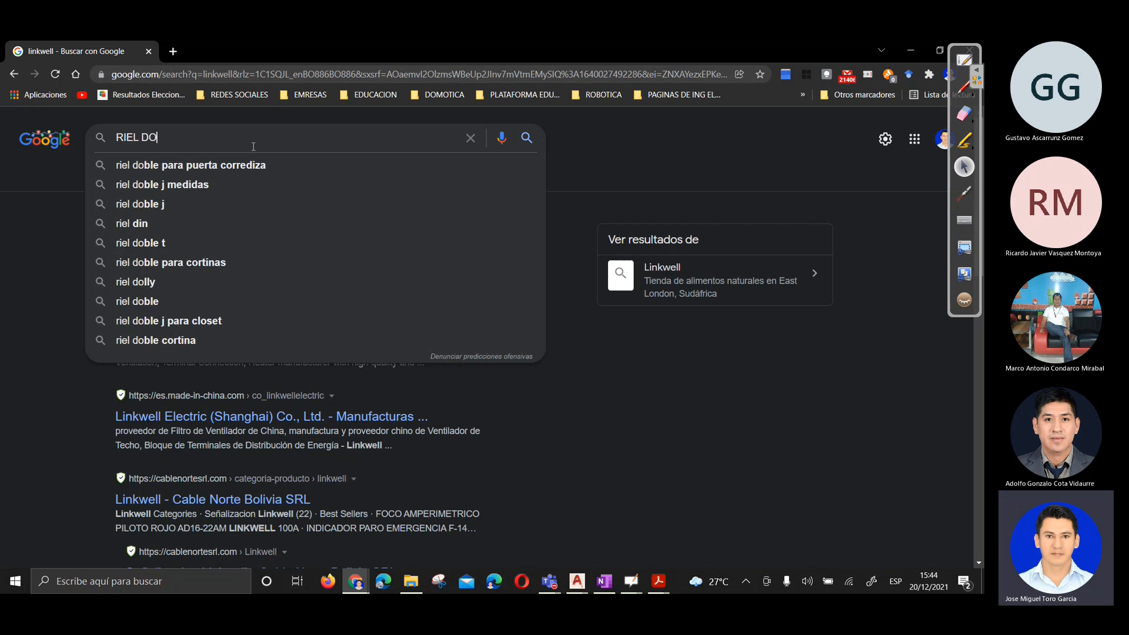
{"action": "key", "text": "BackSpace"}
{"action": "type", "text": "IN"}
{"action": "key", "text": "Return"}
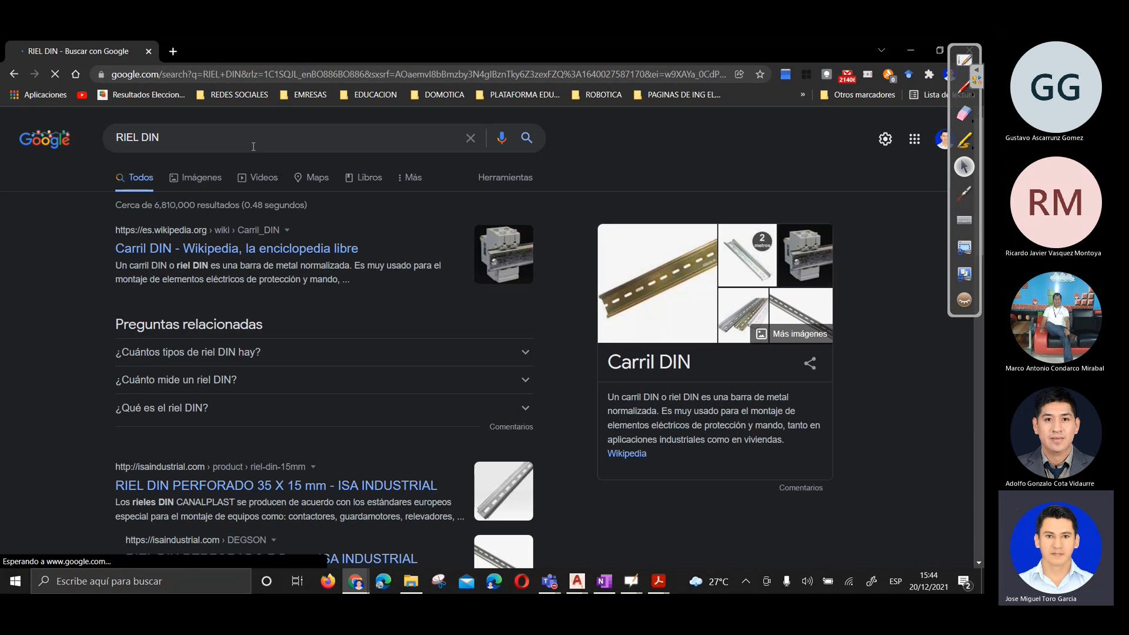
Browse the image results for RIEL DIN and enlarge the Wikipedia Carril DIN photo with the mounted breaker
{"action": "left_click", "coordinate": [249, 256]}
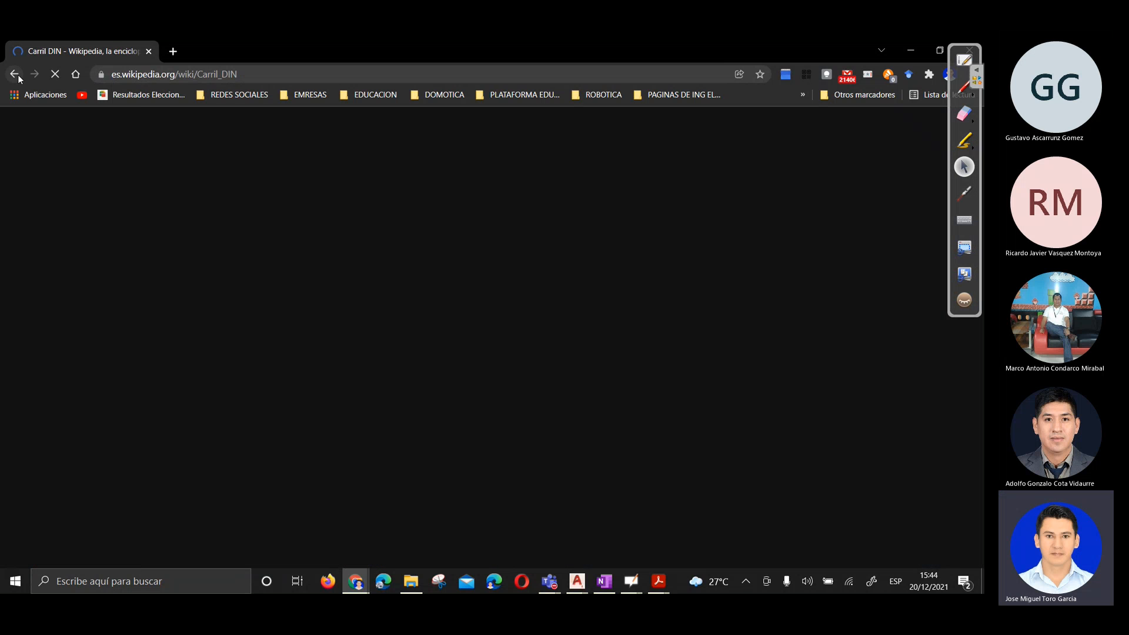
{"action": "left_click", "coordinate": [14, 74]}
{"action": "left_click", "coordinate": [192, 177]}
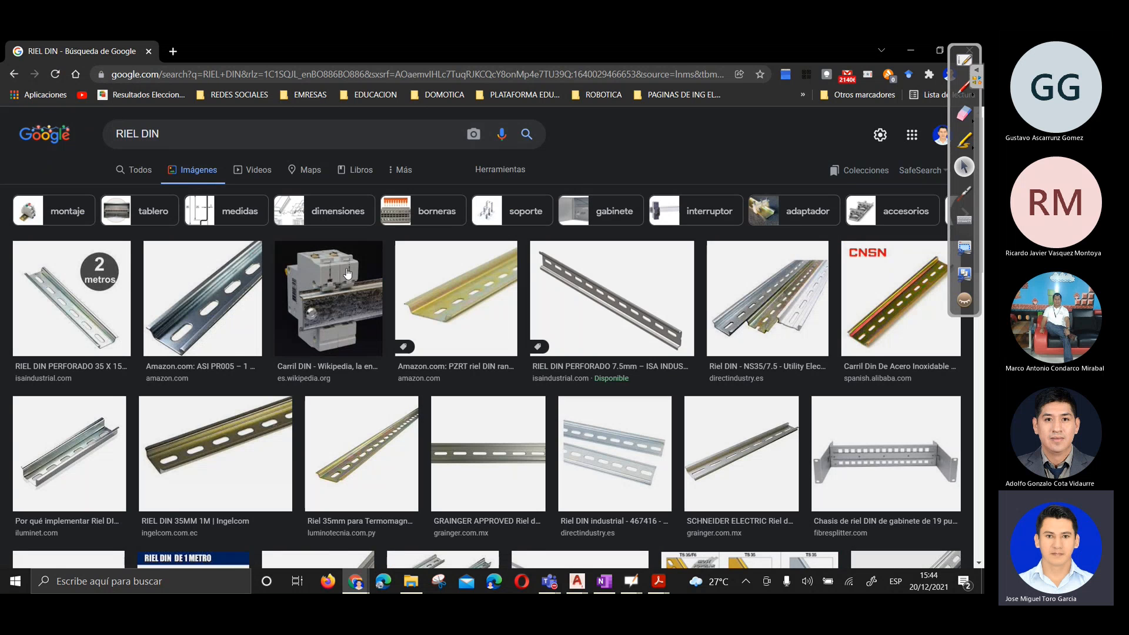
{"action": "left_click", "coordinate": [347, 273]}
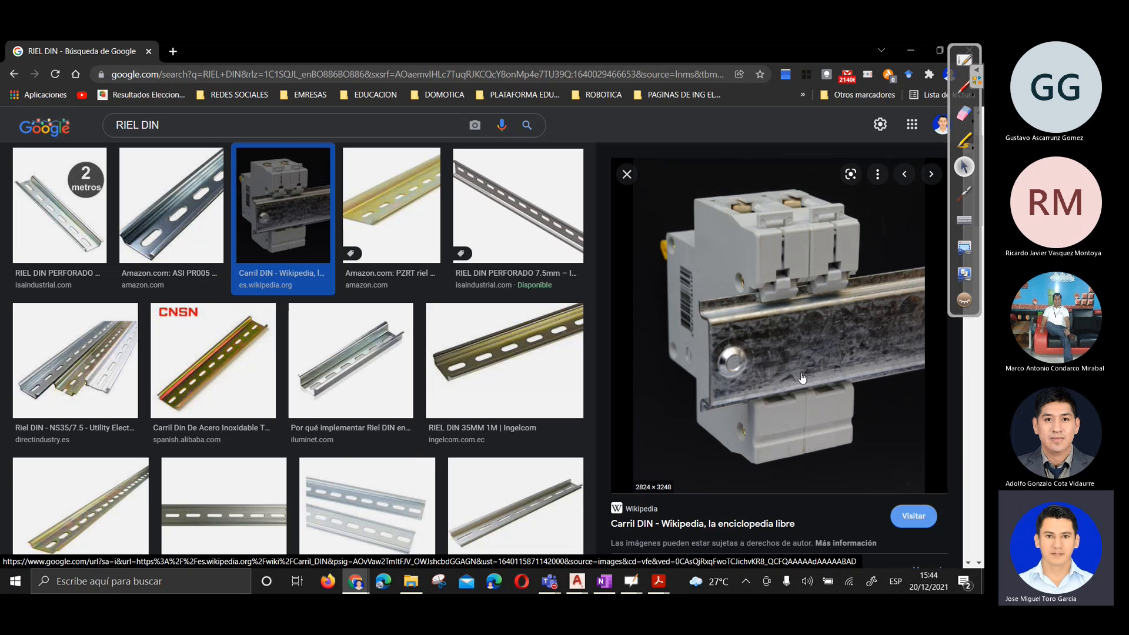
Browse the related images and further RIEL DIN results, and enlarge the Integre Trans photo of terminal blocks mounted on a rail
{"action": "scroll", "coordinate": [737, 339], "scroll_direction": "down", "scroll_amount": 5}
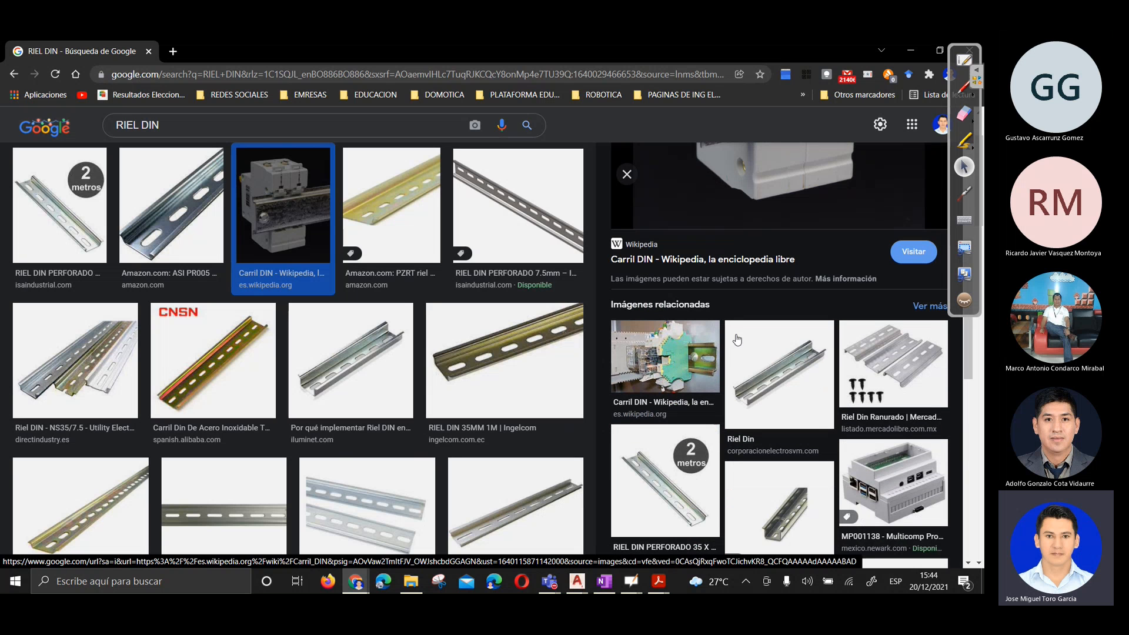
{"action": "scroll", "coordinate": [737, 340], "scroll_direction": "down", "scroll_amount": 5}
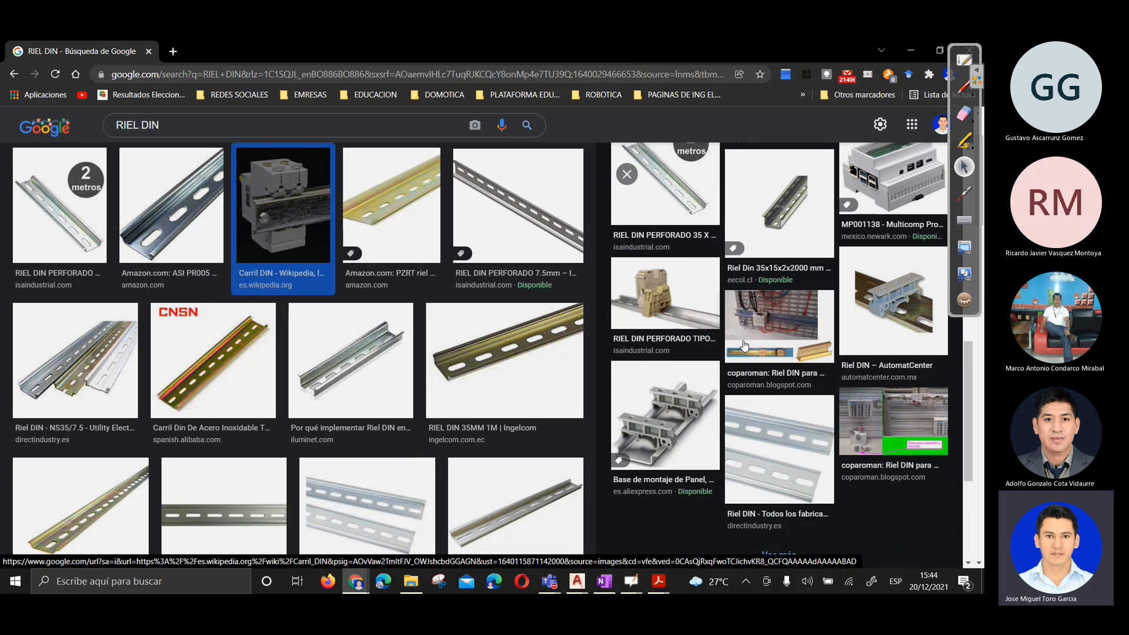
{"action": "scroll", "coordinate": [744, 346], "scroll_direction": "down", "scroll_amount": 5}
{"action": "scroll", "coordinate": [430, 340], "scroll_direction": "down", "scroll_amount": 3}
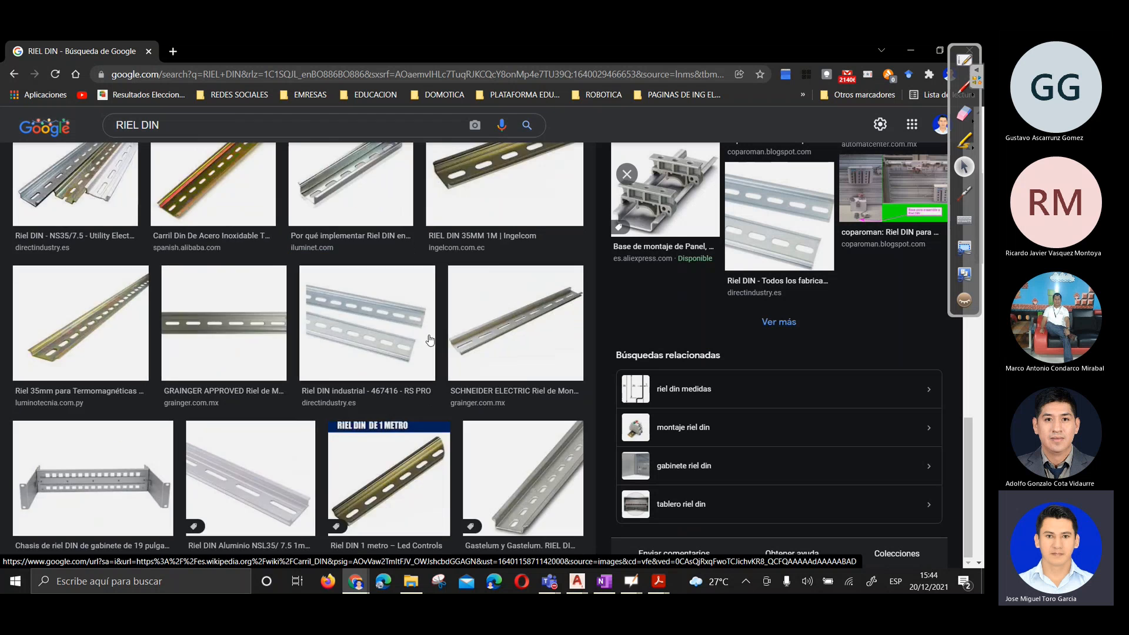
{"action": "scroll", "coordinate": [430, 340], "scroll_direction": "down", "scroll_amount": 10}
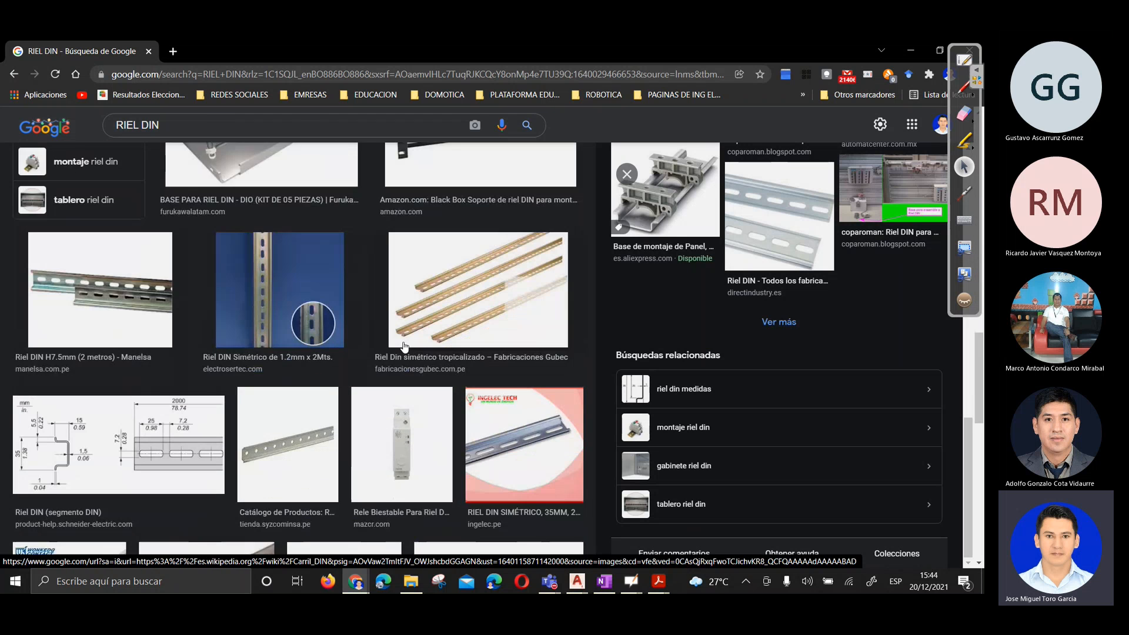
{"action": "scroll", "coordinate": [405, 347], "scroll_direction": "down", "scroll_amount": 5}
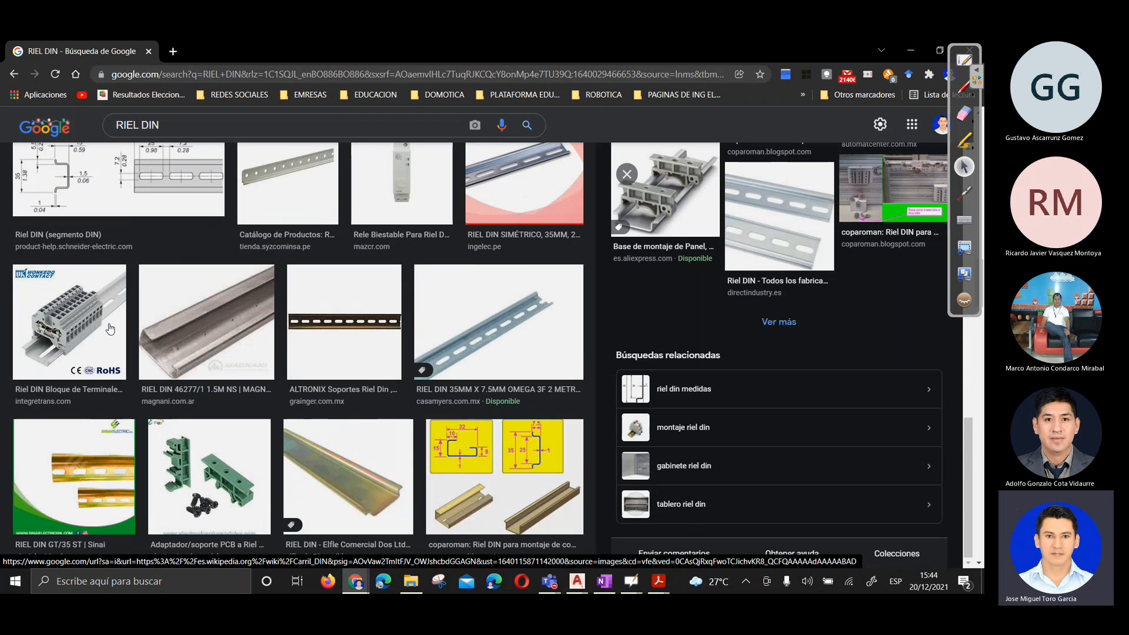
{"action": "left_click", "coordinate": [110, 329]}
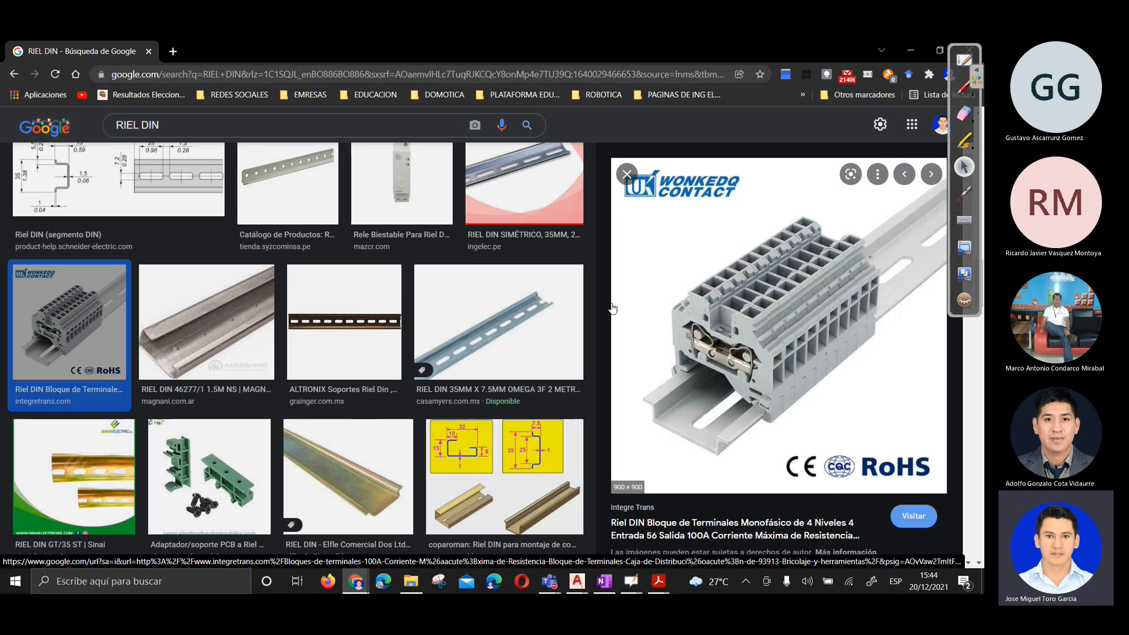
Look through the related terminal block images and enlarge the DirectIndustry photo of WAGO TOPJOB S blocks on a DIN rail
{"action": "scroll", "coordinate": [744, 336], "scroll_direction": "down", "scroll_amount": 12}
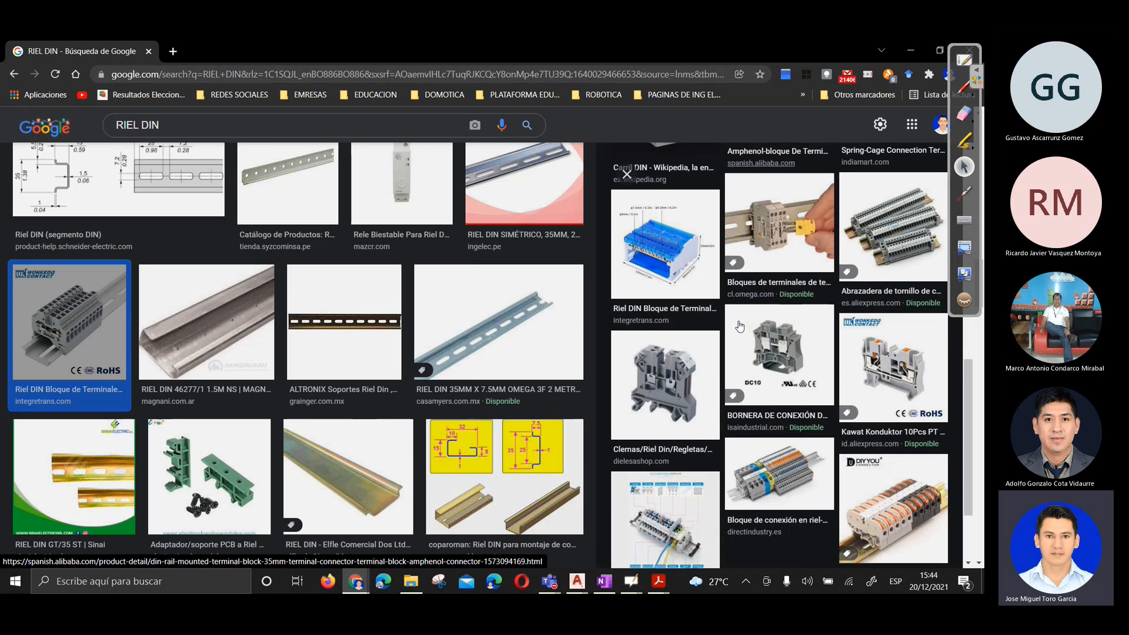
{"action": "scroll", "coordinate": [740, 327], "scroll_direction": "down", "scroll_amount": 2}
{"action": "scroll", "coordinate": [413, 371], "scroll_direction": "down", "scroll_amount": 5}
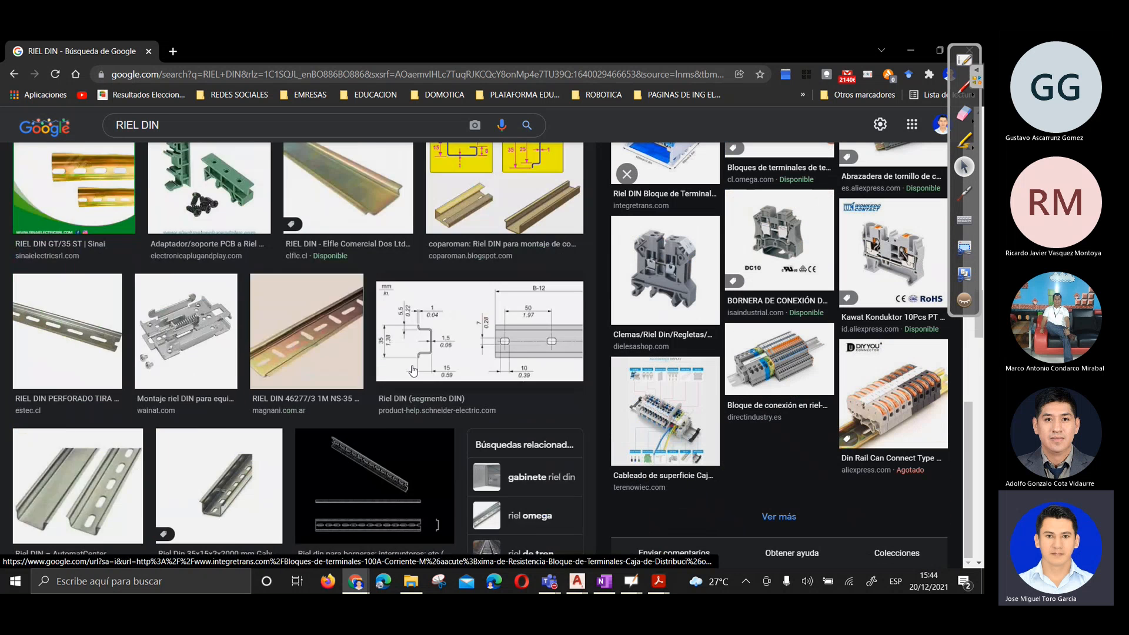
{"action": "scroll", "coordinate": [413, 371], "scroll_direction": "down", "scroll_amount": 3}
{"action": "scroll", "coordinate": [398, 369], "scroll_direction": "up", "scroll_amount": 3}
{"action": "left_click", "coordinate": [768, 390]}
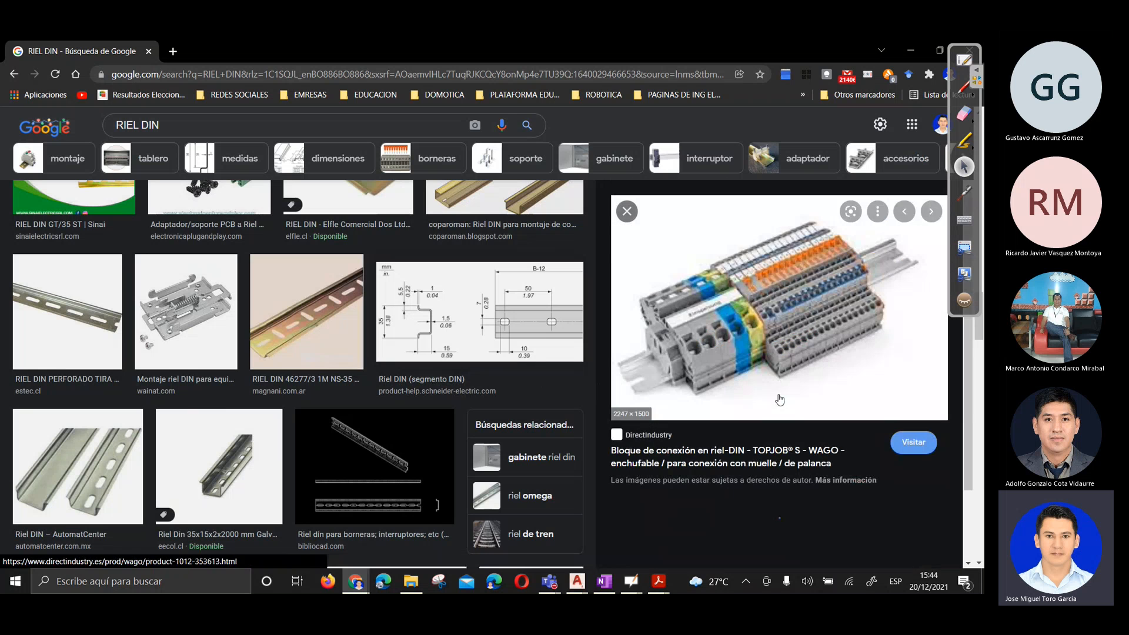
Return to 3 TABLERO.dwg in AutoCAD Electrical and draw a 5-unit horizontal line leftward from the three-pole breaker's upper-left corner
{"action": "left_click", "coordinate": [906, 51]}
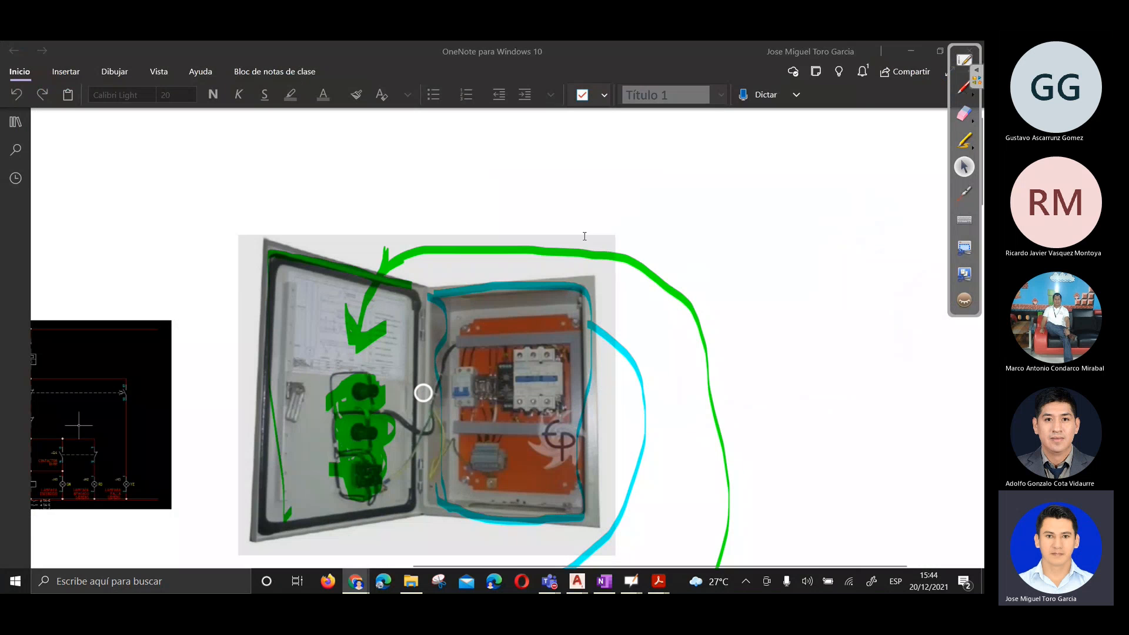
{"action": "left_click", "coordinate": [908, 53]}
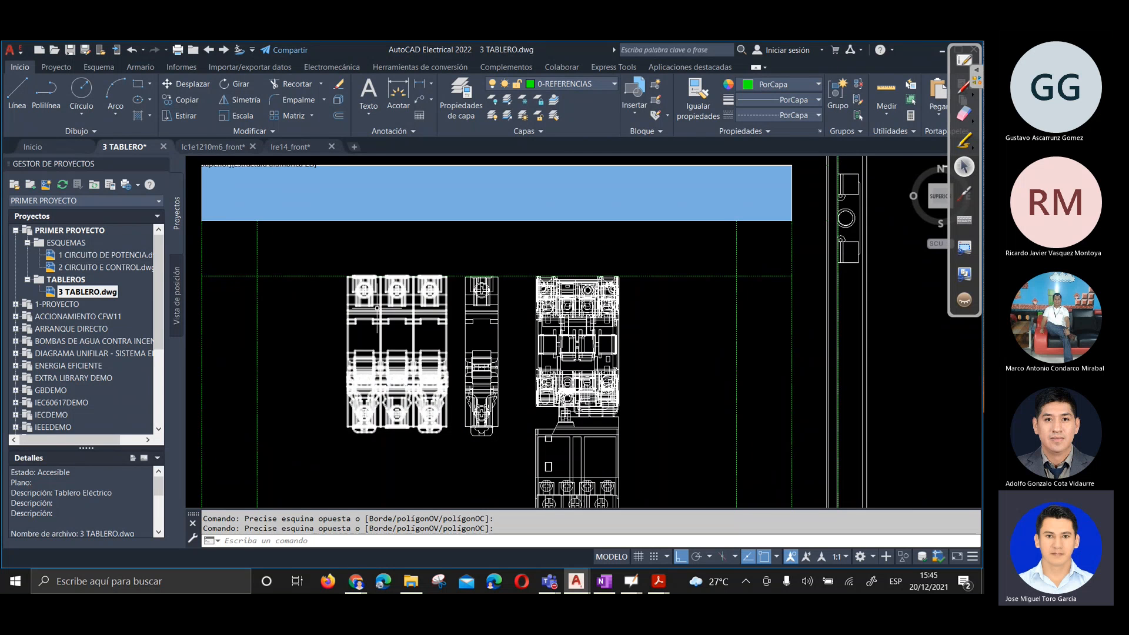
{"action": "left_click", "coordinate": [17, 94]}
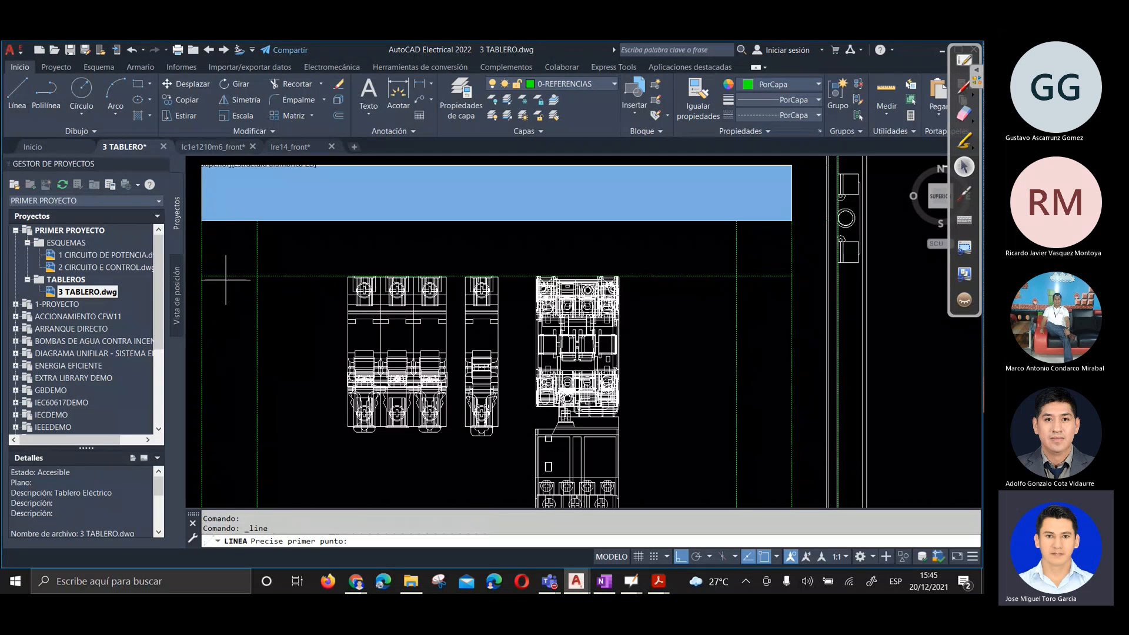
{"action": "scroll", "coordinate": [352, 338], "scroll_direction": "up", "scroll_amount": 2}
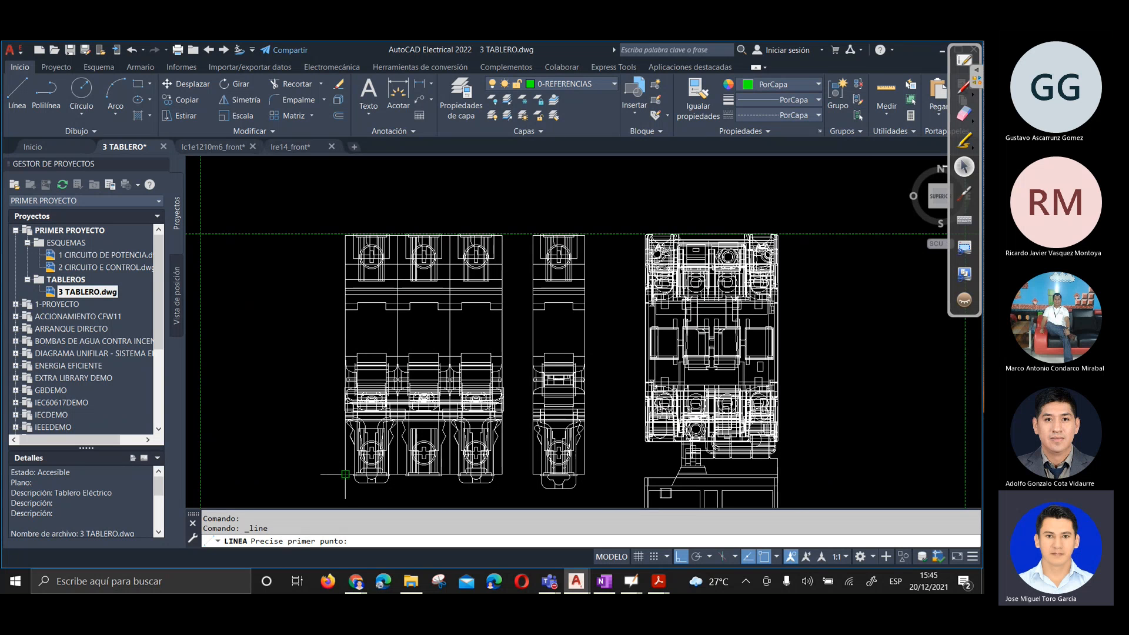
{"action": "scroll", "coordinate": [352, 233], "scroll_direction": "up", "scroll_amount": 4}
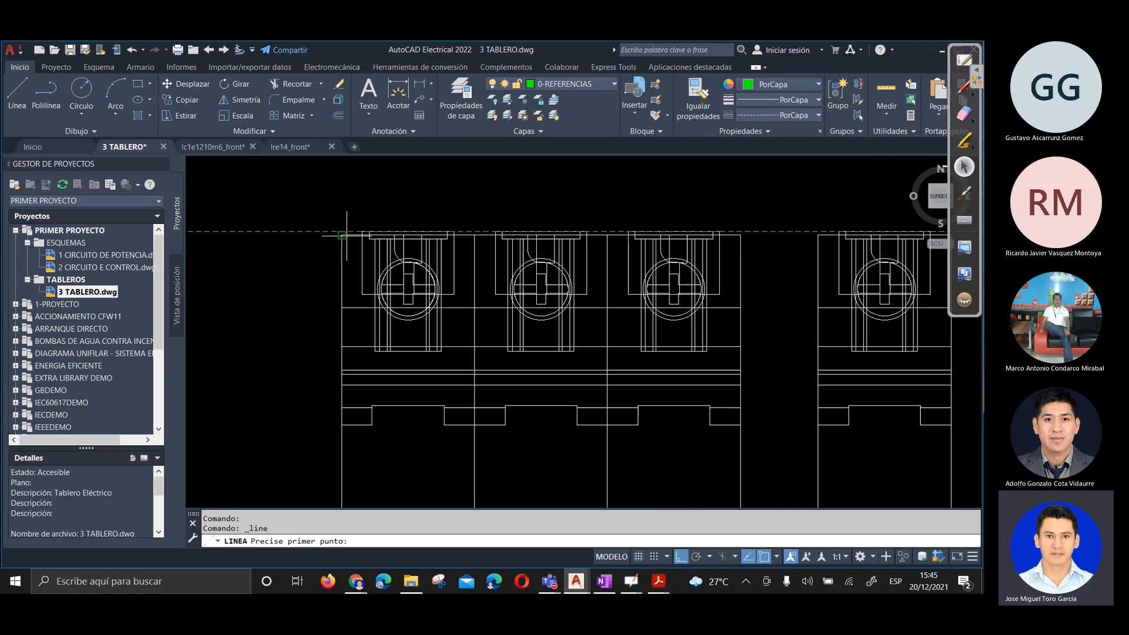
{"action": "left_click", "coordinate": [345, 234]}
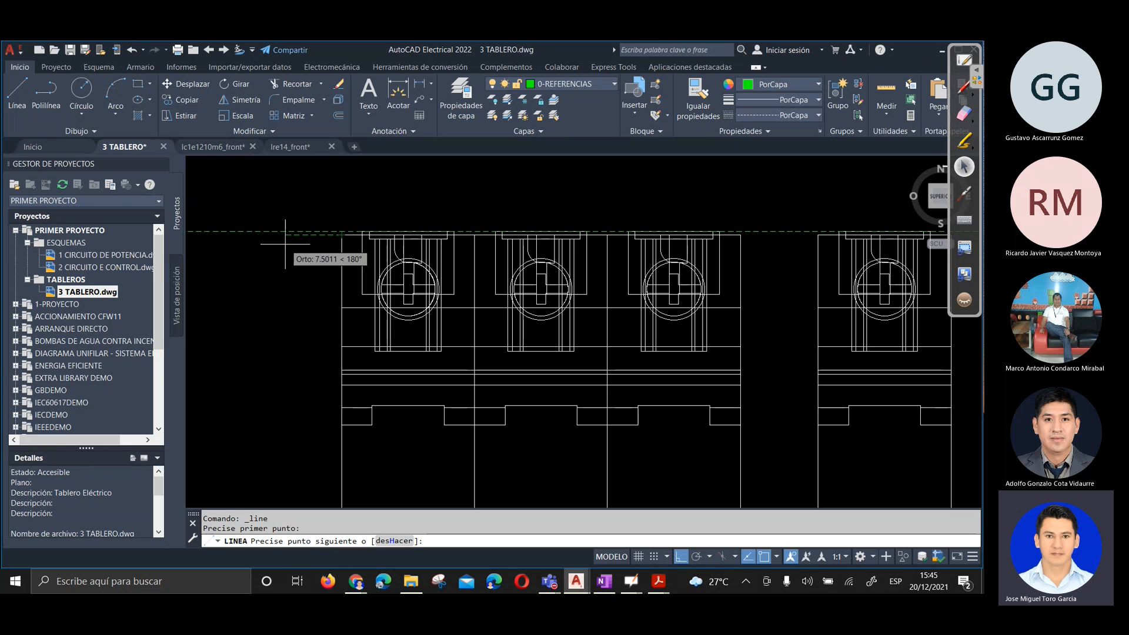
{"action": "type", "text": "5"}
{"action": "key", "text": "Return"}
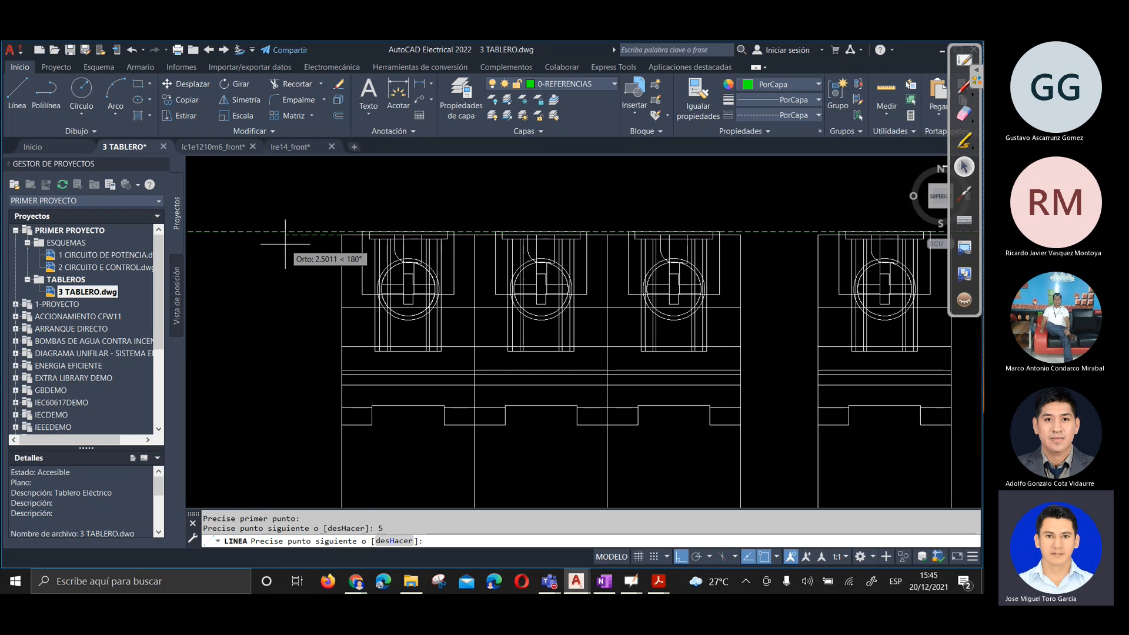
{"action": "key", "text": "Return"}
Draw a 5-unit horizontal line leftward from the three-pole breaker's lower-left corner
{"action": "scroll", "coordinate": [318, 269], "scroll_direction": "down", "scroll_amount": 4}
{"action": "scroll", "coordinate": [332, 414], "scroll_direction": "up", "scroll_amount": 5}
{"action": "key", "text": "Return"}
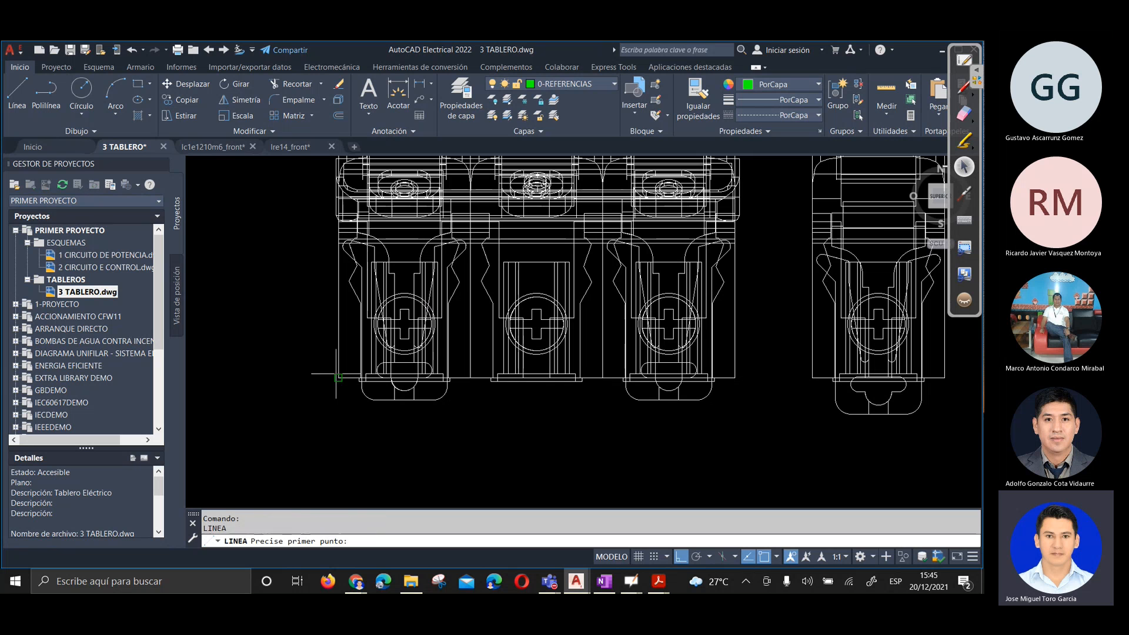
{"action": "left_click", "coordinate": [334, 376]}
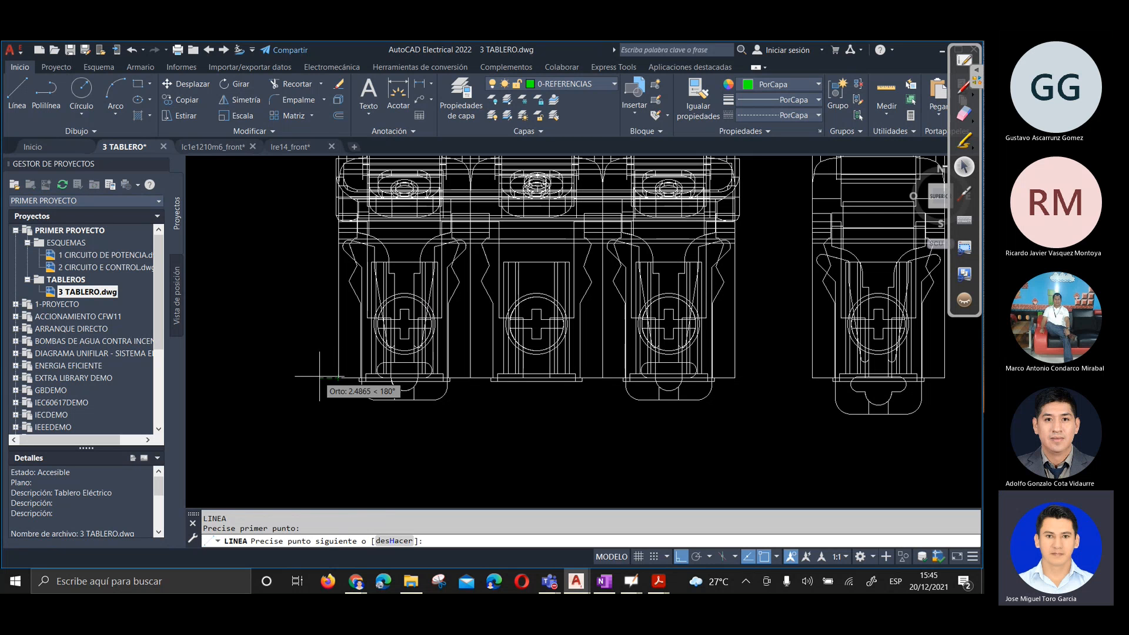
{"action": "type", "text": "5"}
{"action": "key", "text": "Return"}
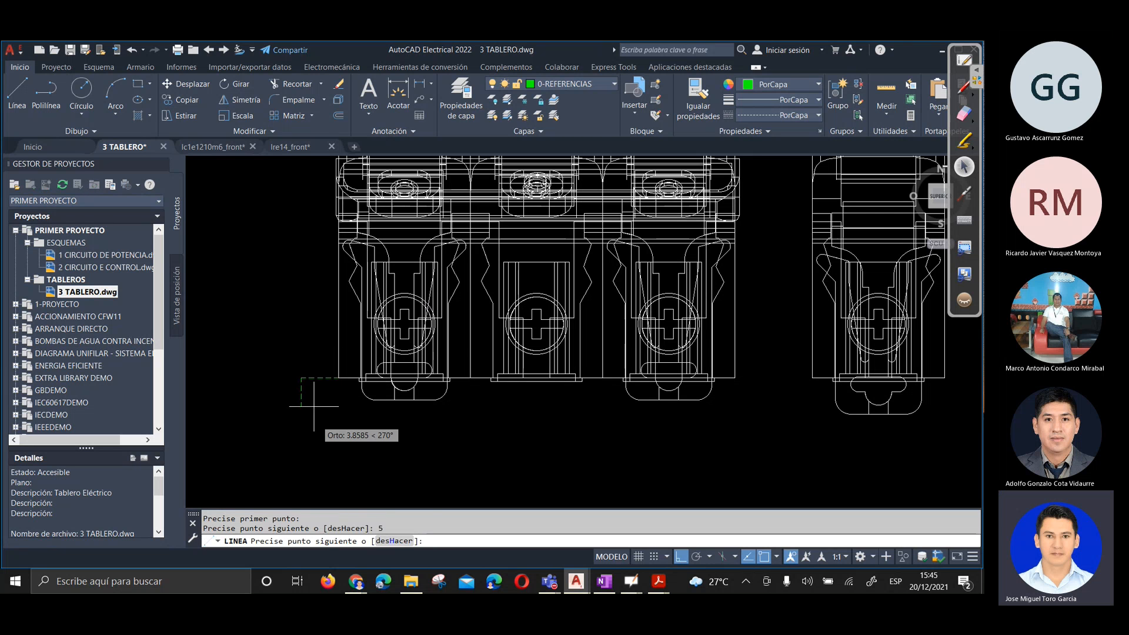
{"action": "key", "text": "Return"}
Draw a vertical line joining the outer ends of the two short lines beside the three-pole breaker
{"action": "scroll", "coordinate": [303, 391], "scroll_direction": "down", "scroll_amount": 2}
{"action": "middle_click_drag", "start_coordinate": [304, 391], "coordinate": [352, 454]}
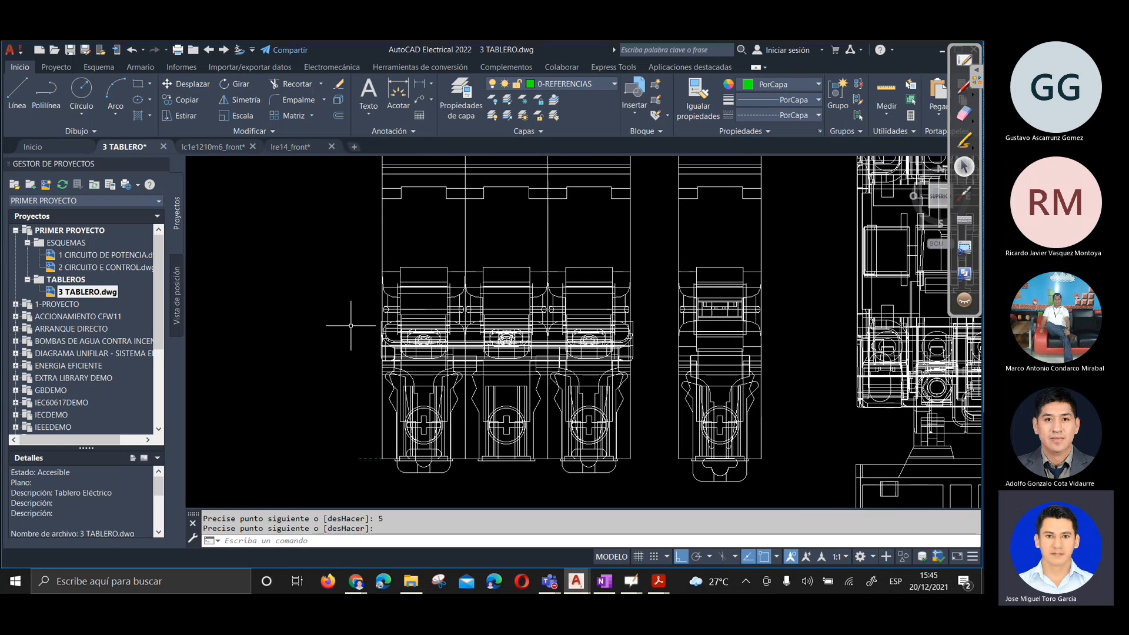
{"action": "mouse_move", "coordinate": [386, 217]}
{"action": "middle_mouse_down"}
{"action": "mouse_move", "coordinate": [395, 297]}
{"action": "mouse_move", "coordinate": [414, 336]}
{"action": "middle_mouse_up"}
{"action": "scroll", "coordinate": [393, 293], "scroll_direction": "down", "scroll_amount": 2}
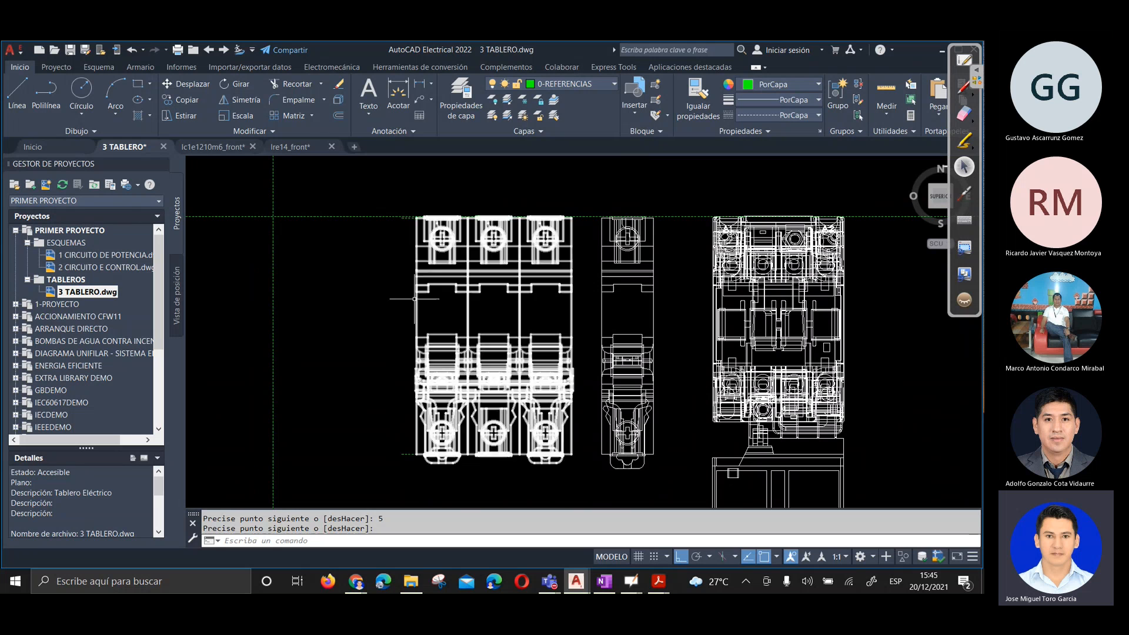
{"action": "middle_click_drag", "start_coordinate": [395, 309], "coordinate": [415, 314]}
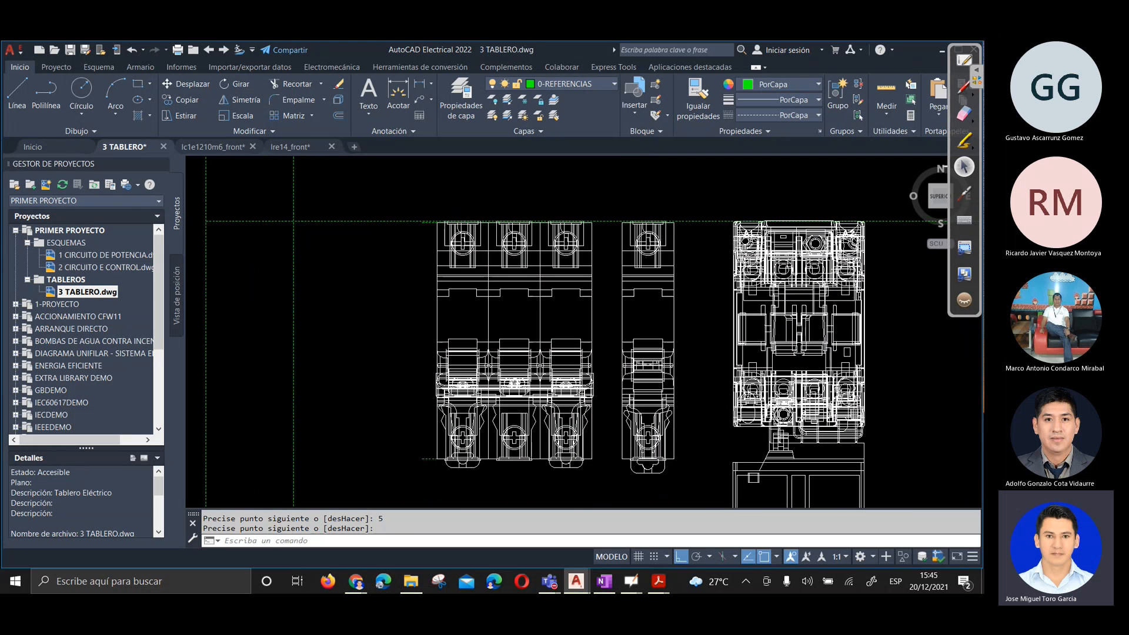
{"action": "left_click", "coordinate": [17, 96]}
{"action": "scroll", "coordinate": [407, 210], "scroll_direction": "up", "scroll_amount": 8}
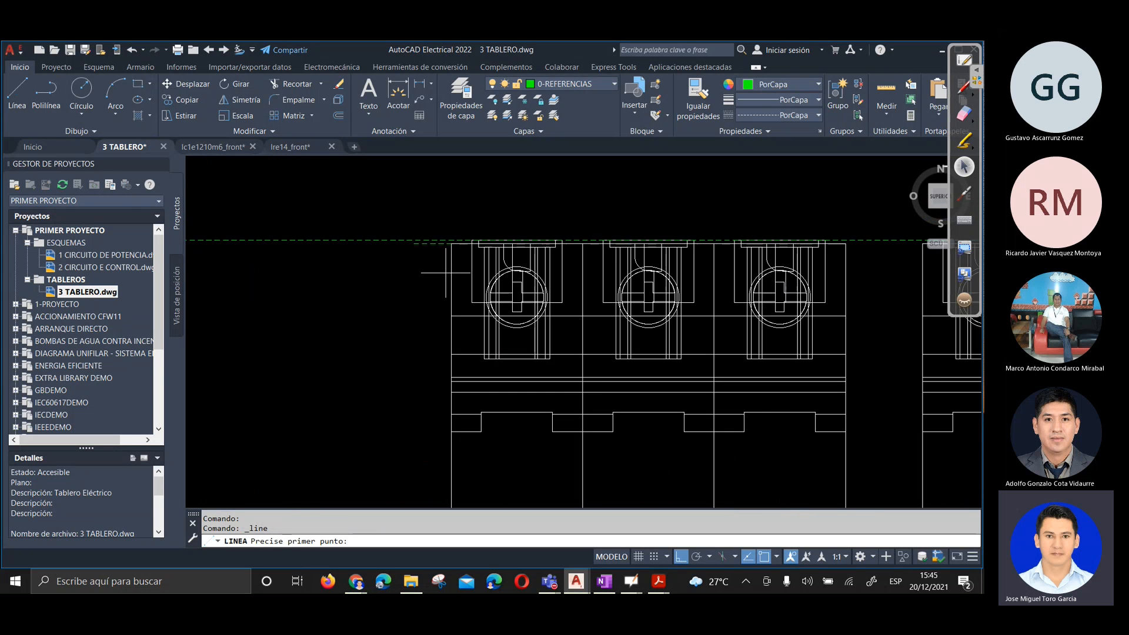
{"action": "left_click", "coordinate": [380, 189]}
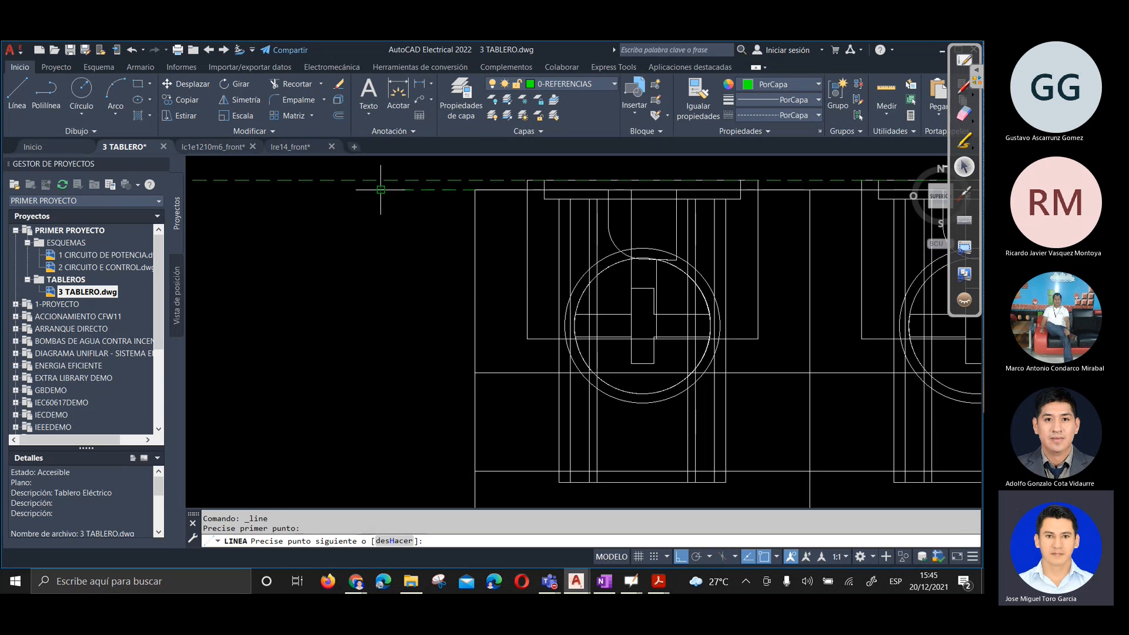
{"action": "scroll", "coordinate": [378, 189], "scroll_direction": "down", "scroll_amount": 8}
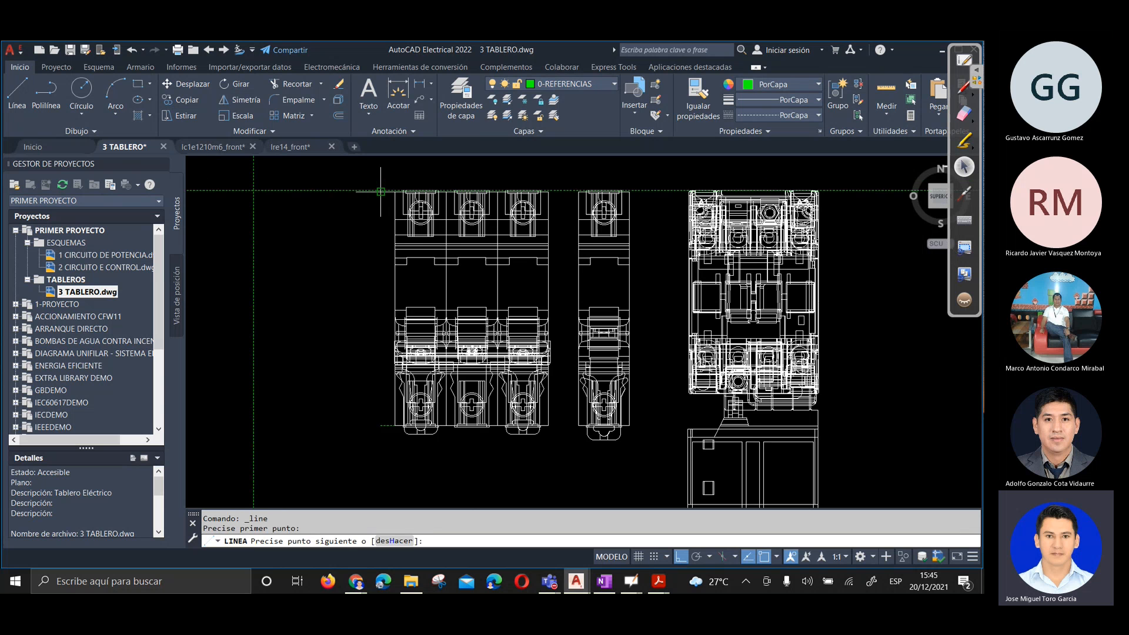
{"action": "left_click", "coordinate": [371, 427]}
{"action": "key", "text": "Return"}
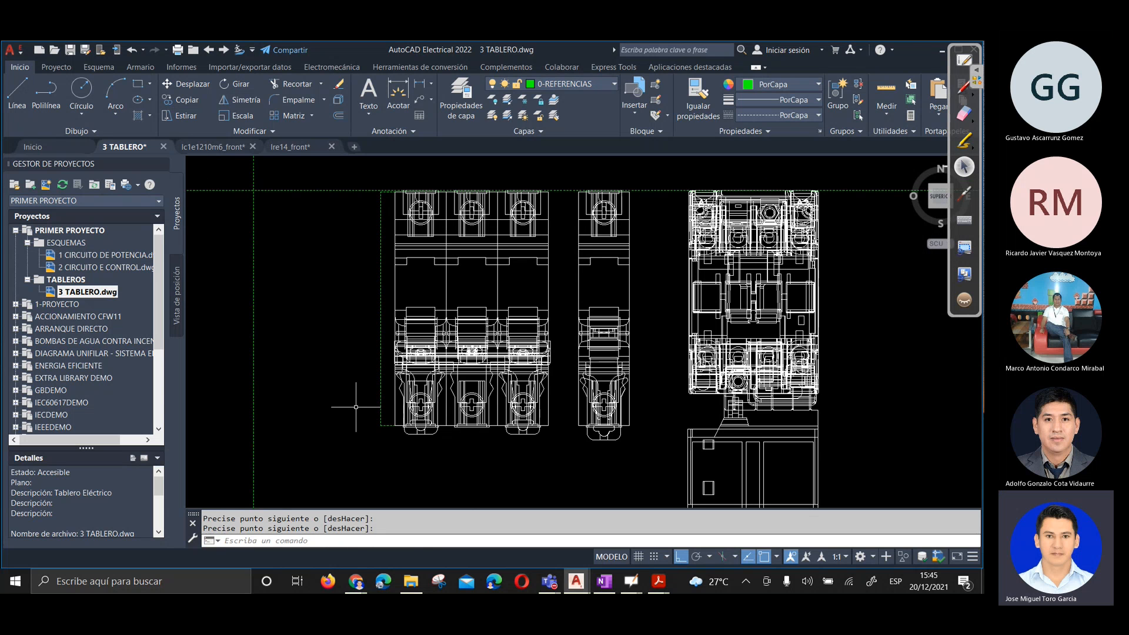
Draw a 40-unit horizontal line leftward from the midpoint of the vertical line beside the three-pole breaker
{"action": "left_click", "coordinate": [381, 301]}
{"action": "scroll", "coordinate": [410, 305], "scroll_direction": "up", "scroll_amount": 5}
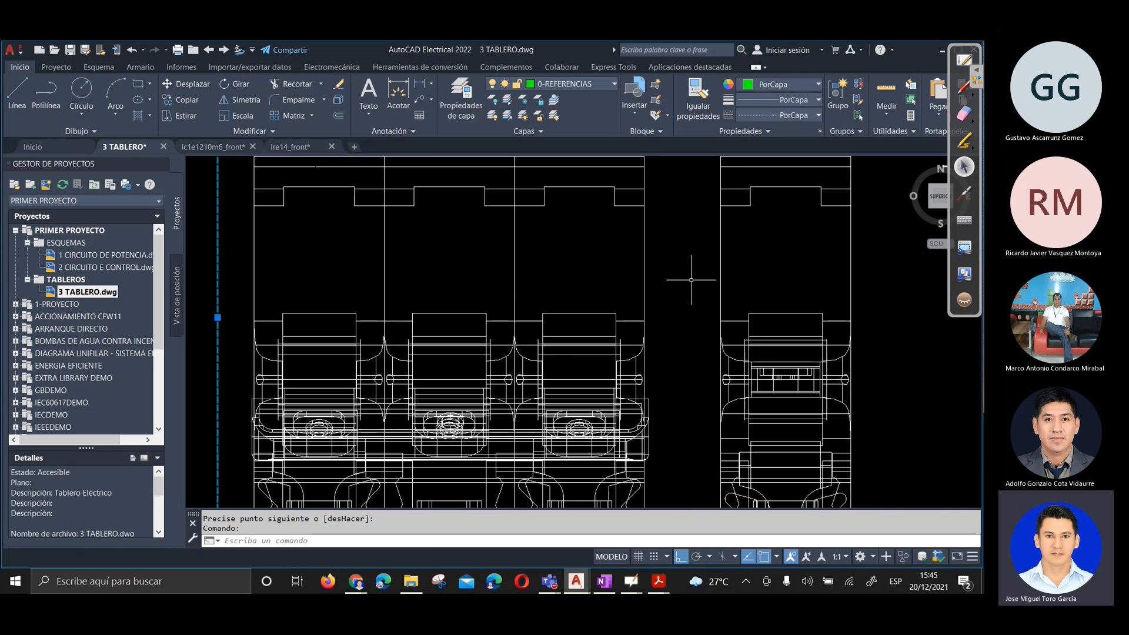
{"action": "scroll", "coordinate": [582, 262], "scroll_direction": "down", "scroll_amount": 5}
{"action": "scroll", "coordinate": [379, 304], "scroll_direction": "up", "scroll_amount": 3}
{"action": "scroll", "coordinate": [403, 335], "scroll_direction": "down", "scroll_amount": 1}
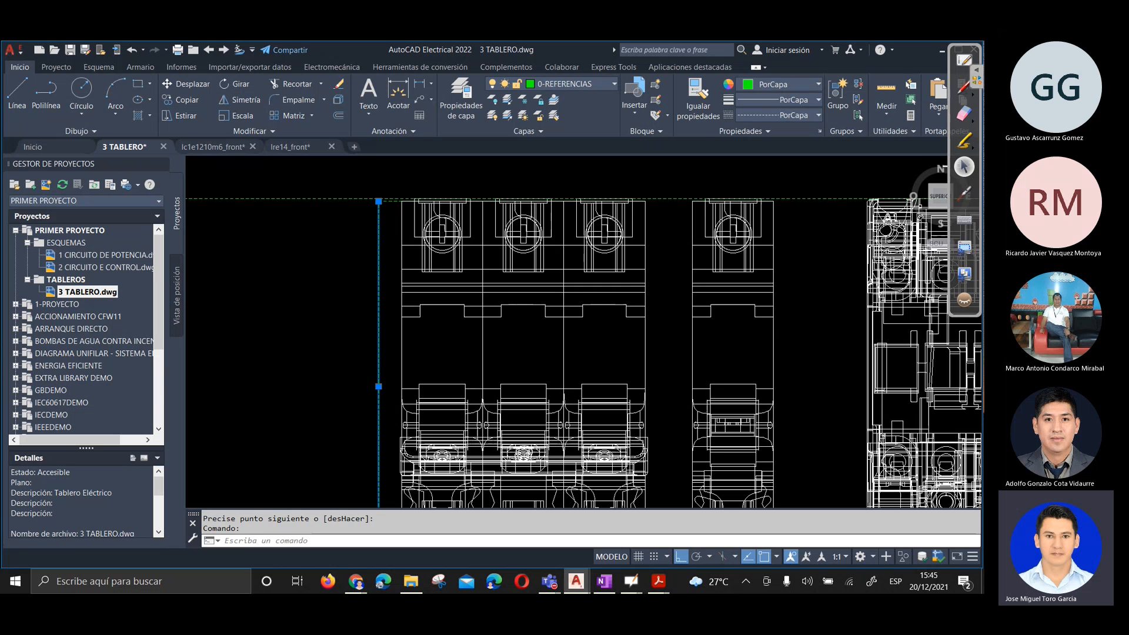
{"action": "scroll", "coordinate": [364, 357], "scroll_direction": "down", "scroll_amount": 2}
{"action": "left_click", "coordinate": [18, 95]}
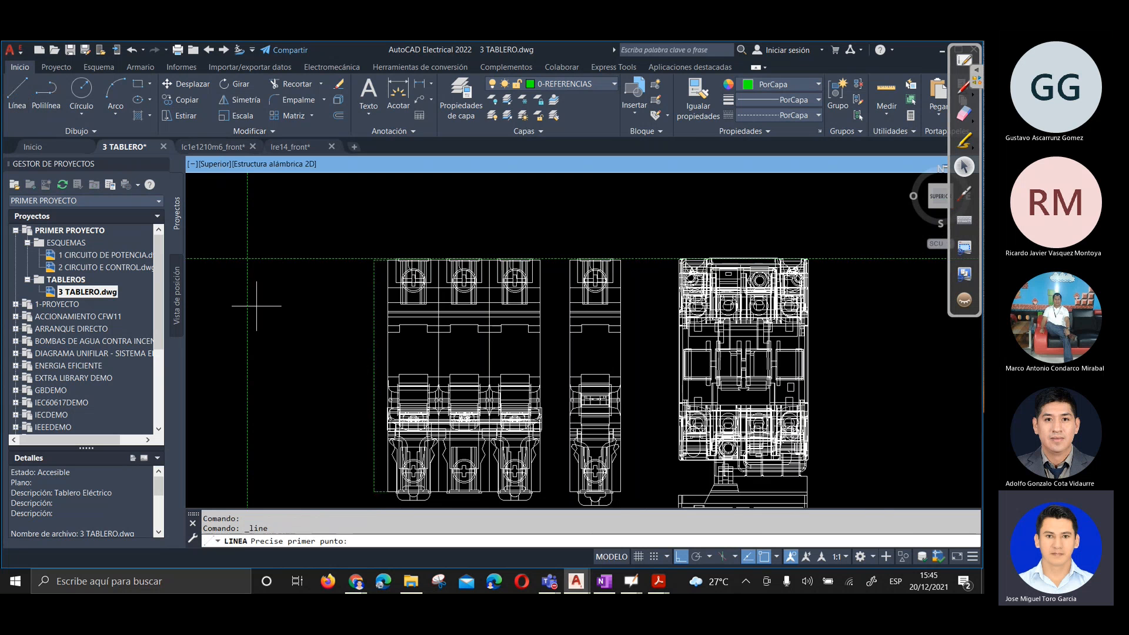
{"action": "left_click", "coordinate": [374, 375]}
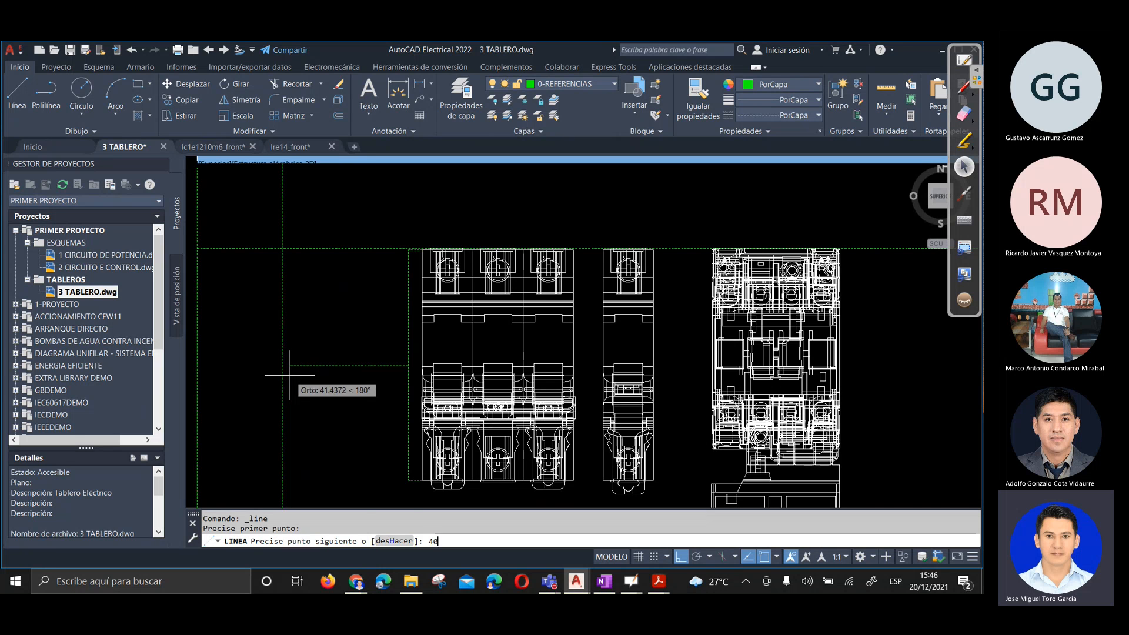
{"action": "key", "text": "Return"}
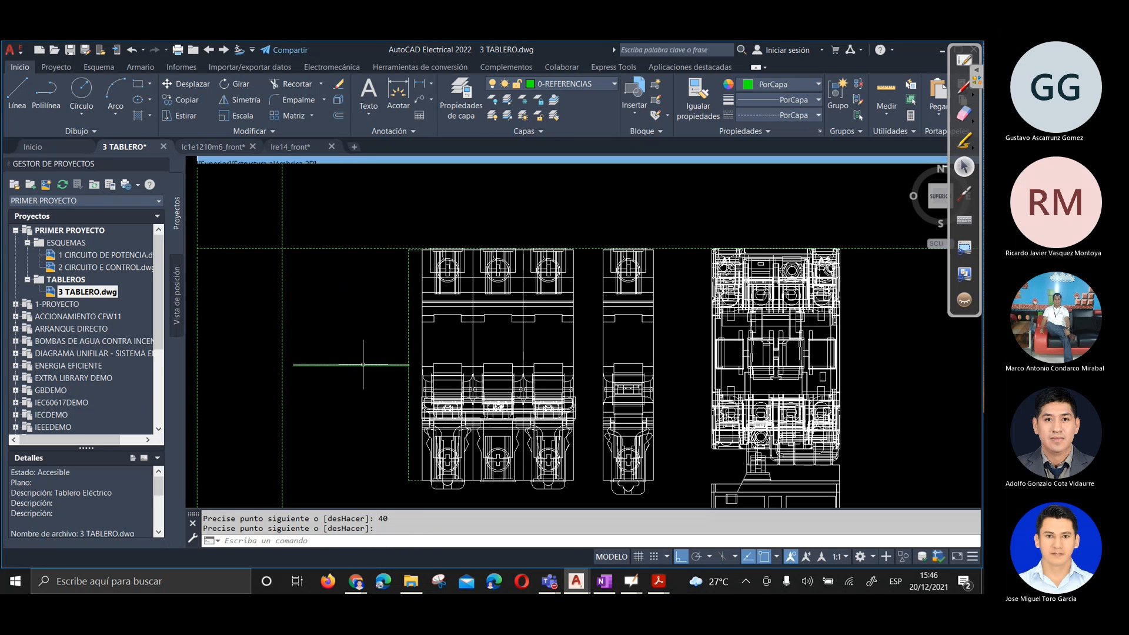
{"action": "key", "text": "Escape"}
Stretch the horizontal line's right end across the breakers and contactor to near the right-hand vertical guide line
{"action": "left_click", "coordinate": [363, 364]}
{"action": "left_click", "coordinate": [408, 365]}
{"action": "scroll", "coordinate": [407, 366], "scroll_direction": "down", "scroll_amount": 3}
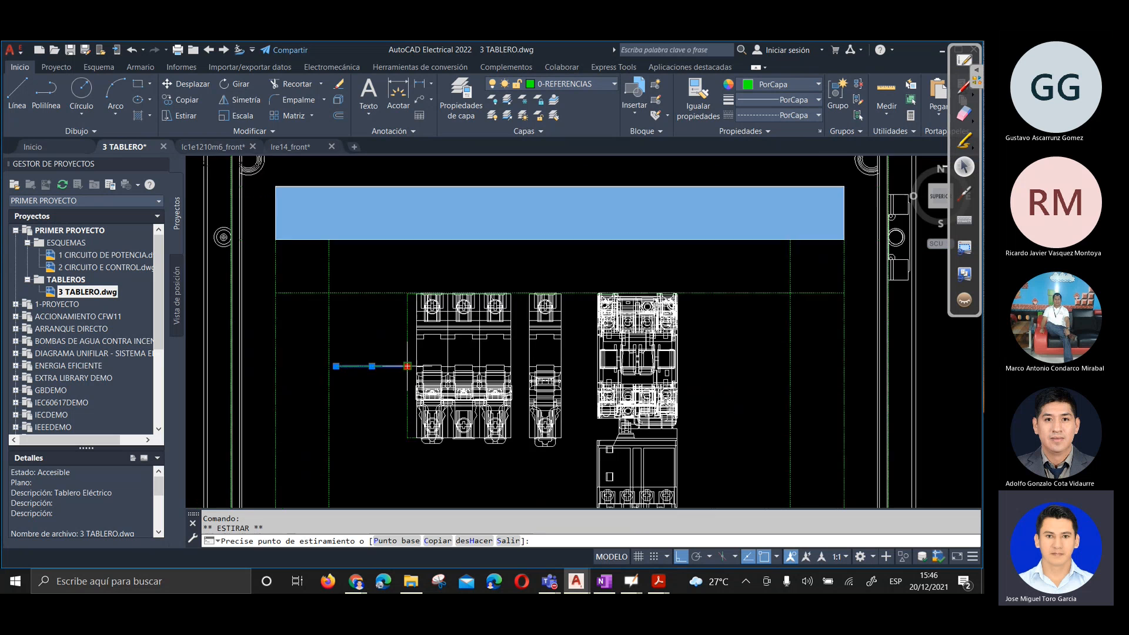
{"action": "scroll", "coordinate": [408, 366], "scroll_direction": "down", "scroll_amount": 2}
{"action": "scroll", "coordinate": [582, 359], "scroll_direction": "up", "scroll_amount": 3}
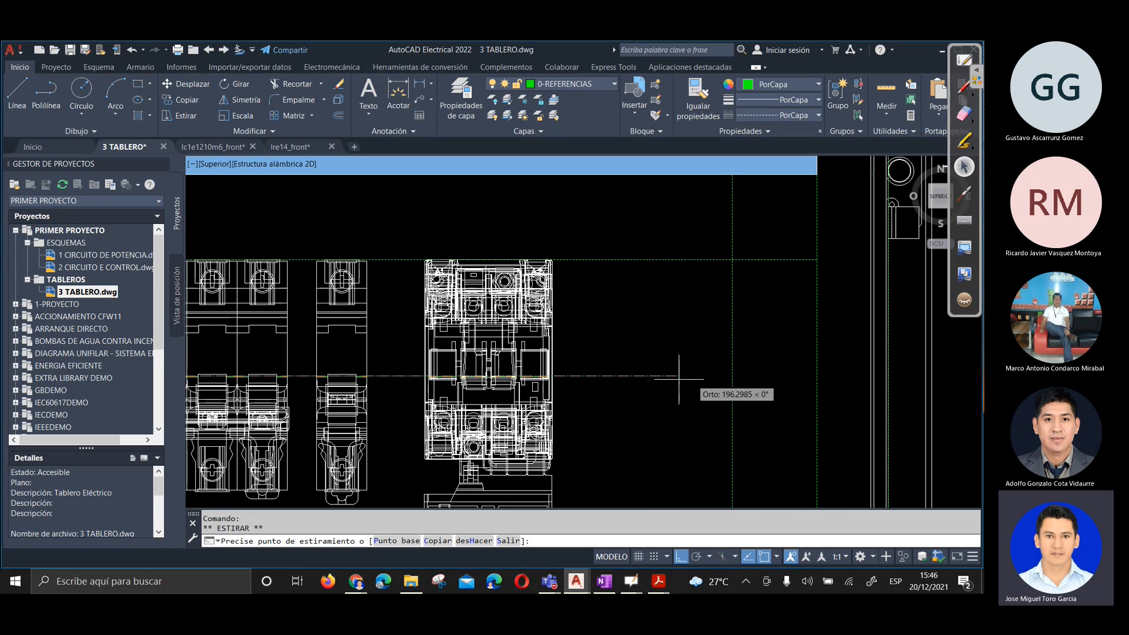
{"action": "left_click", "coordinate": [722, 377]}
Extend the left end of the horizontal center line to the nearest vertical guide line
{"action": "key", "text": "space"}
{"action": "scroll", "coordinate": [759, 388], "scroll_direction": "down", "scroll_amount": 3}
{"action": "scroll", "coordinate": [470, 421], "scroll_direction": "up", "scroll_amount": 6}
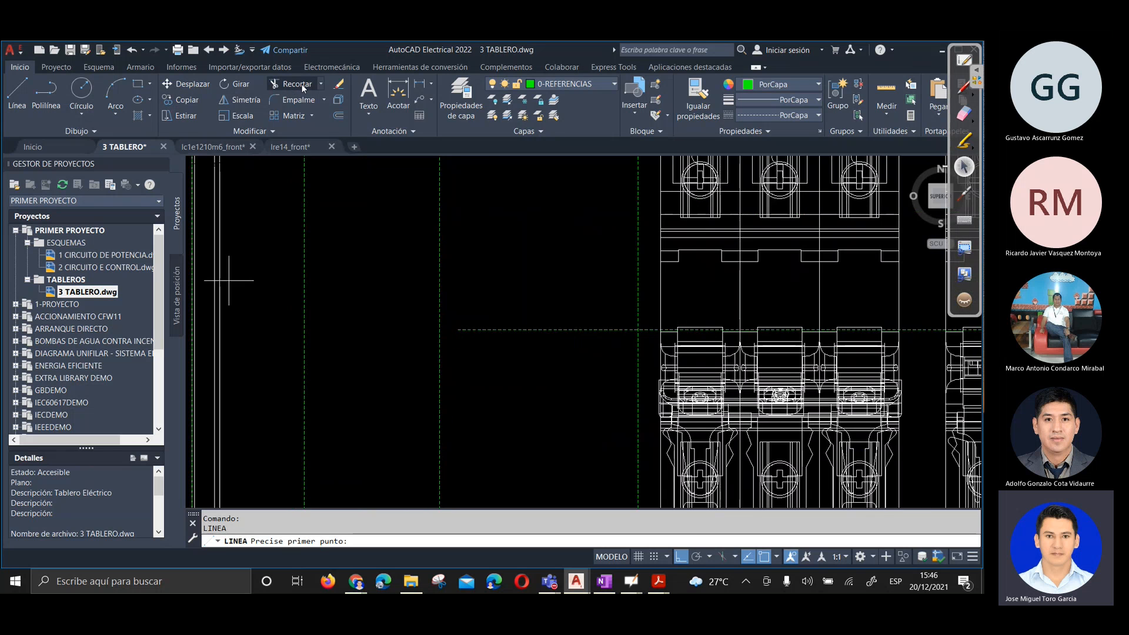
{"action": "left_click", "coordinate": [321, 84]}
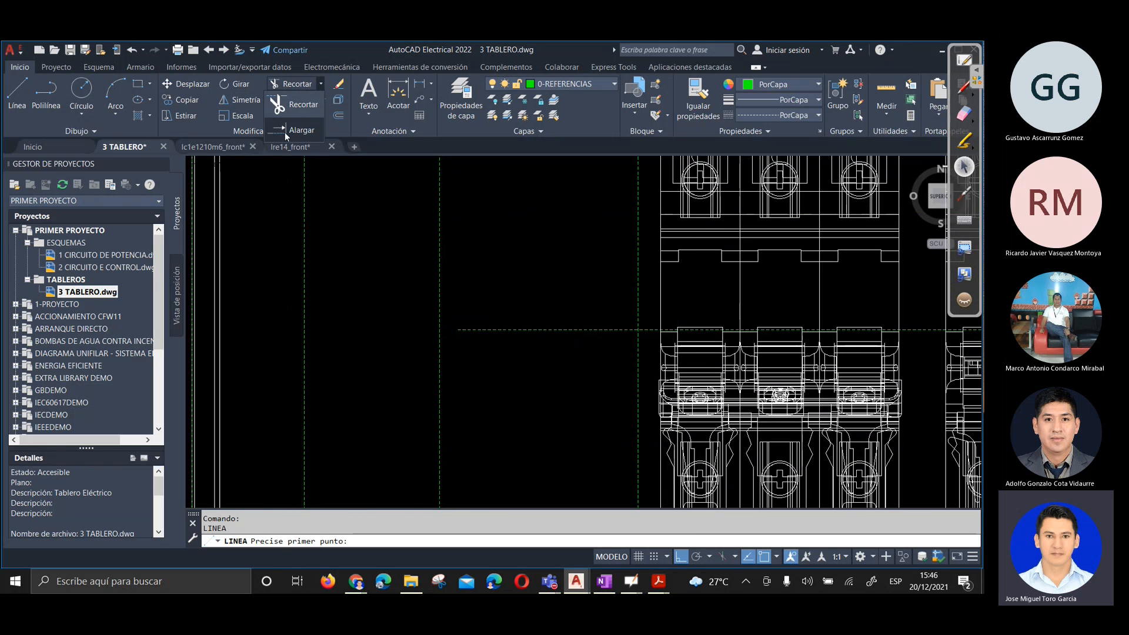
{"action": "left_click", "coordinate": [284, 130]}
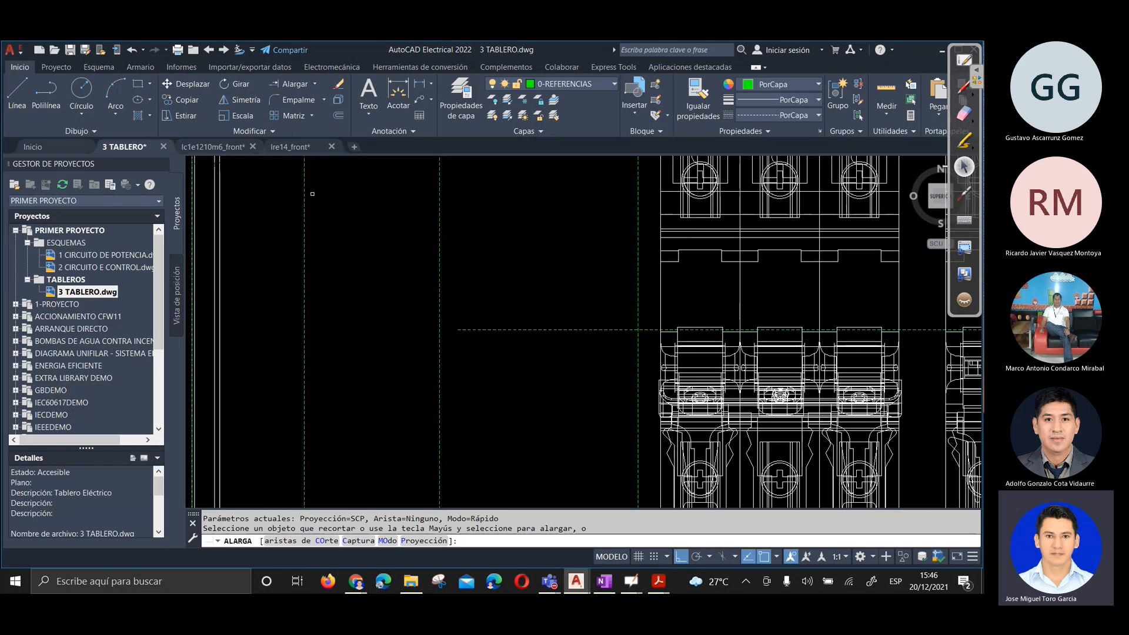
{"action": "left_click", "coordinate": [467, 303]}
{"action": "left_click", "coordinate": [463, 331]}
{"action": "left_click", "coordinate": [439, 301]}
{"action": "left_click", "coordinate": [458, 329]}
Extend the right end of the horizontal center line to the vertical guide beyond the contactor
{"action": "scroll", "coordinate": [464, 329], "scroll_direction": "down", "scroll_amount": 5}
{"action": "middle_click_drag", "start_coordinate": [686, 348], "coordinate": [438, 382]}
{"action": "scroll", "coordinate": [593, 366], "scroll_direction": "up", "scroll_amount": 3}
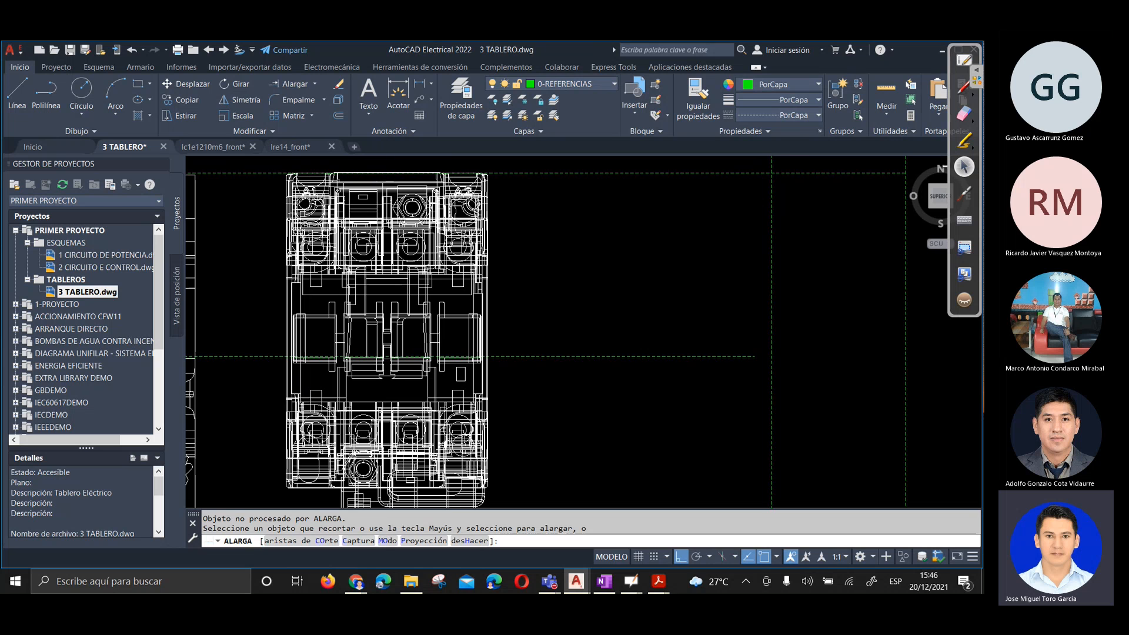
{"action": "left_click", "coordinate": [638, 357]}
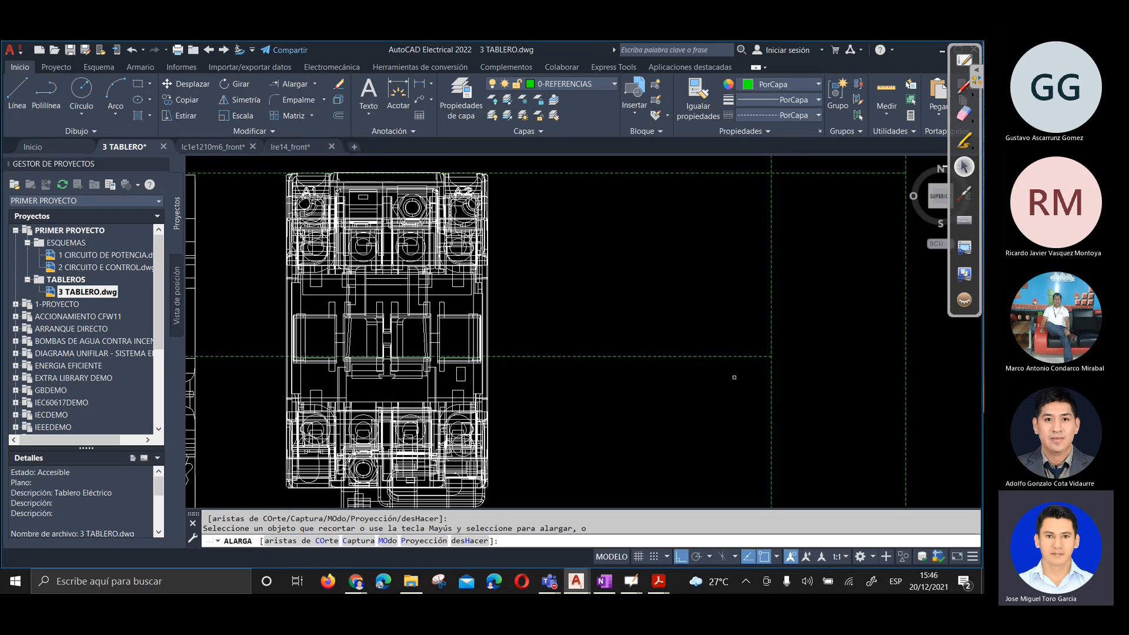
{"action": "key", "text": "Return"}
{"action": "scroll", "coordinate": [714, 360], "scroll_direction": "down", "scroll_amount": 2}
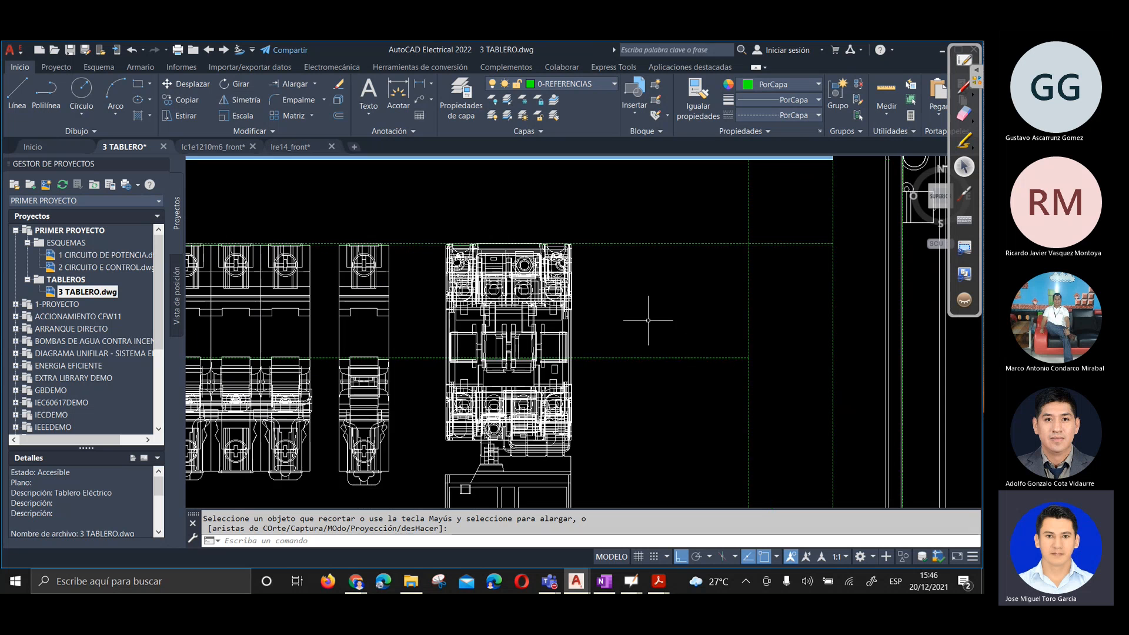
Save the panel drawing
{"action": "middle_click_drag", "start_coordinate": [647, 320], "coordinate": [744, 300]}
{"action": "scroll", "coordinate": [713, 299], "scroll_direction": "down", "scroll_amount": 2}
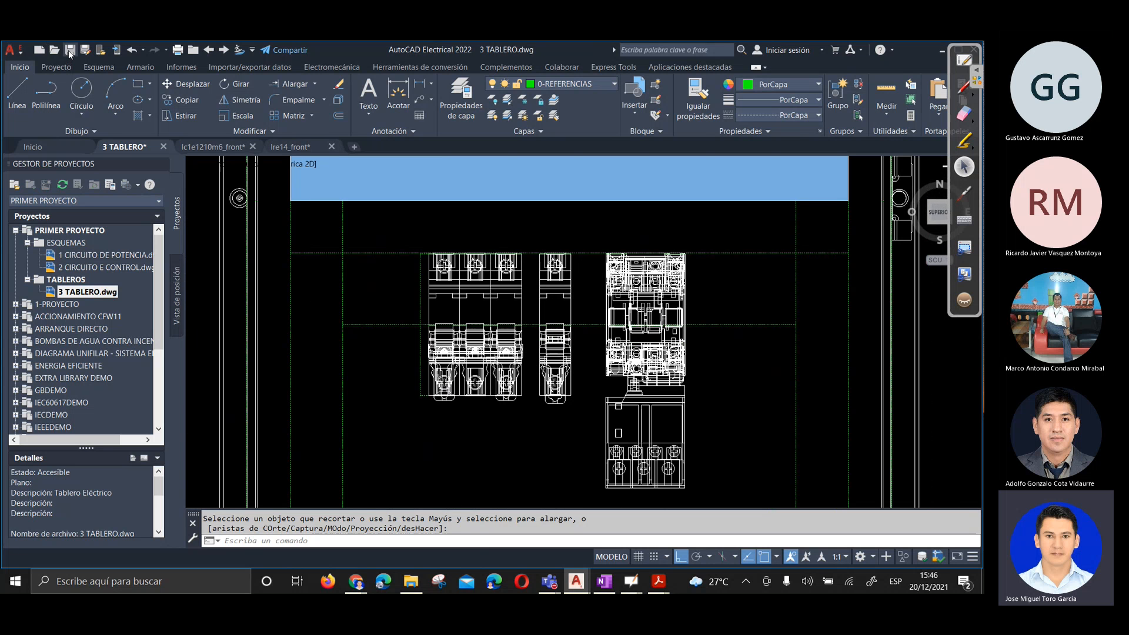
{"action": "left_click", "coordinate": [68, 51]}
{"action": "scroll", "coordinate": [372, 302], "scroll_direction": "up", "scroll_amount": 2}
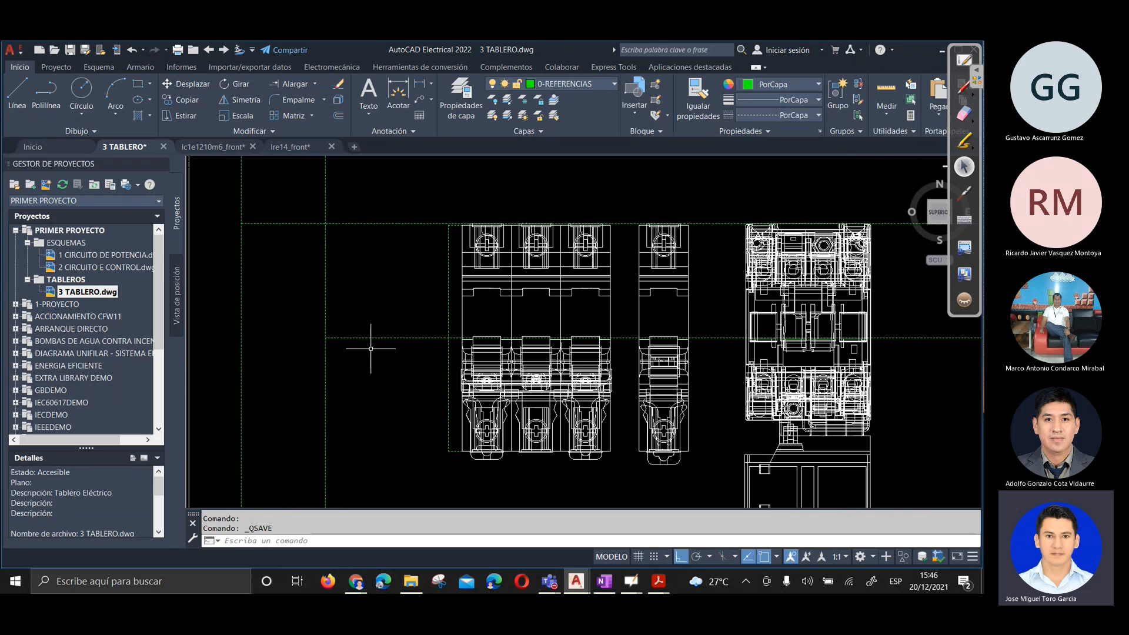
{"action": "left_click", "coordinate": [389, 338]}
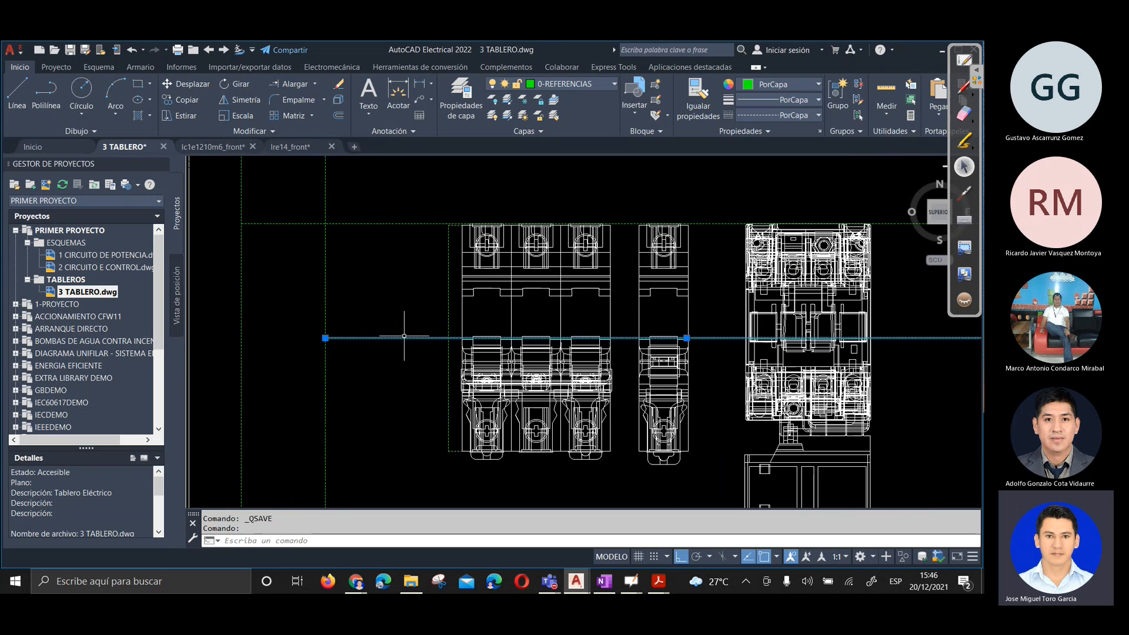
{"action": "scroll", "coordinate": [334, 349], "scroll_direction": "down", "scroll_amount": 2}
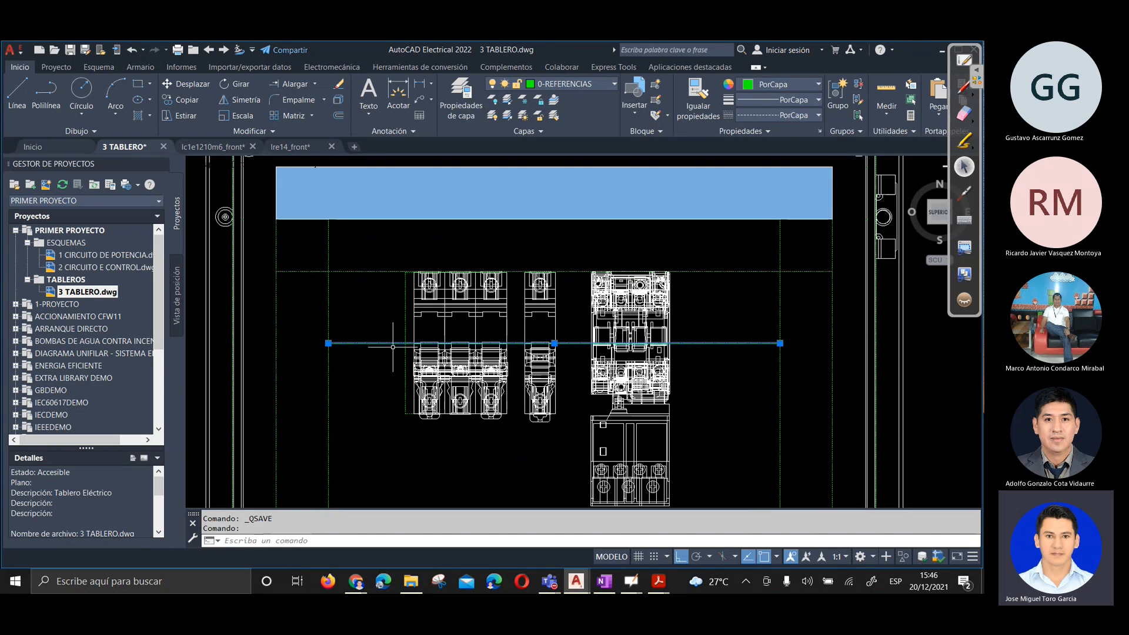
{"action": "key", "text": "Escape"}
{"action": "key", "text": "Escape"}
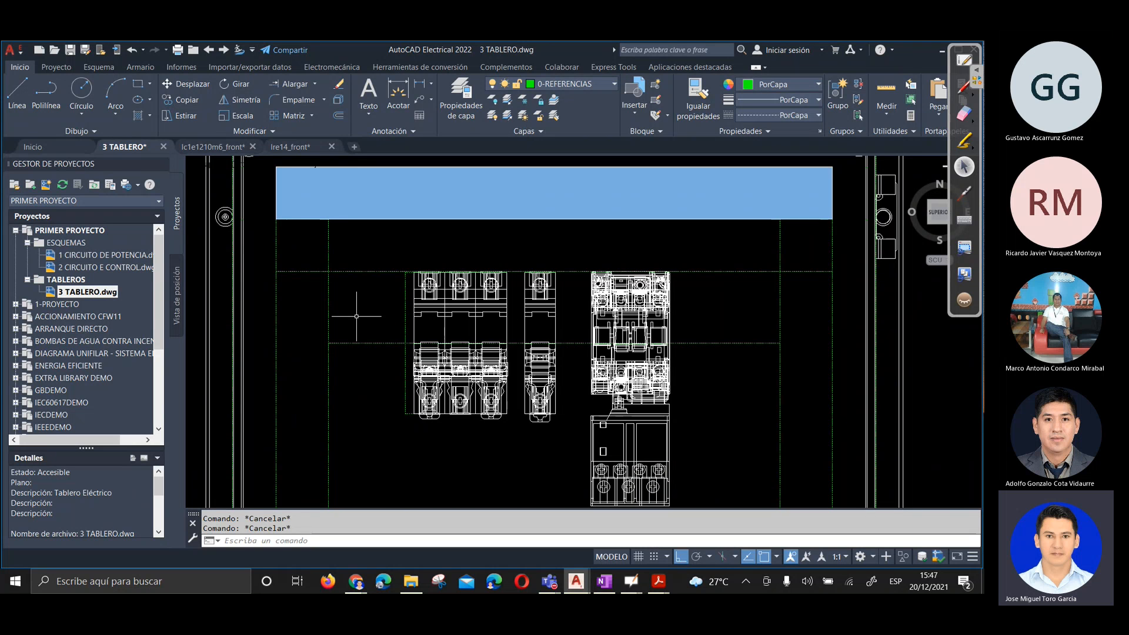
Start inserting a DIN rail from the panel layout symbols and set its scale to 1/25.4
{"action": "left_click", "coordinate": [140, 67]}
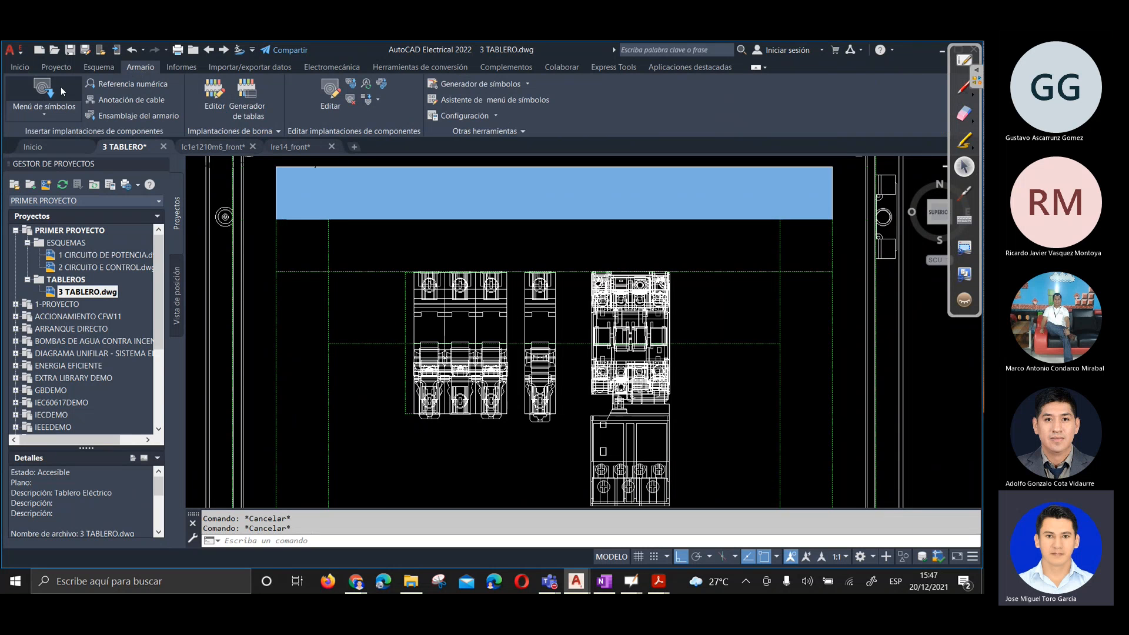
{"action": "left_click", "coordinate": [43, 90]}
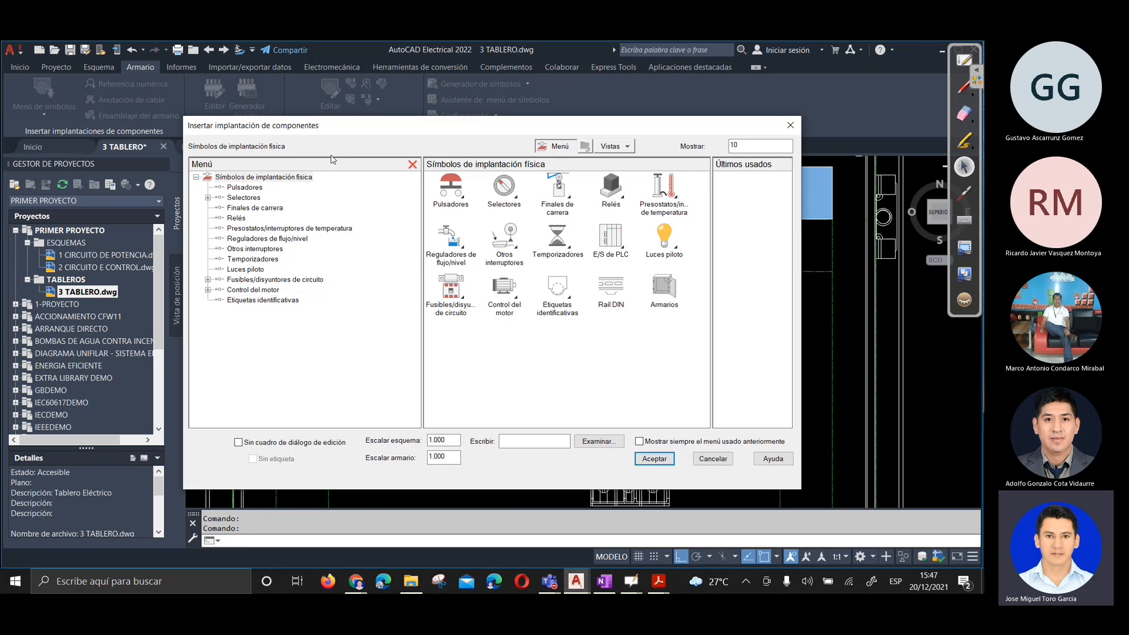
{"action": "left_click", "coordinate": [614, 287]}
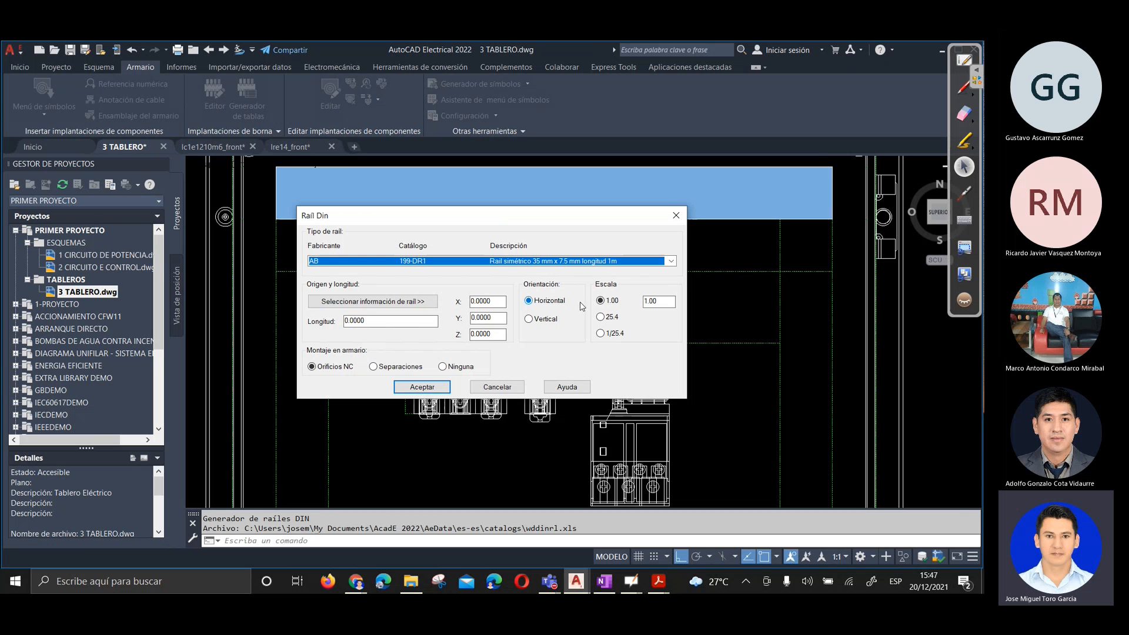
{"action": "left_click", "coordinate": [600, 334]}
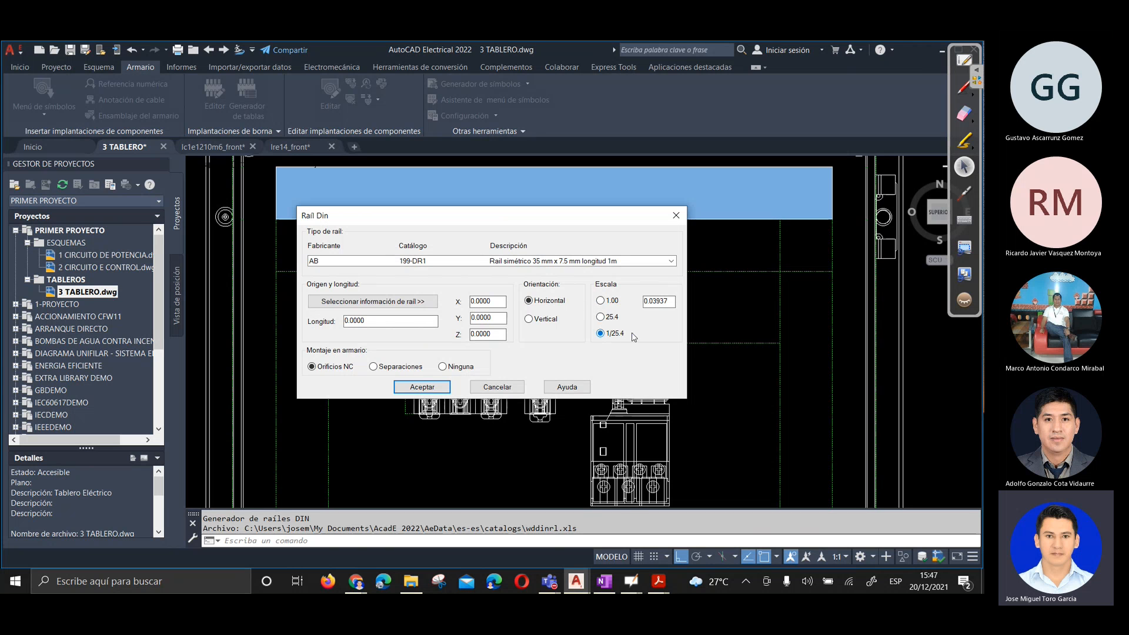
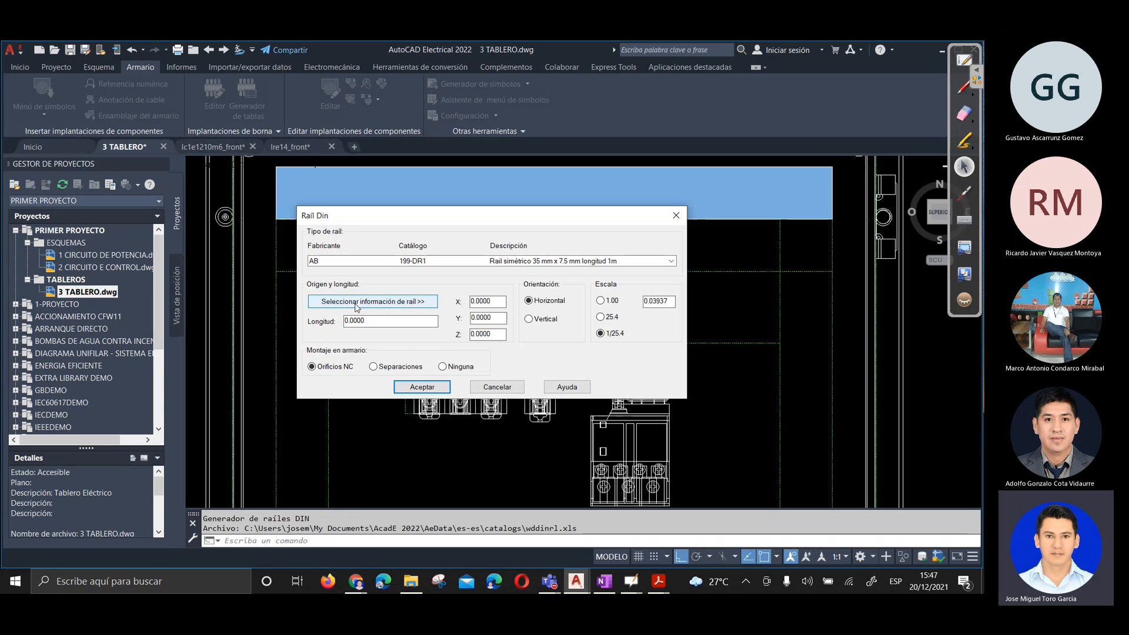
Define the rail's origin and length by picking the left and right ends of the horizontal center line
{"action": "left_click", "coordinate": [396, 305]}
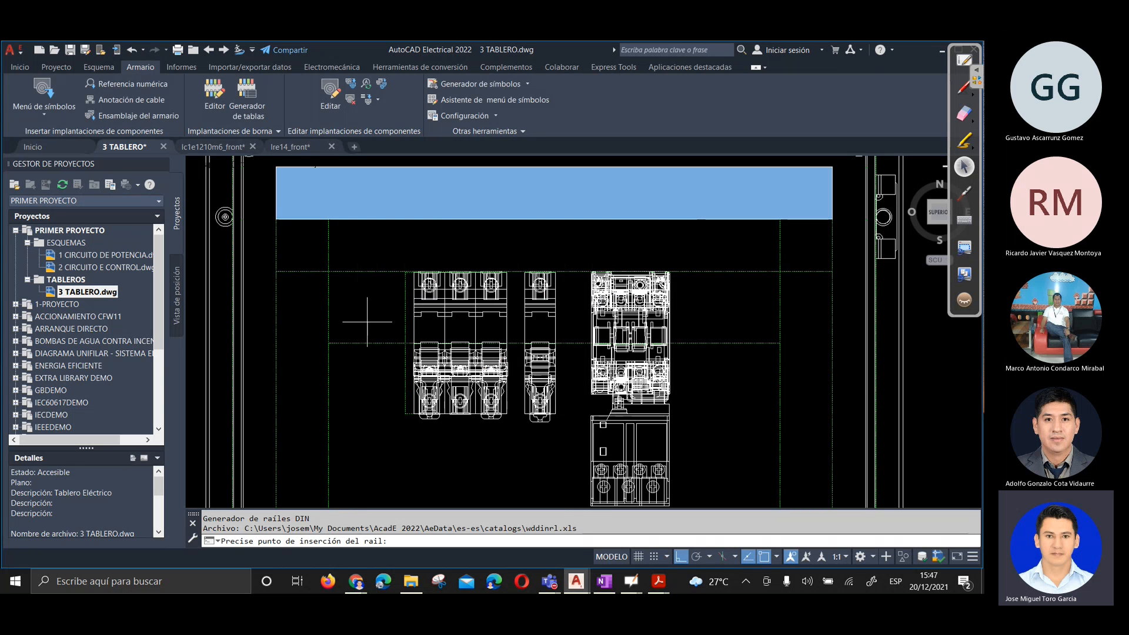
{"action": "left_click", "coordinate": [327, 343]}
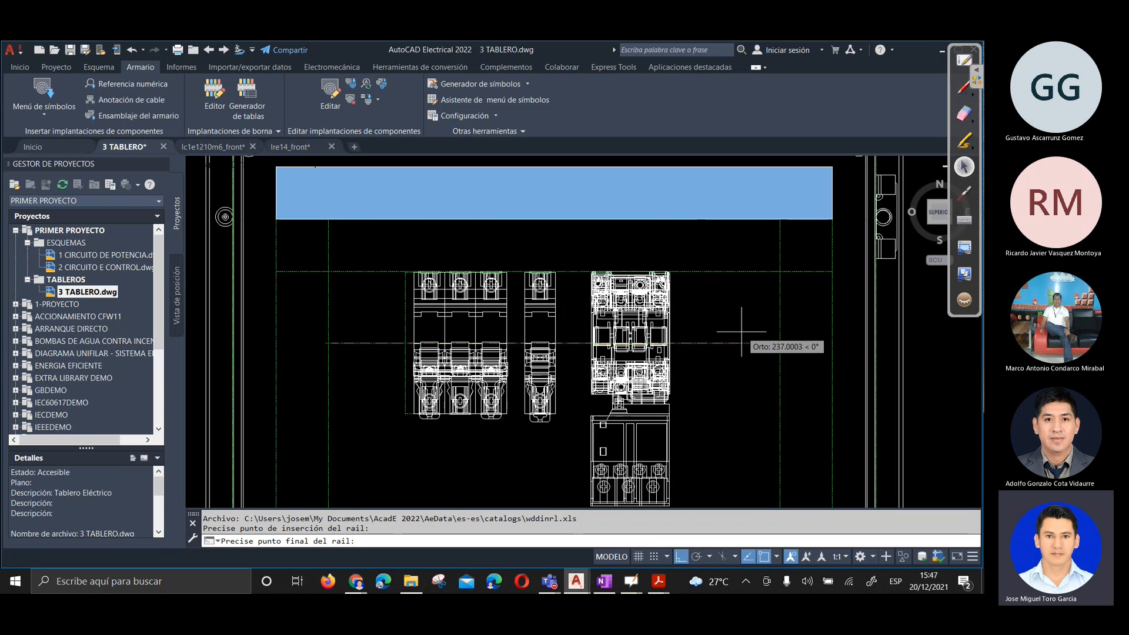
{"action": "left_click", "coordinate": [773, 342]}
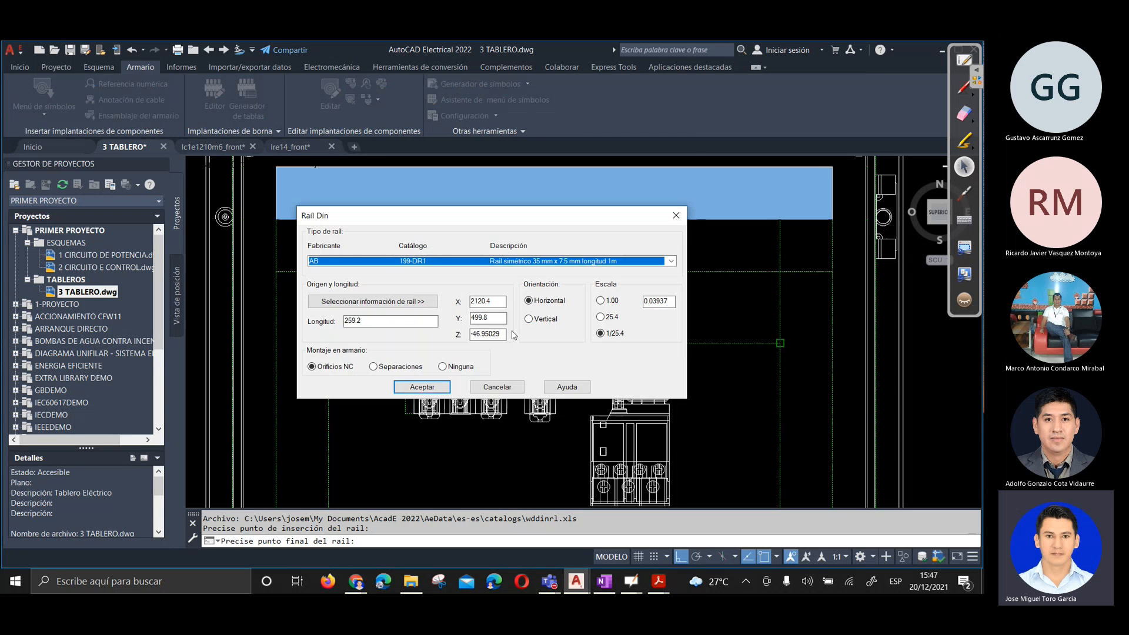
{"action": "left_click", "coordinate": [398, 320]}
{"action": "left_click_drag", "start_coordinate": [348, 321], "coordinate": [343, 321]}
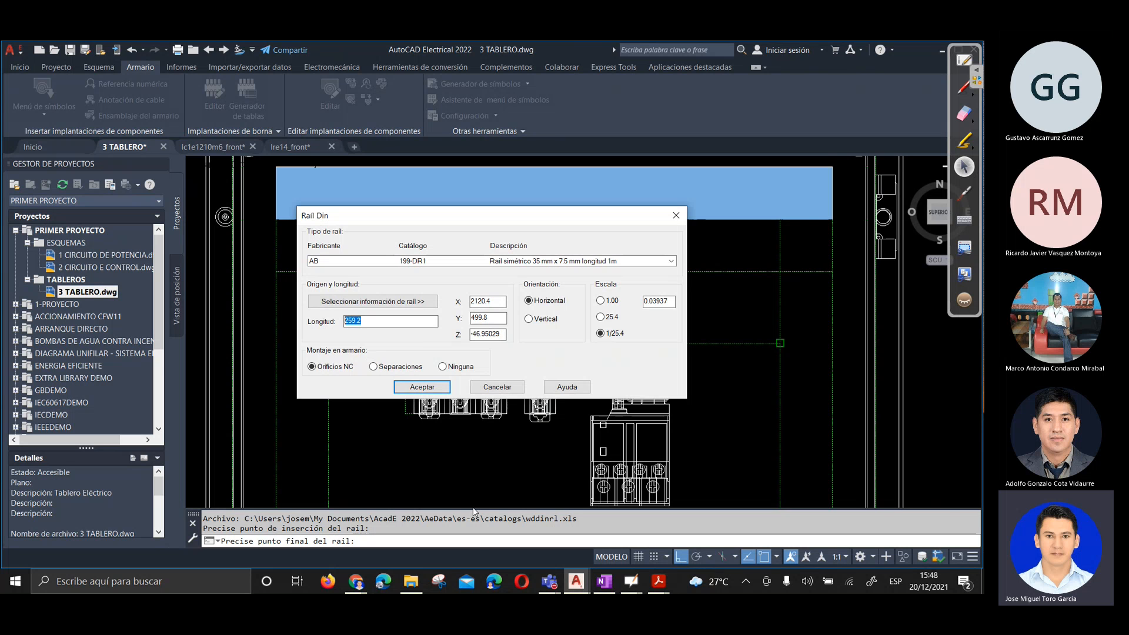
Switch to the RIEL DIN image search in Chrome and search for "RIEL DIN EN TABLEROS"
{"action": "left_click", "coordinate": [357, 582]}
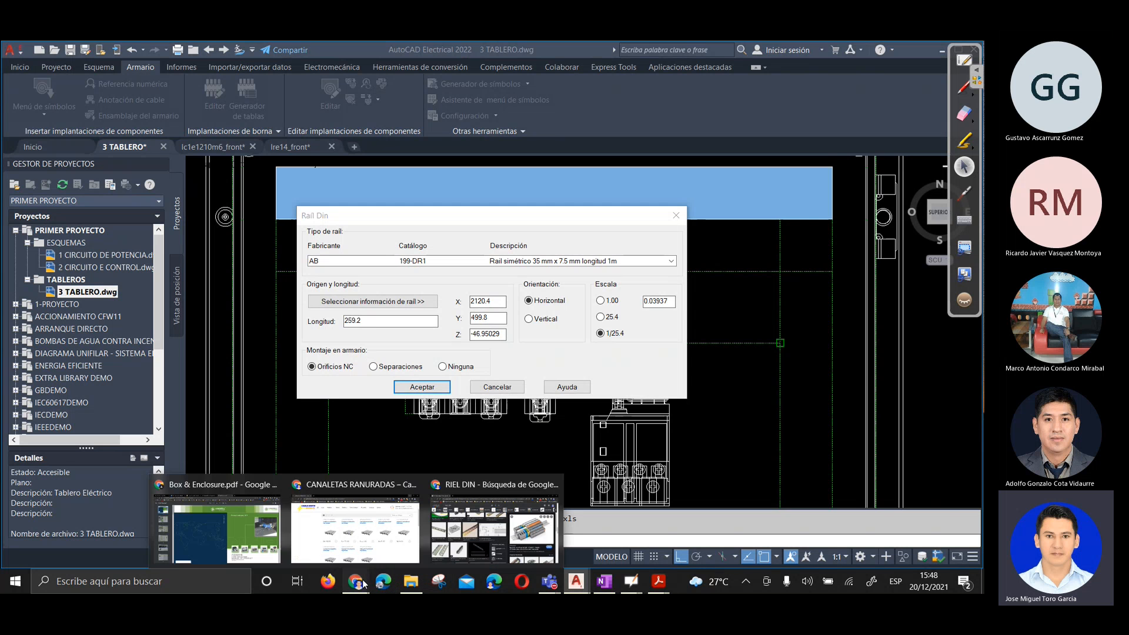
{"action": "left_click", "coordinate": [460, 528]}
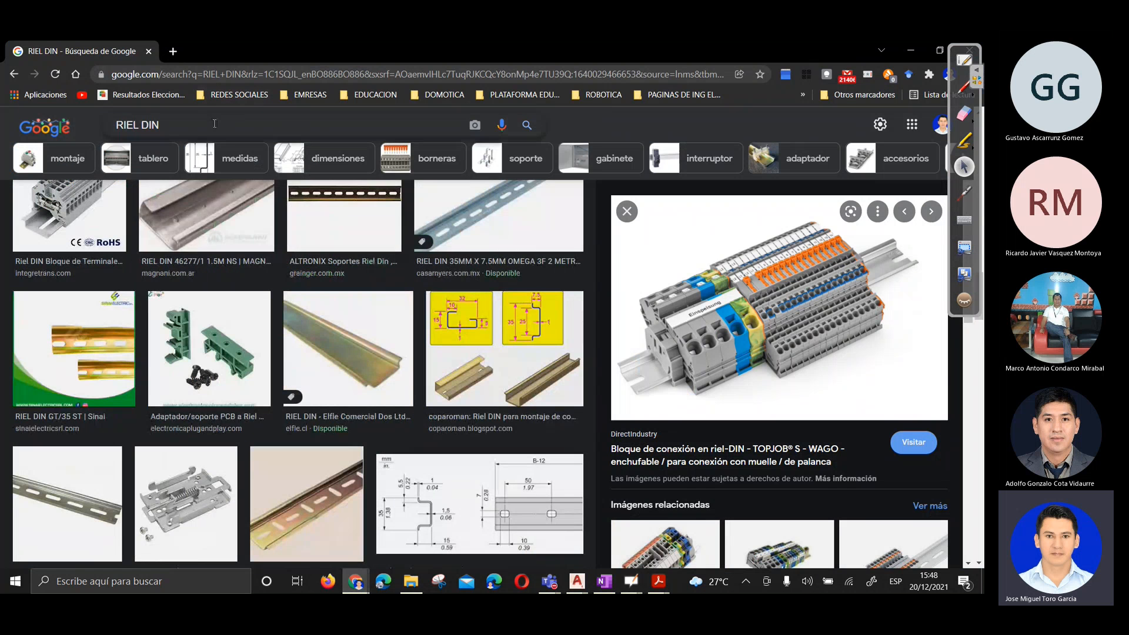
{"action": "left_click", "coordinate": [215, 124]}
{"action": "type", "text": "EN TABLEROS"}
{"action": "key", "text": "Return"}
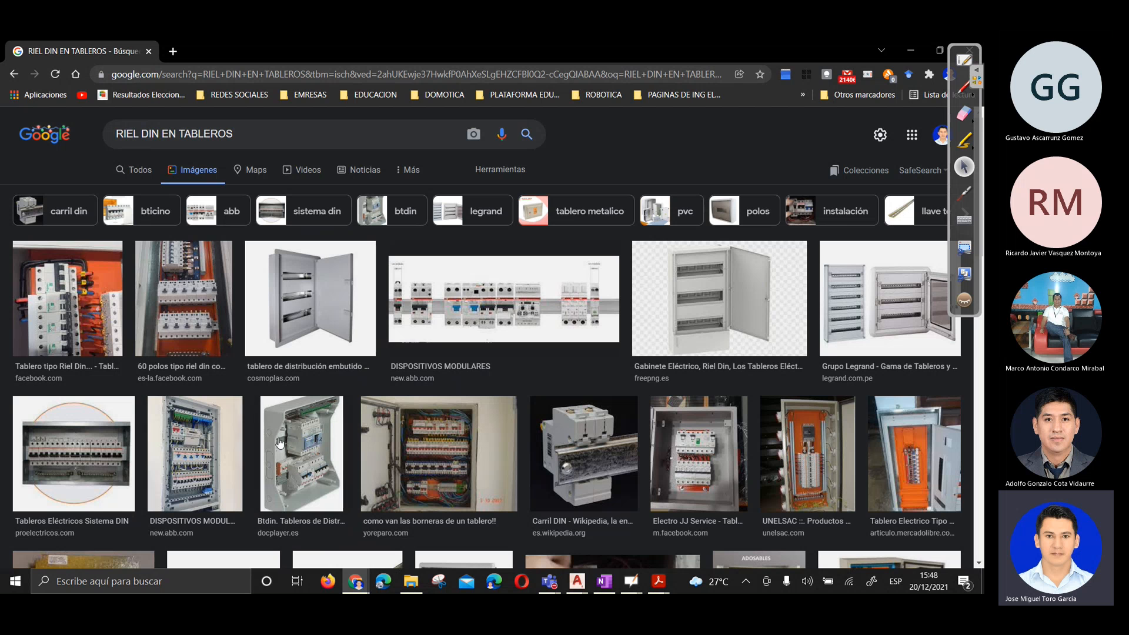
Examine the JK Electronics panel photo and its related images for how DIN rails are mounted in panels
{"action": "scroll", "coordinate": [623, 370], "scroll_direction": "down", "scroll_amount": 2}
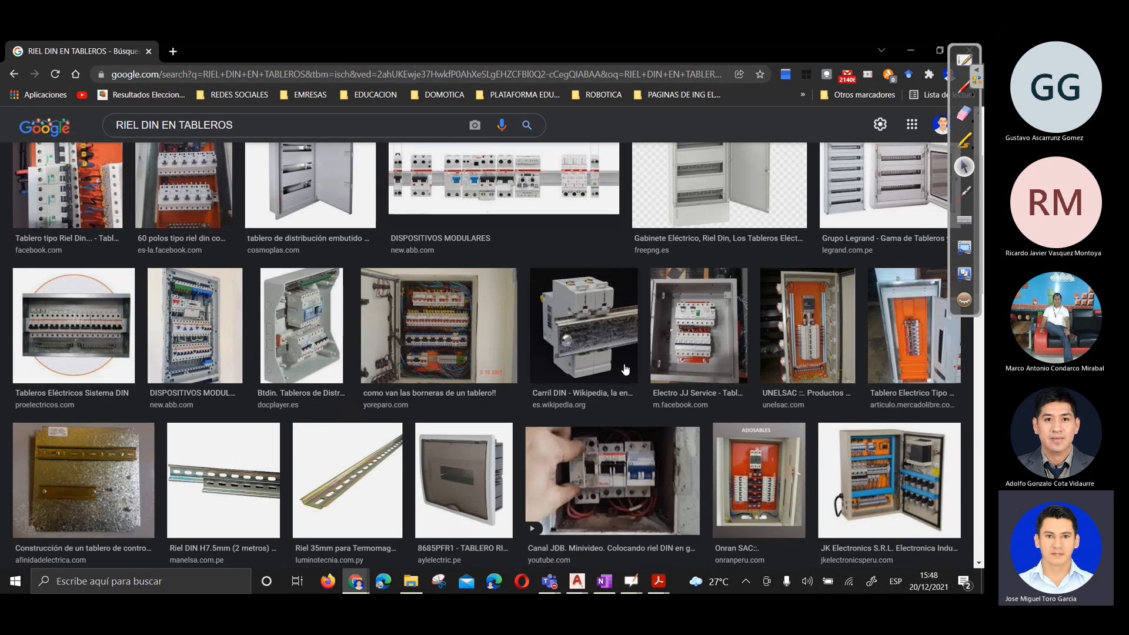
{"action": "scroll", "coordinate": [625, 369], "scroll_direction": "down", "scroll_amount": 2}
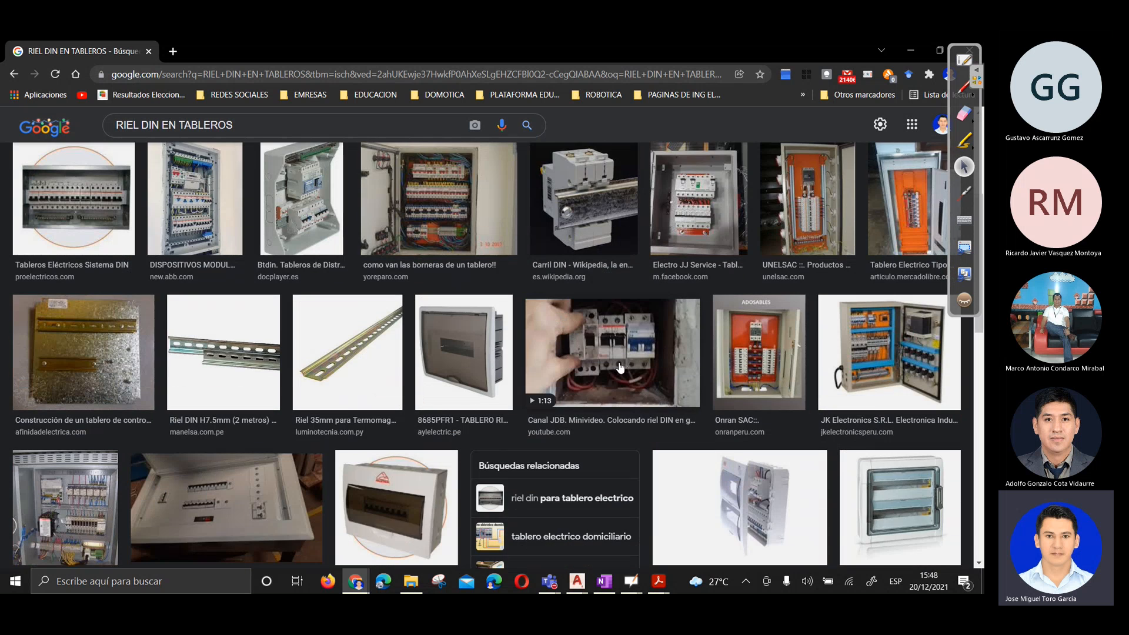
{"action": "scroll", "coordinate": [620, 368], "scroll_direction": "down", "scroll_amount": 1}
{"action": "left_click", "coordinate": [853, 309]}
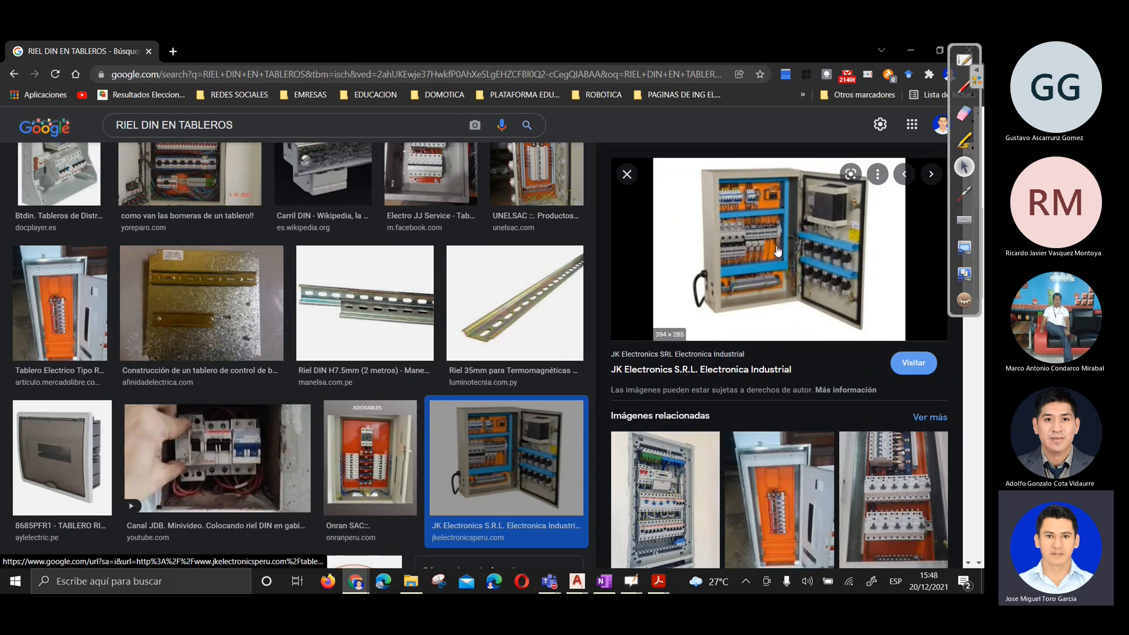
{"action": "scroll", "coordinate": [768, 267], "scroll_direction": "down", "scroll_amount": 1}
{"action": "scroll", "coordinate": [764, 311], "scroll_direction": "down", "scroll_amount": 2}
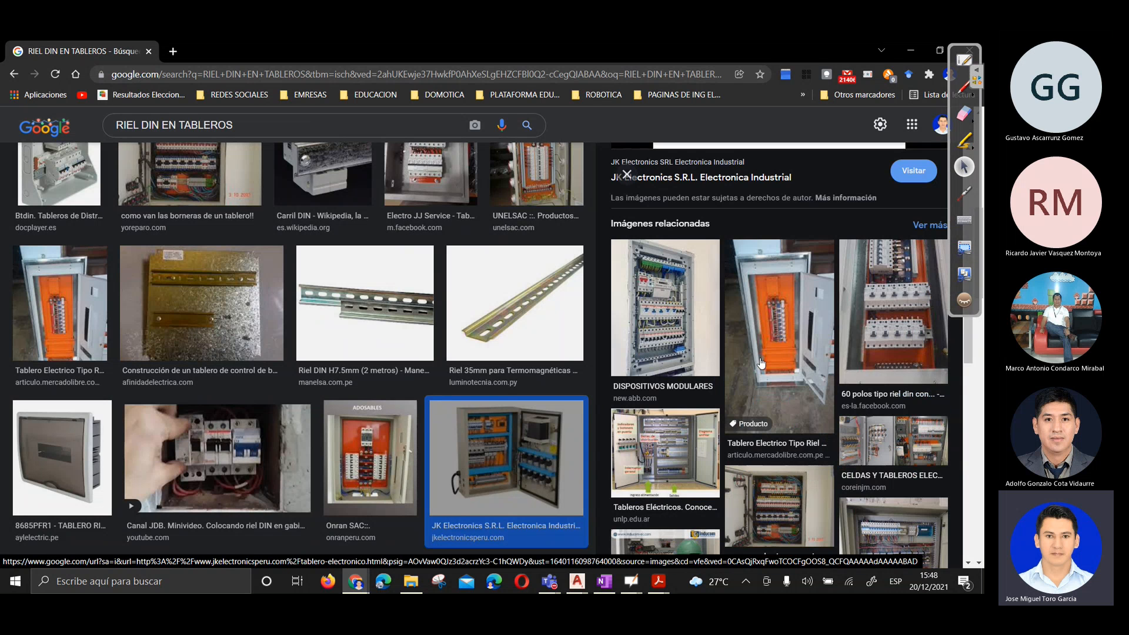
{"action": "scroll", "coordinate": [760, 363], "scroll_direction": "down", "scroll_amount": 5}
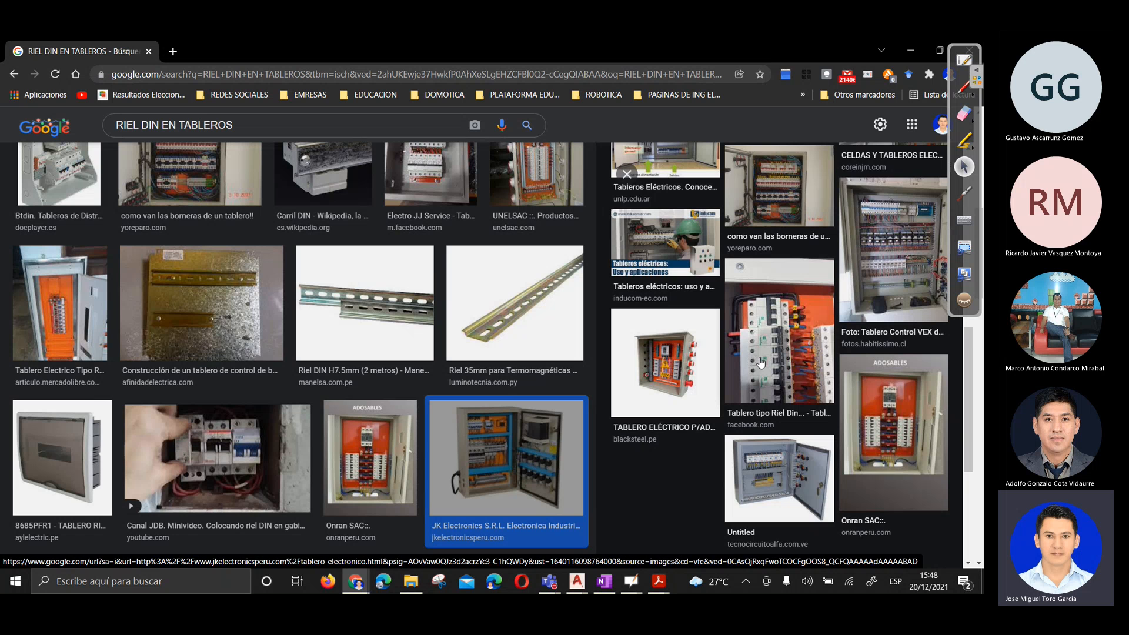
{"action": "scroll", "coordinate": [760, 363], "scroll_direction": "down", "scroll_amount": 1}
{"action": "scroll", "coordinate": [344, 395], "scroll_direction": "down", "scroll_amount": 2}
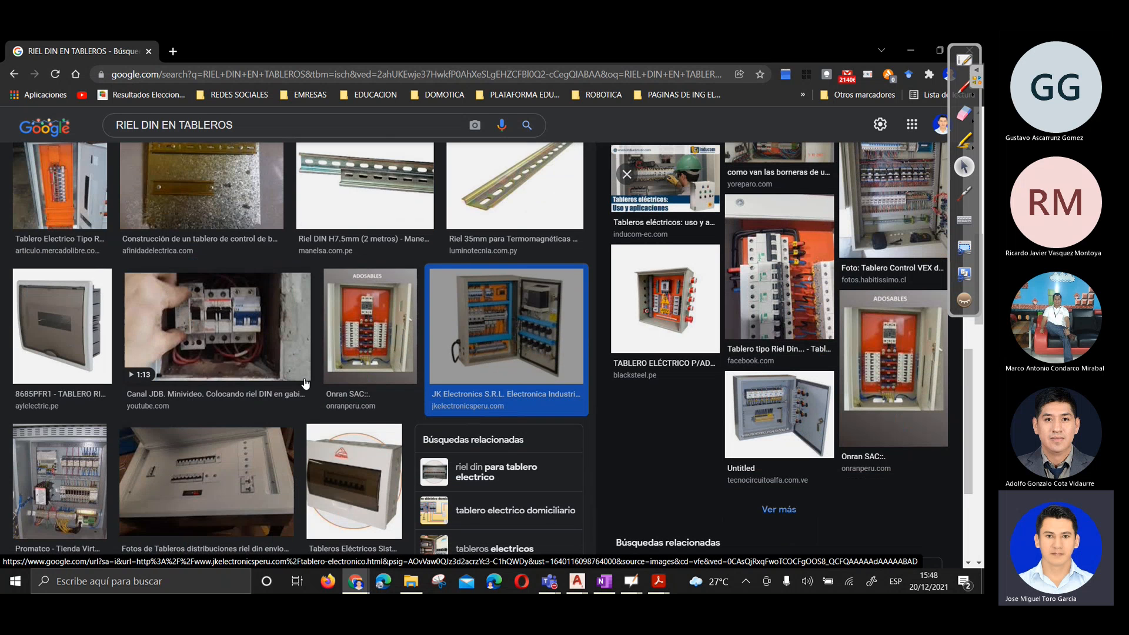
Browse the RIEL DIN EN TABLEROS image results and examine ABB's modular device photos and related panel images for rail mounting
{"action": "scroll", "coordinate": [313, 402], "scroll_direction": "down", "scroll_amount": 4}
{"action": "scroll", "coordinate": [306, 384], "scroll_direction": "down", "scroll_amount": 4}
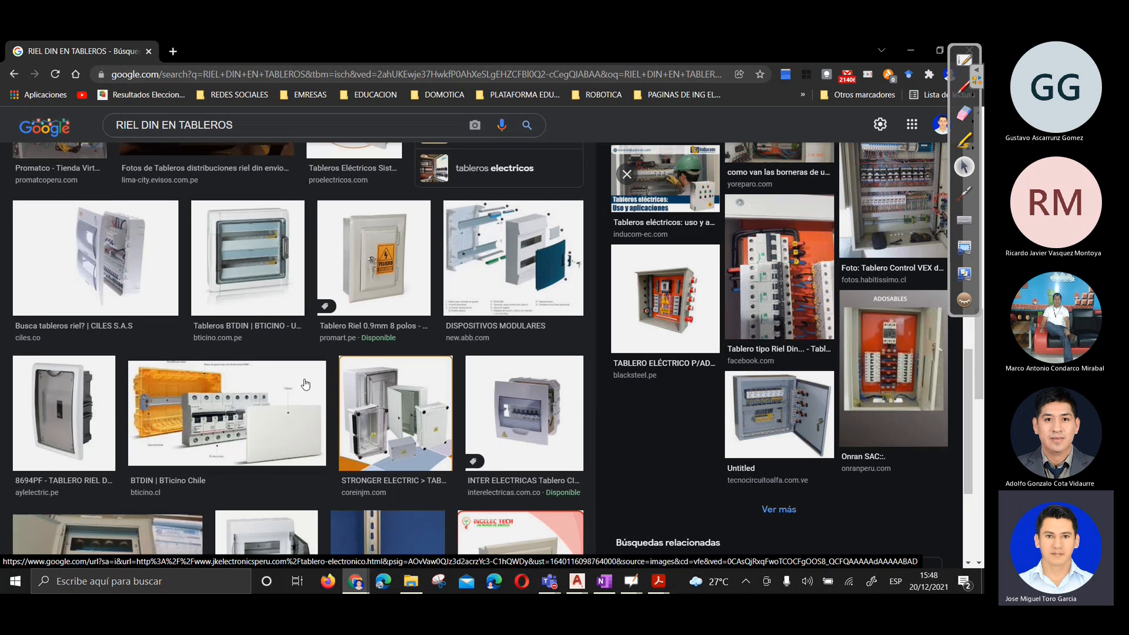
{"action": "scroll", "coordinate": [306, 383], "scroll_direction": "down", "scroll_amount": 5}
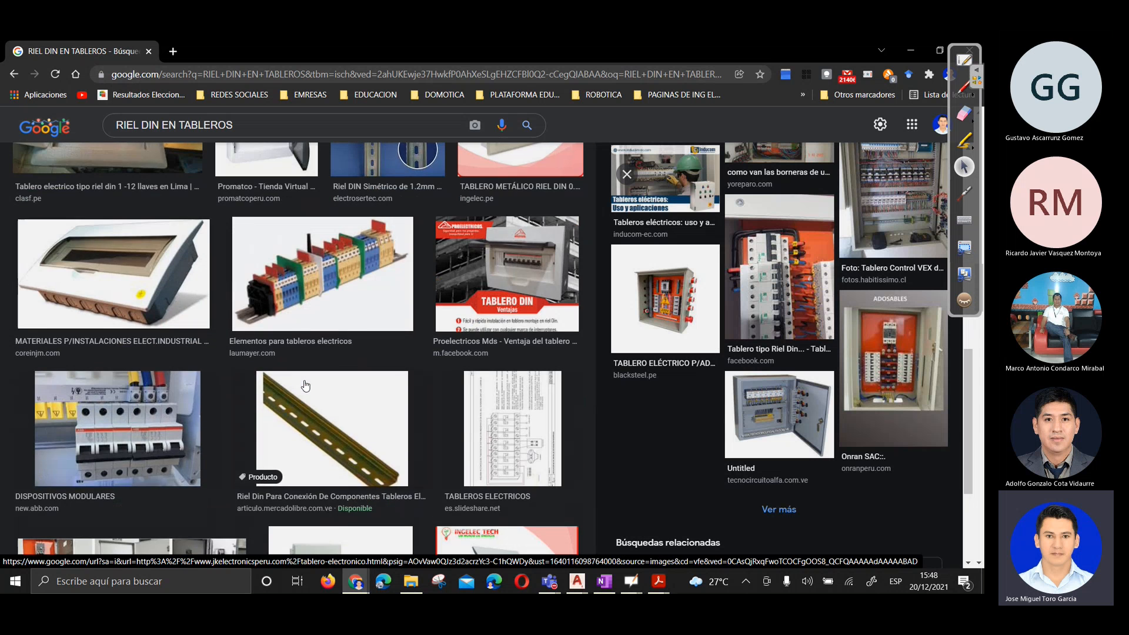
{"action": "scroll", "coordinate": [306, 385], "scroll_direction": "down", "scroll_amount": 4}
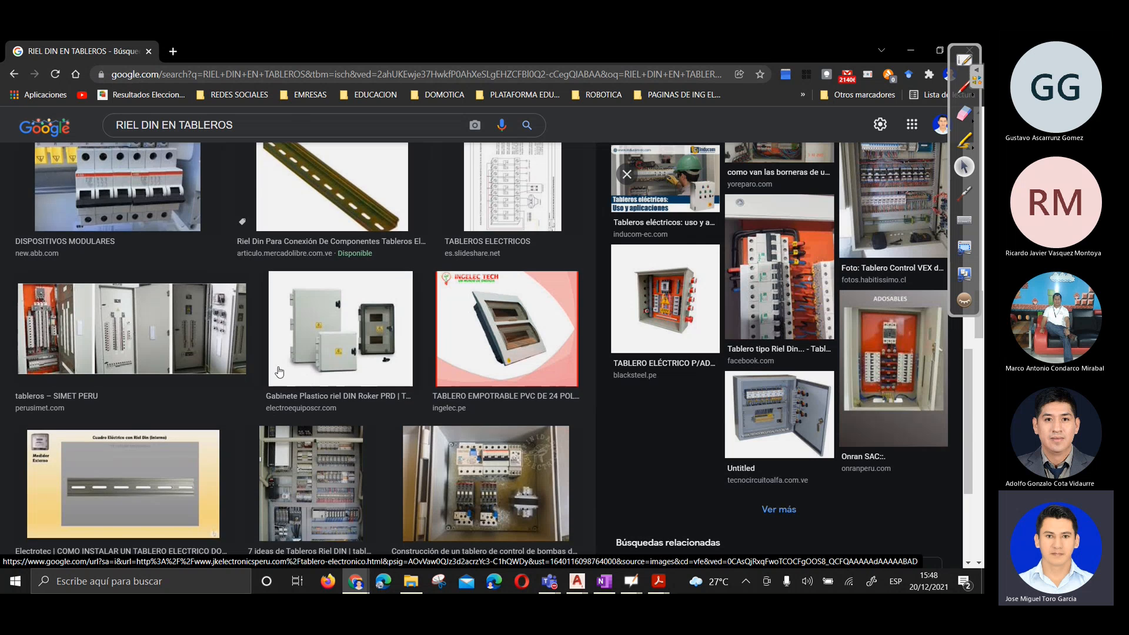
{"action": "left_click", "coordinate": [117, 194]}
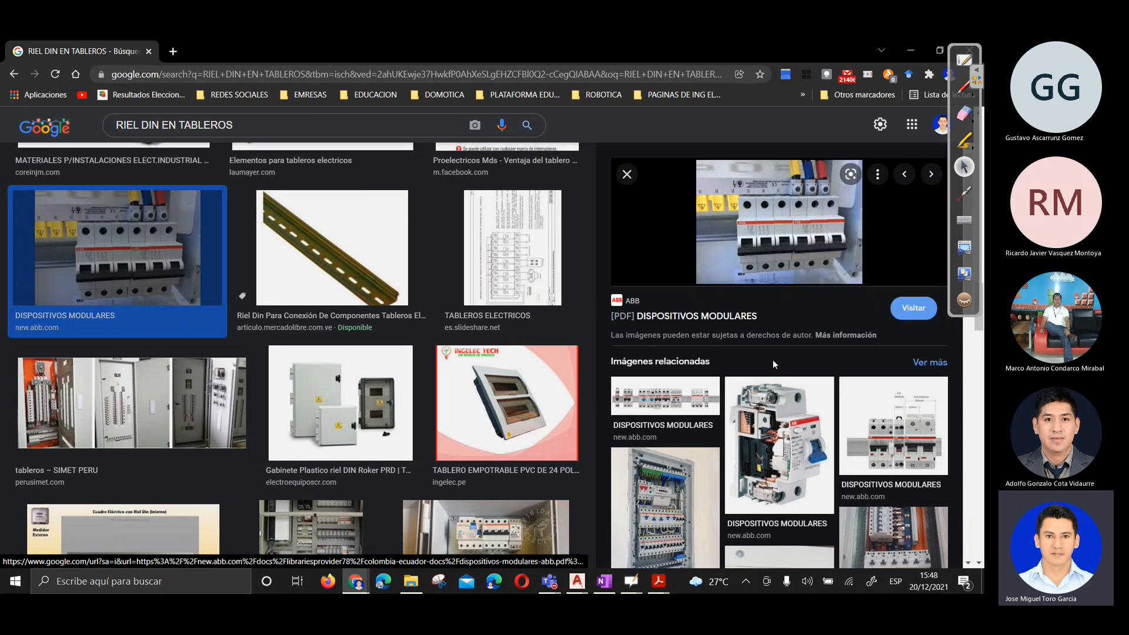
{"action": "left_click", "coordinate": [650, 493]}
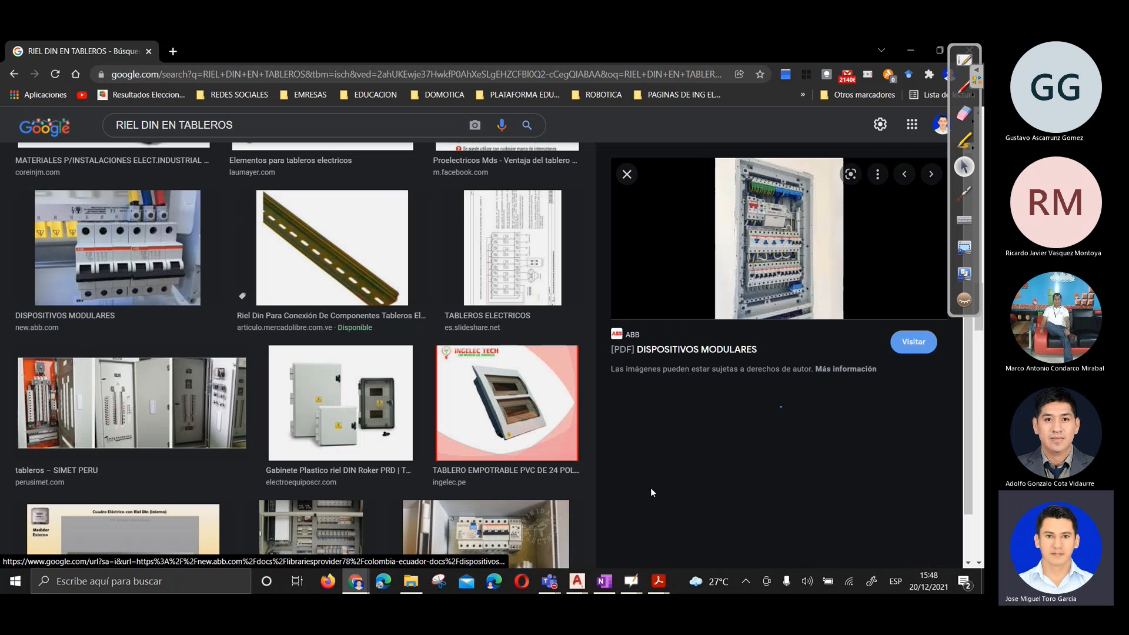
{"action": "scroll", "coordinate": [789, 281], "scroll_direction": "down", "scroll_amount": 10}
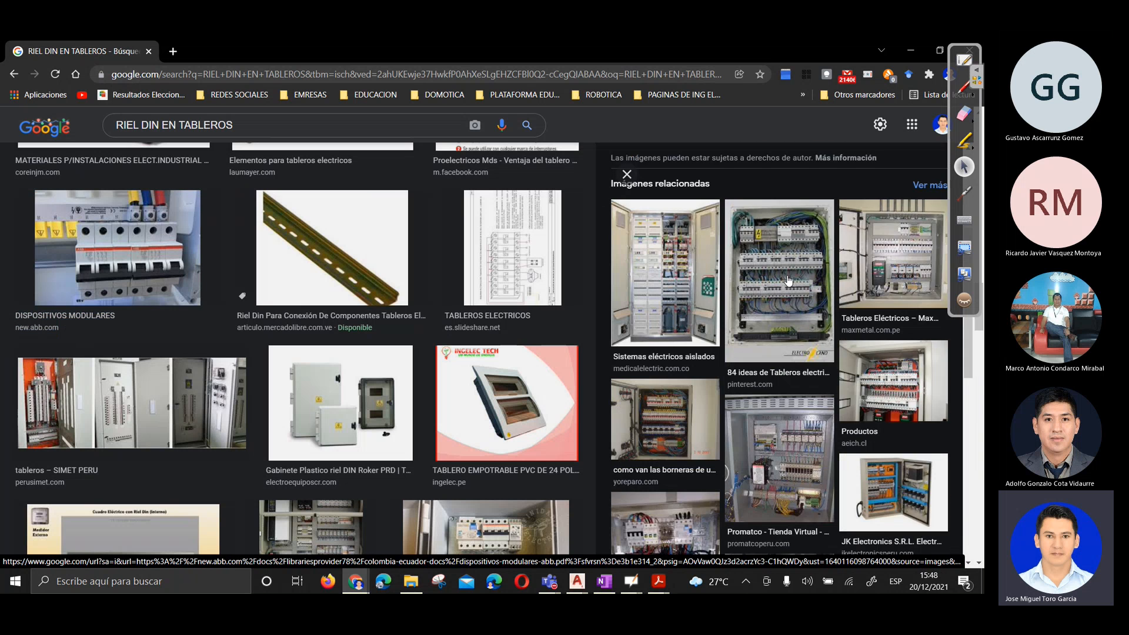
{"action": "scroll", "coordinate": [788, 280], "scroll_direction": "down", "scroll_amount": 5}
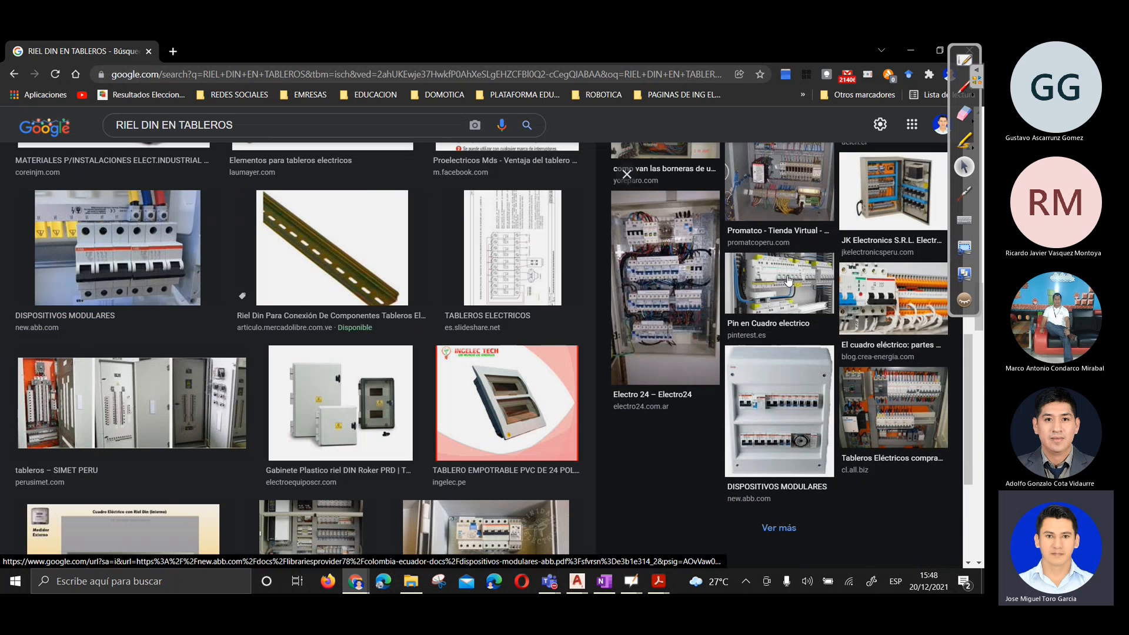
Examine the La-Tecnología "El riel DIN y cómo lo hizo" photo and its related images for how devices sit on the rails
{"action": "scroll", "coordinate": [440, 382], "scroll_direction": "down", "scroll_amount": 7}
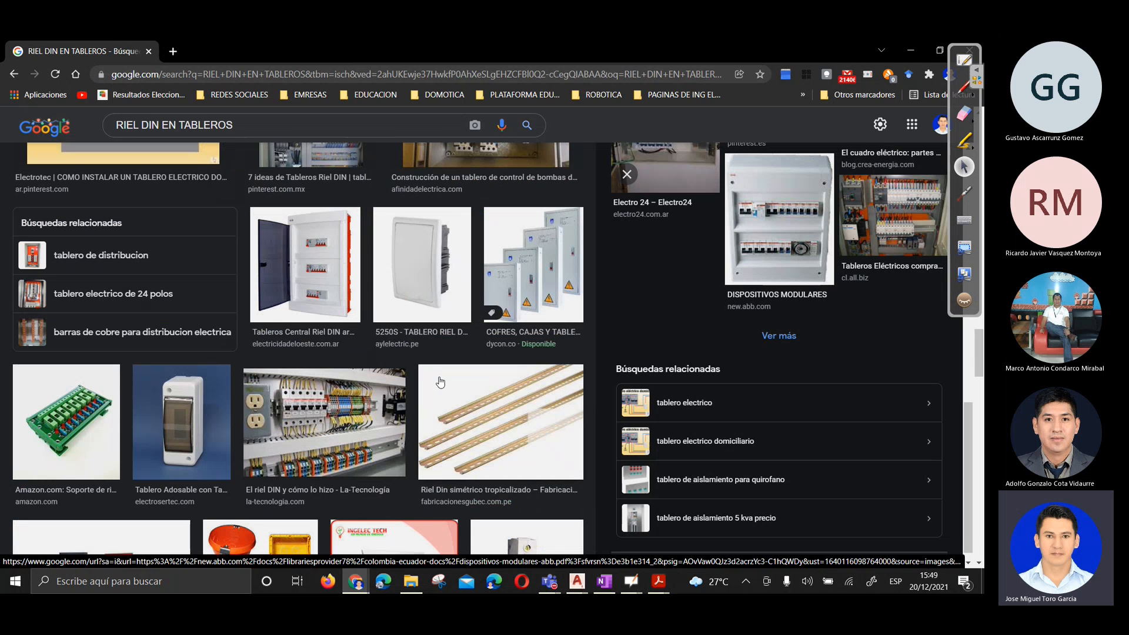
{"action": "scroll", "coordinate": [440, 382], "scroll_direction": "down", "scroll_amount": 1}
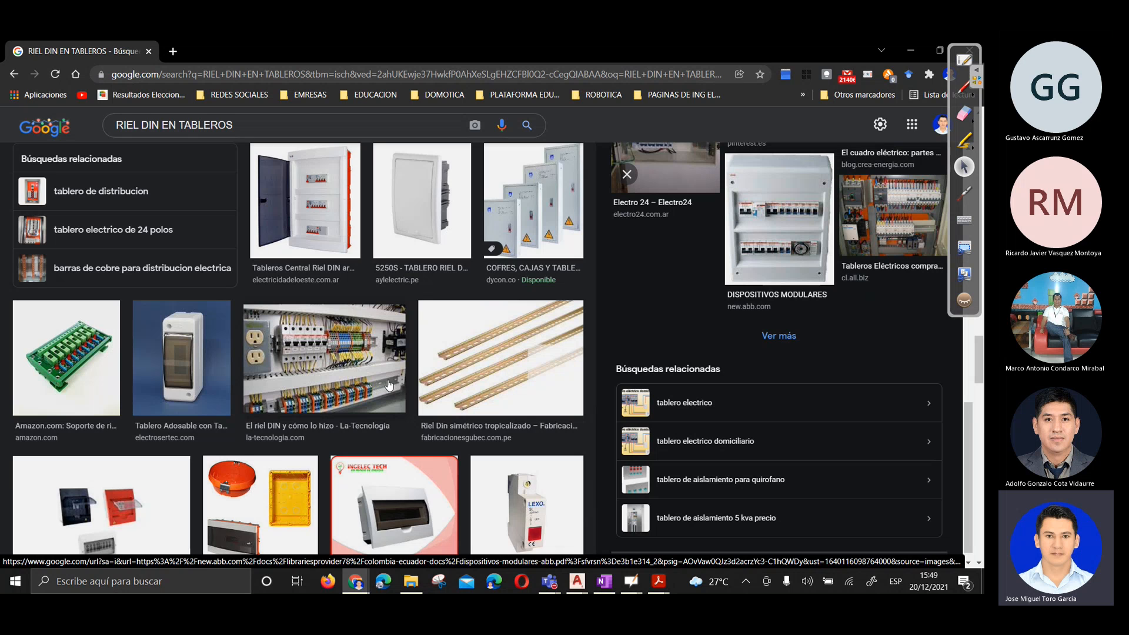
{"action": "scroll", "coordinate": [388, 385], "scroll_direction": "down", "scroll_amount": 1}
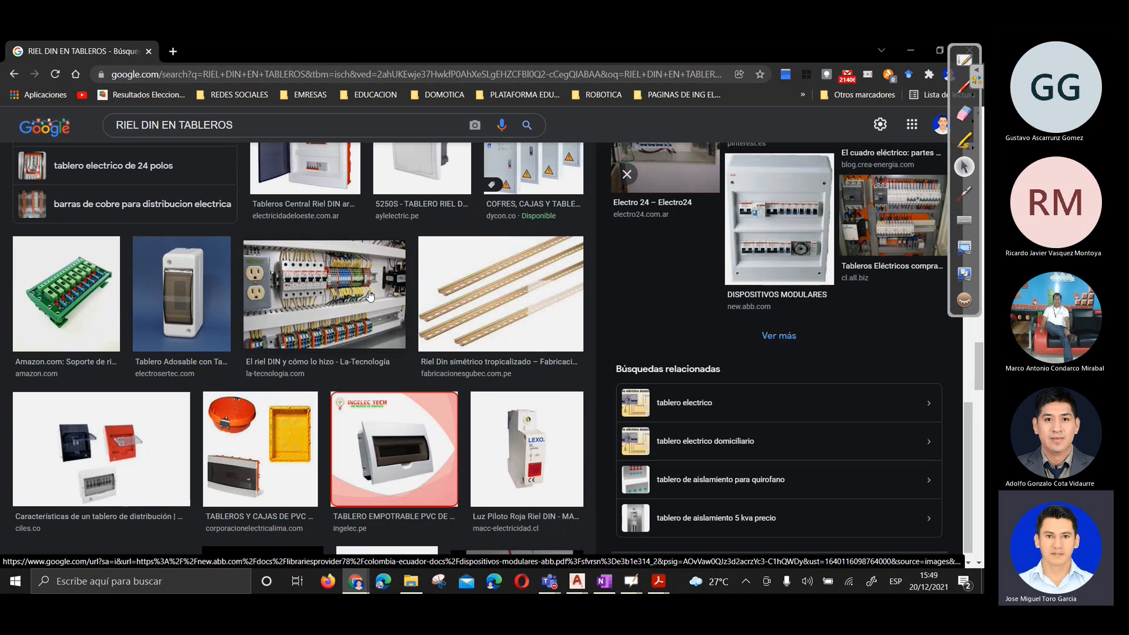
{"action": "left_click", "coordinate": [394, 318]}
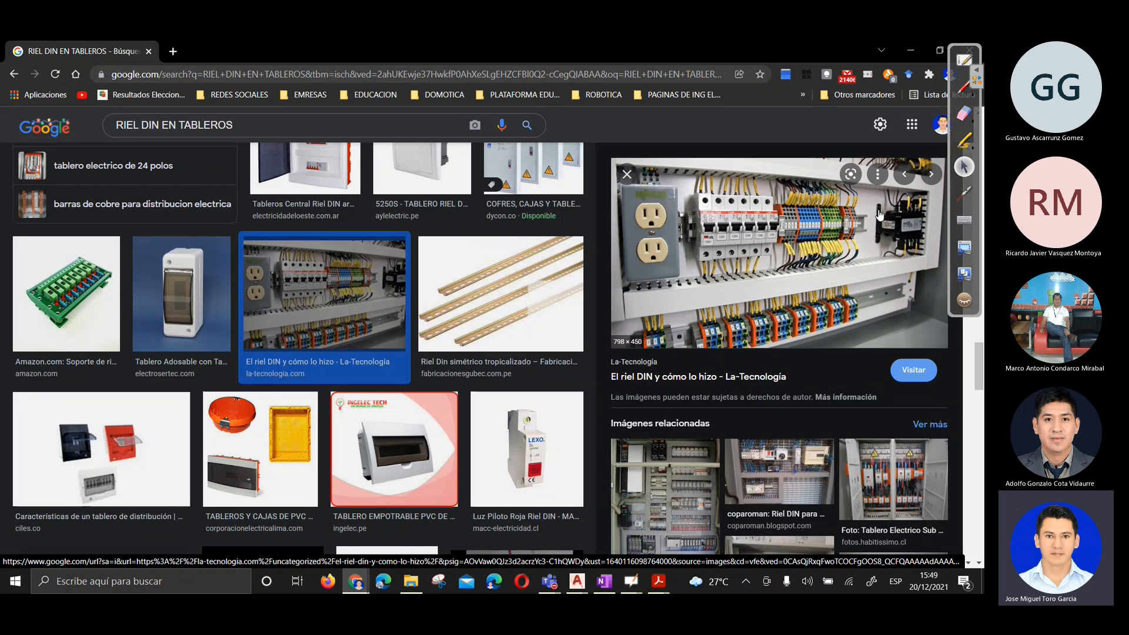
{"action": "scroll", "coordinate": [845, 345], "scroll_direction": "down", "scroll_amount": 8}
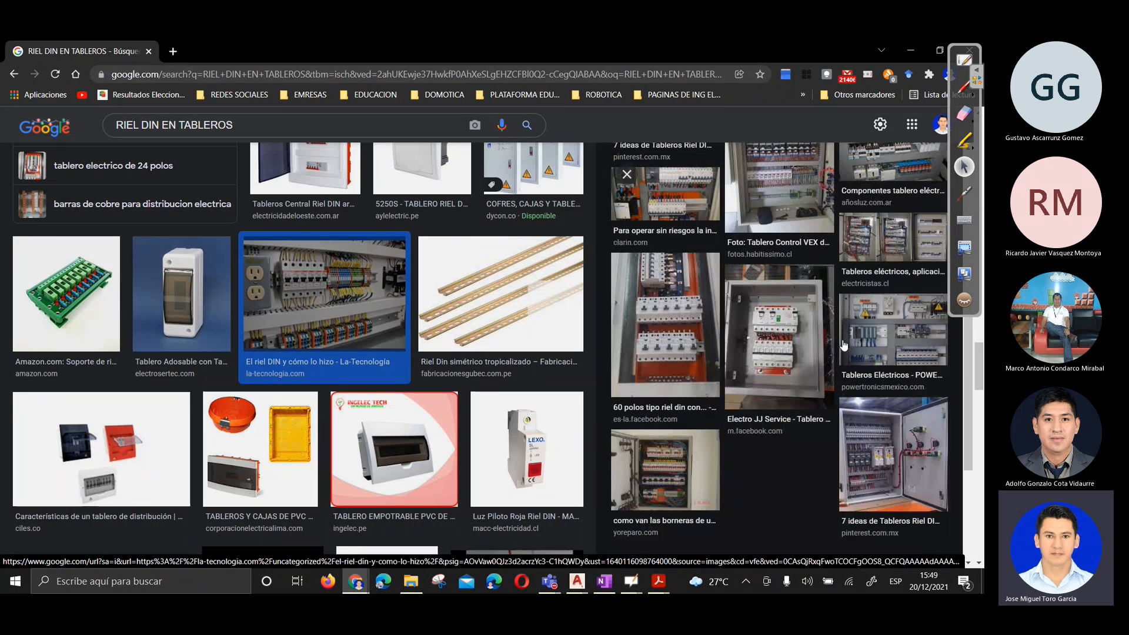
{"action": "scroll", "coordinate": [844, 345], "scroll_direction": "down", "scroll_amount": 3}
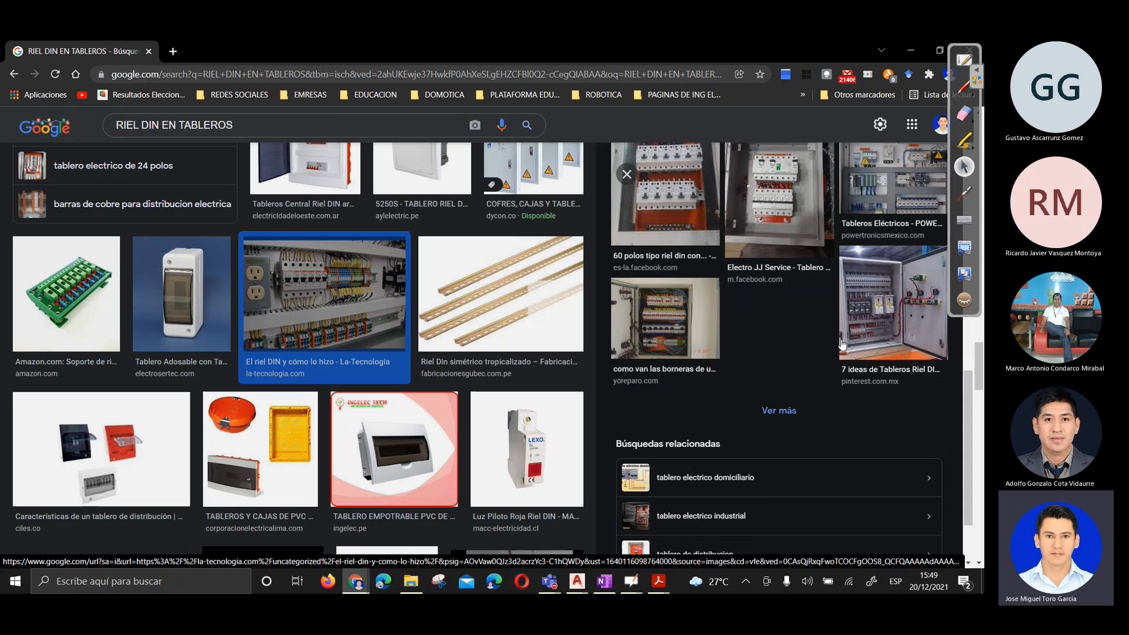
{"action": "scroll", "coordinate": [842, 345], "scroll_direction": "down", "scroll_amount": 2}
Examine the UNLP "Tableros Eléctricos" labelled panel photo and its related images for the arrangement of components
{"action": "scroll", "coordinate": [385, 301], "scroll_direction": "down", "scroll_amount": 6}
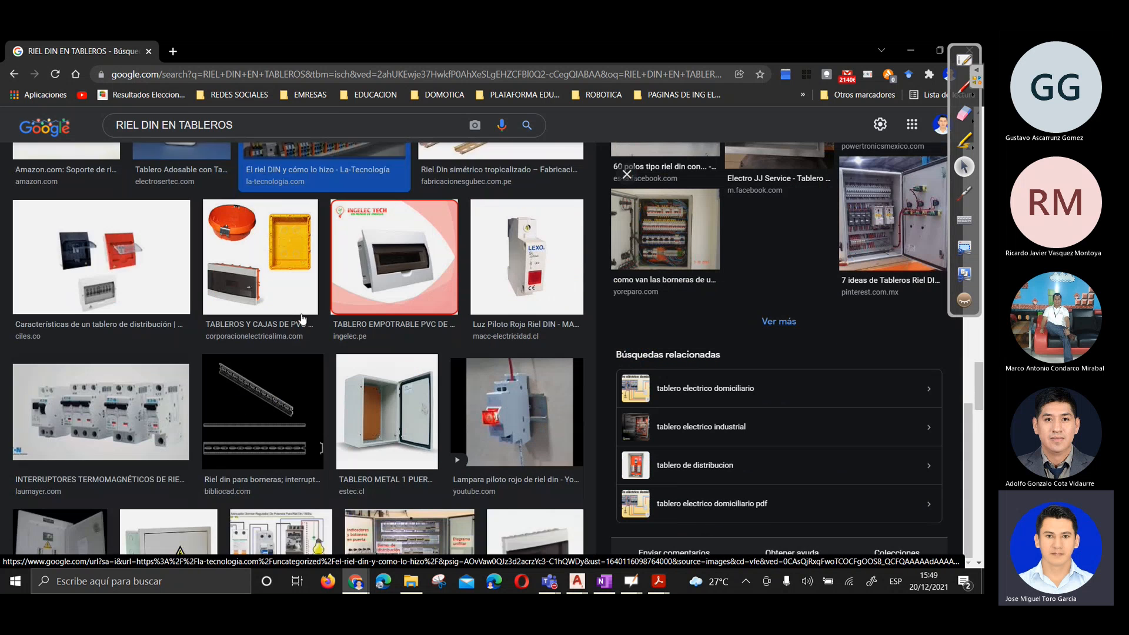
{"action": "scroll", "coordinate": [301, 317], "scroll_direction": "down", "scroll_amount": 1}
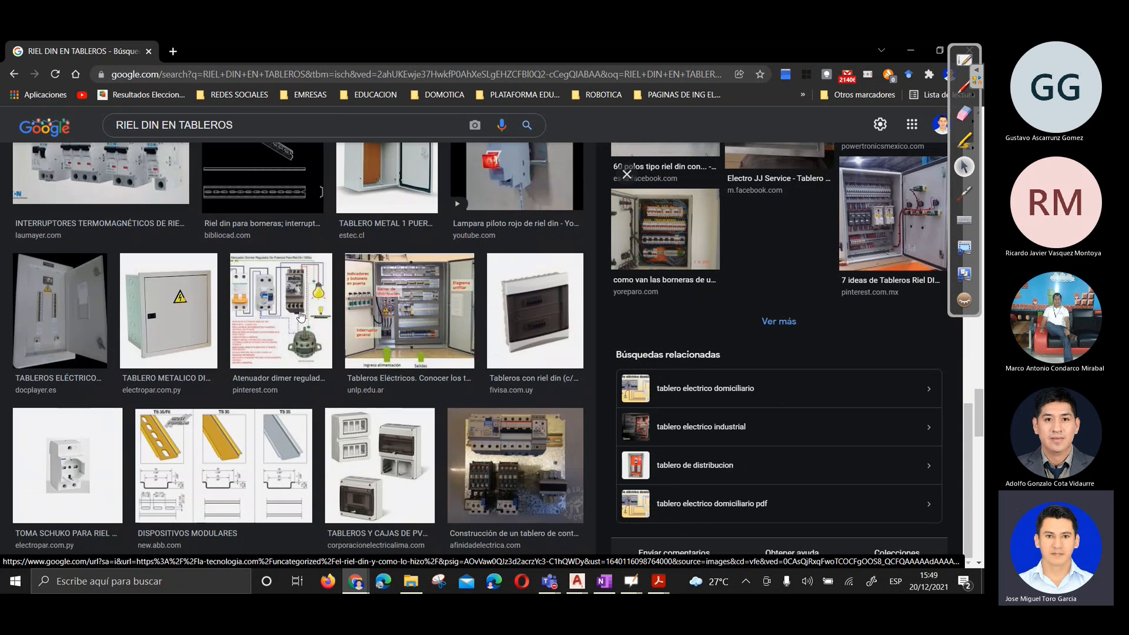
{"action": "left_click", "coordinate": [409, 311]}
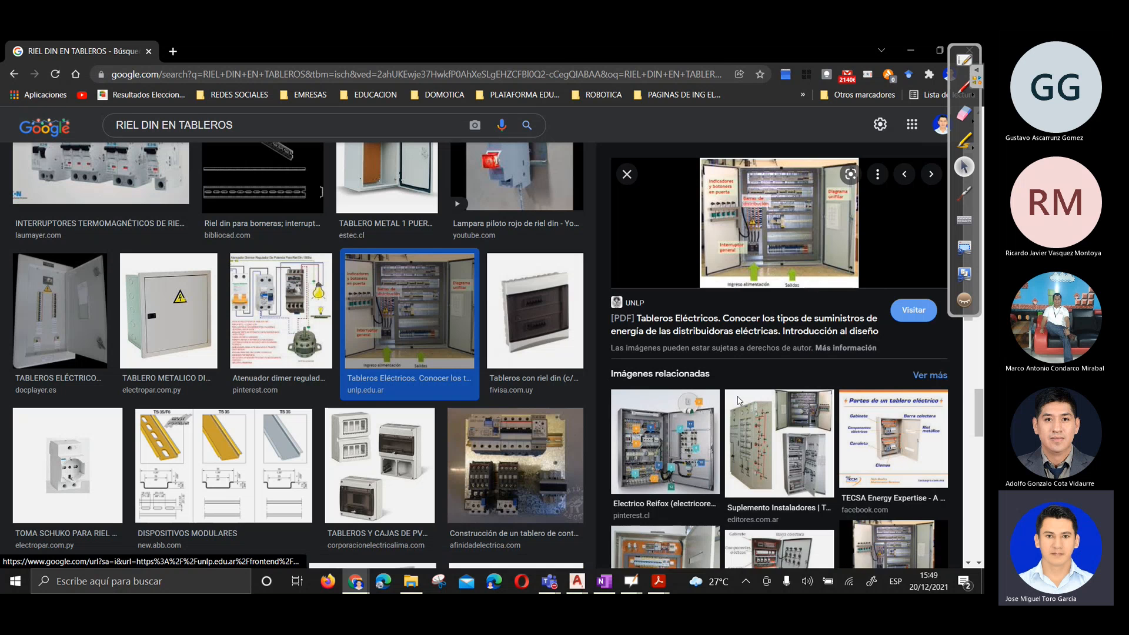
{"action": "scroll", "coordinate": [739, 400], "scroll_direction": "down", "scroll_amount": 6}
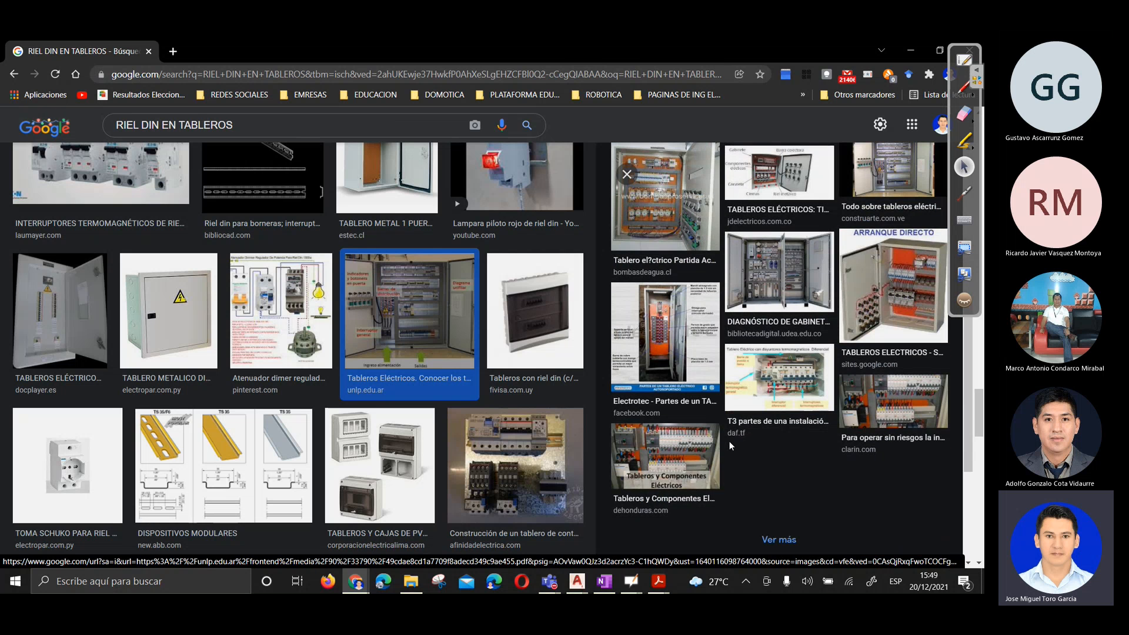
{"action": "scroll", "coordinate": [729, 441], "scroll_direction": "down", "scroll_amount": 2}
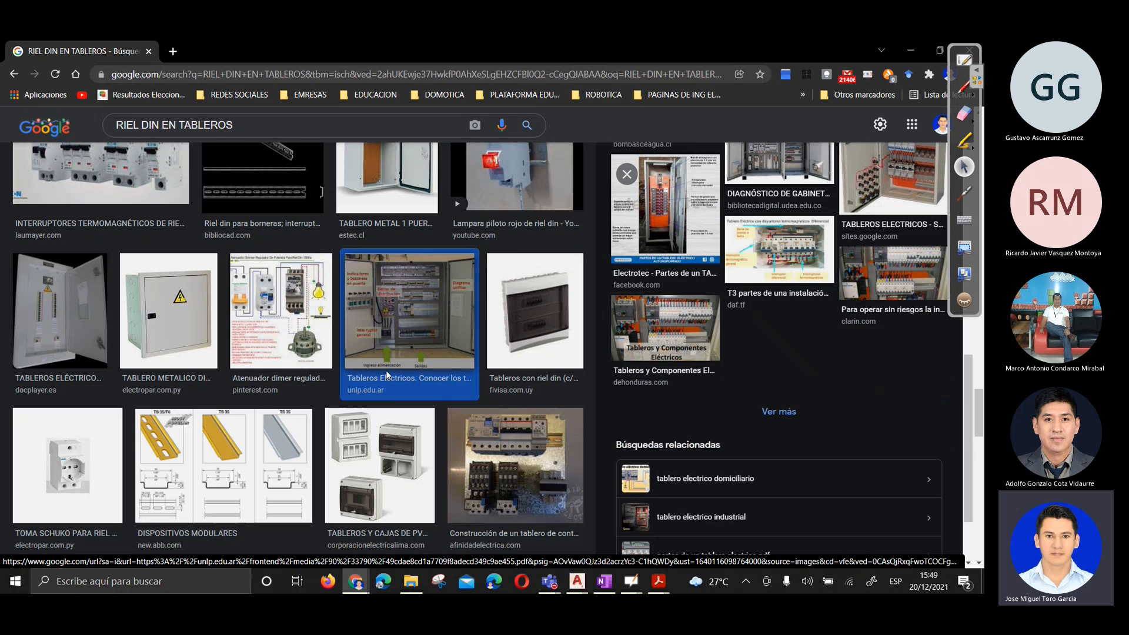
Look through the remaining image results for further examples of DIN rails, enclosures and rail-mounted components
{"action": "scroll", "coordinate": [329, 364], "scroll_direction": "down", "scroll_amount": 5}
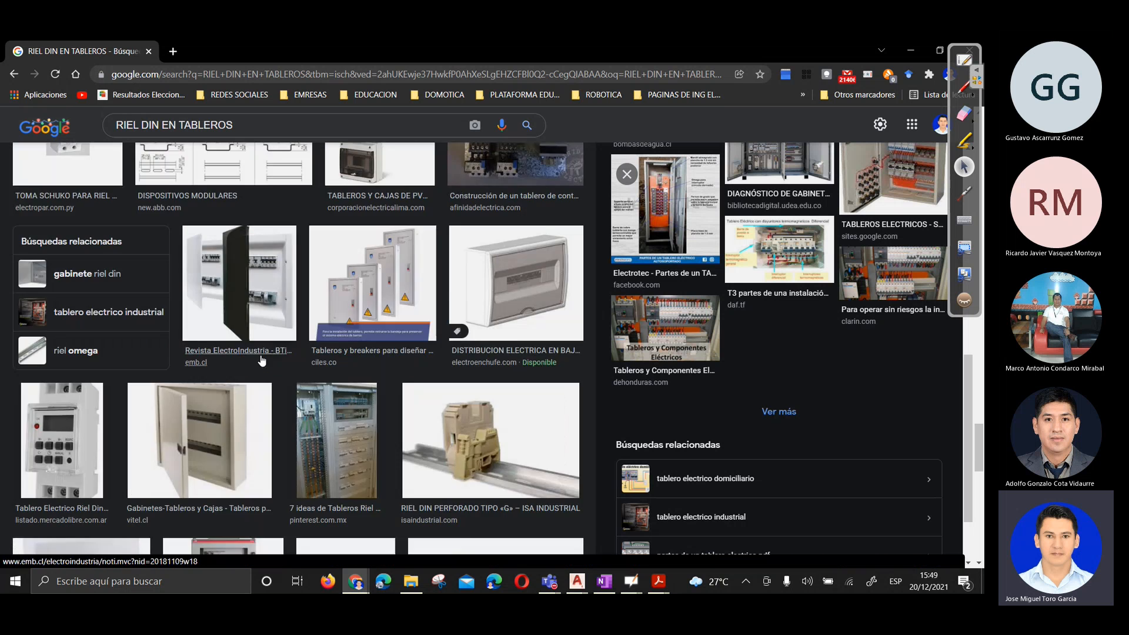
{"action": "scroll", "coordinate": [262, 360], "scroll_direction": "down", "scroll_amount": 6}
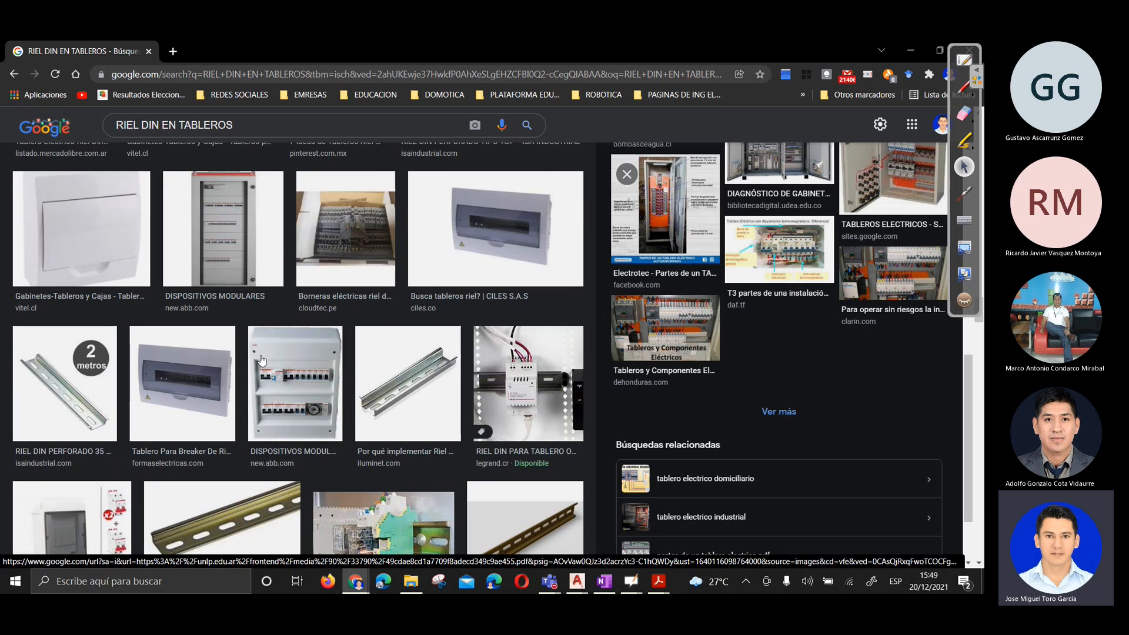
{"action": "scroll", "coordinate": [262, 361], "scroll_direction": "down", "scroll_amount": 5}
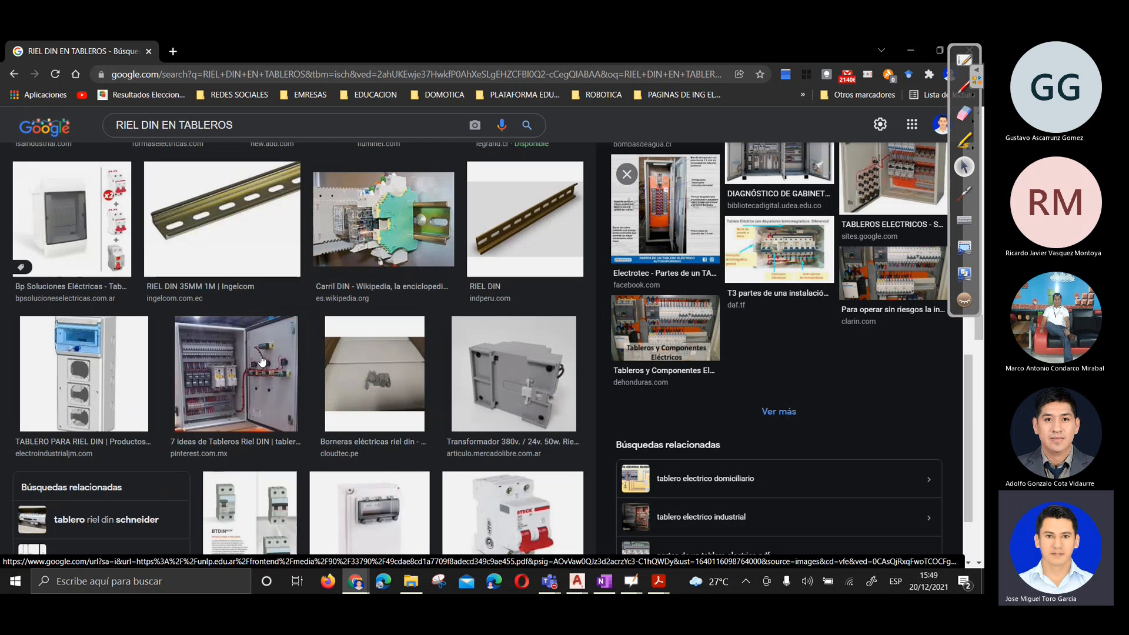
{"action": "scroll", "coordinate": [262, 361], "scroll_direction": "down", "scroll_amount": 6}
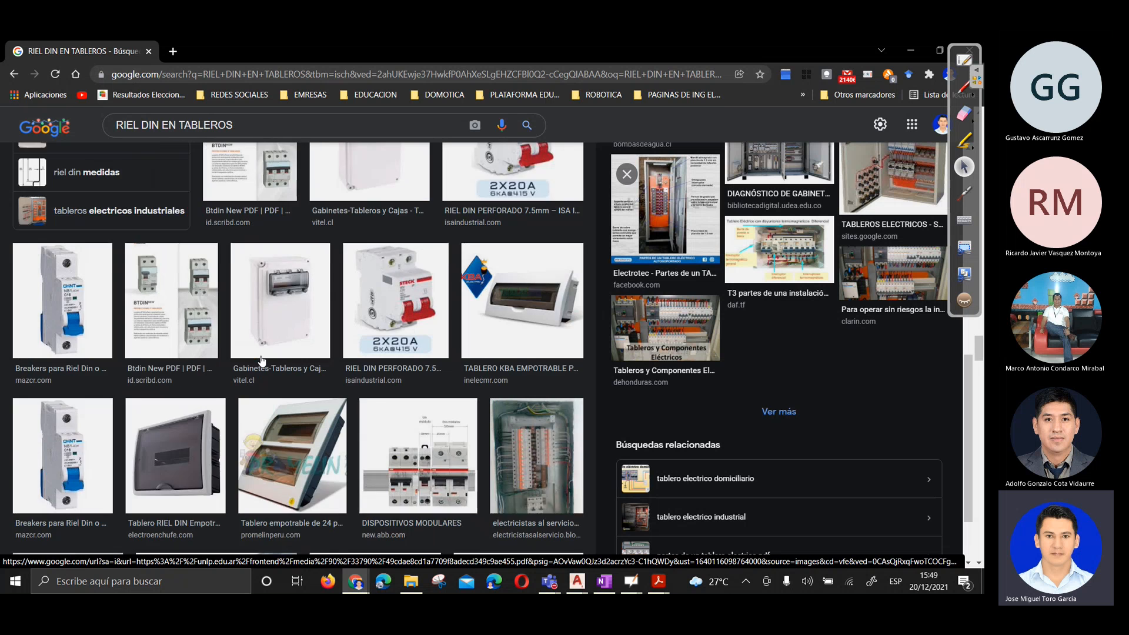
{"action": "scroll", "coordinate": [262, 360], "scroll_direction": "down", "scroll_amount": 2}
{"action": "scroll", "coordinate": [262, 361], "scroll_direction": "down", "scroll_amount": 2}
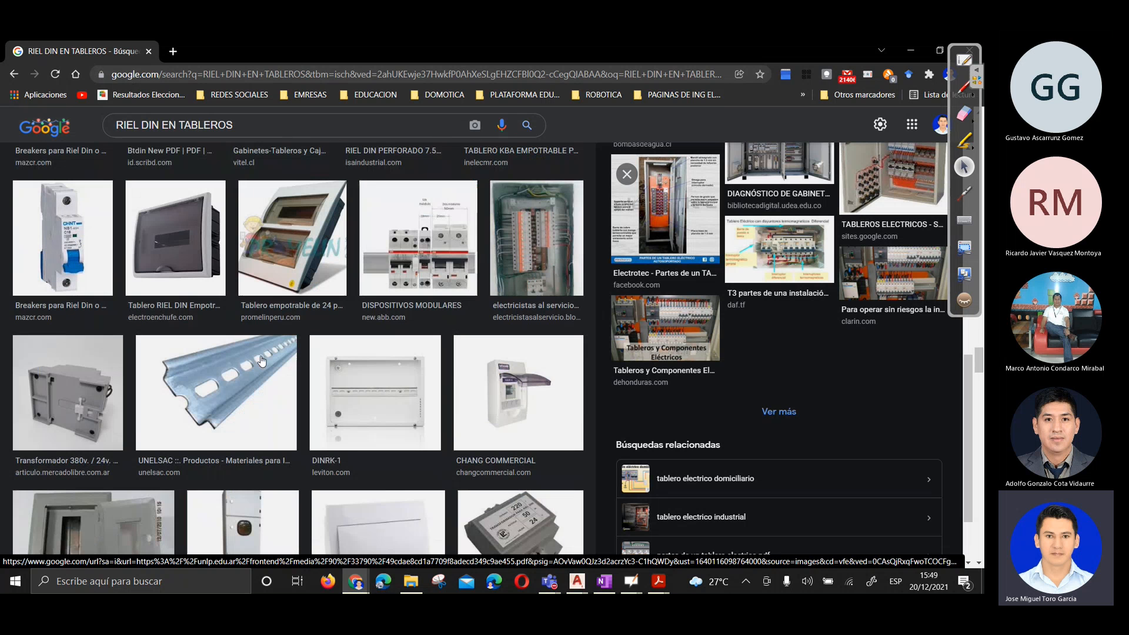
{"action": "scroll", "coordinate": [262, 361], "scroll_direction": "down", "scroll_amount": 6}
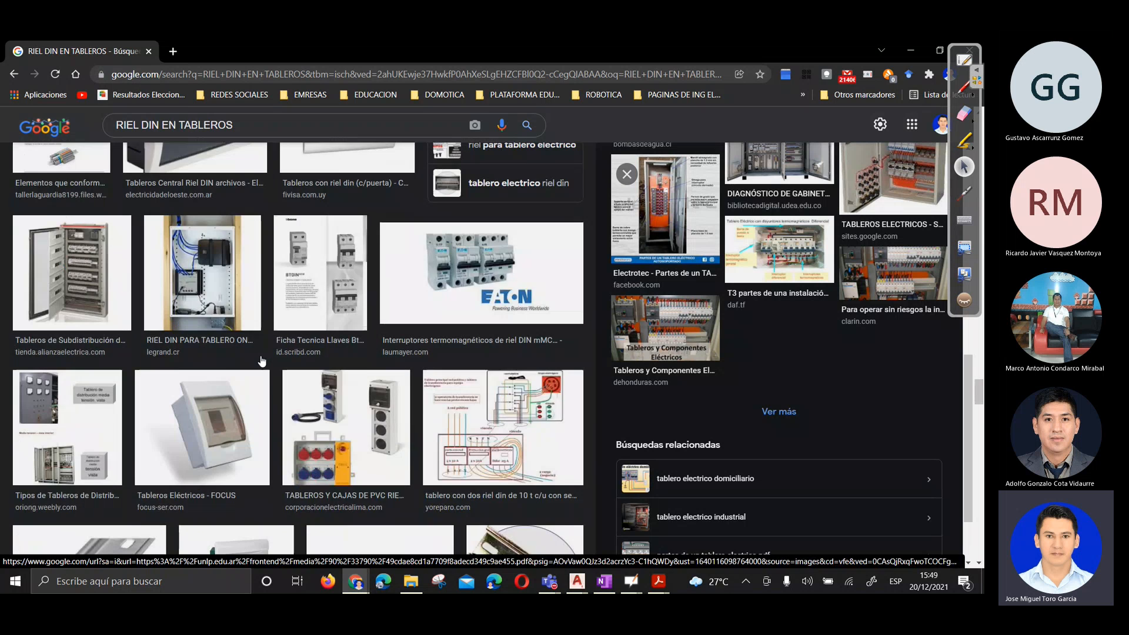
{"action": "scroll", "coordinate": [262, 361], "scroll_direction": "down", "scroll_amount": 2}
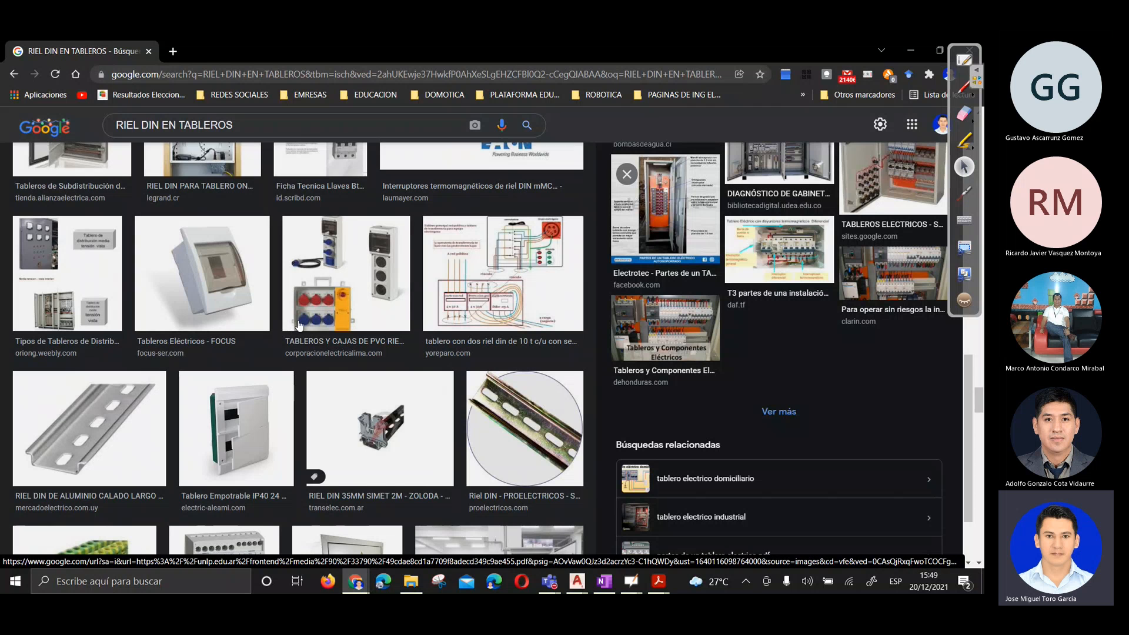
{"action": "scroll", "coordinate": [299, 325], "scroll_direction": "down", "scroll_amount": 1}
{"action": "scroll", "coordinate": [300, 324], "scroll_direction": "down", "scroll_amount": 5}
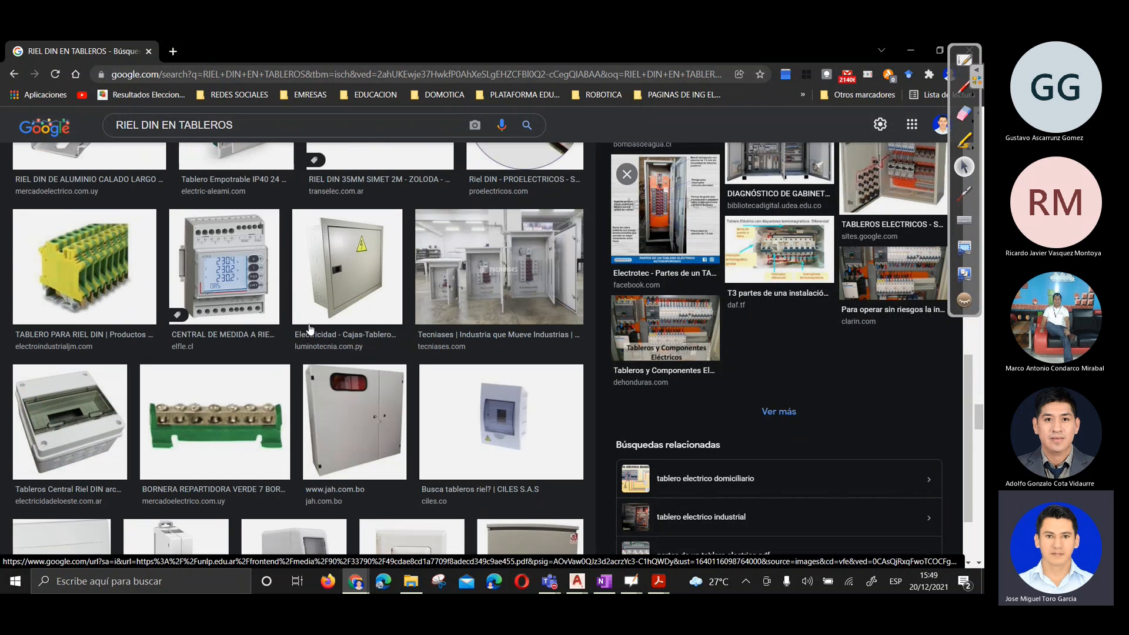
{"action": "scroll", "coordinate": [316, 337], "scroll_direction": "down", "scroll_amount": 8}
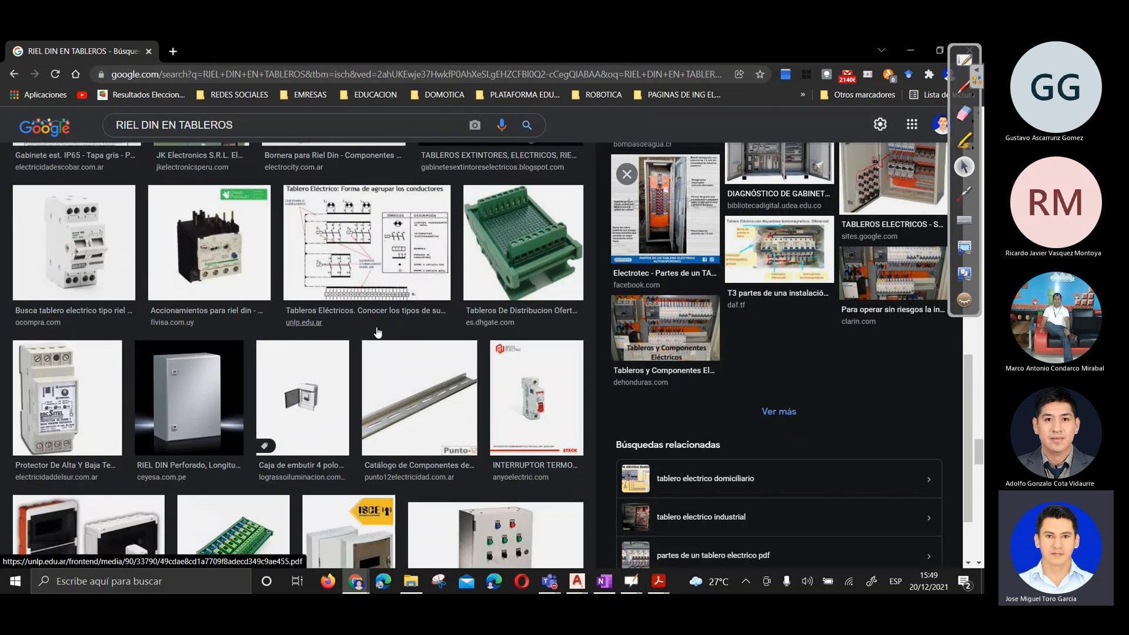
{"action": "scroll", "coordinate": [378, 336], "scroll_direction": "down", "scroll_amount": 2}
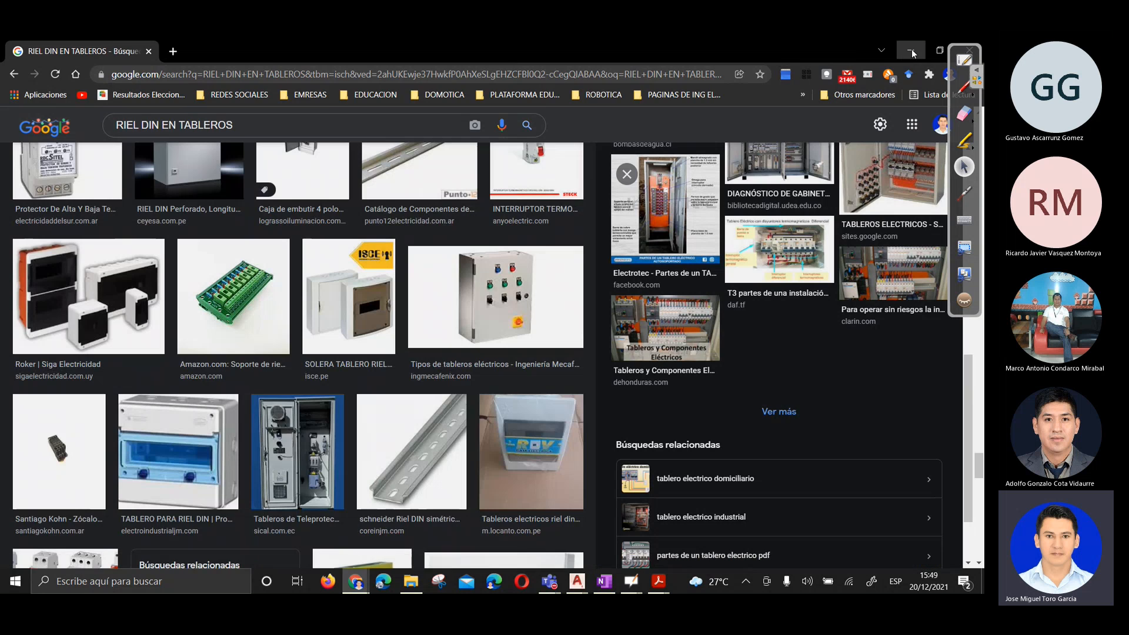
Return to the DIN rail settings in AutoCAD Electrical, set the rail's length to 250 and insert it with its default component data
{"action": "left_click", "coordinate": [911, 50]}
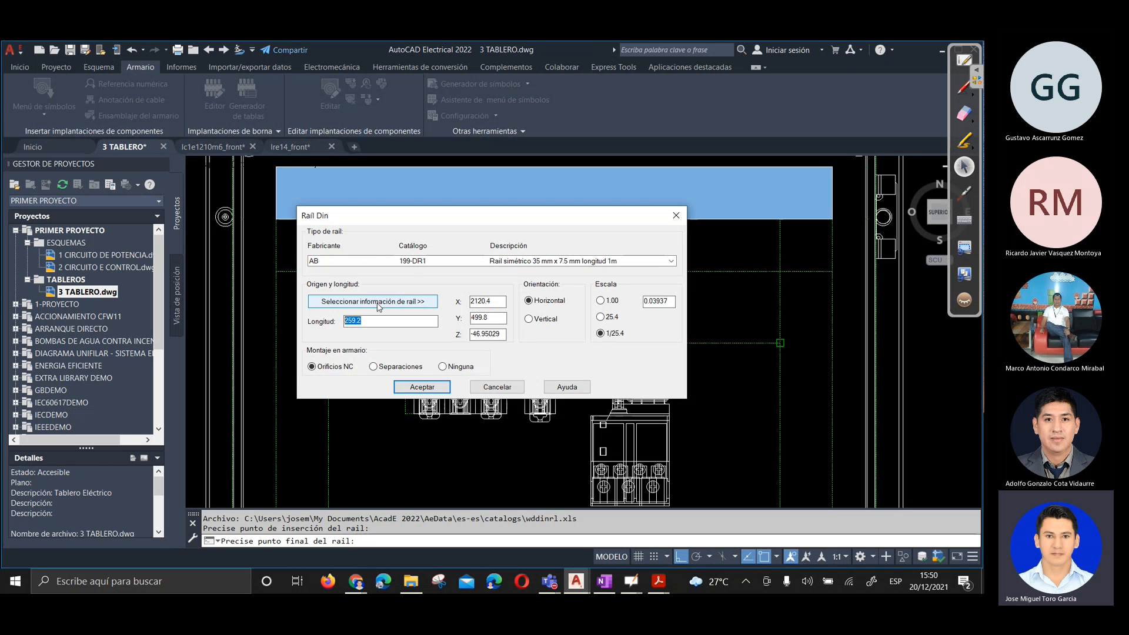
{"action": "key", "text": "Right"}
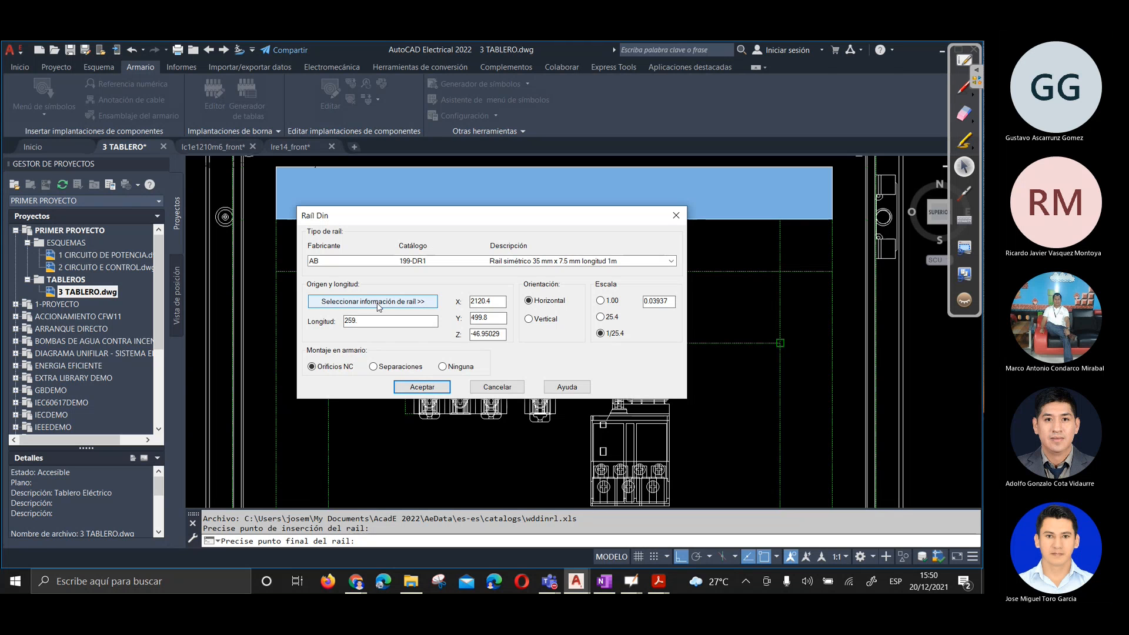
{"action": "key", "text": "BackSpace"}
{"action": "type", "text": "250"}
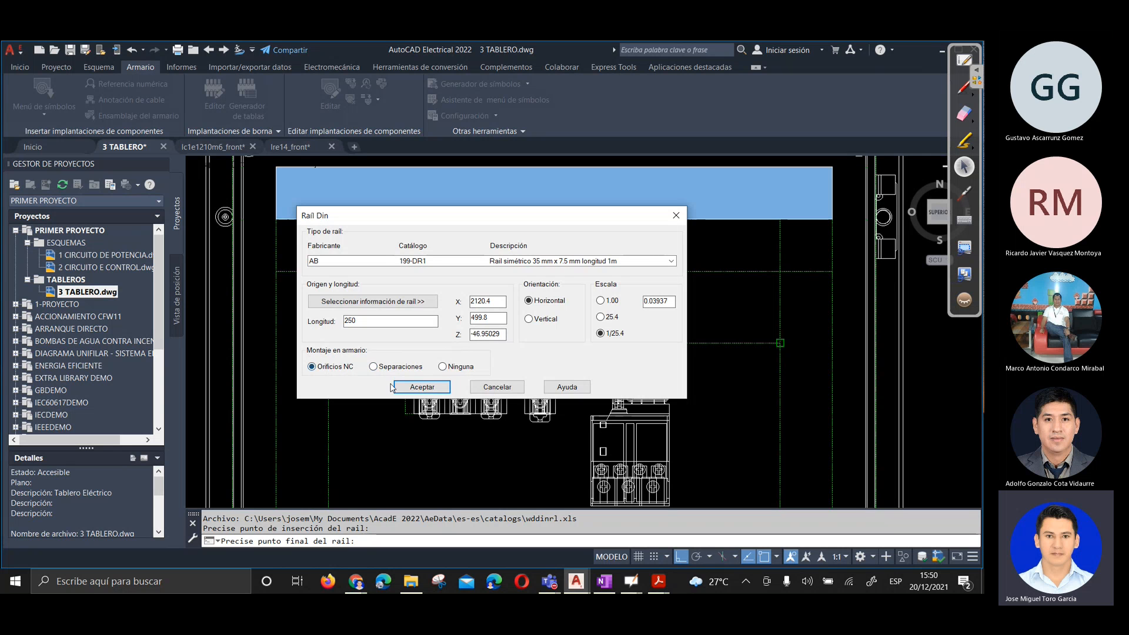
{"action": "left_click", "coordinate": [421, 388]}
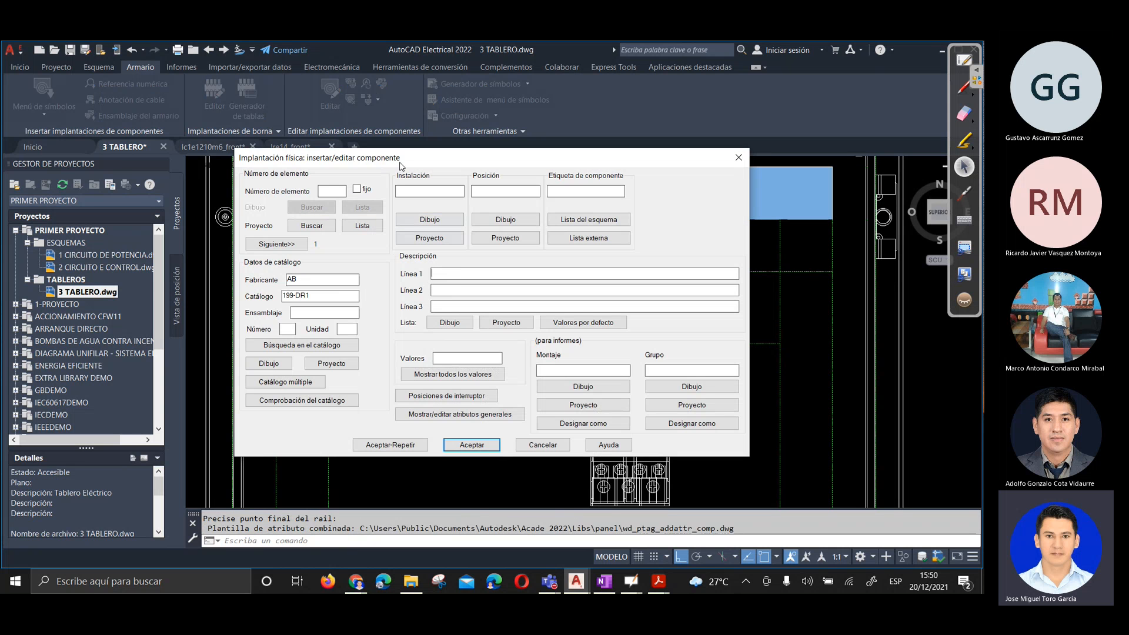
{"action": "left_click", "coordinate": [480, 446]}
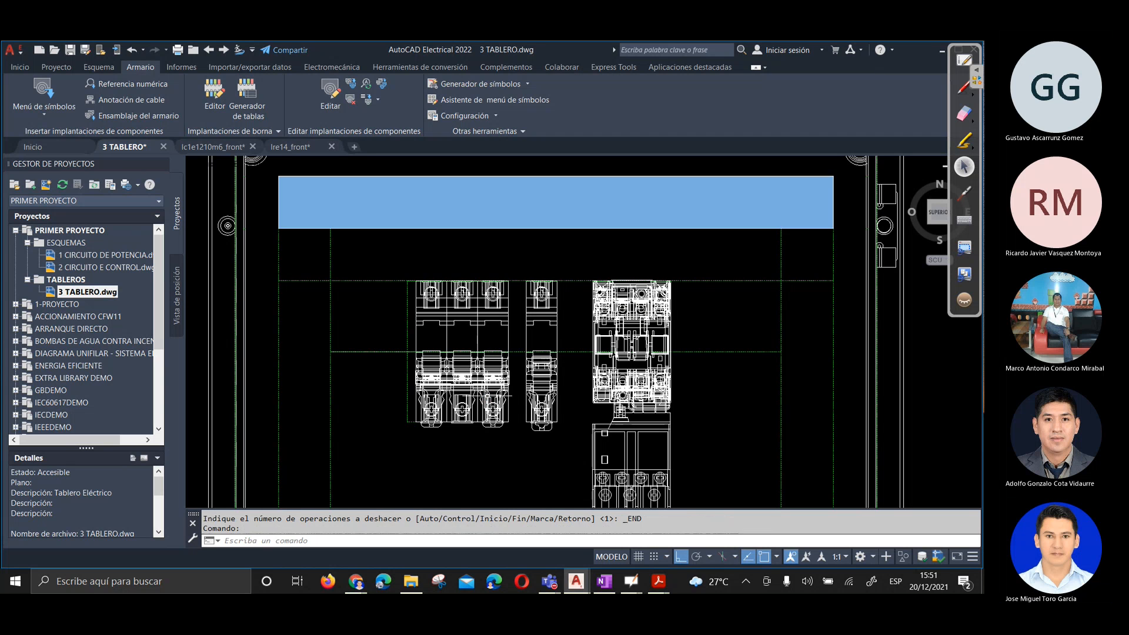
Redo the undone DIN rail insertion and inspect the rail's left end and slots along the center line up close
{"action": "key", "text": "Escape"}
{"action": "key", "text": "ctrl+z"}
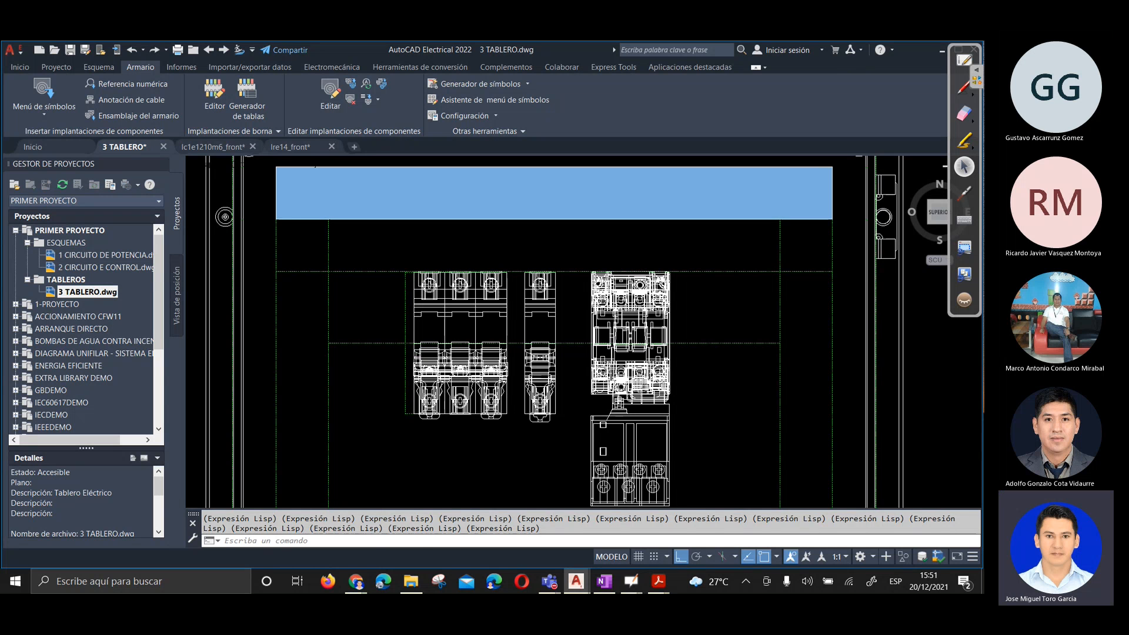
{"action": "key", "text": "ctrl+y"}
{"action": "scroll", "coordinate": [329, 306], "scroll_direction": "up", "scroll_amount": 5}
{"action": "scroll", "coordinate": [327, 417], "scroll_direction": "up", "scroll_amount": 5}
{"action": "scroll", "coordinate": [334, 465], "scroll_direction": "up", "scroll_amount": 5}
{"action": "scroll", "coordinate": [231, 386], "scroll_direction": "up", "scroll_amount": 3}
{"action": "scroll", "coordinate": [206, 395], "scroll_direction": "up", "scroll_amount": 3}
{"action": "scroll", "coordinate": [289, 379], "scroll_direction": "up", "scroll_amount": 1}
{"action": "scroll", "coordinate": [345, 373], "scroll_direction": "up", "scroll_amount": 3}
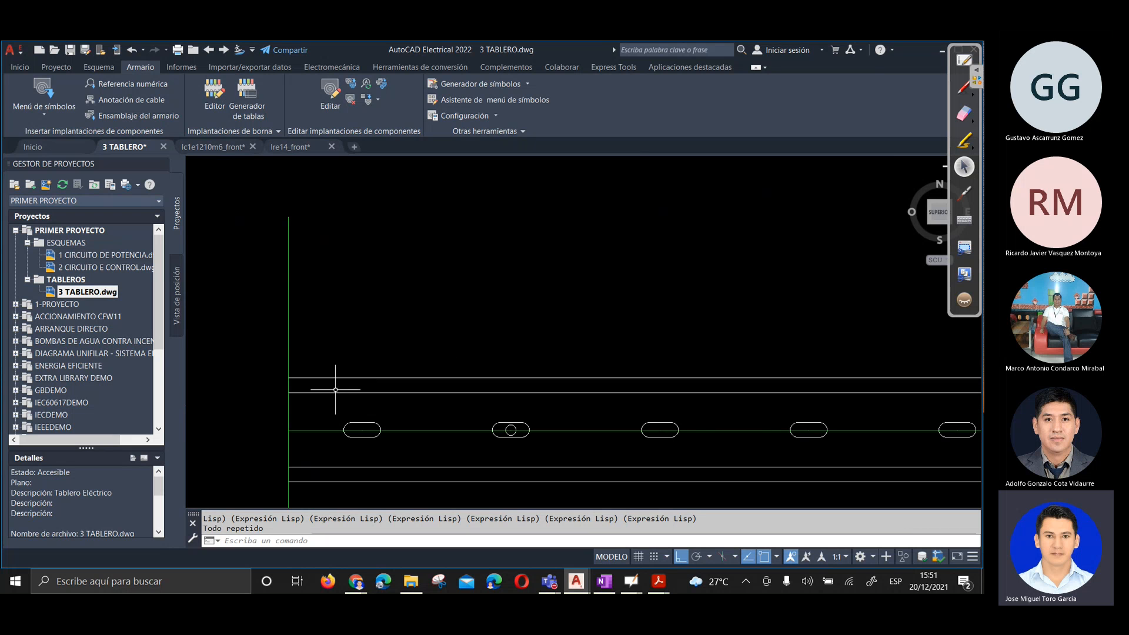
Undo the last DIN rail insertion so only the aligned breakers and contactor remain on the center line
{"action": "scroll", "coordinate": [394, 326], "scroll_direction": "up", "scroll_amount": 4}
{"action": "scroll", "coordinate": [394, 326], "scroll_direction": "down", "scroll_amount": 7}
{"action": "middle_click_drag", "start_coordinate": [438, 398], "coordinate": [372, 402]}
{"action": "key", "text": "ctrl+z"}
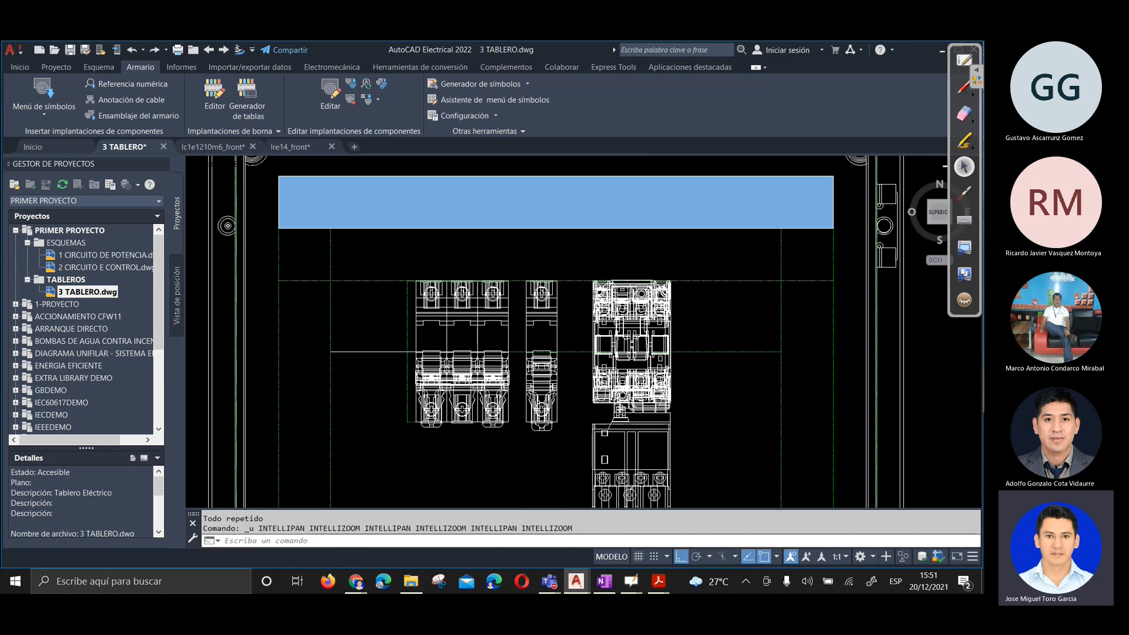
{"action": "middle_click_drag", "start_coordinate": [408, 437], "coordinate": [405, 427]}
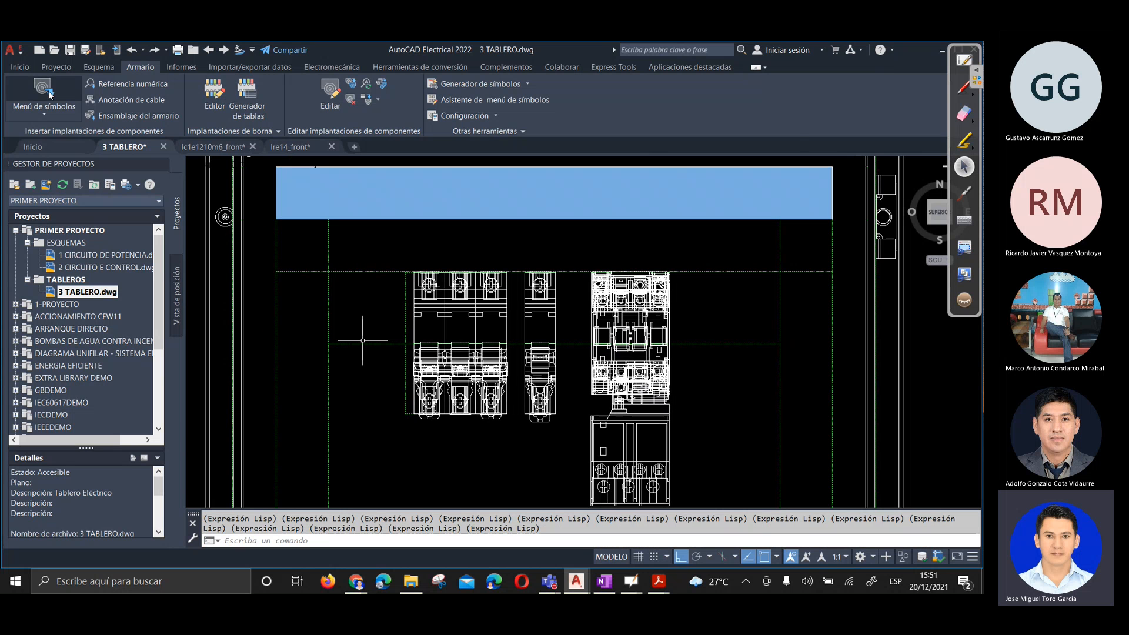
Start a new AB 199-DR1 DIN rail and define its origin and extent from the two ends of the center line
{"action": "left_click", "coordinate": [49, 94]}
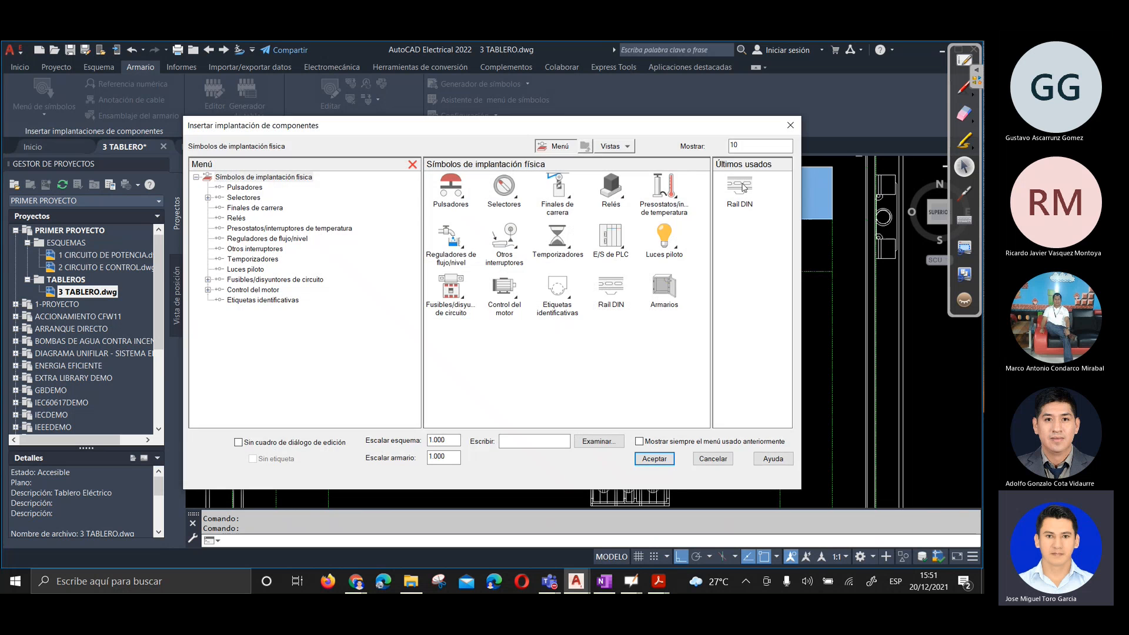
{"action": "left_click", "coordinate": [742, 187]}
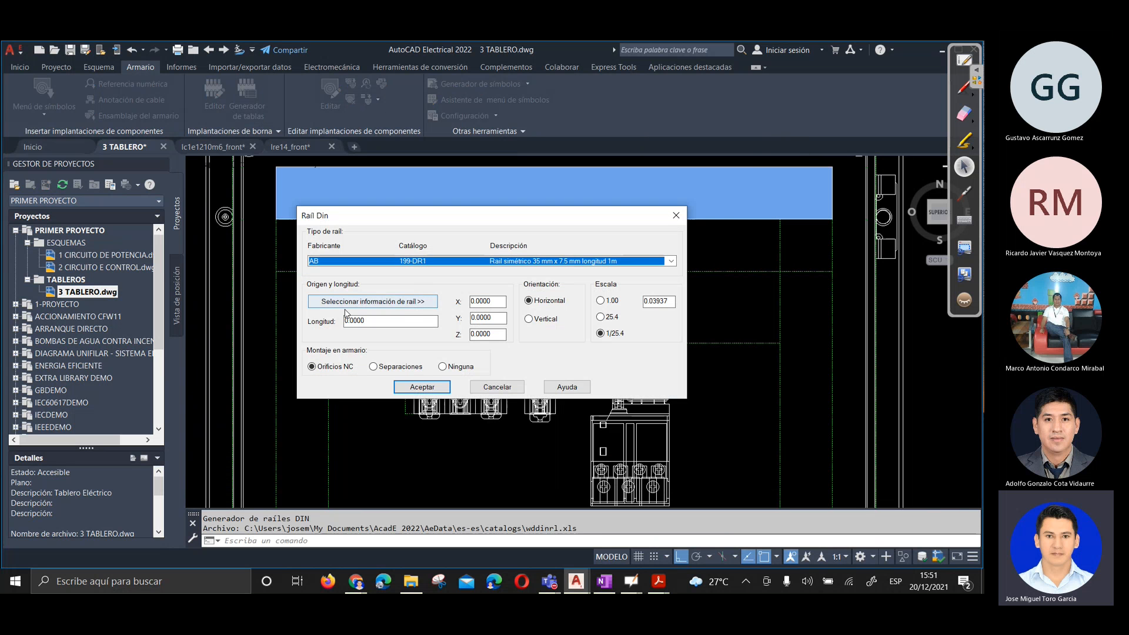
{"action": "left_click_drag", "start_coordinate": [368, 321], "coordinate": [330, 321]}
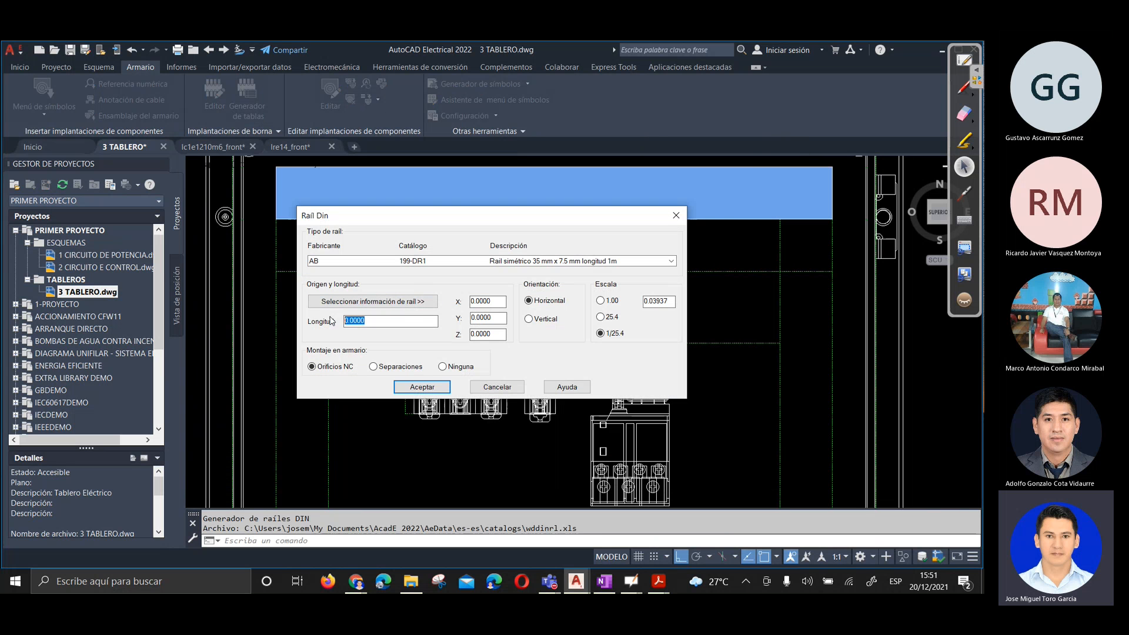
{"action": "left_click", "coordinate": [359, 302]}
{"action": "left_click", "coordinate": [327, 343]}
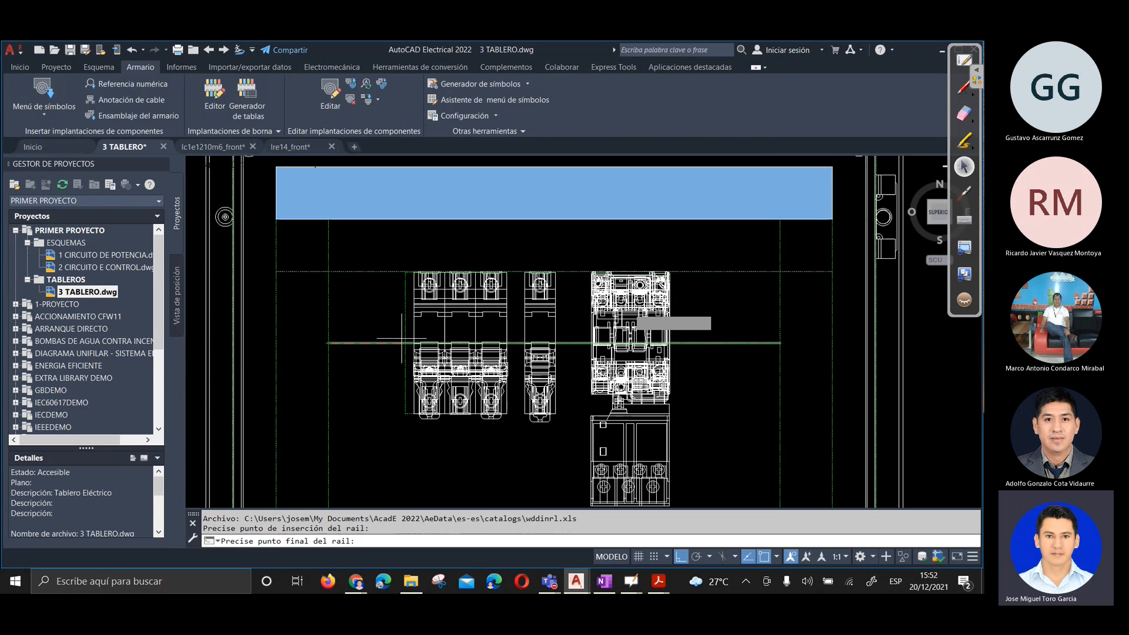
{"action": "left_click", "coordinate": [780, 343]}
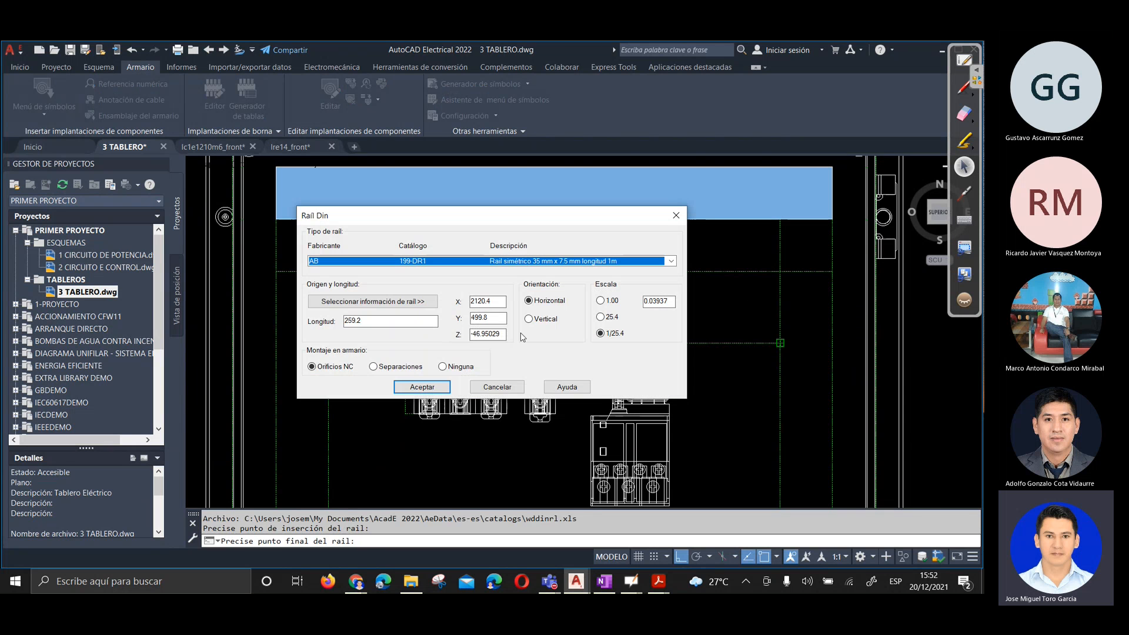
Set the DIN rail's scale to 25.4 and its length to 250, and insert it with the default component data
{"action": "left_click", "coordinate": [601, 317]}
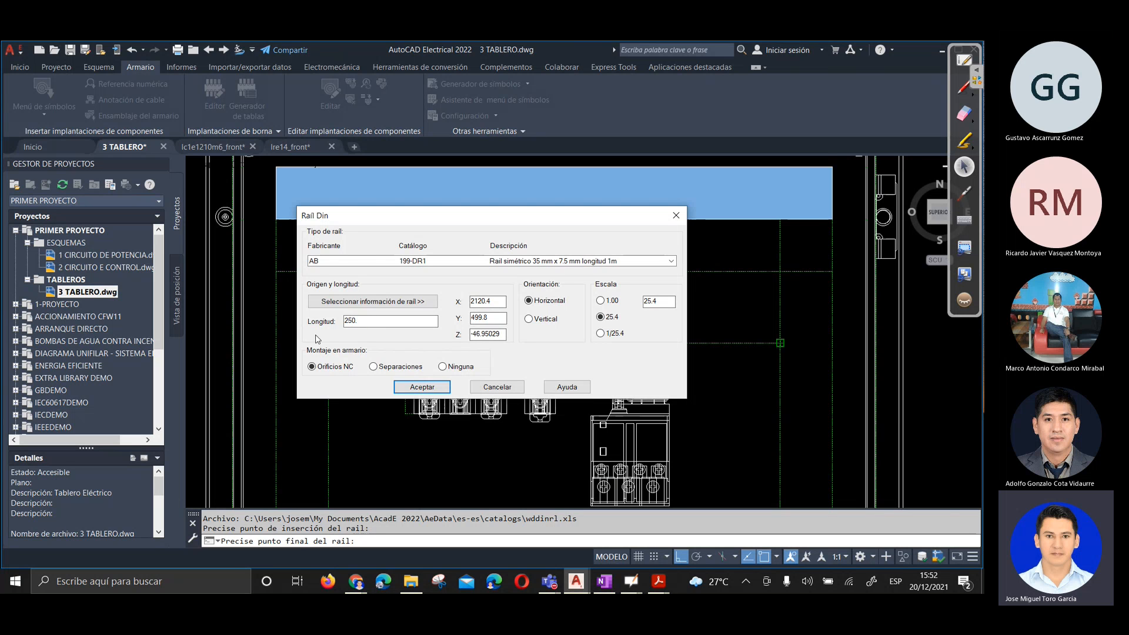
{"action": "left_click", "coordinate": [423, 389]}
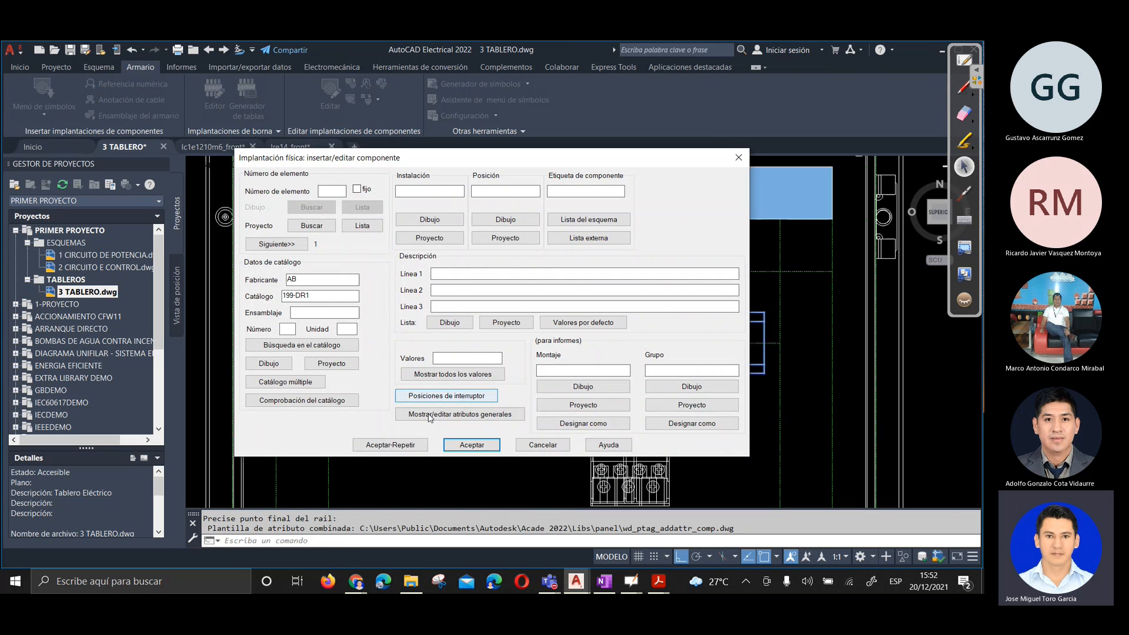
{"action": "left_click", "coordinate": [471, 445]}
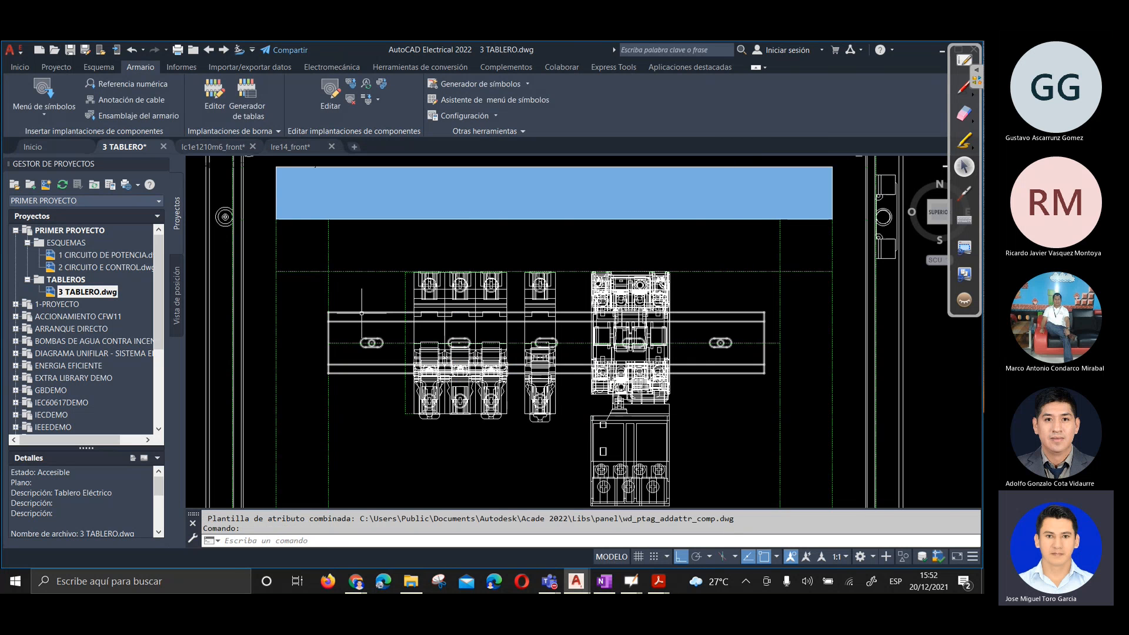
Move the inserted DIN rail 5 units to the right along the center line
{"action": "left_click", "coordinate": [362, 313]}
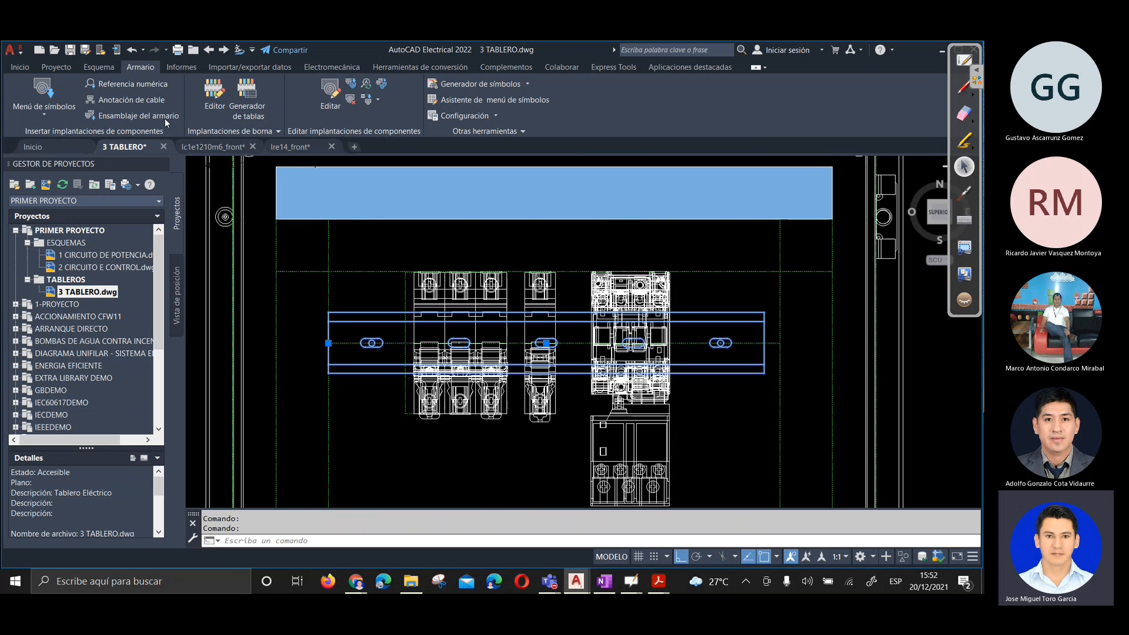
{"action": "left_click", "coordinate": [22, 68]}
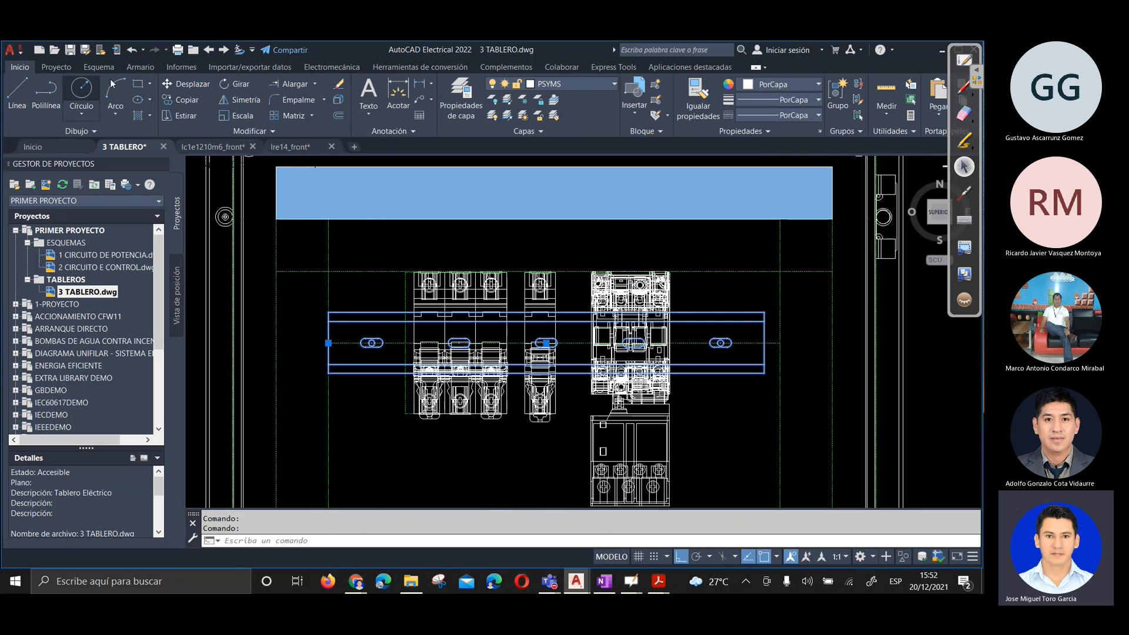
{"action": "left_click", "coordinate": [176, 85]}
{"action": "scroll", "coordinate": [344, 307], "scroll_direction": "up", "scroll_amount": 4}
{"action": "left_click", "coordinate": [338, 285]}
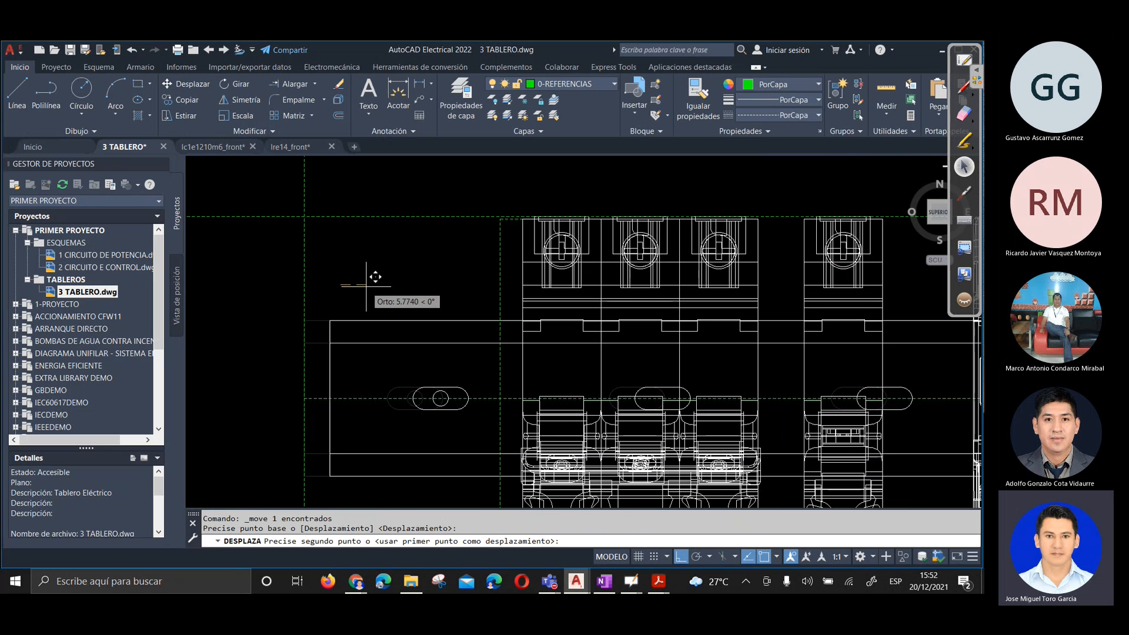
{"action": "type", "text": "5"}
{"action": "key", "text": "Return"}
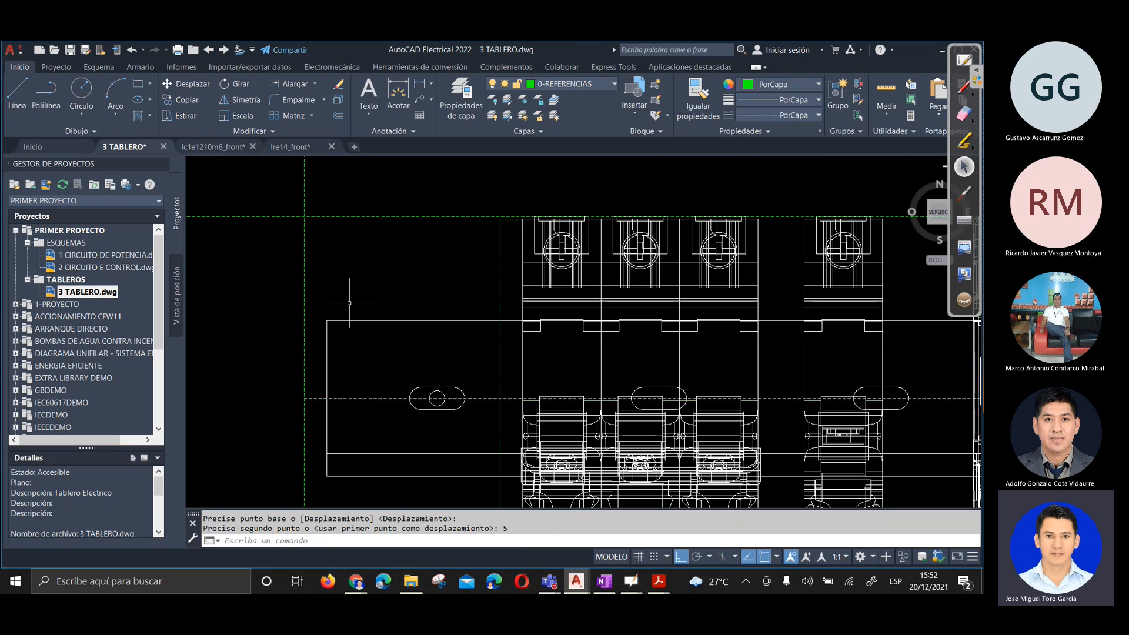
{"action": "scroll", "coordinate": [341, 298], "scroll_direction": "down", "scroll_amount": 5}
{"action": "scroll", "coordinate": [393, 319], "scroll_direction": "up", "scroll_amount": 2}
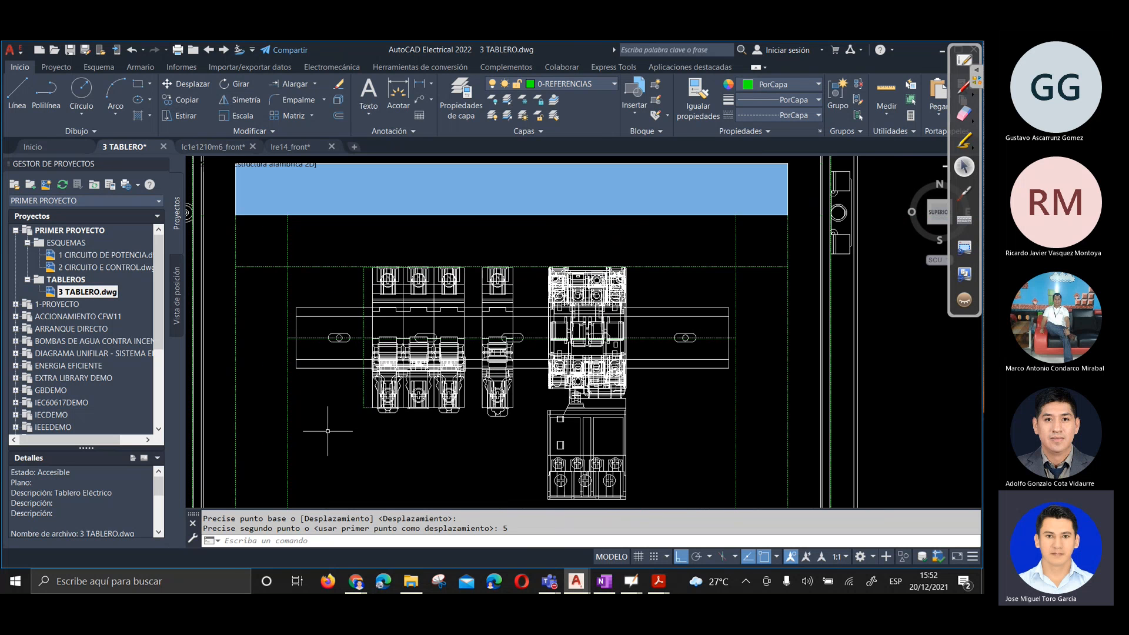
Turn off the current layer 0-REFERENCIAS to hide the green reference lines
{"action": "left_click", "coordinate": [582, 348]}
{"action": "key", "text": "Escape"}
{"action": "left_click", "coordinate": [581, 84]}
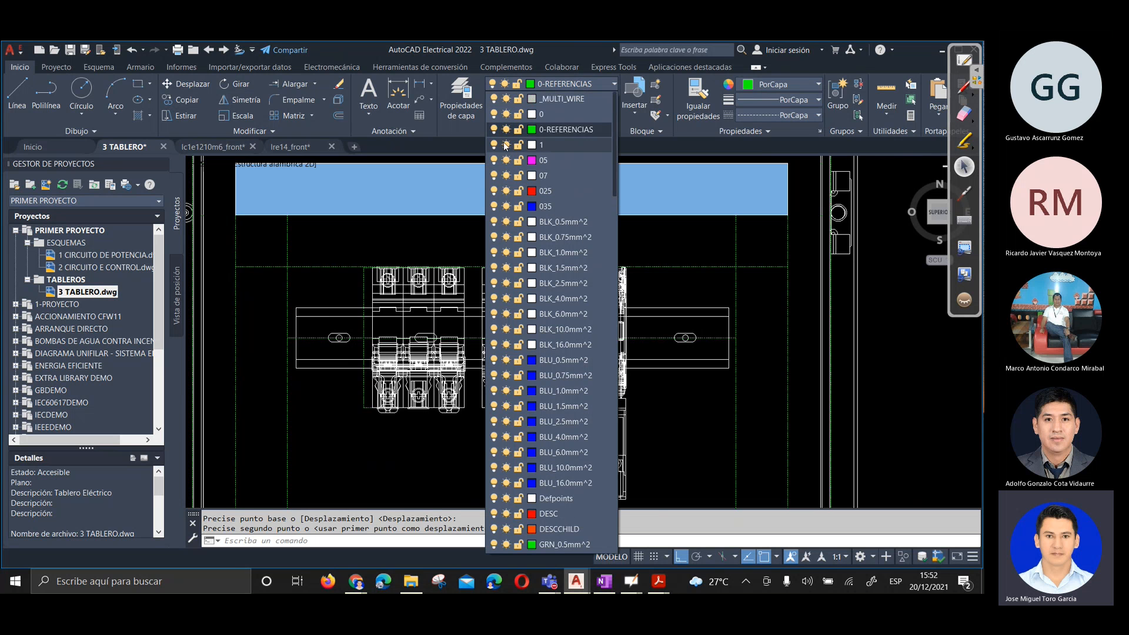
{"action": "left_click", "coordinate": [493, 130]}
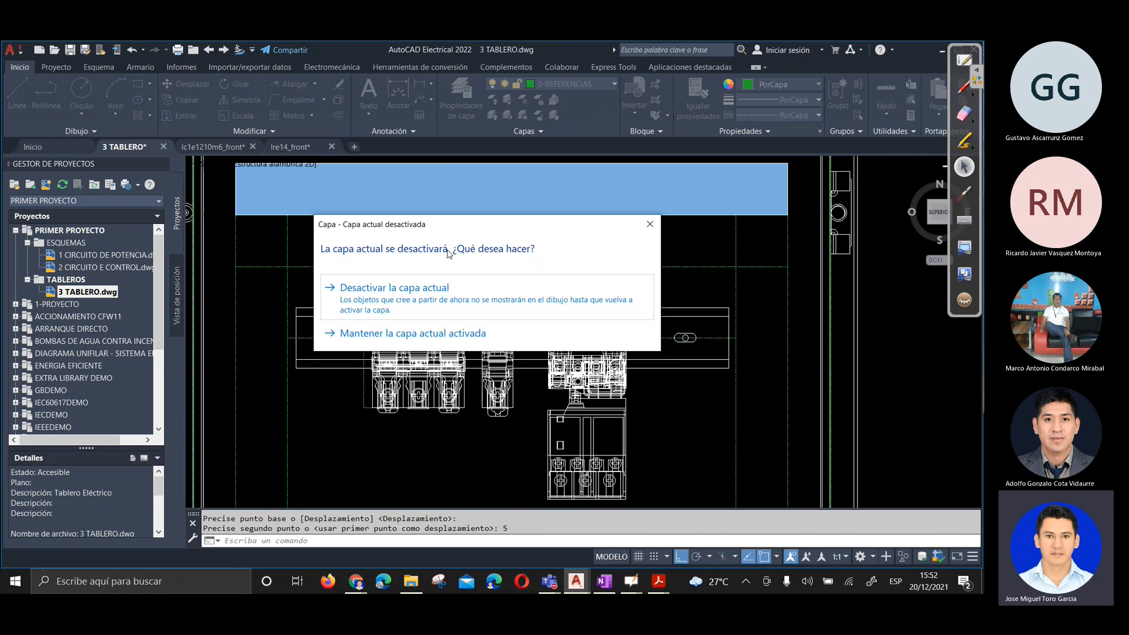
{"action": "left_click", "coordinate": [389, 287]}
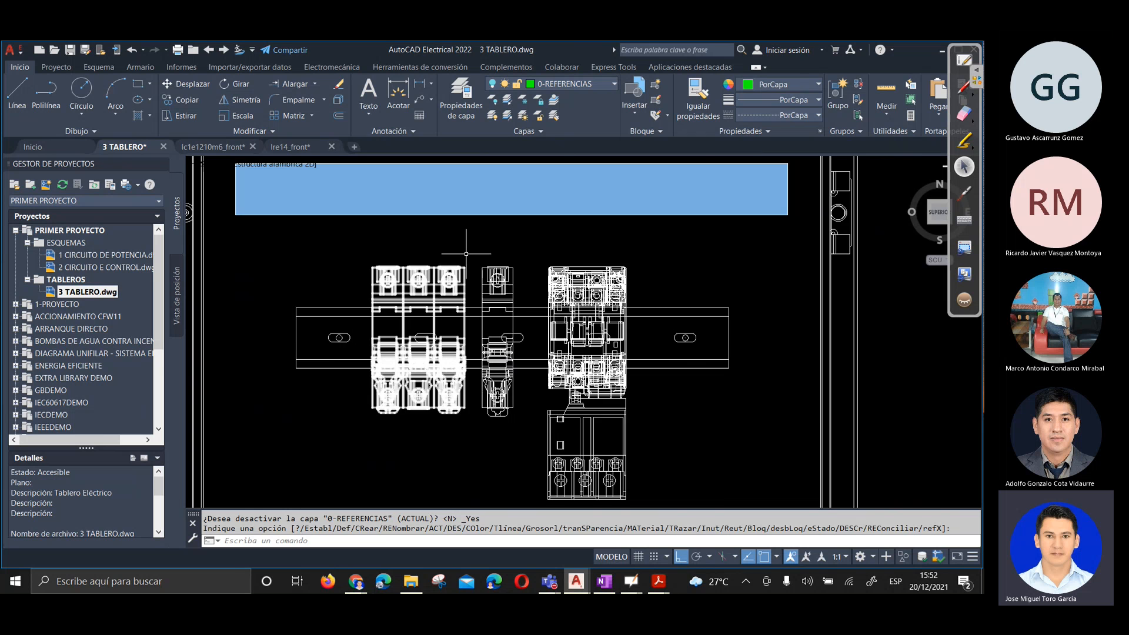
{"action": "scroll", "coordinate": [466, 254], "scroll_direction": "down", "scroll_amount": 3}
{"action": "scroll", "coordinate": [455, 209], "scroll_direction": "up", "scroll_amount": 2}
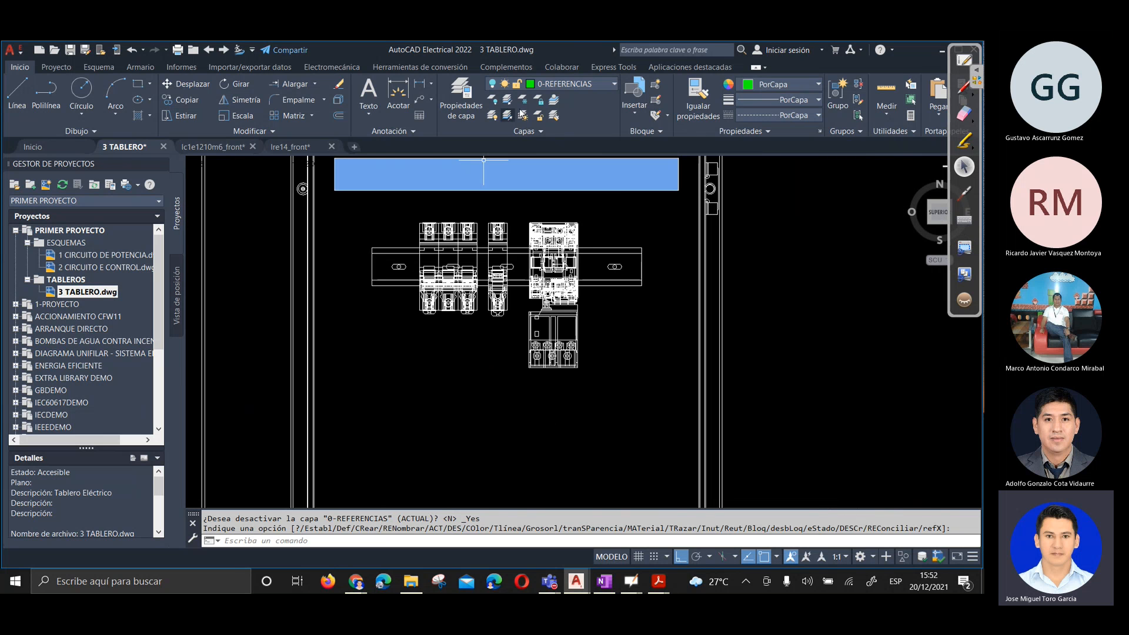
{"action": "left_click", "coordinate": [537, 87]}
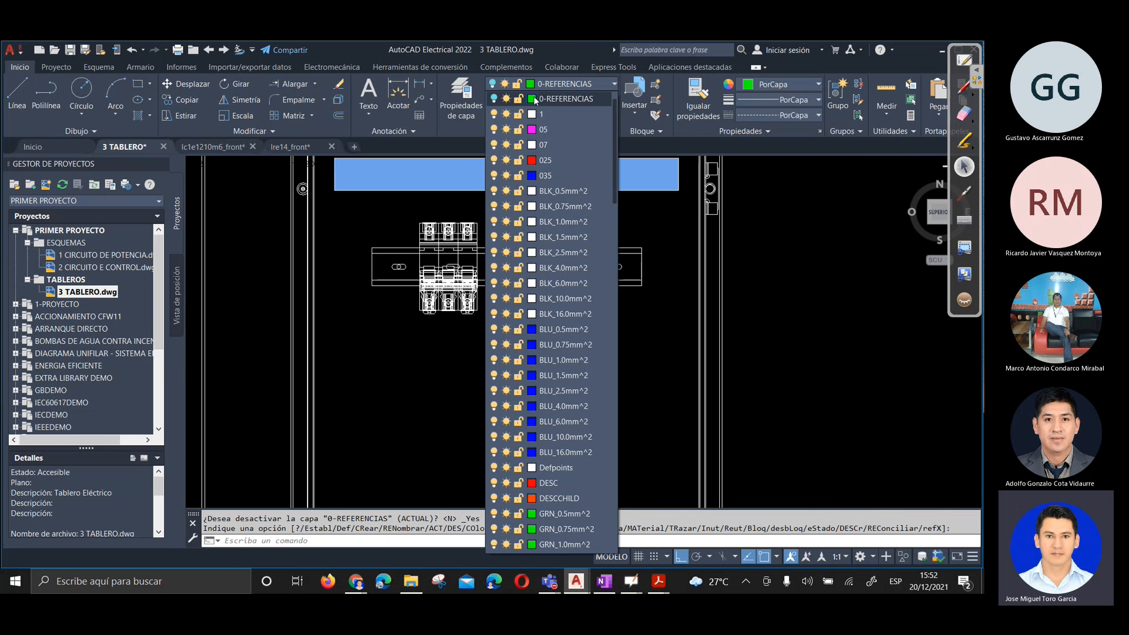
{"action": "left_click", "coordinate": [531, 115]}
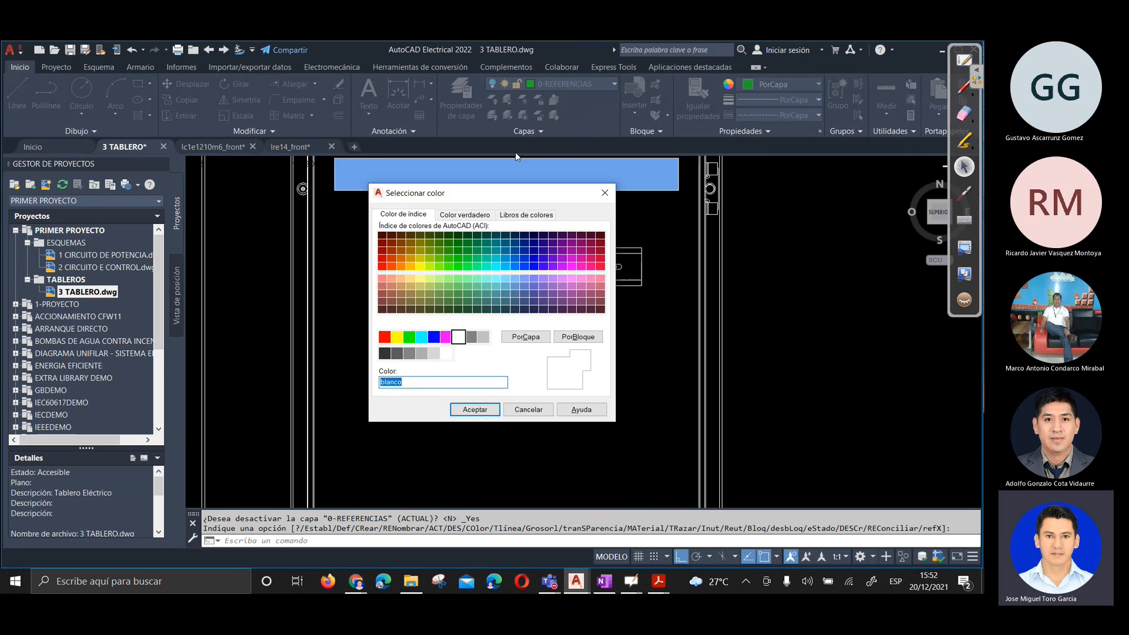
{"action": "left_click", "coordinate": [599, 194]}
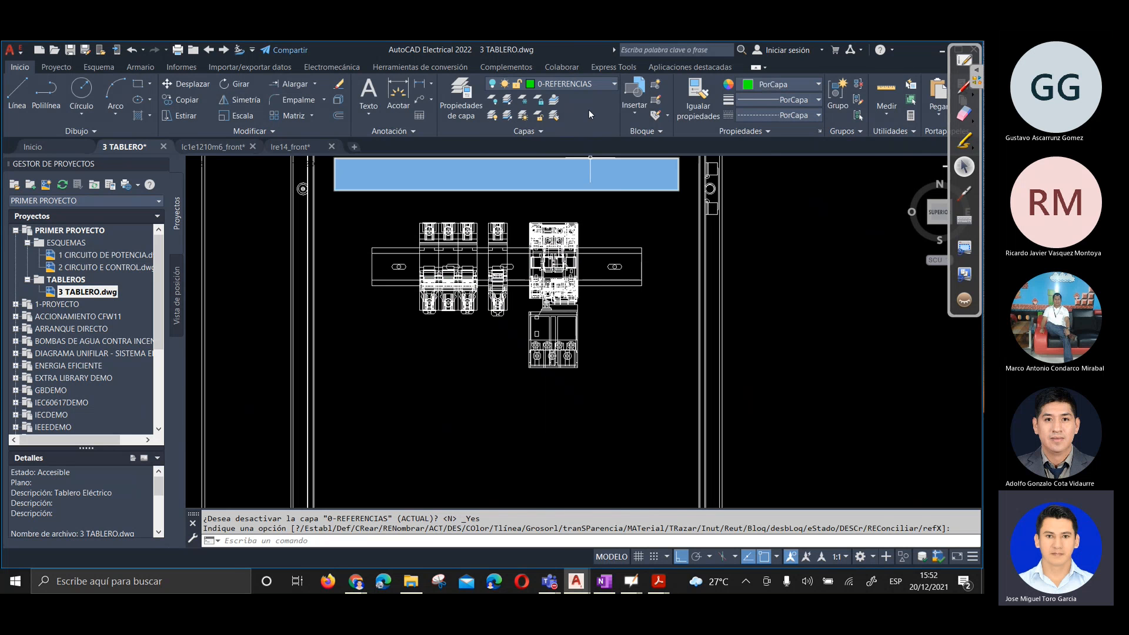
Make layer 0 the current layer
{"action": "left_click", "coordinate": [588, 84]}
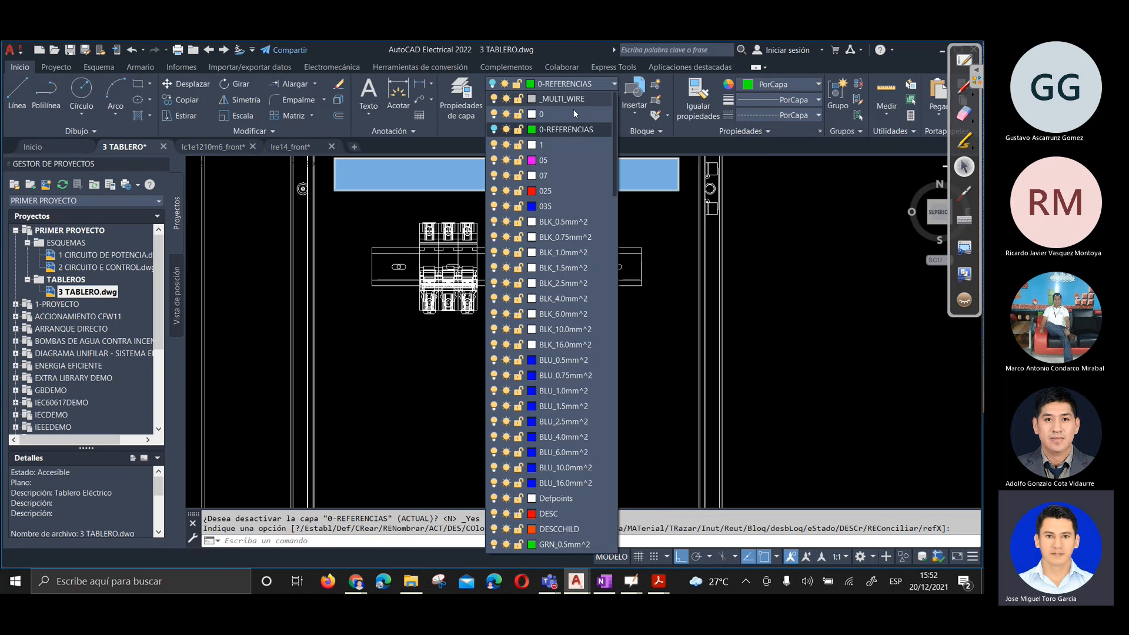
{"action": "left_click", "coordinate": [572, 115]}
{"action": "scroll", "coordinate": [438, 297], "scroll_direction": "down", "scroll_amount": 2}
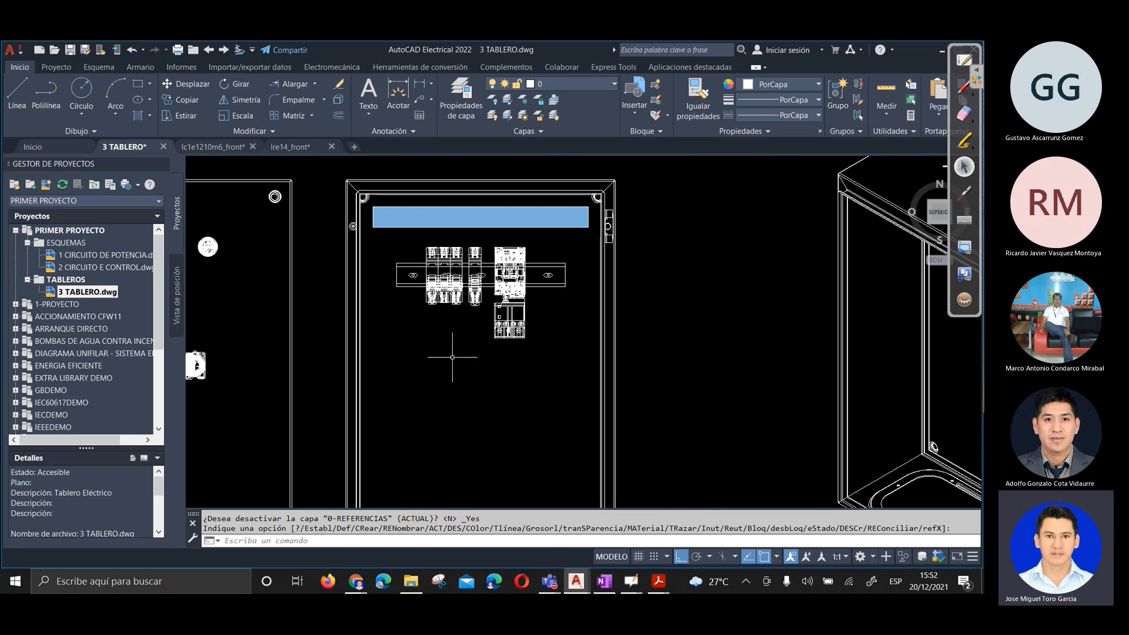
Turn the 0-REFERENCIAS layer back on
{"action": "left_click", "coordinate": [595, 83]}
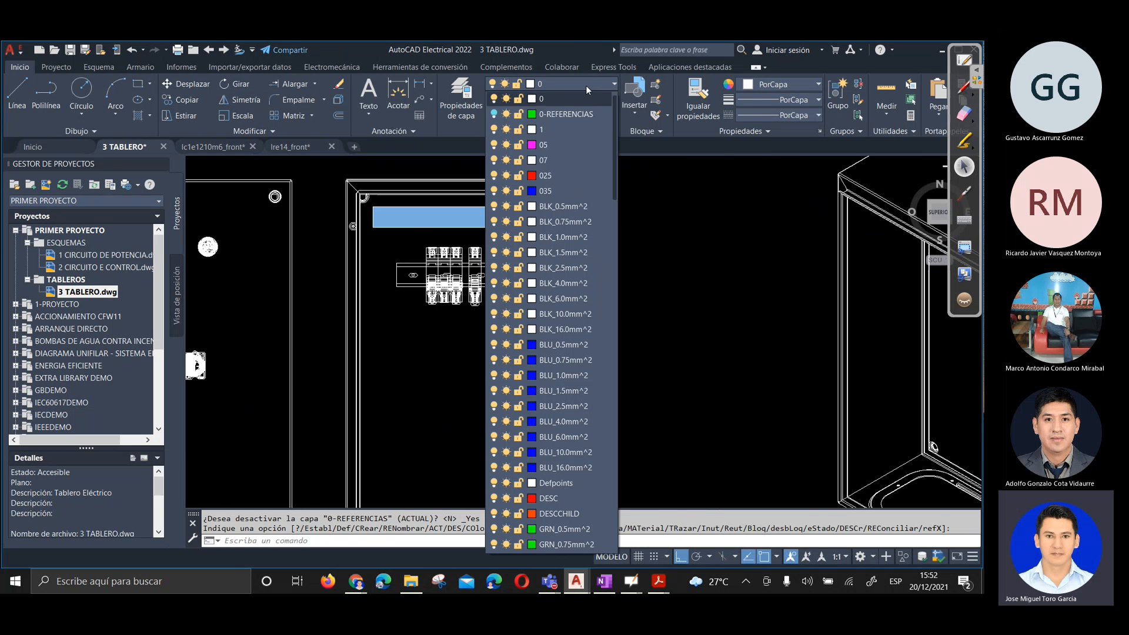
{"action": "left_click", "coordinate": [494, 114]}
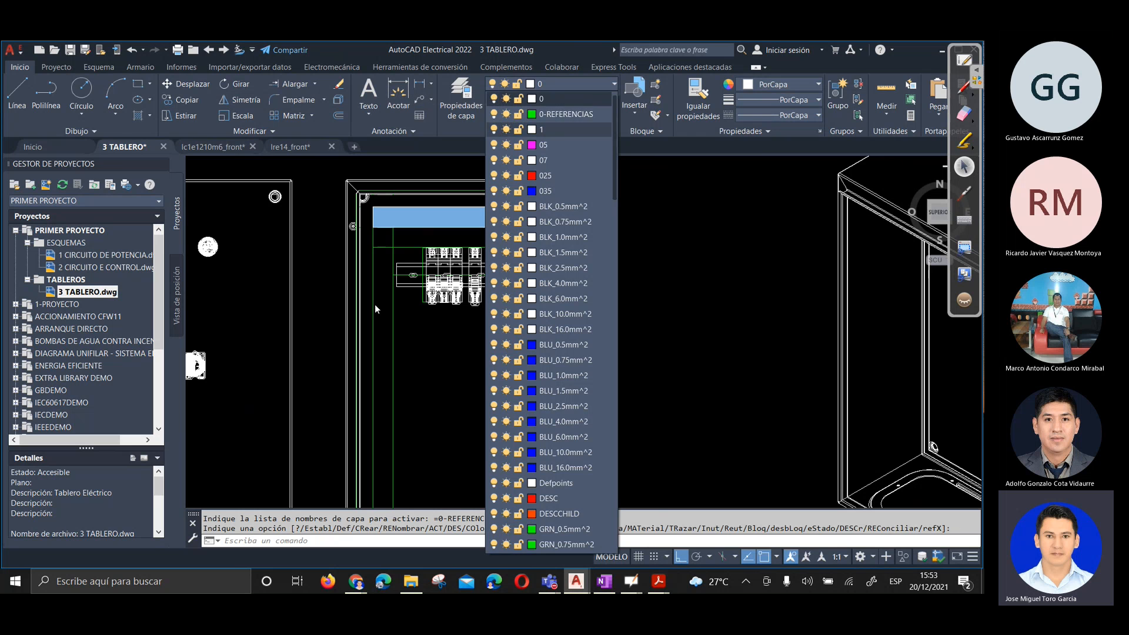
{"action": "left_click", "coordinate": [428, 351]}
{"action": "left_click", "coordinate": [464, 378]}
{"action": "left_click", "coordinate": [500, 417]}
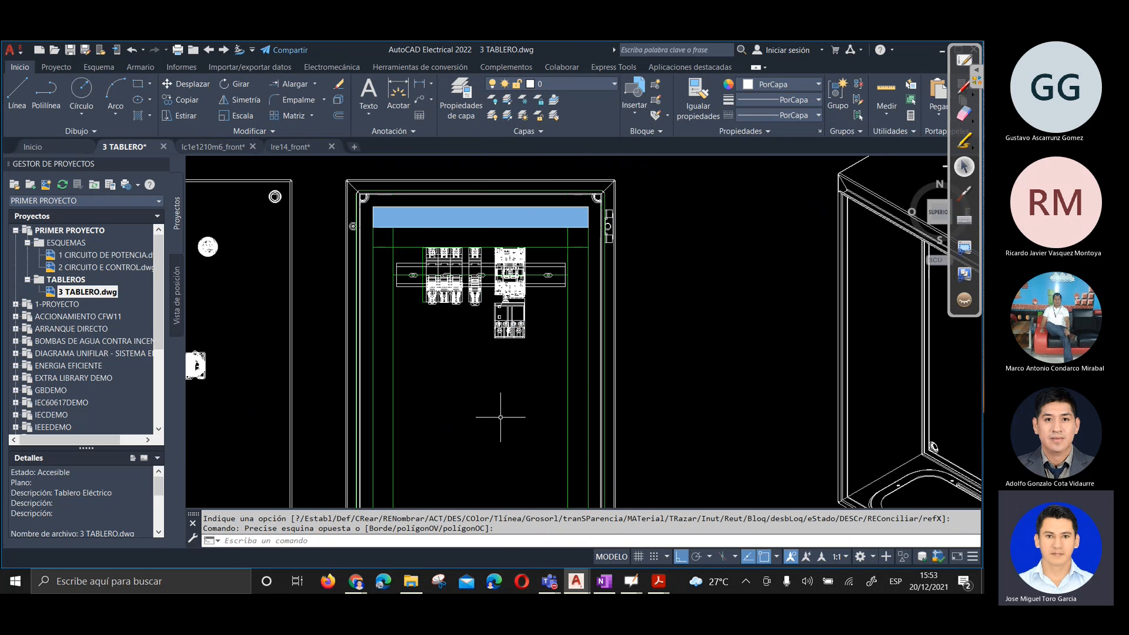
Switch the 0-REFERENCIAS layer off to view the panel without guide lines, and turn it on again
{"action": "left_click", "coordinate": [552, 84]}
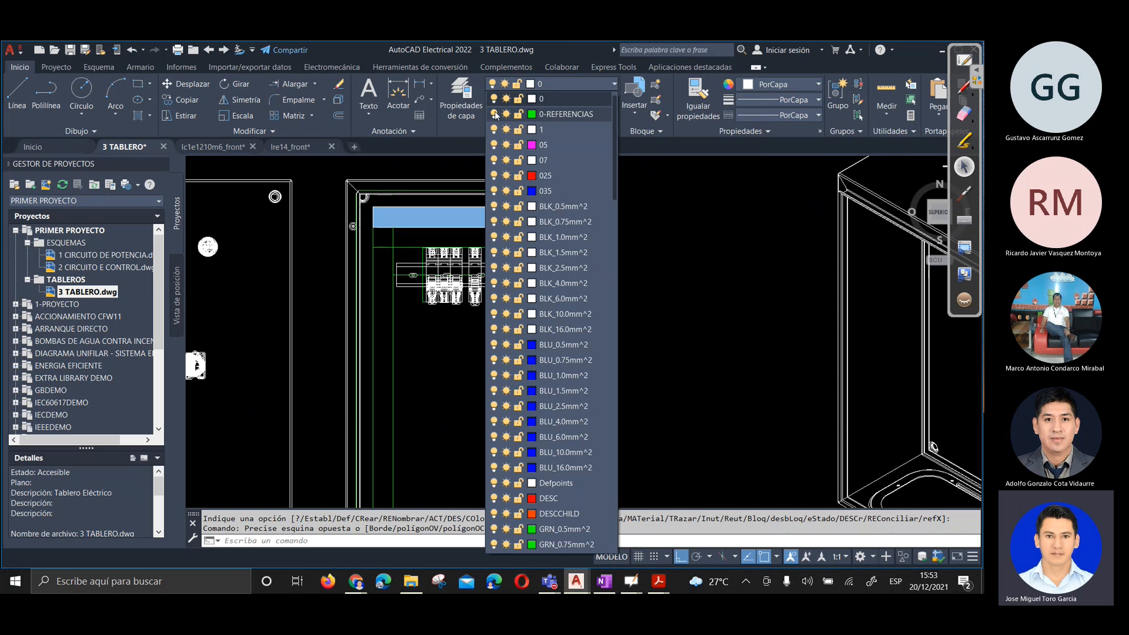
{"action": "left_click", "coordinate": [494, 114]}
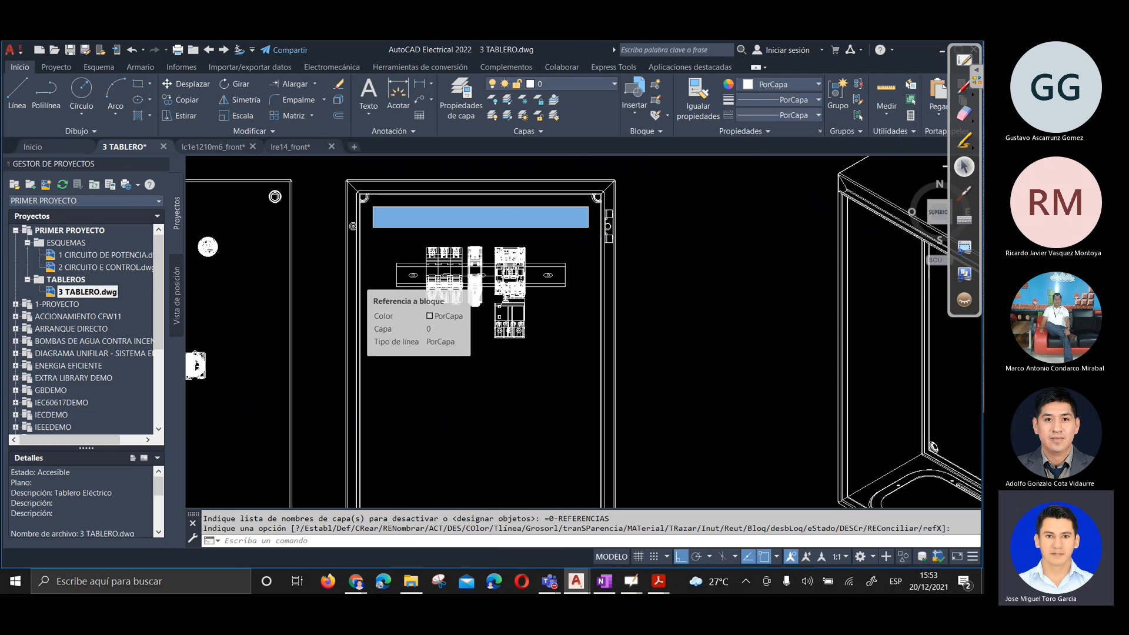
{"action": "left_click", "coordinate": [461, 404]}
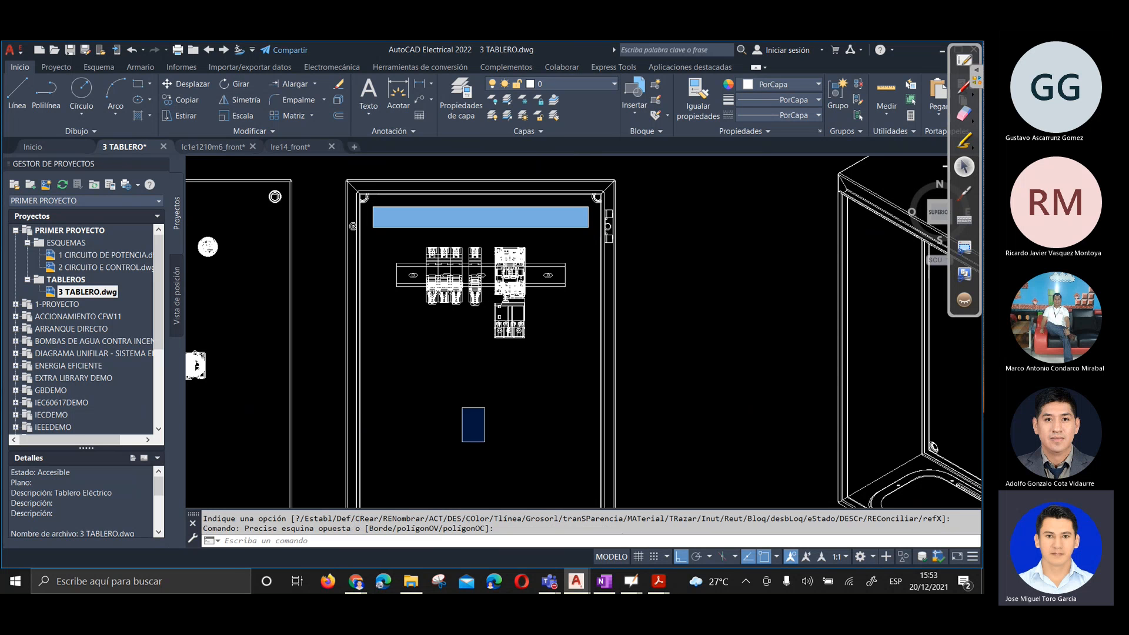
{"action": "left_click", "coordinate": [580, 86]}
{"action": "left_click", "coordinate": [495, 112]}
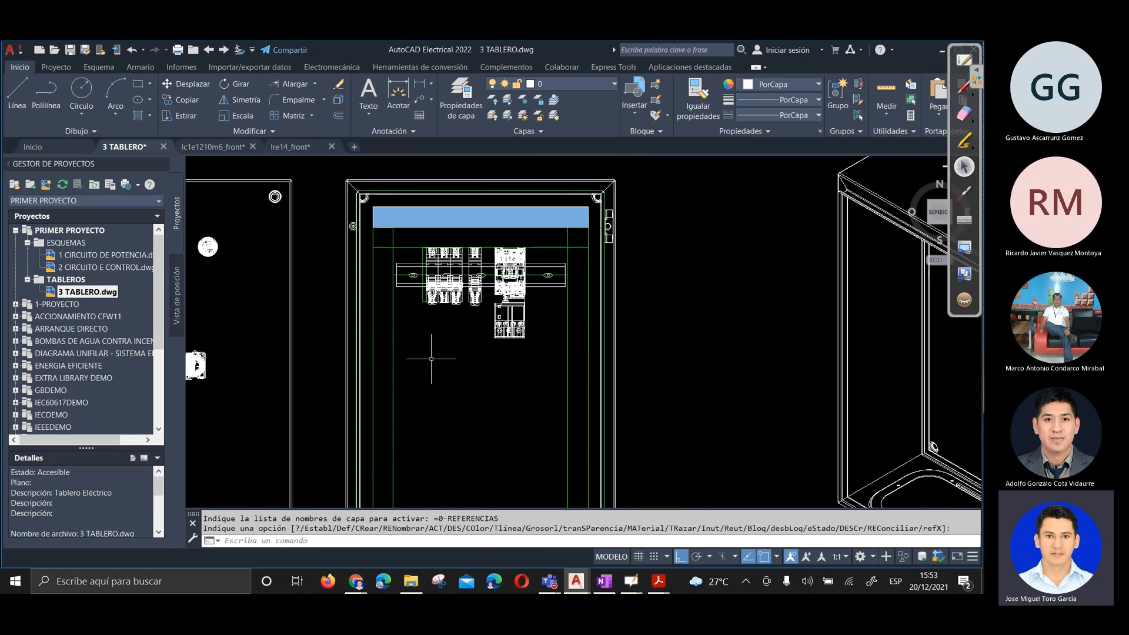
Examine how the DIN rail, breakers and contactor sit against the reference lines inside the enclosure
{"action": "scroll", "coordinate": [391, 233], "scroll_direction": "up", "scroll_amount": 2}
{"action": "scroll", "coordinate": [516, 254], "scroll_direction": "up", "scroll_amount": 4}
{"action": "scroll", "coordinate": [424, 291], "scroll_direction": "down", "scroll_amount": 4}
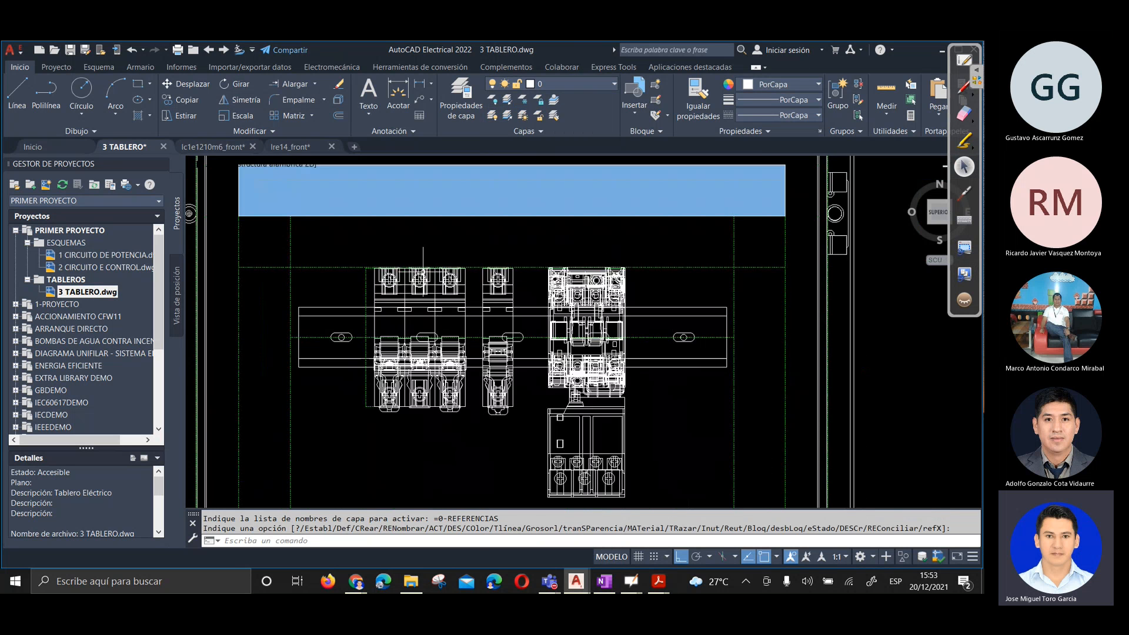
{"action": "scroll", "coordinate": [416, 292], "scroll_direction": "up", "scroll_amount": 2}
{"action": "scroll", "coordinate": [497, 276], "scroll_direction": "down", "scroll_amount": 2}
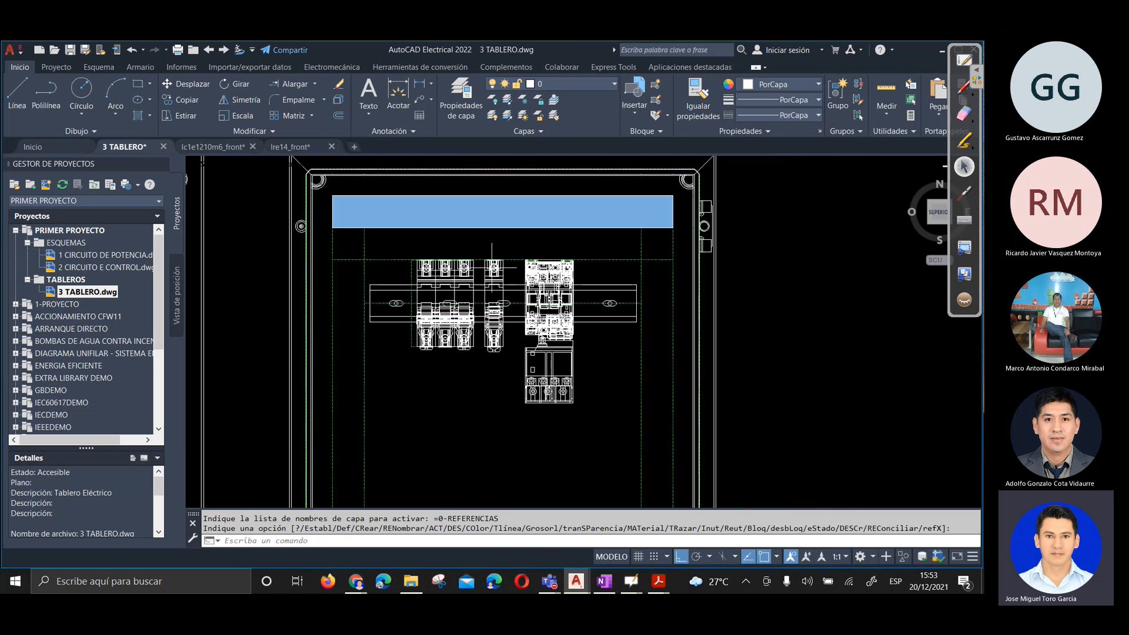
{"action": "scroll", "coordinate": [506, 276], "scroll_direction": "up", "scroll_amount": 2}
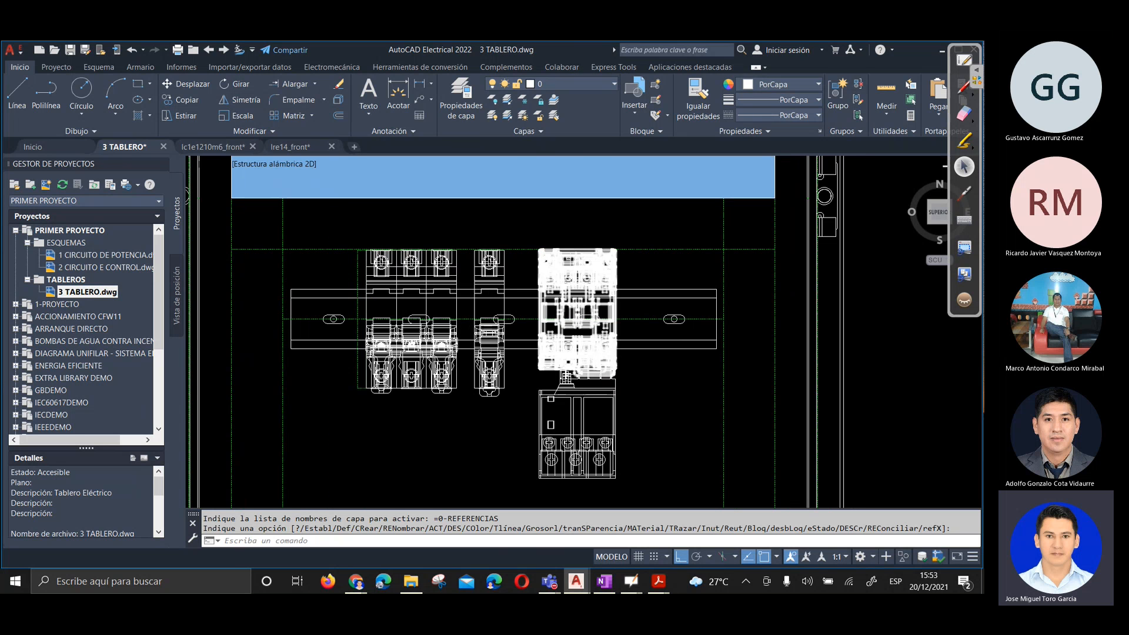
{"action": "scroll", "coordinate": [557, 302], "scroll_direction": "down", "scroll_amount": 2}
{"action": "scroll", "coordinate": [422, 305], "scroll_direction": "down", "scroll_amount": 2}
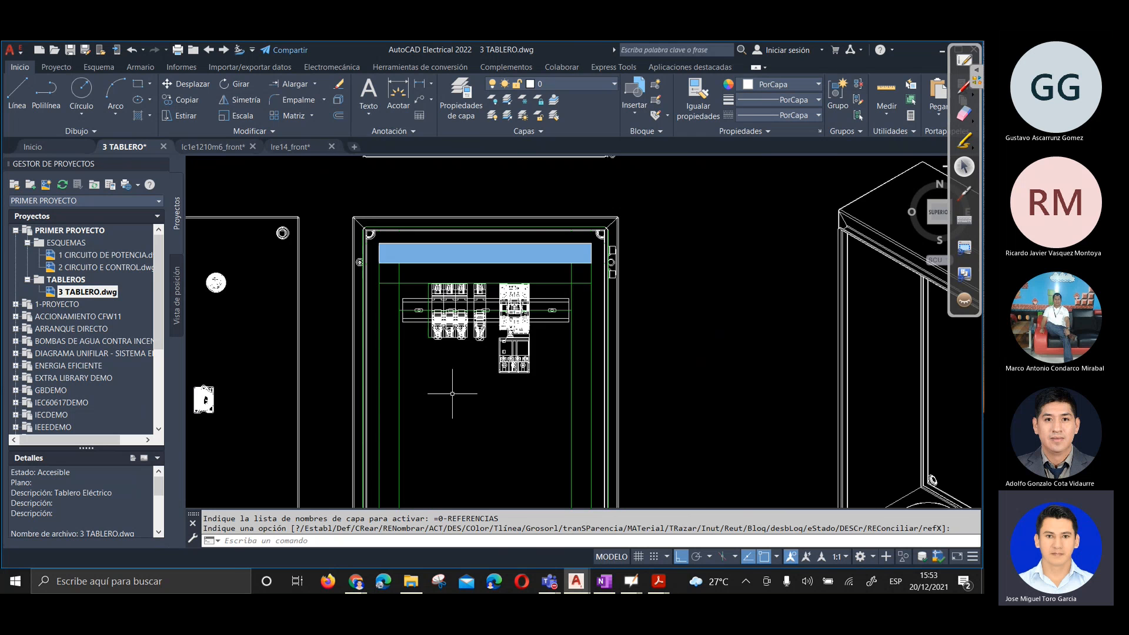
Examine the free space below the breakers and overload relay, between the vertical reference lines of the enclosure
{"action": "middle_click_drag", "start_coordinate": [449, 390], "coordinate": [522, 323]}
{"action": "scroll", "coordinate": [520, 264], "scroll_direction": "down", "scroll_amount": 2}
{"action": "middle_click_drag", "start_coordinate": [520, 259], "coordinate": [508, 297]}
{"action": "scroll", "coordinate": [508, 297], "scroll_direction": "up", "scroll_amount": 4}
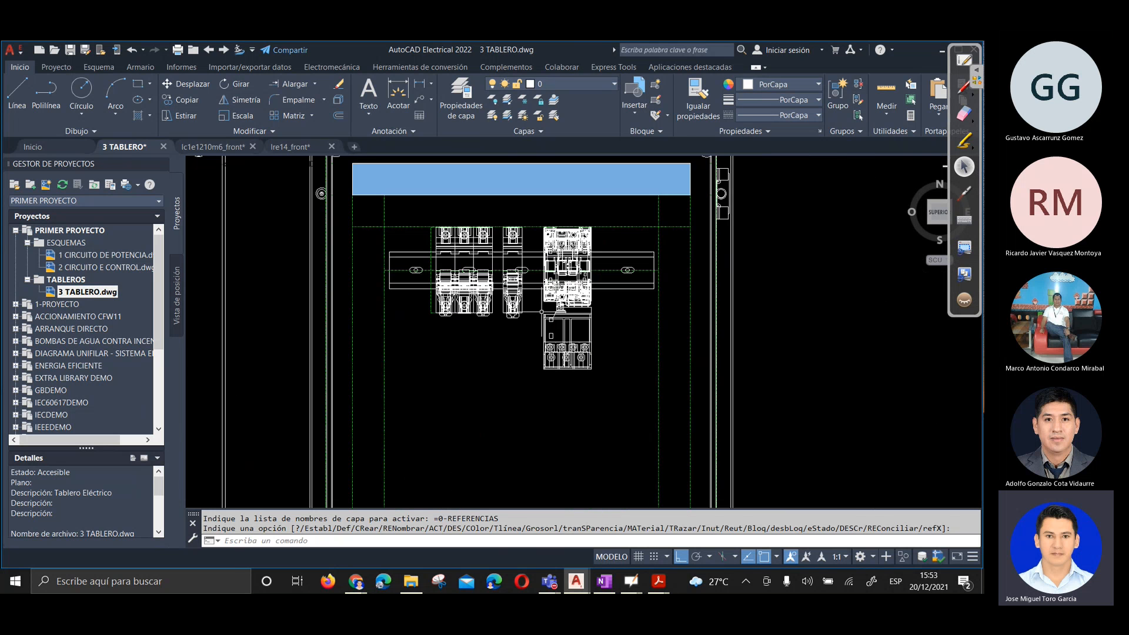
{"action": "mouse_move", "coordinate": [461, 363]}
{"action": "middle_mouse_down"}
{"action": "mouse_move", "coordinate": [478, 404]}
{"action": "mouse_move", "coordinate": [507, 375]}
{"action": "middle_mouse_up"}
{"action": "scroll", "coordinate": [478, 404], "scroll_direction": "down", "scroll_amount": 2}
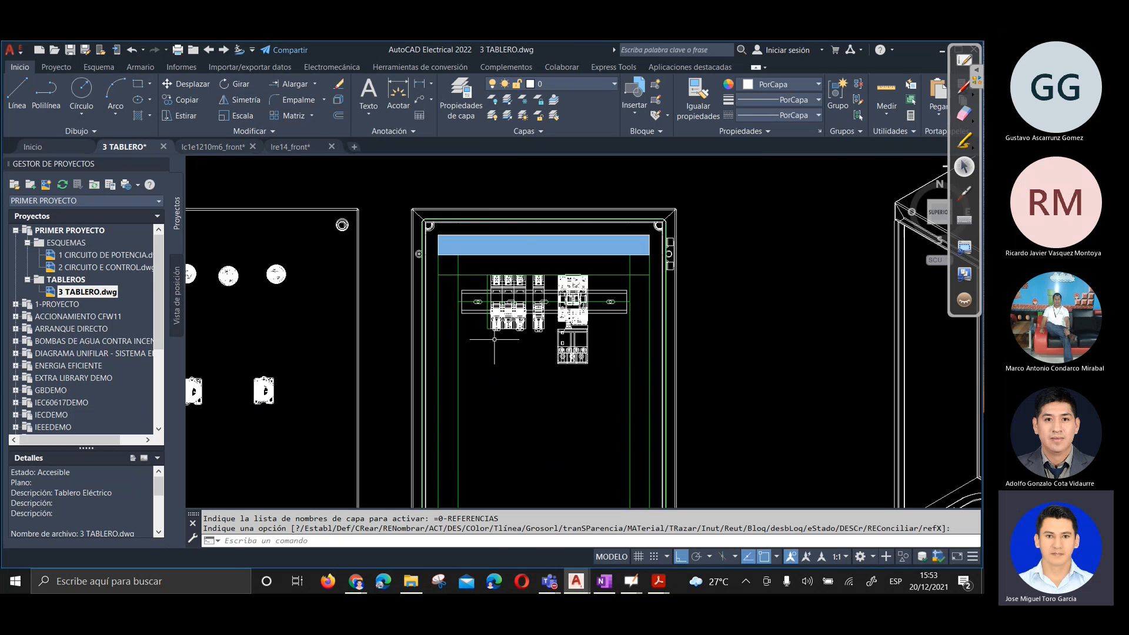
{"action": "scroll", "coordinate": [508, 377], "scroll_direction": "up", "scroll_amount": 4}
{"action": "scroll", "coordinate": [508, 332], "scroll_direction": "down", "scroll_amount": 2}
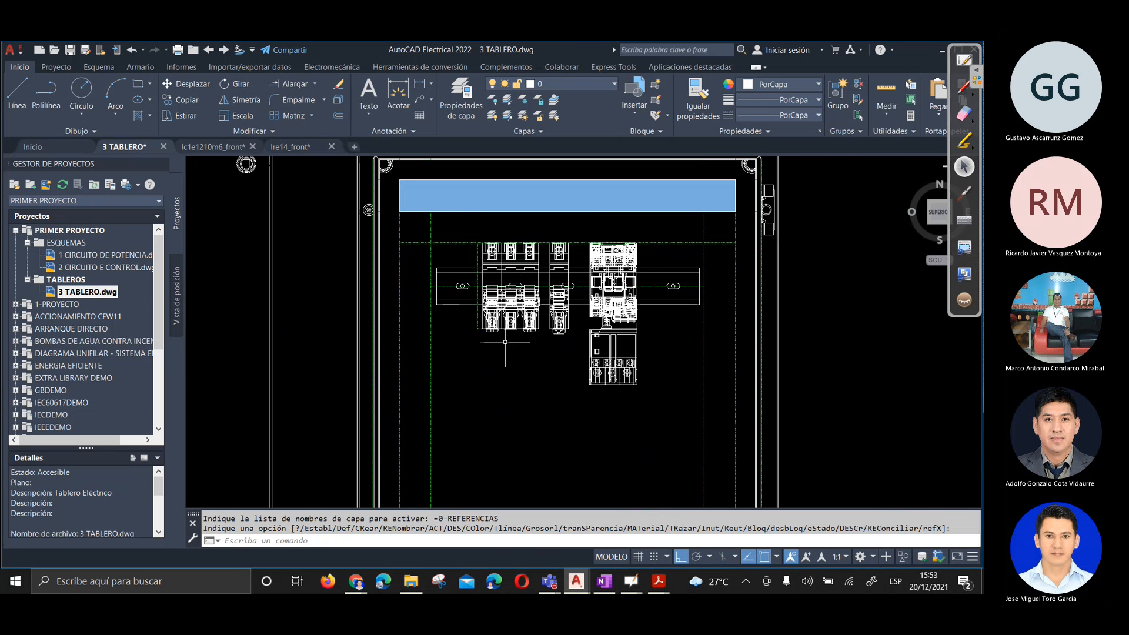
{"action": "scroll", "coordinate": [648, 283], "scroll_direction": "up", "scroll_amount": 2}
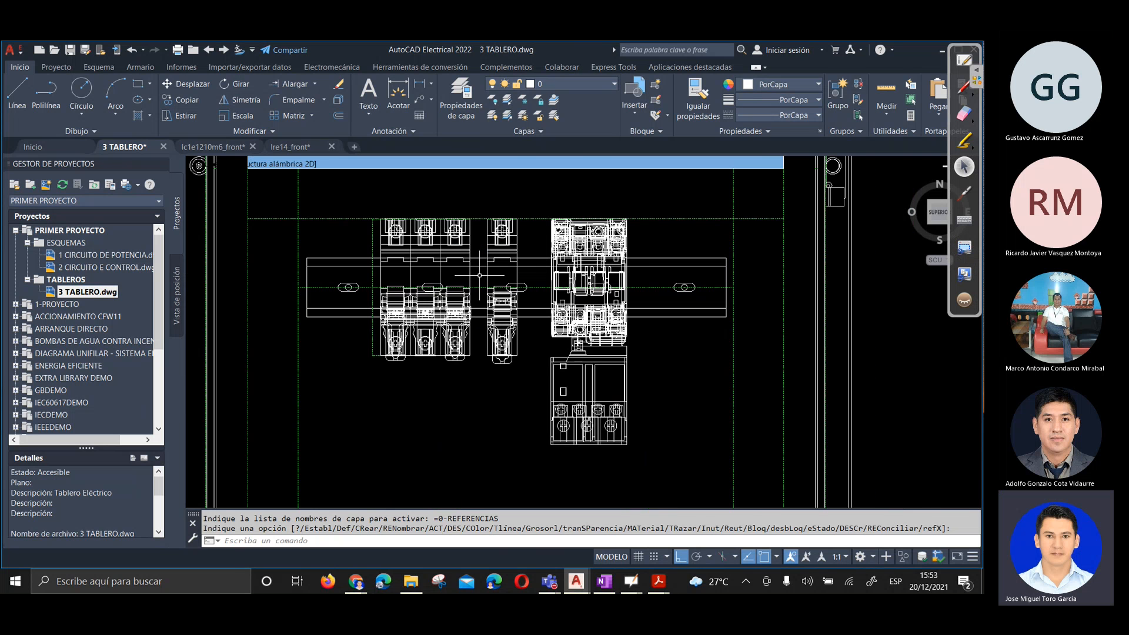
{"action": "scroll", "coordinate": [480, 275], "scroll_direction": "down", "scroll_amount": 2}
{"action": "scroll", "coordinate": [551, 343], "scroll_direction": "up", "scroll_amount": 2}
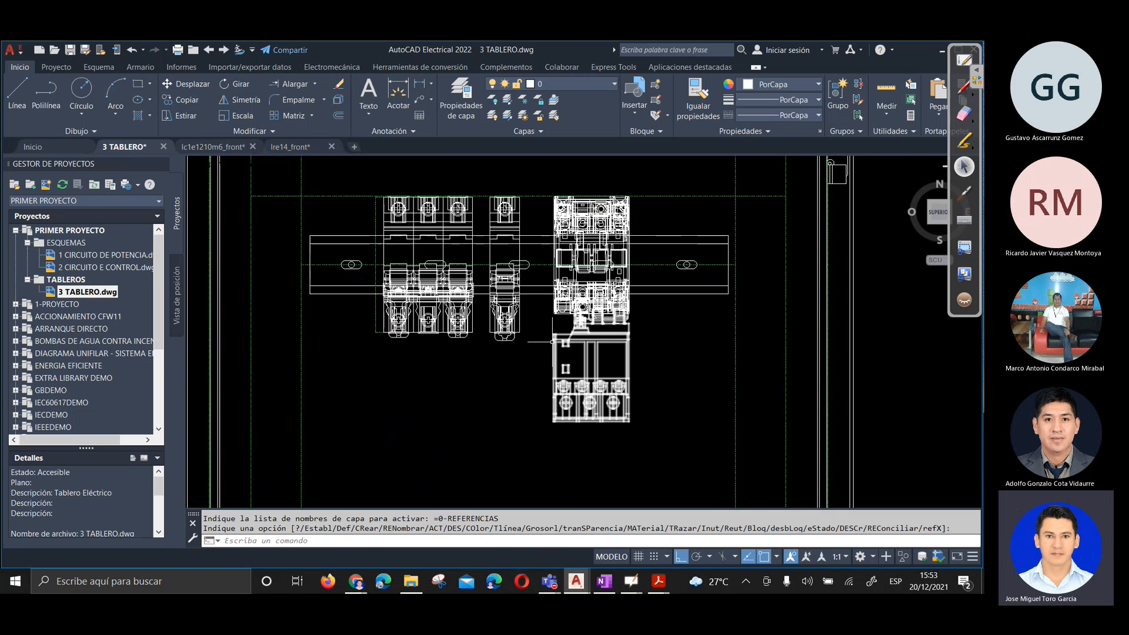
{"action": "middle_click_drag", "start_coordinate": [546, 359], "coordinate": [547, 369]}
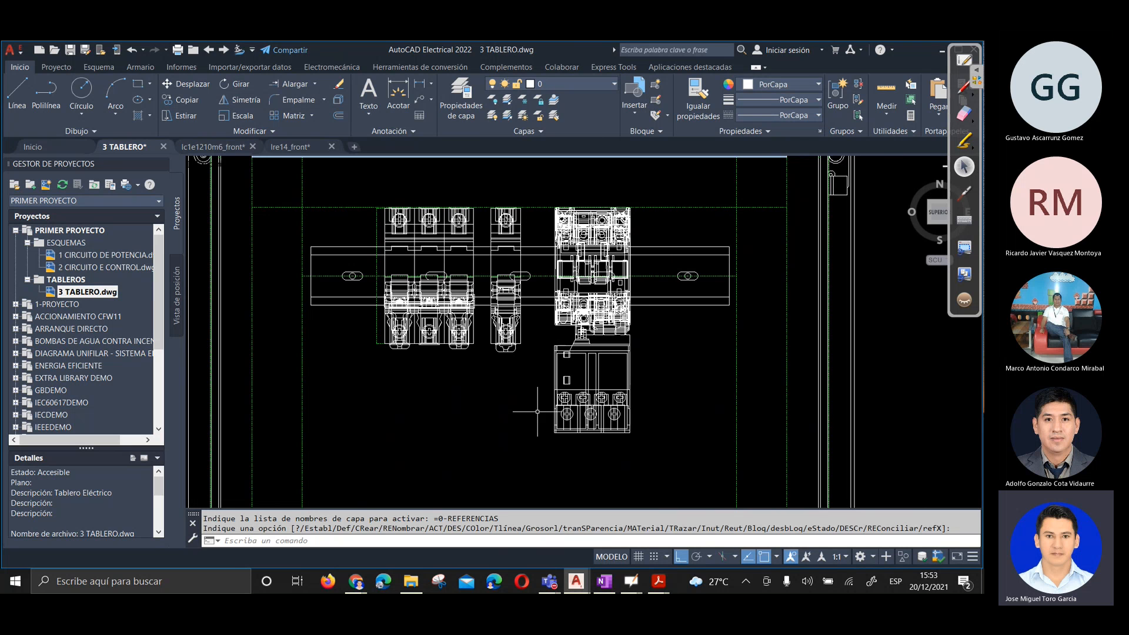
{"action": "middle_click_drag", "start_coordinate": [537, 412], "coordinate": [533, 391]}
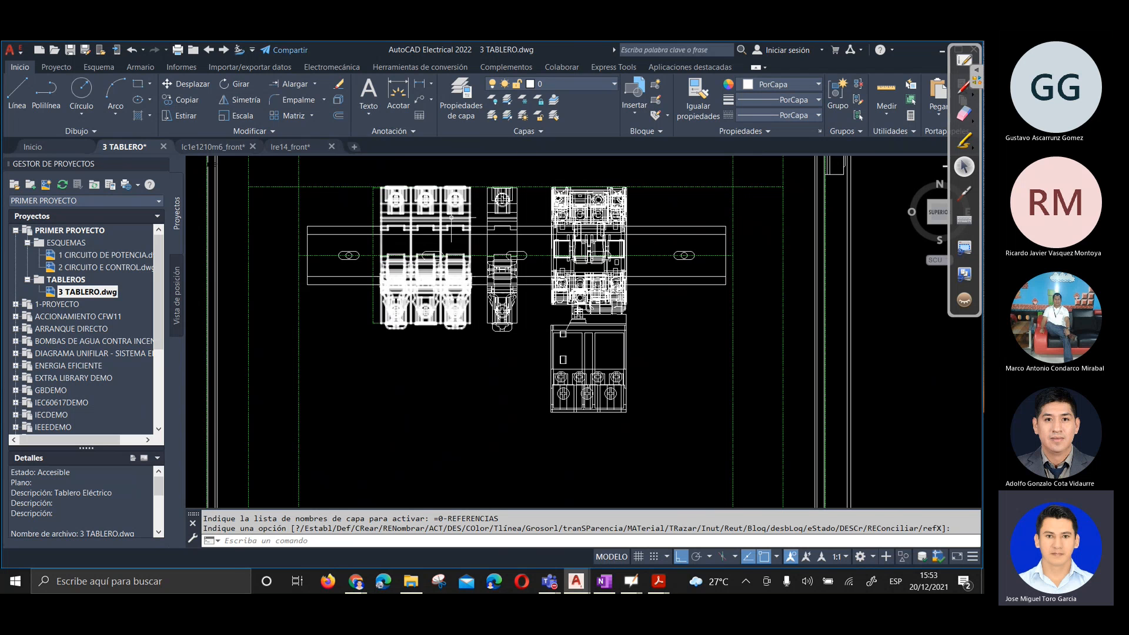
On the 0-REFERENCIAS layer, draw a 90-long vertical line downward from the right end of the rail's centre reference line
{"action": "left_click", "coordinate": [591, 84]}
{"action": "left_click", "coordinate": [539, 114]}
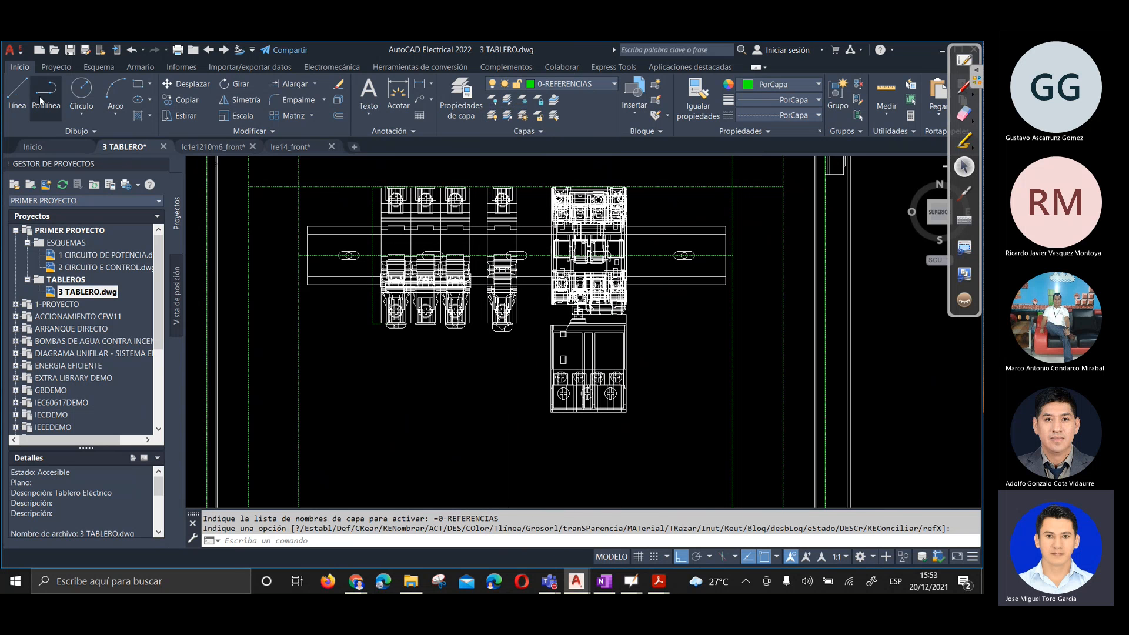
{"action": "left_click", "coordinate": [18, 97]}
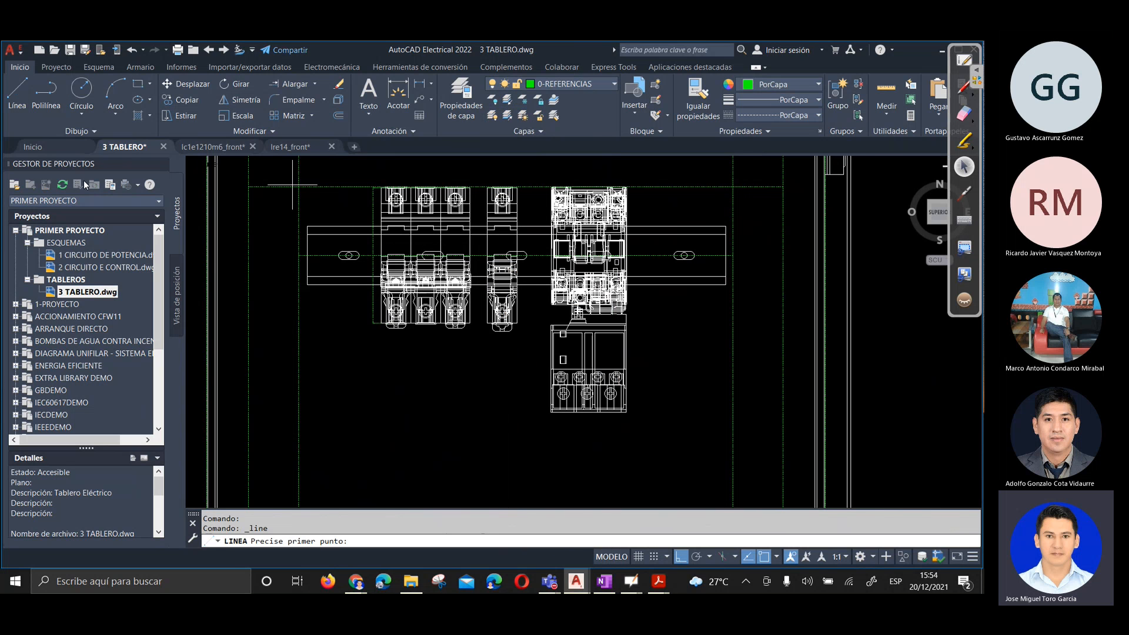
{"action": "left_click", "coordinate": [732, 255]}
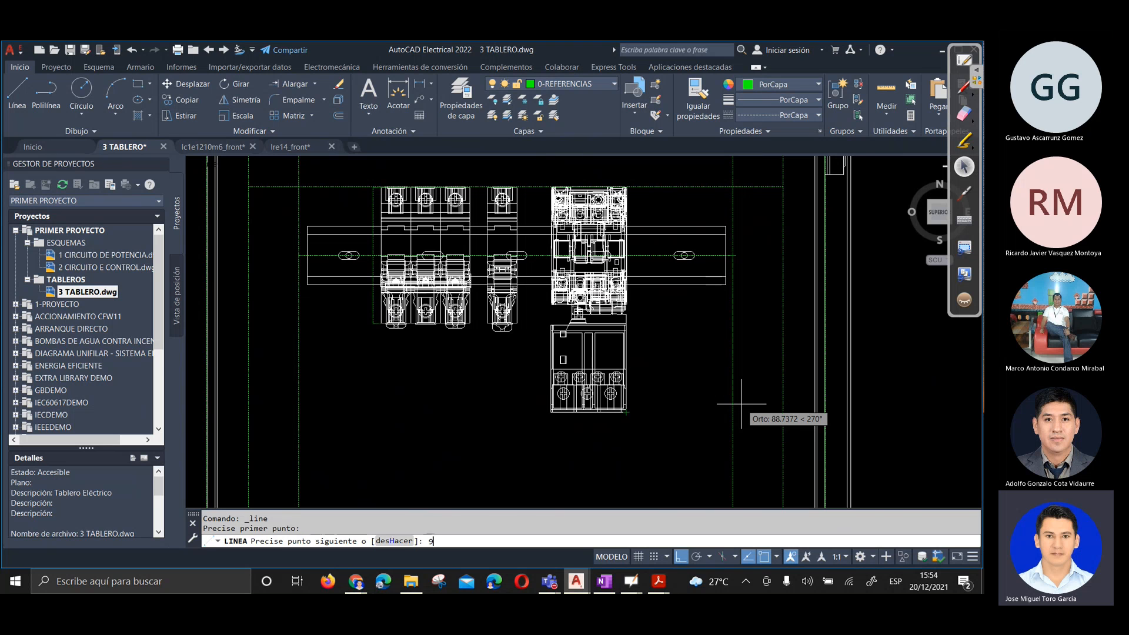
{"action": "key", "text": "Return"}
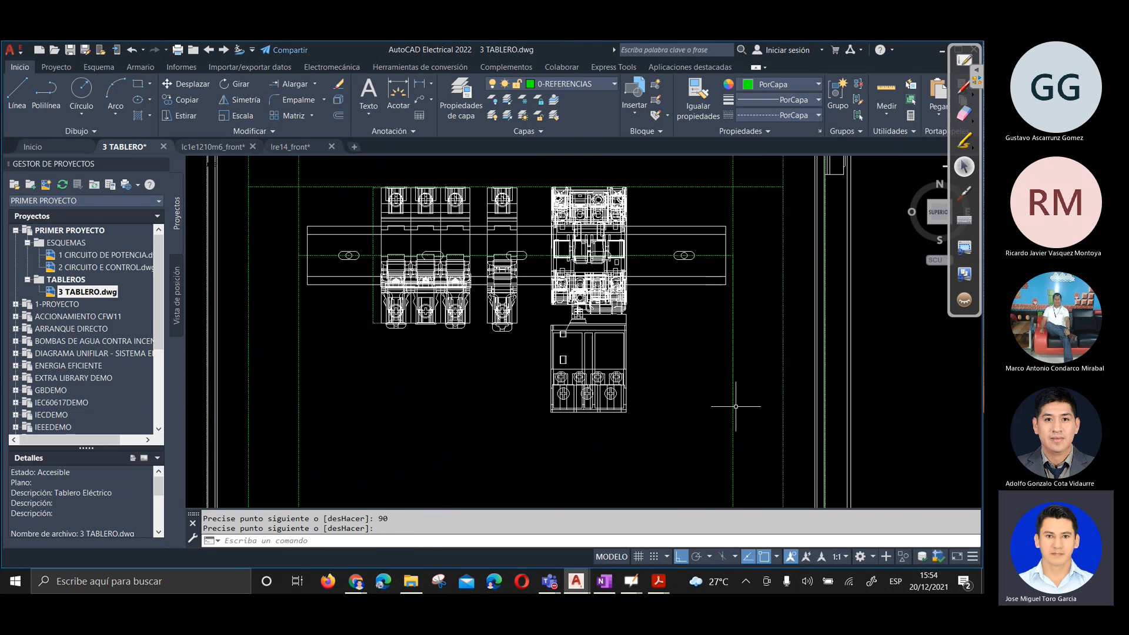
Draw a horizontal reference line from the lower end of the 90-long line toward the left vertical reference line
{"action": "key", "text": "Return"}
{"action": "key", "text": "Return"}
{"action": "left_click", "coordinate": [733, 406]}
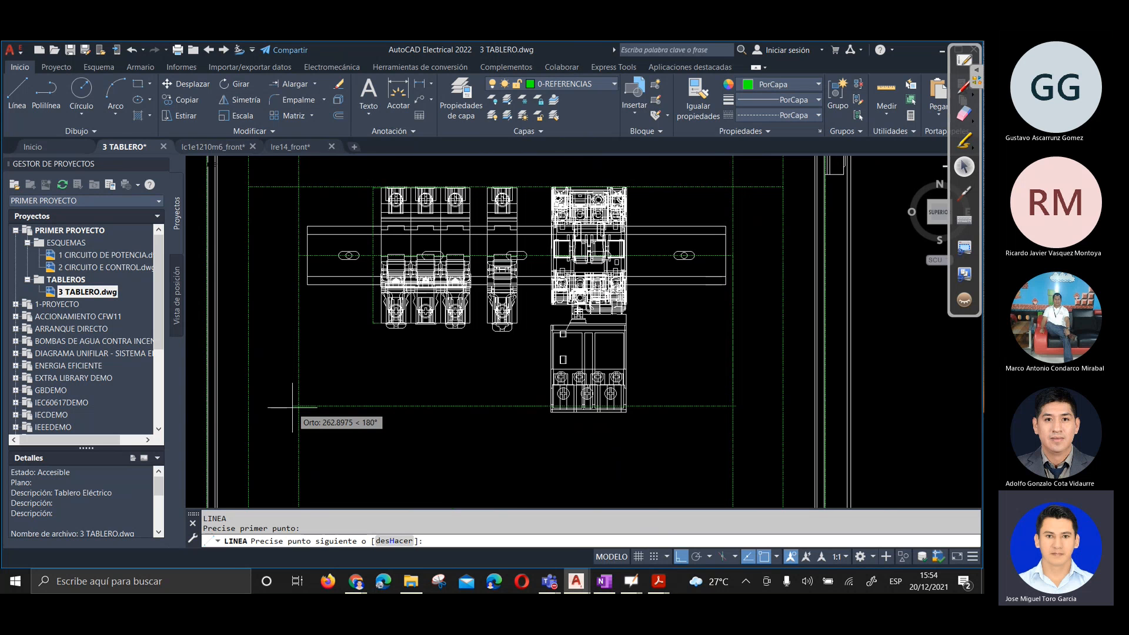
{"action": "scroll", "coordinate": [292, 405], "scroll_direction": "up", "scroll_amount": 5}
{"action": "left_click", "coordinate": [325, 403]}
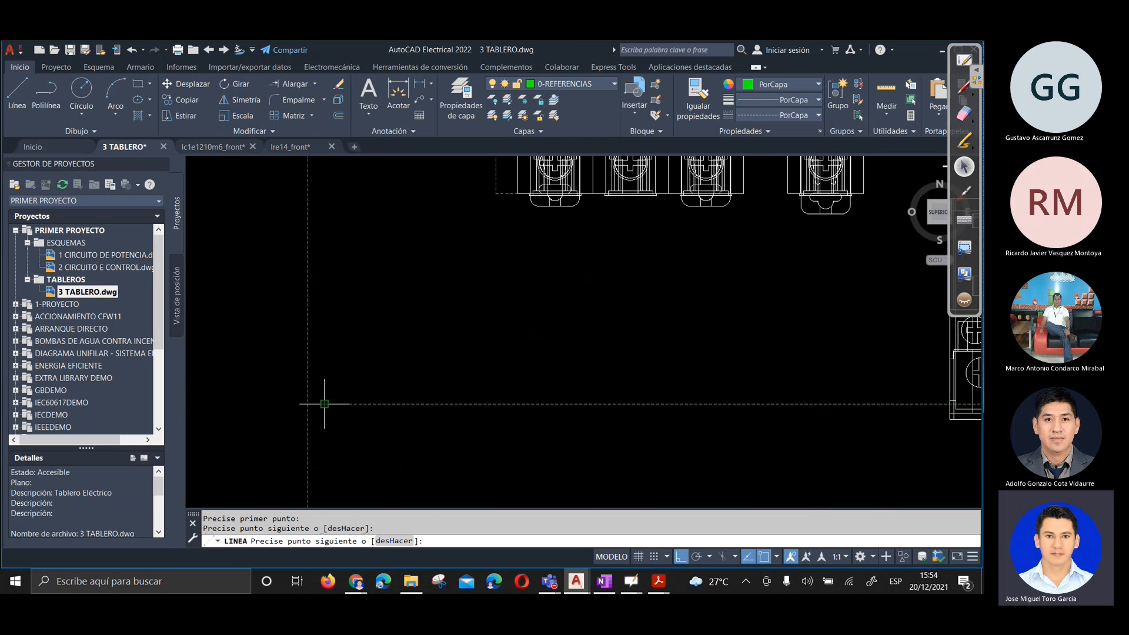
{"action": "key", "text": "Return"}
{"action": "scroll", "coordinate": [376, 411], "scroll_direction": "down", "scroll_amount": 3}
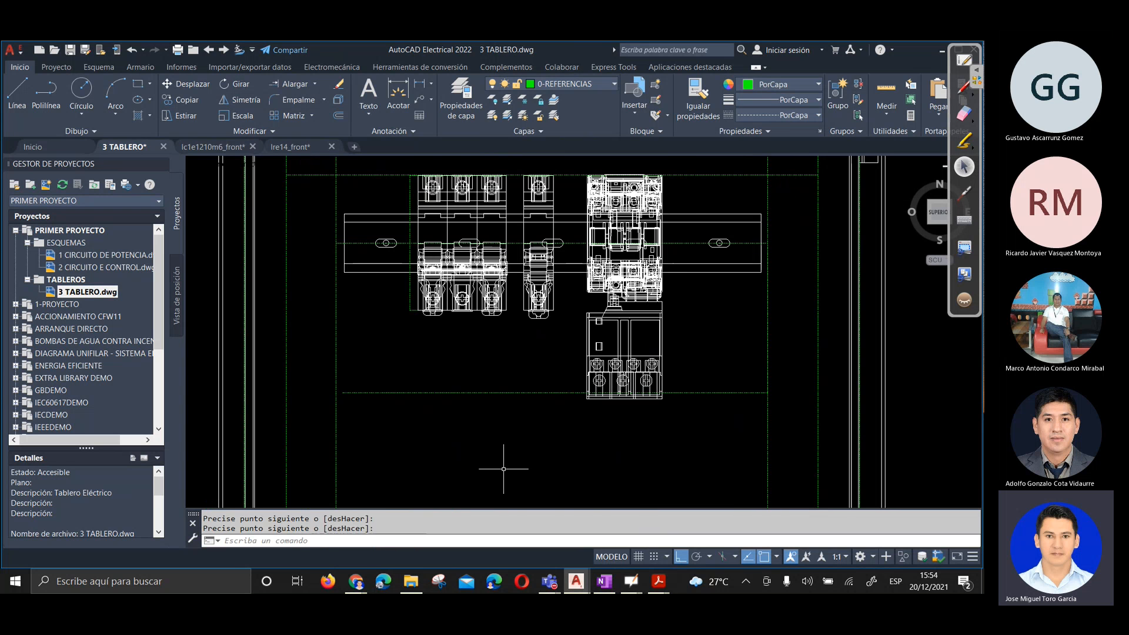
Extend the new horizontal reference line to meet the left vertical reference line
{"action": "scroll", "coordinate": [429, 402], "scroll_direction": "down", "scroll_amount": 1}
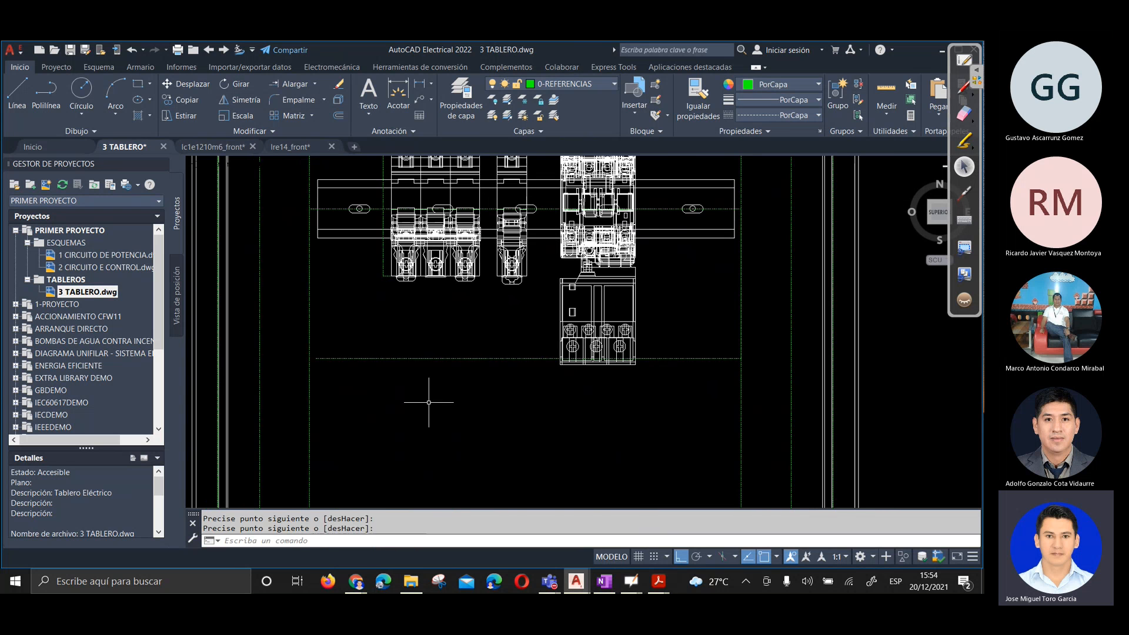
{"action": "left_click", "coordinate": [294, 83]}
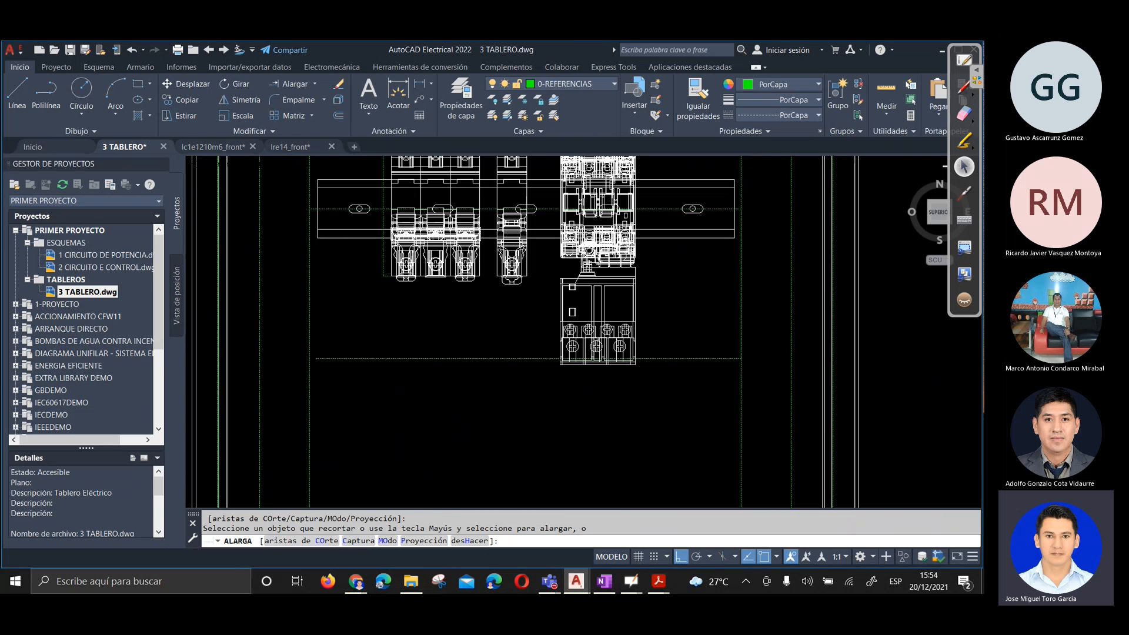
{"action": "key", "text": "Return"}
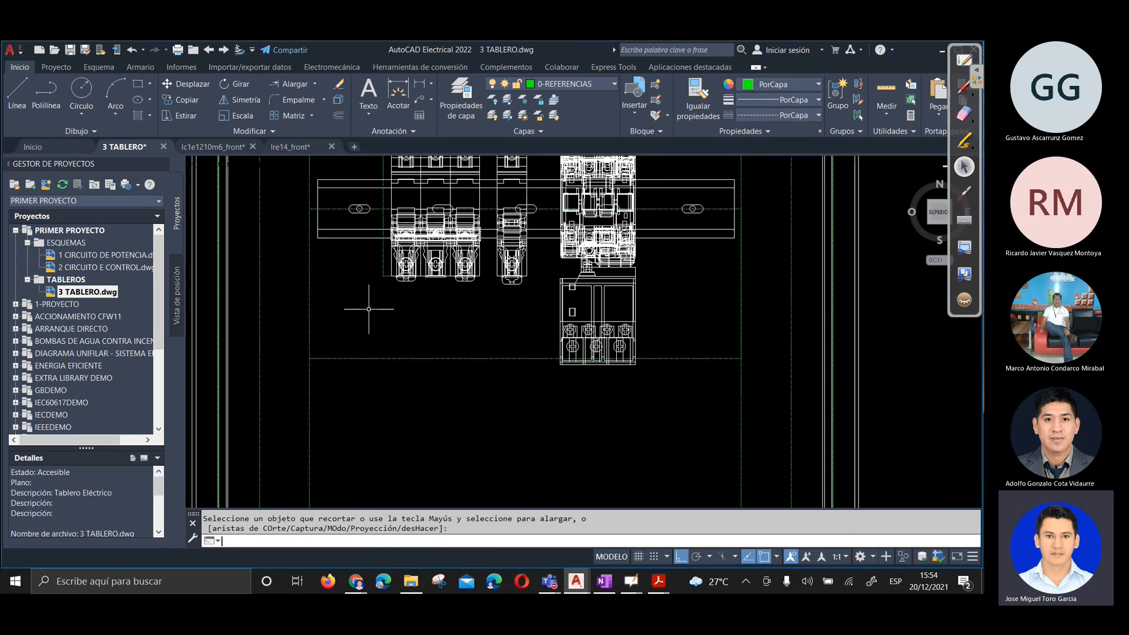
Check the position of the new horizontal reference line against the lower edge of the overload relay
{"action": "left_click", "coordinate": [442, 357]}
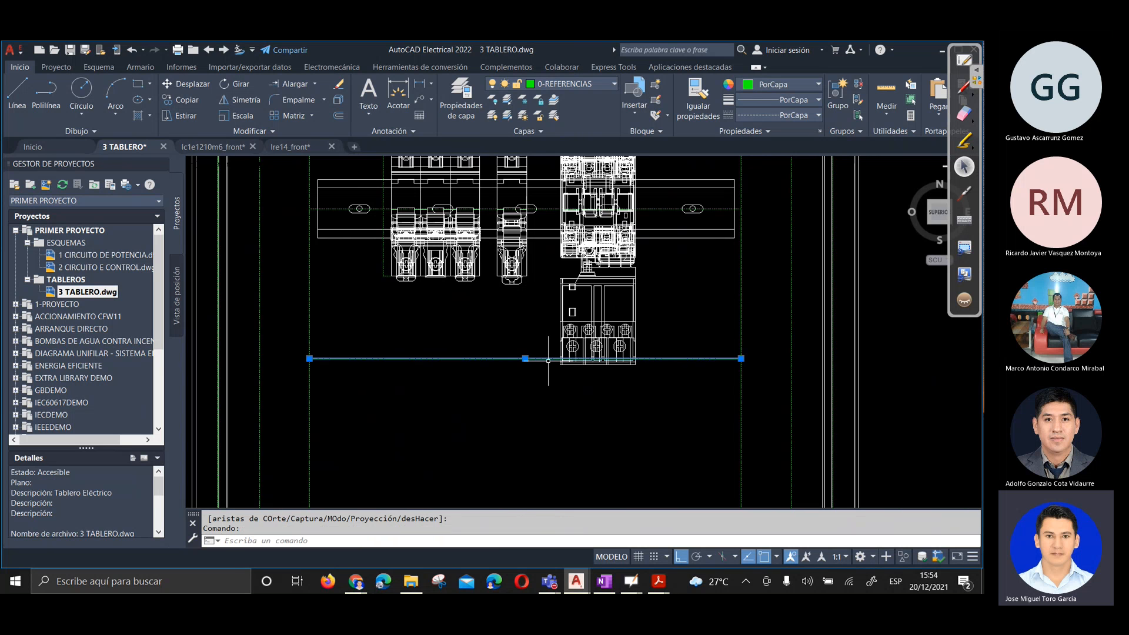
{"action": "scroll", "coordinate": [611, 358], "scroll_direction": "up", "scroll_amount": 4}
{"action": "middle_click_drag", "start_coordinate": [705, 343], "coordinate": [615, 459]}
{"action": "scroll", "coordinate": [624, 410], "scroll_direction": "down", "scroll_amount": 2}
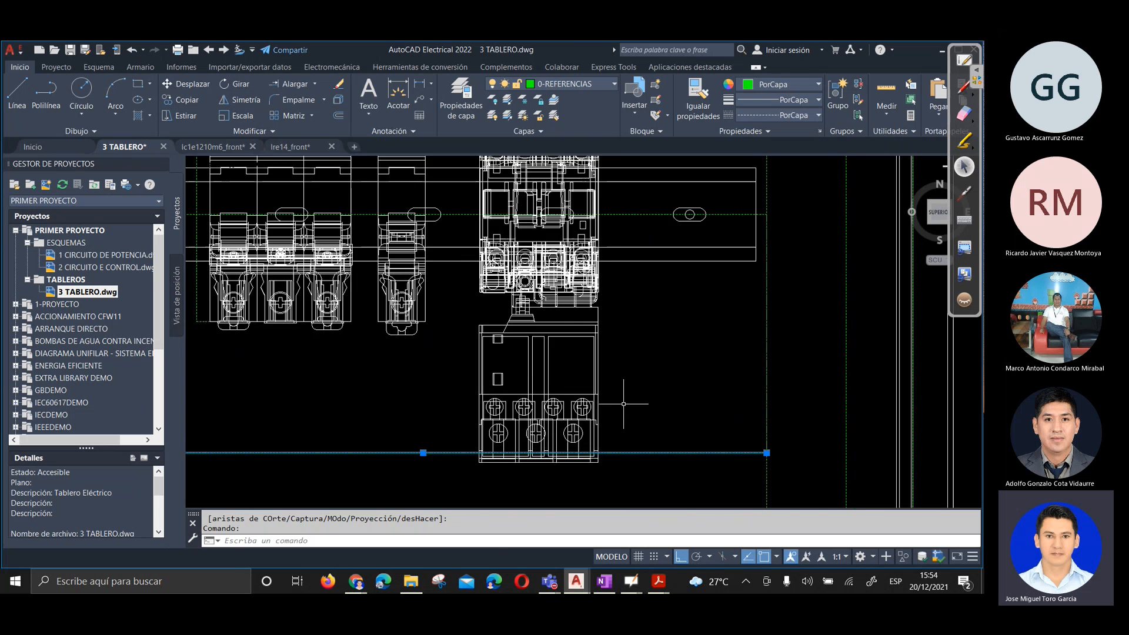
{"action": "scroll", "coordinate": [598, 459], "scroll_direction": "up", "scroll_amount": 4}
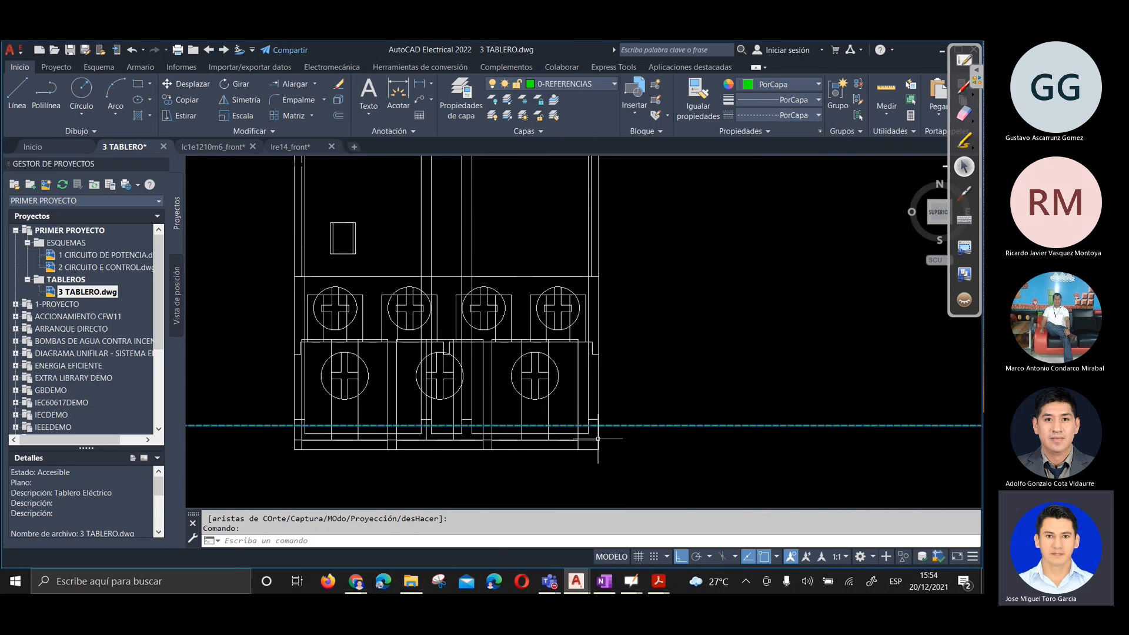
{"action": "scroll", "coordinate": [598, 438], "scroll_direction": "down", "scroll_amount": 4}
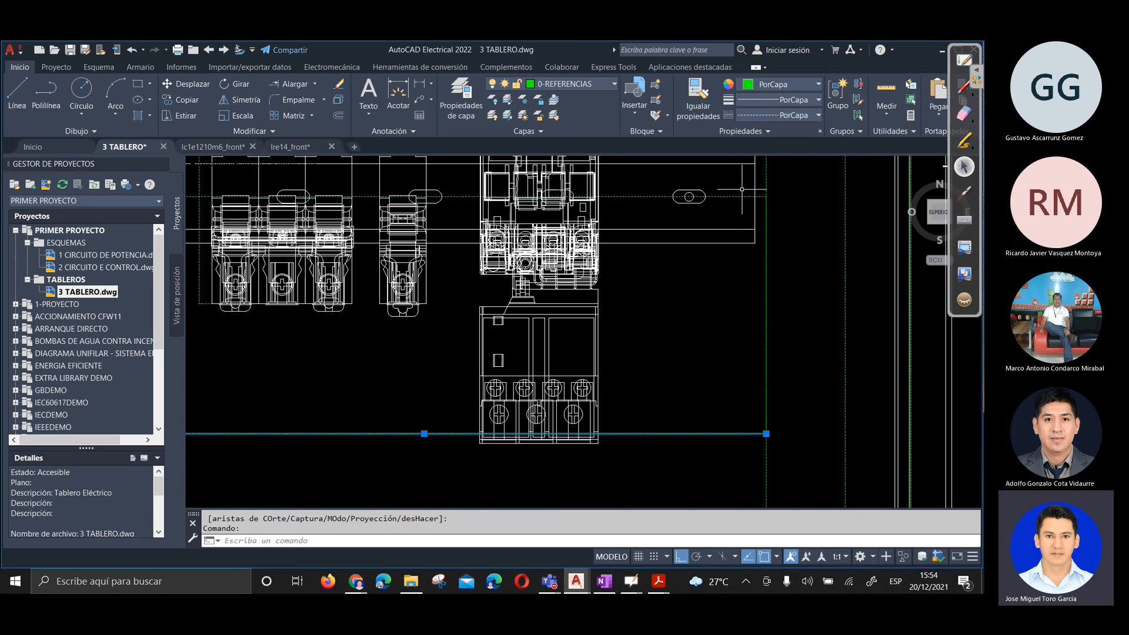
{"action": "middle_click_drag", "start_coordinate": [539, 426], "coordinate": [640, 324]}
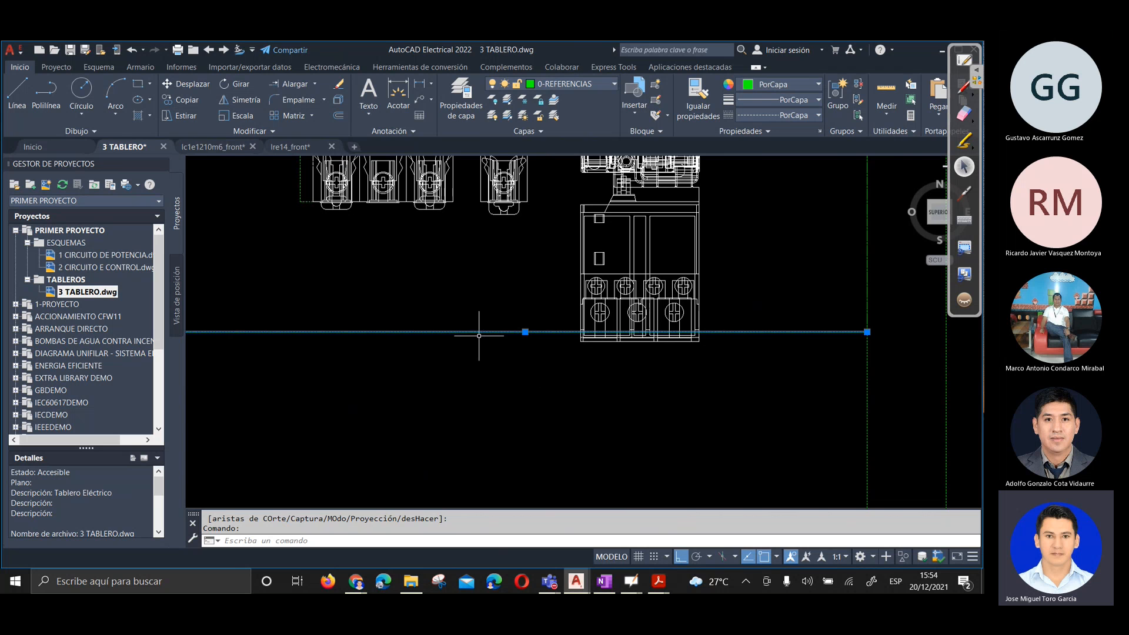
{"action": "middle_click_drag", "start_coordinate": [562, 341], "coordinate": [623, 364]}
{"action": "key", "text": "Escape"}
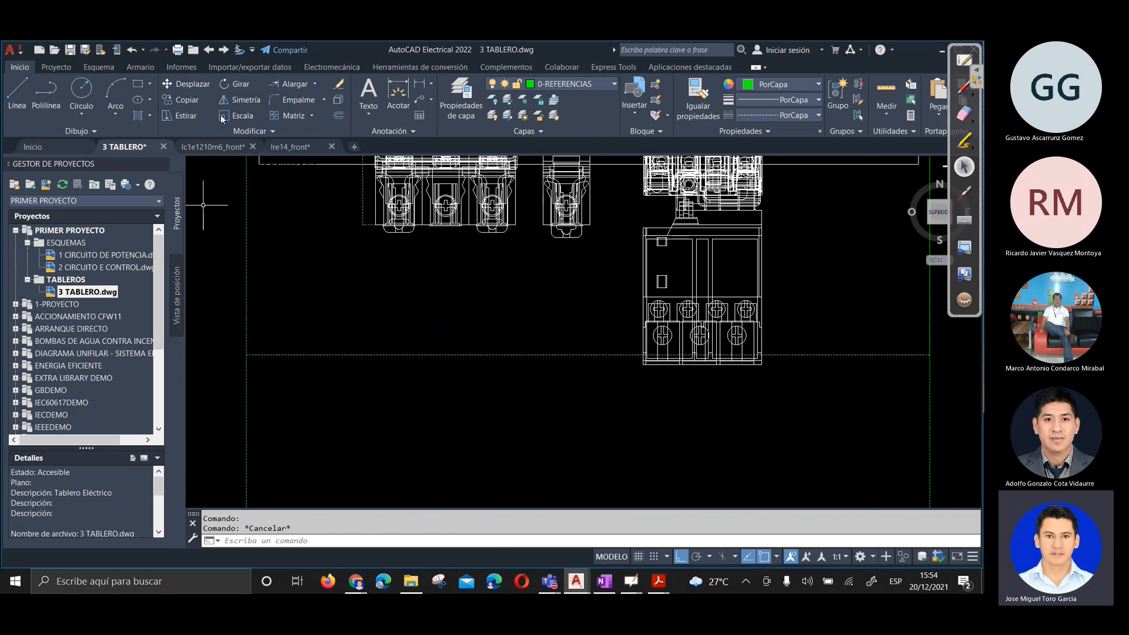
Copy the horizontal reference line below the overload relay's terminals straight down by 30
{"action": "left_click", "coordinate": [187, 100]}
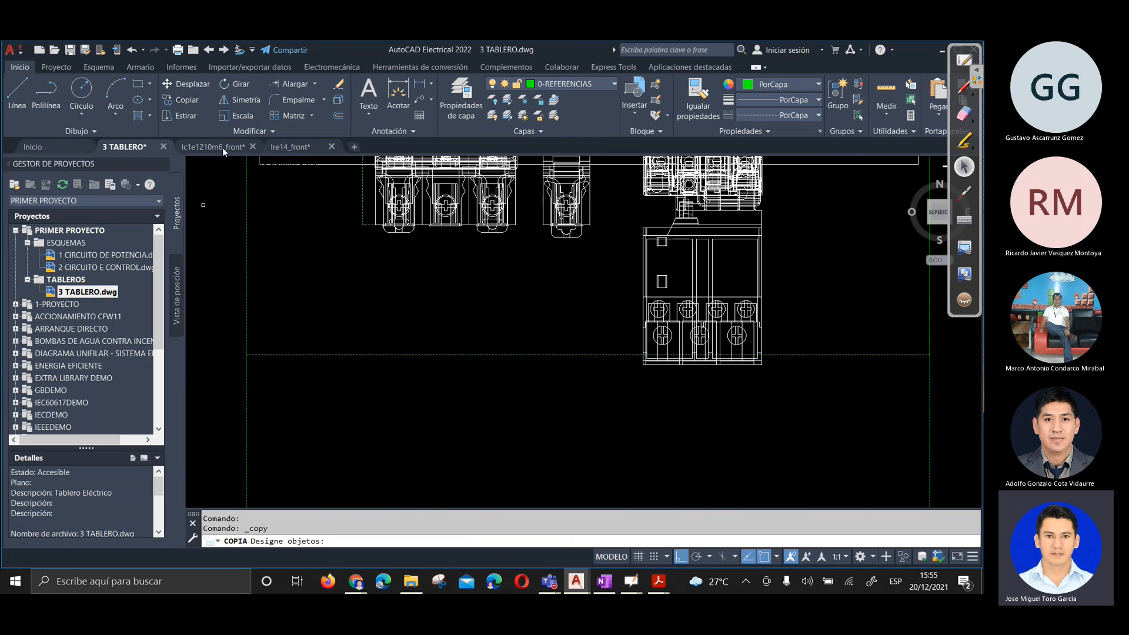
{"action": "left_click", "coordinate": [335, 356]}
{"action": "key", "text": "Return"}
{"action": "left_click", "coordinate": [332, 363]}
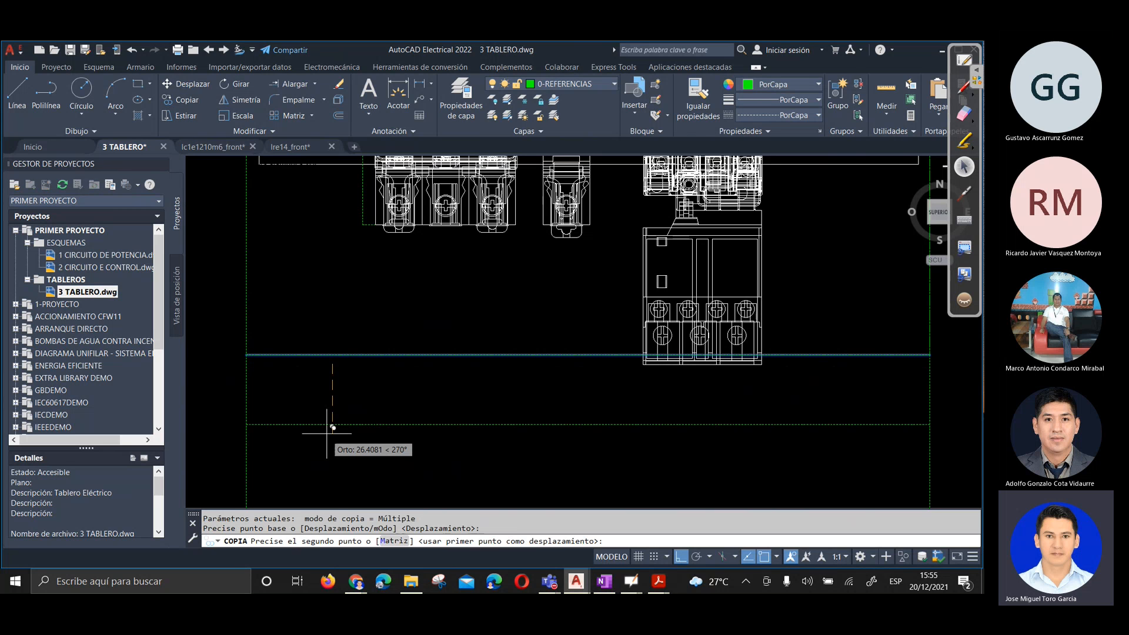
{"action": "type", "text": "30"}
{"action": "key", "text": "Return"}
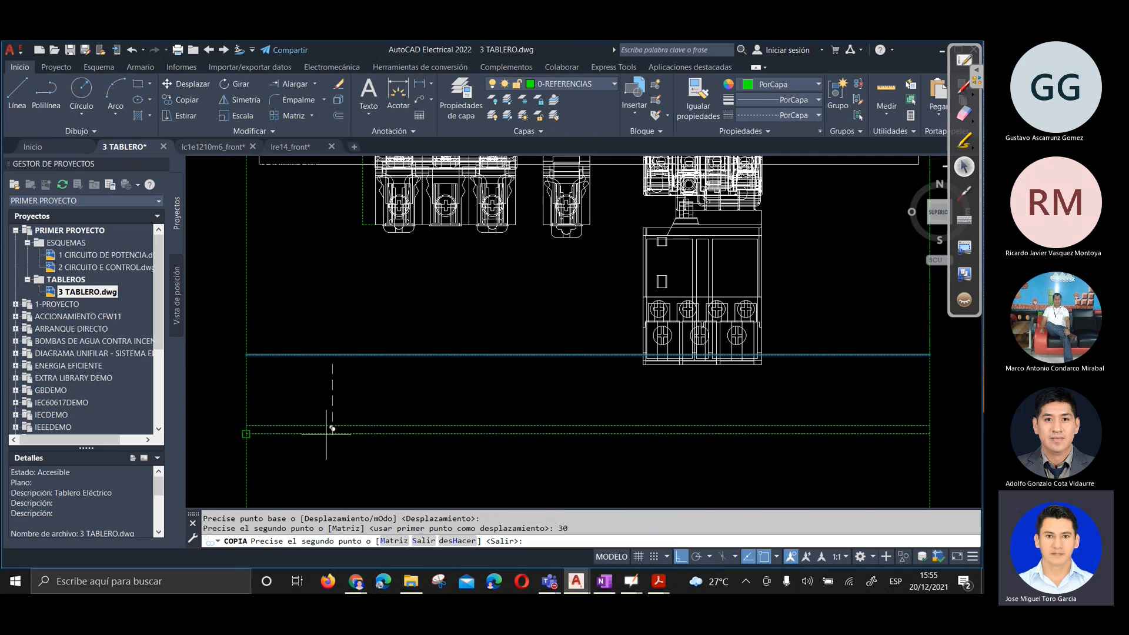
{"action": "key", "text": "Return"}
Examine the spacing of the two lower horizontal reference lines relative to the overload relay and the rail's centre line
{"action": "scroll", "coordinate": [466, 411], "scroll_direction": "down", "scroll_amount": 4}
{"action": "scroll", "coordinate": [512, 425], "scroll_direction": "up", "scroll_amount": 5}
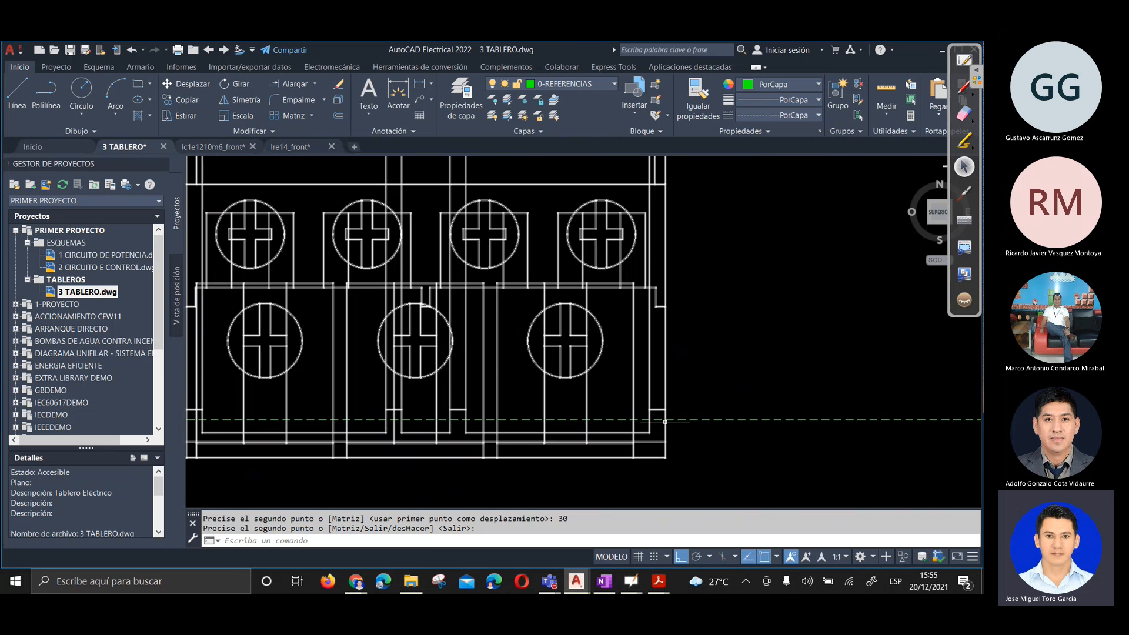
{"action": "scroll", "coordinate": [665, 442], "scroll_direction": "down", "scroll_amount": 5}
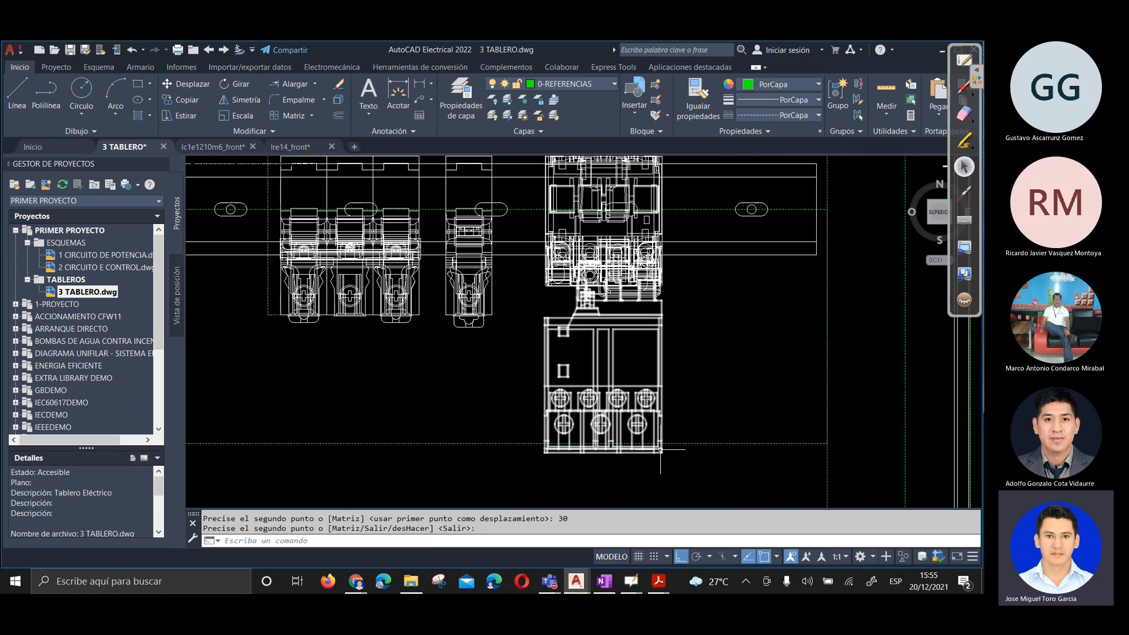
{"action": "mouse_move", "coordinate": [705, 428]}
{"action": "middle_mouse_down"}
{"action": "mouse_move", "coordinate": [684, 394]}
{"action": "mouse_move", "coordinate": [662, 411]}
{"action": "middle_mouse_up"}
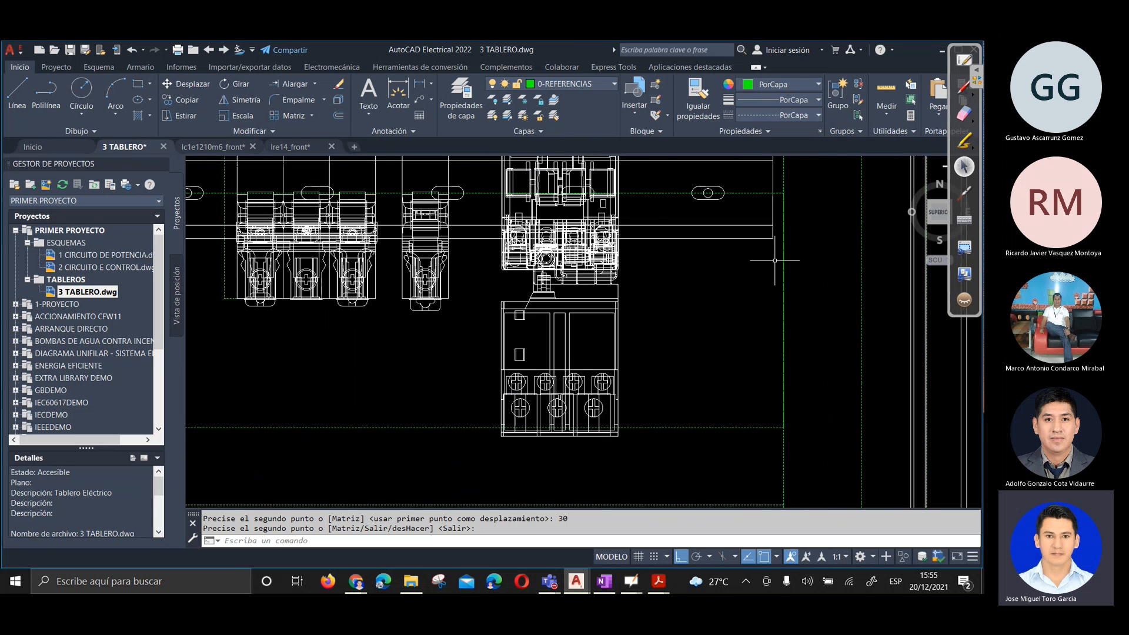
{"action": "middle_click_drag", "start_coordinate": [731, 212], "coordinate": [685, 247]}
{"action": "key", "text": "Return"}
{"action": "left_click", "coordinate": [708, 226]}
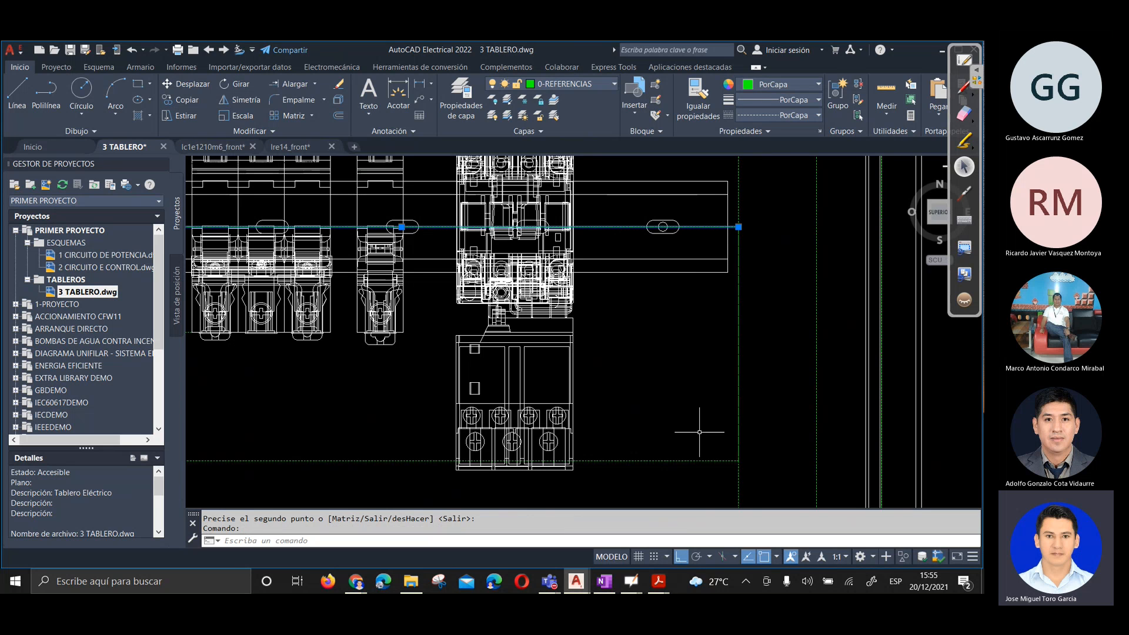
{"action": "left_click", "coordinate": [700, 458]}
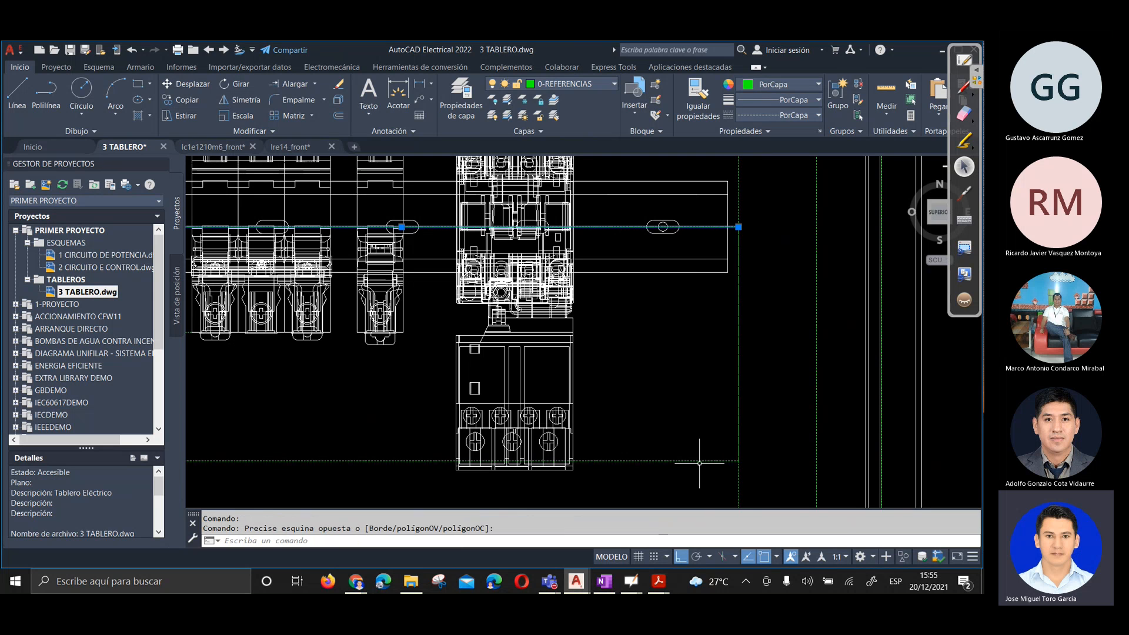
{"action": "scroll", "coordinate": [695, 464], "scroll_direction": "down", "scroll_amount": 4}
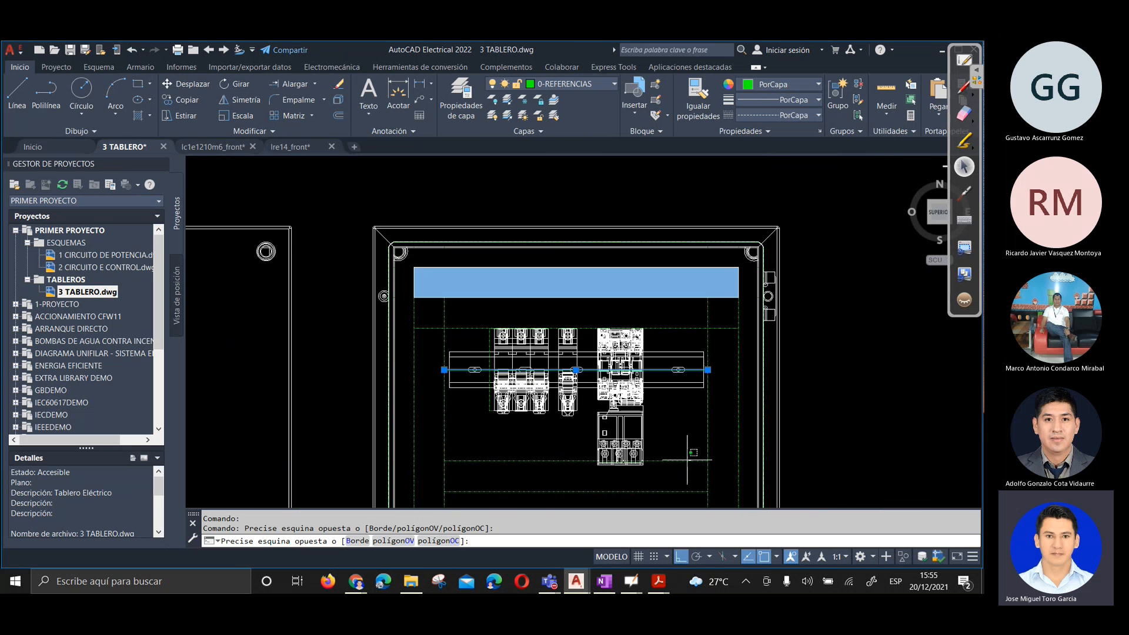
{"action": "left_click", "coordinate": [675, 491]}
{"action": "key", "text": "Escape"}
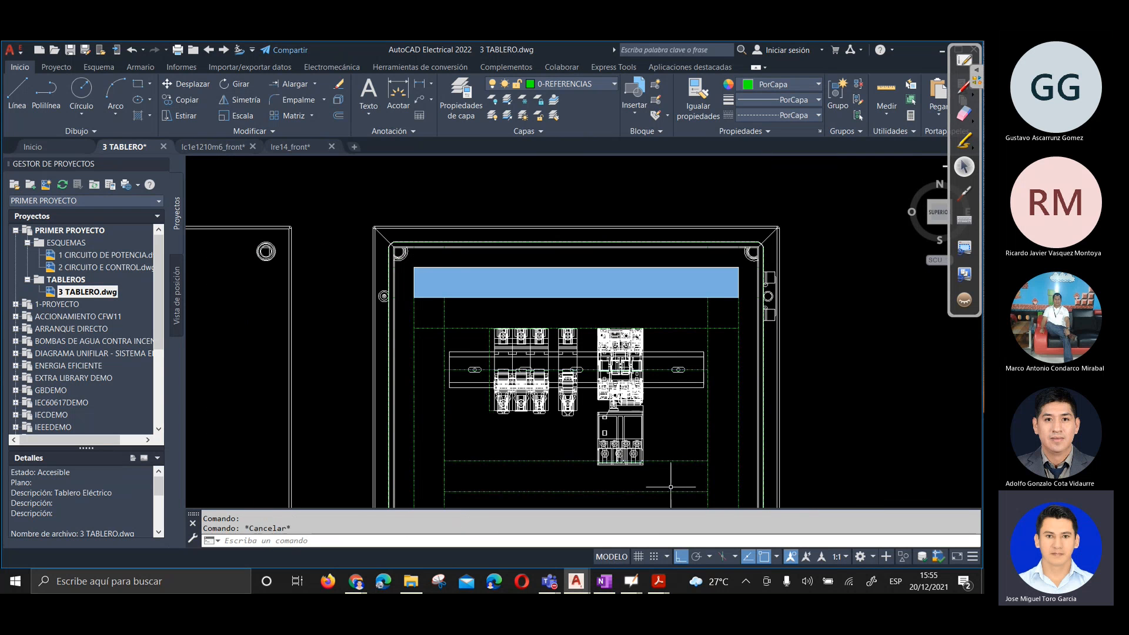
{"action": "mouse_move", "coordinate": [671, 399]}
{"action": "middle_mouse_down"}
{"action": "mouse_move", "coordinate": [695, 353]}
{"action": "mouse_move", "coordinate": [713, 393]}
{"action": "mouse_move", "coordinate": [628, 332]}
{"action": "middle_mouse_up"}
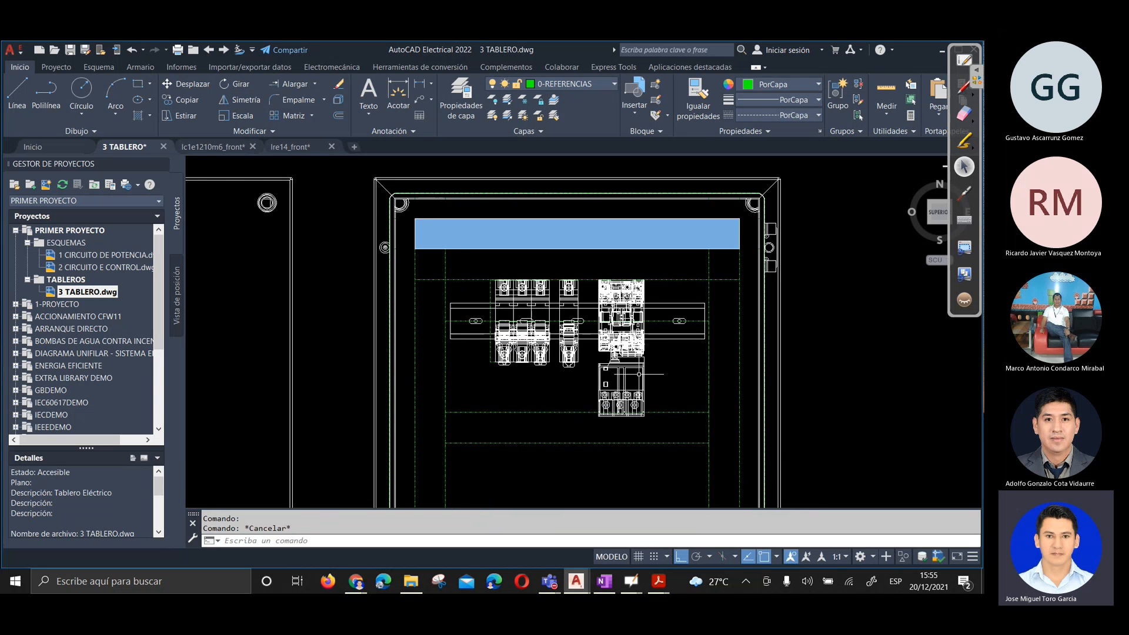
{"action": "middle_click_drag", "start_coordinate": [554, 413], "coordinate": [556, 373]}
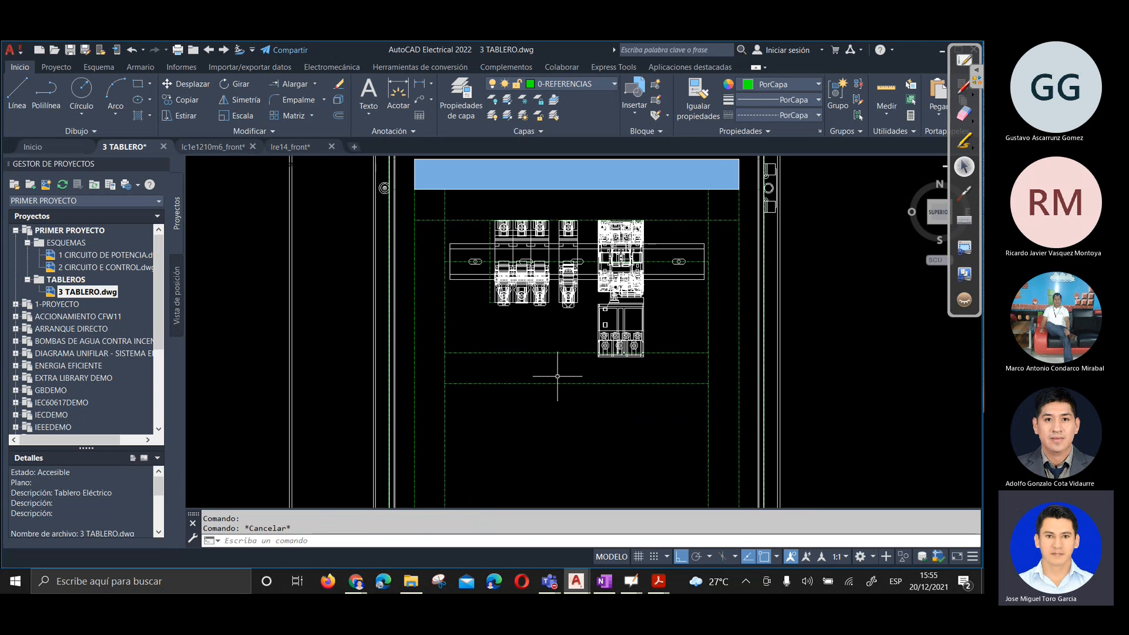
Examine the free space below the breakers and the overload relay down to the lowest horizontal reference line
{"action": "left_click", "coordinate": [458, 356]}
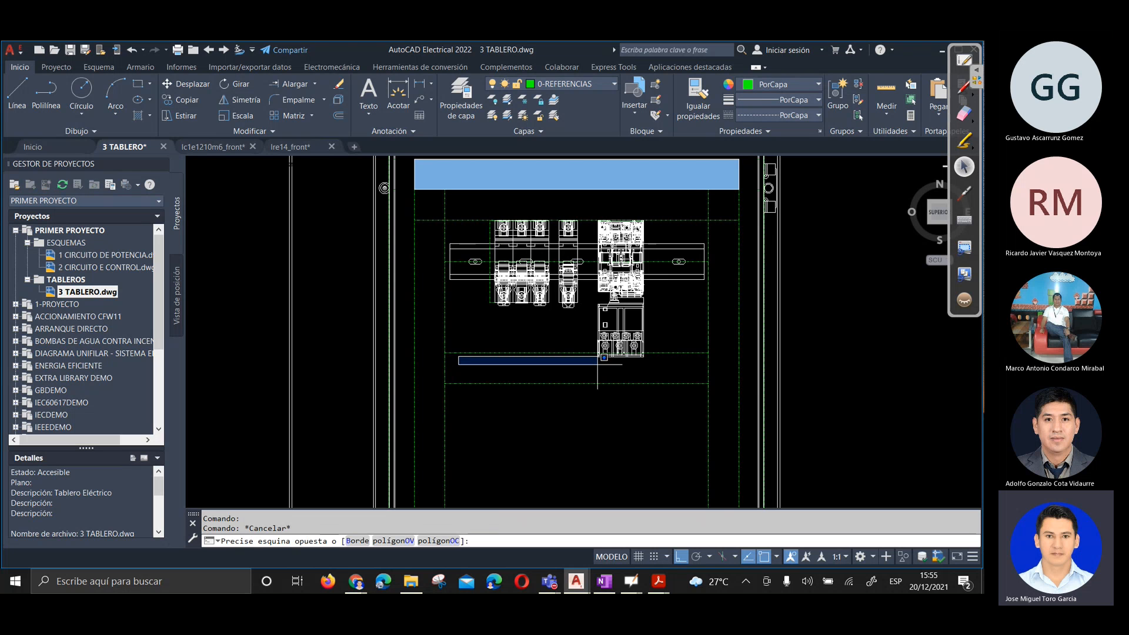
{"action": "left_click", "coordinate": [694, 379]}
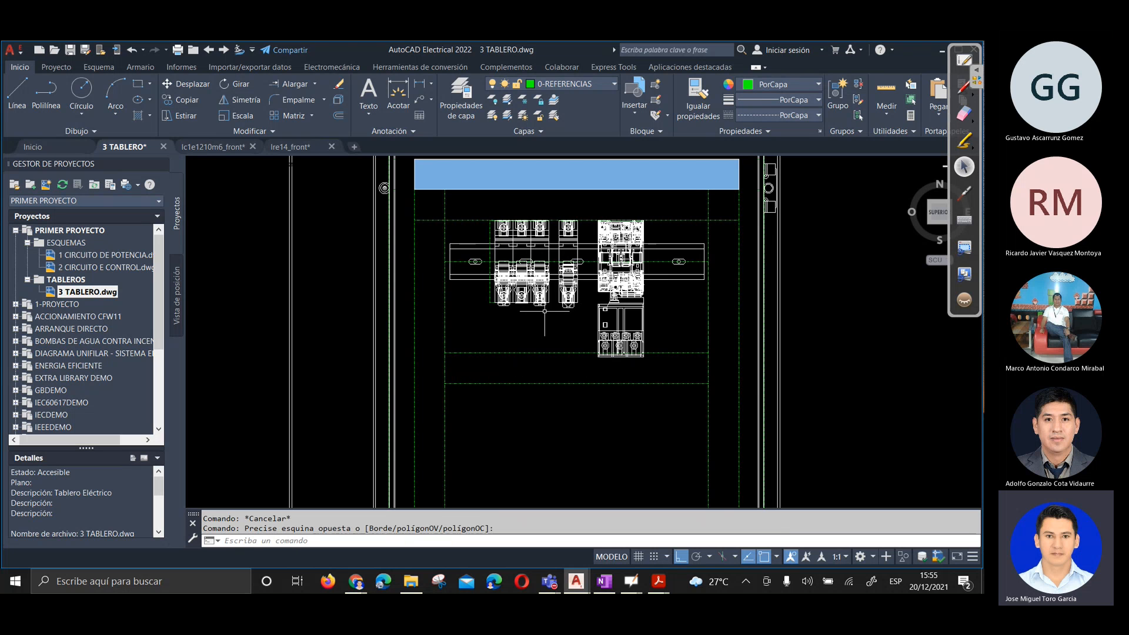
{"action": "left_click", "coordinate": [490, 308]}
{"action": "left_click", "coordinate": [554, 376]}
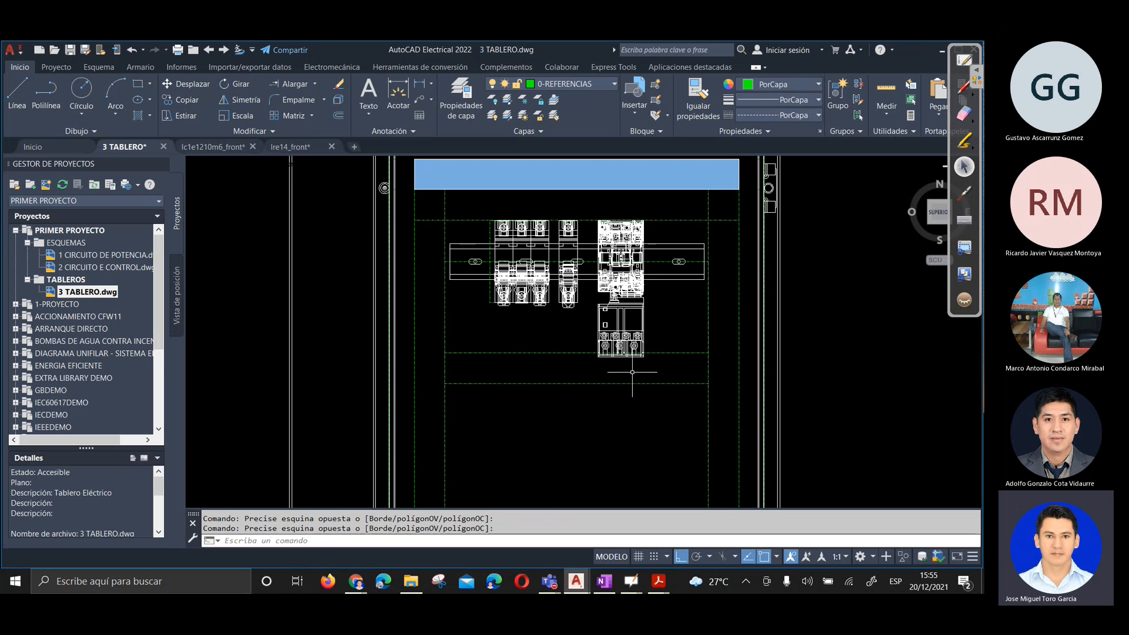
{"action": "left_click", "coordinate": [653, 360]}
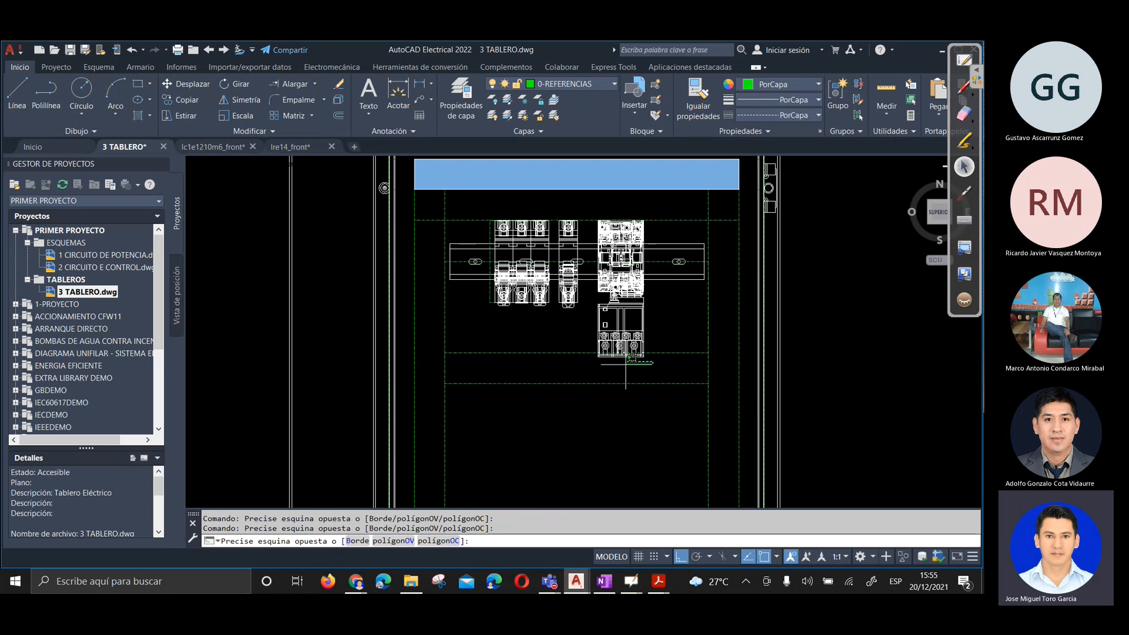
{"action": "left_click", "coordinate": [594, 381]}
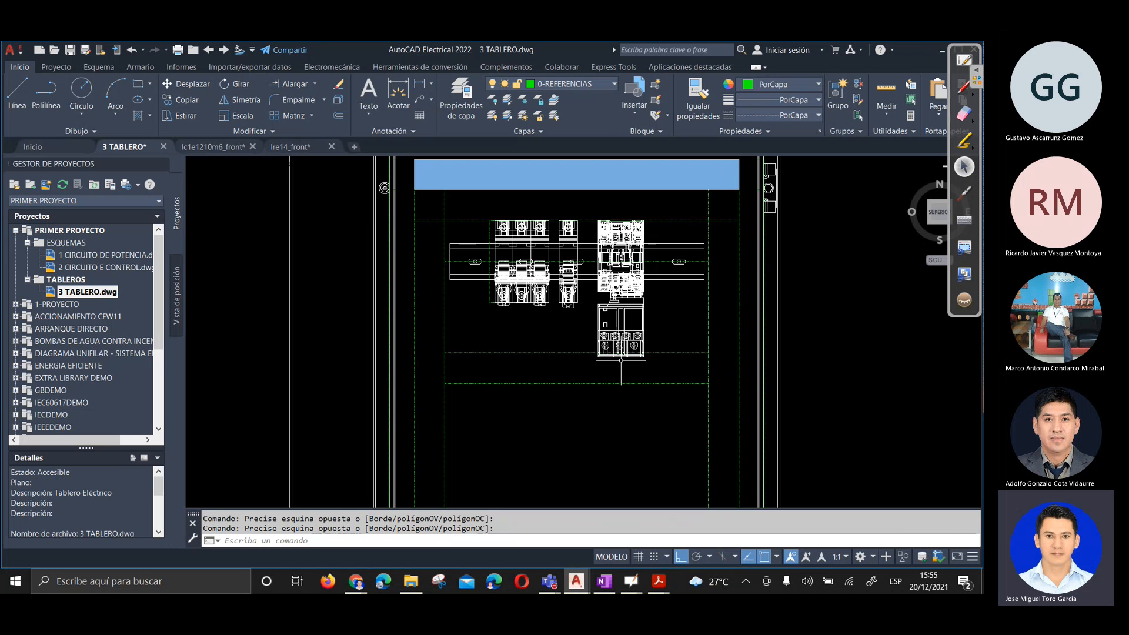
{"action": "middle_click_drag", "start_coordinate": [594, 405], "coordinate": [596, 419]}
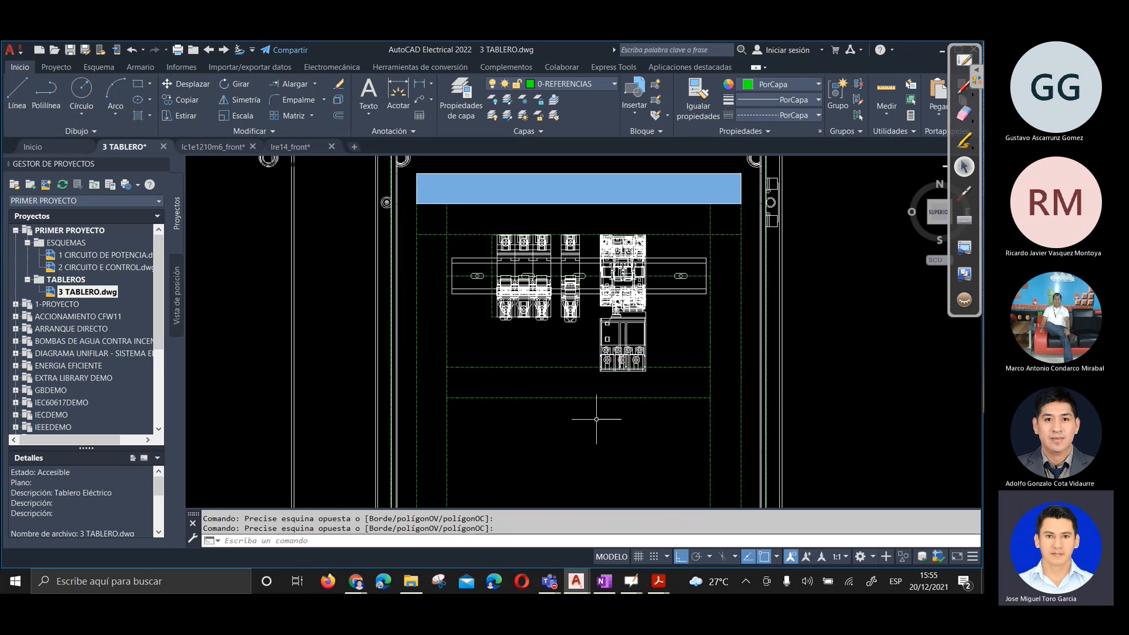
{"action": "middle_click_drag", "start_coordinate": [524, 422], "coordinate": [521, 410]}
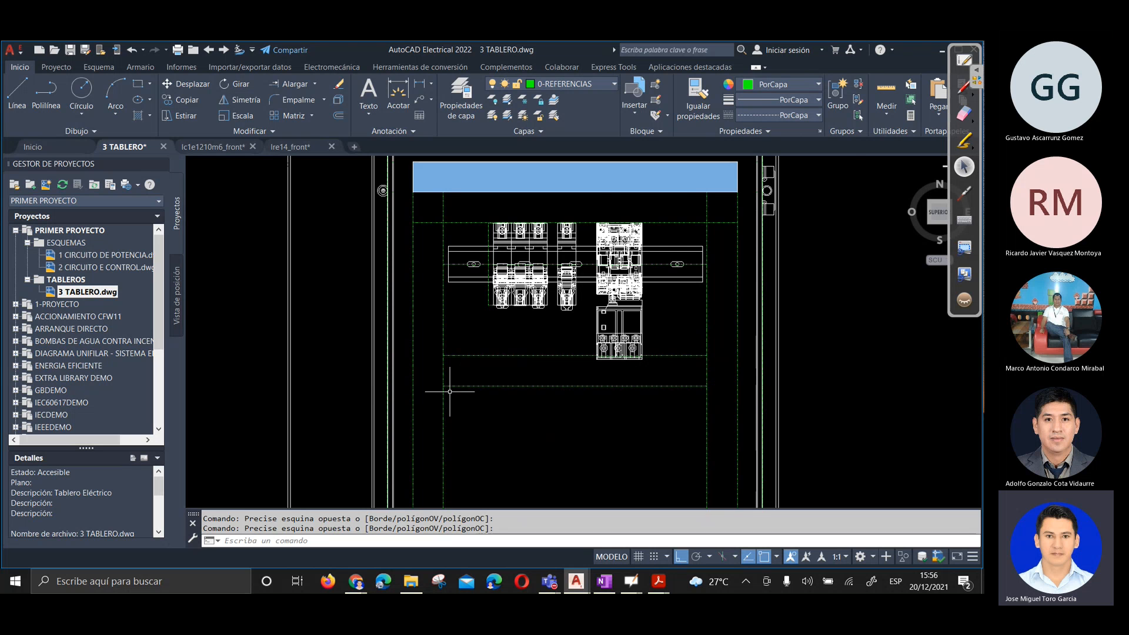
Extend the lowest horizontal reference line at both ends to meet the outer vertical reference lines
{"action": "scroll", "coordinate": [450, 391], "scroll_direction": "up", "scroll_amount": 2}
{"action": "left_click", "coordinate": [285, 84]}
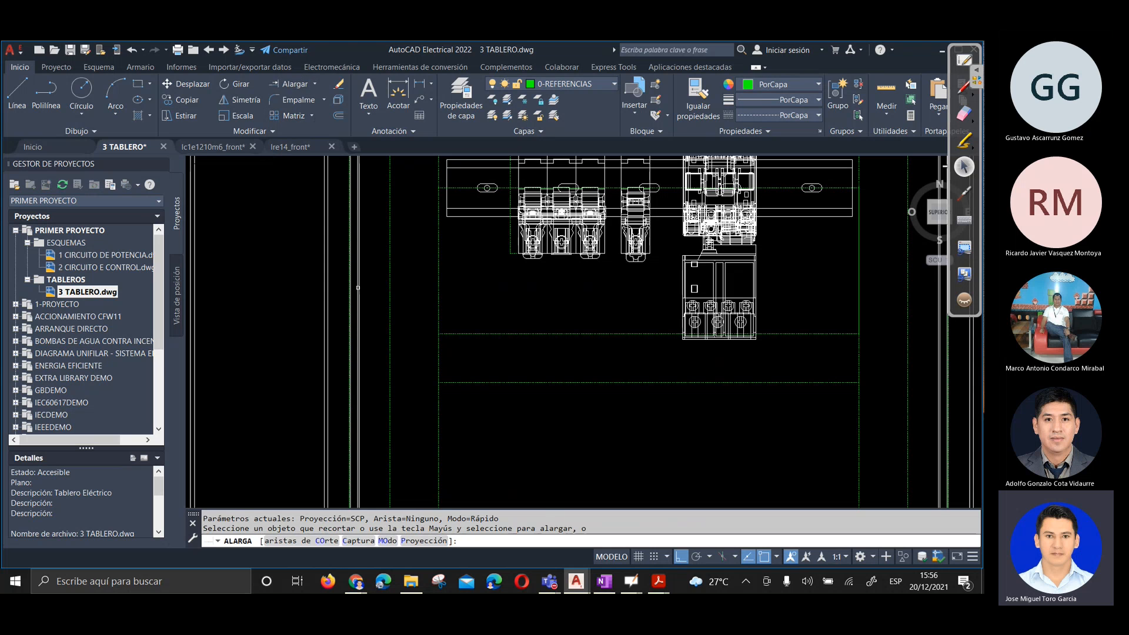
{"action": "left_click", "coordinate": [422, 337]}
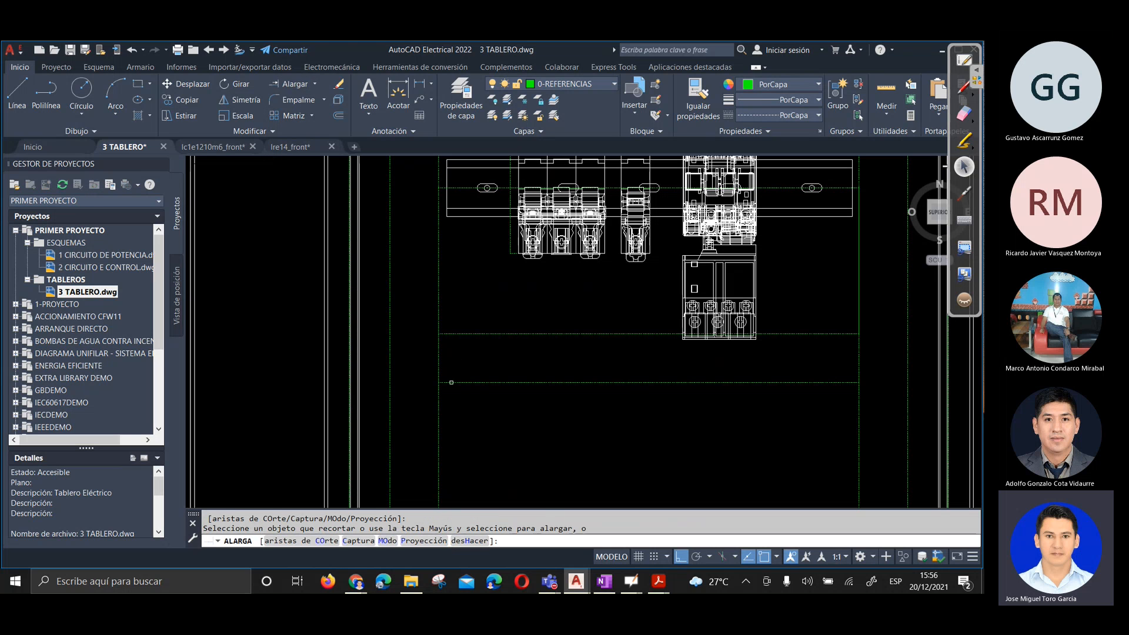
{"action": "left_click", "coordinate": [444, 383]}
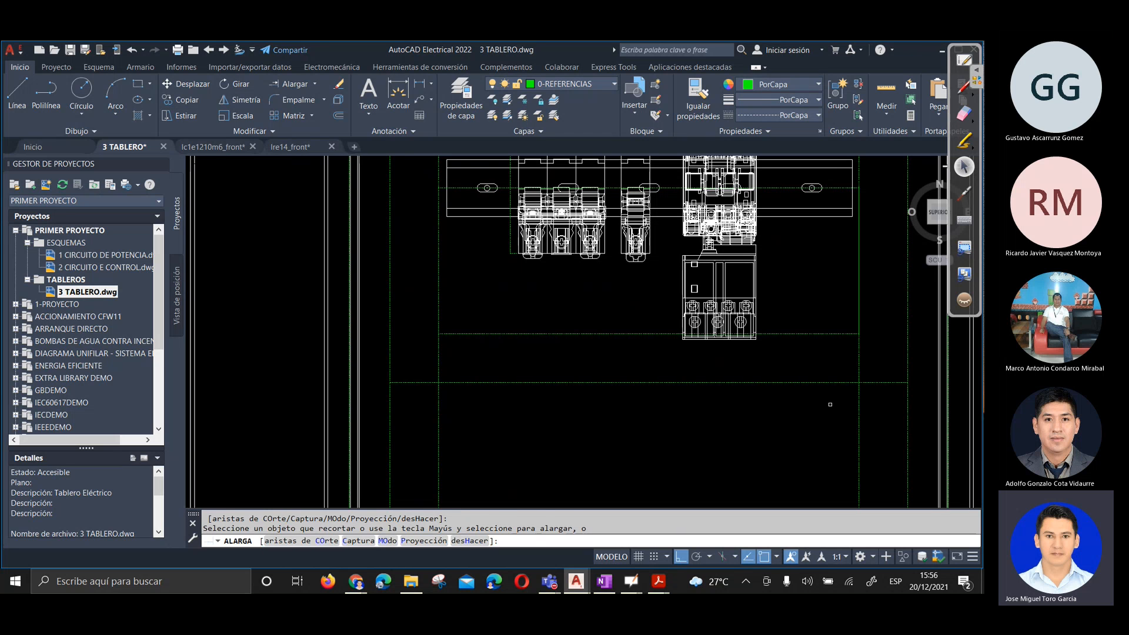
{"action": "key", "text": "Return"}
Copy the extended lowest horizontal reference line straight down by 30
{"action": "left_click", "coordinate": [650, 383]}
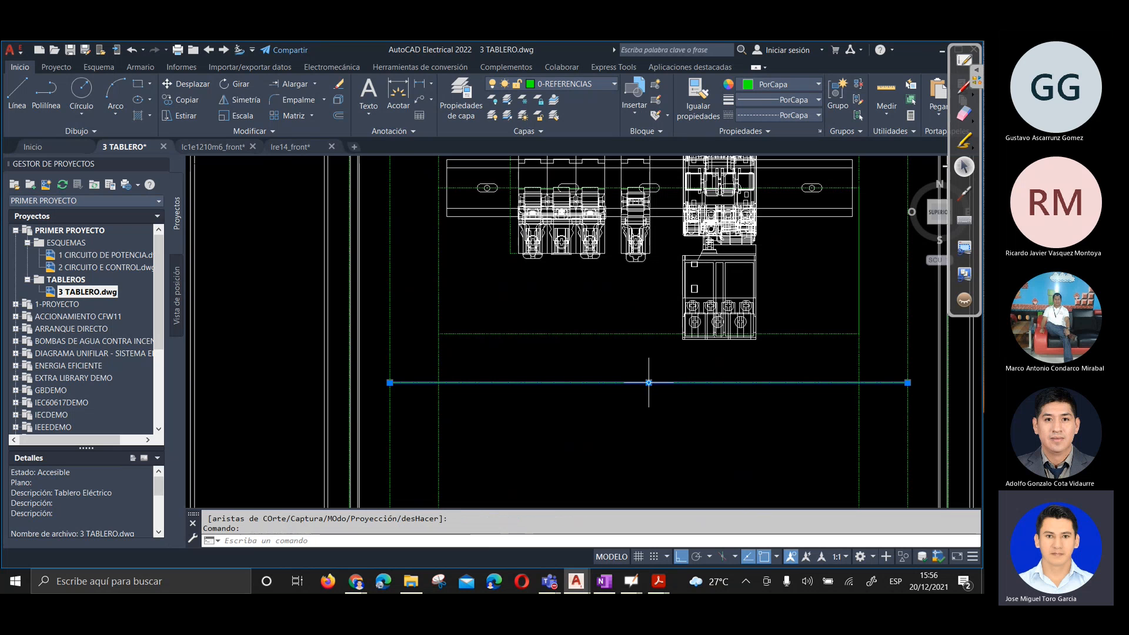
{"action": "left_click", "coordinate": [189, 101]}
{"action": "left_click", "coordinate": [515, 412]}
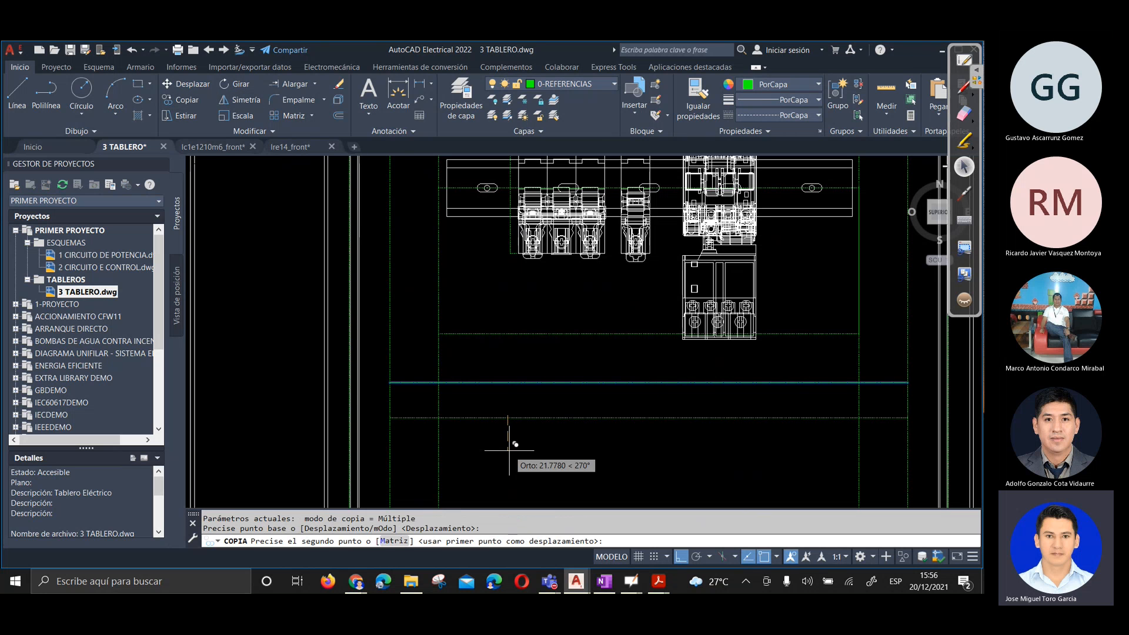
{"action": "type", "text": "30"}
{"action": "key", "text": "Return"}
{"action": "key", "text": "Return"}
{"action": "scroll", "coordinate": [521, 419], "scroll_direction": "down", "scroll_amount": 2}
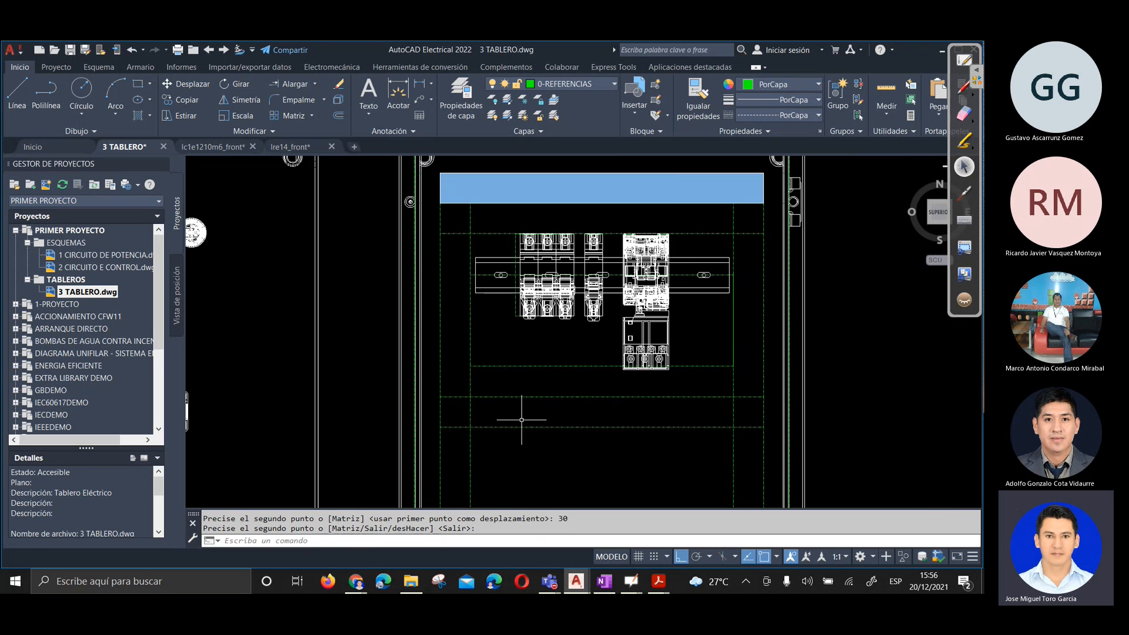
{"action": "scroll", "coordinate": [529, 412], "scroll_direction": "up", "scroll_amount": 2}
{"action": "scroll", "coordinate": [516, 405], "scroll_direction": "down", "scroll_amount": 2}
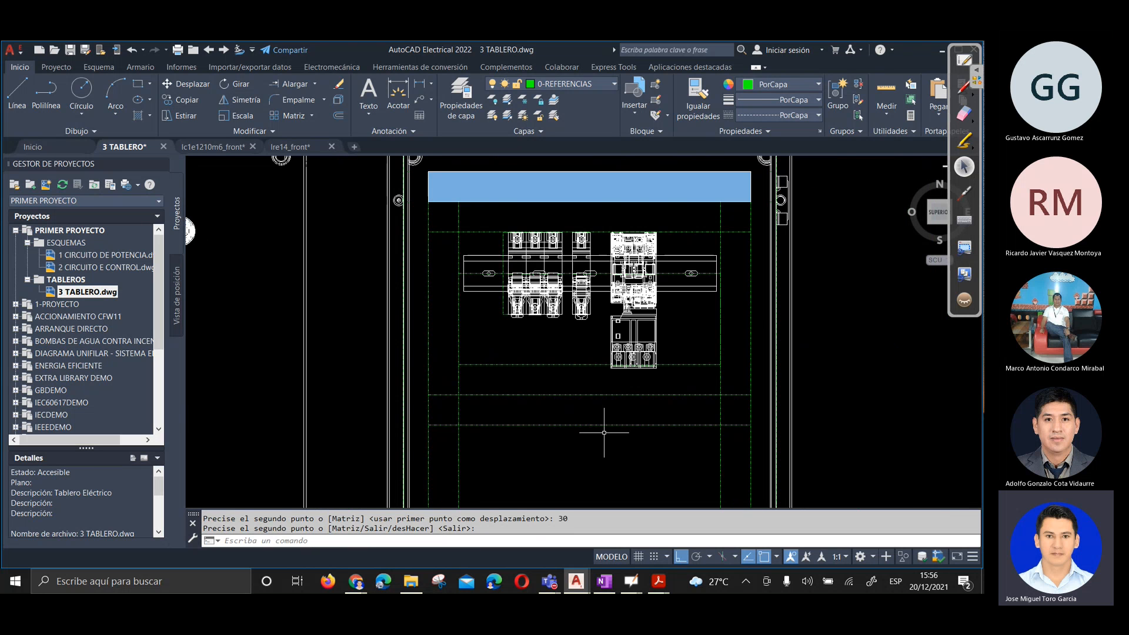
{"action": "left_click", "coordinate": [138, 84]}
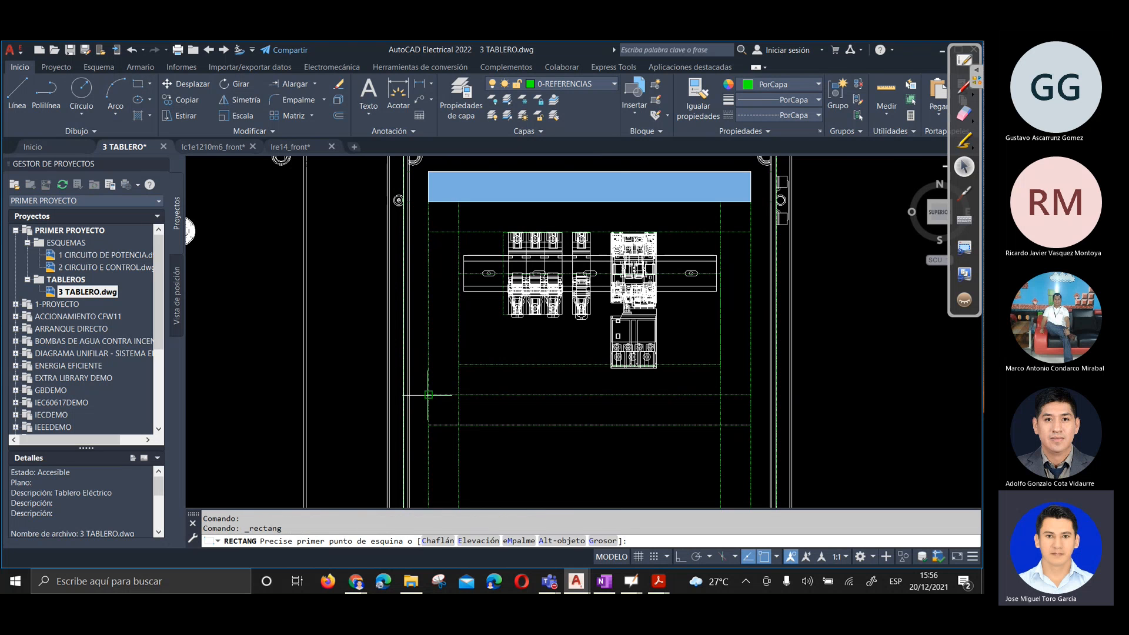
{"action": "left_click", "coordinate": [428, 395]}
{"action": "left_click", "coordinate": [753, 426]}
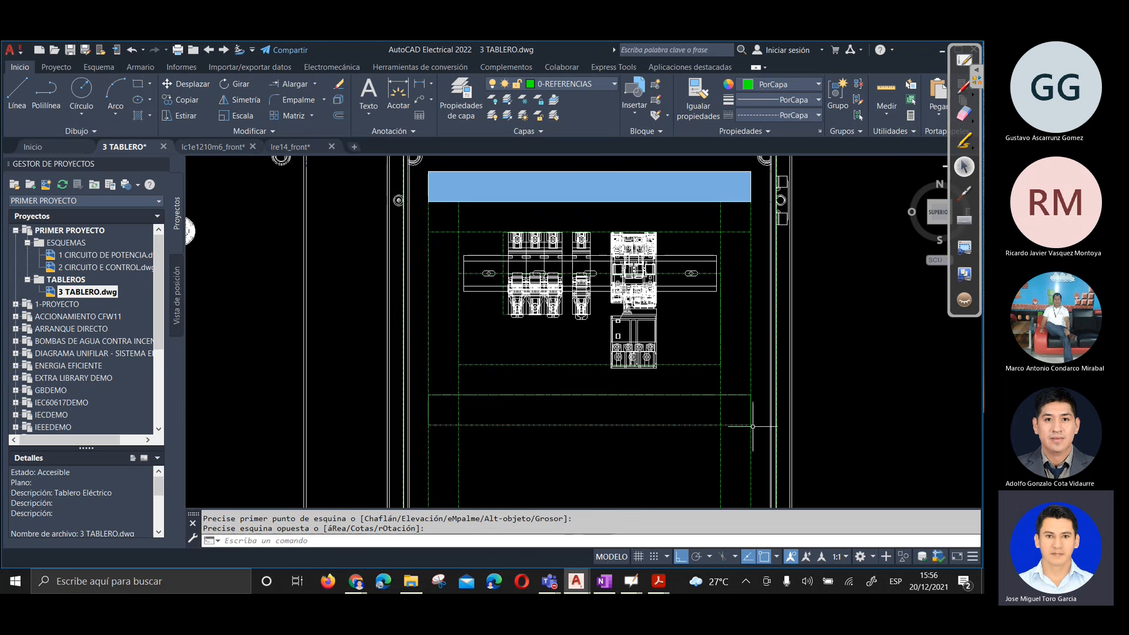
{"action": "left_click", "coordinate": [658, 423]}
{"action": "key", "text": "Delete"}
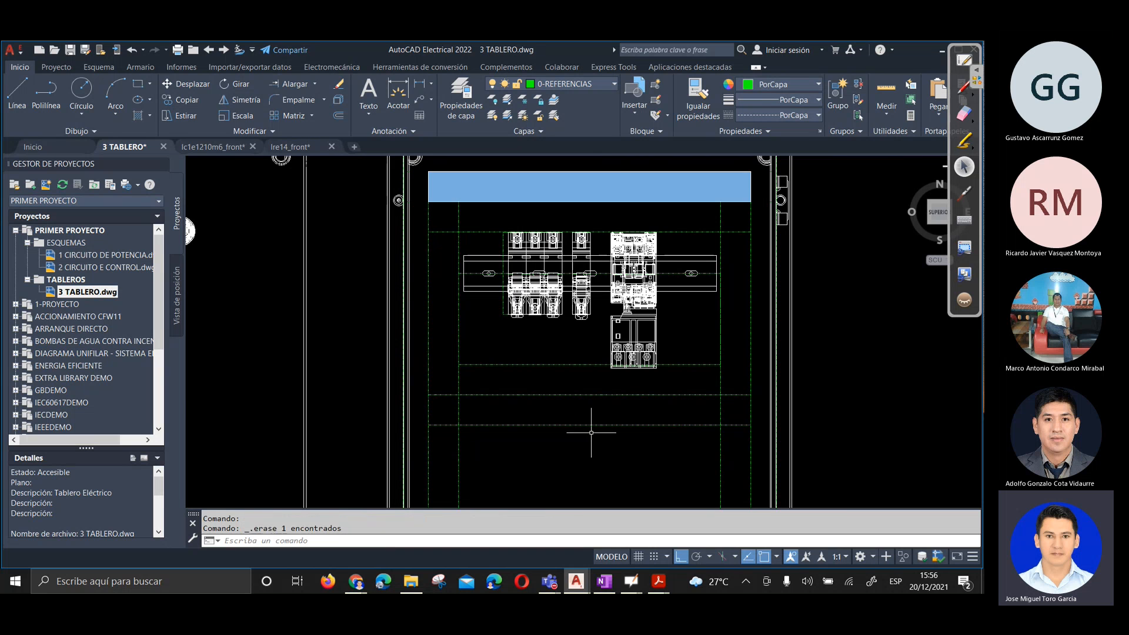
Make layer 0 current and draw a rectangle between the two lowest horizontal reference lines, spanning the outer vertical reference lines
{"action": "left_click", "coordinate": [569, 82]}
{"action": "scroll", "coordinate": [550, 120], "scroll_direction": "up", "scroll_amount": 2}
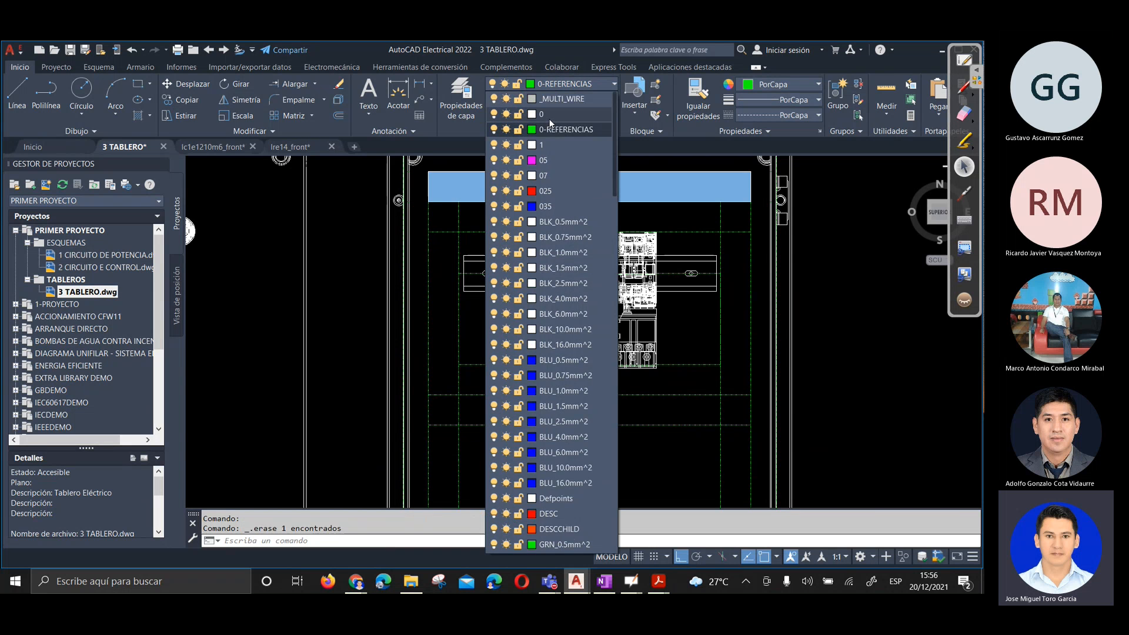
{"action": "left_click", "coordinate": [549, 115]}
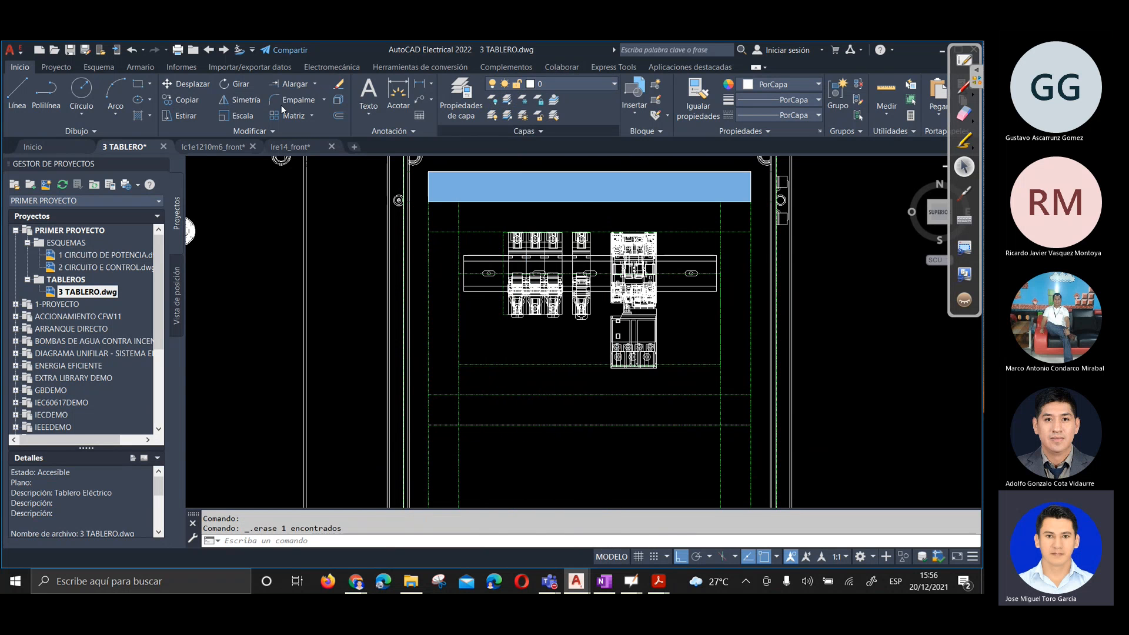
{"action": "left_click", "coordinate": [139, 84]}
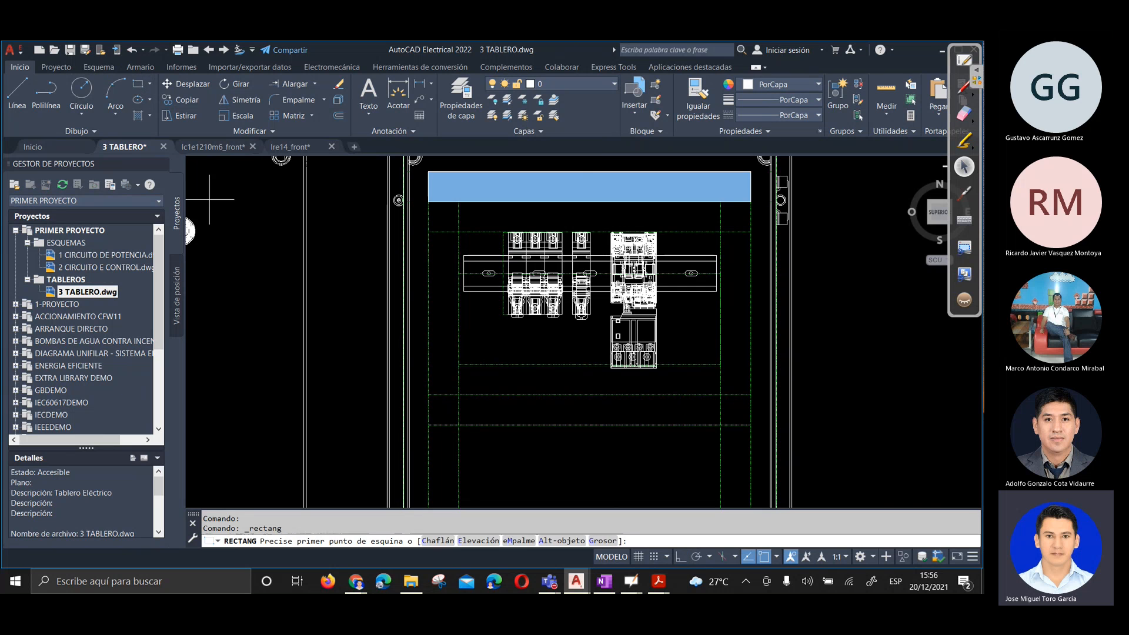
{"action": "left_click", "coordinate": [428, 395]}
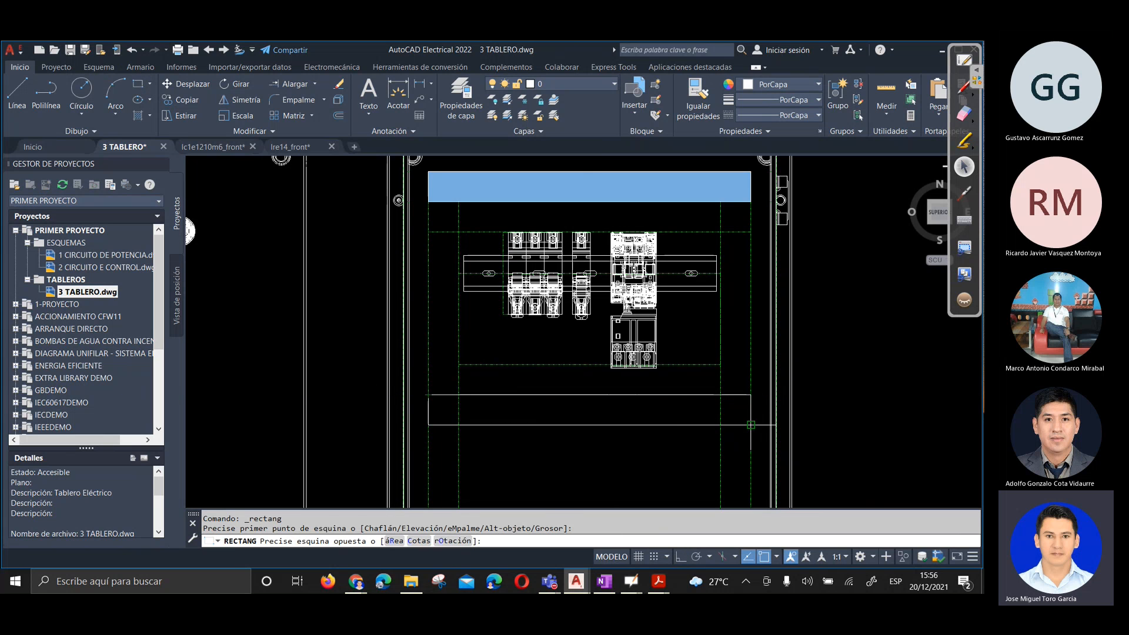
{"action": "left_click", "coordinate": [751, 425]}
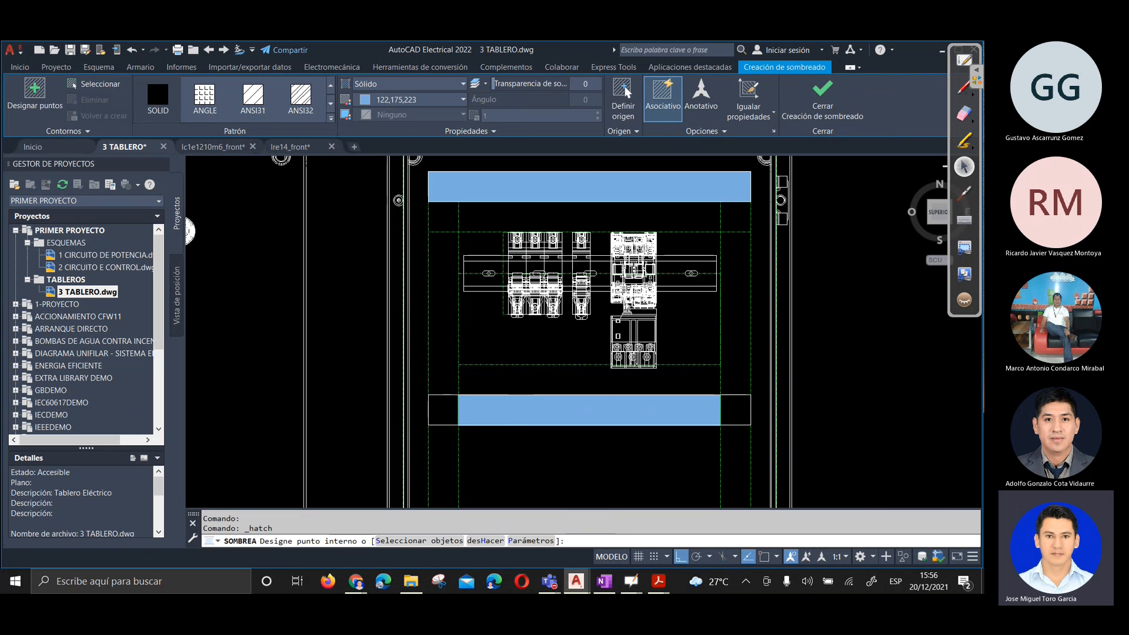
{"action": "key", "text": "Escape"}
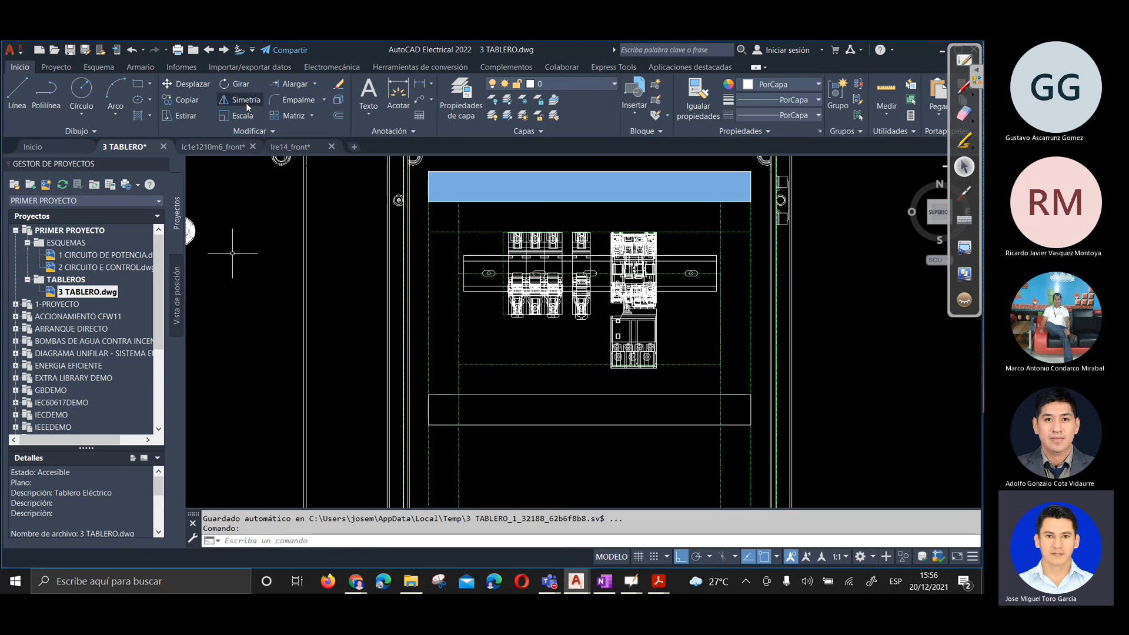
Trim away the vertical reference line segments that cross the inside of the new rectangle
{"action": "left_click", "coordinate": [314, 83]}
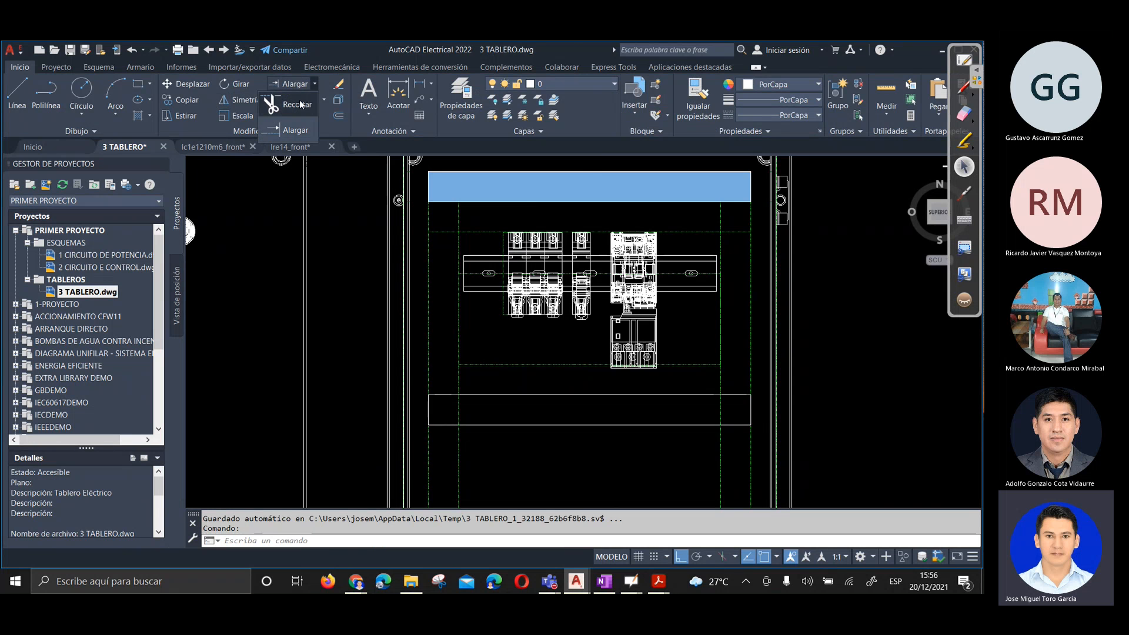
{"action": "left_click", "coordinate": [298, 105]}
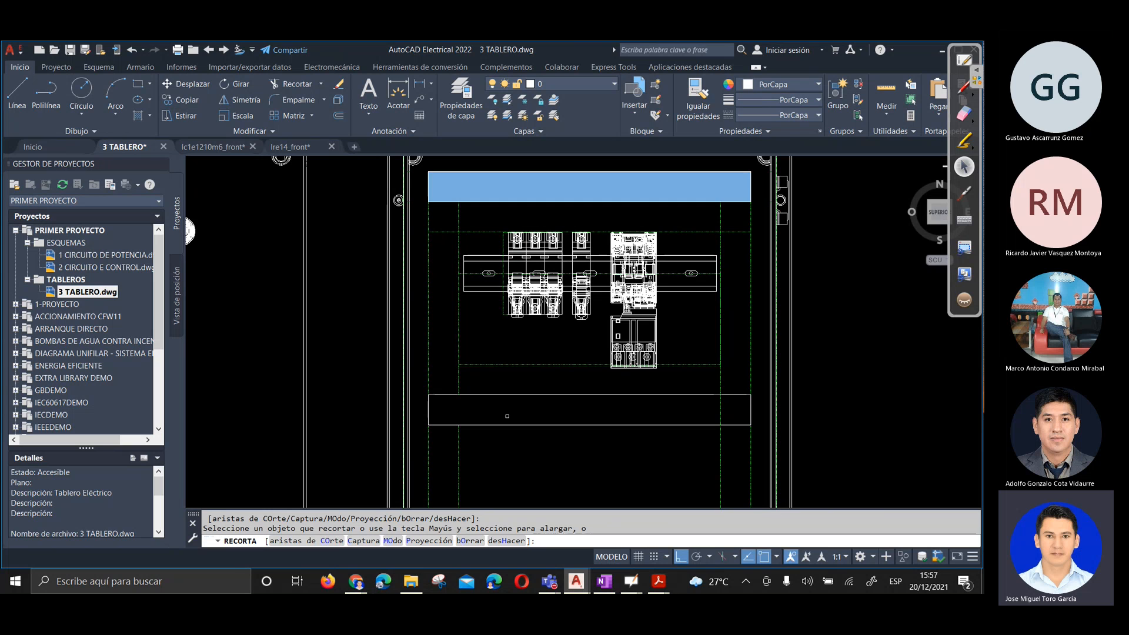
{"action": "left_click", "coordinate": [730, 404]}
{"action": "key", "text": "F8"}
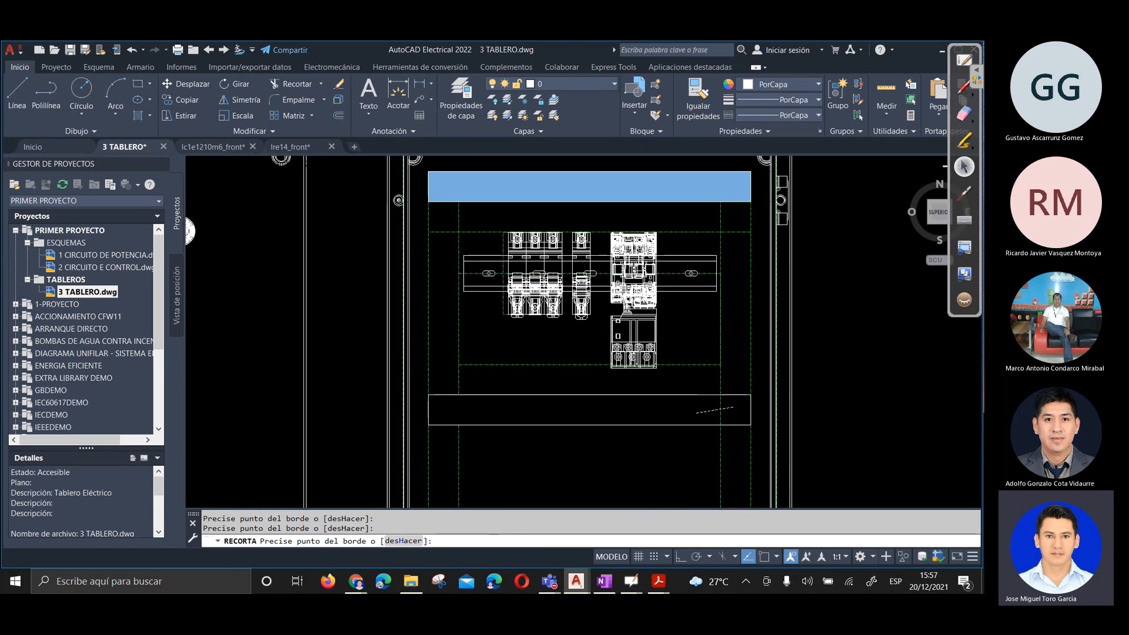
{"action": "key", "text": "Return"}
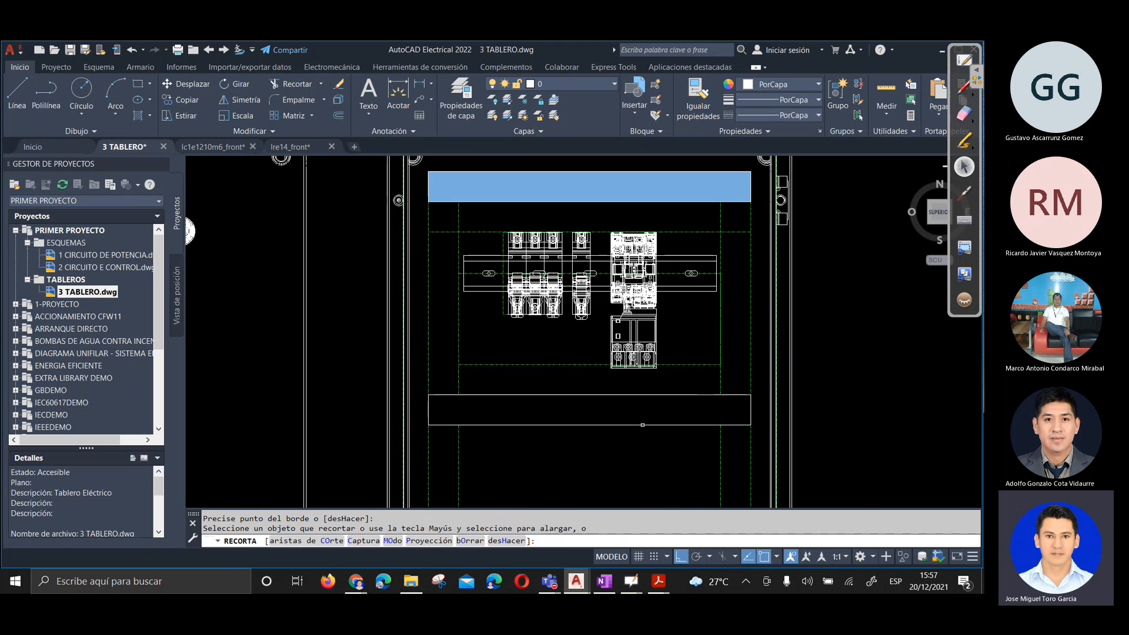
{"action": "key", "text": "Return"}
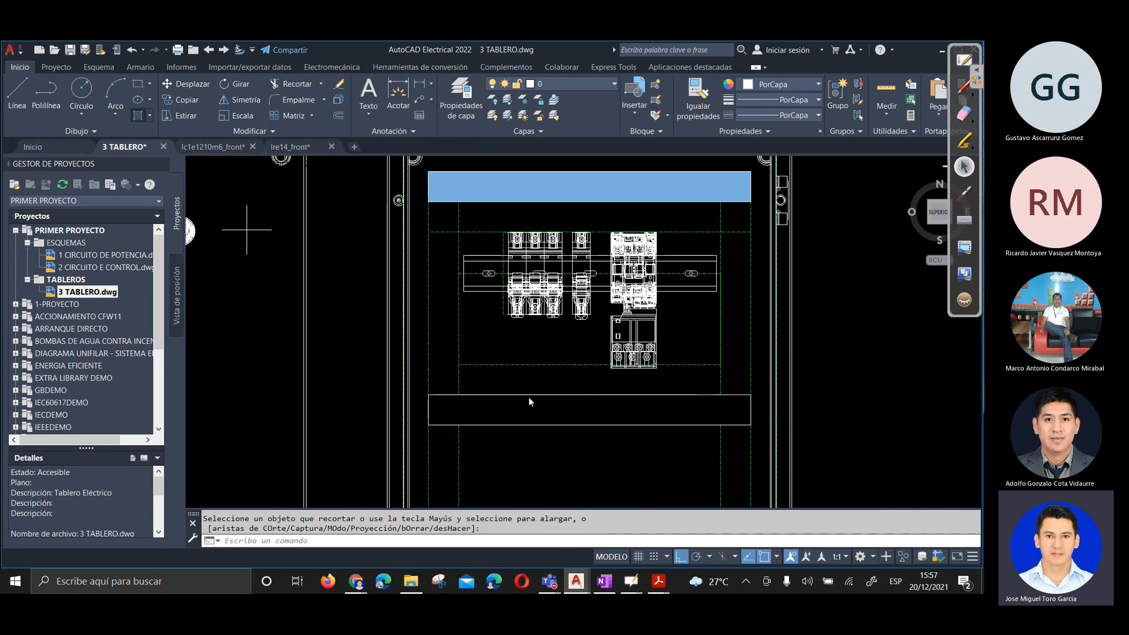
Fill the new rectangle with a solid hatch in colour 122,175,223
{"action": "left_click", "coordinate": [553, 409]}
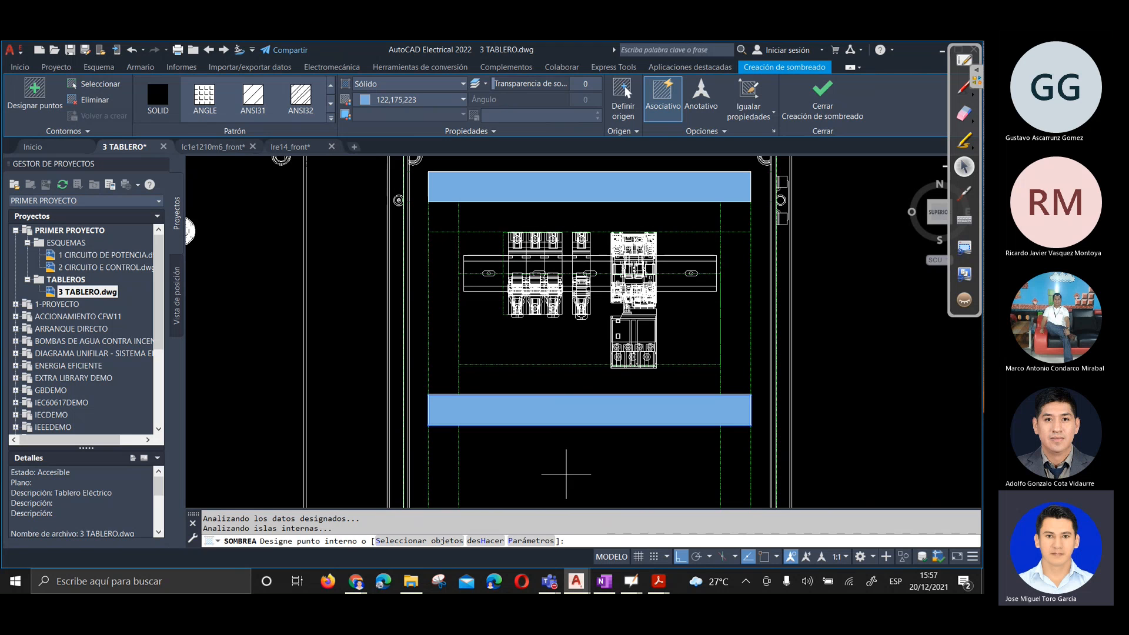
{"action": "key", "text": "Return"}
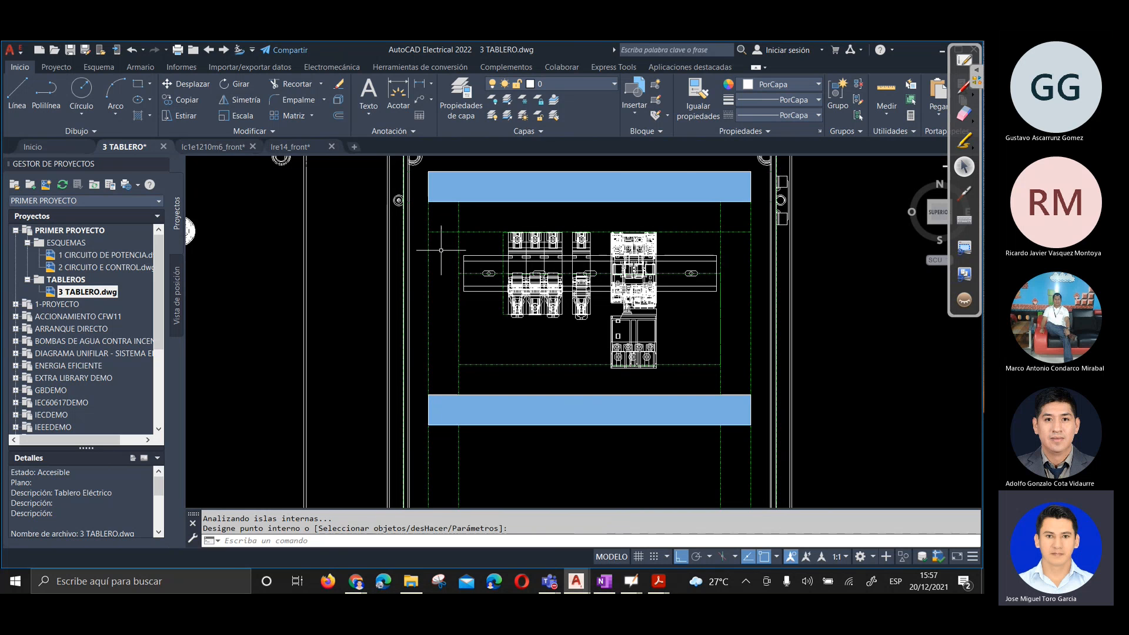
{"action": "key", "text": "Return"}
Measure the vertical distance from the new rectangle's upper-left corner to the lower-left corner of the upper blue rectangle
{"action": "type", "text": "DI"}
{"action": "key", "text": "Return"}
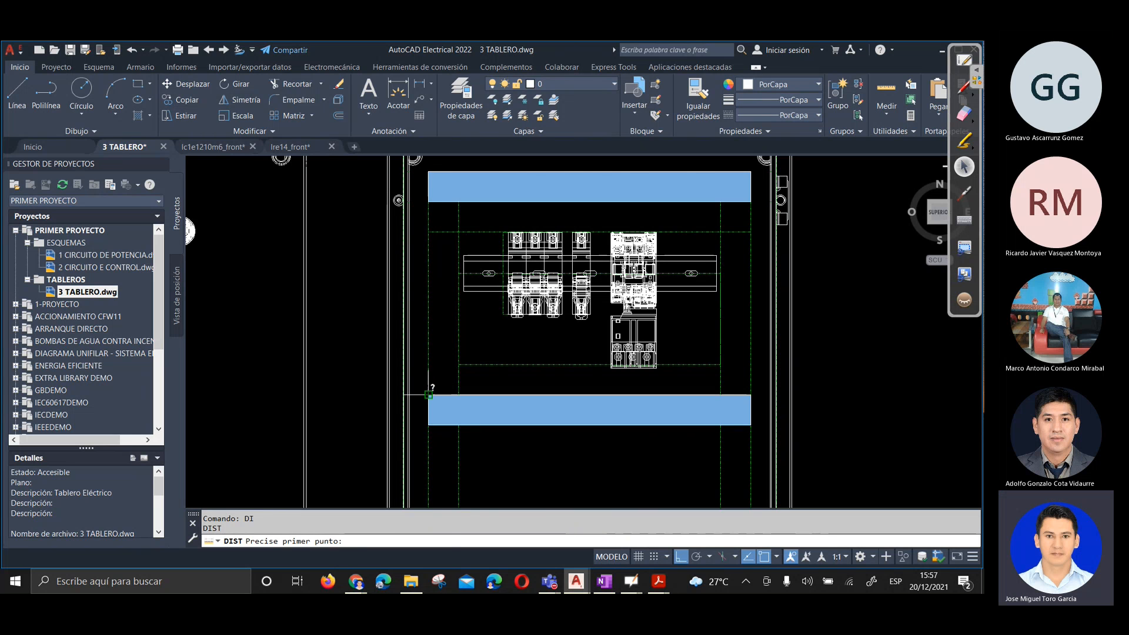
{"action": "left_click", "coordinate": [428, 394]}
{"action": "left_click", "coordinate": [427, 200]}
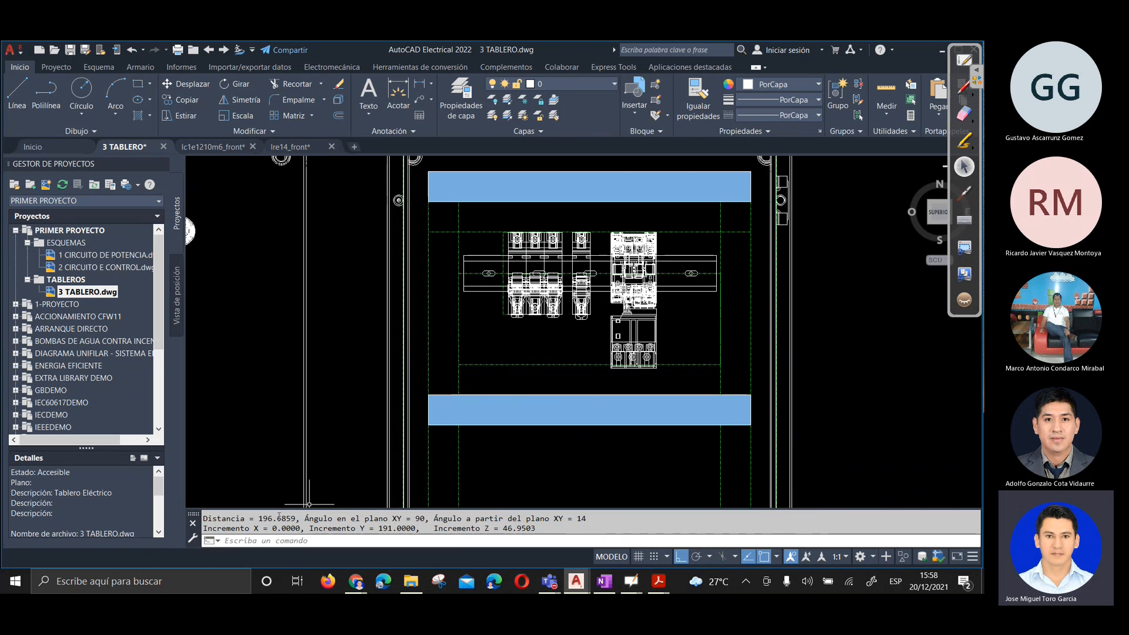
Add a vertical linear dimension from the DIN rail centreline's left end up to the reference line above the breakers
{"action": "middle_click_drag", "start_coordinate": [515, 352], "coordinate": [520, 394]}
{"action": "scroll", "coordinate": [453, 270], "scroll_direction": "up", "scroll_amount": 2}
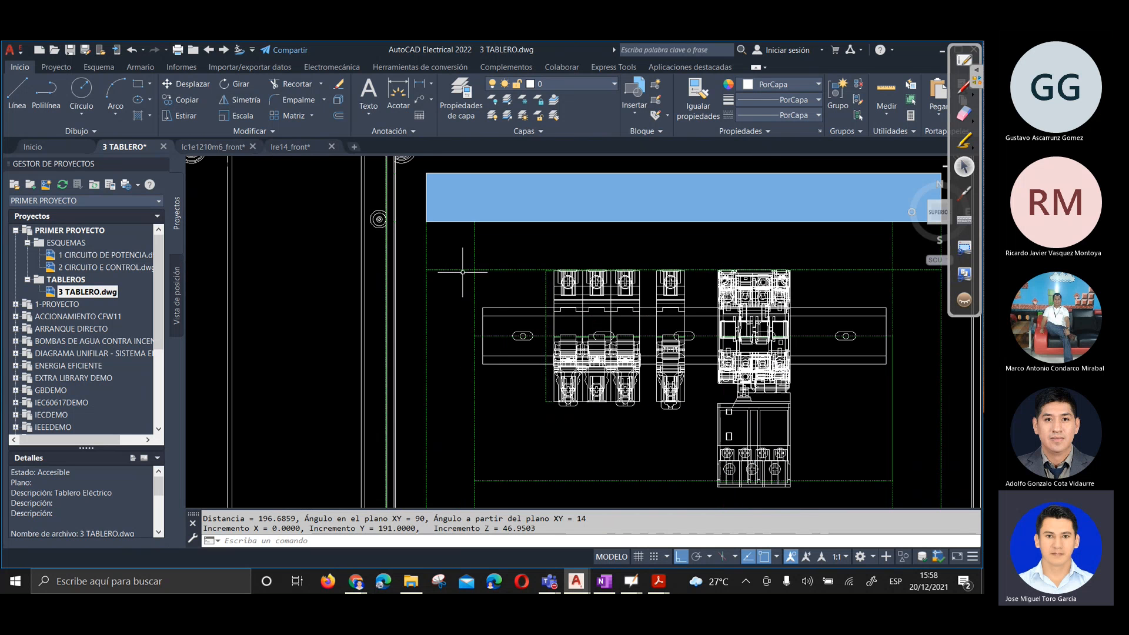
{"action": "scroll", "coordinate": [479, 336], "scroll_direction": "up", "scroll_amount": 2}
{"action": "scroll", "coordinate": [480, 336], "scroll_direction": "up", "scroll_amount": 2}
{"action": "left_click", "coordinate": [479, 338]}
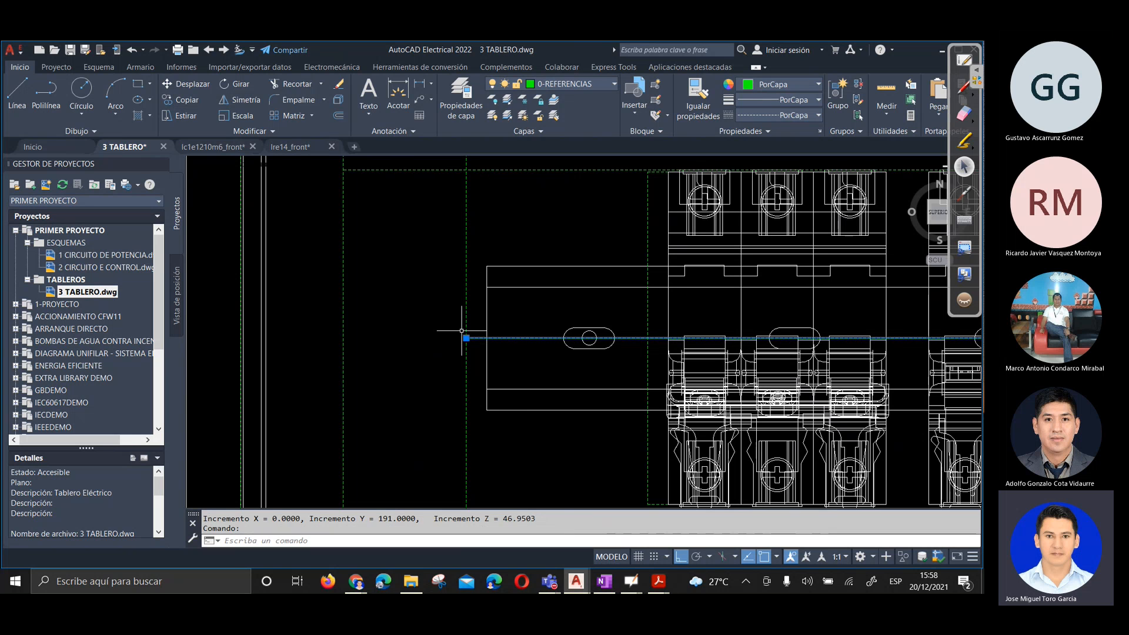
{"action": "key", "text": "Escape"}
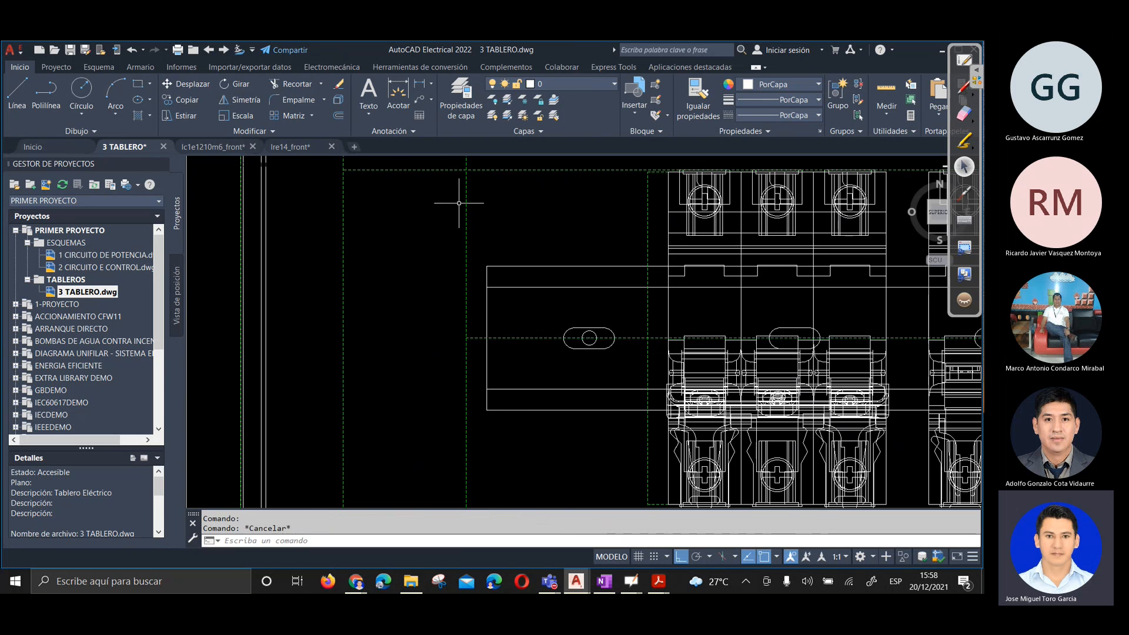
{"action": "left_click", "coordinate": [421, 85]}
{"action": "left_click", "coordinate": [465, 339]}
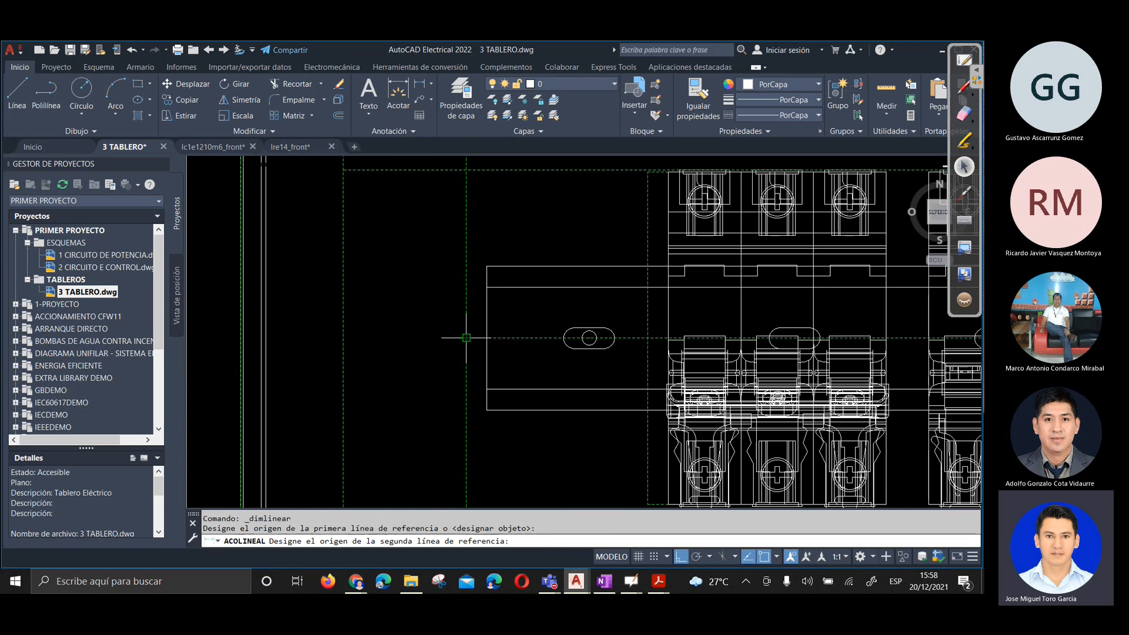
{"action": "left_click", "coordinate": [467, 174]}
{"action": "left_click", "coordinate": [421, 233]}
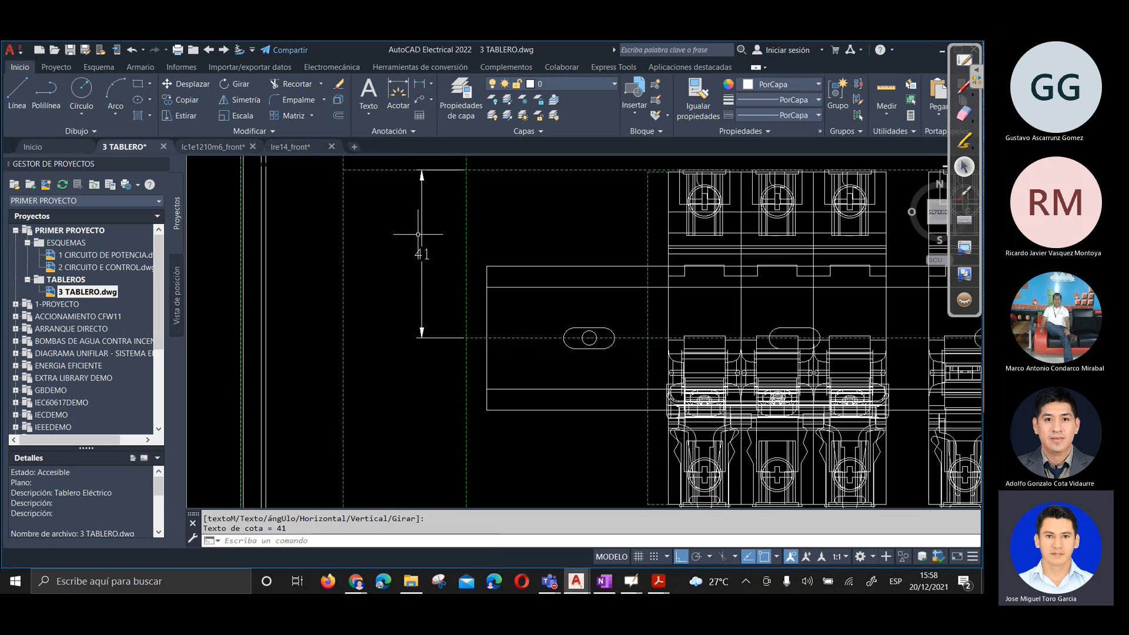
Measure the distance from the rail centreline's left end up to the reference line above the breakers
{"action": "type", "text": "DI"}
{"action": "key", "text": "Return"}
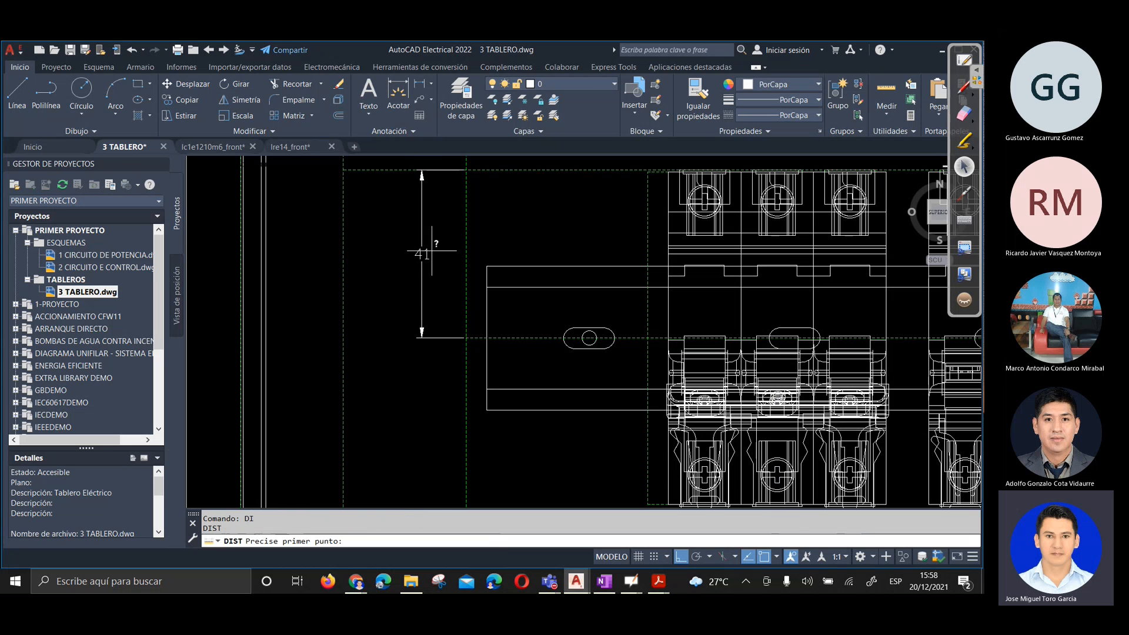
{"action": "left_click", "coordinate": [466, 337]}
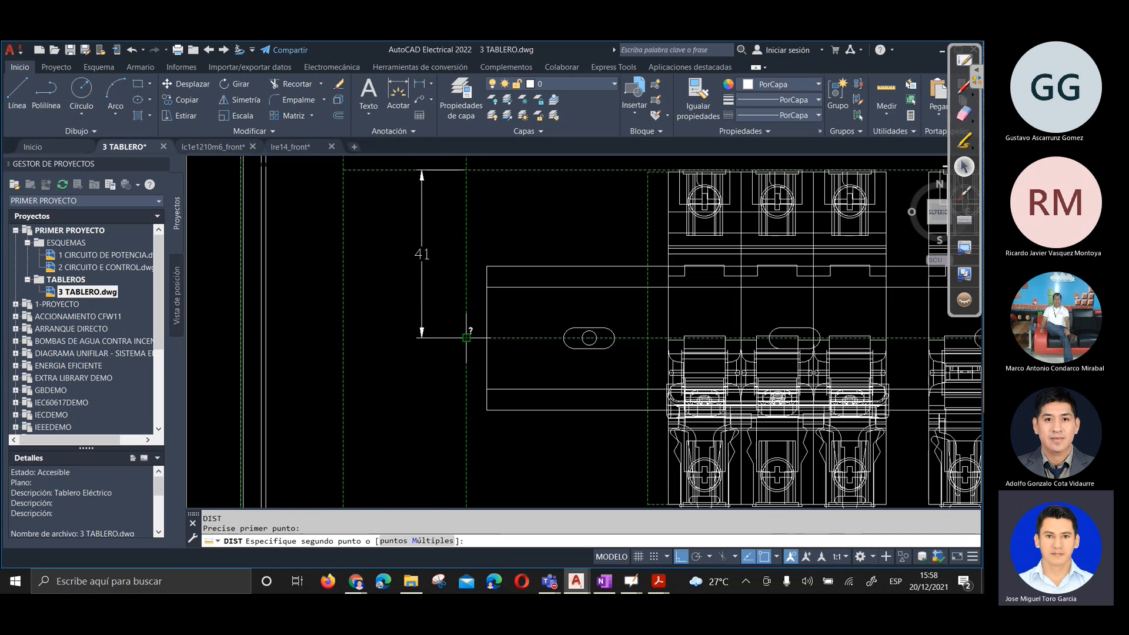
{"action": "left_click", "coordinate": [466, 170]}
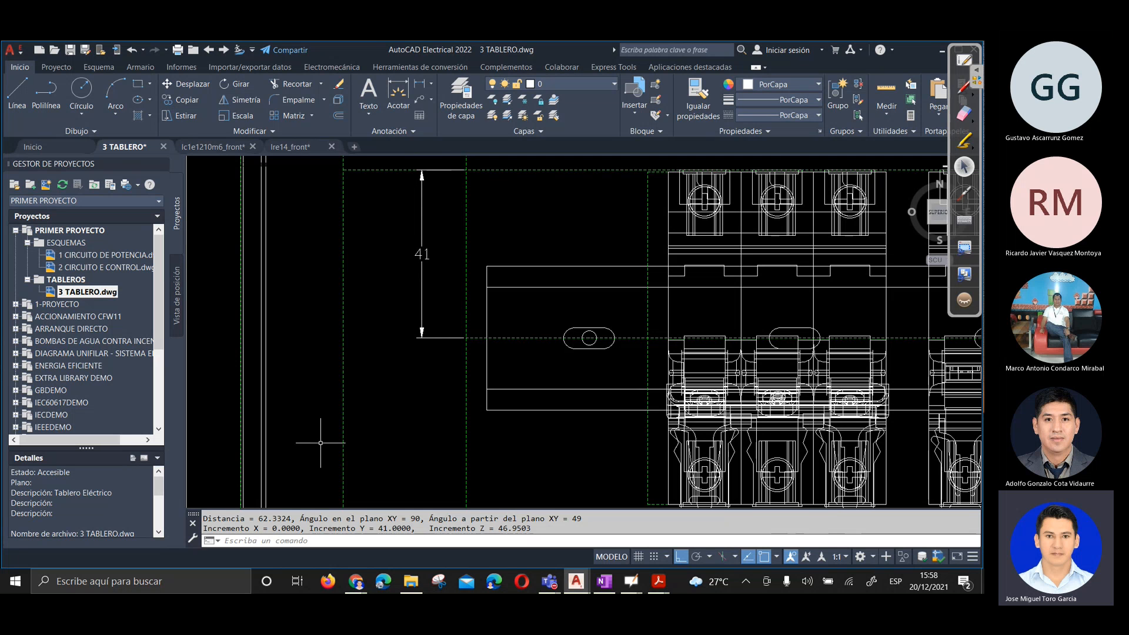
{"action": "scroll", "coordinate": [329, 445], "scroll_direction": "down", "scroll_amount": 2}
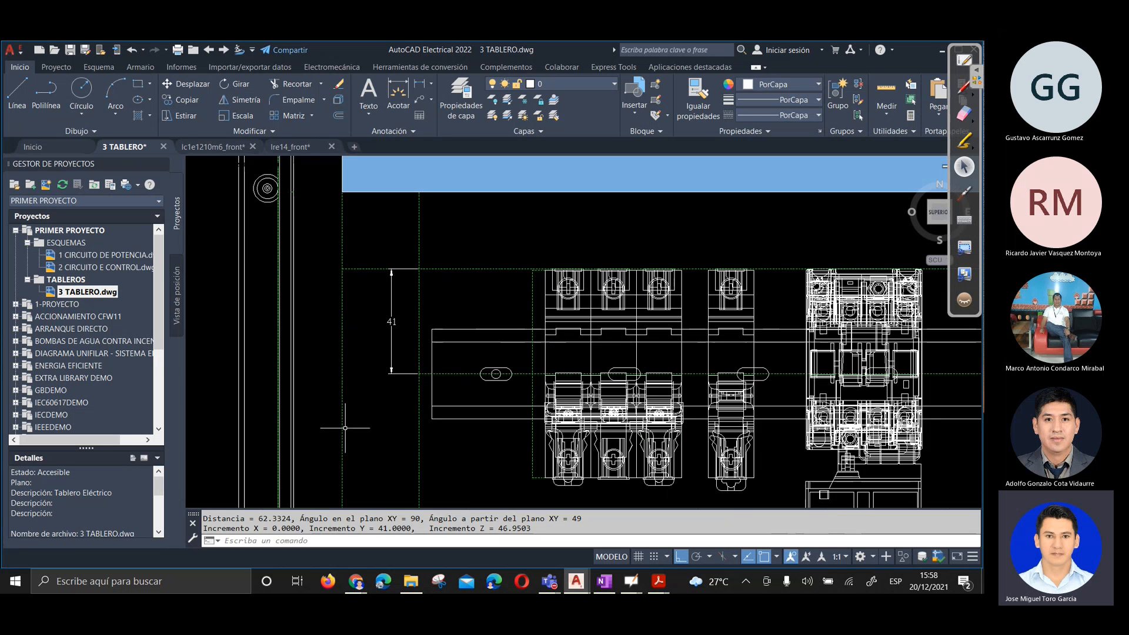
Move the vertical dimension beside the rail slightly farther left, away from the vertical reference line
{"action": "scroll", "coordinate": [418, 326], "scroll_direction": "up", "scroll_amount": 2}
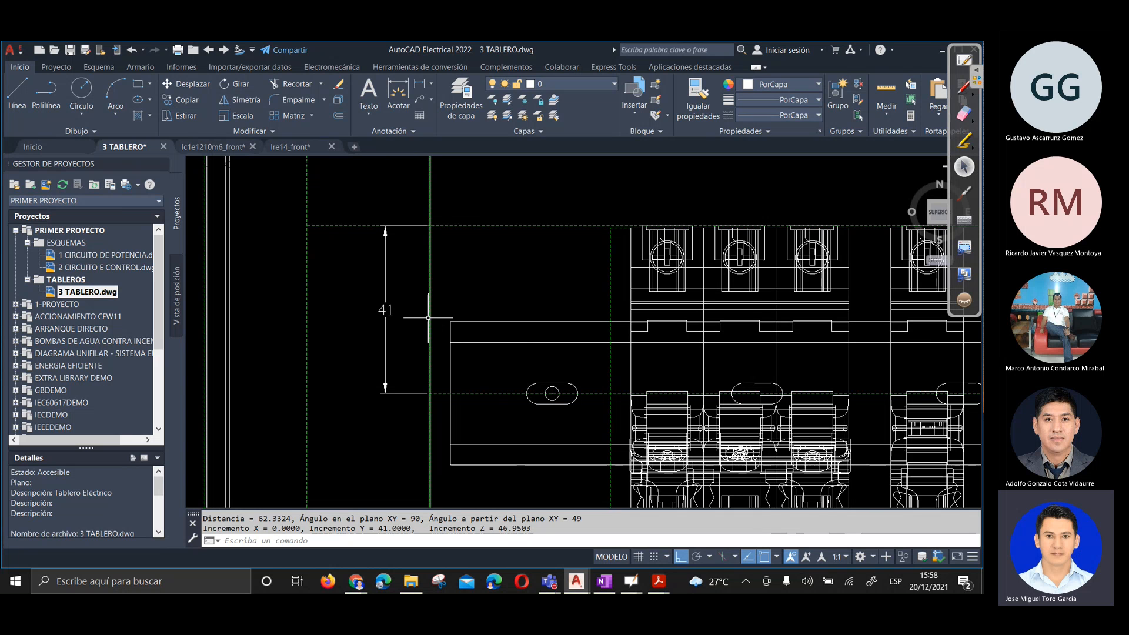
{"action": "left_click", "coordinate": [384, 353]}
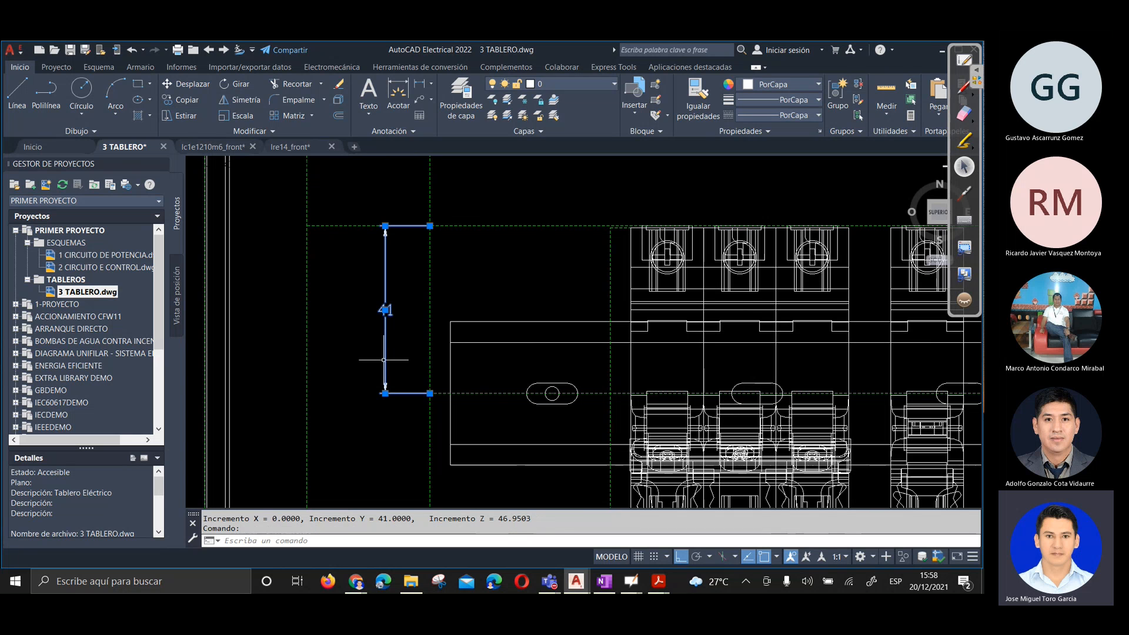
{"action": "left_click", "coordinate": [385, 310]}
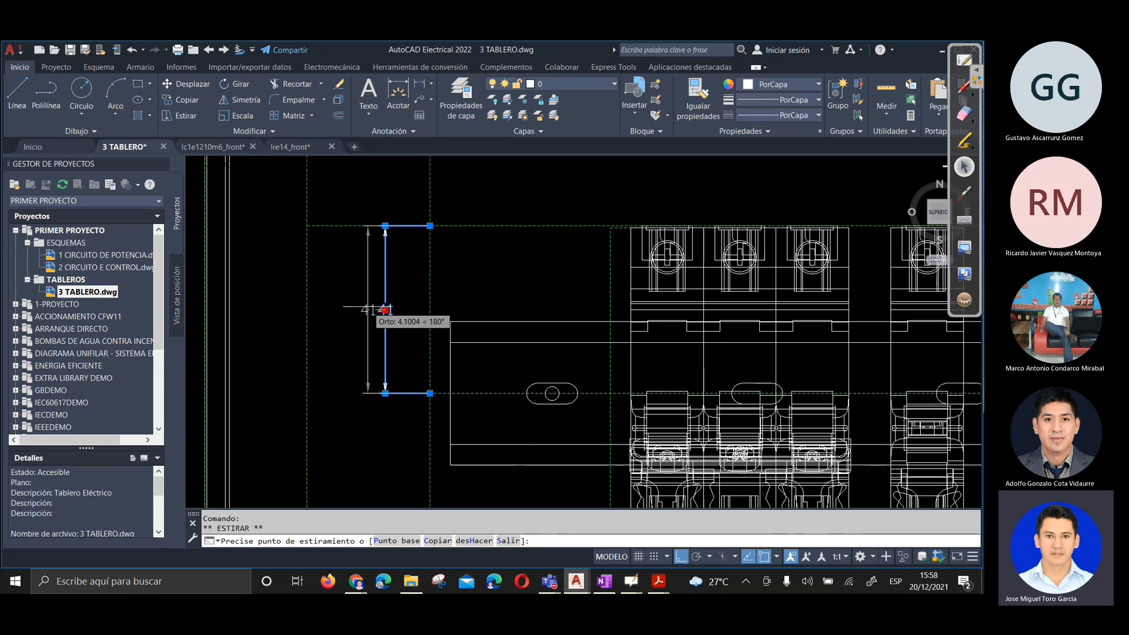
{"action": "left_click", "coordinate": [367, 310]}
{"action": "key", "text": "Escape"}
{"action": "key", "text": "Escape"}
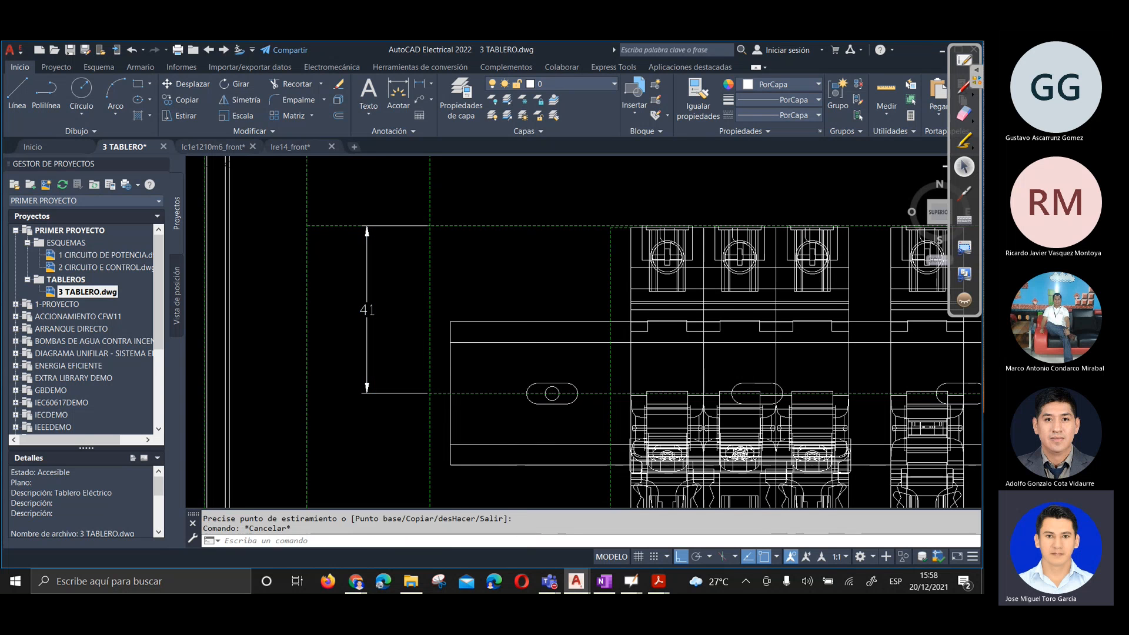
Measure the rail centreline's distance to the upper reference line again, ending exactly at the intersection with the vertical reference line
{"action": "type", "text": "di"}
{"action": "key", "text": "Return"}
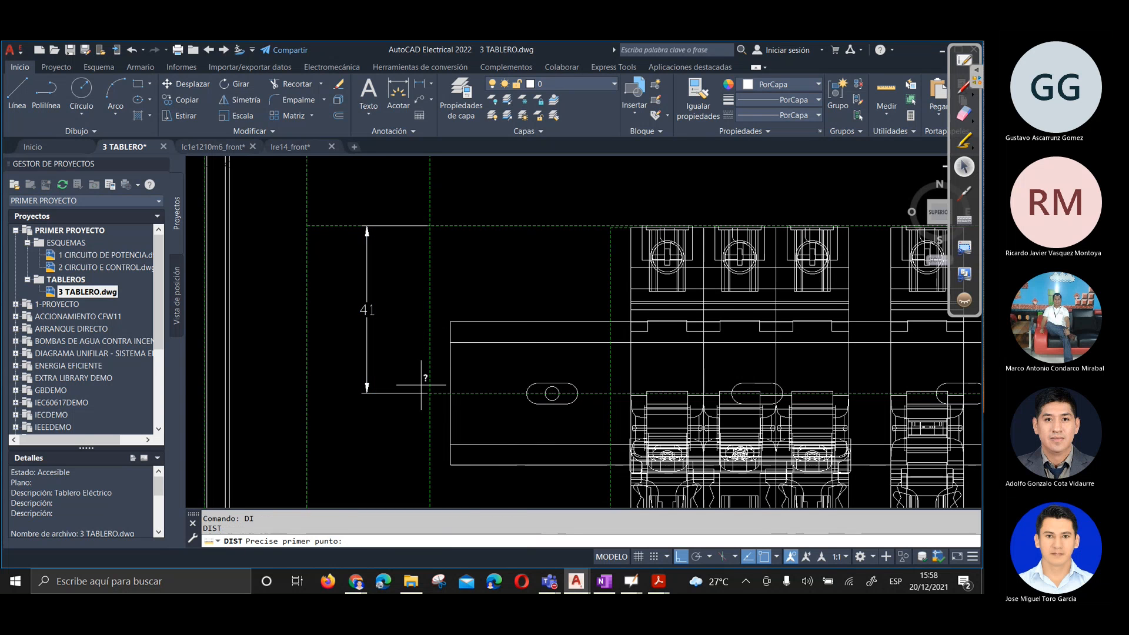
{"action": "left_click", "coordinate": [430, 393]}
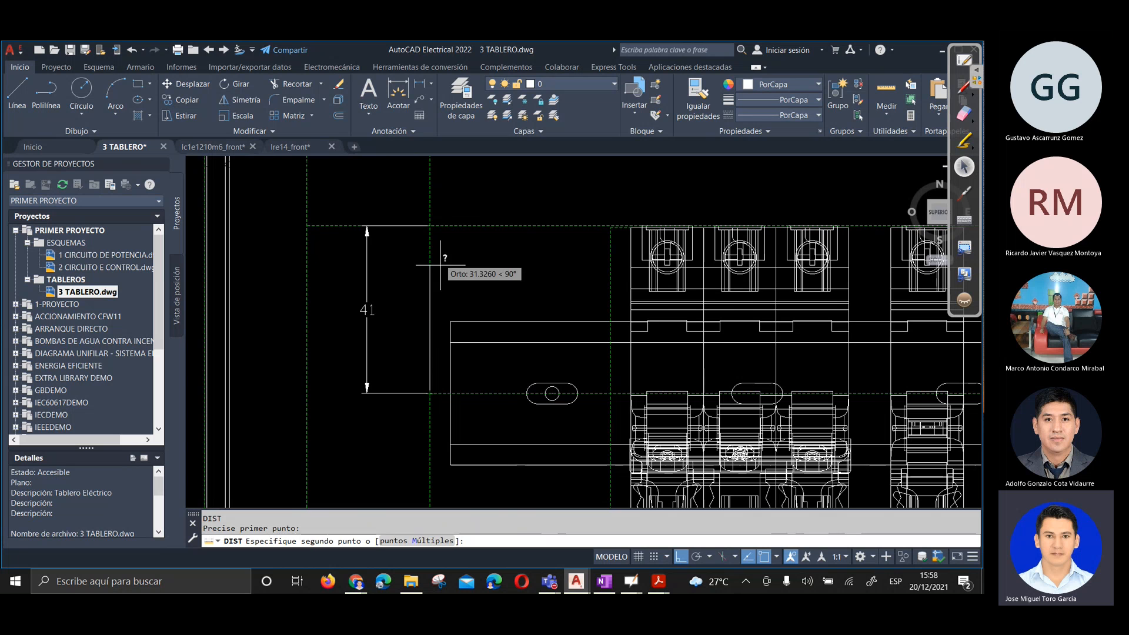
{"action": "scroll", "coordinate": [434, 226], "scroll_direction": "up", "scroll_amount": 5}
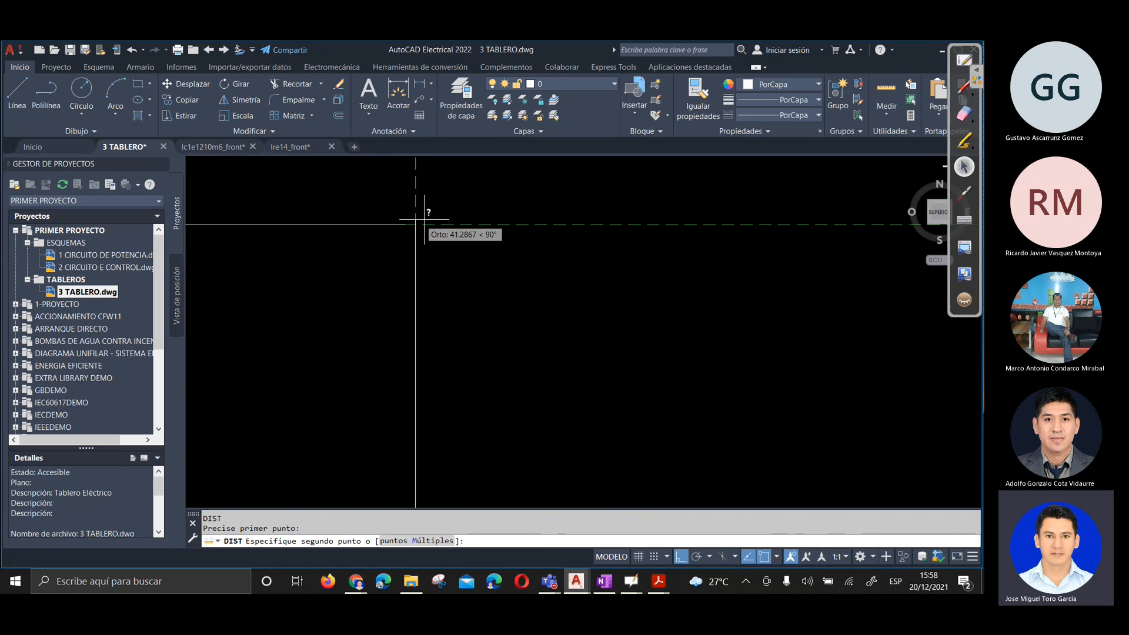
{"action": "left_click", "coordinate": [416, 224]}
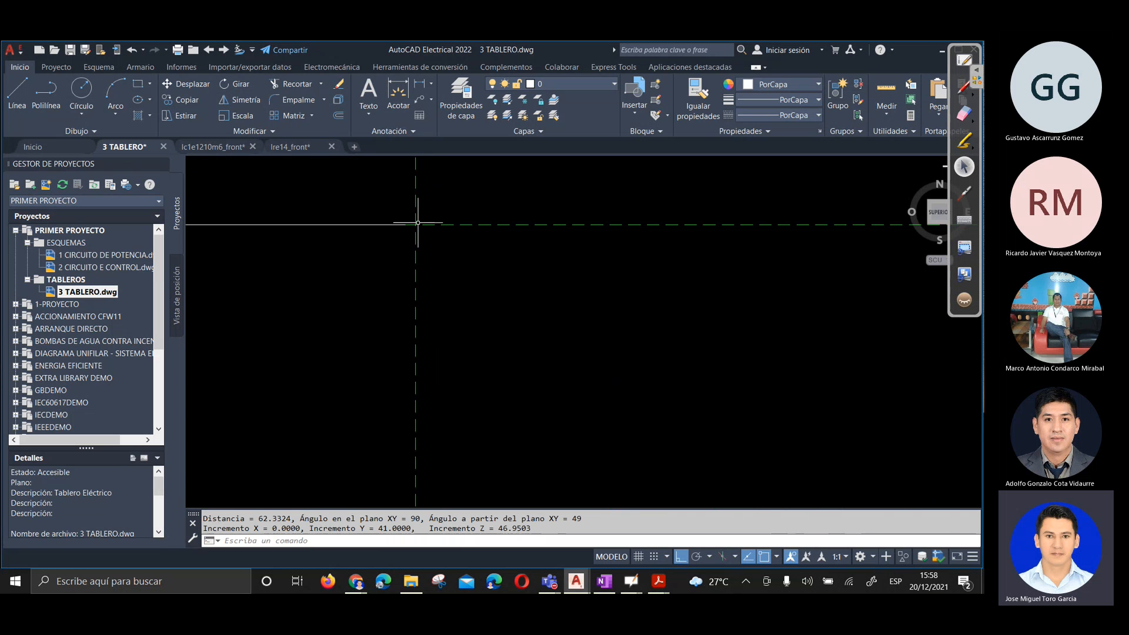
{"action": "scroll", "coordinate": [447, 255], "scroll_direction": "down", "scroll_amount": 4}
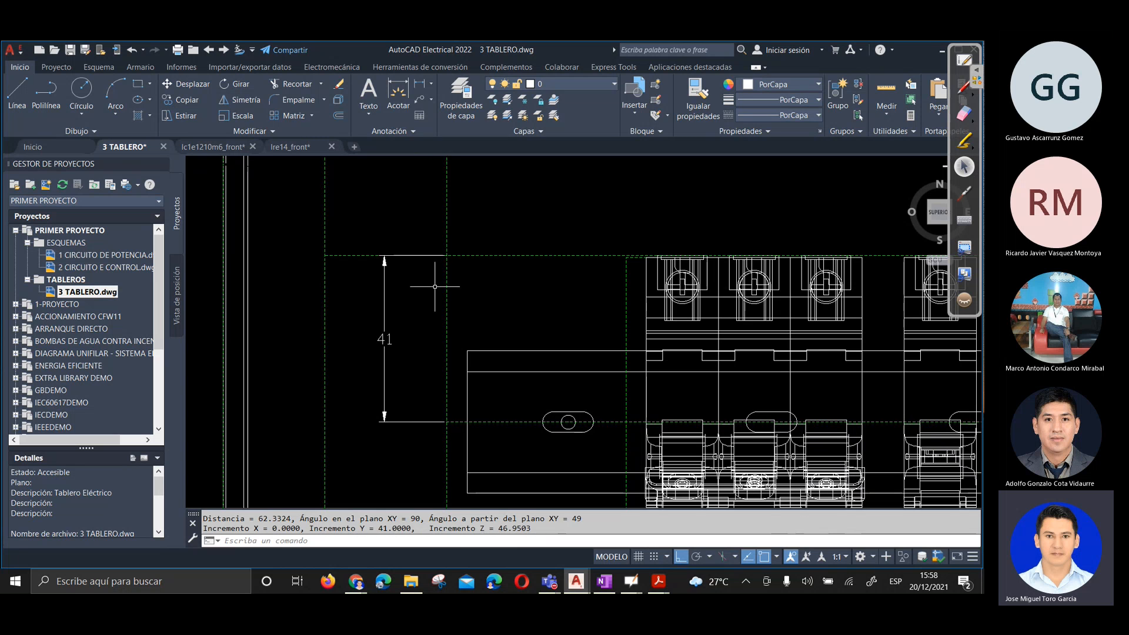
Delete the vertical dimension between the rail centreline and the upper reference line
{"action": "left_click", "coordinate": [386, 286]}
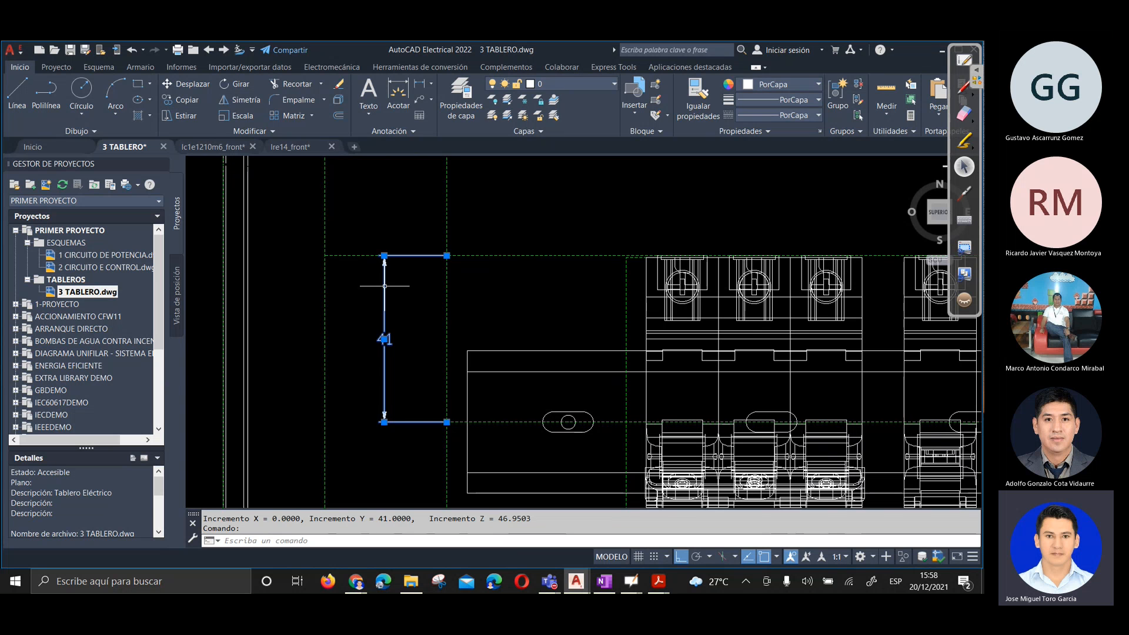
{"action": "key", "text": "Delete"}
{"action": "scroll", "coordinate": [382, 283], "scroll_direction": "down", "scroll_amount": 4}
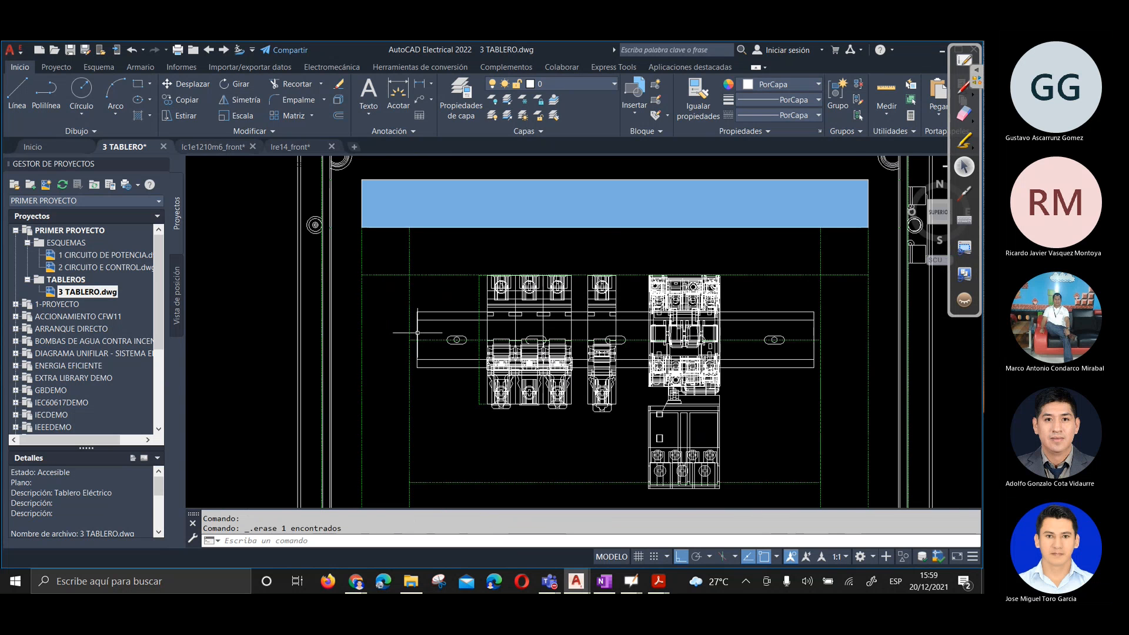
Add a vertical linear dimension from the upper blue duct's lower edge to the reference line above the breakers
{"action": "middle_click_drag", "start_coordinate": [421, 354], "coordinate": [344, 304]}
{"action": "middle_click_drag", "start_coordinate": [291, 260], "coordinate": [300, 328]}
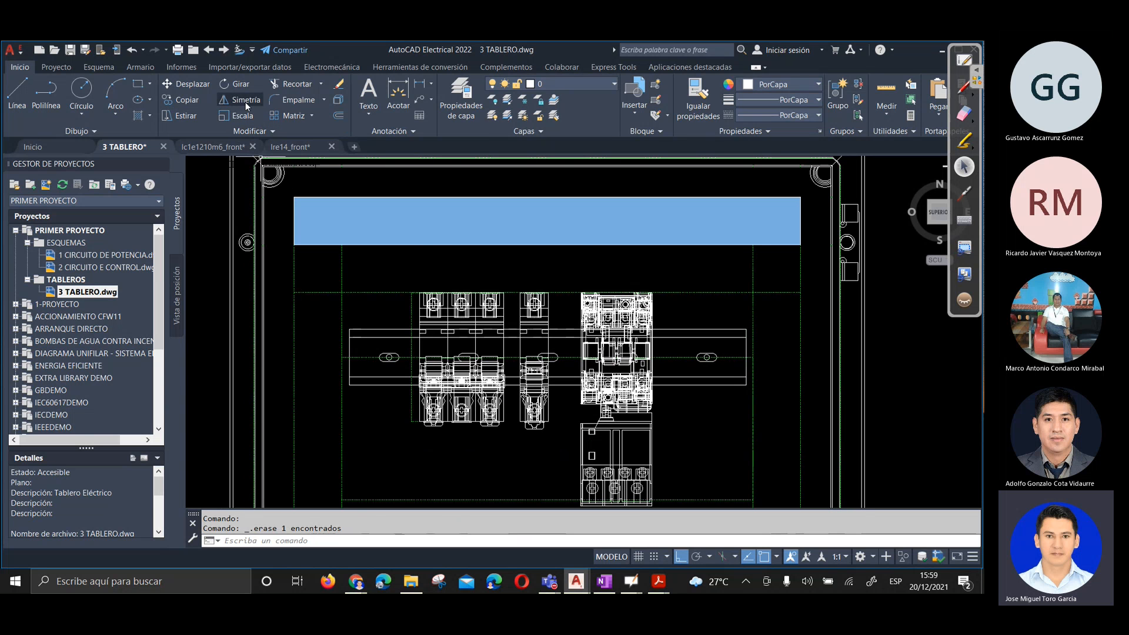
{"action": "left_click", "coordinate": [419, 84]}
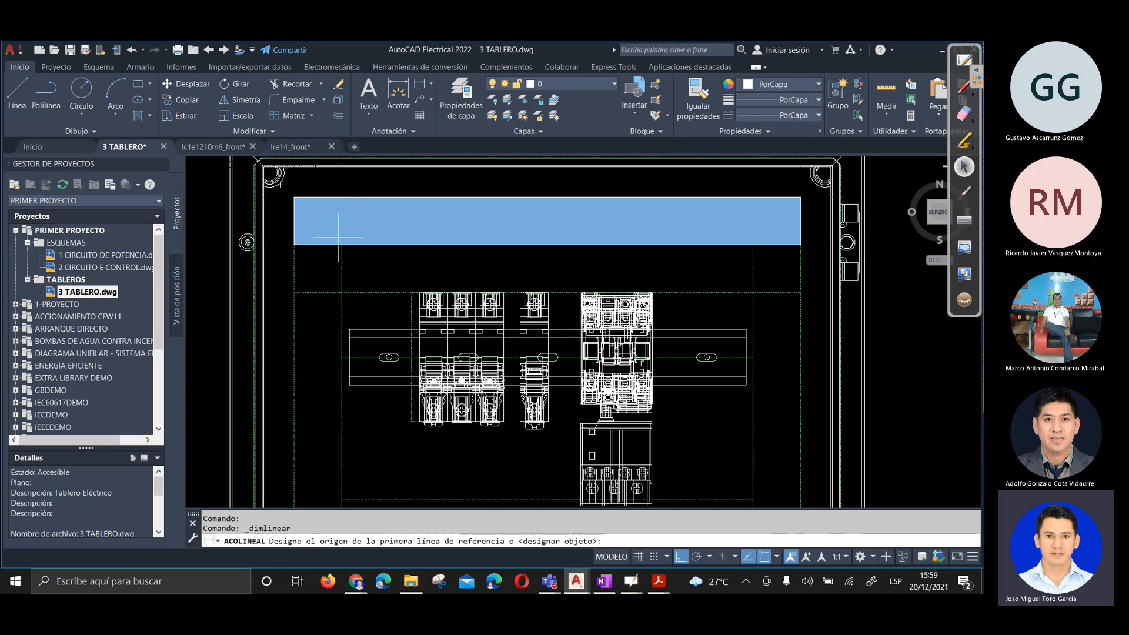
{"action": "left_click", "coordinate": [341, 244]}
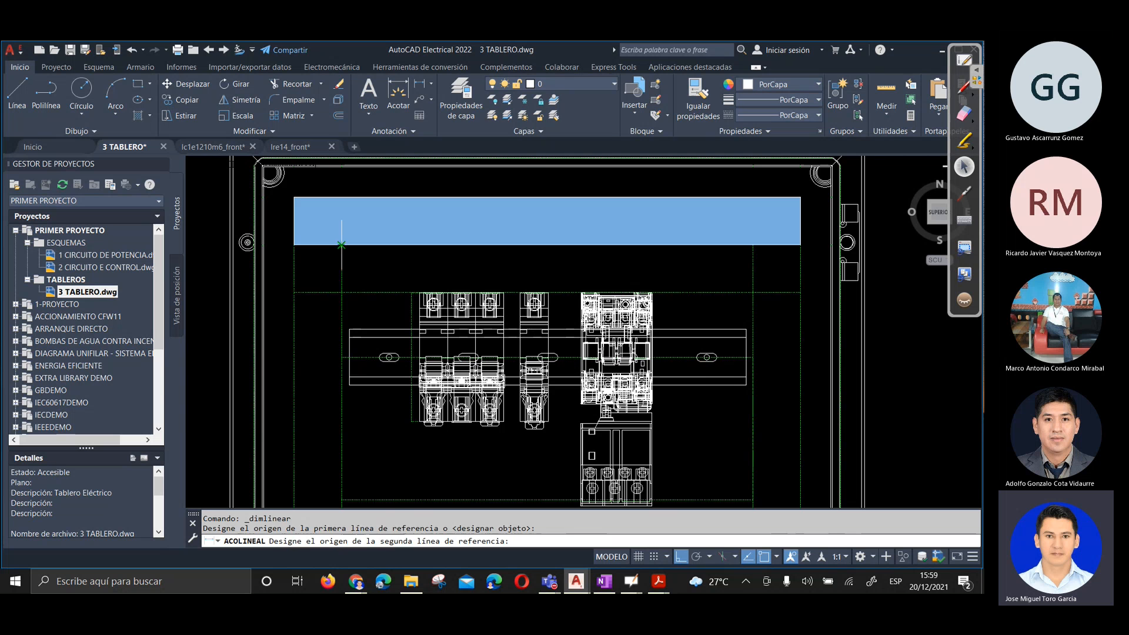
{"action": "left_click", "coordinate": [341, 293]}
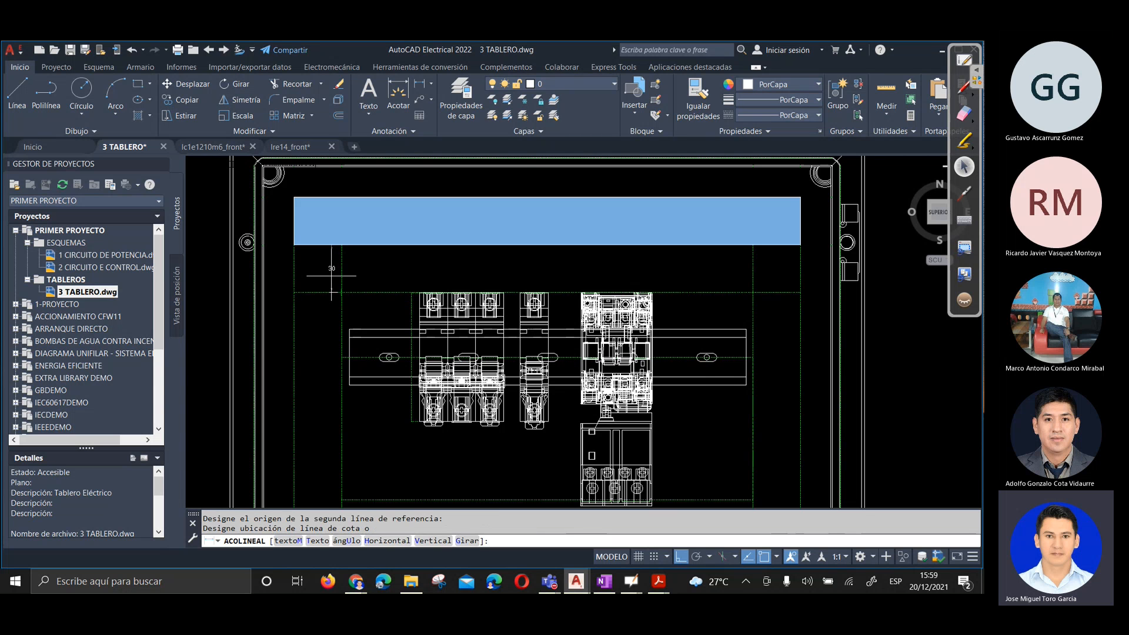
{"action": "left_click", "coordinate": [331, 275]}
Measure the distance from the upper blue duct's lower edge down to the reference line above the breakers
{"action": "scroll", "coordinate": [335, 265], "scroll_direction": "up", "scroll_amount": 4}
{"action": "type", "text": "DI"}
{"action": "key", "text": "Return"}
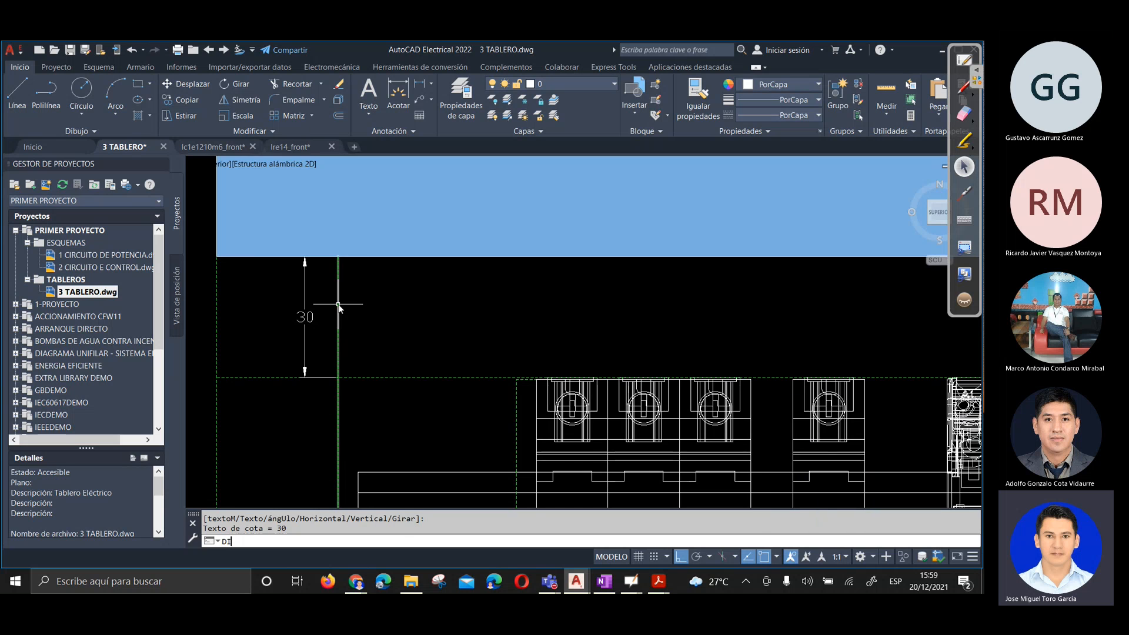
{"action": "left_click", "coordinate": [338, 256]}
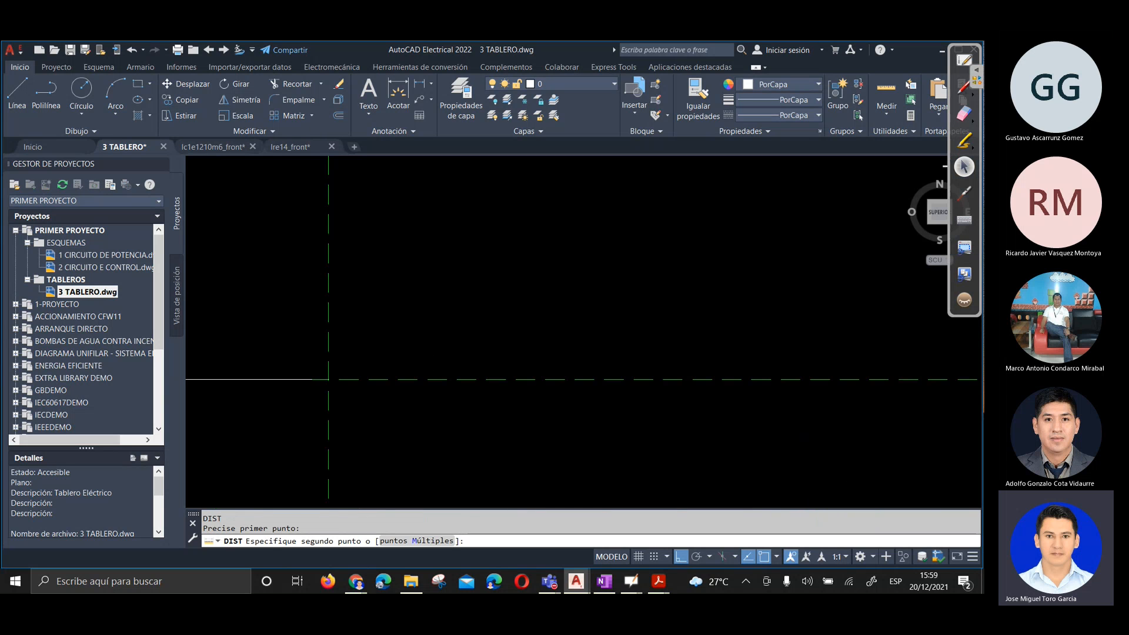
{"action": "left_click", "coordinate": [328, 378]}
{"action": "scroll", "coordinate": [328, 378], "scroll_direction": "down", "scroll_amount": 5}
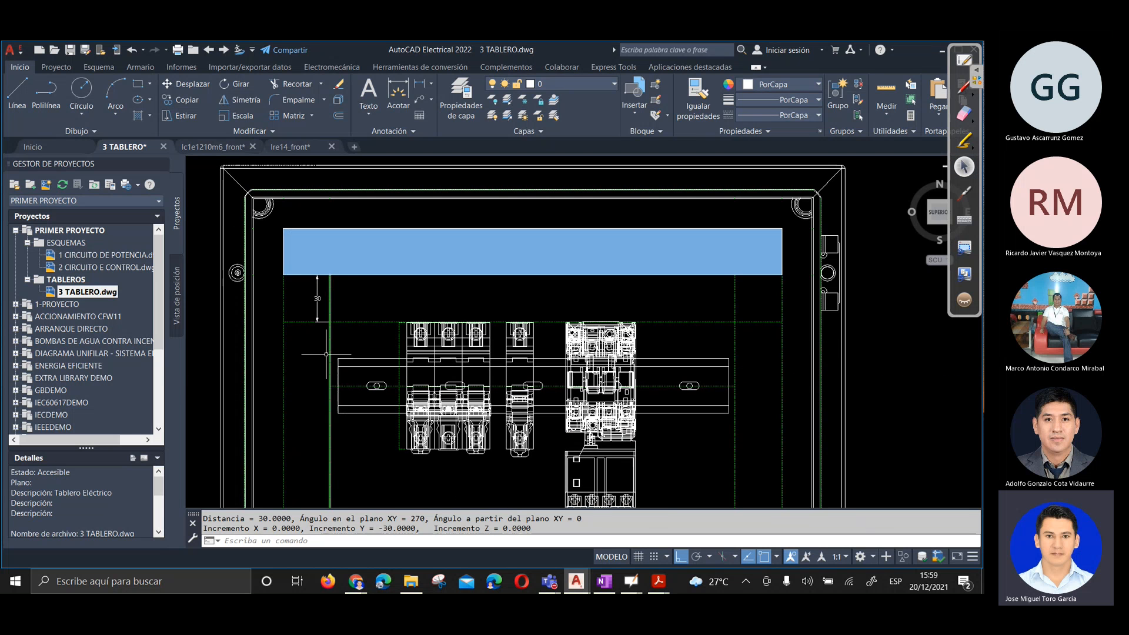
Measure the distance from the reference line above the breakers down to the rail centreline along the left vertical reference line
{"action": "key", "text": "Return"}
{"action": "scroll", "coordinate": [327, 341], "scroll_direction": "up", "scroll_amount": 5}
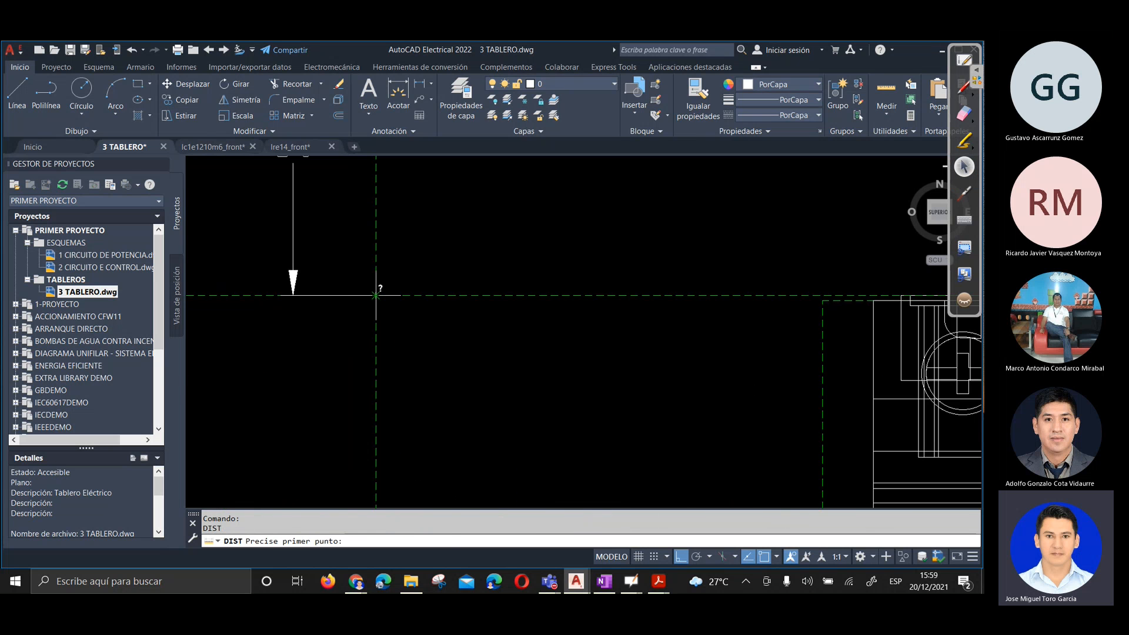
{"action": "left_click", "coordinate": [376, 295]}
{"action": "scroll", "coordinate": [375, 295], "scroll_direction": "down", "scroll_amount": 5}
{"action": "scroll", "coordinate": [376, 388], "scroll_direction": "up", "scroll_amount": 5}
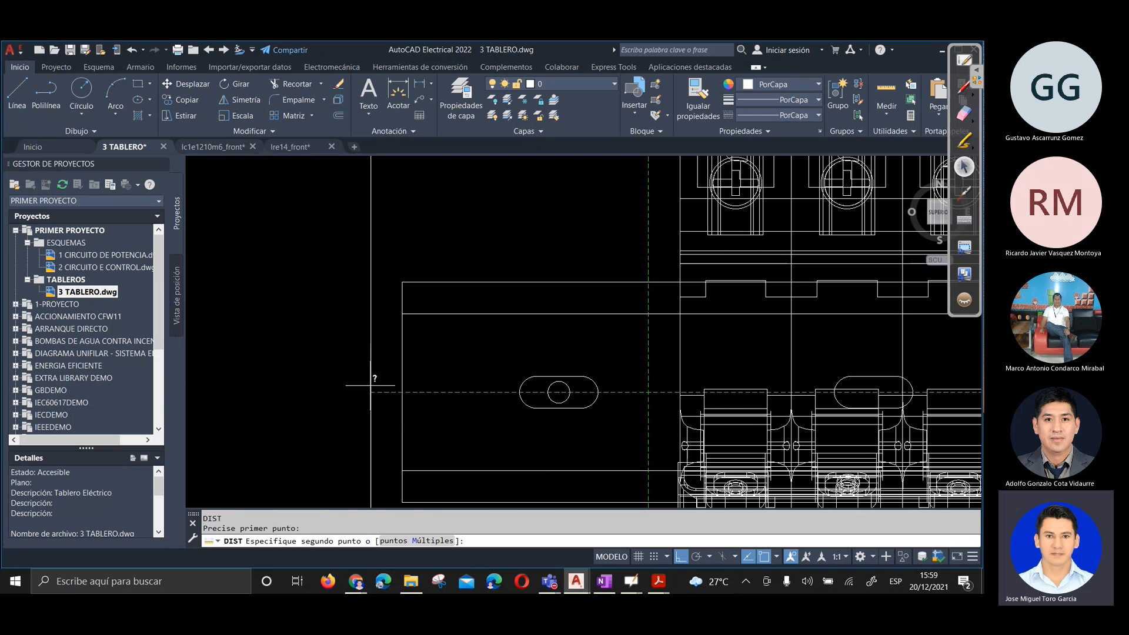
{"action": "left_click", "coordinate": [371, 392]}
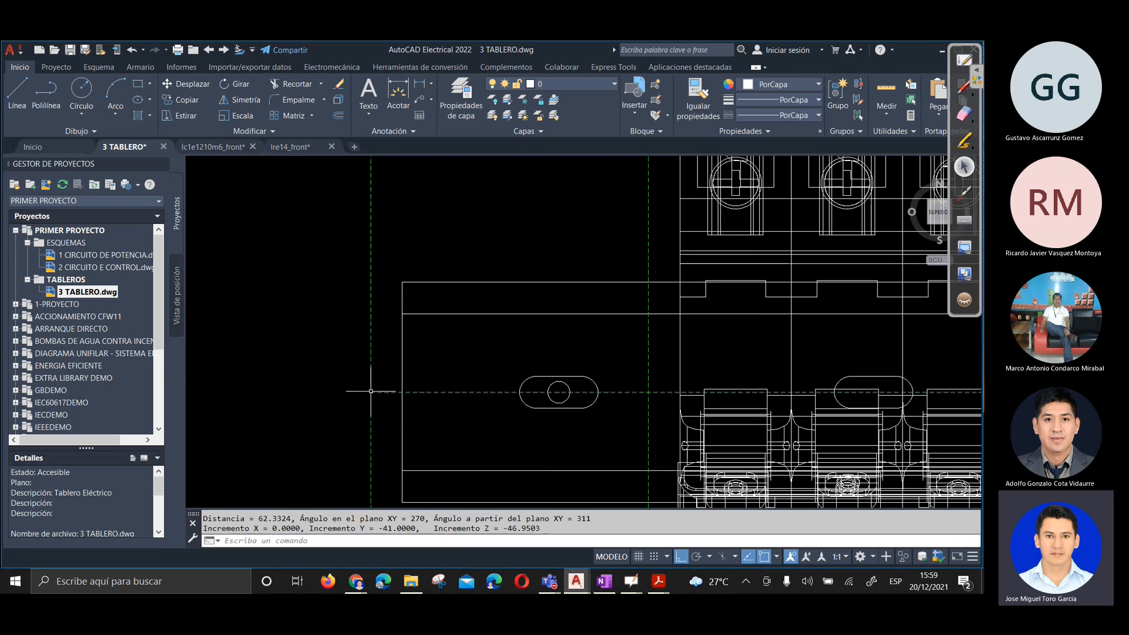
{"action": "scroll", "coordinate": [370, 391], "scroll_direction": "down", "scroll_amount": 4}
{"action": "key", "text": "Escape"}
{"action": "key", "text": "Escape"}
Dimension the vertical gap from the reference line above the breakers to the rail centreline, placing it left of the duct clearance dimension
{"action": "scroll", "coordinate": [384, 347], "scroll_direction": "up", "scroll_amount": 2}
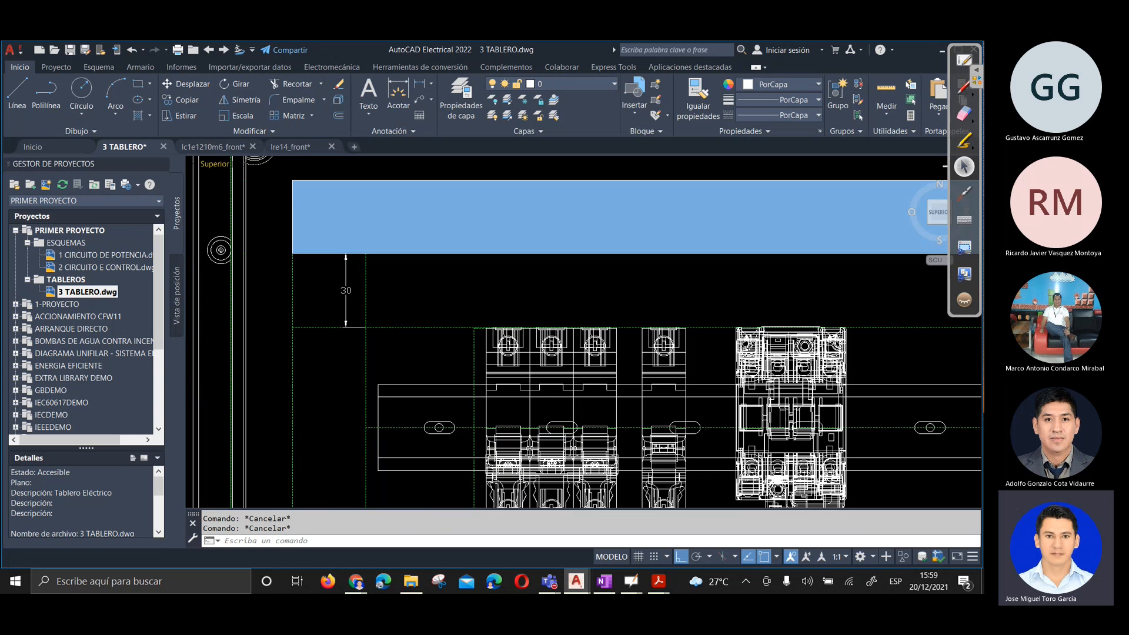
{"action": "left_click", "coordinate": [398, 95]}
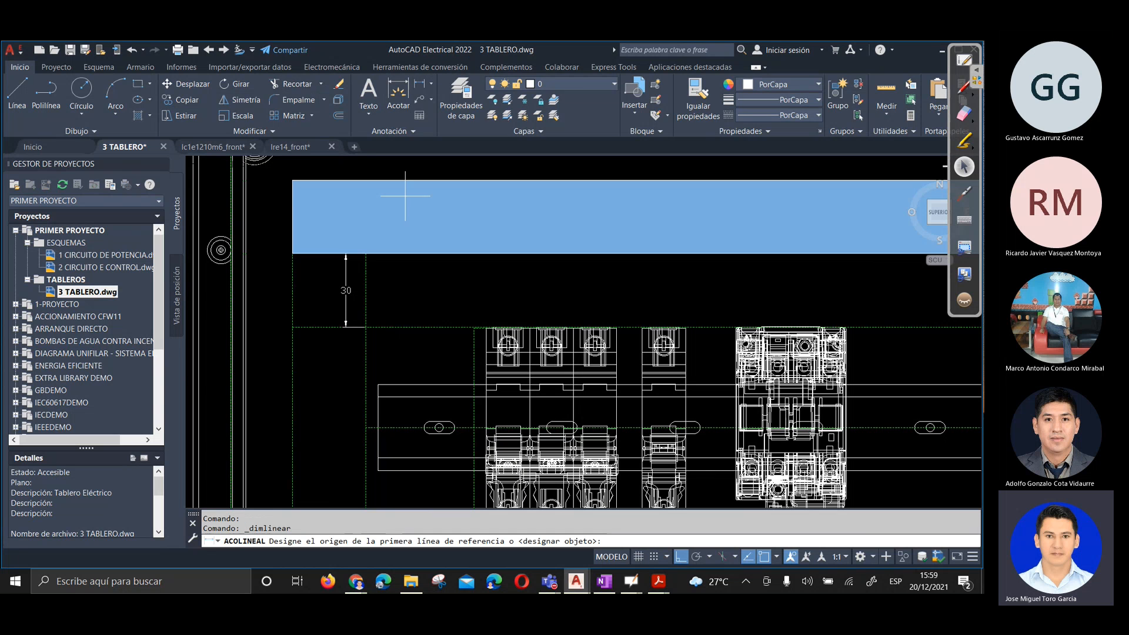
{"action": "scroll", "coordinate": [361, 334], "scroll_direction": "up", "scroll_amount": 5}
{"action": "scroll", "coordinate": [373, 330], "scroll_direction": "up", "scroll_amount": 3}
{"action": "left_click", "coordinate": [380, 309]}
{"action": "scroll", "coordinate": [374, 265], "scroll_direction": "down", "scroll_amount": 3}
{"action": "scroll", "coordinate": [376, 382], "scroll_direction": "up", "scroll_amount": 3}
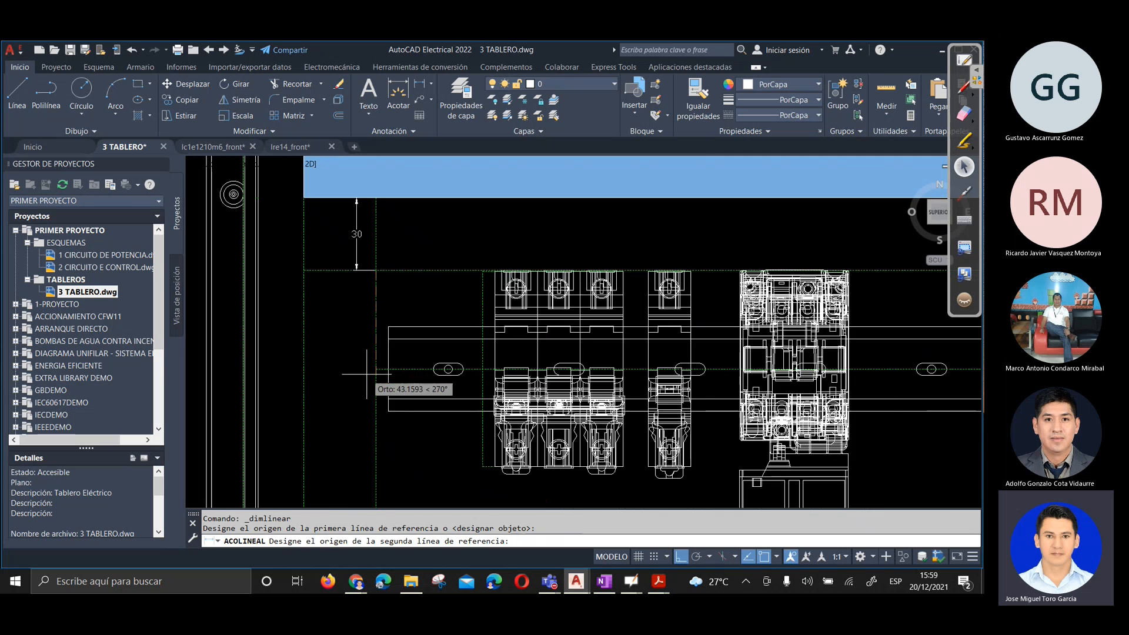
{"action": "left_click", "coordinate": [389, 360]}
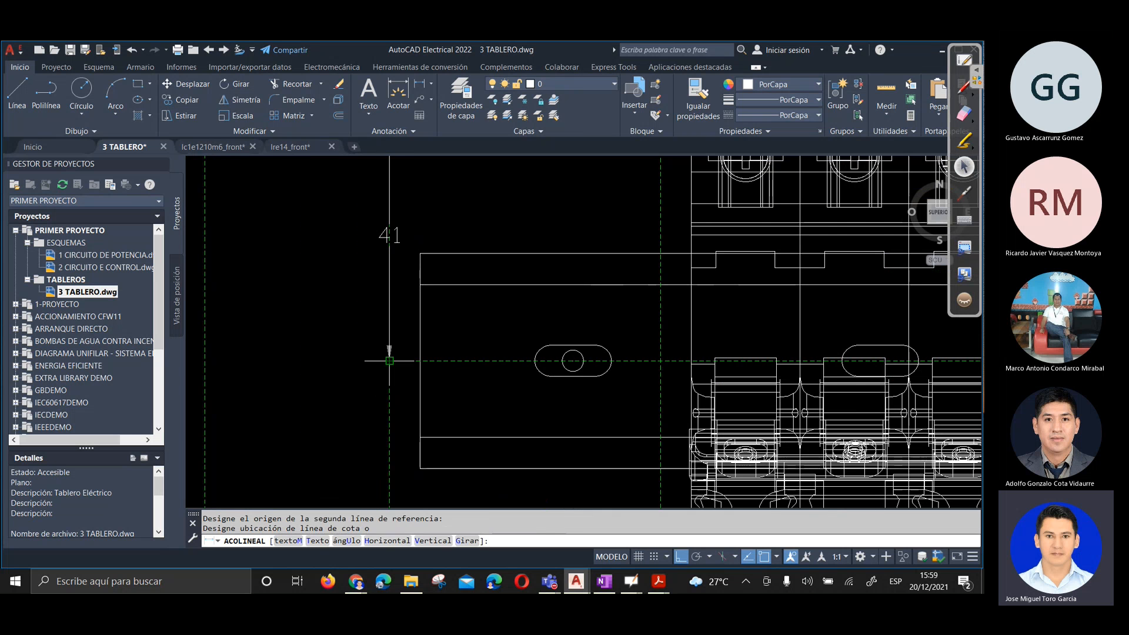
{"action": "left_click", "coordinate": [262, 347]}
{"action": "scroll", "coordinate": [295, 343], "scroll_direction": "down", "scroll_amount": 4}
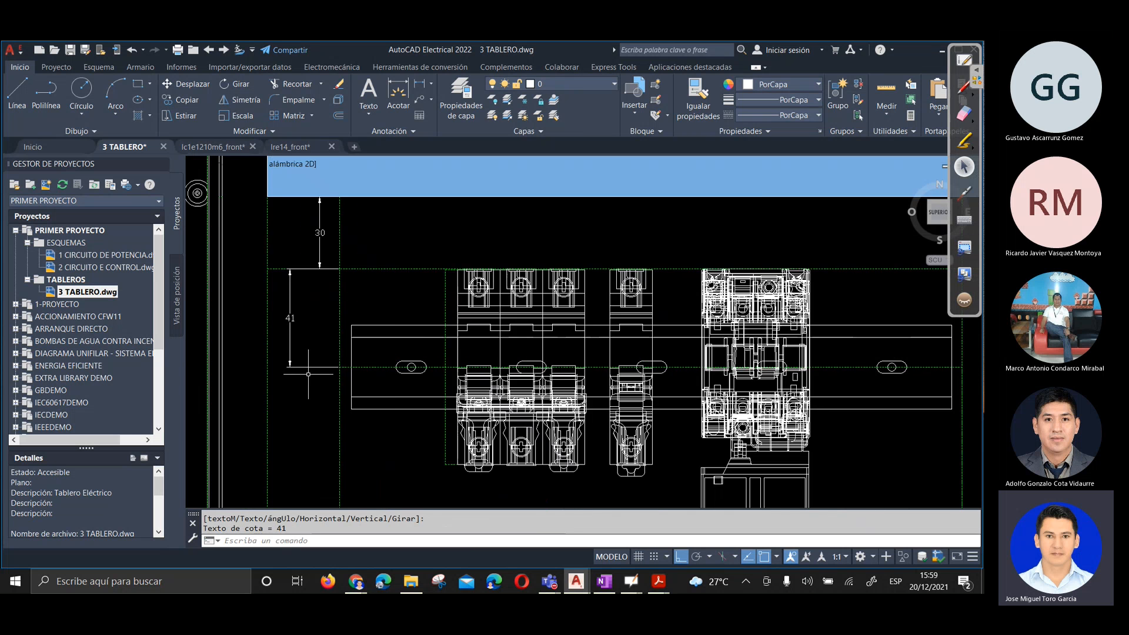
Dimension the vertical gap from the reference line above the breakers to the lower blue duct's upper edge, placing it just right of the ducts
{"action": "scroll", "coordinate": [281, 360], "scroll_direction": "up", "scroll_amount": 2}
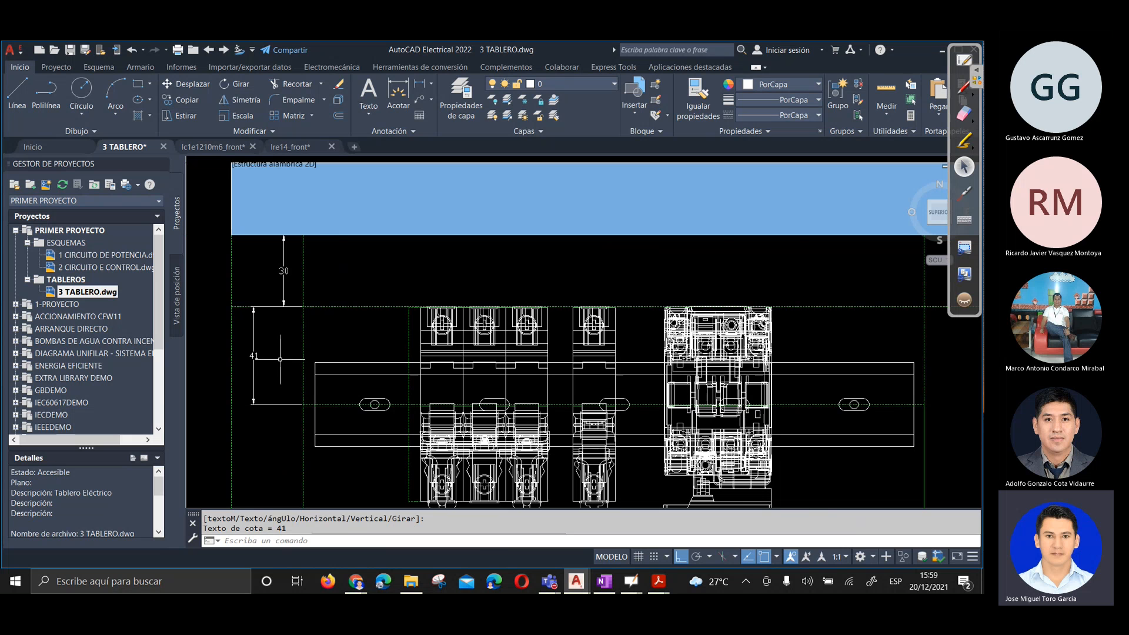
{"action": "scroll", "coordinate": [282, 354], "scroll_direction": "up", "scroll_amount": 2}
{"action": "scroll", "coordinate": [289, 349], "scroll_direction": "down", "scroll_amount": 2}
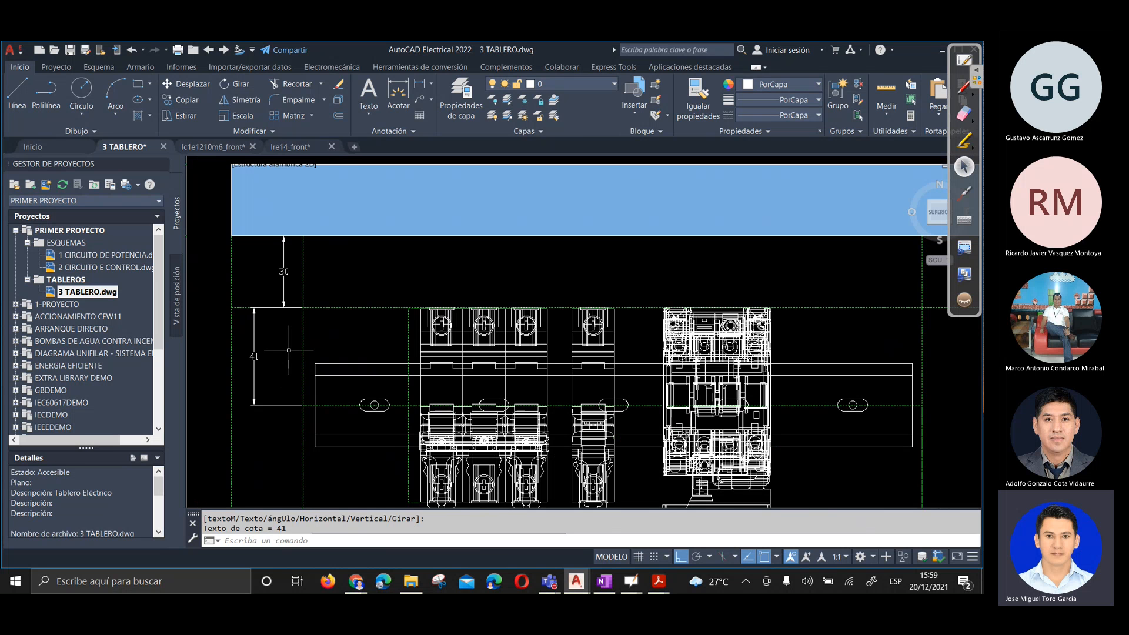
{"action": "key", "text": "Return"}
{"action": "scroll", "coordinate": [321, 319], "scroll_direction": "down", "scroll_amount": 2}
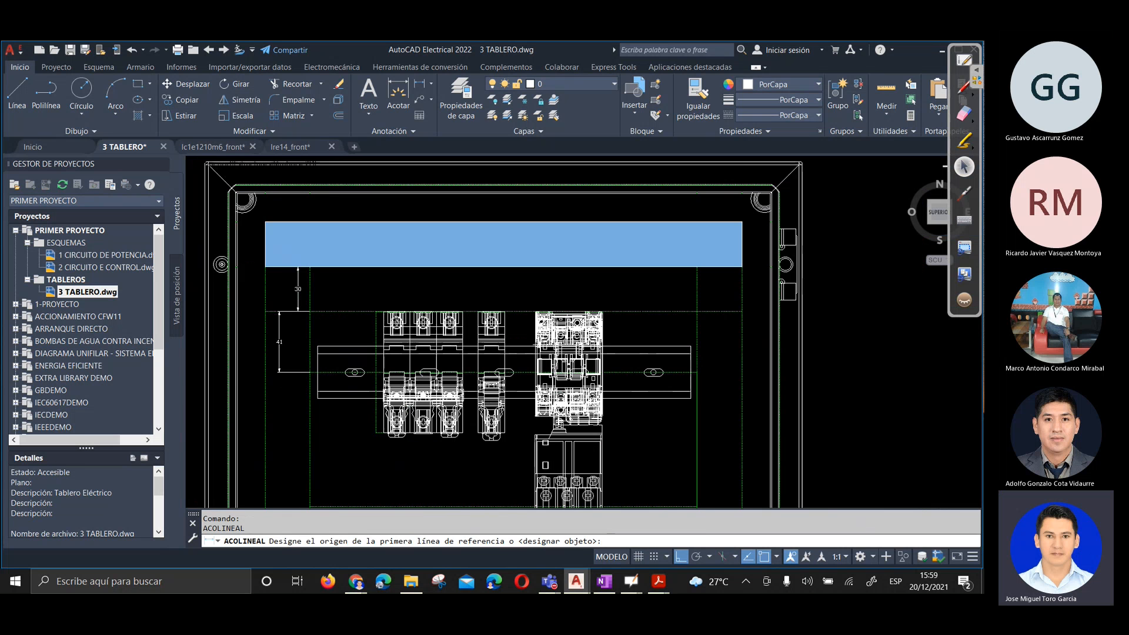
{"action": "middle_click_drag", "start_coordinate": [549, 351], "coordinate": [517, 265]}
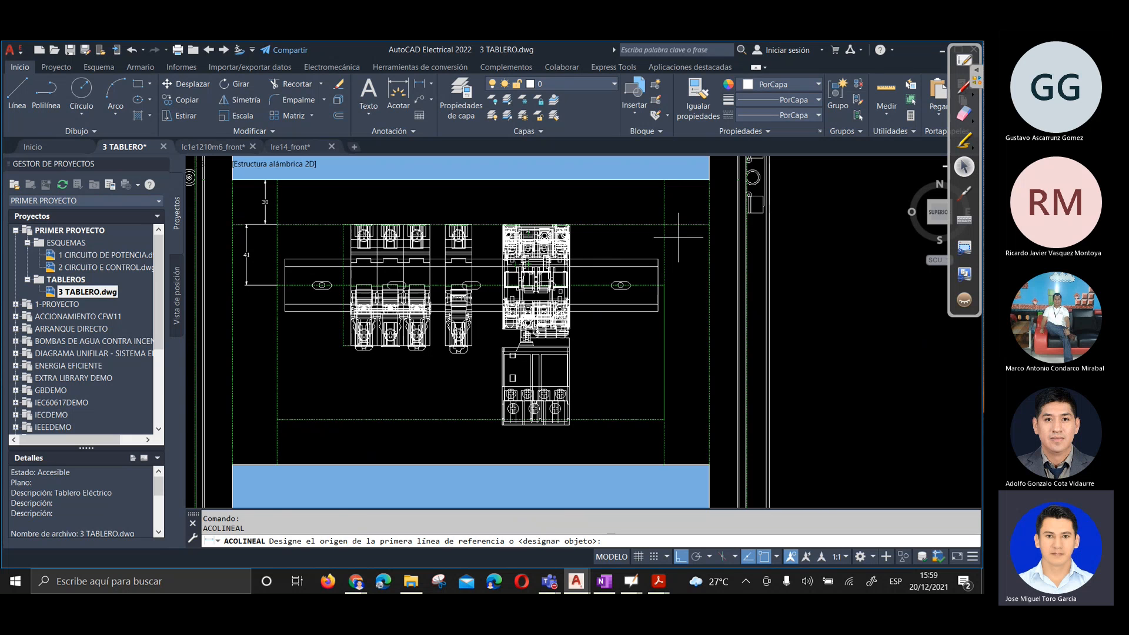
{"action": "left_click", "coordinate": [708, 224]}
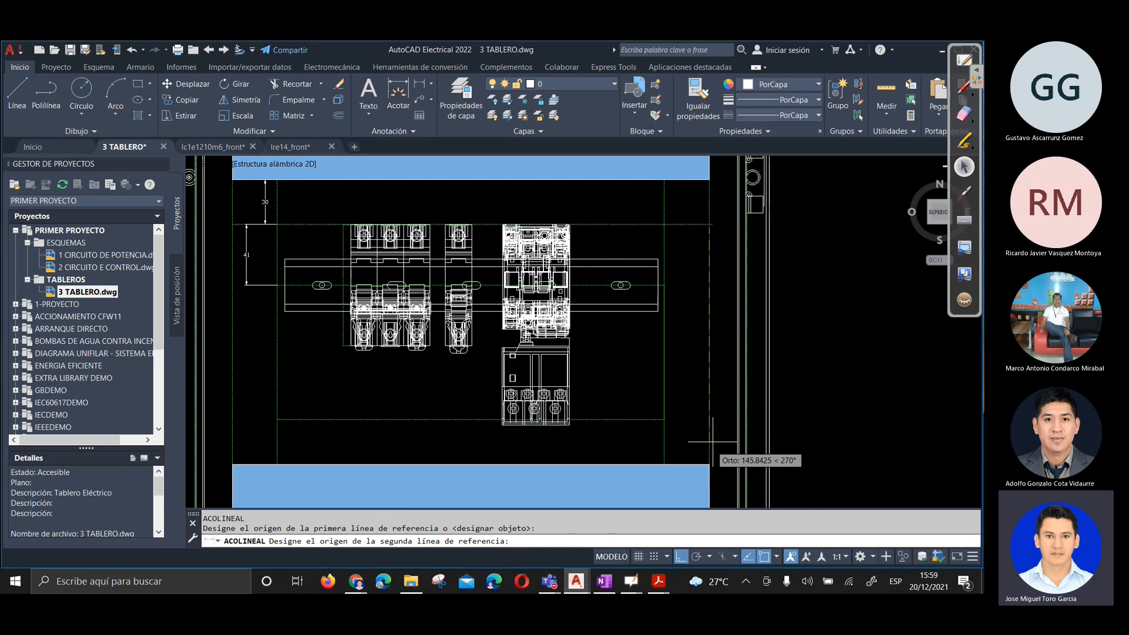
{"action": "left_click", "coordinate": [708, 465]}
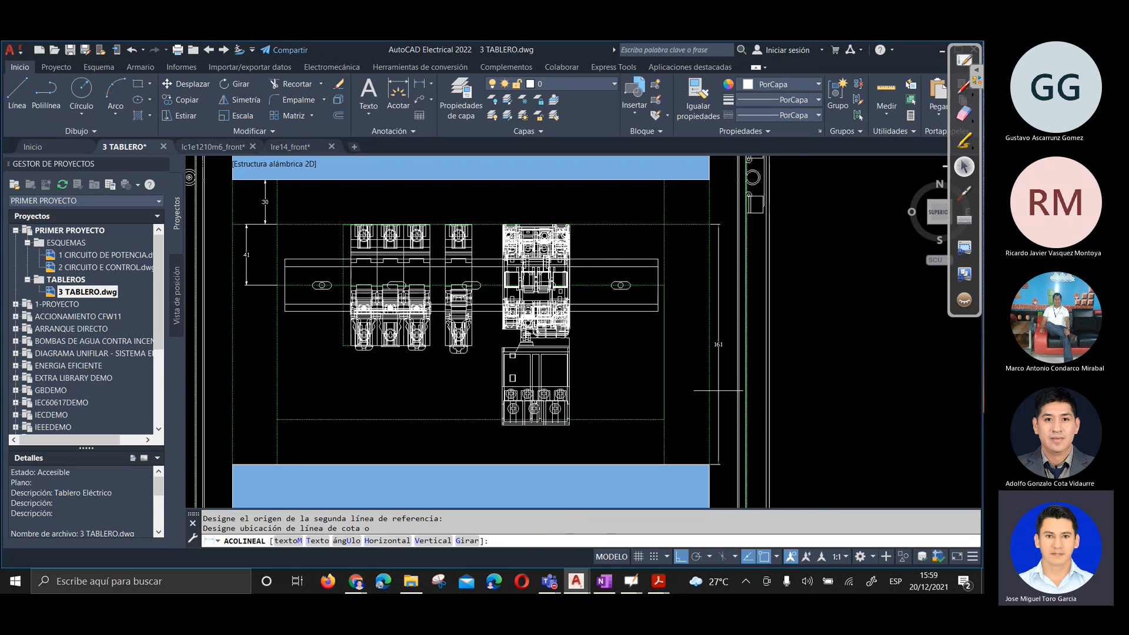
{"action": "left_click", "coordinate": [724, 376]}
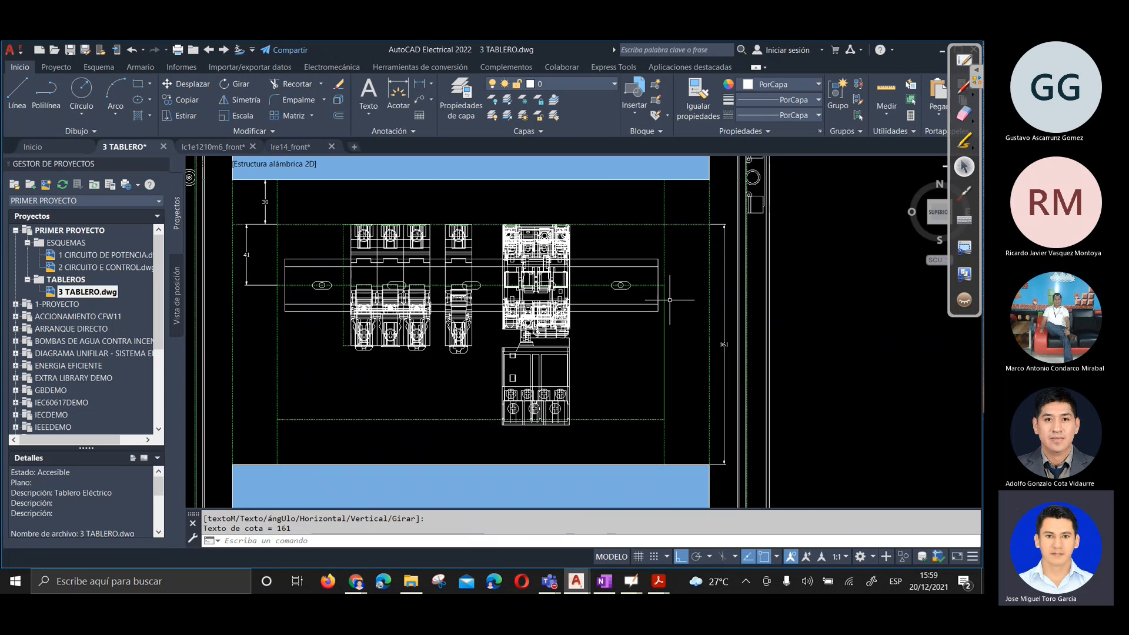
Measure the distance from the reference line above the breakers down to the lower duct's upper right corner along the right vertical reference line
{"action": "scroll", "coordinate": [669, 300], "scroll_direction": "up", "scroll_amount": 2}
{"action": "scroll", "coordinate": [626, 376], "scroll_direction": "down", "scroll_amount": 2}
{"action": "mouse_move", "coordinate": [318, 420]}
{"action": "middle_mouse_down"}
{"action": "mouse_move", "coordinate": [365, 350]}
{"action": "mouse_move", "coordinate": [382, 377]}
{"action": "middle_mouse_up"}
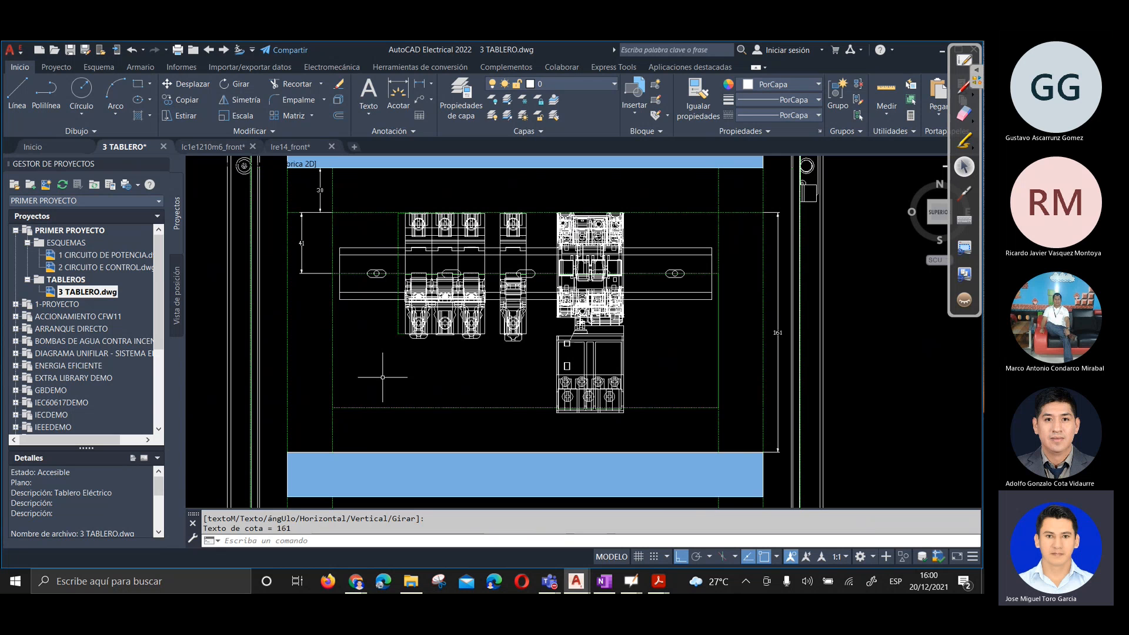
{"action": "type", "text": "I"}
{"action": "key", "text": "Return"}
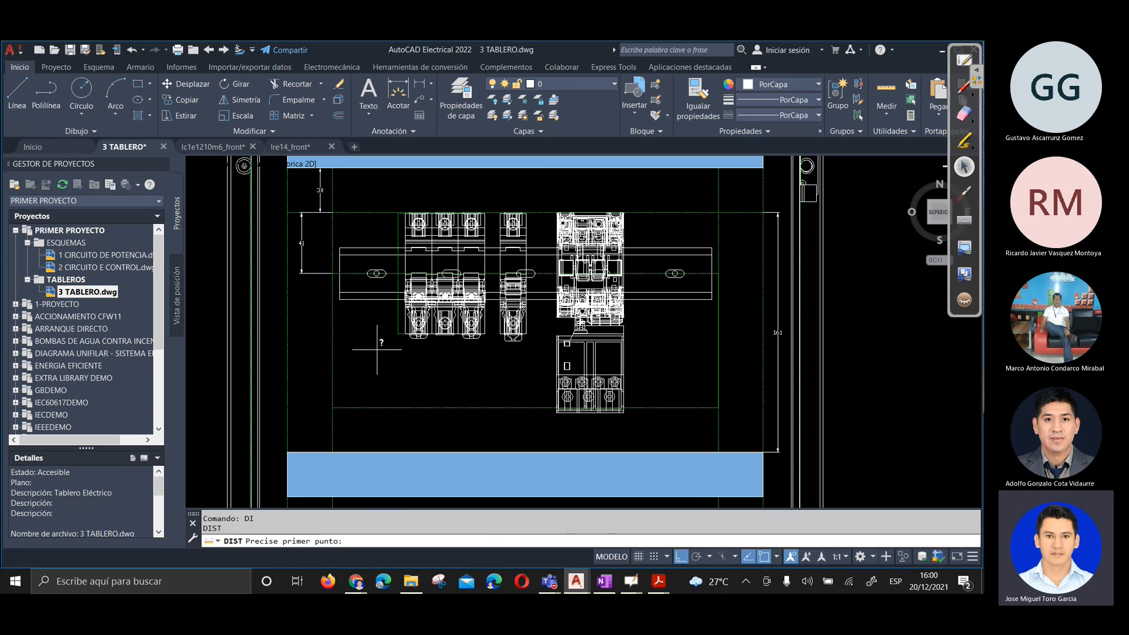
{"action": "scroll", "coordinate": [671, 227], "scroll_direction": "up", "scroll_amount": 5}
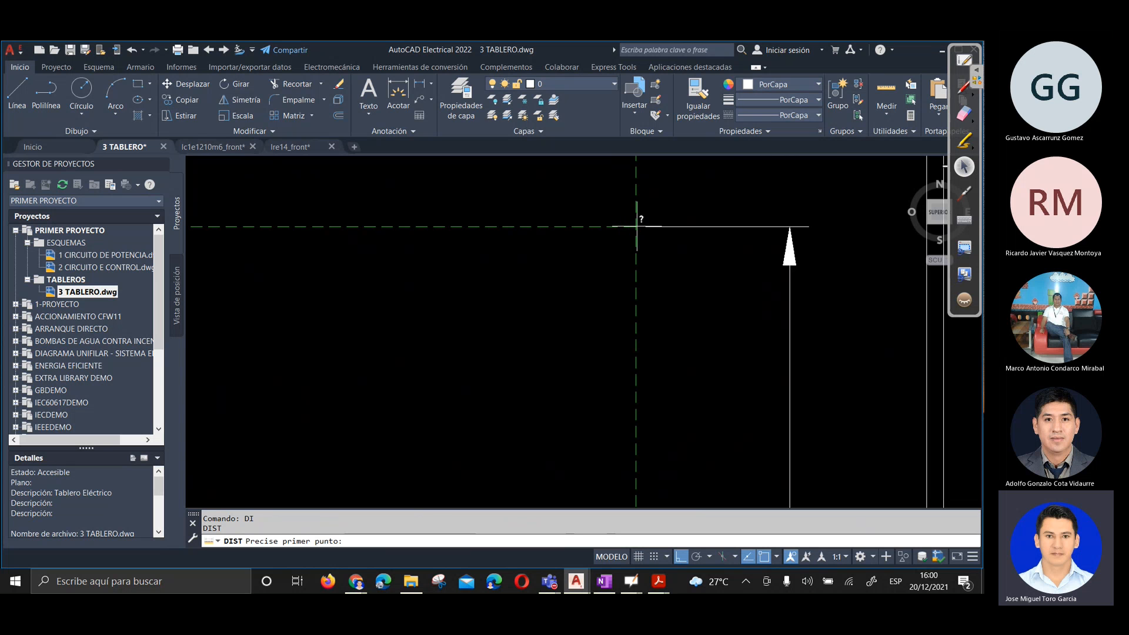
{"action": "left_click", "coordinate": [636, 227]}
{"action": "scroll", "coordinate": [650, 176], "scroll_direction": "down", "scroll_amount": 3}
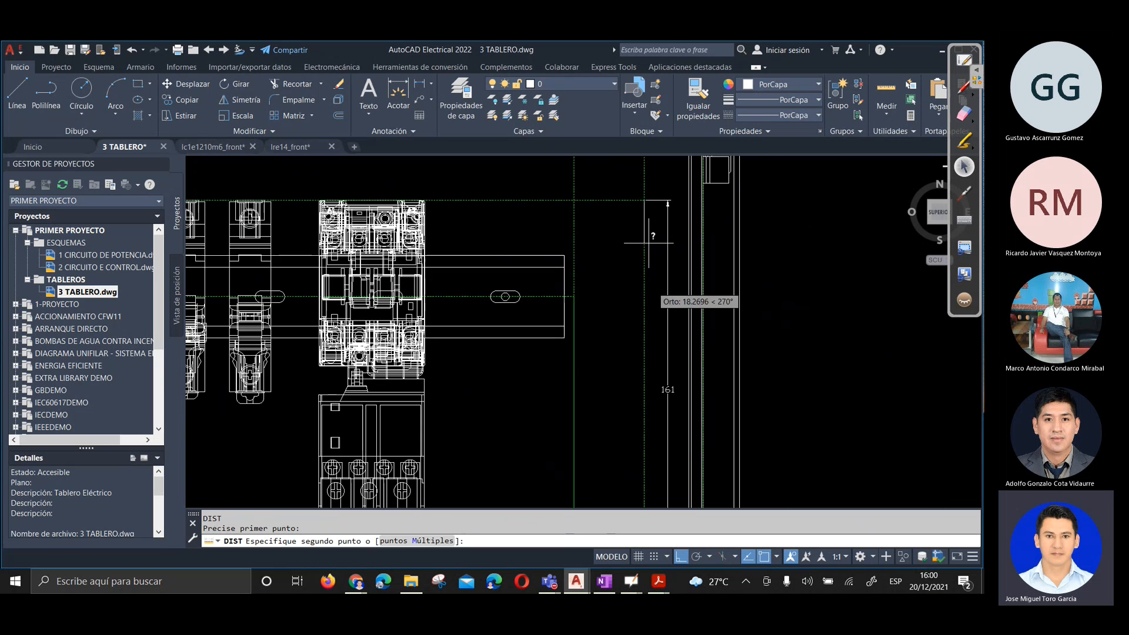
{"action": "scroll", "coordinate": [660, 350], "scroll_direction": "down", "scroll_amount": 2}
{"action": "scroll", "coordinate": [662, 364], "scroll_direction": "up", "scroll_amount": 10}
{"action": "scroll", "coordinate": [530, 426], "scroll_direction": "up", "scroll_amount": 5}
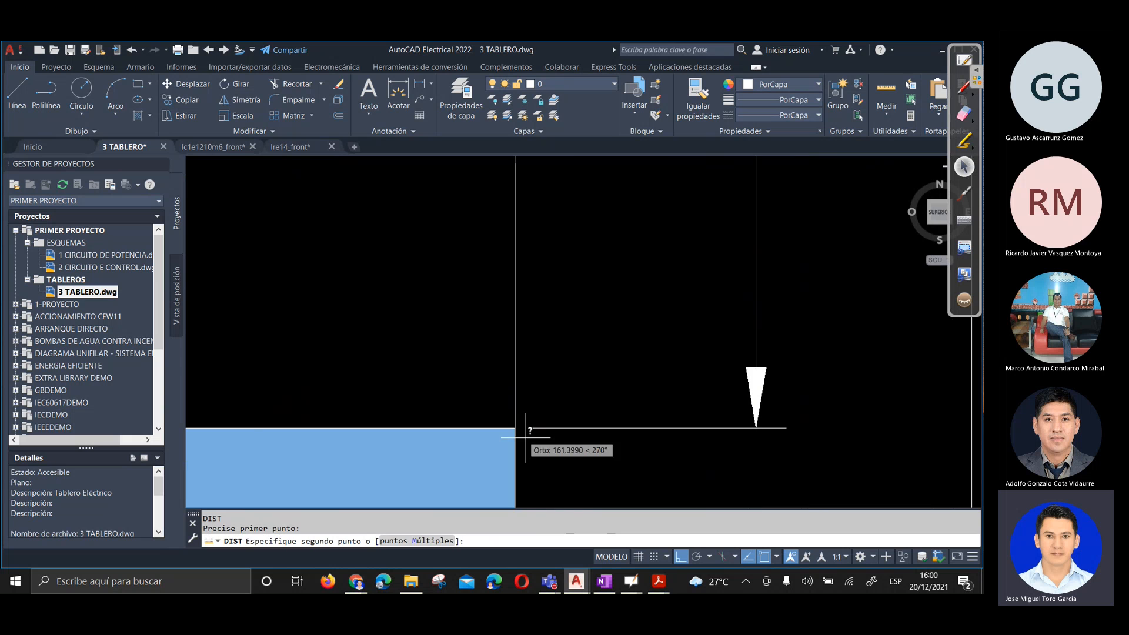
{"action": "left_click", "coordinate": [515, 428]}
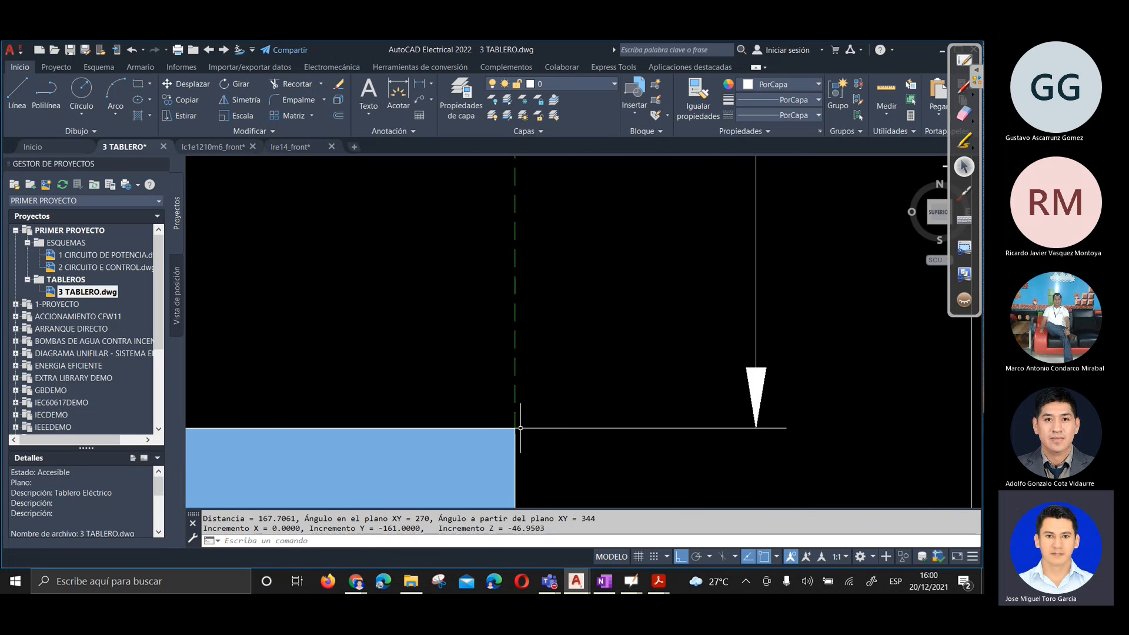
Measure the distance between the two arrowheads of the vertical dimension right of the ducts
{"action": "scroll", "coordinate": [593, 441], "scroll_direction": "down", "scroll_amount": 6}
{"action": "middle_click_drag", "start_coordinate": [596, 362], "coordinate": [655, 438]}
{"action": "scroll", "coordinate": [655, 438], "scroll_direction": "down", "scroll_amount": 4}
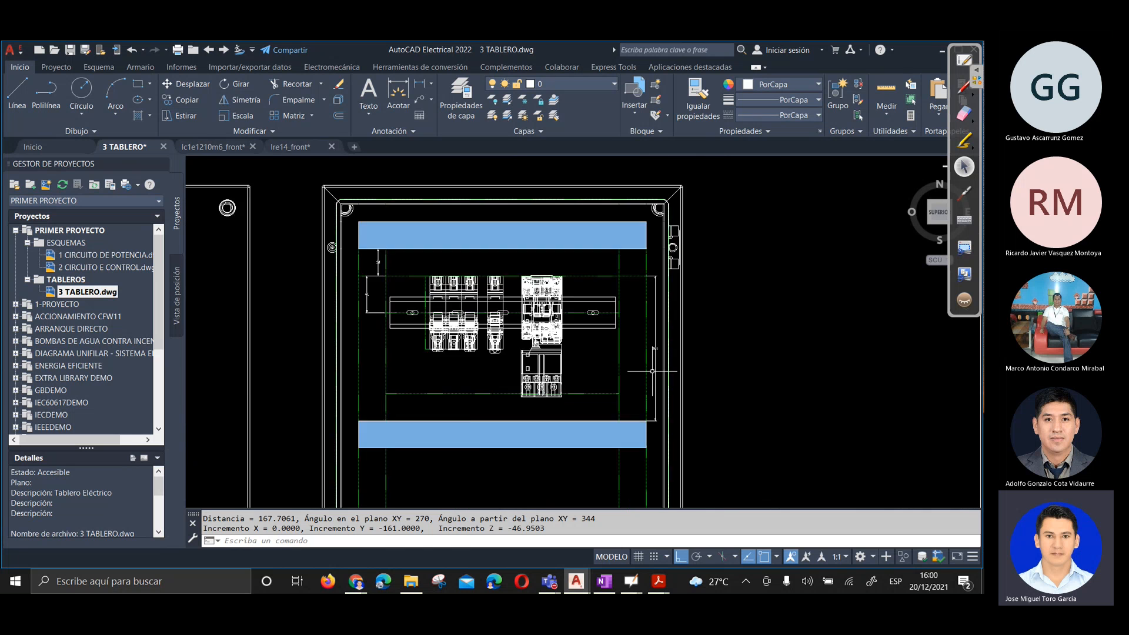
{"action": "scroll", "coordinate": [644, 348], "scroll_direction": "up", "scroll_amount": 4}
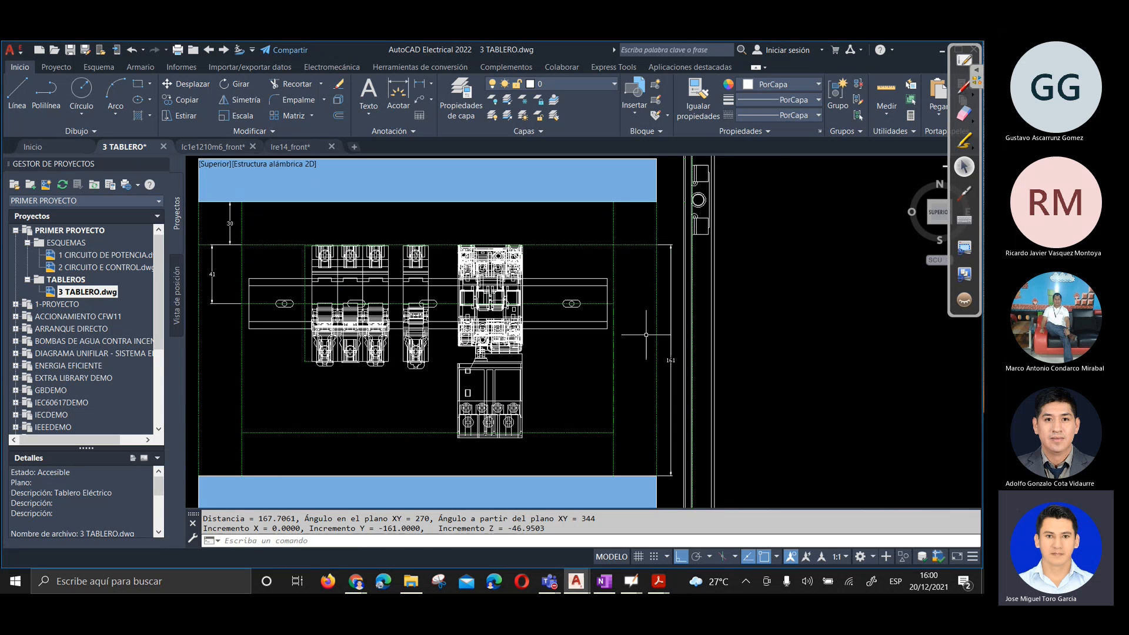
{"action": "middle_click_drag", "start_coordinate": [644, 339], "coordinate": [620, 367]}
{"action": "scroll", "coordinate": [629, 305], "scroll_direction": "down", "scroll_amount": 2}
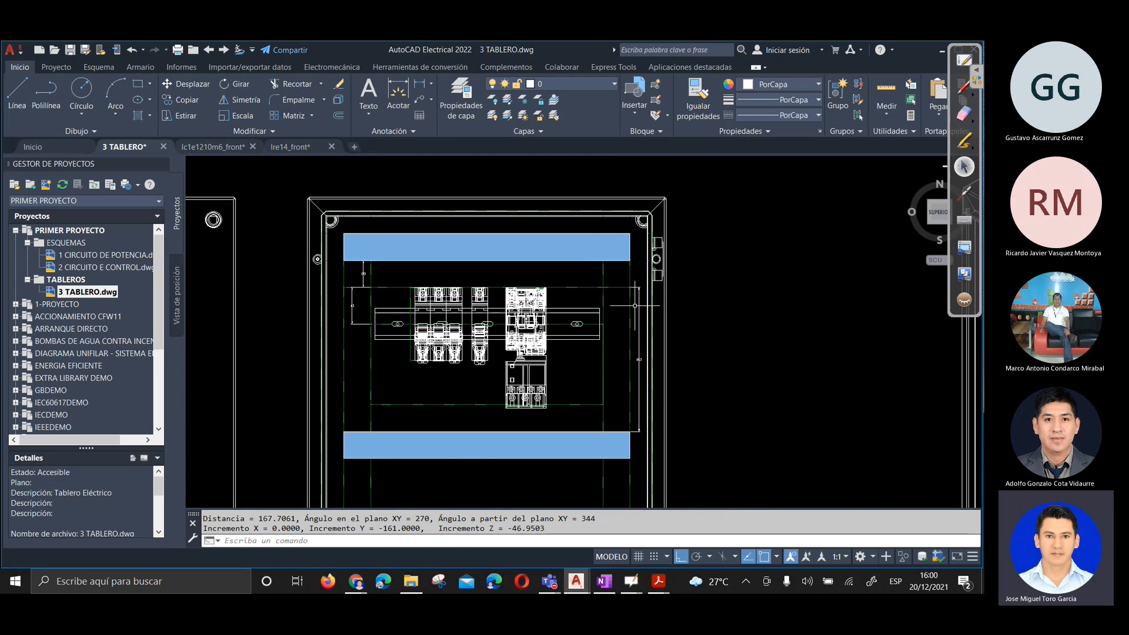
{"action": "scroll", "coordinate": [632, 303], "scroll_direction": "up", "scroll_amount": 4}
{"action": "key", "text": "Return"}
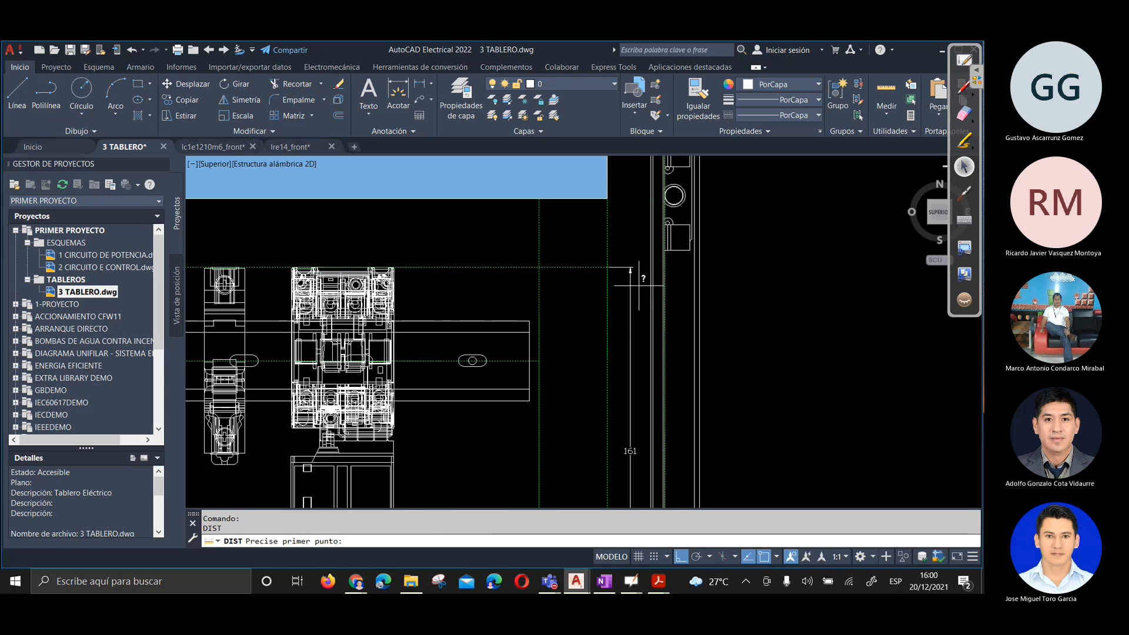
{"action": "left_click", "coordinate": [630, 268]}
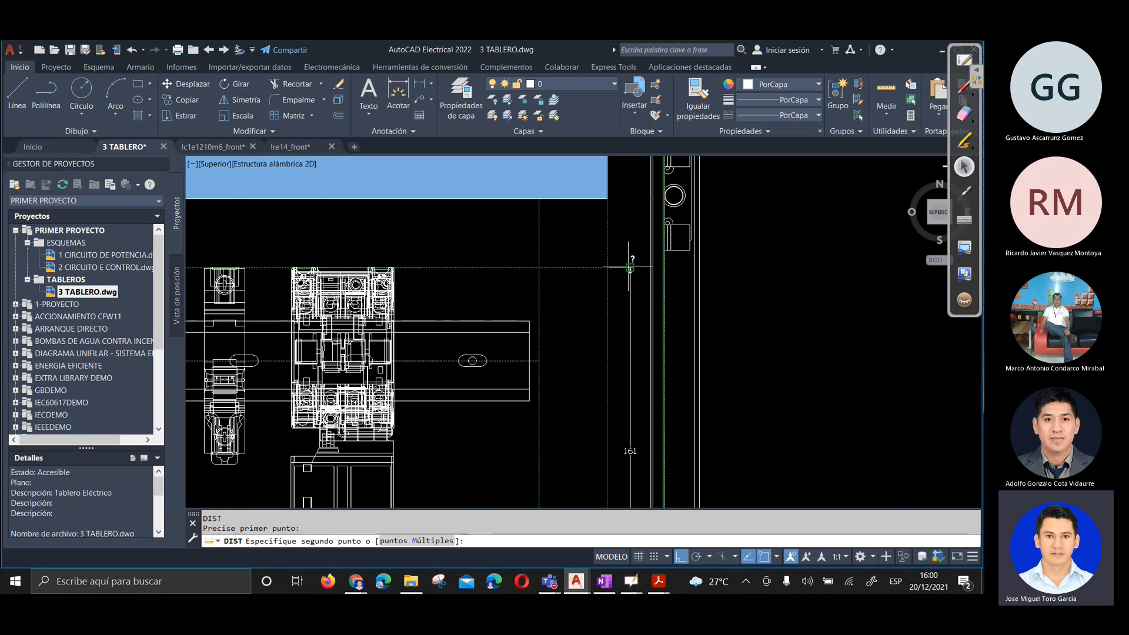
{"action": "scroll", "coordinate": [623, 352], "scroll_direction": "down", "scroll_amount": 3}
{"action": "scroll", "coordinate": [617, 411], "scroll_direction": "up", "scroll_amount": 6}
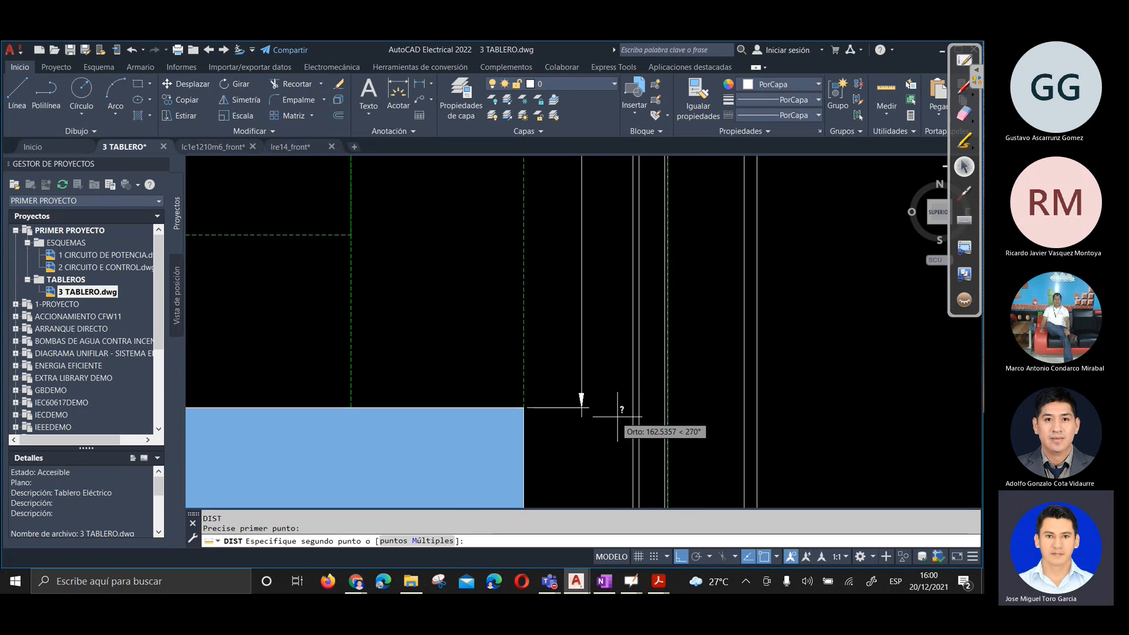
{"action": "left_click", "coordinate": [586, 410]}
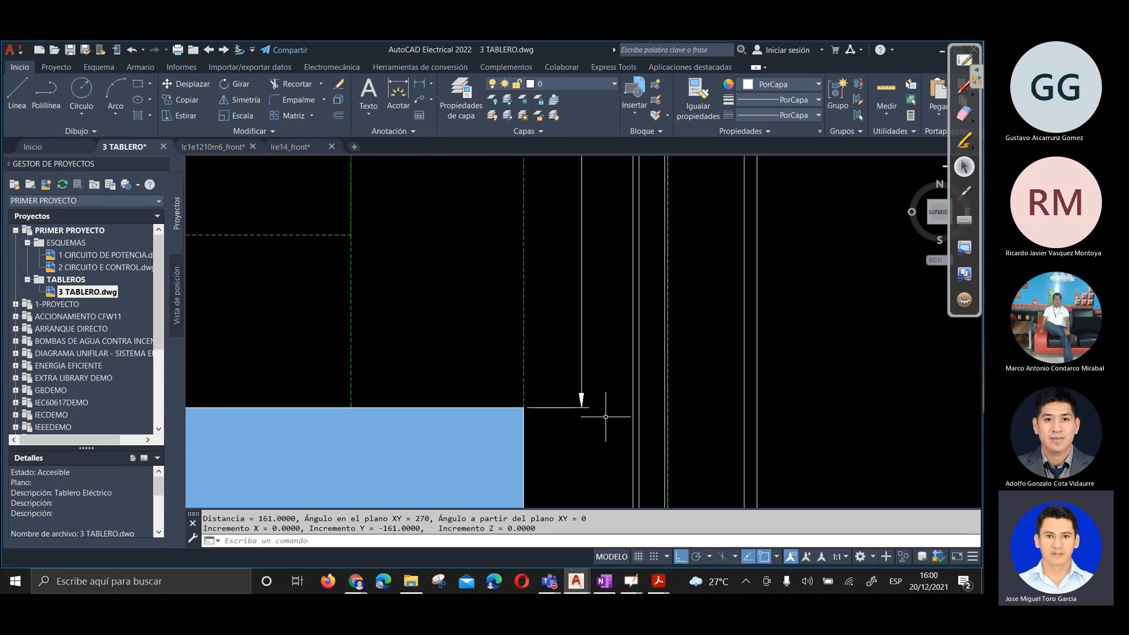
Inspect the lower duct's upper right corner and review the vertical dimensions around the rail and ducts
{"action": "scroll", "coordinate": [526, 408], "scroll_direction": "up", "scroll_amount": 12}
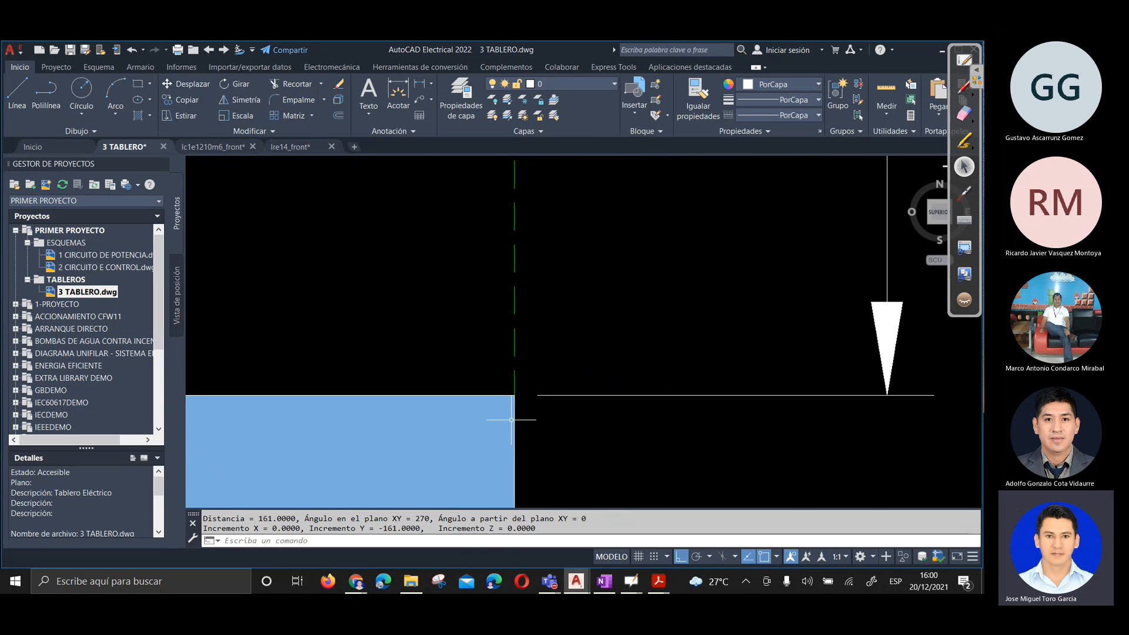
{"action": "scroll", "coordinate": [616, 334], "scroll_direction": "up", "scroll_amount": 5}
{"action": "left_click", "coordinate": [657, 348]}
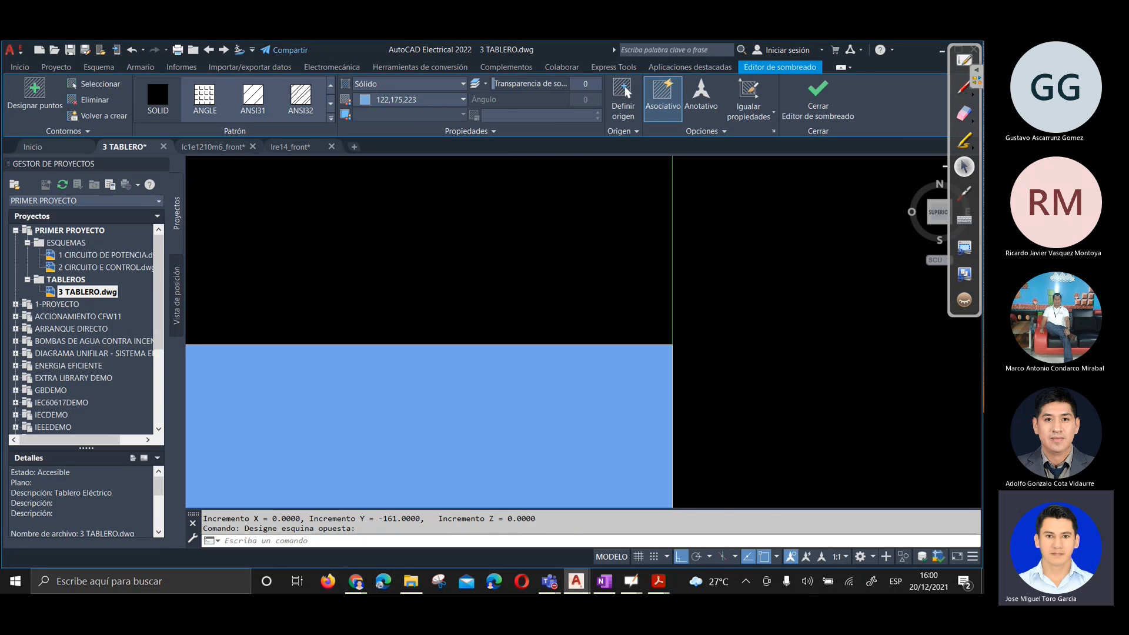
{"action": "key", "text": "Escape"}
{"action": "key", "text": "Escape"}
{"action": "scroll", "coordinate": [777, 379], "scroll_direction": "down", "scroll_amount": 2}
{"action": "scroll", "coordinate": [758, 391], "scroll_direction": "down", "scroll_amount": 6}
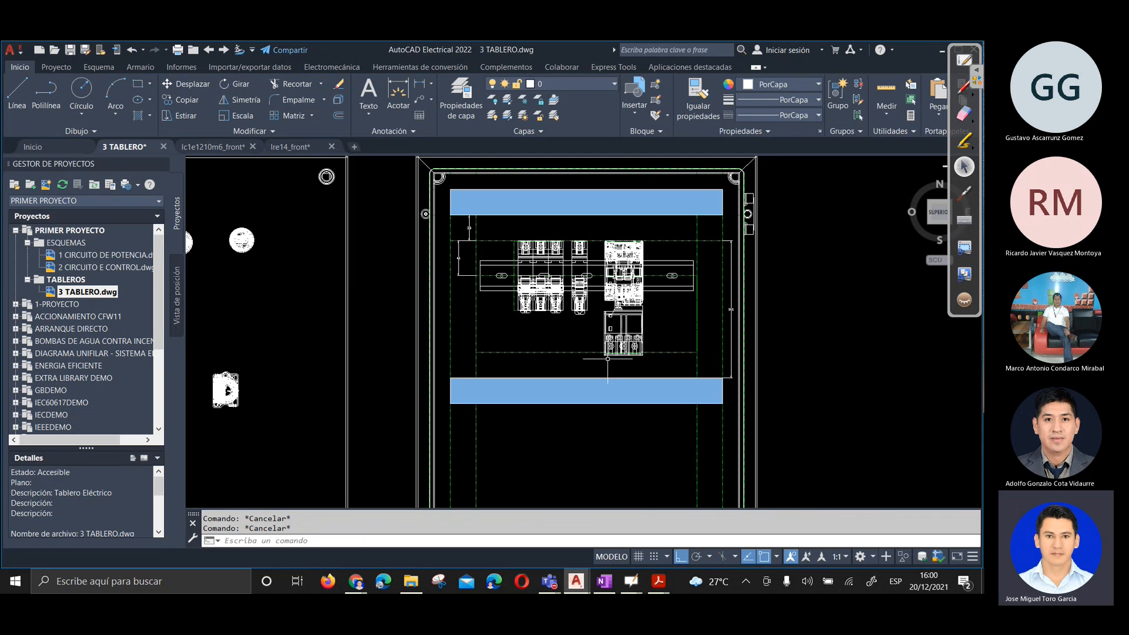
{"action": "scroll", "coordinate": [500, 309], "scroll_direction": "up", "scroll_amount": 4}
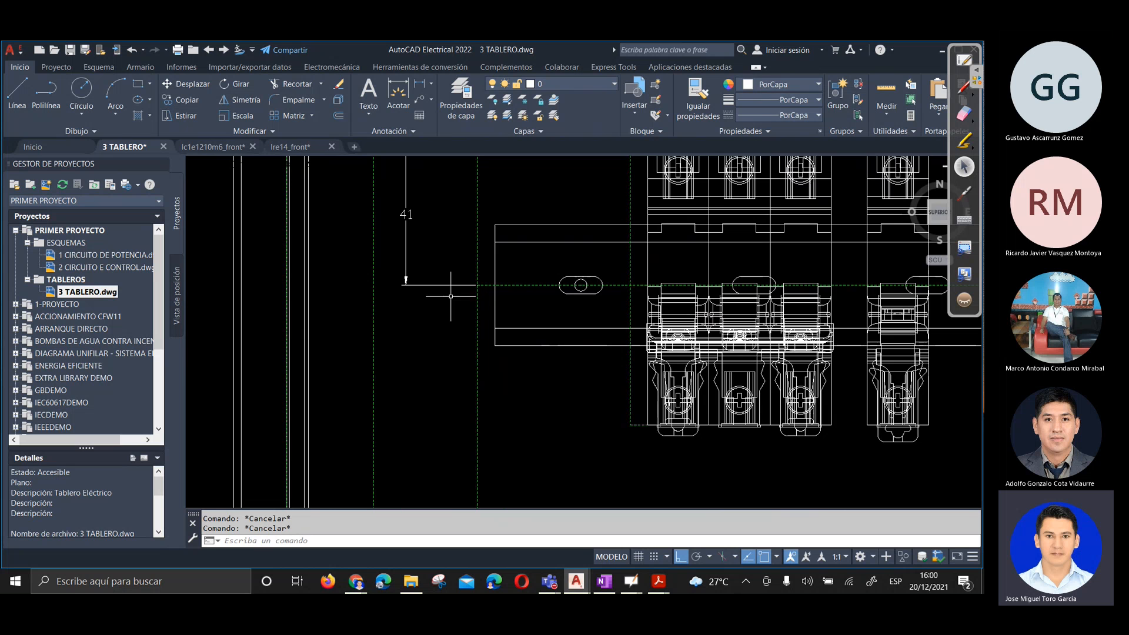
{"action": "scroll", "coordinate": [472, 298], "scroll_direction": "up", "scroll_amount": 2}
{"action": "scroll", "coordinate": [472, 299], "scroll_direction": "down", "scroll_amount": 1}
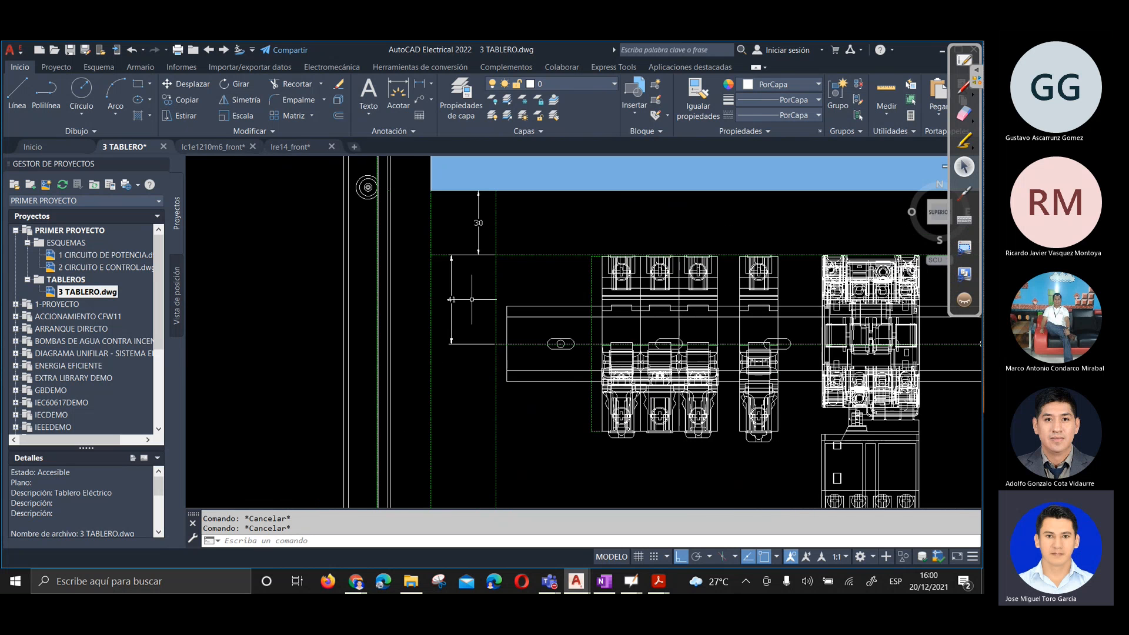
{"action": "scroll", "coordinate": [472, 300], "scroll_direction": "down", "scroll_amount": 3}
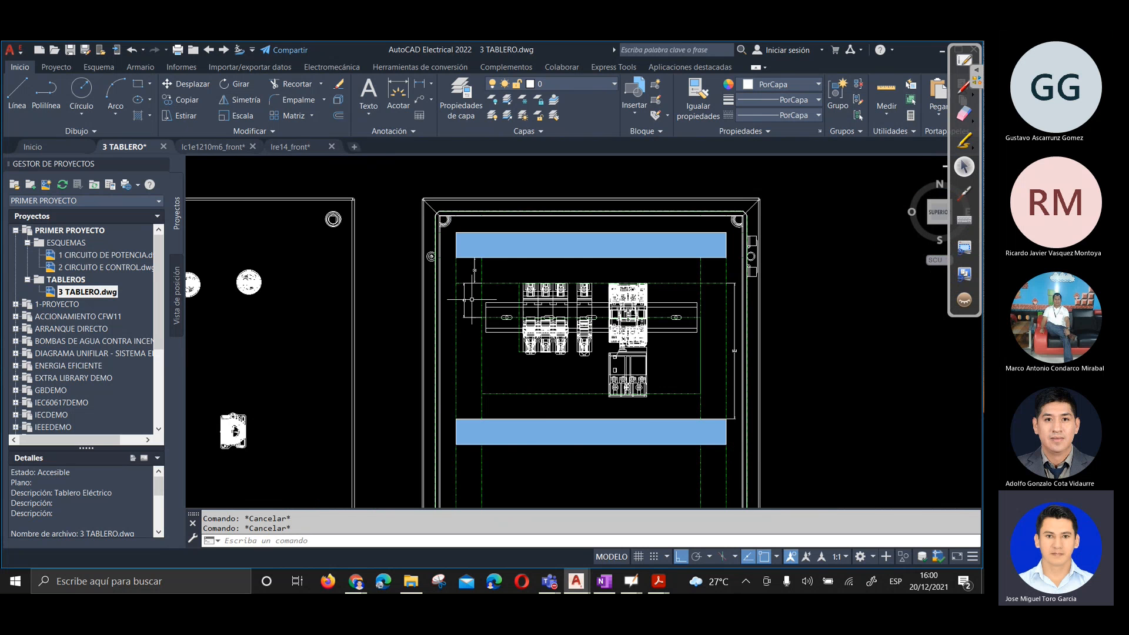
{"action": "scroll", "coordinate": [505, 277], "scroll_direction": "up", "scroll_amount": 3}
{"action": "scroll", "coordinate": [497, 286], "scroll_direction": "down", "scroll_amount": 1}
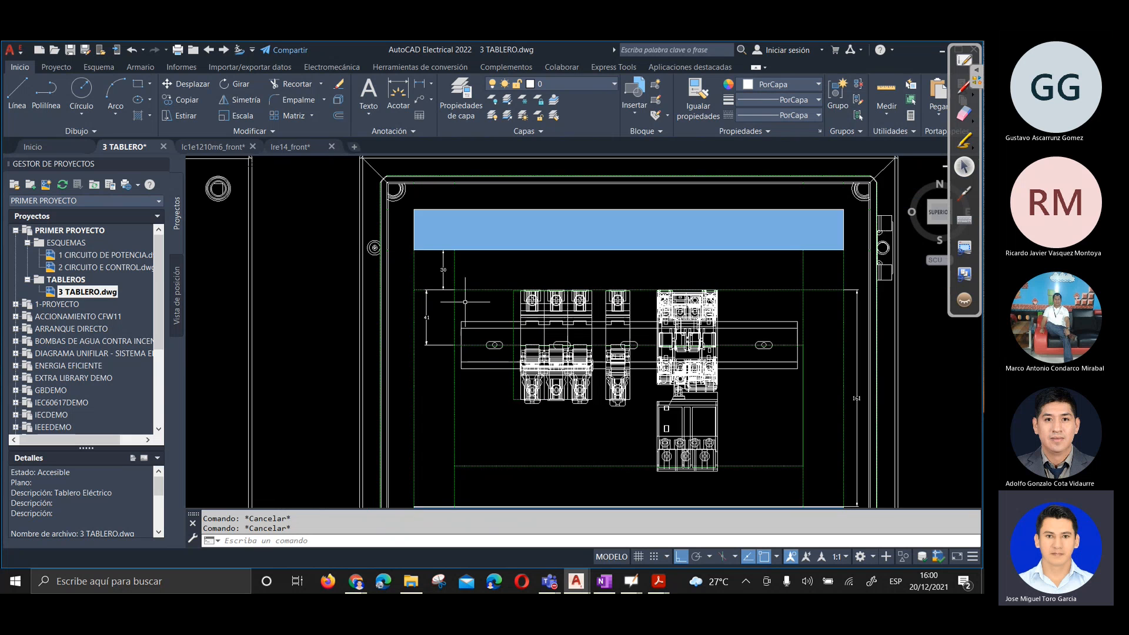
{"action": "scroll", "coordinate": [423, 282], "scroll_direction": "down", "scroll_amount": 1}
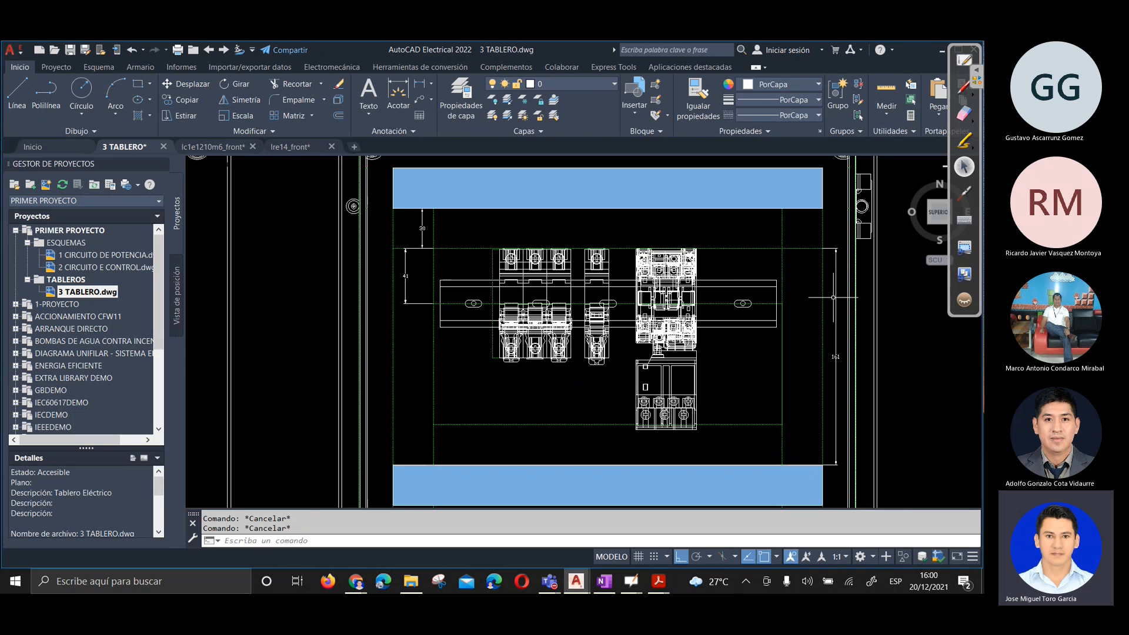
Stretch the upper origin of the vertical dimension right of the ducts up to the upper duct's lower right corner
{"action": "left_click", "coordinate": [835, 273]}
{"action": "scroll", "coordinate": [825, 255], "scroll_direction": "up", "scroll_amount": 3}
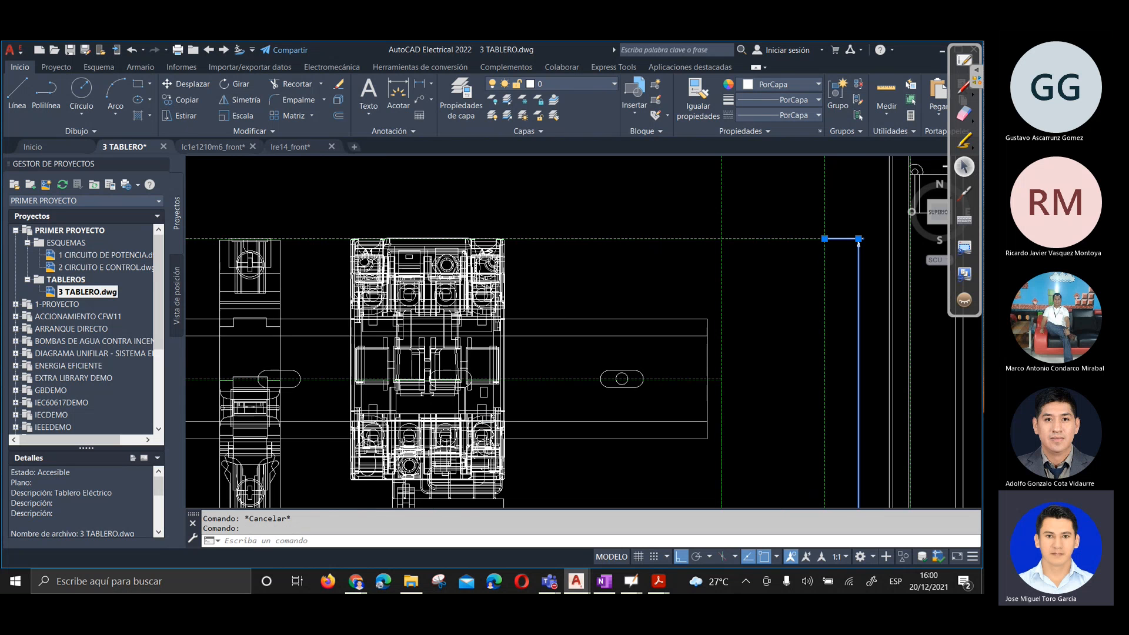
{"action": "middle_click_drag", "start_coordinate": [858, 241], "coordinate": [829, 350]}
{"action": "left_click", "coordinate": [795, 347]}
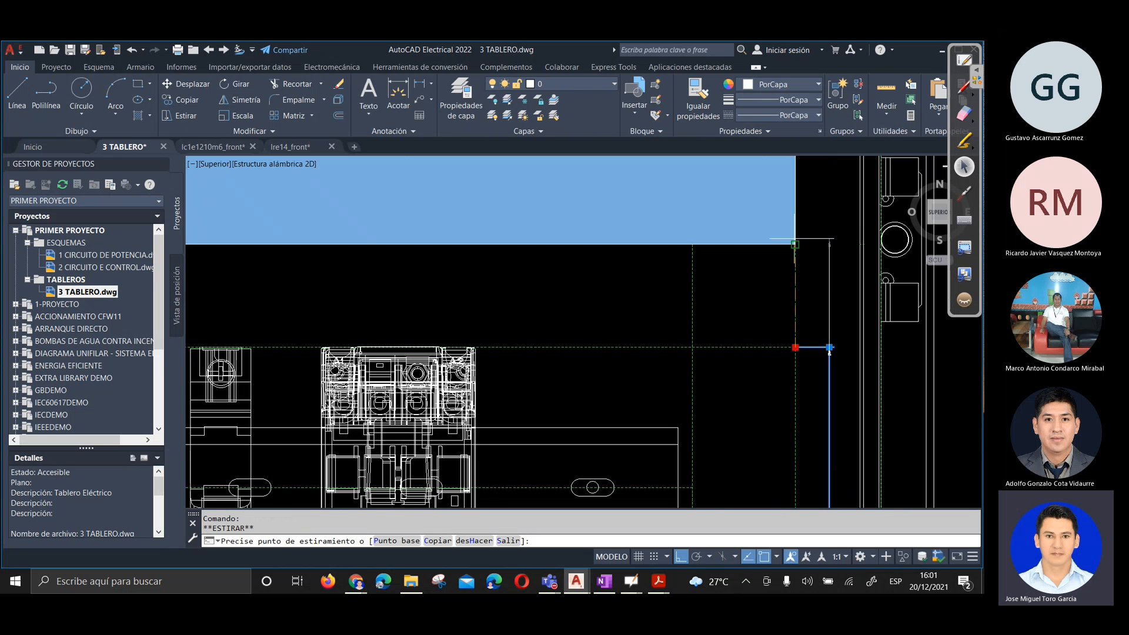
{"action": "scroll", "coordinate": [792, 239], "scroll_direction": "down", "scroll_amount": 3}
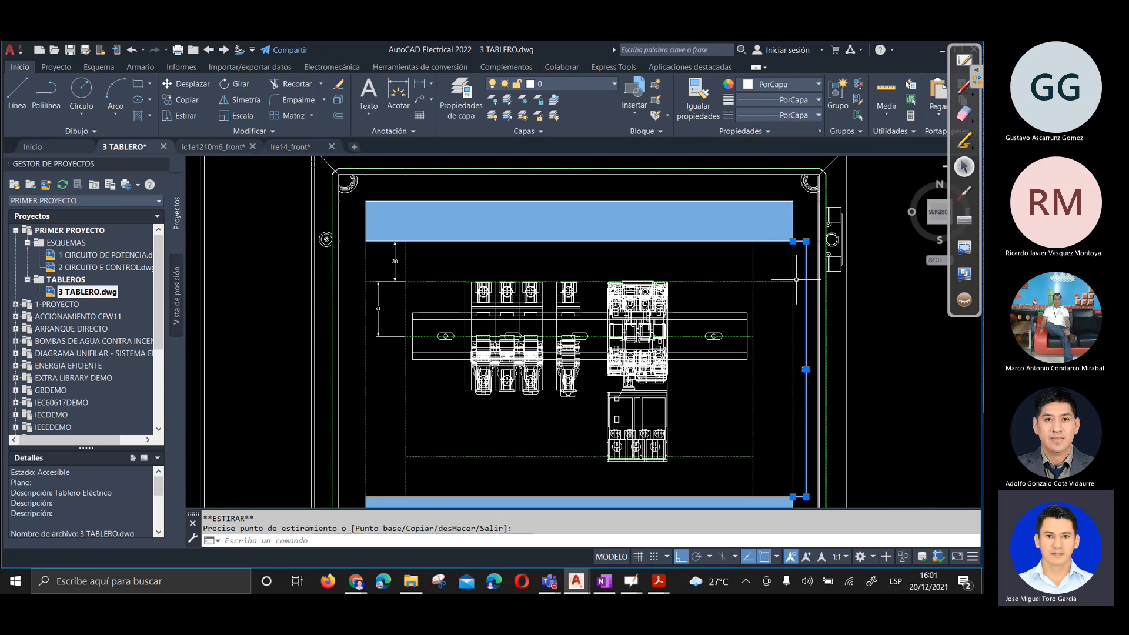
{"action": "key", "text": "Escape"}
{"action": "scroll", "coordinate": [812, 377], "scroll_direction": "up", "scroll_amount": 2}
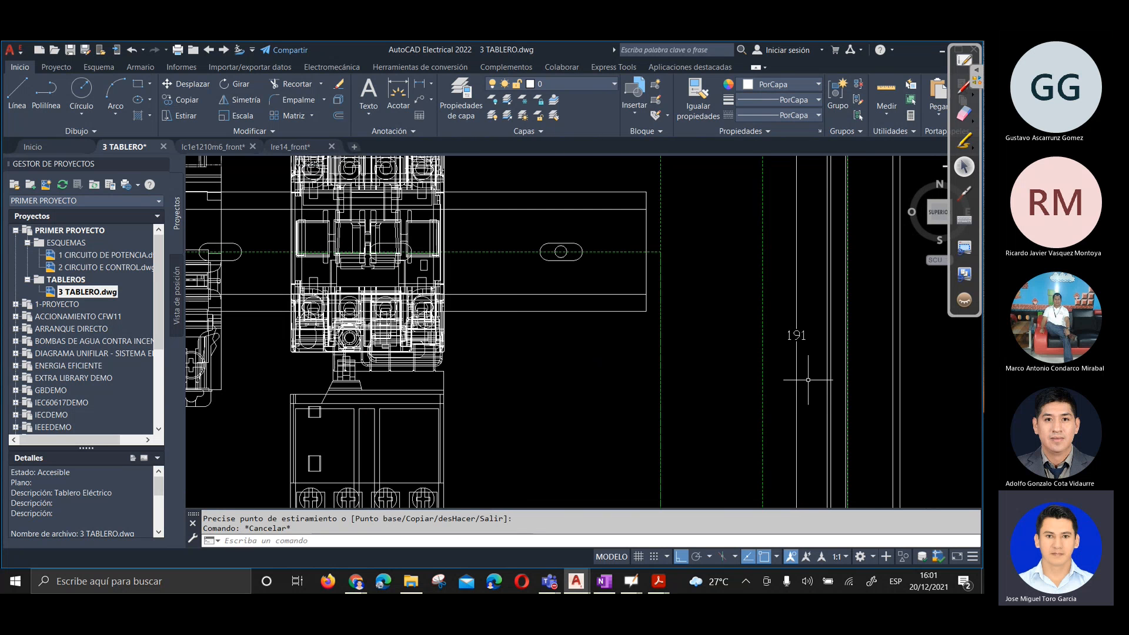
{"action": "scroll", "coordinate": [815, 357], "scroll_direction": "down", "scroll_amount": 2}
{"action": "middle_click_drag", "start_coordinate": [744, 334], "coordinate": [768, 340]}
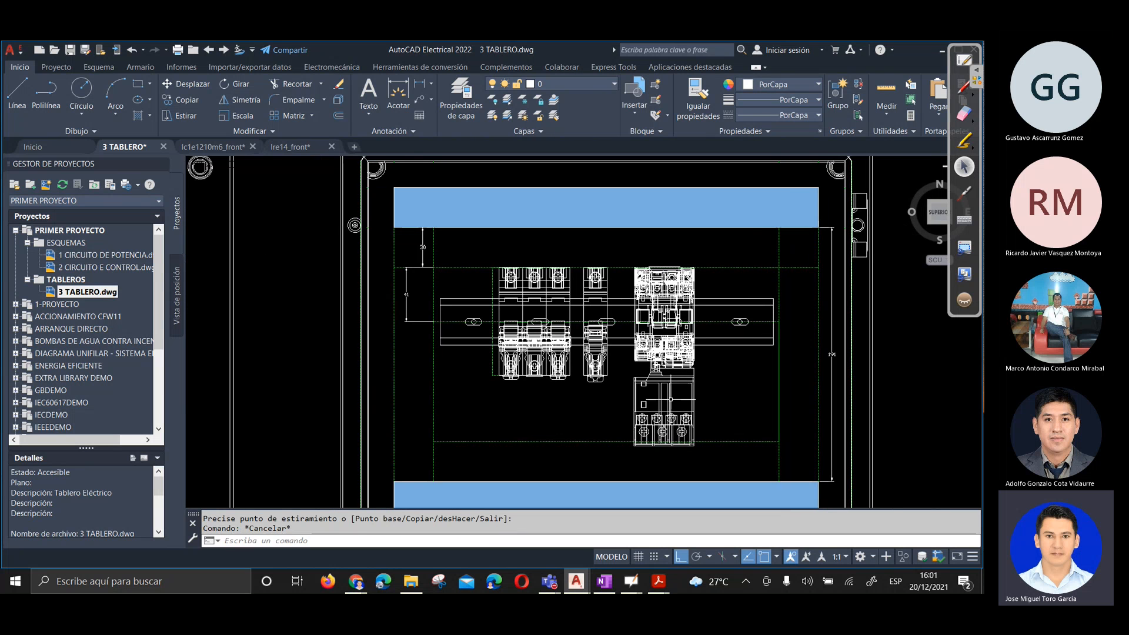
Delete the 41 and 30 vertical dimensions at the left end of the upper DIN rail
{"action": "scroll", "coordinate": [423, 236], "scroll_direction": "up", "scroll_amount": 1}
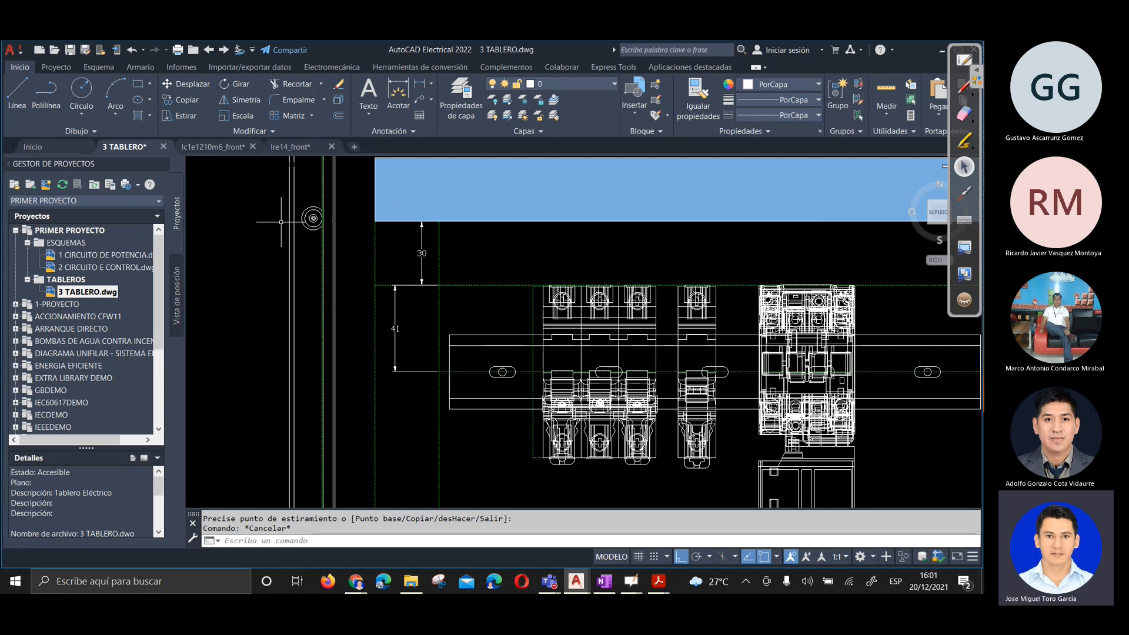
{"action": "left_click", "coordinate": [412, 381]}
{"action": "left_click", "coordinate": [391, 348]}
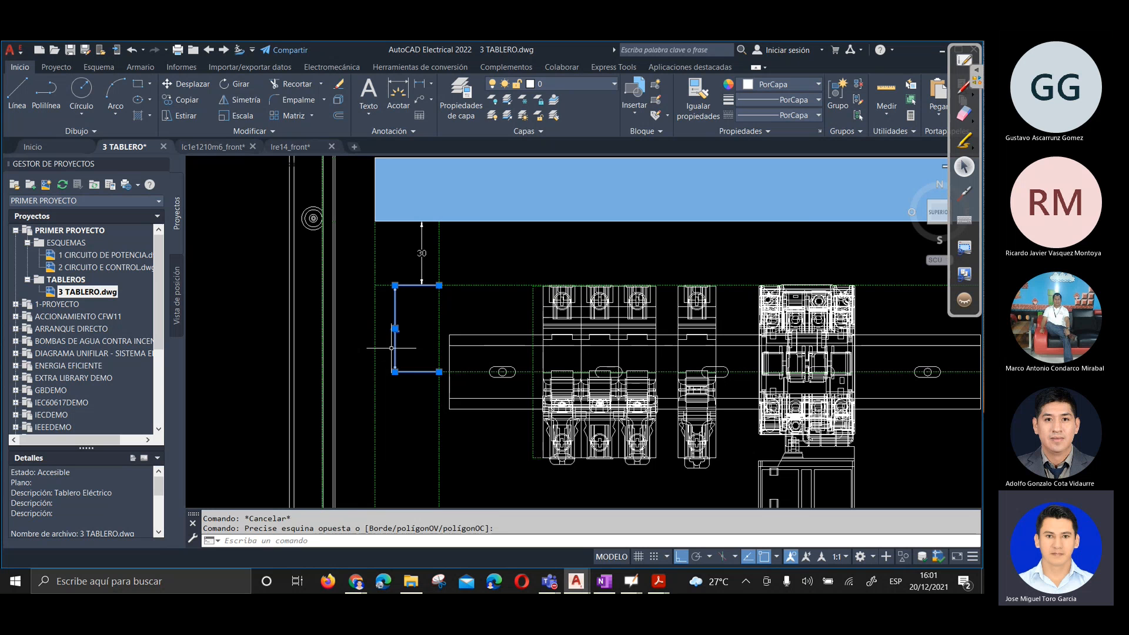
{"action": "key", "text": "Delete"}
{"action": "left_click", "coordinate": [435, 275]}
{"action": "left_click", "coordinate": [395, 270]}
{"action": "key", "text": "Delete"}
Trim the left end of the breakers' horizontal reference line where it extends beyond the inner left vertical reference line
{"action": "scroll", "coordinate": [390, 251], "scroll_direction": "down", "scroll_amount": 4}
{"action": "scroll", "coordinate": [630, 328], "scroll_direction": "down", "scroll_amount": 2}
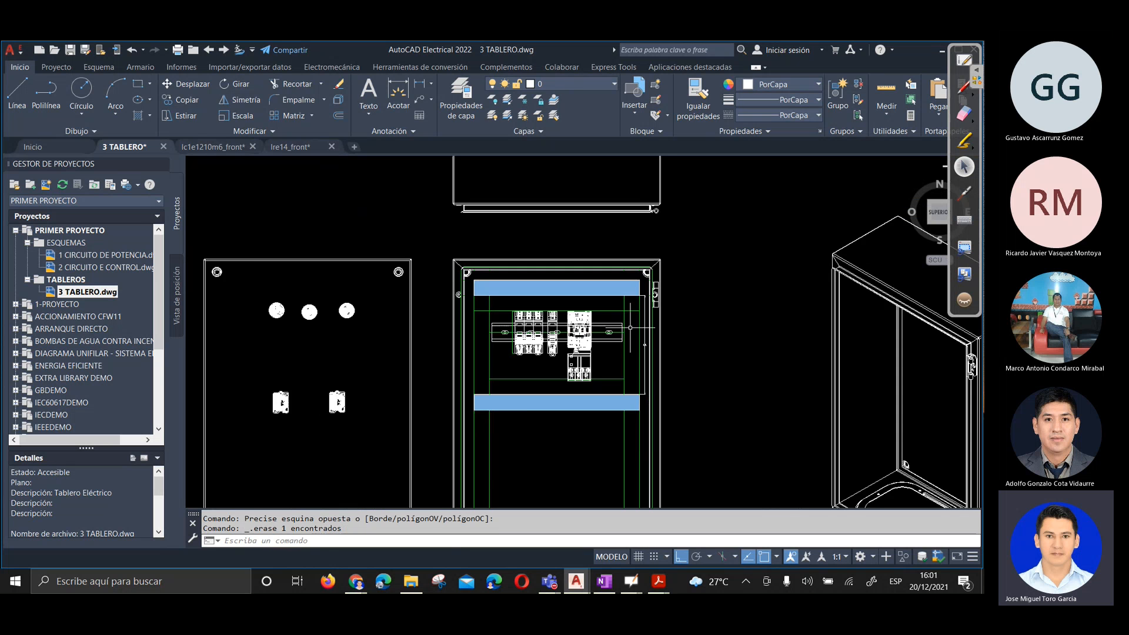
{"action": "scroll", "coordinate": [632, 305], "scroll_direction": "up", "scroll_amount": 4}
{"action": "middle_click_drag", "start_coordinate": [483, 355], "coordinate": [558, 240]}
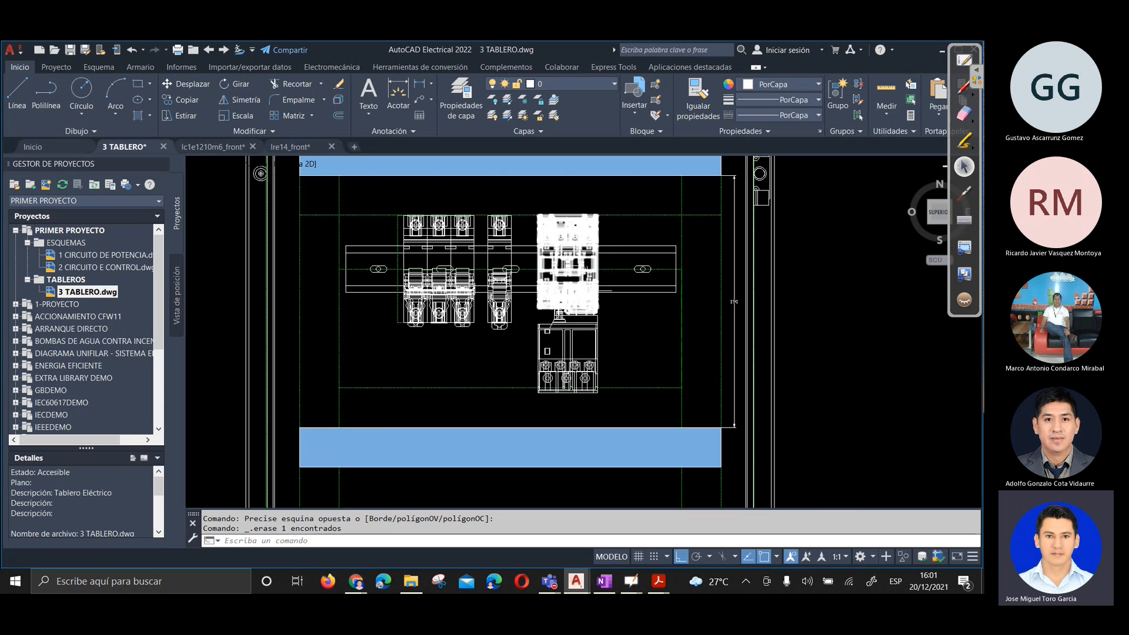
{"action": "left_click", "coordinate": [276, 85]}
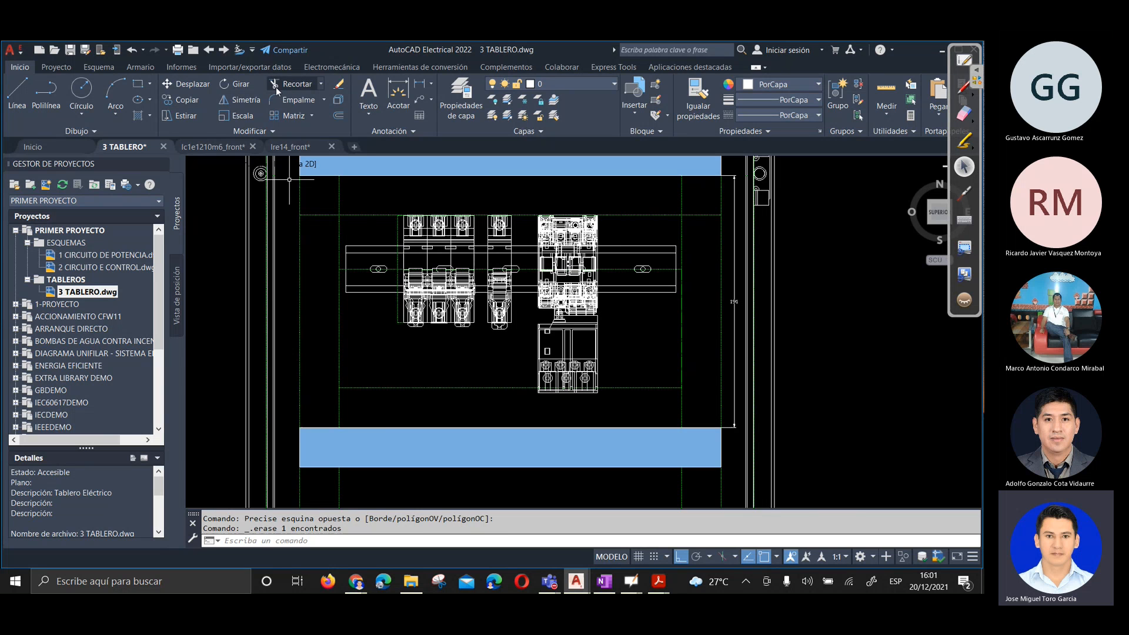
{"action": "left_click", "coordinate": [320, 242]}
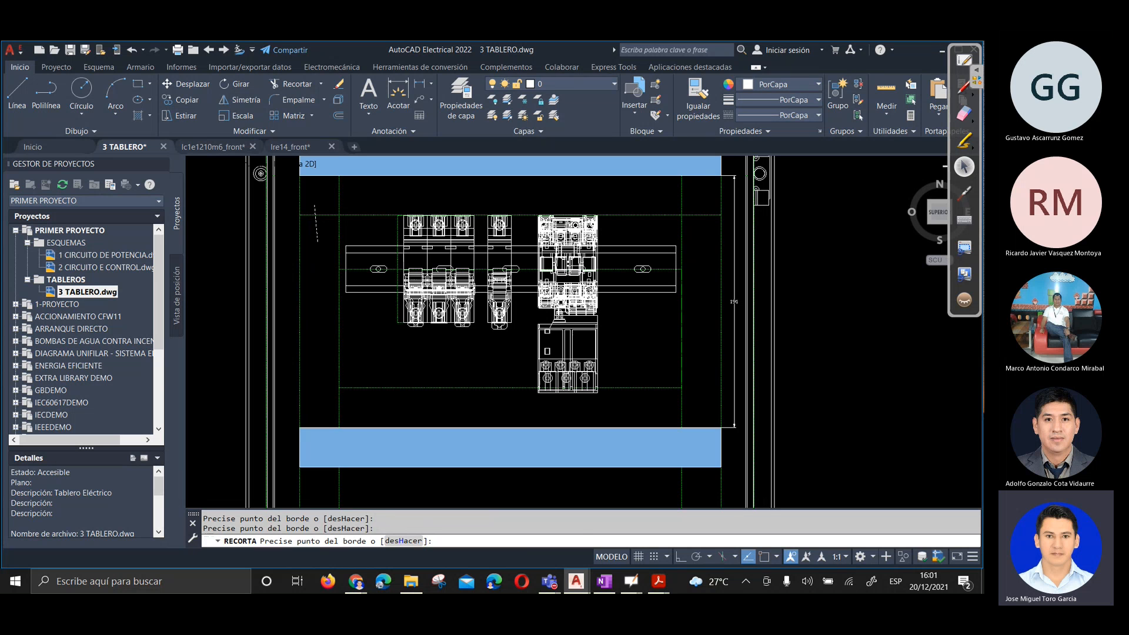
{"action": "key", "text": "Return"}
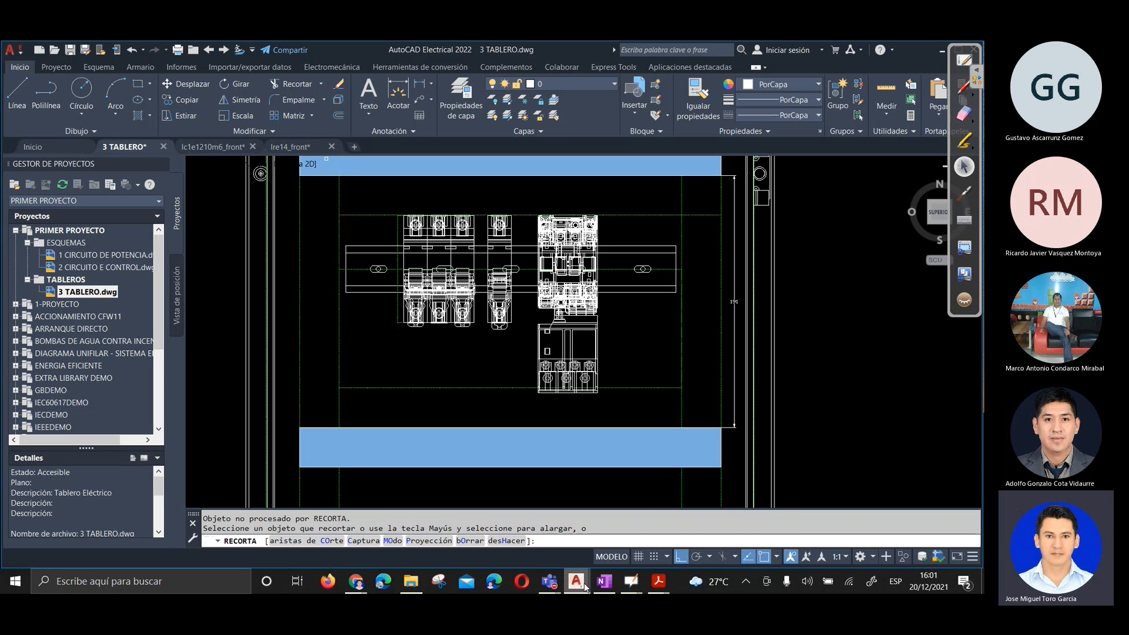
{"action": "mouse_move", "coordinate": [585, 584]}
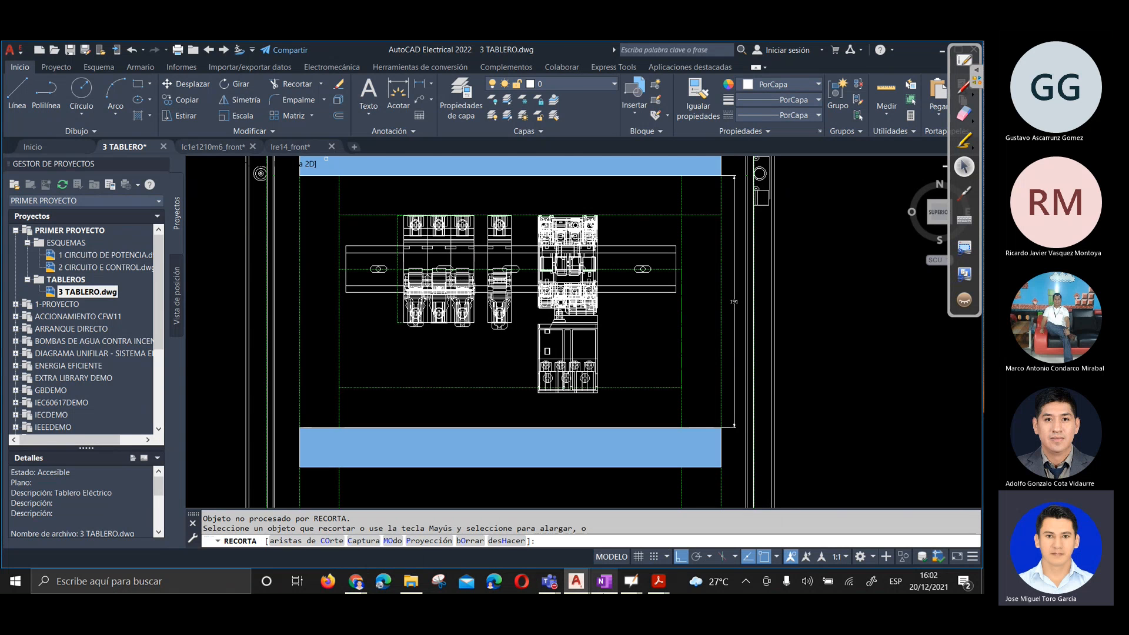
{"action": "left_click", "coordinate": [602, 581]}
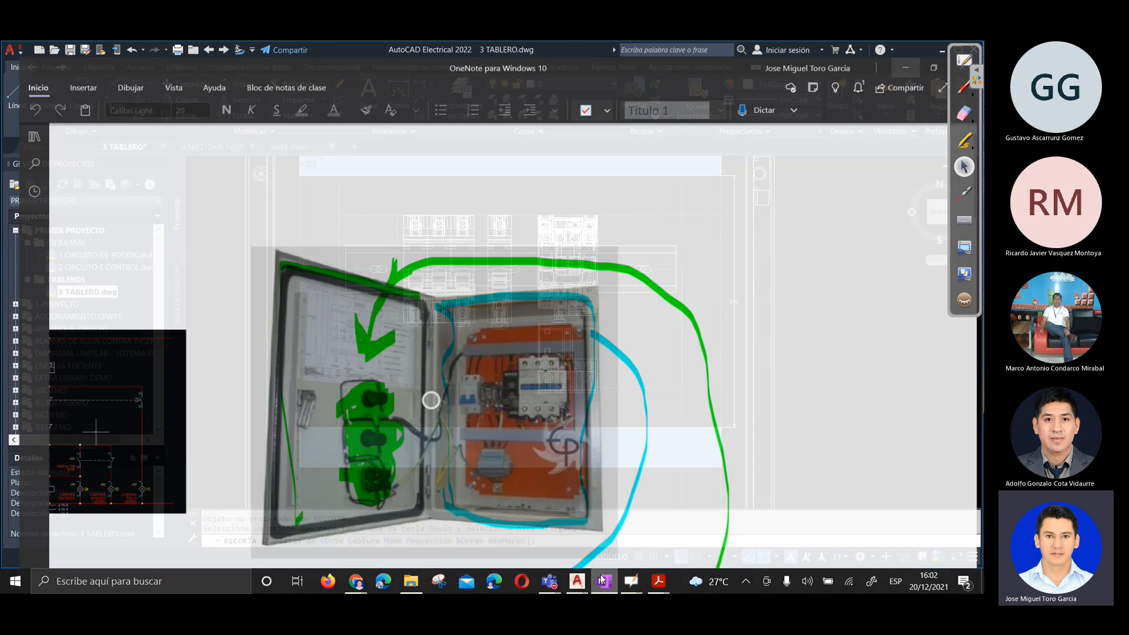
{"action": "left_click", "coordinate": [602, 581]}
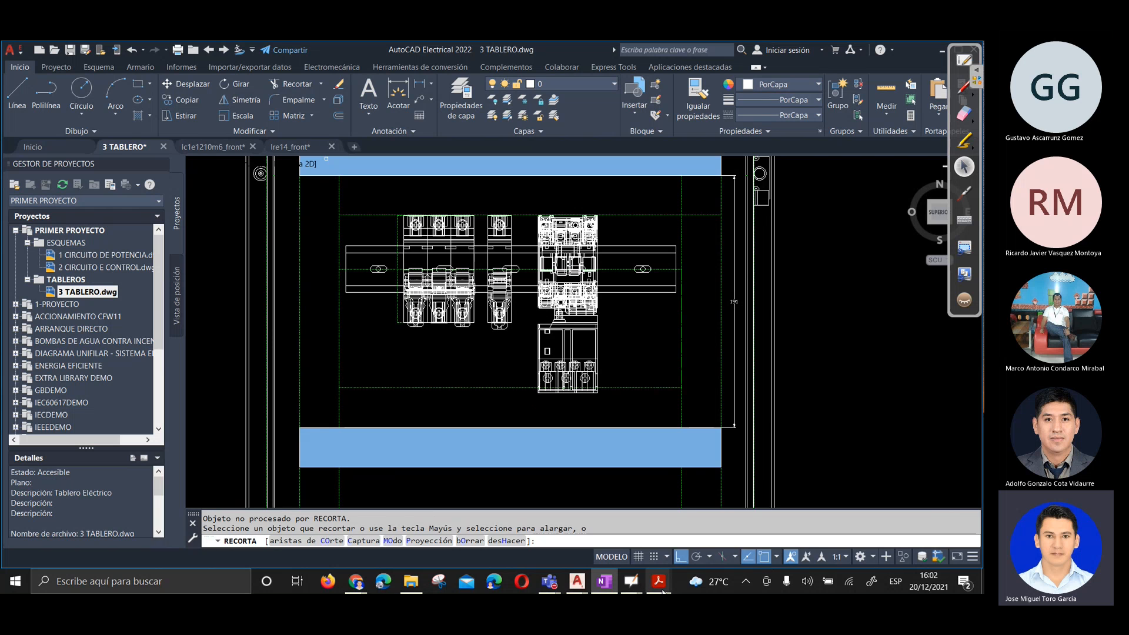
Close all open PDF documents, including LVED212071EN_2020_print.pdf, HRB5005501.pdf, TT01 and the EasyPact and Easy 9 datasheets
{"action": "mouse_move", "coordinate": [660, 592]}
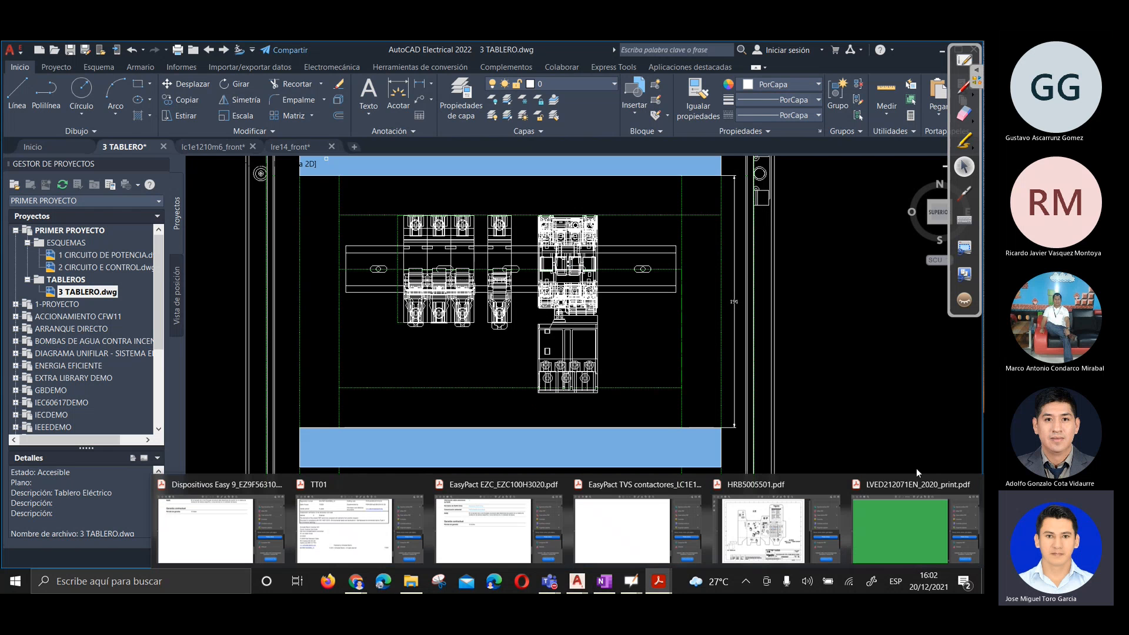
{"action": "left_click", "coordinate": [972, 483]}
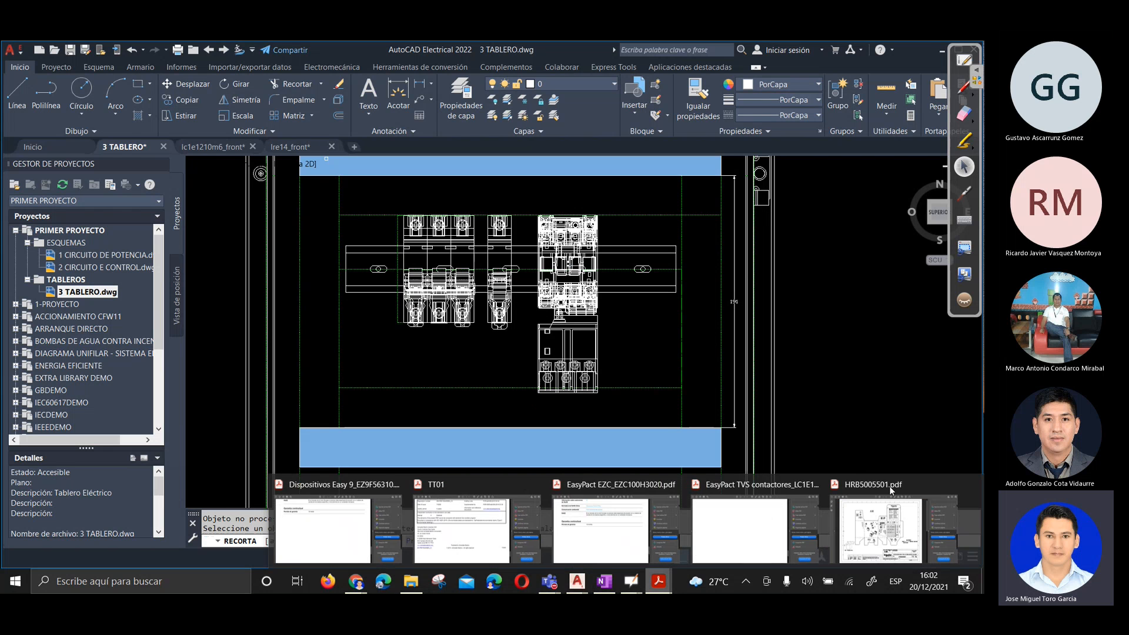
{"action": "left_click", "coordinate": [971, 484]}
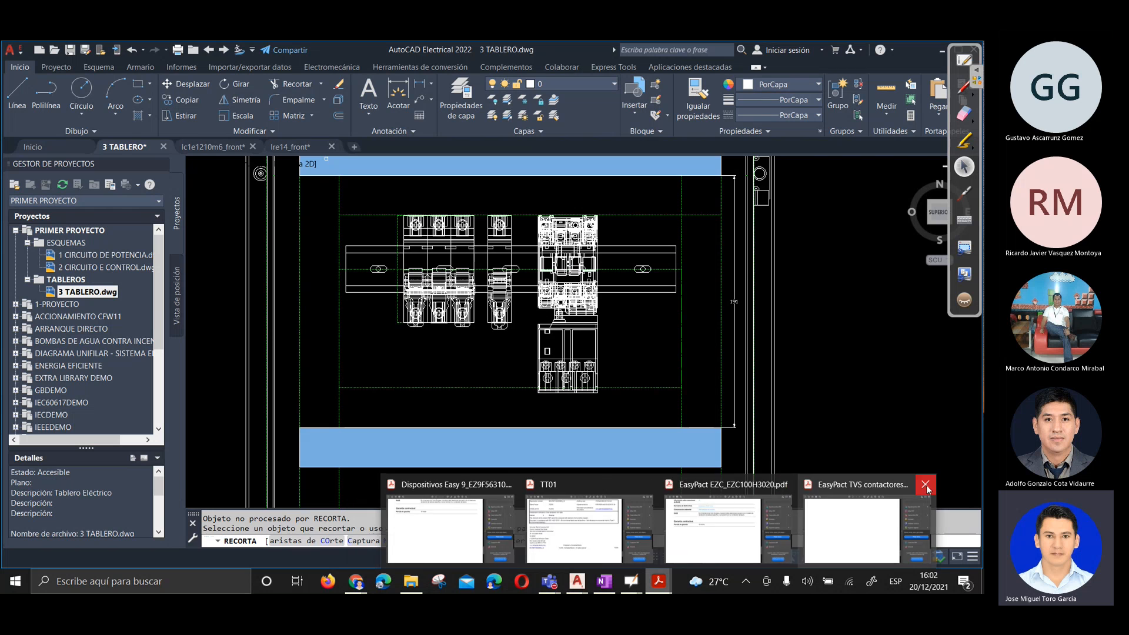
{"action": "left_click", "coordinate": [924, 486]}
{"action": "left_click", "coordinate": [857, 484]}
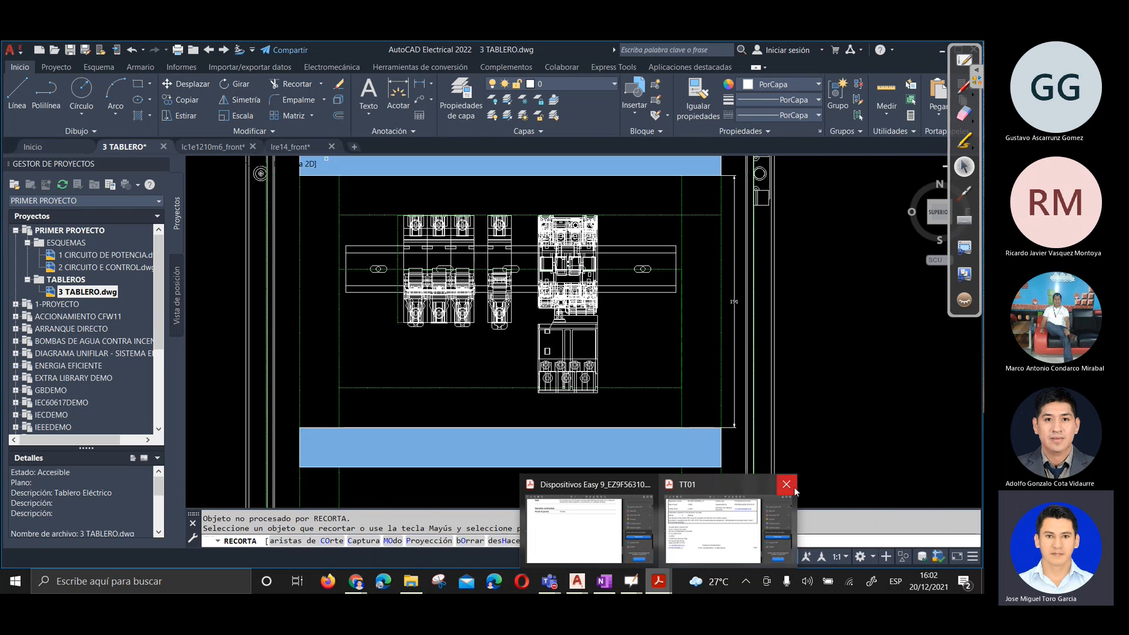
{"action": "left_click", "coordinate": [789, 485]}
{"action": "left_click", "coordinate": [716, 485]}
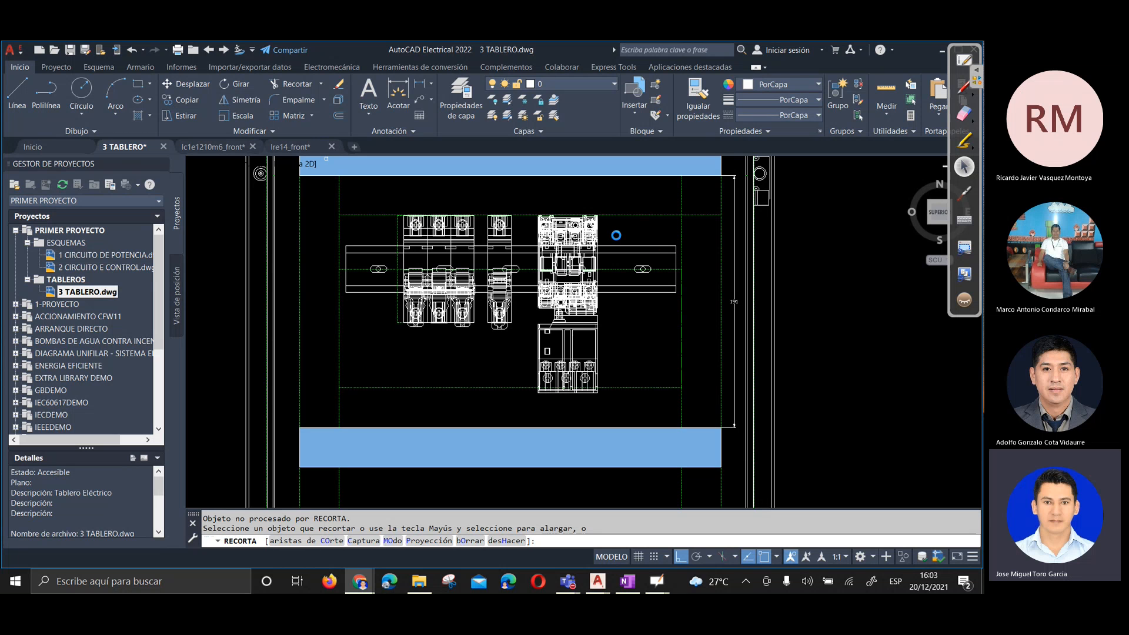
Switch to the Teams meeting window to check its participants, and minimize it
{"action": "mouse_move", "coordinate": [567, 581]}
{"action": "left_click", "coordinate": [623, 526]}
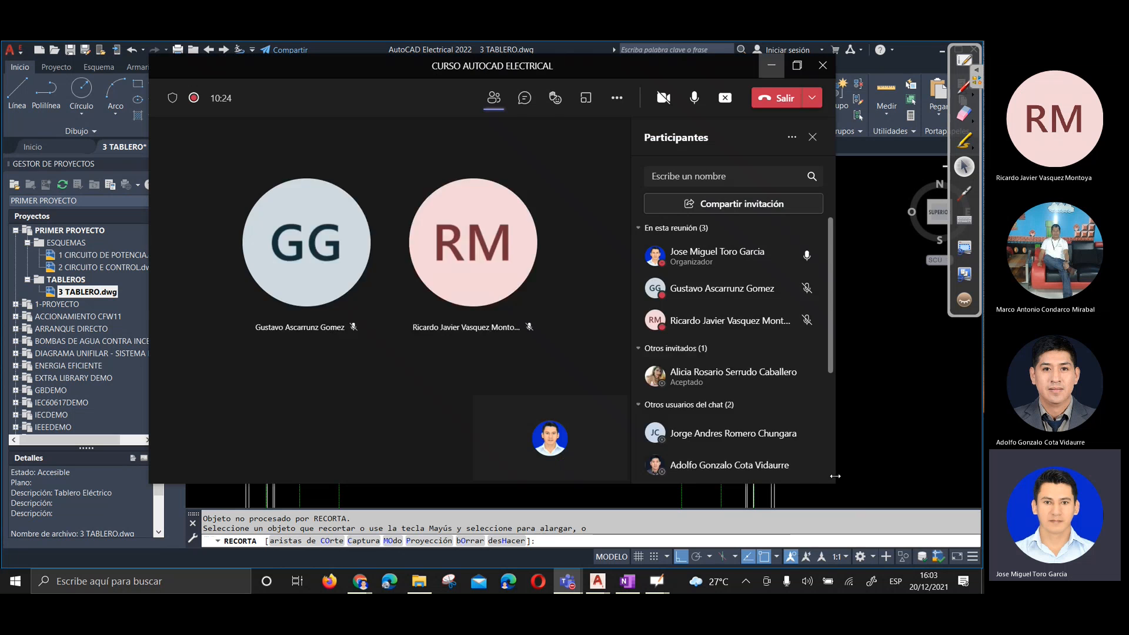
{"action": "left_click", "coordinate": [775, 69]}
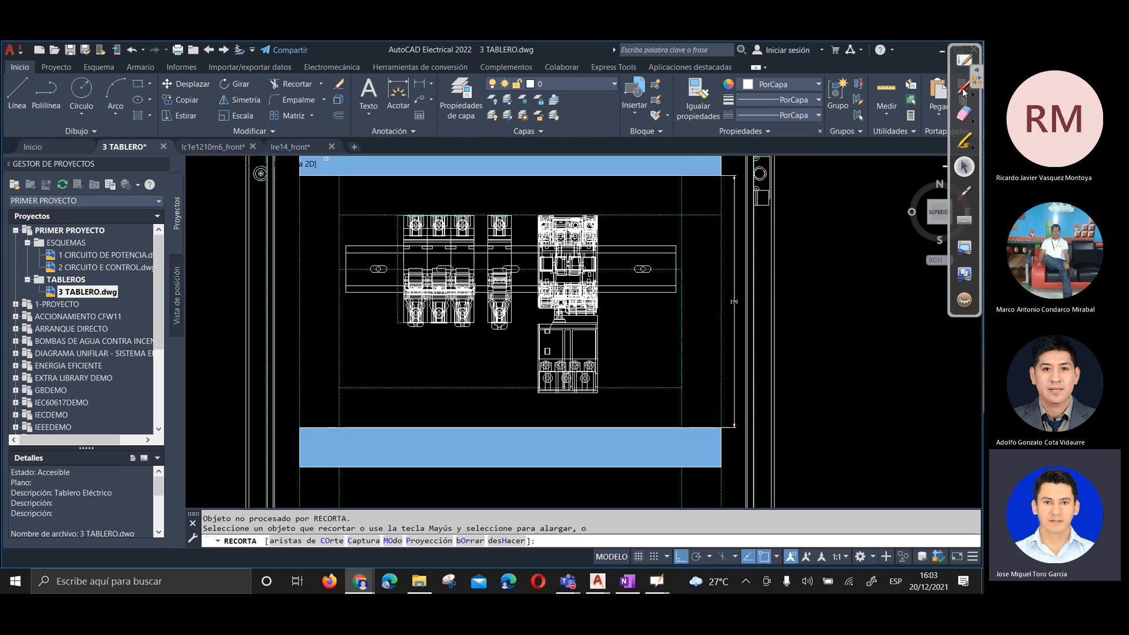
Close both OpenBoard windows
{"action": "right_click", "coordinate": [661, 577]}
{"action": "left_click", "coordinate": [662, 578]}
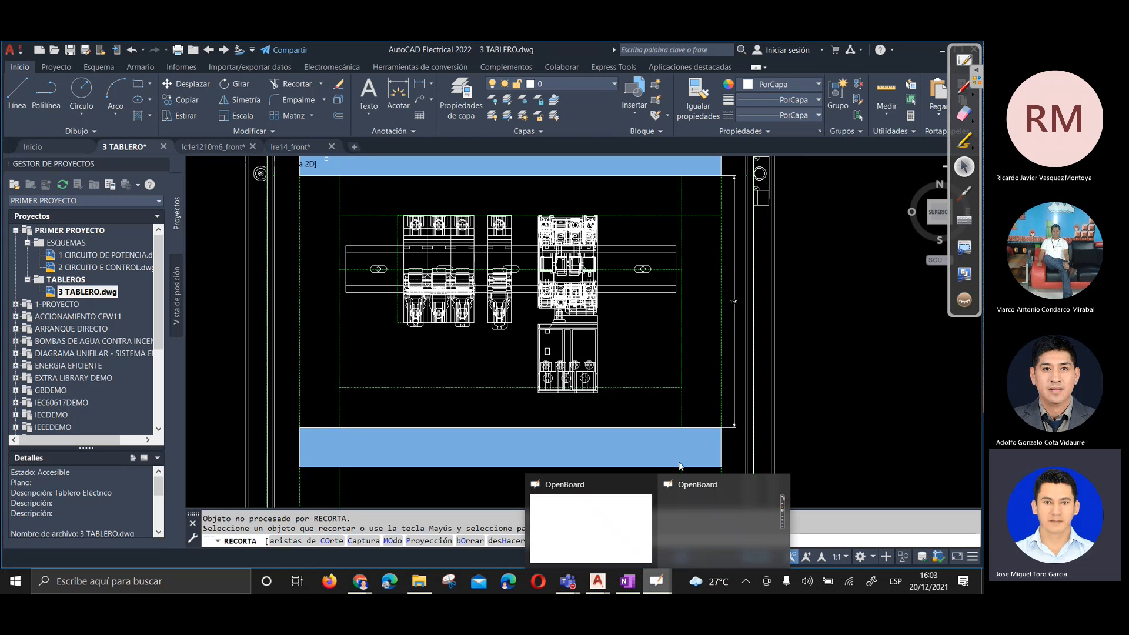
{"action": "left_click", "coordinate": [782, 485]}
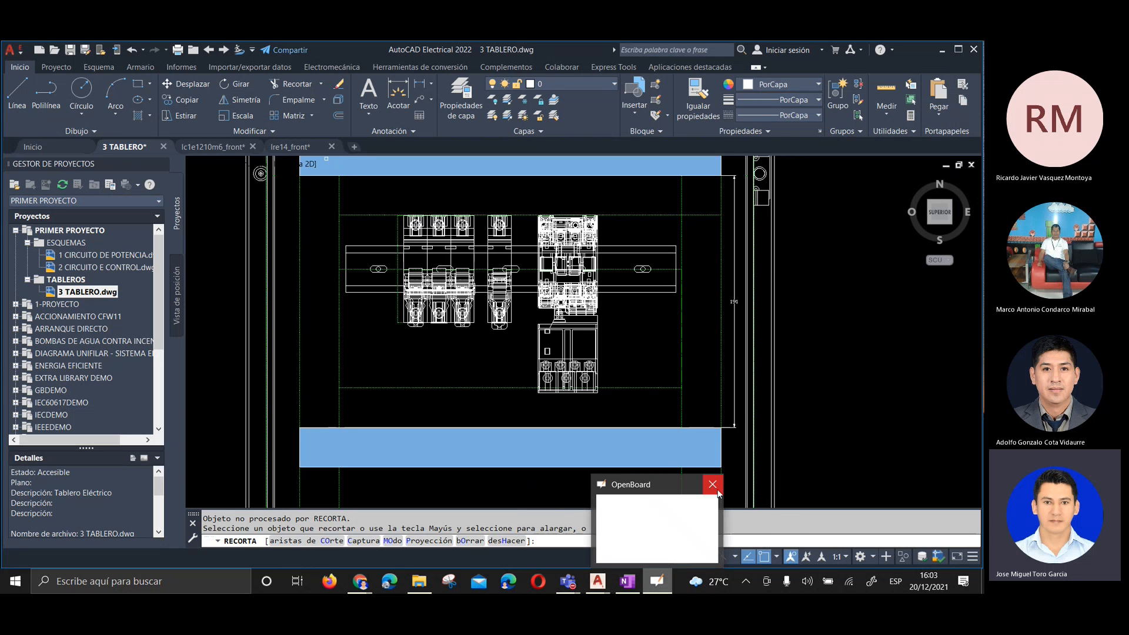
{"action": "left_click", "coordinate": [712, 484]}
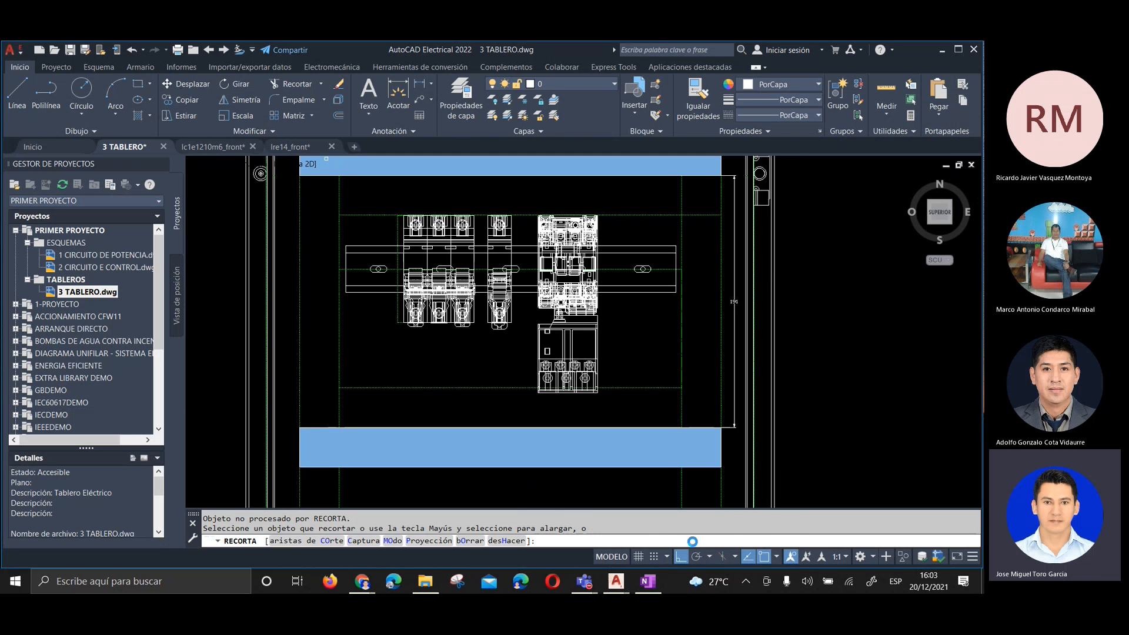
Open Task Manager to review the CPU and memory use of the running applications, and minimize it
{"action": "right_click", "coordinate": [671, 578]}
{"action": "left_click", "coordinate": [738, 514]}
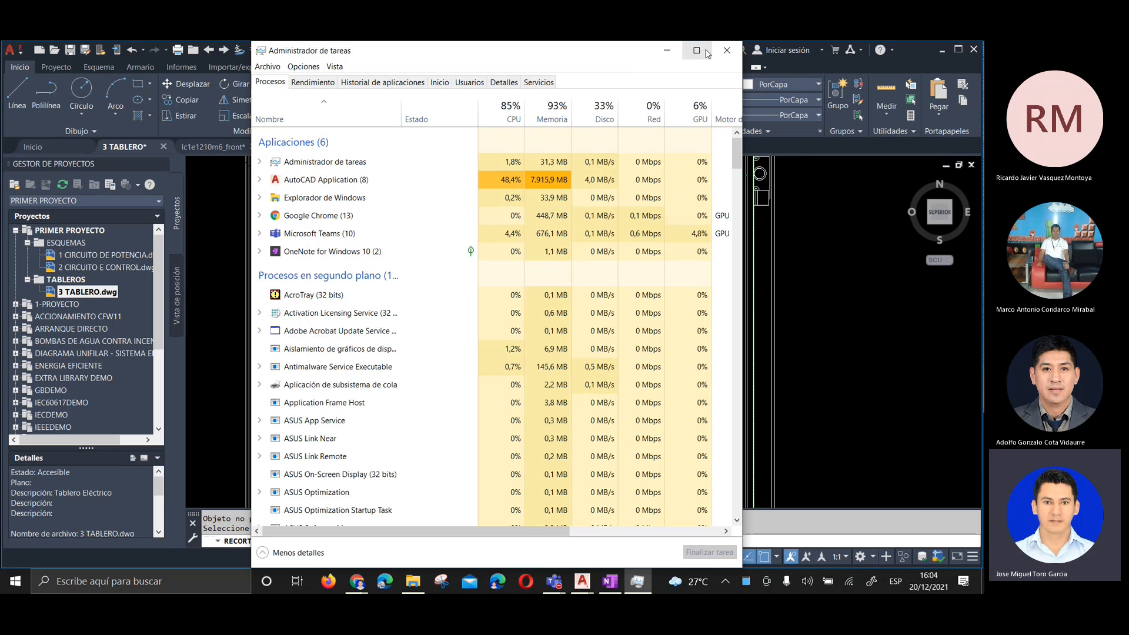
{"action": "left_click", "coordinate": [666, 50]}
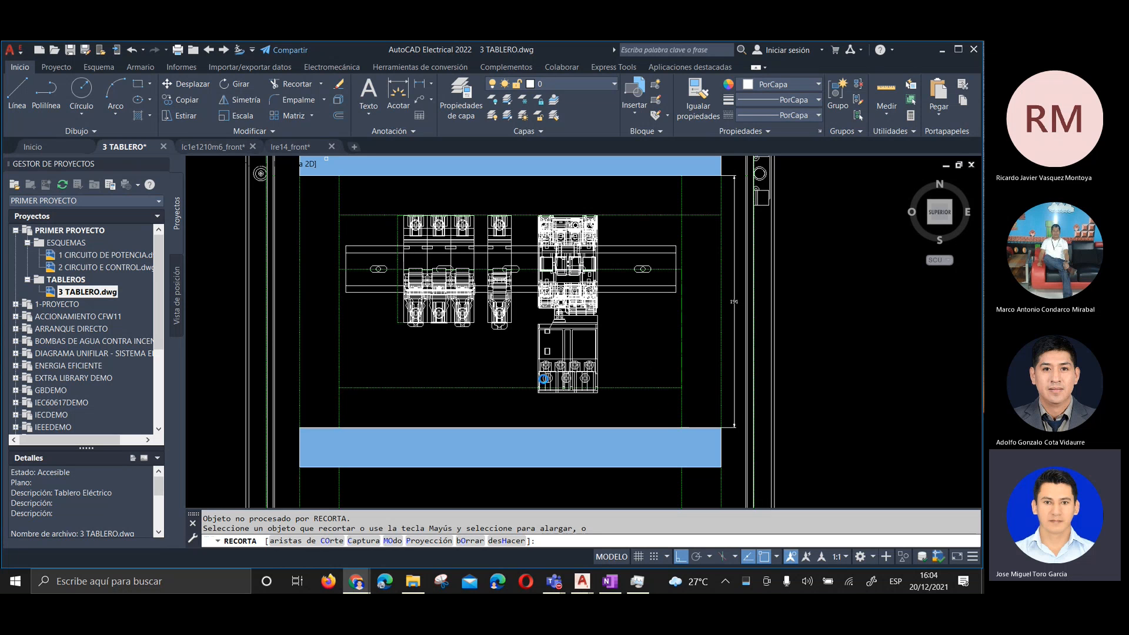
{"action": "mouse_move", "coordinate": [584, 585]}
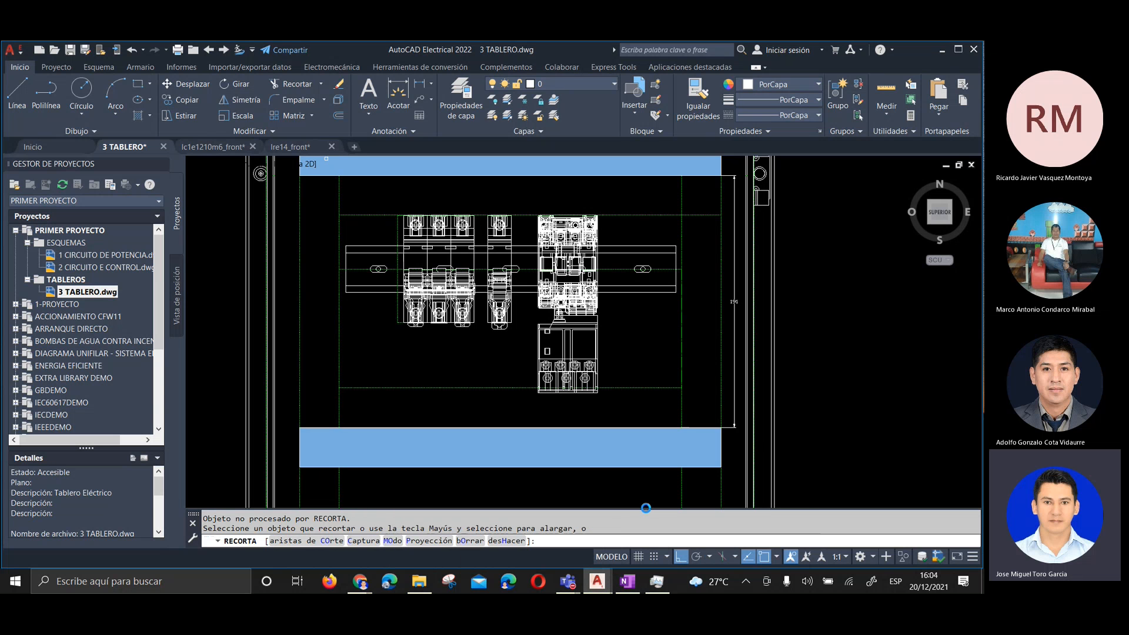
{"action": "left_click", "coordinate": [649, 576]}
{"action": "right_click", "coordinate": [309, 182]}
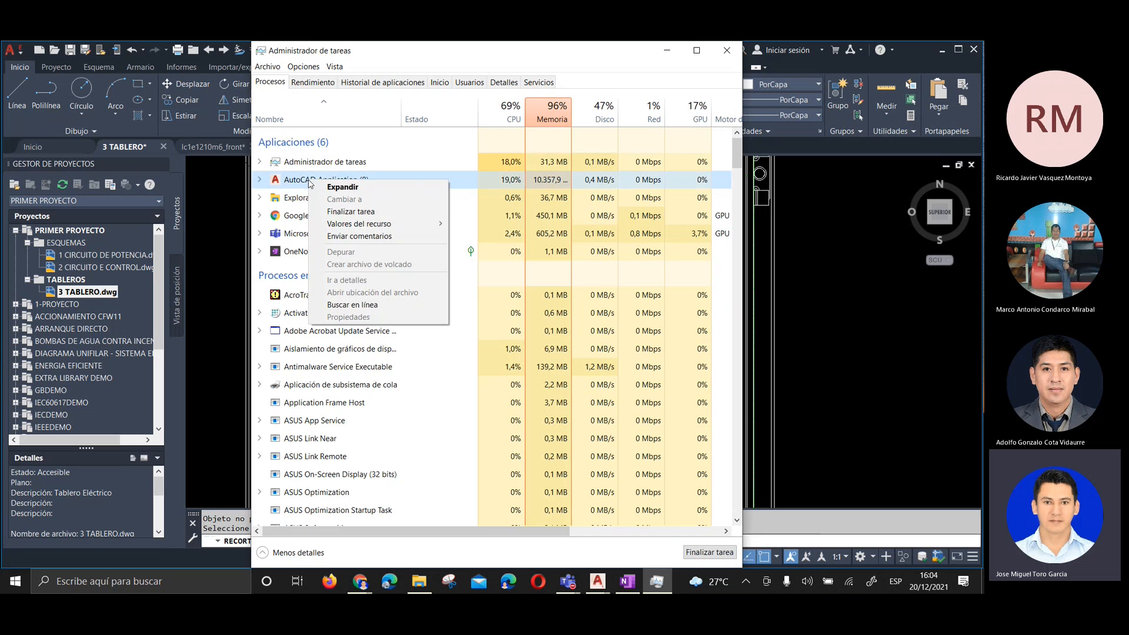
{"action": "mouse_move", "coordinate": [353, 230]}
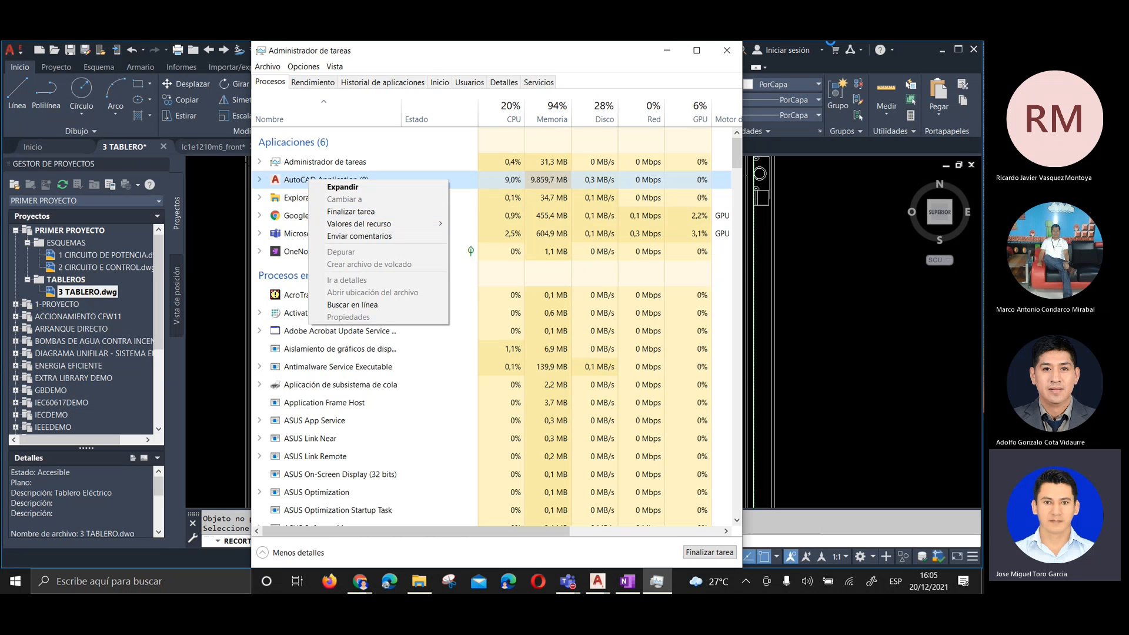
{"action": "left_click", "coordinate": [667, 53]}
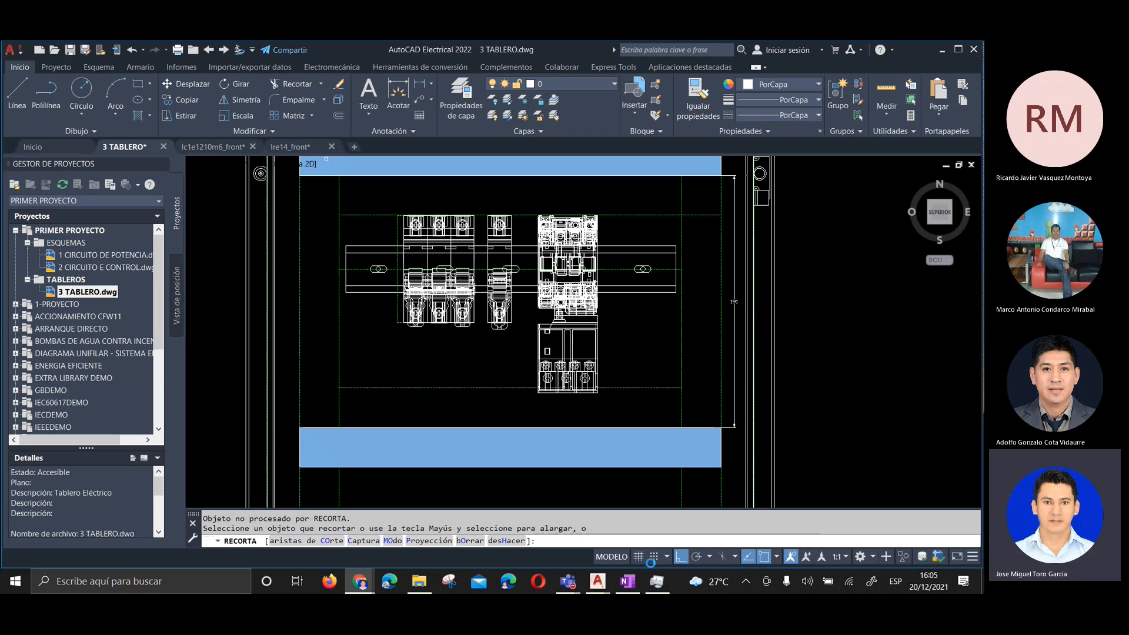
Switch to Task Manager and inspect the subprocesses and status of the AutoCAD Application process
{"action": "left_click", "coordinate": [658, 583]}
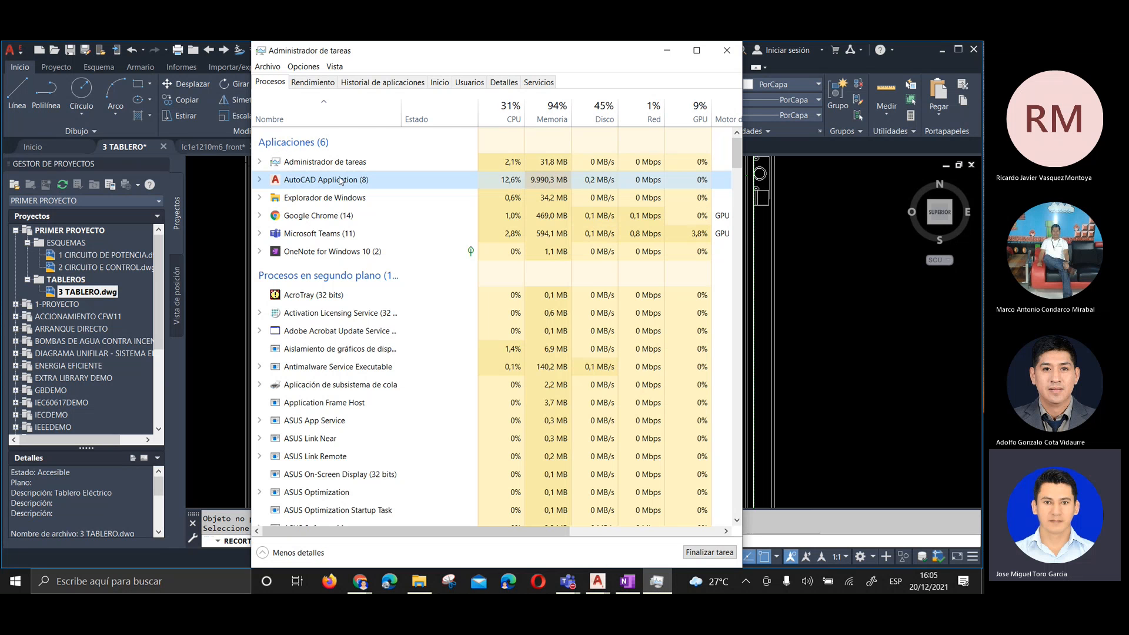
{"action": "double_click", "coordinate": [340, 180]}
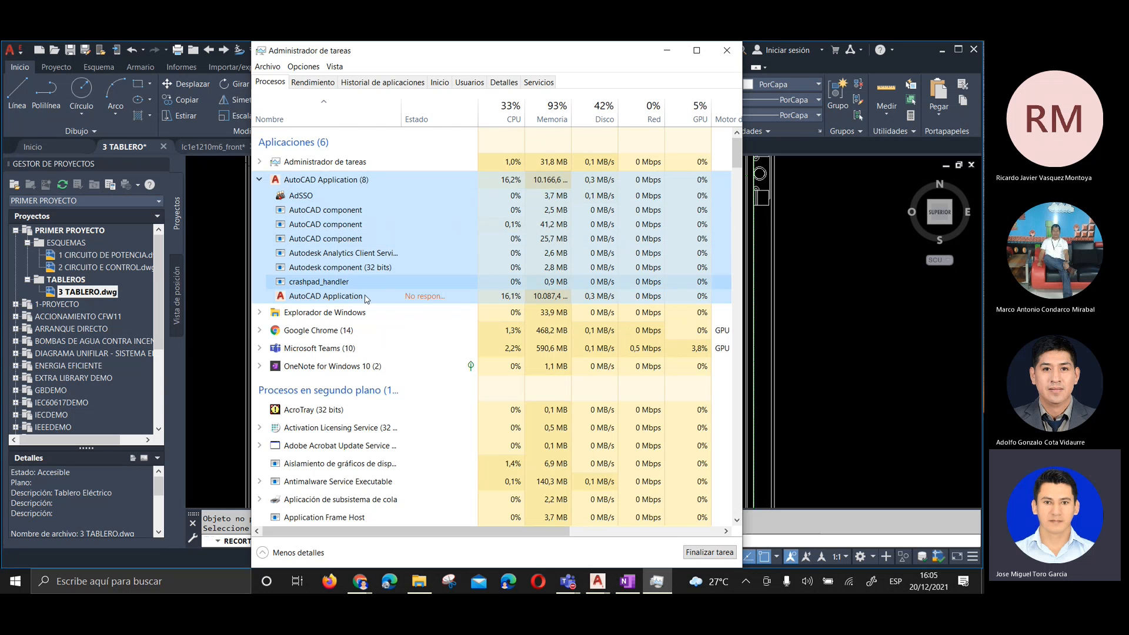
{"action": "scroll", "coordinate": [365, 309], "scroll_direction": "down", "scroll_amount": 1}
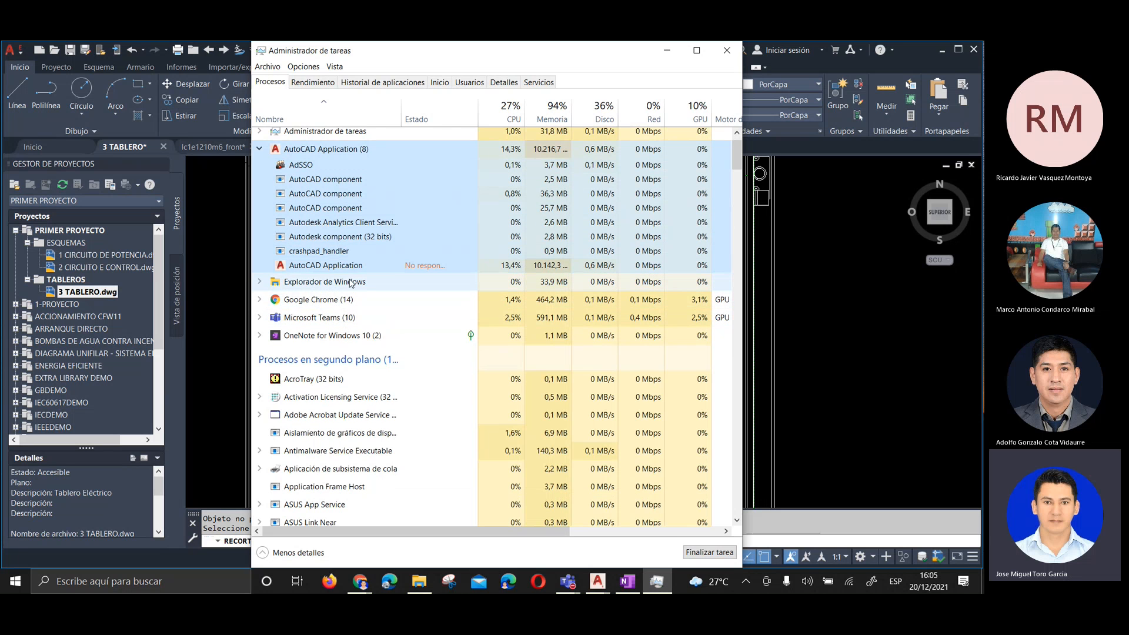
{"action": "scroll", "coordinate": [356, 288], "scroll_direction": "up", "scroll_amount": 1}
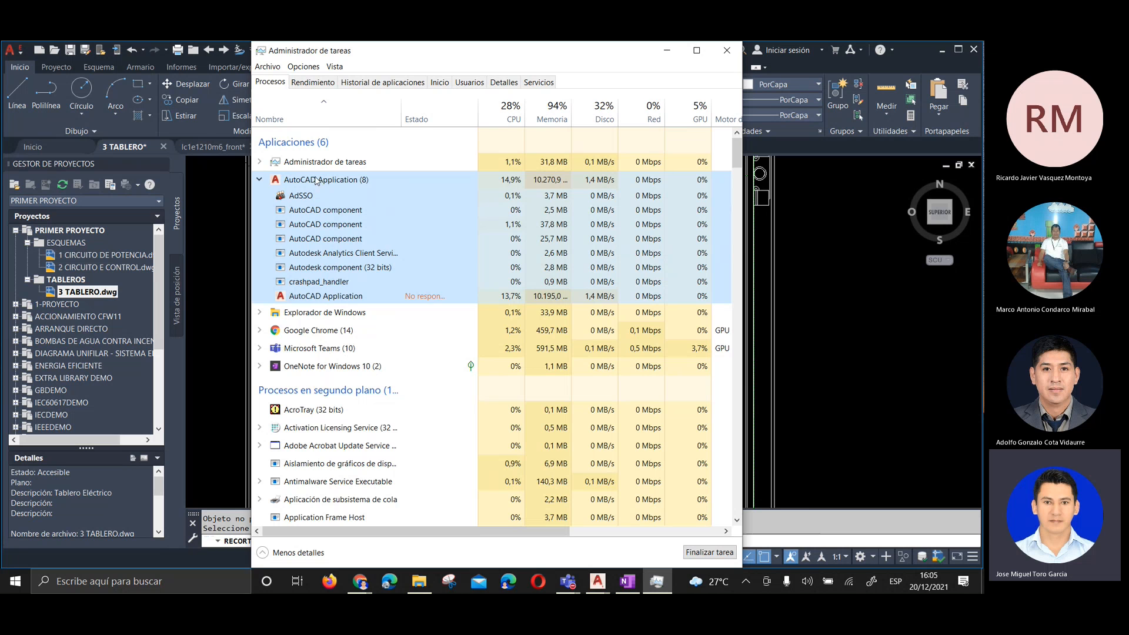
{"action": "left_click", "coordinate": [259, 179]}
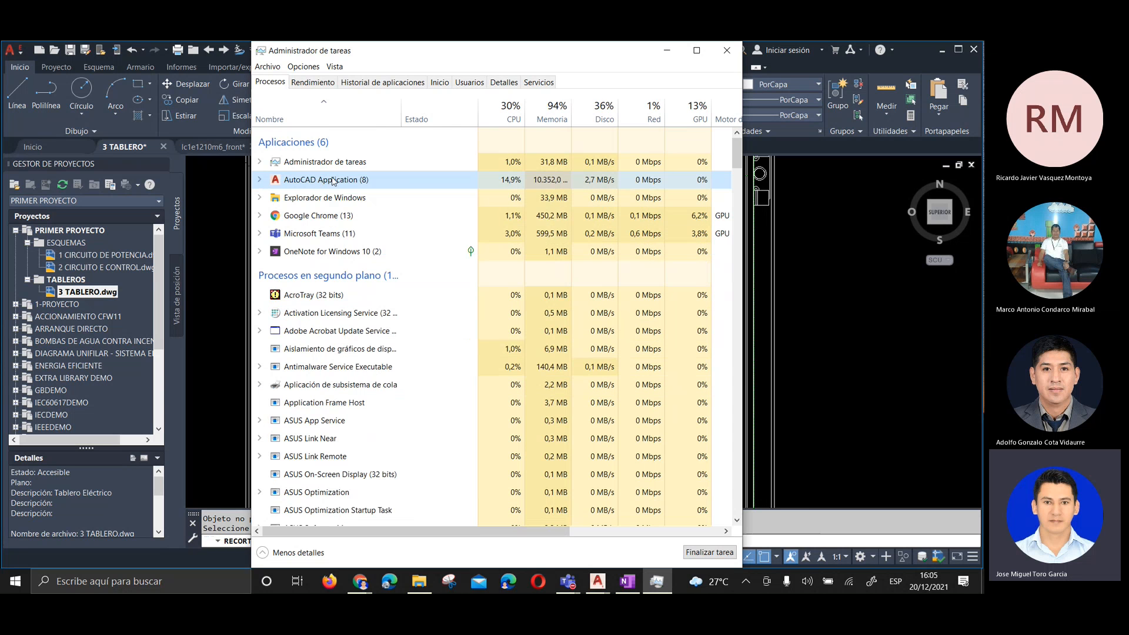
End the AutoCAD Application task, minimize Task Manager and relaunch AutoCAD Electrical 2022
{"action": "right_click", "coordinate": [331, 180]}
{"action": "mouse_move", "coordinate": [428, 227]}
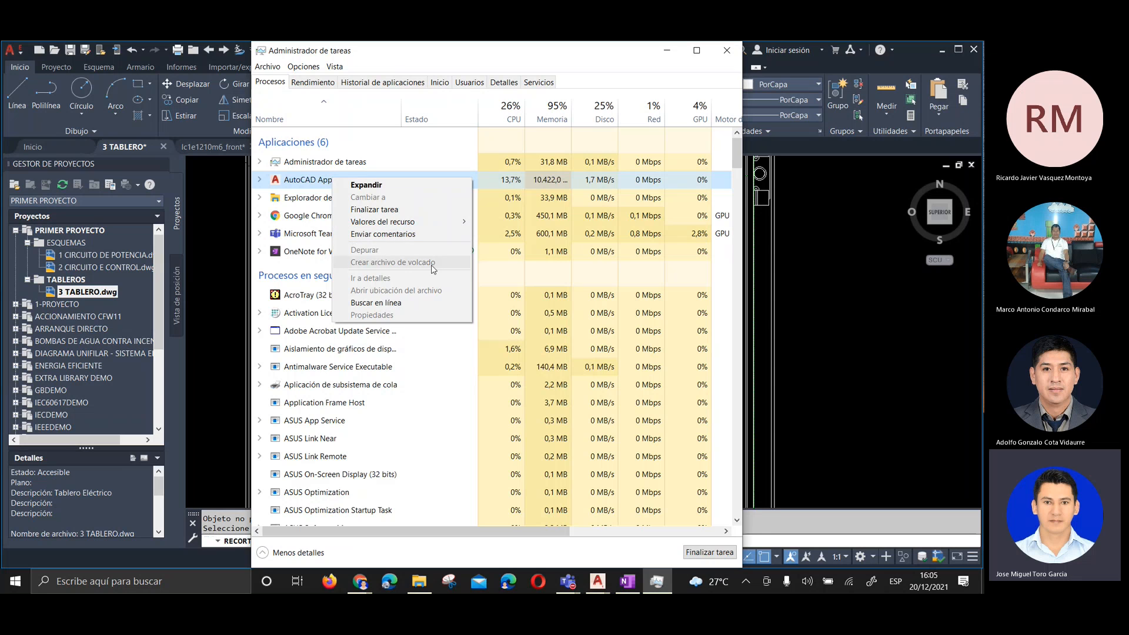
{"action": "left_click", "coordinate": [405, 210]}
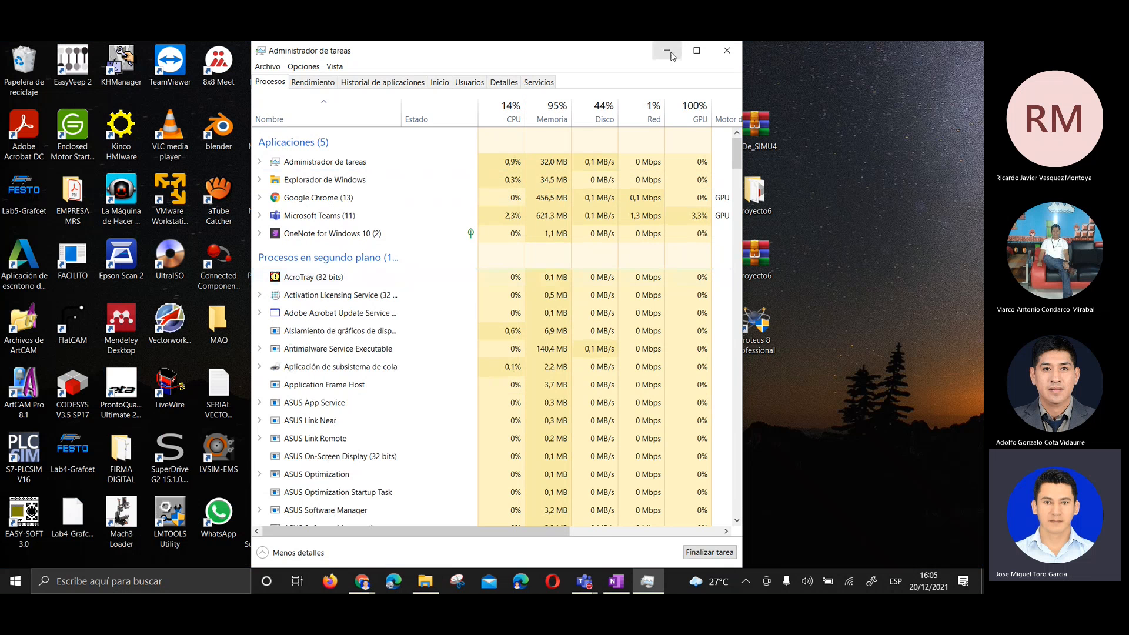
{"action": "left_click", "coordinate": [669, 51]}
{"action": "double_click", "coordinate": [479, 186]}
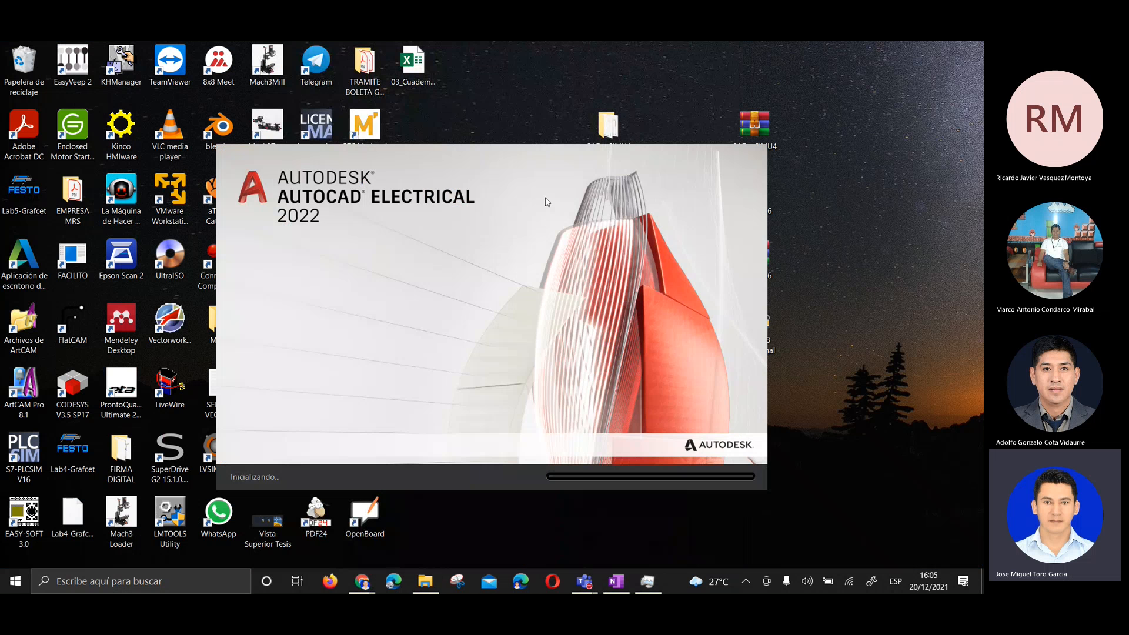
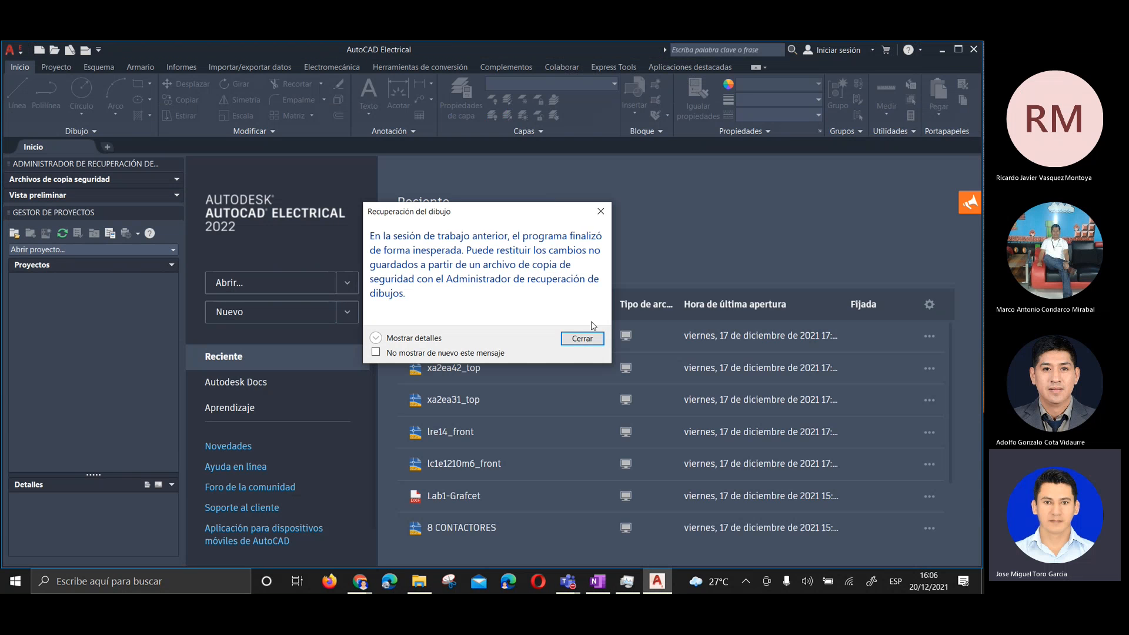
Dismiss the drawing recovery notice after reading its details, and open 3 TABLERO.dwg from the TABLEROS folder of PRIMER PROYECTO
{"action": "left_click", "coordinate": [399, 339]}
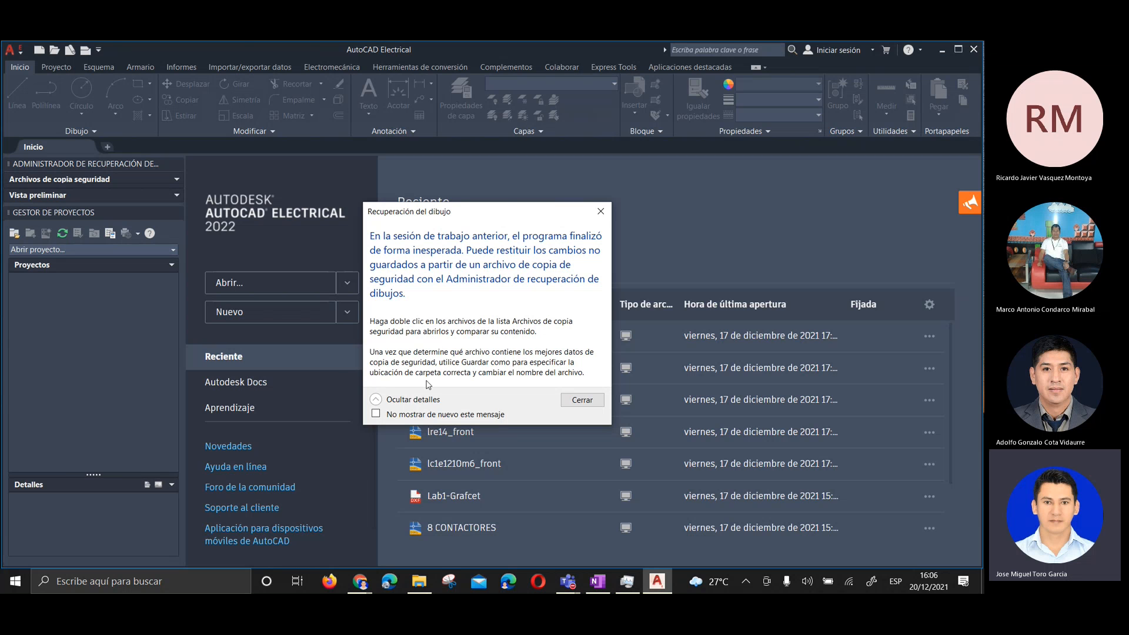
{"action": "left_click", "coordinate": [582, 400]}
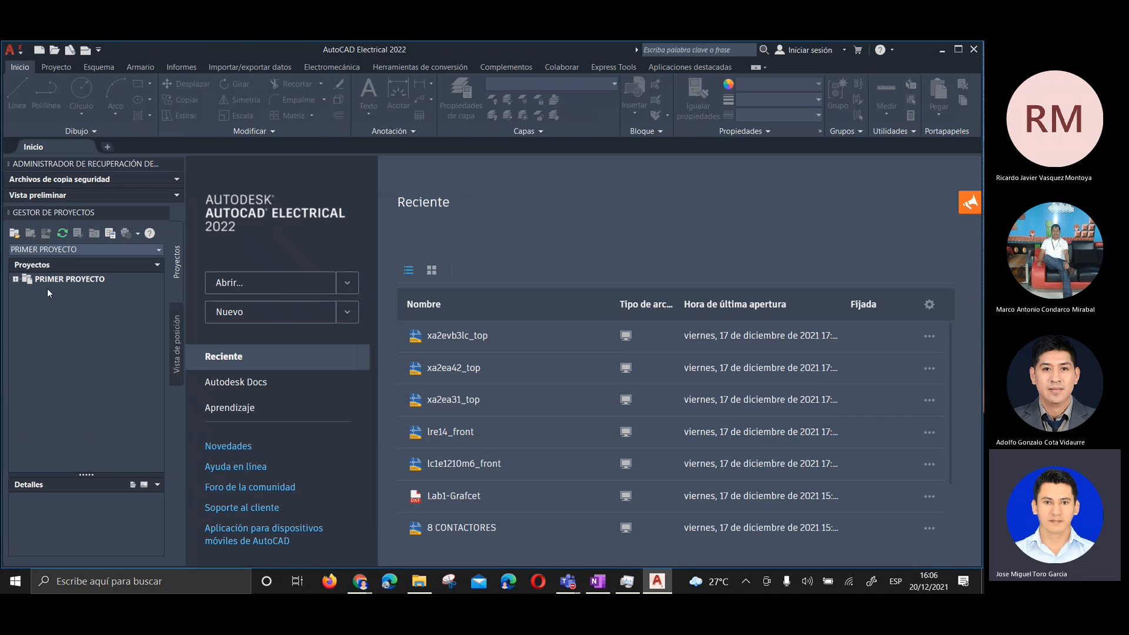
{"action": "left_click", "coordinate": [16, 280]}
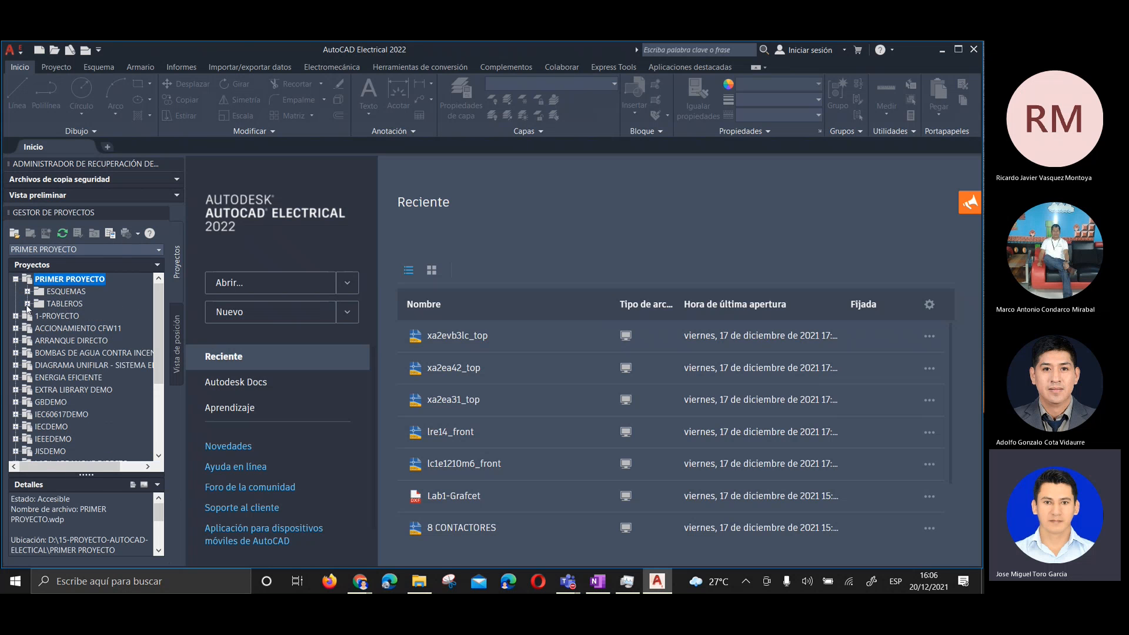
{"action": "left_click", "coordinate": [27, 304]}
{"action": "double_click", "coordinate": [56, 317]}
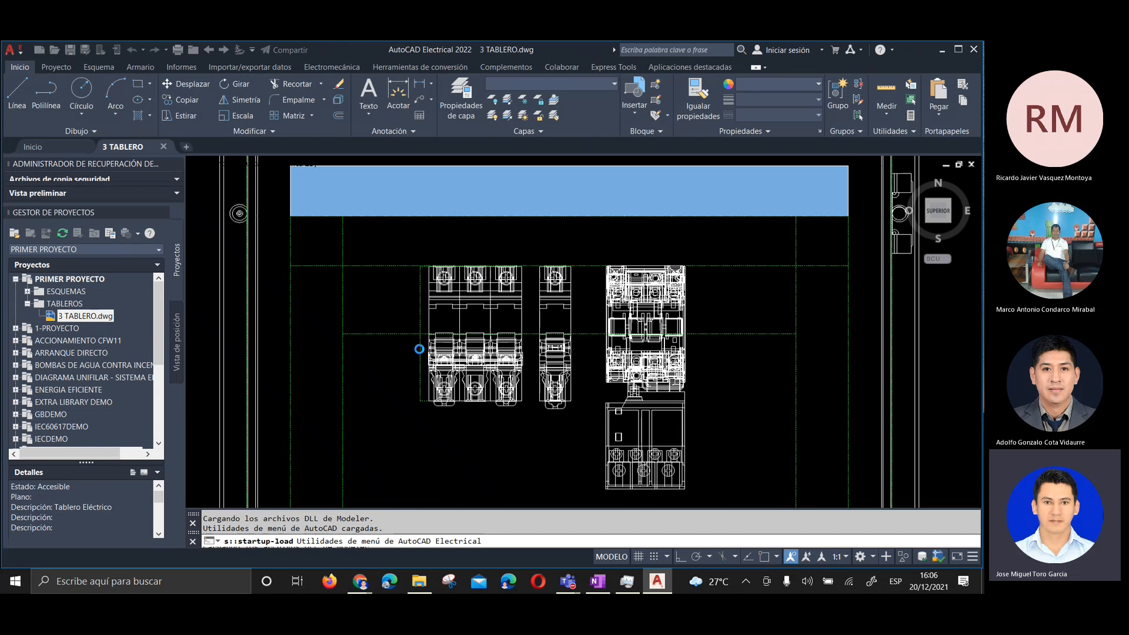
Copy the horizontal reference line crossing the middle of the breakers 95 units straight down, below the contactor and relay assembly
{"action": "scroll", "coordinate": [385, 263], "scroll_direction": "down", "scroll_amount": 2}
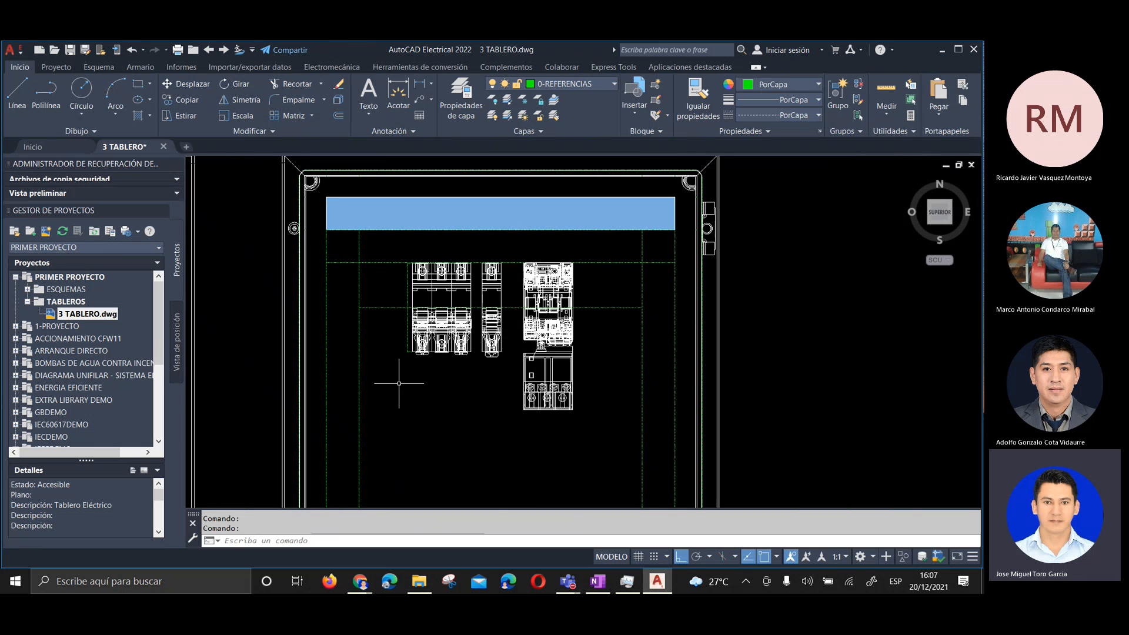
{"action": "middle_click_drag", "start_coordinate": [398, 385], "coordinate": [372, 327]}
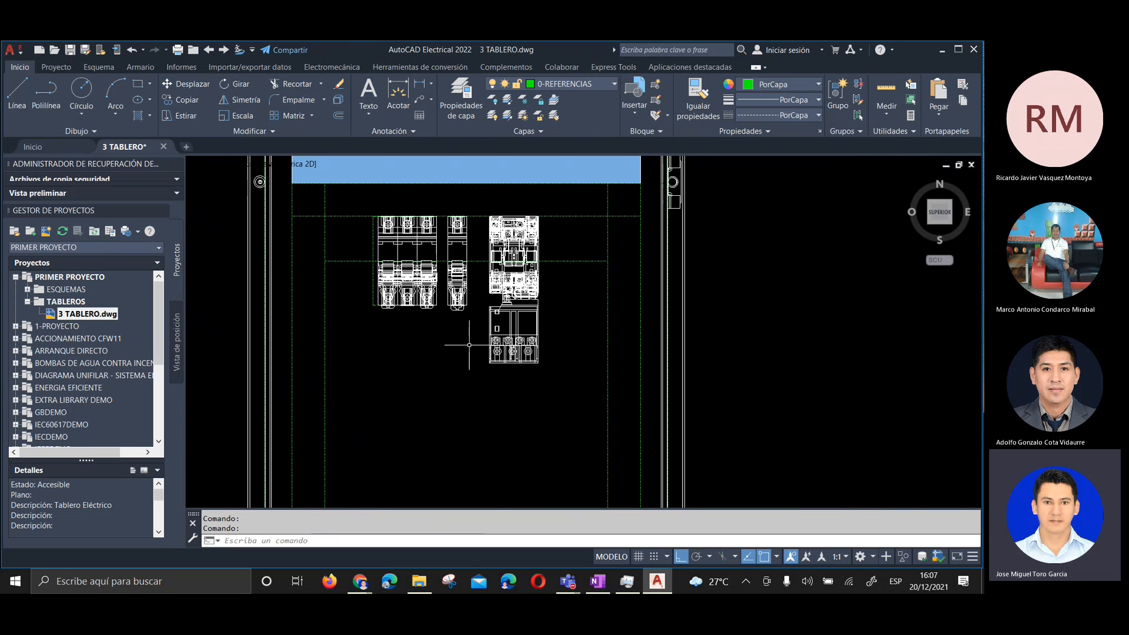
{"action": "middle_click_drag", "start_coordinate": [474, 348], "coordinate": [473, 355]}
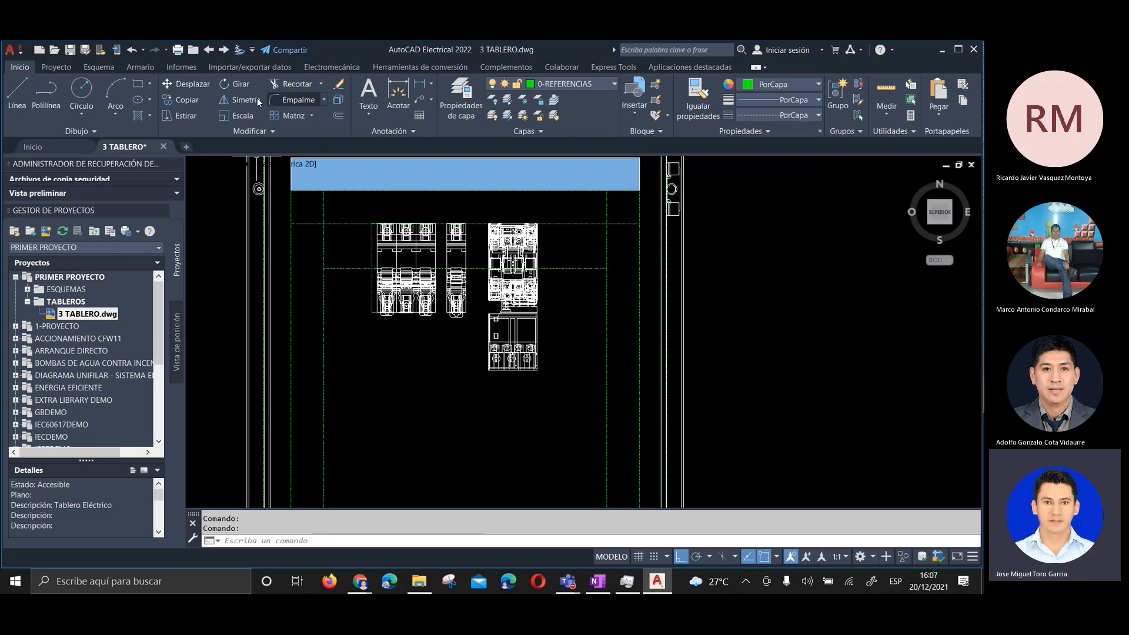
{"action": "left_click", "coordinate": [570, 255]}
{"action": "left_click", "coordinate": [559, 279]}
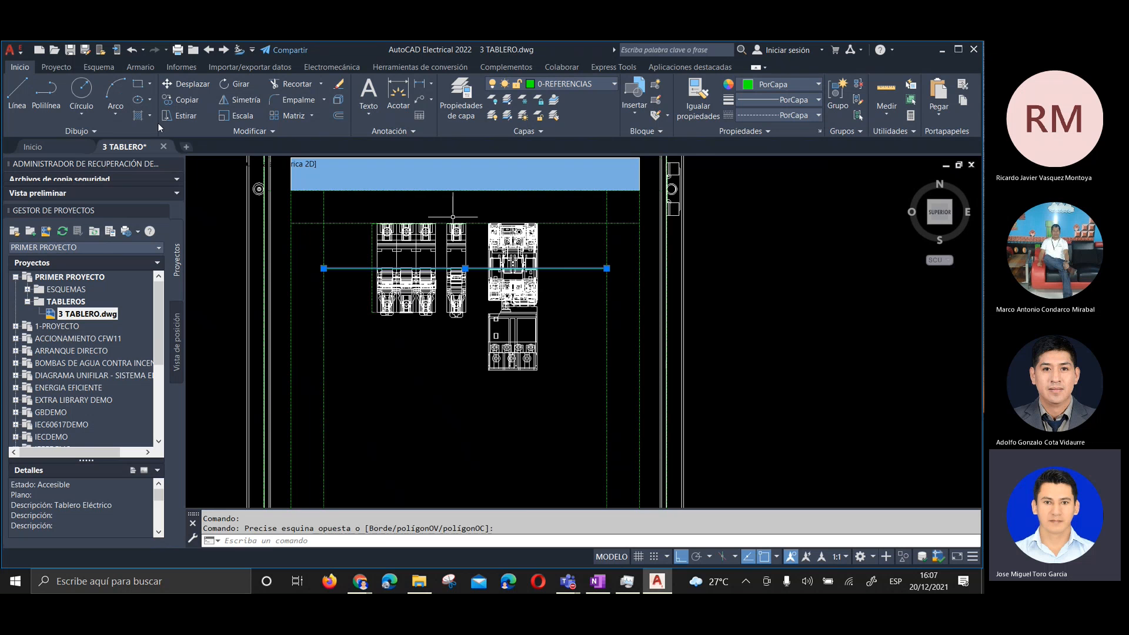
{"action": "left_click", "coordinate": [183, 100]}
{"action": "left_click", "coordinate": [382, 340]}
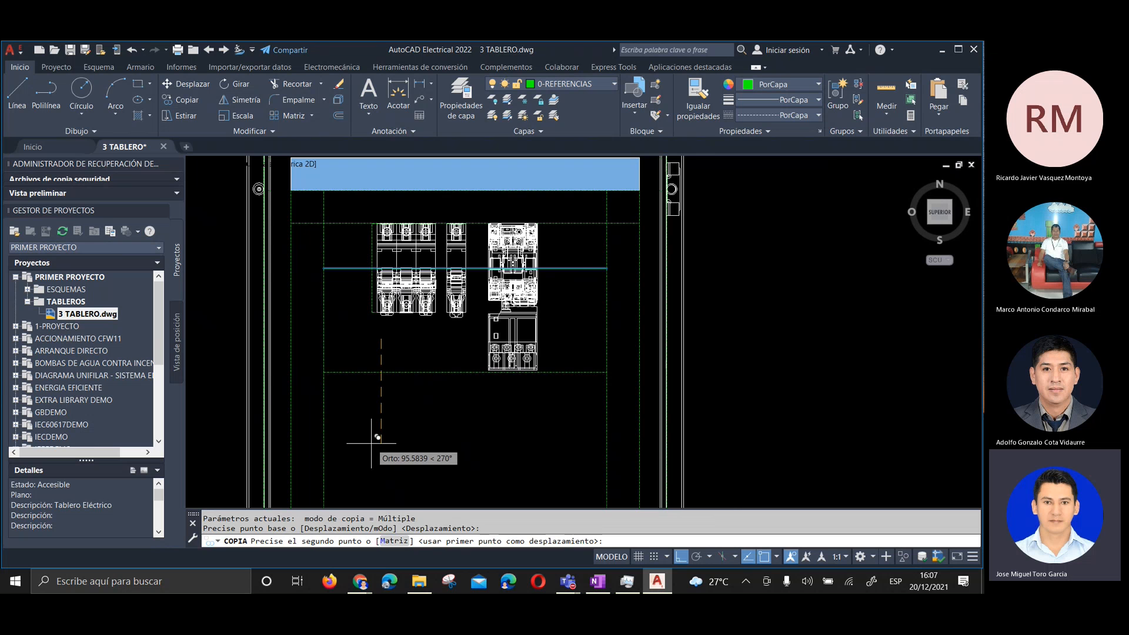
{"action": "type", "text": "95"}
{"action": "key", "text": "Return"}
{"action": "key", "text": "Return"}
Copy the horizontal reference line just below the contactor and relay assembly 30 units straight down
{"action": "scroll", "coordinate": [521, 360], "scroll_direction": "up", "scroll_amount": 6}
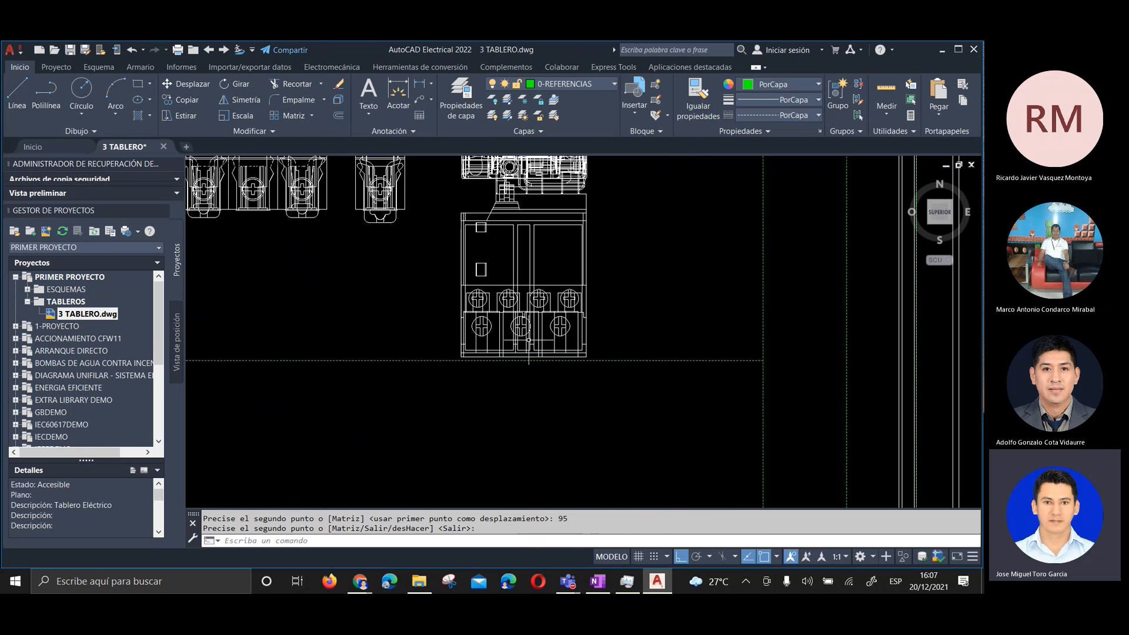
{"action": "scroll", "coordinate": [530, 363], "scroll_direction": "down", "scroll_amount": 6}
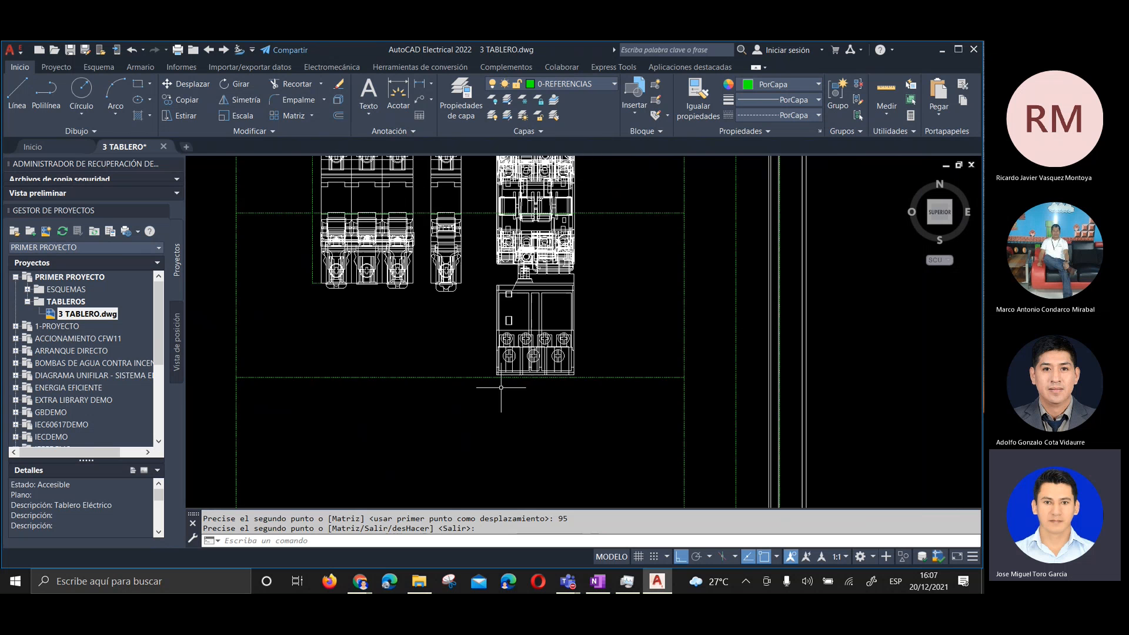
{"action": "middle_click_drag", "start_coordinate": [502, 390], "coordinate": [525, 410]}
{"action": "scroll", "coordinate": [525, 410], "scroll_direction": "down", "scroll_amount": 2}
{"action": "scroll", "coordinate": [487, 390], "scroll_direction": "up", "scroll_amount": 2}
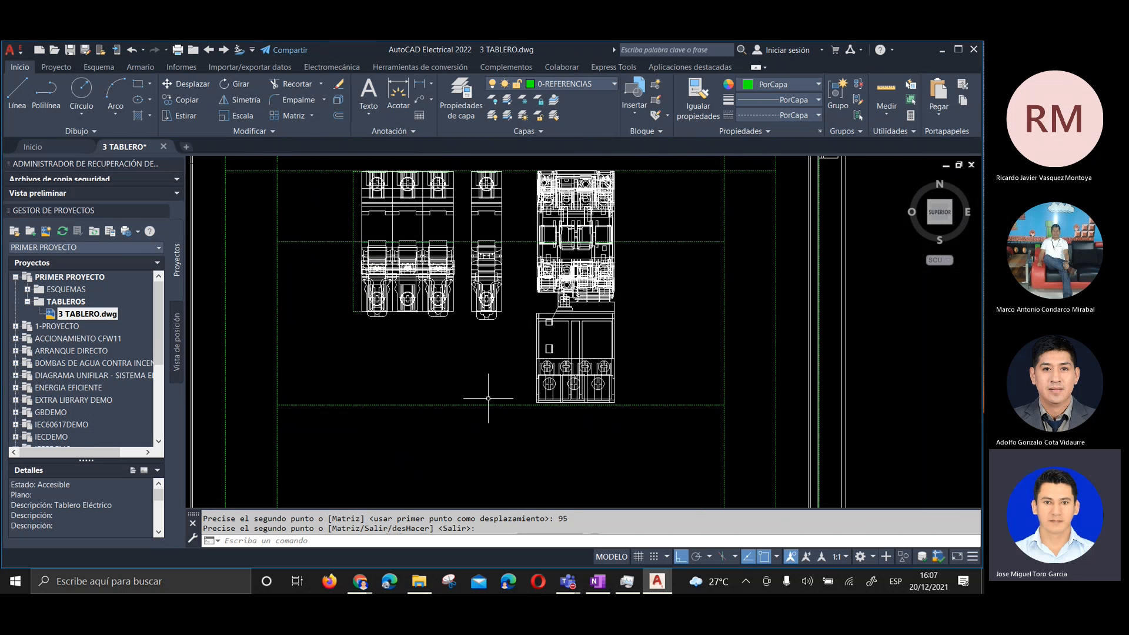
{"action": "middle_click_drag", "start_coordinate": [449, 403], "coordinate": [456, 367]}
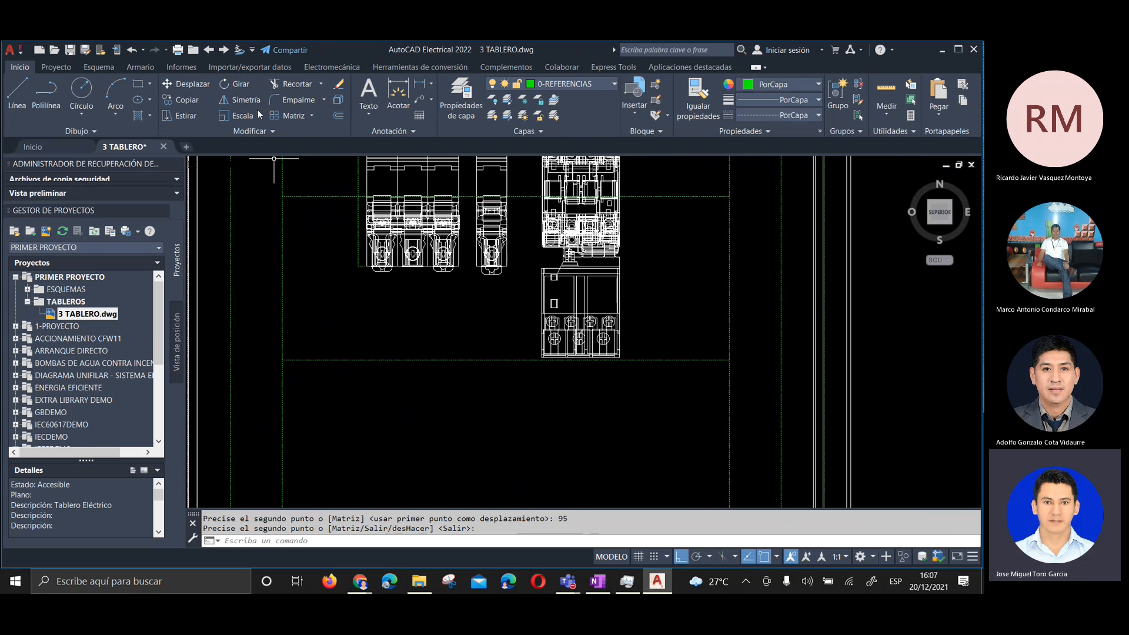
{"action": "left_click", "coordinate": [195, 101]}
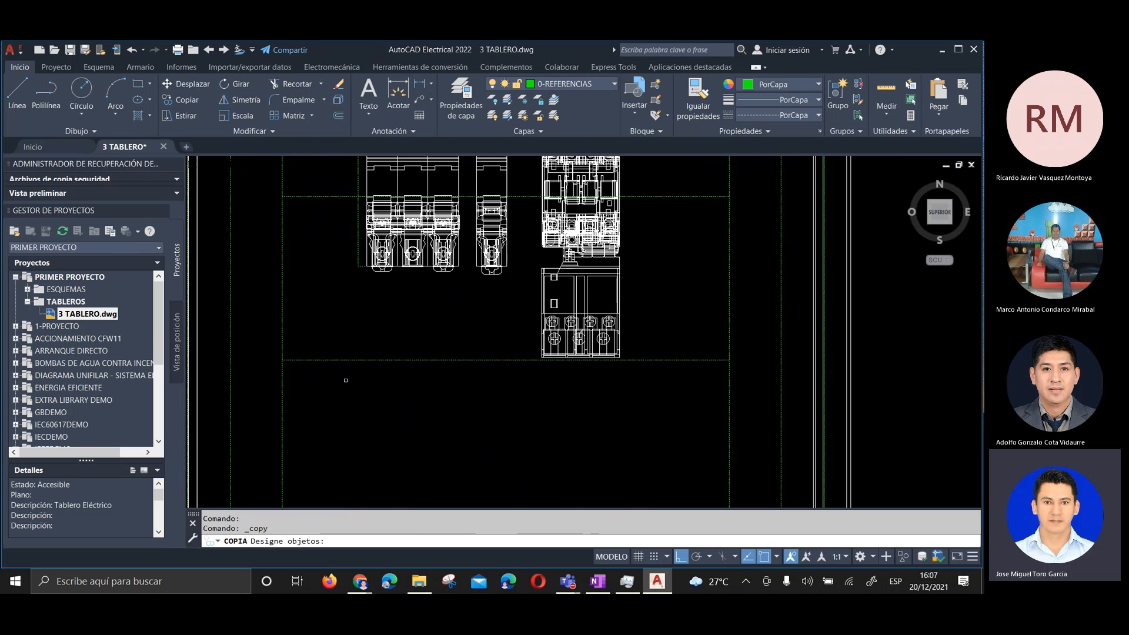
{"action": "left_click", "coordinate": [368, 361]}
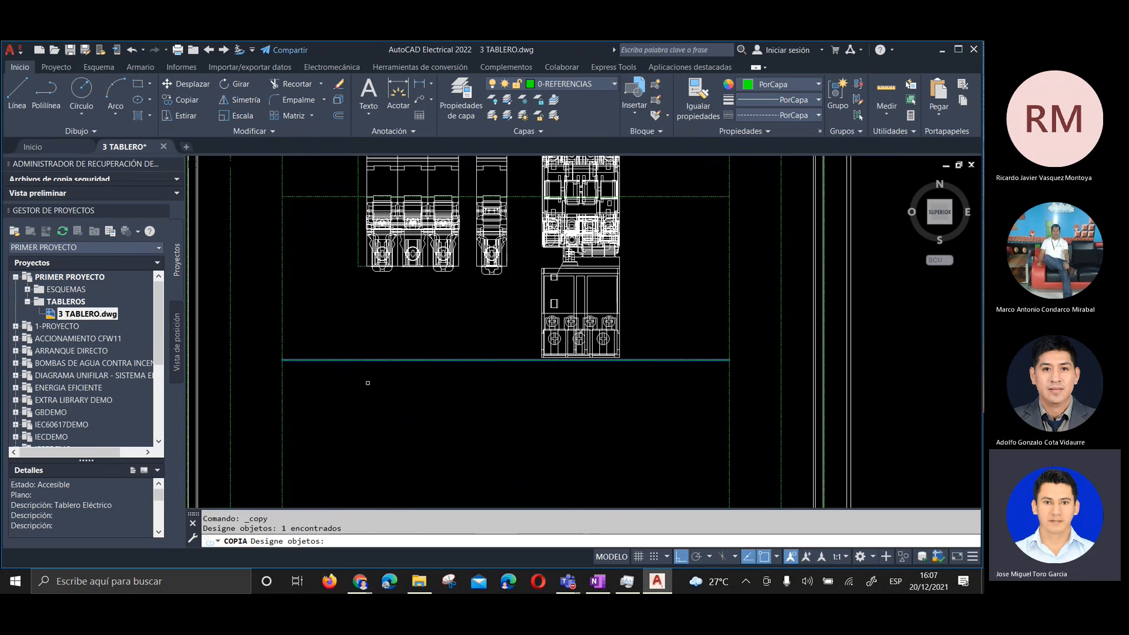
{"action": "key", "text": "Return"}
{"action": "left_click", "coordinate": [367, 374]}
{"action": "type", "text": "30"}
{"action": "key", "text": "Return"}
{"action": "key", "text": "Return"}
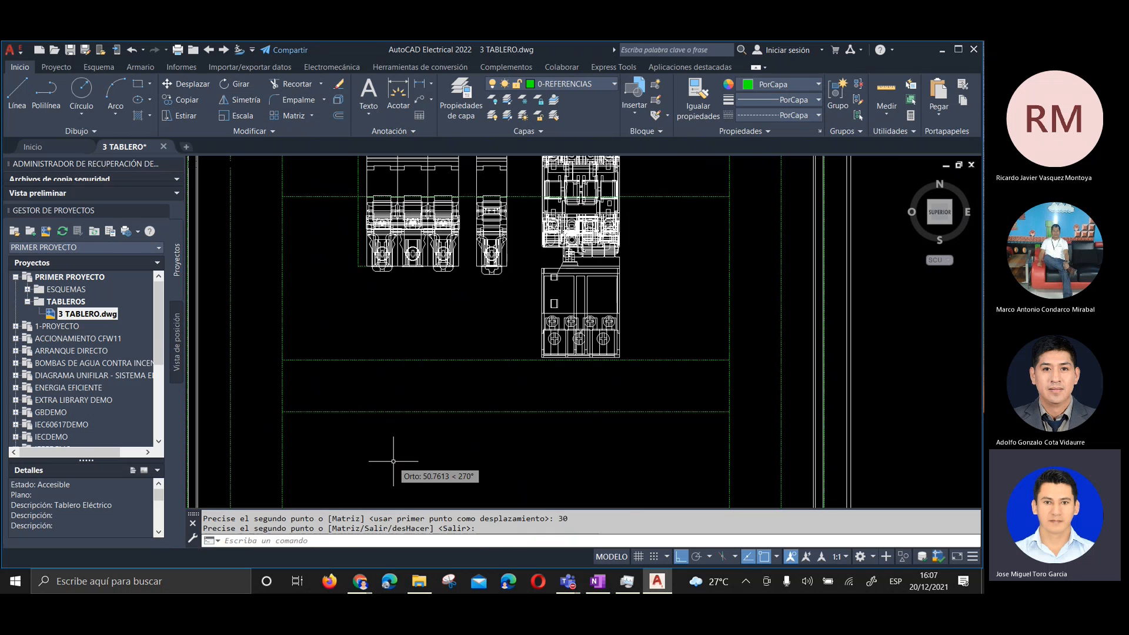
Copy the lowest horizontal reference line another 30 units straight down
{"action": "key", "text": "Return"}
{"action": "left_click", "coordinate": [379, 412]}
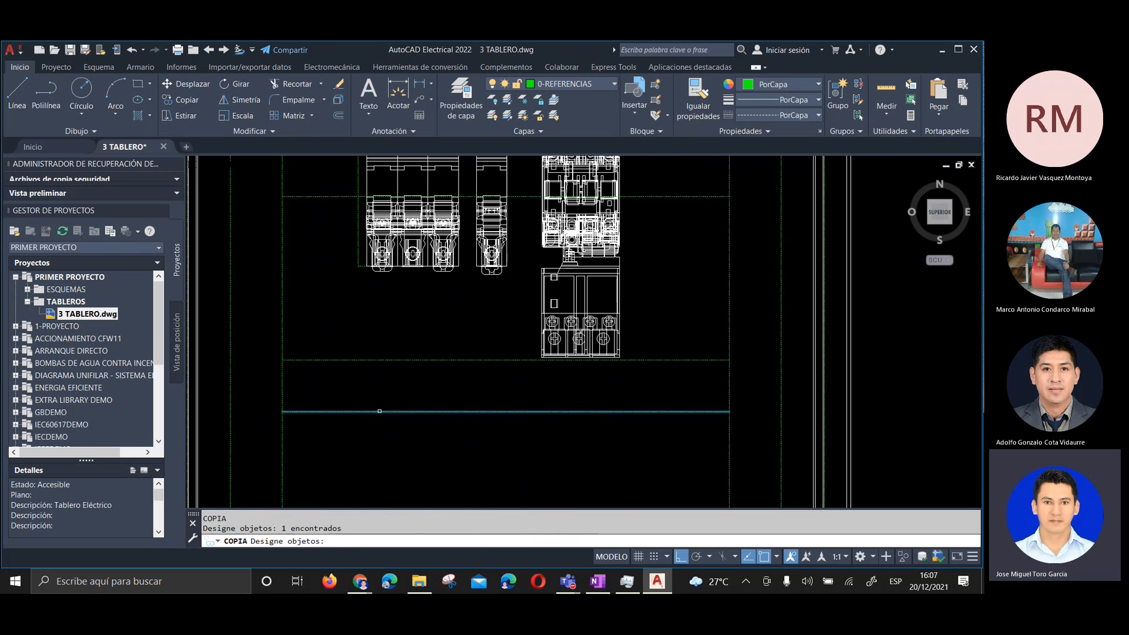
{"action": "key", "text": "Return"}
{"action": "left_click", "coordinate": [379, 411]}
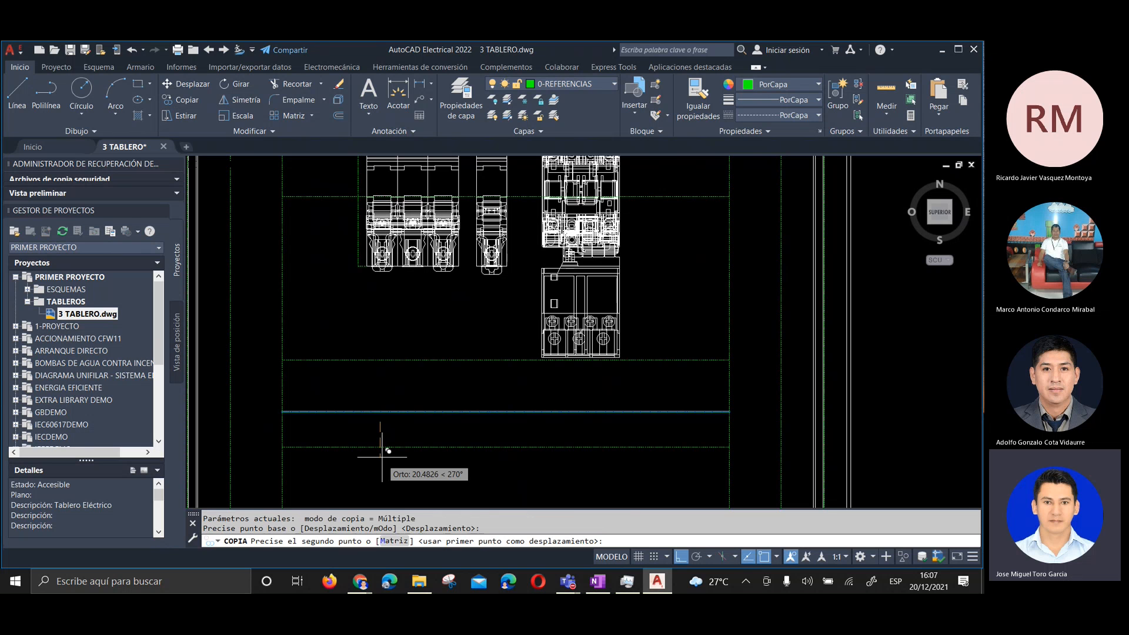
{"action": "type", "text": "30"}
{"action": "key", "text": "Return"}
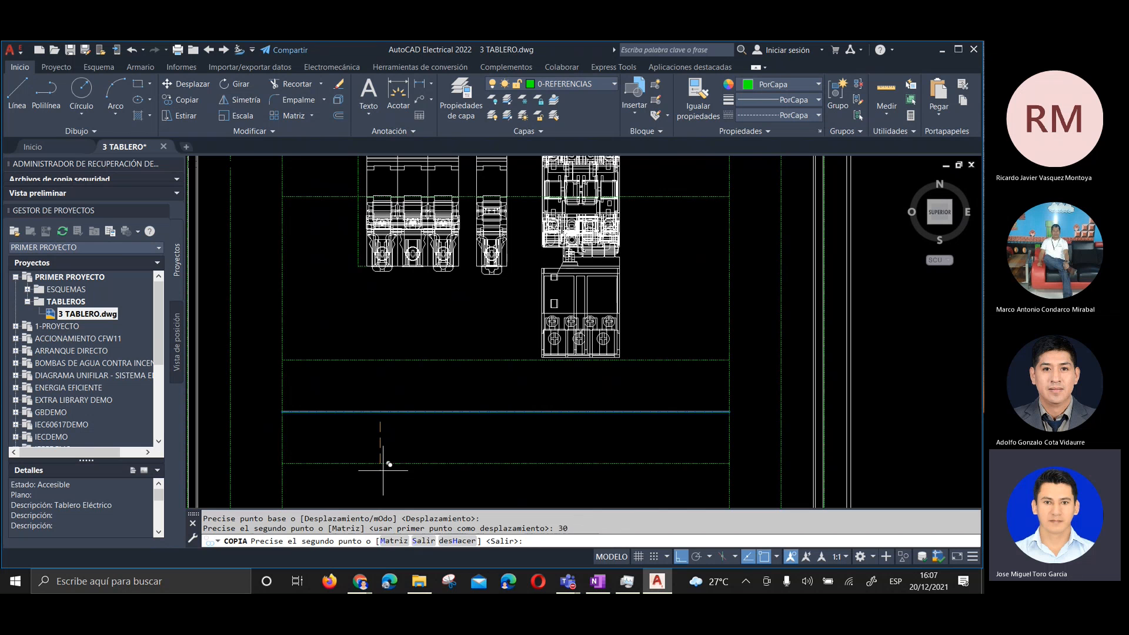
{"action": "key", "text": "Return"}
Check the copied reference lines, clear the selection and save the drawing
{"action": "scroll", "coordinate": [470, 433], "scroll_direction": "down", "scroll_amount": 2}
{"action": "scroll", "coordinate": [361, 432], "scroll_direction": "up", "scroll_amount": 2}
{"action": "middle_click_drag", "start_coordinate": [378, 422], "coordinate": [414, 406]}
{"action": "left_click", "coordinate": [405, 389]}
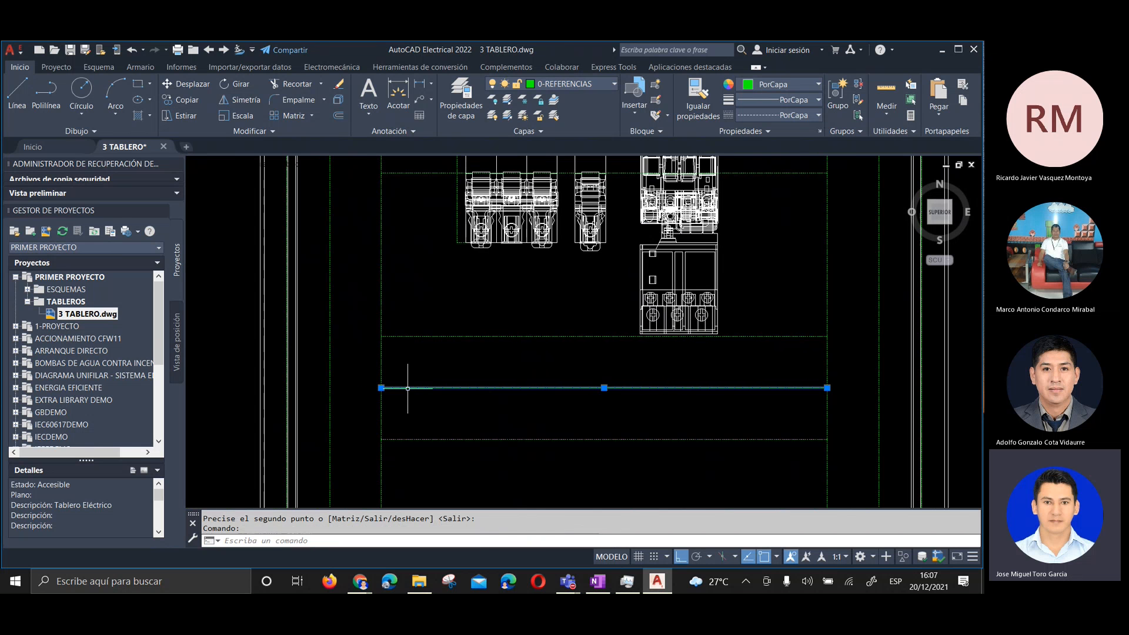
{"action": "key", "text": "Escape"}
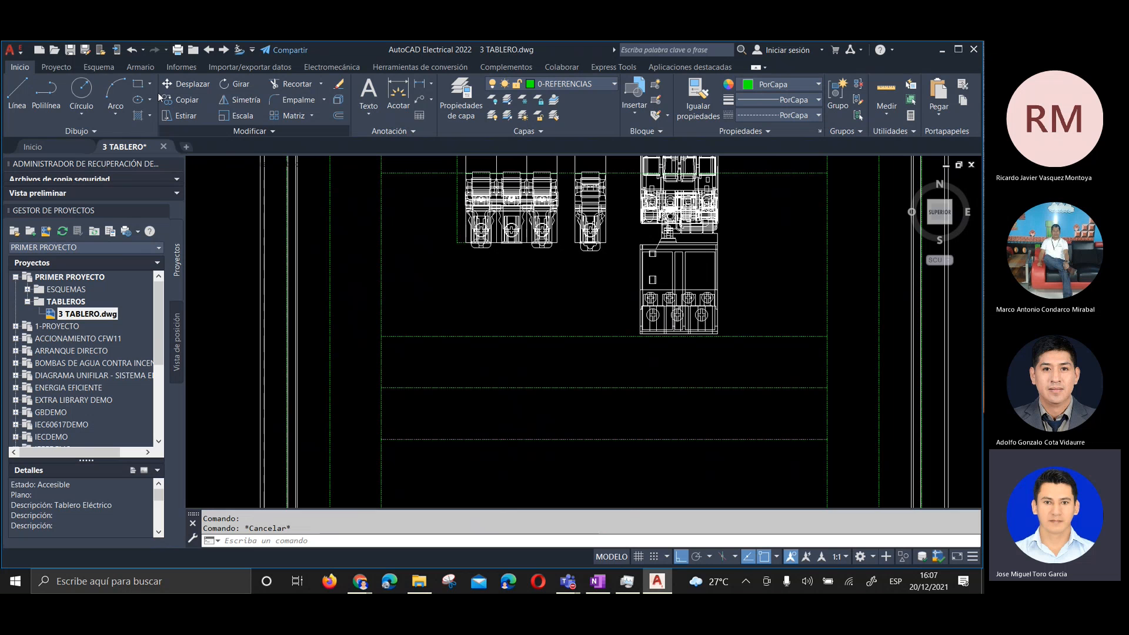
{"action": "left_click", "coordinate": [70, 50]}
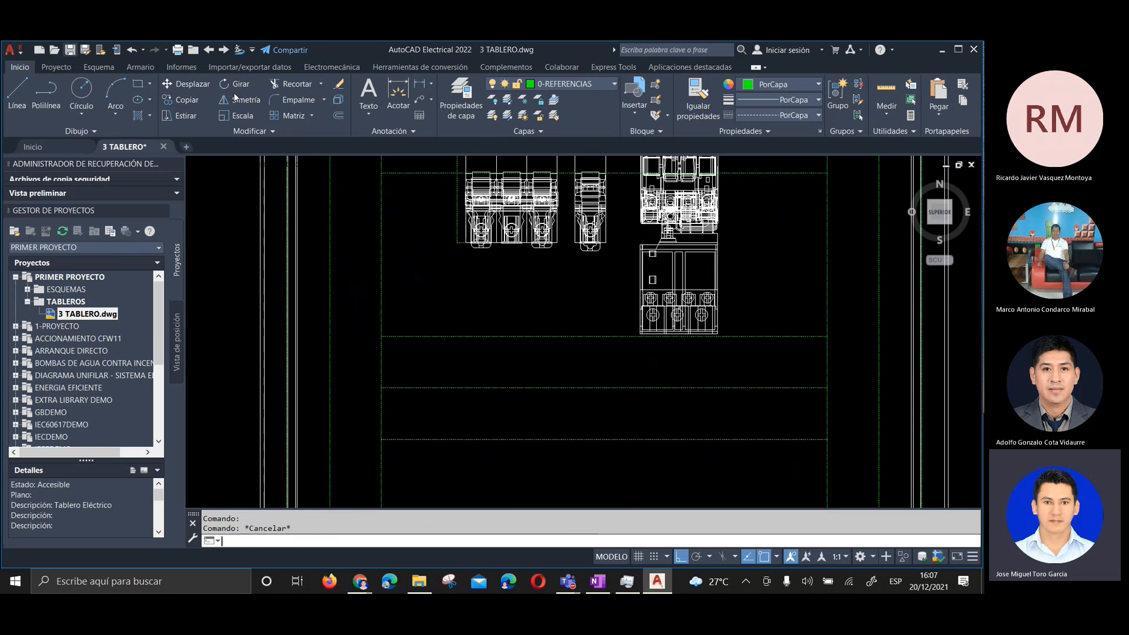
Switch the Trim command's mode to Estándar, then leave the command without trimming anything
{"action": "left_click", "coordinate": [298, 87]}
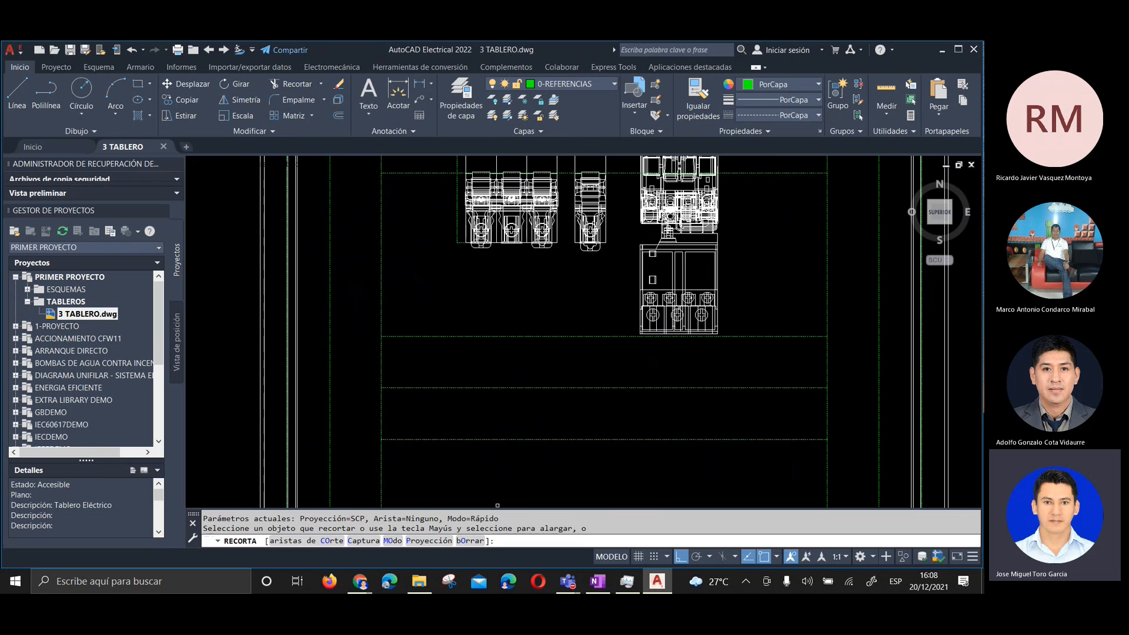
{"action": "type", "text": "mo"}
{"action": "key", "text": "Return"}
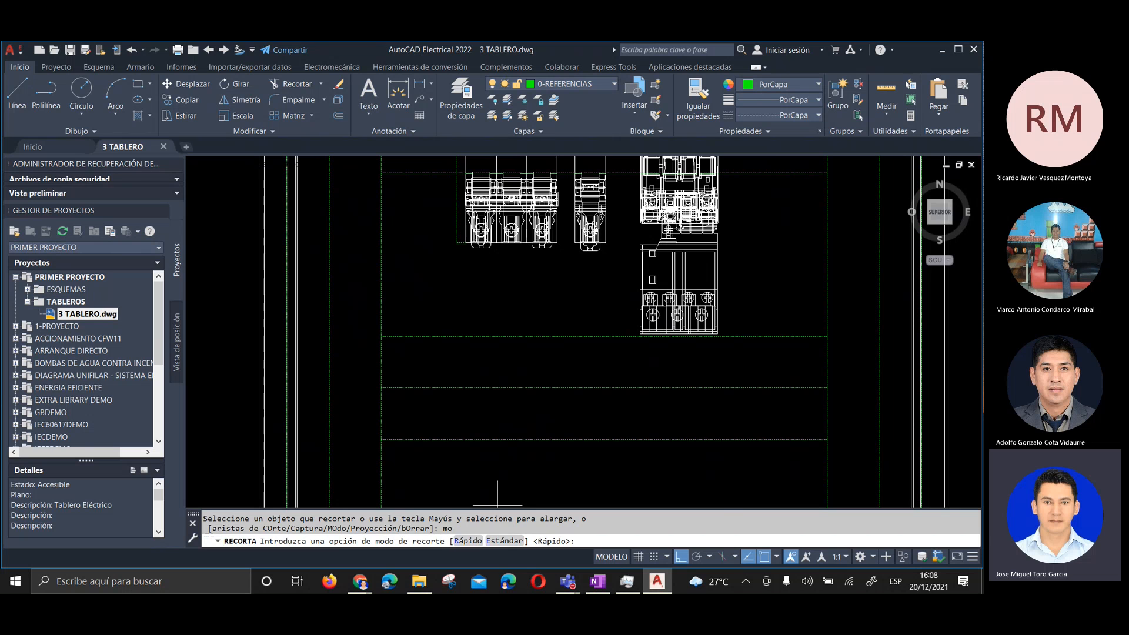
{"action": "type", "text": "e"}
{"action": "key", "text": "Return"}
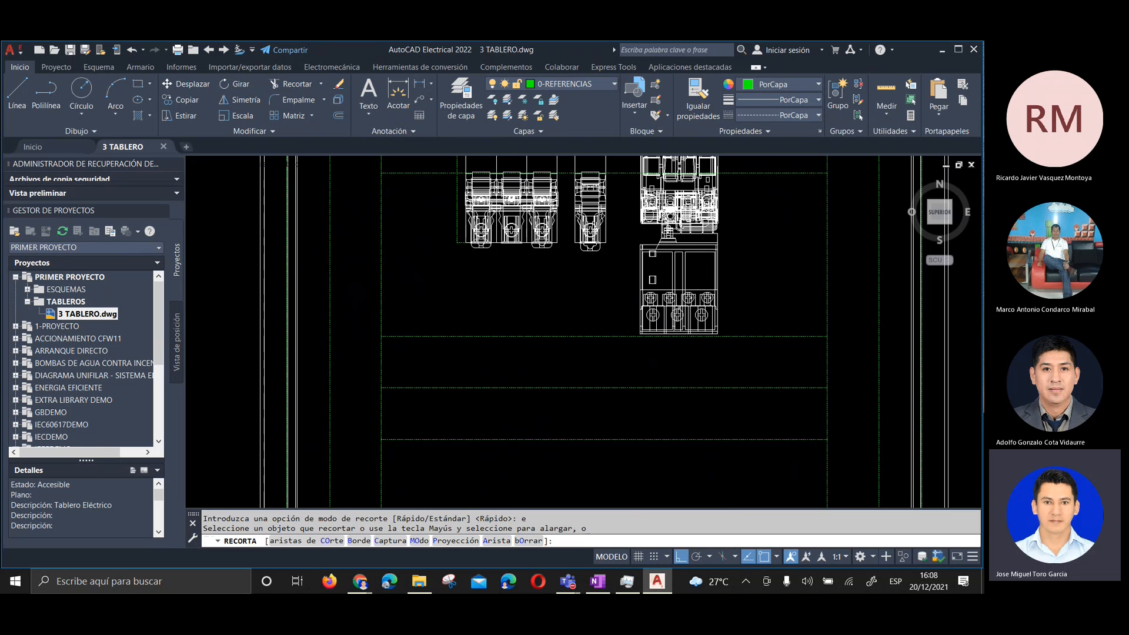
{"action": "left_click", "coordinate": [478, 450]}
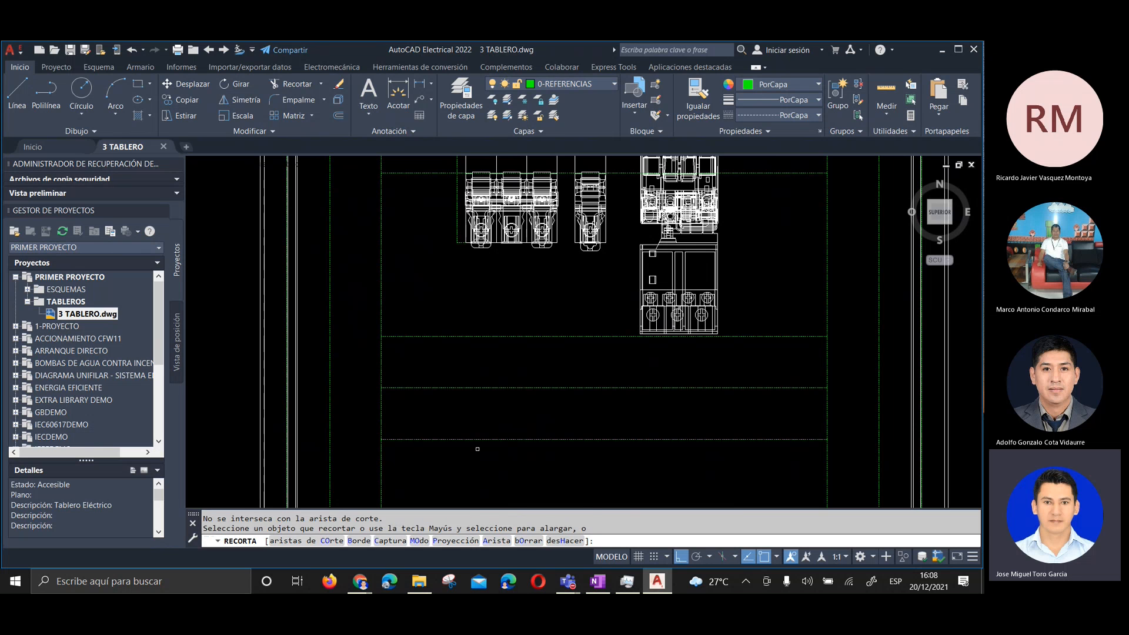
{"action": "key", "text": "Escape"}
{"action": "key", "text": "Escape"}
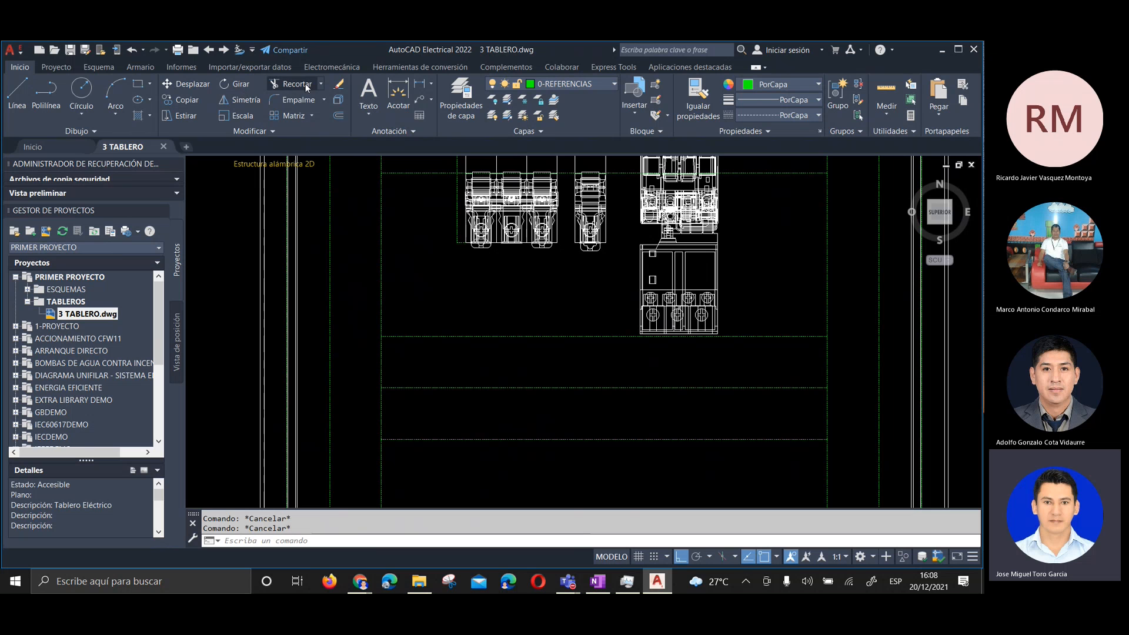
Try to extend the middle of the three lower horizontal reference lines to the outer left vertical reference line
{"action": "left_click", "coordinate": [321, 83]}
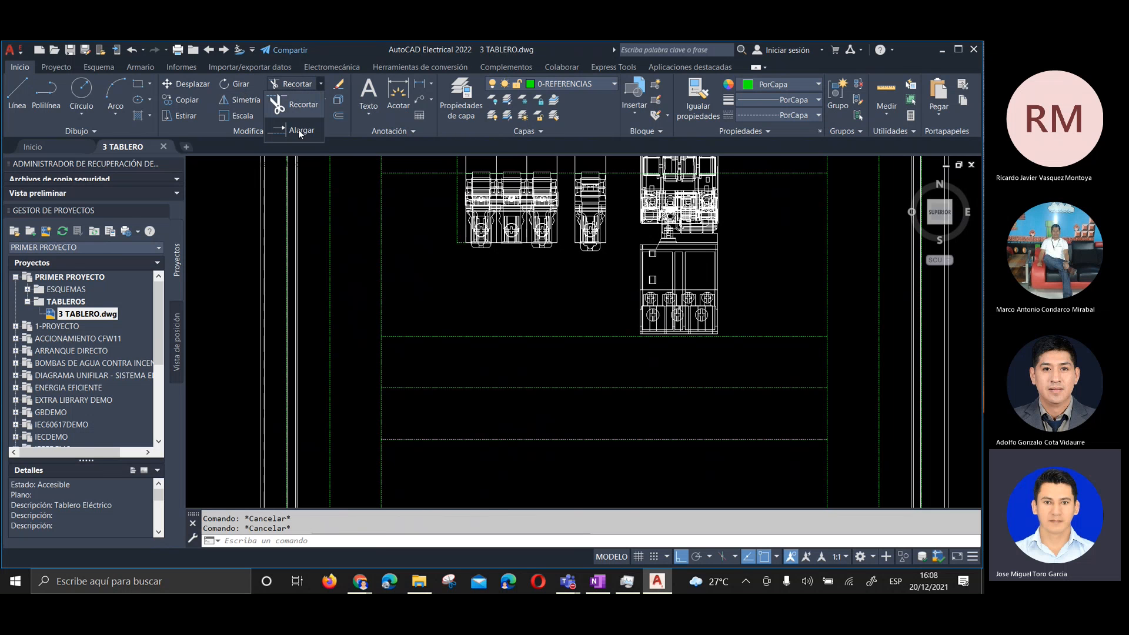
{"action": "left_click", "coordinate": [299, 132]}
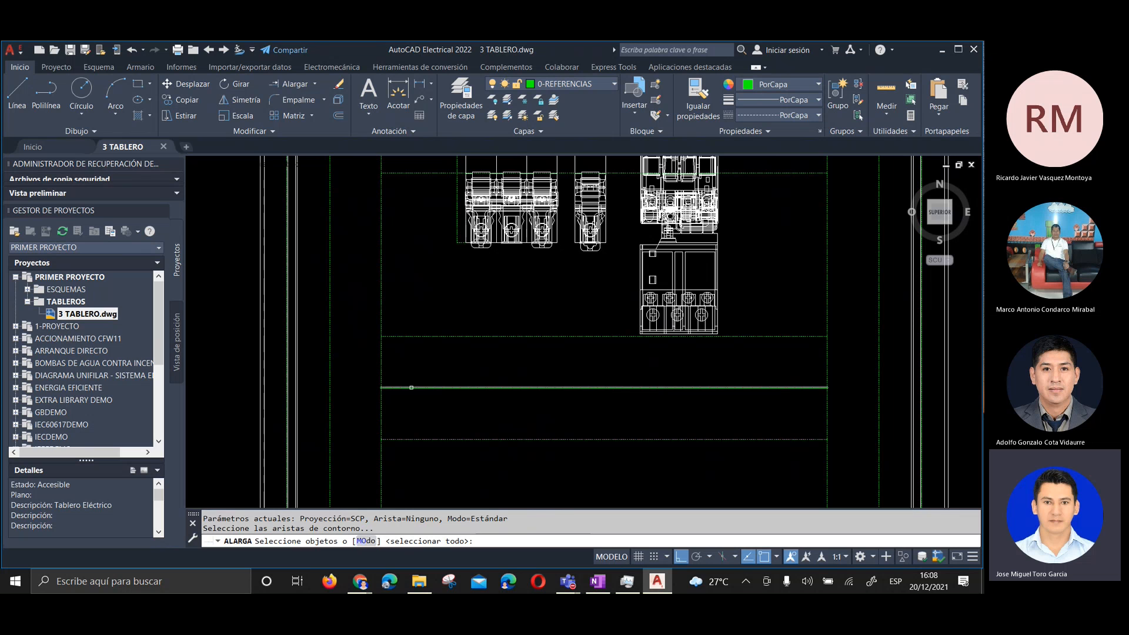
{"action": "left_click", "coordinate": [407, 388]}
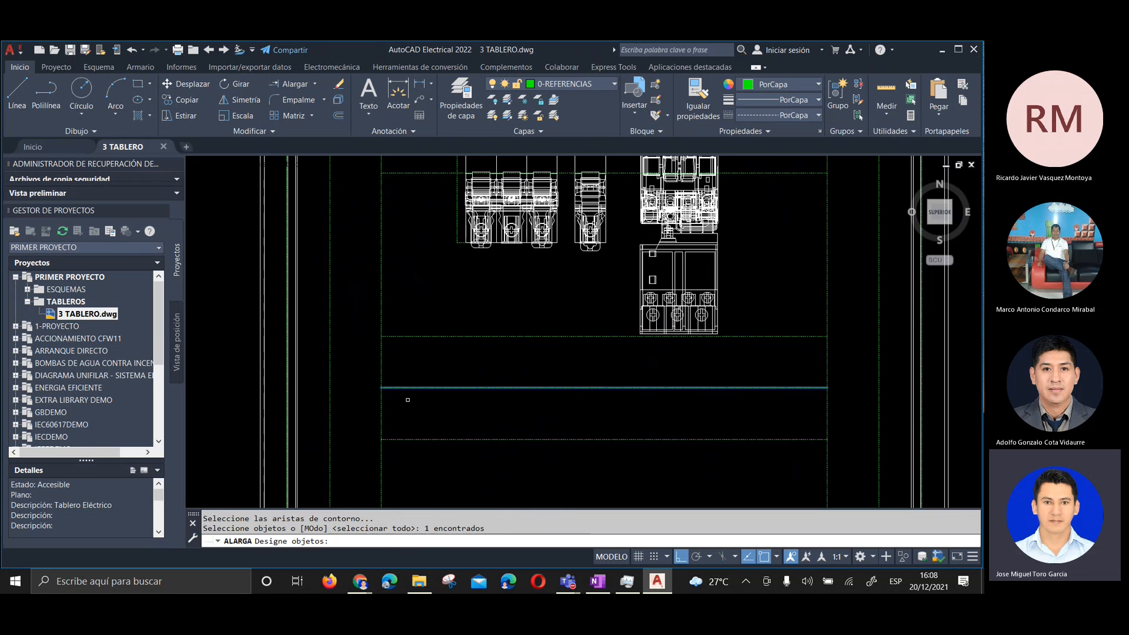
{"action": "left_click", "coordinate": [329, 403]}
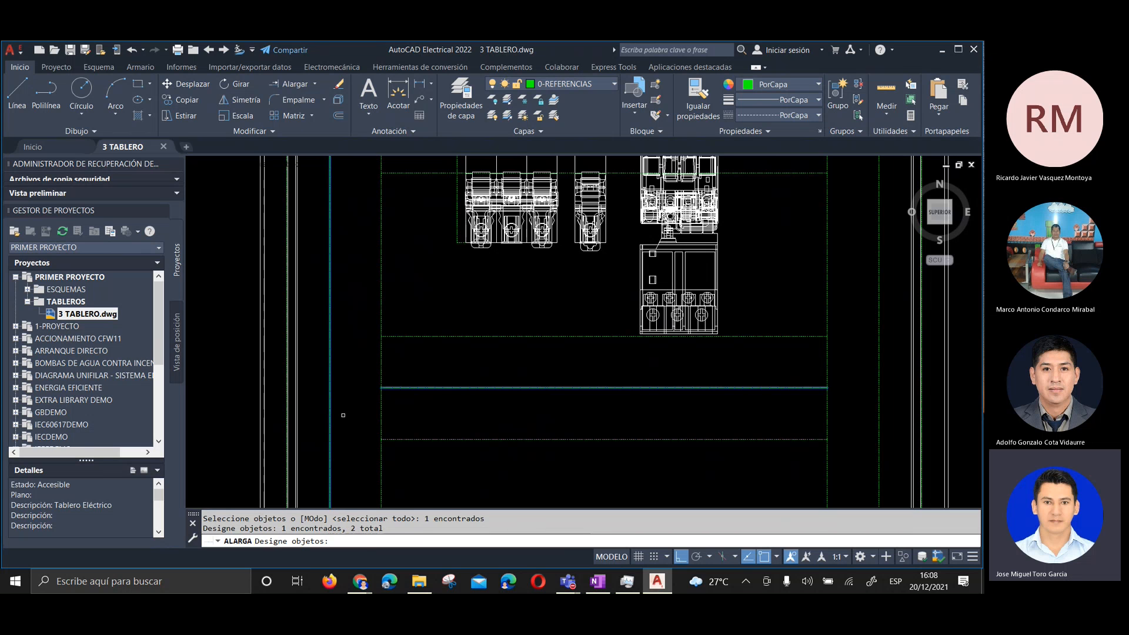
{"action": "key", "text": "Return"}
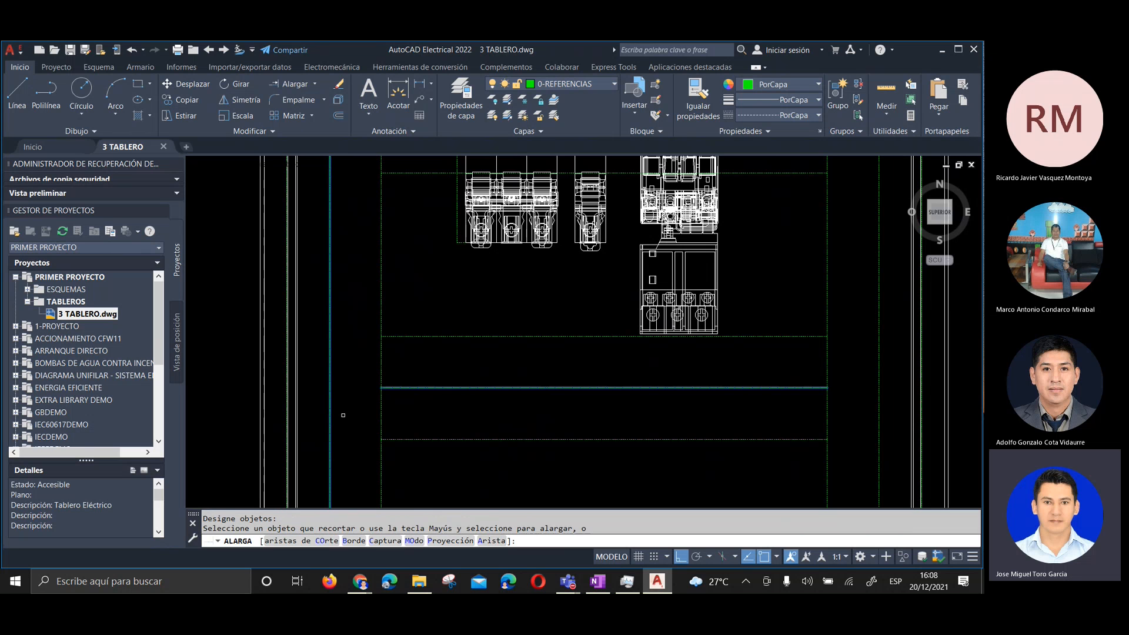
{"action": "key", "text": "Return"}
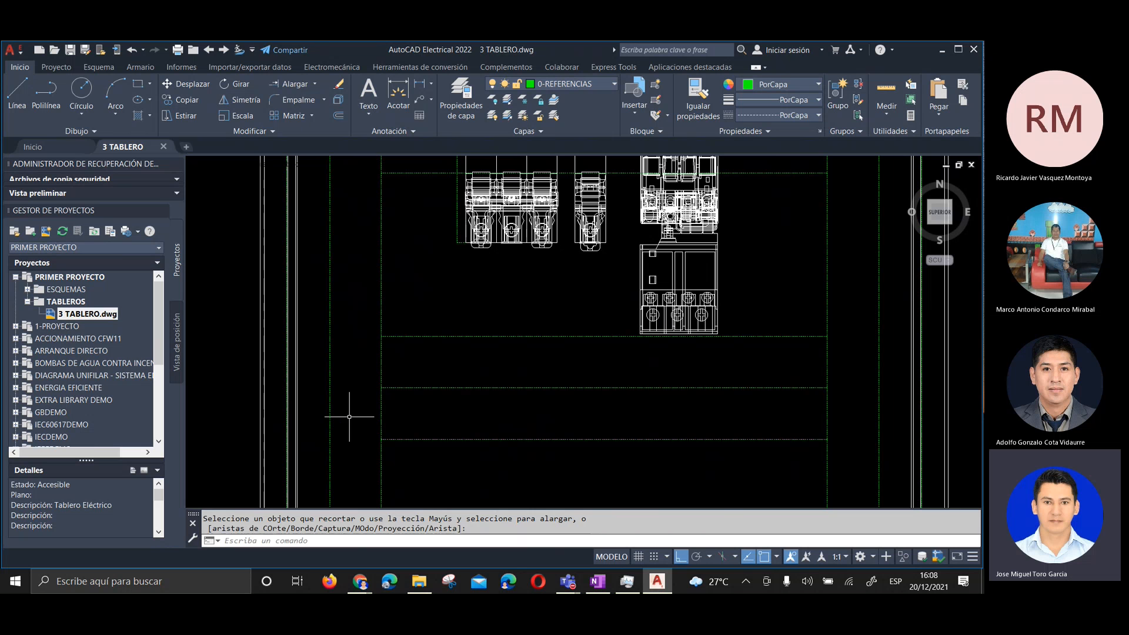
Stretch the left end of the middle lower reference line to the outer left vertical reference line
{"action": "left_click", "coordinate": [394, 388]}
{"action": "left_click", "coordinate": [378, 387]}
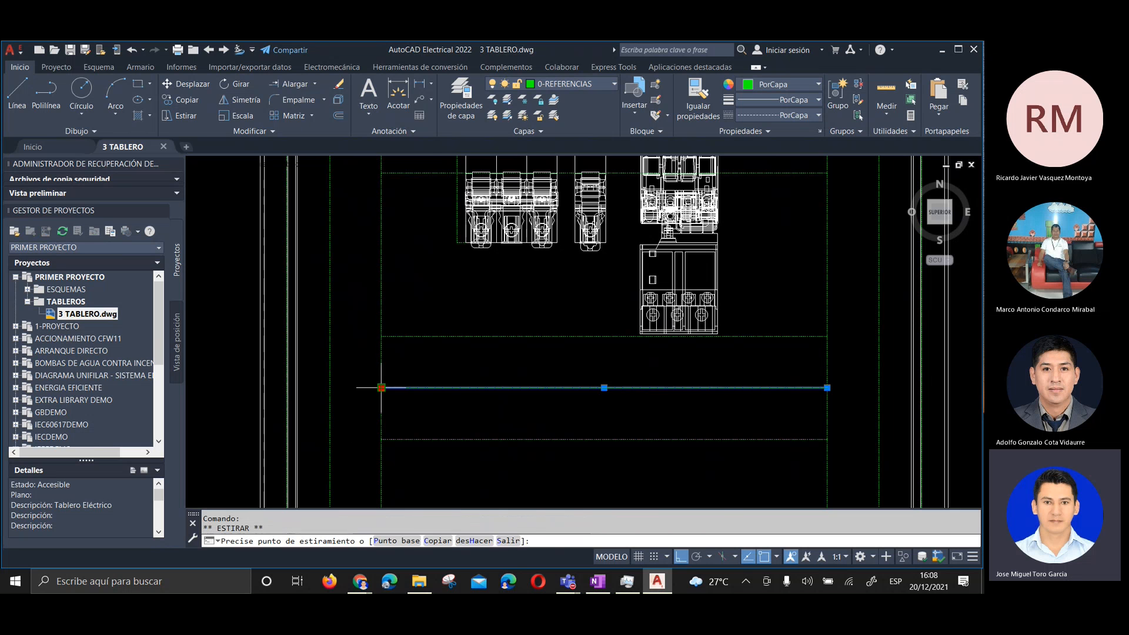
{"action": "scroll", "coordinate": [351, 391], "scroll_direction": "up", "scroll_amount": 4}
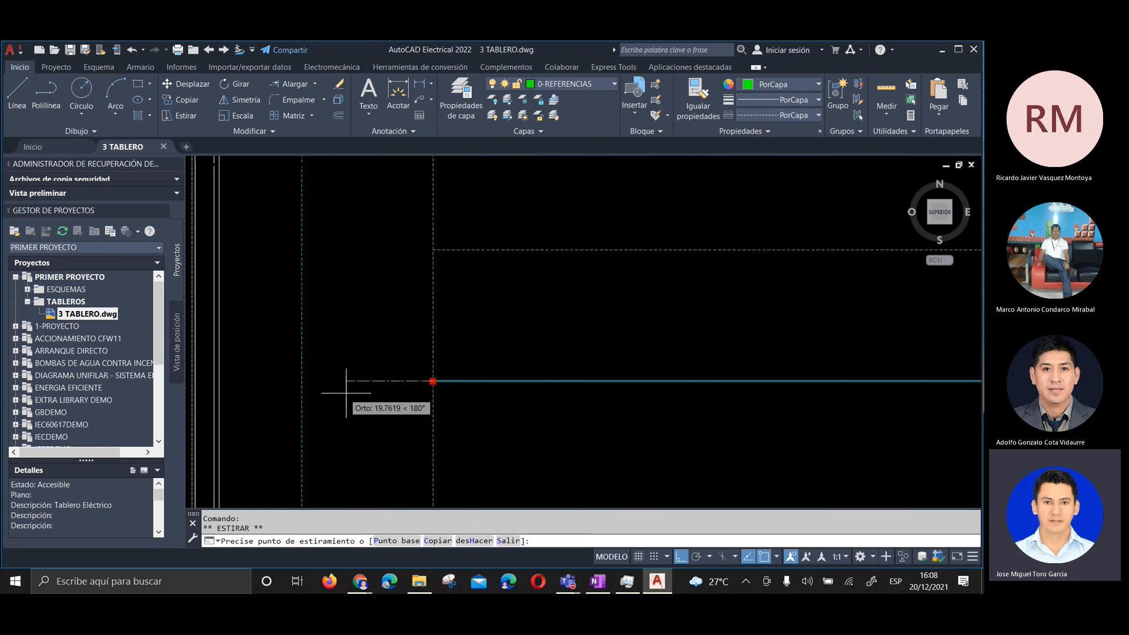
{"action": "left_click", "coordinate": [303, 381]}
{"action": "scroll", "coordinate": [332, 419], "scroll_direction": "down", "scroll_amount": 4}
{"action": "key", "text": "Escape"}
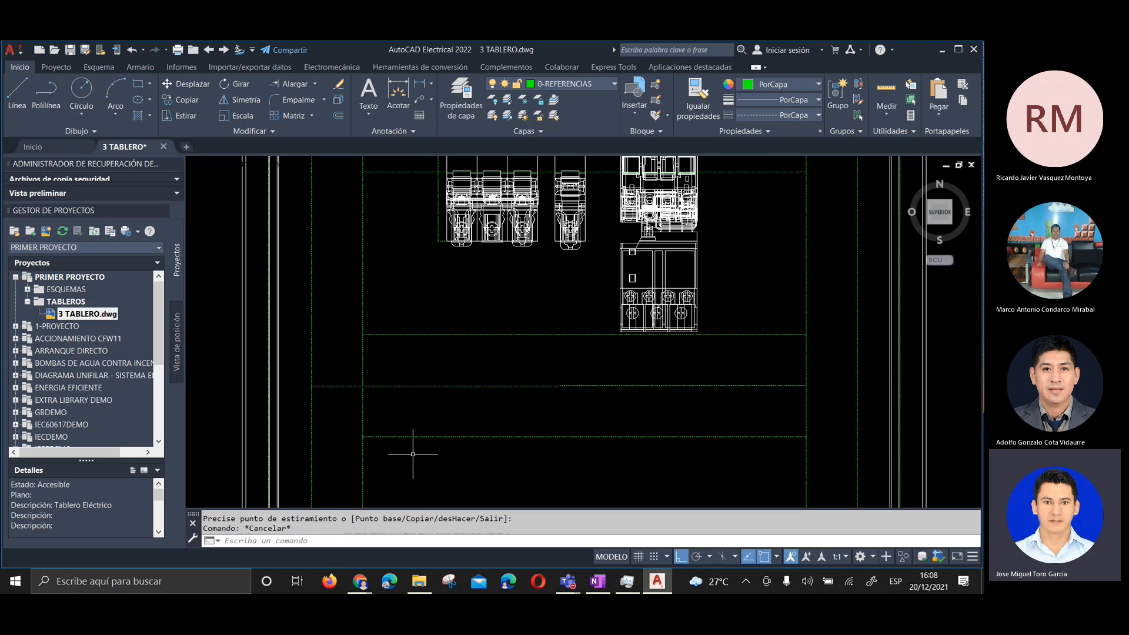
Stretch the left end of the lowest horizontal reference line to the outer left vertical reference line
{"action": "left_click", "coordinate": [386, 437]}
{"action": "scroll", "coordinate": [353, 441], "scroll_direction": "up", "scroll_amount": 2}
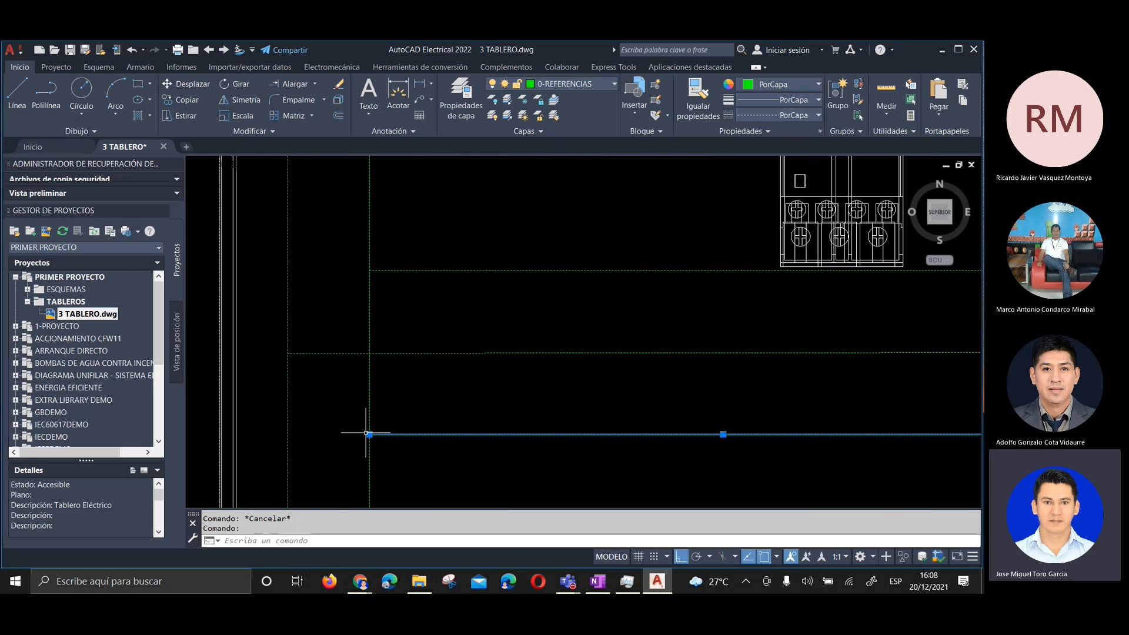
{"action": "left_click", "coordinate": [369, 434]}
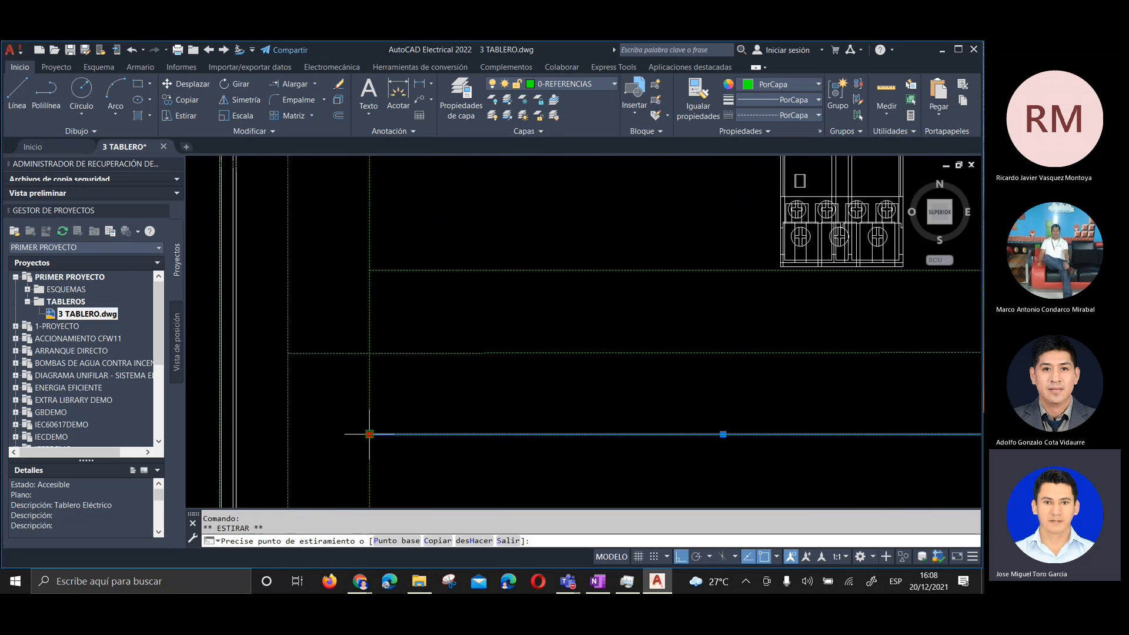
{"action": "left_click", "coordinate": [288, 435]}
{"action": "scroll", "coordinate": [299, 412], "scroll_direction": "down", "scroll_amount": 3}
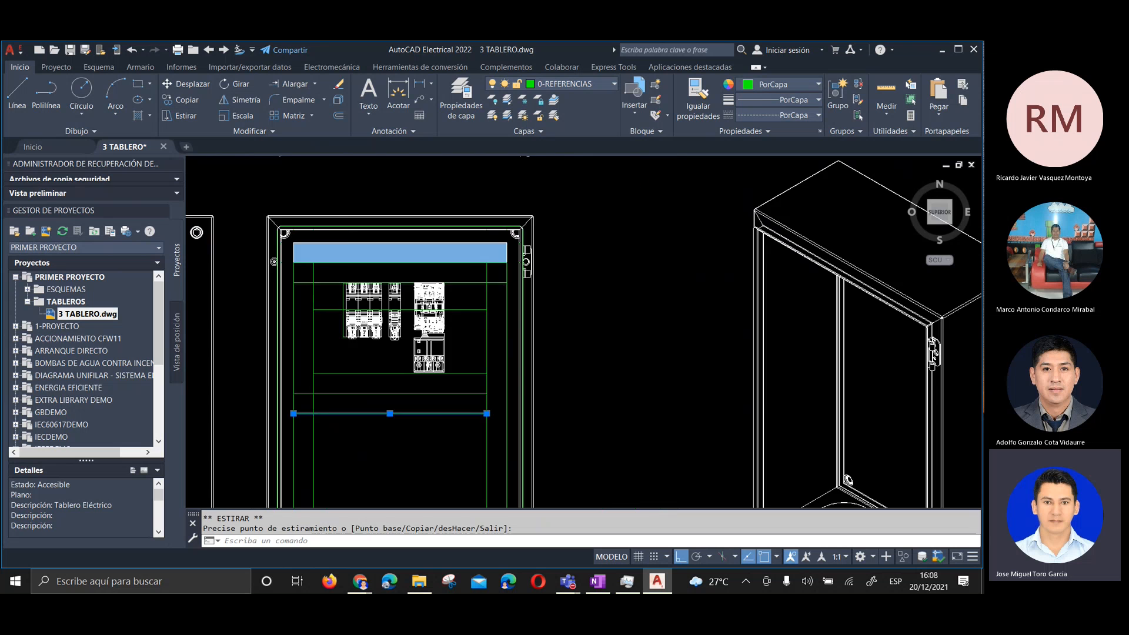
Stretch the right end of the lowest horizontal reference line to the outer right vertical reference line
{"action": "scroll", "coordinate": [473, 415], "scroll_direction": "up", "scroll_amount": 2}
{"action": "left_click", "coordinate": [512, 408]}
{"action": "scroll", "coordinate": [559, 411], "scroll_direction": "up", "scroll_amount": 5}
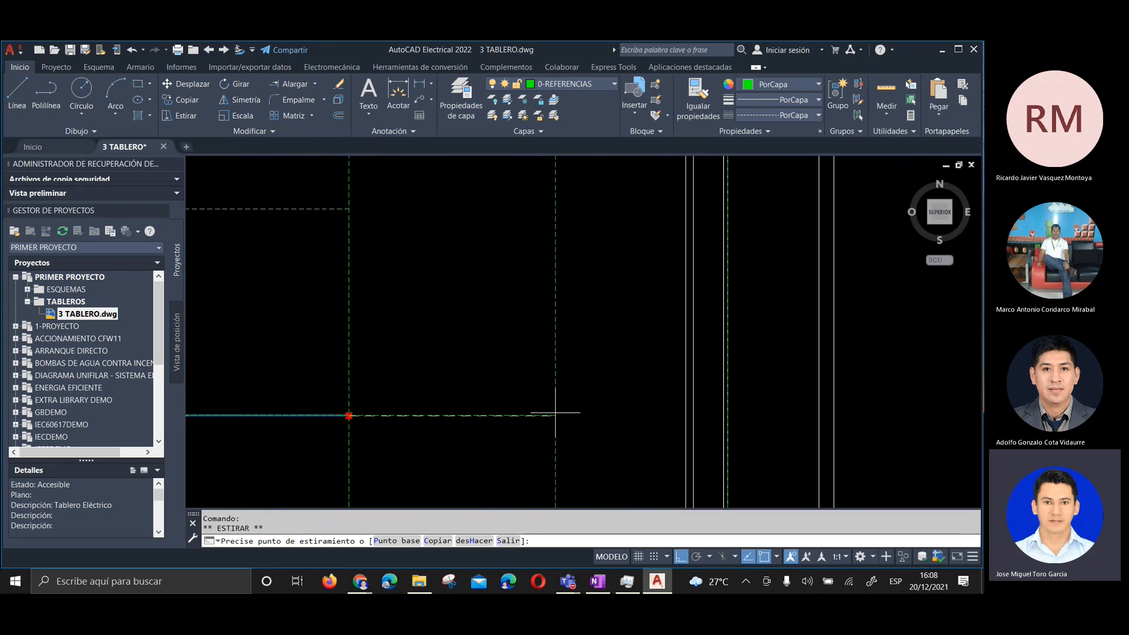
{"action": "left_click", "coordinate": [555, 417]}
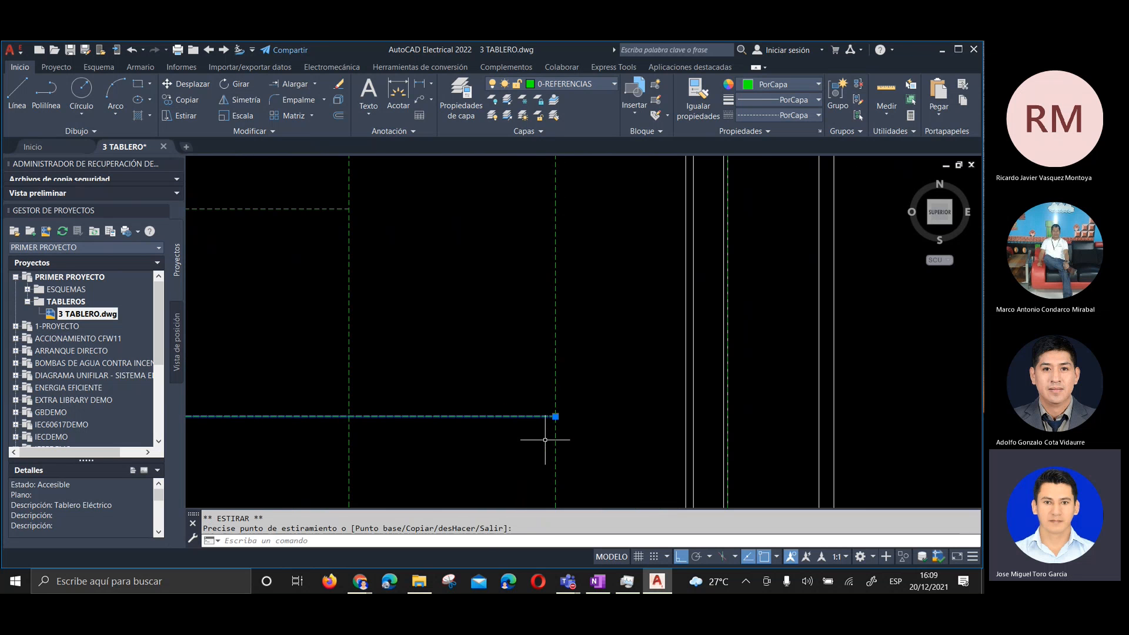
{"action": "key", "text": "Escape"}
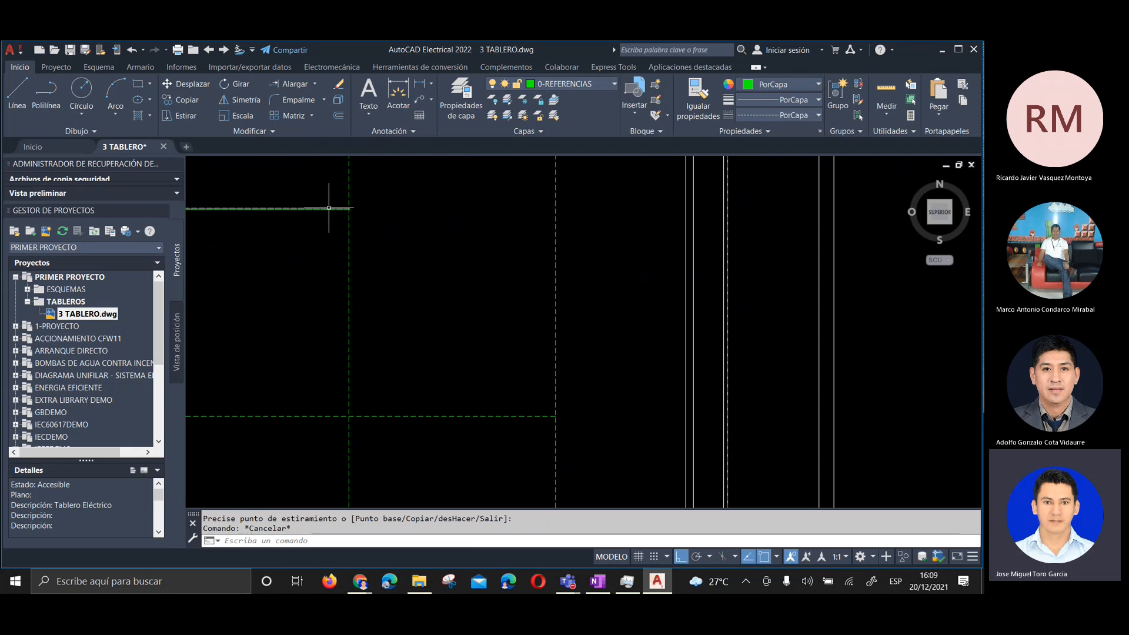
Stretch the right end of the middle lower reference line to the outer right vertical reference line
{"action": "left_click", "coordinate": [349, 209]}
{"action": "left_click", "coordinate": [415, 210]}
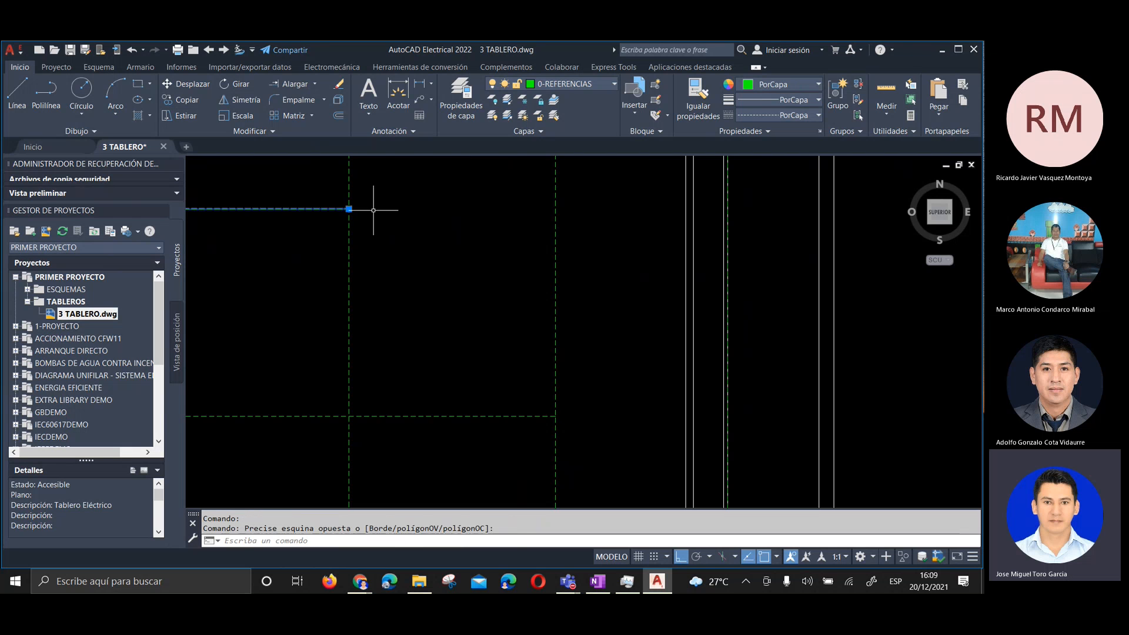
{"action": "left_click", "coordinate": [348, 208]}
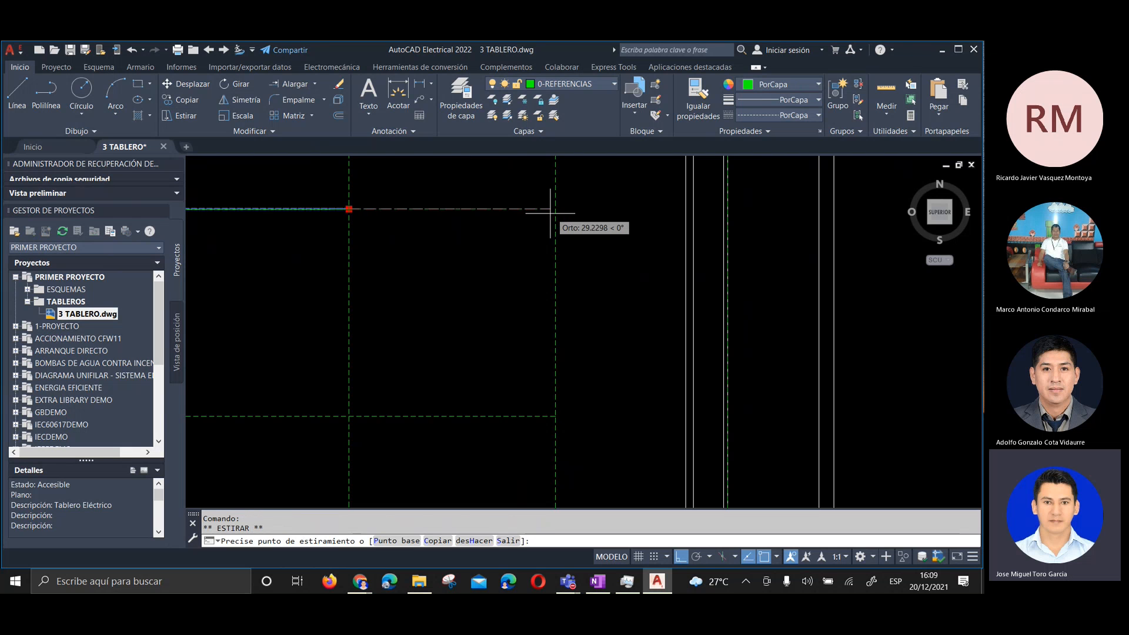
{"action": "key", "text": "Escape"}
{"action": "scroll", "coordinate": [549, 262], "scroll_direction": "down", "scroll_amount": 5}
{"action": "mouse_move", "coordinate": [453, 281]}
{"action": "middle_mouse_down"}
{"action": "mouse_move", "coordinate": [522, 291]}
{"action": "mouse_move", "coordinate": [606, 279]}
{"action": "middle_mouse_up"}
{"action": "scroll", "coordinate": [601, 274], "scroll_direction": "down", "scroll_amount": 4}
{"action": "scroll", "coordinate": [519, 273], "scroll_direction": "up", "scroll_amount": 2}
{"action": "middle_click_drag", "start_coordinate": [515, 275], "coordinate": [530, 311]}
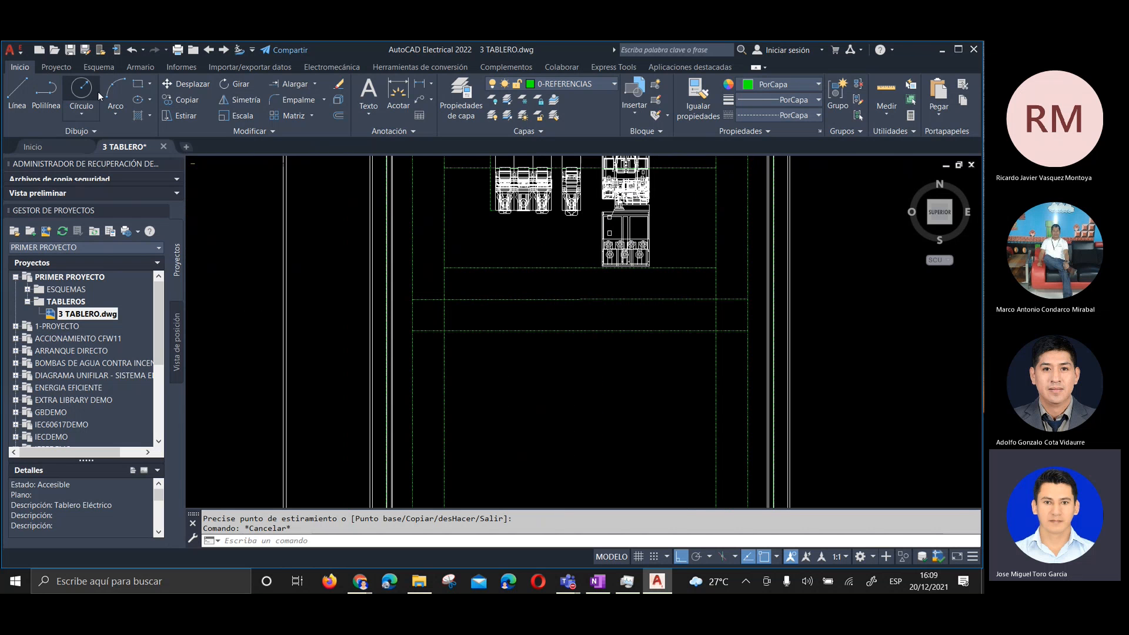
{"action": "left_click", "coordinate": [136, 84]}
{"action": "scroll", "coordinate": [412, 297], "scroll_direction": "up", "scroll_amount": 3}
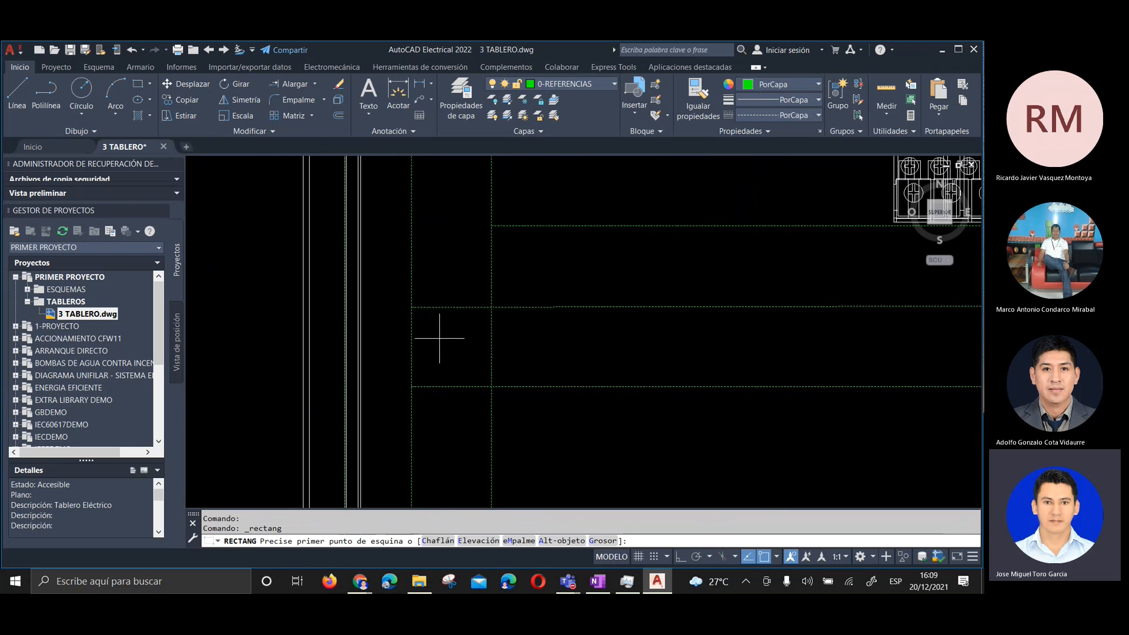
{"action": "left_click", "coordinate": [404, 308]}
{"action": "scroll", "coordinate": [405, 308], "scroll_direction": "down", "scroll_amount": 5}
{"action": "scroll", "coordinate": [411, 319], "scroll_direction": "up", "scroll_amount": 14}
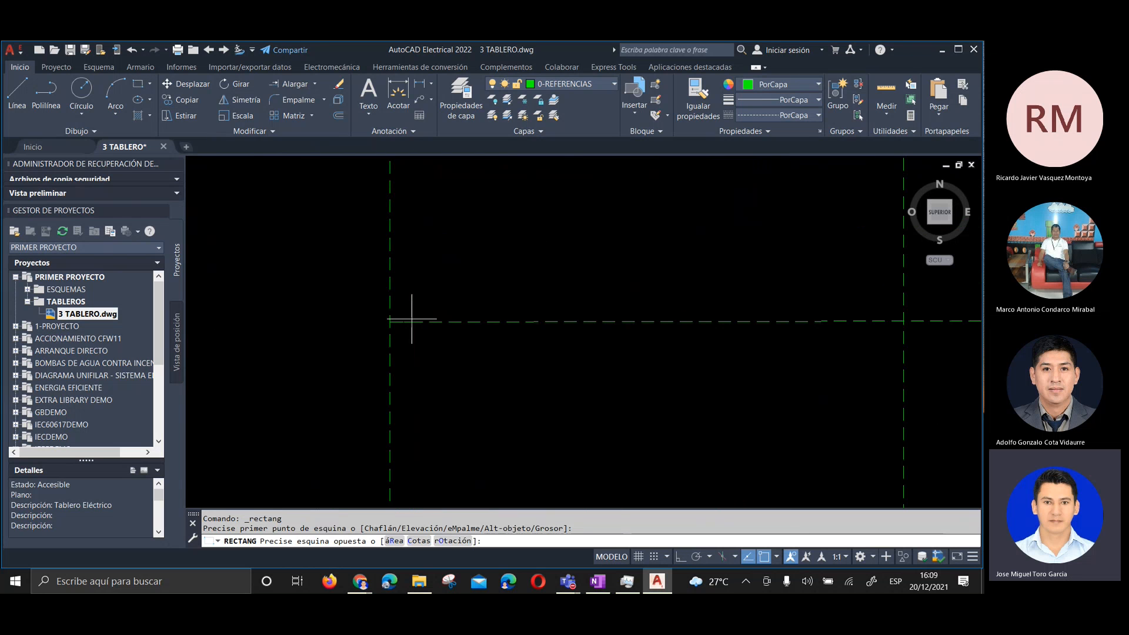
{"action": "middle_click_drag", "start_coordinate": [365, 297], "coordinate": [272, 210]}
{"action": "scroll", "coordinate": [273, 210], "scroll_direction": "down", "scroll_amount": 4}
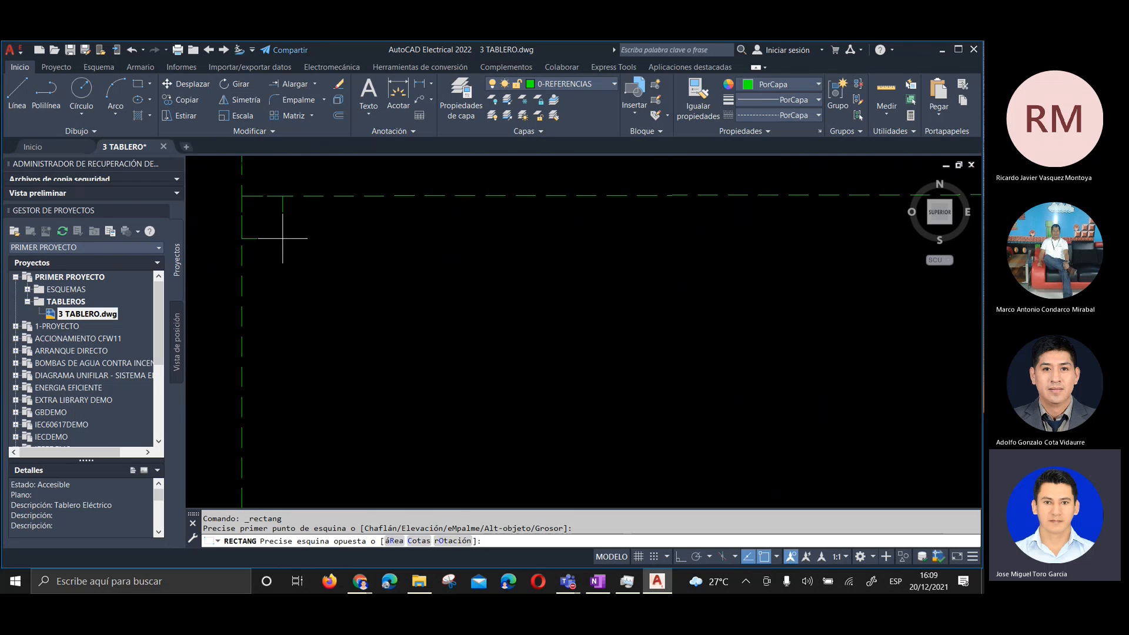
{"action": "key", "text": "Escape"}
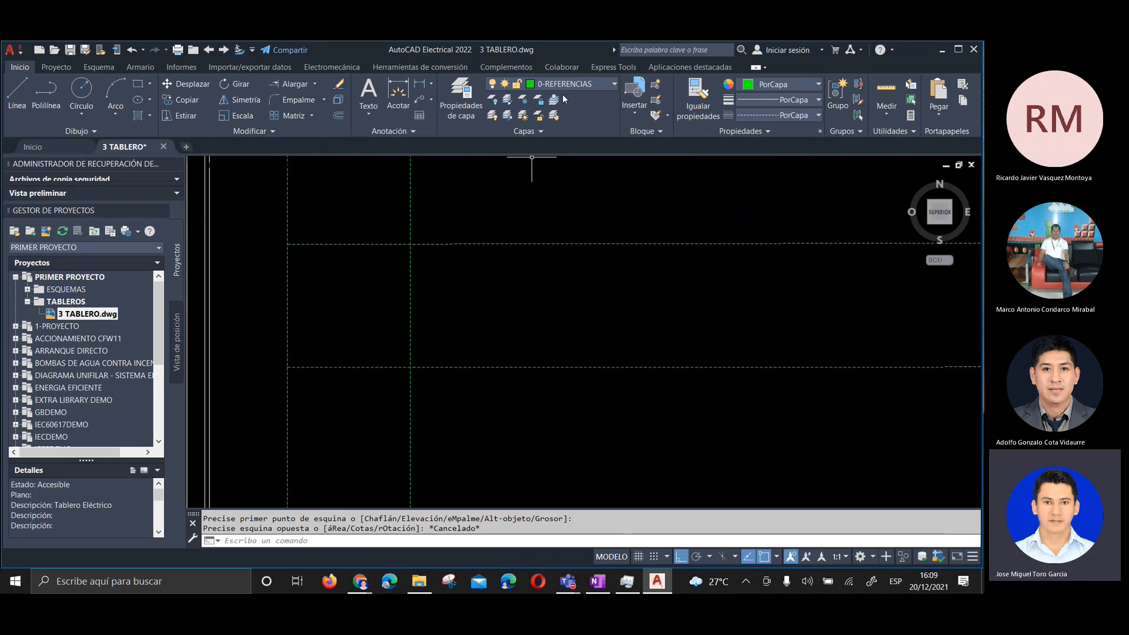
Draw a rectangle from the left end of the middle lower reference line to the right end of the lowest one
{"action": "left_click", "coordinate": [139, 84]}
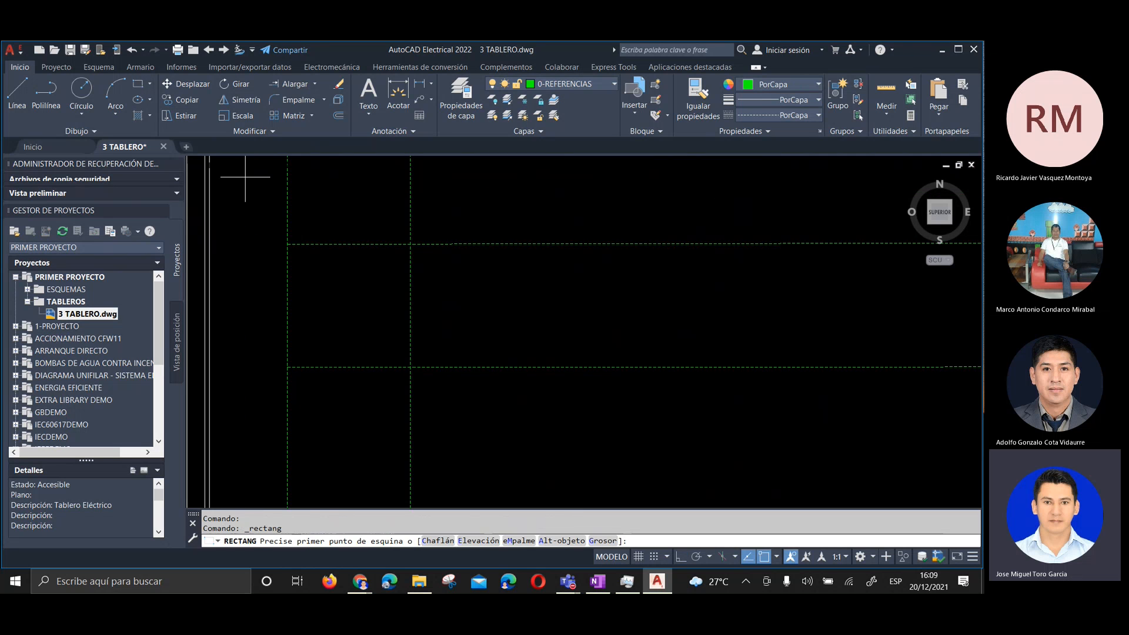
{"action": "left_click", "coordinate": [287, 244]}
{"action": "scroll", "coordinate": [276, 247], "scroll_direction": "down", "scroll_amount": 6}
{"action": "scroll", "coordinate": [595, 267], "scroll_direction": "up", "scroll_amount": 4}
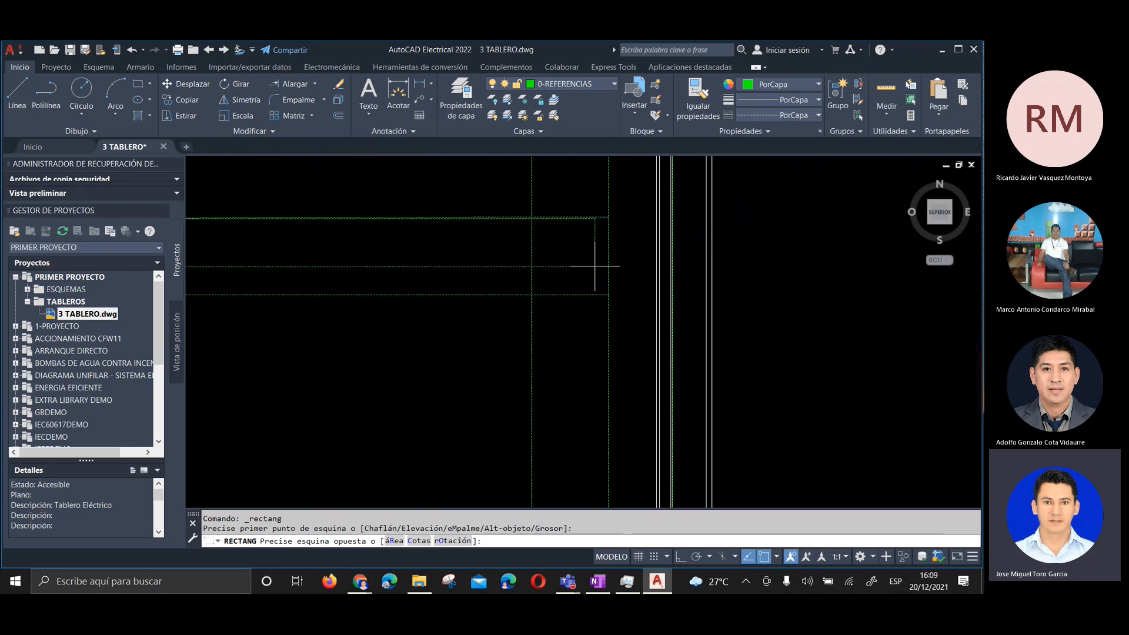
{"action": "left_click", "coordinate": [608, 295]}
{"action": "scroll", "coordinate": [499, 244], "scroll_direction": "down", "scroll_amount": 2}
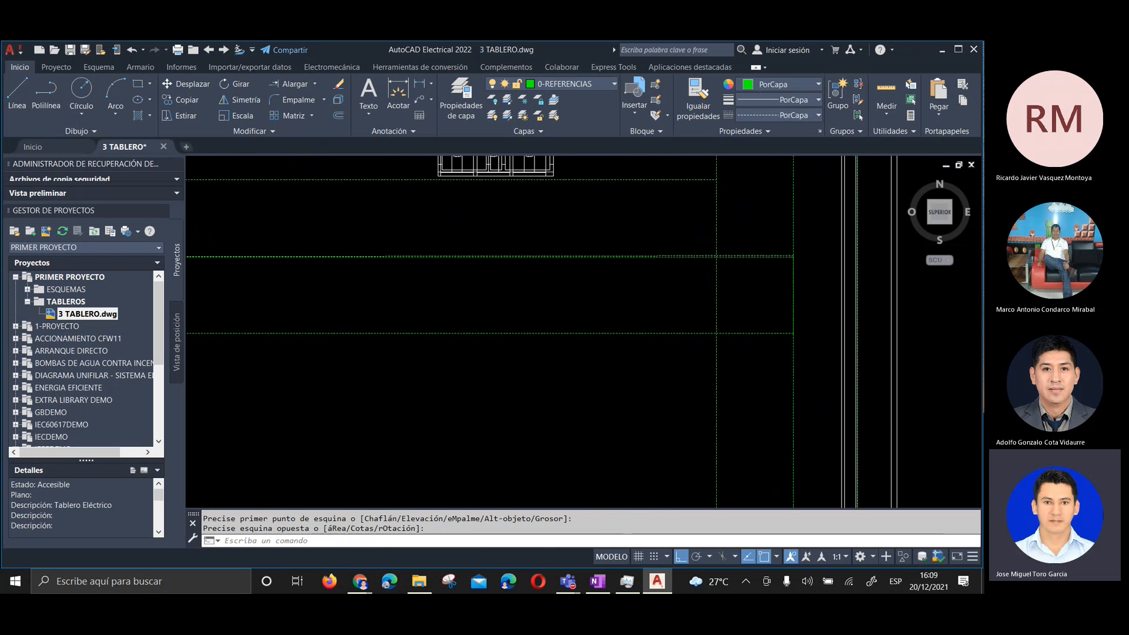
Examine how the rectangle's upper edge lines up with the middle reference line along its whole length
{"action": "scroll", "coordinate": [429, 259], "scroll_direction": "up", "scroll_amount": 2}
{"action": "middle_click_drag", "start_coordinate": [423, 276], "coordinate": [507, 312]}
{"action": "scroll", "coordinate": [494, 310], "scroll_direction": "up", "scroll_amount": 4}
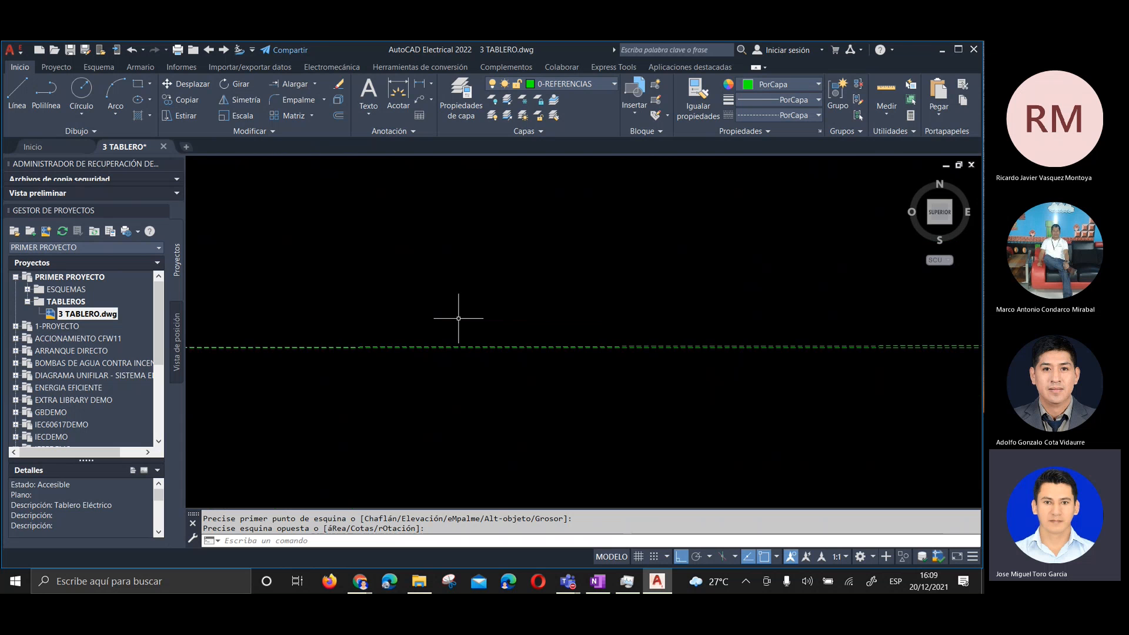
{"action": "scroll", "coordinate": [607, 320], "scroll_direction": "down", "scroll_amount": 3}
{"action": "scroll", "coordinate": [760, 323], "scroll_direction": "up", "scroll_amount": 3}
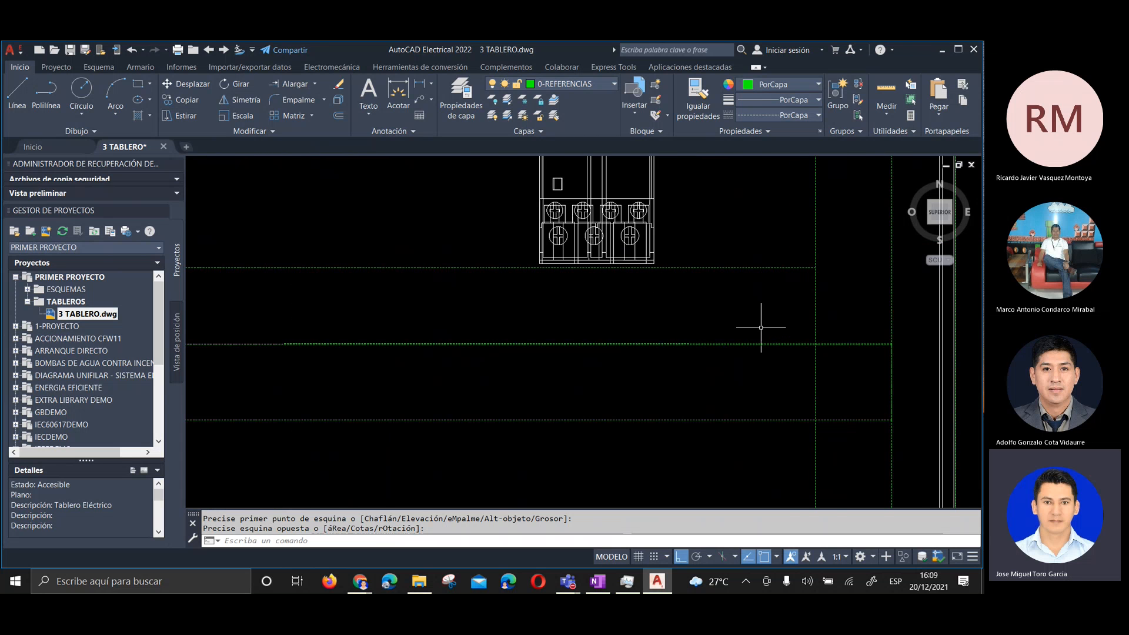
{"action": "scroll", "coordinate": [824, 353], "scroll_direction": "up", "scroll_amount": 4}
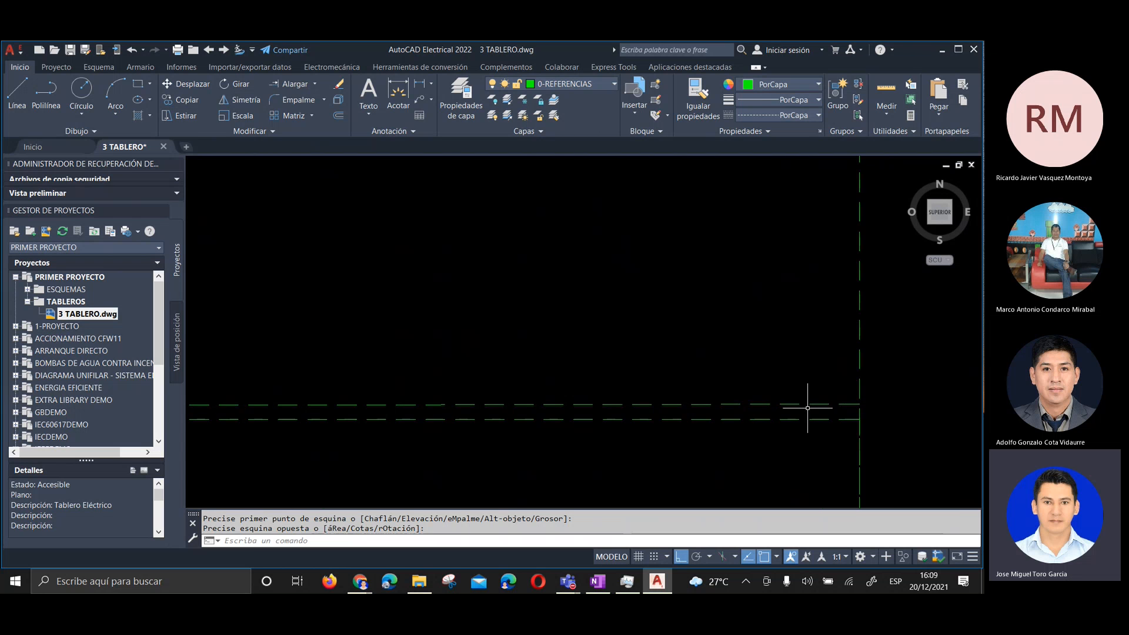
{"action": "scroll", "coordinate": [807, 408], "scroll_direction": "down", "scroll_amount": 3}
{"action": "scroll", "coordinate": [785, 406], "scroll_direction": "up", "scroll_amount": 3}
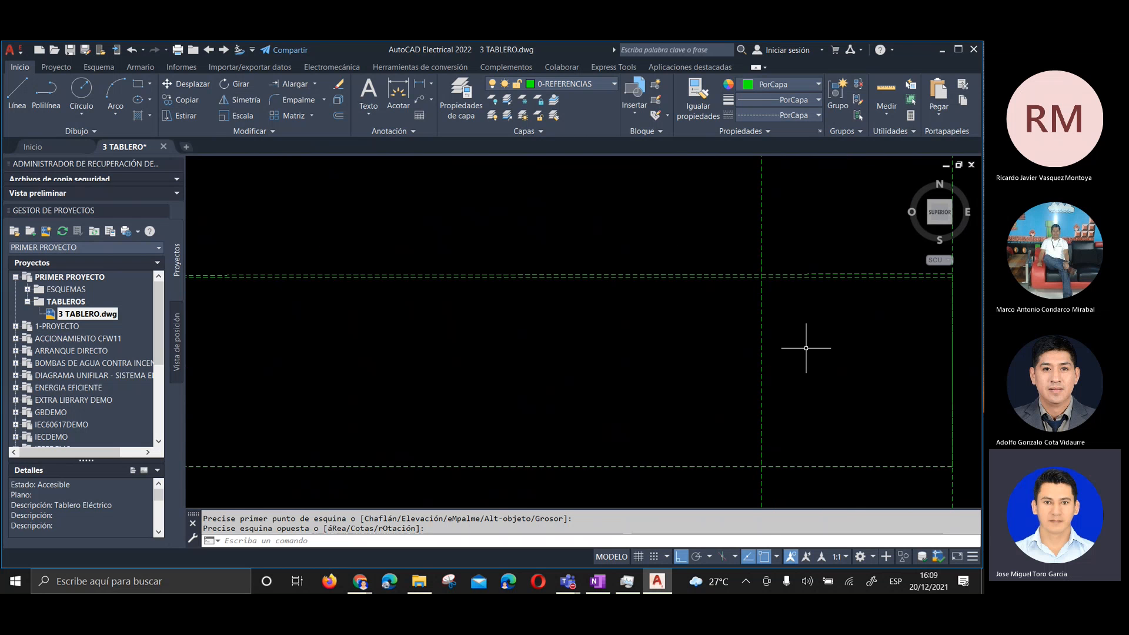
Delete the rectangle drawn between the two stretched horizontal reference lines
{"action": "left_click", "coordinate": [841, 278]}
{"action": "scroll", "coordinate": [835, 282], "scroll_direction": "down", "scroll_amount": 5}
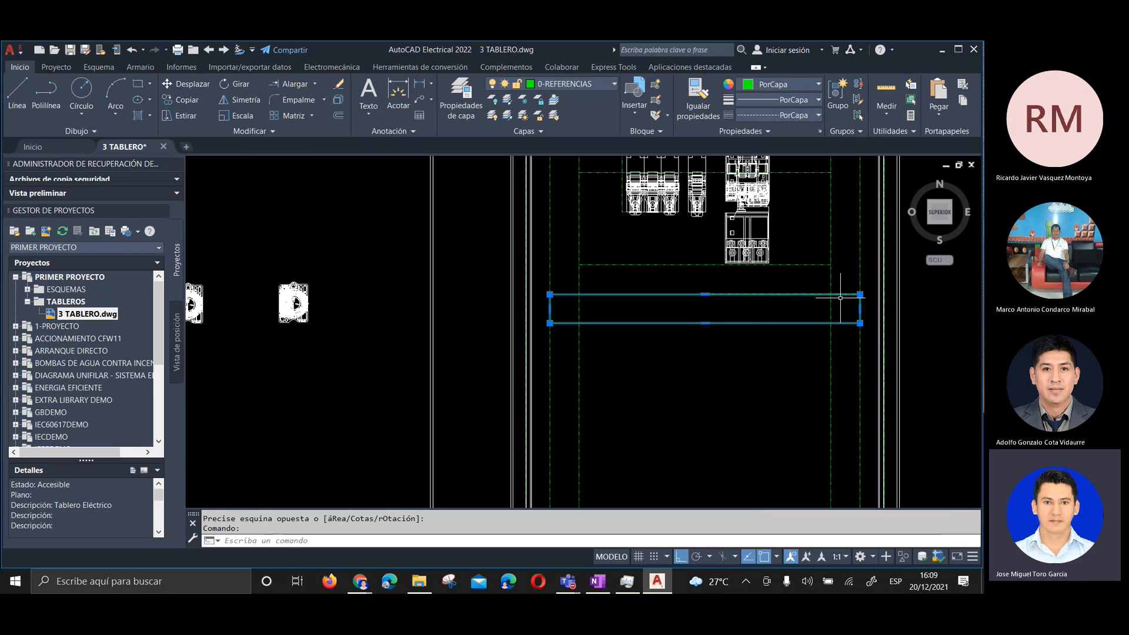
{"action": "key", "text": "Delete"}
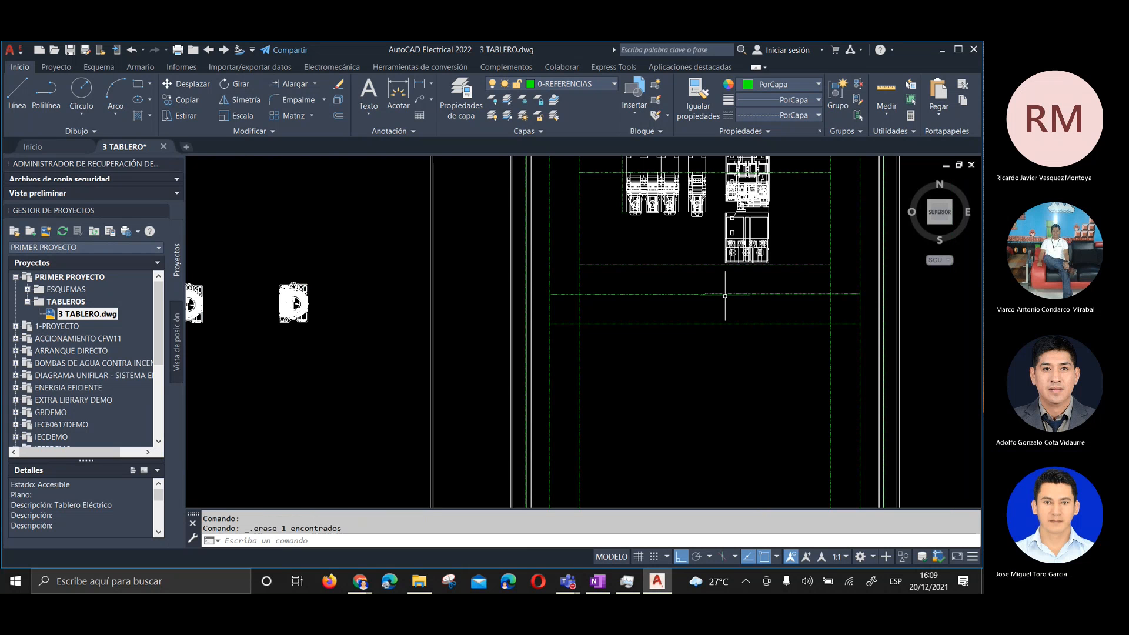
Delete the middle of the three lower horizontal reference lines
{"action": "scroll", "coordinate": [723, 284], "scroll_direction": "up", "scroll_amount": 2}
{"action": "left_click", "coordinate": [724, 284]}
{"action": "left_click", "coordinate": [722, 293]}
{"action": "key", "text": "Delete"}
Copy the horizontal reference line directly below the components 30 units straight down
{"action": "left_click", "coordinate": [595, 246]}
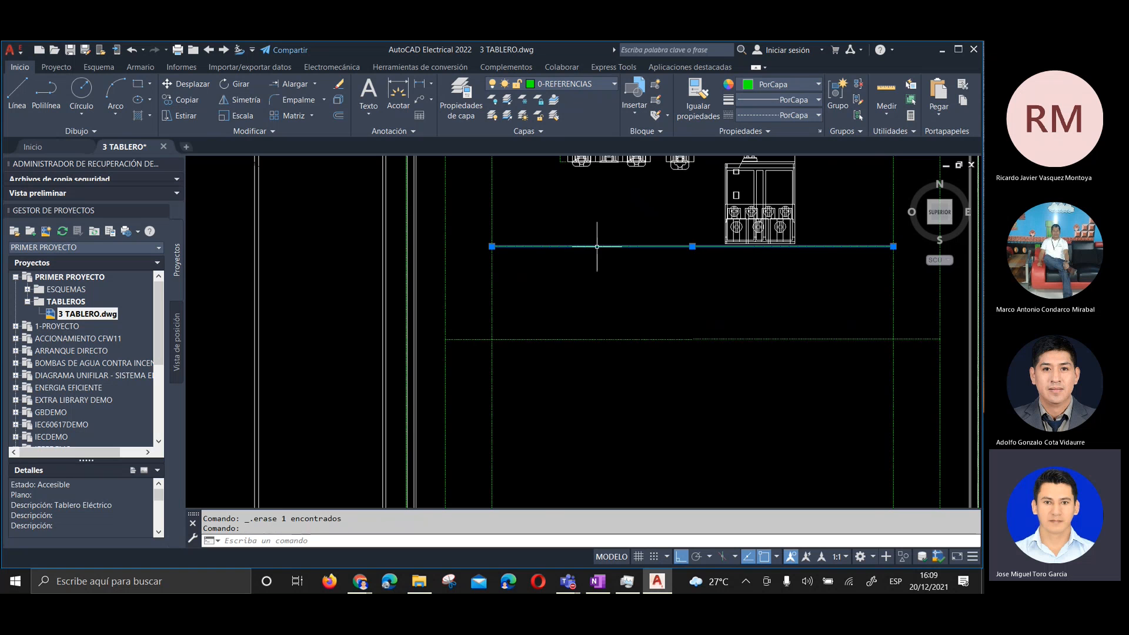
{"action": "scroll", "coordinate": [639, 240], "scroll_direction": "up", "scroll_amount": 3}
{"action": "scroll", "coordinate": [470, 312], "scroll_direction": "down", "scroll_amount": 3}
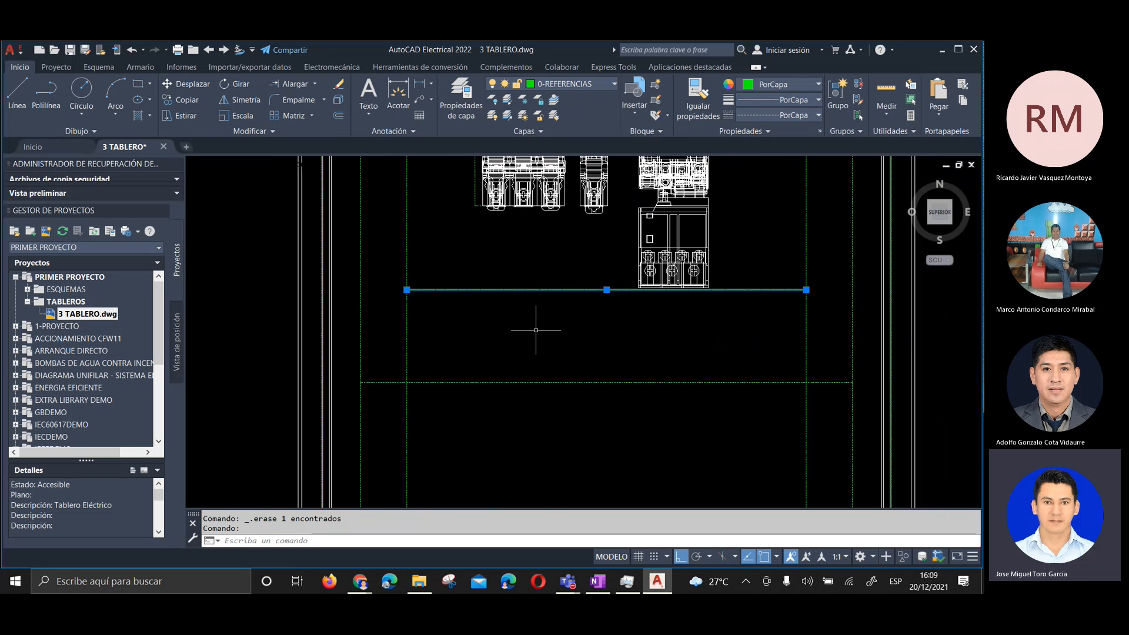
{"action": "left_click", "coordinate": [182, 100]}
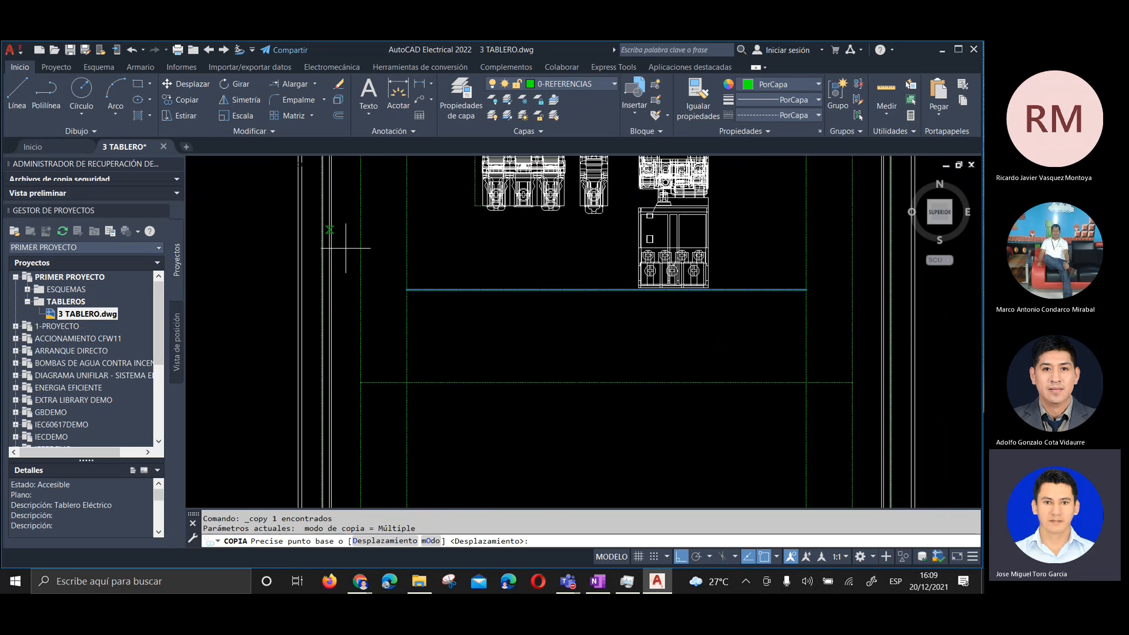
{"action": "left_click", "coordinate": [458, 314]}
{"action": "type", "text": "30"}
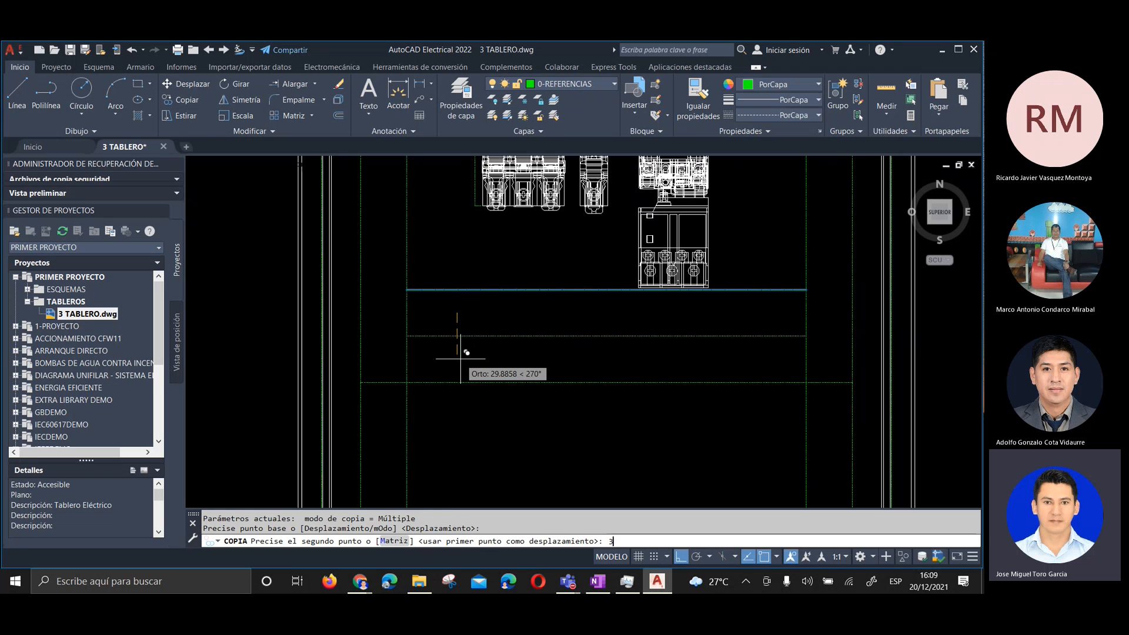
{"action": "key", "text": "Return"}
{"action": "key", "text": "Return"}
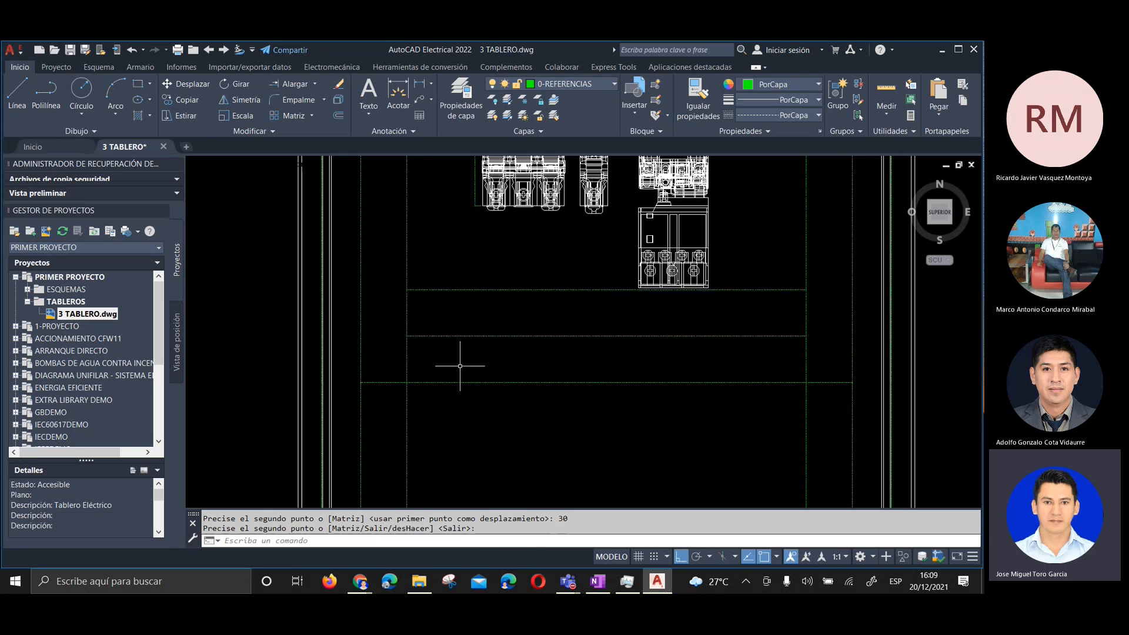
Delete the lowest horizontal reference line that reaches the outer vertical reference lines
{"action": "left_click", "coordinate": [481, 382]}
{"action": "key", "text": "Delete"}
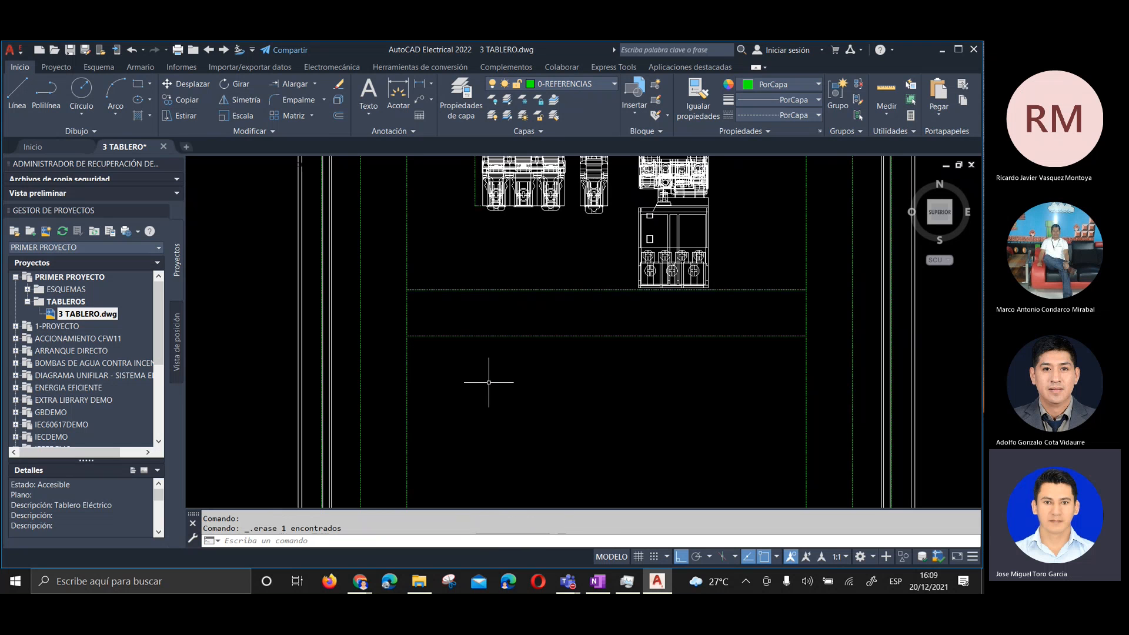
{"action": "key", "text": "Return"}
Copy the lower of the two remaining horizontal reference lines below the components 30 units straight down
{"action": "left_click", "coordinate": [187, 100]}
{"action": "left_click", "coordinate": [466, 336]}
{"action": "key", "text": "Return"}
{"action": "left_click", "coordinate": [472, 336]}
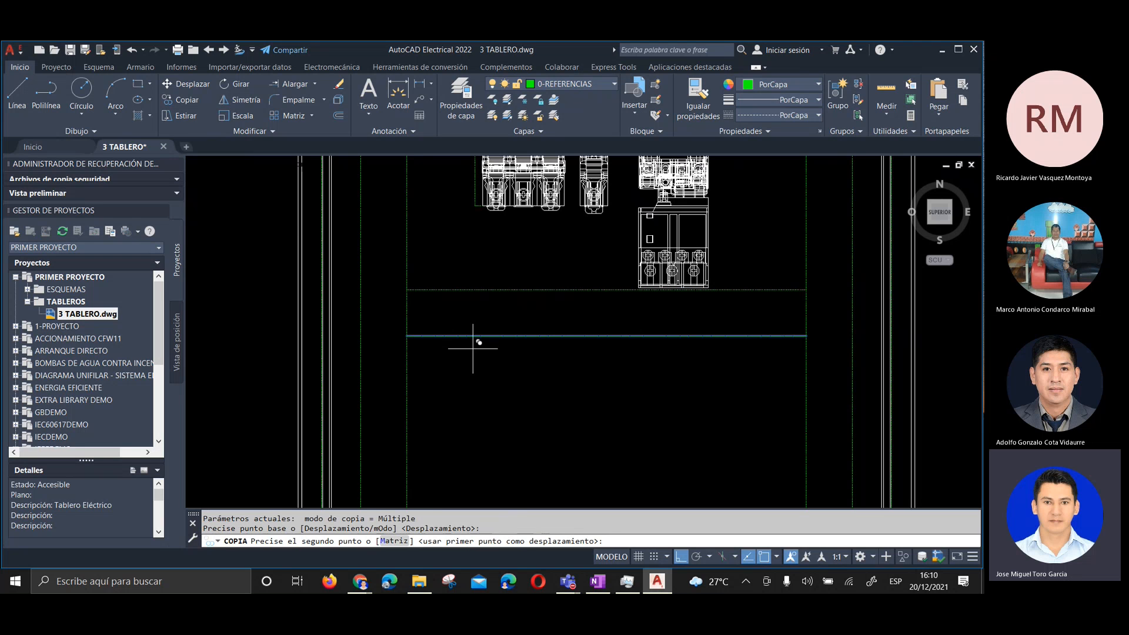
{"action": "type", "text": "30"}
{"action": "key", "text": "Return"}
{"action": "key", "text": "Return"}
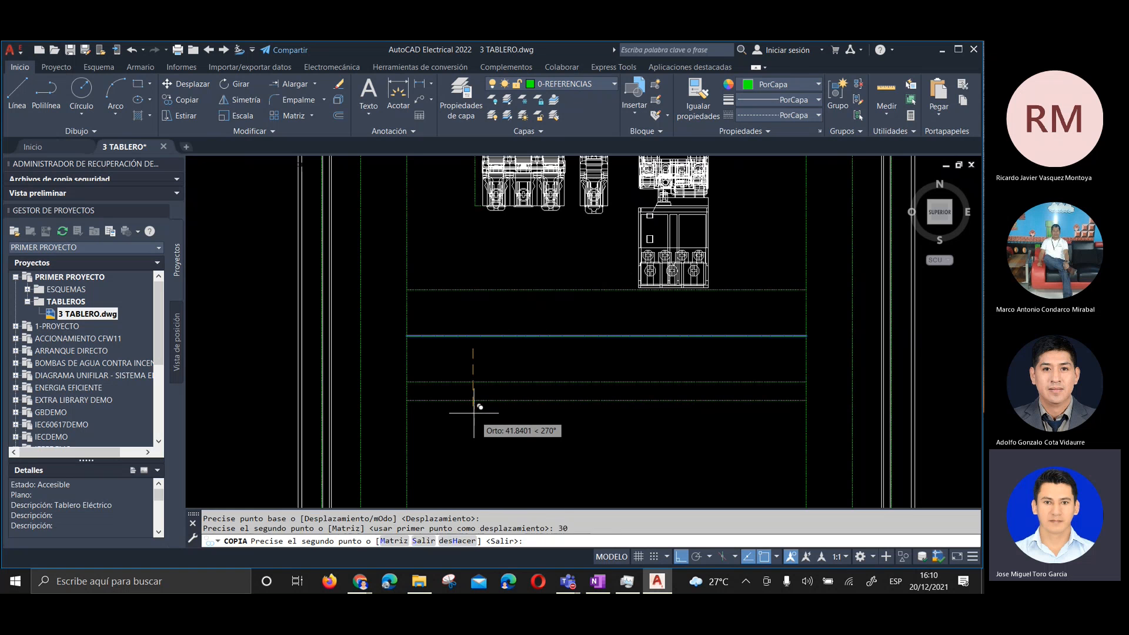
{"action": "scroll", "coordinate": [704, 335], "scroll_direction": "up", "scroll_amount": 3}
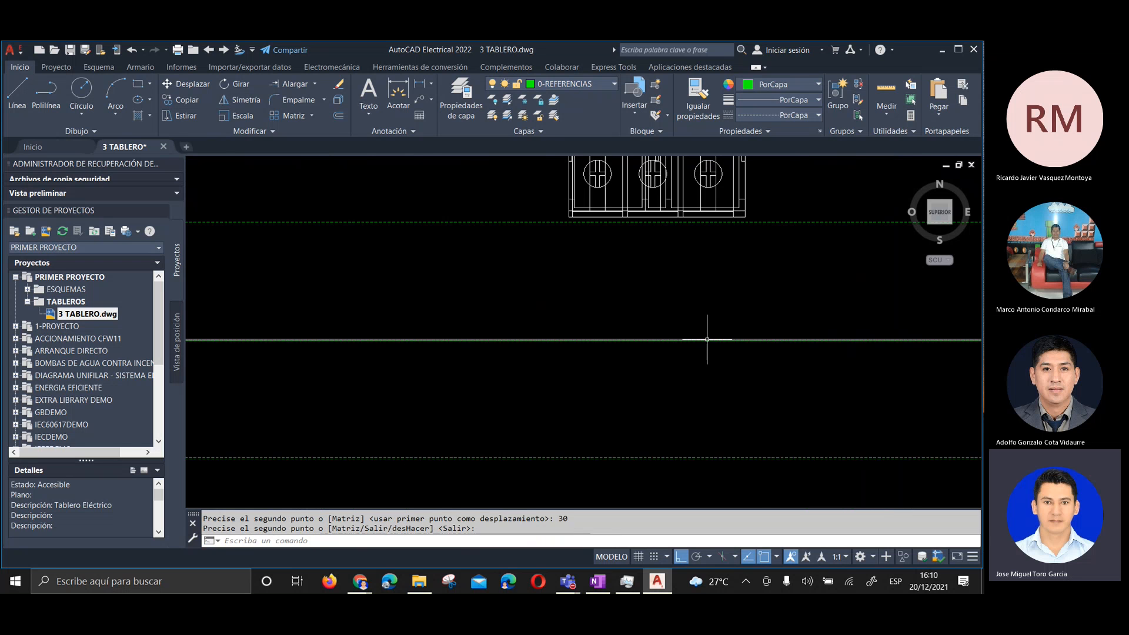
{"action": "scroll", "coordinate": [707, 339], "scroll_direction": "down", "scroll_amount": 4}
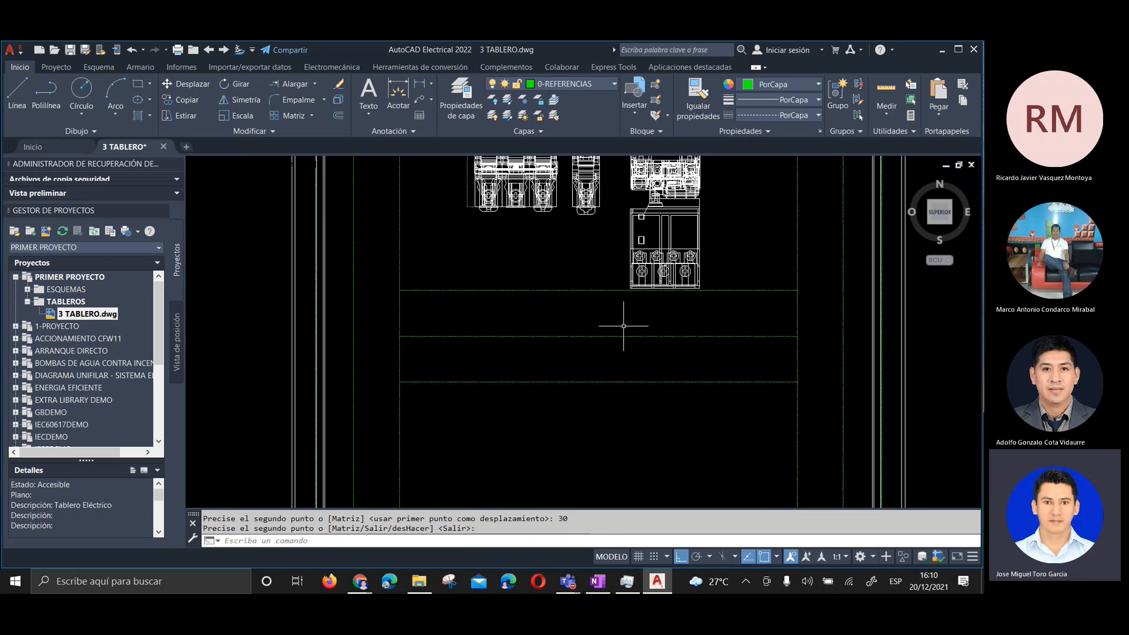
Draw a rectangle between the two lowest horizontal reference lines, spanning the two inner vertical reference lines
{"action": "left_click", "coordinate": [136, 87]}
{"action": "scroll", "coordinate": [412, 288], "scroll_direction": "up", "scroll_amount": 2}
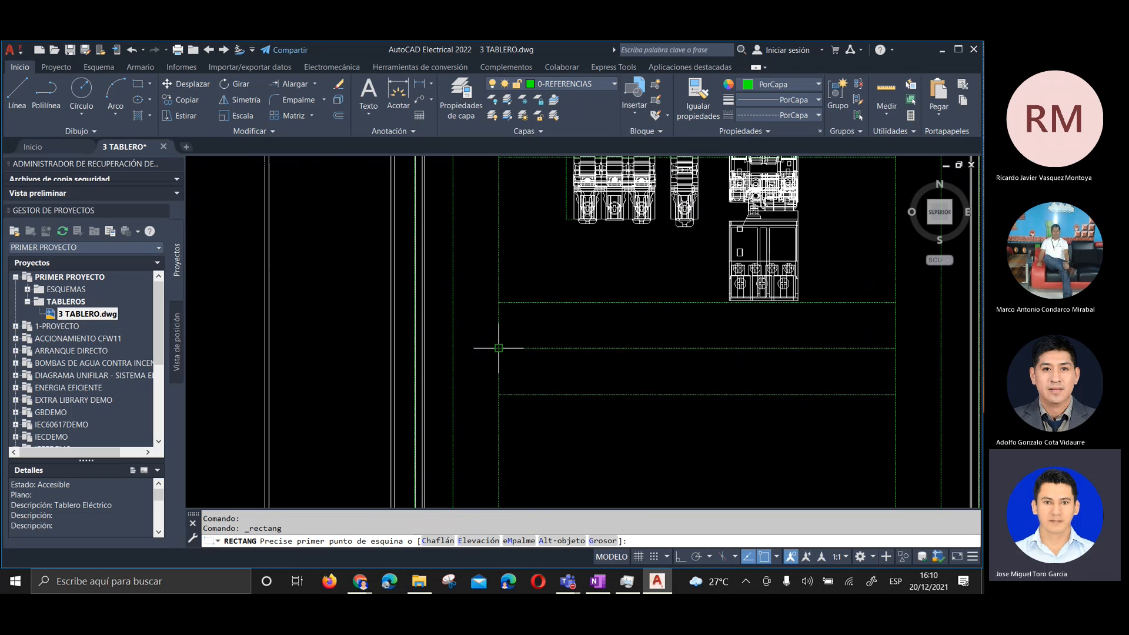
{"action": "left_click", "coordinate": [499, 348]}
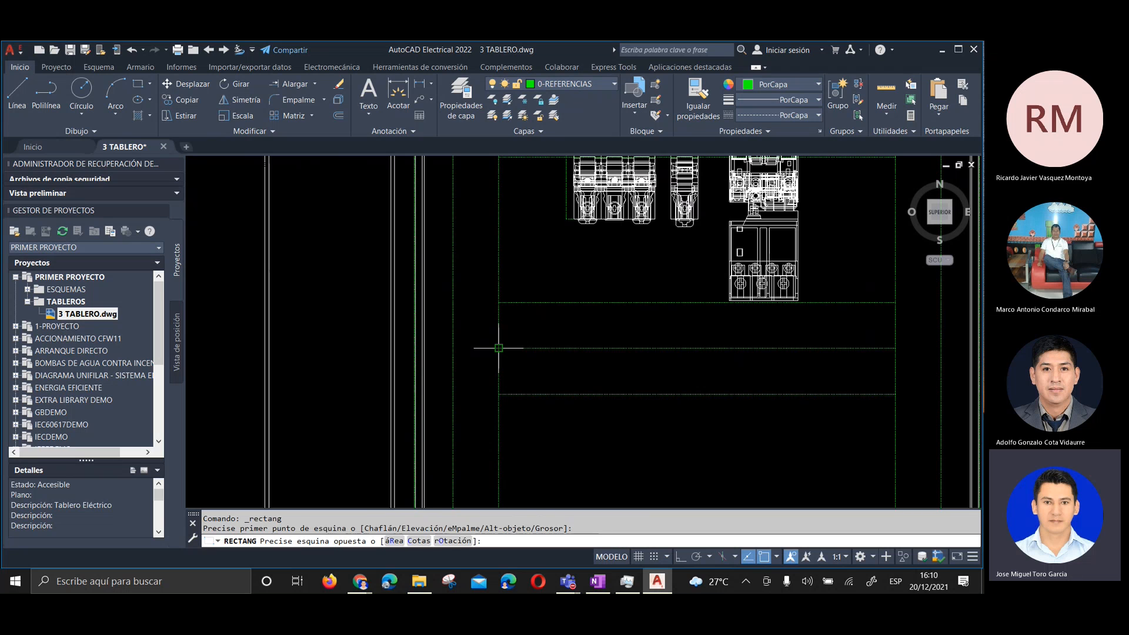
{"action": "left_click", "coordinate": [893, 393]}
{"action": "scroll", "coordinate": [895, 382], "scroll_direction": "up", "scroll_amount": 4}
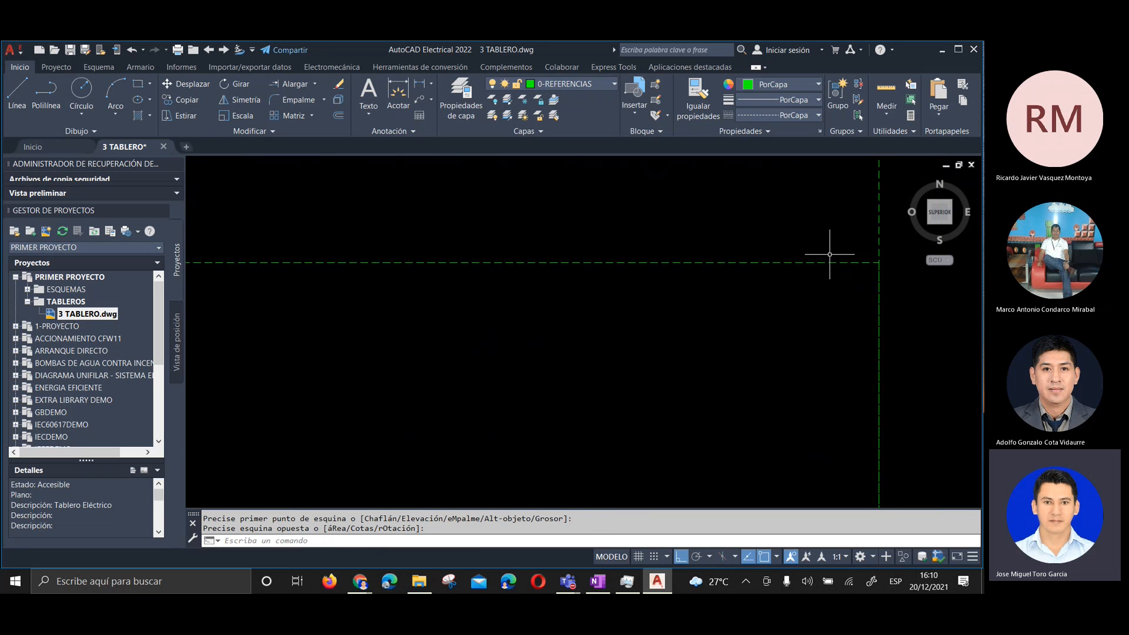
{"action": "scroll", "coordinate": [814, 282], "scroll_direction": "down", "scroll_amount": 2}
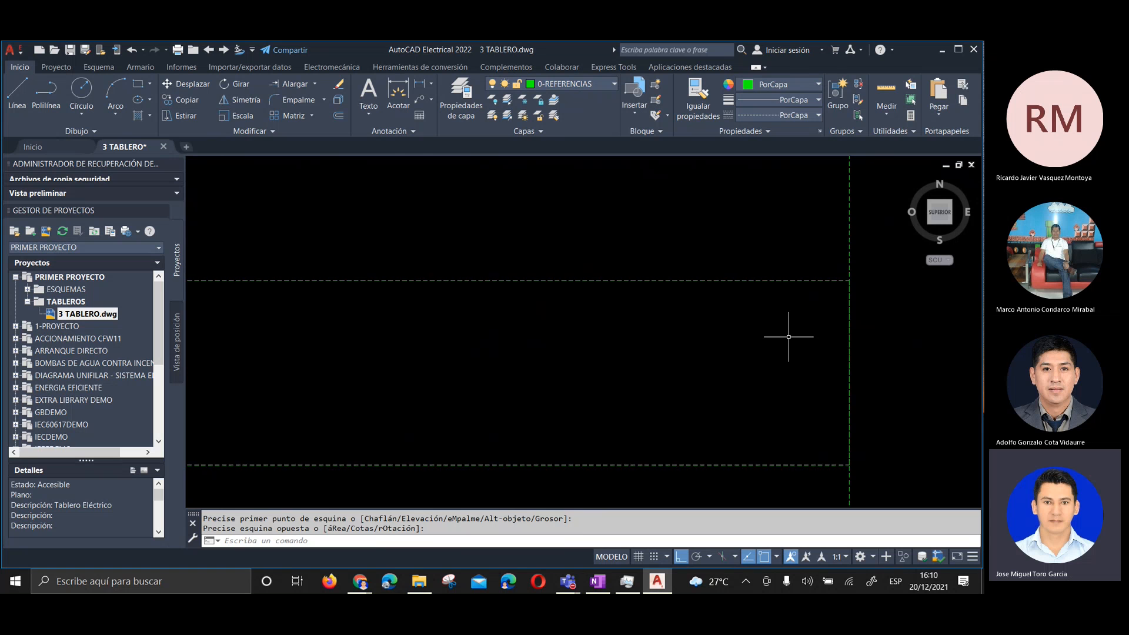
Undo the rectangle drawn between the two lowest horizontal reference lines
{"action": "key", "text": "ctrl+z"}
{"action": "key", "text": "ctrl+z"}
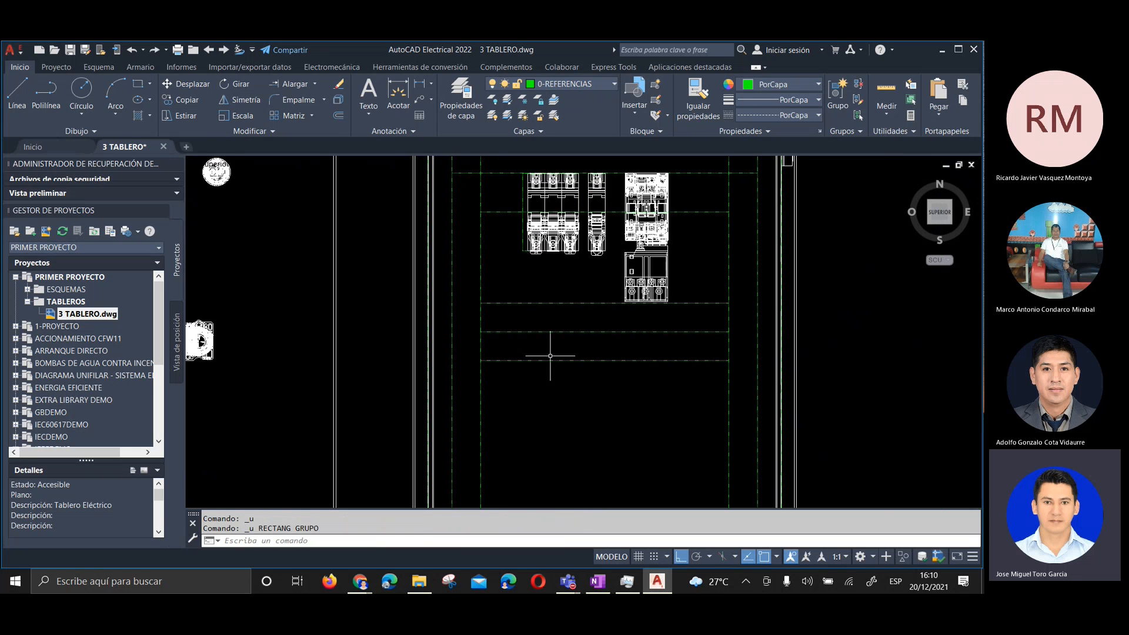
{"action": "key", "text": "Escape"}
{"action": "left_click", "coordinate": [543, 361]}
{"action": "key", "text": "Escape"}
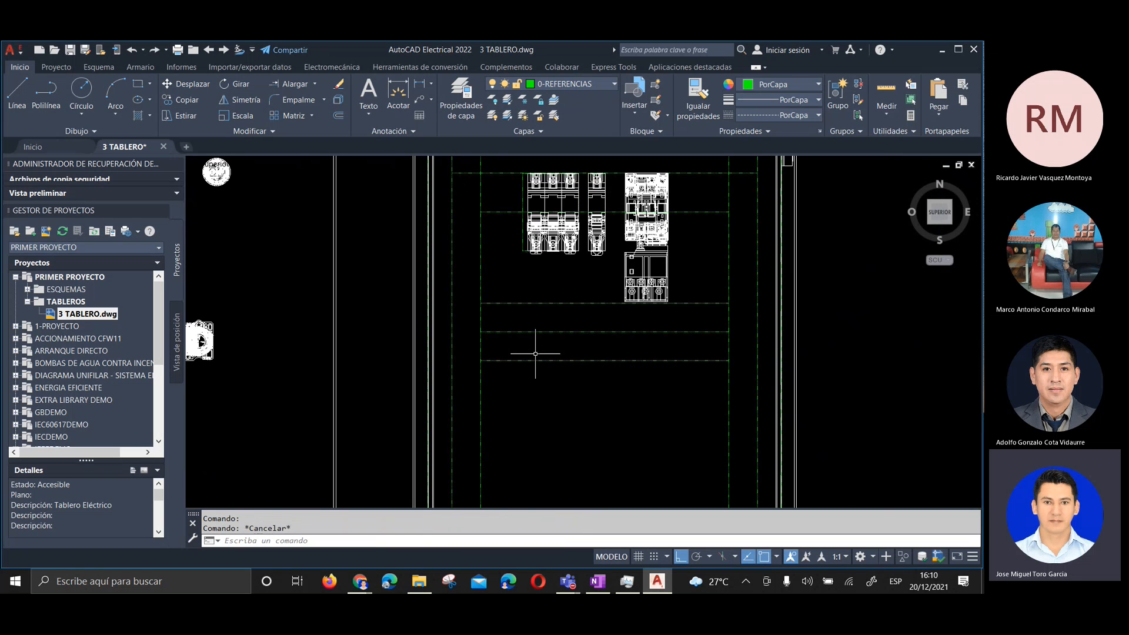
Stretch the left end of the middle horizontal reference line below the components just past the outer left vertical reference line
{"action": "scroll", "coordinate": [482, 331], "scroll_direction": "up", "scroll_amount": 3}
{"action": "left_click", "coordinate": [471, 329]}
{"action": "left_click", "coordinate": [471, 330]}
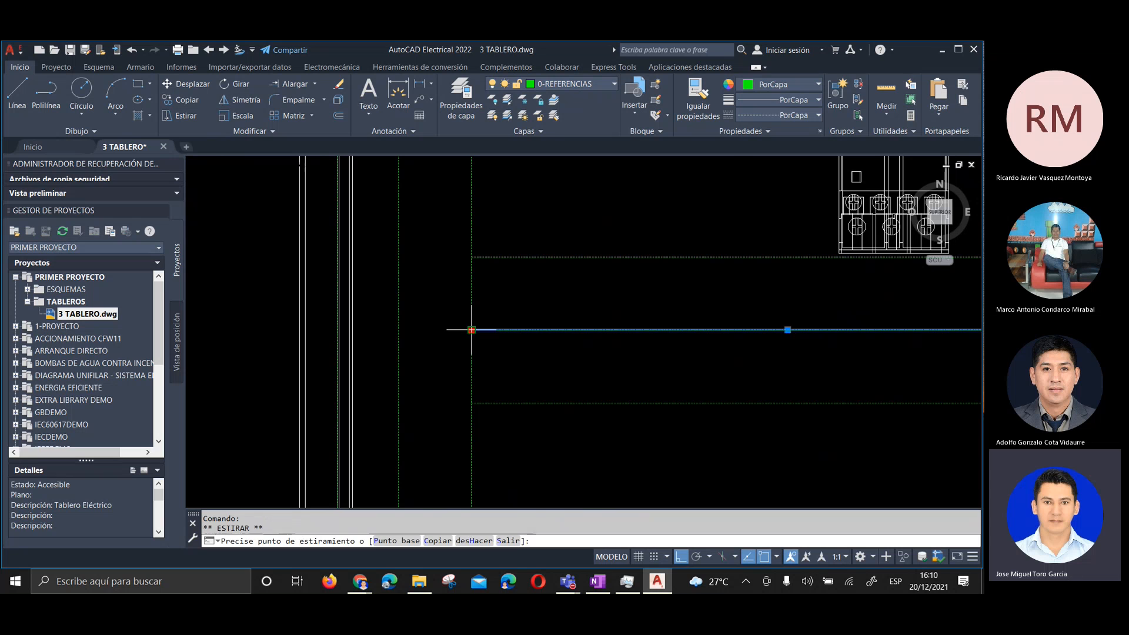
{"action": "left_click", "coordinate": [383, 341]}
{"action": "key", "text": "Escape"}
Stretch the left end of the lowest horizontal reference line just past the outer left vertical reference line
{"action": "left_click", "coordinate": [505, 398]}
{"action": "left_click", "coordinate": [502, 403]}
{"action": "left_click", "coordinate": [471, 403]}
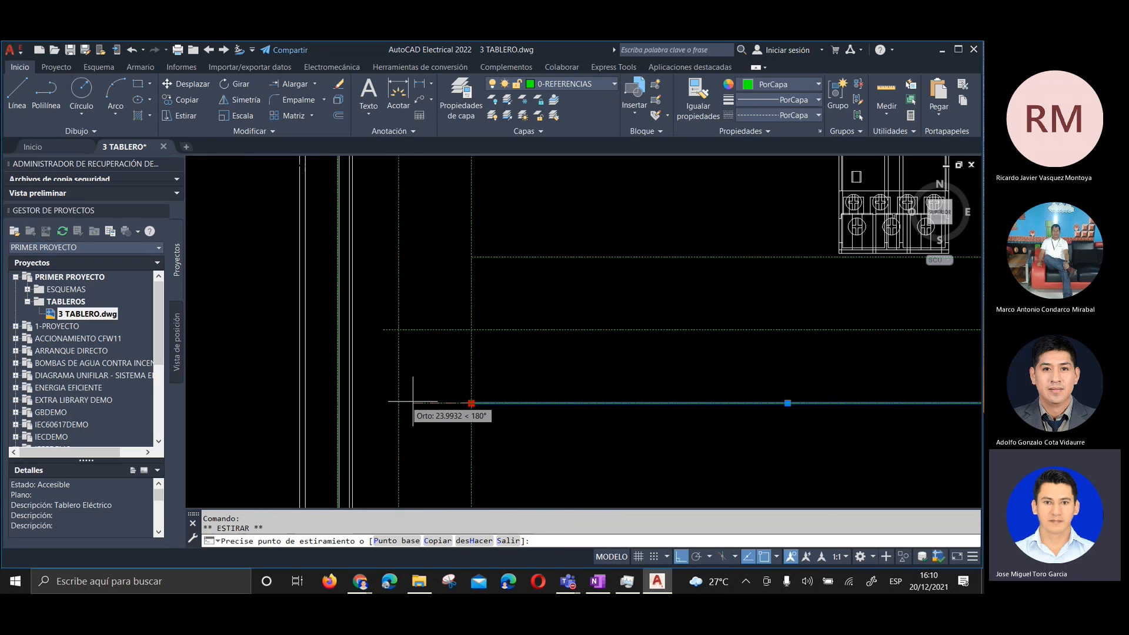
{"action": "left_click", "coordinate": [385, 402]}
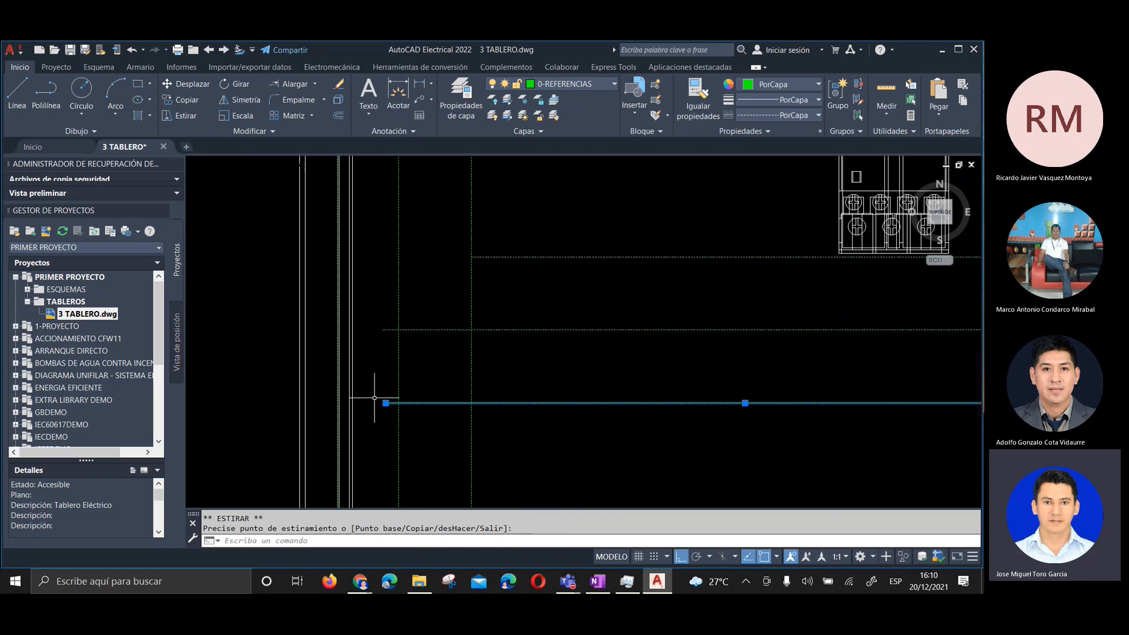
{"action": "scroll", "coordinate": [375, 398], "scroll_direction": "down", "scroll_amount": 1}
{"action": "key", "text": "Escape"}
Stretch the right end of the middle horizontal reference line just past the outer right vertical reference line
{"action": "middle_click_drag", "start_coordinate": [737, 391], "coordinate": [618, 391]}
{"action": "scroll", "coordinate": [718, 351], "scroll_direction": "up", "scroll_amount": 3}
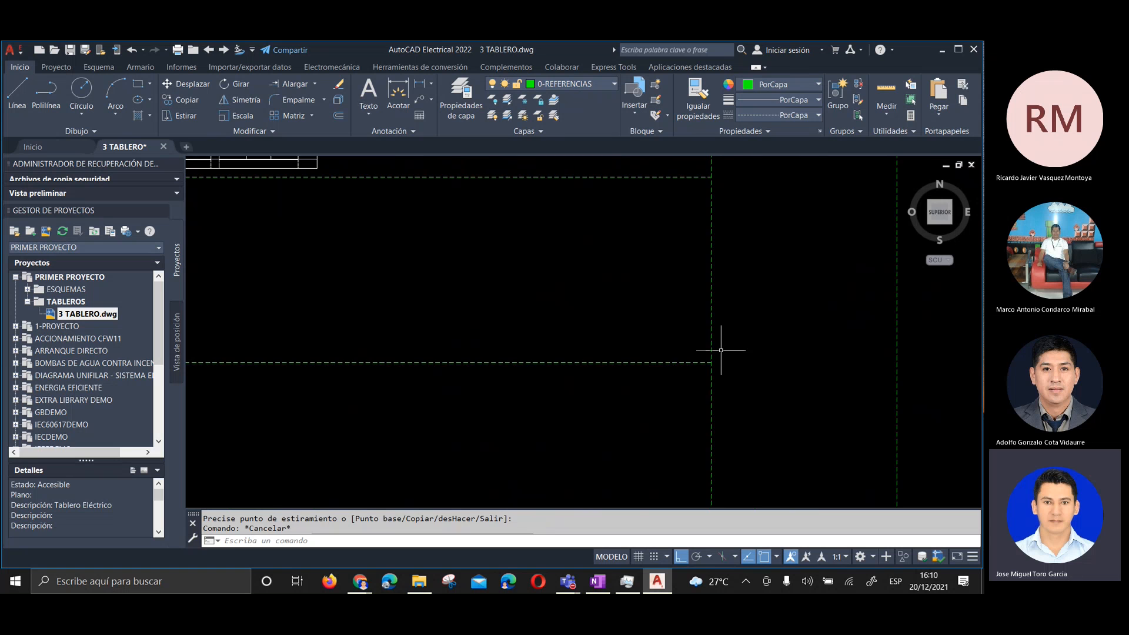
{"action": "left_click", "coordinate": [700, 362]}
{"action": "left_click", "coordinate": [712, 363]}
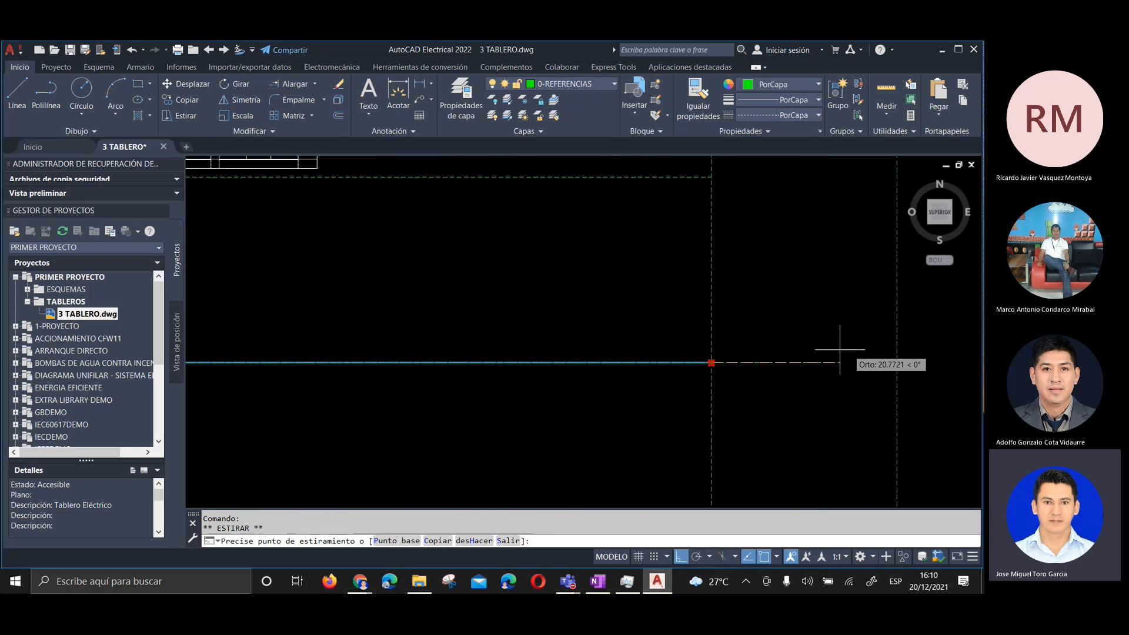
{"action": "left_click", "coordinate": [917, 348]}
{"action": "key", "text": "Escape"}
Stretch the right end of the lowest horizontal reference line just past the outer right vertical reference line
{"action": "scroll", "coordinate": [788, 288], "scroll_direction": "down", "scroll_amount": 3}
{"action": "mouse_move", "coordinate": [785, 450]}
{"action": "middle_mouse_down"}
{"action": "mouse_move", "coordinate": [782, 390]}
{"action": "mouse_move", "coordinate": [698, 409]}
{"action": "middle_mouse_up"}
{"action": "scroll", "coordinate": [667, 340], "scroll_direction": "up", "scroll_amount": 2}
{"action": "left_click", "coordinate": [662, 350]}
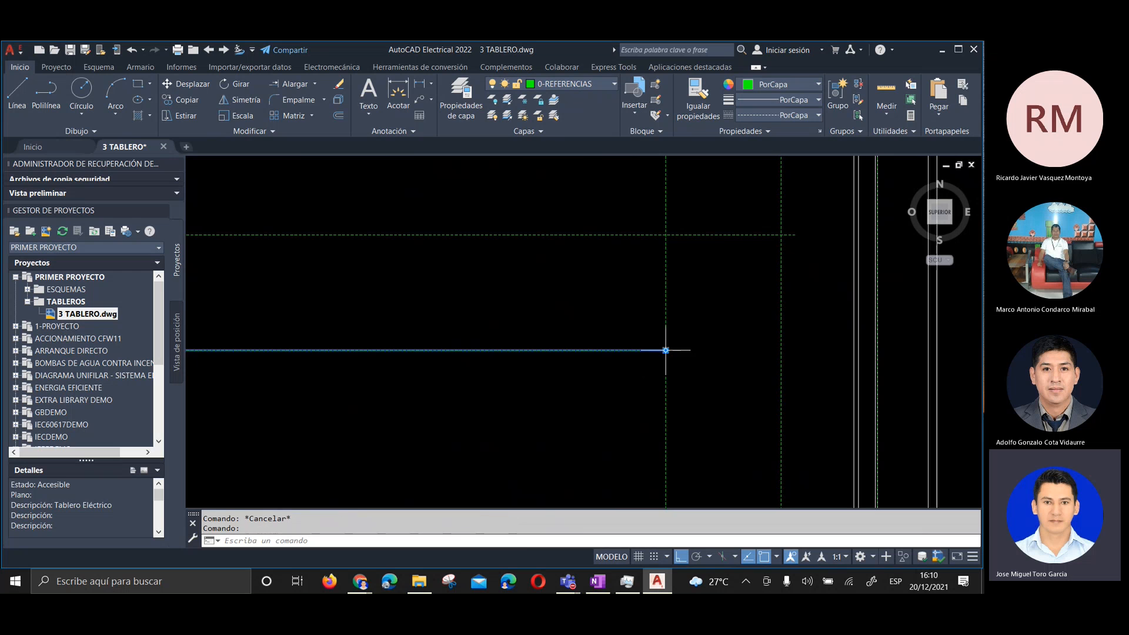
{"action": "left_click", "coordinate": [665, 350]}
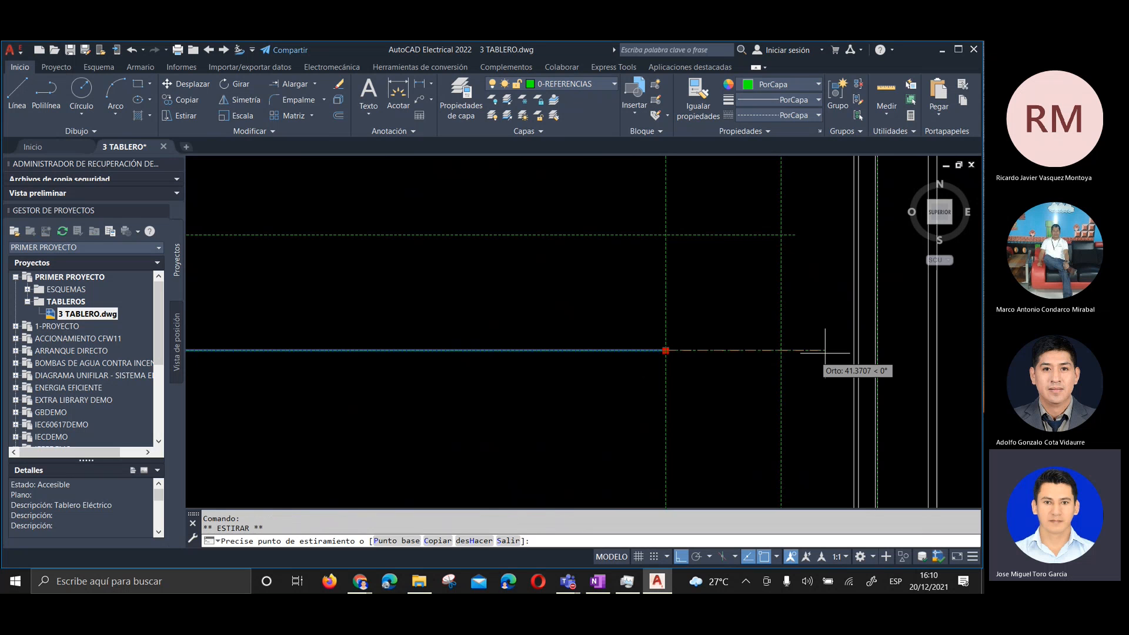
{"action": "left_click", "coordinate": [795, 349]}
{"action": "key", "text": "Escape"}
{"action": "scroll", "coordinate": [823, 341], "scroll_direction": "down", "scroll_amount": 3}
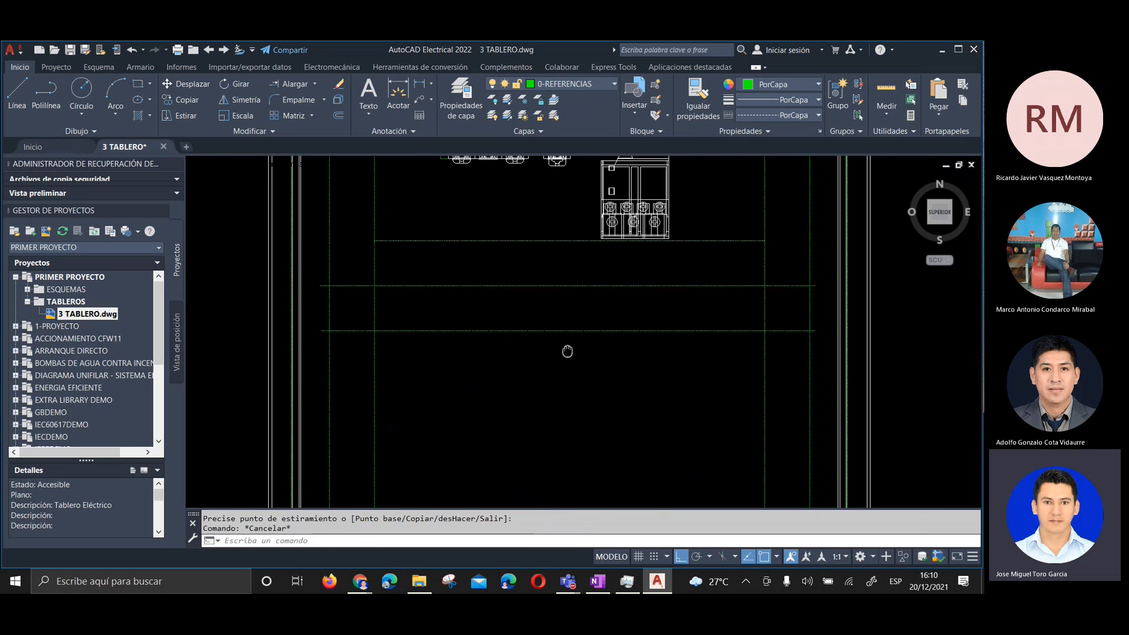
Start a rectangle and enable the Intersección object snap for picking its corners
{"action": "scroll", "coordinate": [263, 232], "scroll_direction": "up", "scroll_amount": 1}
{"action": "left_click", "coordinate": [136, 84]}
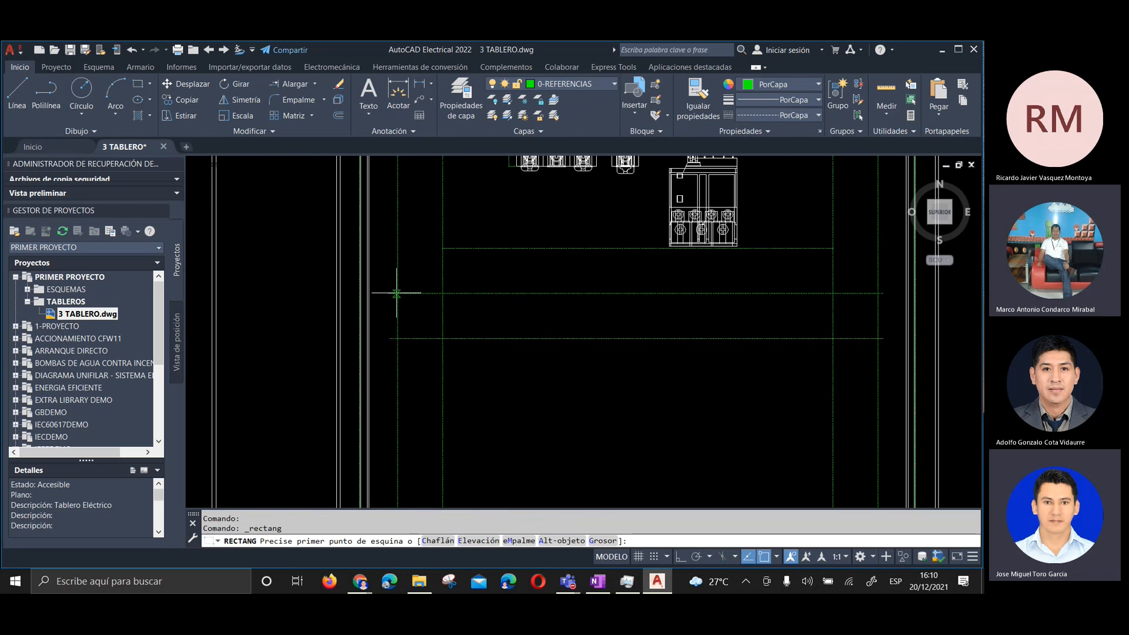
{"action": "scroll", "coordinate": [398, 294], "scroll_direction": "up", "scroll_amount": 5}
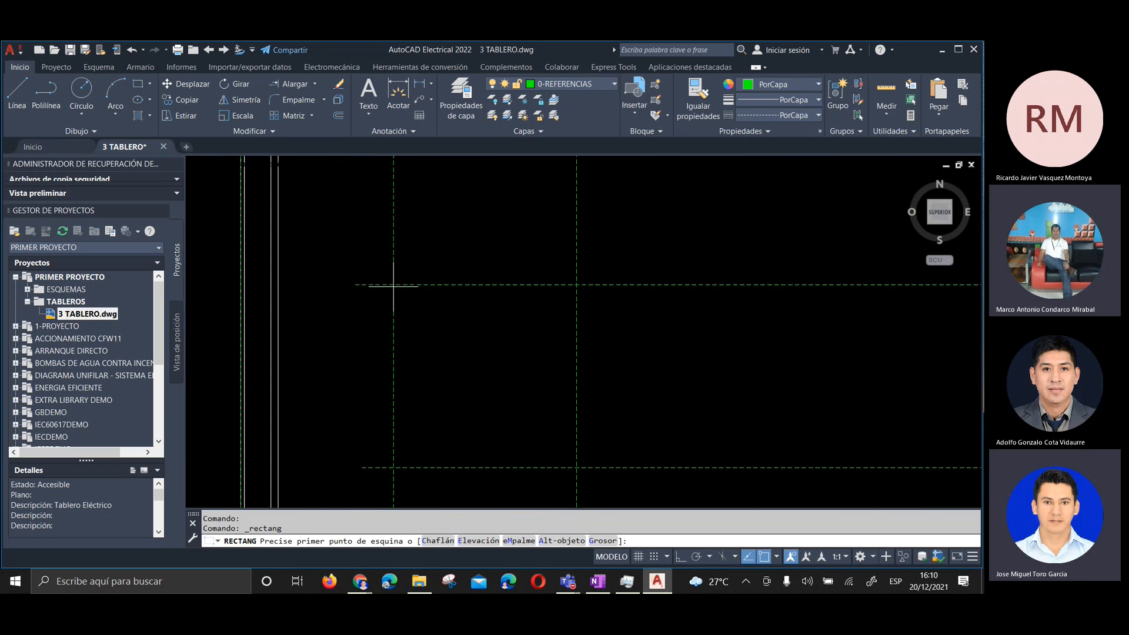
{"action": "left_click", "coordinate": [776, 556]}
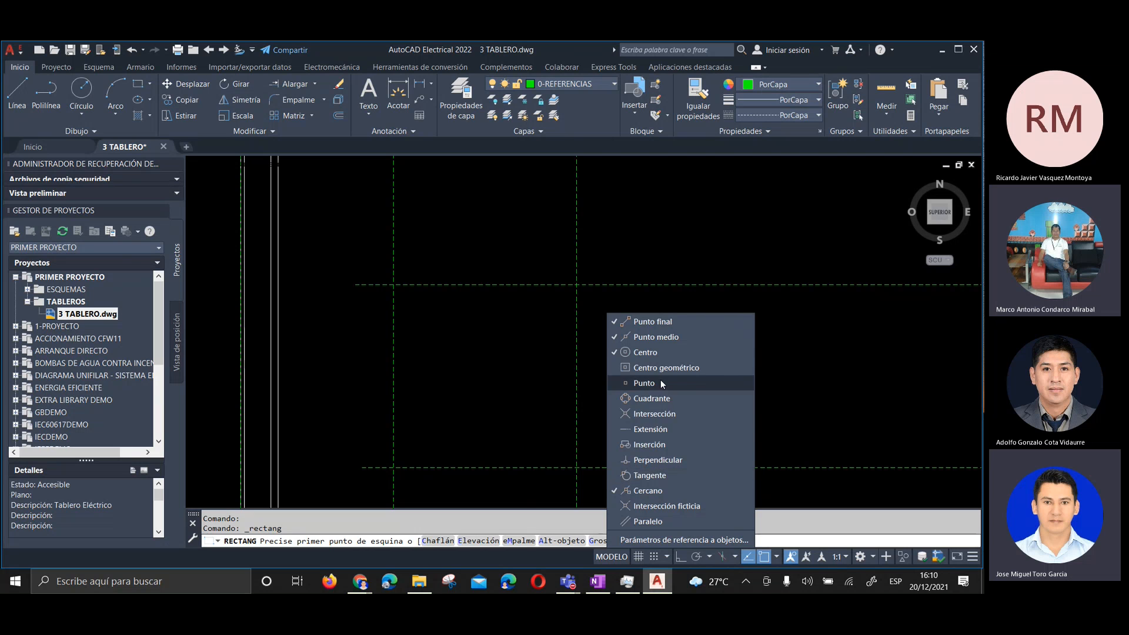
{"action": "left_click", "coordinate": [631, 413]}
{"action": "left_click", "coordinate": [494, 376]}
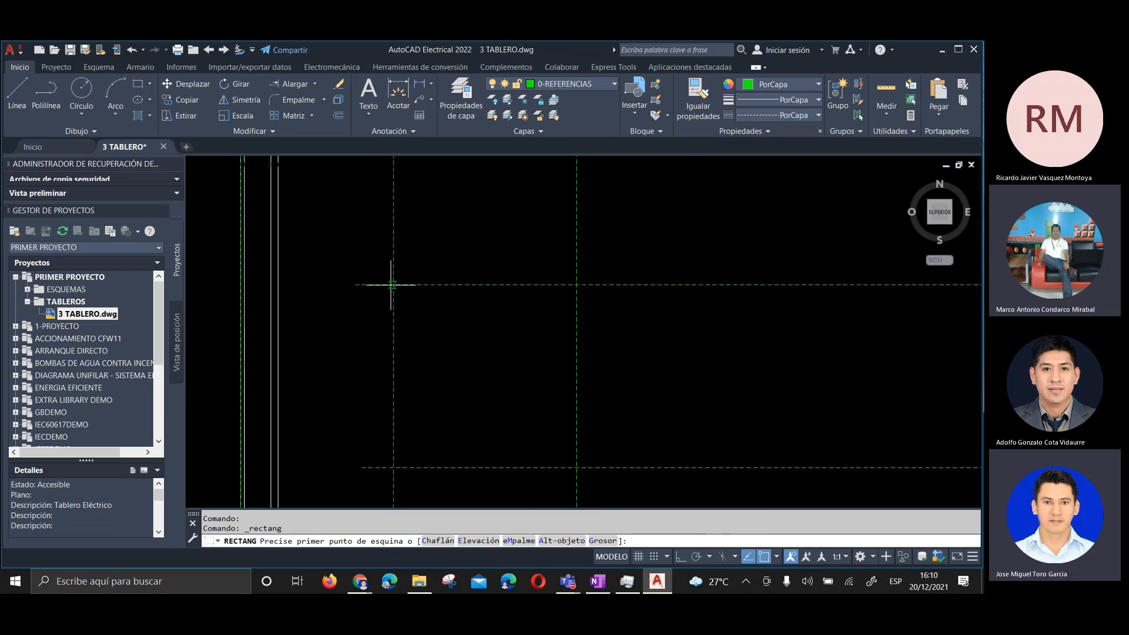
Turn off the Cercano object snap and keep Intersección active
{"action": "left_click", "coordinate": [776, 556]}
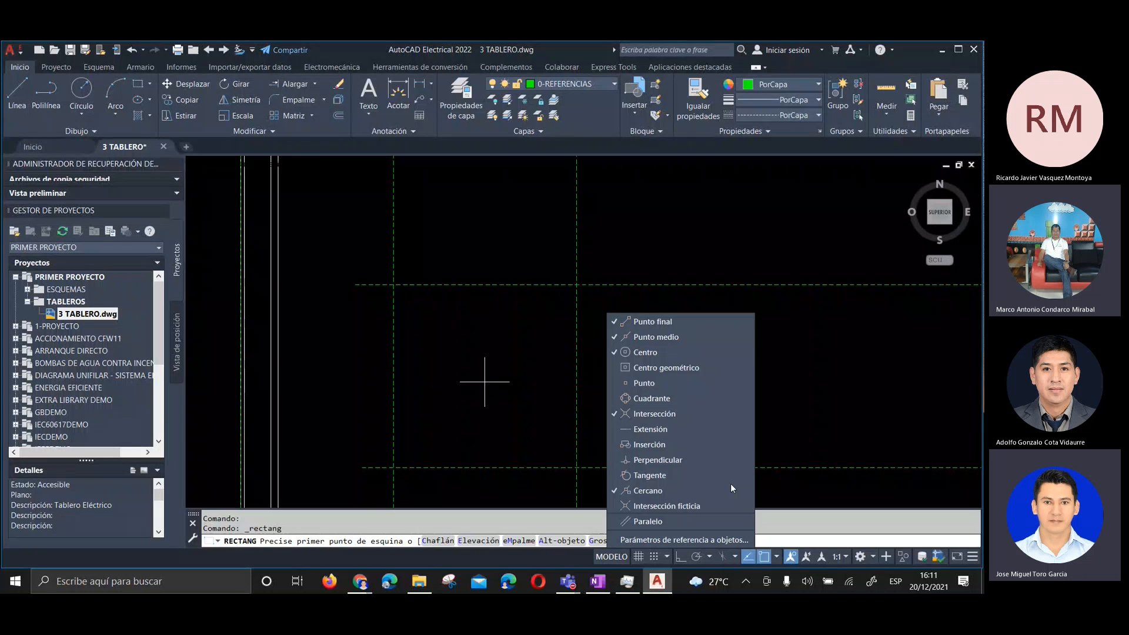
{"action": "left_click", "coordinate": [491, 388]}
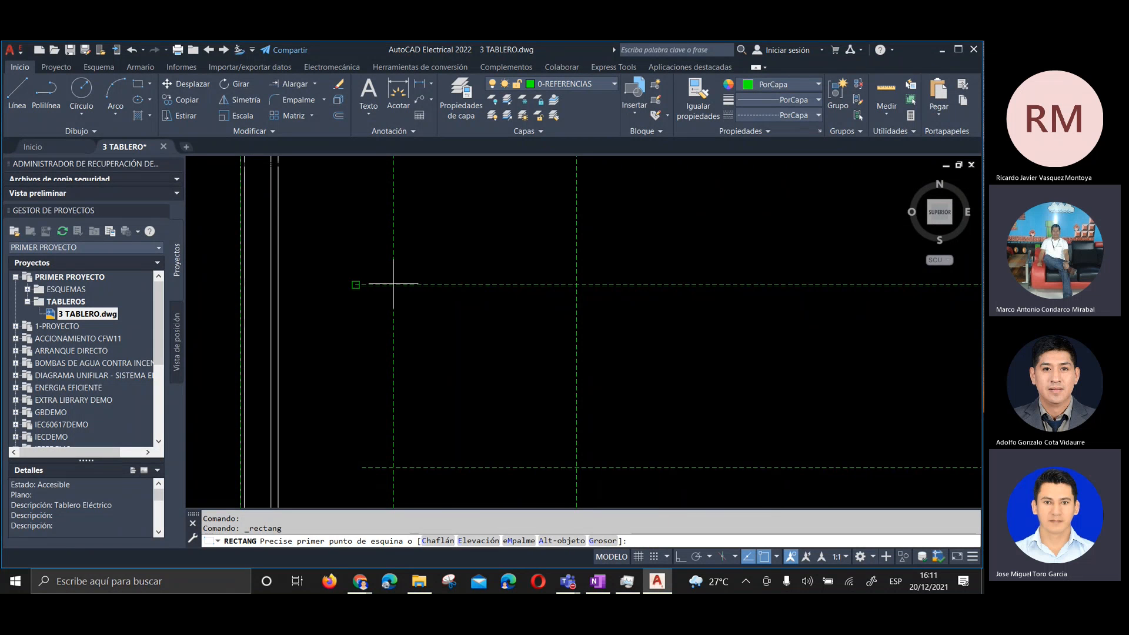
{"action": "left_click", "coordinate": [776, 556]}
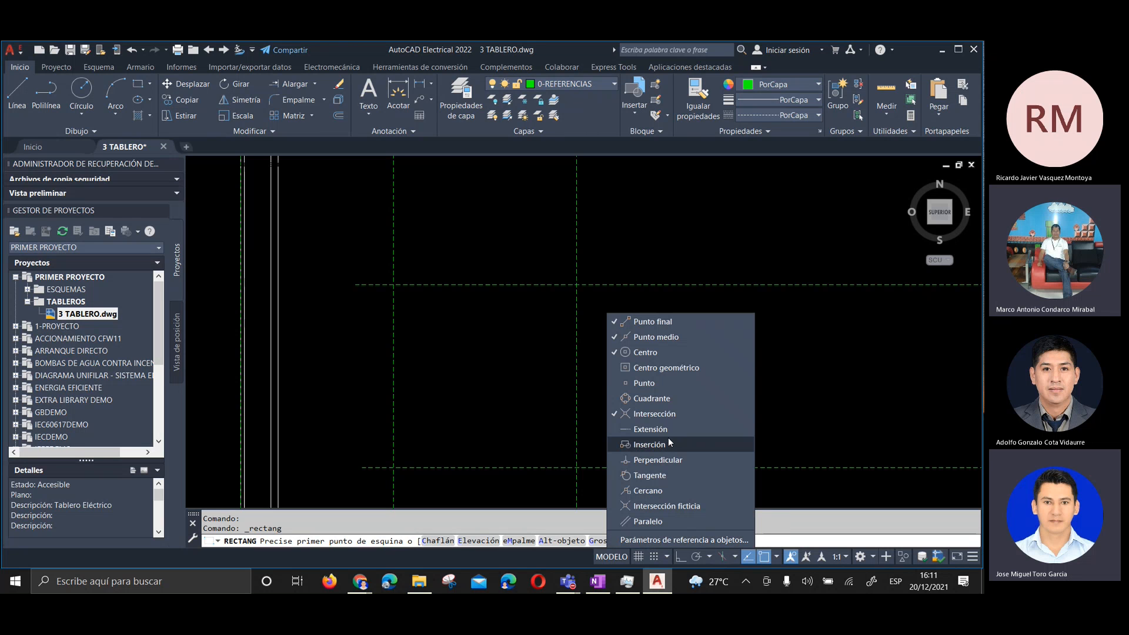
{"action": "left_click", "coordinate": [506, 400]}
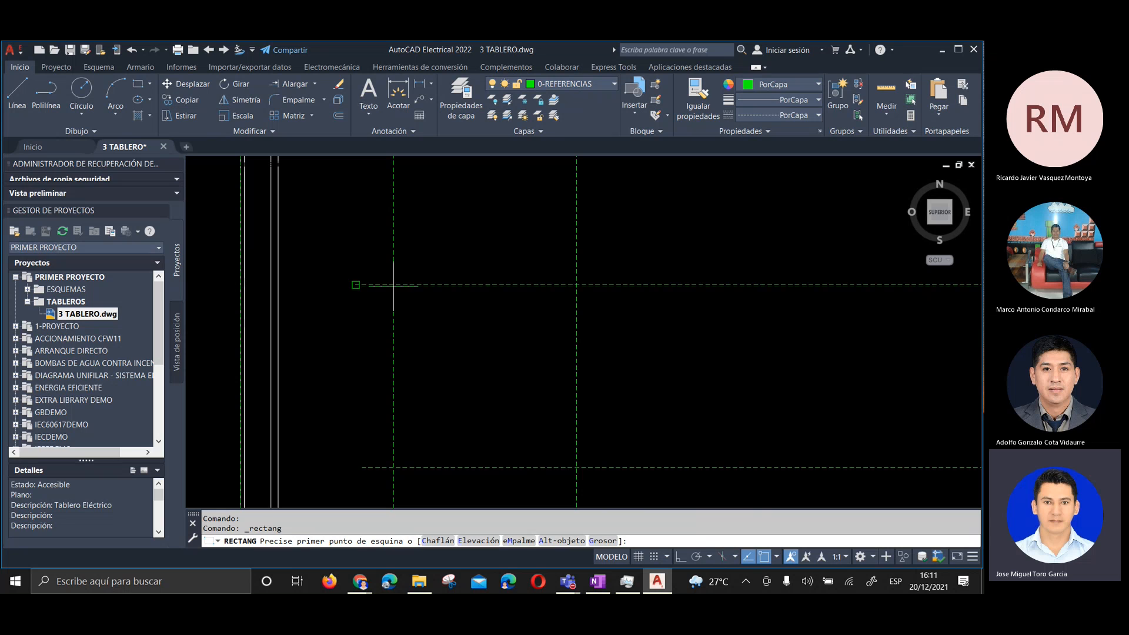
Try to snap the rectangle's first corner to a crossing of the middle horizontal line with an outer vertical reference line
{"action": "scroll", "coordinate": [394, 281], "scroll_direction": "up", "scroll_amount": 5}
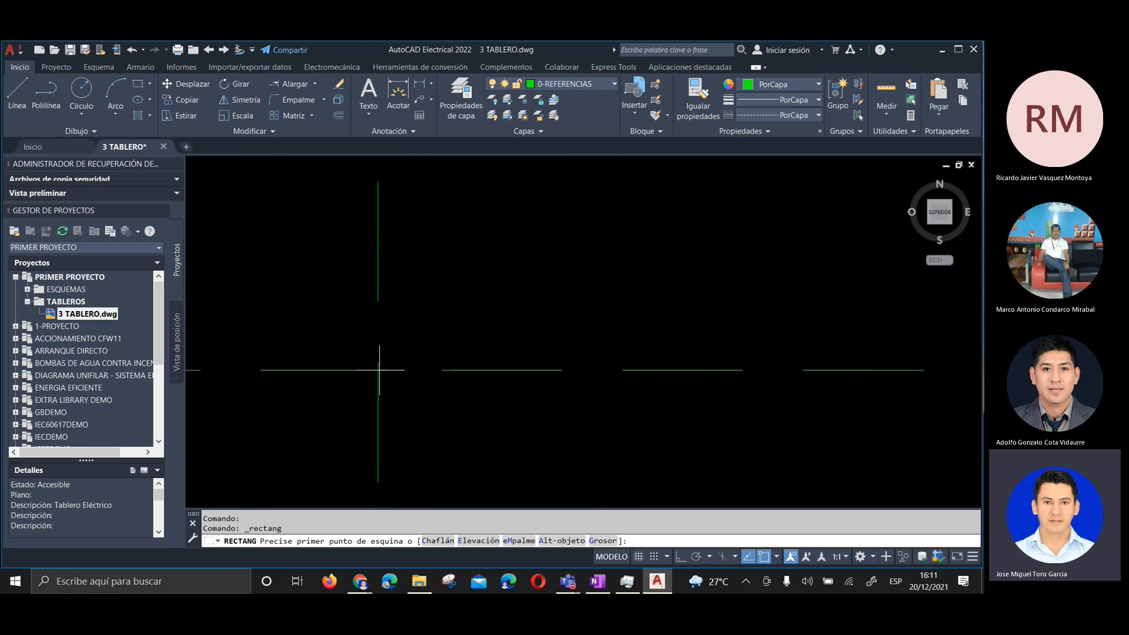
{"action": "scroll", "coordinate": [379, 364], "scroll_direction": "down", "scroll_amount": 3}
{"action": "scroll", "coordinate": [370, 360], "scroll_direction": "down", "scroll_amount": 10}
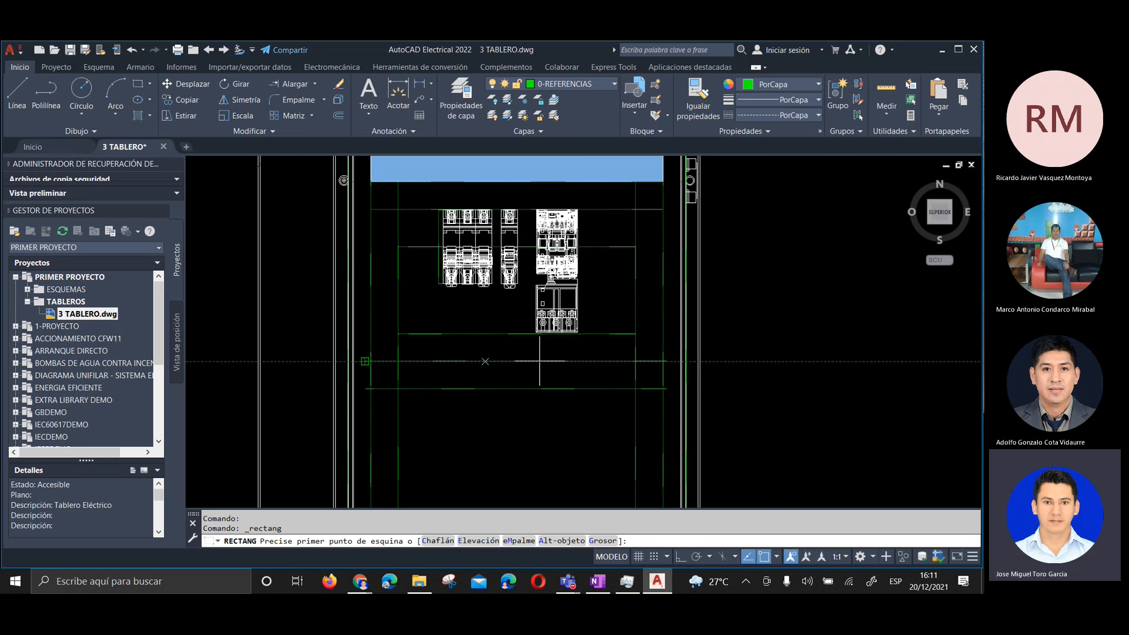
{"action": "scroll", "coordinate": [698, 364], "scroll_direction": "up", "scroll_amount": 5}
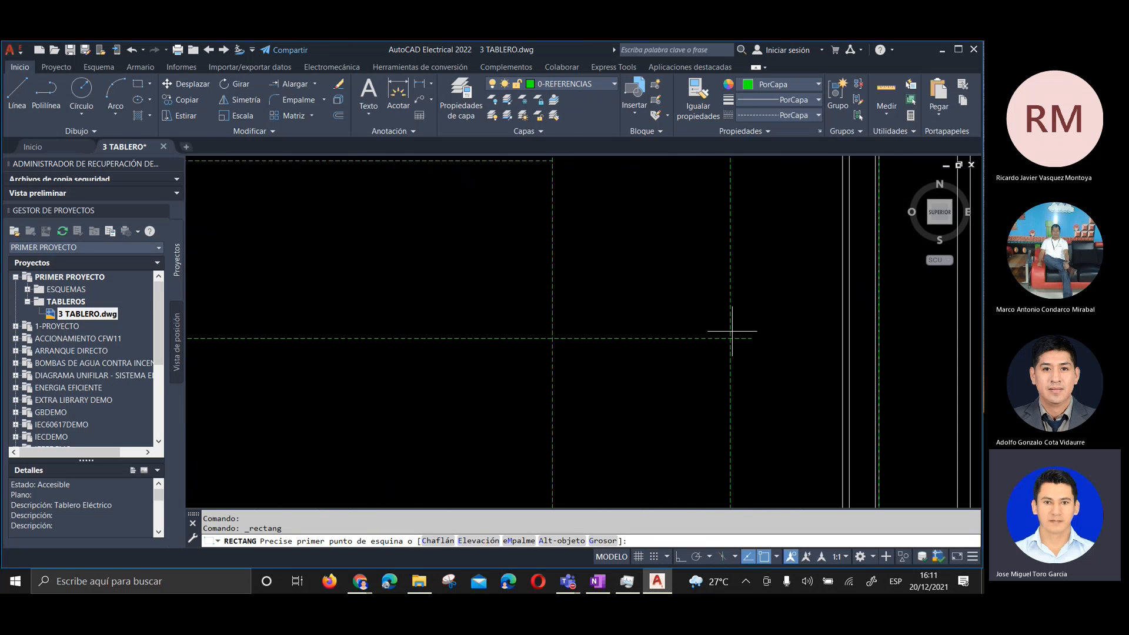
{"action": "scroll", "coordinate": [732, 318], "scroll_direction": "up", "scroll_amount": 5}
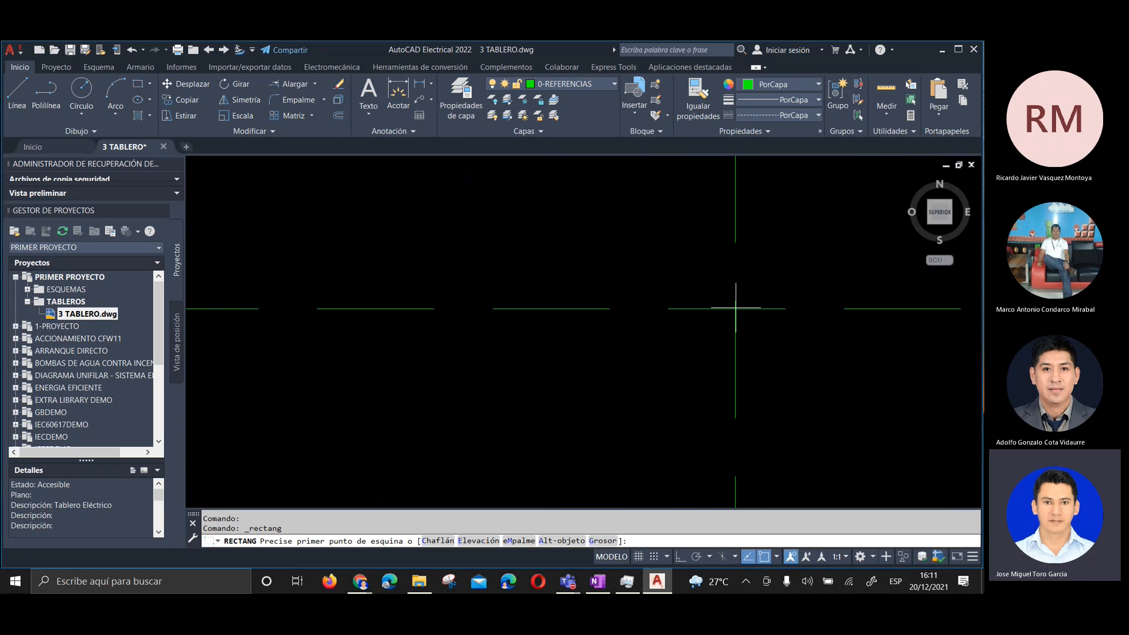
{"action": "scroll", "coordinate": [650, 338], "scroll_direction": "down", "scroll_amount": 5}
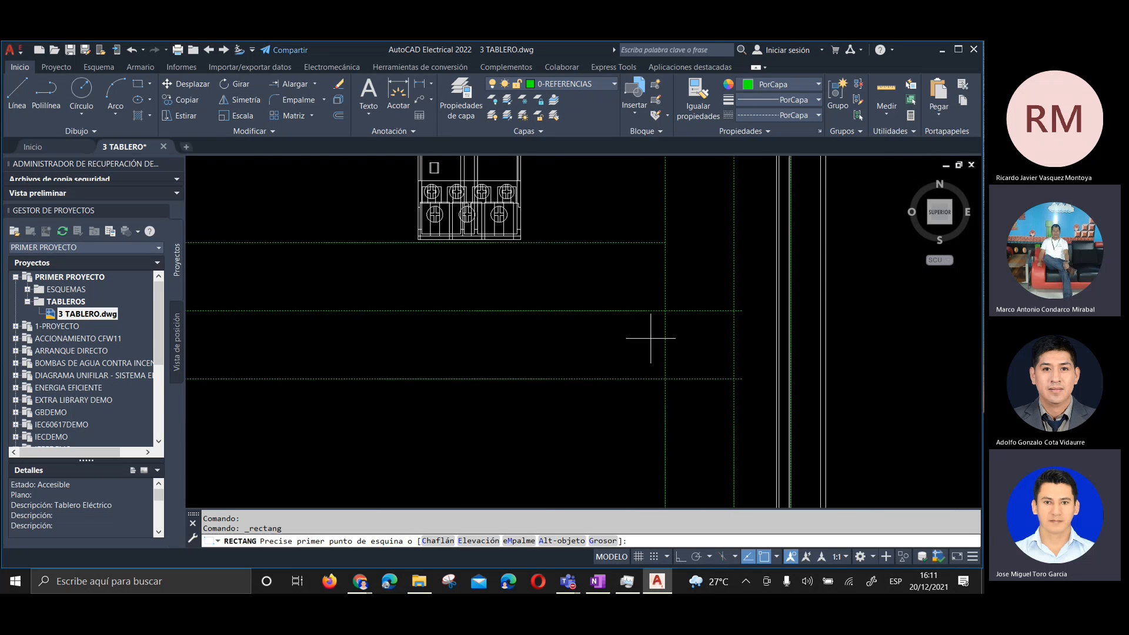
{"action": "scroll", "coordinate": [606, 351], "scroll_direction": "down", "scroll_amount": 4}
{"action": "middle_click_drag", "start_coordinate": [493, 359], "coordinate": [502, 358]}
{"action": "scroll", "coordinate": [390, 350], "scroll_direction": "up", "scroll_amount": 6}
{"action": "scroll", "coordinate": [384, 330], "scroll_direction": "up", "scroll_amount": 6}
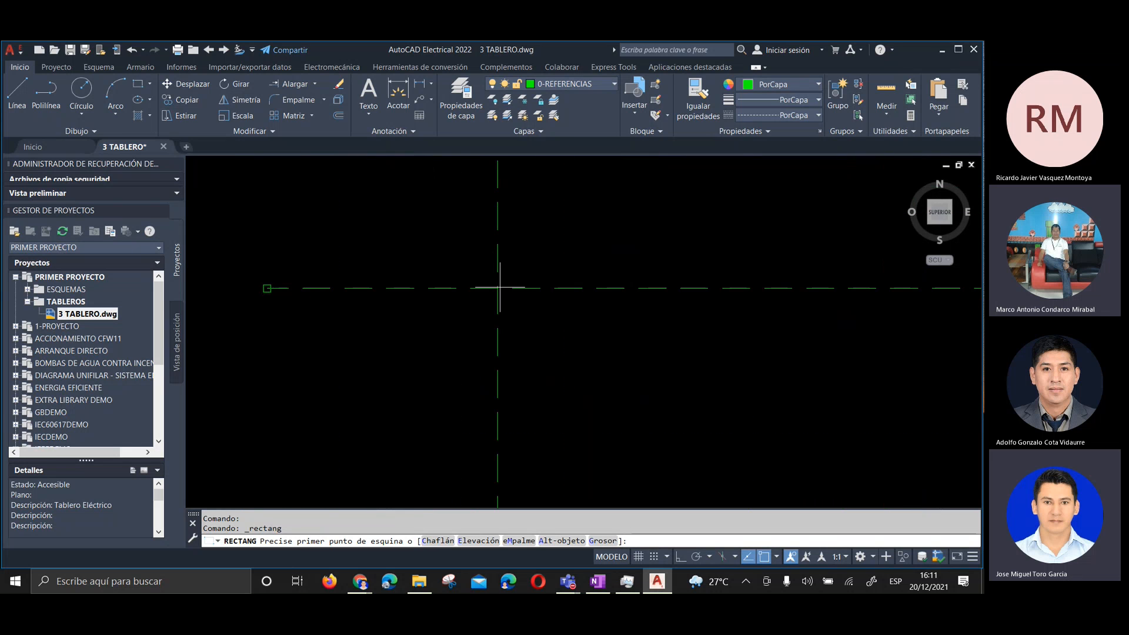
{"action": "scroll", "coordinate": [500, 288], "scroll_direction": "down", "scroll_amount": 4}
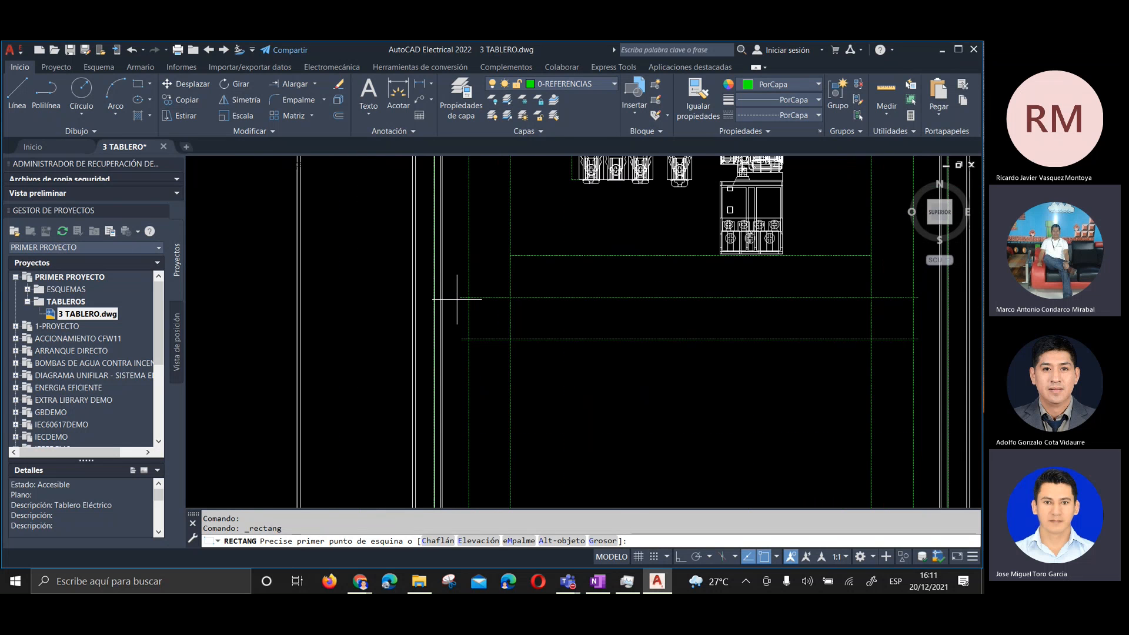
Cancel the pending rectangle and save the drawing
{"action": "key", "text": "Escape"}
{"action": "key", "text": "F8"}
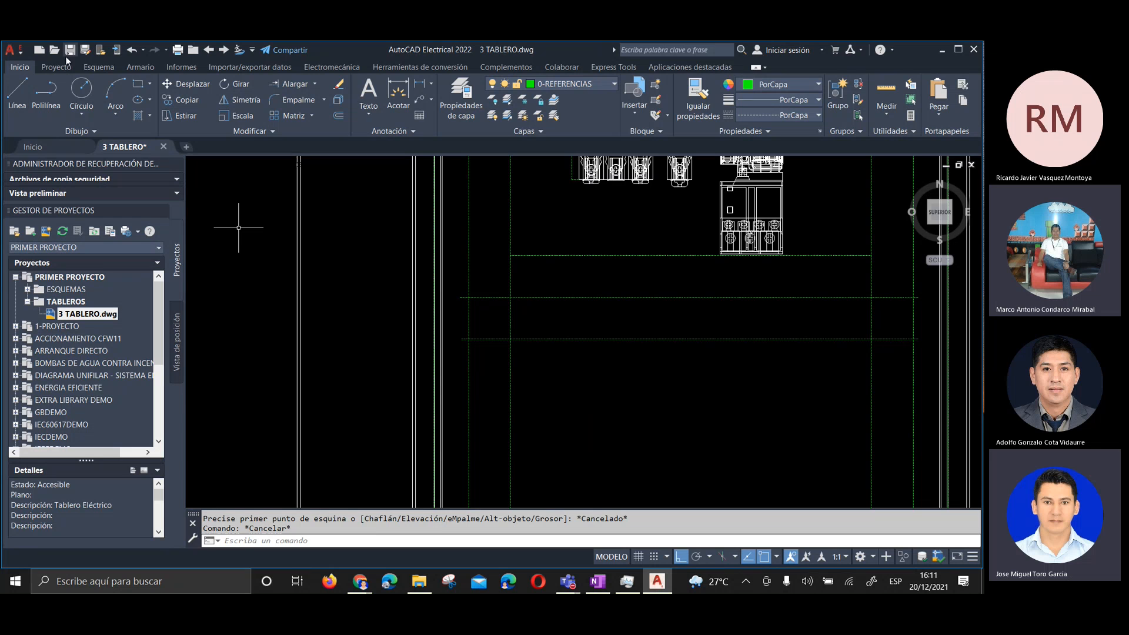
{"action": "left_click", "coordinate": [70, 51]}
Trim the left overhanging ends of the two lowest horizontal reference lines back to the outer left vertical reference line
{"action": "scroll", "coordinate": [495, 307], "scroll_direction": "up", "scroll_amount": 3}
{"action": "middle_click_drag", "start_coordinate": [495, 307], "coordinate": [430, 302]}
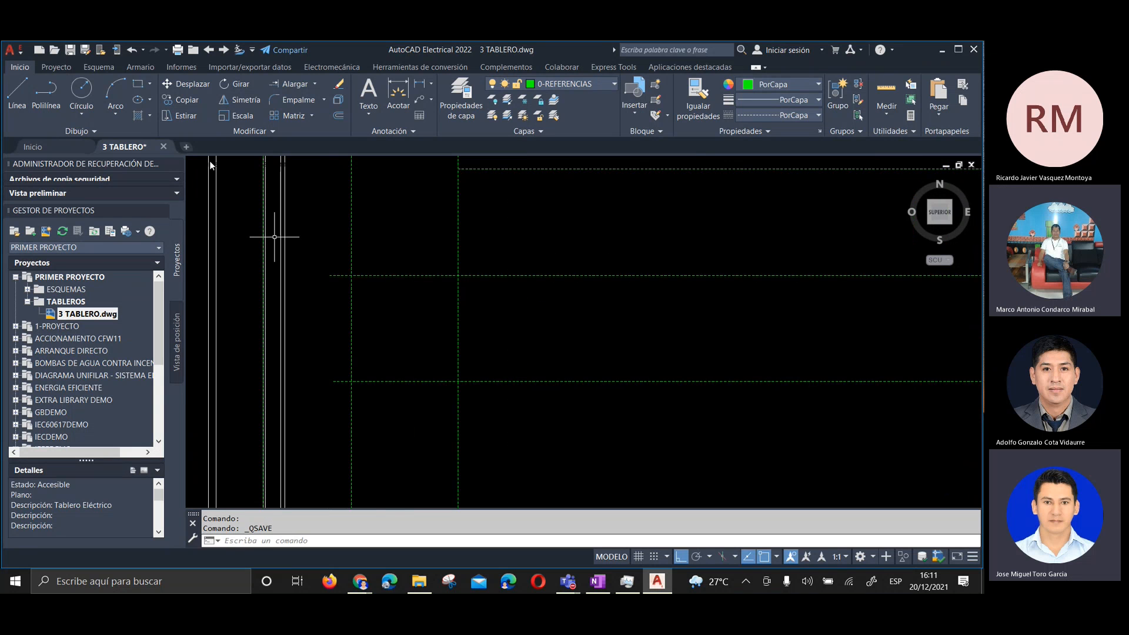
{"action": "left_click", "coordinate": [314, 84]}
{"action": "left_click", "coordinate": [305, 109]}
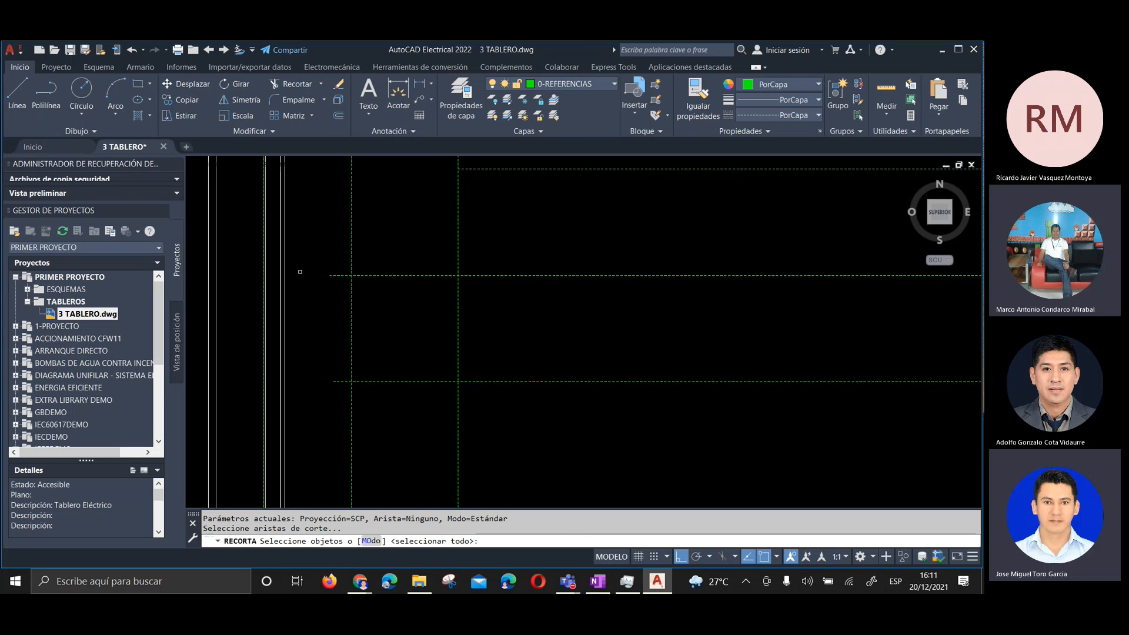
{"action": "key", "text": "Return"}
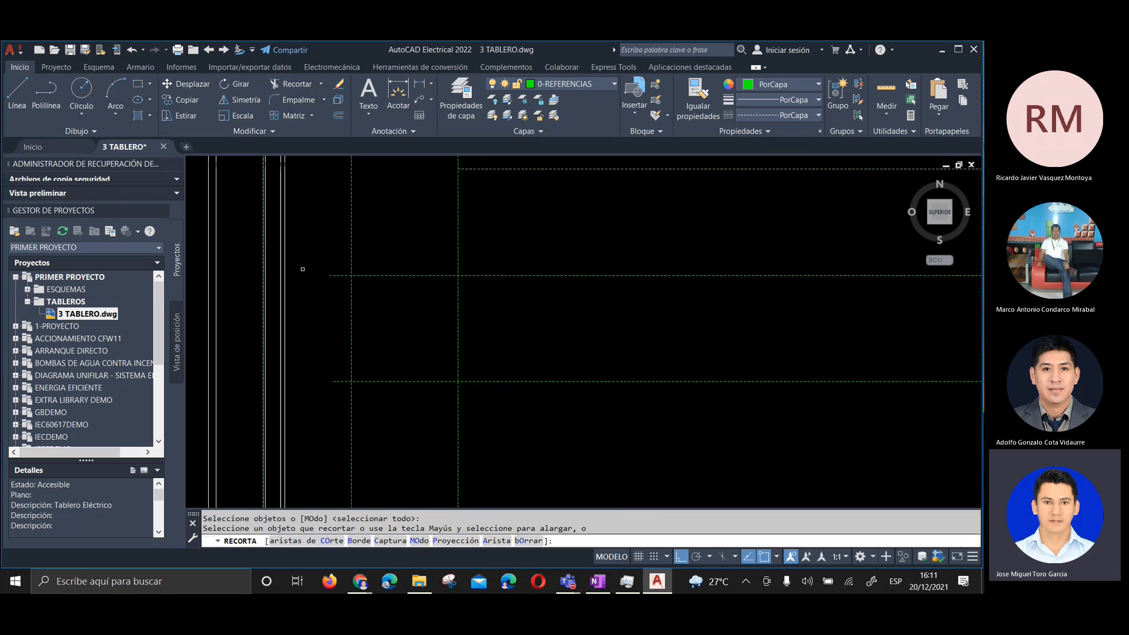
{"action": "left_click", "coordinate": [336, 258]}
{"action": "left_click", "coordinate": [328, 396]}
Trim the right overhanging ends of the two lowest horizontal reference lines back to the outer right vertical reference line
{"action": "scroll", "coordinate": [328, 397], "scroll_direction": "down", "scroll_amount": 3}
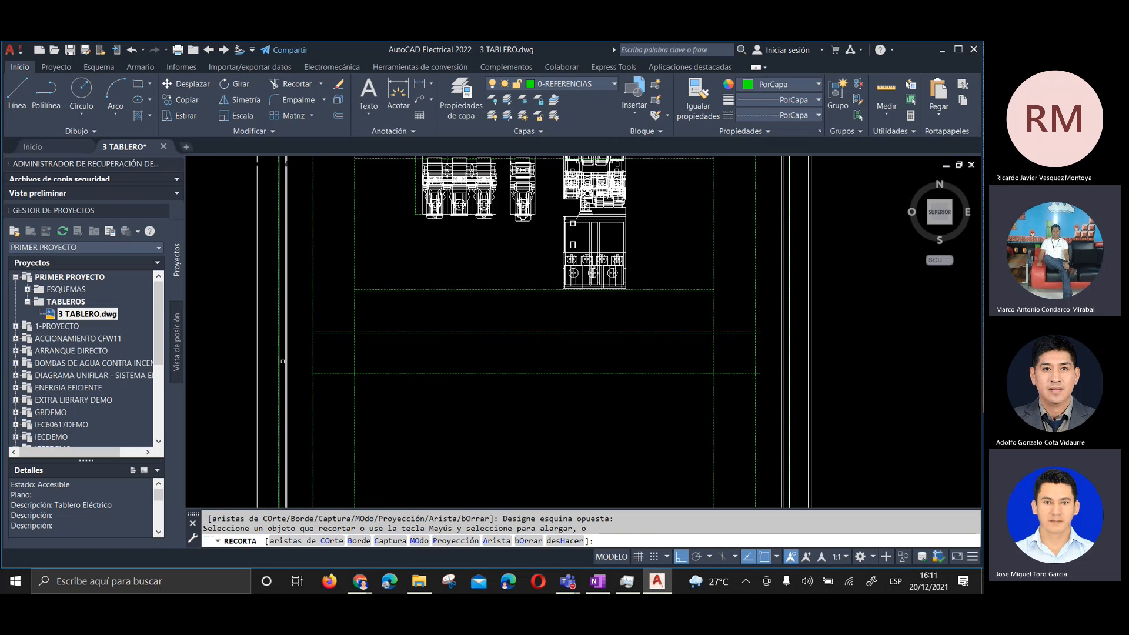
{"action": "scroll", "coordinate": [782, 322], "scroll_direction": "up", "scroll_amount": 3}
{"action": "left_click", "coordinate": [797, 321]}
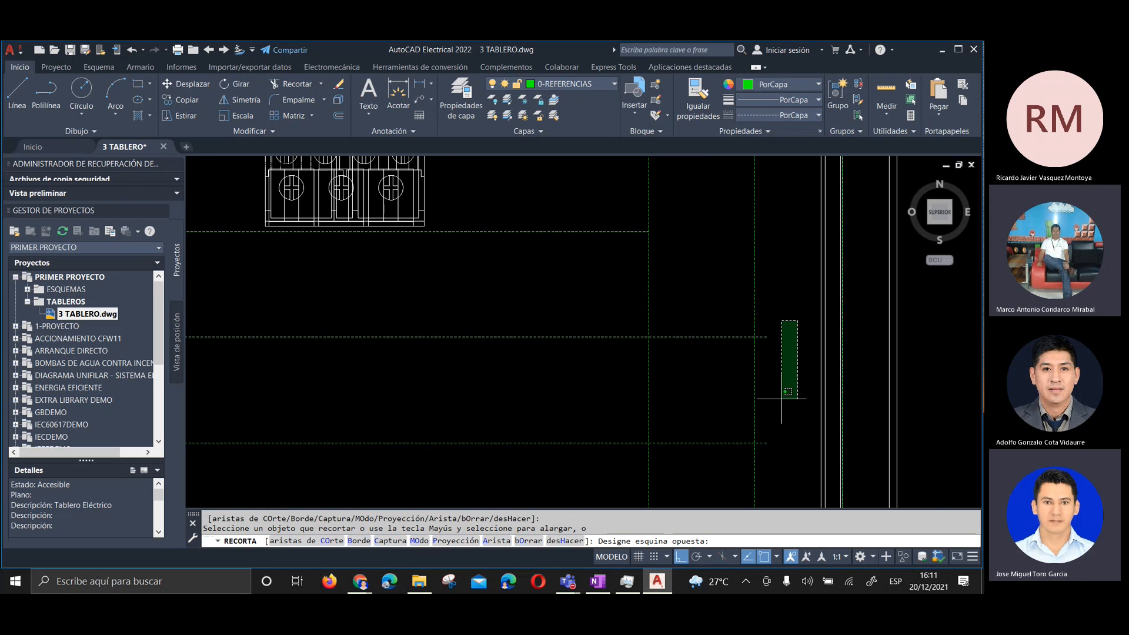
{"action": "left_click", "coordinate": [766, 453]}
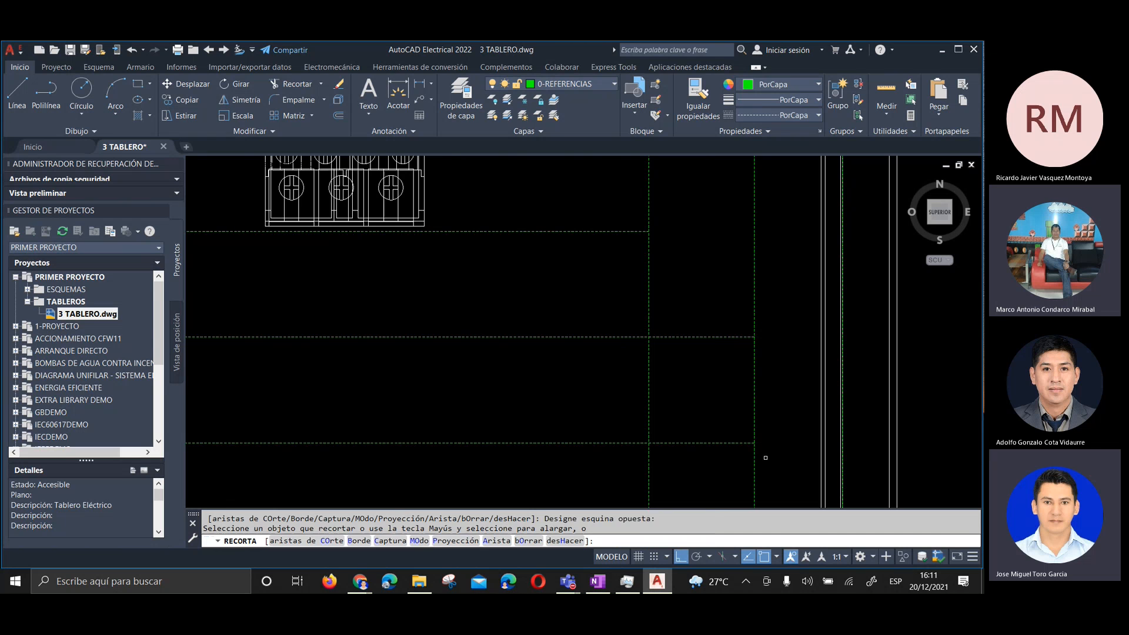
{"action": "key", "text": "Return"}
Draw a rectangle between the two lowest horizontal reference lines, spanning from the outer left to the outer right vertical reference line
{"action": "scroll", "coordinate": [788, 352], "scroll_direction": "down", "scroll_amount": 3}
{"action": "scroll", "coordinate": [330, 356], "scroll_direction": "up", "scroll_amount": 2}
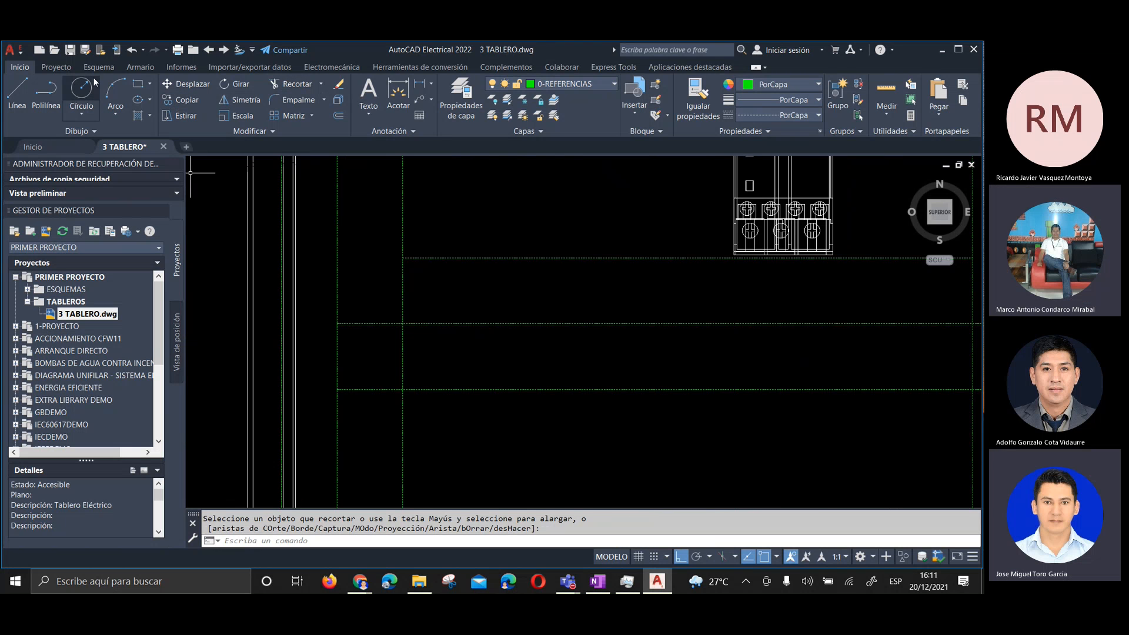
{"action": "left_click", "coordinate": [137, 83]}
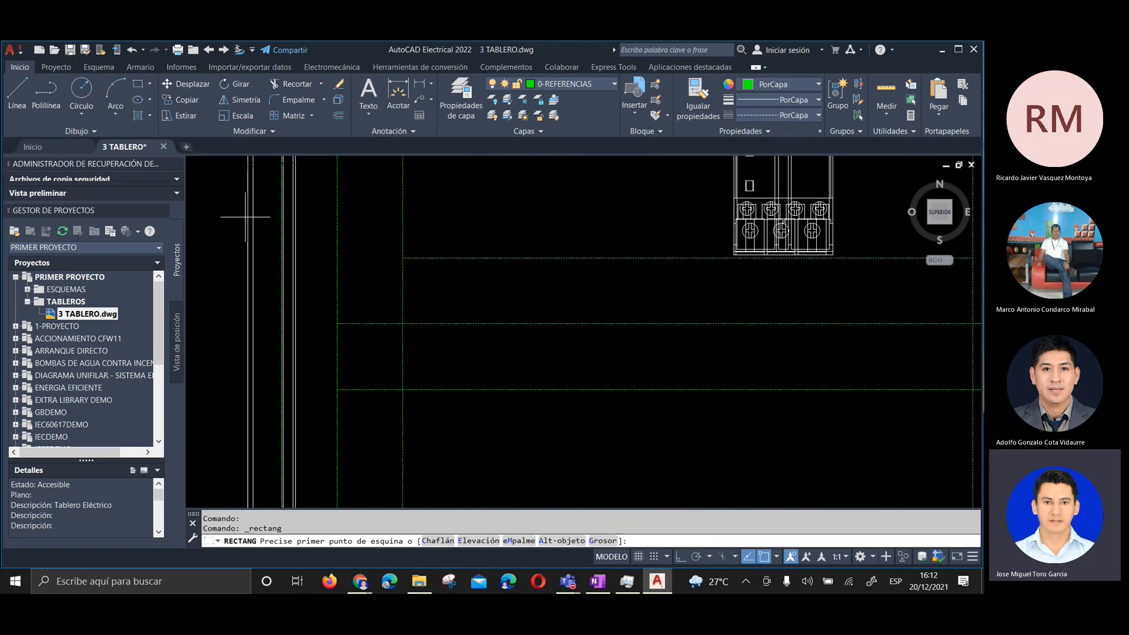
{"action": "left_click", "coordinate": [336, 324]}
{"action": "scroll", "coordinate": [347, 322], "scroll_direction": "down", "scroll_amount": 3}
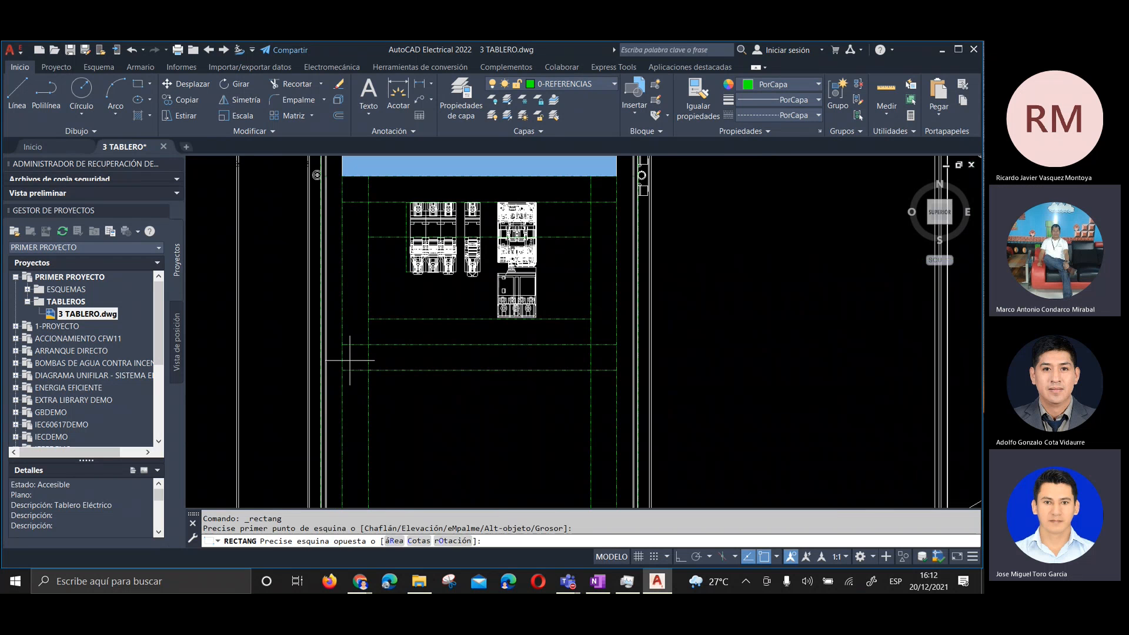
{"action": "scroll", "coordinate": [617, 352], "scroll_direction": "up", "scroll_amount": 3}
{"action": "left_click", "coordinate": [604, 347]}
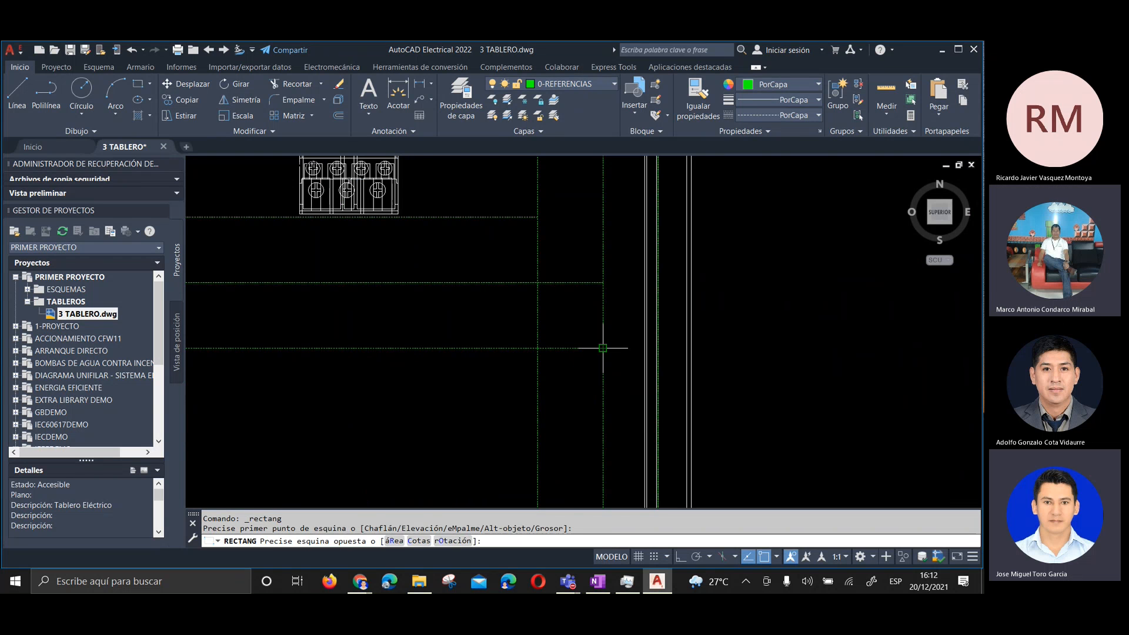
{"action": "scroll", "coordinate": [618, 354], "scroll_direction": "down", "scroll_amount": 3}
{"action": "scroll", "coordinate": [411, 307], "scroll_direction": "up", "scroll_amount": 3}
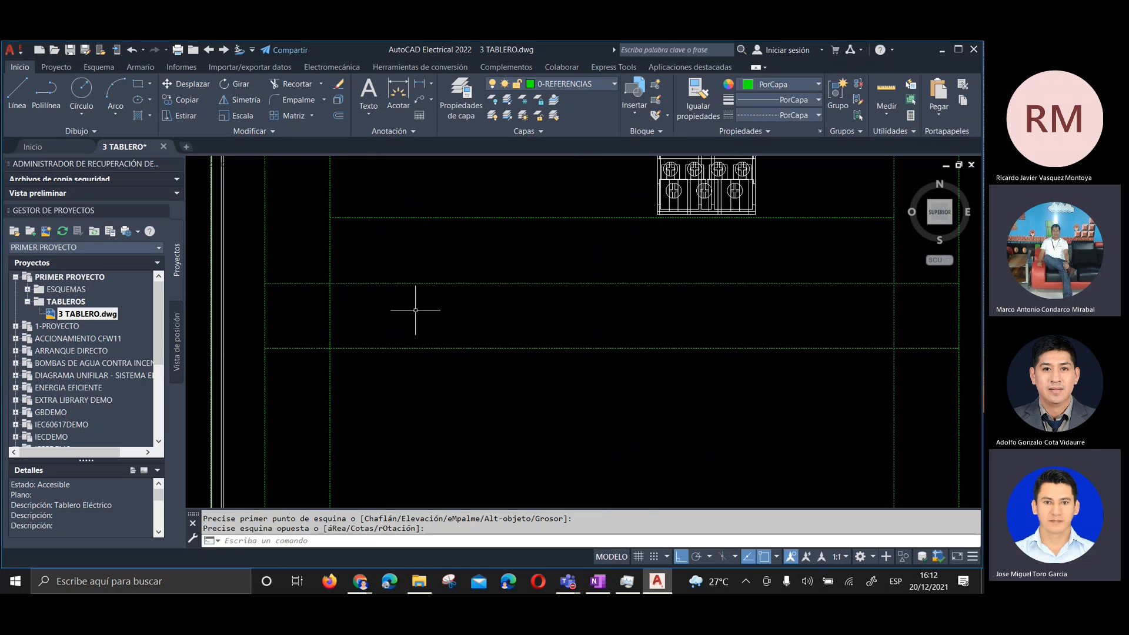
Inspect the new rectangle's extents and its position relative to the filled band and components above it
{"action": "left_click", "coordinate": [410, 284]}
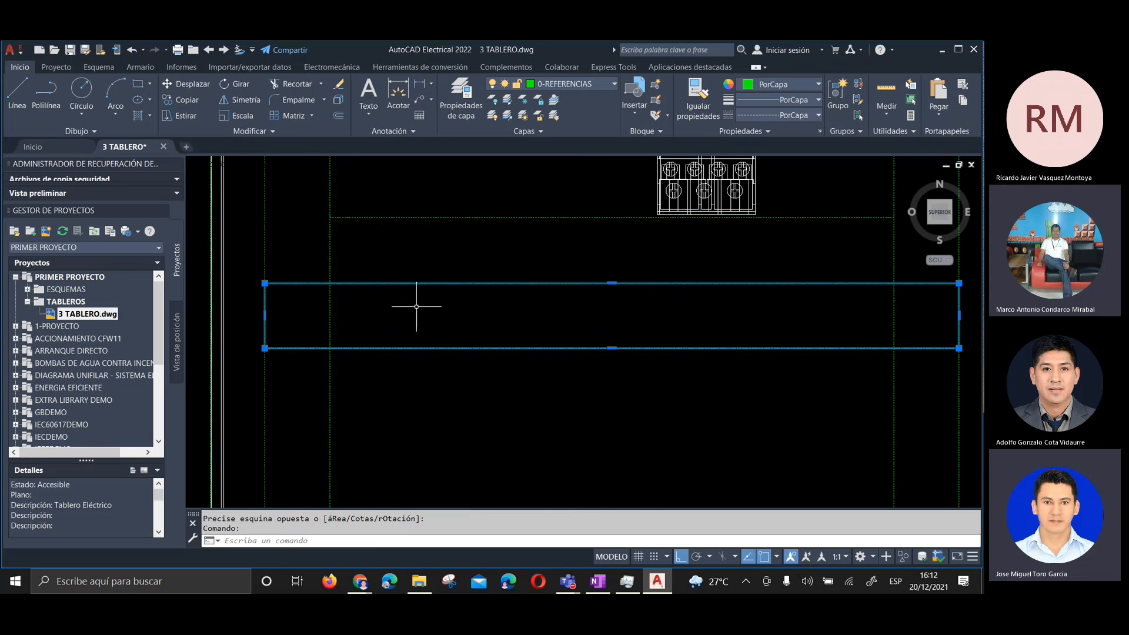
{"action": "key", "text": "Escape"}
{"action": "left_click", "coordinate": [416, 284]}
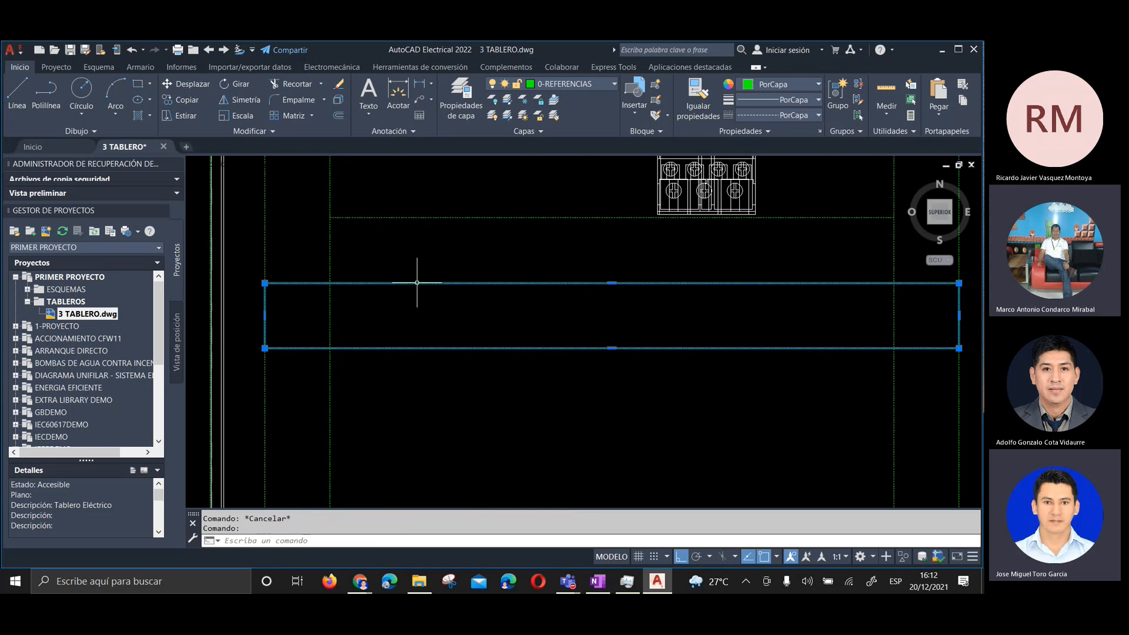
{"action": "scroll", "coordinate": [430, 324], "scroll_direction": "down", "scroll_amount": 8}
{"action": "scroll", "coordinate": [435, 295], "scroll_direction": "up", "scroll_amount": 2}
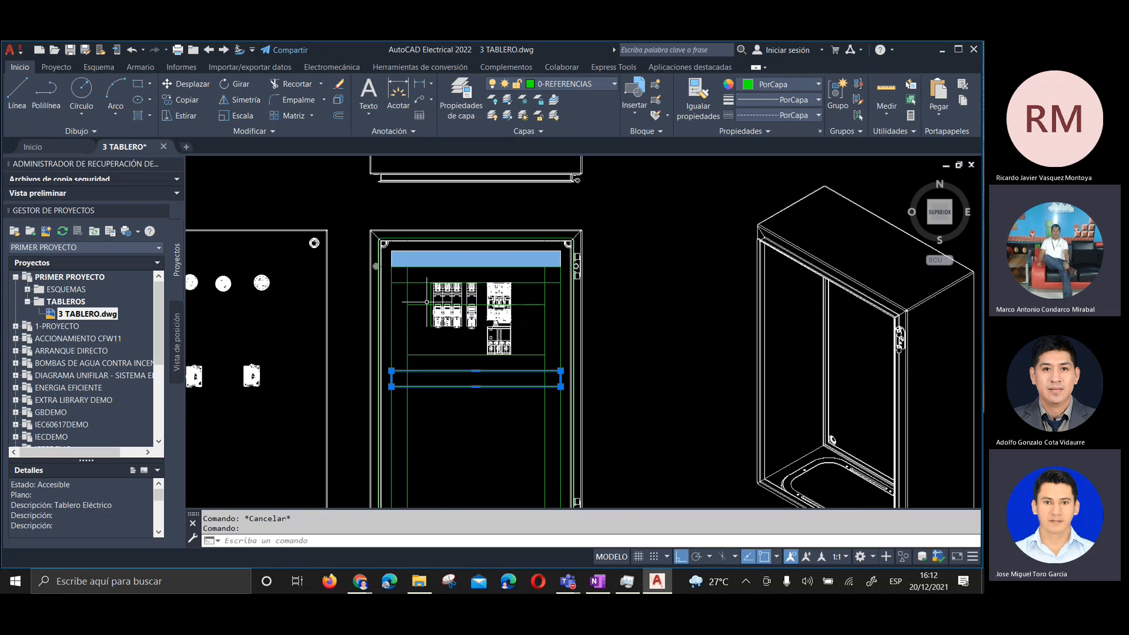
{"action": "scroll", "coordinate": [427, 303], "scroll_direction": "up", "scroll_amount": 5}
{"action": "scroll", "coordinate": [429, 252], "scroll_direction": "down", "scroll_amount": 5}
{"action": "scroll", "coordinate": [434, 327], "scroll_direction": "up", "scroll_amount": 4}
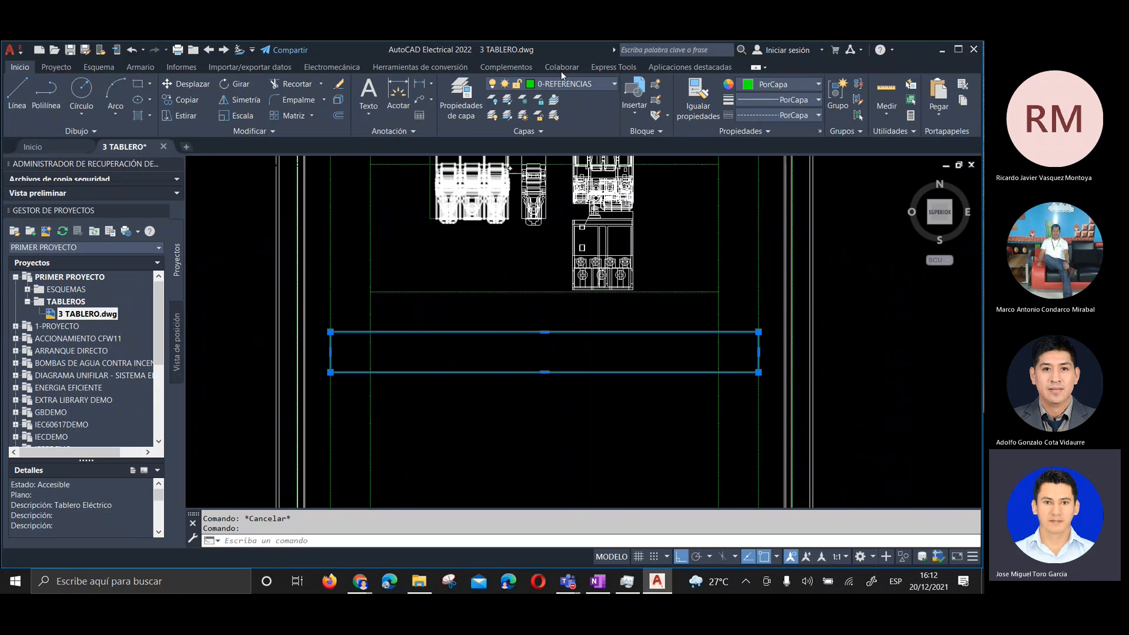
{"action": "key", "text": "Escape"}
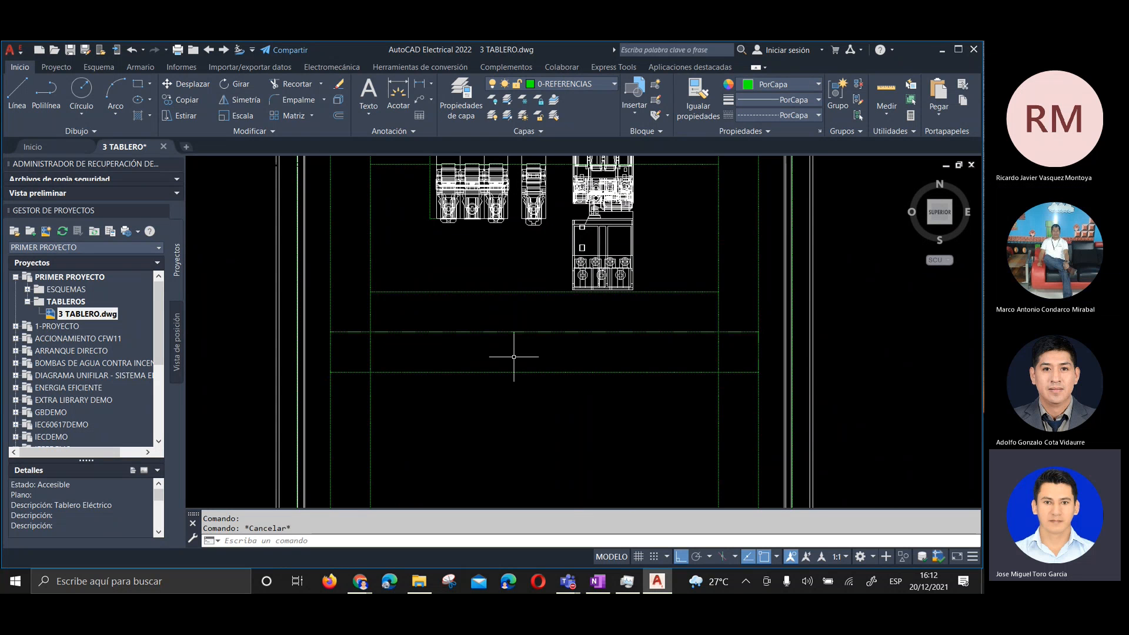
Move the new rectangle below the components to layer 0
{"action": "left_click", "coordinate": [345, 325]}
{"action": "key", "text": "Escape"}
{"action": "left_click", "coordinate": [348, 332]}
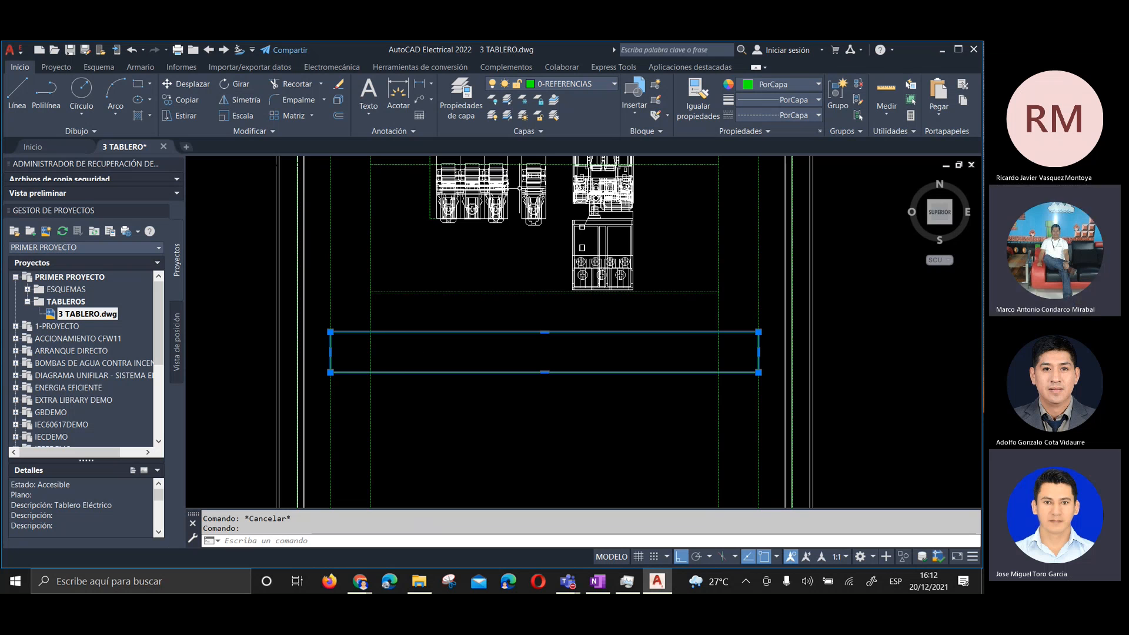
{"action": "left_click", "coordinate": [579, 87]}
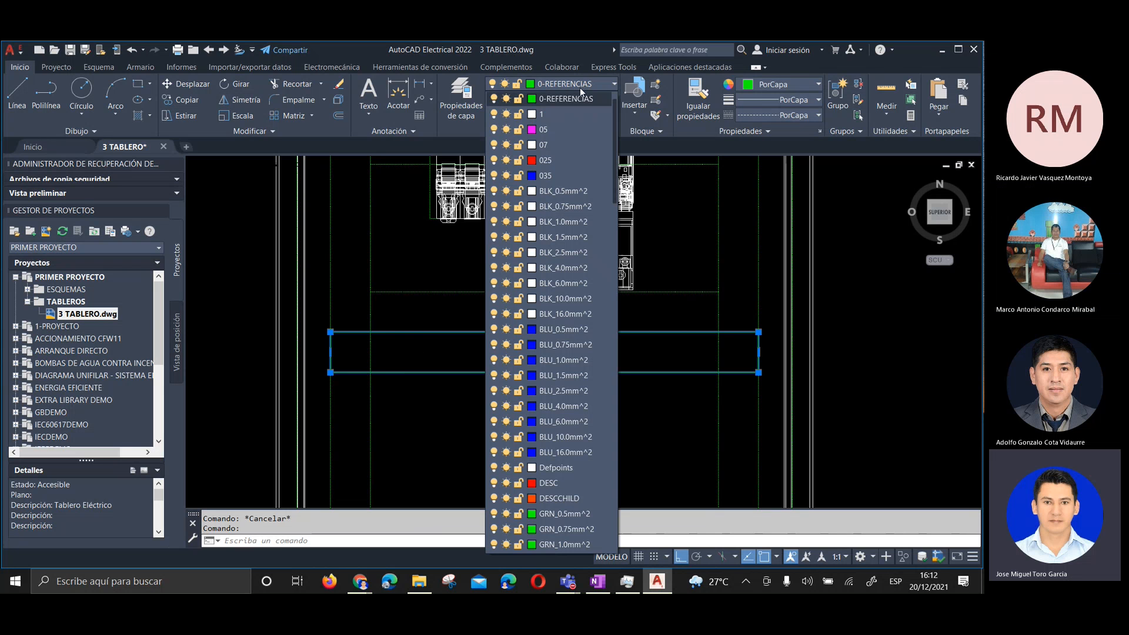
{"action": "scroll", "coordinate": [574, 99], "scroll_direction": "up", "scroll_amount": 1}
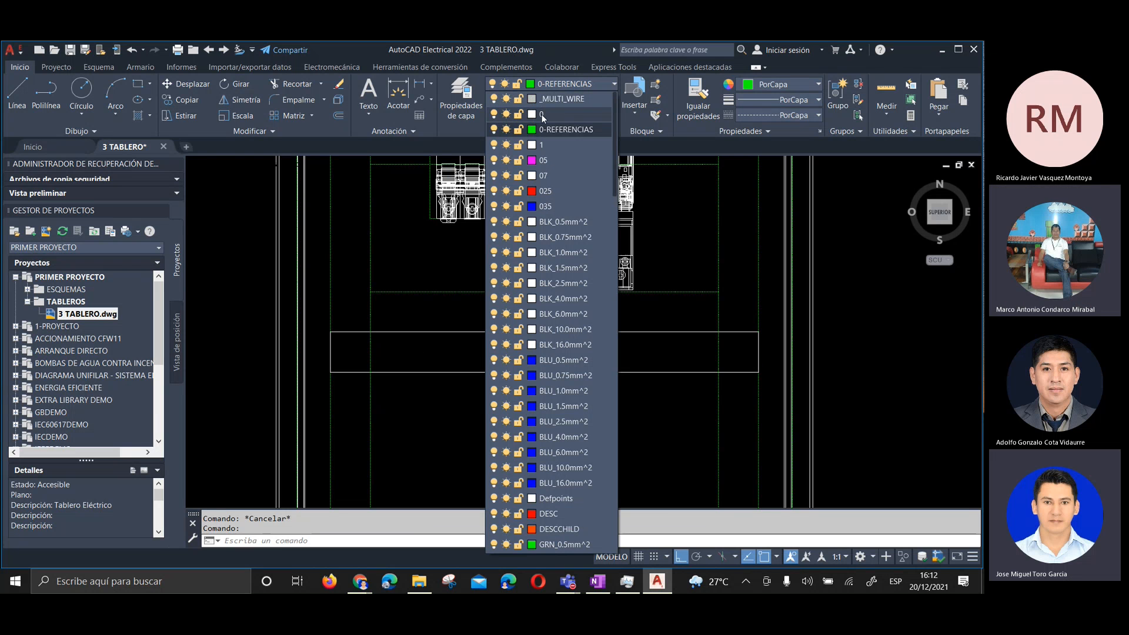
{"action": "left_click", "coordinate": [553, 115]}
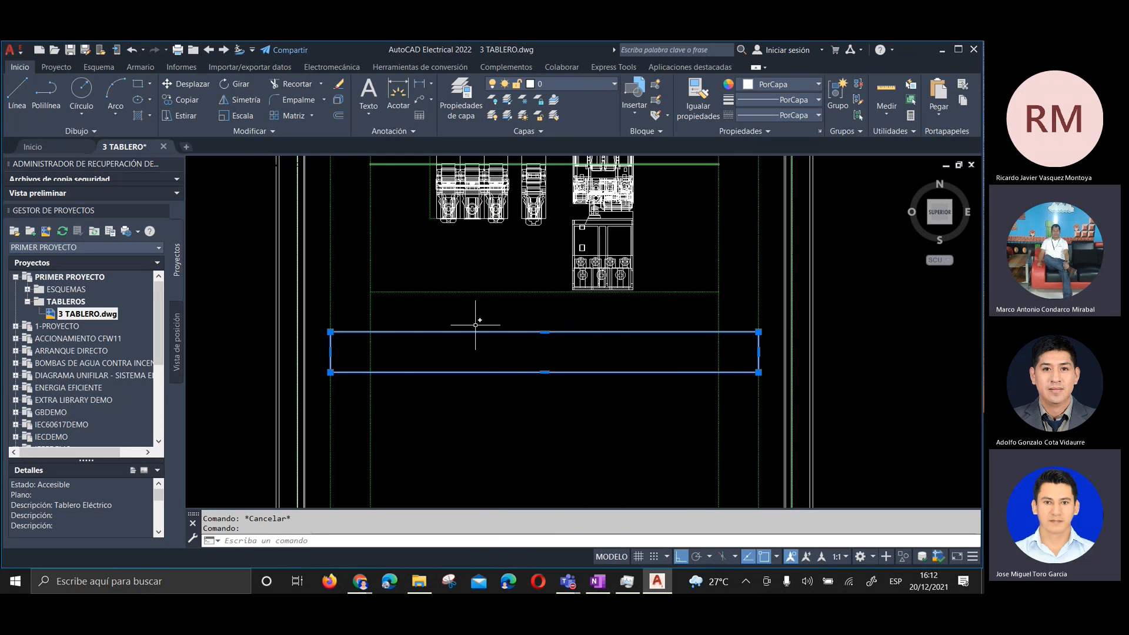
{"action": "key", "text": "Escape"}
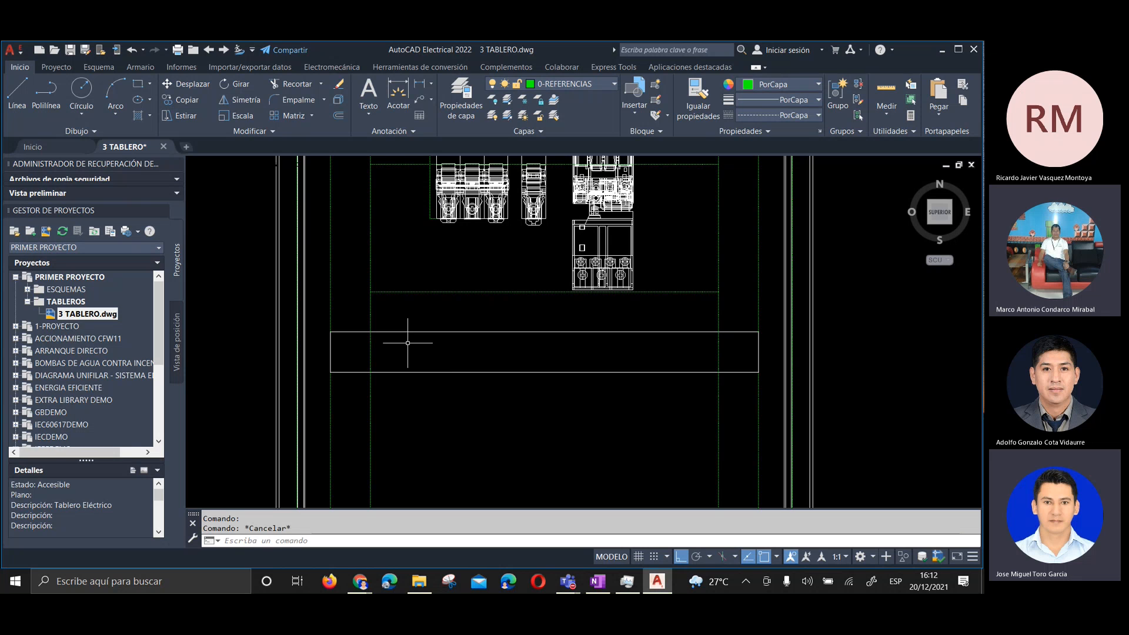
Trim the two inner vertical reference lines where they cross the inside of the rectangle, and save the drawing
{"action": "left_click", "coordinate": [280, 85]}
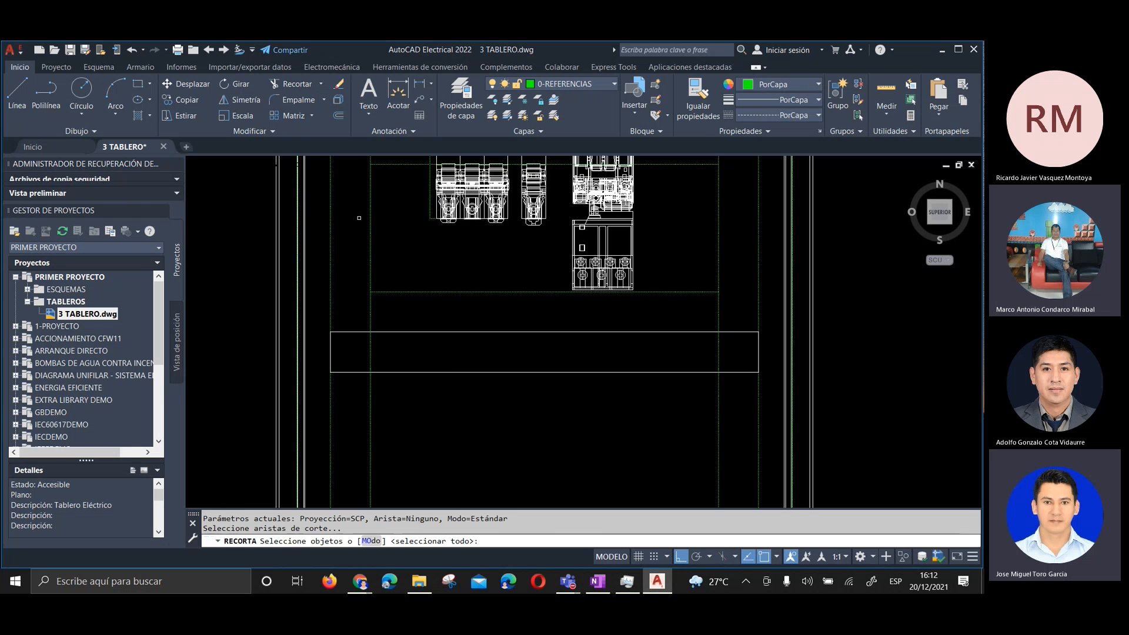
{"action": "key", "text": "Return"}
{"action": "left_click", "coordinate": [419, 349]}
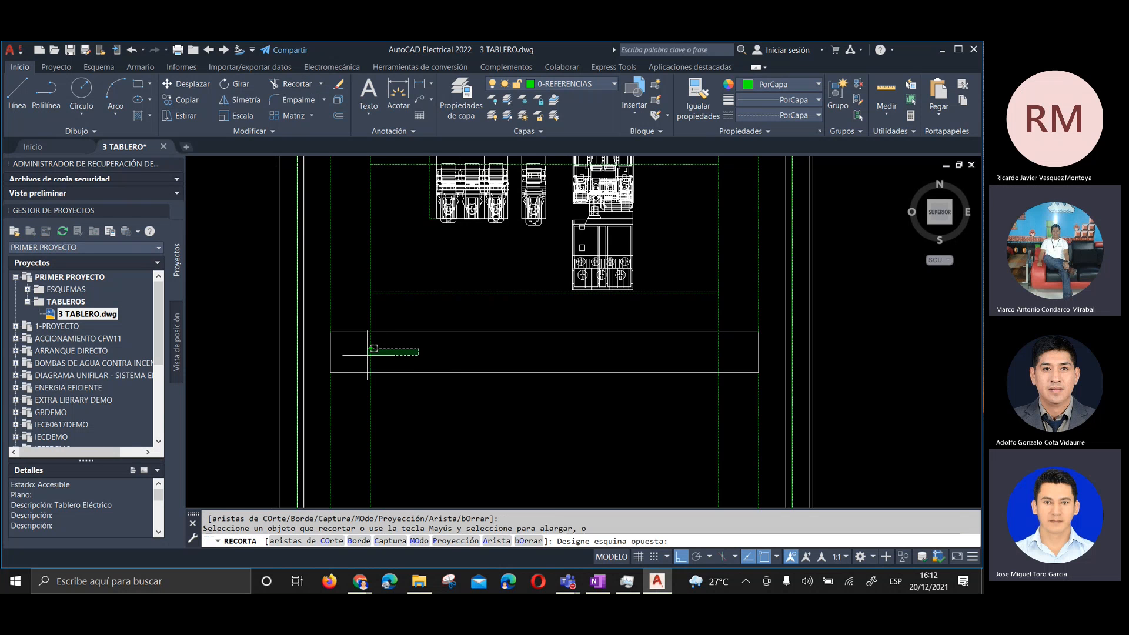
{"action": "left_click", "coordinate": [346, 361]}
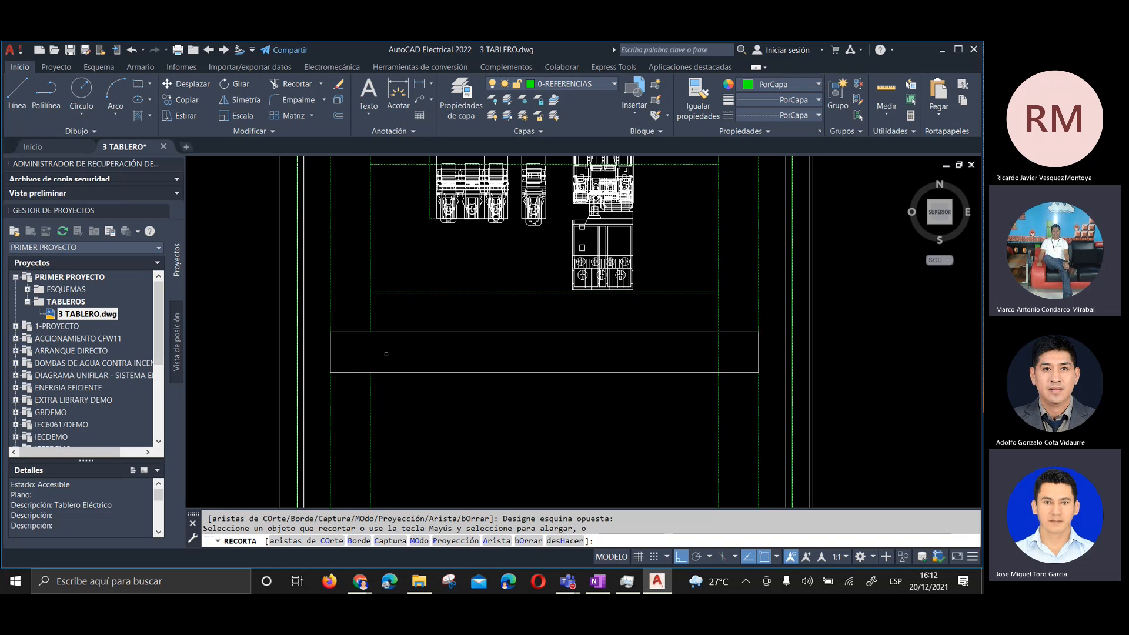
{"action": "left_click", "coordinate": [737, 351]}
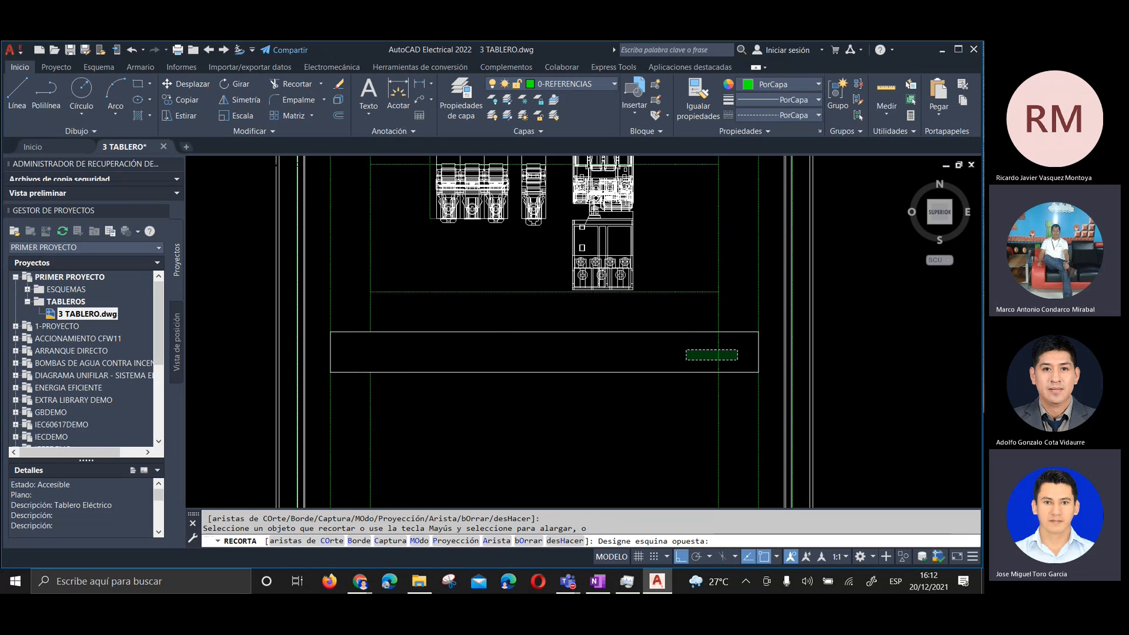
{"action": "left_click", "coordinate": [685, 360]}
{"action": "key", "text": "Return"}
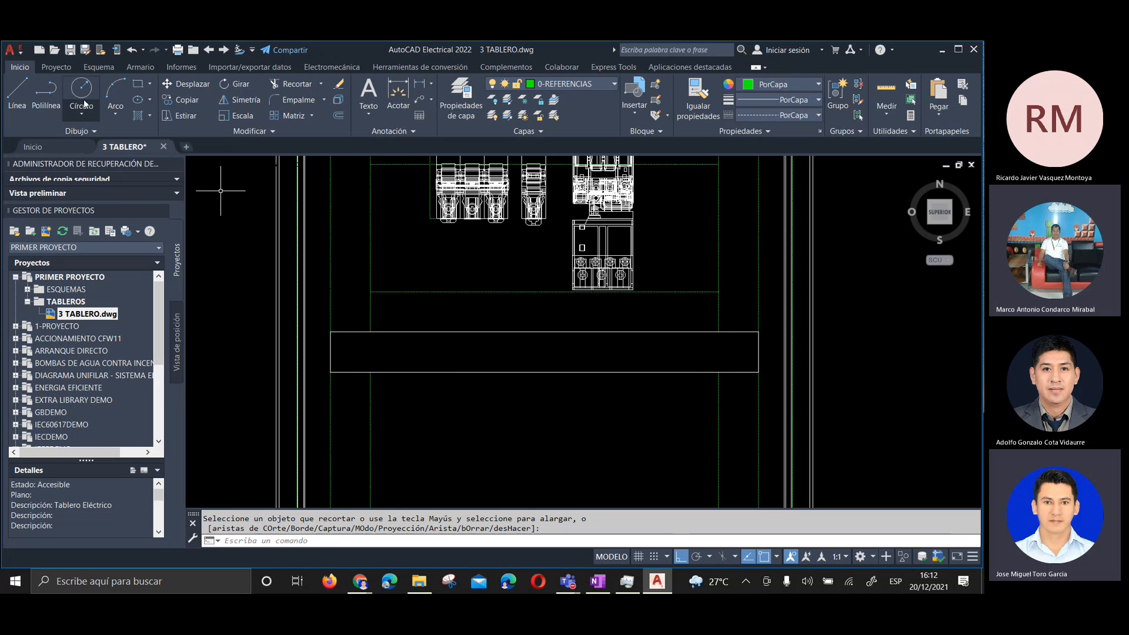
{"action": "left_click", "coordinate": [70, 51]}
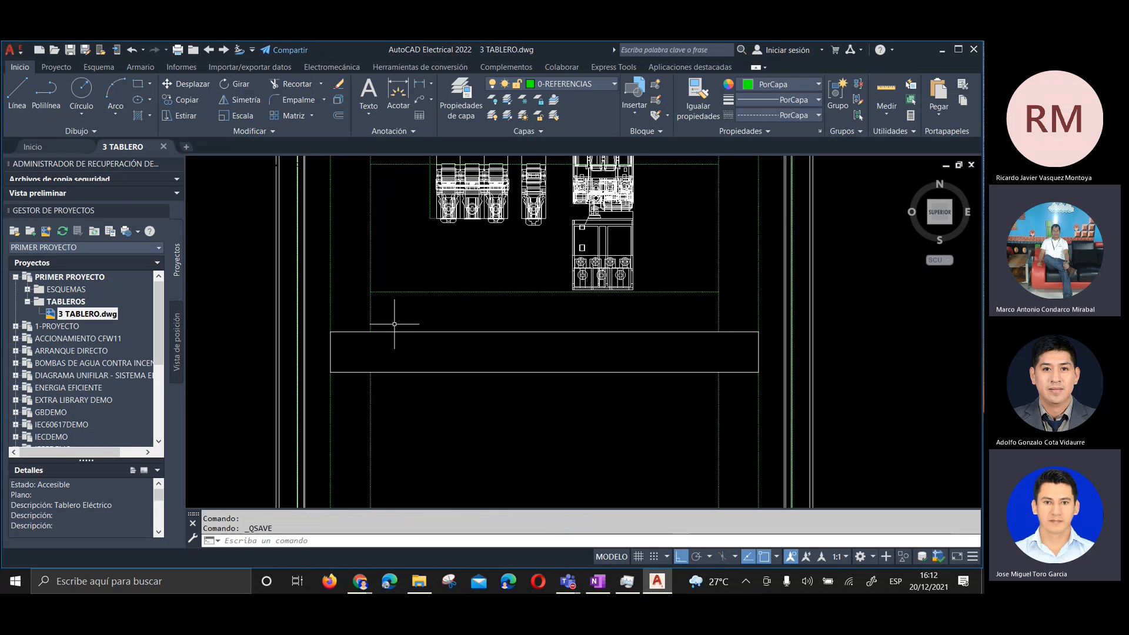
{"action": "scroll", "coordinate": [364, 338], "scroll_direction": "up", "scroll_amount": 2}
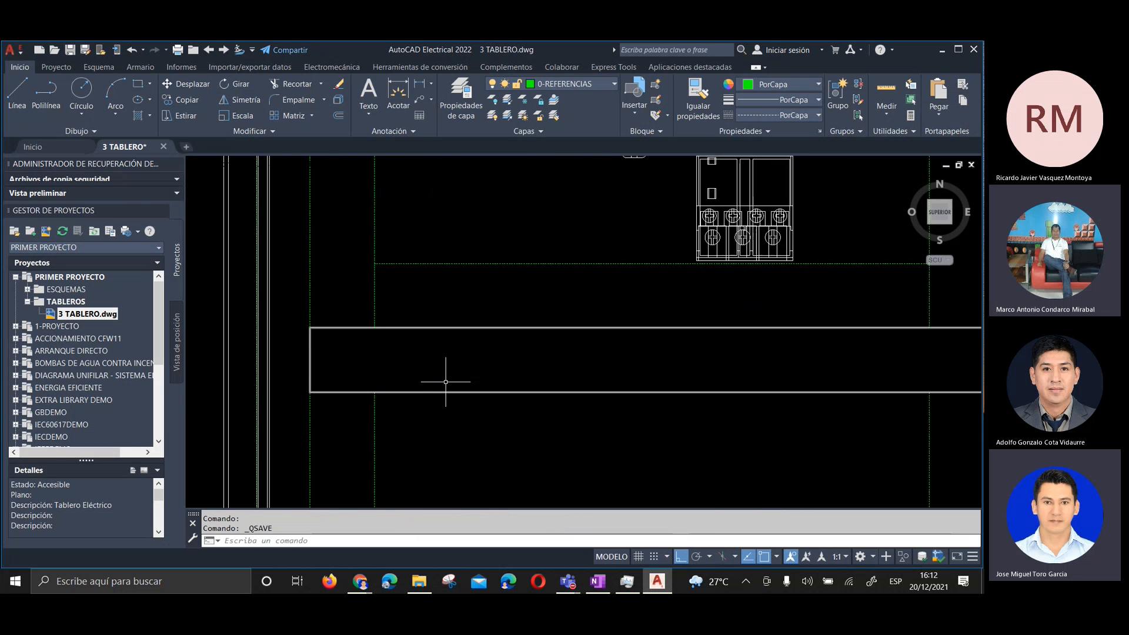
{"action": "scroll", "coordinate": [353, 376], "scroll_direction": "down", "scroll_amount": 2}
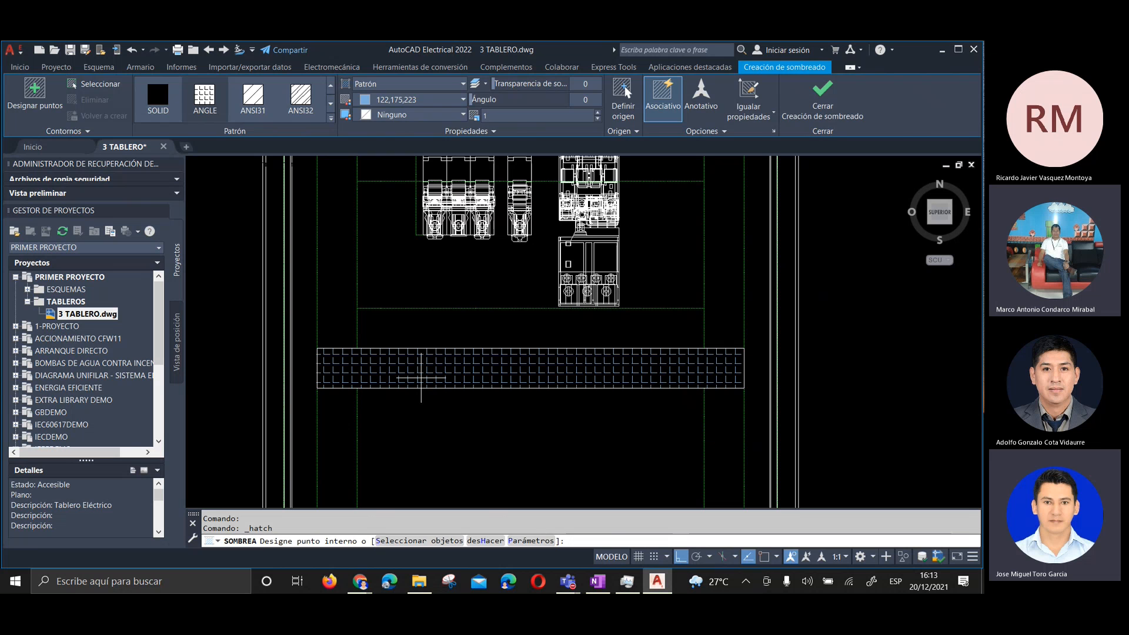
{"action": "key", "text": "Escape"}
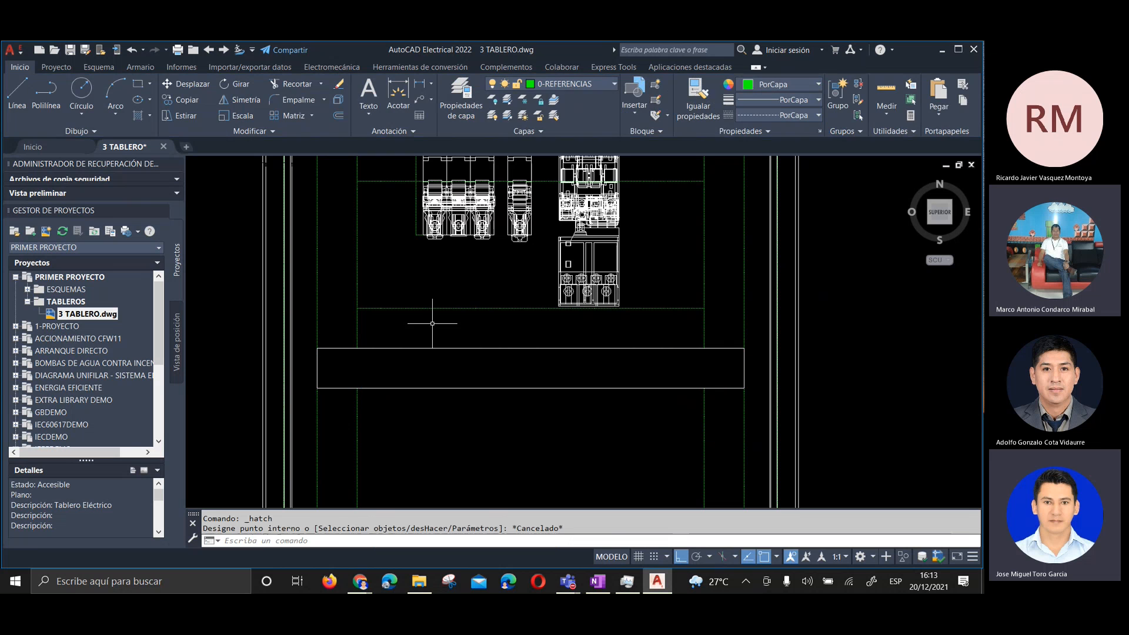
Make layer 0 current and fill the rectangle below the components with a SOLID hatch in color 122,175,223
{"action": "left_click", "coordinate": [548, 84]}
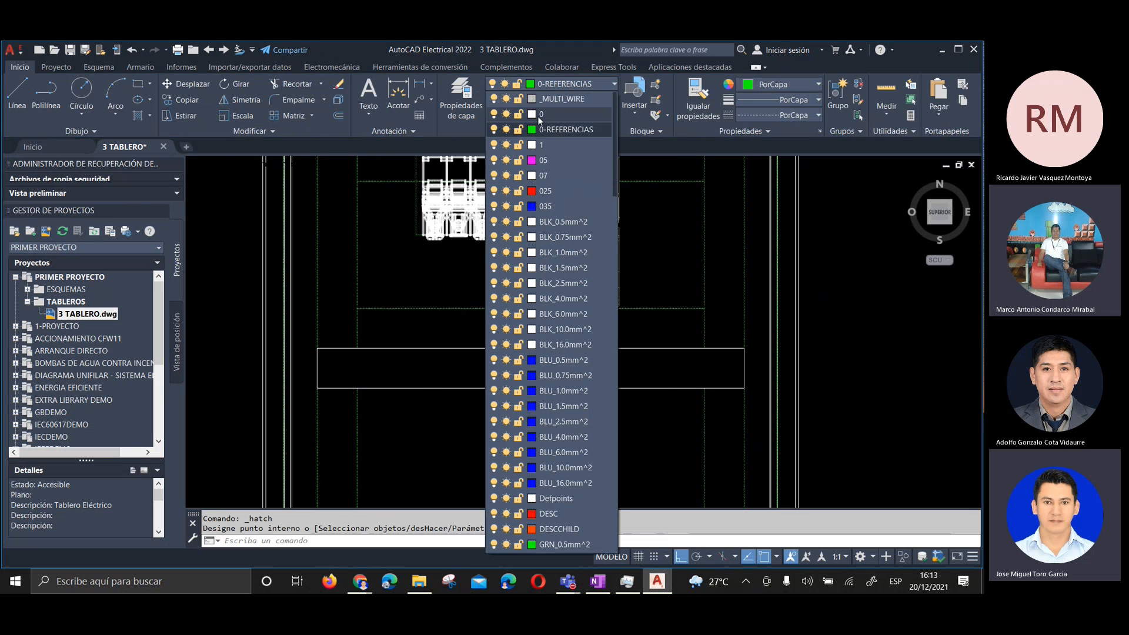
{"action": "left_click", "coordinate": [539, 116]}
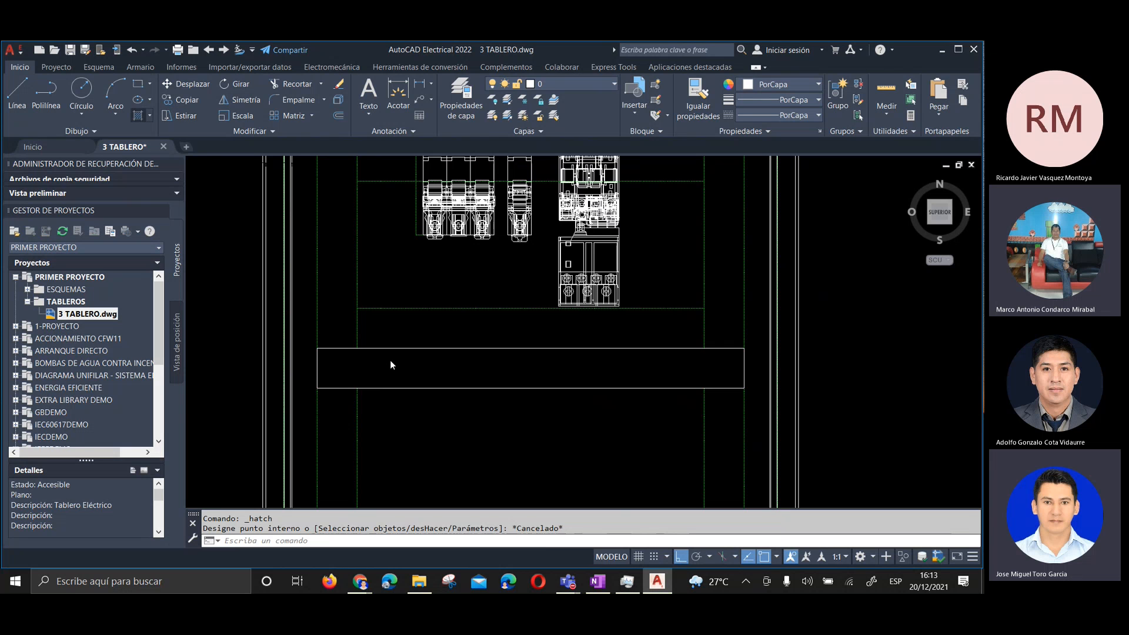
{"action": "key", "text": "Return"}
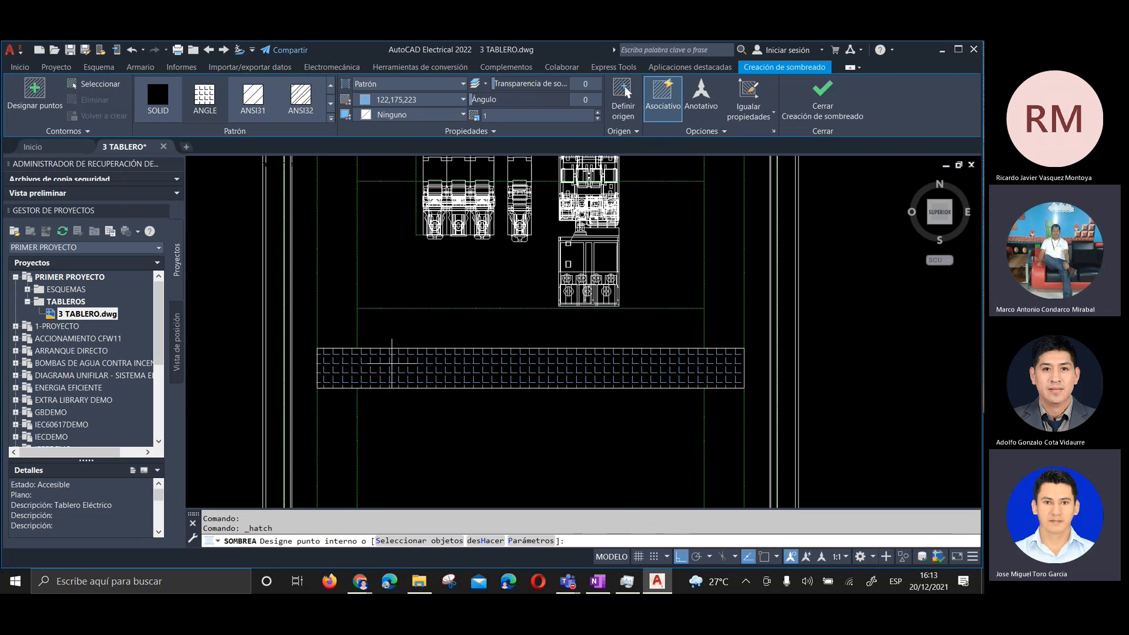
{"action": "left_click", "coordinate": [391, 363]}
{"action": "left_click", "coordinate": [173, 97]}
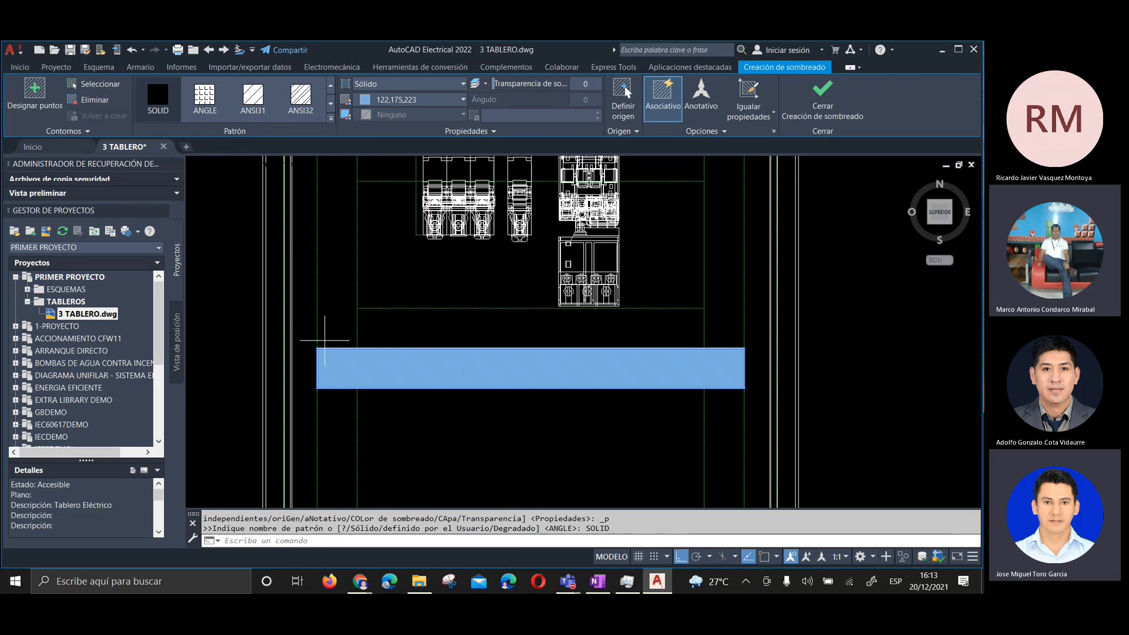
{"action": "left_click", "coordinate": [159, 94]}
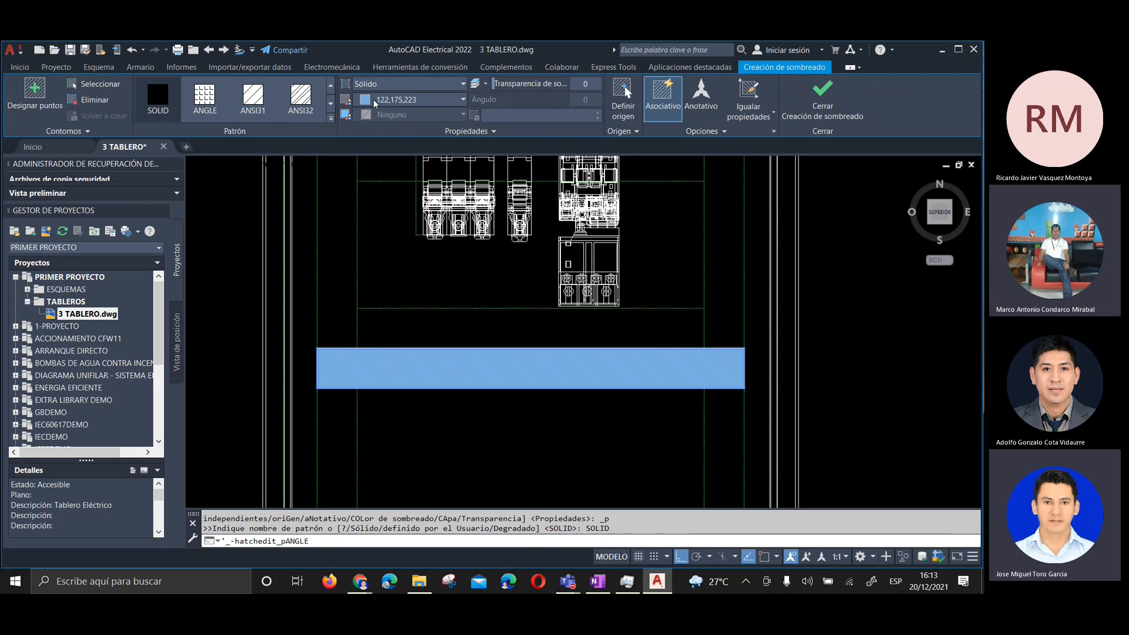
{"action": "key", "text": "Return"}
{"action": "scroll", "coordinate": [423, 382], "scroll_direction": "down", "scroll_amount": 4}
{"action": "scroll", "coordinate": [465, 382], "scroll_direction": "up", "scroll_amount": 5}
{"action": "scroll", "coordinate": [441, 333], "scroll_direction": "down", "scroll_amount": 3}
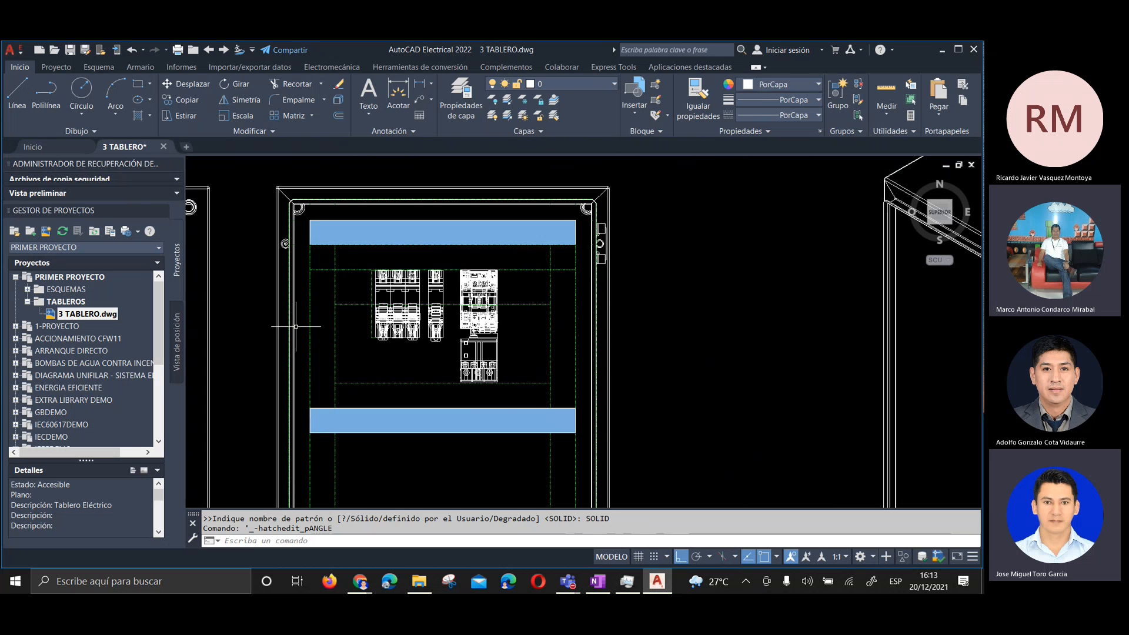
{"action": "left_click", "coordinate": [139, 84]}
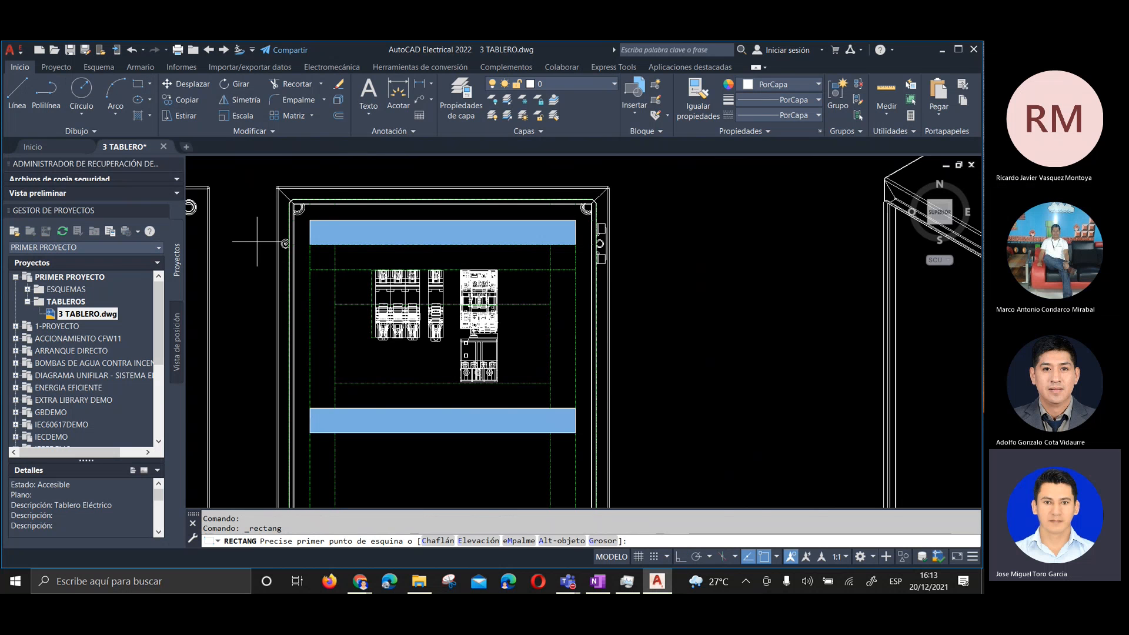
{"action": "scroll", "coordinate": [257, 241], "scroll_direction": "up", "scroll_amount": 2}
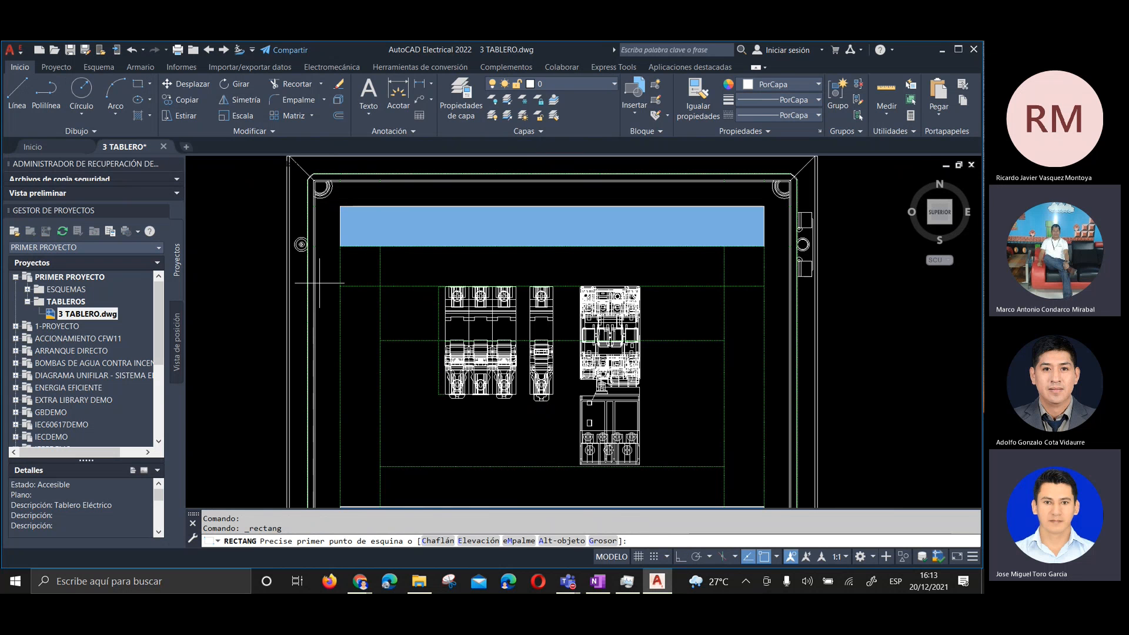
{"action": "key", "text": "Escape"}
{"action": "key", "text": "Escape"}
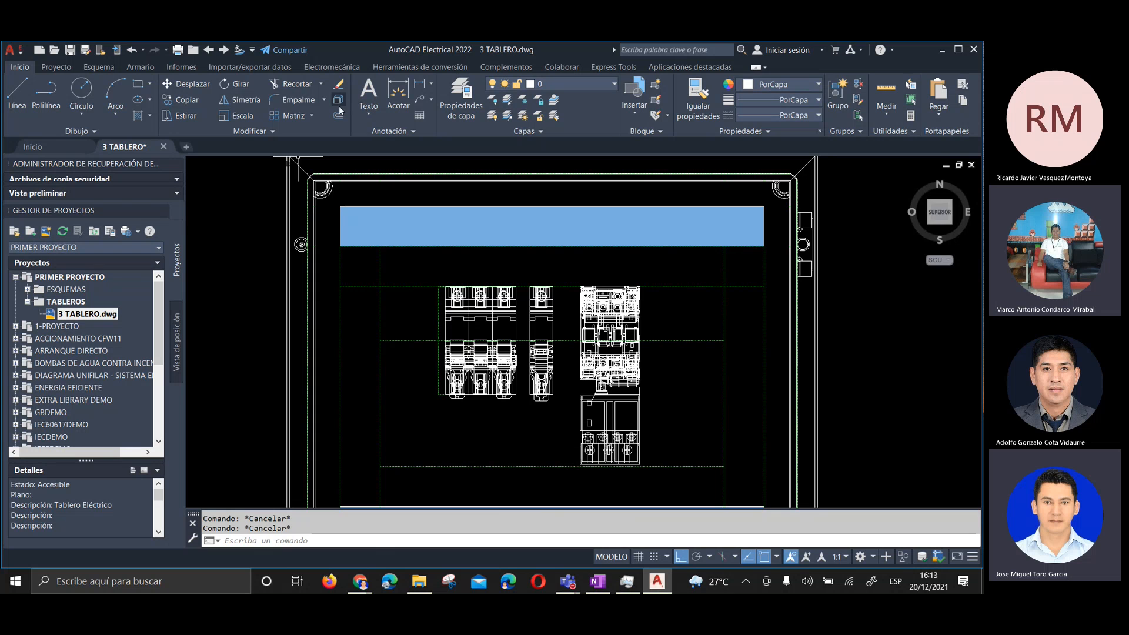
Trim the left end of the upper horizontal reference line back to the left inner vertical line, and save the drawing
{"action": "left_click", "coordinate": [299, 84]}
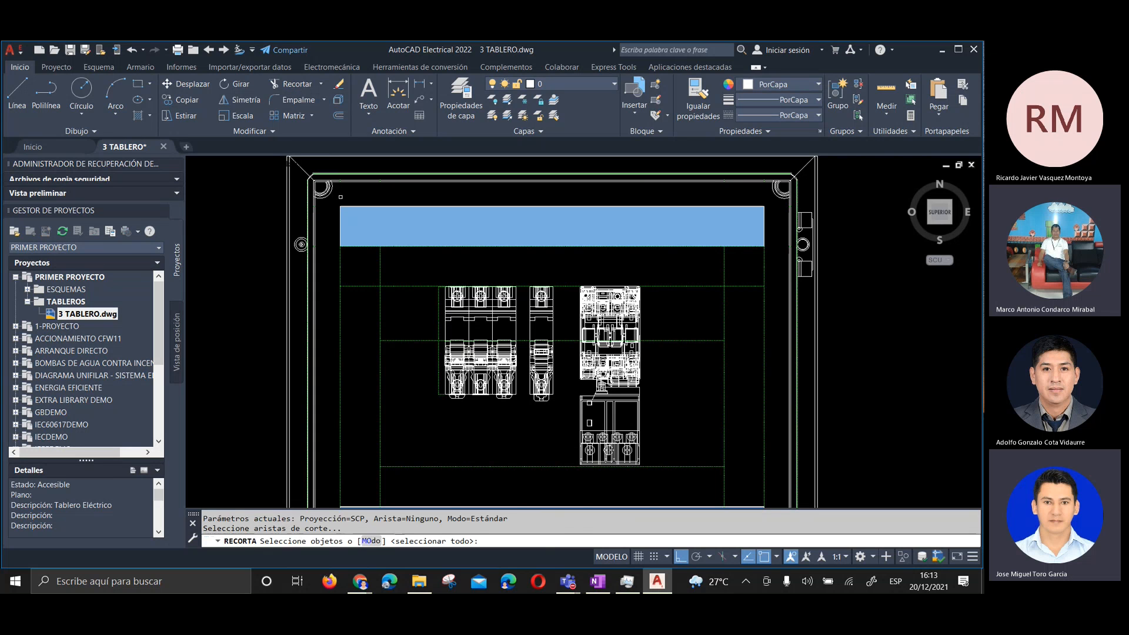
{"action": "left_click", "coordinate": [365, 316]}
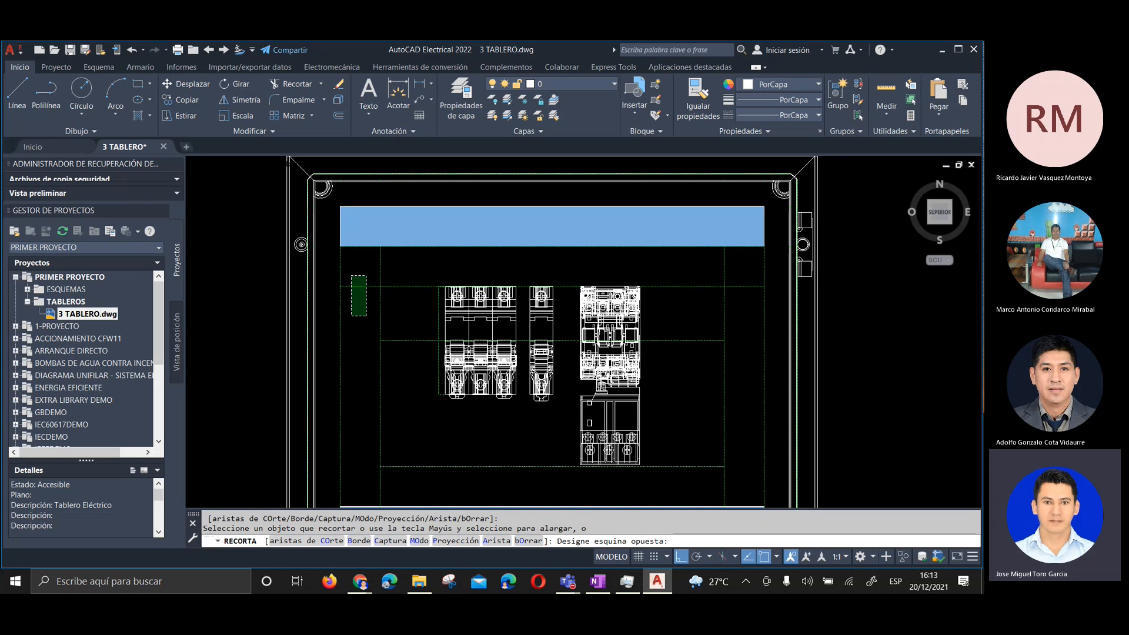
{"action": "left_click", "coordinate": [343, 308]}
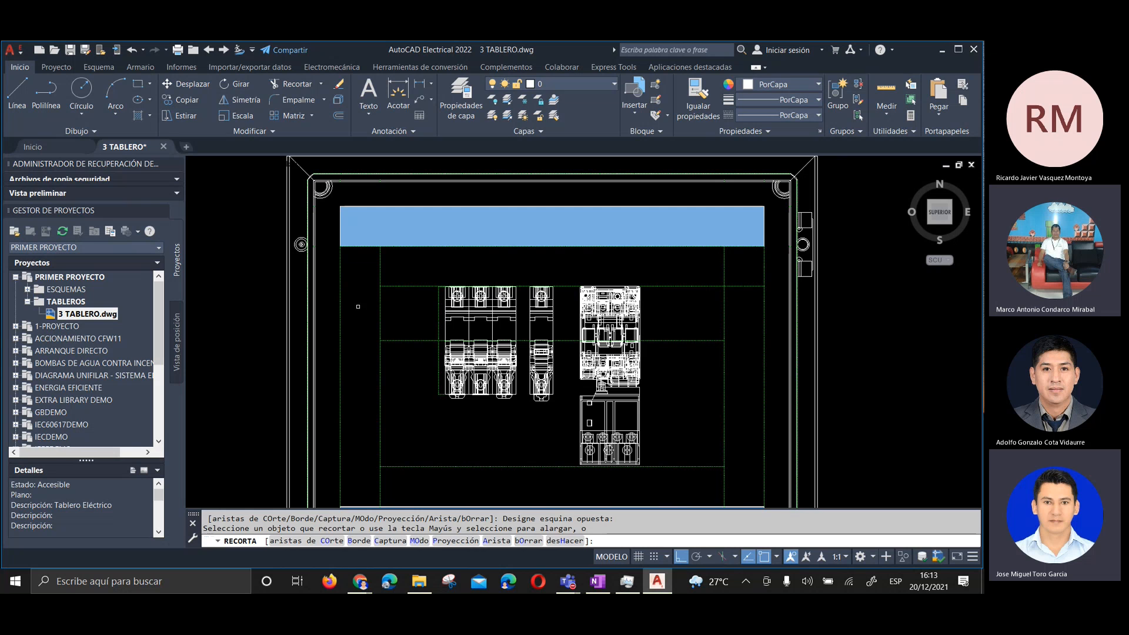
{"action": "key", "text": "Return"}
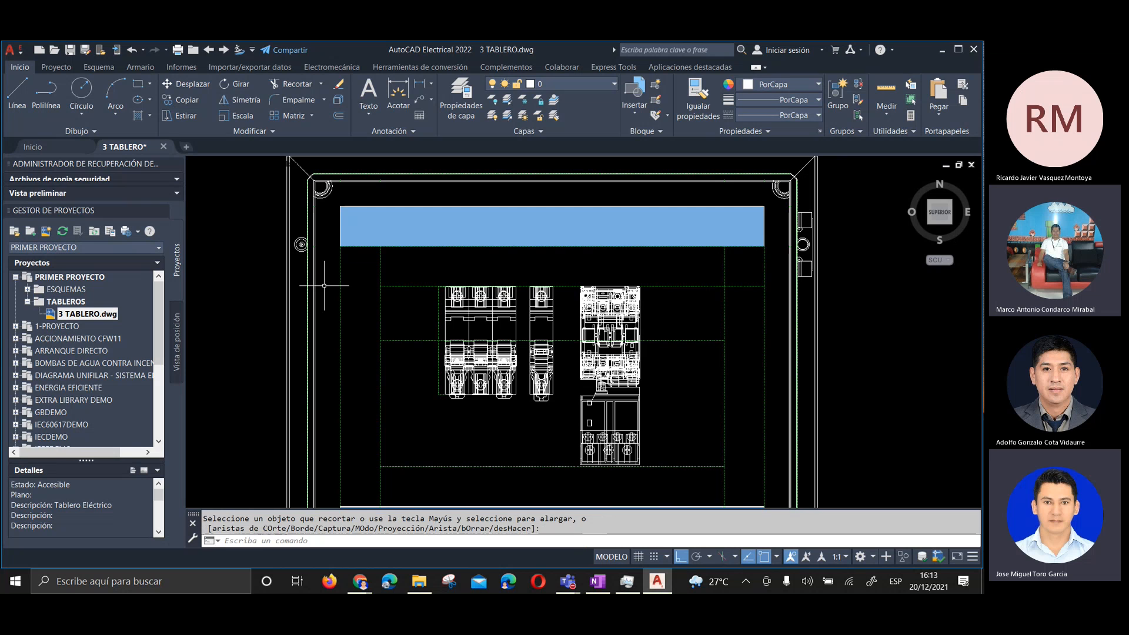
{"action": "left_click", "coordinate": [73, 51]}
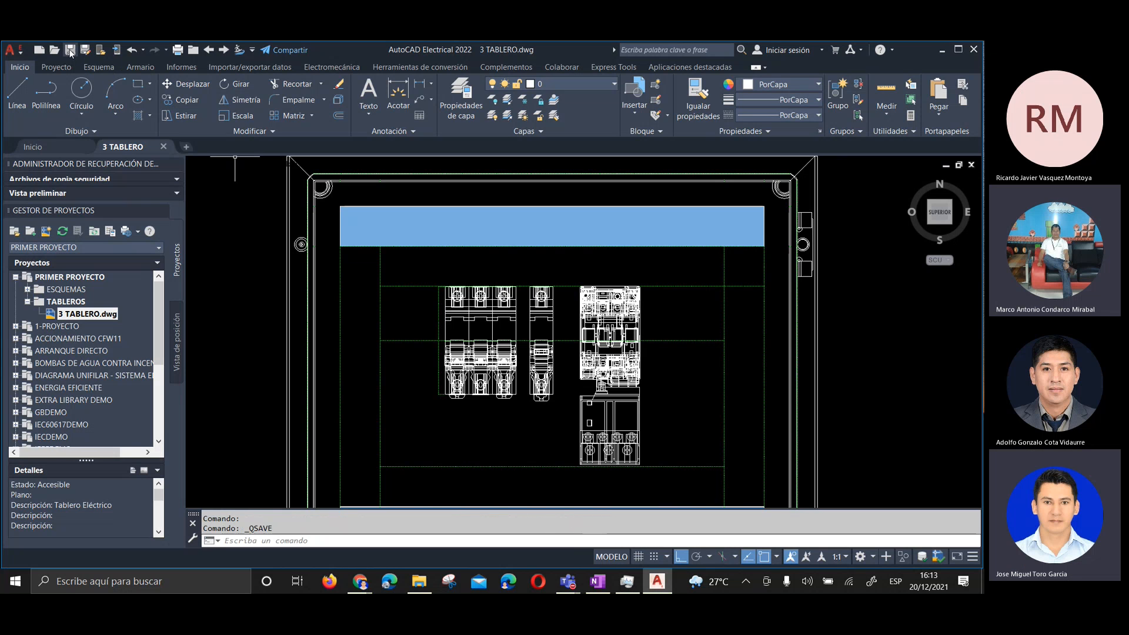
{"action": "left_click", "coordinate": [293, 85]}
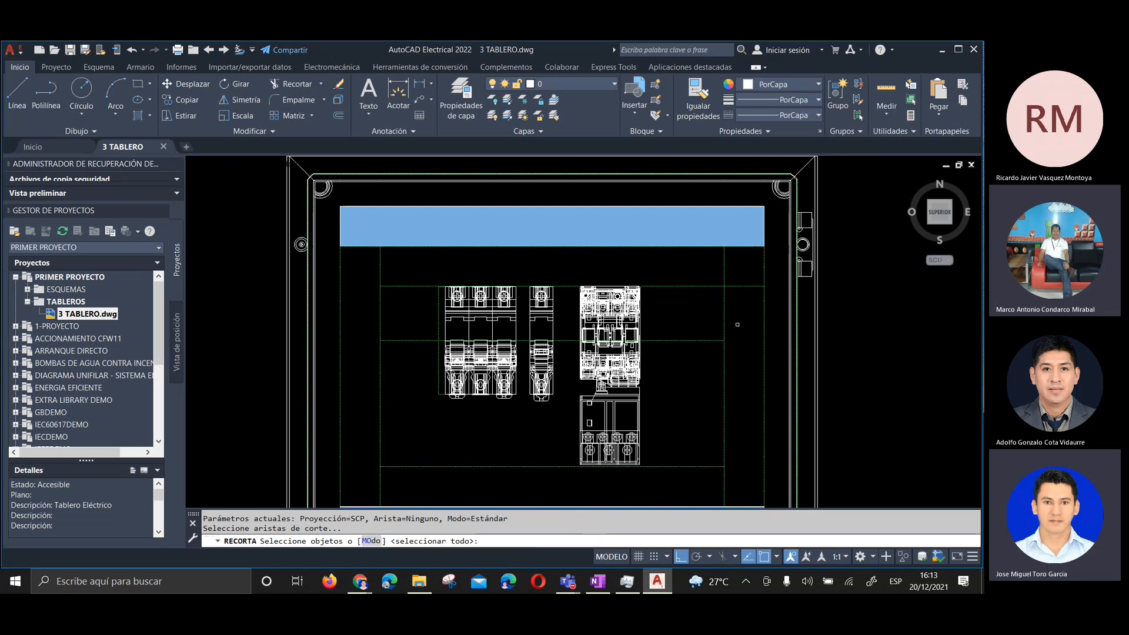
{"action": "left_click", "coordinate": [758, 309]}
{"action": "left_click", "coordinate": [732, 276]}
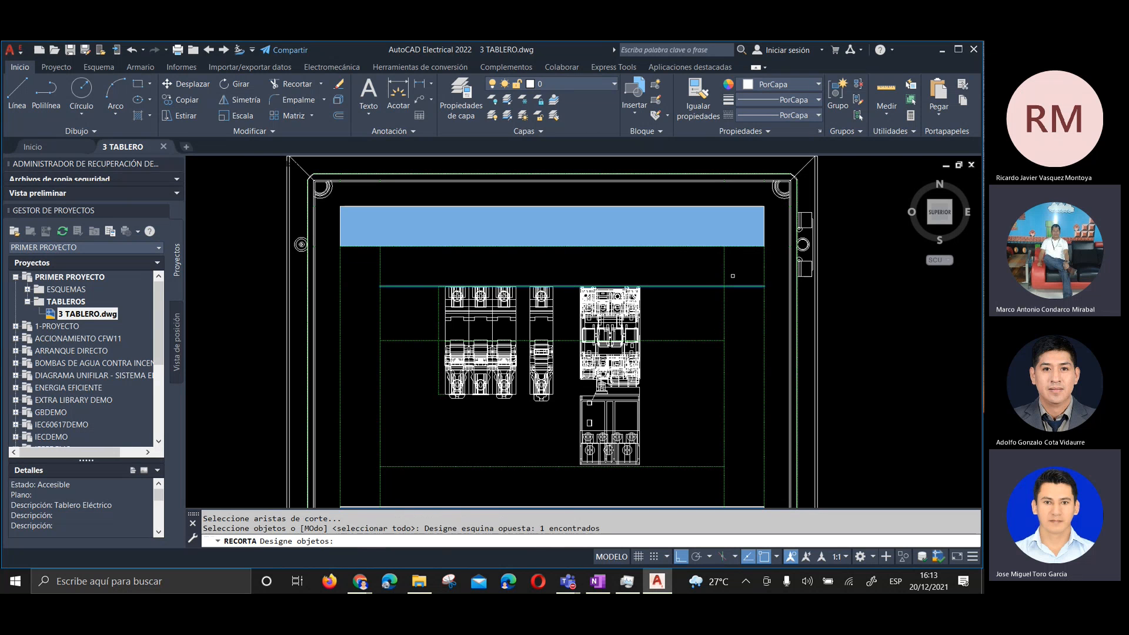
{"action": "key", "text": "Escape"}
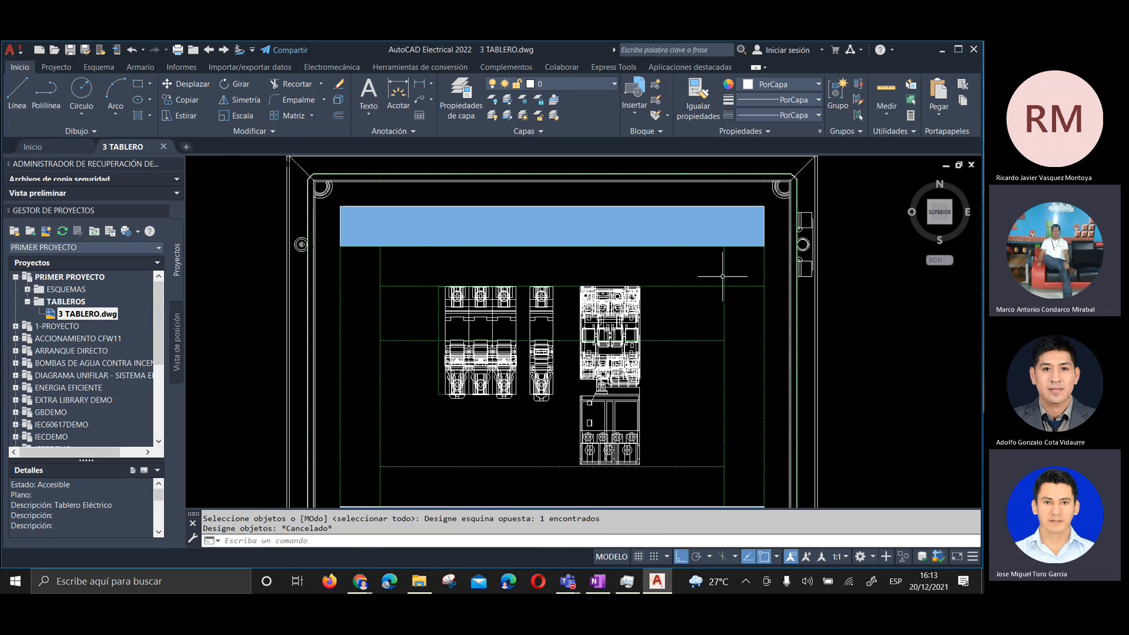
Trim the right end of the upper horizontal reference line back to the right inner vertical line
{"action": "left_click", "coordinate": [287, 82]}
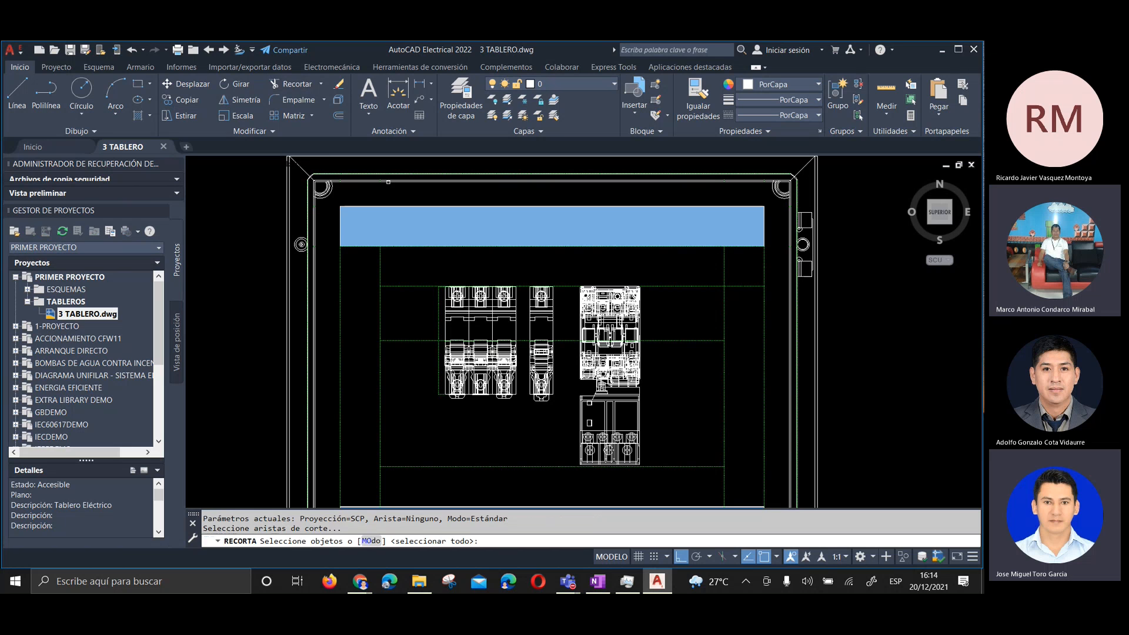
{"action": "key", "text": "Return"}
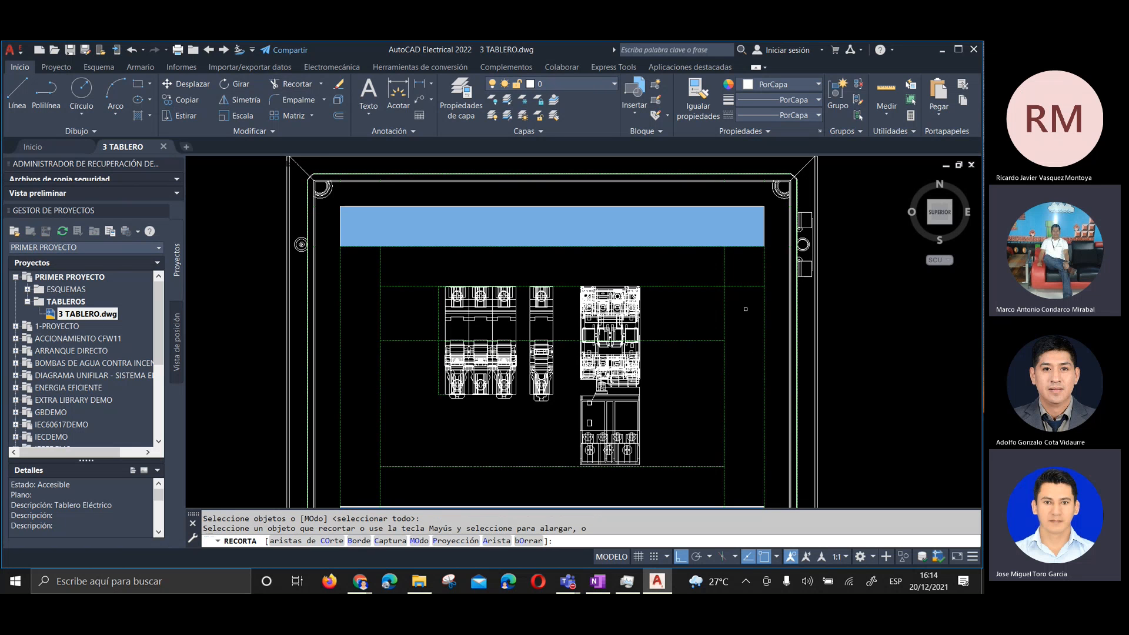
{"action": "left_click", "coordinate": [749, 316]}
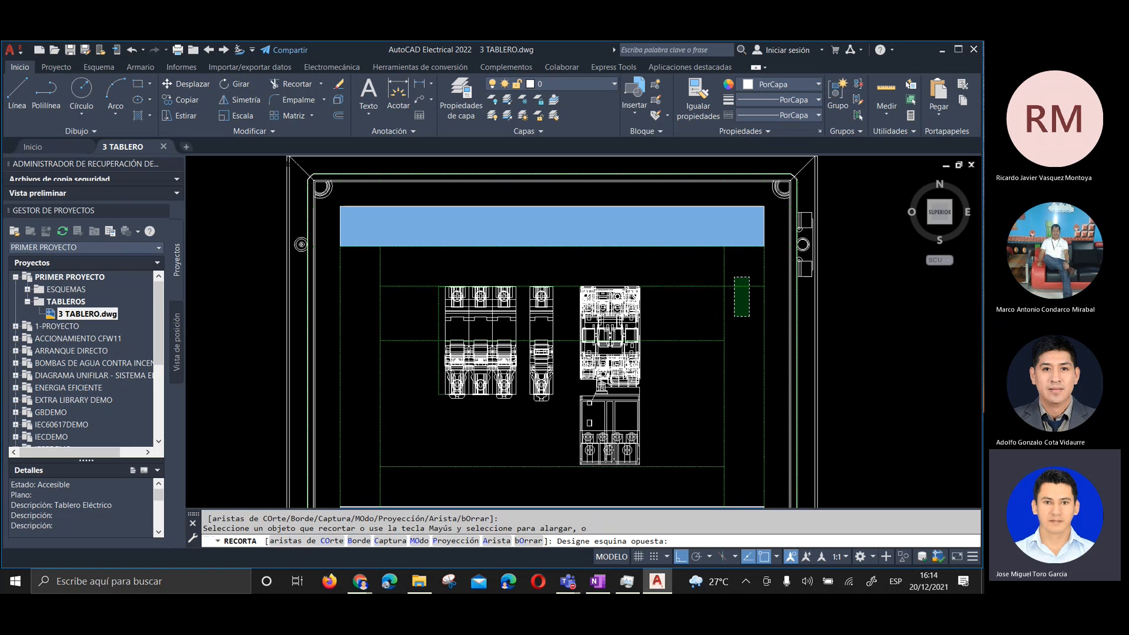
{"action": "left_click", "coordinate": [734, 277]}
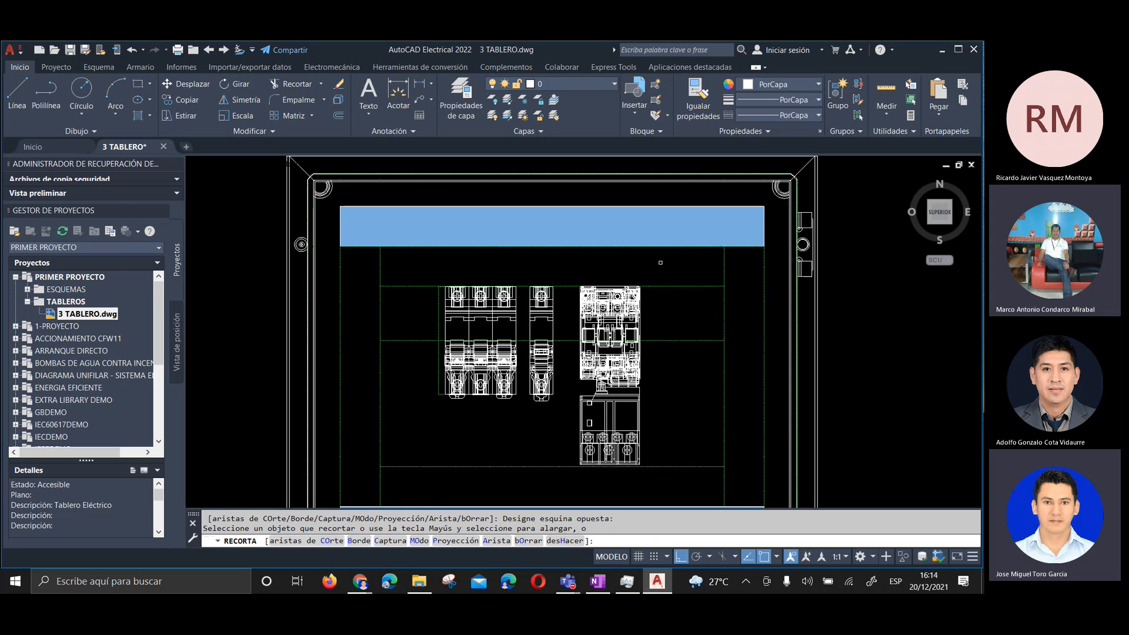
{"action": "key", "text": "Return"}
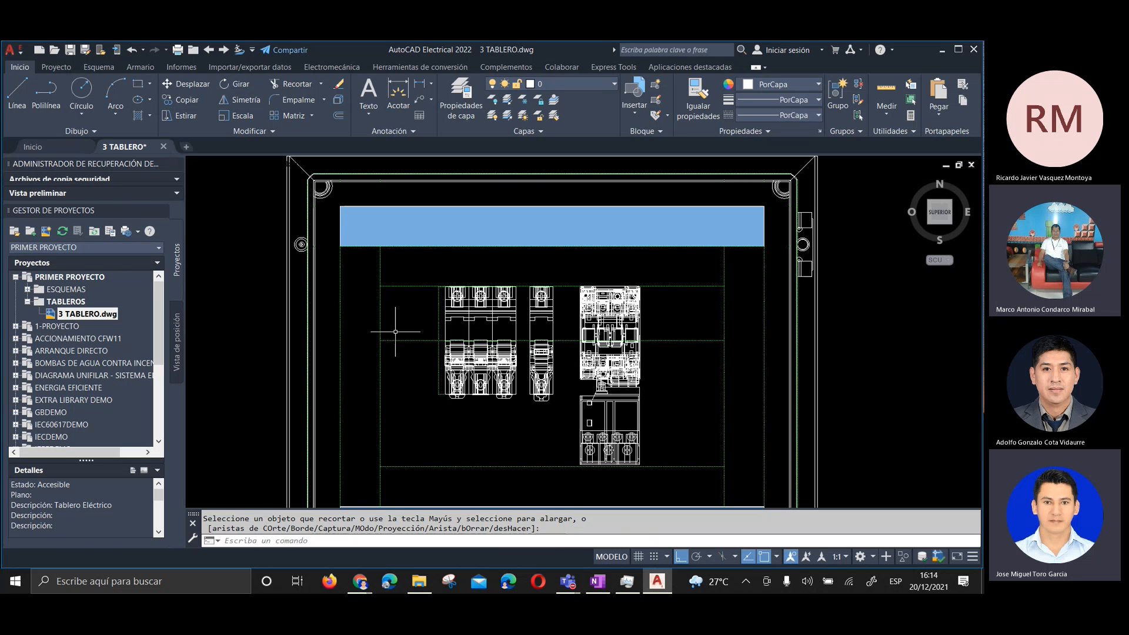
Draw a rectangle between the two left vertical reference lines, spanning from the upper filled band down to the lower one
{"action": "left_click", "coordinate": [139, 84]}
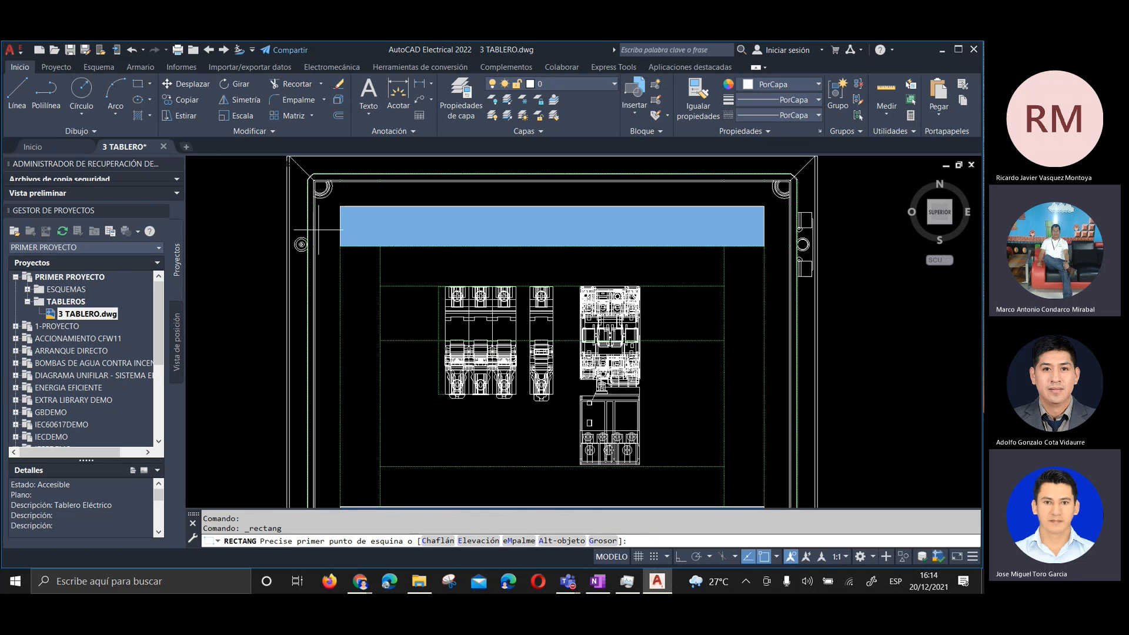
{"action": "left_click", "coordinate": [340, 246]}
{"action": "scroll", "coordinate": [340, 244], "scroll_direction": "down", "scroll_amount": 4}
{"action": "scroll", "coordinate": [347, 342], "scroll_direction": "up", "scroll_amount": 6}
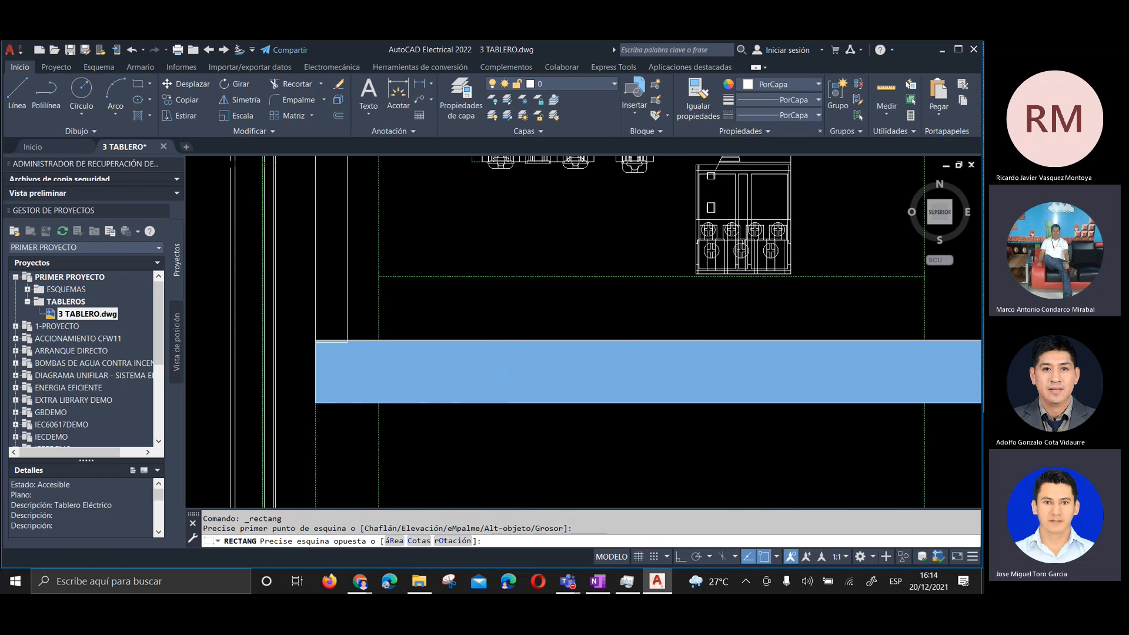
{"action": "scroll", "coordinate": [353, 339], "scroll_direction": "up", "scroll_amount": 2}
{"action": "left_click", "coordinate": [393, 342]}
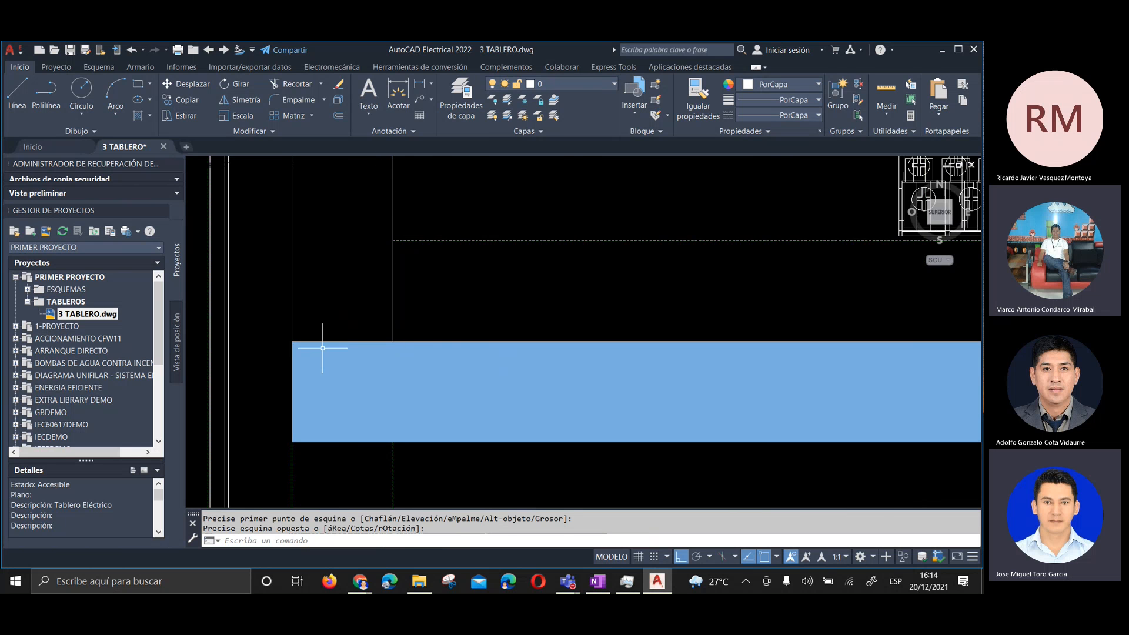
Draw a matching rectangle between the two right vertical reference lines, connecting the upper and lower filled bands
{"action": "scroll", "coordinate": [322, 348], "scroll_direction": "down", "scroll_amount": 3}
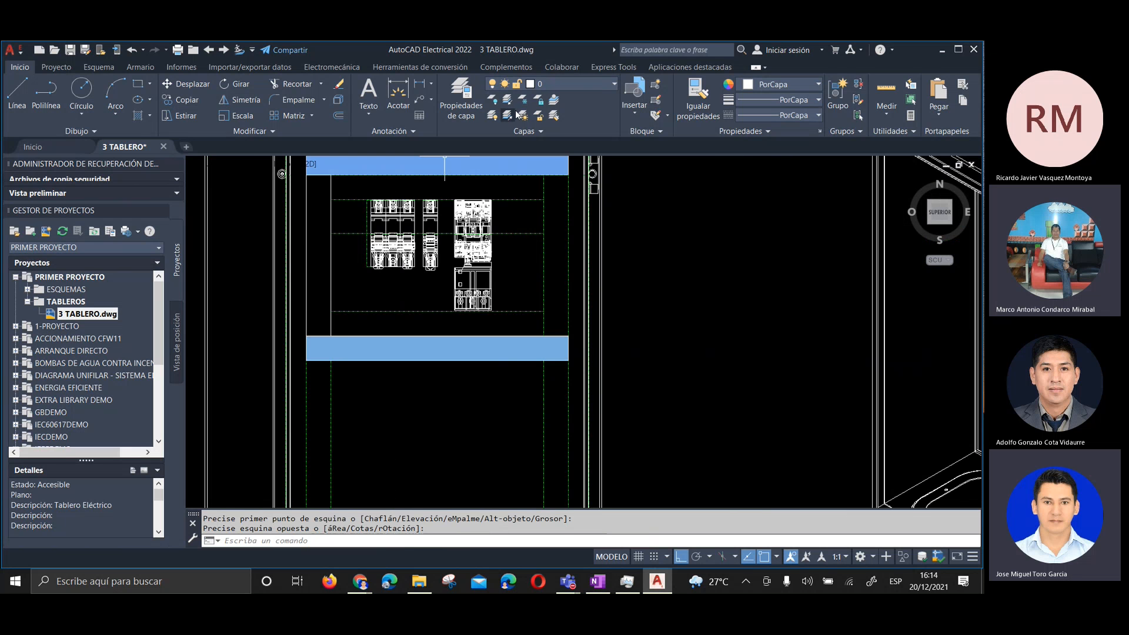
{"action": "scroll", "coordinate": [562, 164], "scroll_direction": "up", "scroll_amount": 2}
{"action": "key", "text": "Return"}
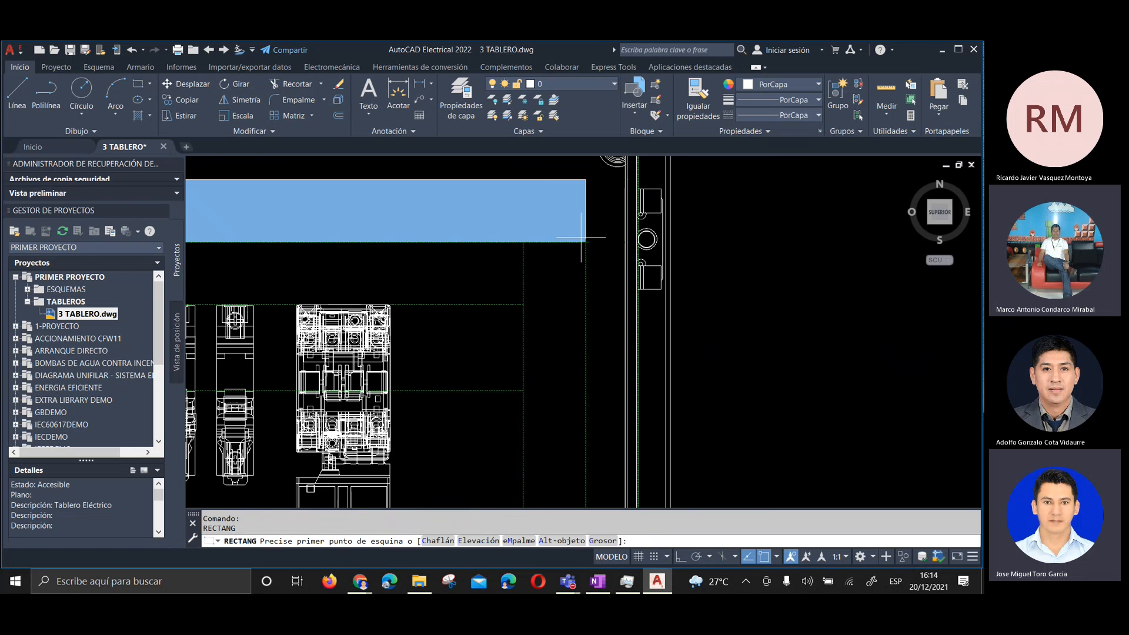
{"action": "left_click", "coordinate": [581, 238]}
{"action": "scroll", "coordinate": [581, 237], "scroll_direction": "down", "scroll_amount": 3}
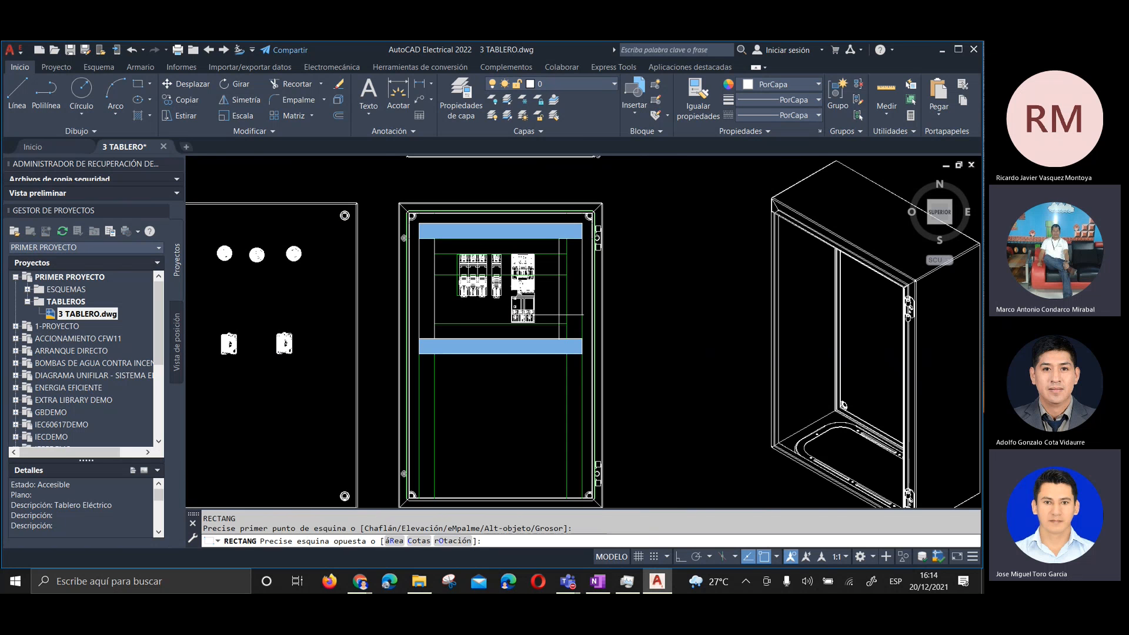
{"action": "scroll", "coordinate": [563, 336], "scroll_direction": "up", "scroll_amount": 4}
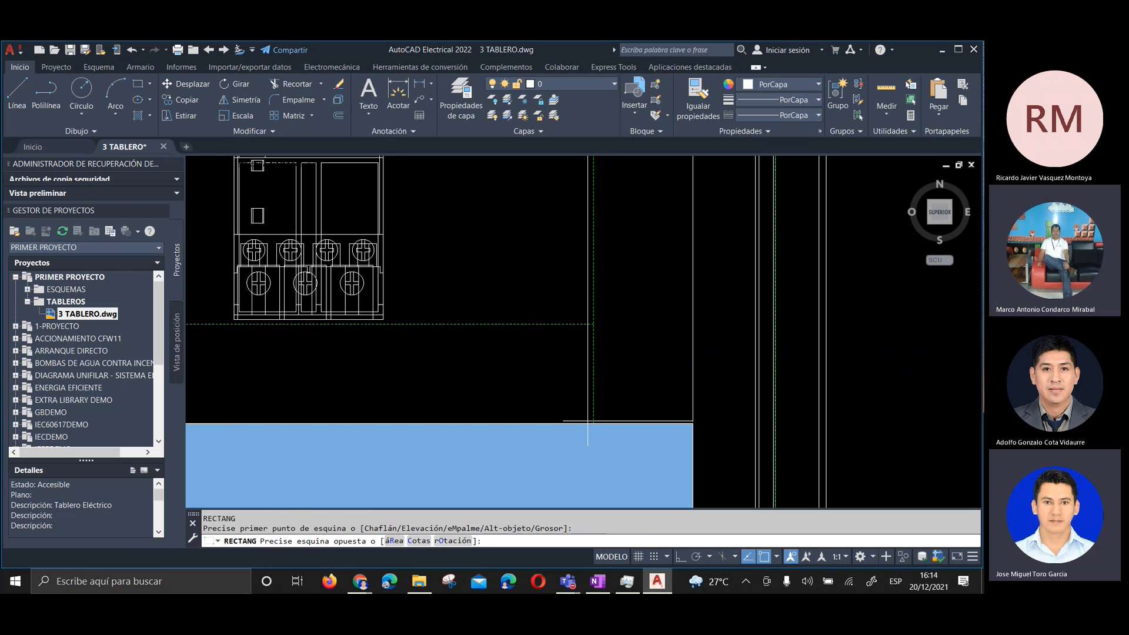
{"action": "left_click", "coordinate": [588, 422]}
Fill the left and right vertical rectangles with a solid hatch in color 122,175,223
{"action": "scroll", "coordinate": [588, 422], "scroll_direction": "down", "scroll_amount": 4}
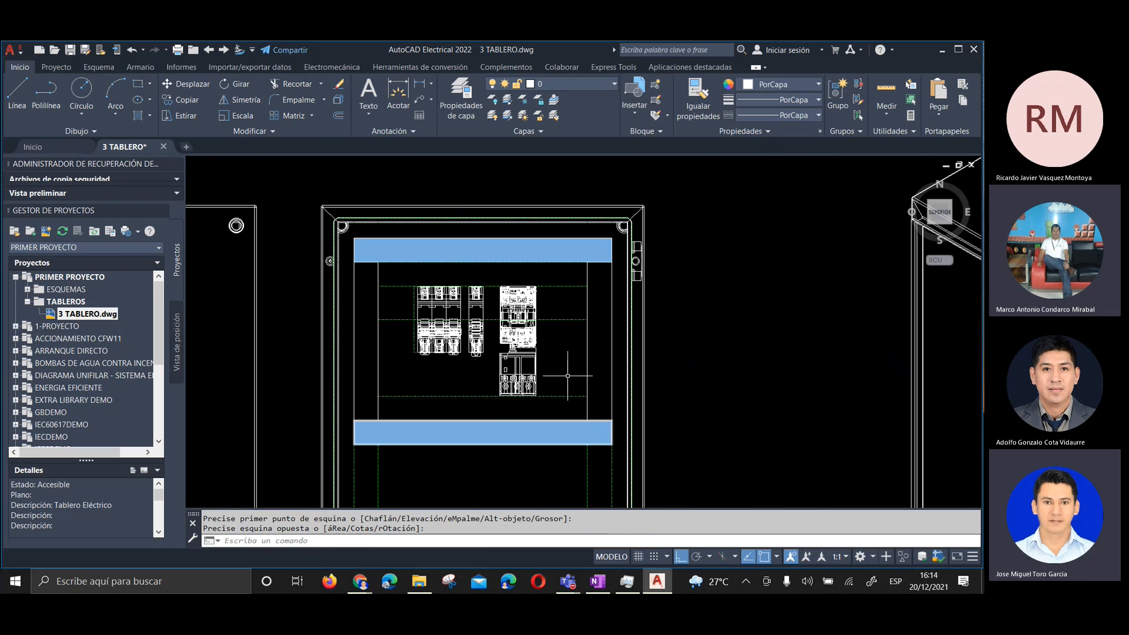
{"action": "middle_click_drag", "start_coordinate": [363, 349], "coordinate": [425, 388]}
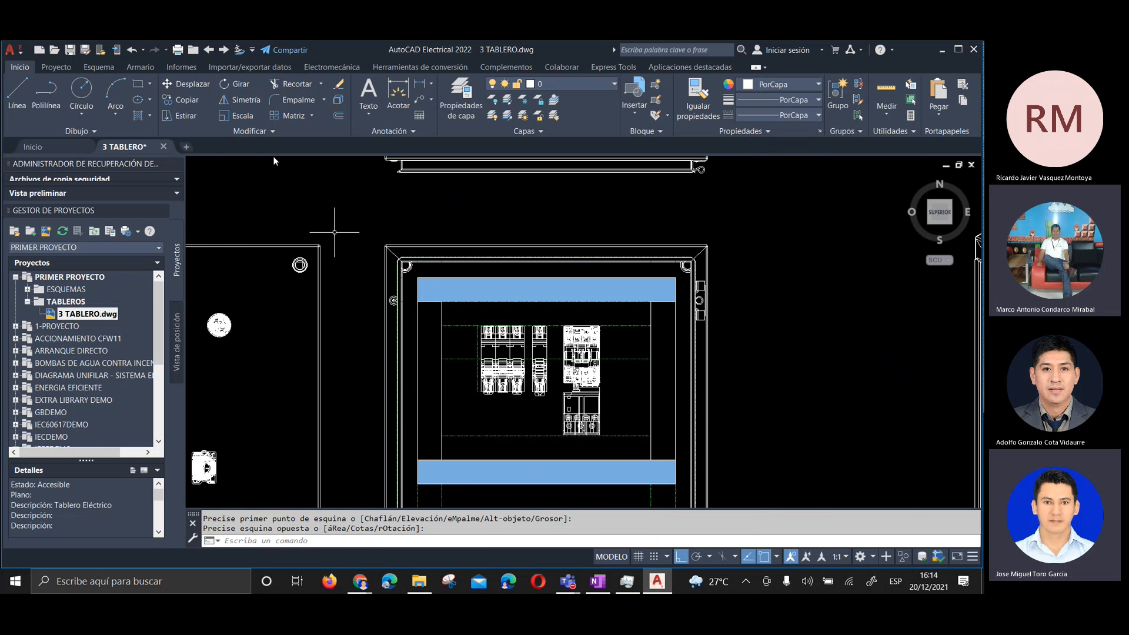
{"action": "left_click", "coordinate": [429, 368]}
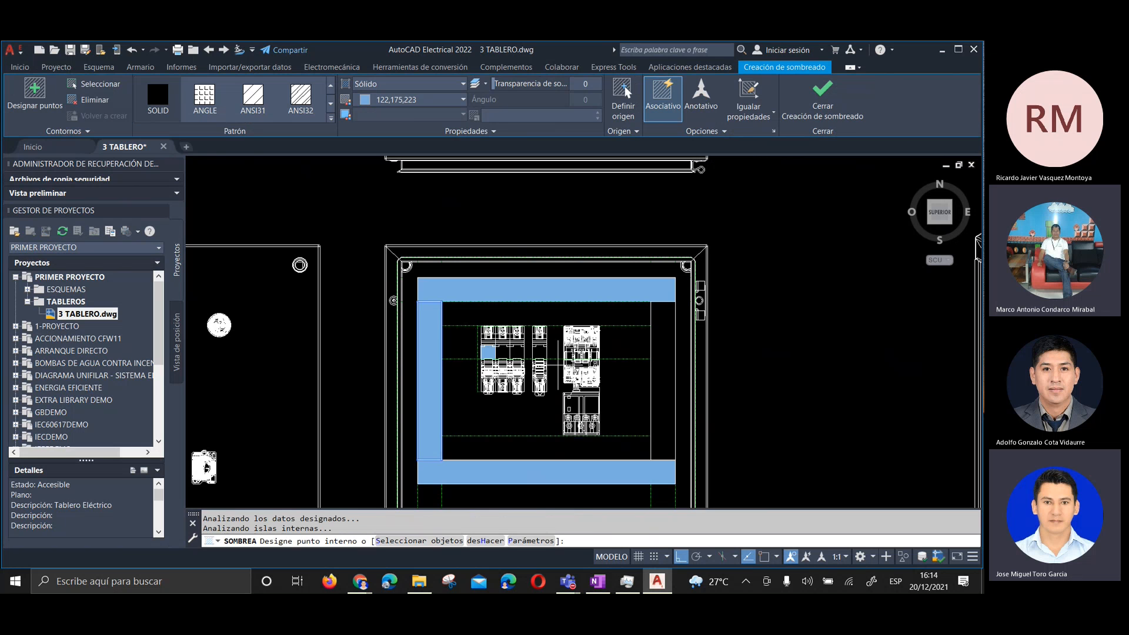
{"action": "left_click", "coordinate": [669, 382]}
{"action": "key", "text": "Return"}
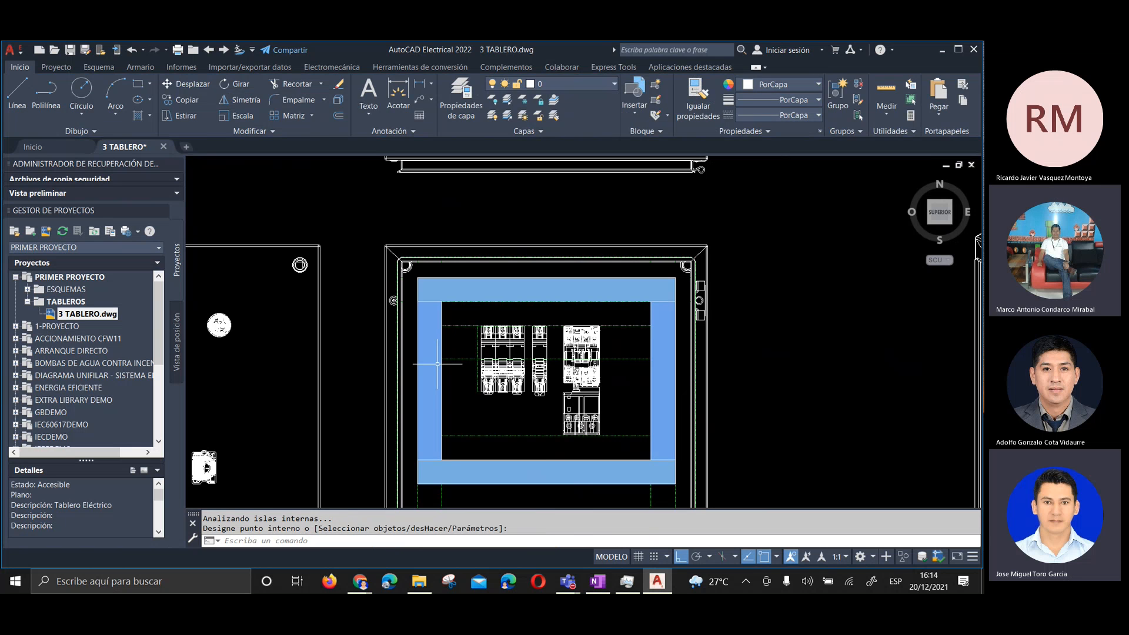
Examine the filled frame around the components and the empty area between the reference lines beneath it
{"action": "middle_click_drag", "start_coordinate": [508, 414], "coordinate": [530, 451]}
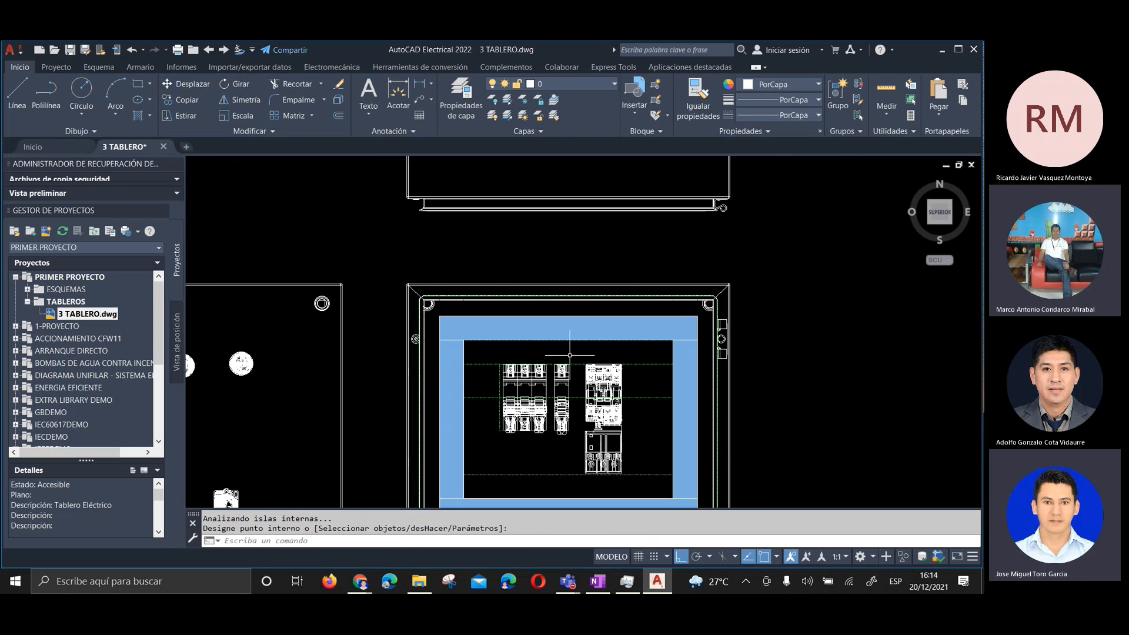
{"action": "middle_click_drag", "start_coordinate": [571, 355], "coordinate": [557, 296]}
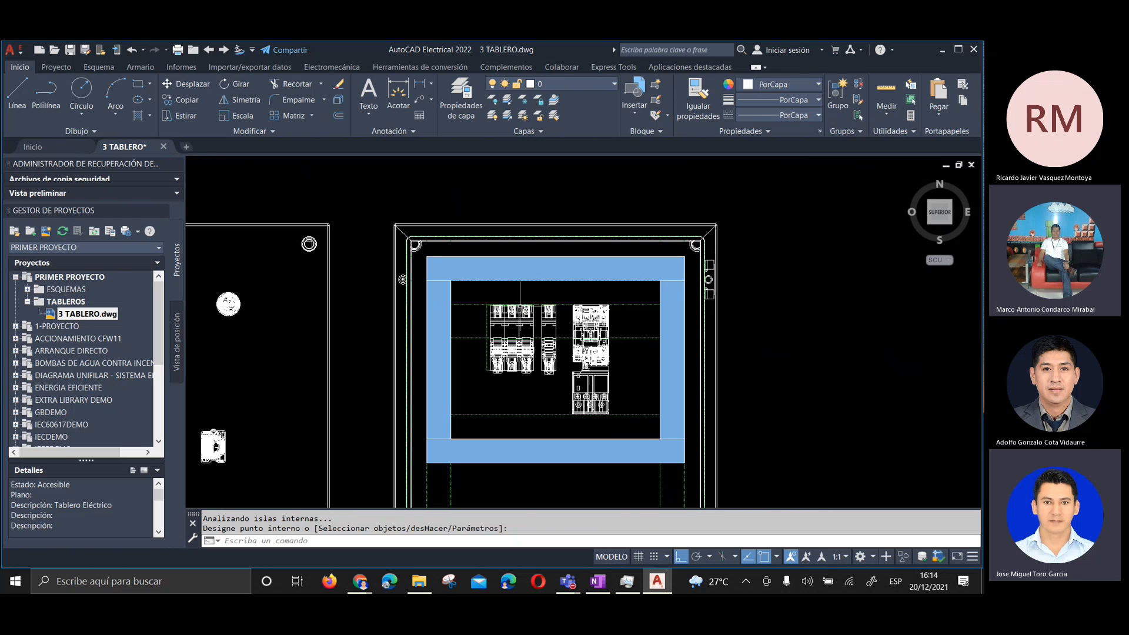
{"action": "middle_click_drag", "start_coordinate": [521, 368], "coordinate": [552, 331]}
{"action": "scroll", "coordinate": [602, 221], "scroll_direction": "down", "scroll_amount": 2}
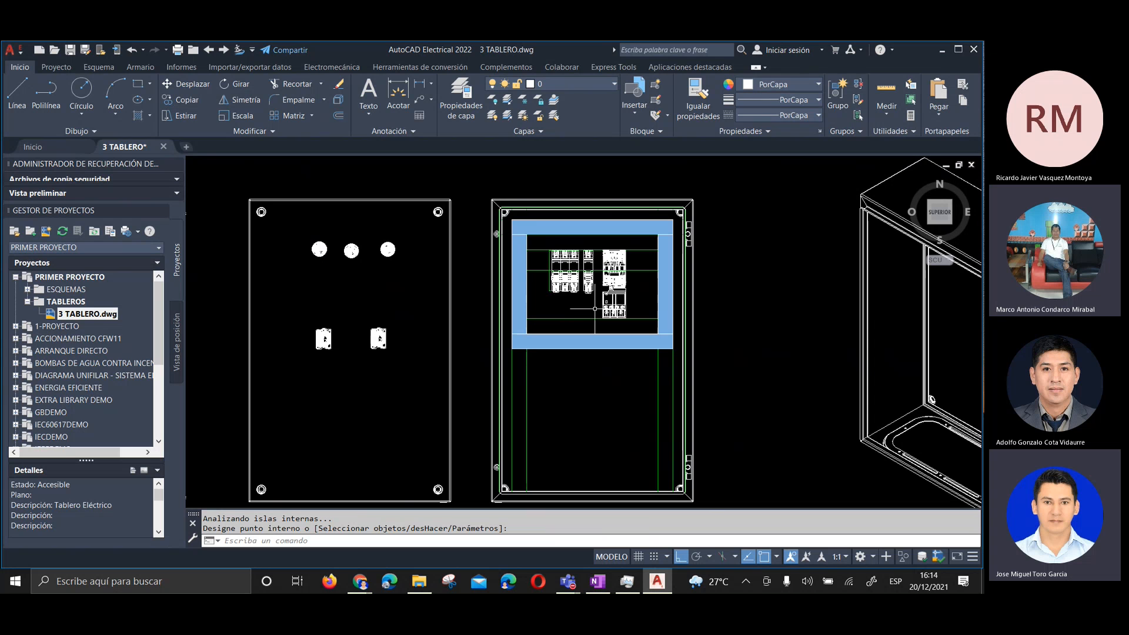
{"action": "scroll", "coordinate": [594, 404], "scroll_direction": "up", "scroll_amount": 3}
{"action": "middle_click_drag", "start_coordinate": [595, 403], "coordinate": [477, 377]}
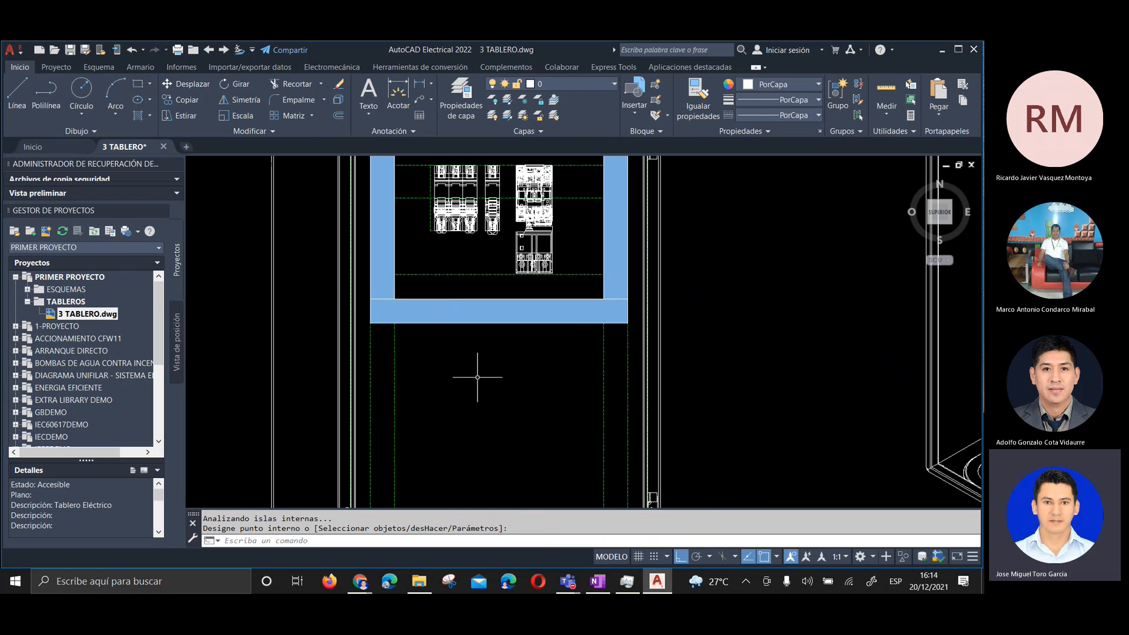
{"action": "left_click", "coordinate": [445, 343]}
{"action": "left_click", "coordinate": [589, 393]}
{"action": "left_click", "coordinate": [436, 363]}
{"action": "left_click", "coordinate": [521, 397]}
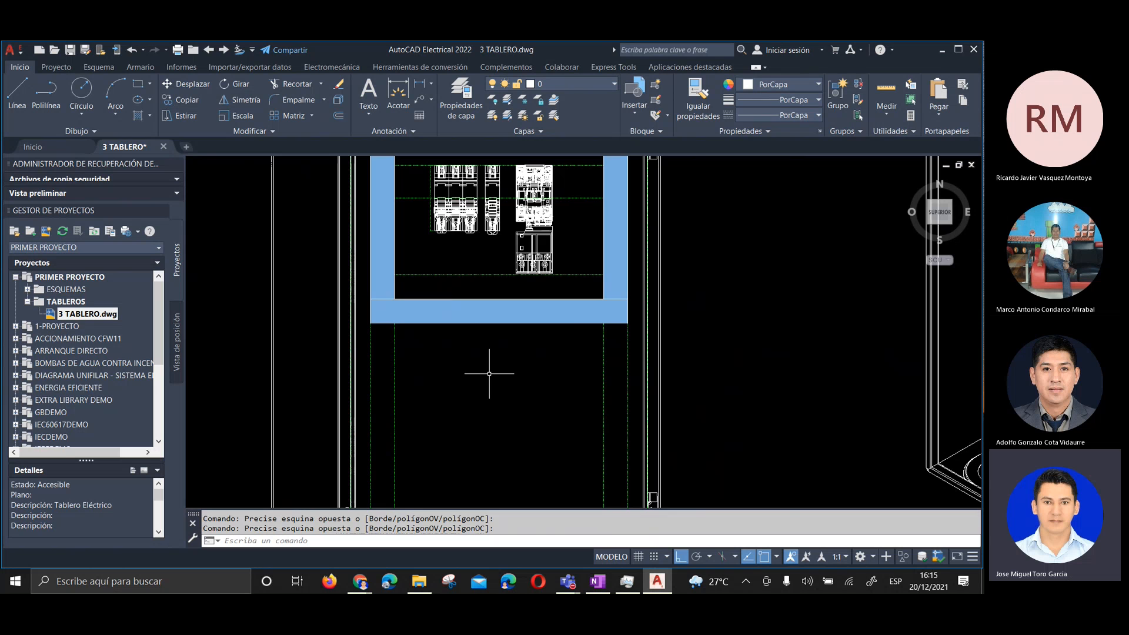
{"action": "scroll", "coordinate": [429, 328], "scroll_direction": "up", "scroll_amount": 3}
{"action": "scroll", "coordinate": [403, 321], "scroll_direction": "down", "scroll_amount": 3}
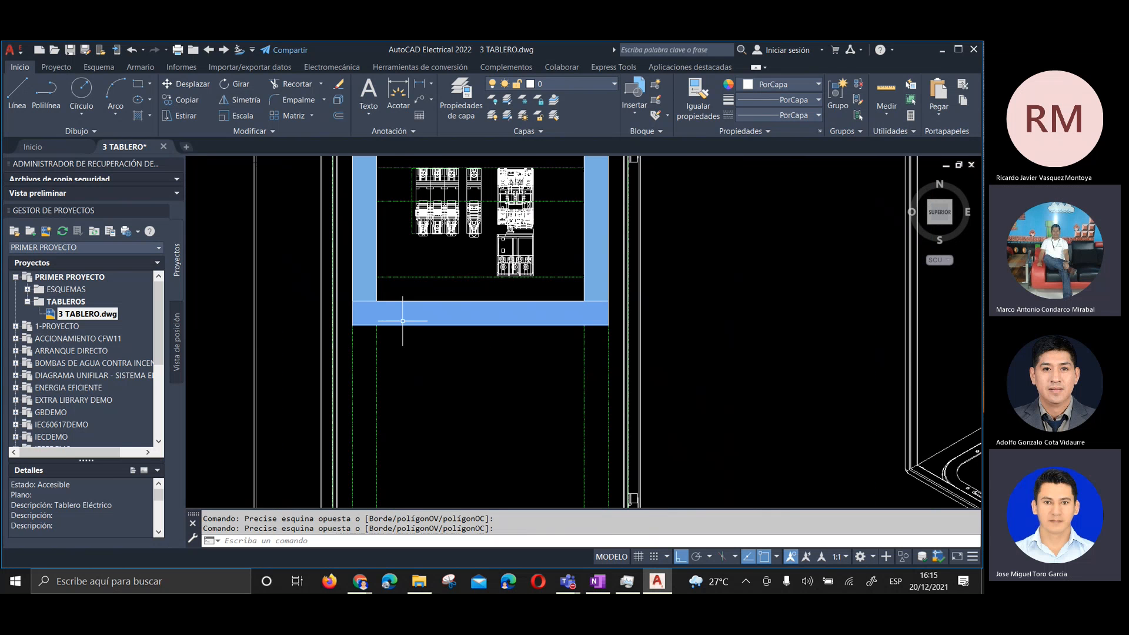
{"action": "scroll", "coordinate": [403, 320], "scroll_direction": "up", "scroll_amount": 2}
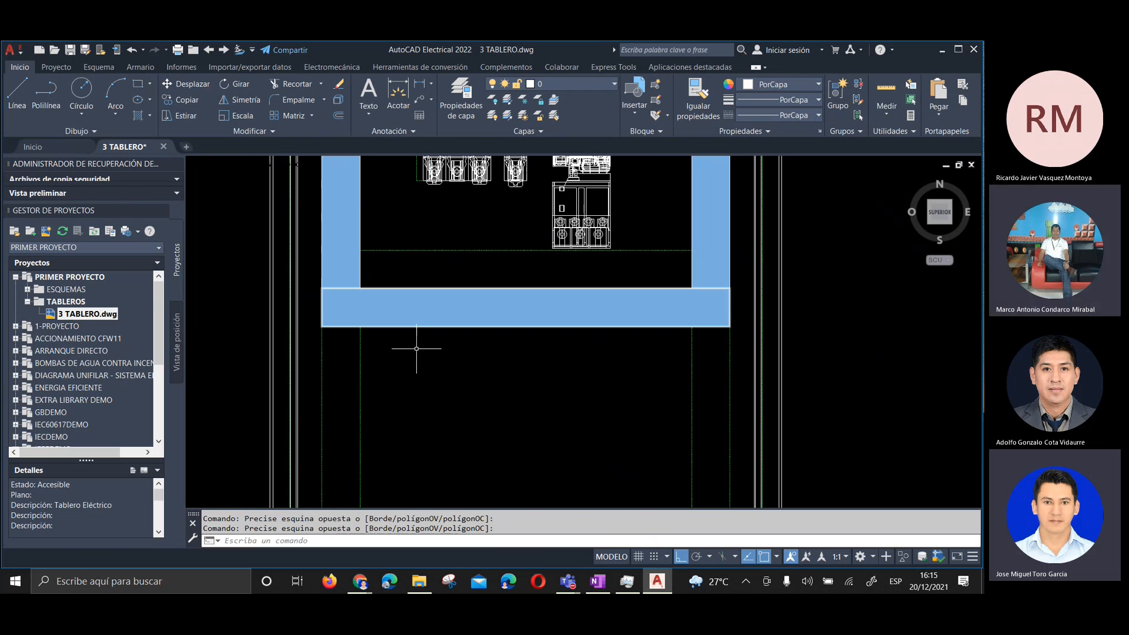
{"action": "scroll", "coordinate": [411, 367], "scroll_direction": "down", "scroll_amount": 4}
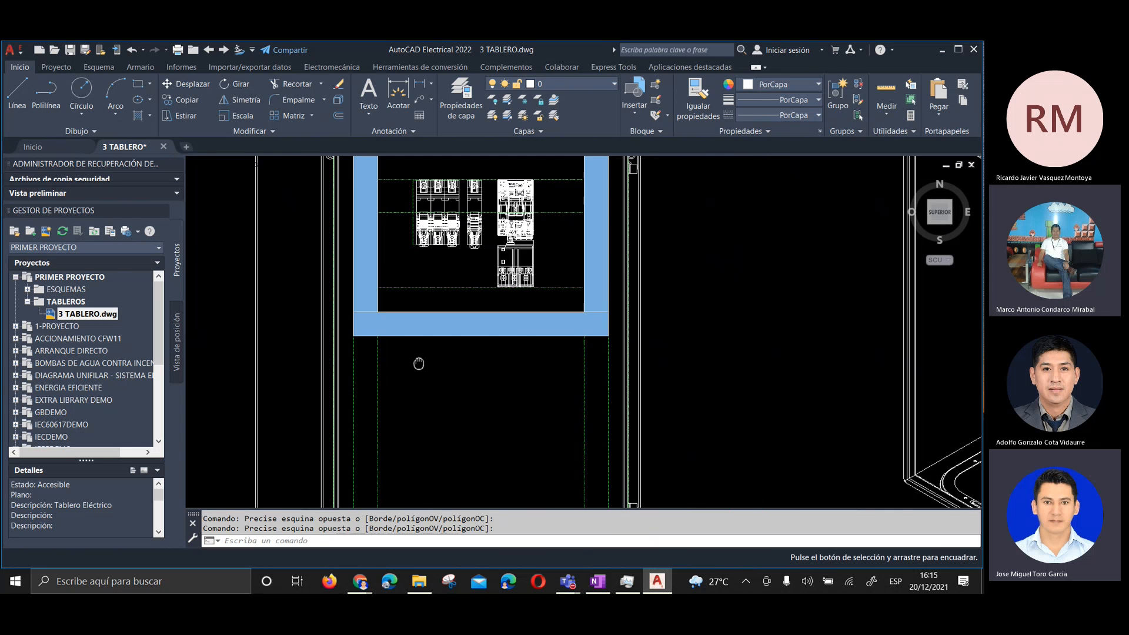
Draw a horizontal line on layer 0-REFERENCIAS along the full lower edge of the lower filled band
{"action": "scroll", "coordinate": [418, 352], "scroll_direction": "up", "scroll_amount": 1}
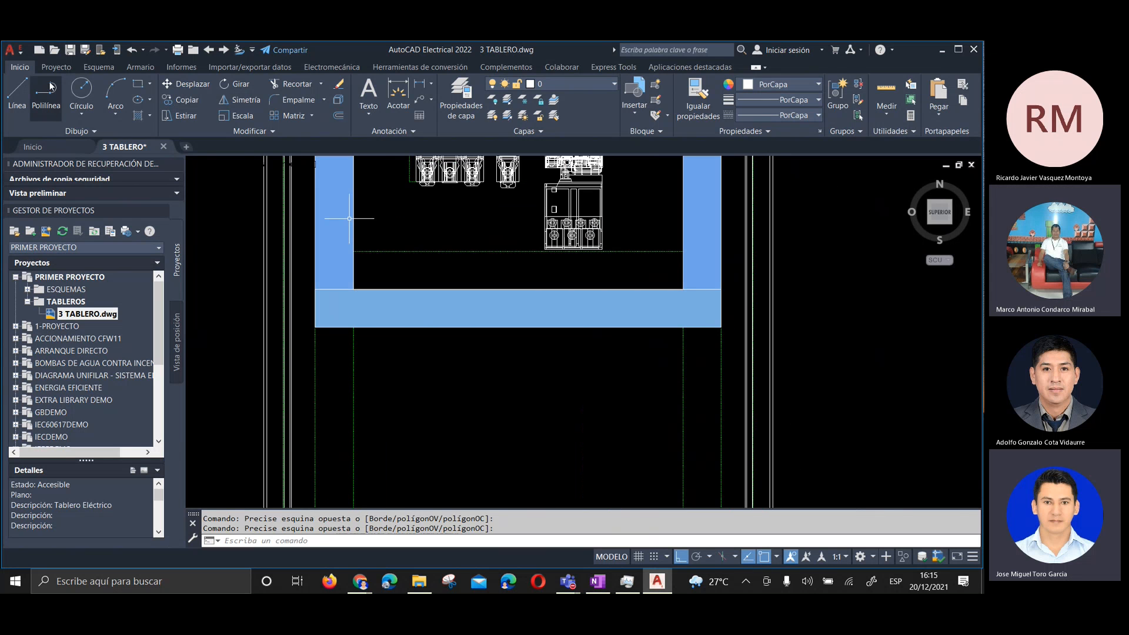
{"action": "left_click", "coordinate": [17, 90]}
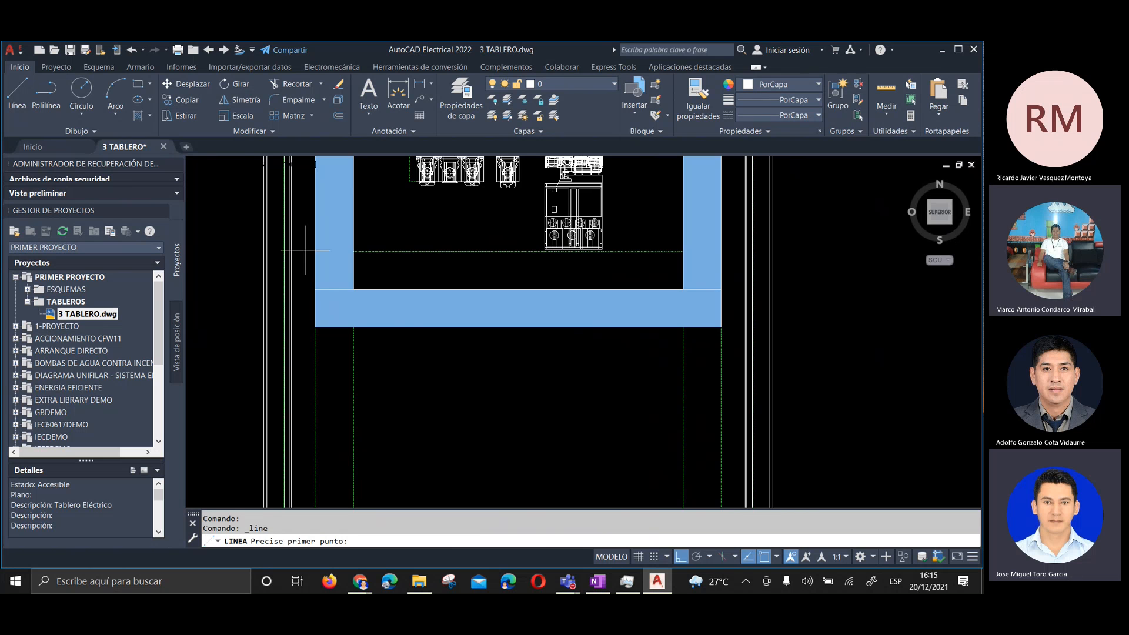
{"action": "key", "text": "Escape"}
{"action": "left_click", "coordinate": [563, 83]}
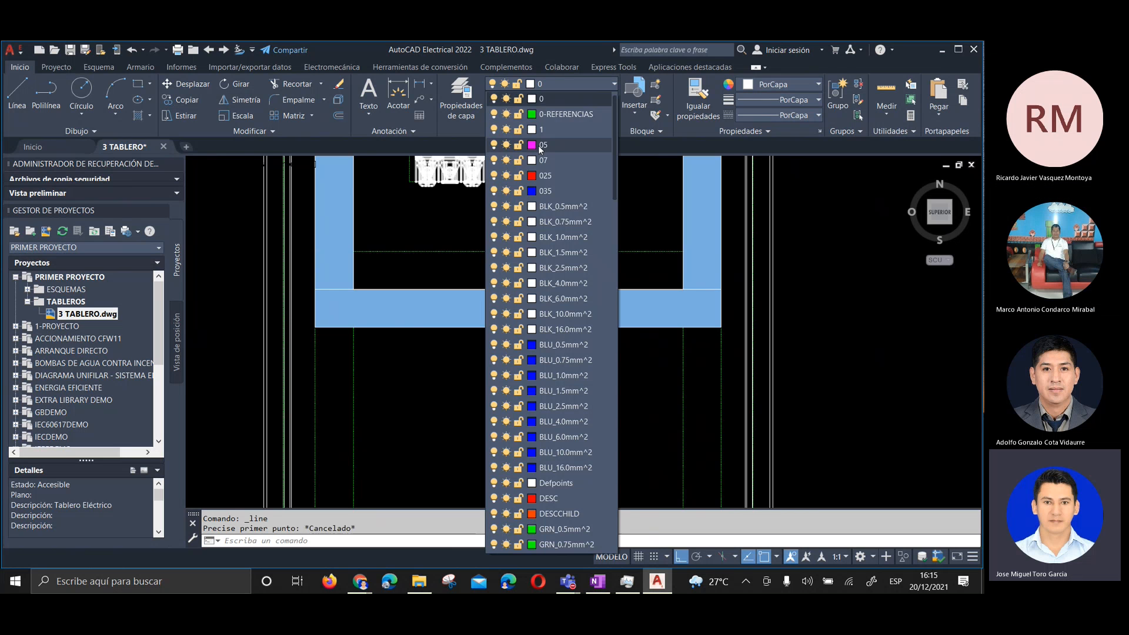
{"action": "left_click", "coordinate": [552, 114]}
{"action": "left_click", "coordinate": [17, 90]}
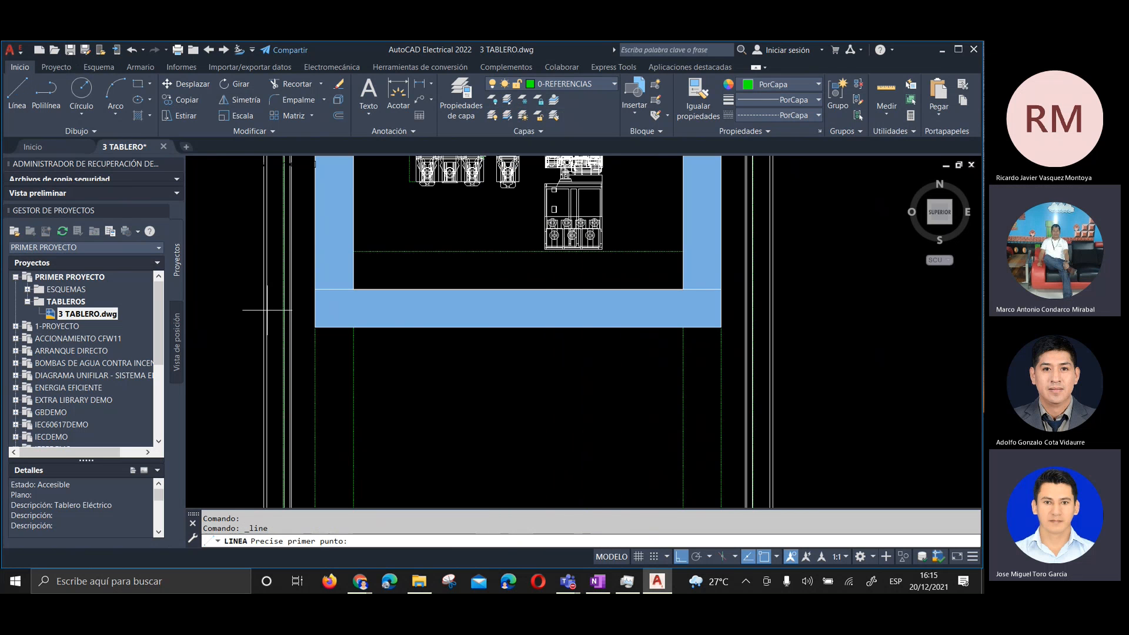
{"action": "left_click", "coordinate": [315, 327]}
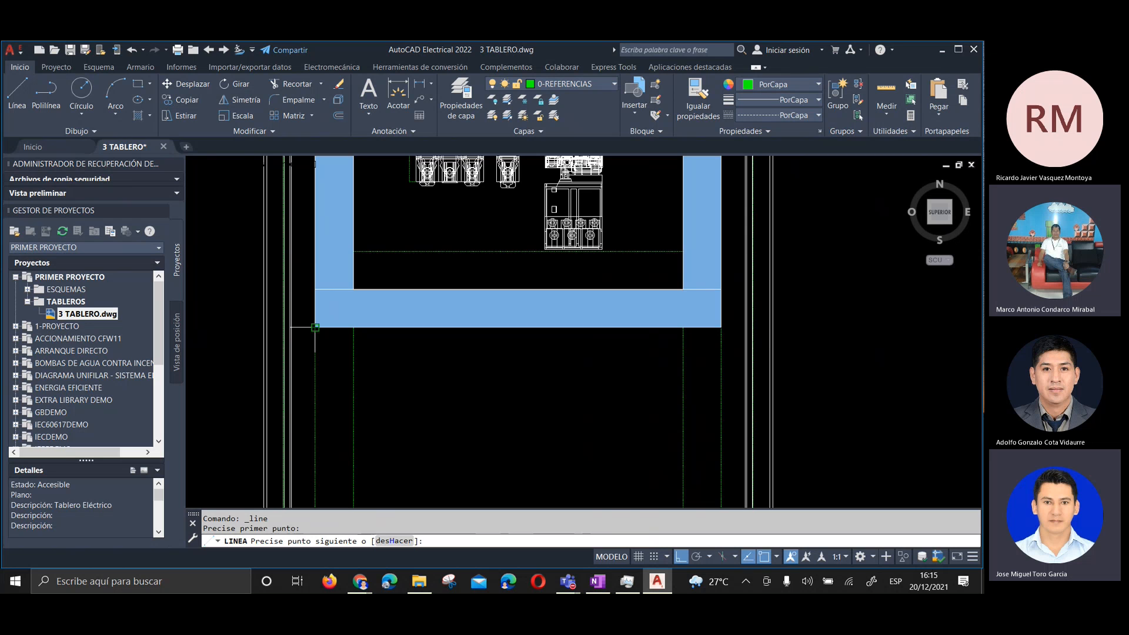
{"action": "left_click", "coordinate": [721, 327]}
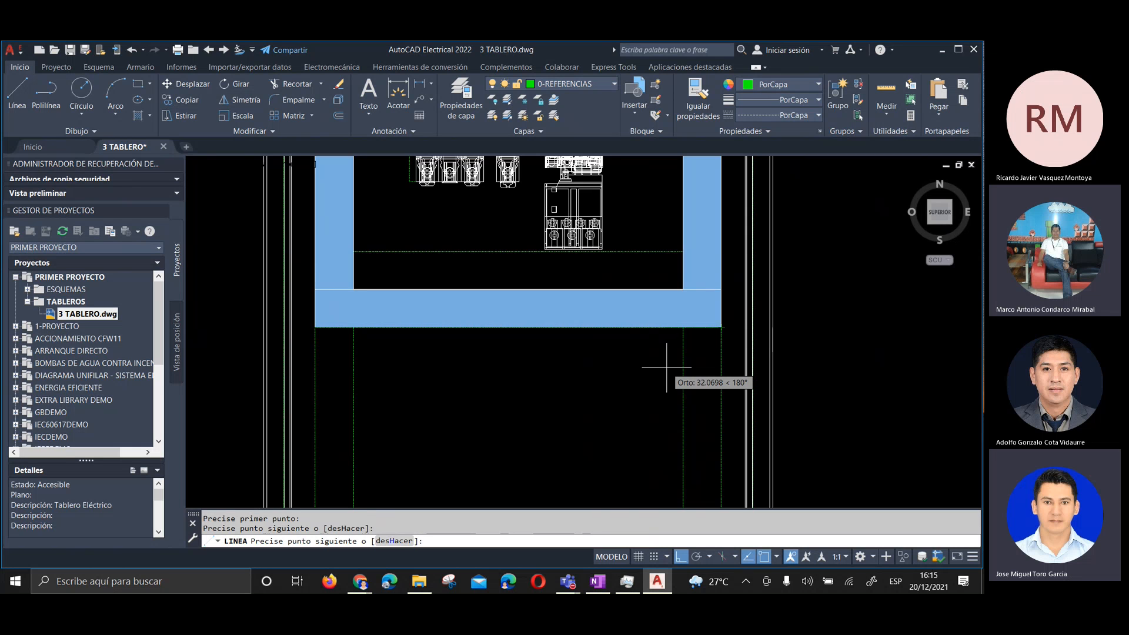
{"action": "key", "text": "Return"}
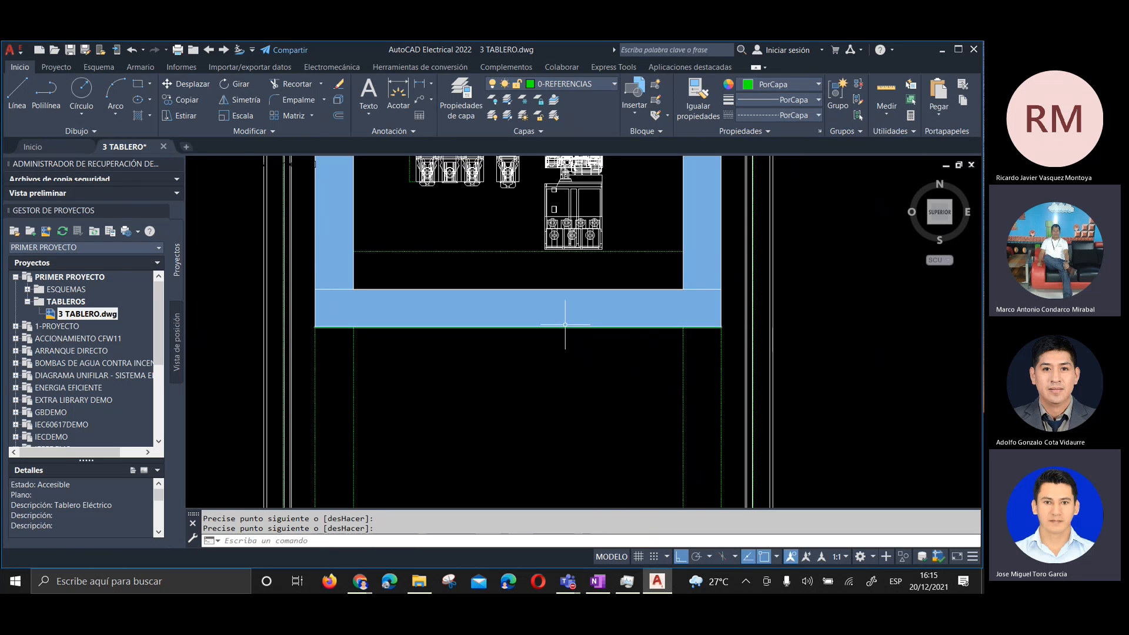
Copy the horizontal reference line 50 units straight down from the lower filled band
{"action": "left_click", "coordinate": [565, 324]}
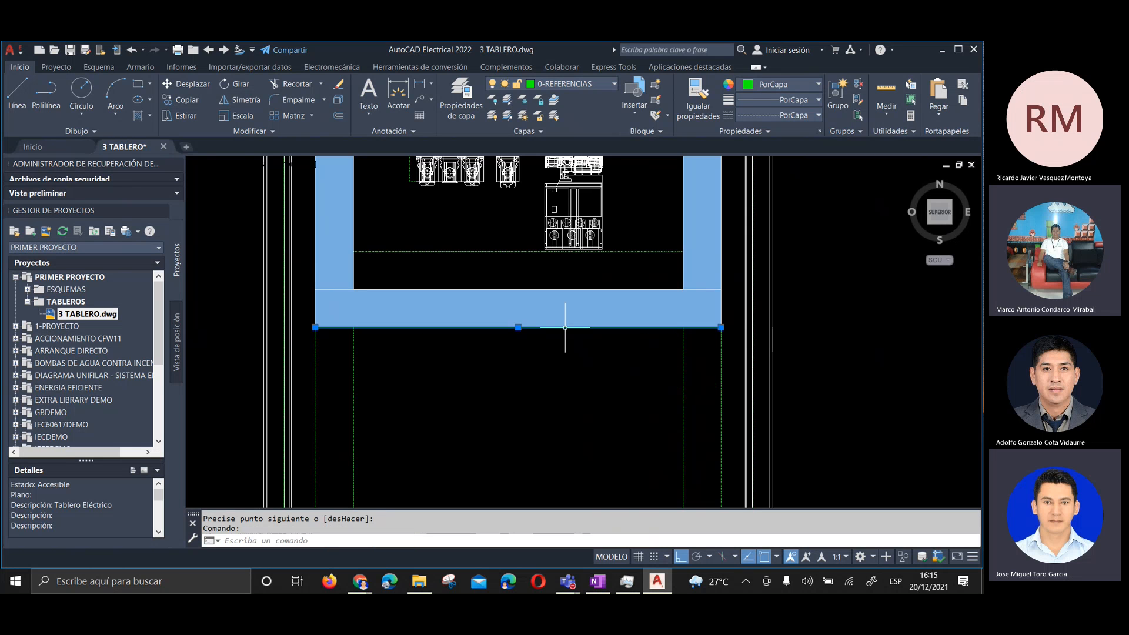
{"action": "left_click", "coordinate": [186, 100]}
{"action": "left_click", "coordinate": [447, 341]}
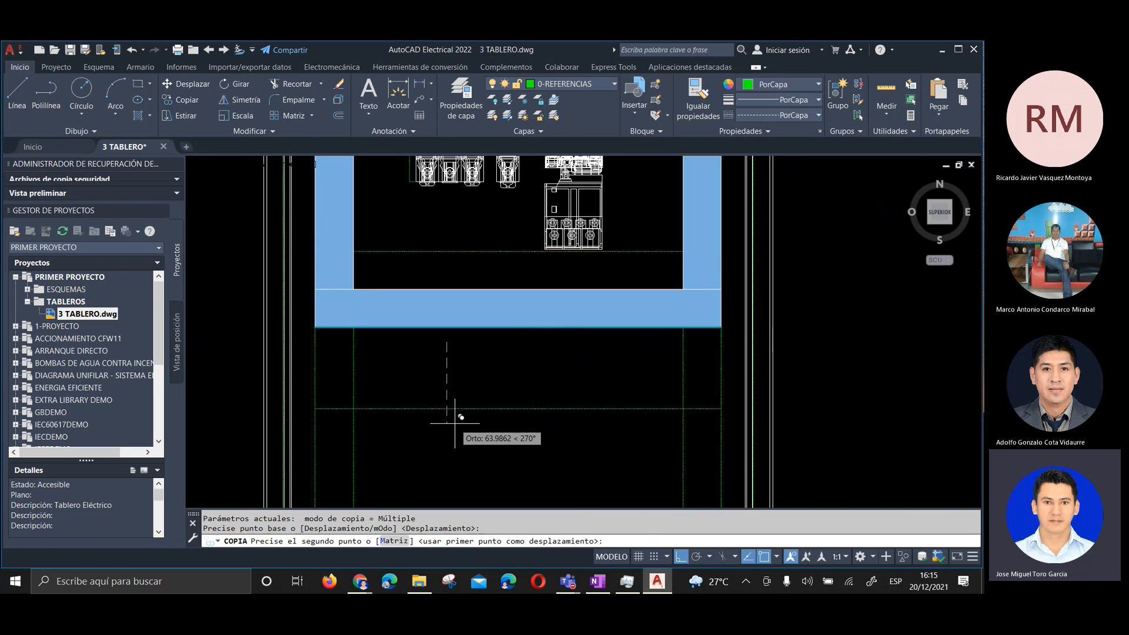
{"action": "type", "text": "50"}
{"action": "key", "text": "Return"}
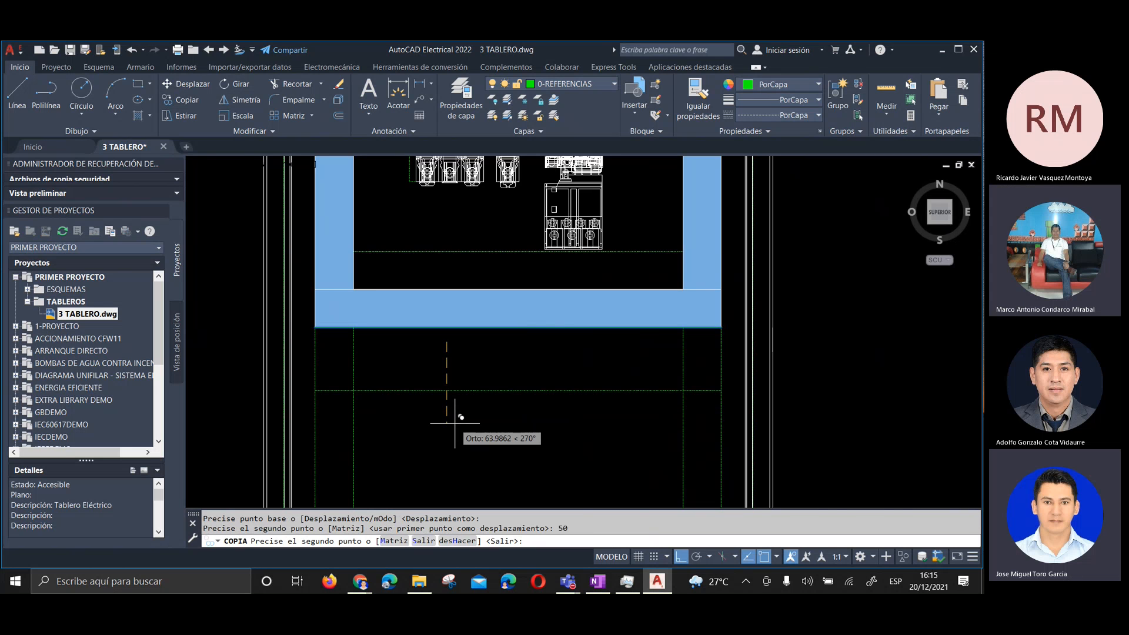
{"action": "key", "text": "Return"}
Save the drawing
{"action": "middle_click_drag", "start_coordinate": [467, 421], "coordinate": [479, 325]}
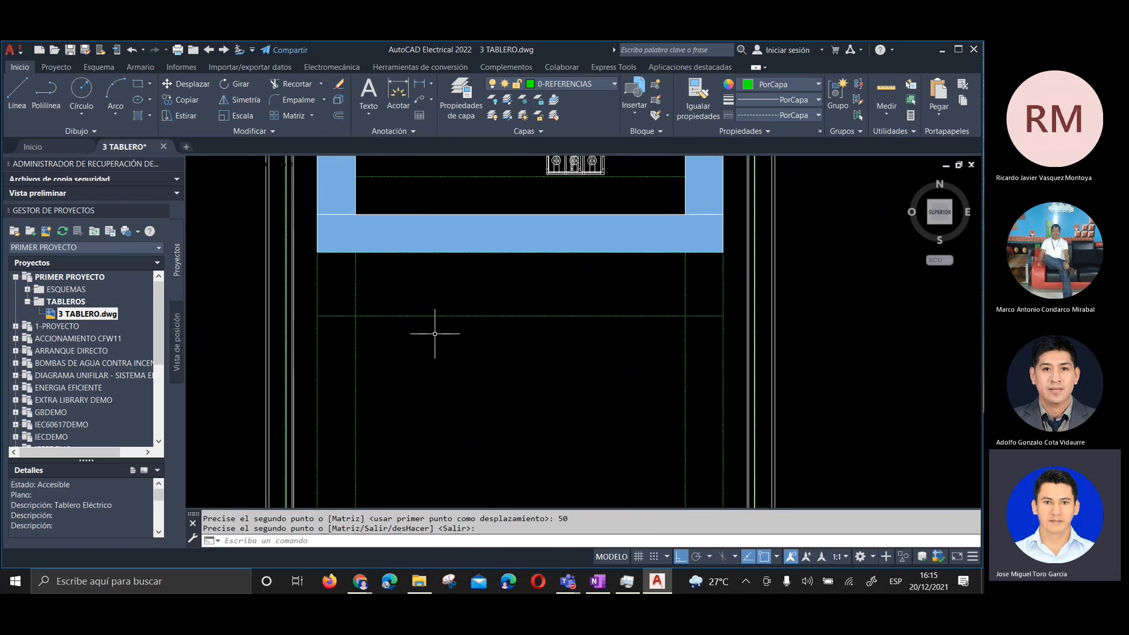
{"action": "left_click", "coordinate": [415, 320]}
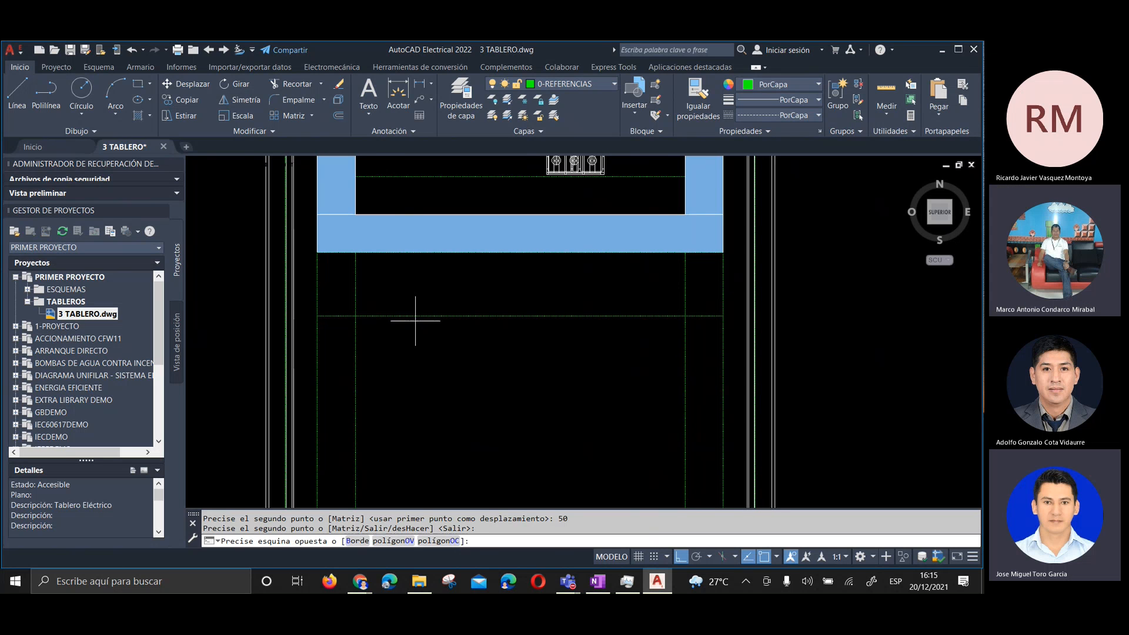
{"action": "left_click", "coordinate": [666, 369]}
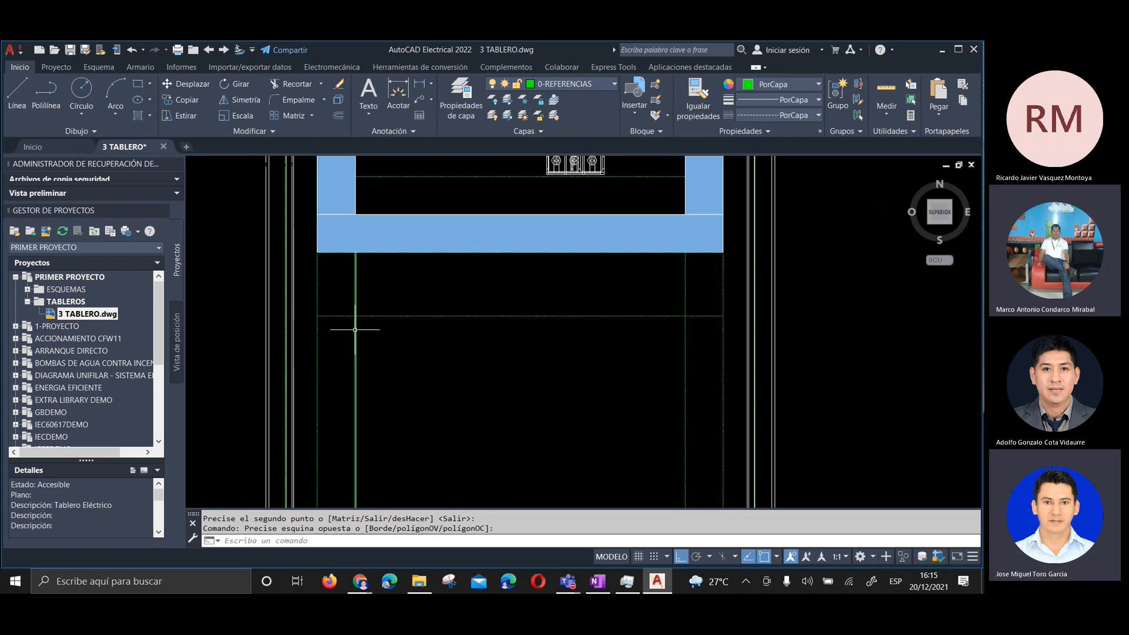
{"action": "left_click", "coordinate": [380, 322]}
{"action": "left_click", "coordinate": [638, 392]}
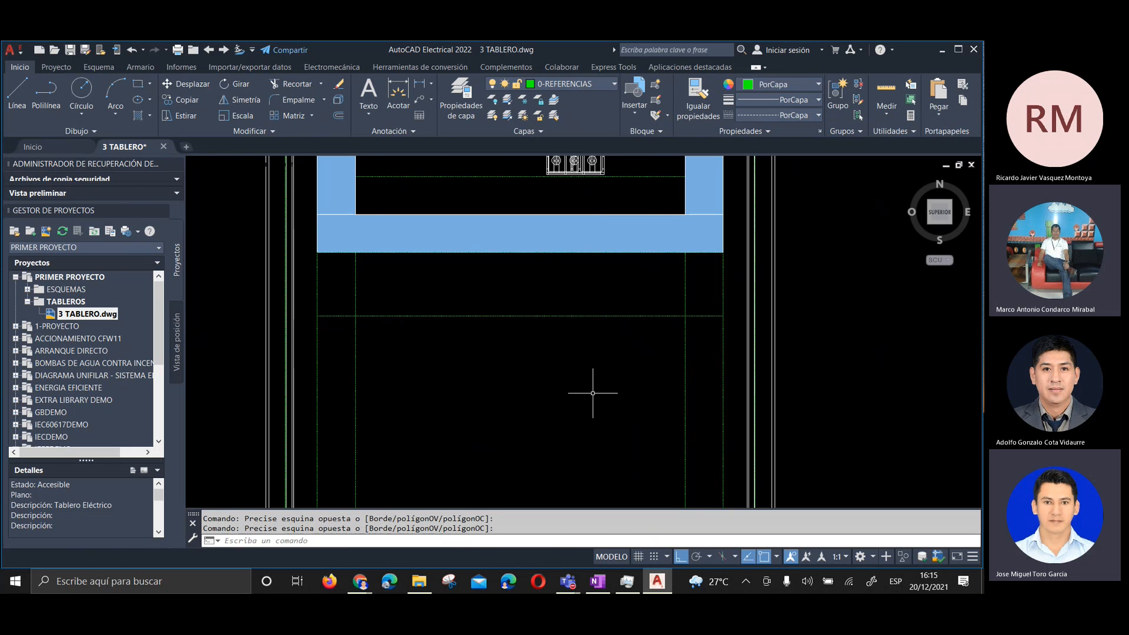
{"action": "left_click", "coordinate": [70, 50]}
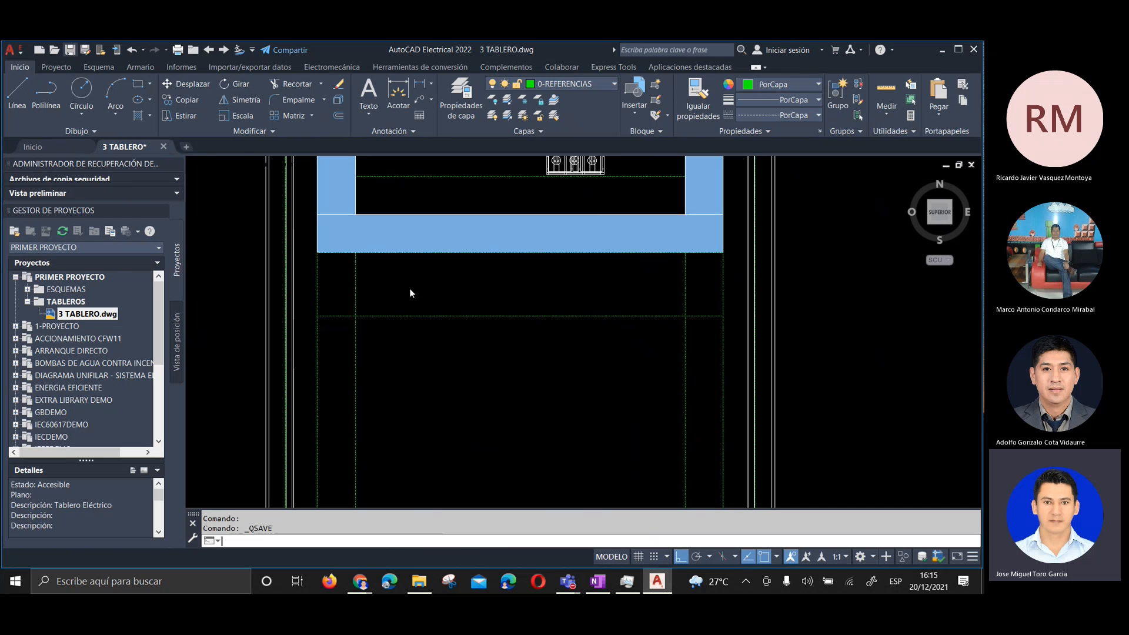
{"action": "left_click", "coordinate": [405, 334]}
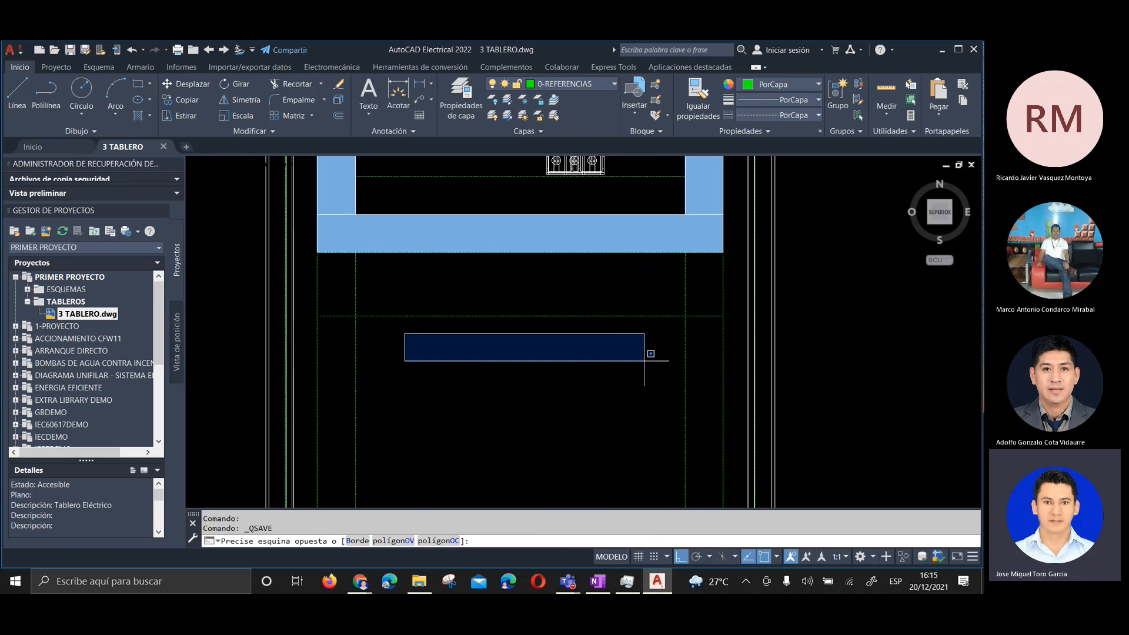
{"action": "left_click", "coordinate": [644, 359]}
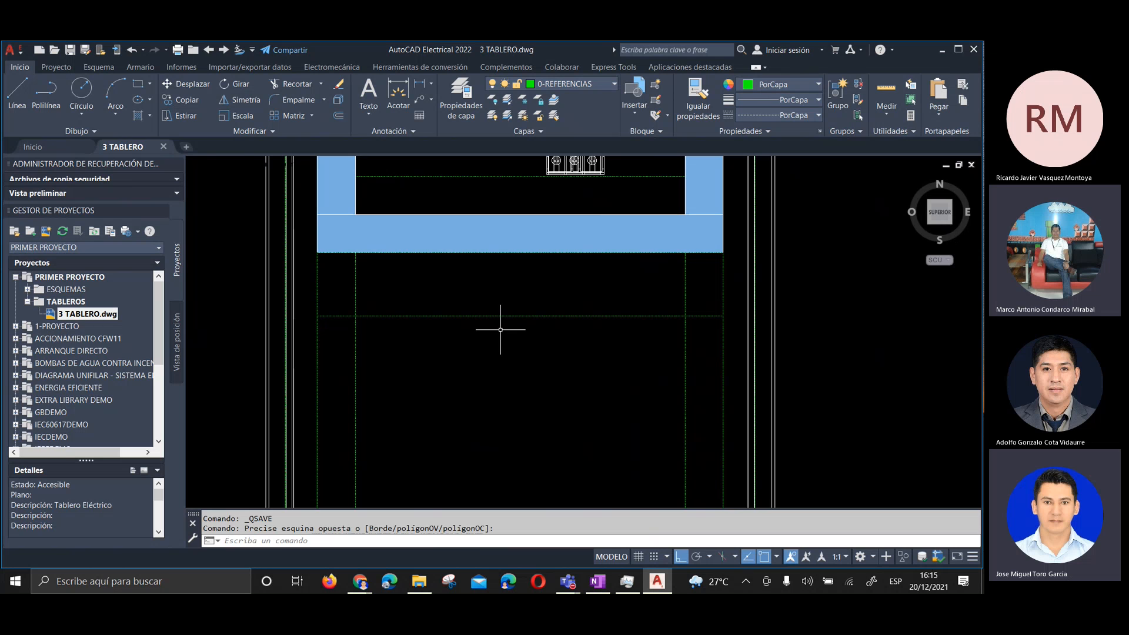
{"action": "left_click", "coordinate": [466, 329]}
{"action": "left_click", "coordinate": [473, 395]}
{"action": "left_click", "coordinate": [519, 341]}
{"action": "left_click", "coordinate": [560, 423]}
{"action": "left_click", "coordinate": [596, 348]}
{"action": "left_click", "coordinate": [624, 424]}
{"action": "left_click", "coordinate": [421, 373]}
{"action": "left_click", "coordinate": [446, 403]}
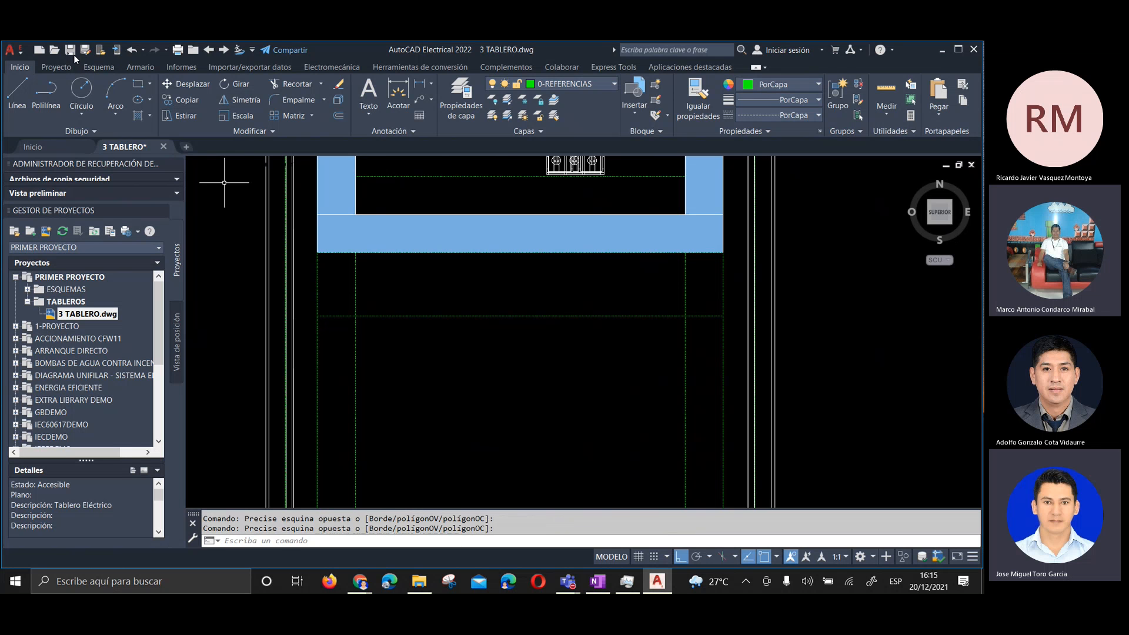
Save the drawing again
{"action": "key", "text": "ctrl+s"}
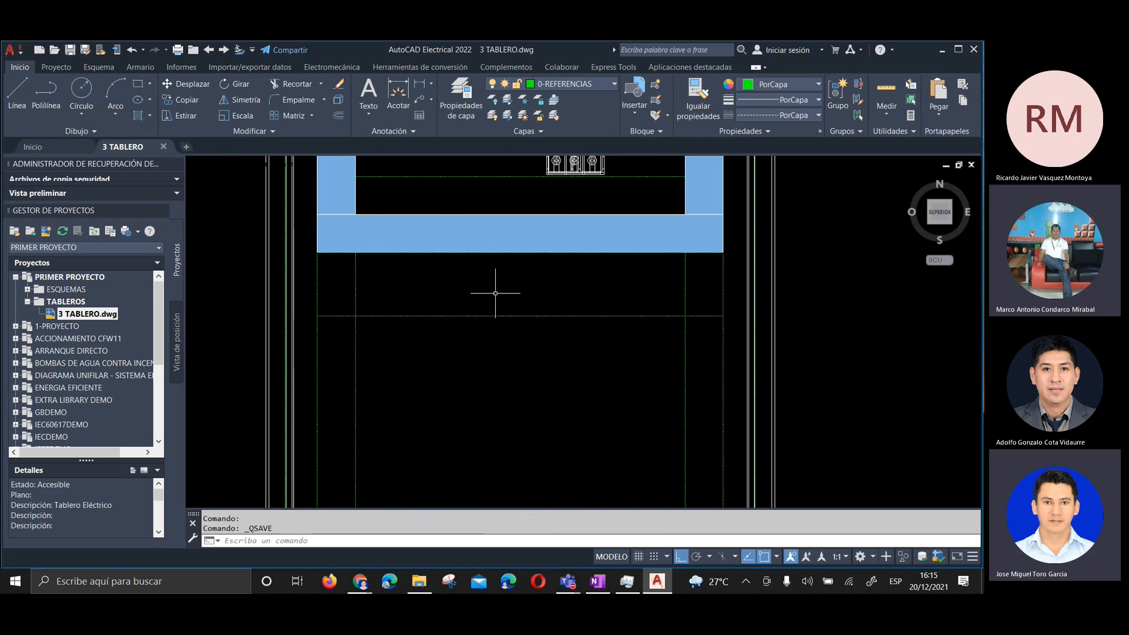
{"action": "scroll", "coordinate": [516, 435], "scroll_direction": "down", "scroll_amount": 4}
{"action": "middle_click_drag", "start_coordinate": [517, 427], "coordinate": [510, 371]}
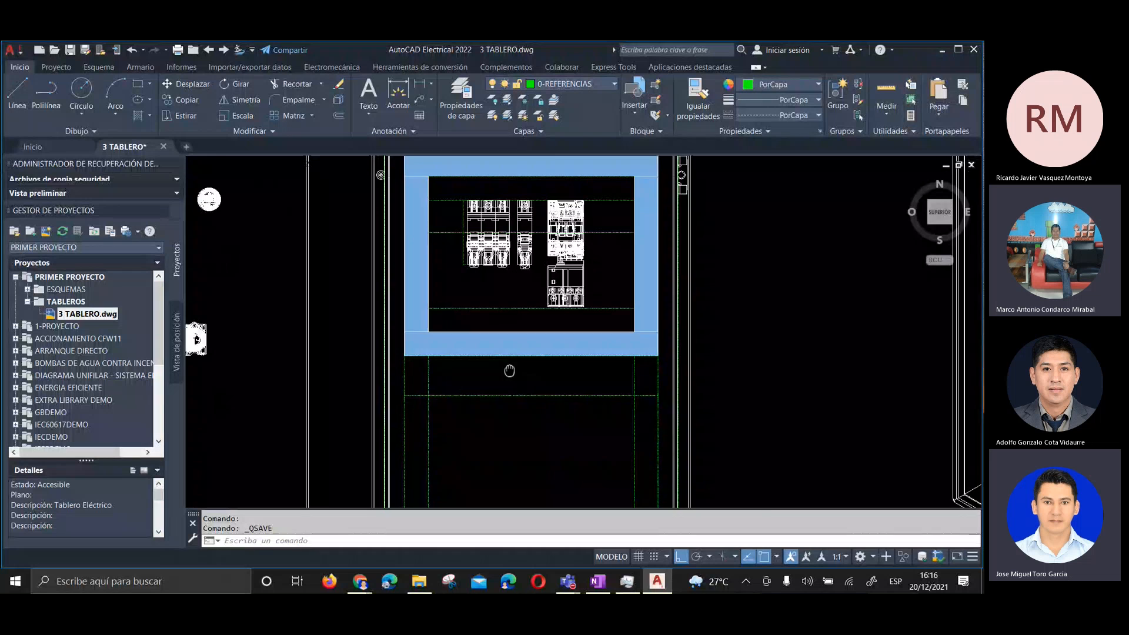
{"action": "scroll", "coordinate": [538, 417], "scroll_direction": "up", "scroll_amount": 2}
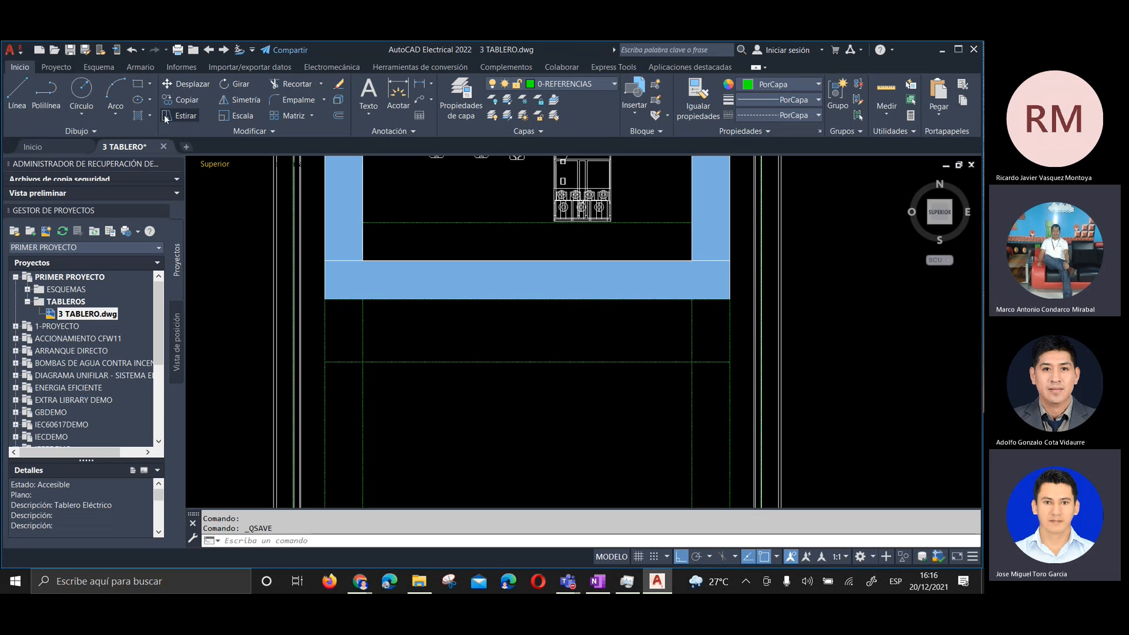
Start inserting a DIN rail from the physical layout symbols and set its scale to 25.4
{"action": "left_click", "coordinate": [131, 68]}
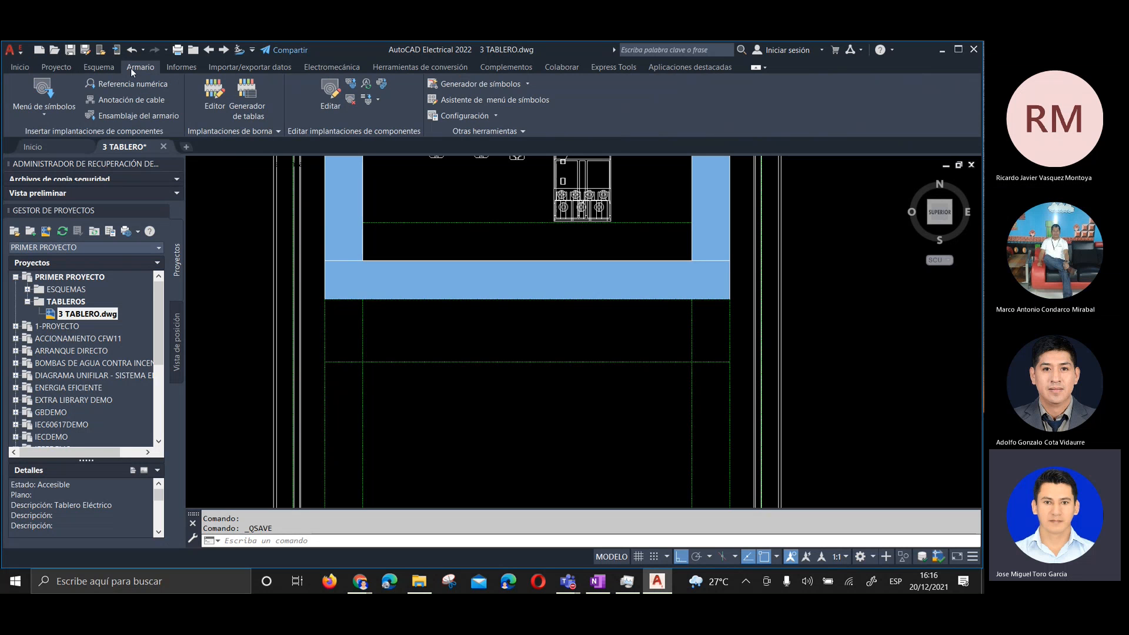
{"action": "left_click", "coordinate": [52, 86]}
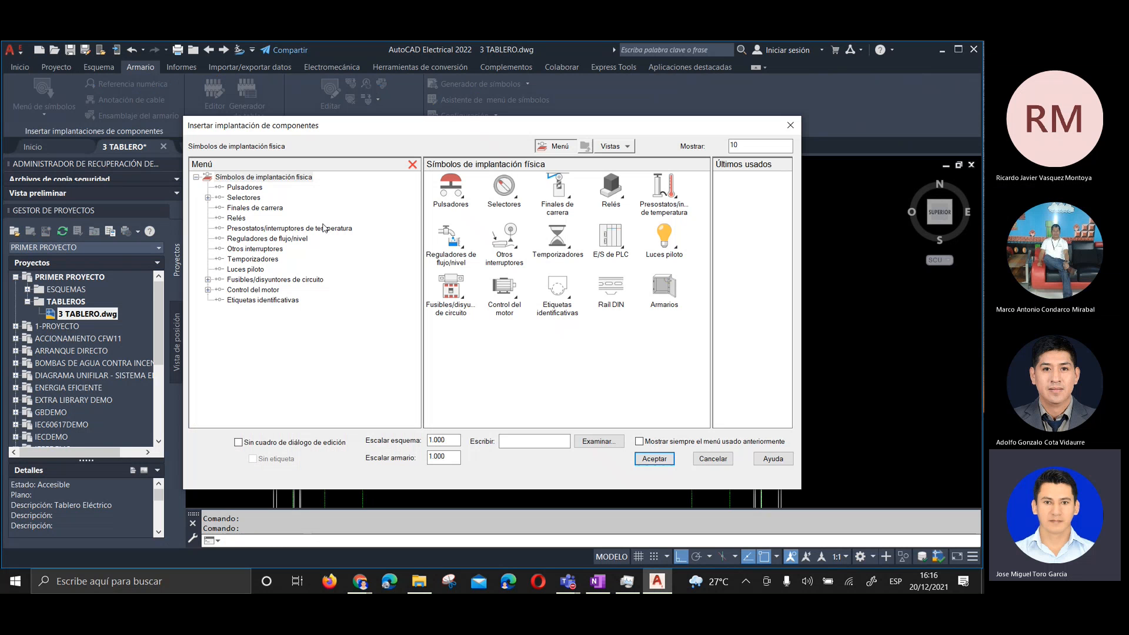
{"action": "left_click", "coordinate": [613, 288]}
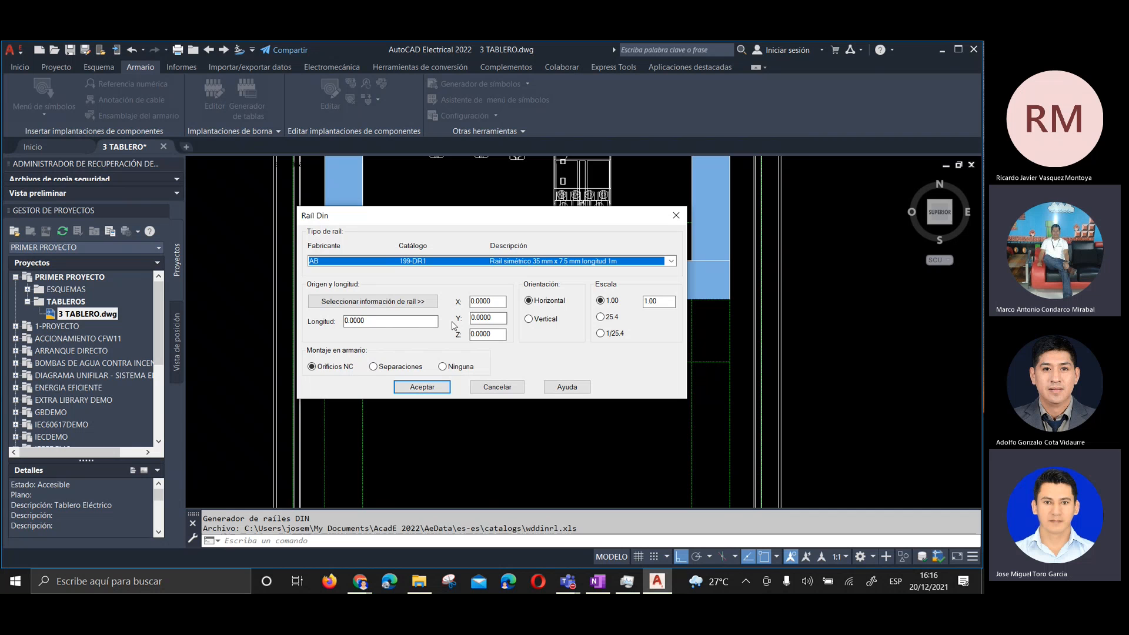
{"action": "left_click", "coordinate": [610, 319]}
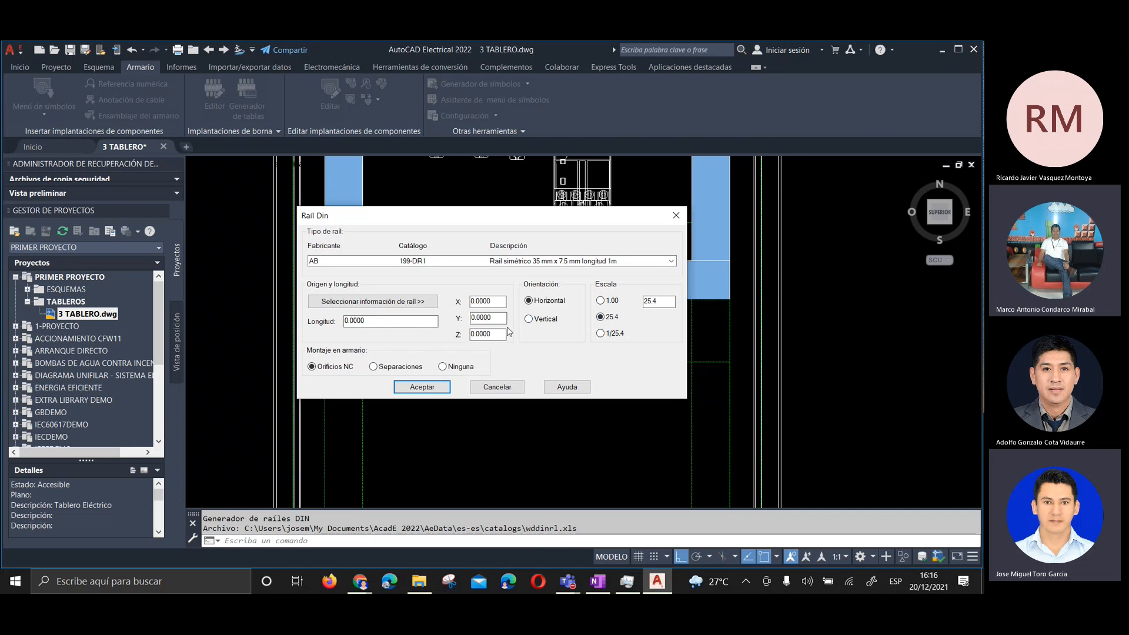
Start picking the DIN rail's origin and length in the drawing, and enable the Nearest (Cercano) object snap
{"action": "left_click", "coordinate": [368, 300]}
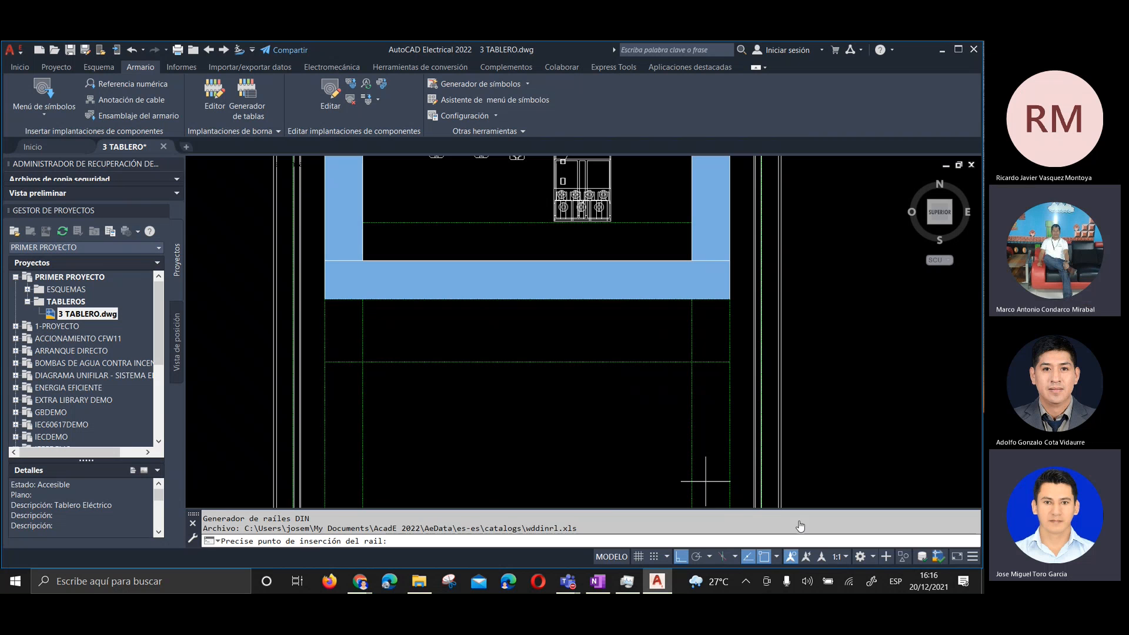
{"action": "left_click", "coordinate": [775, 557]}
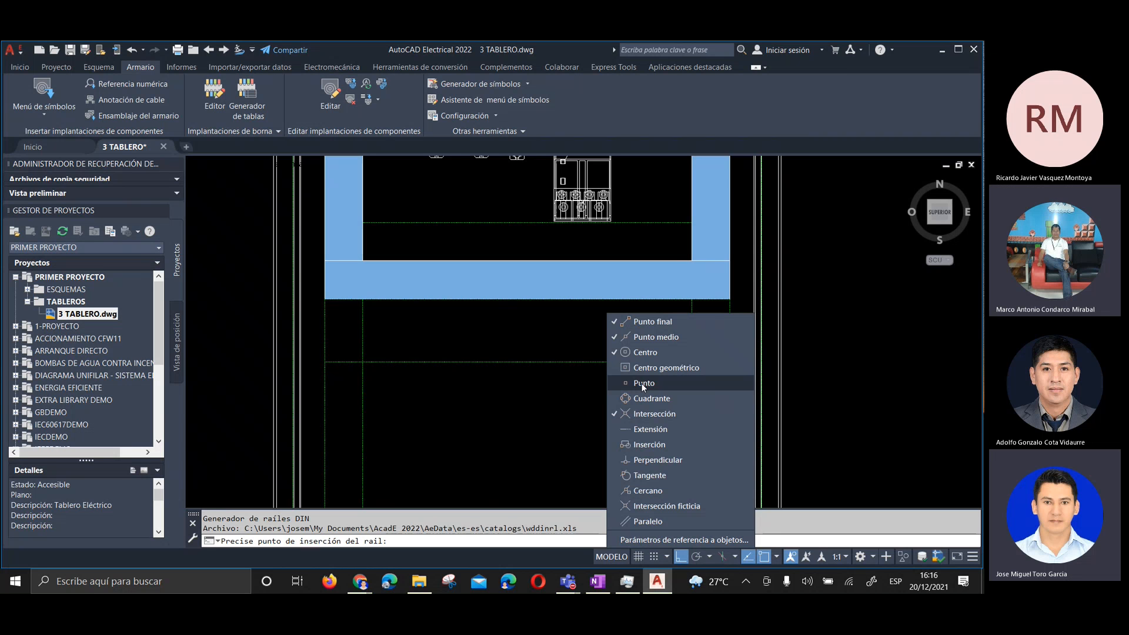
{"action": "left_click", "coordinate": [652, 492]}
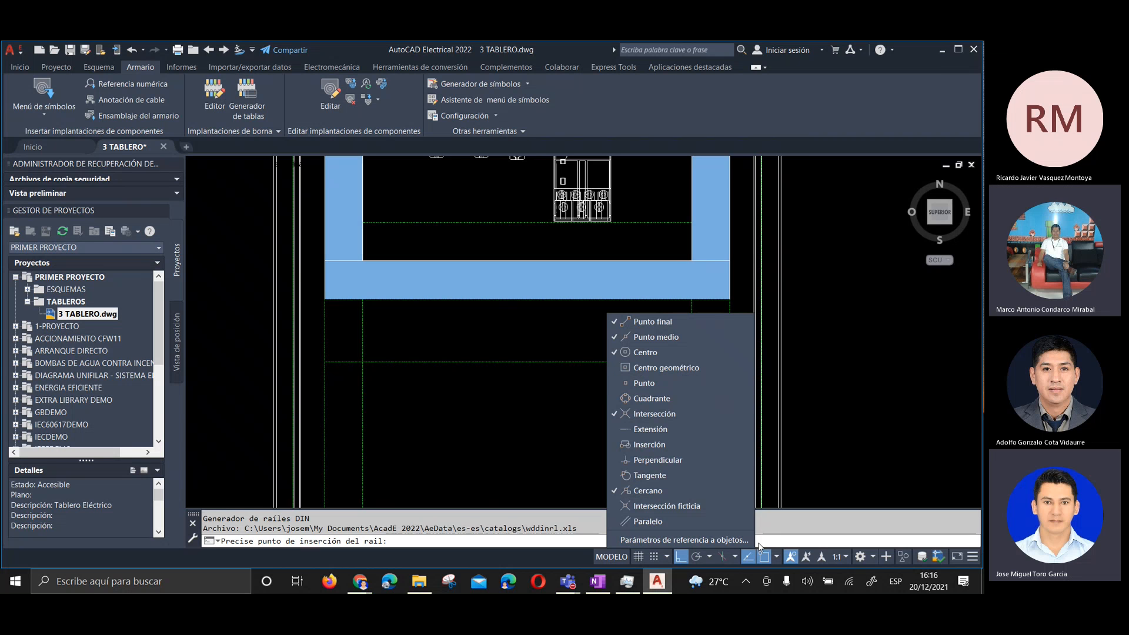
{"action": "left_click", "coordinate": [557, 495]}
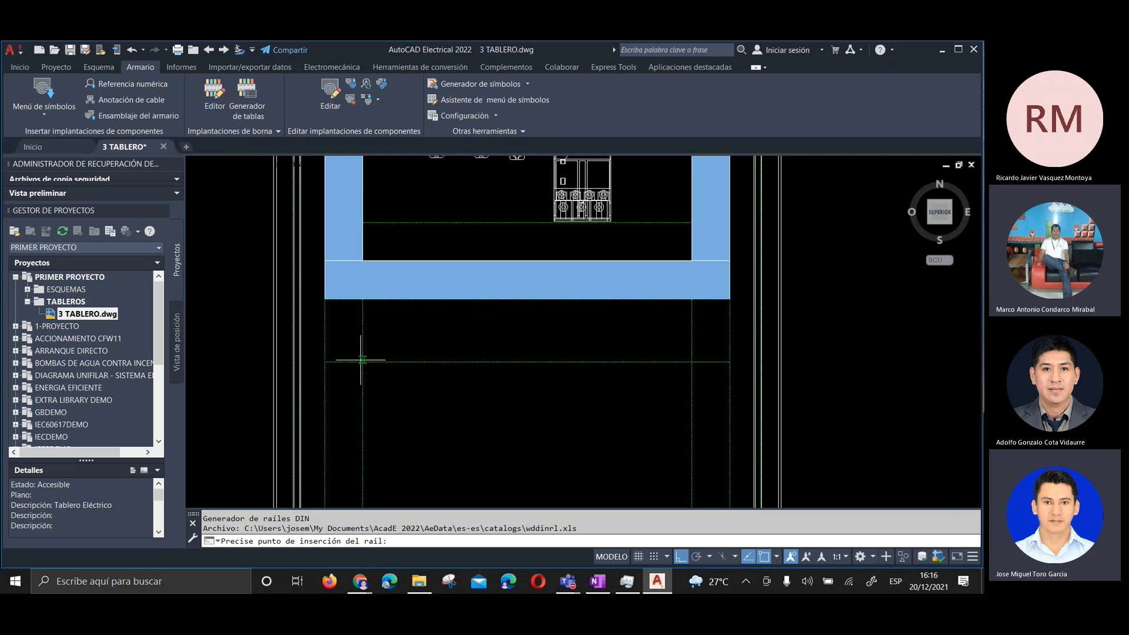
Pick the rail's start and end points where the copied horizontal reference line crosses the left and right inner vertical lines
{"action": "scroll", "coordinate": [374, 367], "scroll_direction": "up", "scroll_amount": 5}
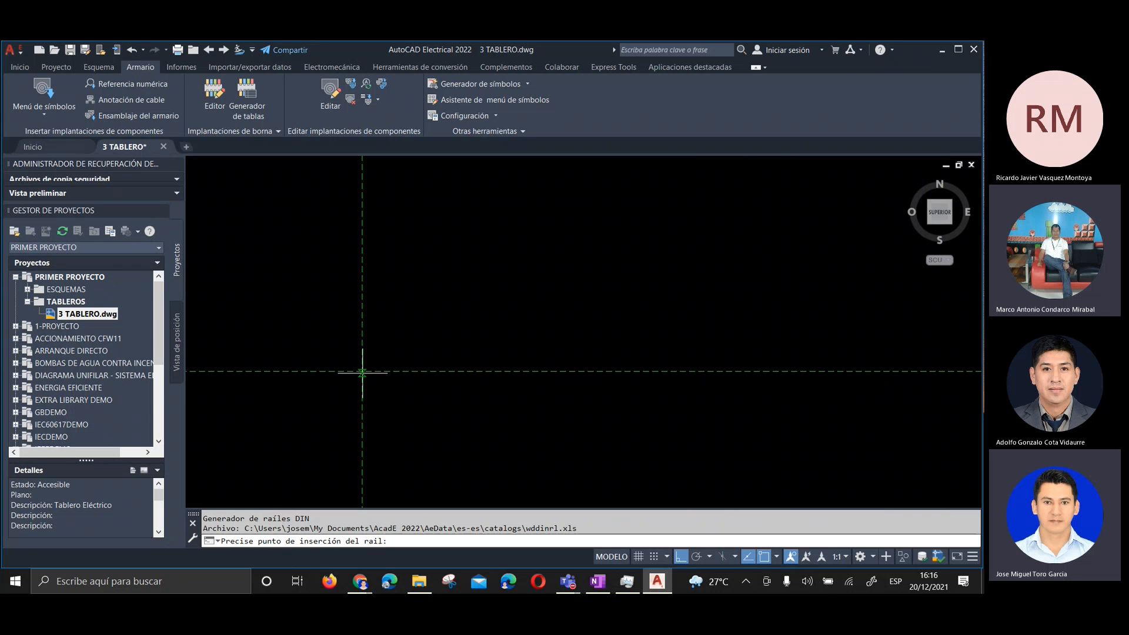
{"action": "scroll", "coordinate": [361, 371], "scroll_direction": "up", "scroll_amount": 3}
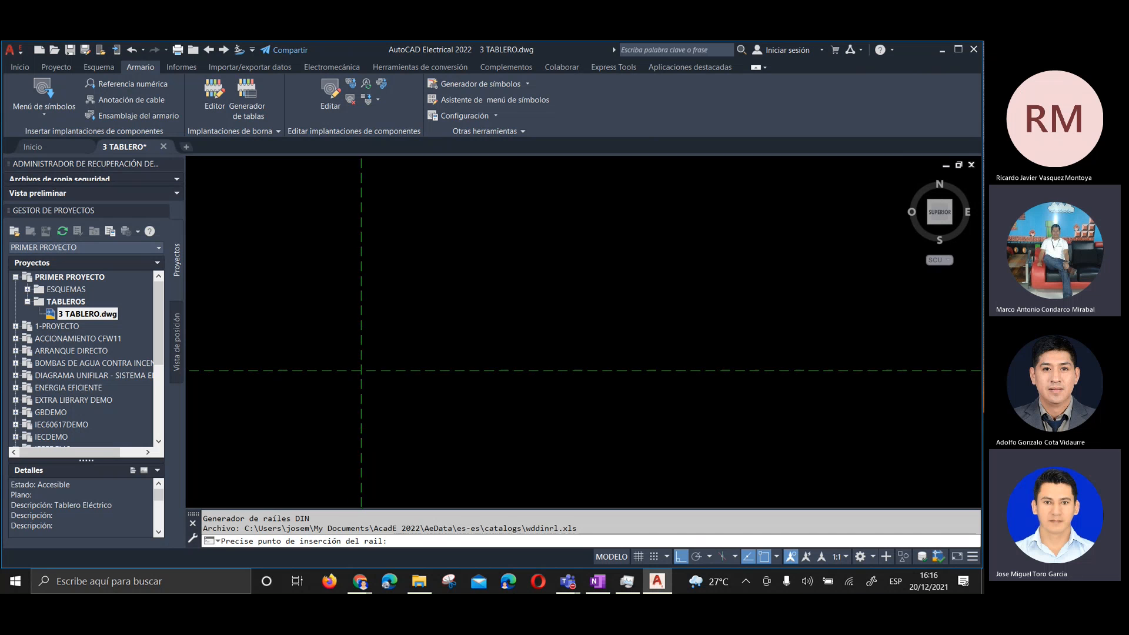
{"action": "left_click", "coordinate": [355, 365]}
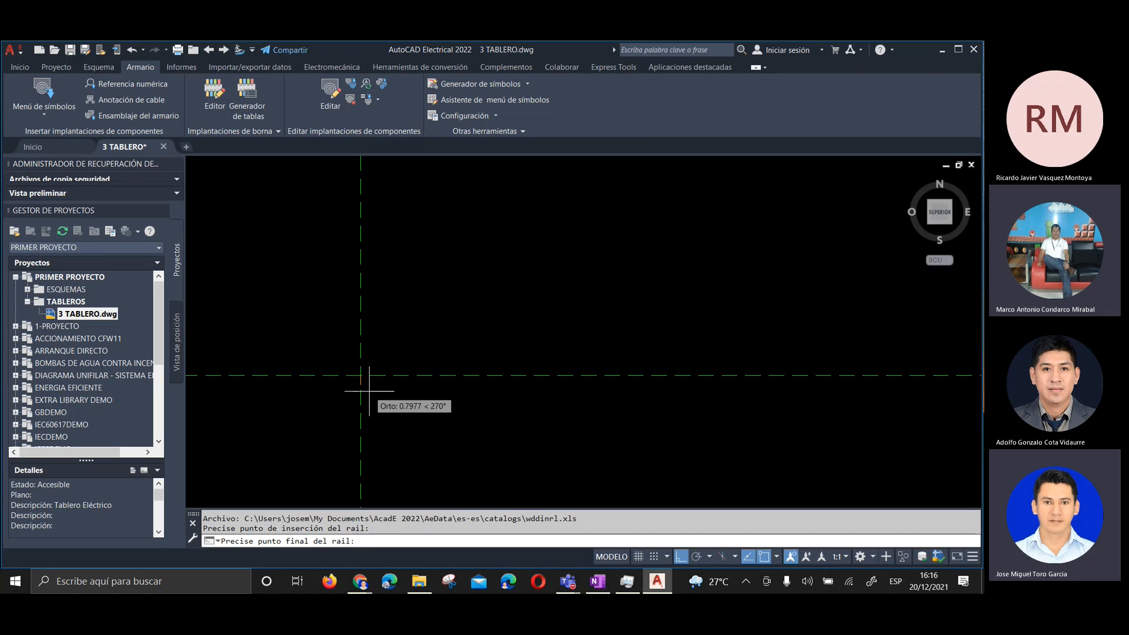
{"action": "scroll", "coordinate": [405, 378], "scroll_direction": "down", "scroll_amount": 5}
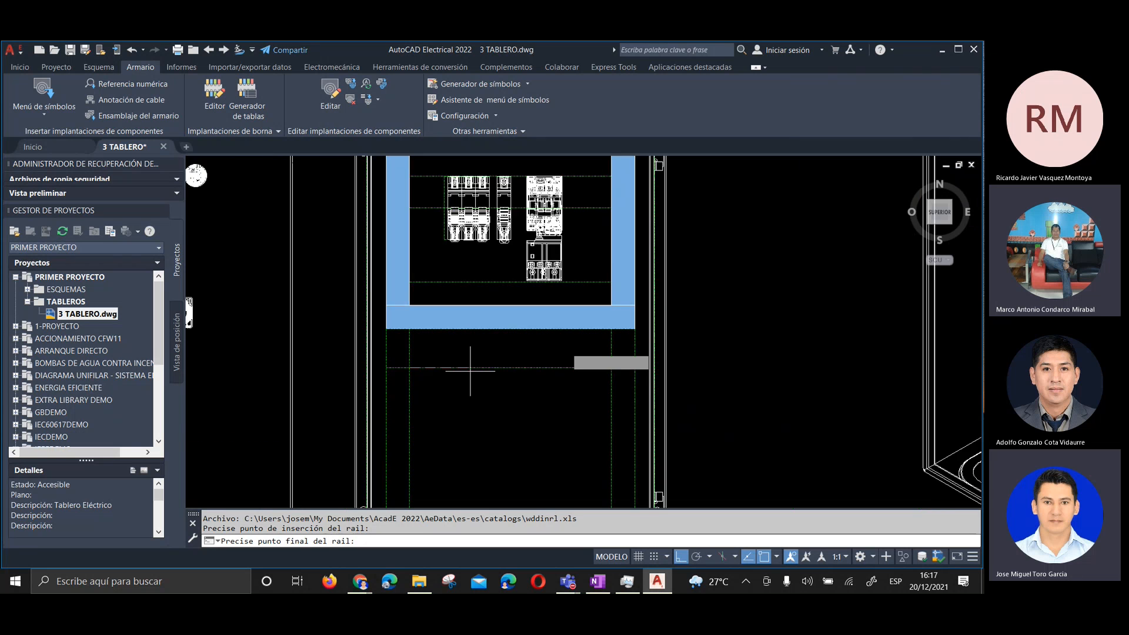
{"action": "scroll", "coordinate": [637, 370], "scroll_direction": "up", "scroll_amount": 5}
{"action": "left_click", "coordinate": [644, 437]}
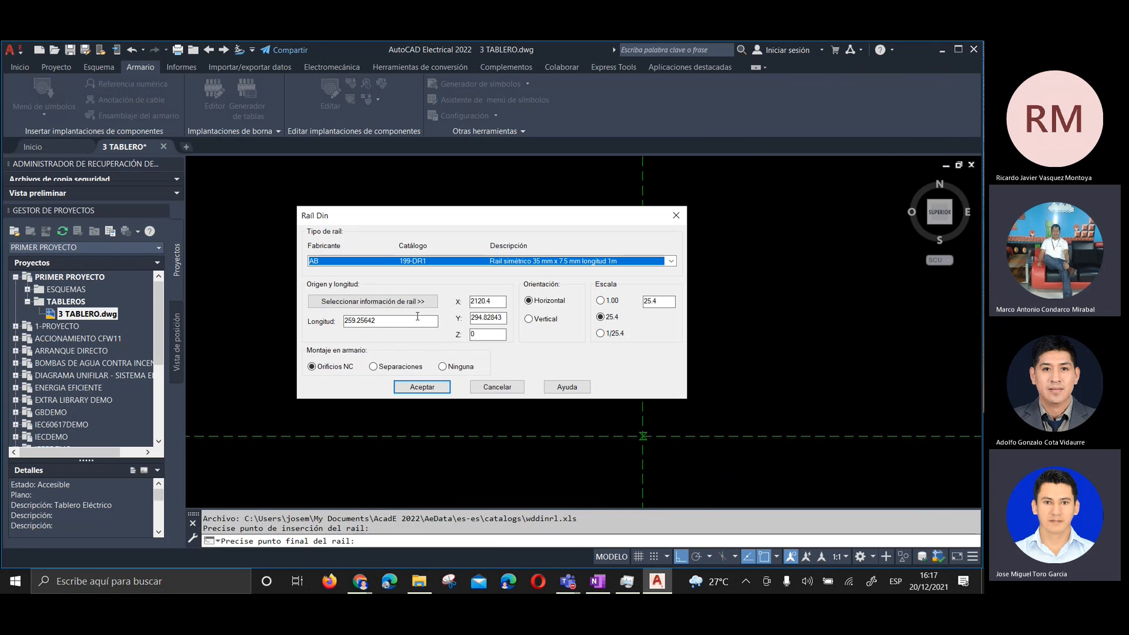
Set the AB 199-DR1 DIN rail's length to 260 and insert it, accepting the component data without changes
{"action": "double_click", "coordinate": [406, 321]}
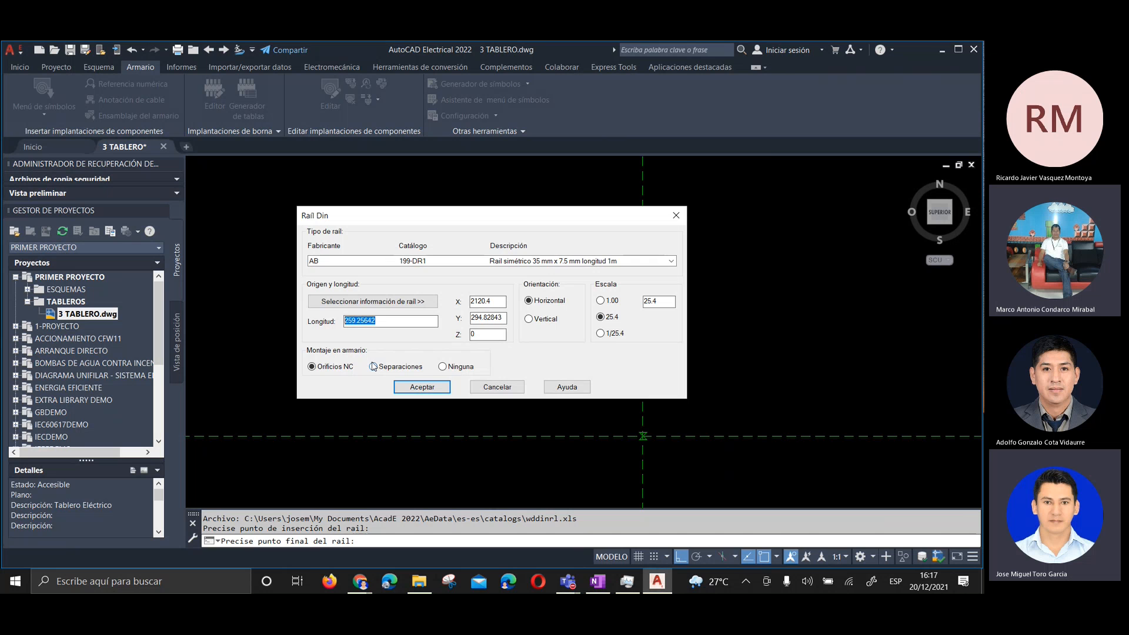
{"action": "type", "text": "260"}
{"action": "left_click", "coordinate": [415, 387]}
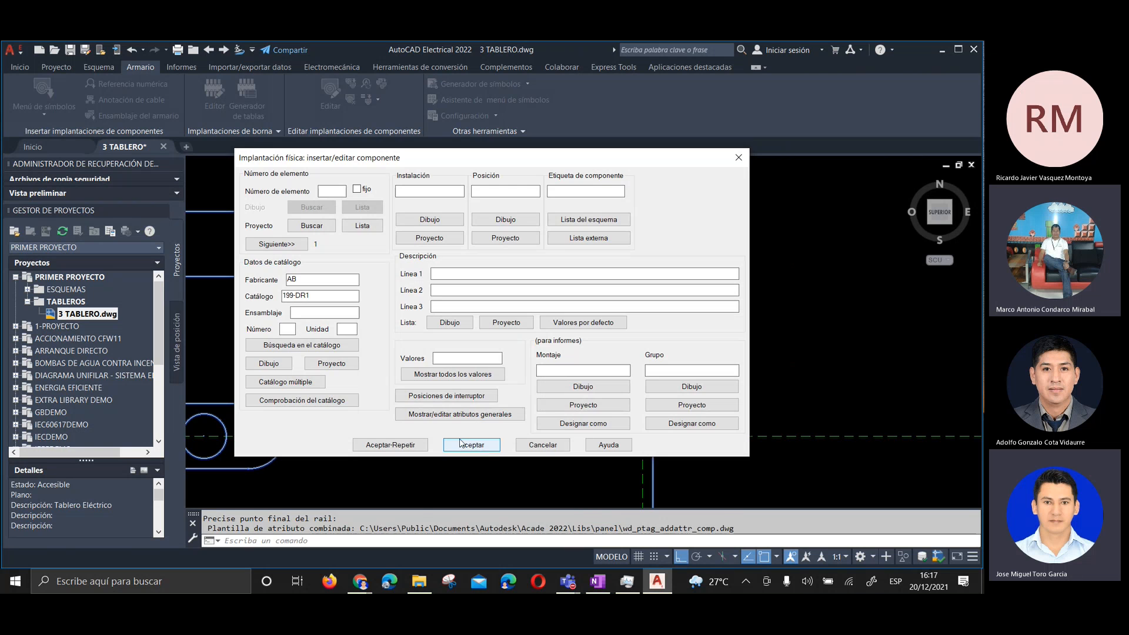
{"action": "left_click", "coordinate": [471, 445]}
Move the DIN rail by its upper-left corner to the intersection of the horizontal reference line and the left inner vertical line
{"action": "scroll", "coordinate": [588, 388], "scroll_direction": "down", "scroll_amount": 3}
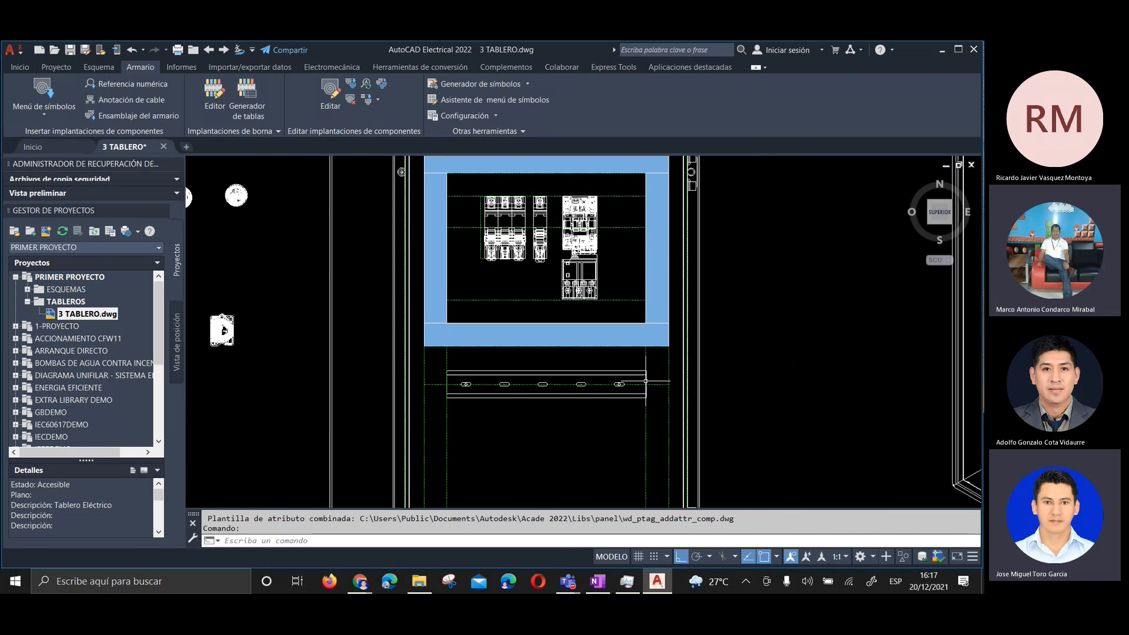
{"action": "scroll", "coordinate": [548, 399], "scroll_direction": "up", "scroll_amount": 2}
{"action": "middle_click_drag", "start_coordinate": [514, 395], "coordinate": [512, 418]}
{"action": "scroll", "coordinate": [511, 418], "scroll_direction": "down", "scroll_amount": 2}
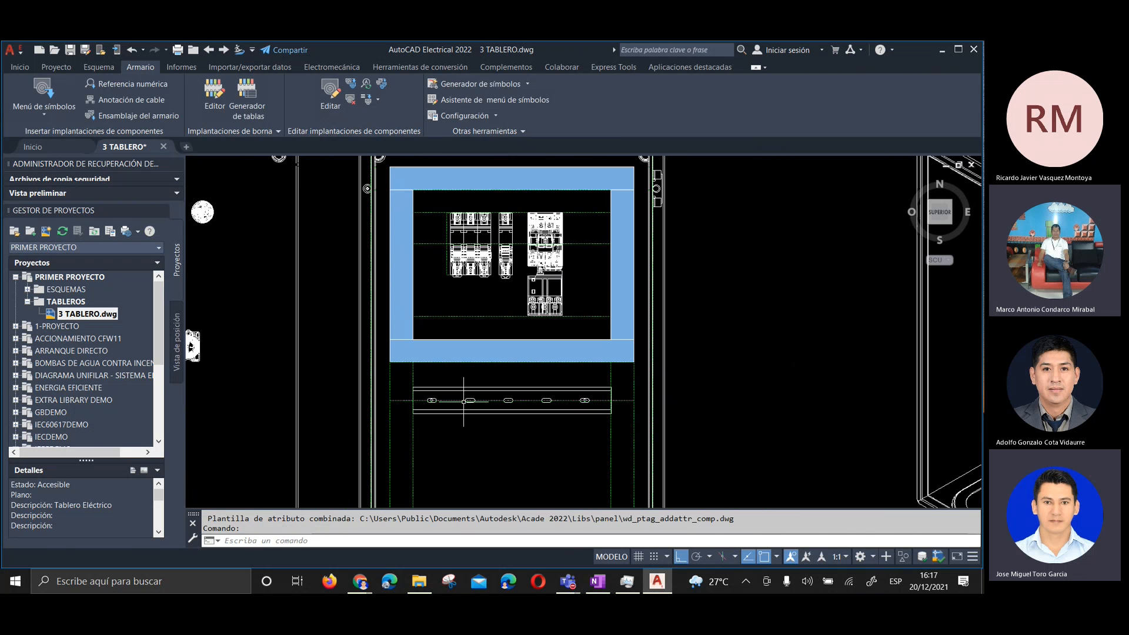
{"action": "scroll", "coordinate": [446, 385], "scroll_direction": "up", "scroll_amount": 2}
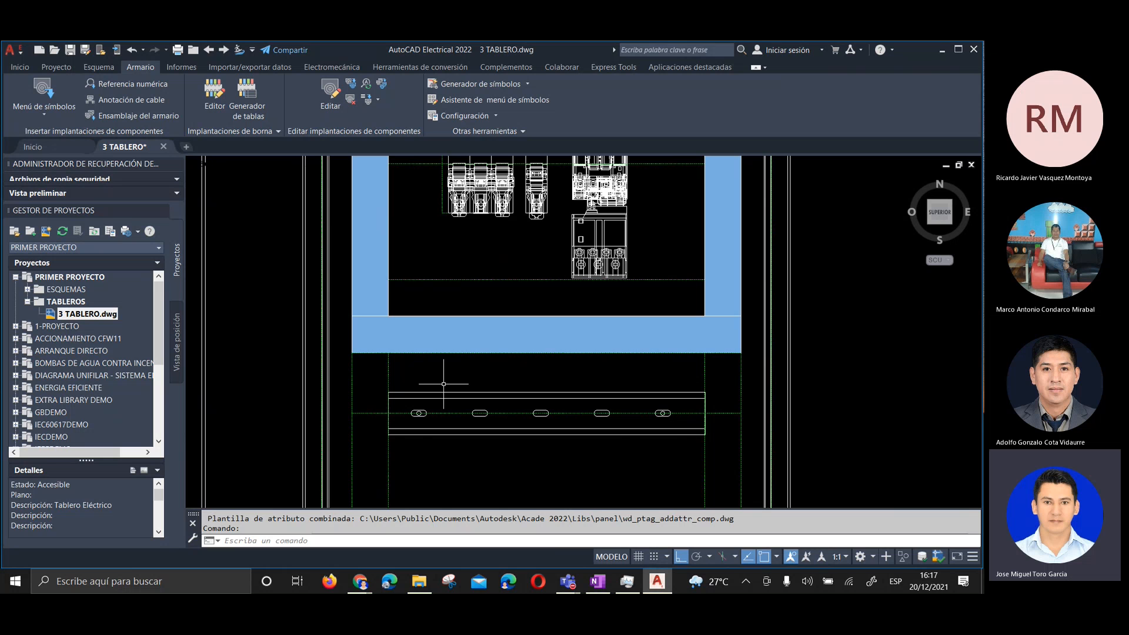
{"action": "scroll", "coordinate": [432, 386], "scroll_direction": "up", "scroll_amount": 2}
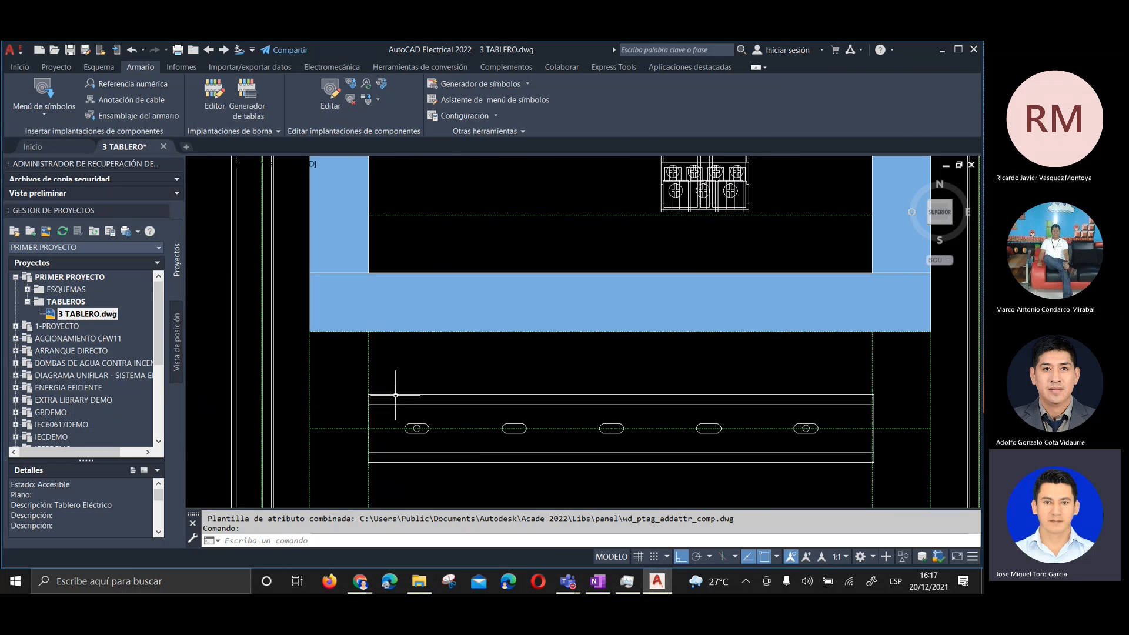
{"action": "left_click", "coordinate": [18, 69]}
{"action": "left_click", "coordinate": [168, 84]}
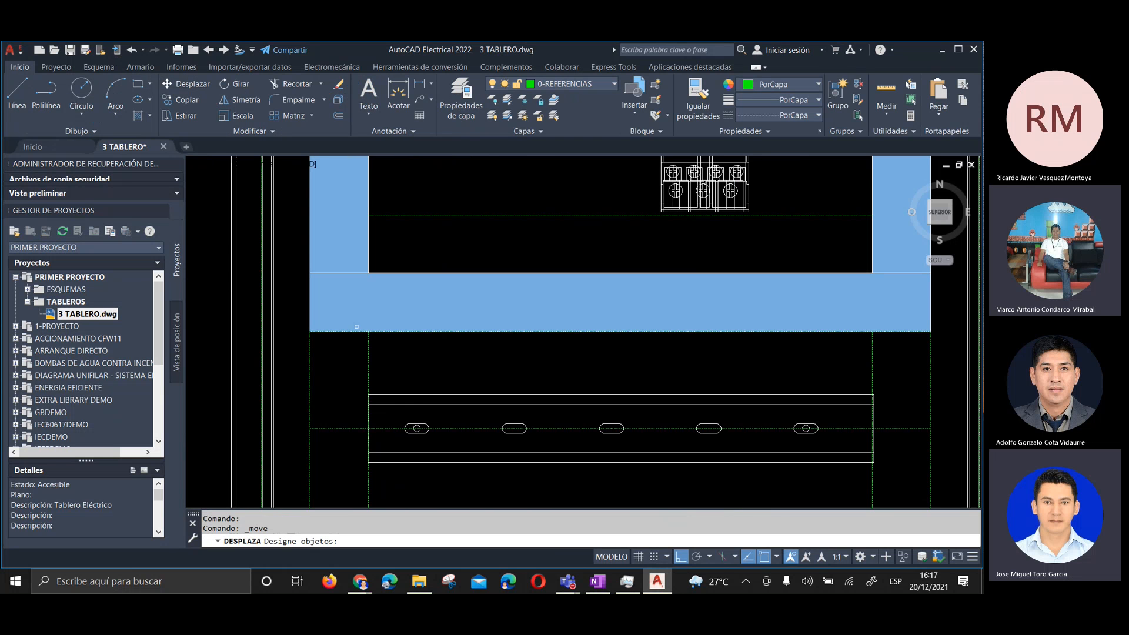
{"action": "left_click", "coordinate": [413, 404]}
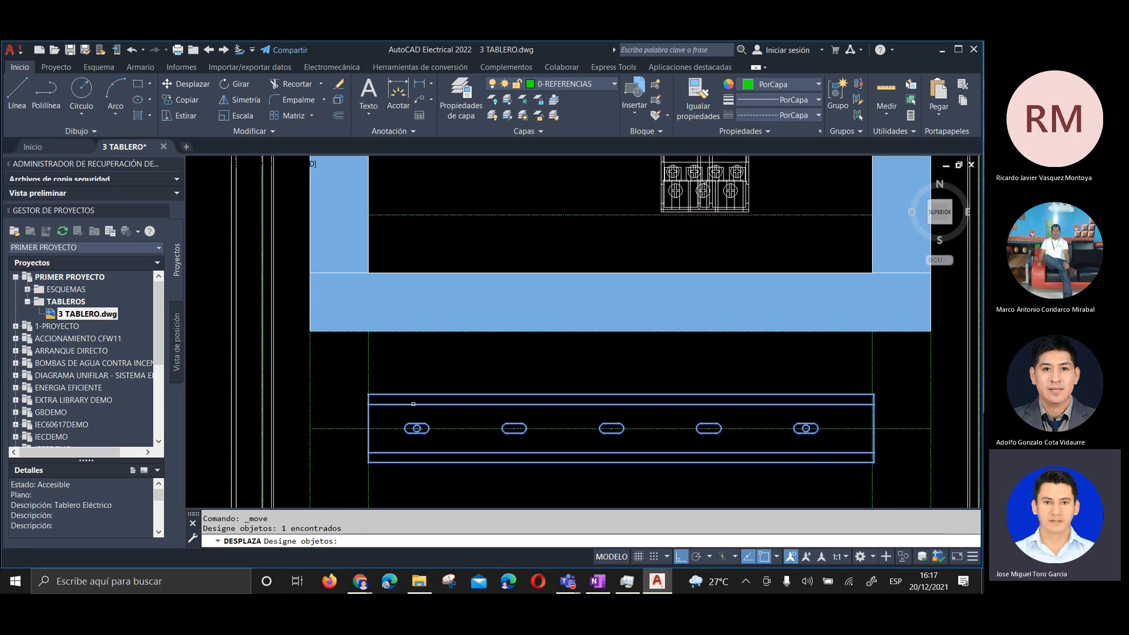
{"action": "key", "text": "Return"}
{"action": "scroll", "coordinate": [372, 365], "scroll_direction": "up", "scroll_amount": 4}
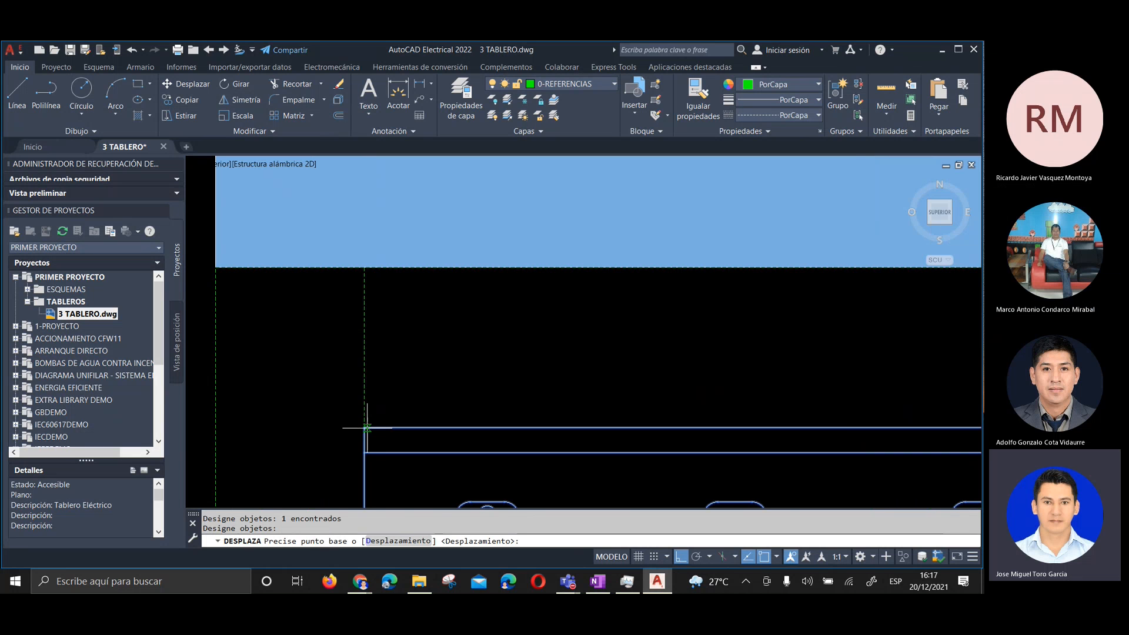
{"action": "left_click", "coordinate": [367, 428]}
{"action": "scroll", "coordinate": [370, 411], "scroll_direction": "down", "scroll_amount": 3}
{"action": "scroll", "coordinate": [360, 433], "scroll_direction": "up", "scroll_amount": 5}
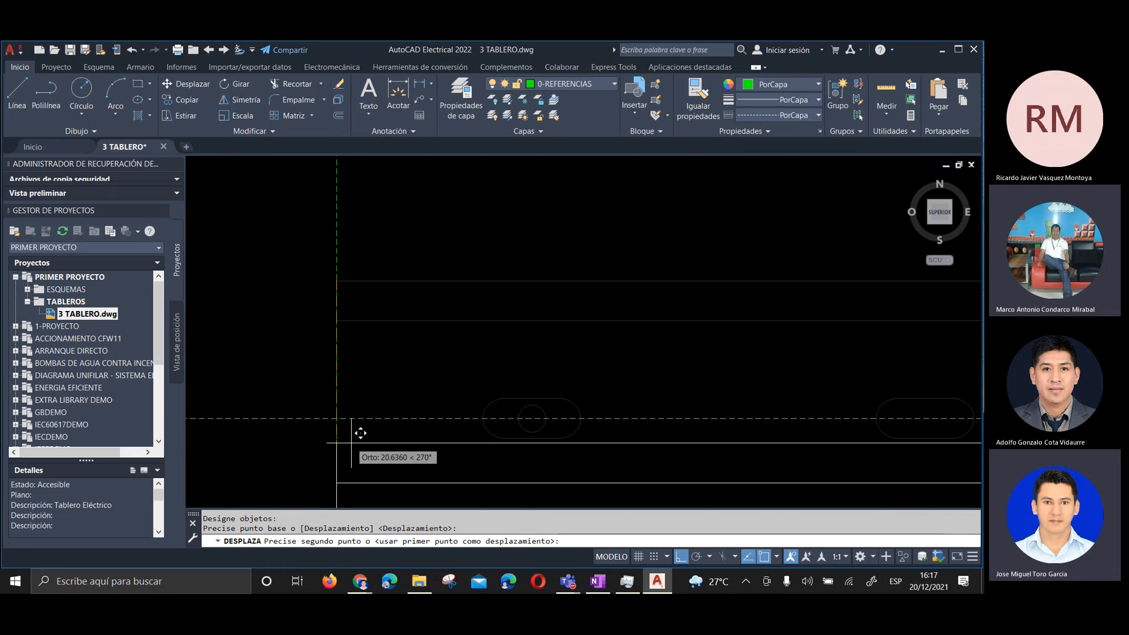
{"action": "left_click", "coordinate": [337, 420]}
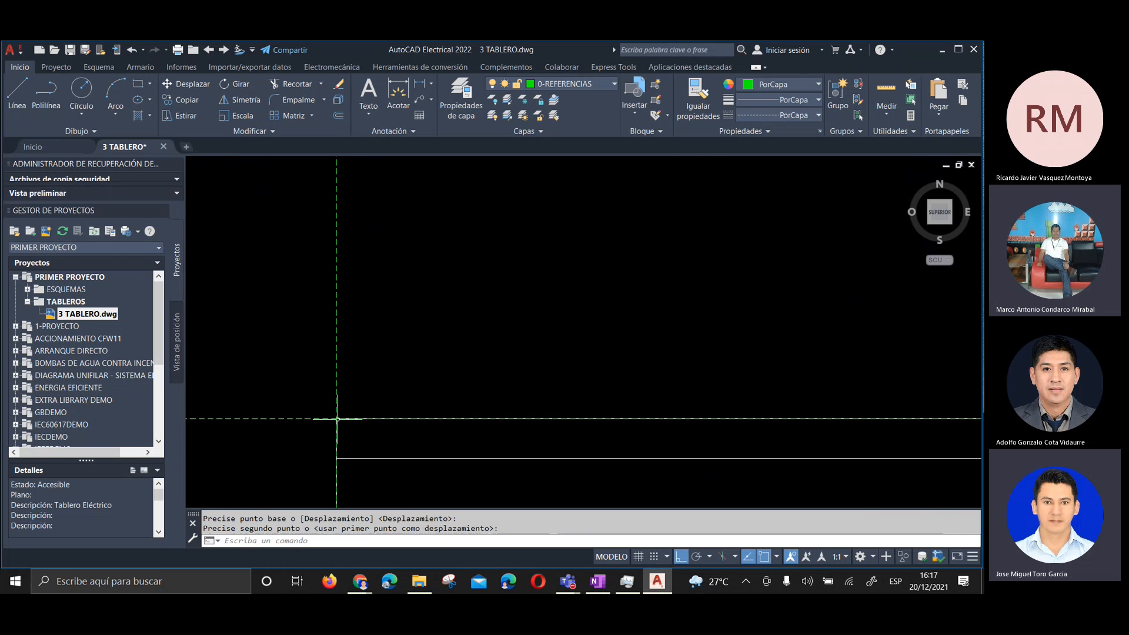
{"action": "scroll", "coordinate": [395, 361], "scroll_direction": "down", "scroll_amount": 3}
{"action": "middle_click_drag", "start_coordinate": [394, 361], "coordinate": [398, 404]}
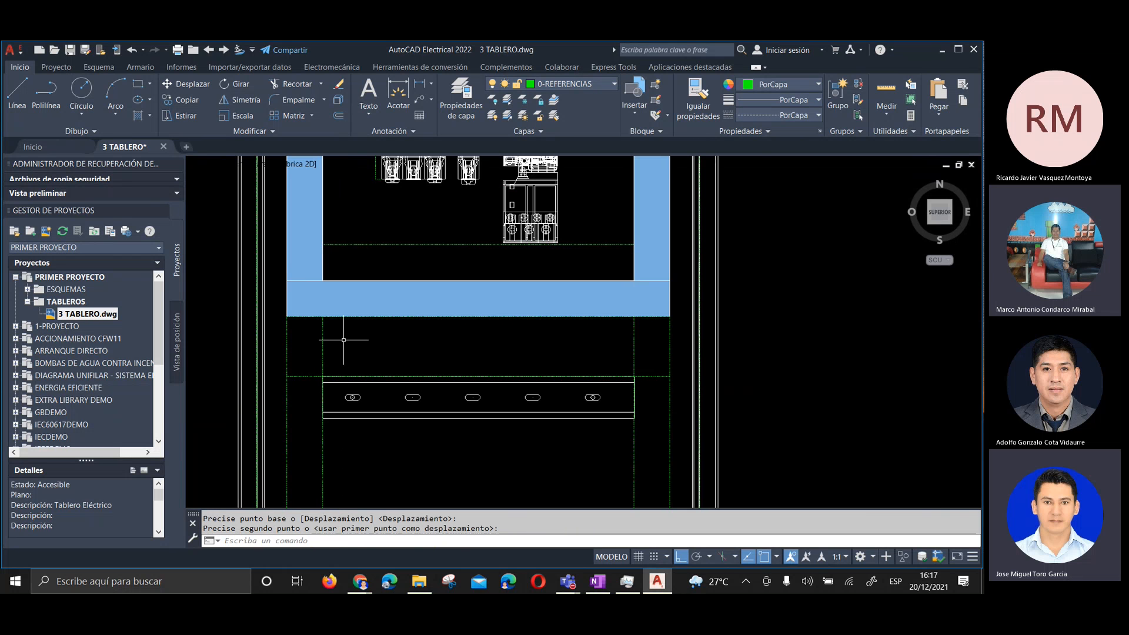
{"action": "left_click", "coordinate": [333, 322]}
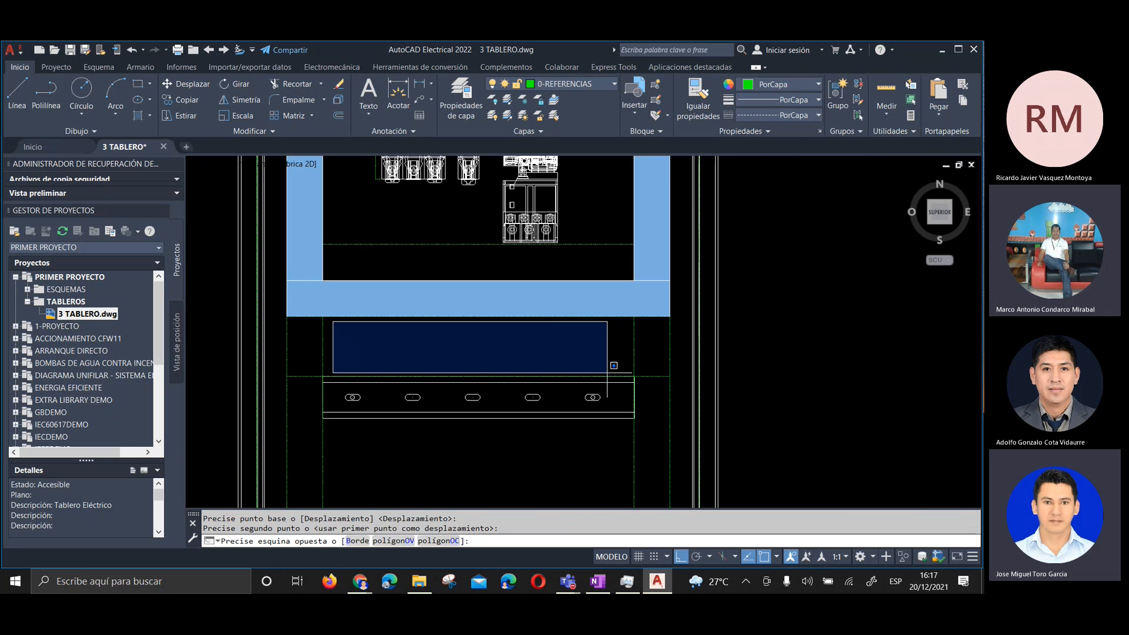
{"action": "left_click", "coordinate": [611, 368]}
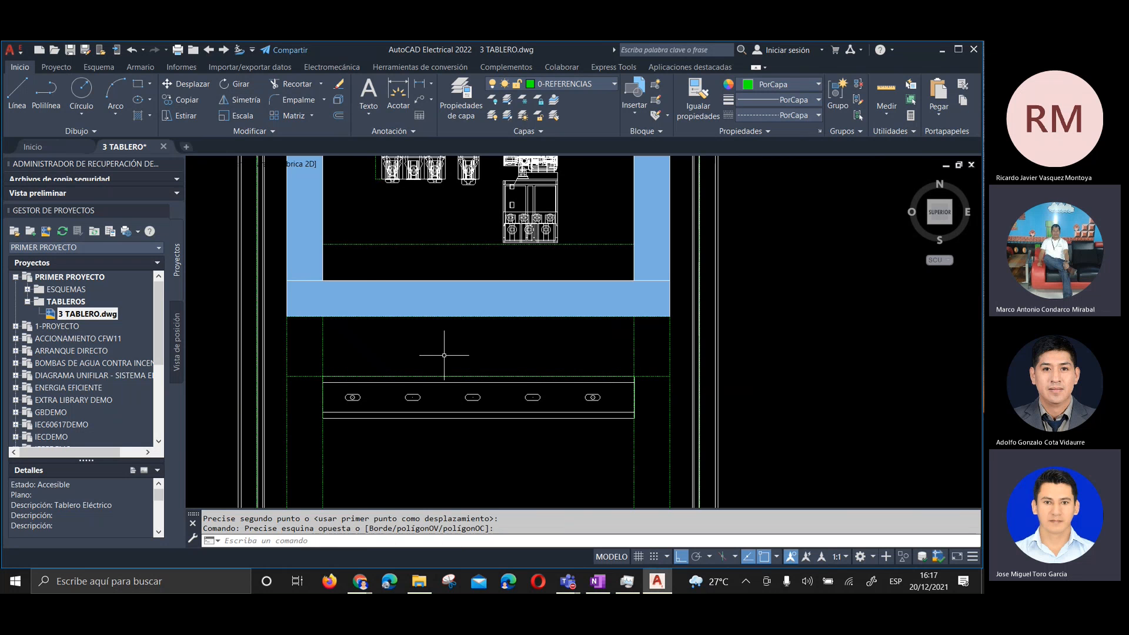
{"action": "scroll", "coordinate": [444, 355], "scroll_direction": "down", "scroll_amount": 1}
{"action": "left_click", "coordinate": [407, 344]}
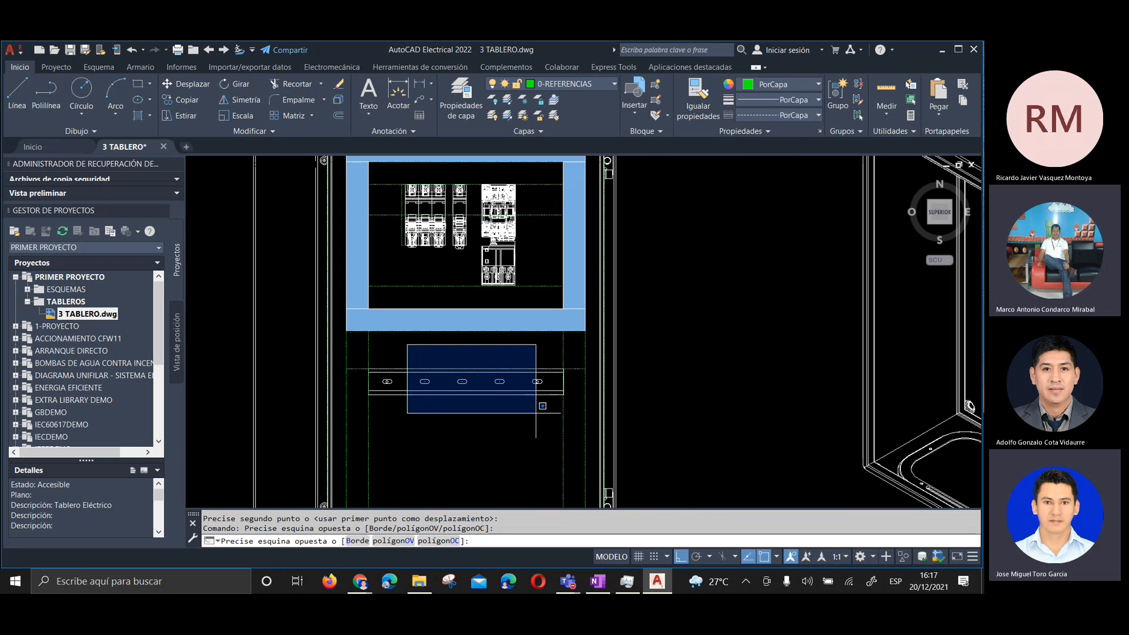
{"action": "left_click", "coordinate": [508, 407]}
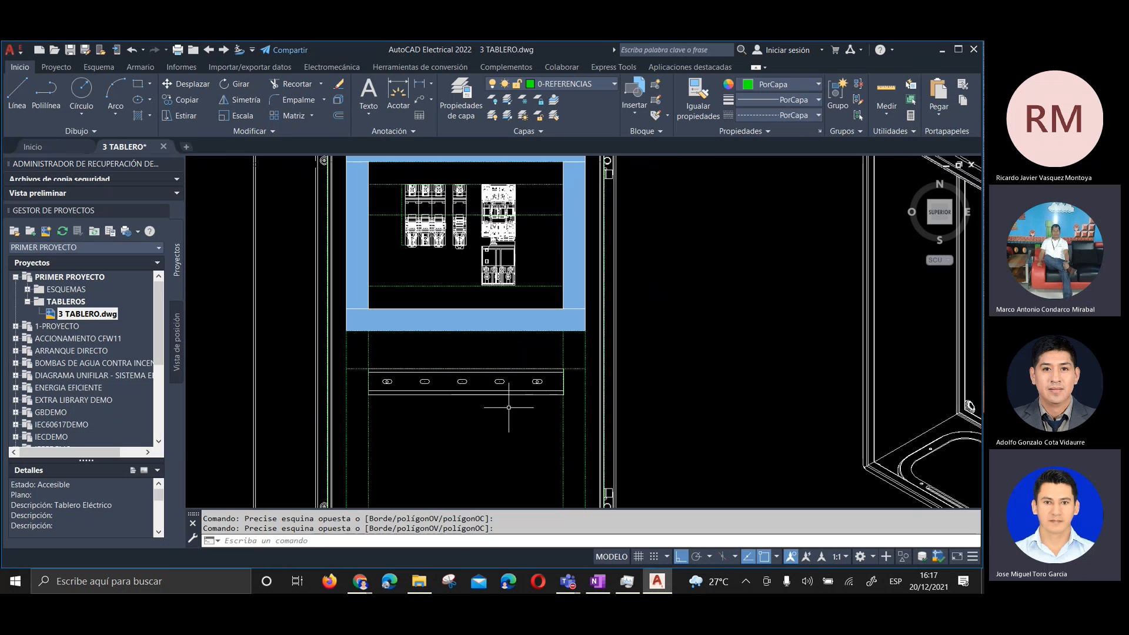
{"action": "left_click", "coordinate": [408, 362]}
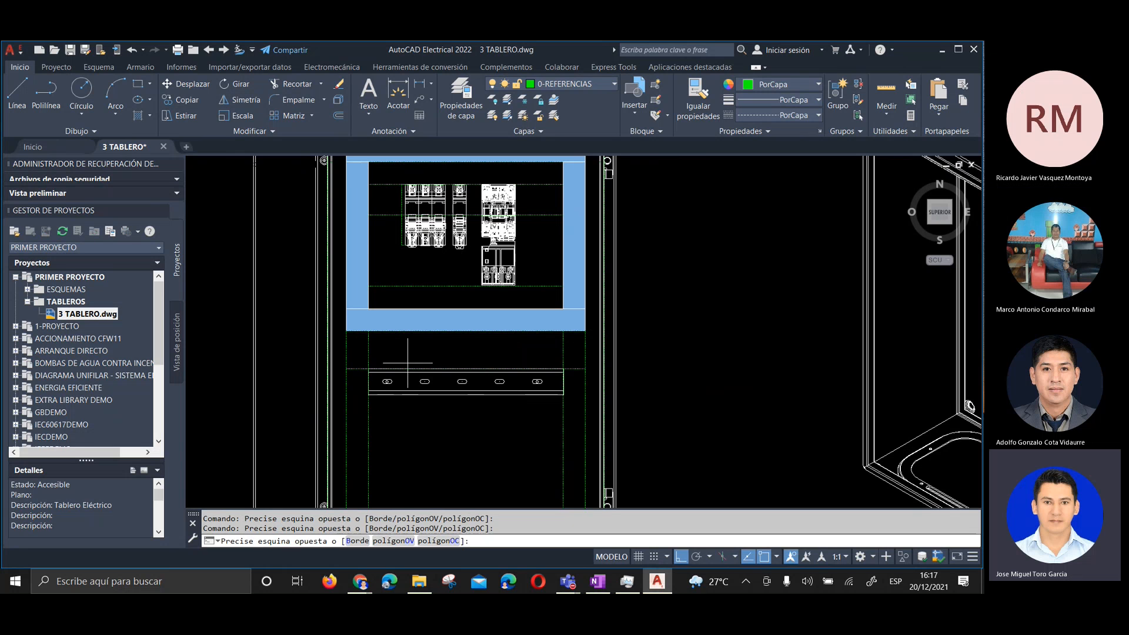
{"action": "left_click", "coordinate": [530, 402]}
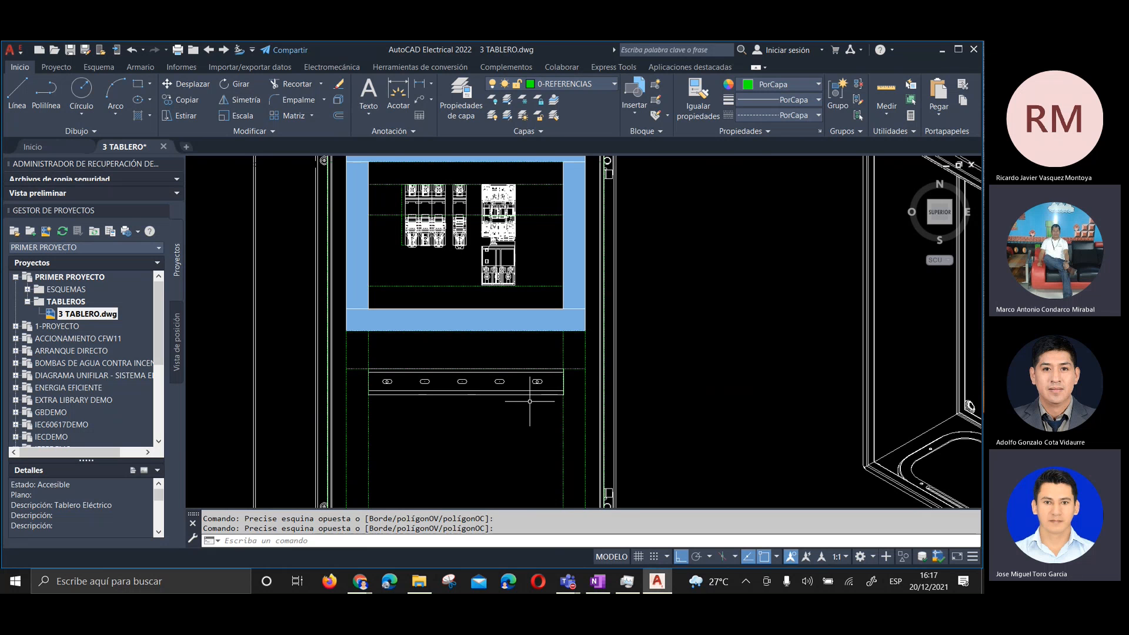
Examine the panel layout with the DIN rail and the round devices and two components on the enclosure door
{"action": "scroll", "coordinate": [521, 400], "scroll_direction": "down", "scroll_amount": 3}
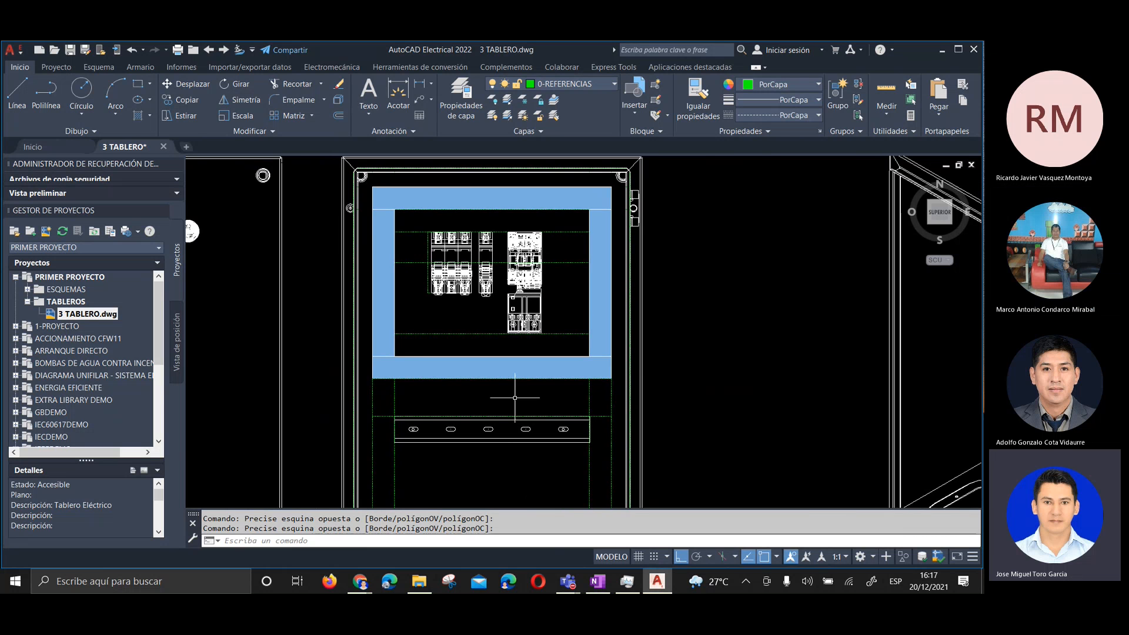
{"action": "scroll", "coordinate": [493, 442], "scroll_direction": "up", "scroll_amount": 2}
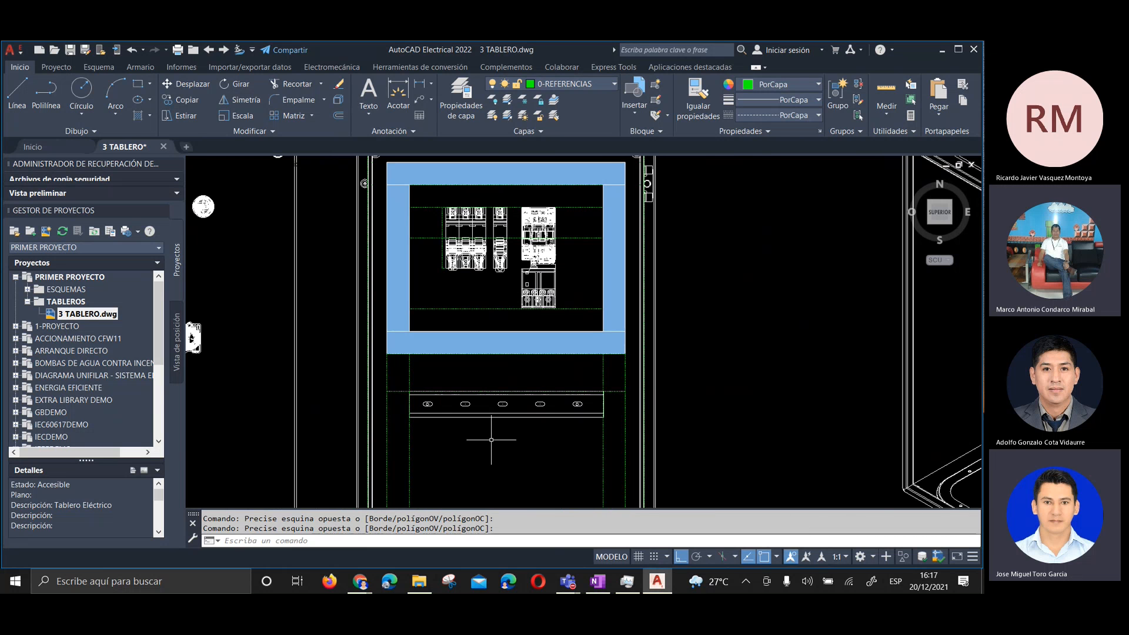
{"action": "middle_click_drag", "start_coordinate": [492, 442], "coordinate": [586, 457]}
{"action": "middle_click_drag", "start_coordinate": [515, 429], "coordinate": [519, 448]}
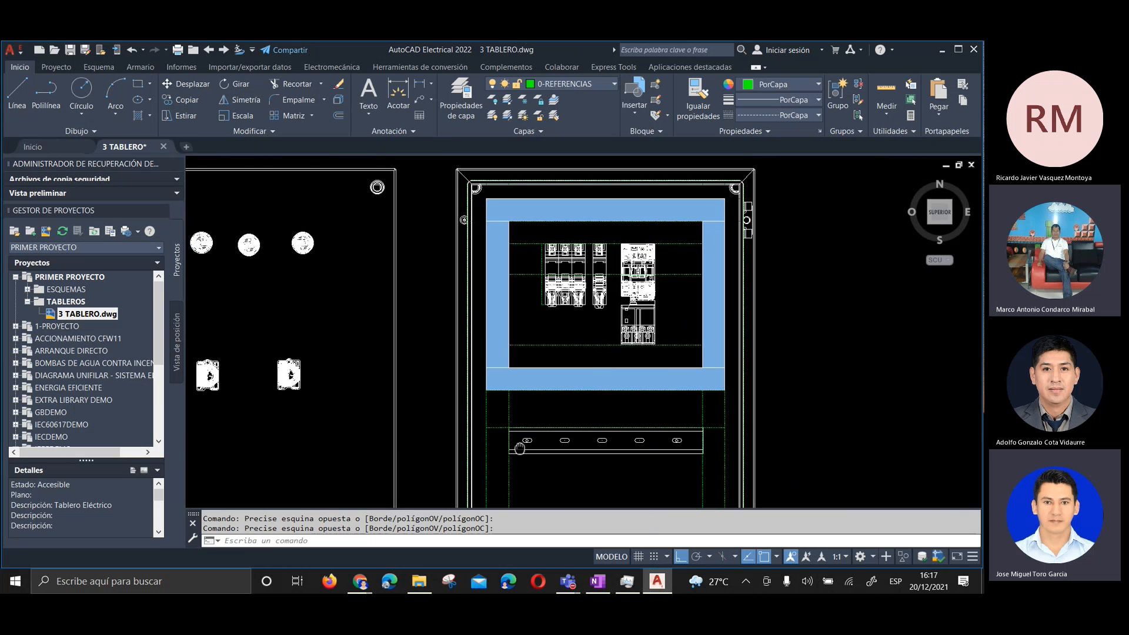
{"action": "middle_click_drag", "start_coordinate": [317, 324], "coordinate": [449, 373]}
{"action": "scroll", "coordinate": [347, 323], "scroll_direction": "up", "scroll_amount": 8}
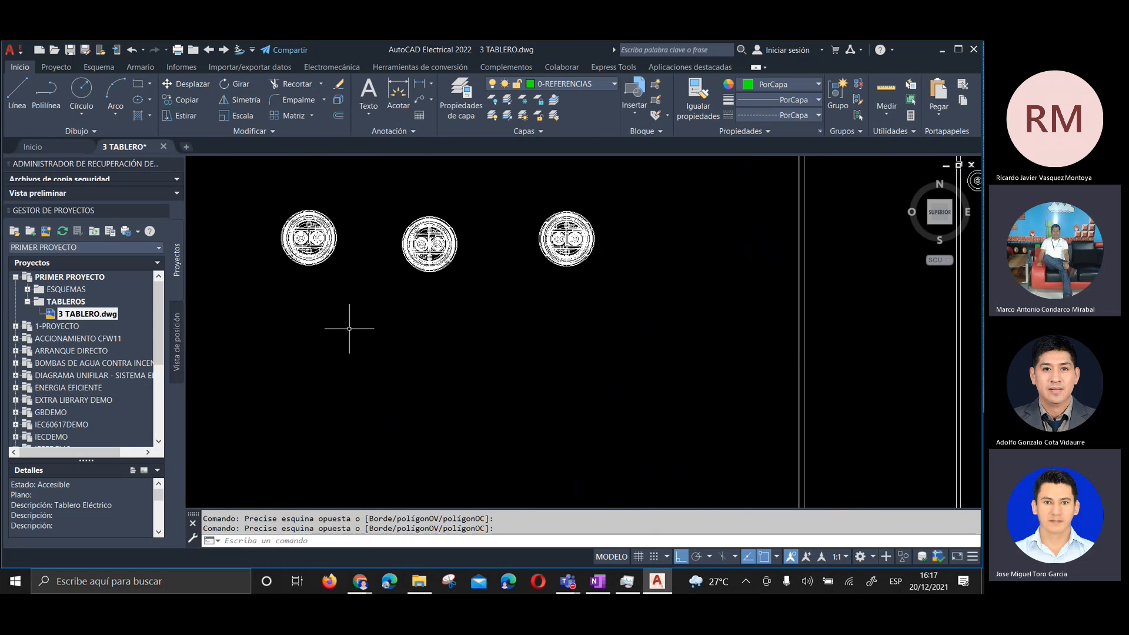
{"action": "scroll", "coordinate": [424, 236], "scroll_direction": "down", "scroll_amount": 8}
{"action": "scroll", "coordinate": [410, 377], "scroll_direction": "up", "scroll_amount": 6}
{"action": "scroll", "coordinate": [345, 352], "scroll_direction": "down", "scroll_amount": 2}
{"action": "middle_click_drag", "start_coordinate": [345, 353], "coordinate": [317, 367]}
{"action": "scroll", "coordinate": [361, 340], "scroll_direction": "down", "scroll_amount": 4}
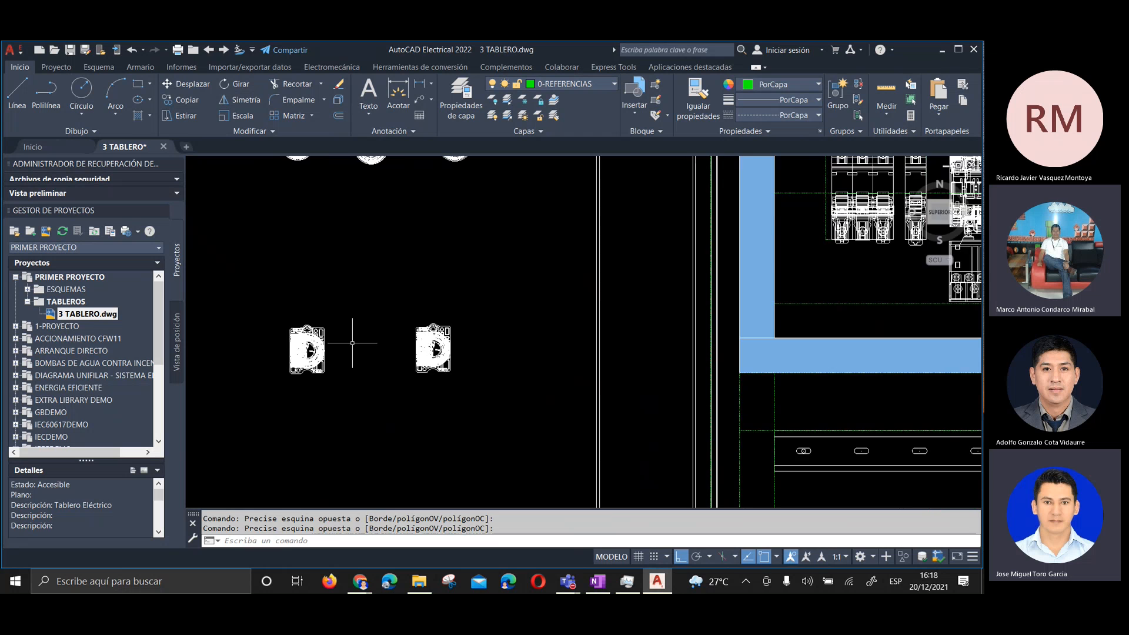
{"action": "scroll", "coordinate": [398, 285], "scroll_direction": "up", "scroll_amount": 5}
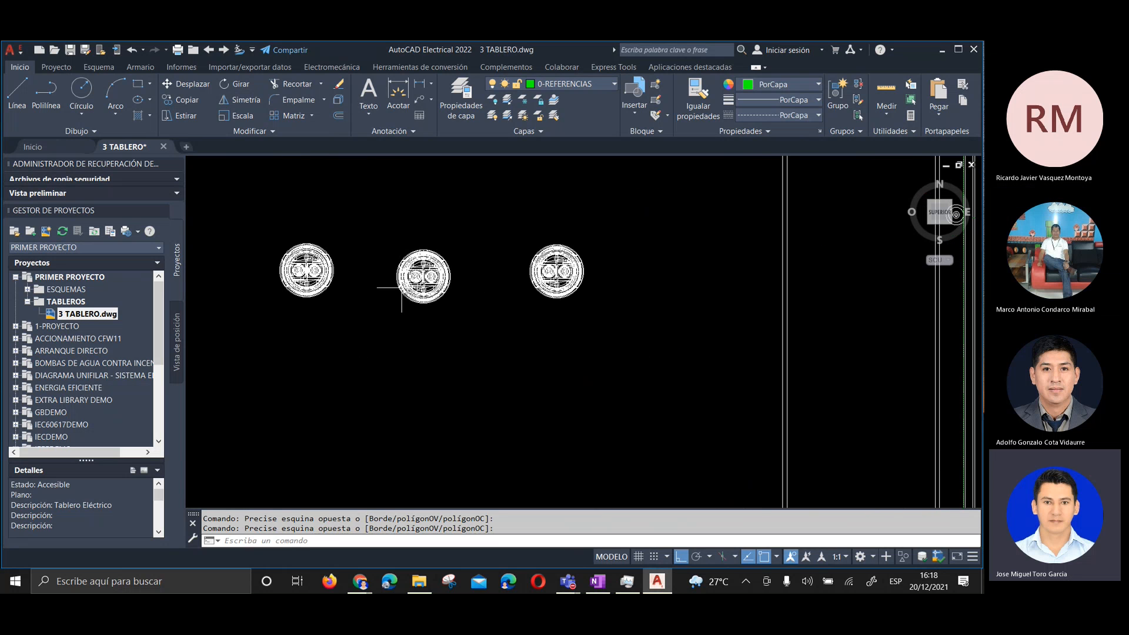
{"action": "scroll", "coordinate": [402, 287], "scroll_direction": "down", "scroll_amount": 4}
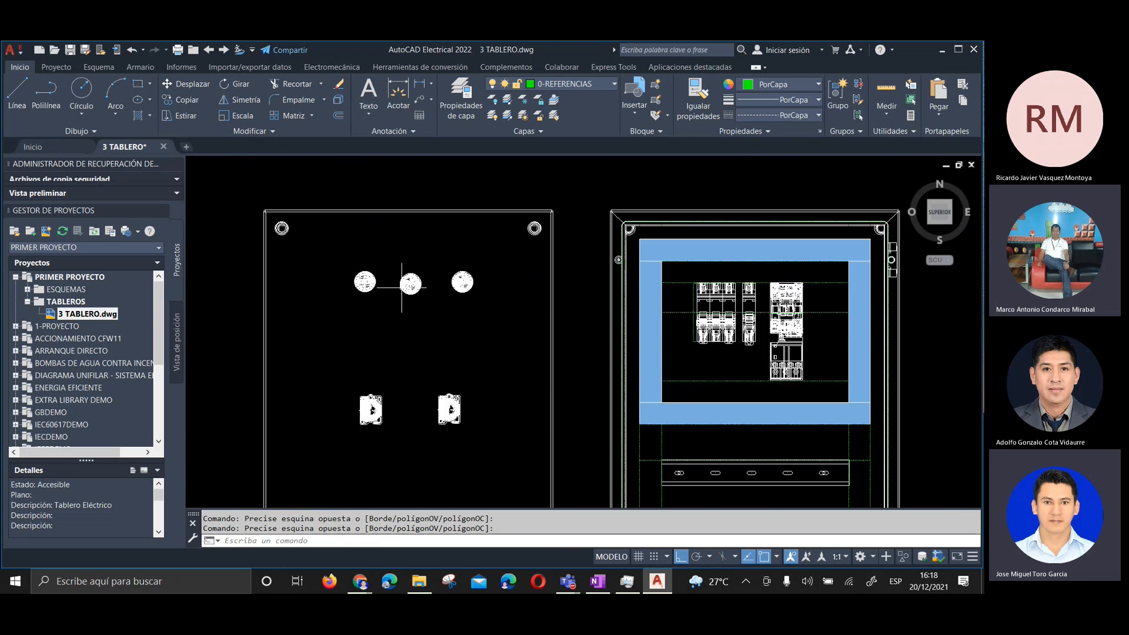
{"action": "scroll", "coordinate": [401, 287], "scroll_direction": "down", "scroll_amount": 2}
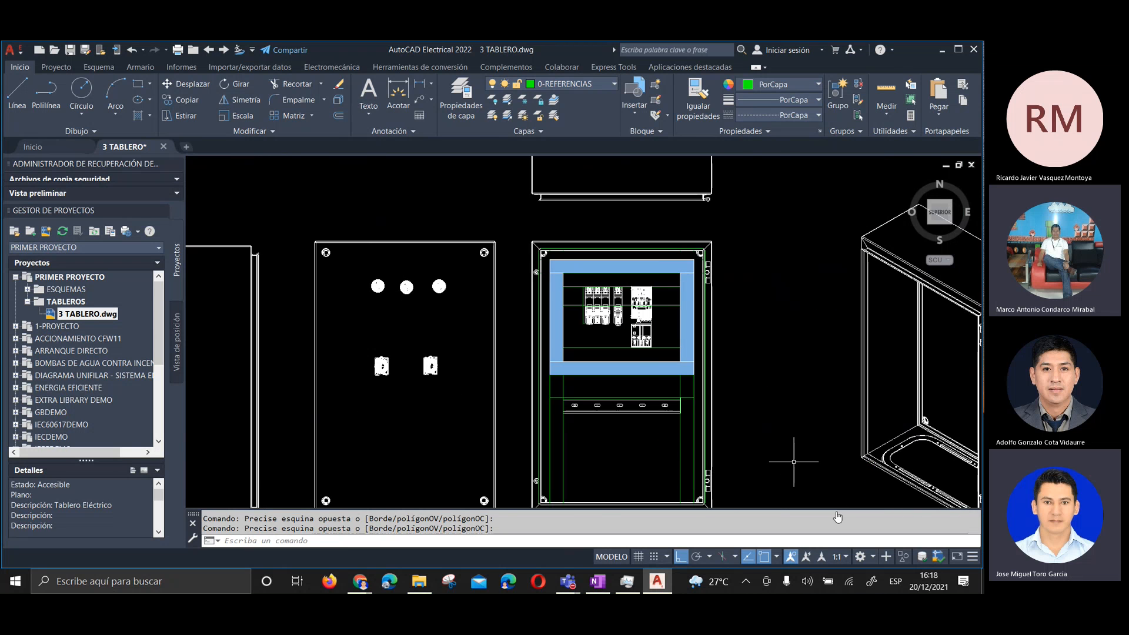
Switch to the Teams meeting and mute the microphone
{"action": "left_click", "coordinate": [792, 407]}
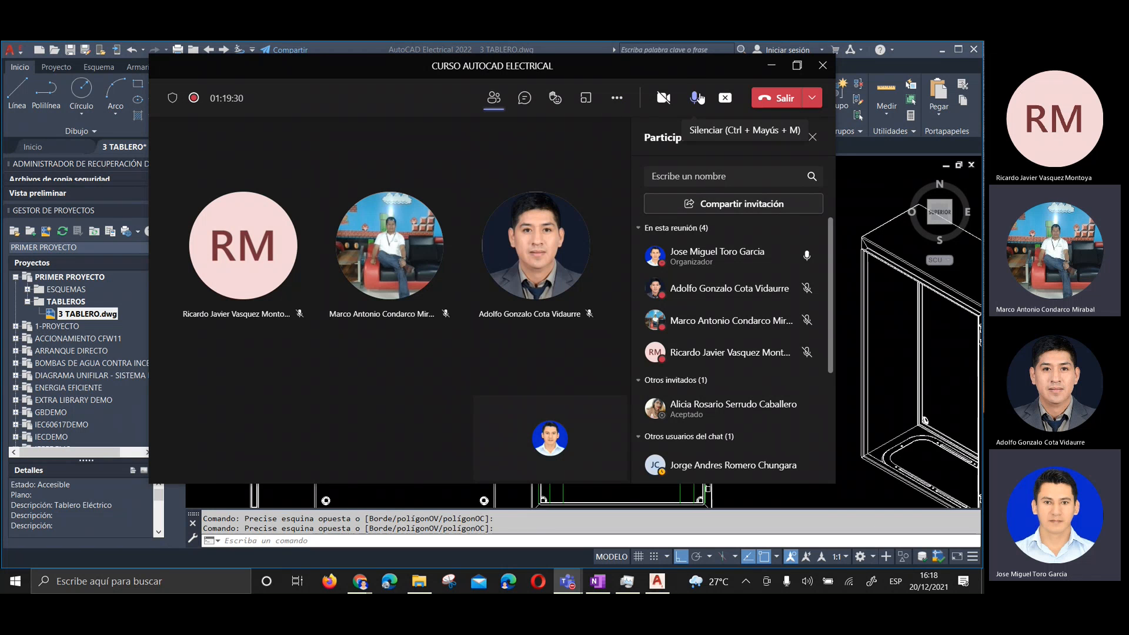
{"action": "key", "text": "ctrl+shift+m"}
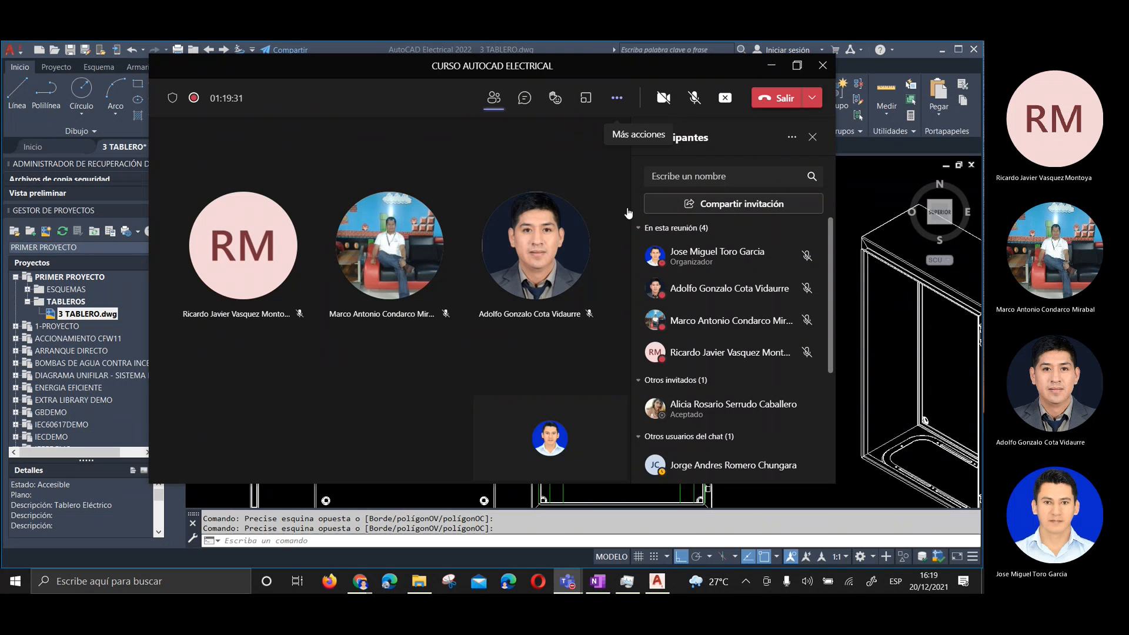